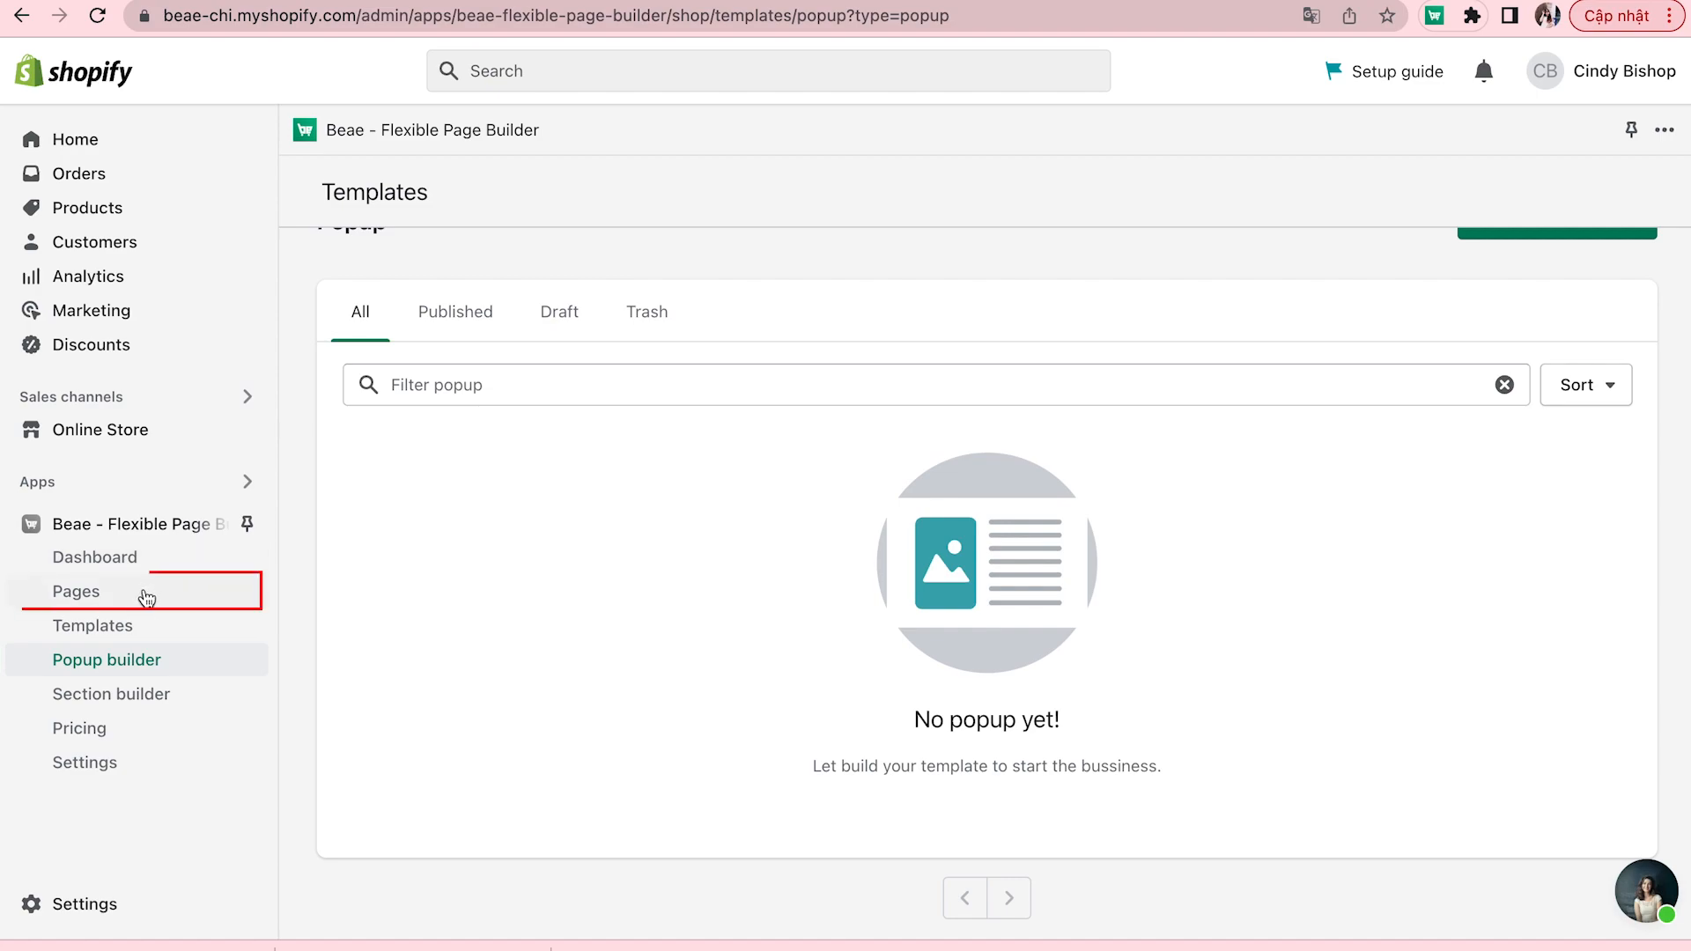
- Look through the Beae app's Pages list, its product Templates list and its Dashboard
left_click(144, 594)
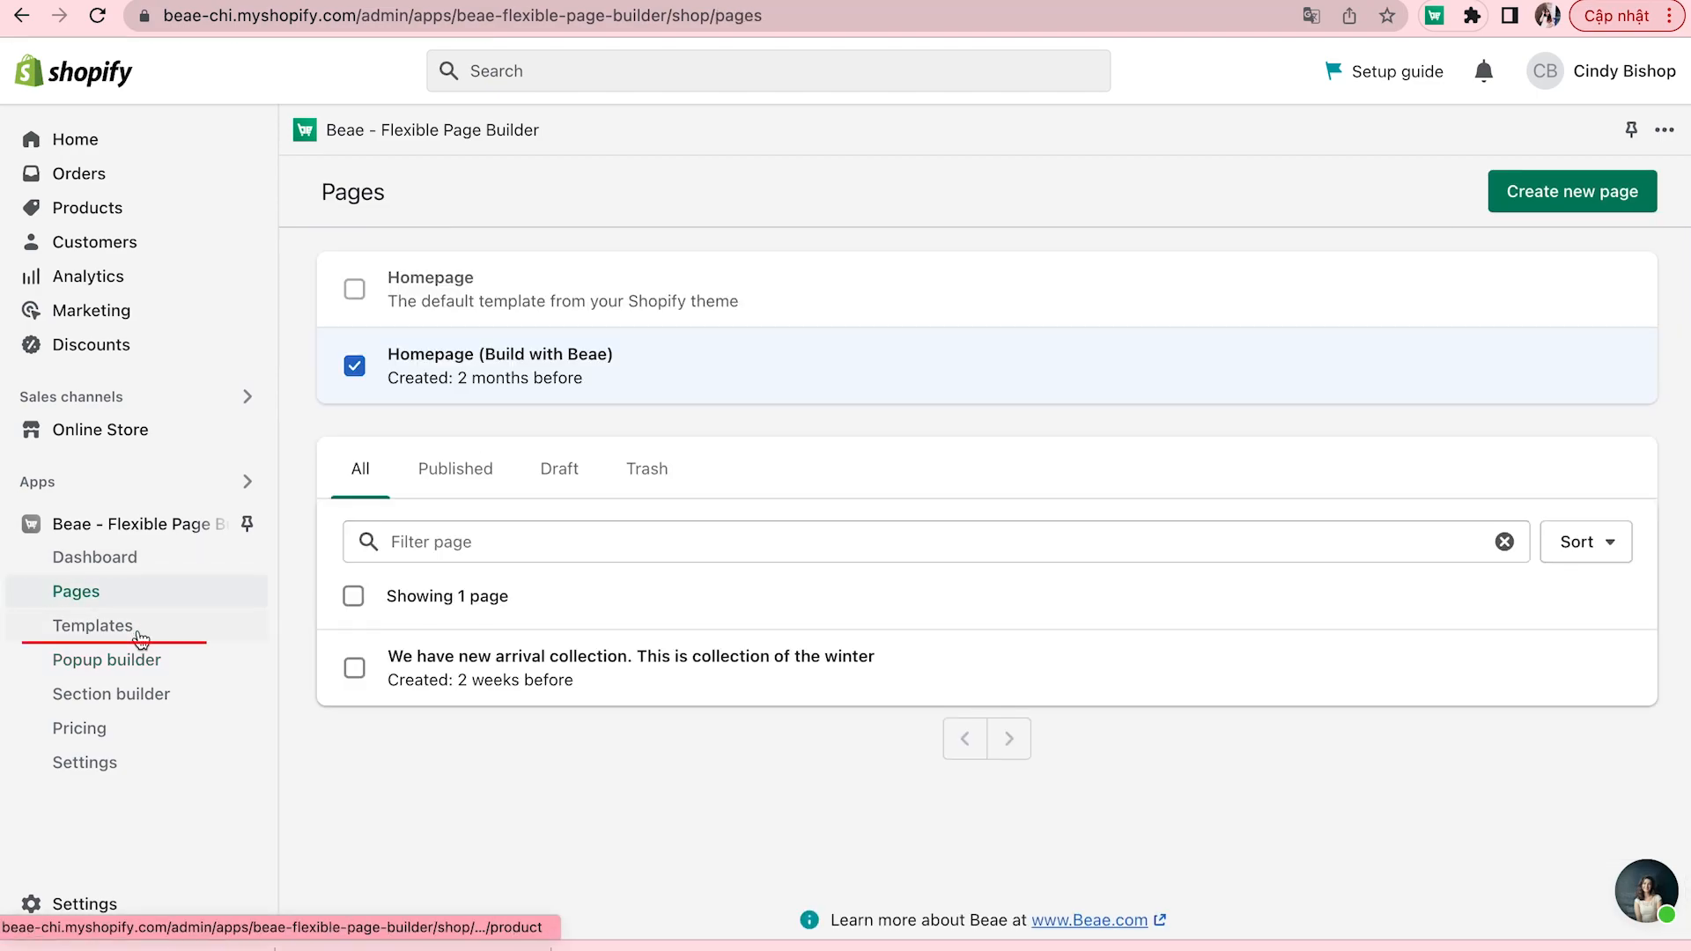
left_click(140, 627)
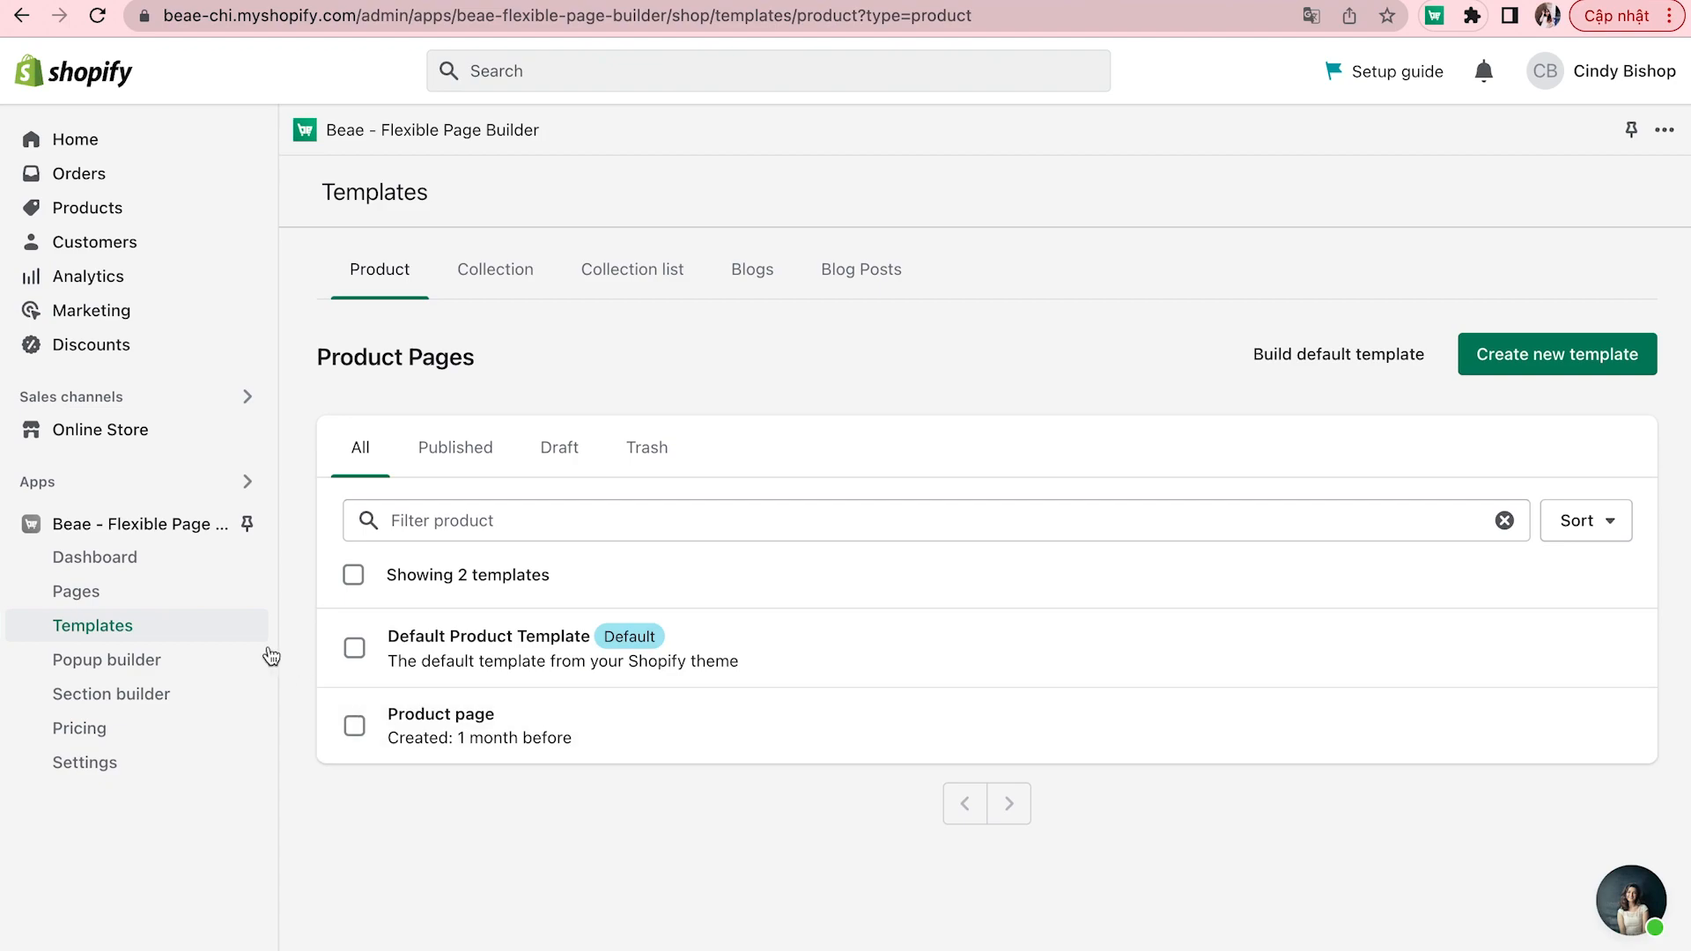
left_click(230, 574)
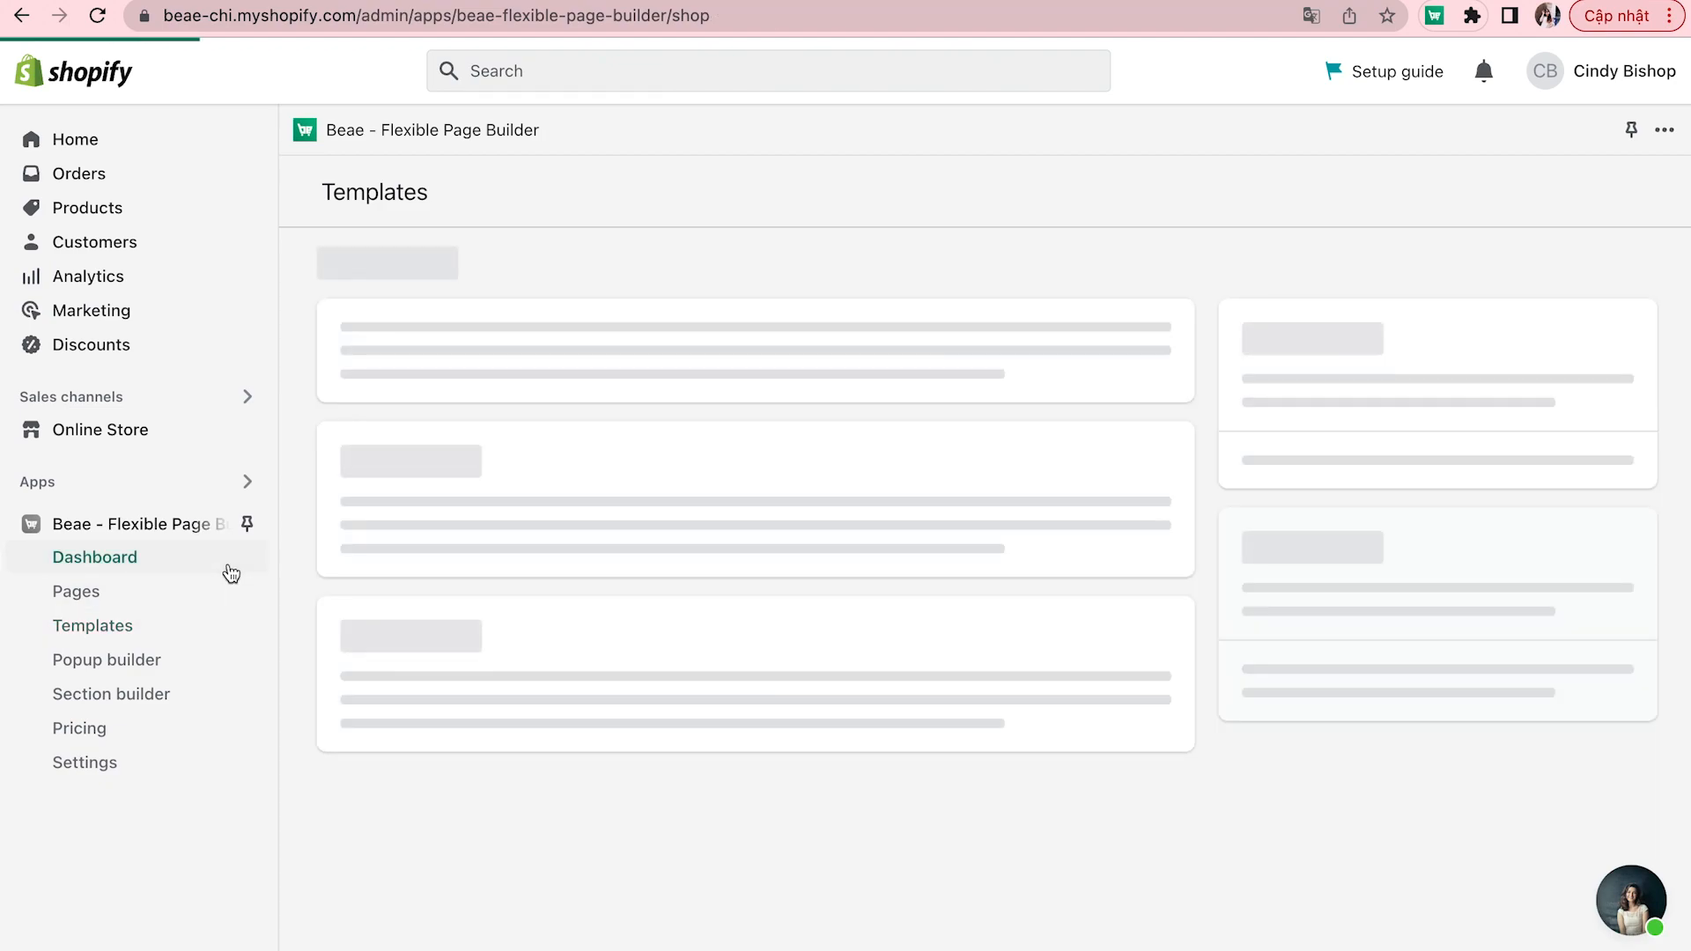
scroll(554, 736, "down", 3)
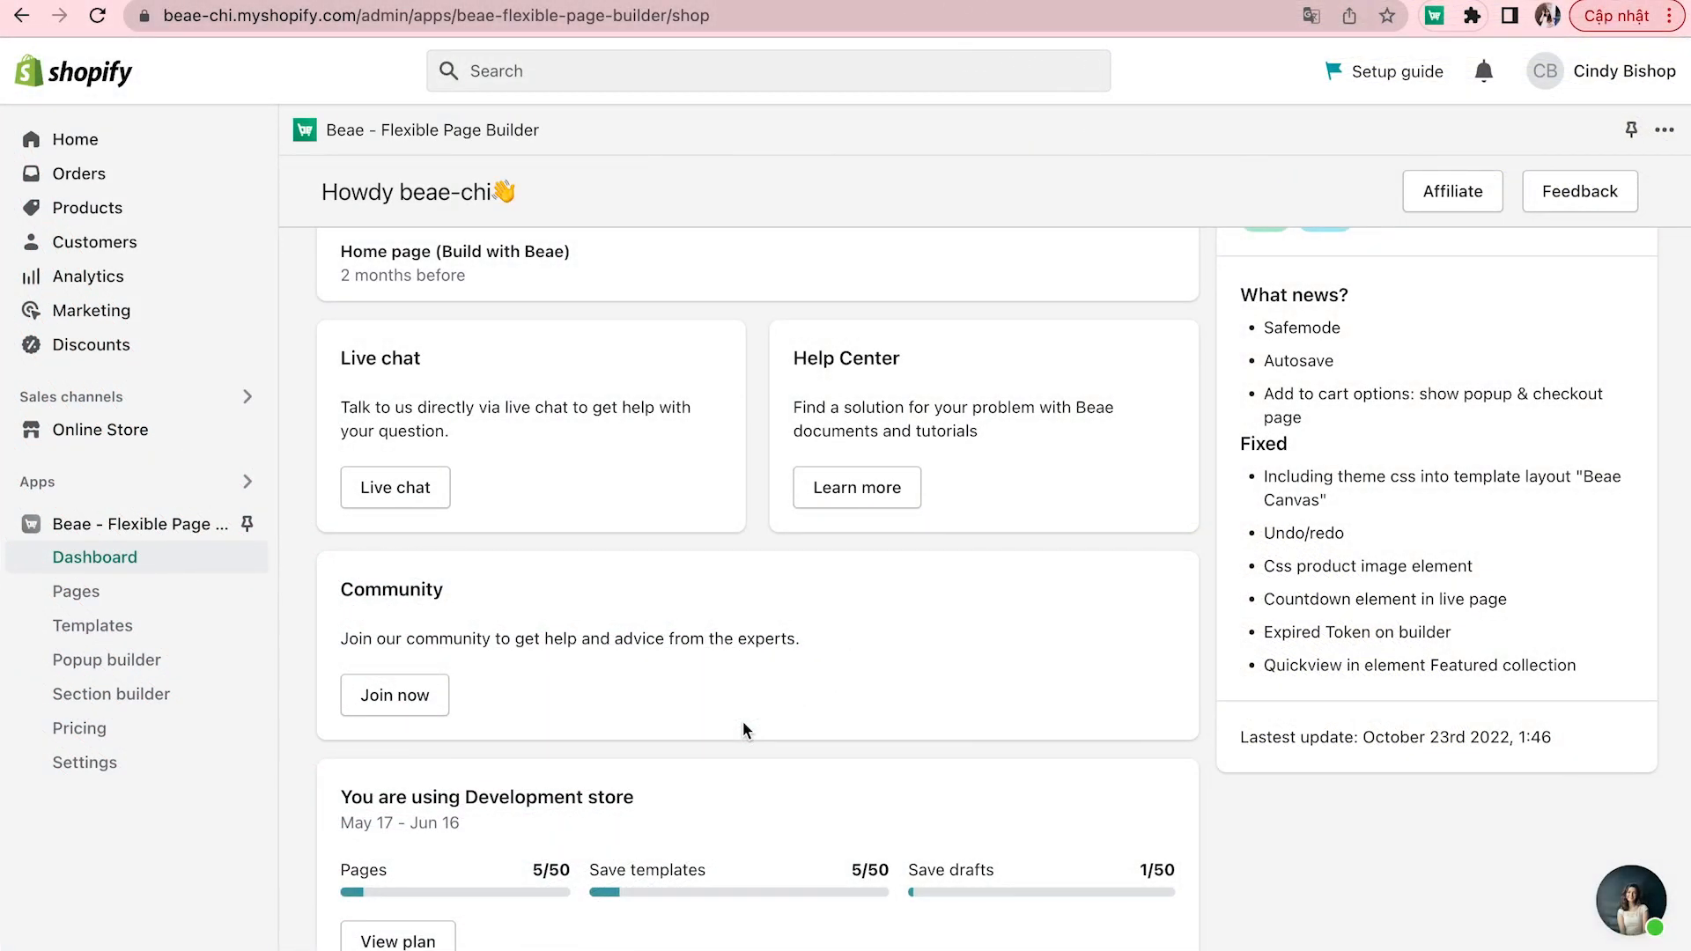
- Start creating a new page from a template and browse the page templates offered for it
left_click(190, 604)
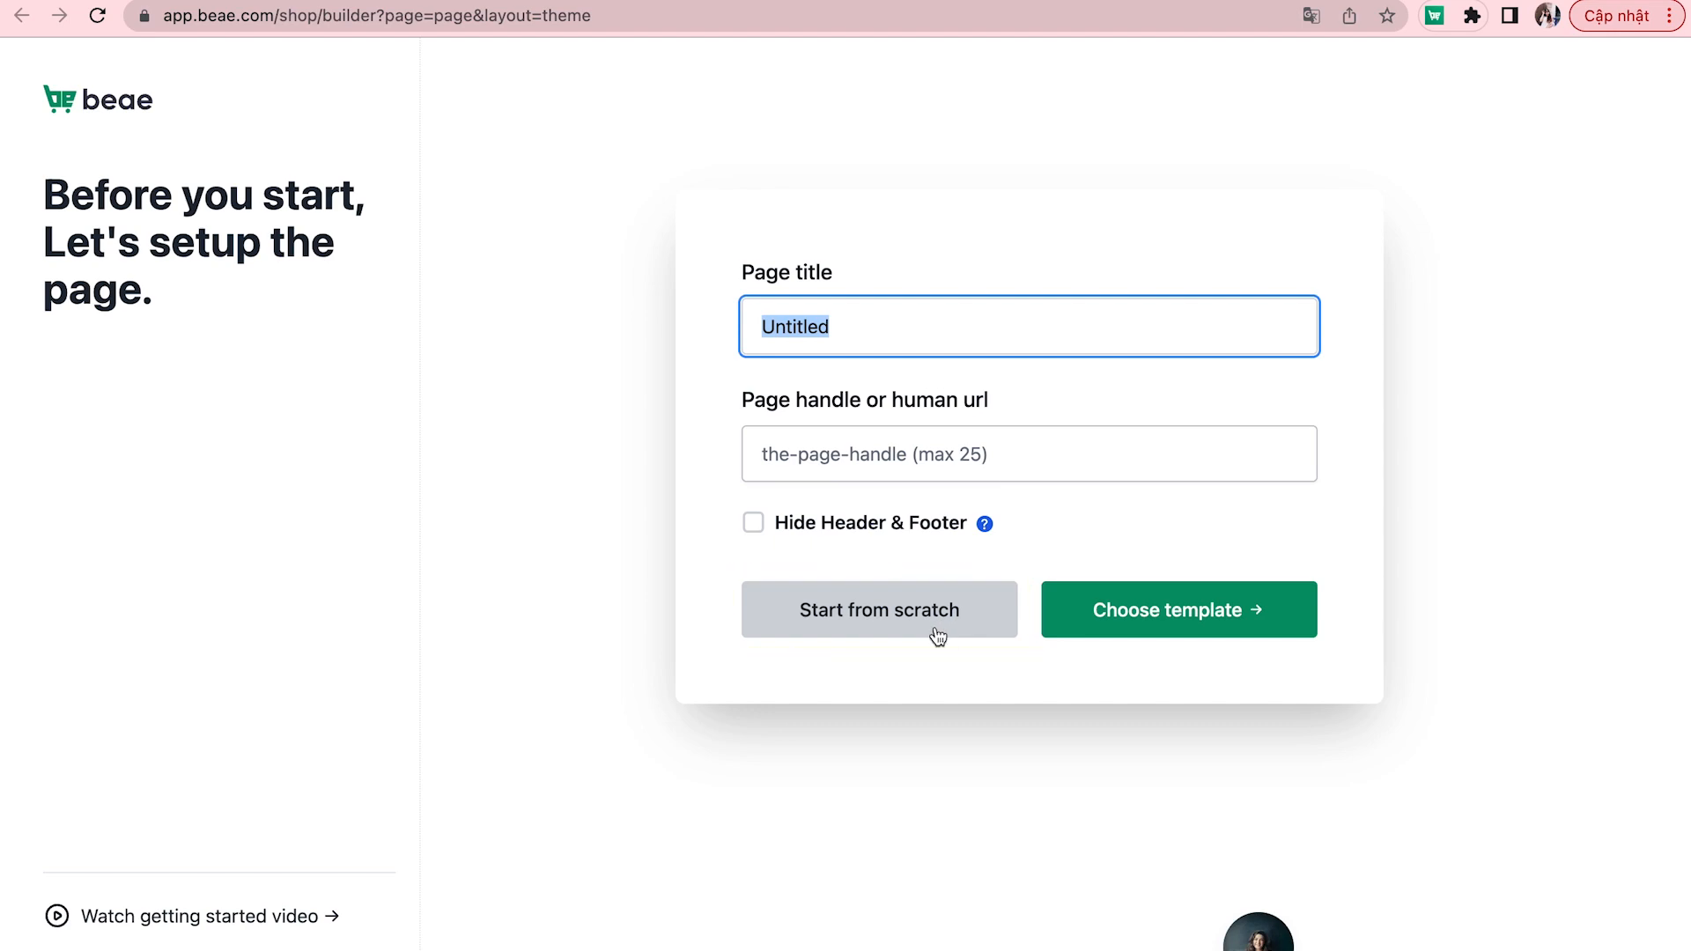
left_click(1114, 629)
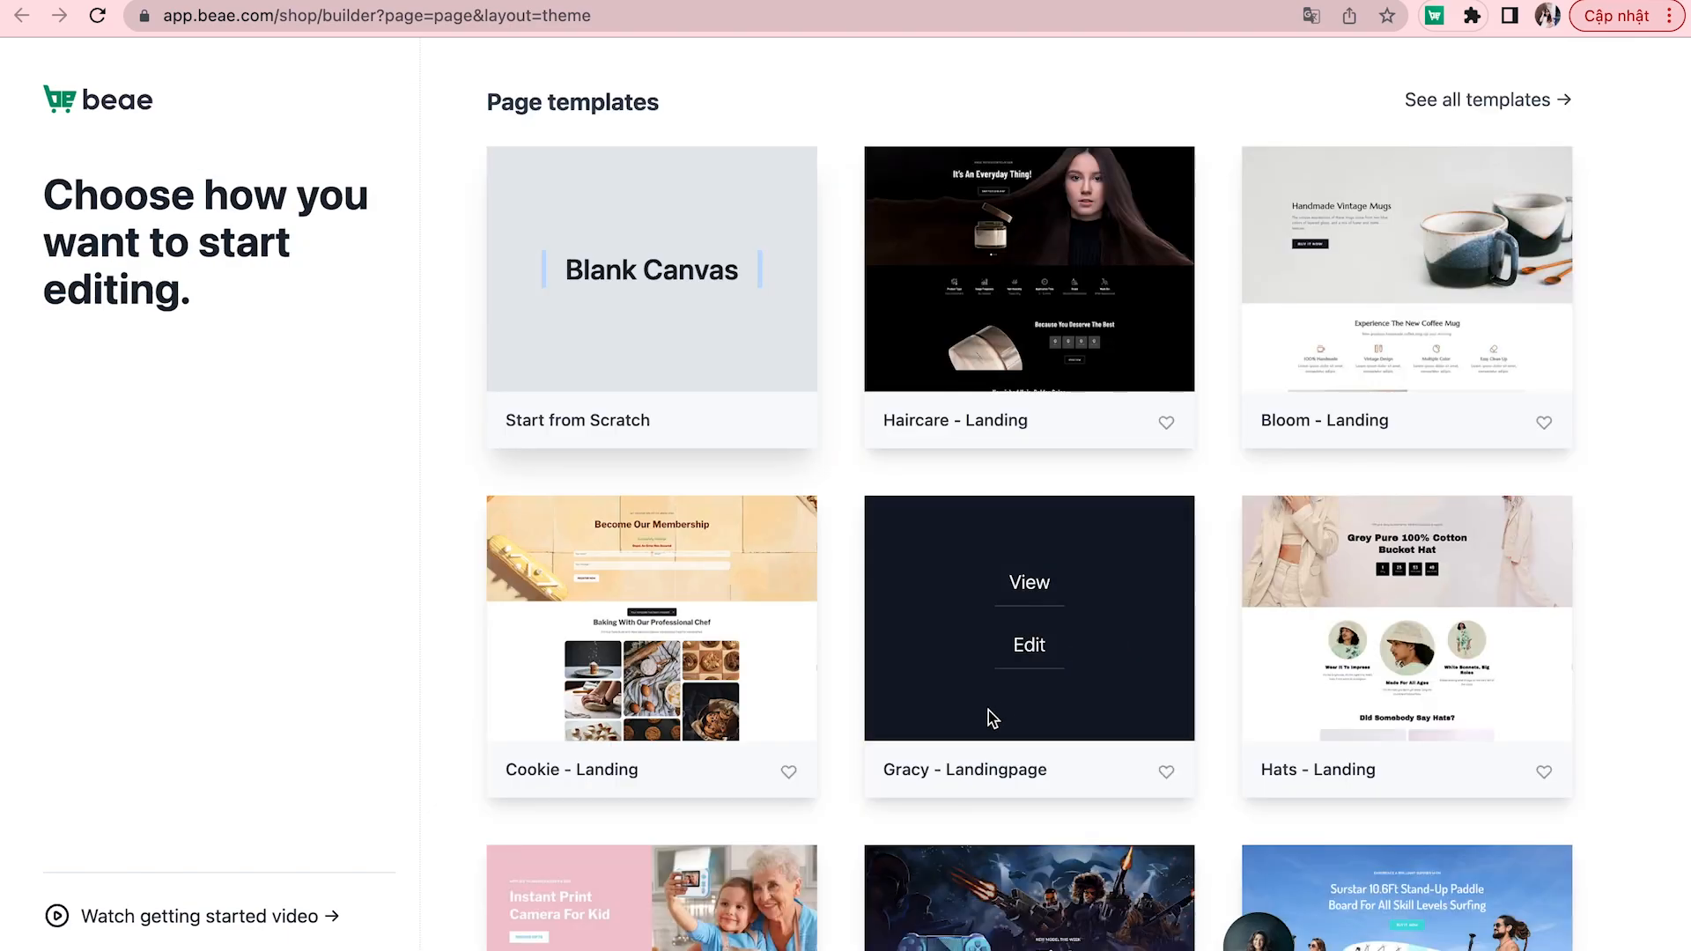
scroll(982, 715, "down", 3)
scroll(983, 715, "down", 20)
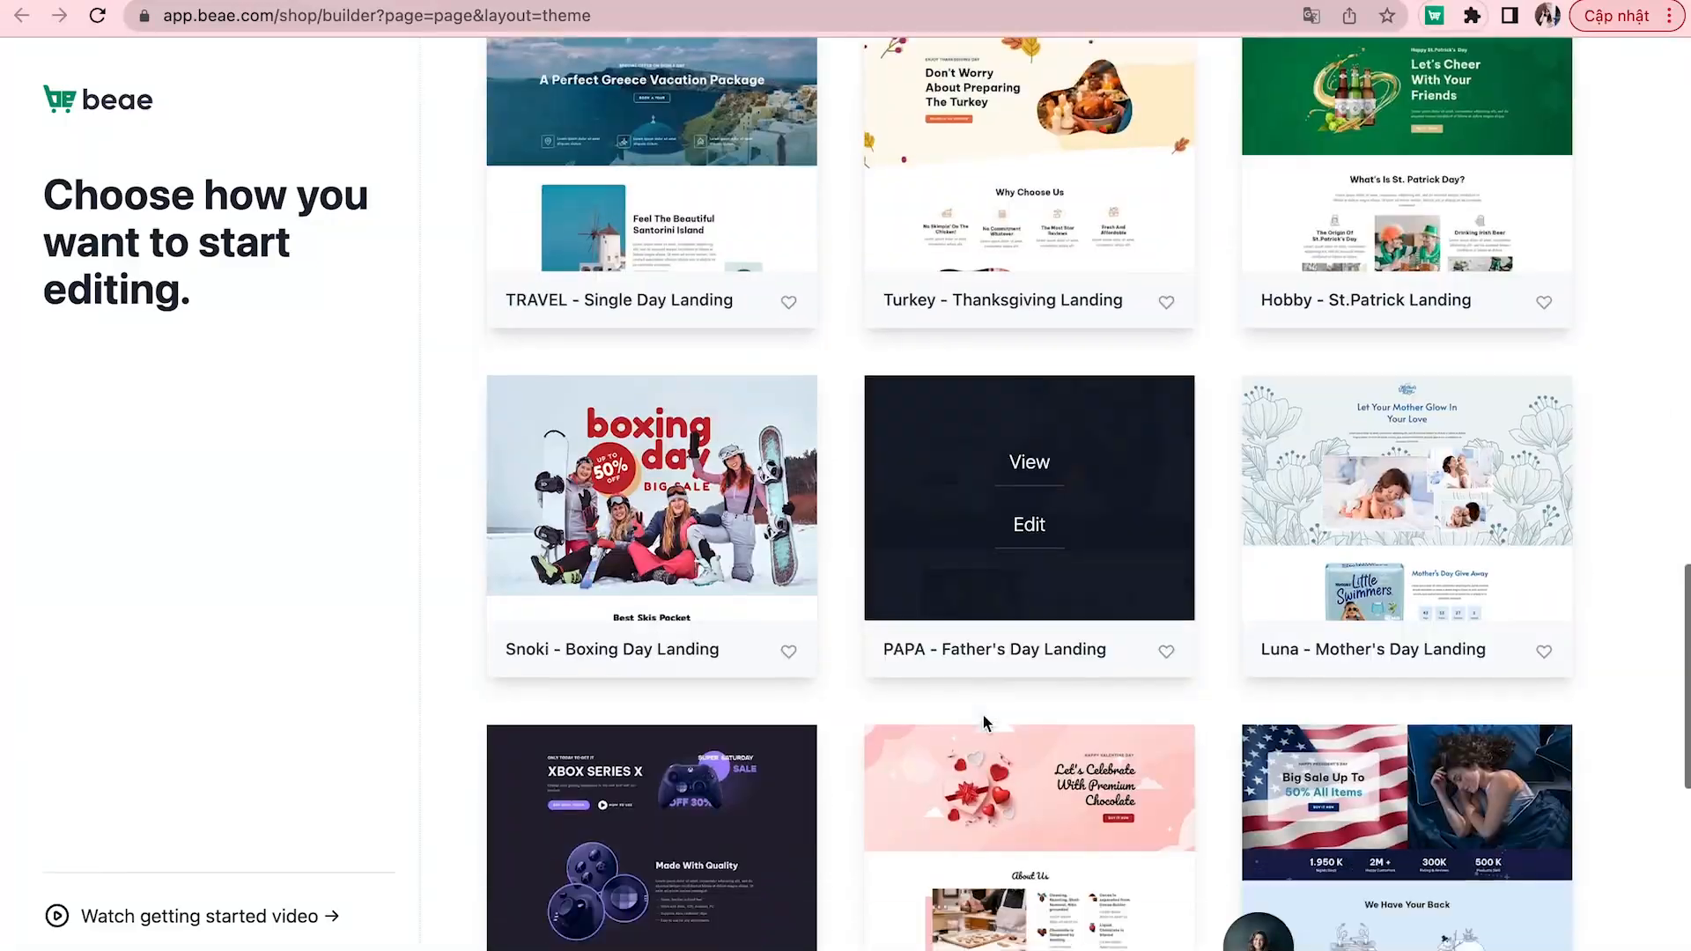
scroll(983, 718, "up", 15)
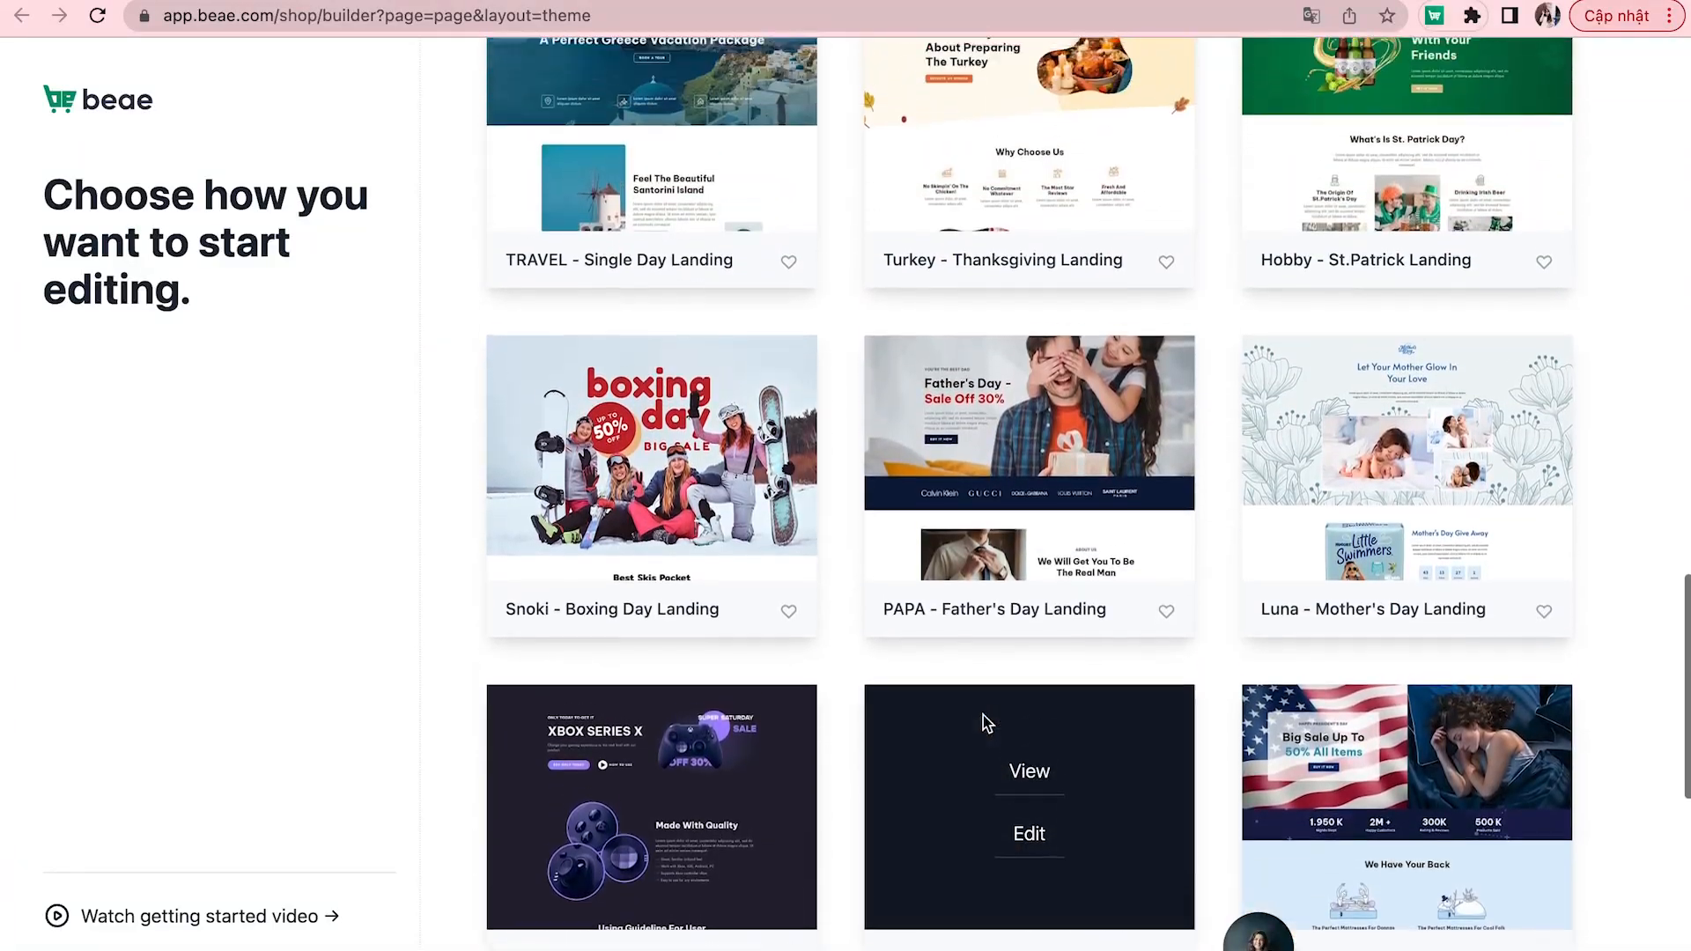
scroll(983, 716, "up", 7)
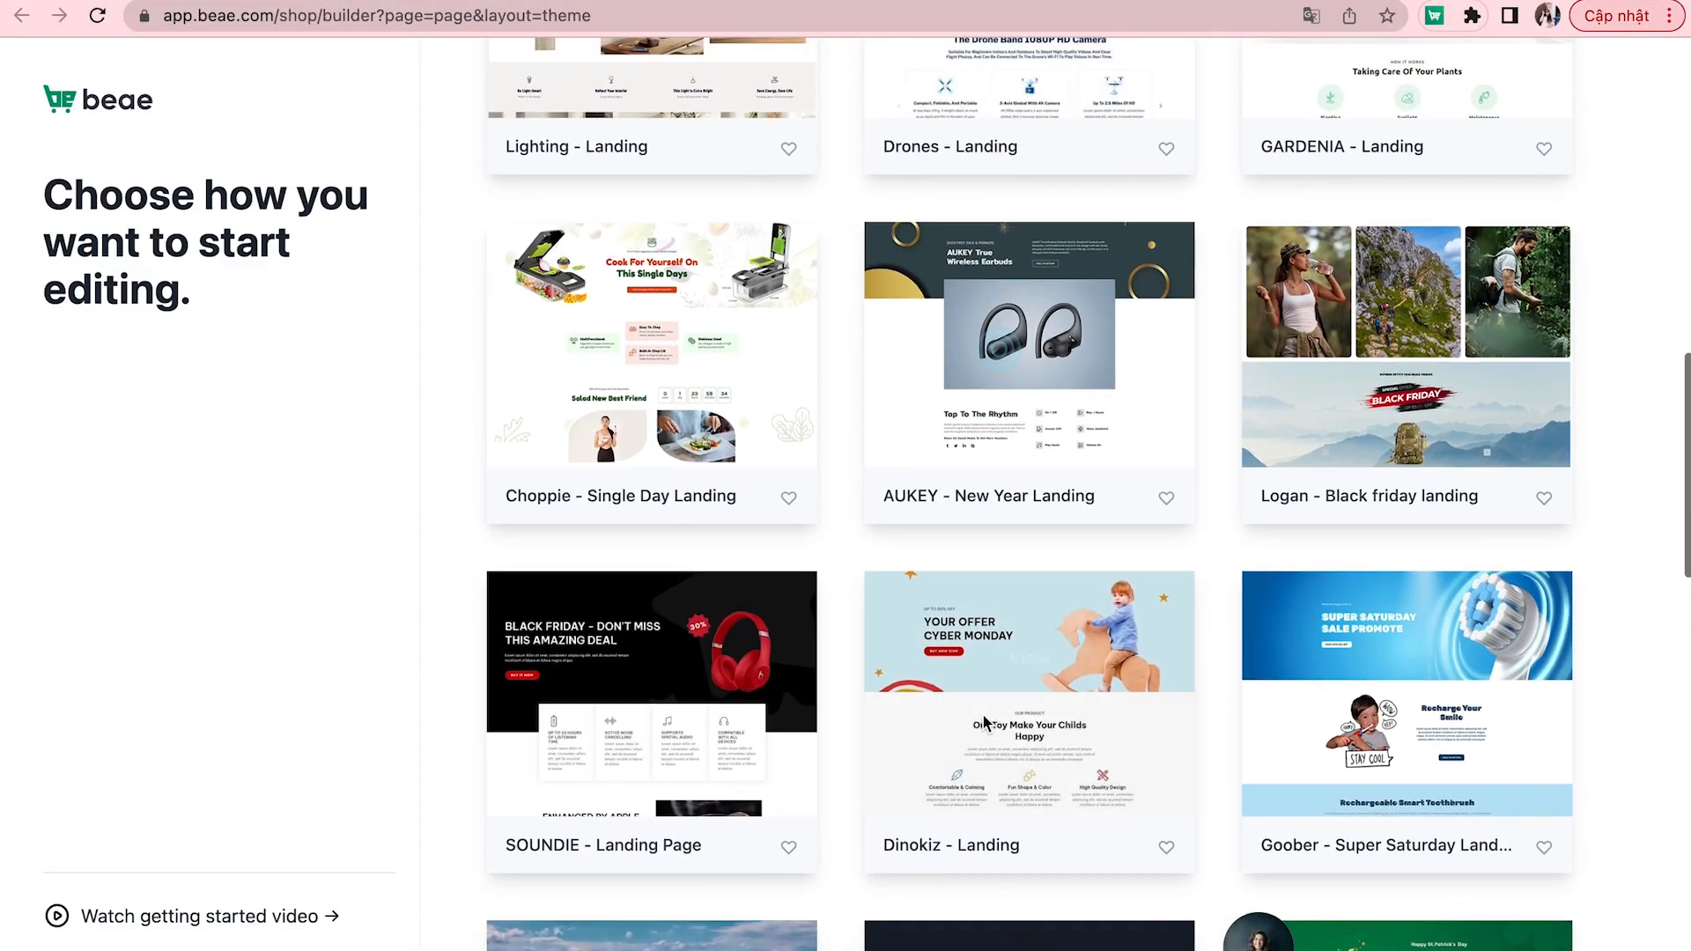
scroll(1140, 587, "up", 10)
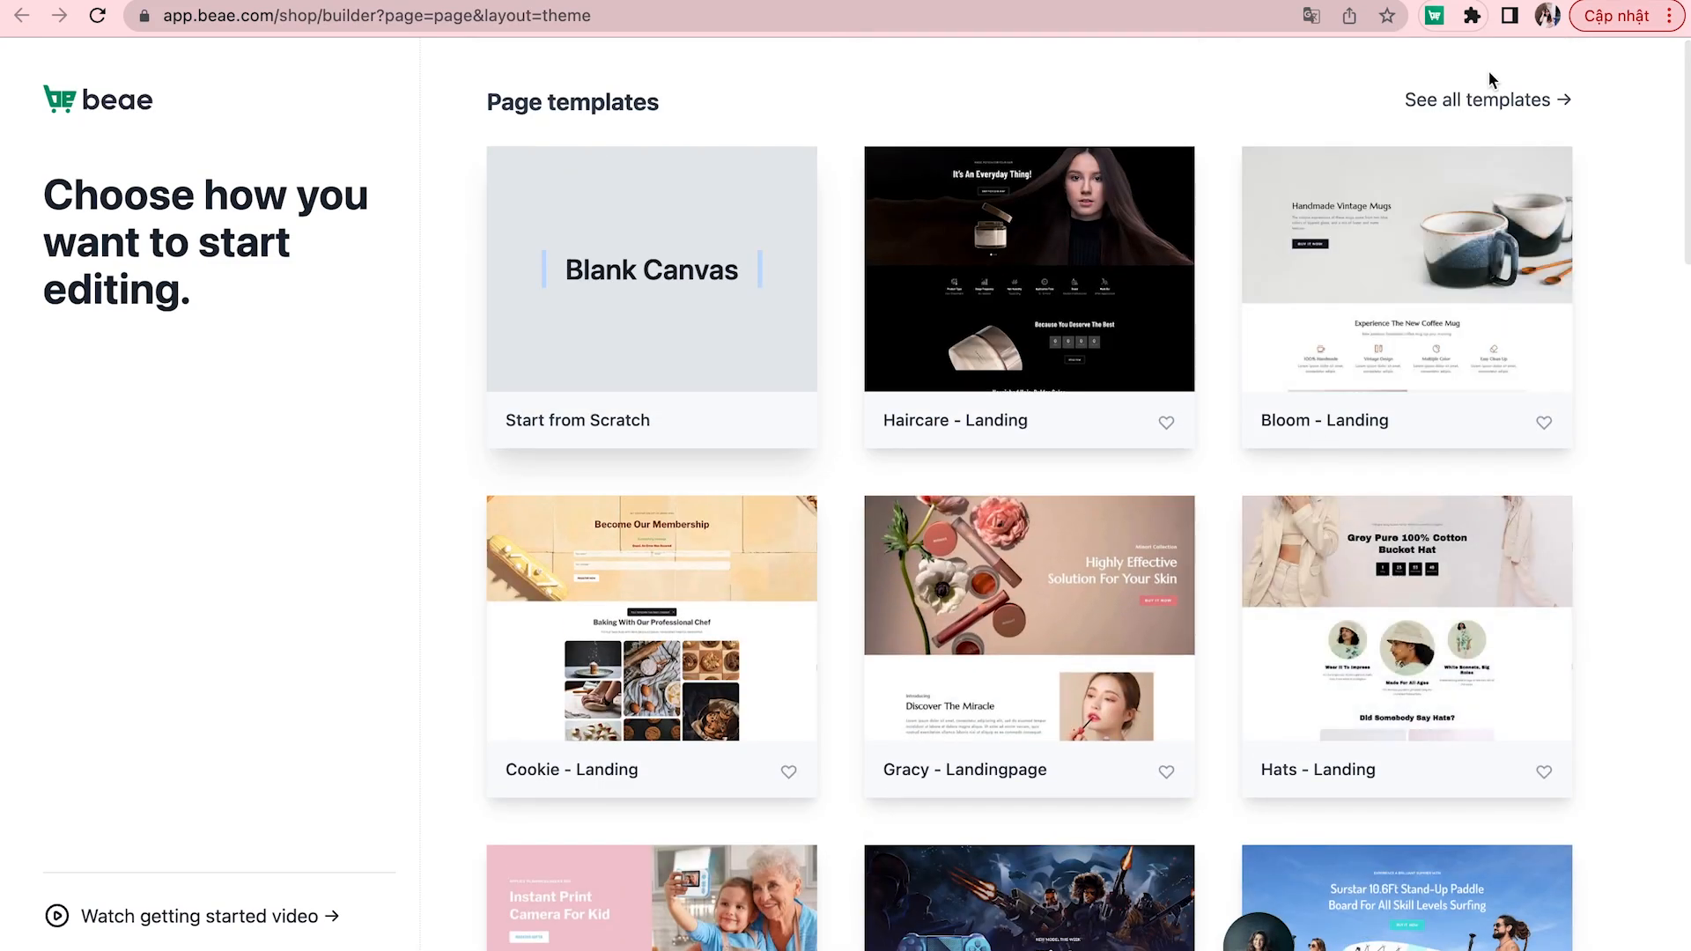
- Open the full template library and examine its page categories and trending and popular page templates
left_click(1482, 98)
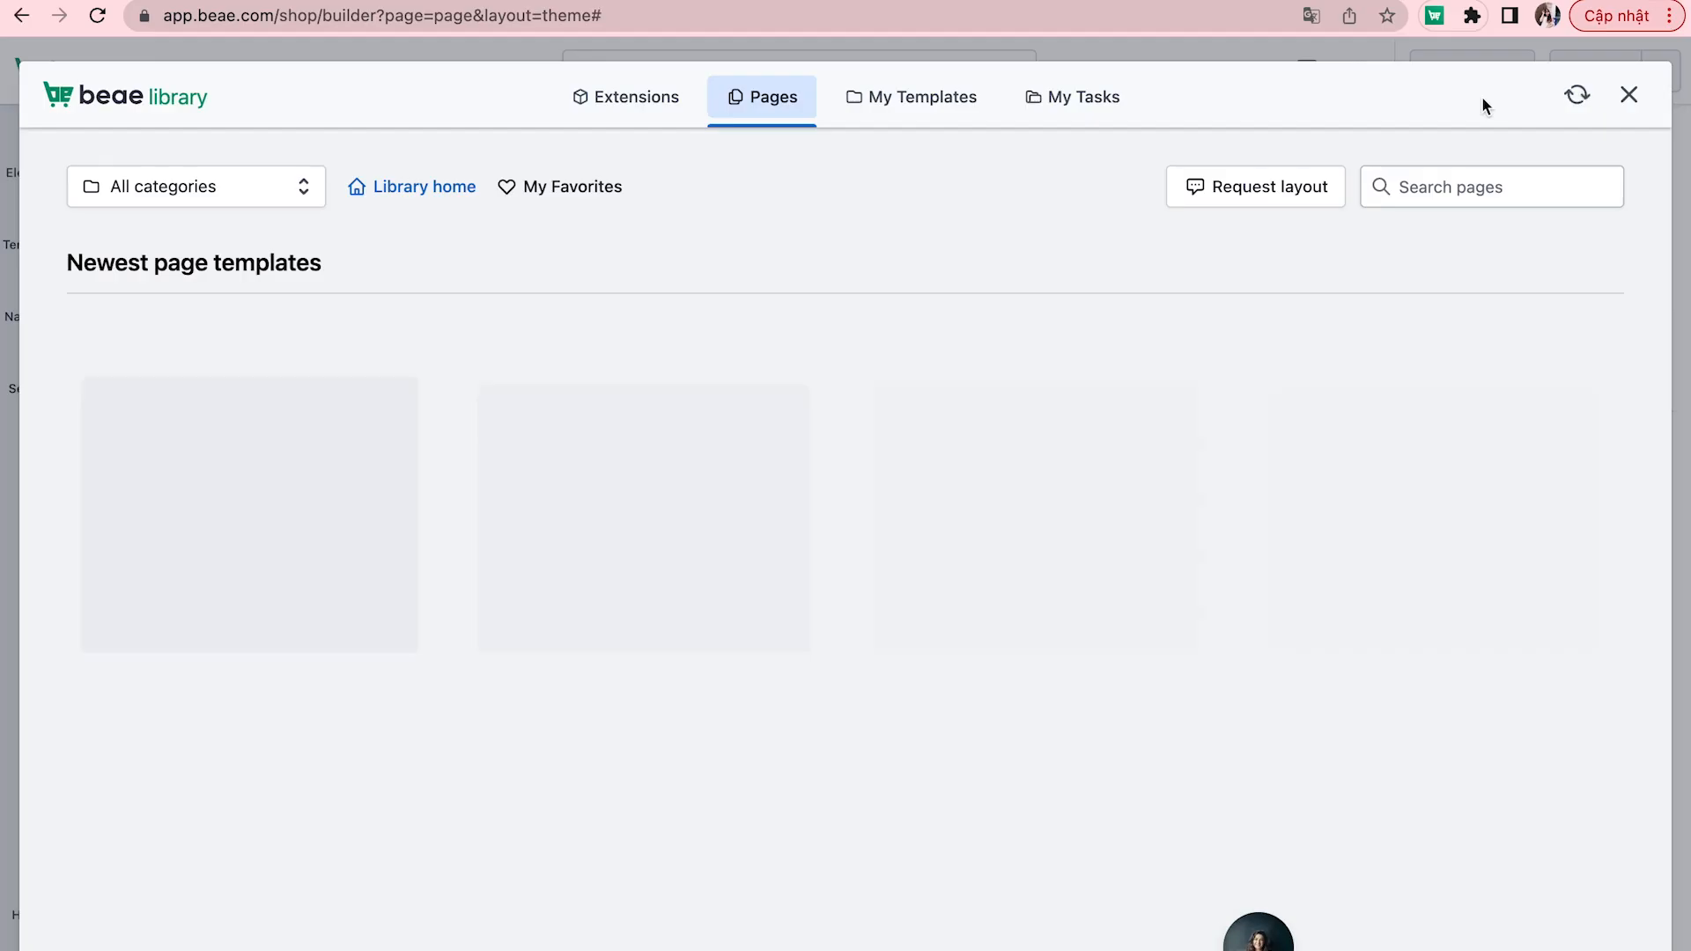
left_click(304, 196)
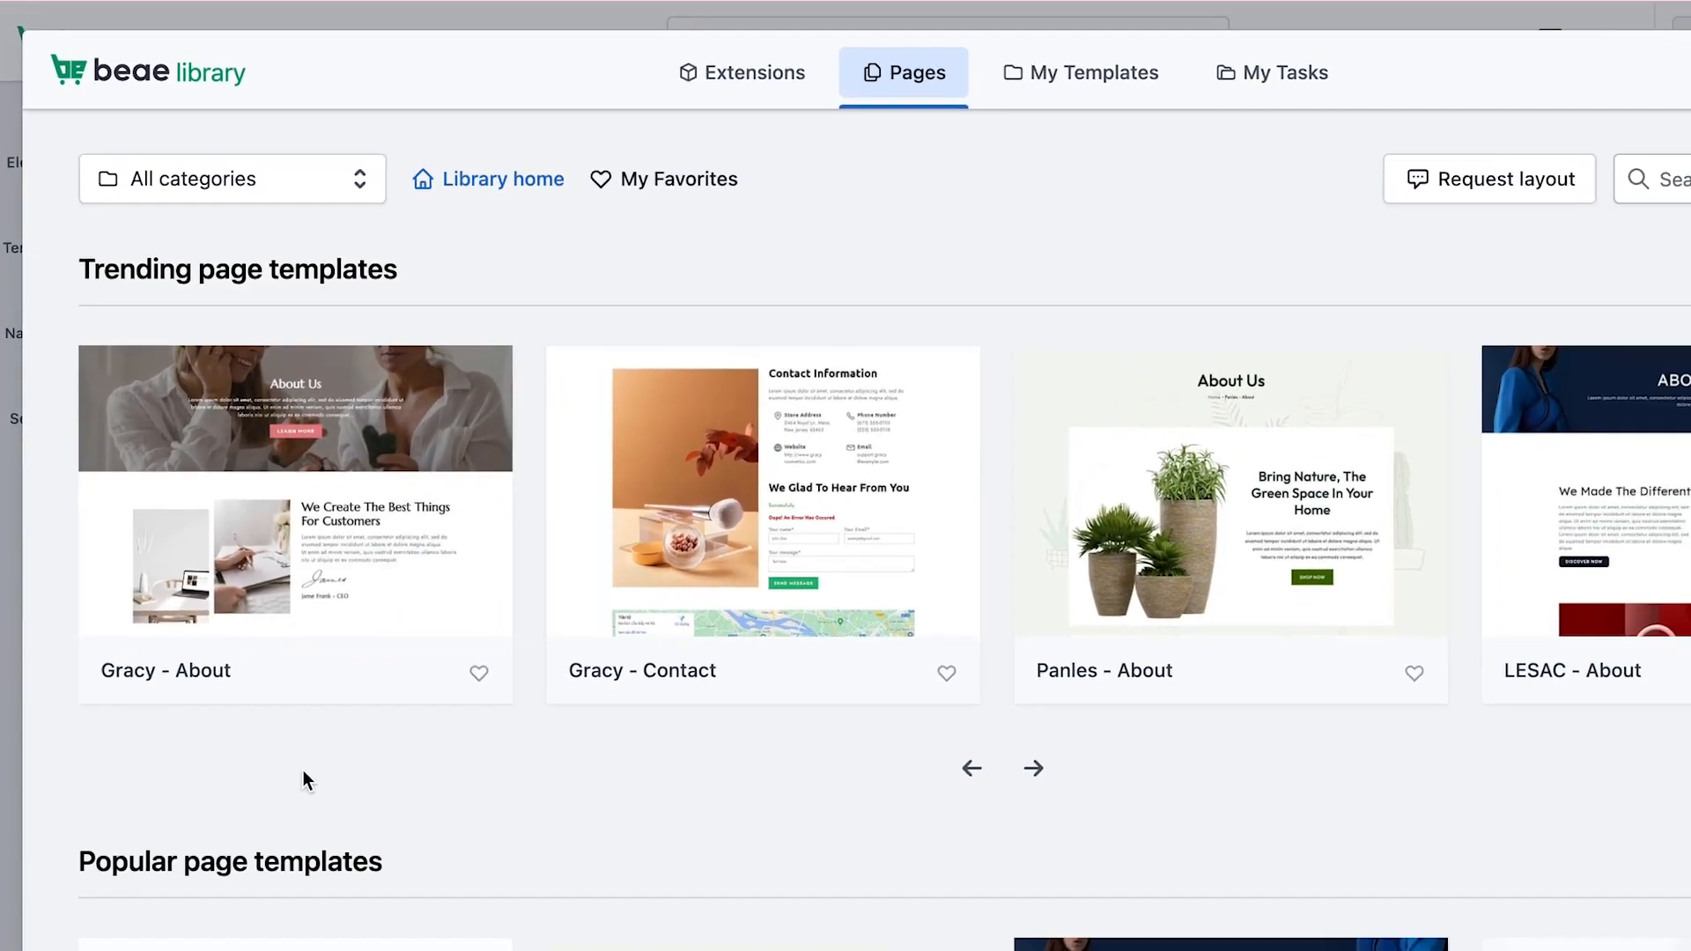
scroll(423, 693, "down", 5)
scroll(423, 701, "down", 4)
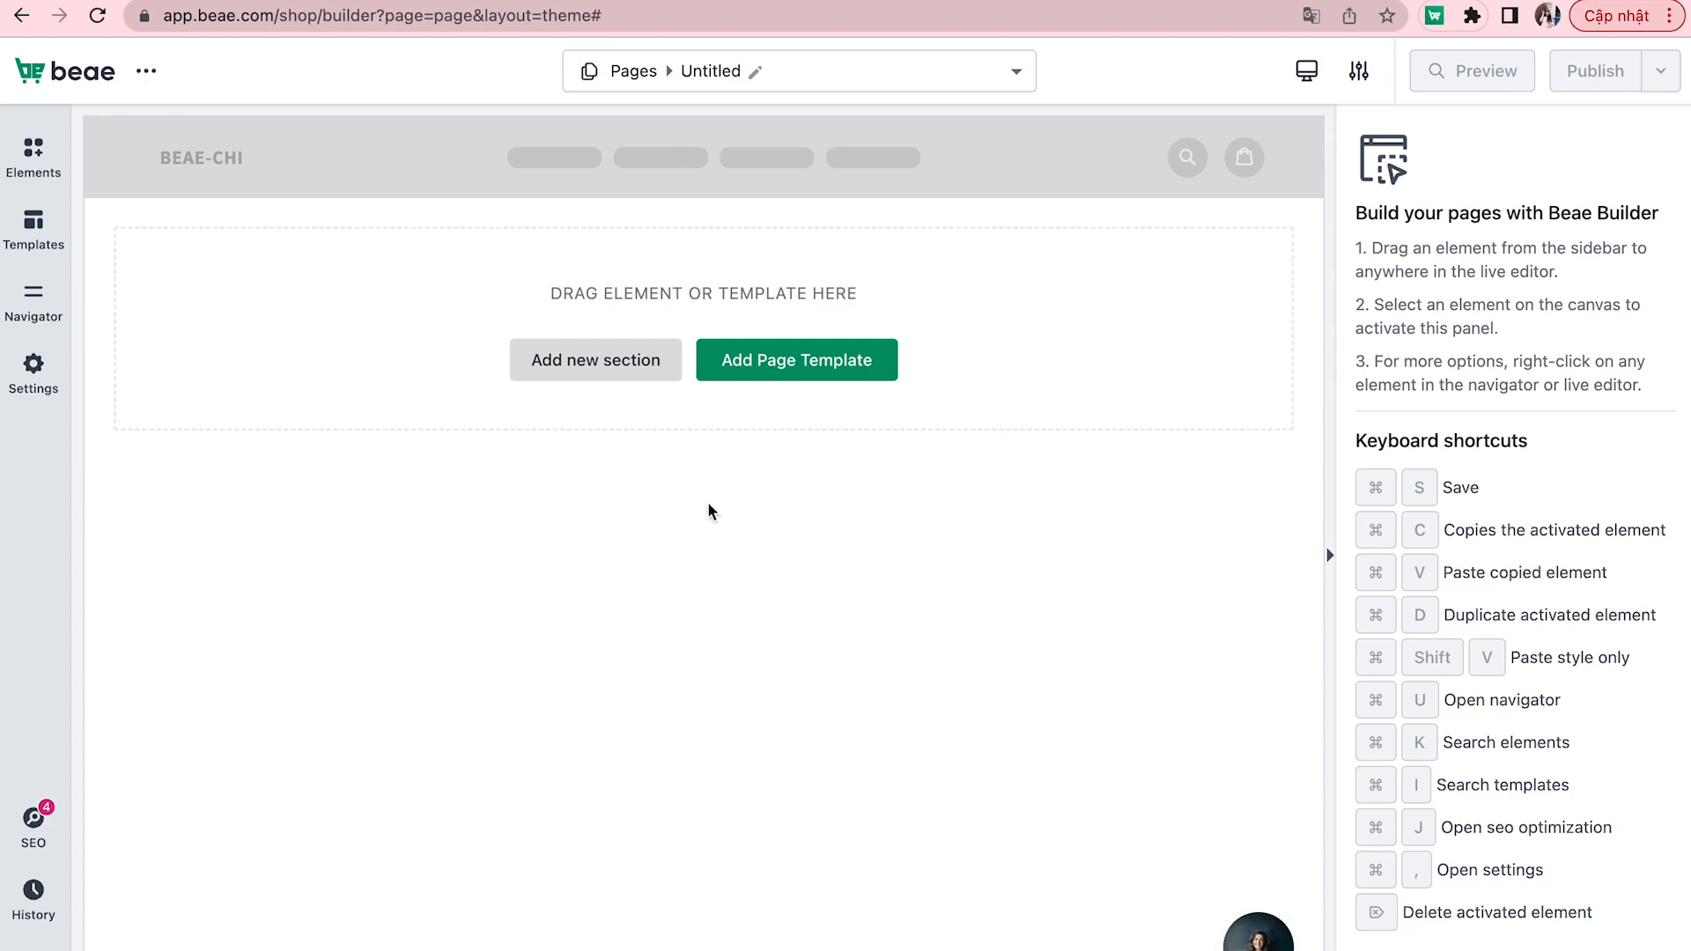
- Add three sections to the blank page: one full-width column, two equal columns, and a narrow column beside a wide one
left_click(605, 374)
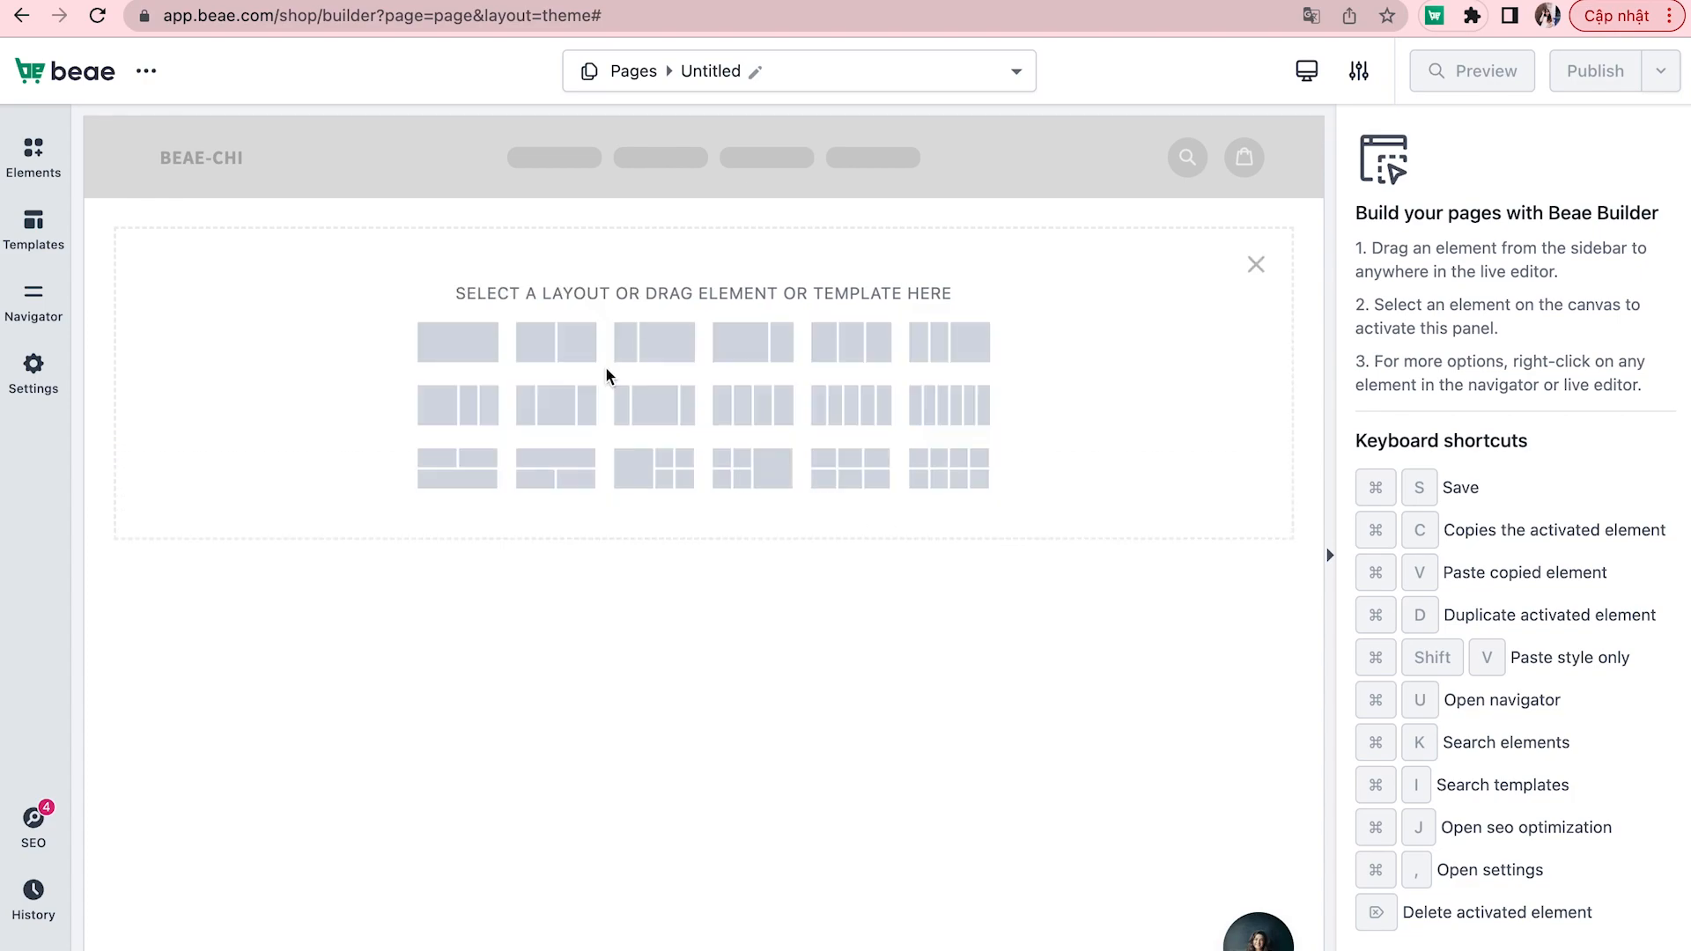
left_click(484, 356)
left_click(574, 467)
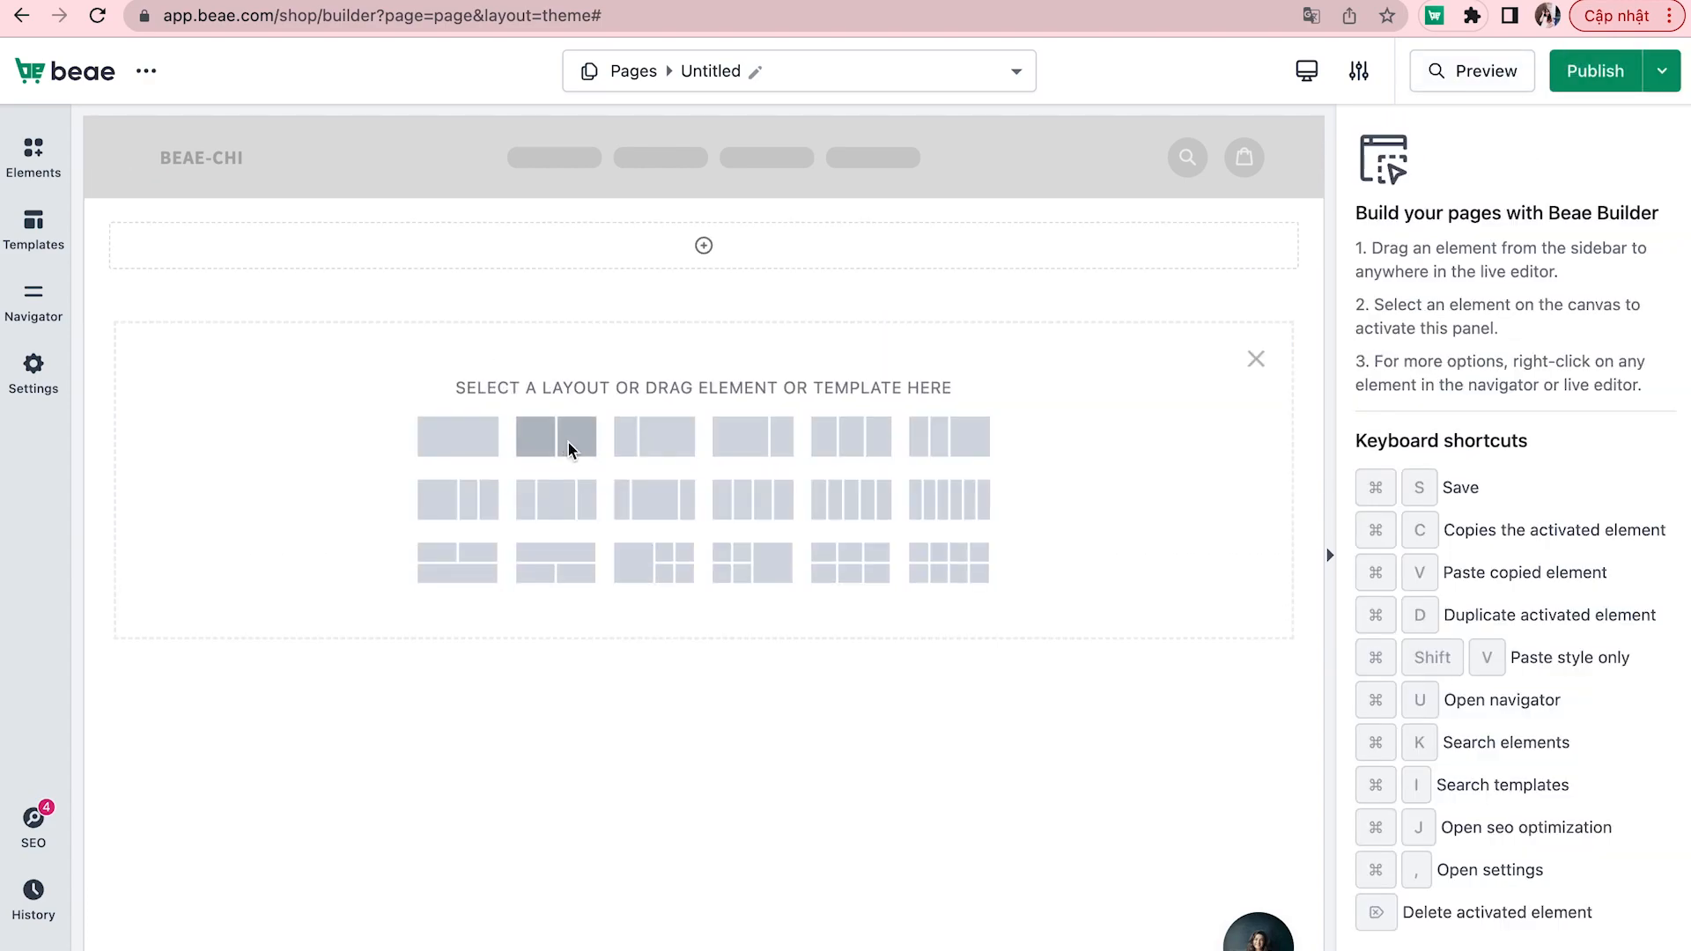
left_click(567, 444)
left_click(600, 547)
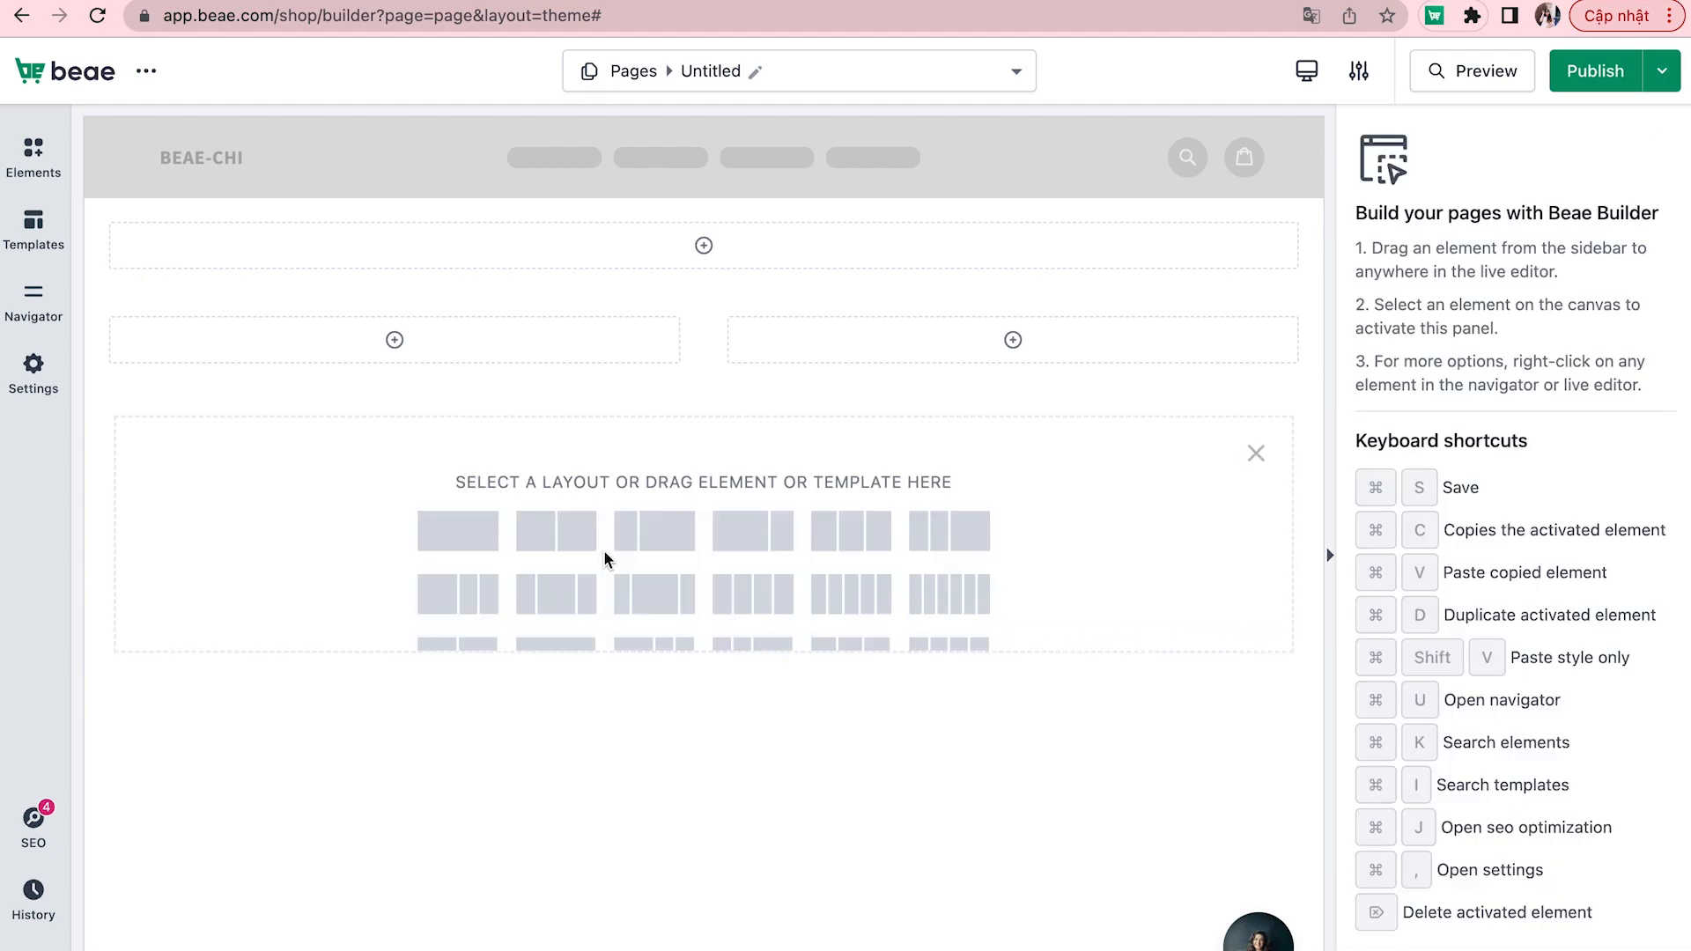
left_click(654, 524)
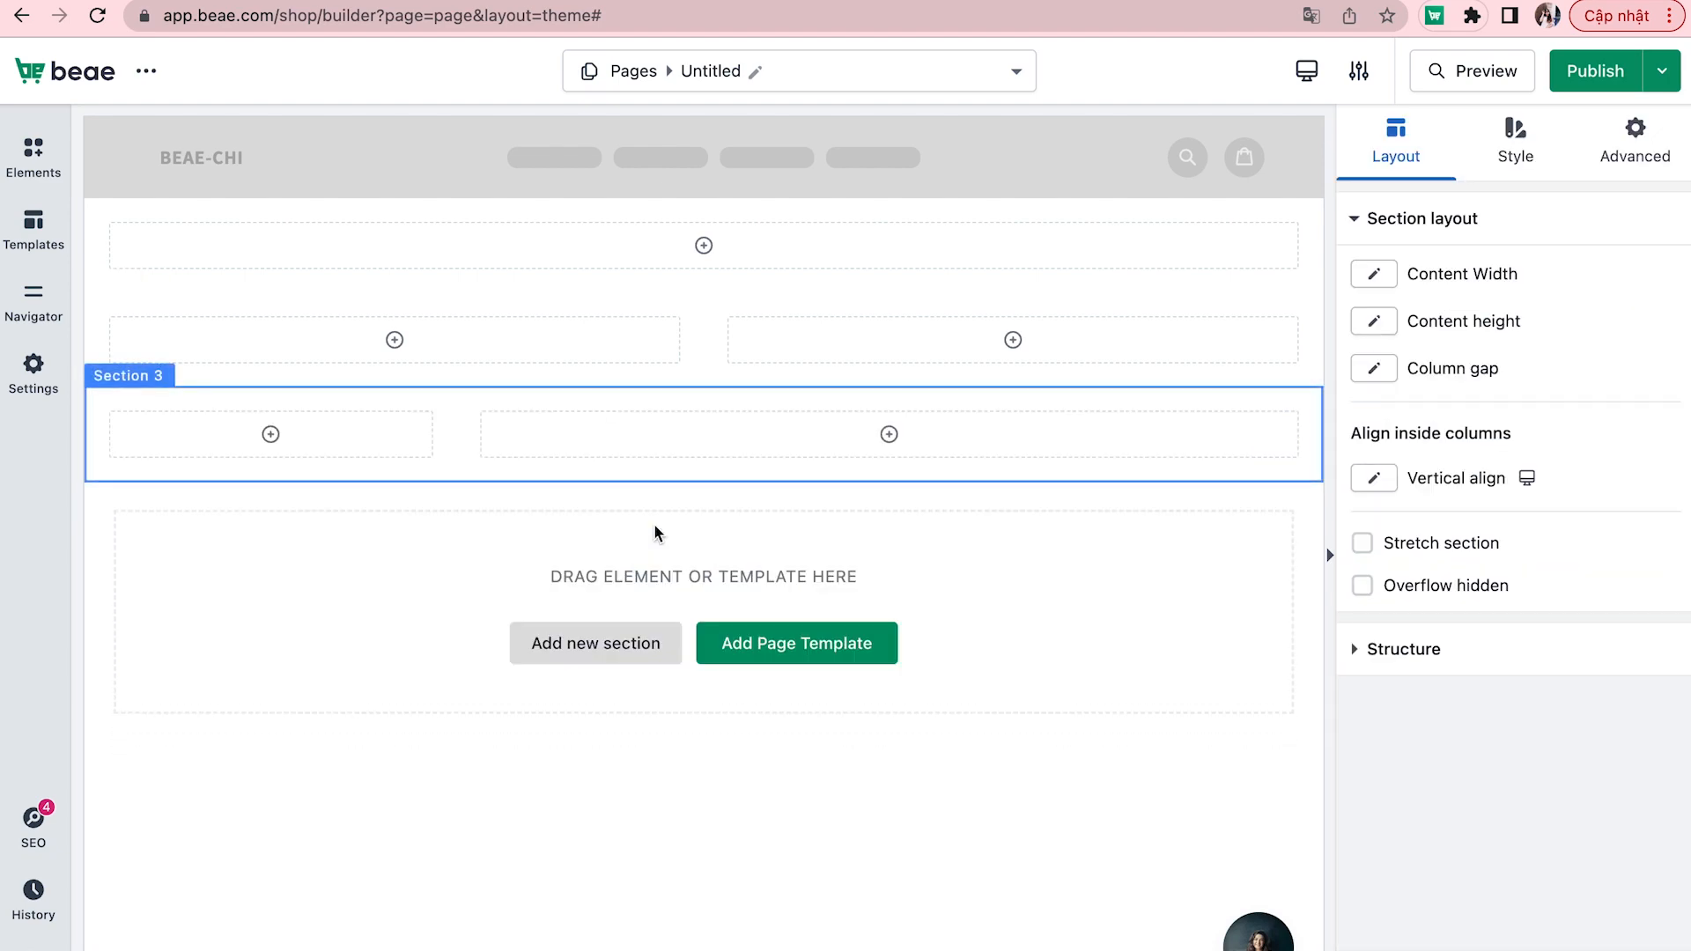
left_click(637, 643)
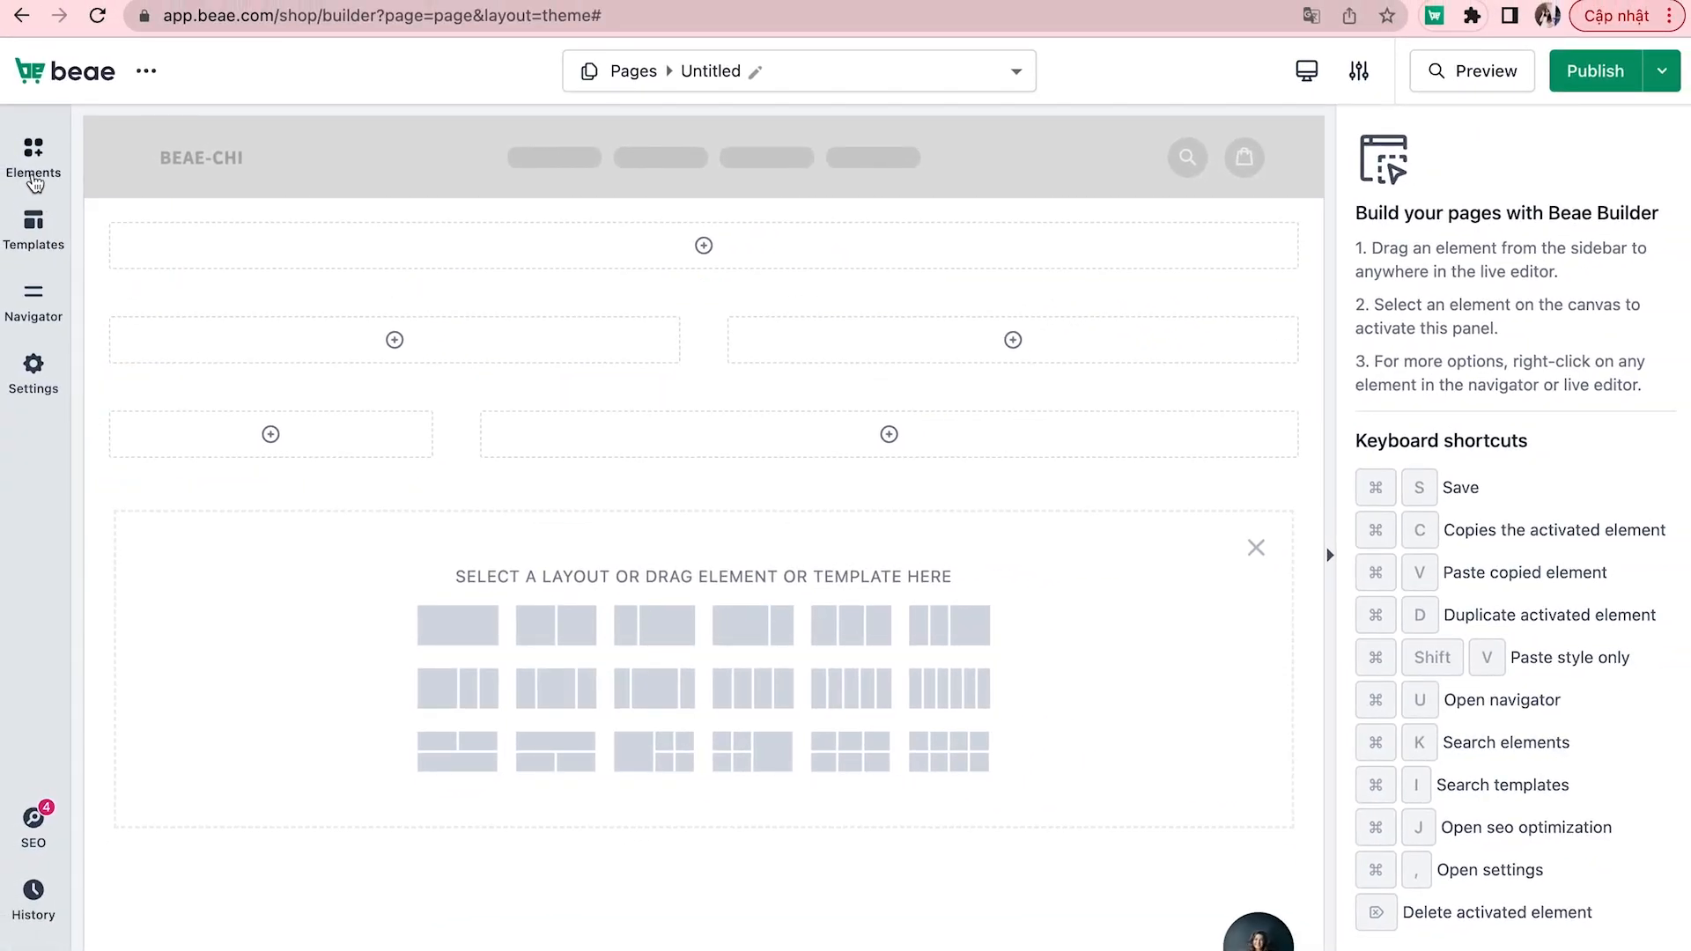
- Place an Inner row in the left column of the second section and widen its second column to about 52%
left_click(33, 167)
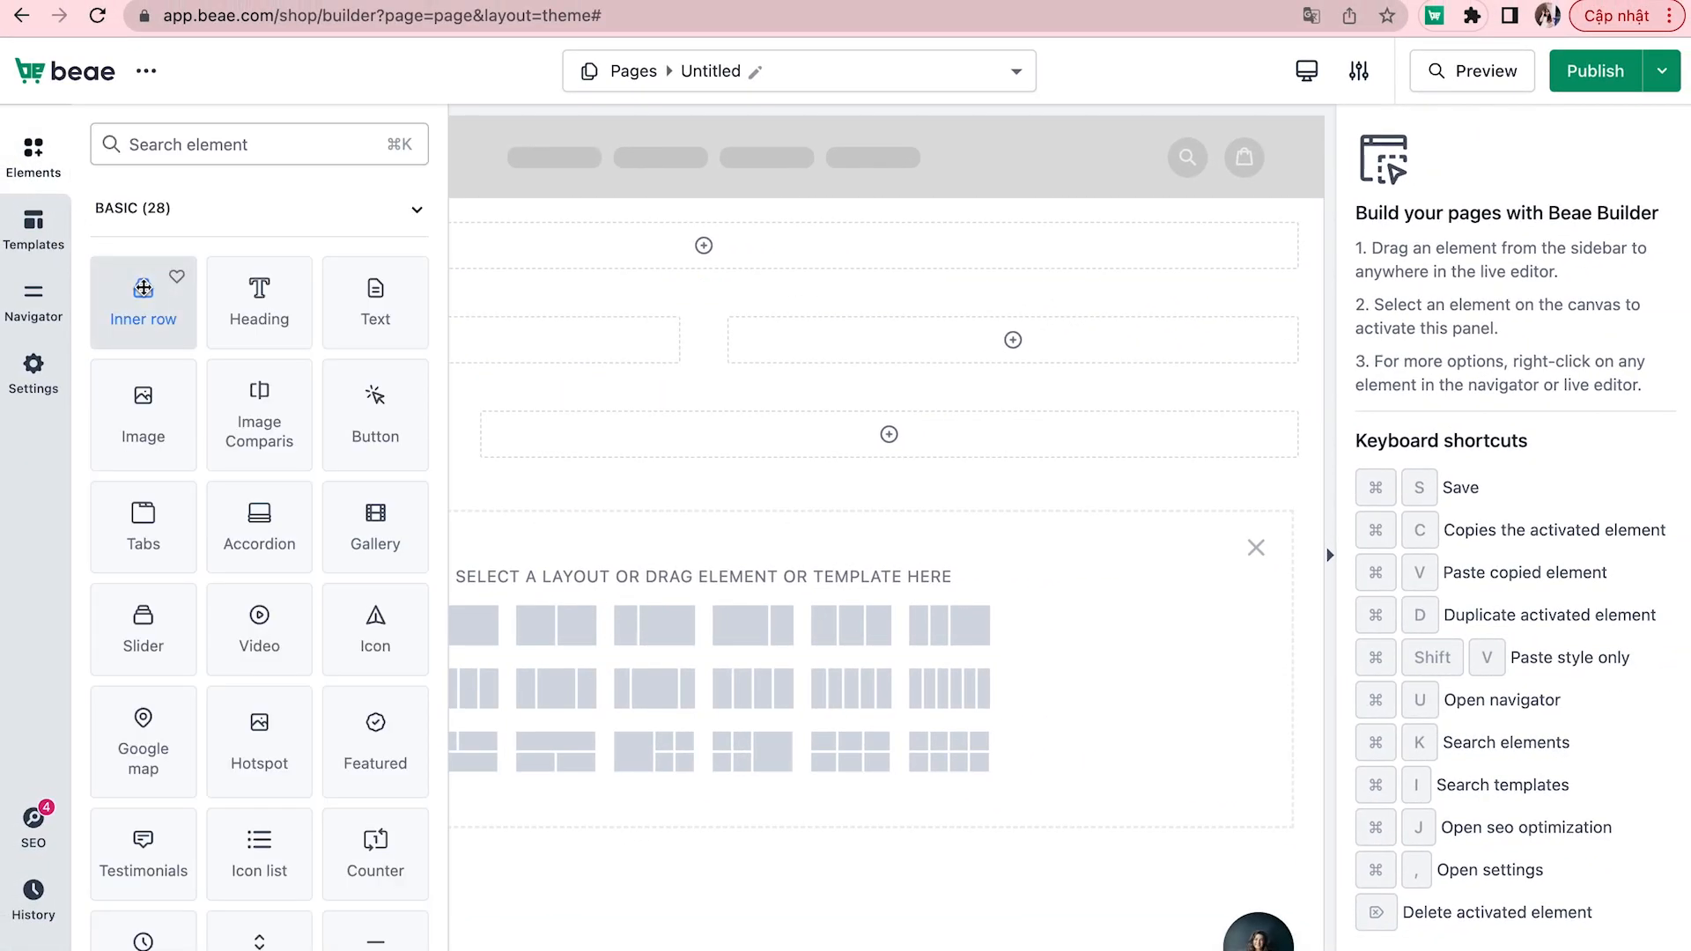
left_click_drag(158, 291, 400, 341)
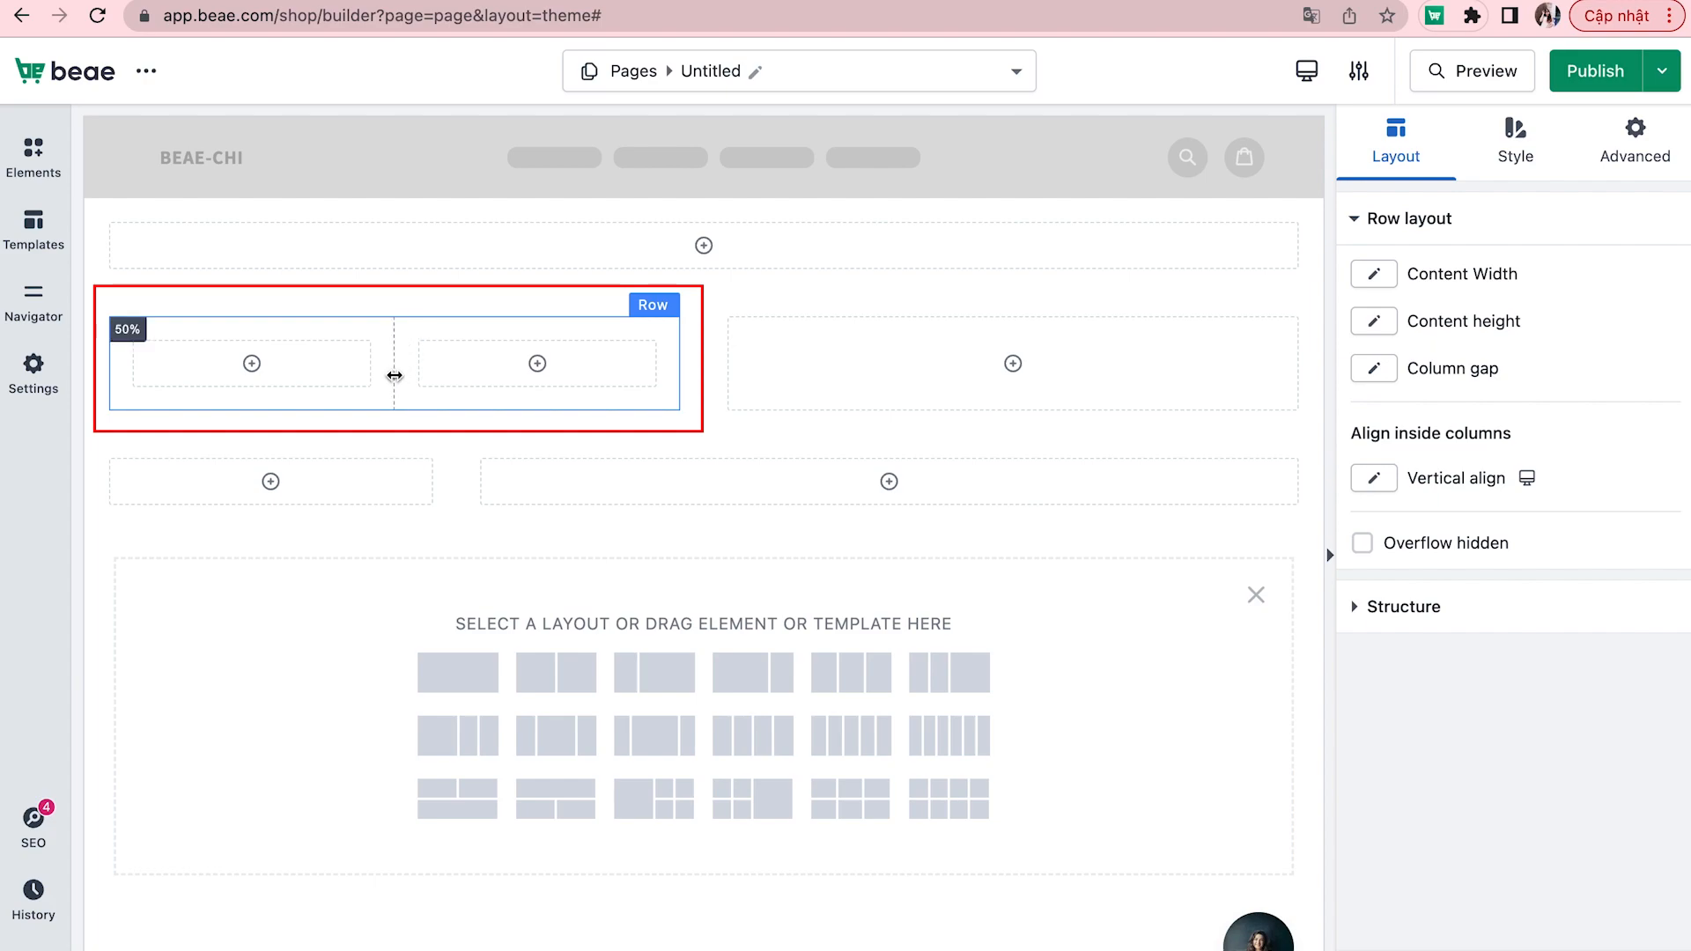
mouse_move(394, 376)
left_mouse_down()
mouse_move(509, 376)
mouse_move(351, 388)
mouse_move(379, 387)
left_mouse_up()
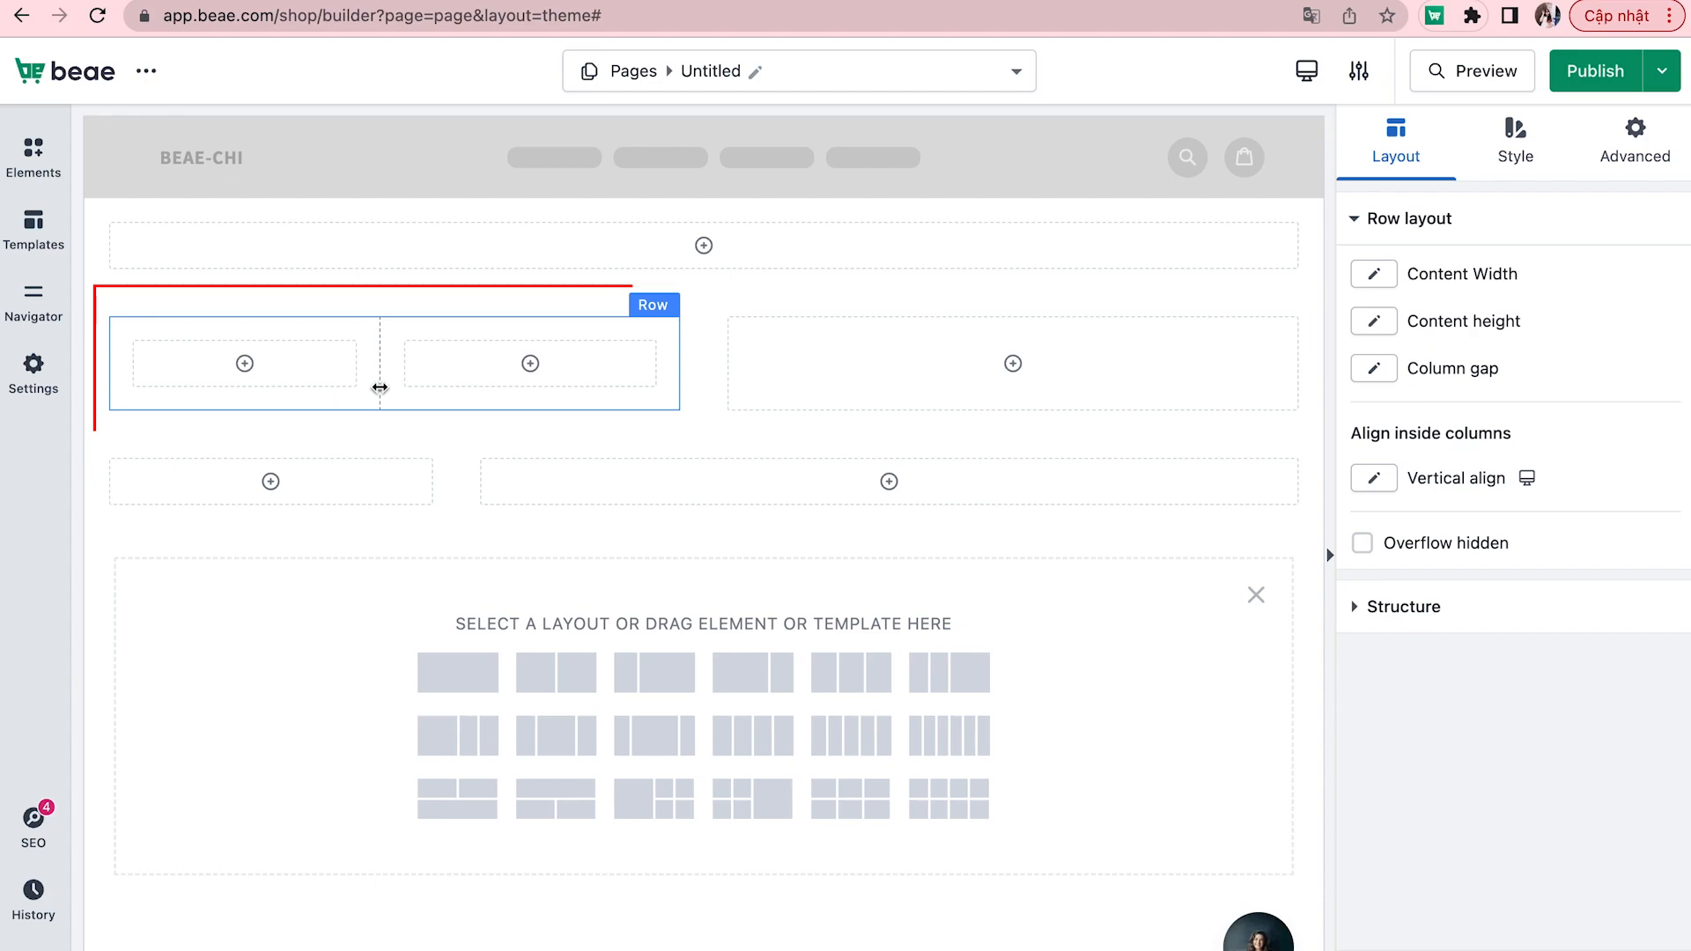
- Delete the third section, the one with a narrow column beside a wide column
left_click(710, 357)
mouse_move(704, 362)
left_mouse_down()
mouse_move(797, 370)
mouse_move(676, 387)
mouse_move(708, 393)
left_mouse_up()
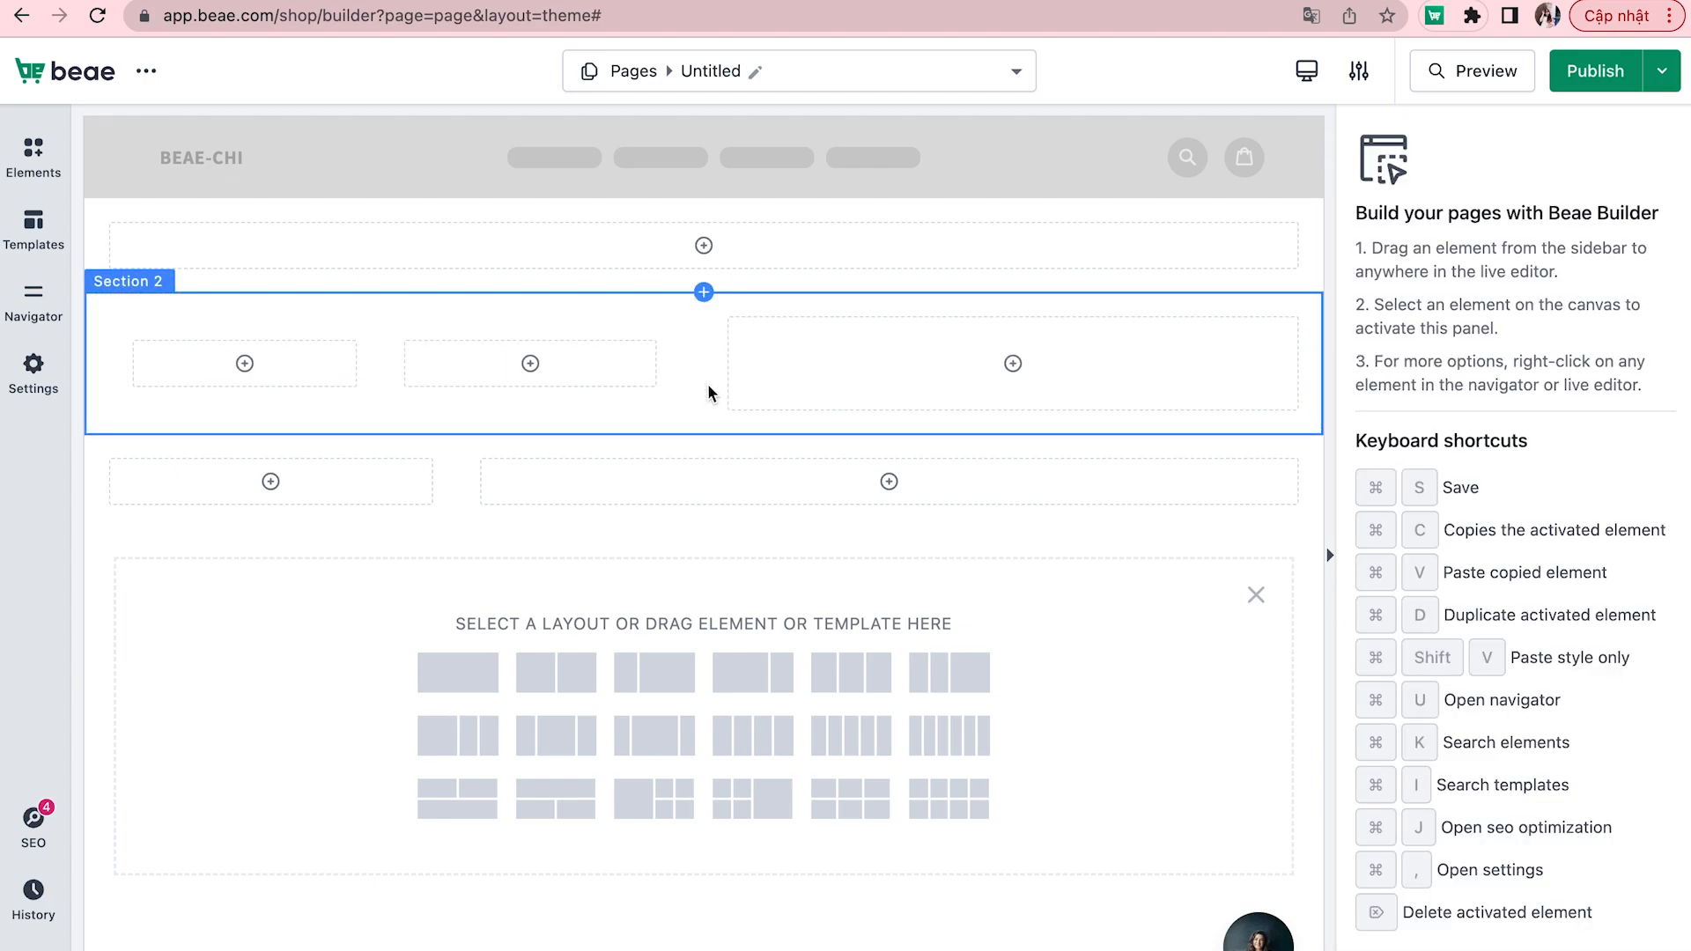
right_click(747, 494)
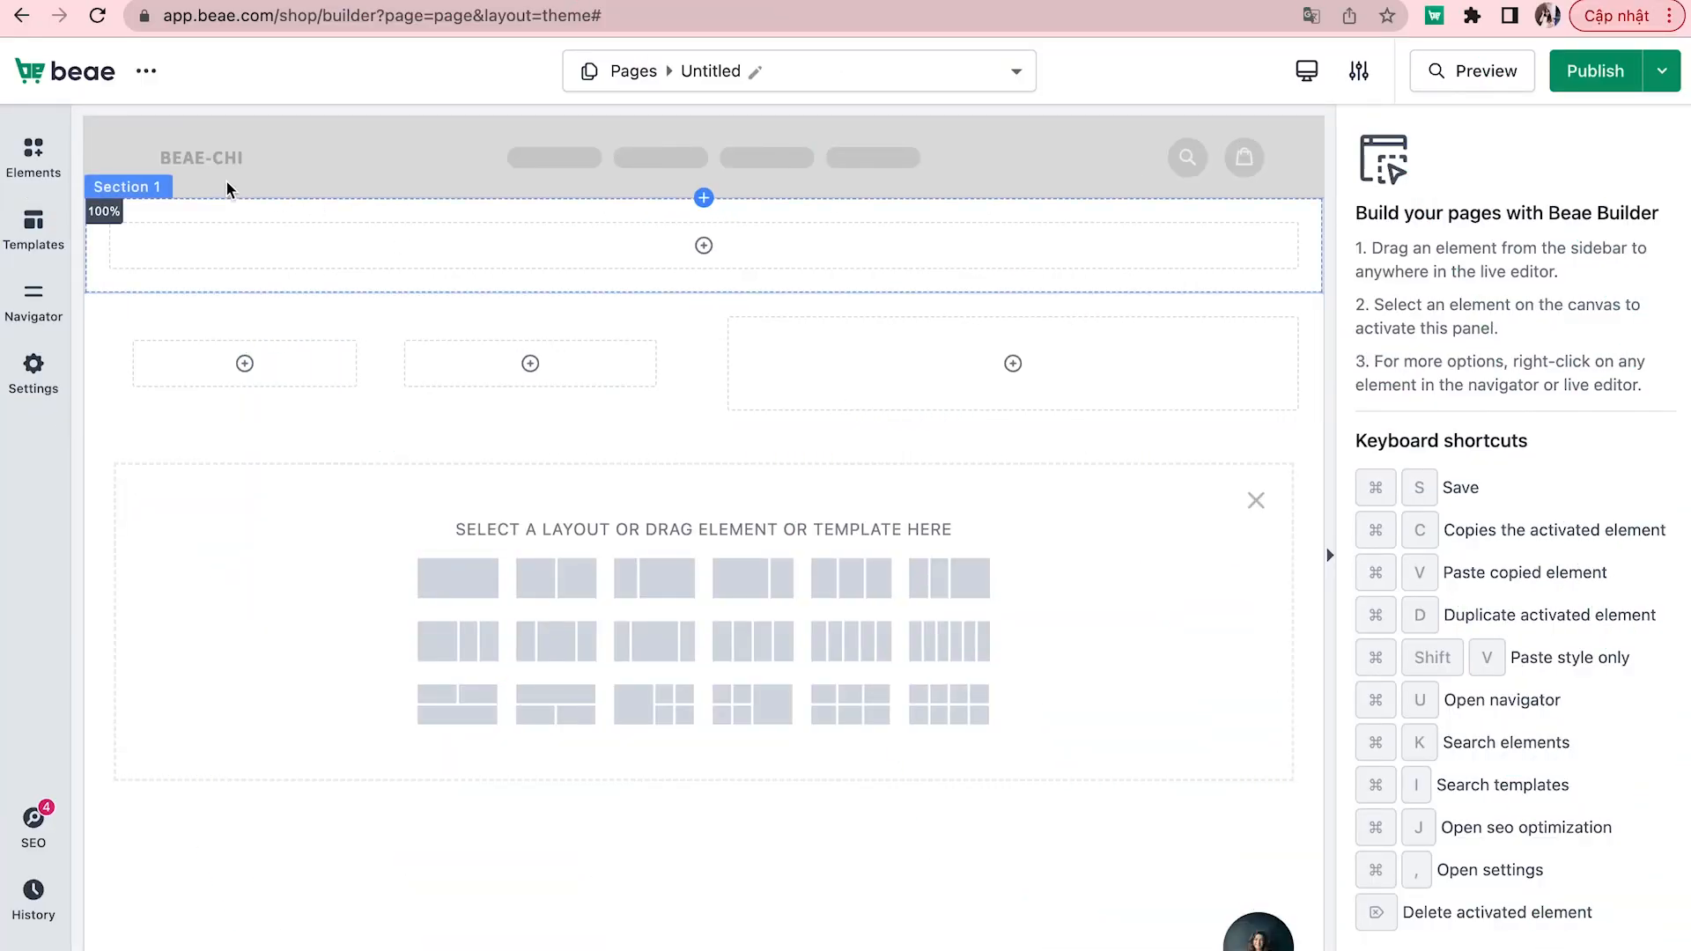
- Add a Heading element to the first section and place a Text element directly below it
left_click(36, 159)
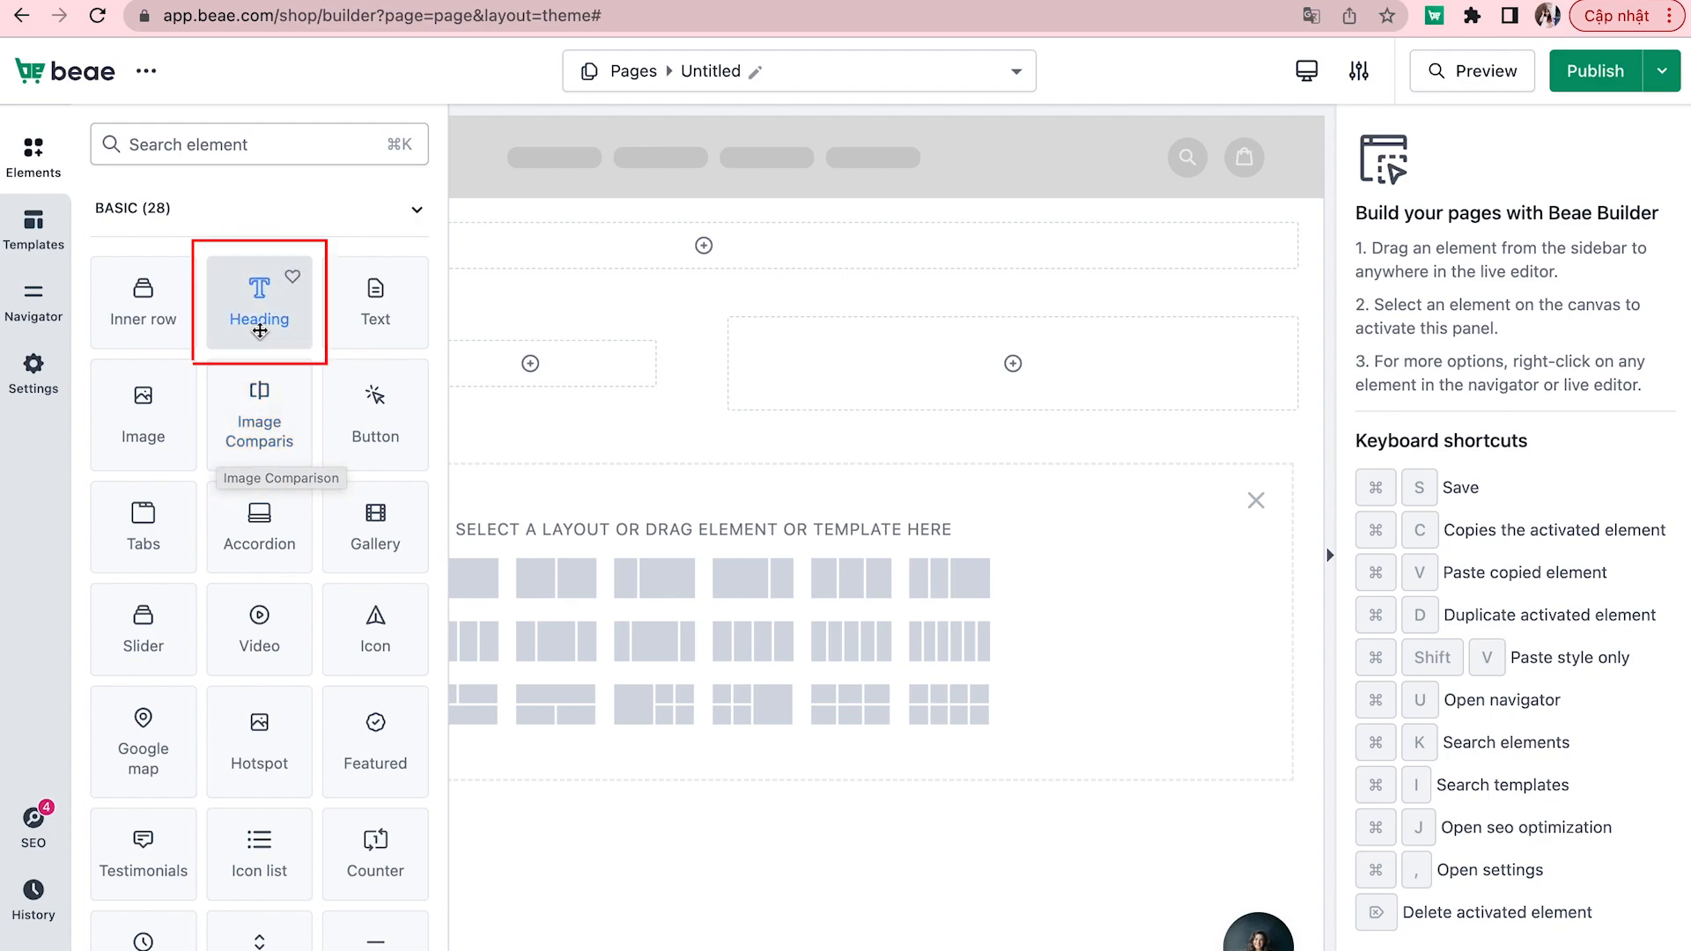
left_click_drag(257, 289, 604, 248)
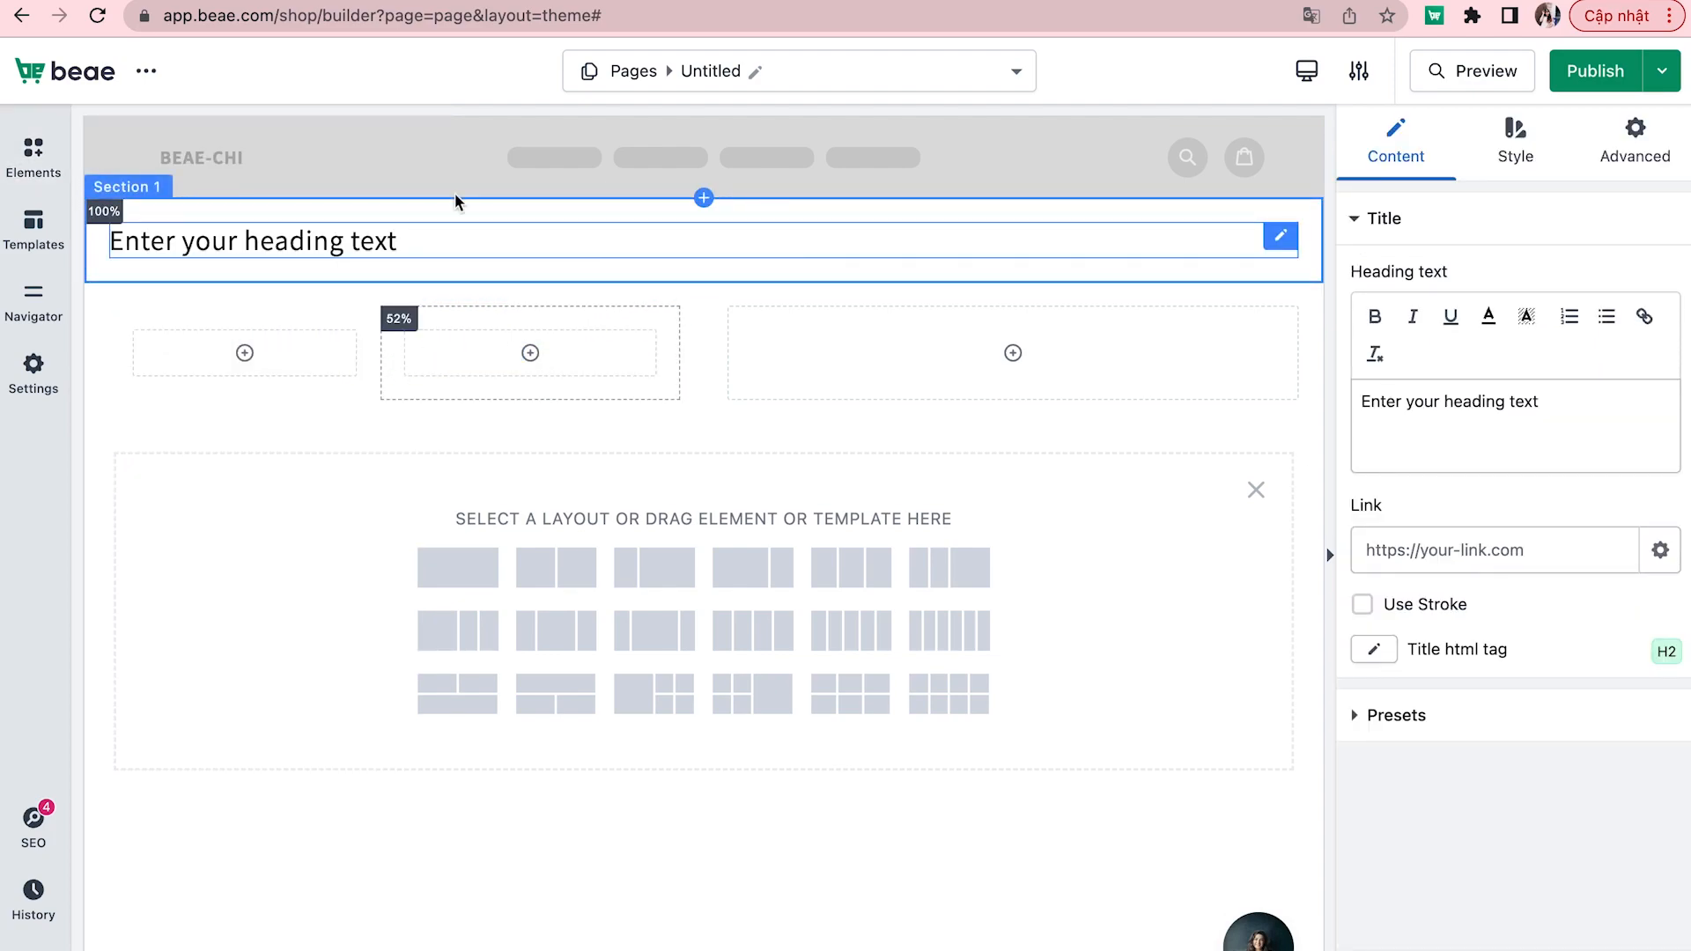
left_click(44, 168)
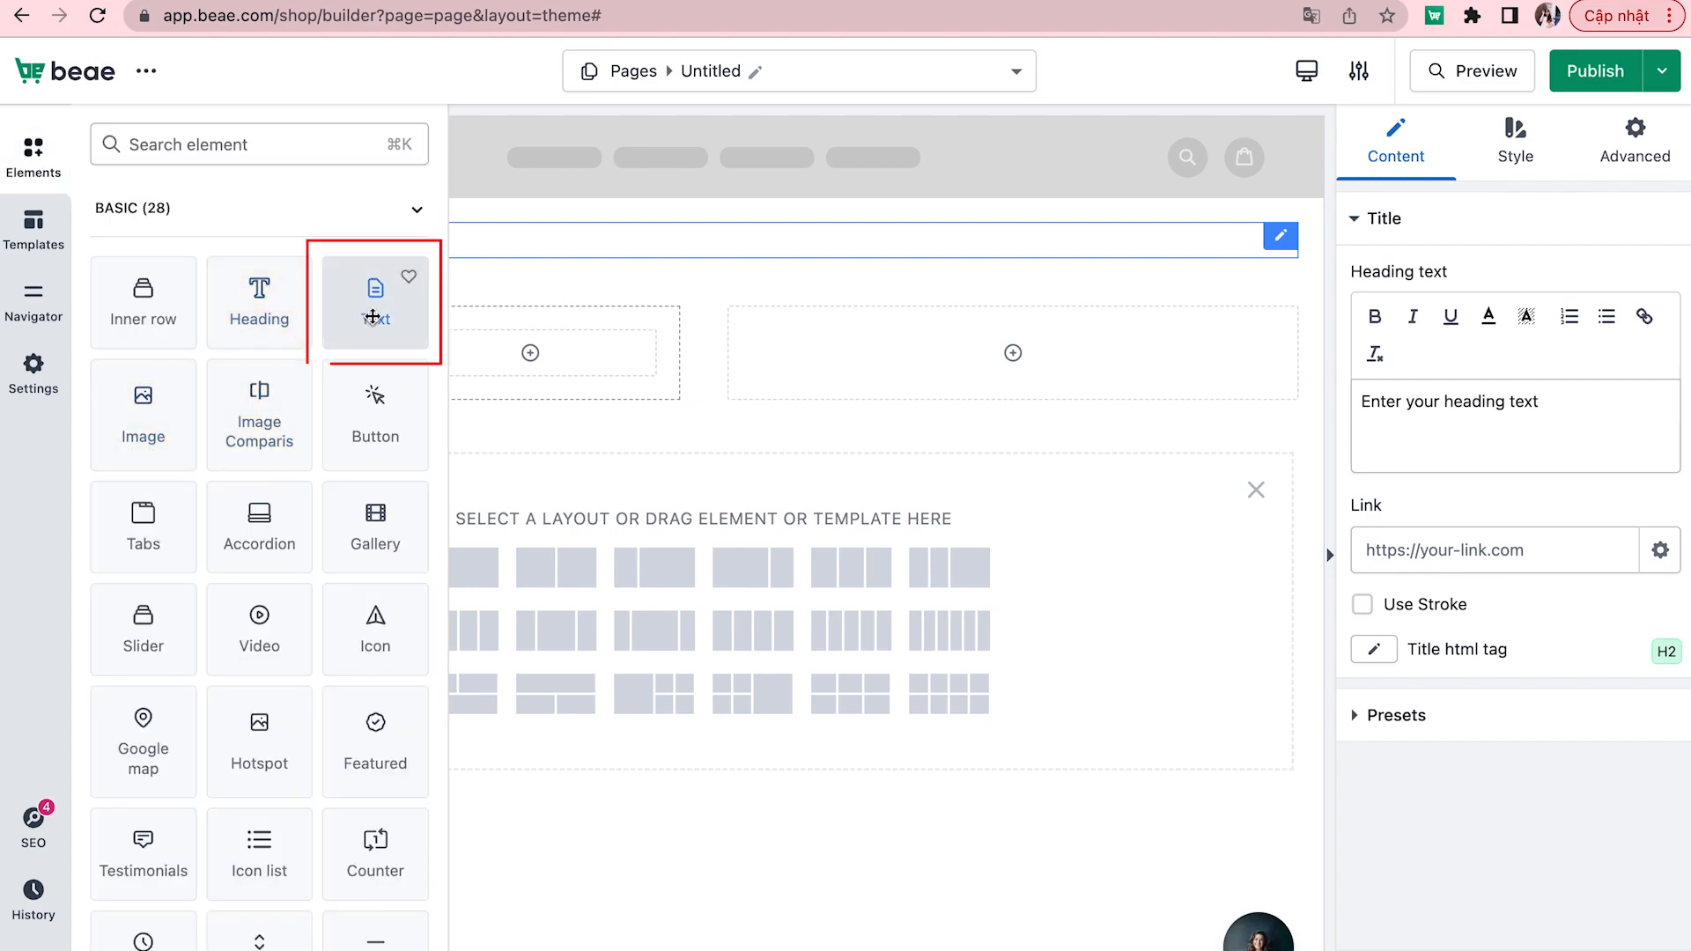
left_click_drag(370, 299, 509, 251)
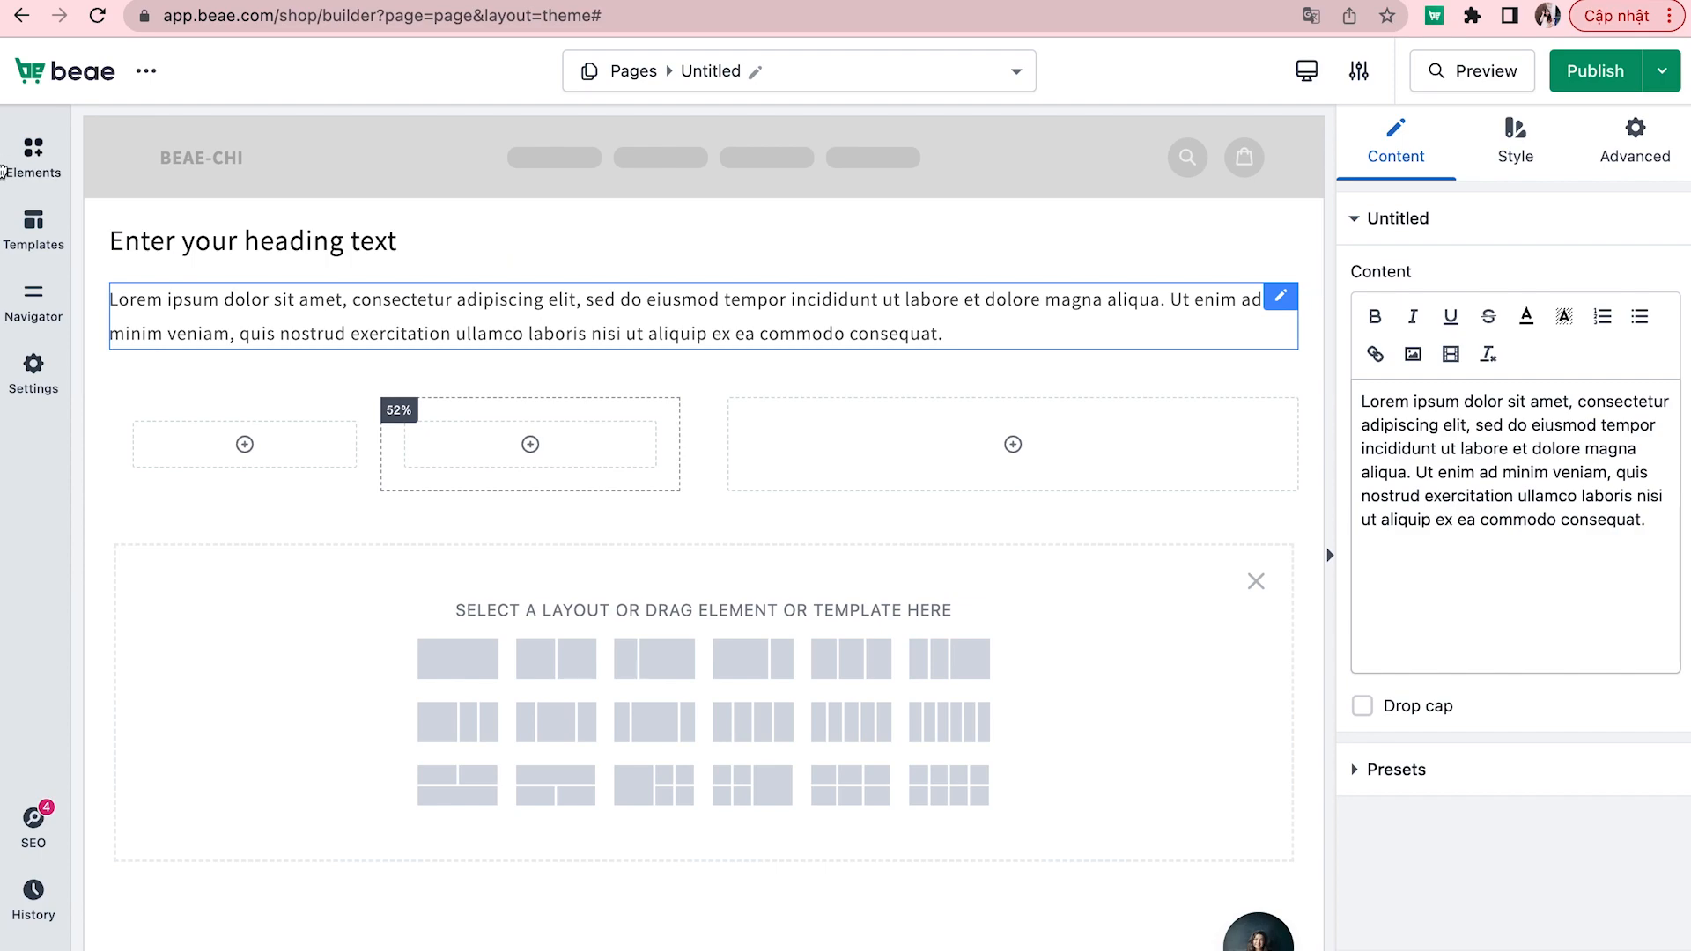
- Place an Image element in the second section's right column and a Counter element below the inner row on its left
left_click(33, 156)
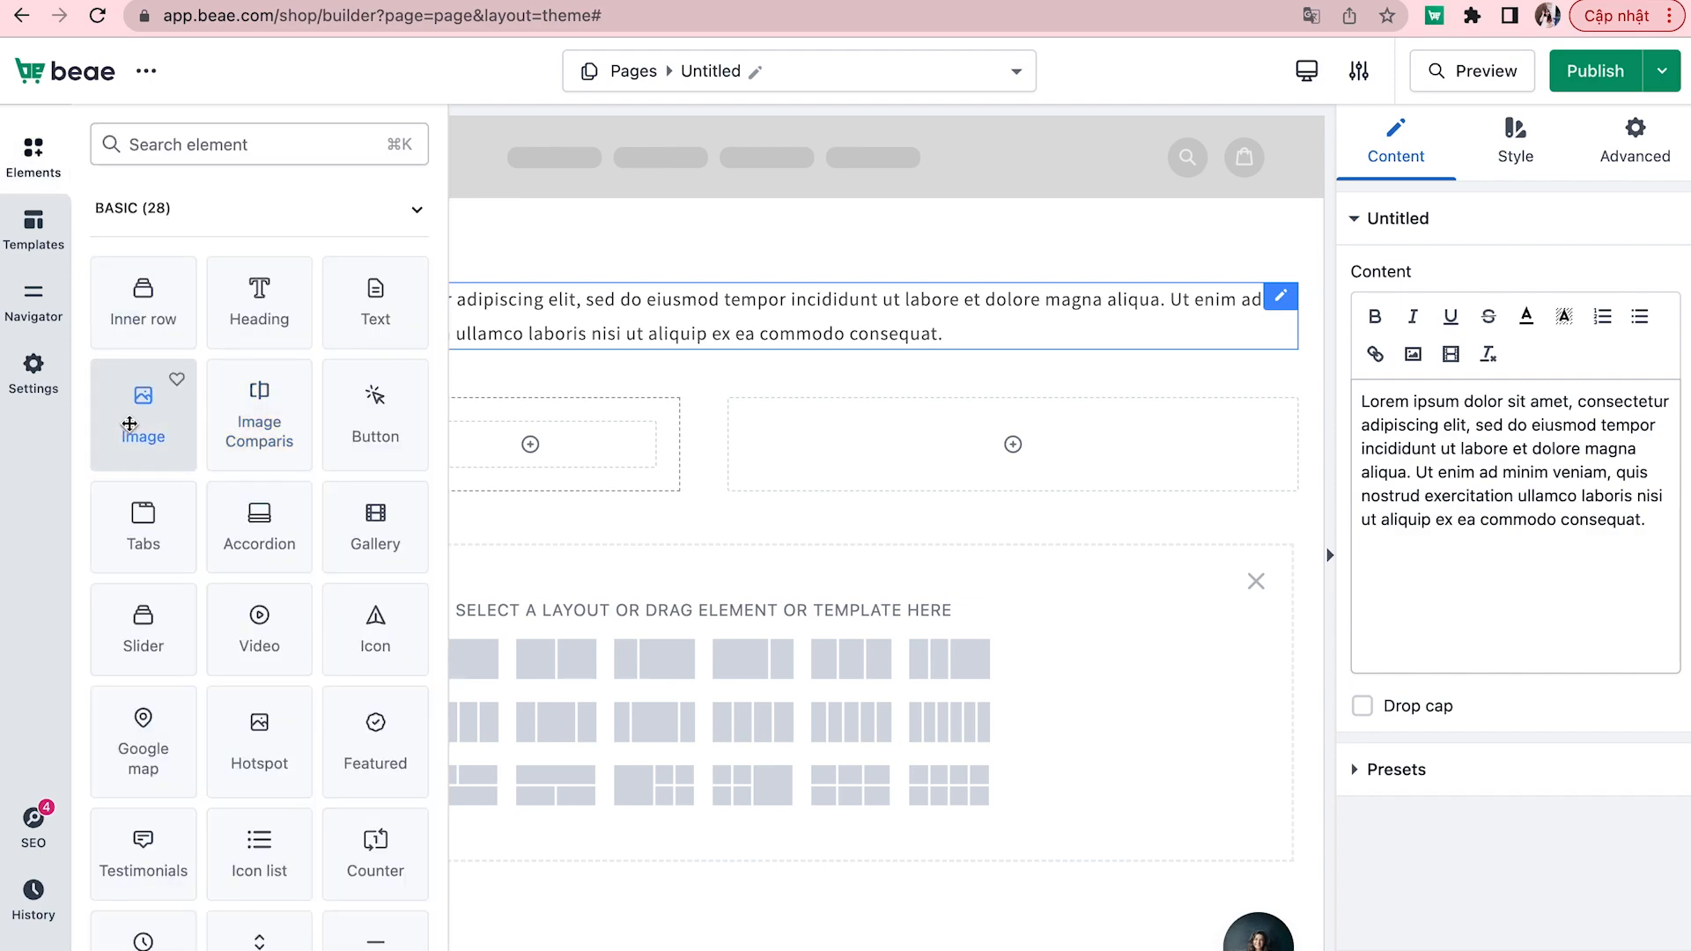
left_click_drag(130, 424, 858, 431)
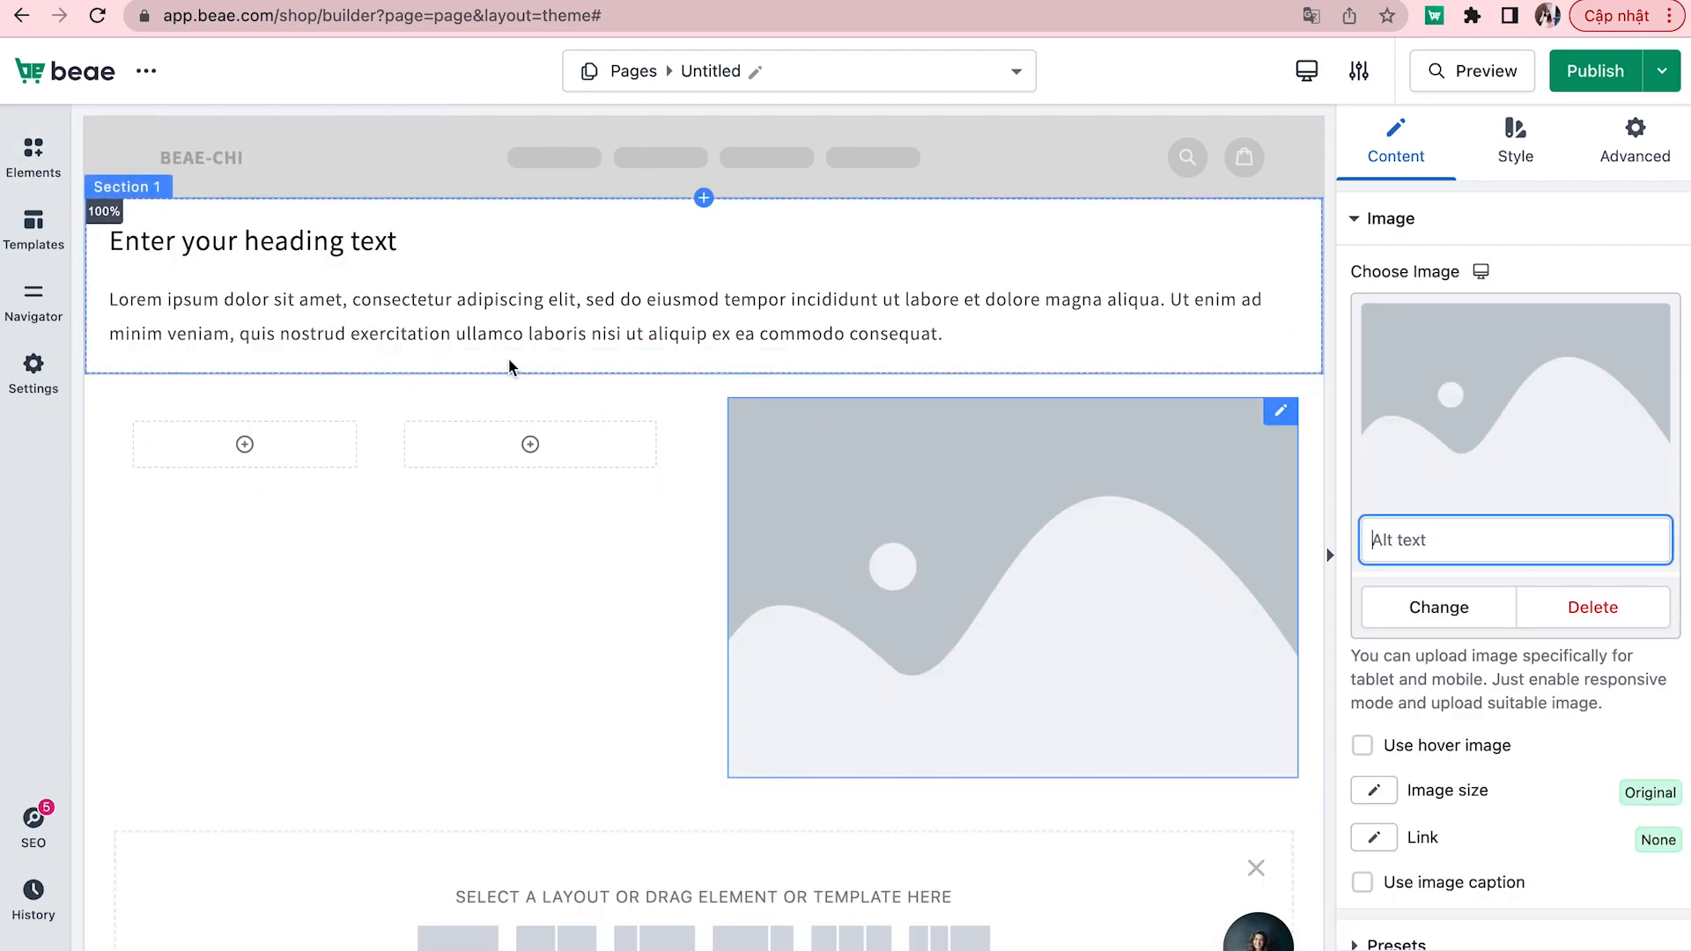
left_click(33, 158)
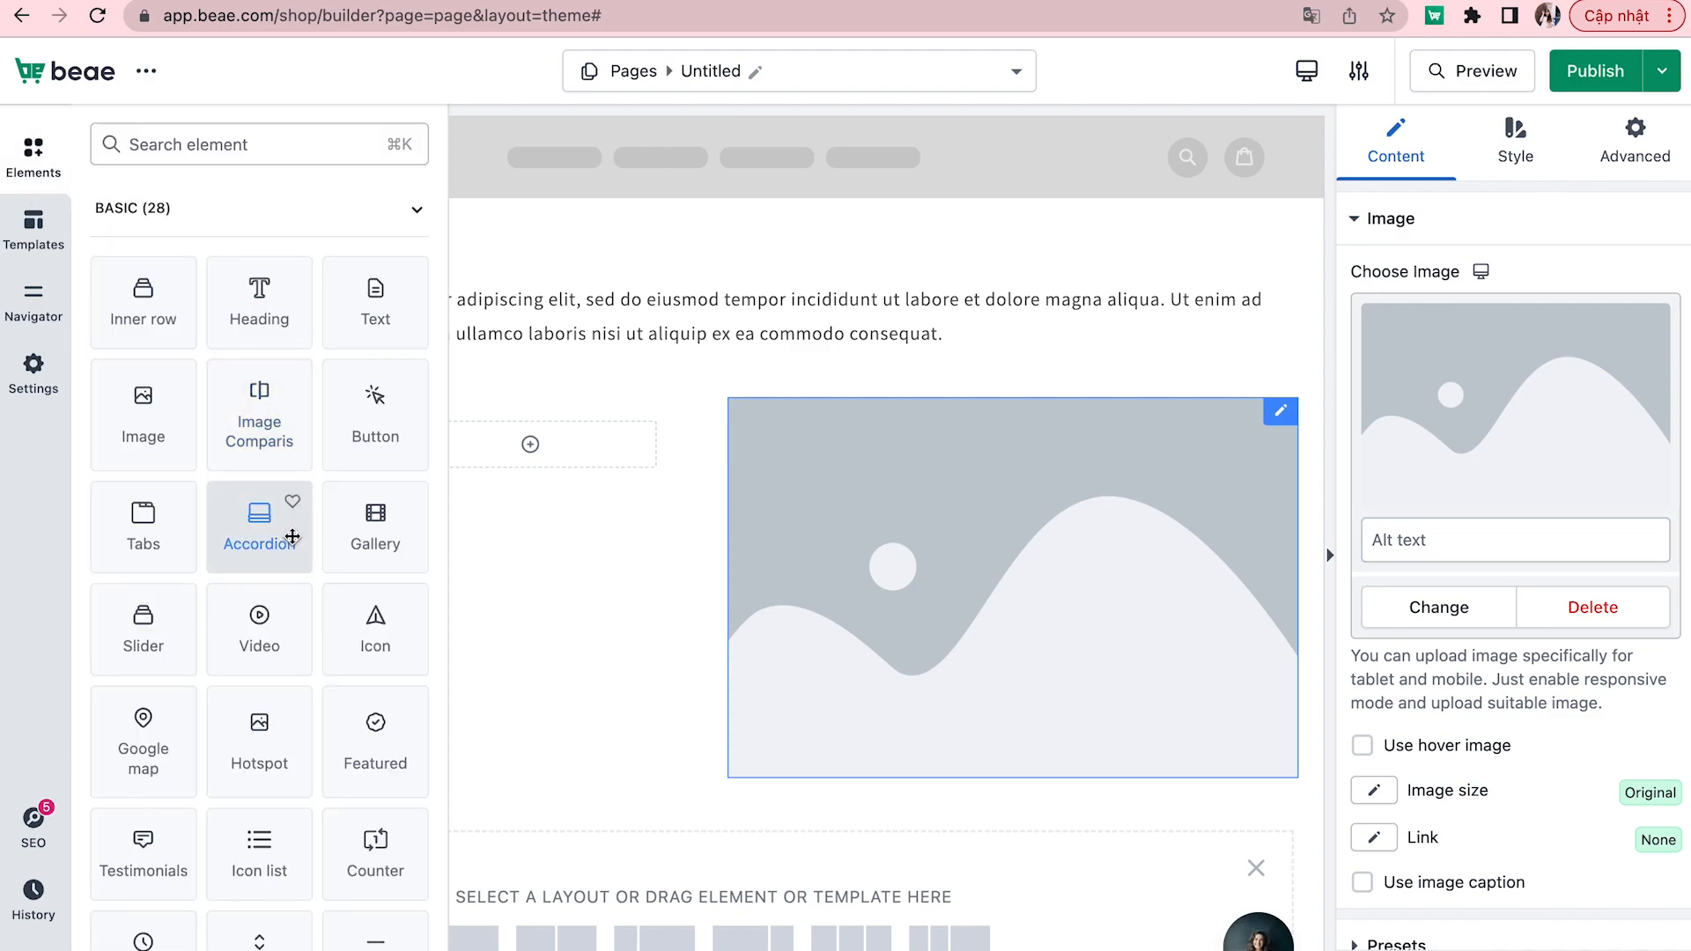
scroll(291, 537, "down", 2)
left_click_drag(400, 616, 494, 493)
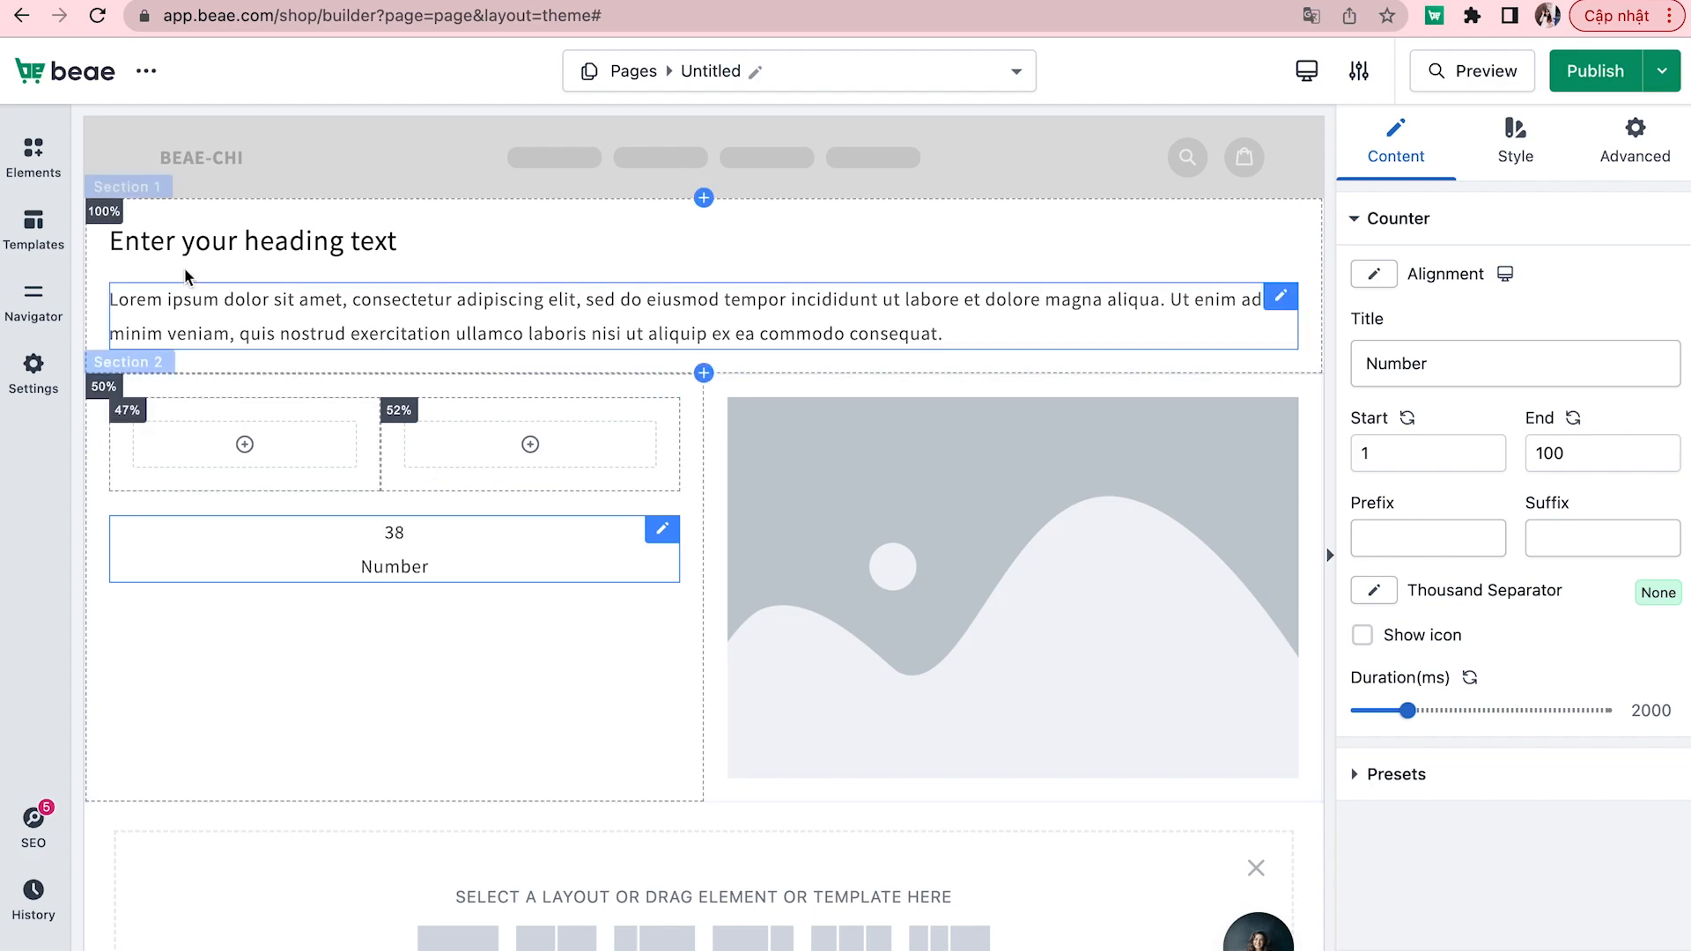
- Look through the remaining elements and element categories, and view the layout settings of the inner row and the first section
left_click(37, 163)
scroll(265, 528, "down", 5)
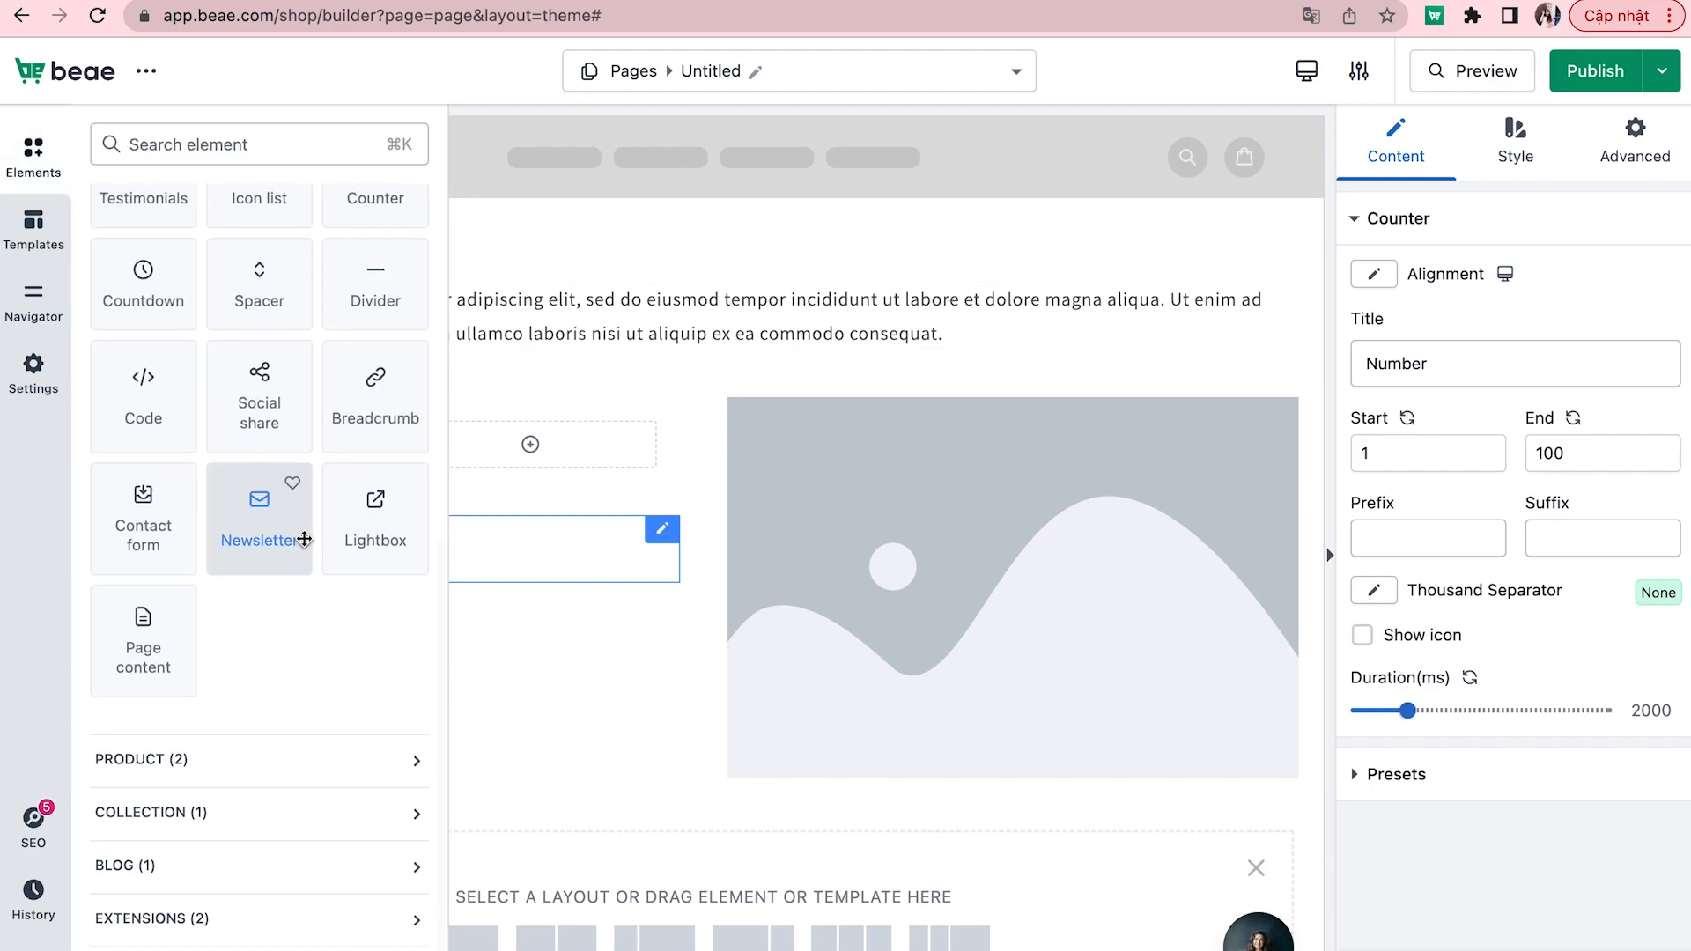
scroll(303, 539, "down", 1)
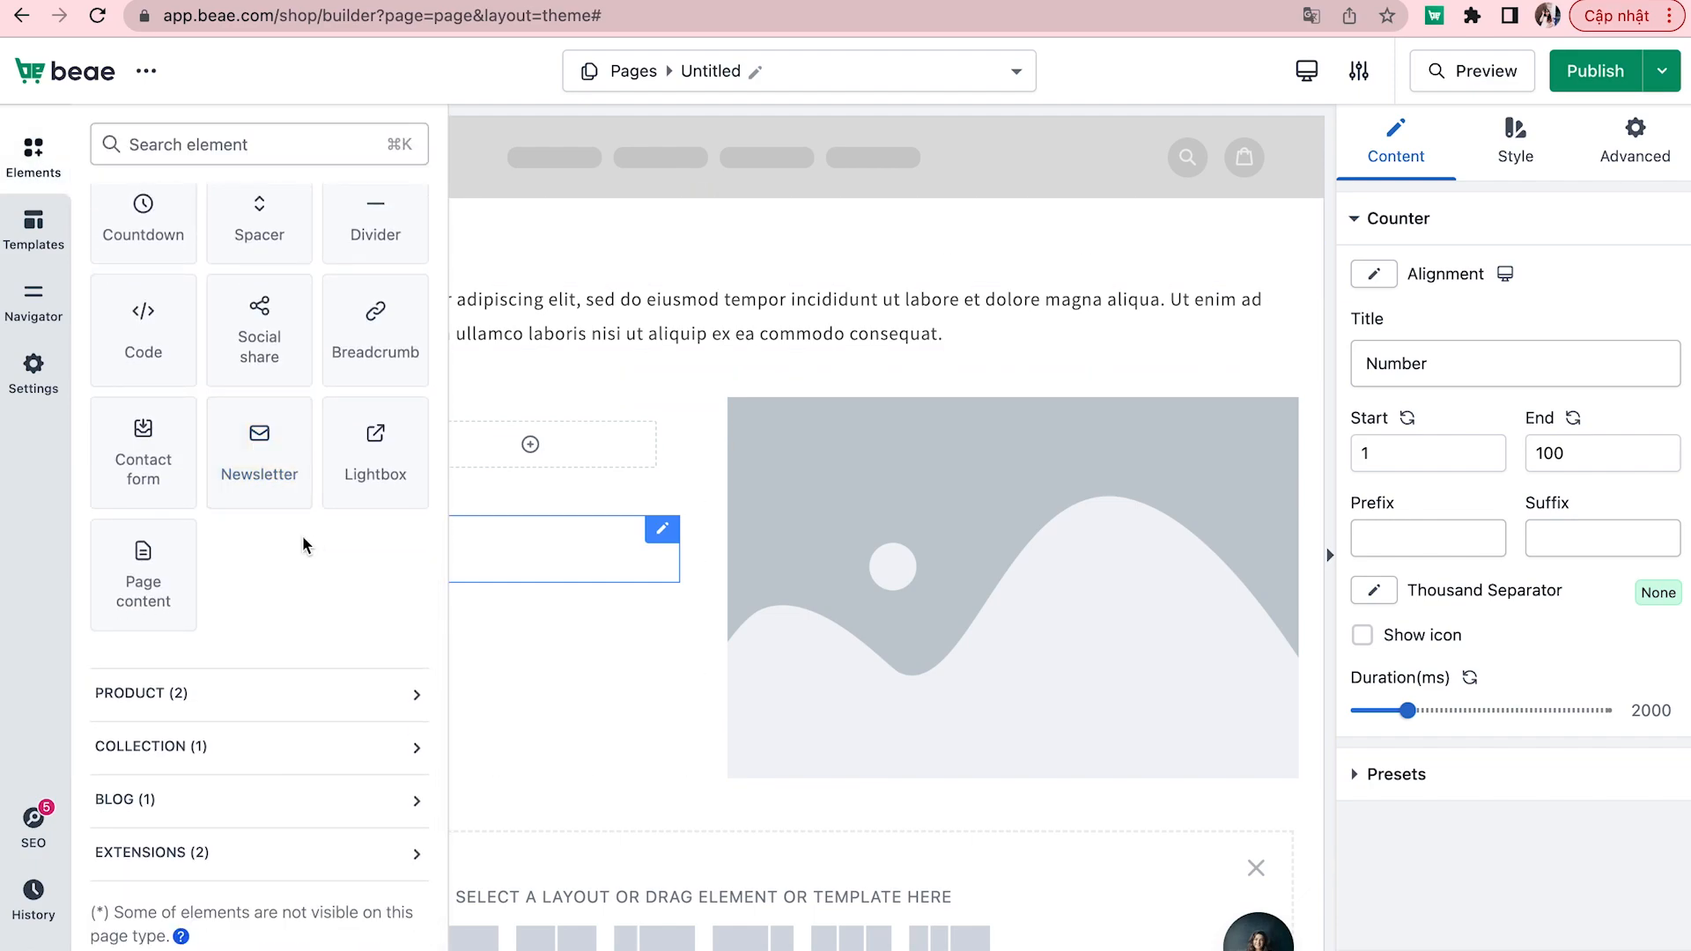
left_click(678, 424)
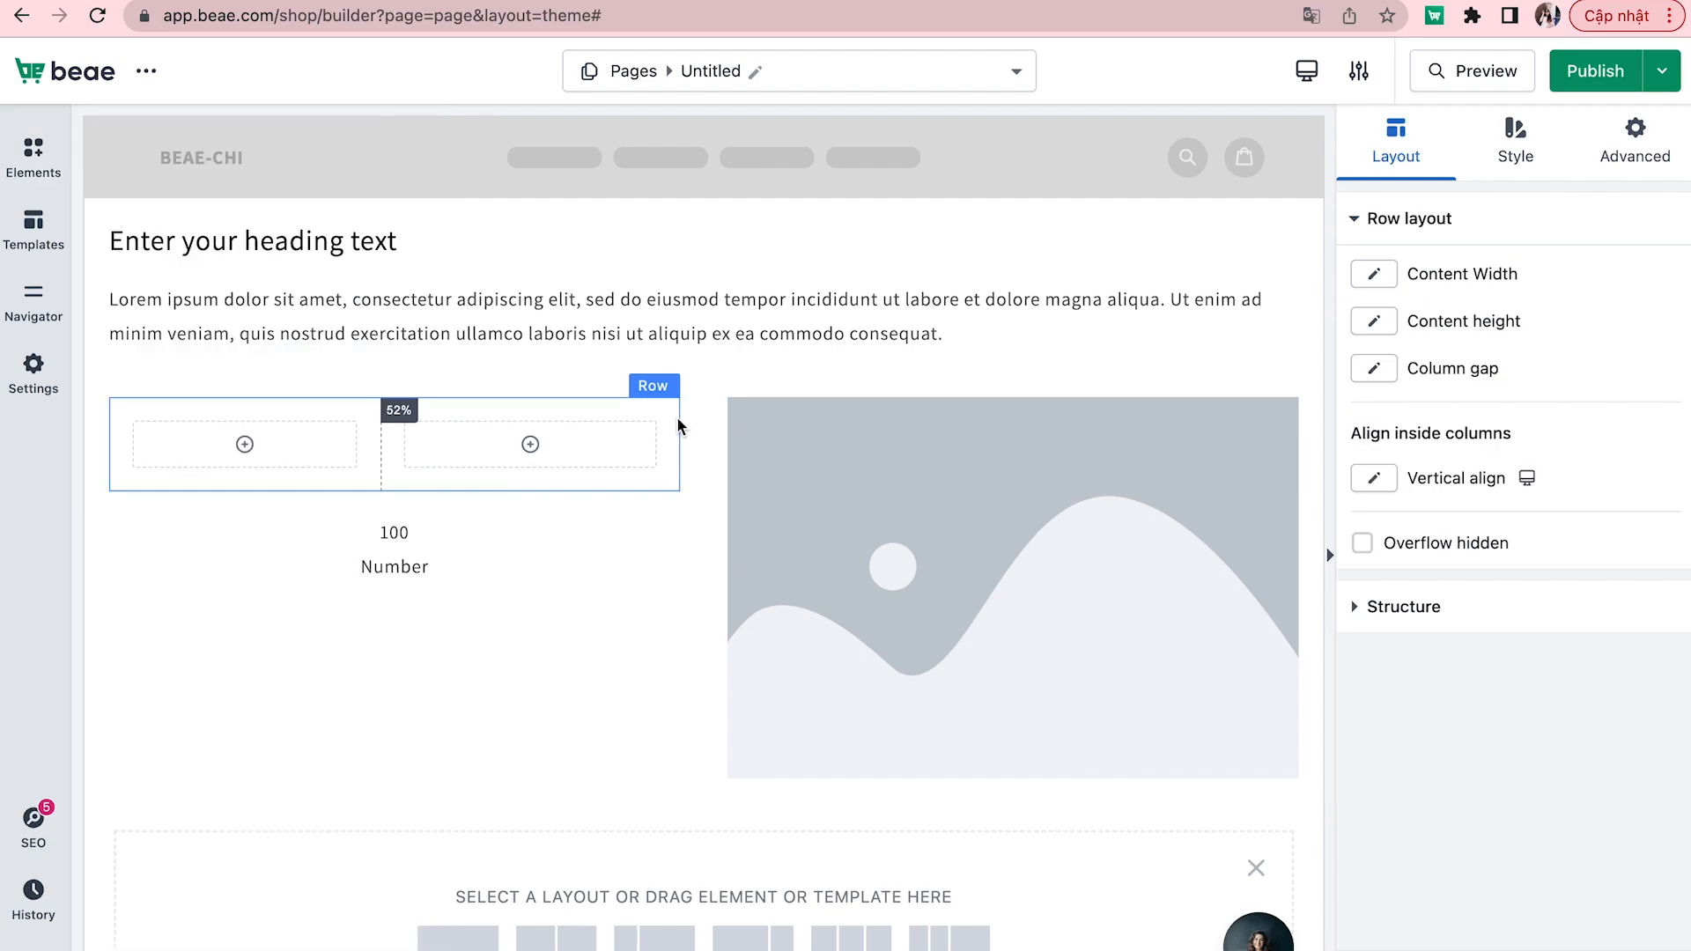
left_click(692, 262)
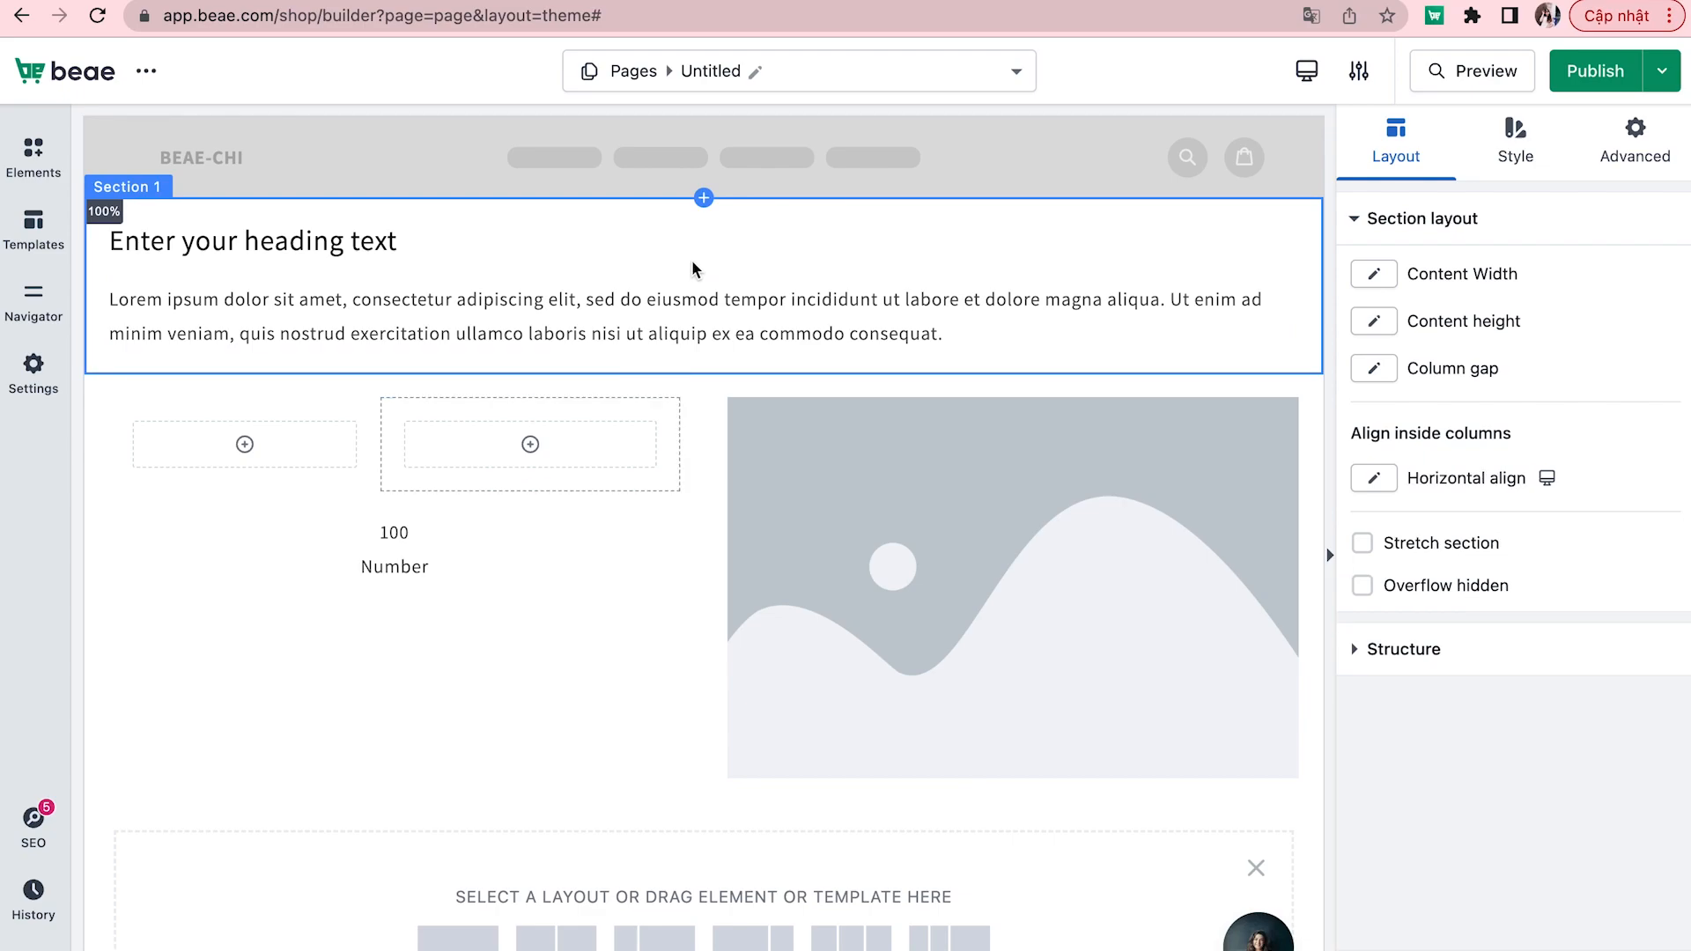
- Review the first section's settings and the Text element's content, alignment and typography options
left_click(1375, 272)
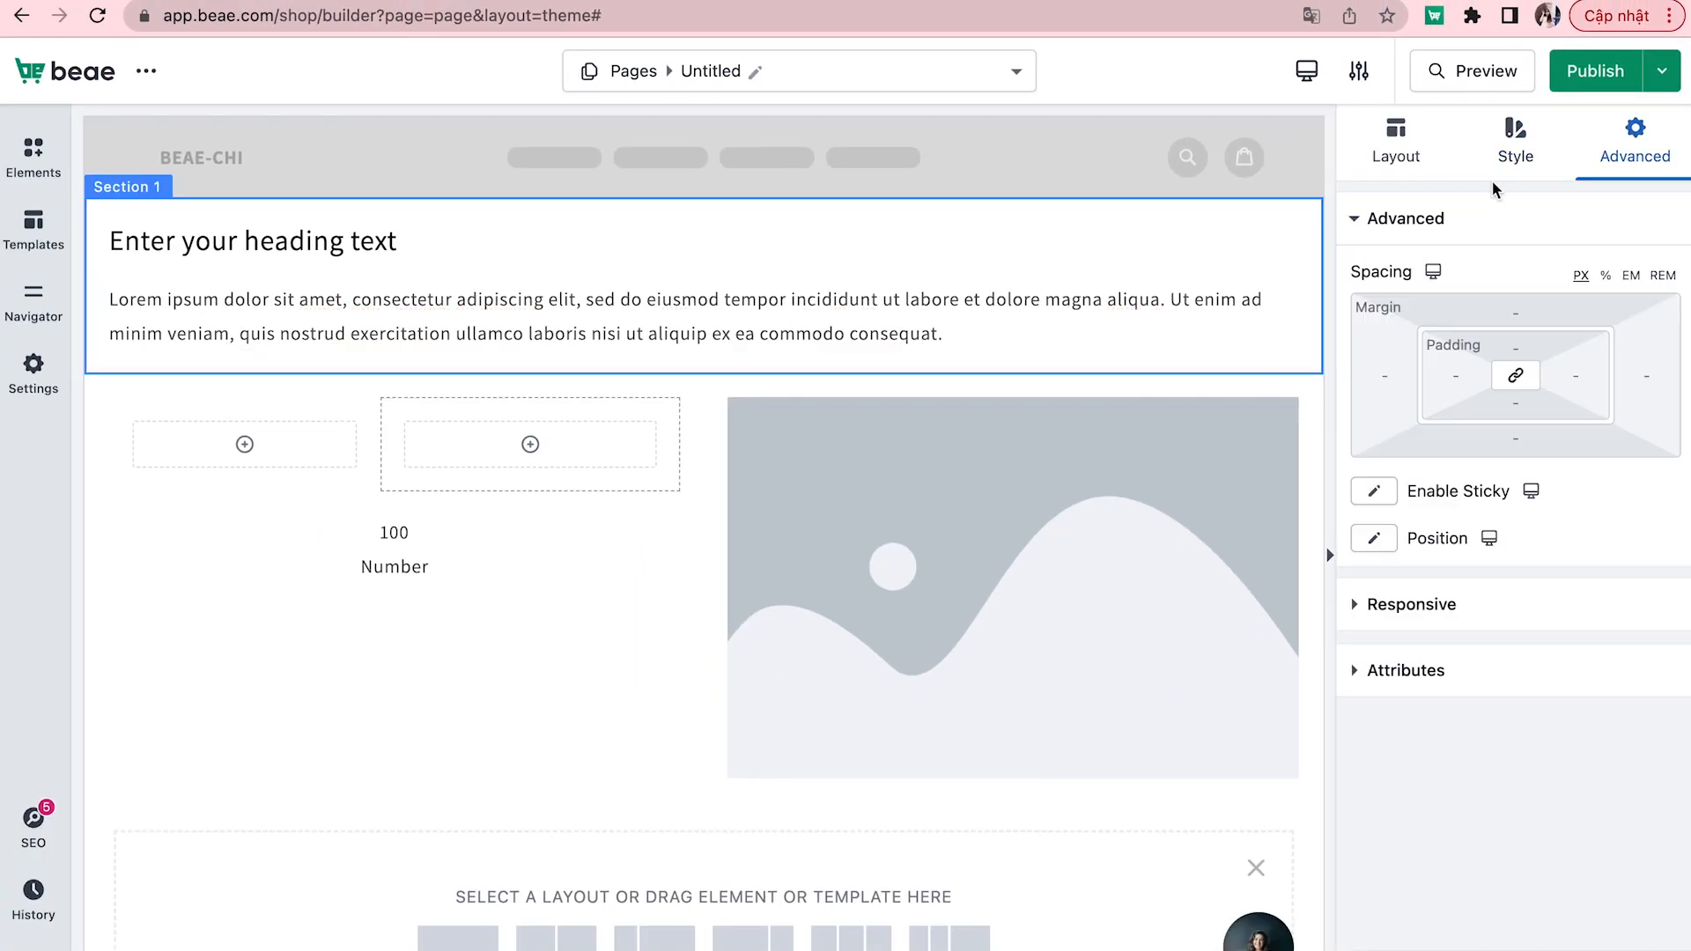
left_click(1249, 305)
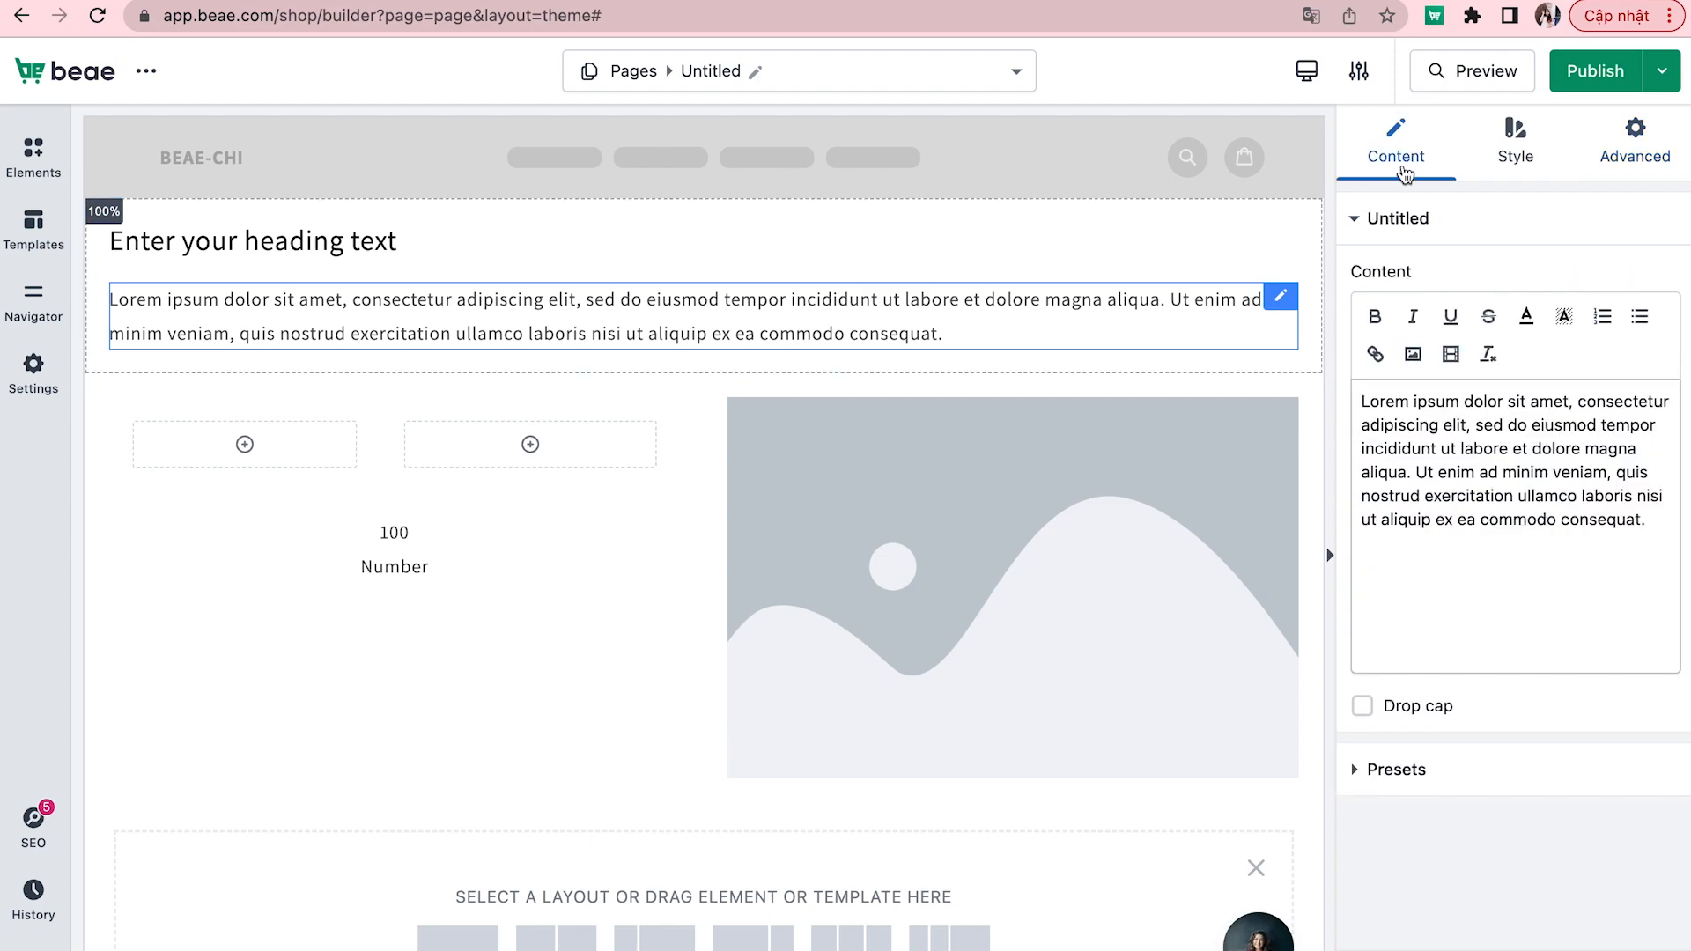
left_click(1508, 172)
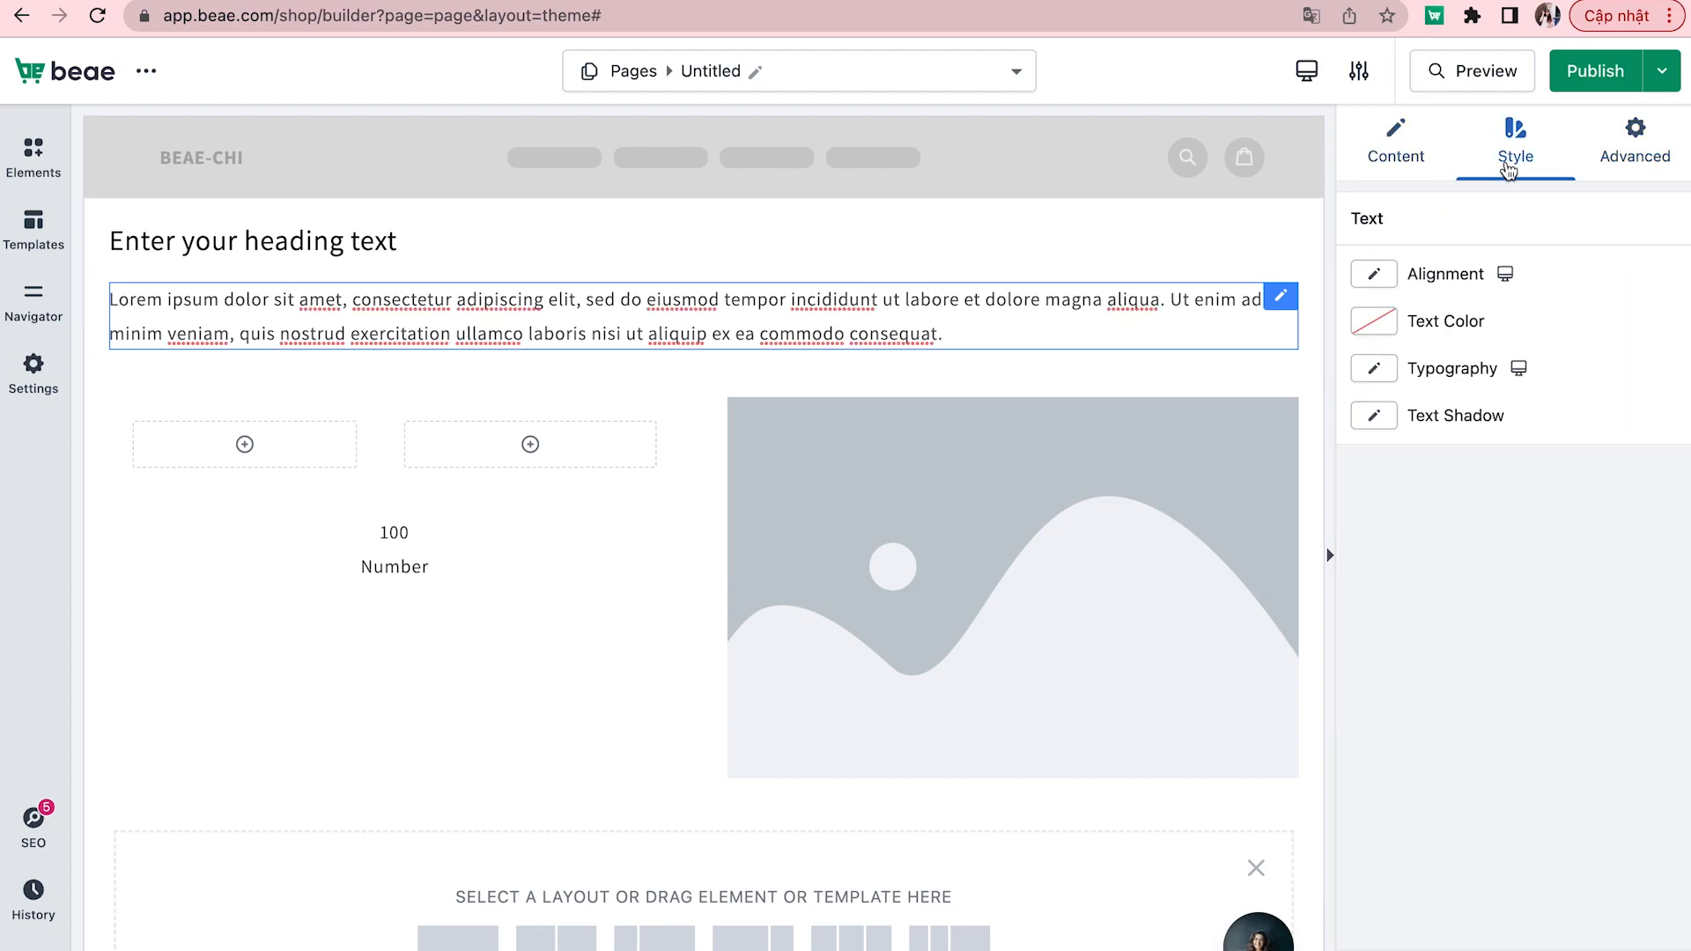
left_click(1372, 277)
left_click(1373, 368)
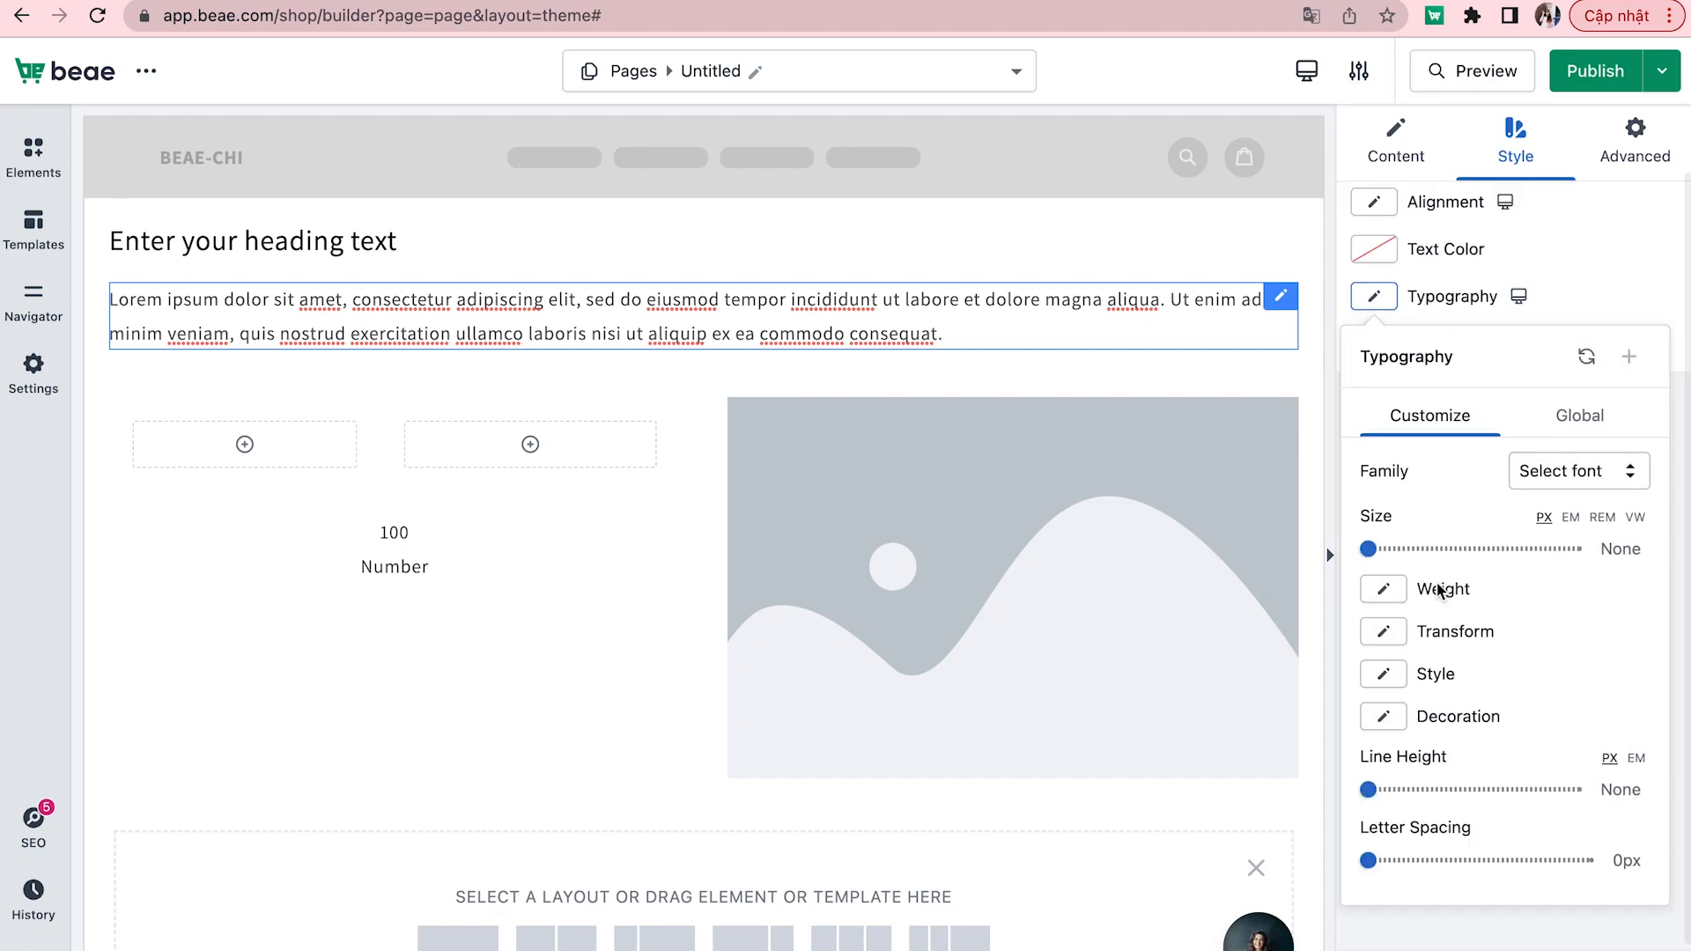
scroll(1440, 590, "up", 2)
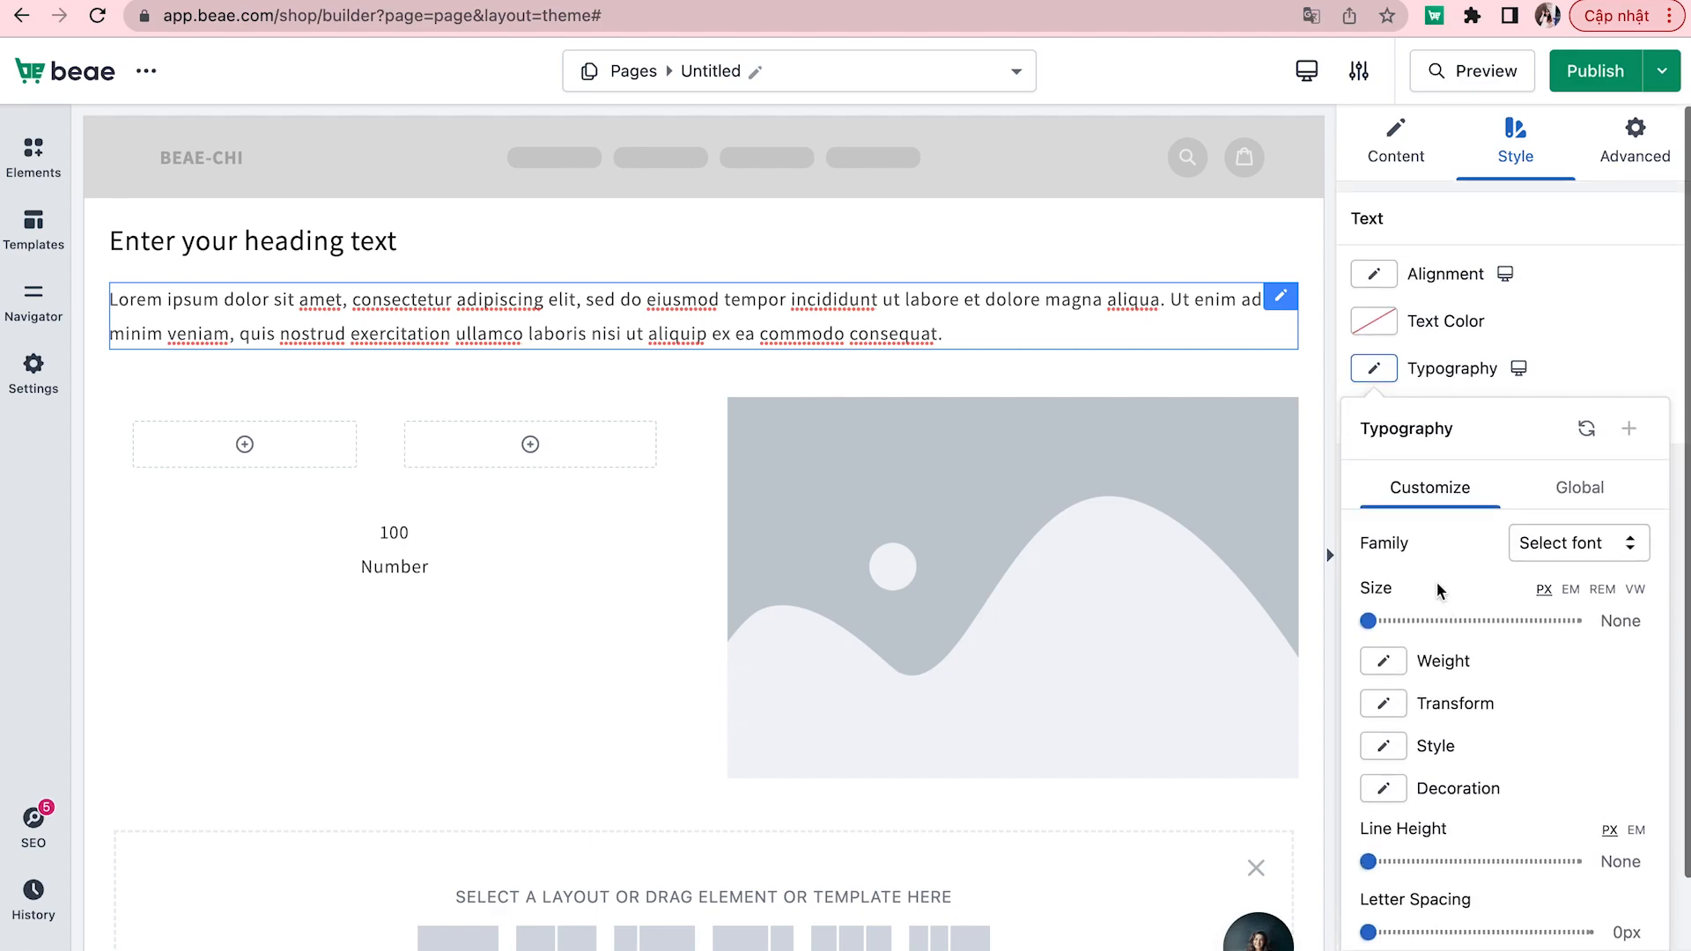
- Set the top margin of the Text element below the first heading to -985 px
left_click(1637, 158)
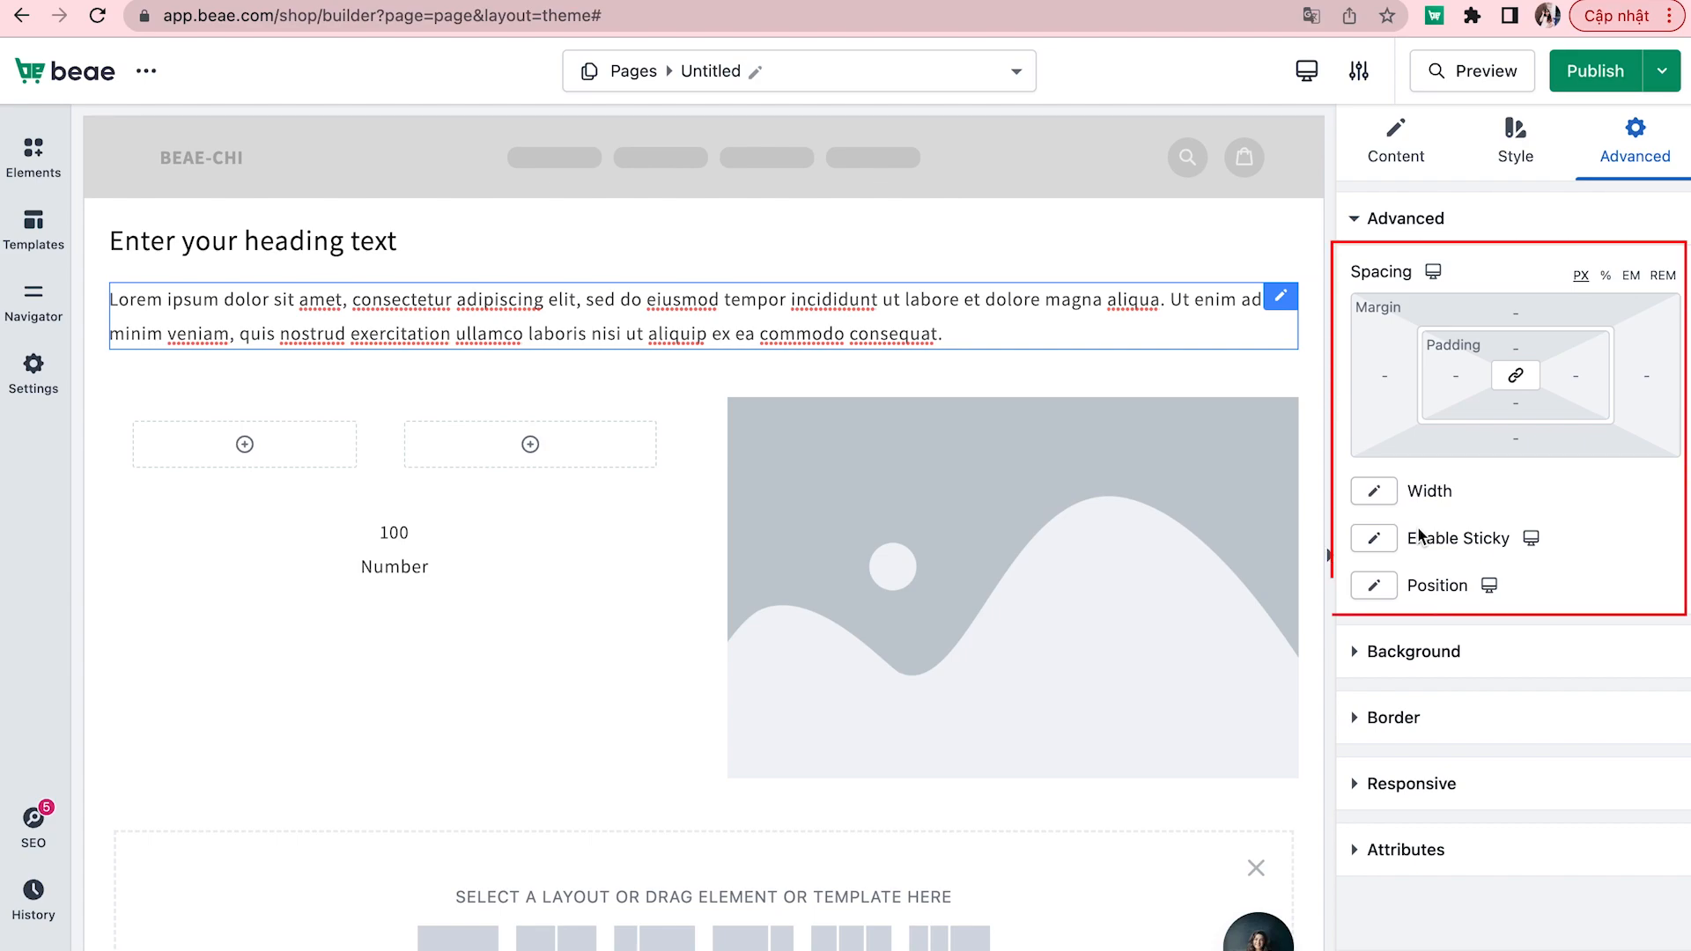
left_click(1497, 327)
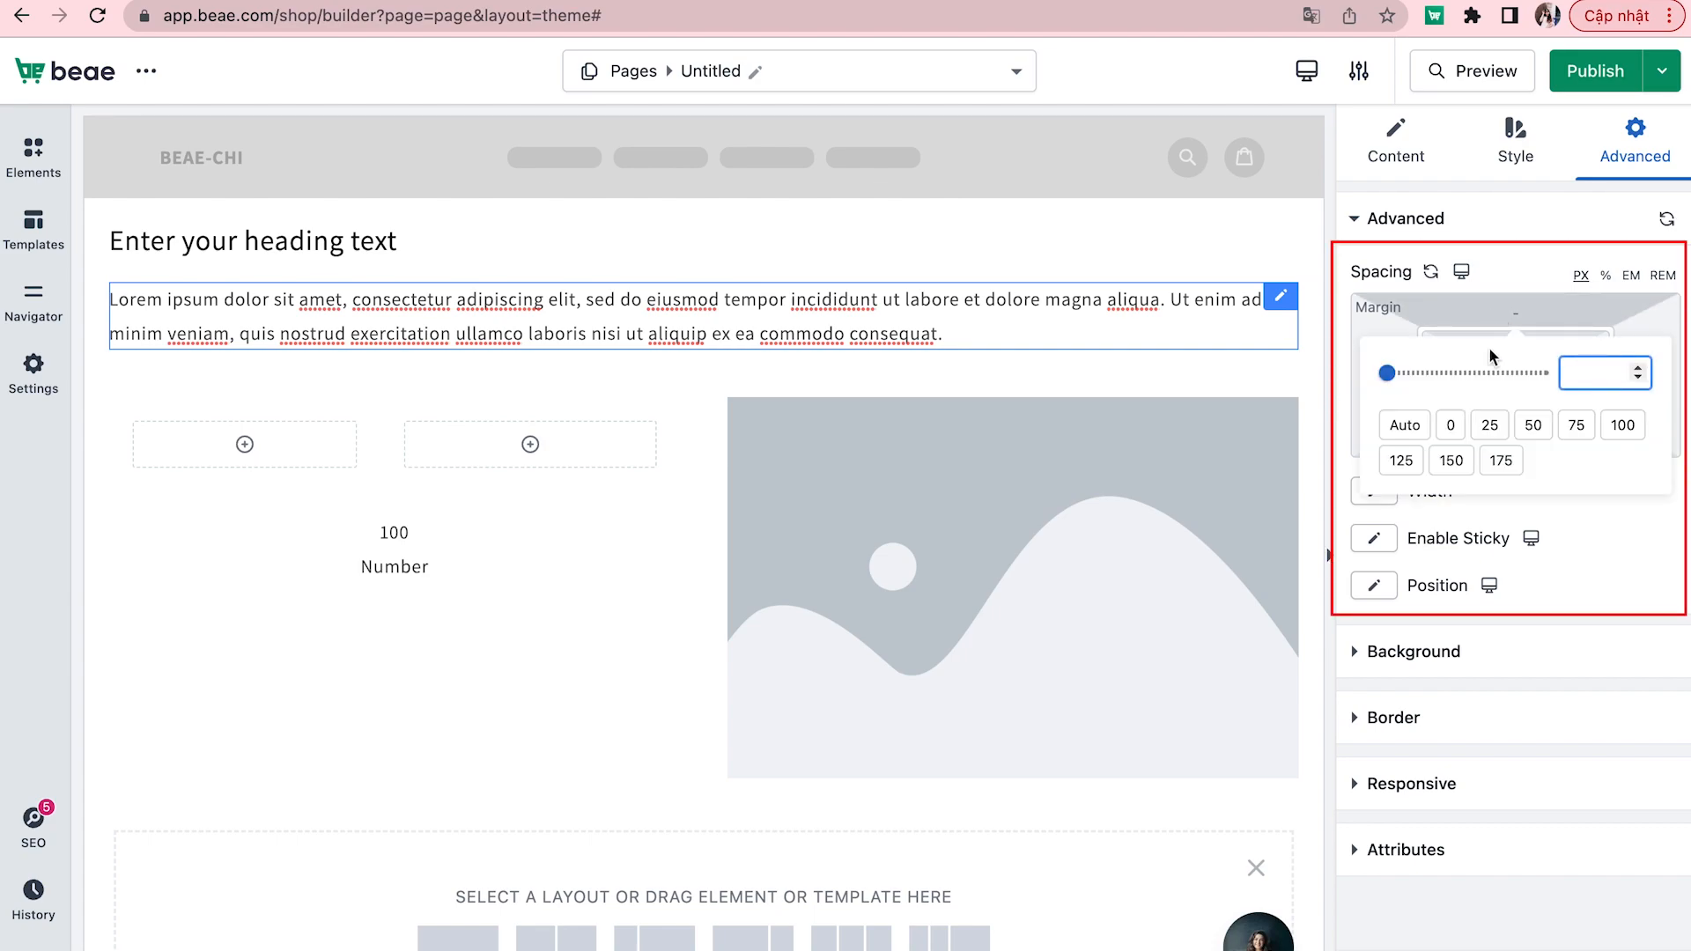
left_click(1451, 425)
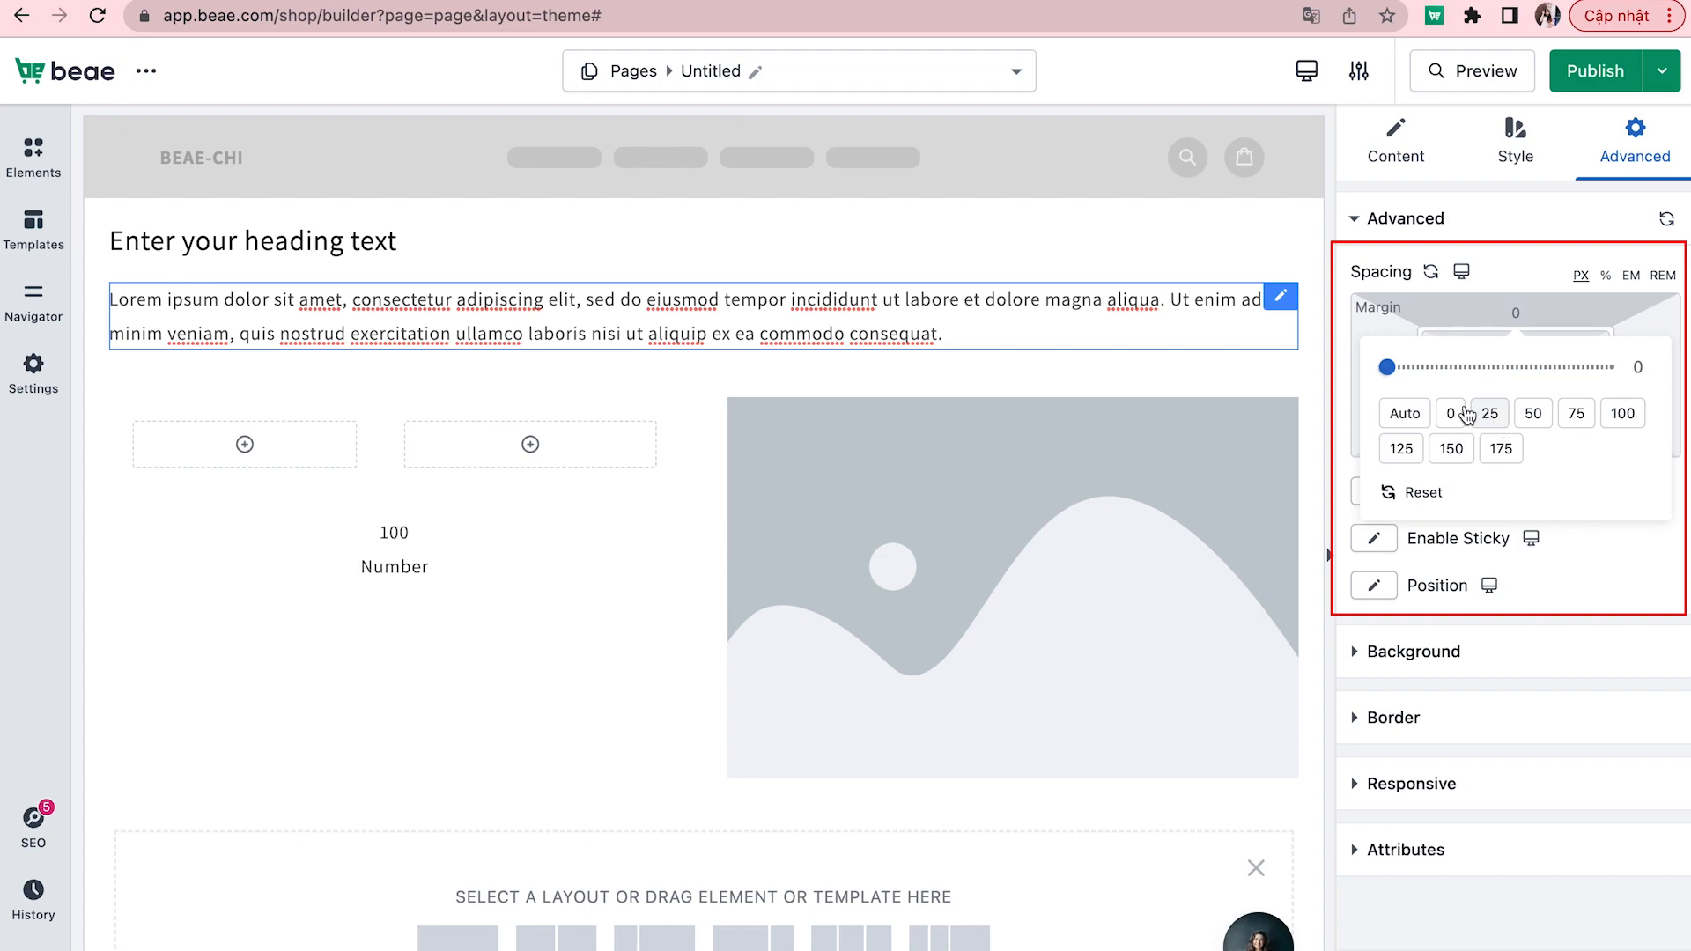
mouse_move(1386, 366)
left_mouse_down()
mouse_move(1528, 370)
mouse_move(1387, 367)
left_mouse_up()
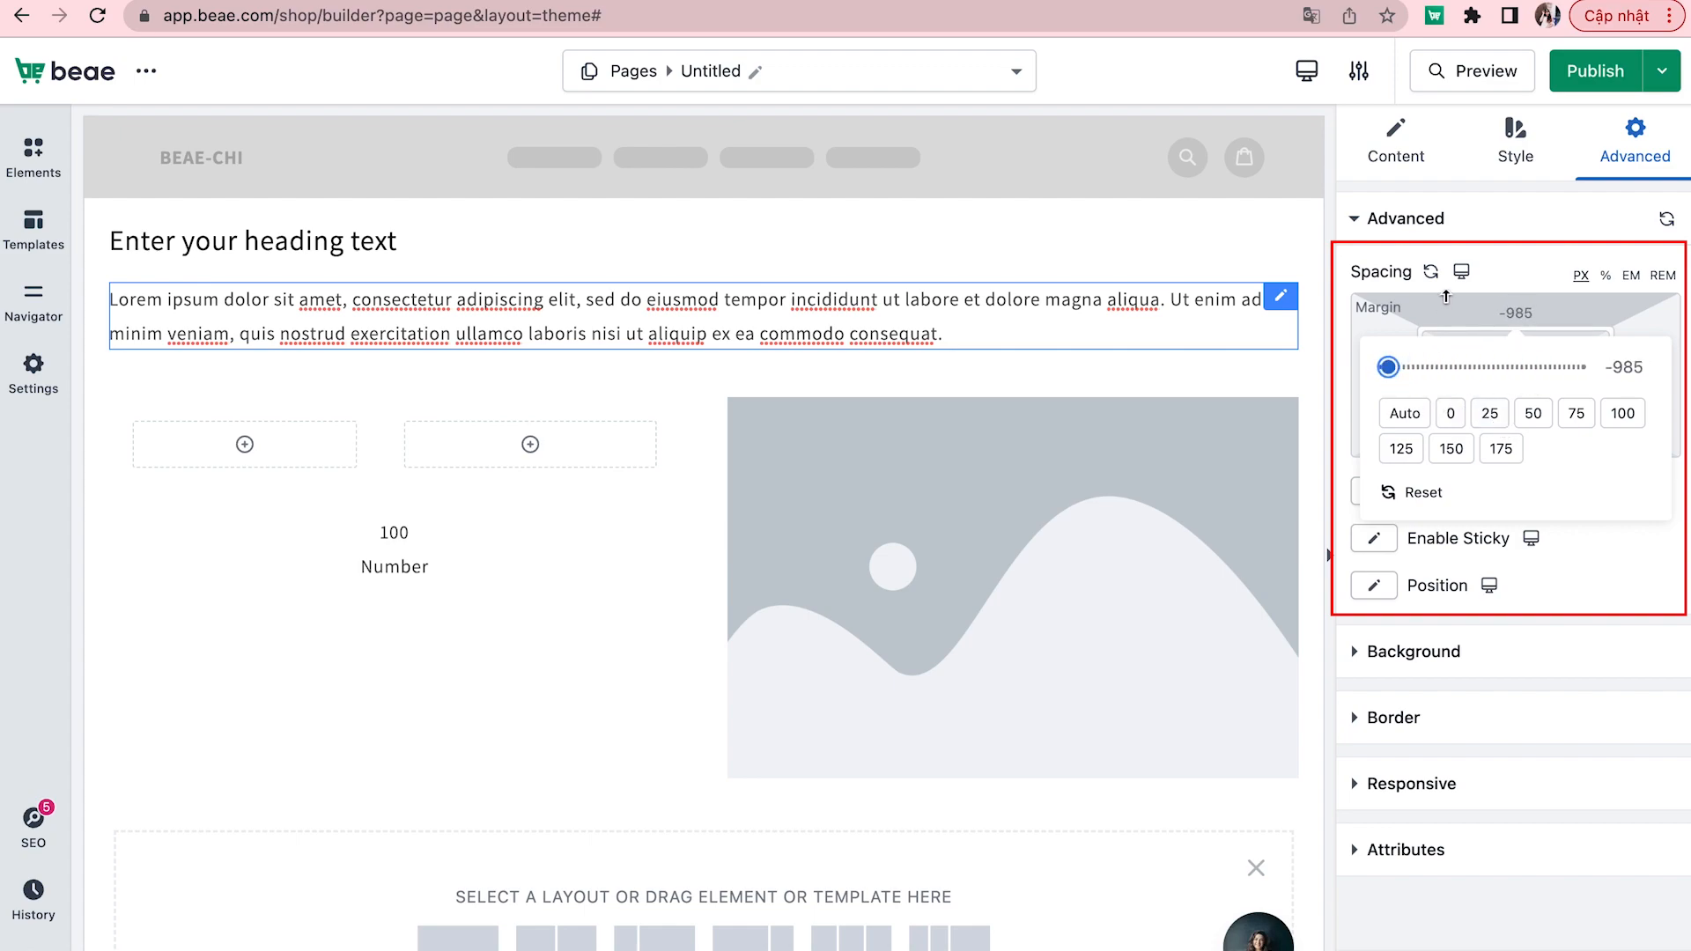
left_click(1503, 270)
- Set the Text element's top padding to 22 px and its right padding to 5 px
left_click(1513, 368)
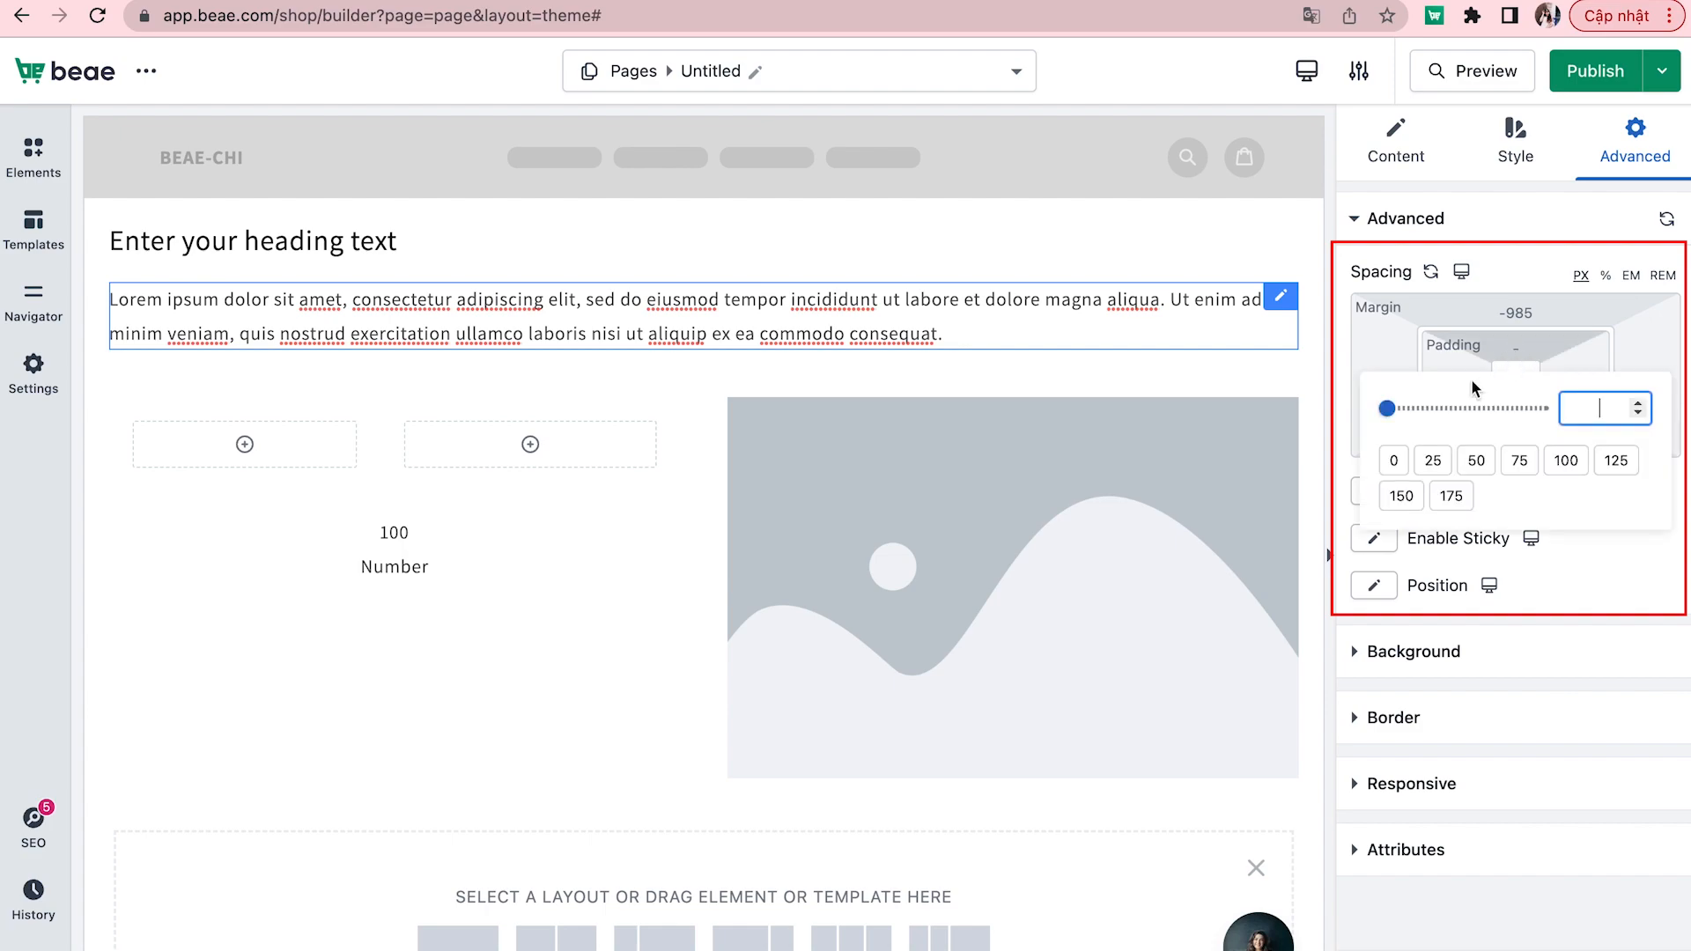
mouse_move(1391, 414)
left_mouse_down()
mouse_move(1442, 405)
mouse_move(1389, 419)
left_mouse_up()
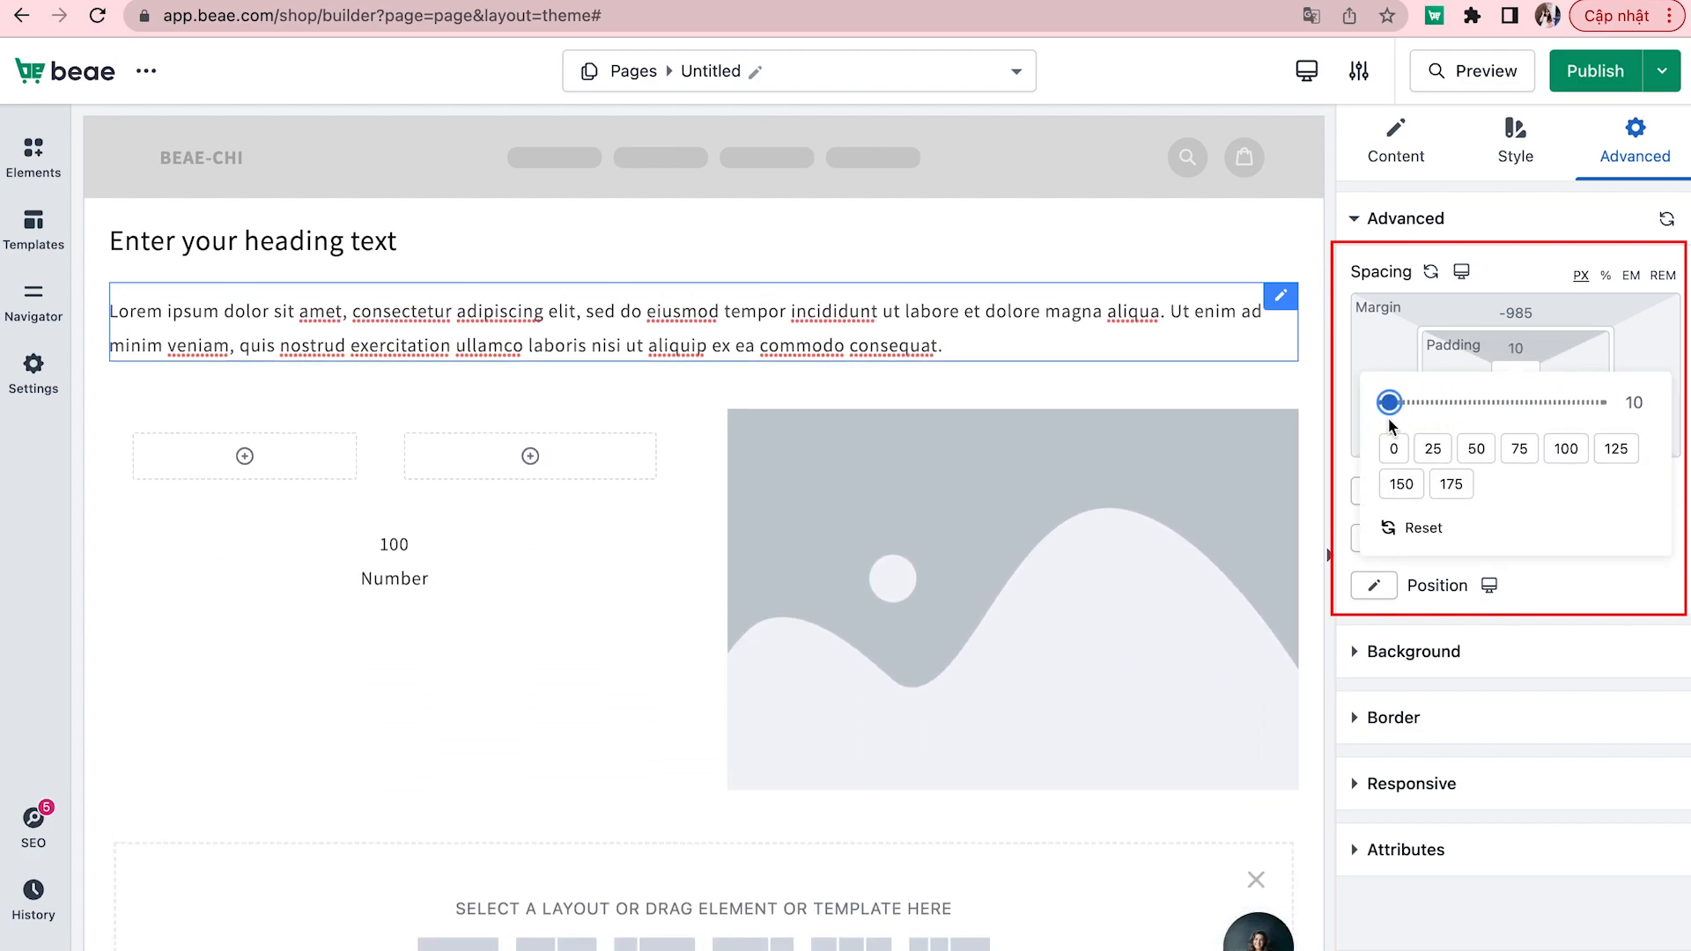
left_click(1535, 259)
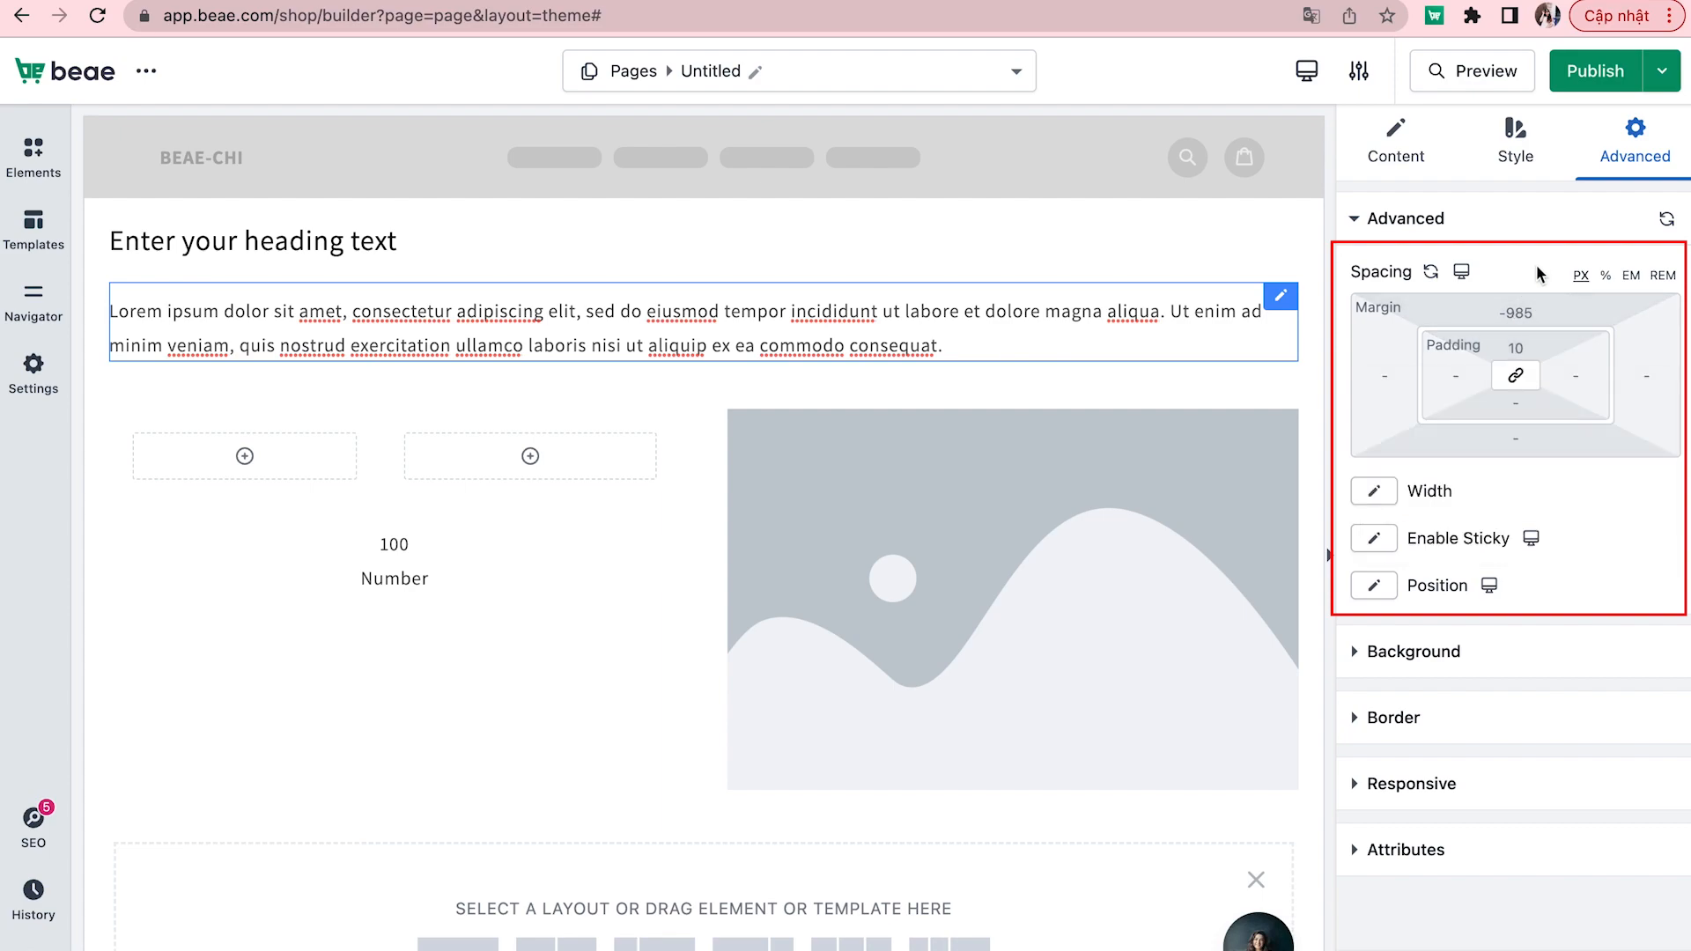
left_click(1535, 354)
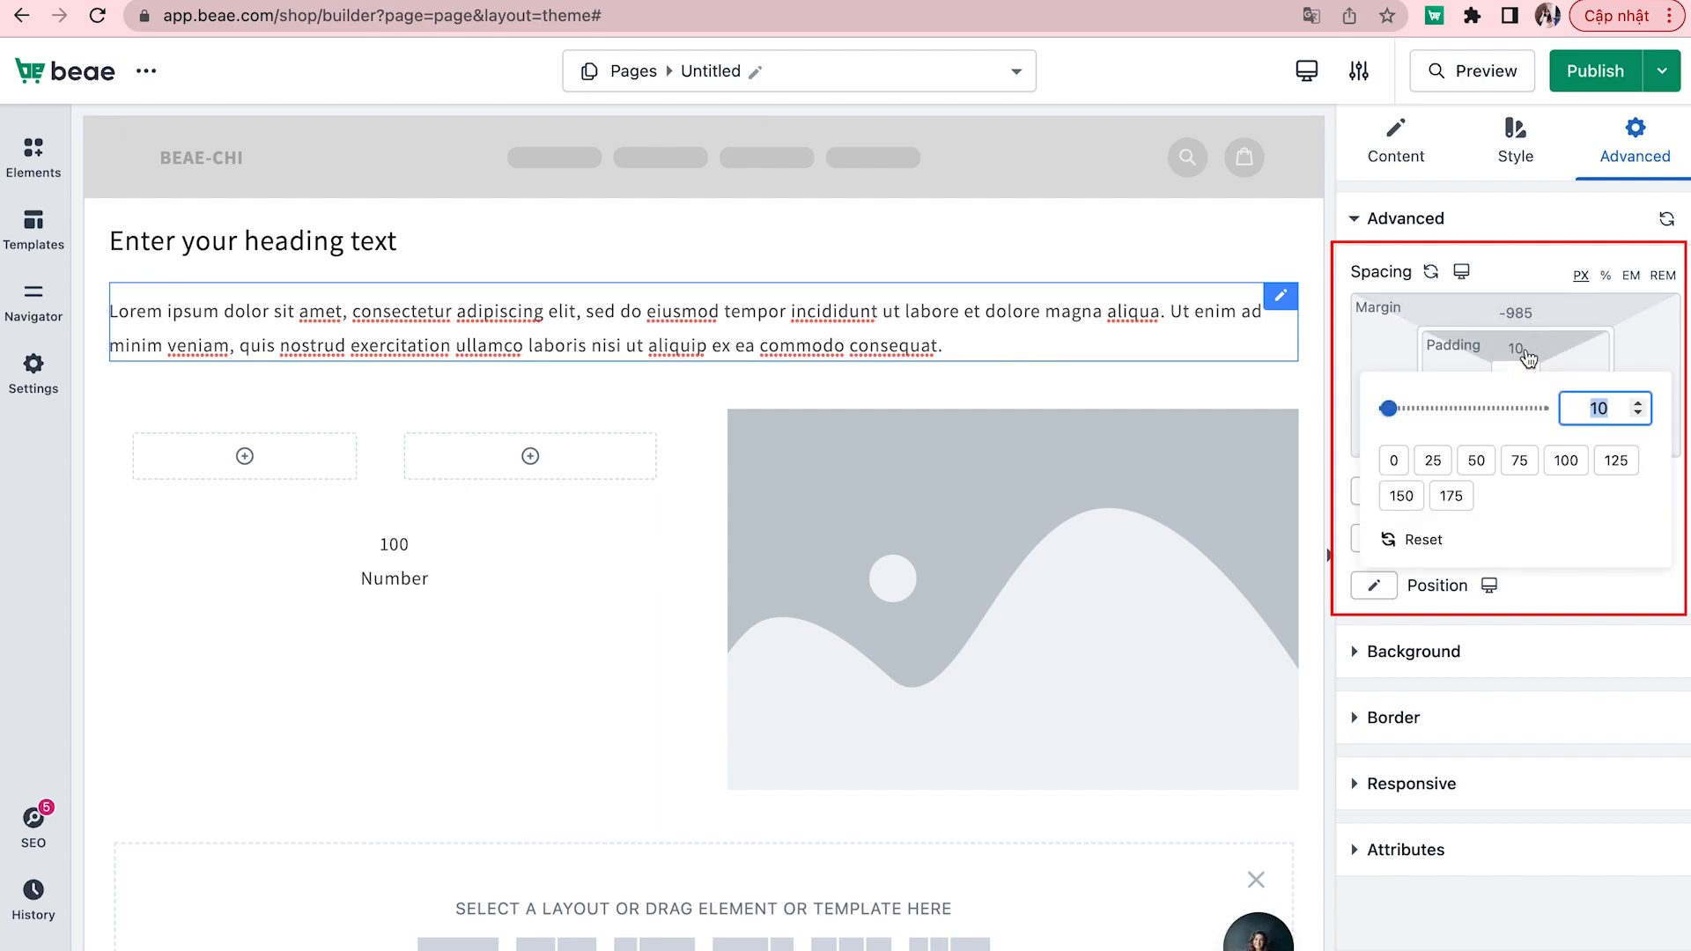
left_click_drag(1394, 408, 1391, 450)
left_click(1529, 273)
left_click(1588, 388)
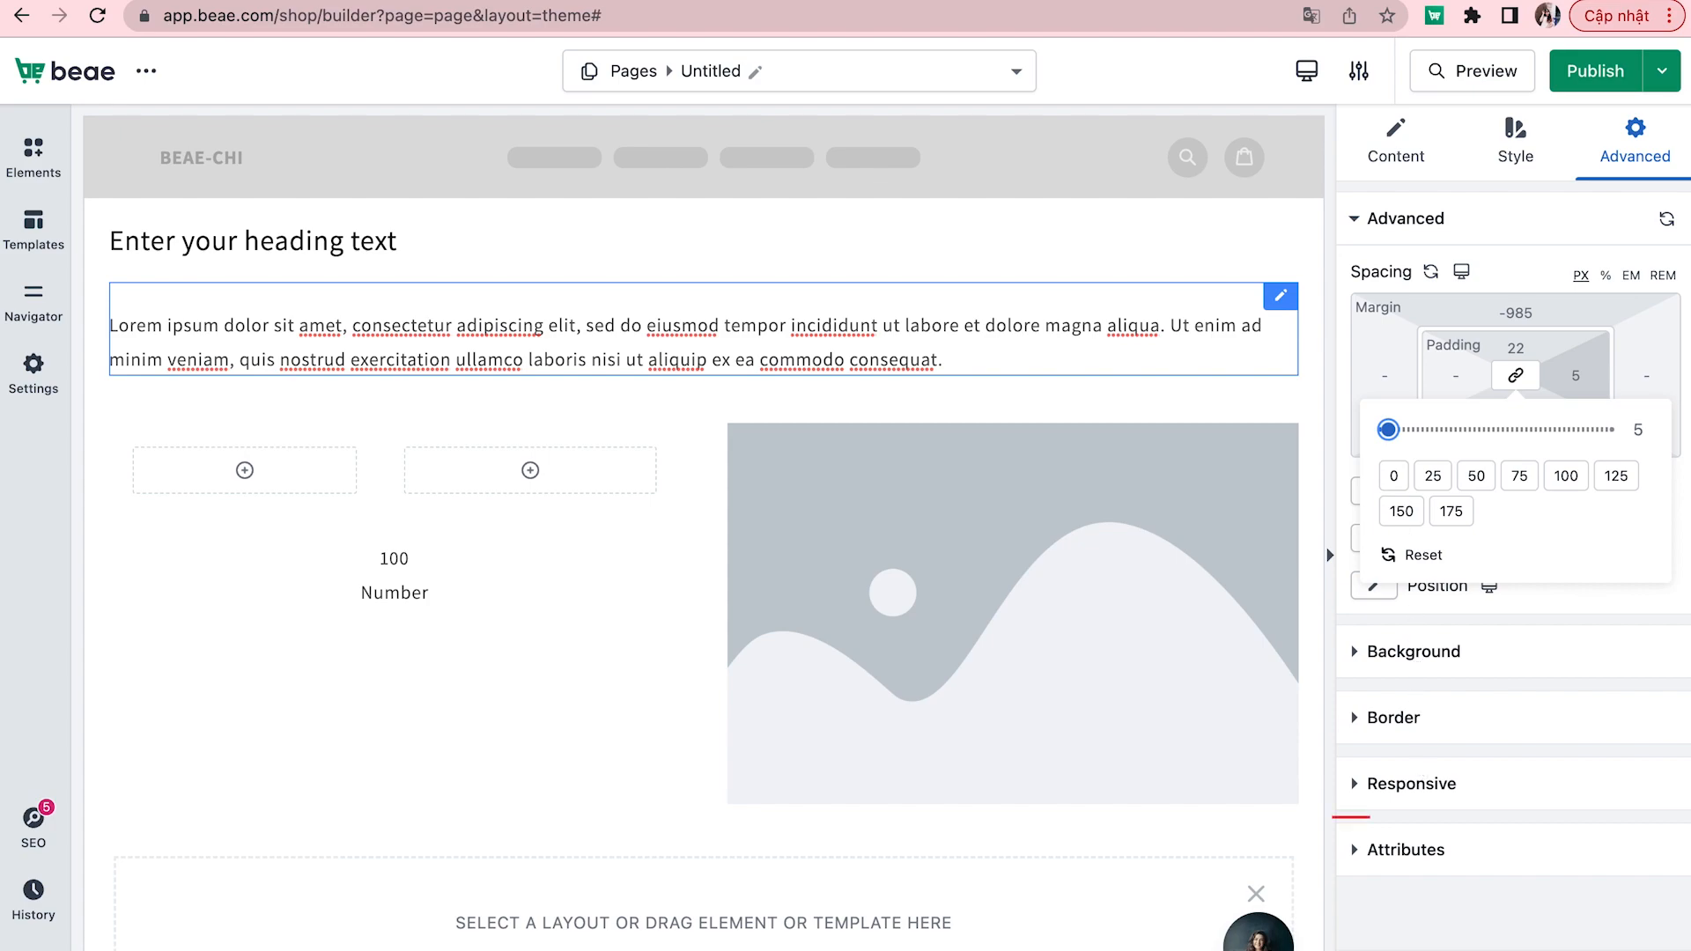
- Hide the first section's Text element on desktop through its responsive settings
left_click(1417, 784)
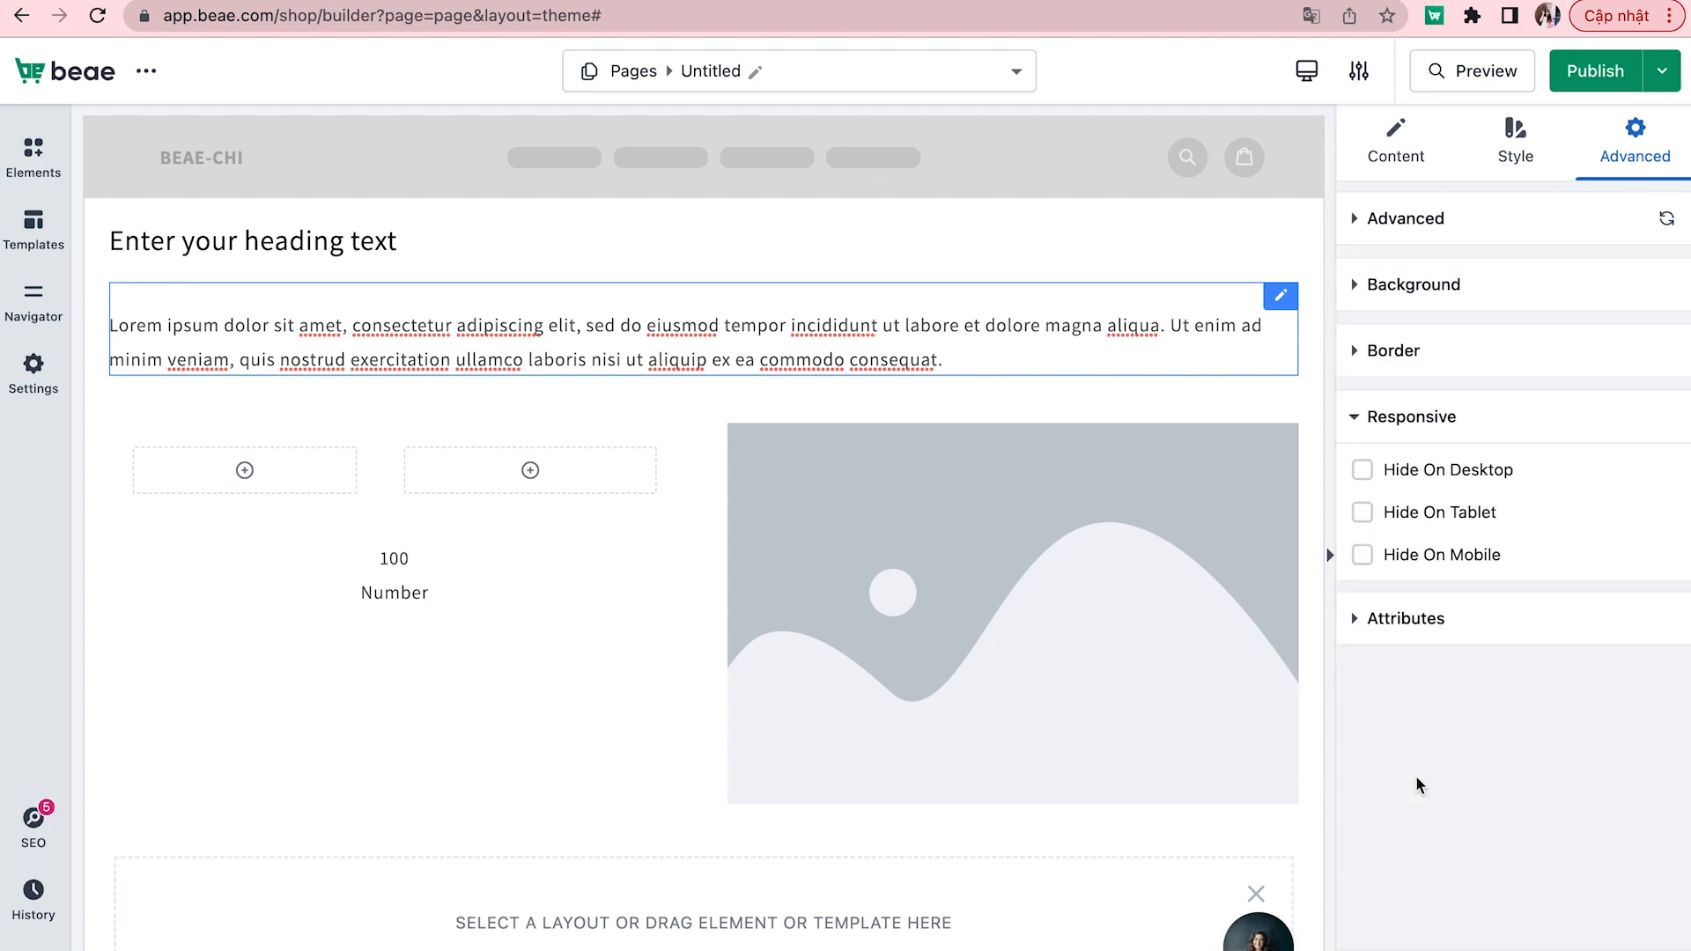
left_click(1365, 469)
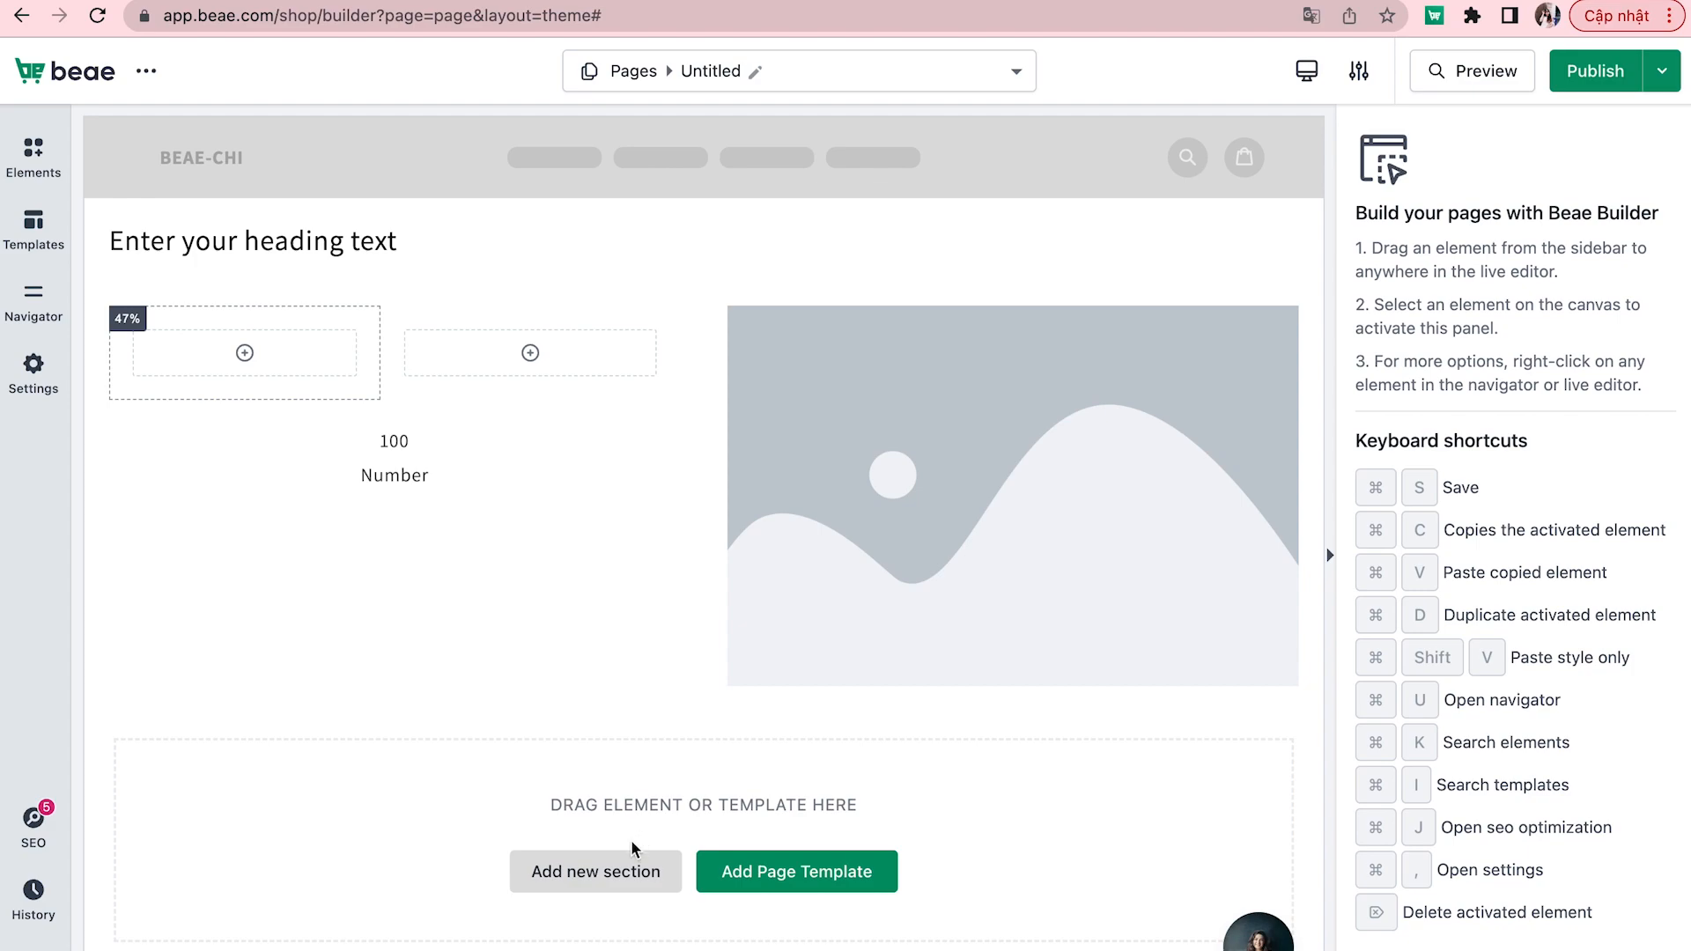
- Add a new single-column section at the end of the page and insert a second column into it
left_click(614, 887)
left_click(483, 861)
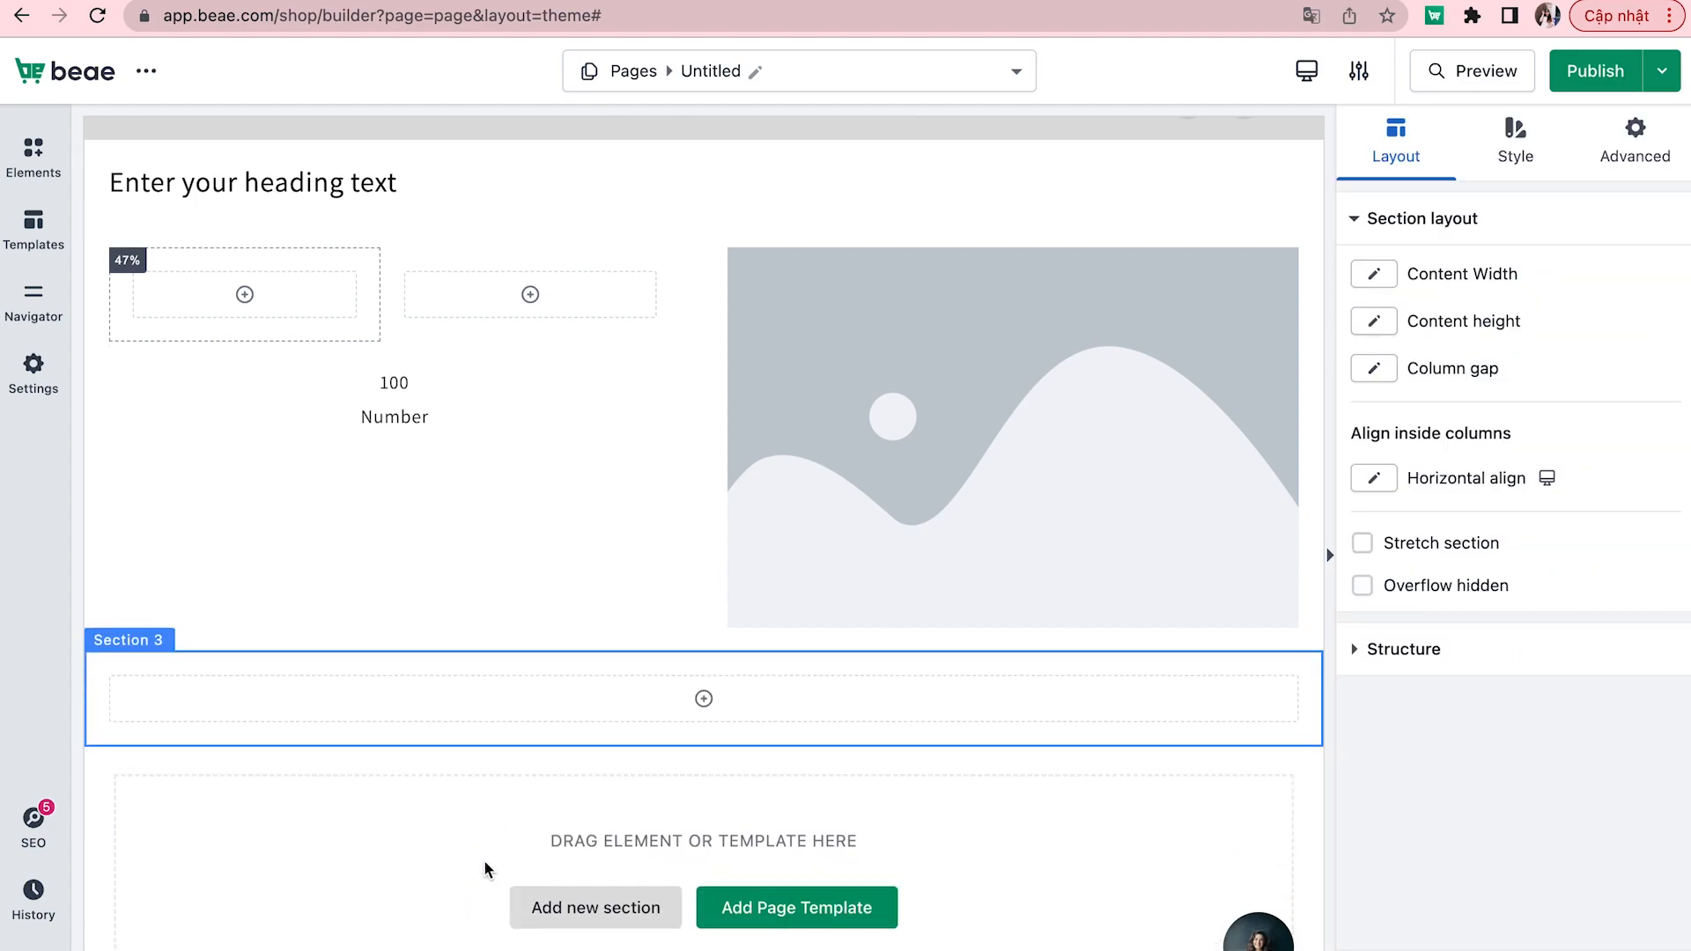
right_click(613, 709)
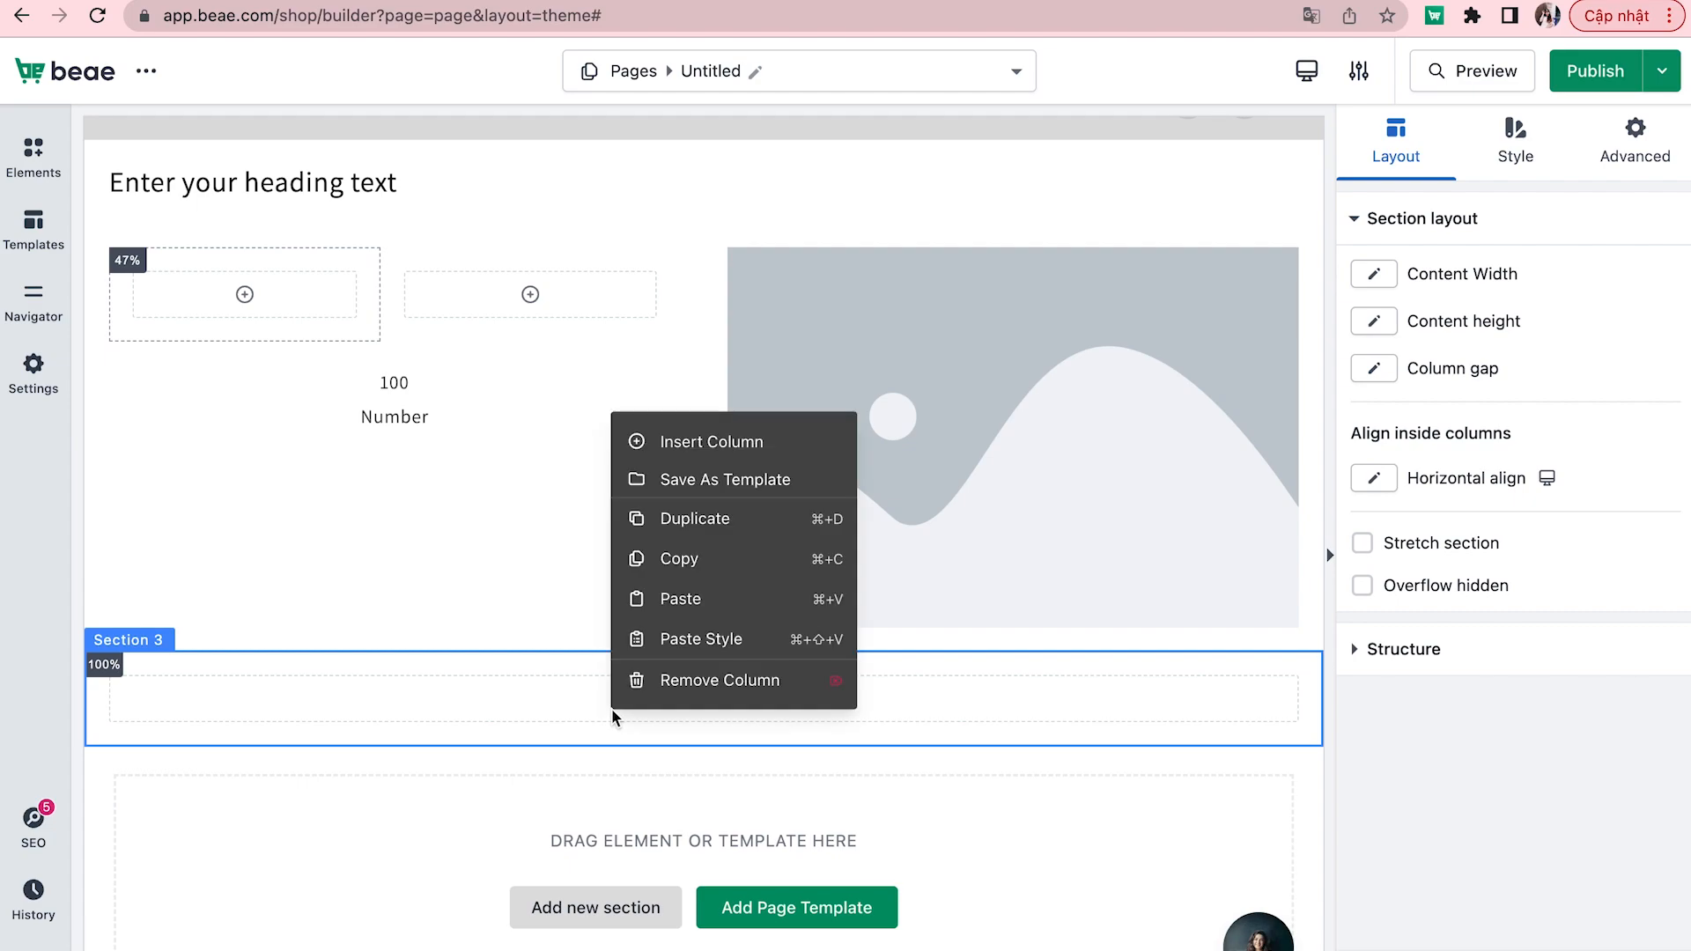
left_click(737, 451)
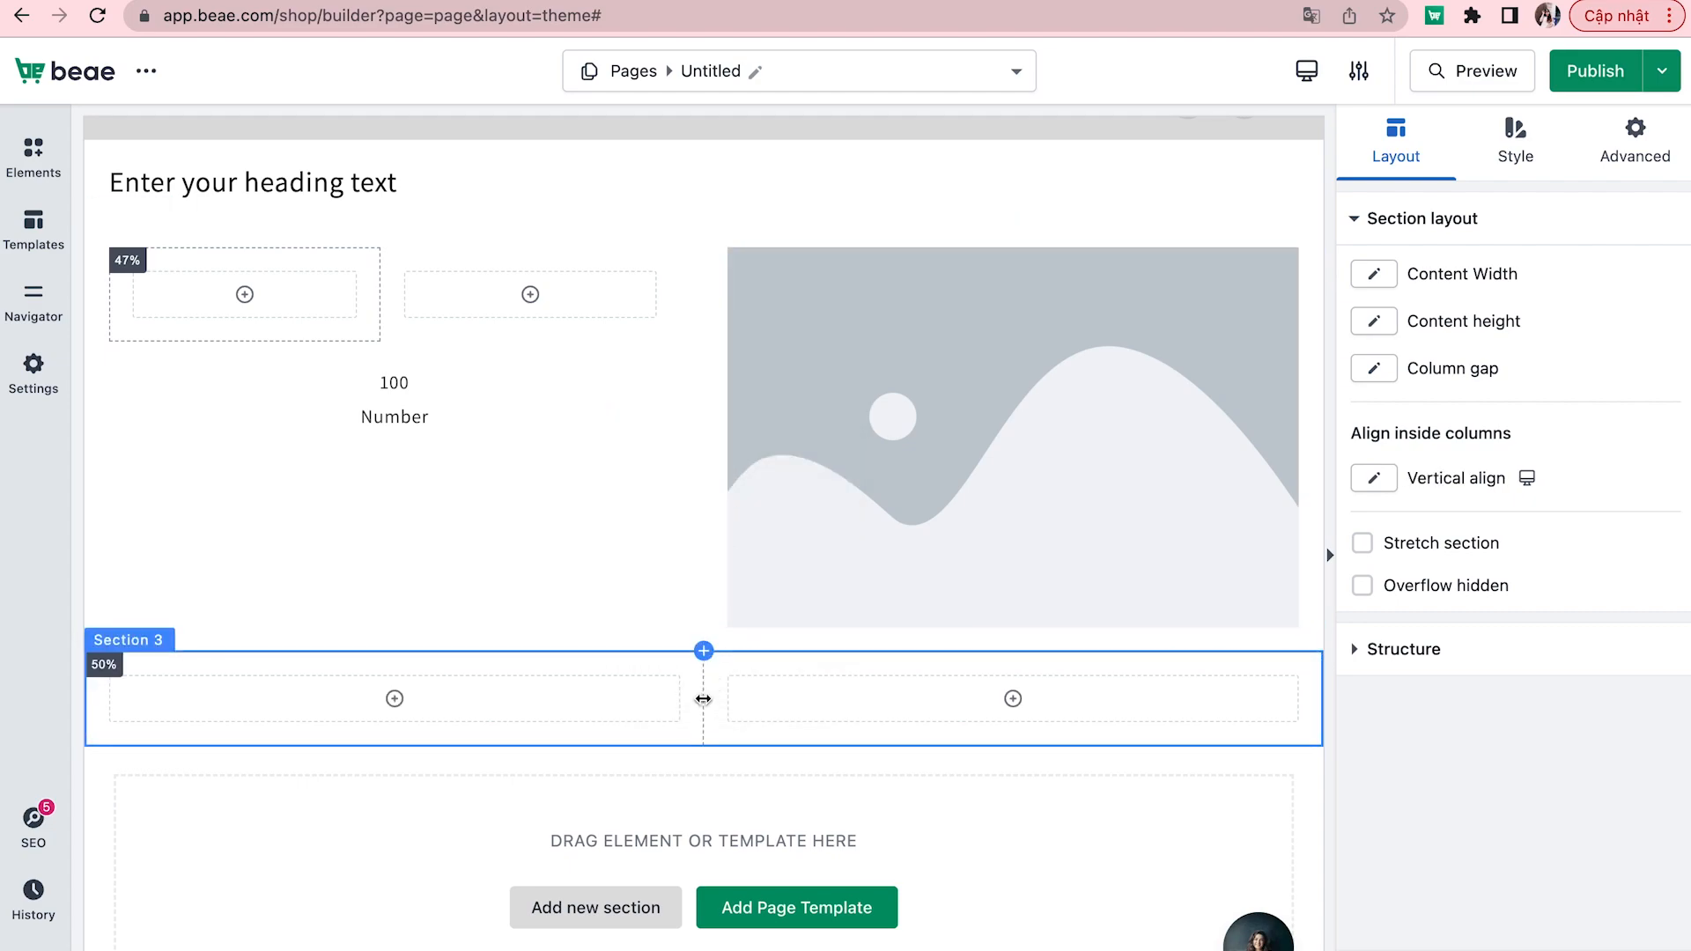
- Narrow the third section's left column to about 39% of the section width
left_click_drag(703, 698, 567, 708)
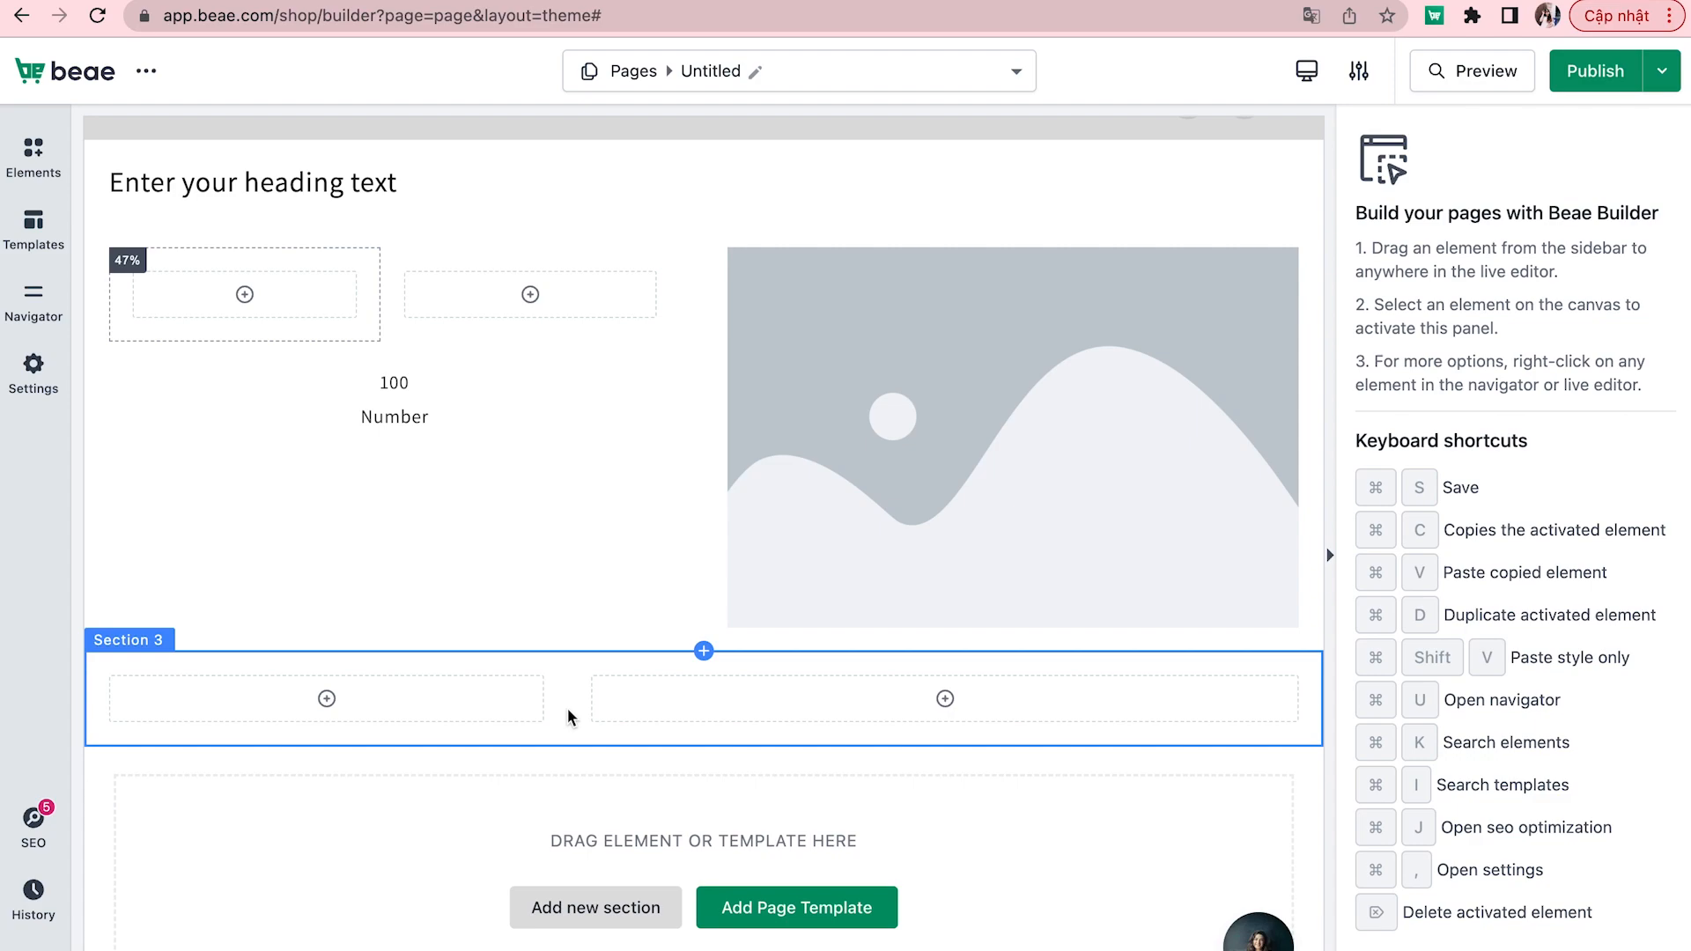
left_click(476, 702)
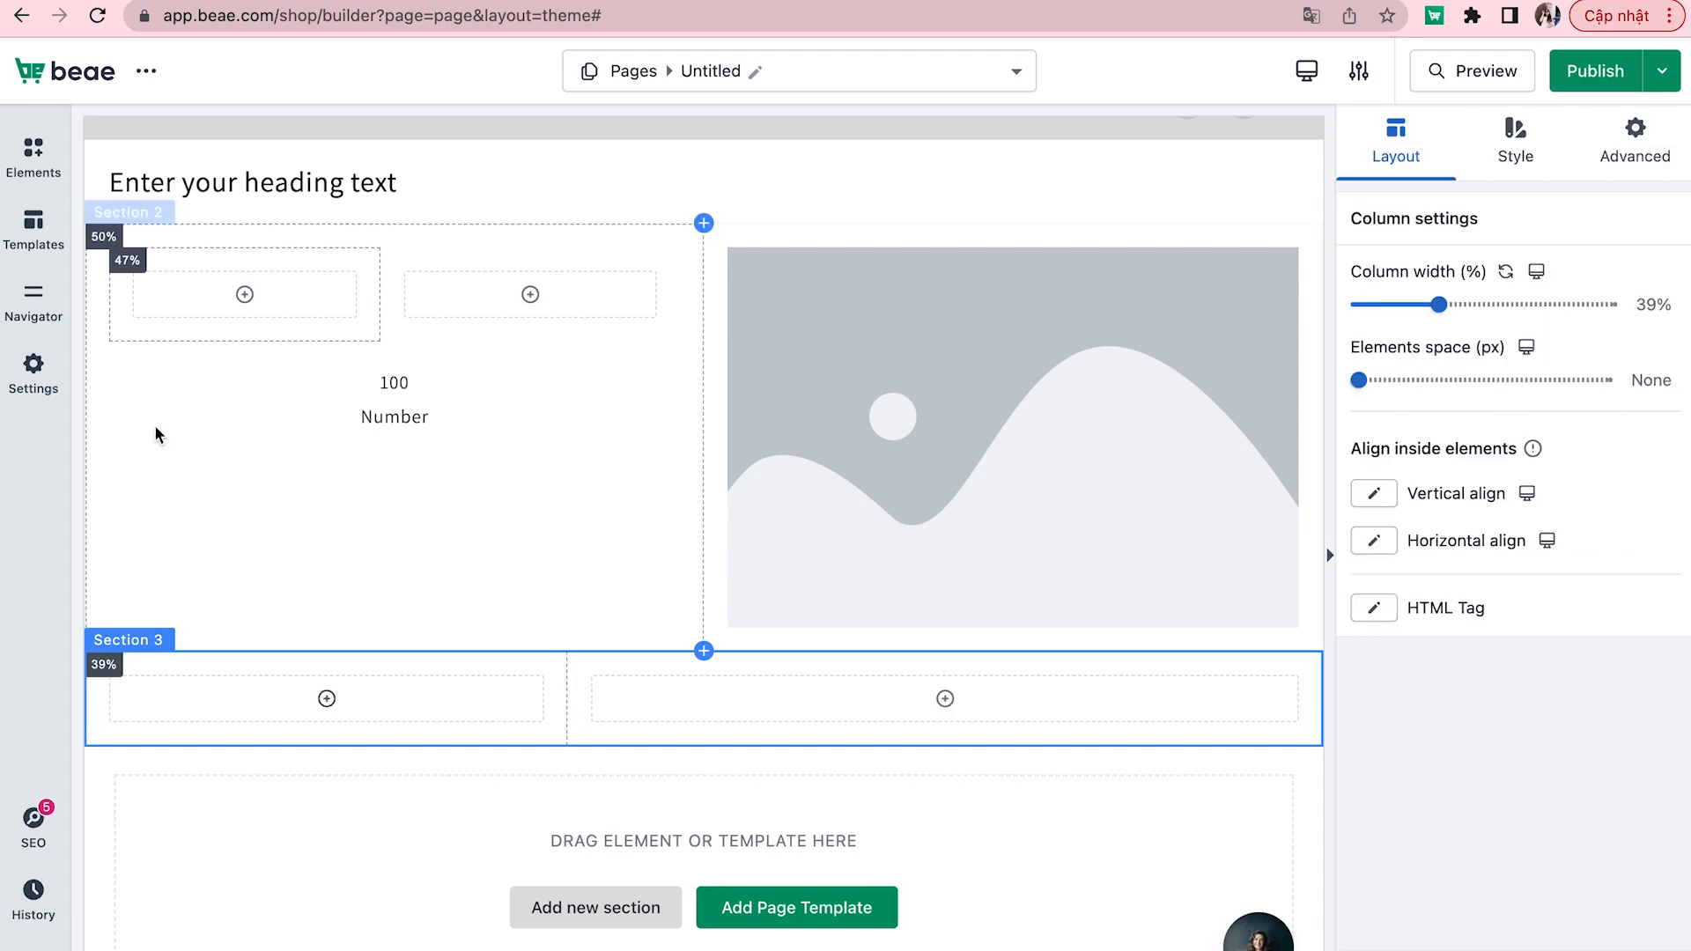
- Add a Heading element to the third section's narrow column and place a Text element directly below it
left_click(35, 163)
left_click_drag(231, 315, 335, 691)
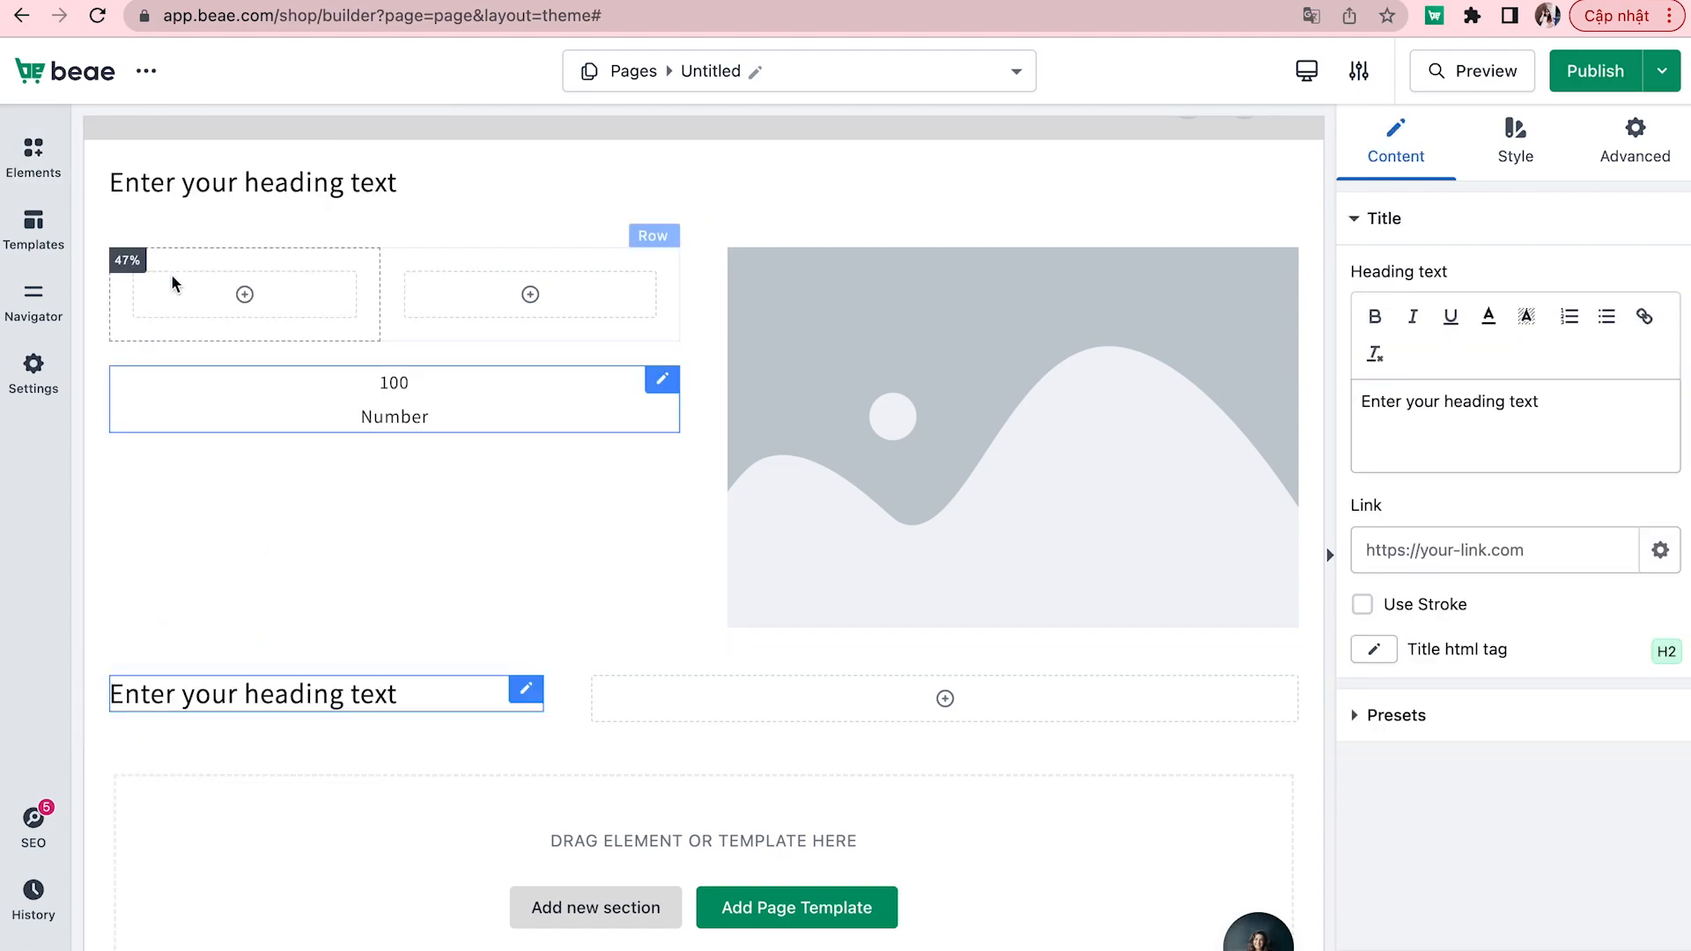
left_click(32, 167)
left_click_drag(379, 319, 291, 767)
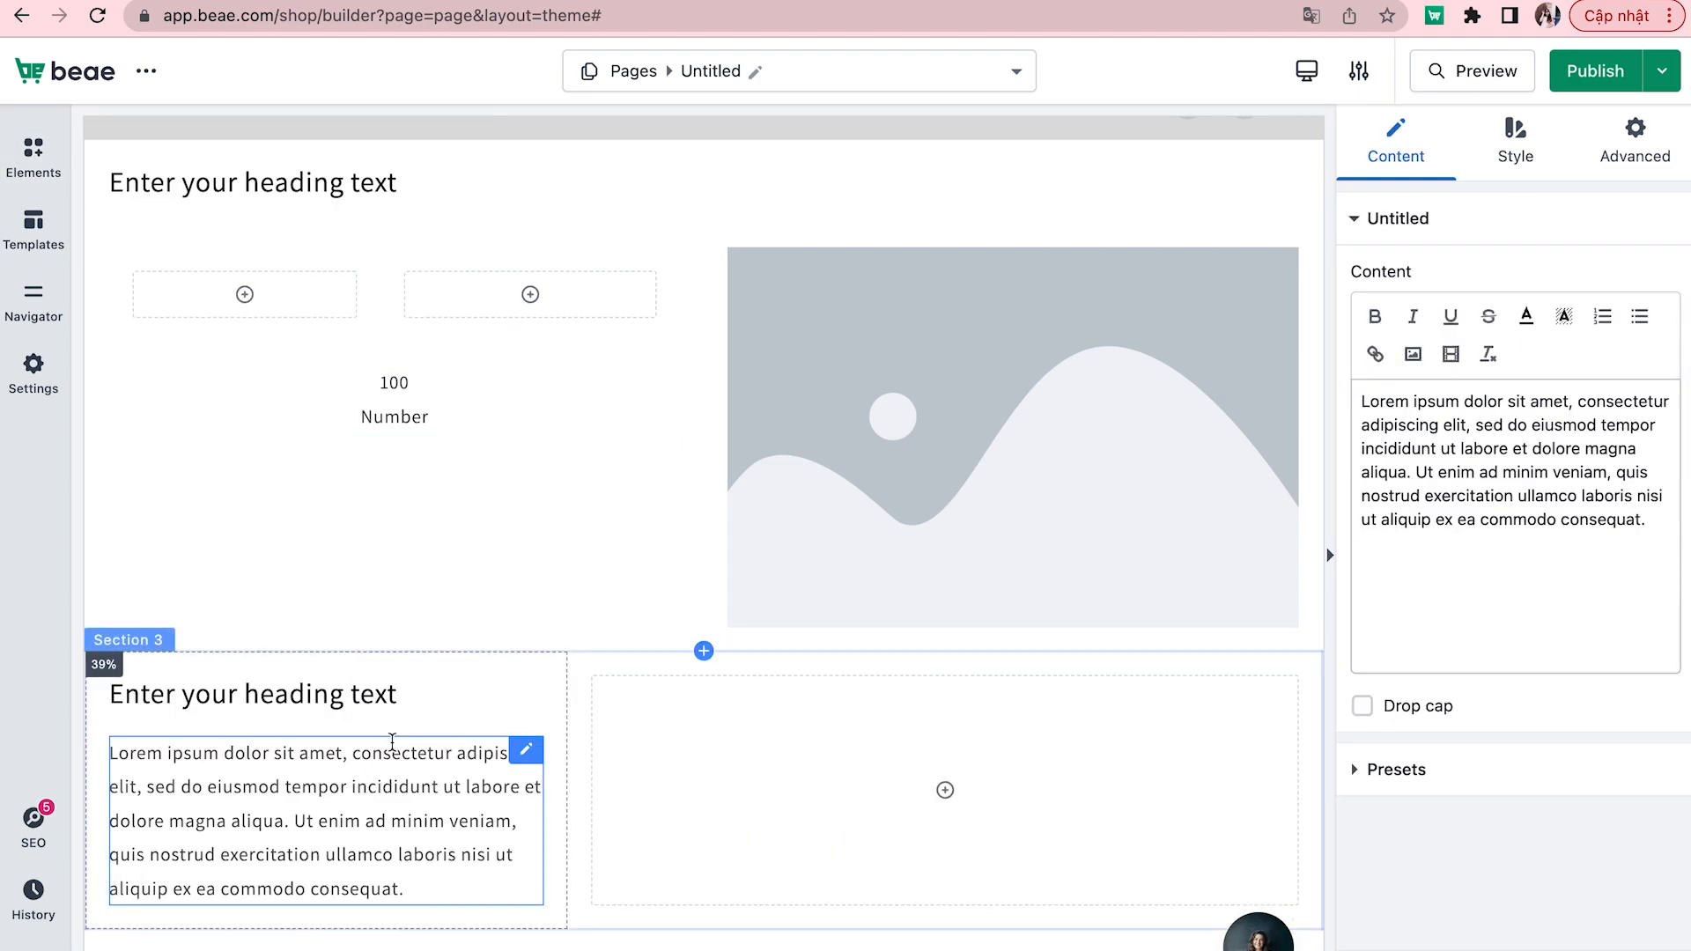
- Place an Image element in the third section's wide column and choose the uploaded photo of the seated man in a denim jacket
left_click(34, 159)
scroll(231, 486, "down", 1)
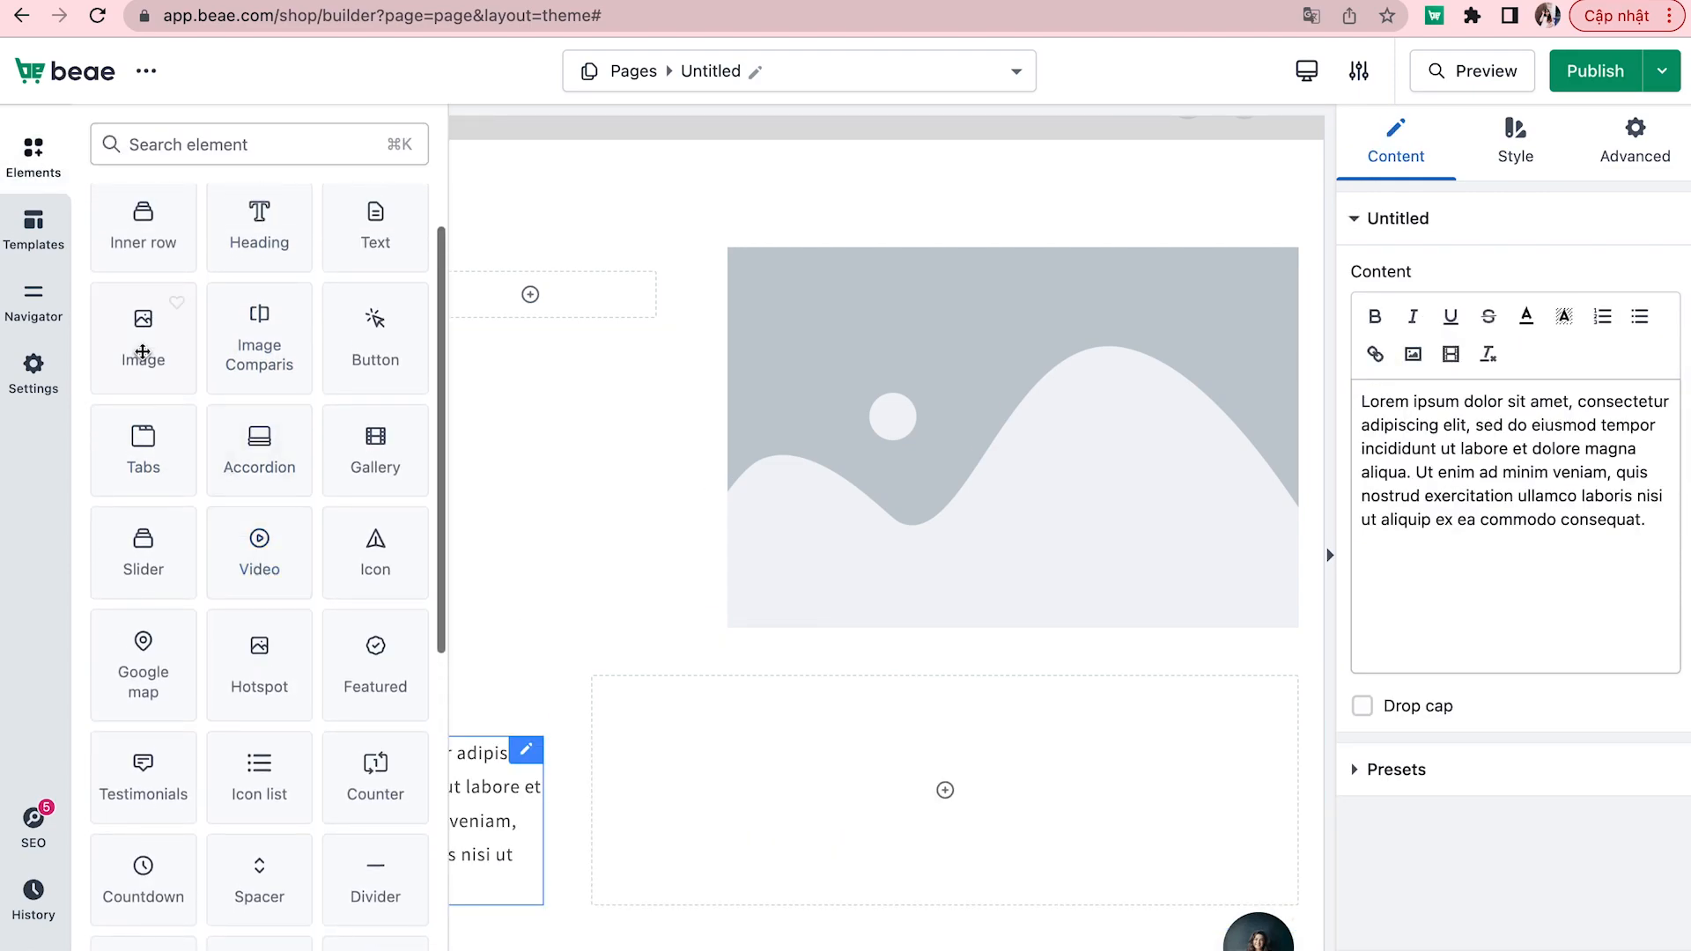
left_click_drag(144, 343, 712, 763)
scroll(711, 762, "down", 2)
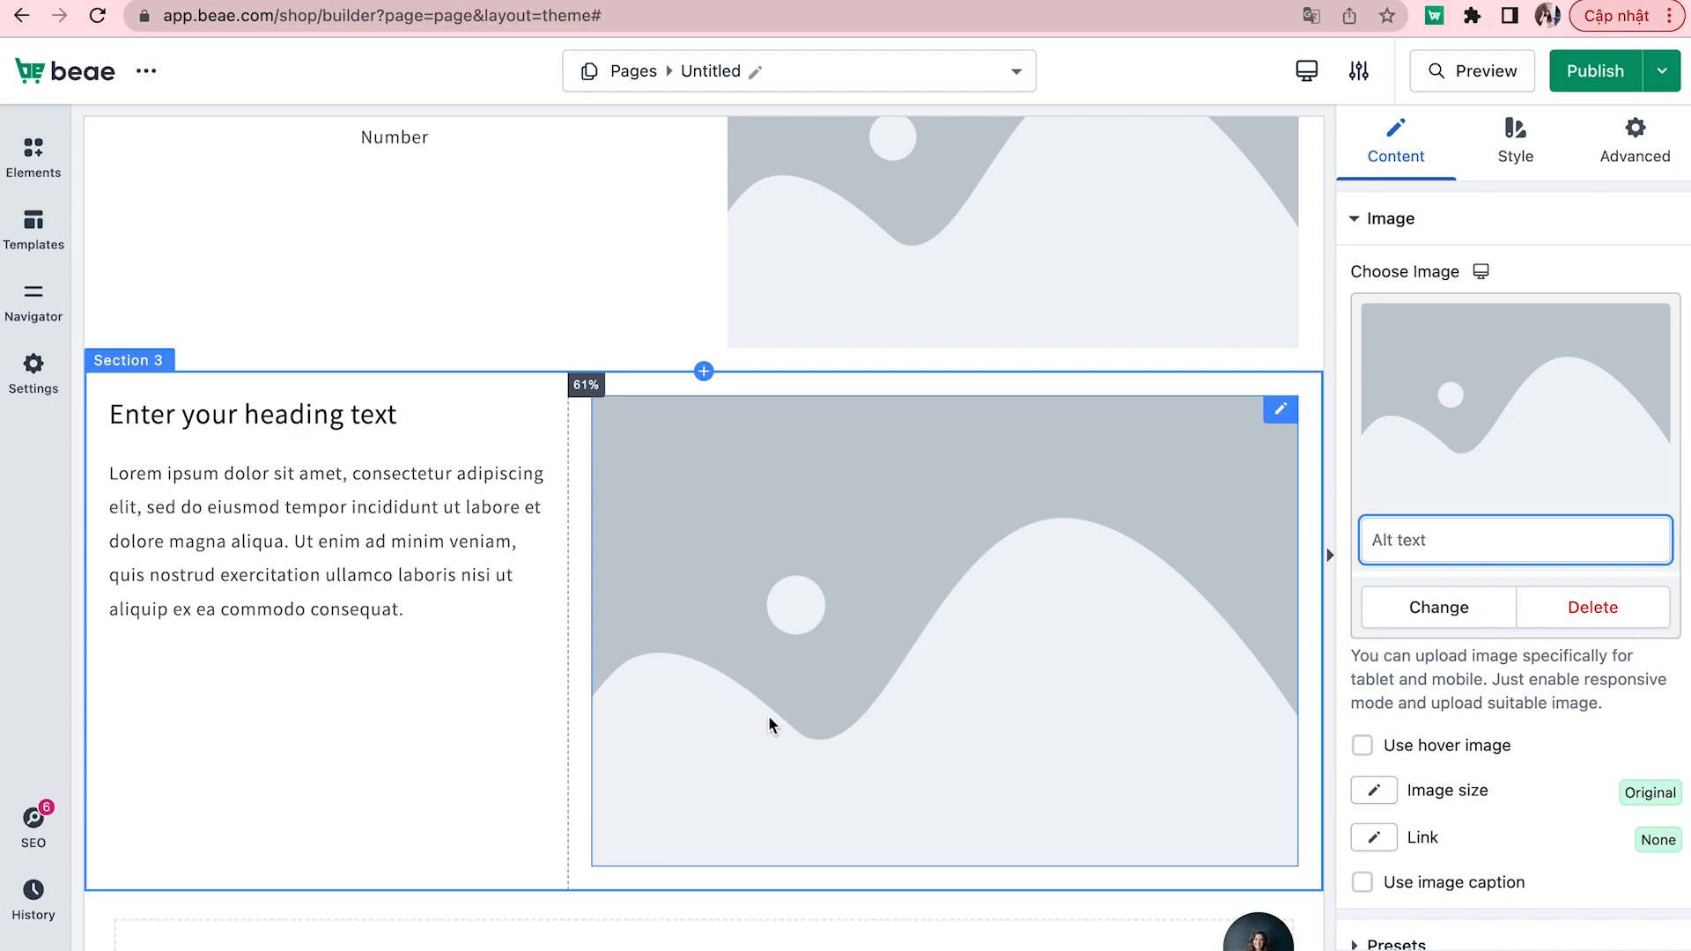
double_click(713, 540)
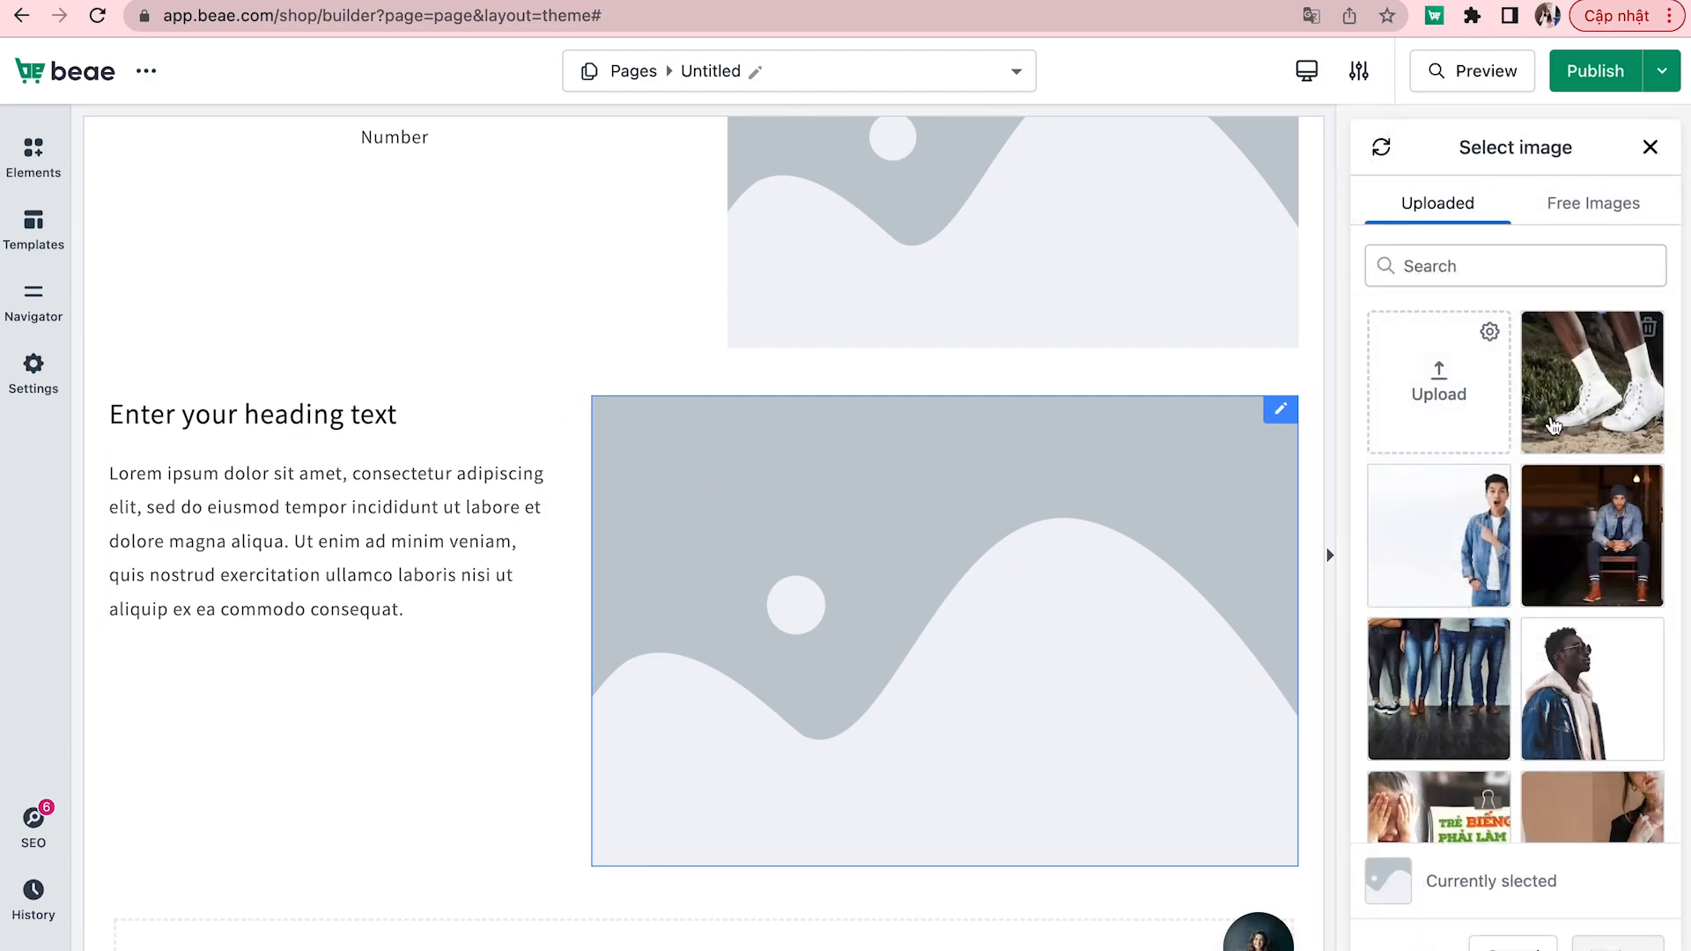
left_click(1593, 533)
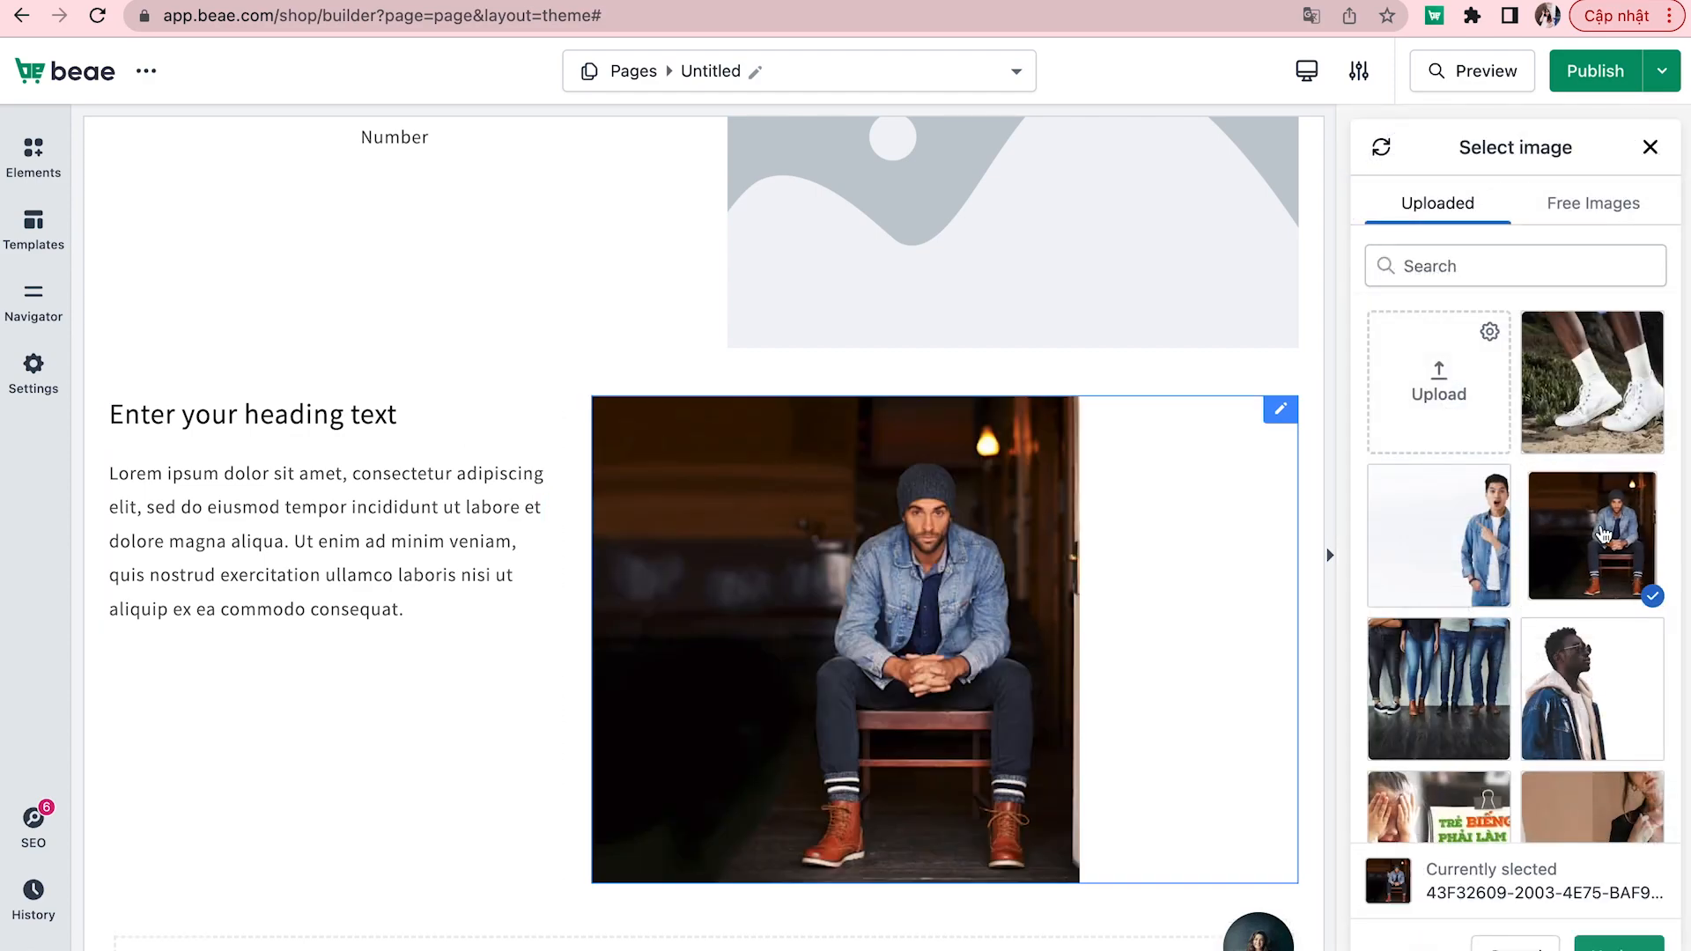
- Replace the third section's heading text with "New Arrival Collection"
left_click(393, 414)
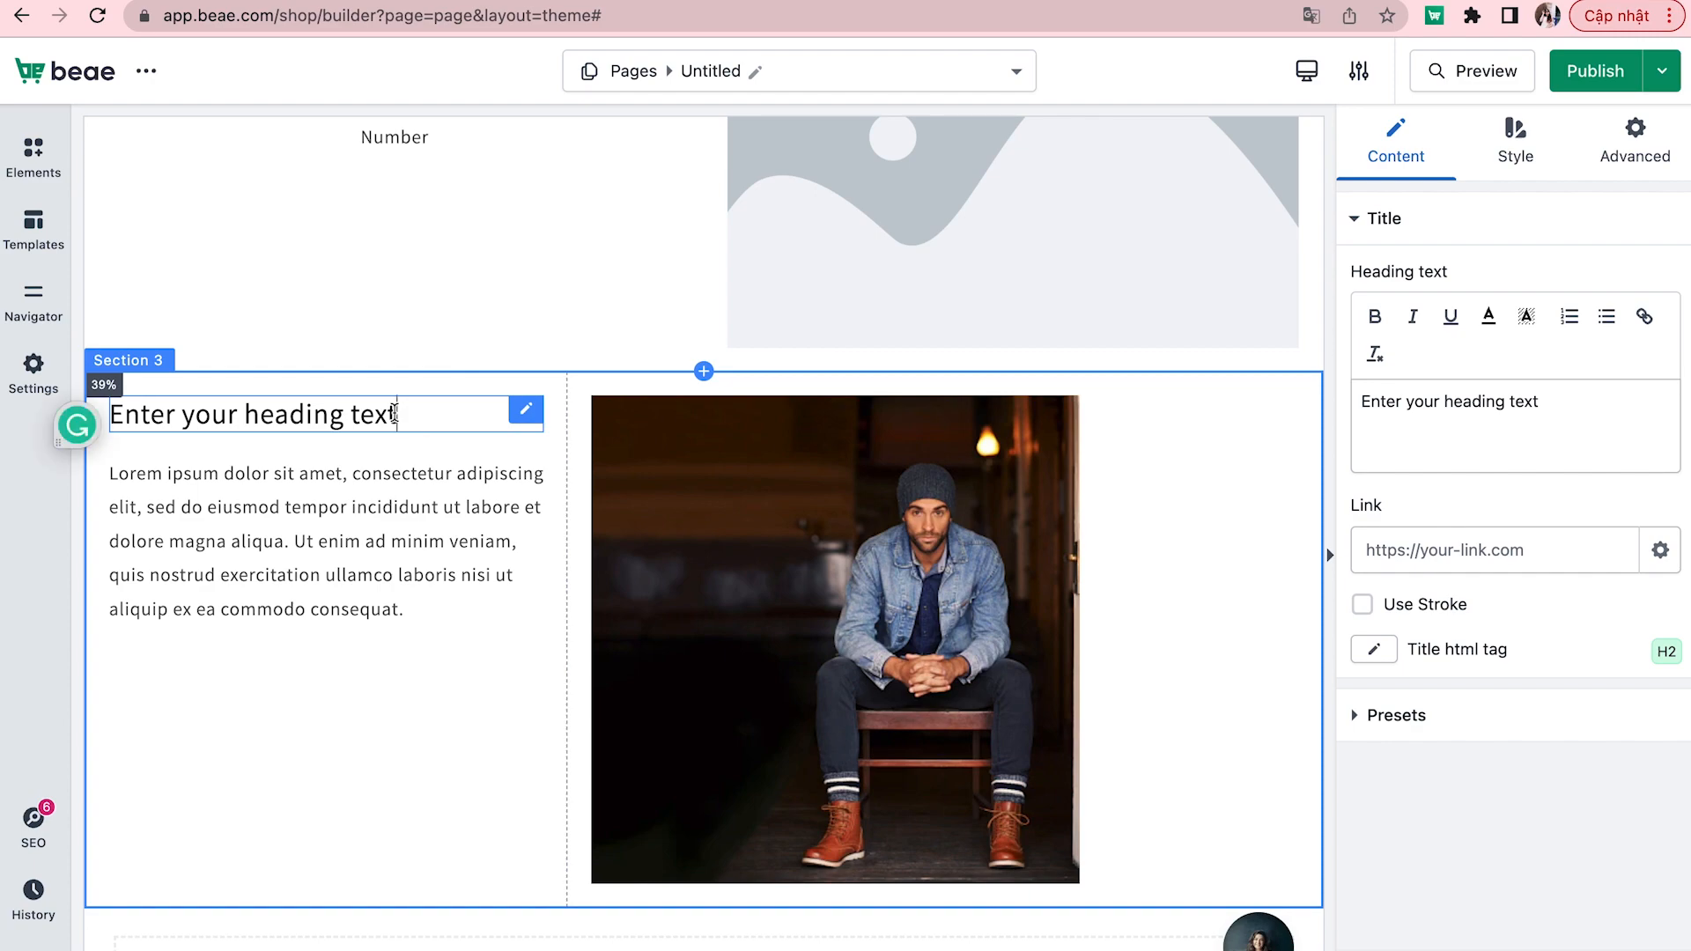
key("BackSpace")
key("BackSpace")
key("BackSpace")
key("BackSpace")
key("BackSpace")
key("BackSpace")
key("BackSpace")
key("BackSpace")
key("BackSpace")
key("BackSpace")
key("BackSpace")
key("BackSpace")
key("BackSpace")
key("BackSpace")
key("BackSpace")
key("BackSpace")
key("BackSpace")
key("BackSpace")
key("BackSpace")
key("BackSpace")
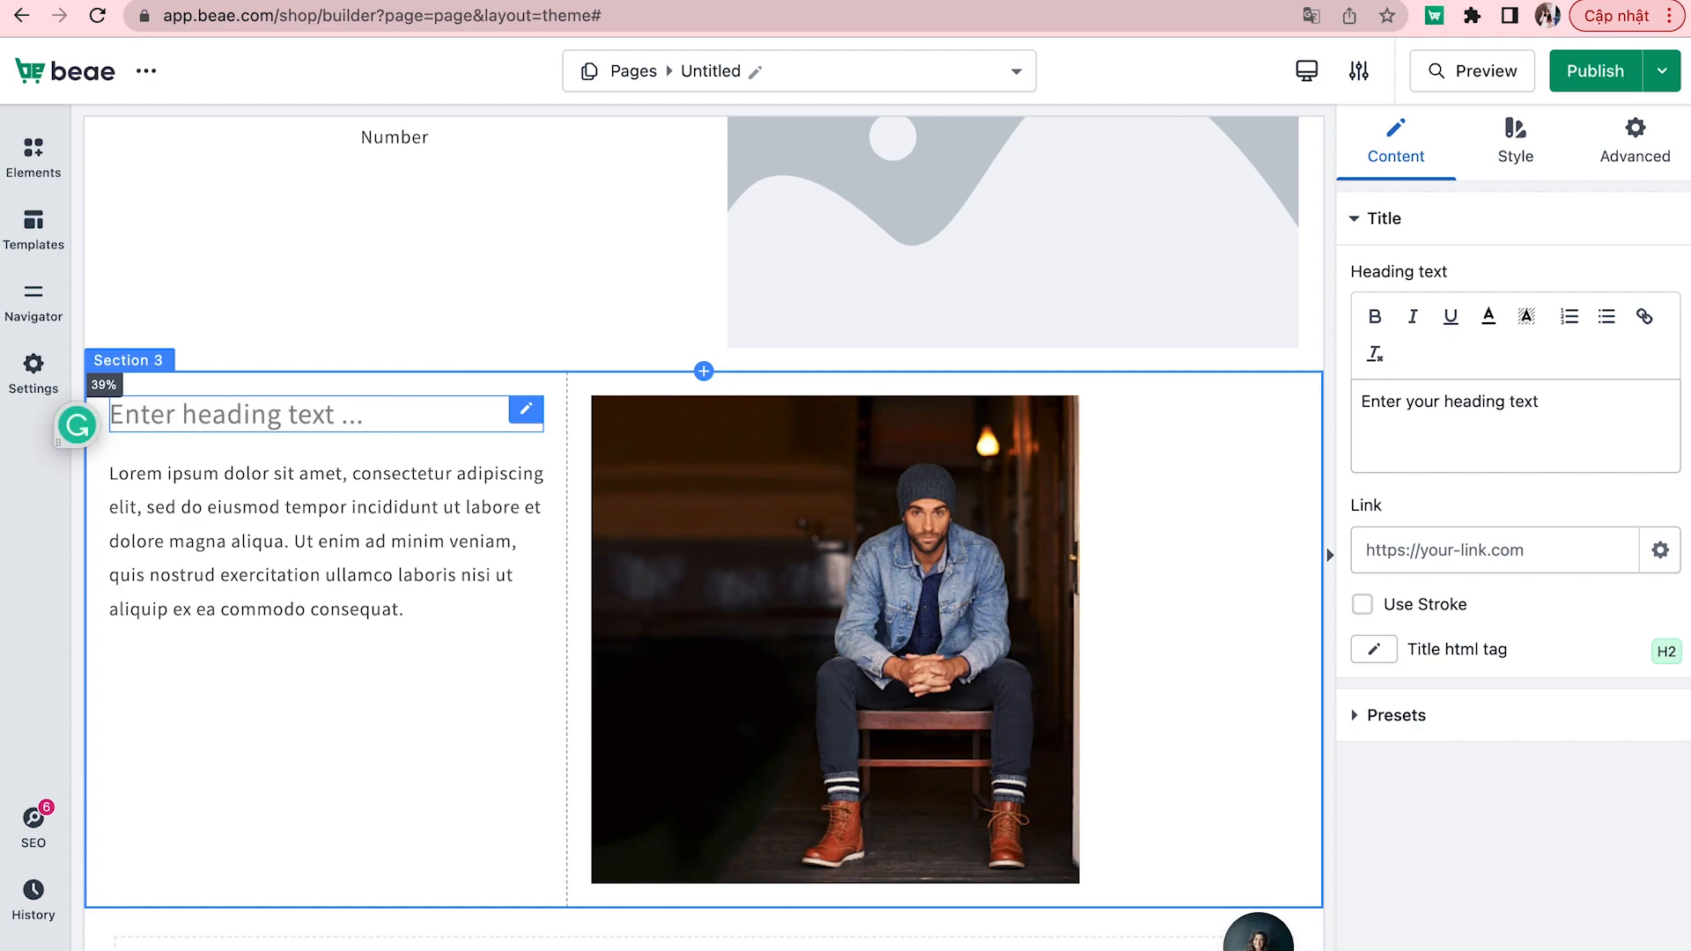
type("New Arr")
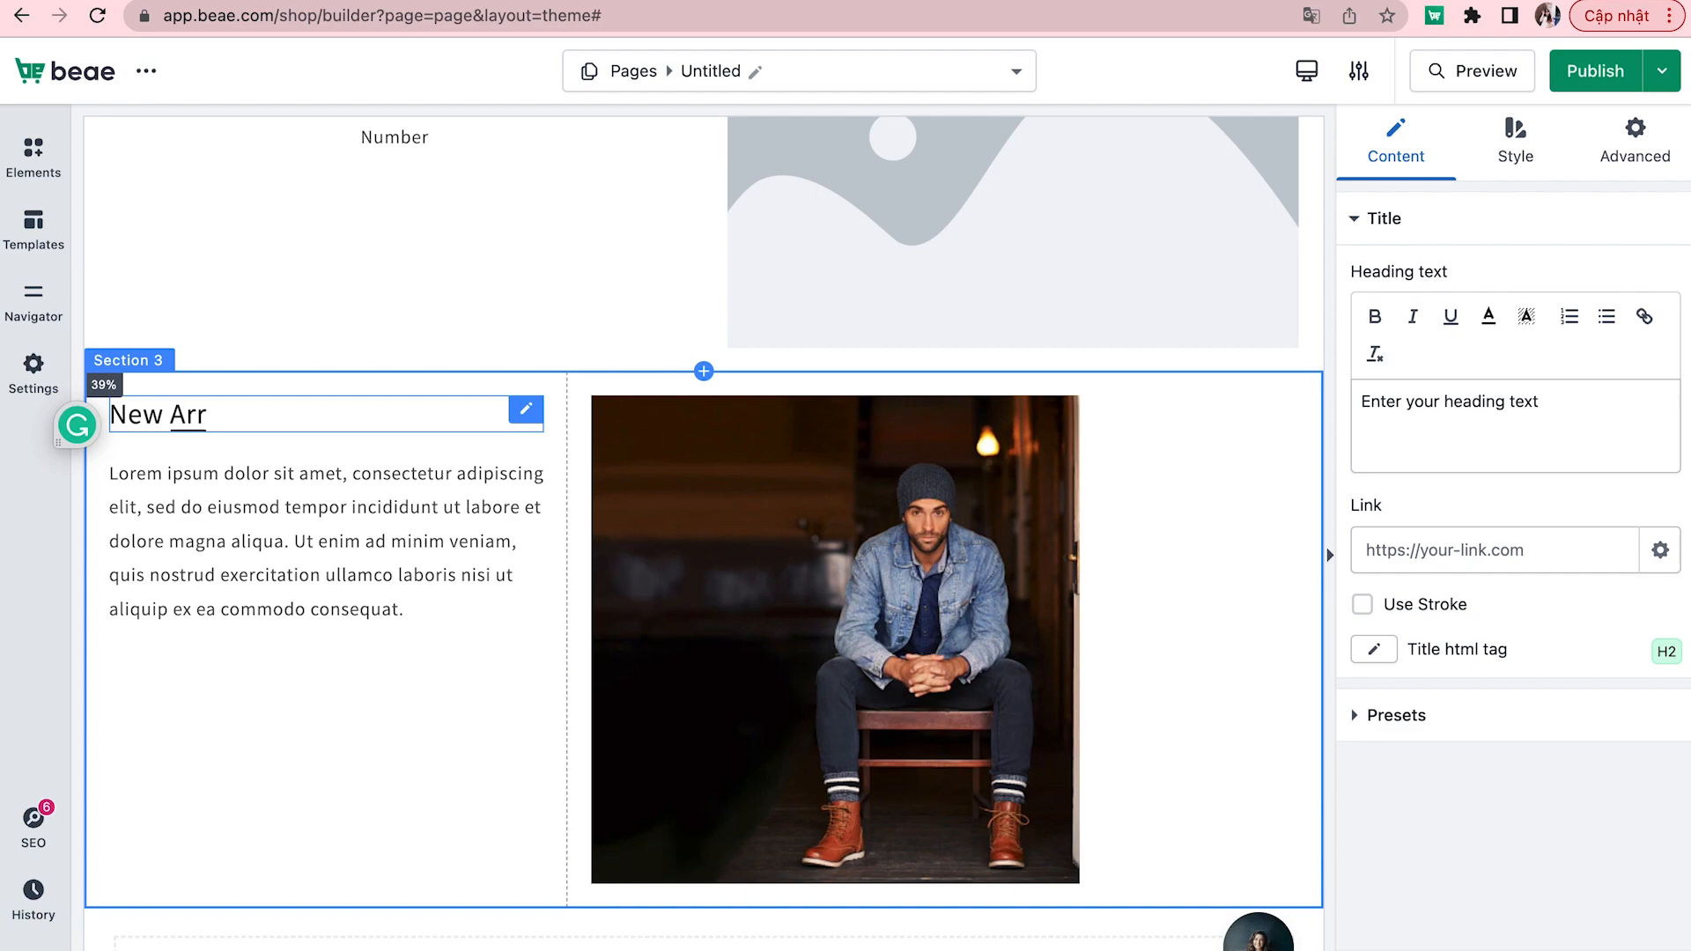
type("ival Collection")
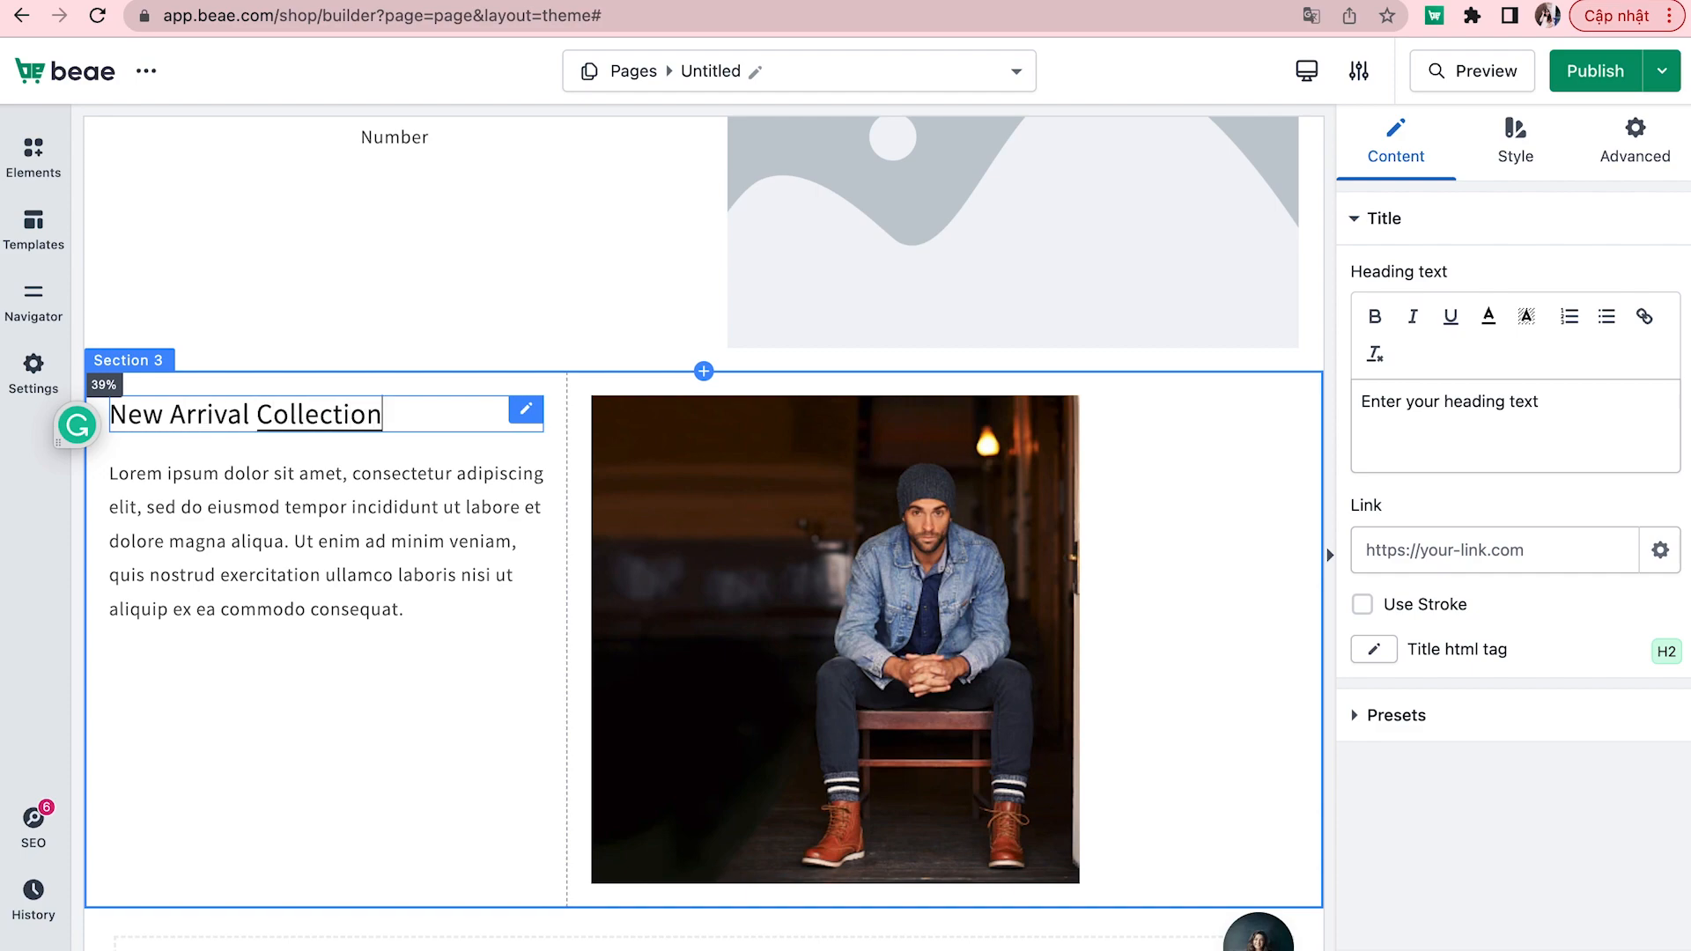
left_click(325, 538)
- Rename the Handmade Vintage Mugs page's first section as "Banner" in the navigator
scroll(358, 672, "down", 1)
scroll(361, 686, "up", 1)
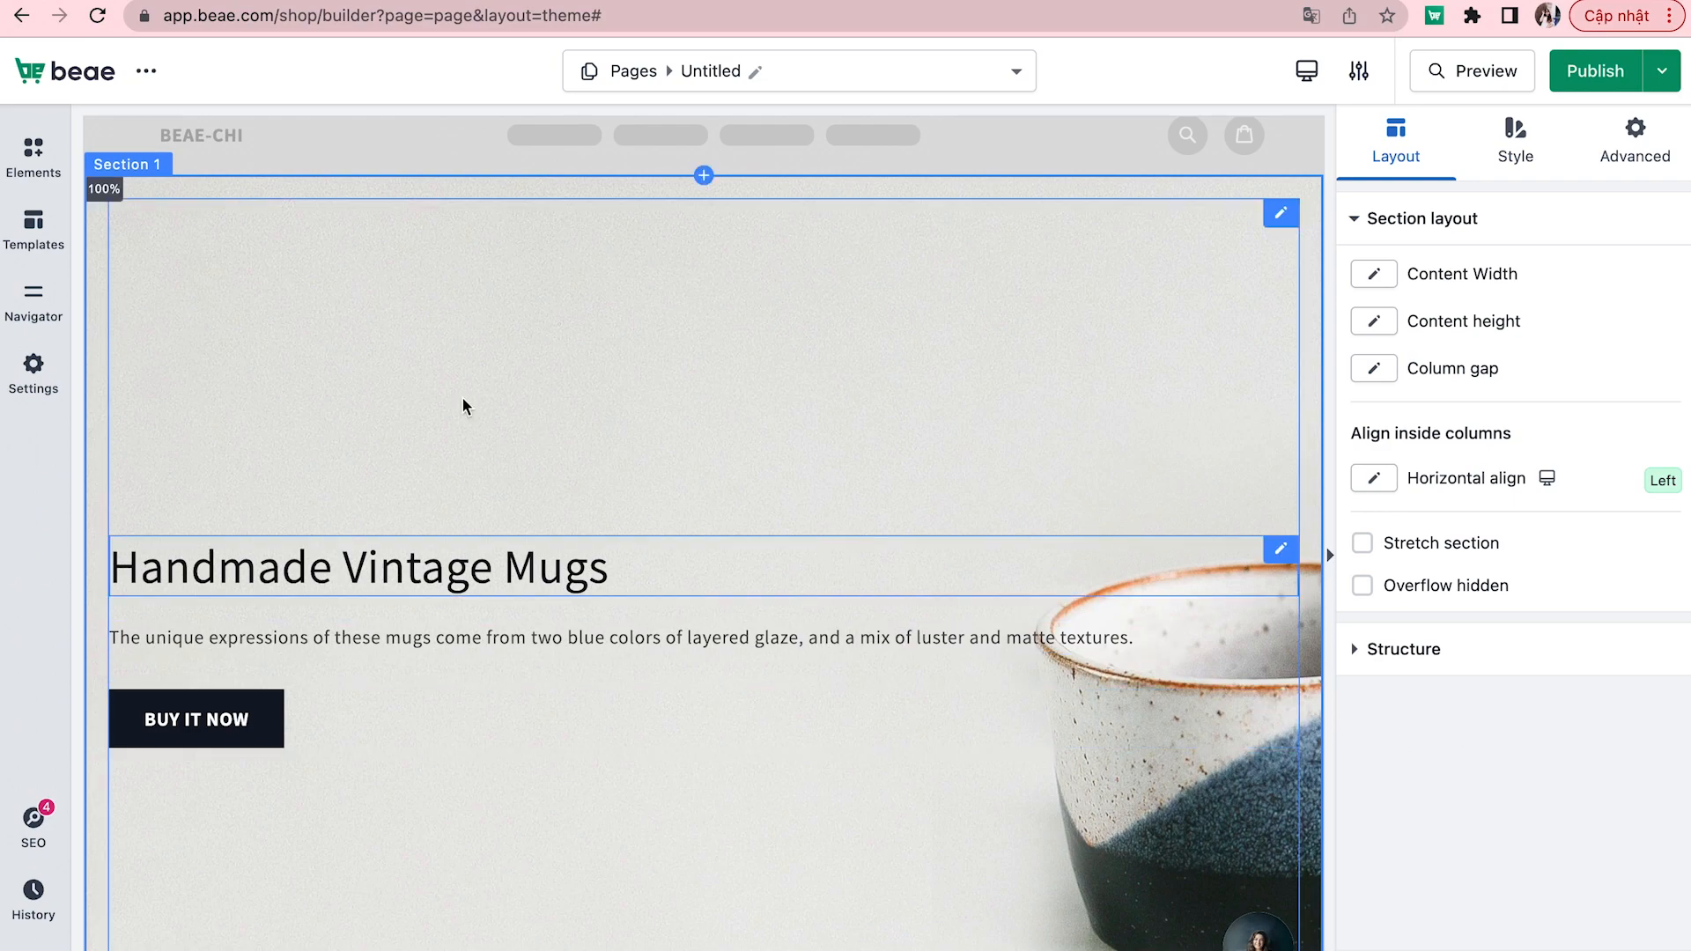
left_click(34, 300)
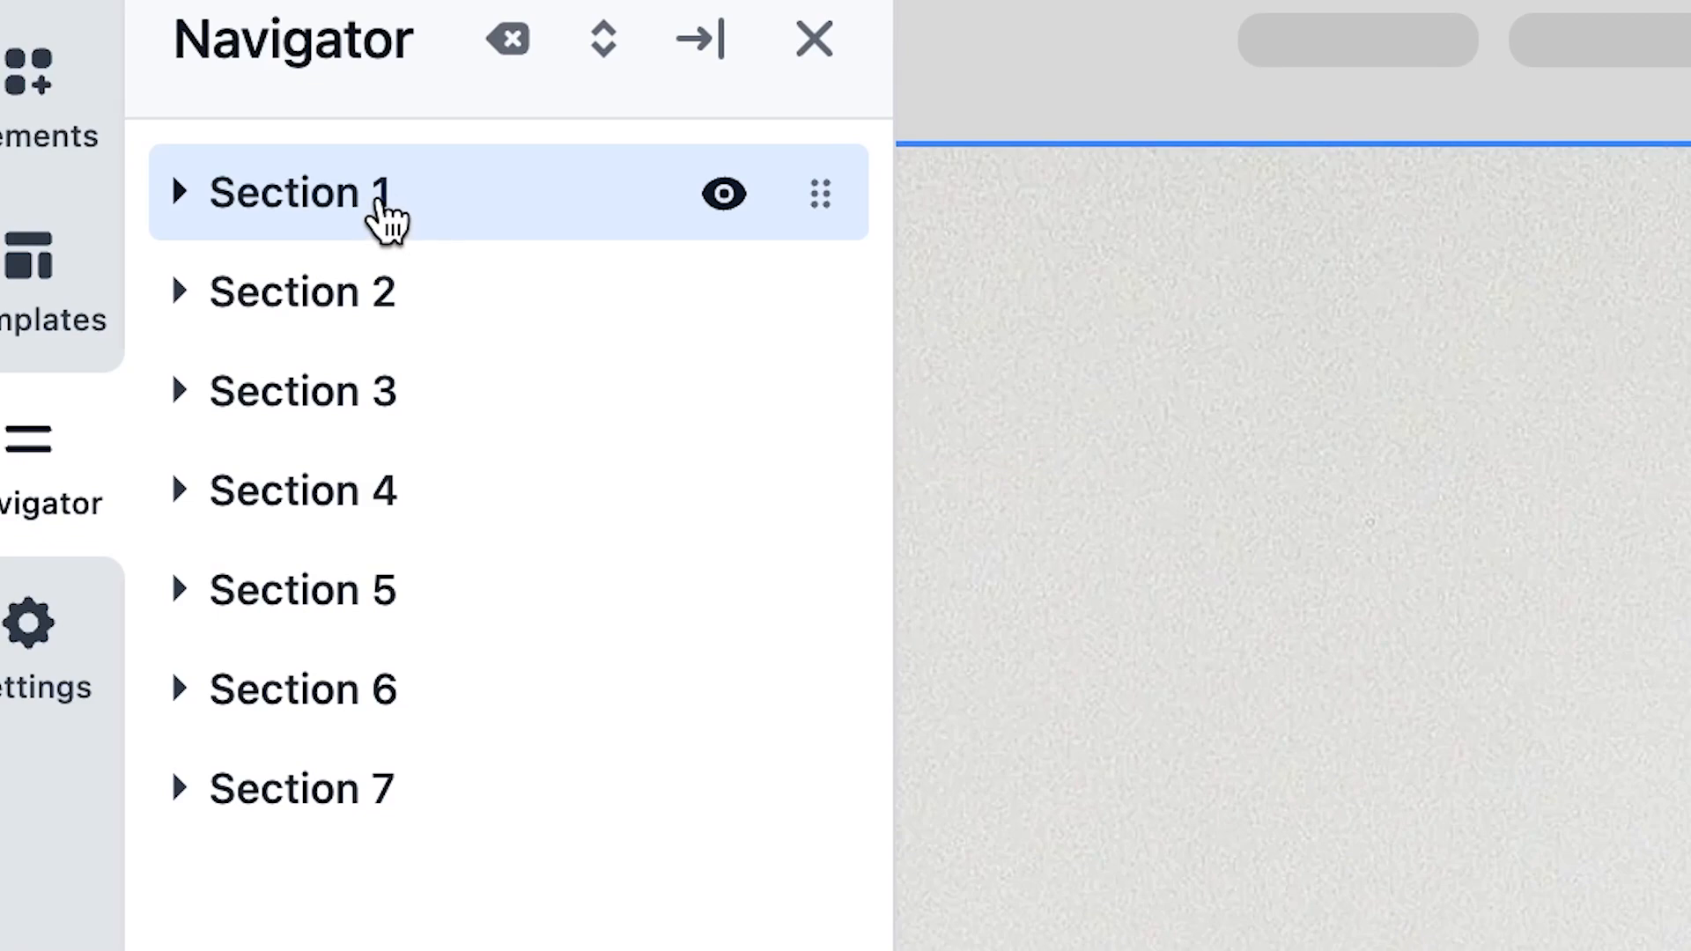
double_click(387, 198)
type("Banner")
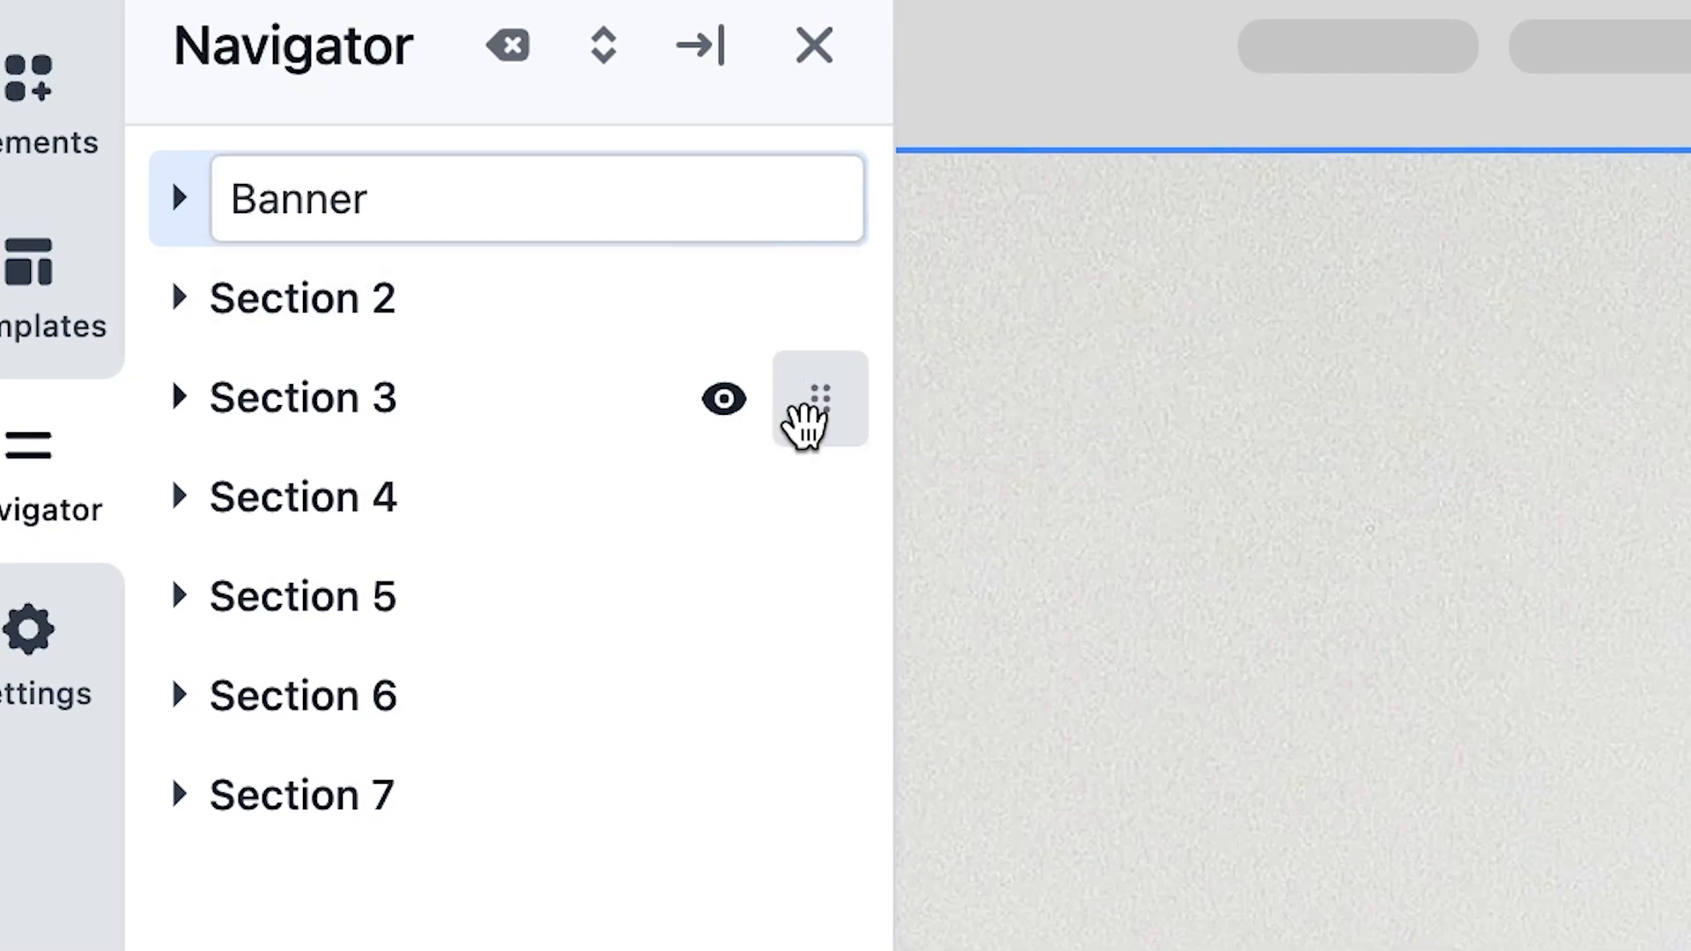
key("Return")
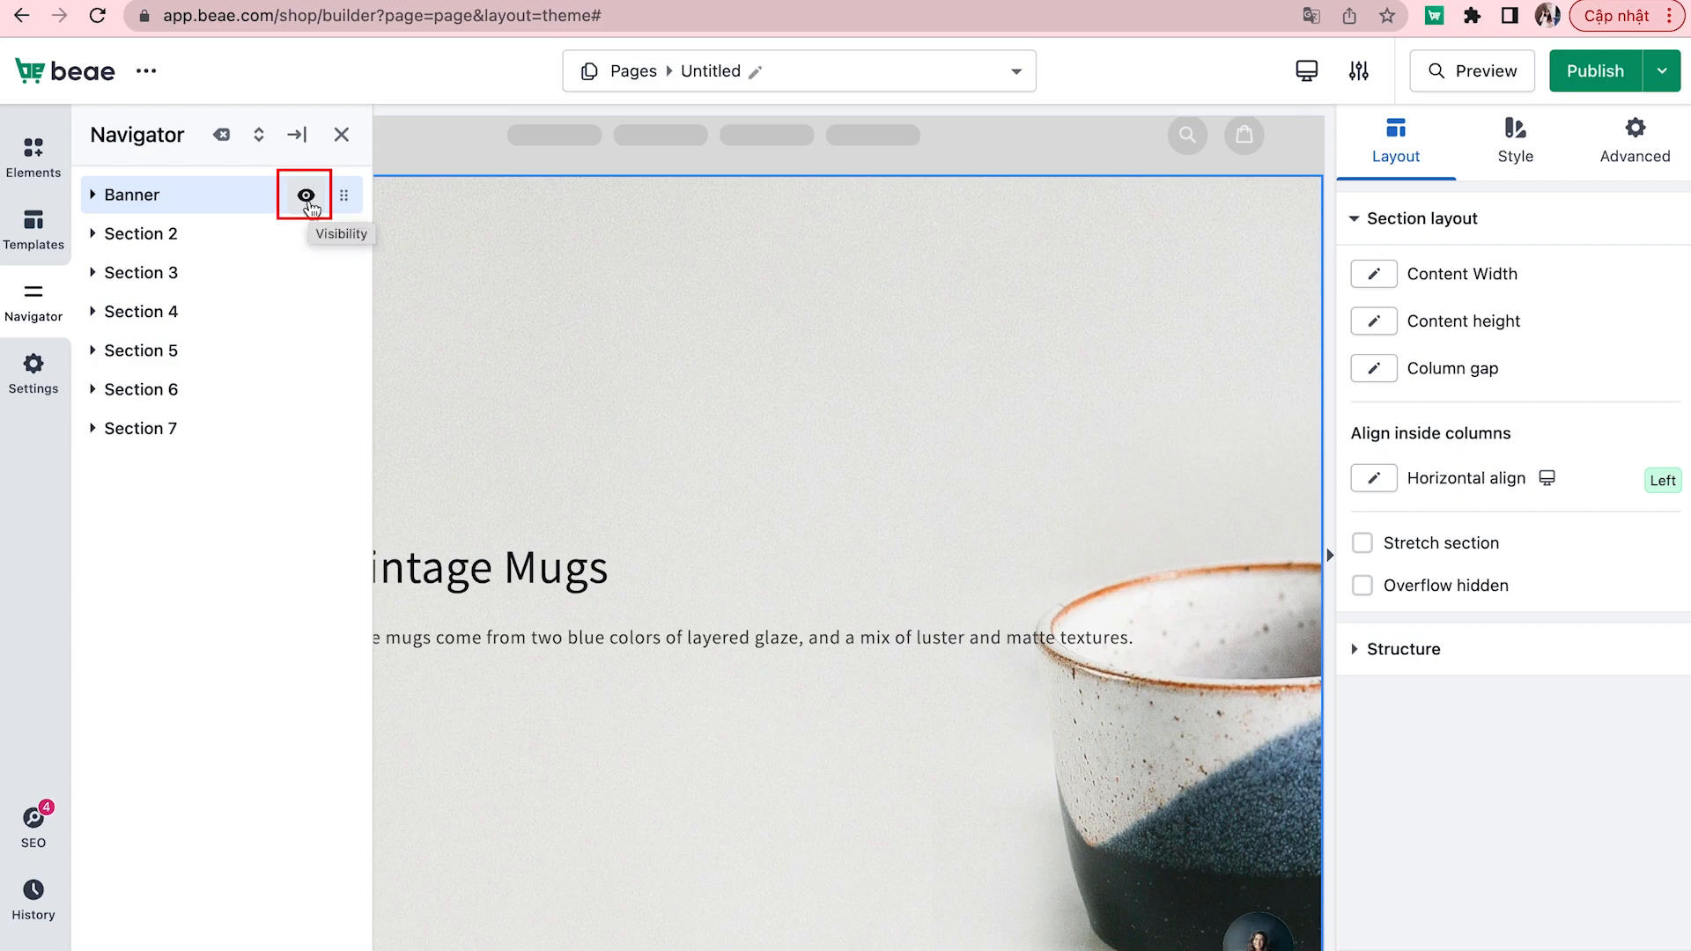
- Hide the Banner section through the navigator and make it visible again
left_click(306, 197)
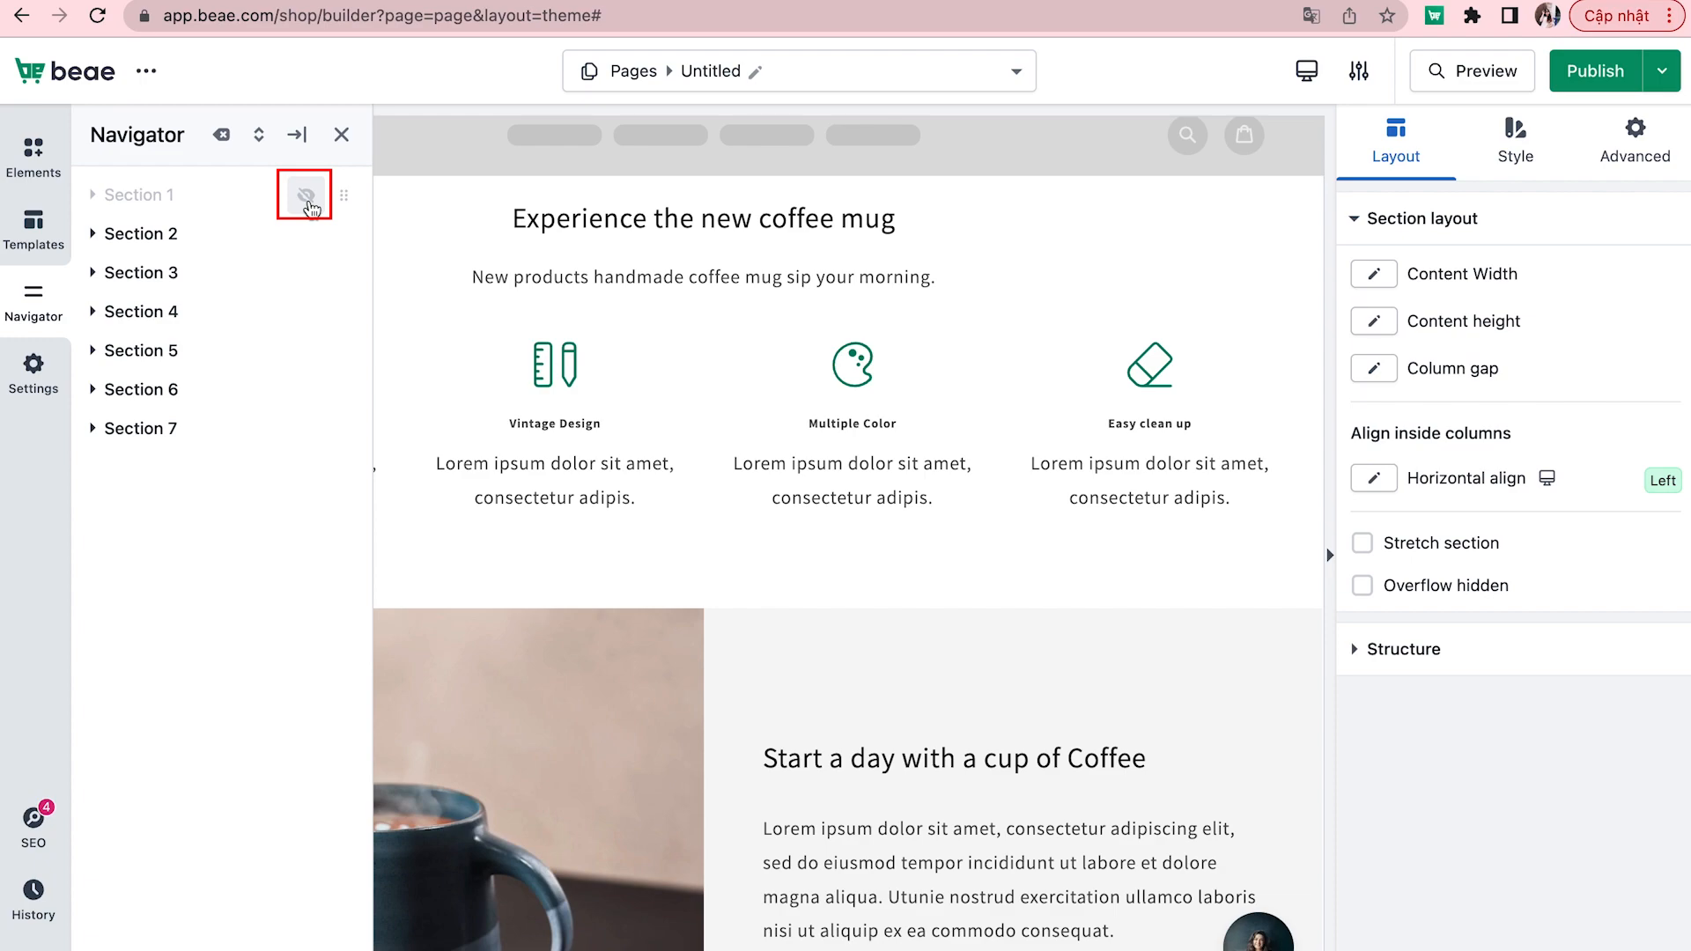
left_click(307, 196)
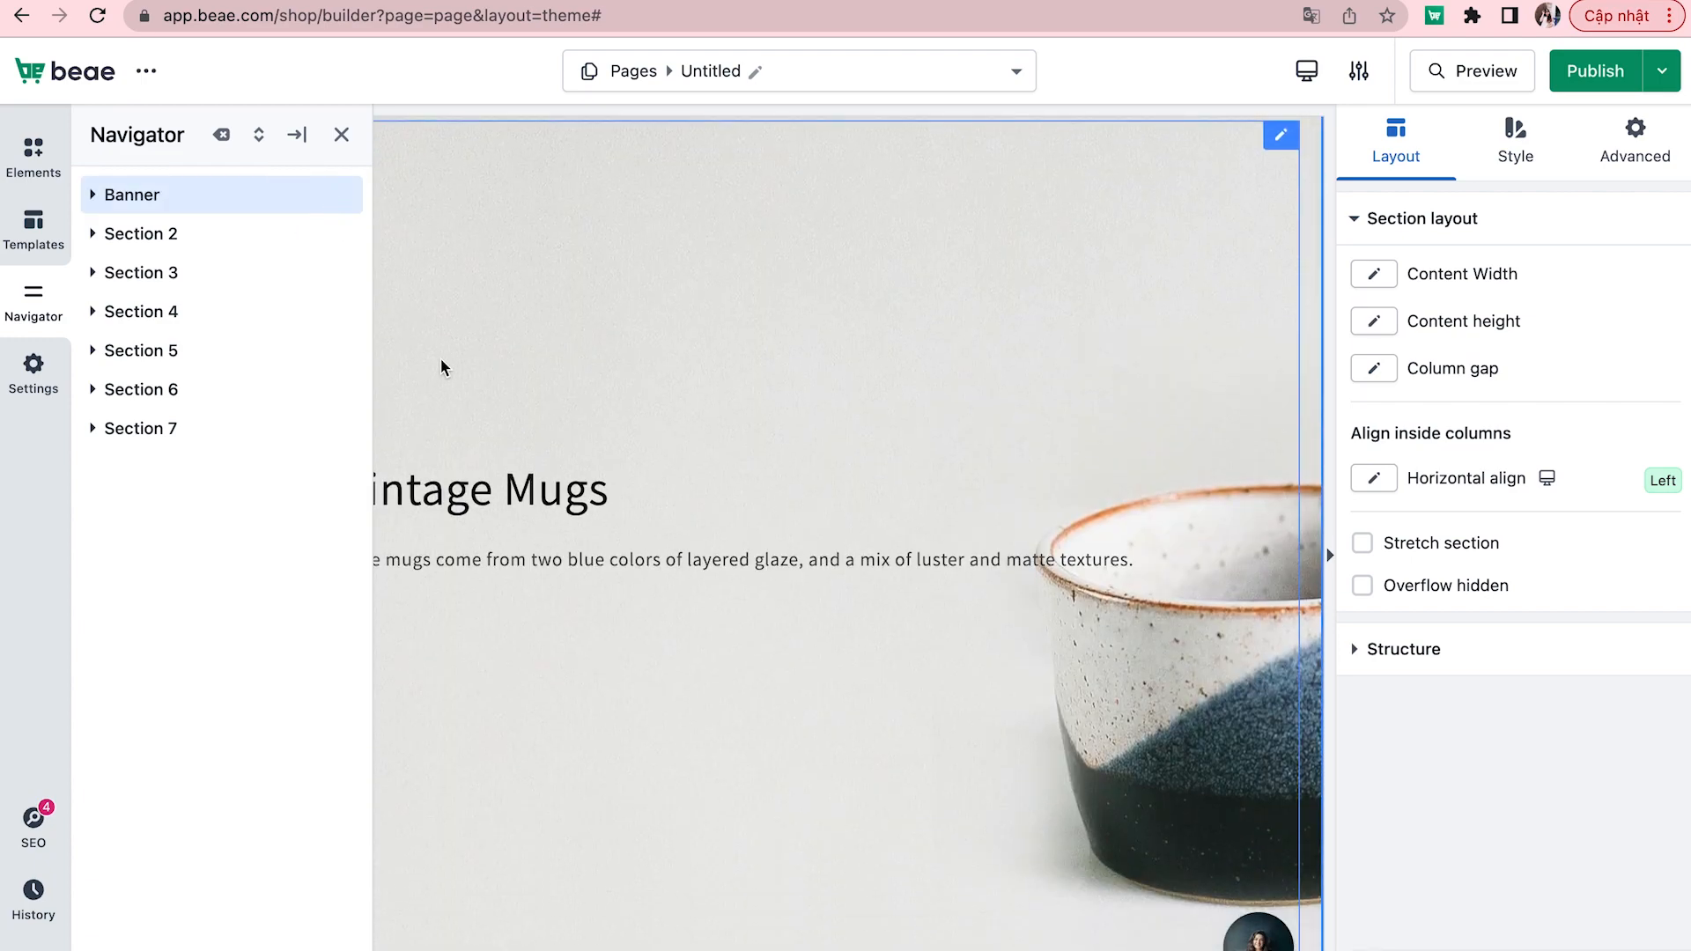
- Insert a new column into Section 2, the coffee mug features section, through the navigator
scroll(453, 518, "down", 6)
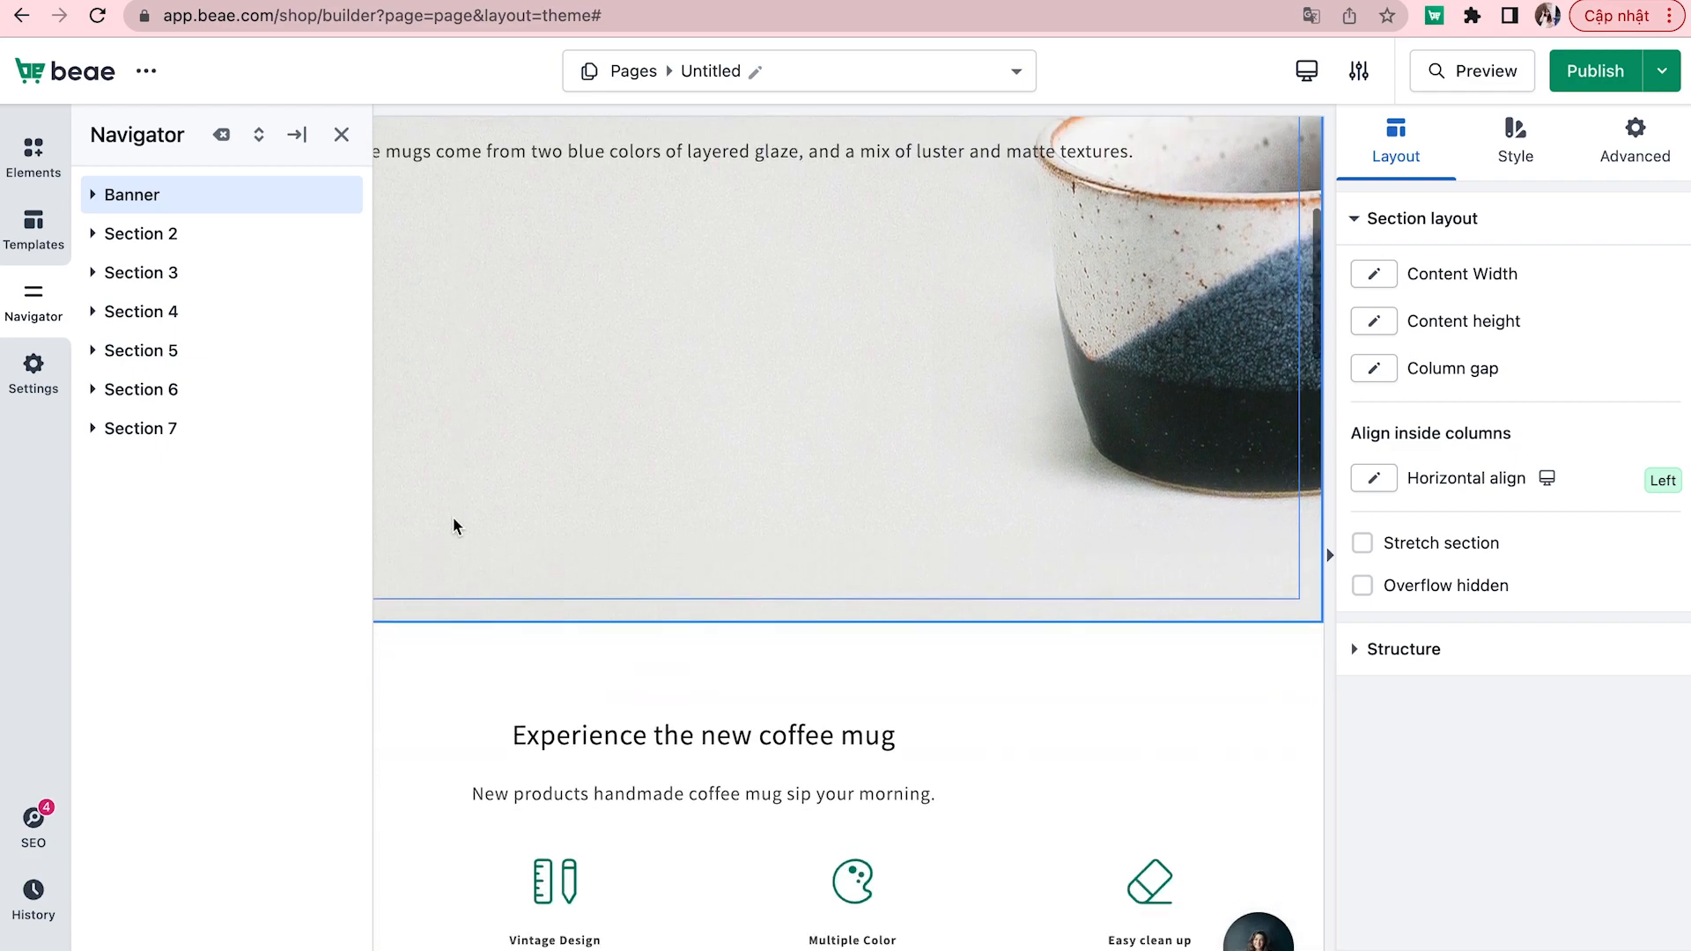
left_click(223, 233)
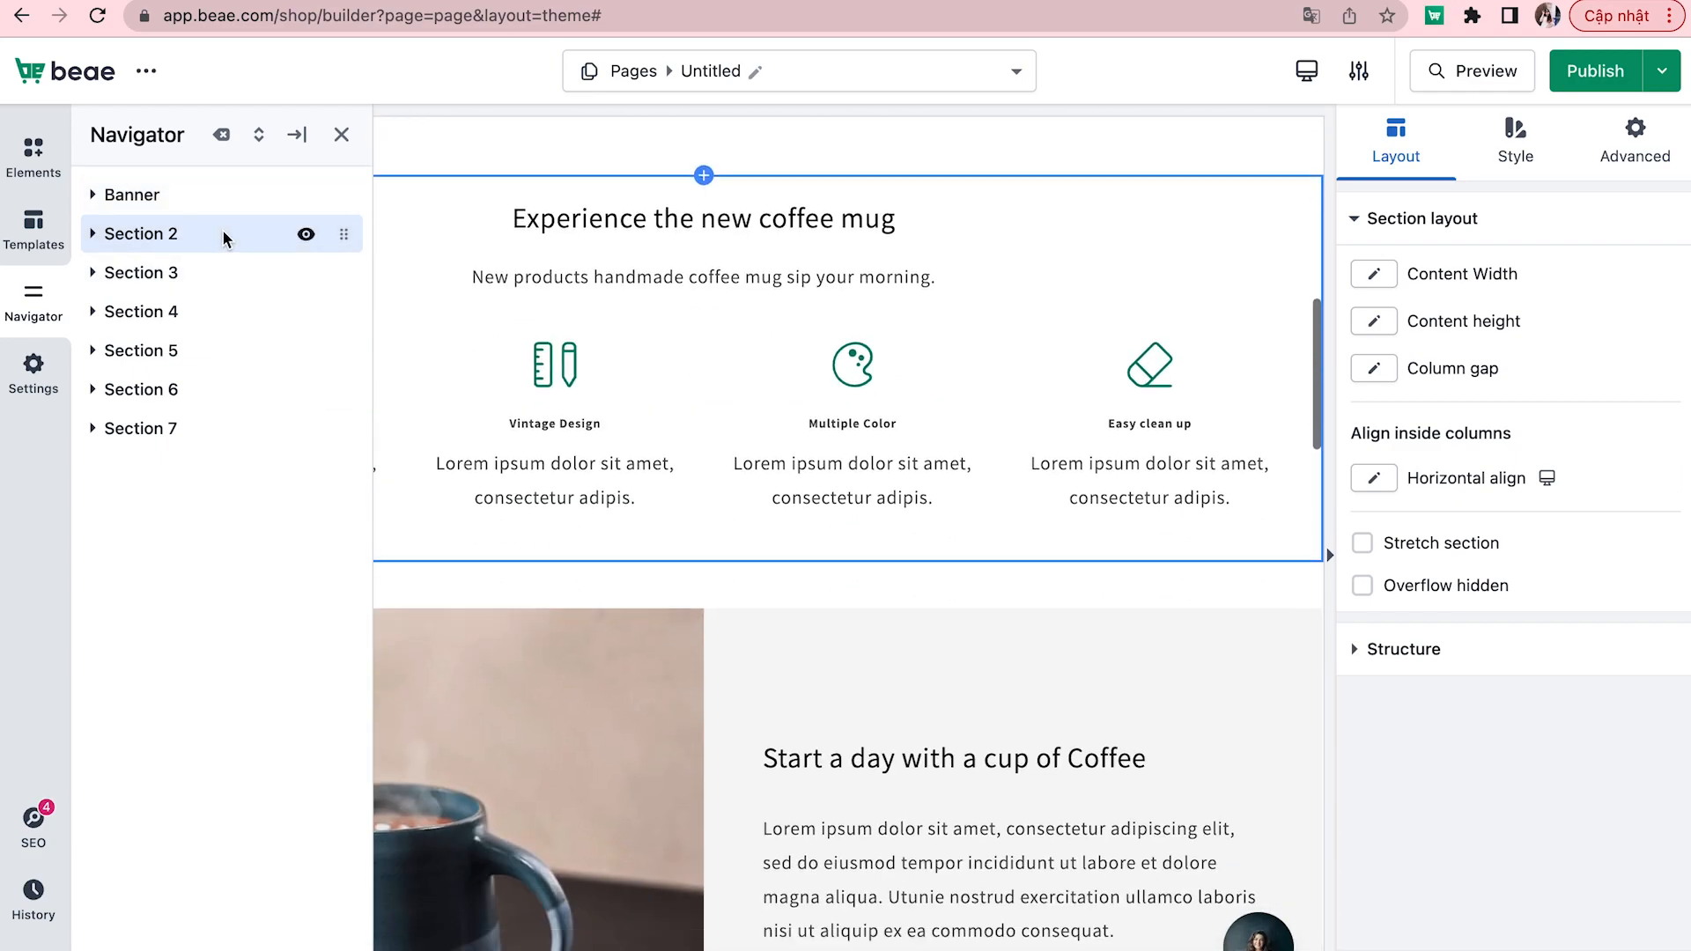
right_click(224, 233)
left_click(295, 262)
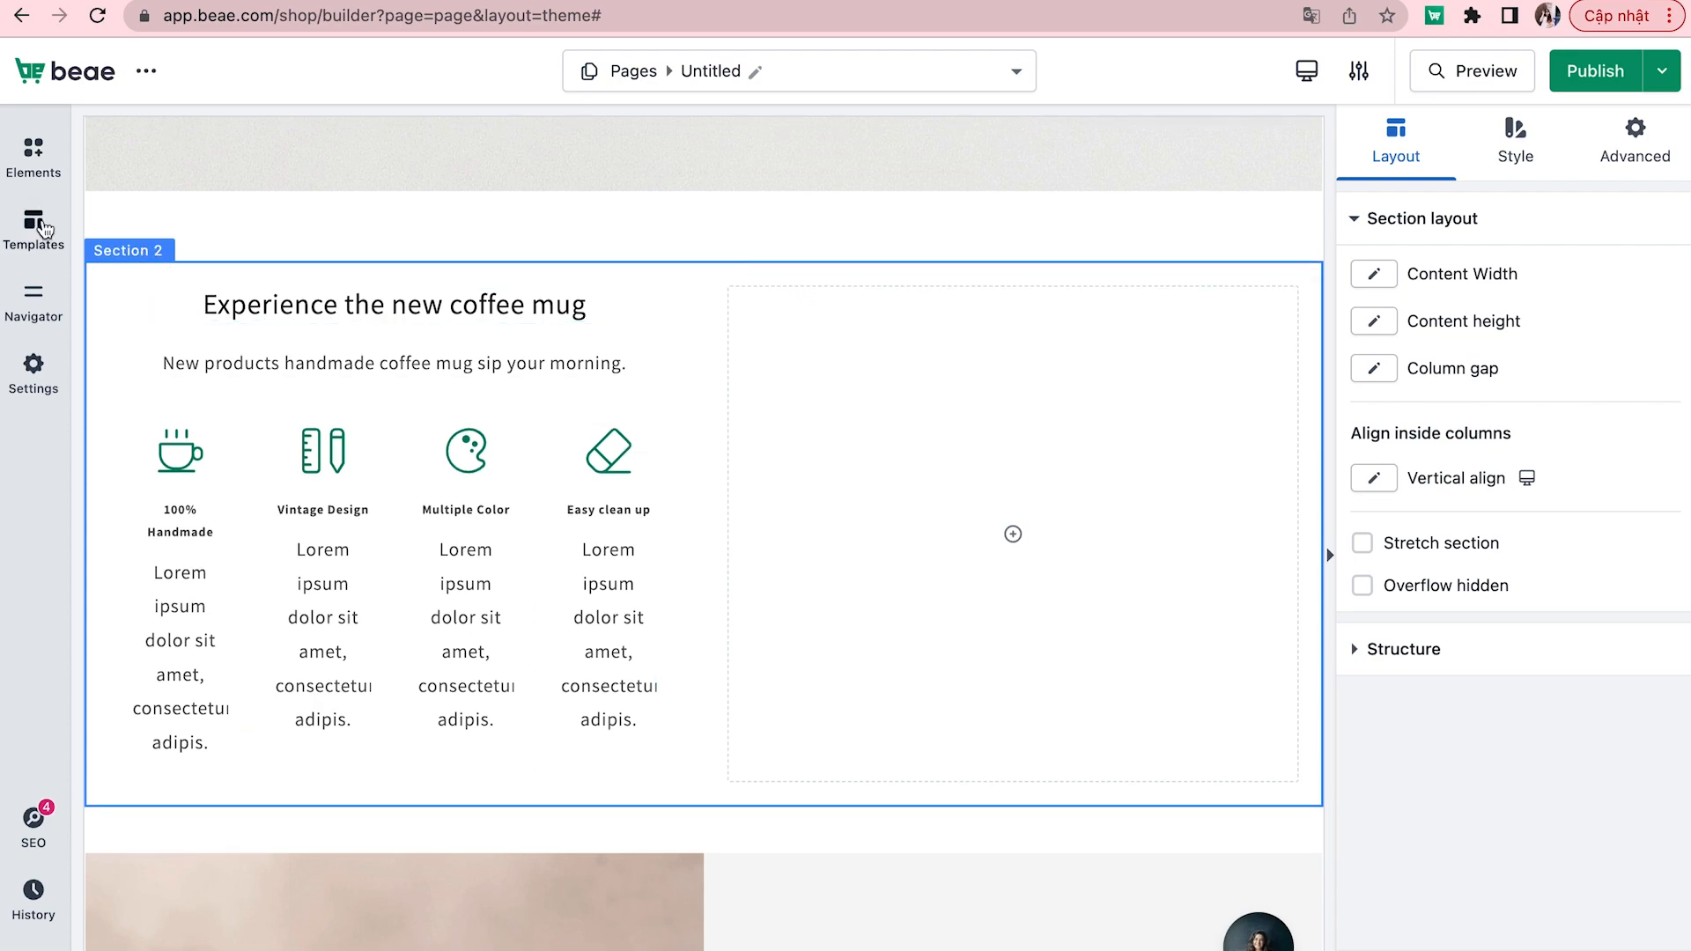
- Duplicate Section 2 through the navigator and check the copy on the page
left_click(32, 310)
right_click(303, 234)
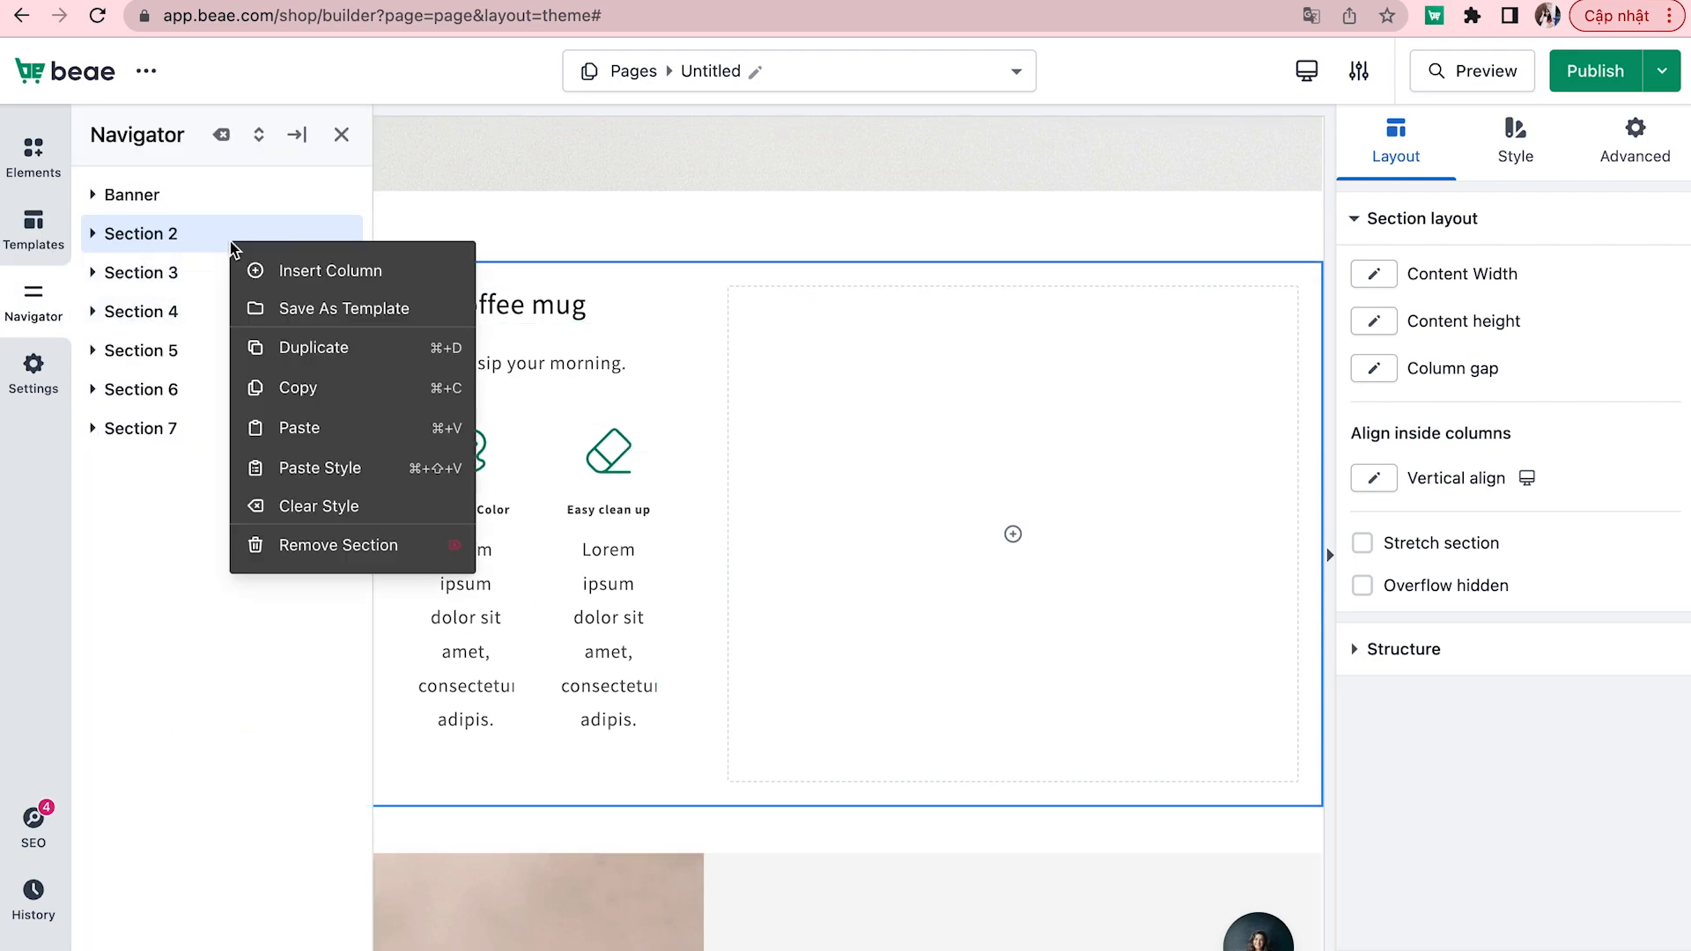
left_click(319, 350)
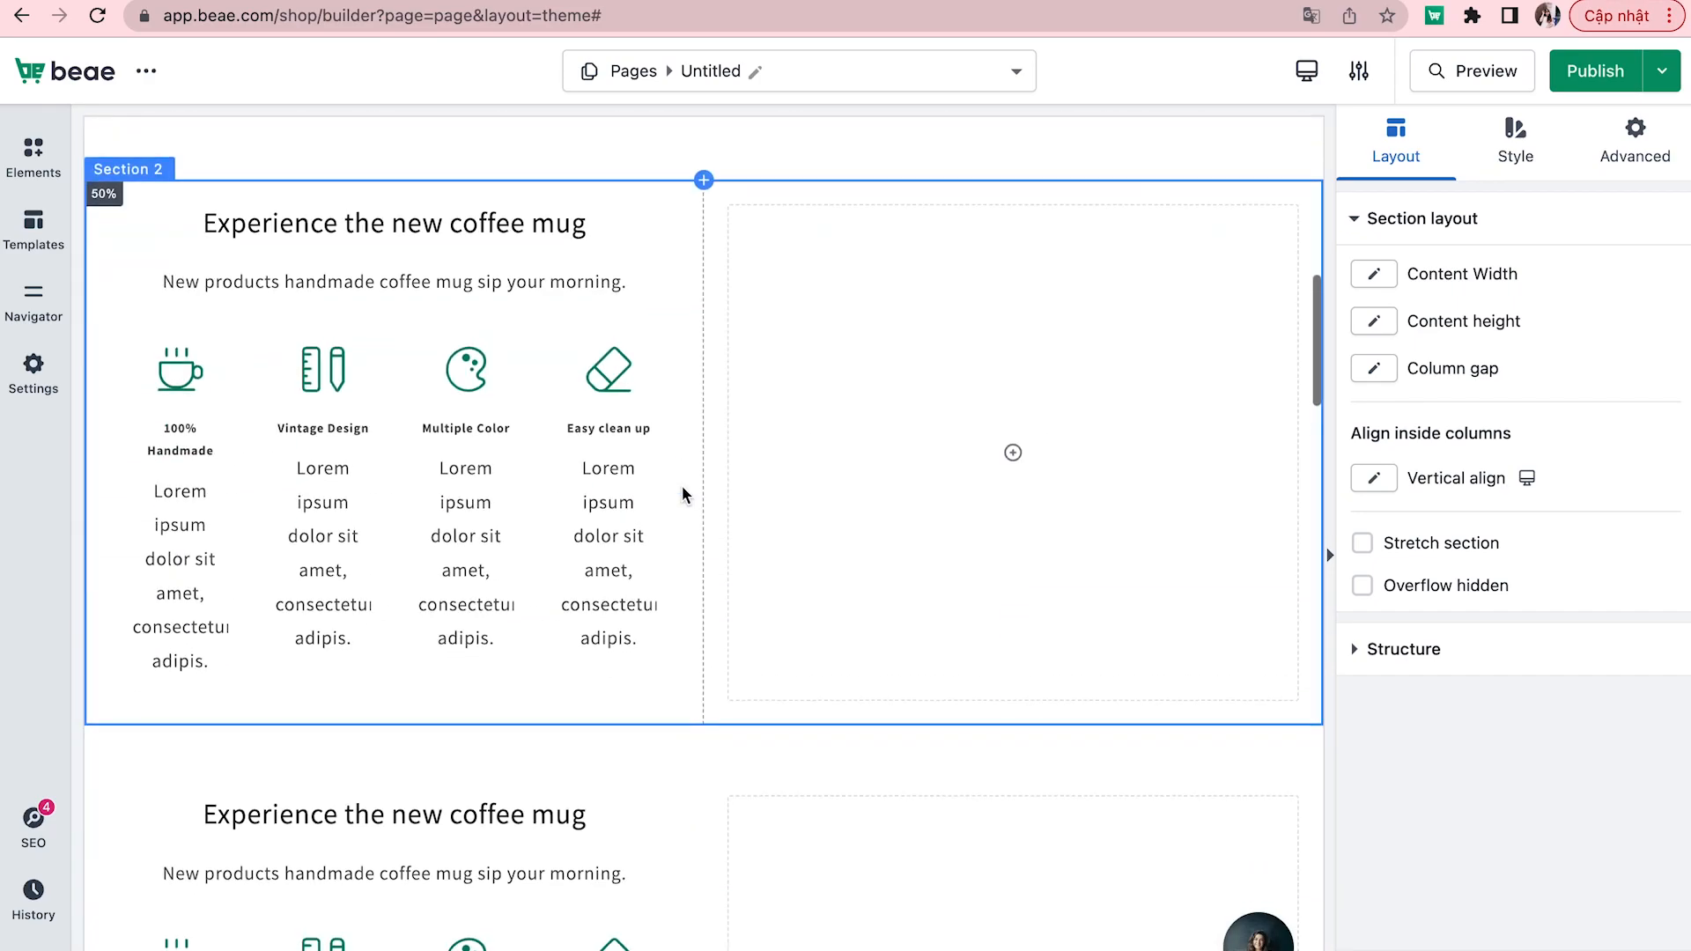
scroll(685, 494, "down", 6)
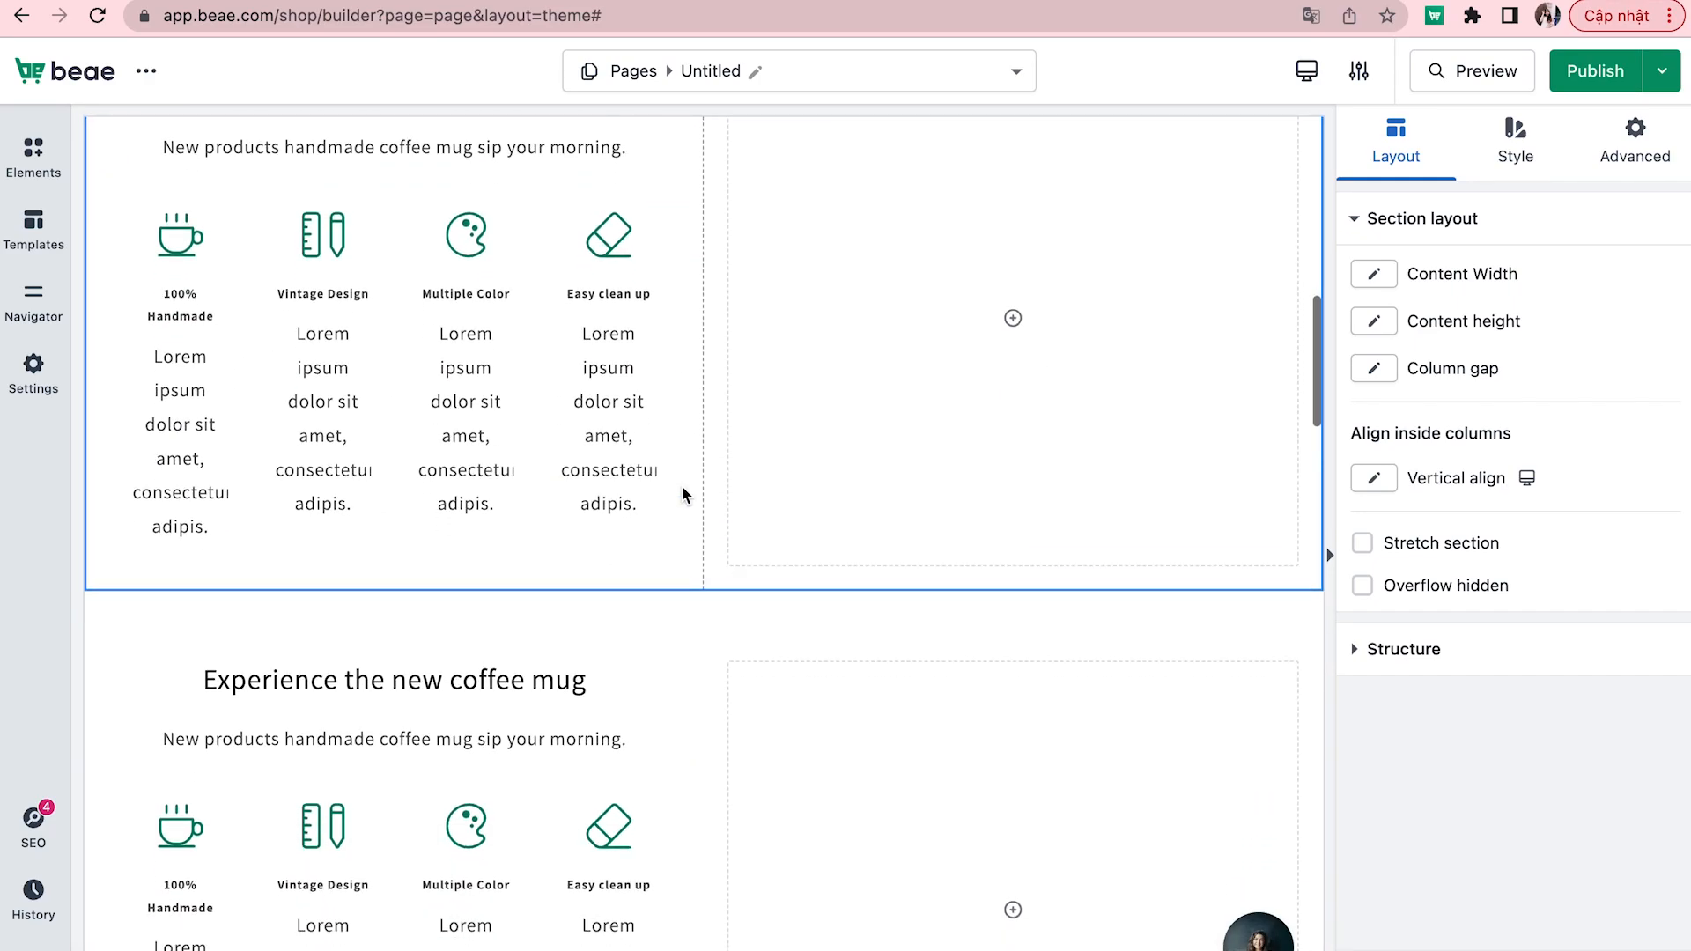
scroll(629, 499, "down", 5)
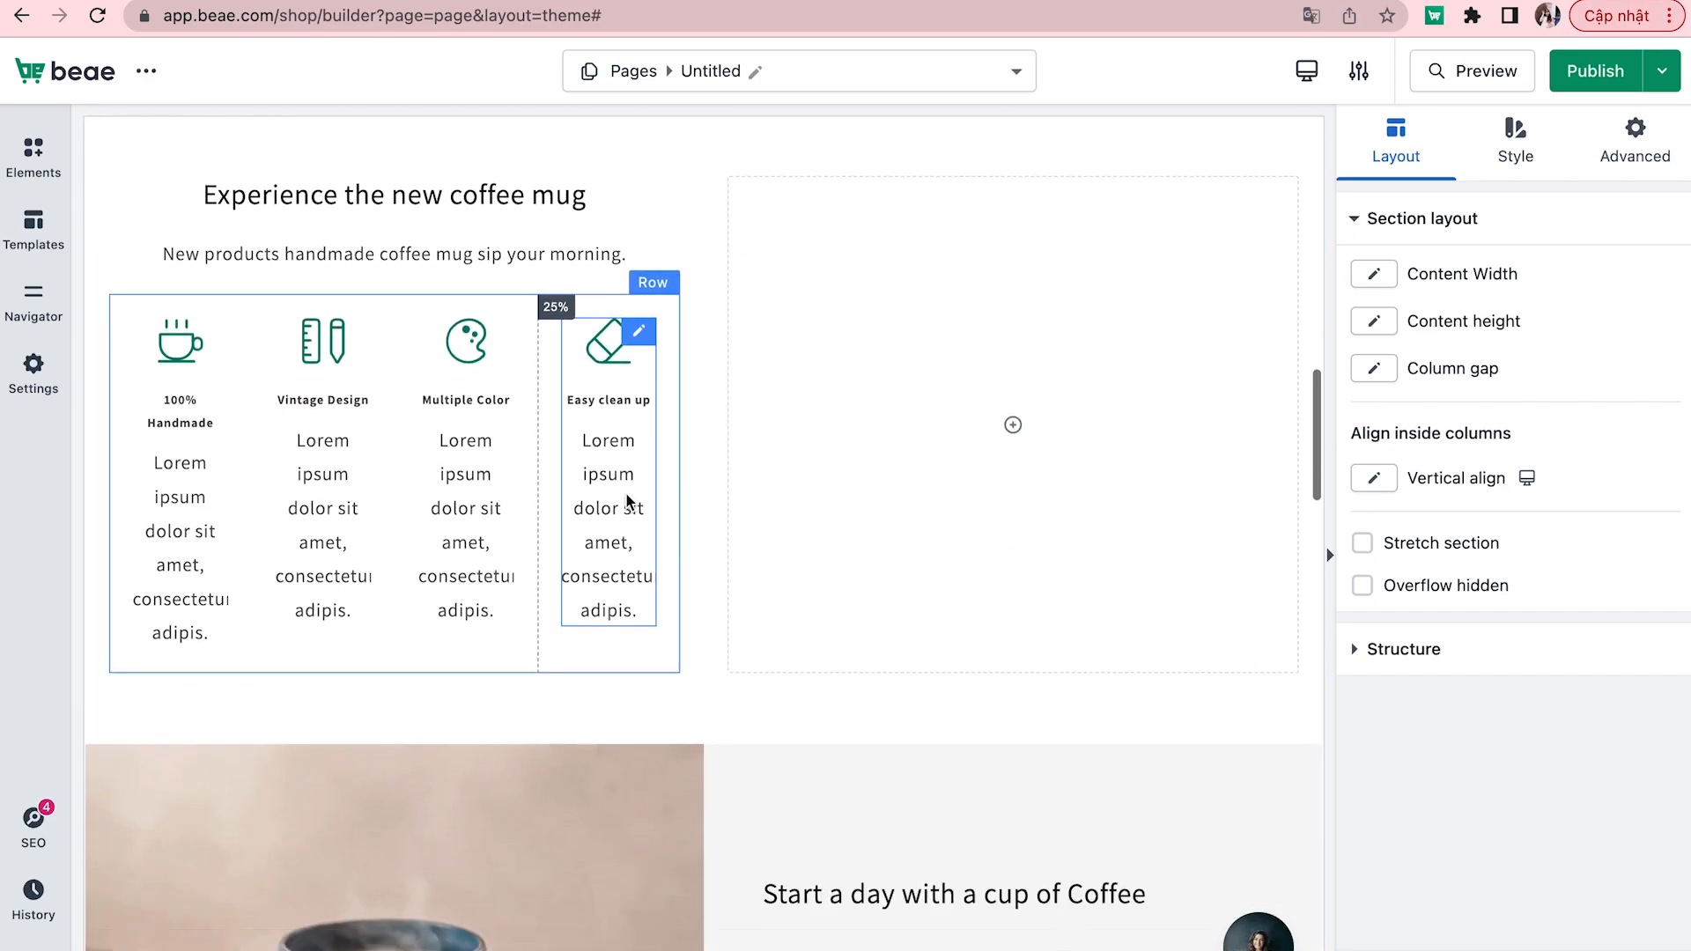
- Copy the coffee mug features block and paste it into the column of the testimonial section
key("super+c")
scroll(965, 498, "down", 14)
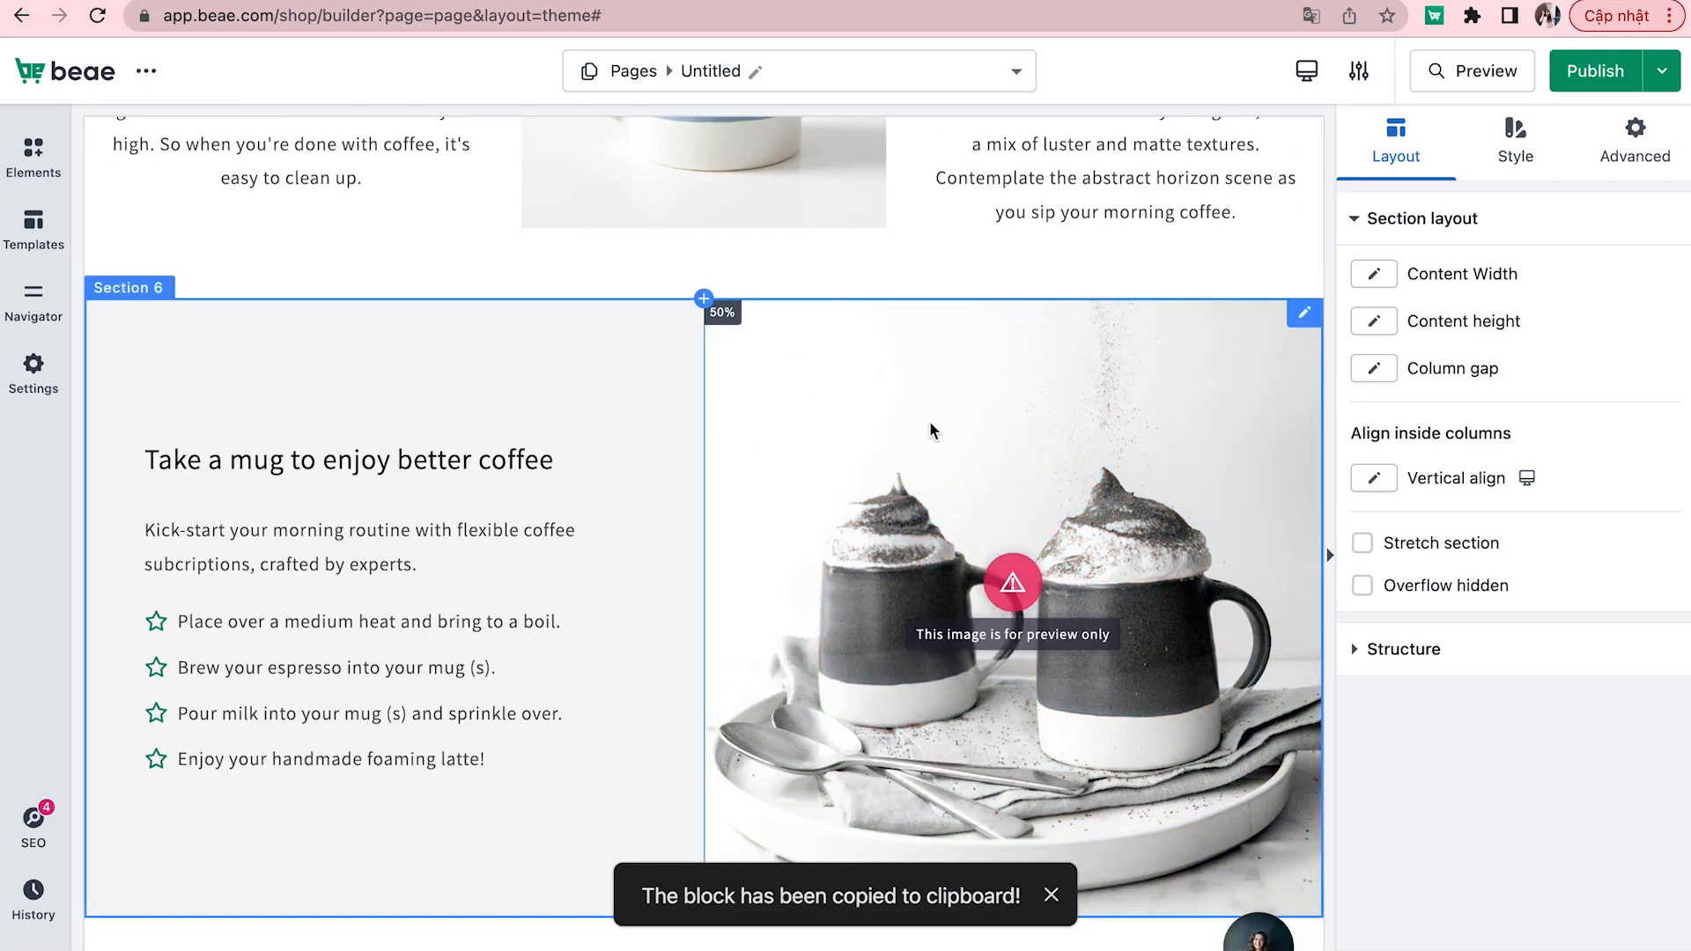
scroll(929, 426, "down", 5)
right_click(800, 537)
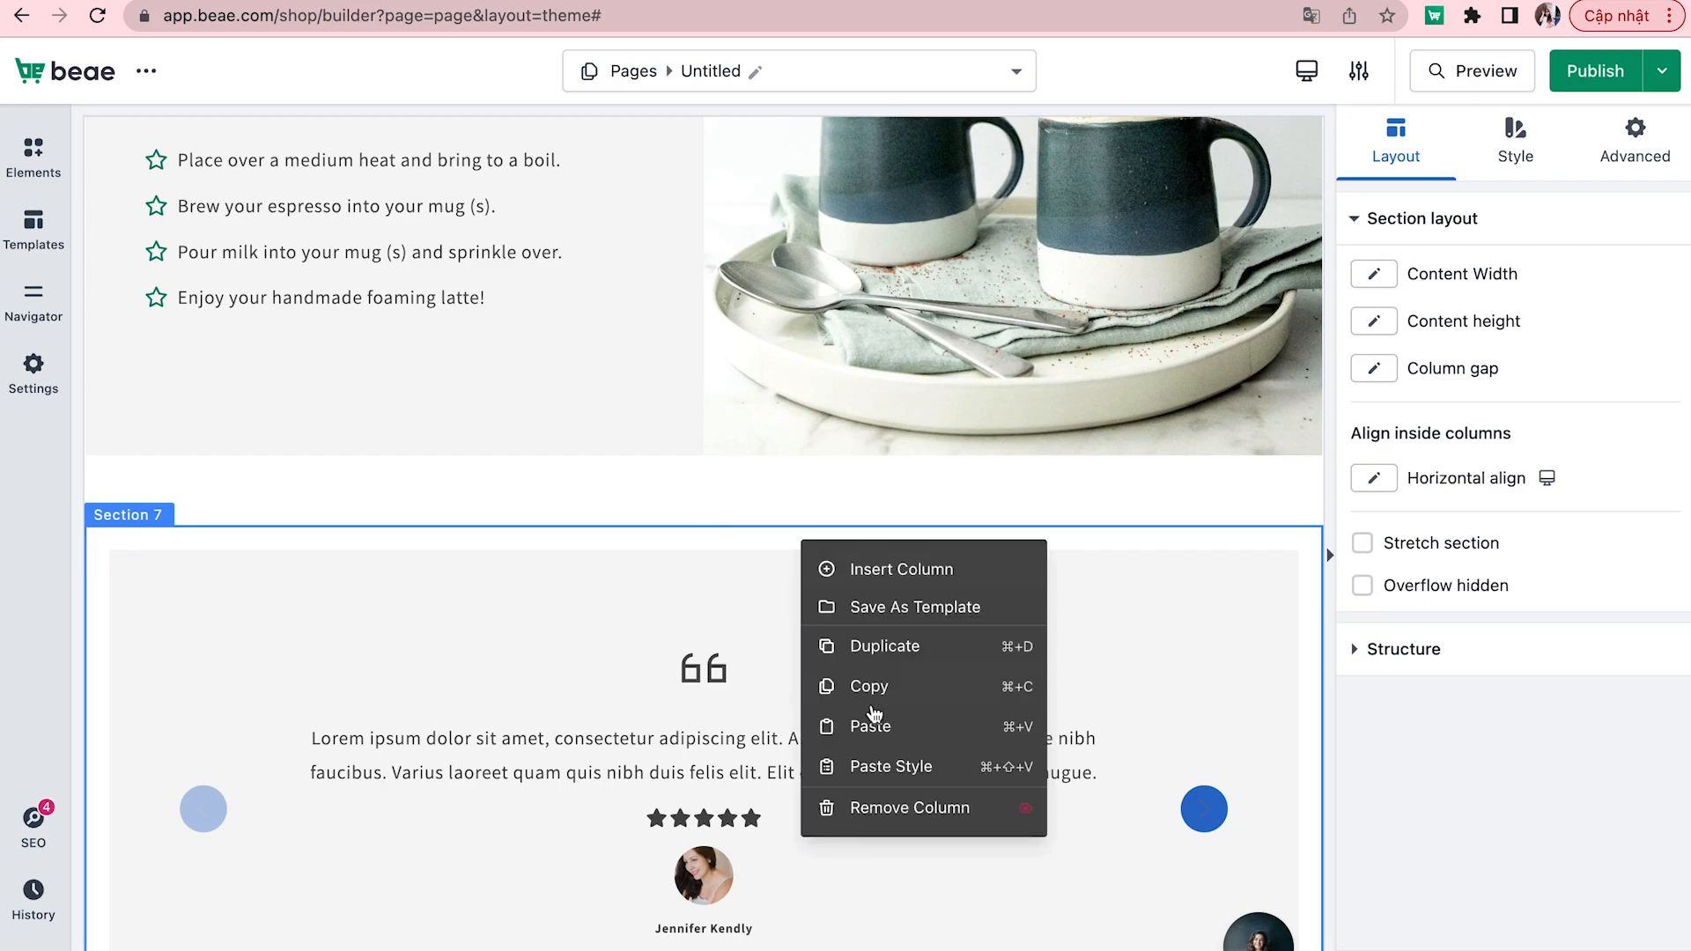
left_click(880, 722)
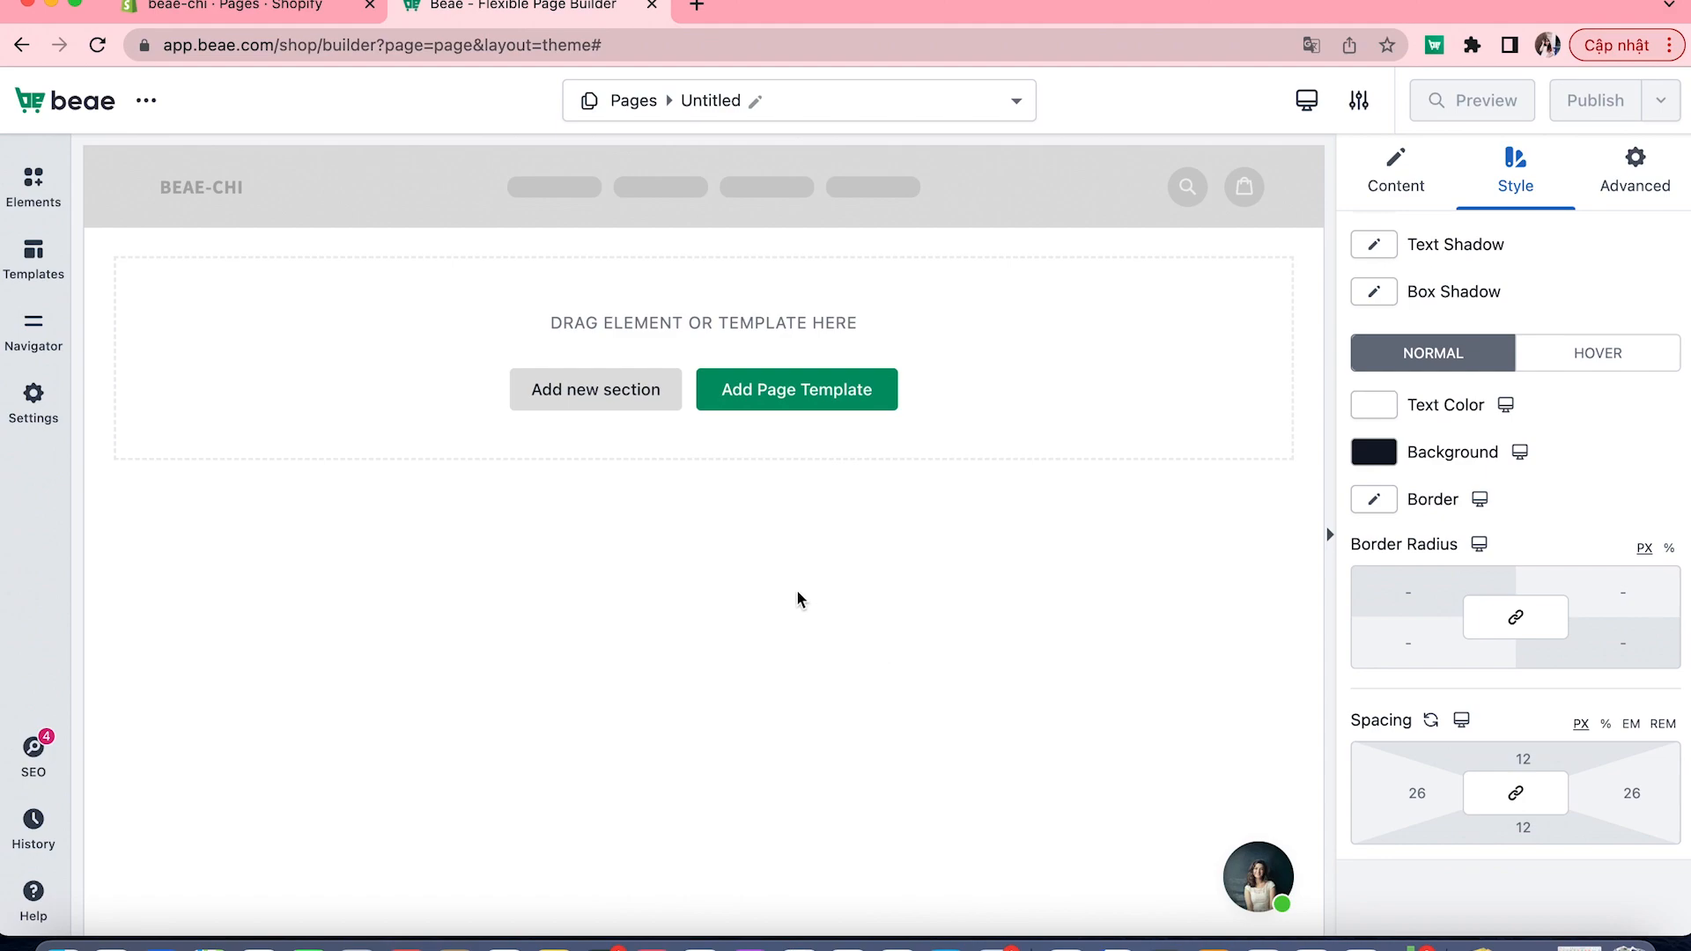
- Add a single-column section to the empty page and place a Slider element in it
left_click(634, 394)
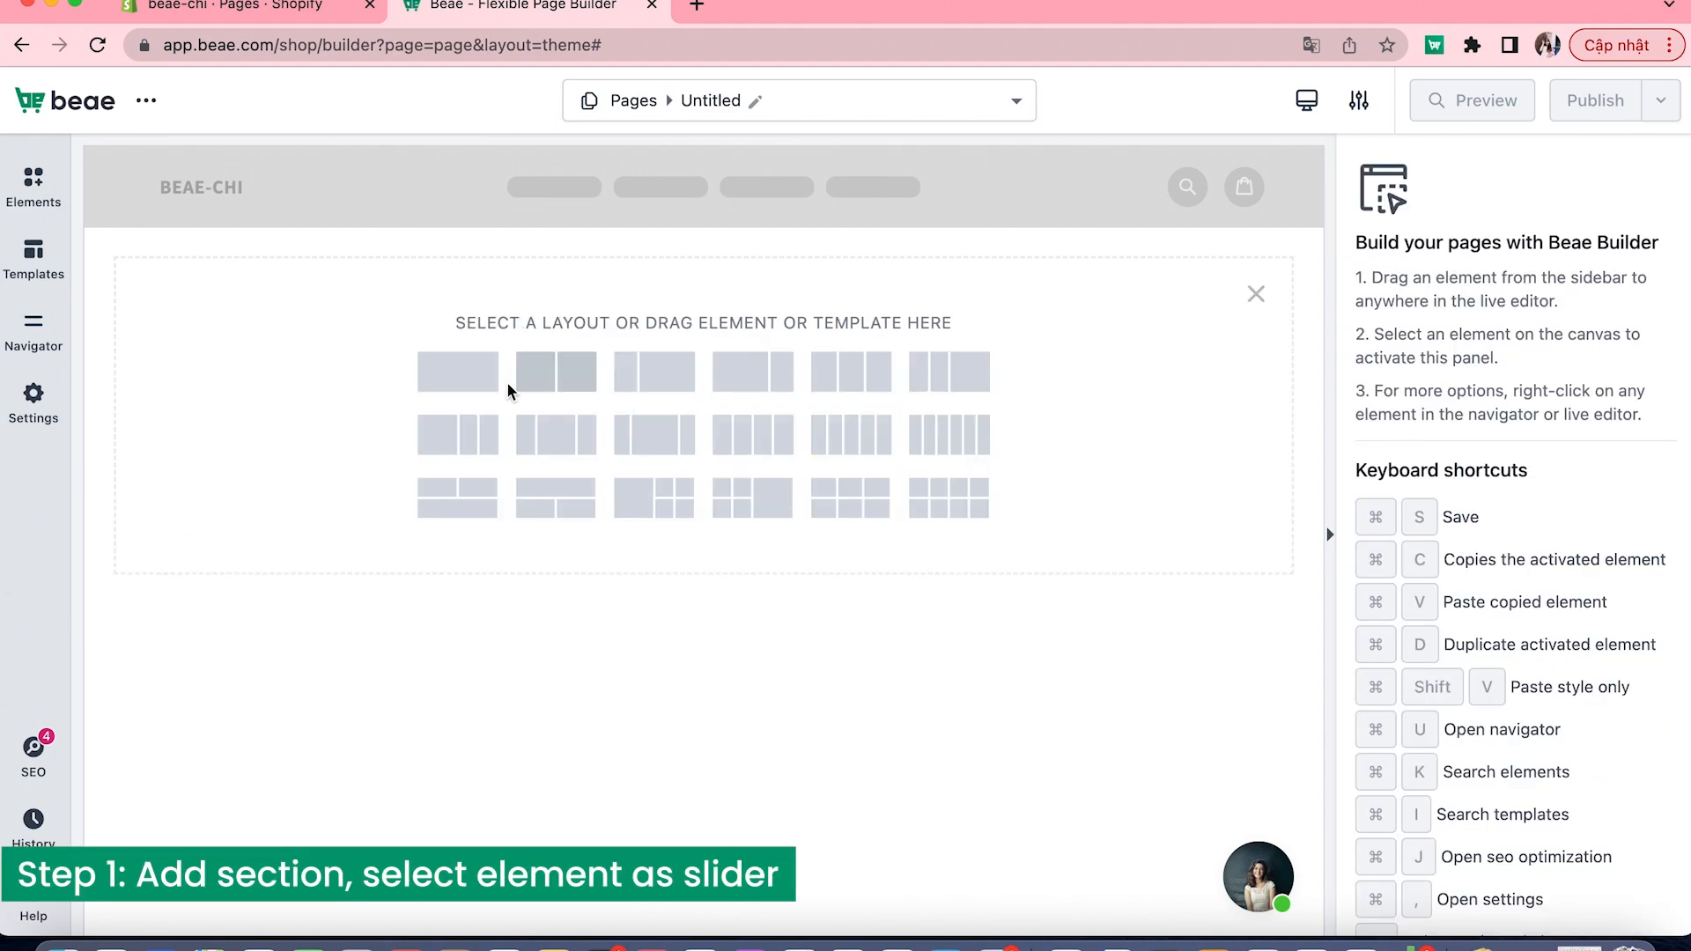
left_click(472, 377)
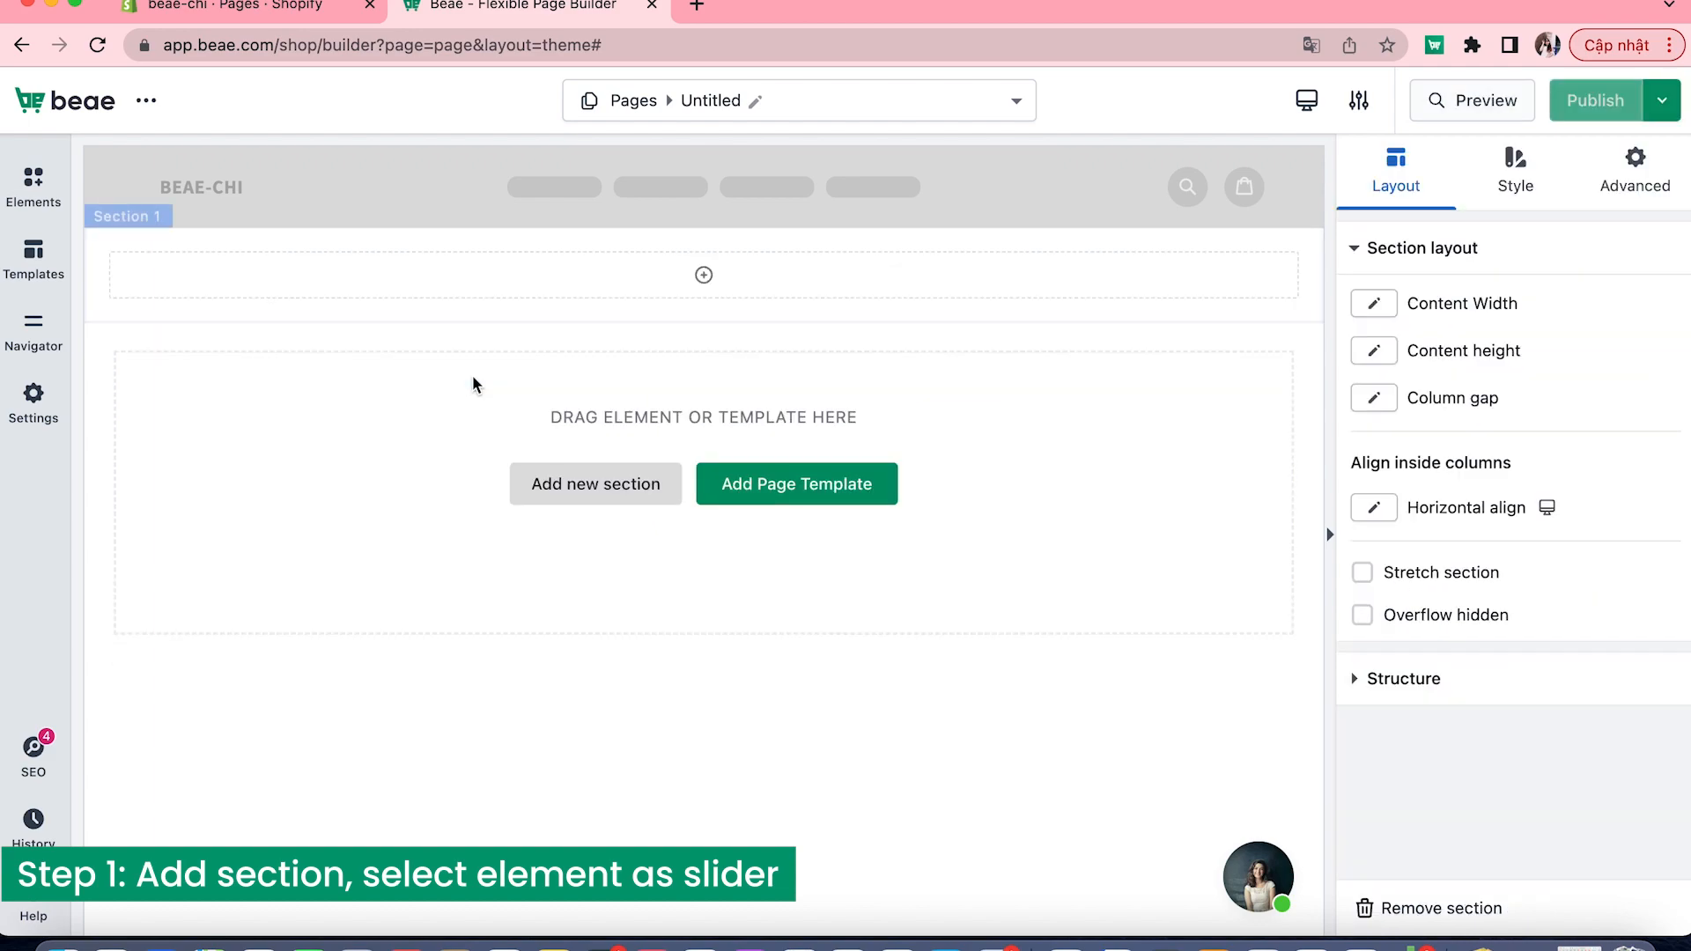
left_click(53, 215)
left_click_drag(148, 647, 620, 273)
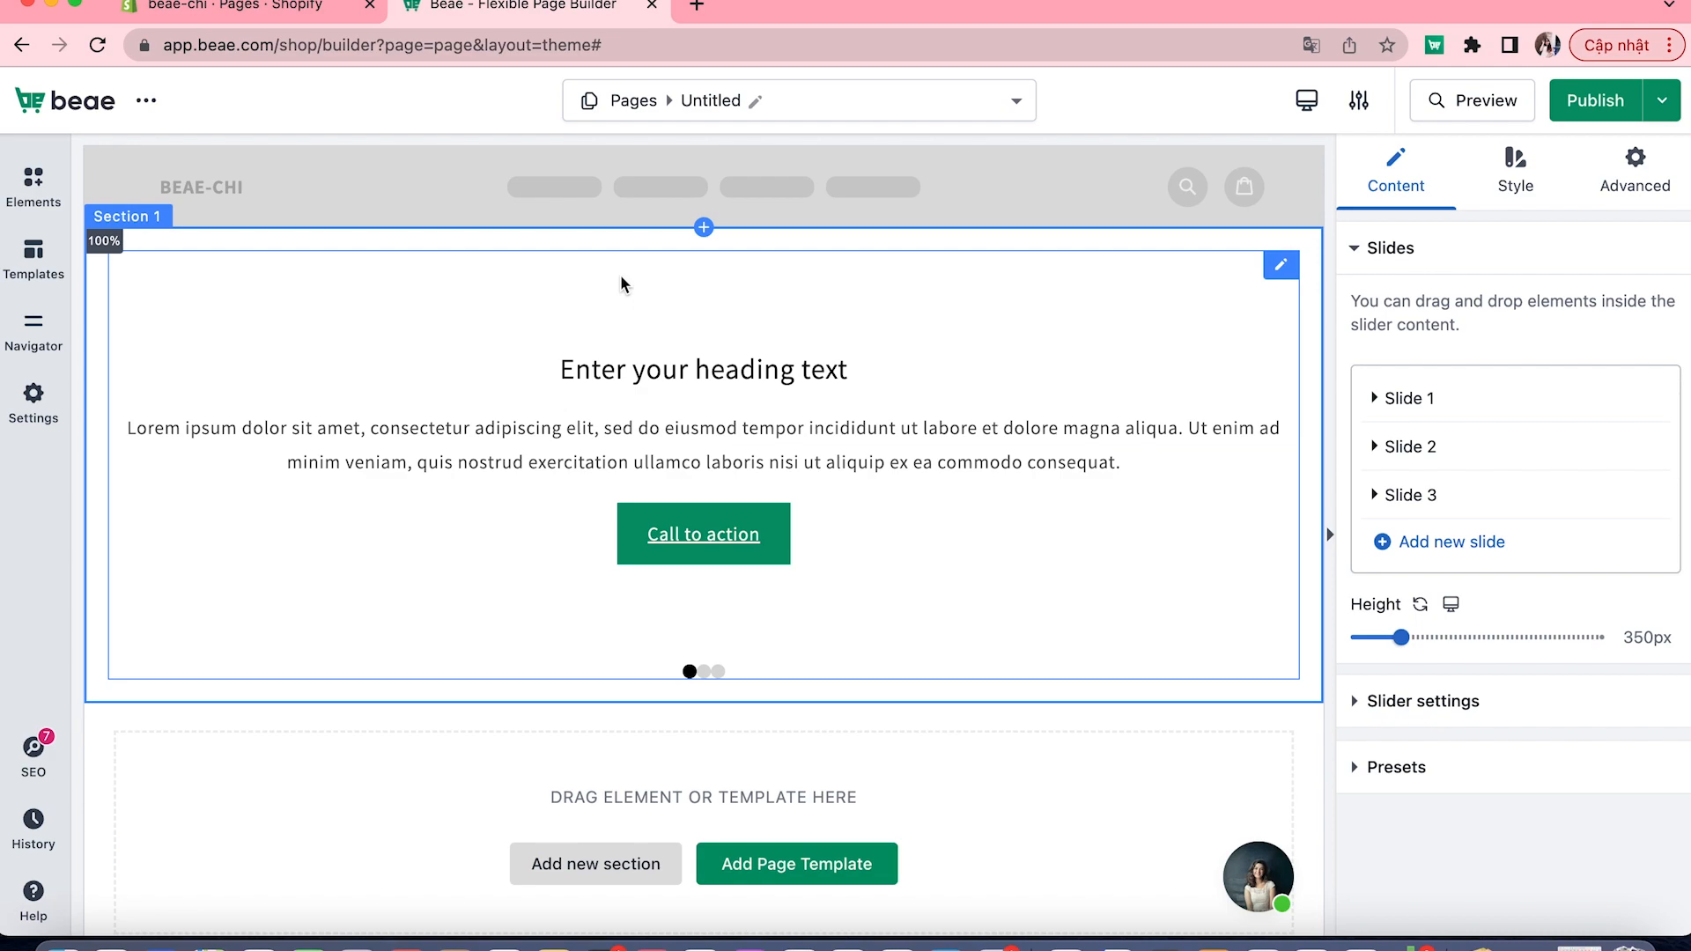
- Remove the default heading, text and call-to-action button from the slider's first slide
right_click(667, 363)
left_click(723, 547)
right_click(705, 410)
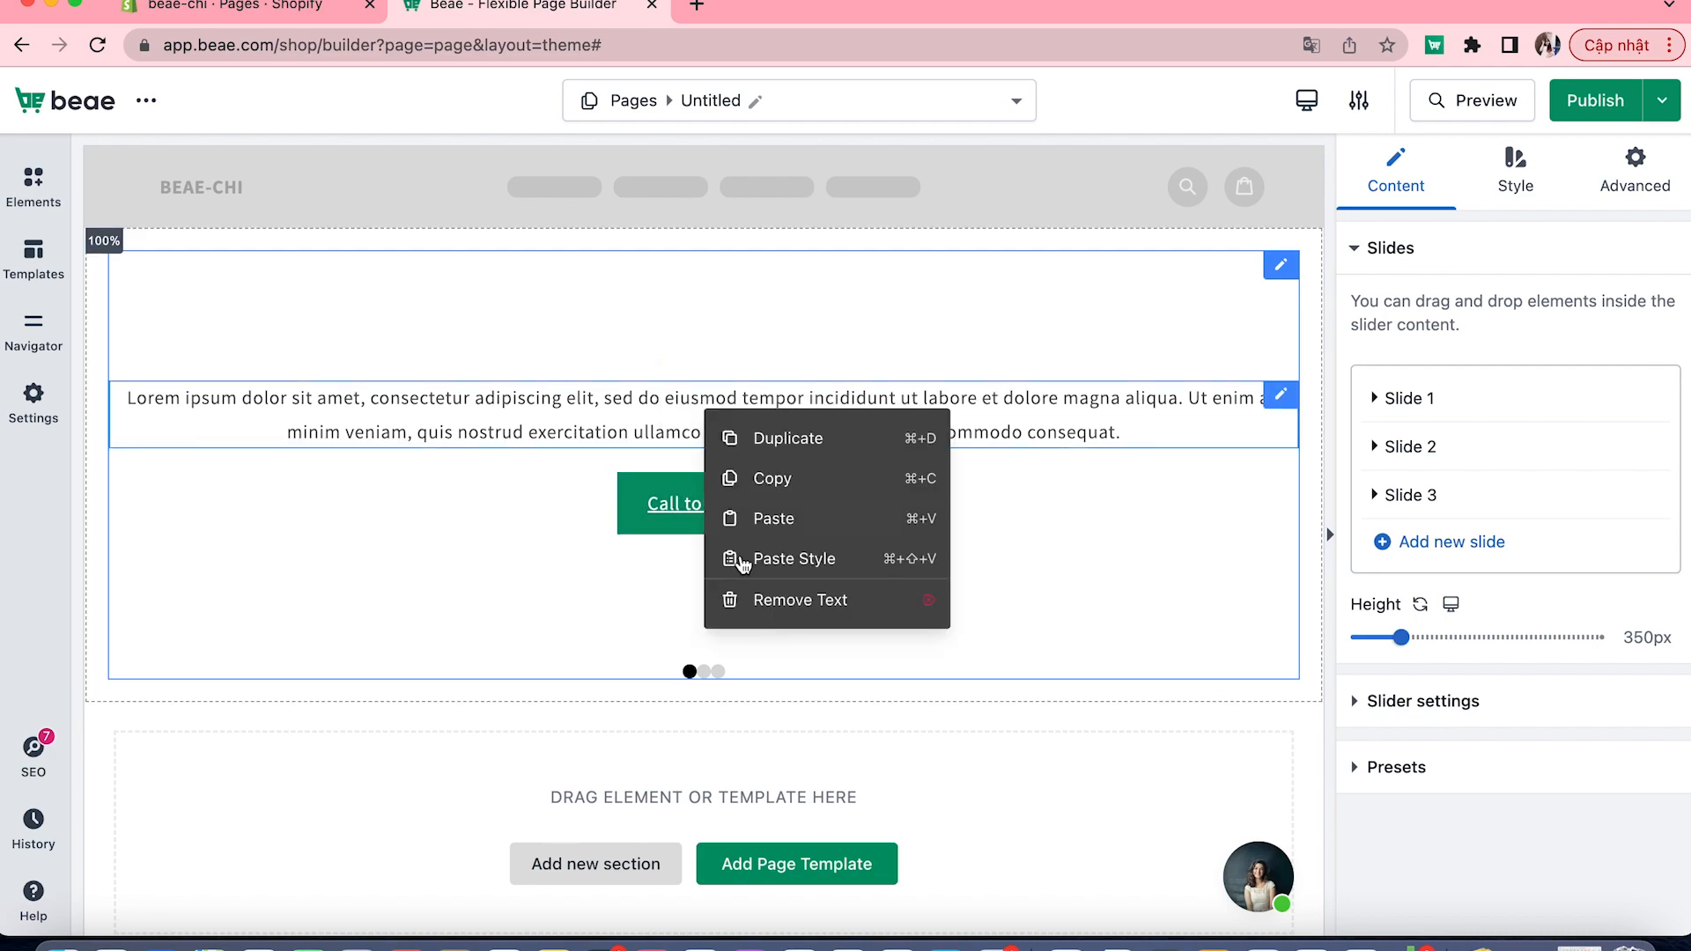
left_click(797, 600)
right_click(727, 475)
left_click(792, 667)
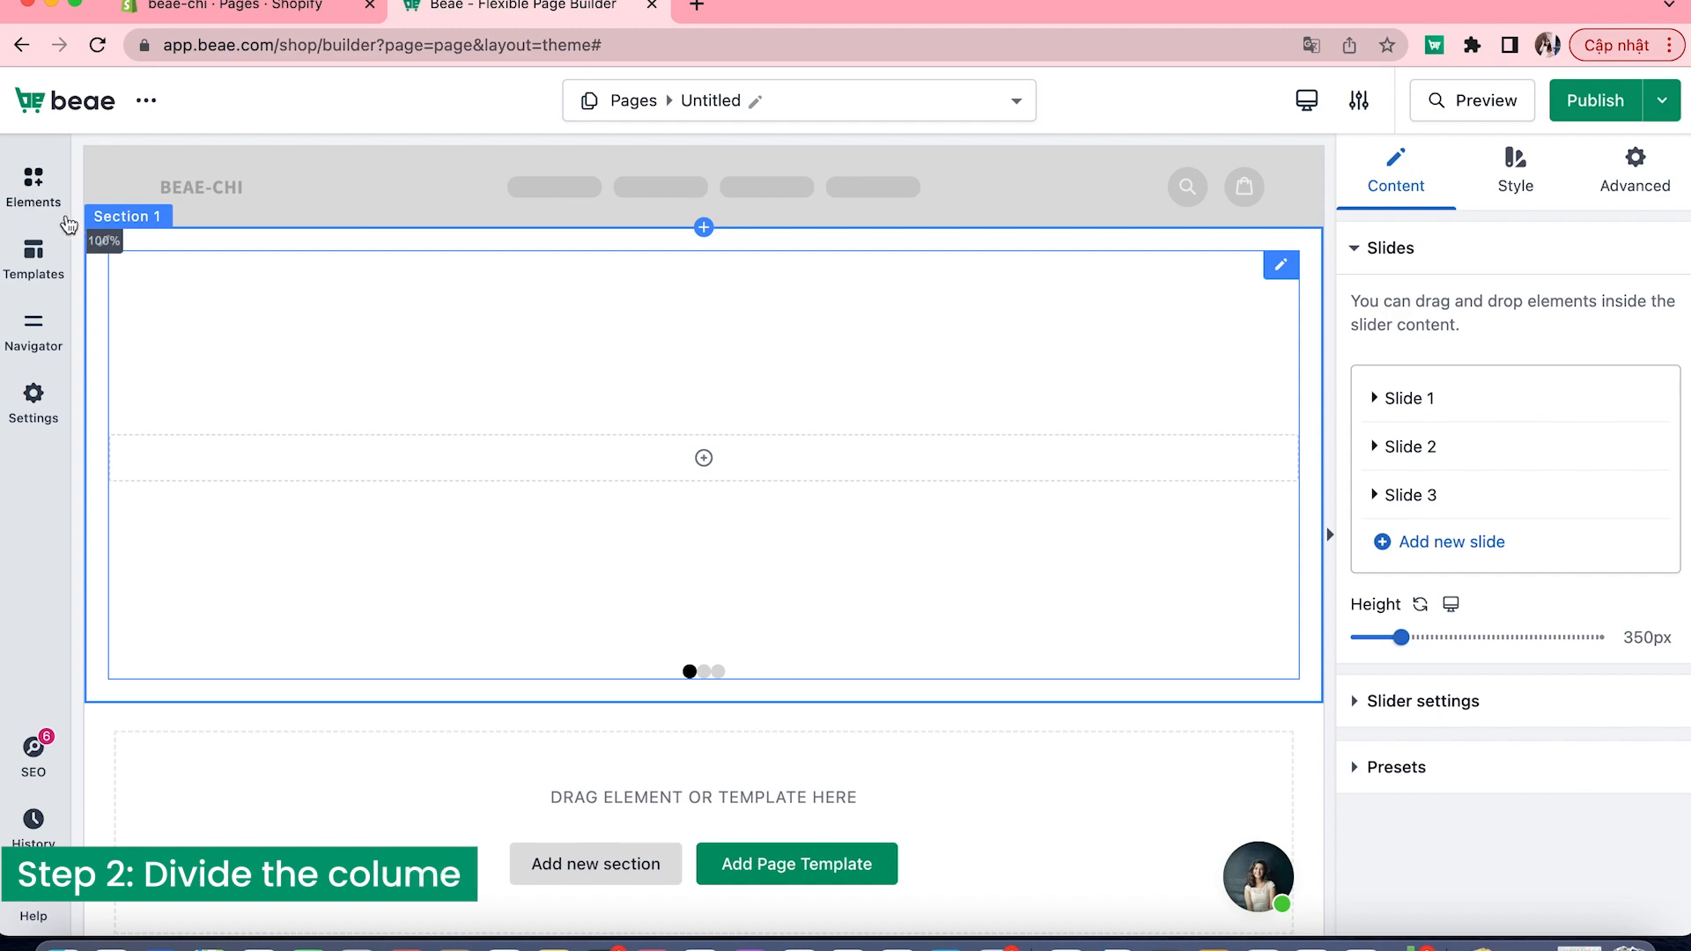
- Insert a two-column Inner row in the first slide and stack Heading, Text and Button elements in its left column
left_click(35, 190)
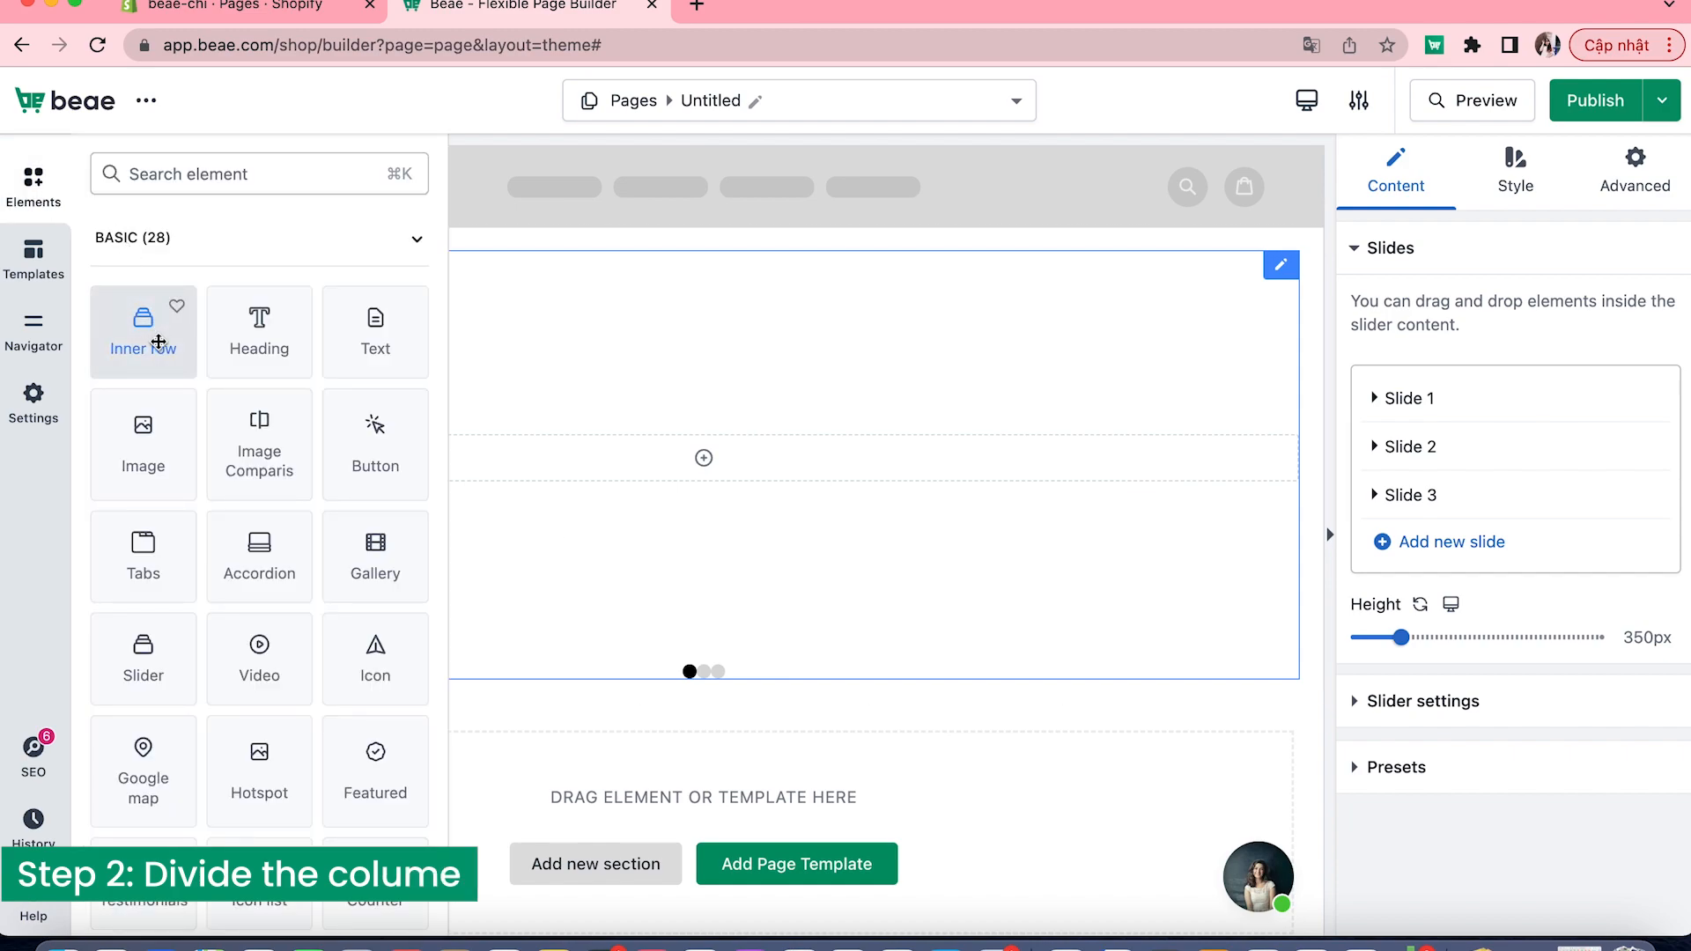
left_click_drag(158, 342, 625, 467)
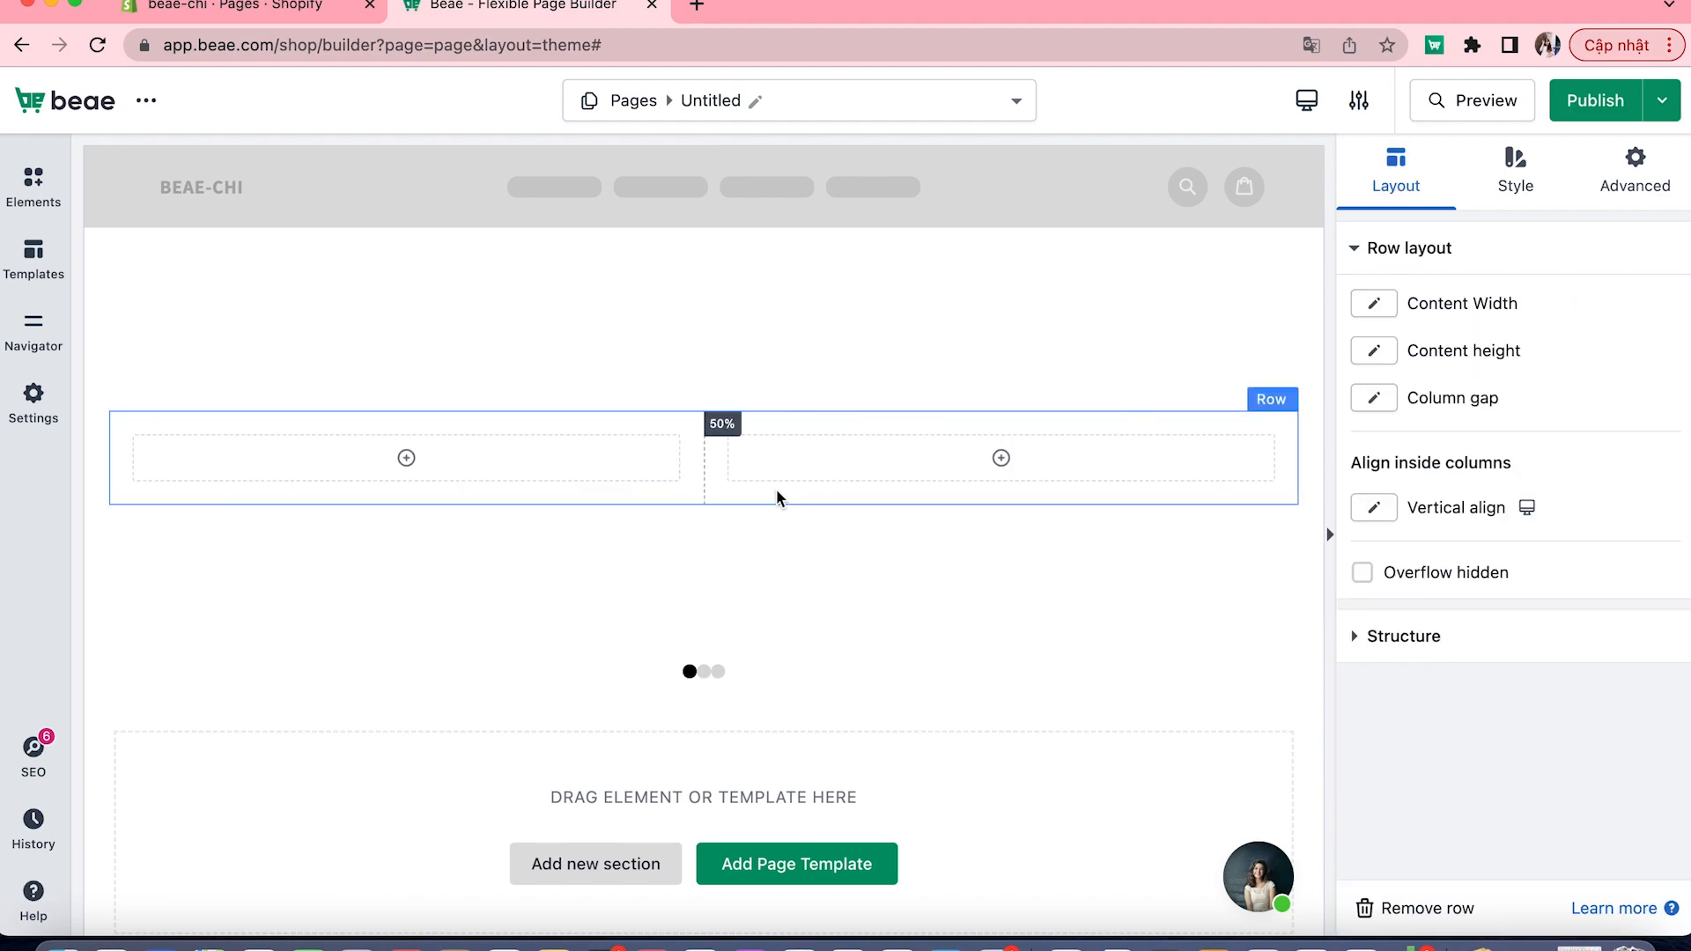
left_click(46, 199)
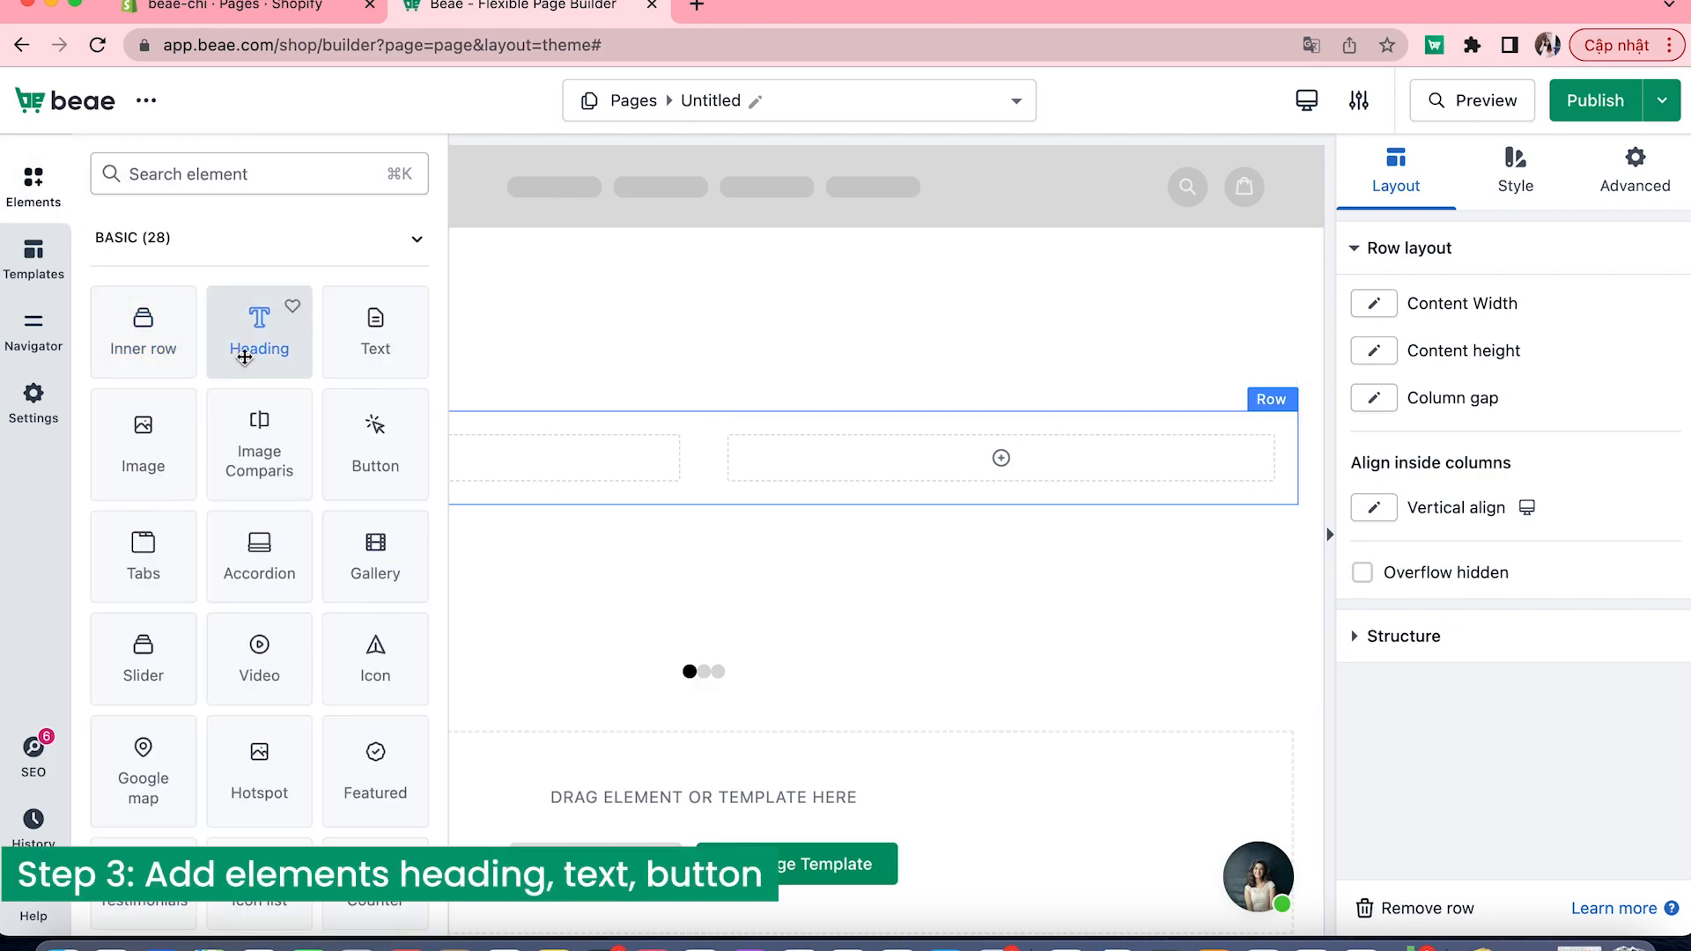
left_click_drag(264, 328, 384, 452)
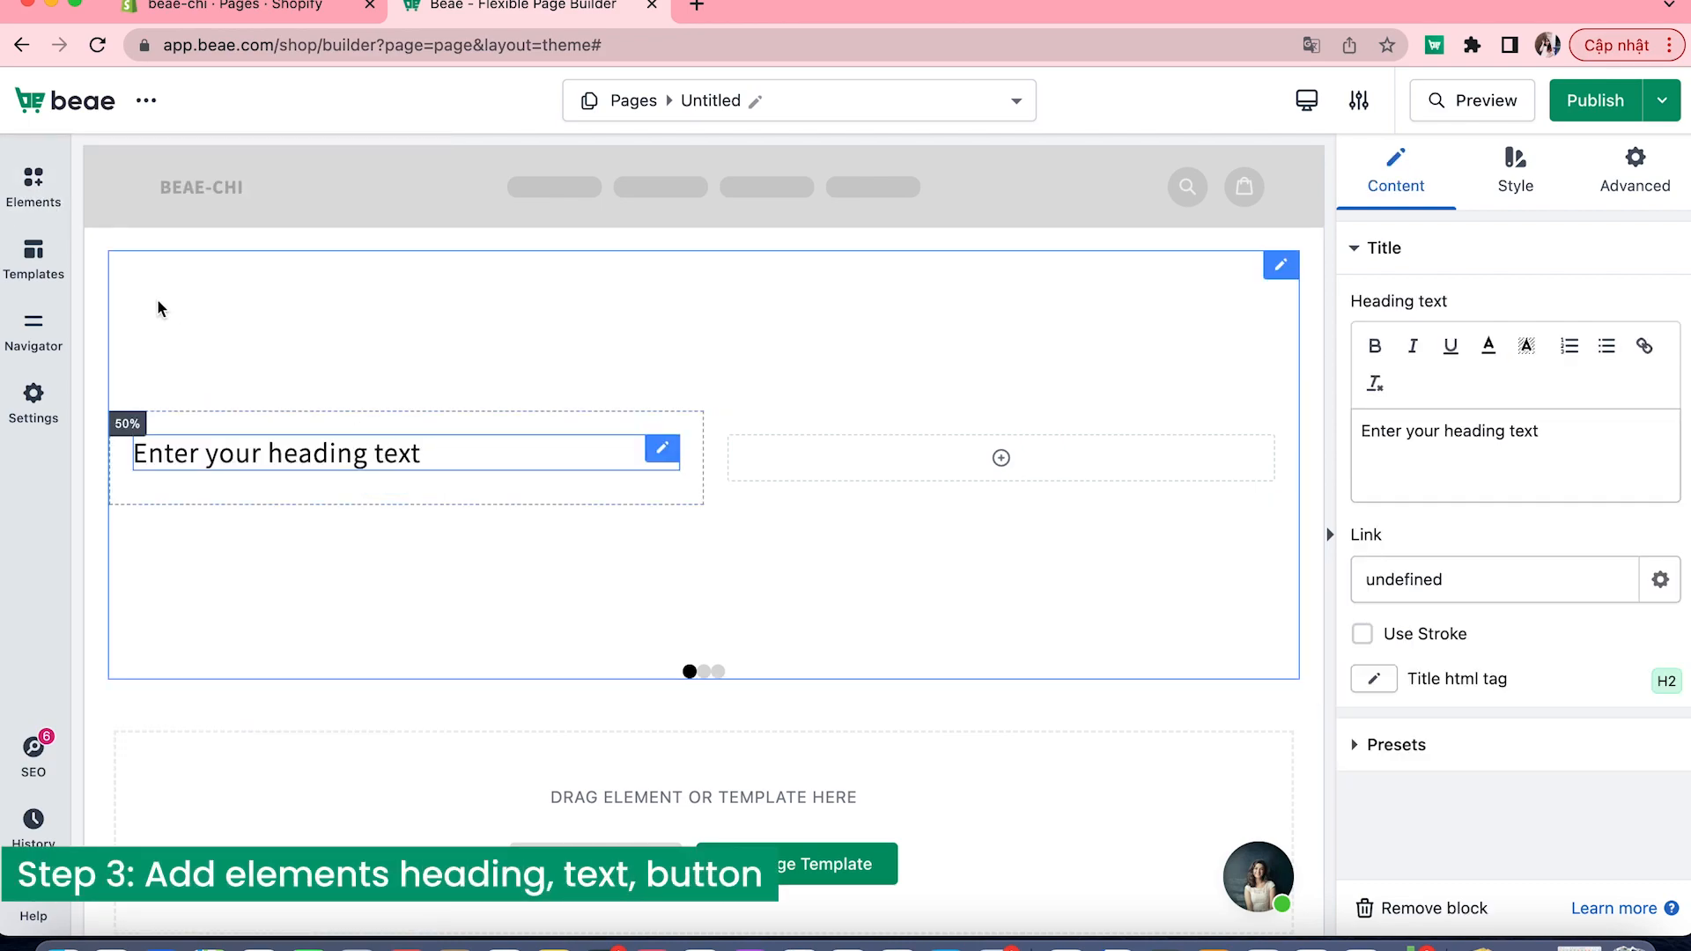
left_click(53, 206)
left_click_drag(317, 355, 441, 545)
left_click(34, 181)
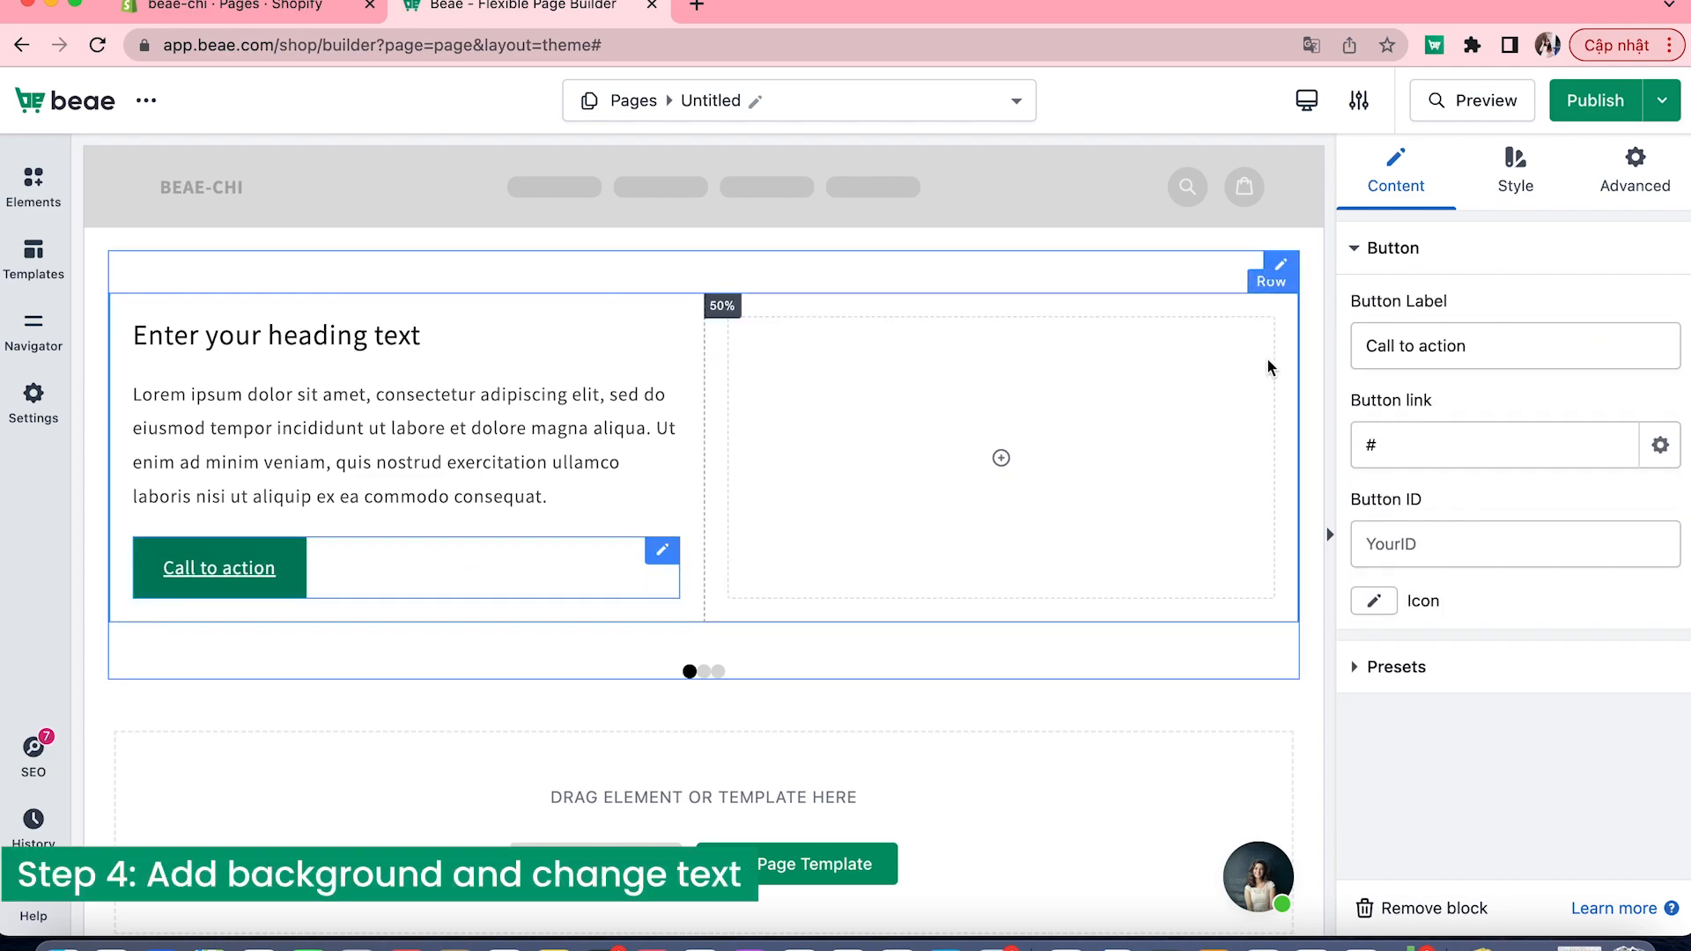
- Give Slide 1 the uploaded photo of the surprised man pointing in a denim jacket as background and set the slider height to 559px
left_click(1281, 264)
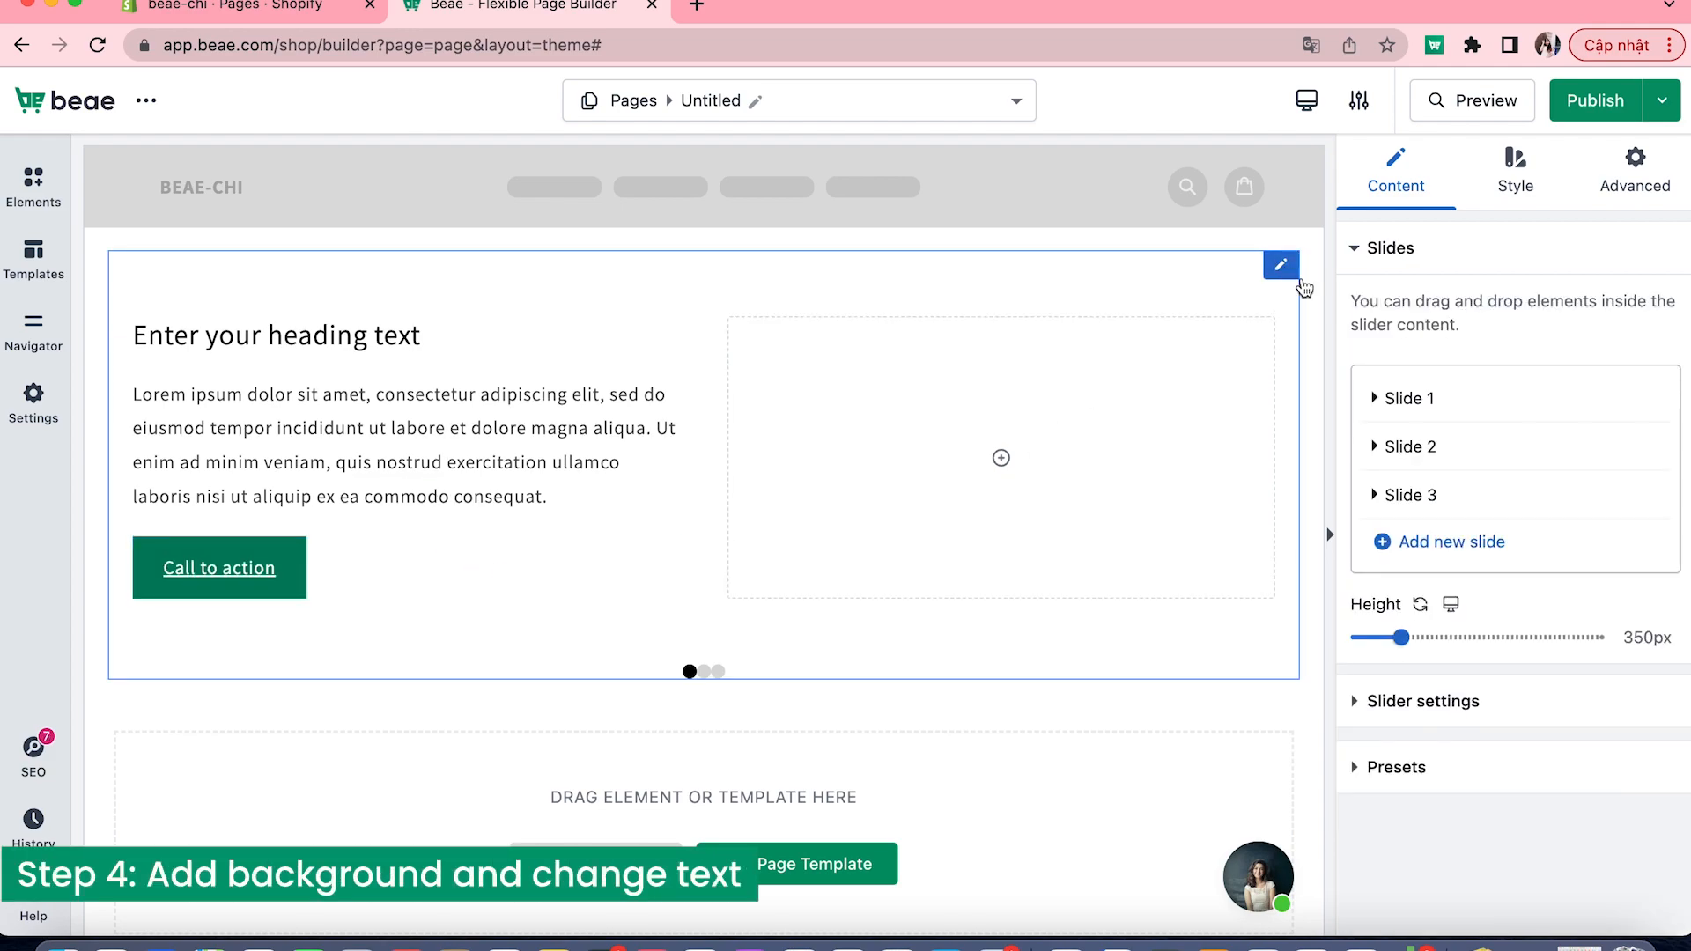
left_click(1393, 398)
left_click(1482, 627)
left_click(1595, 686)
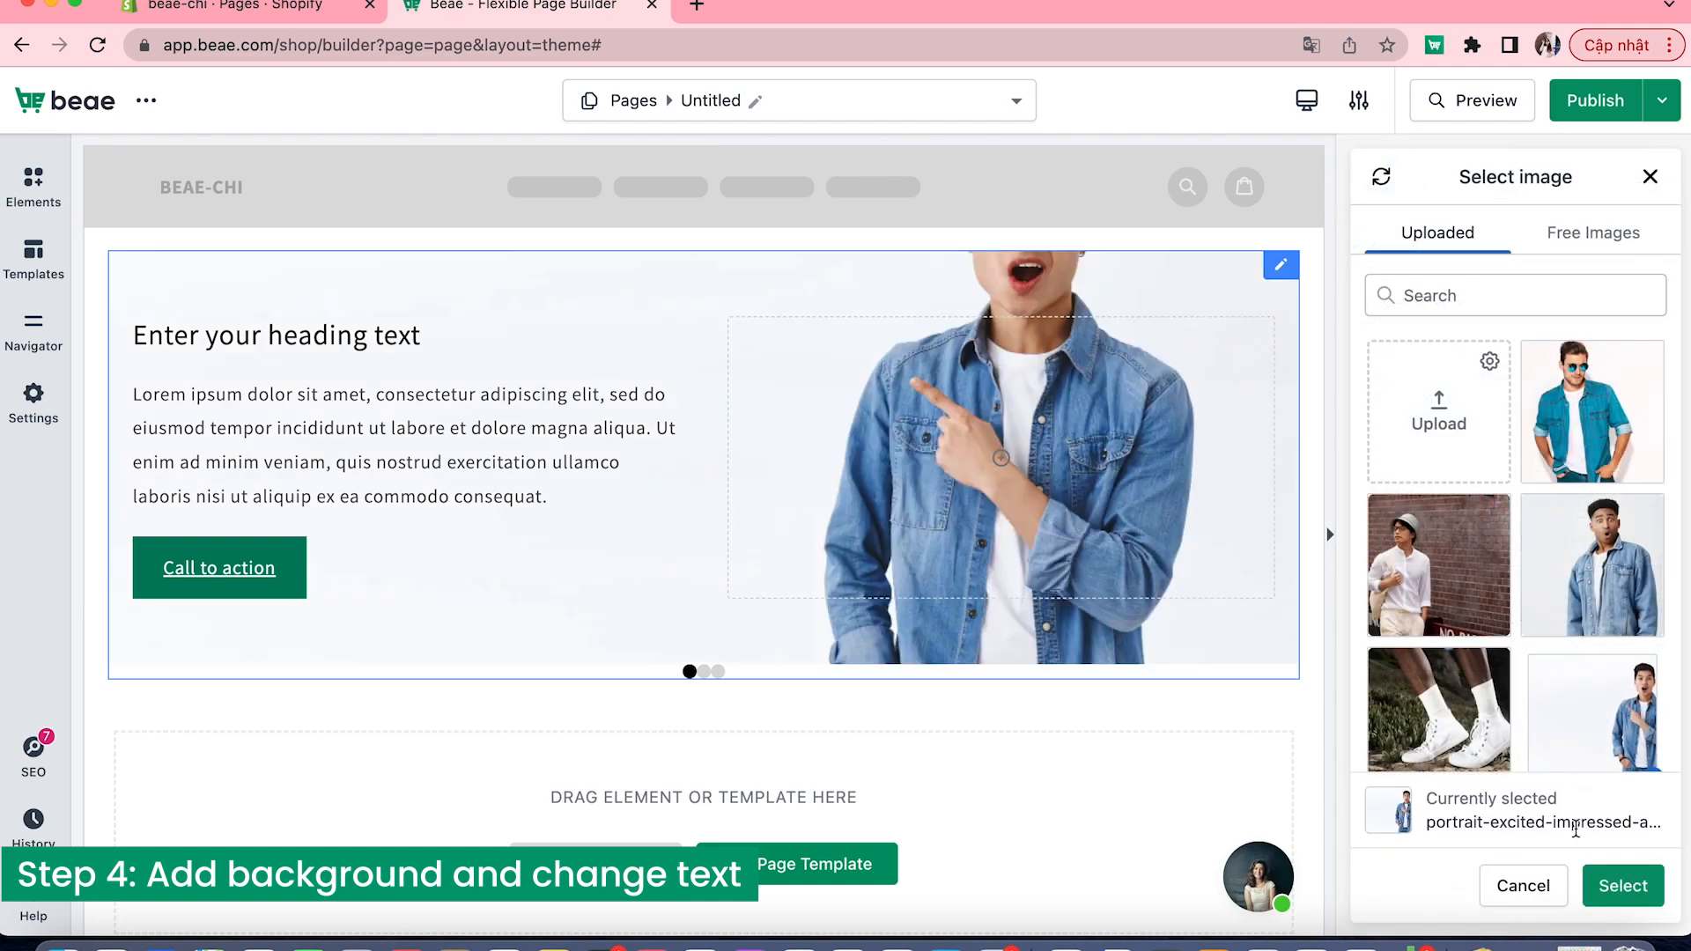
left_click(1621, 885)
scroll(1514, 781, "down", 5)
left_click_drag(1401, 822, 1436, 820)
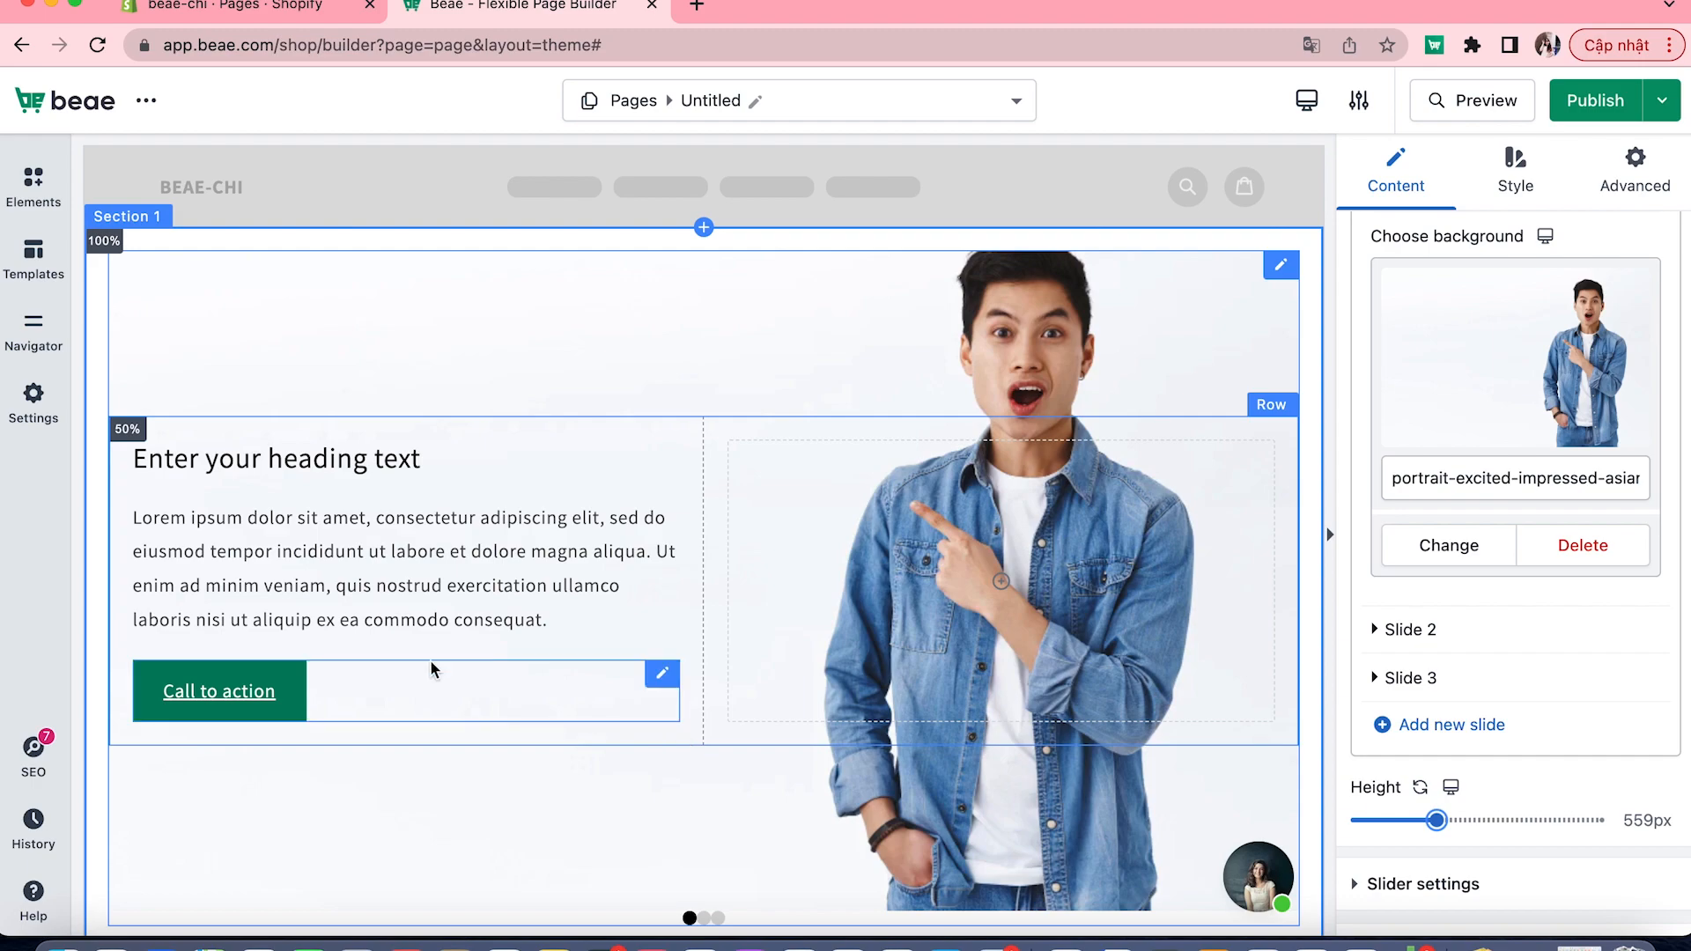
- Replace the first slide's heading text with "SEASONAL STYLES"
left_click(439, 457)
key("BackSpace")
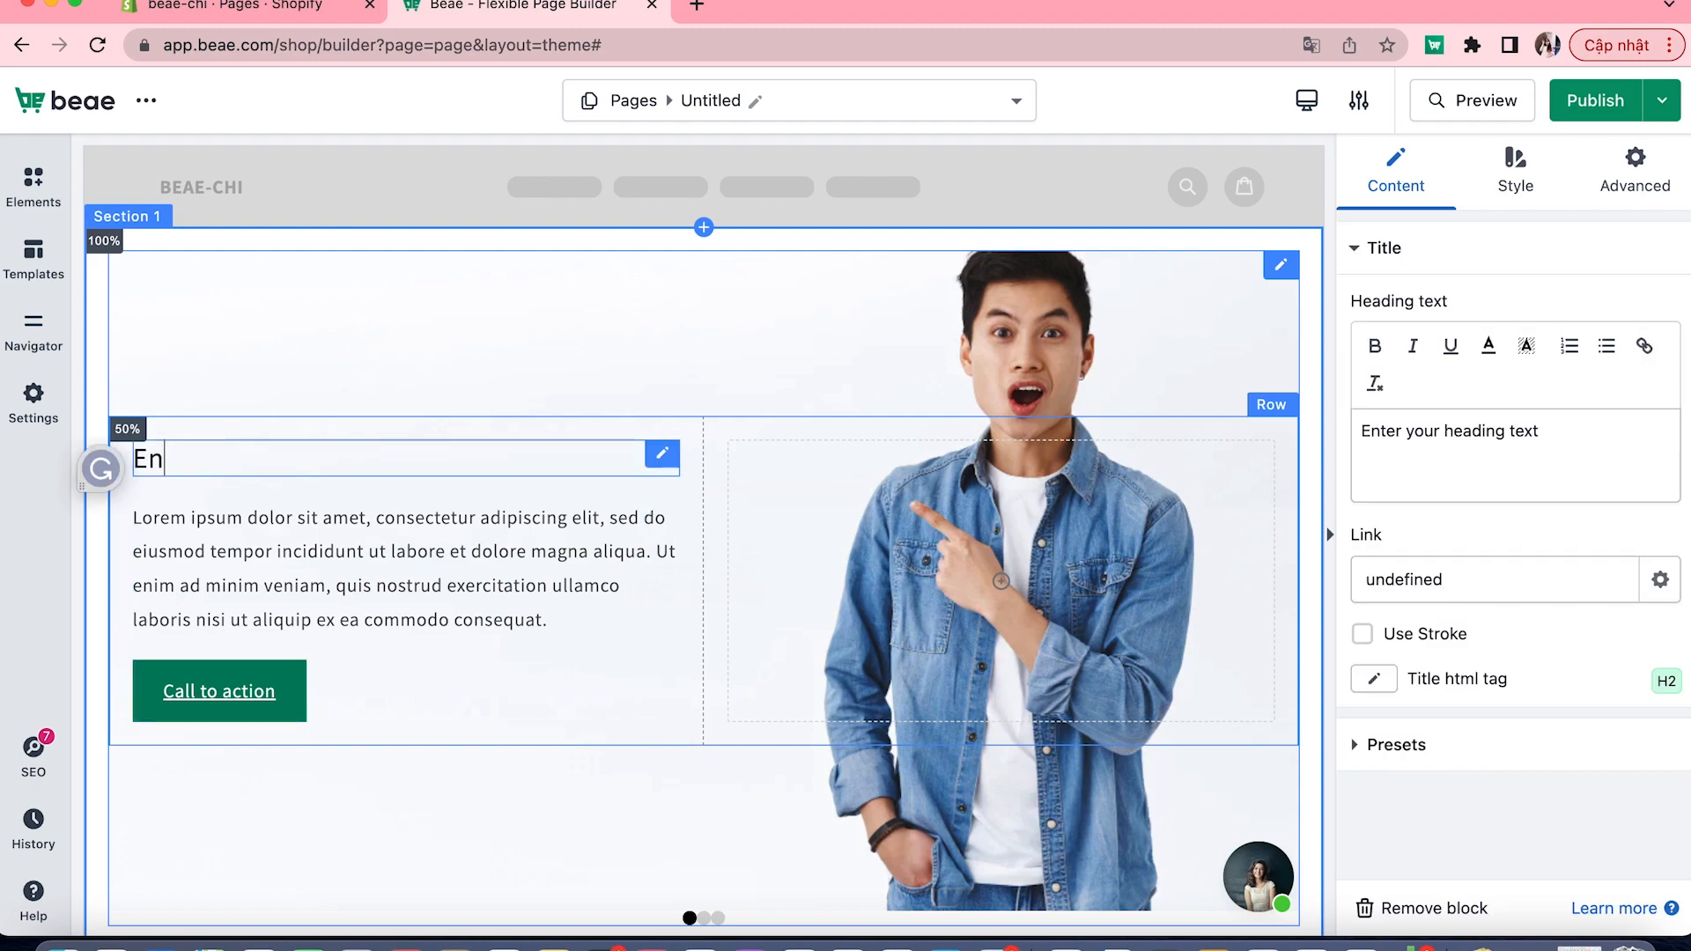
key("BackSpace")
key("BackSpace")
left_click(1547, 445)
type("s")
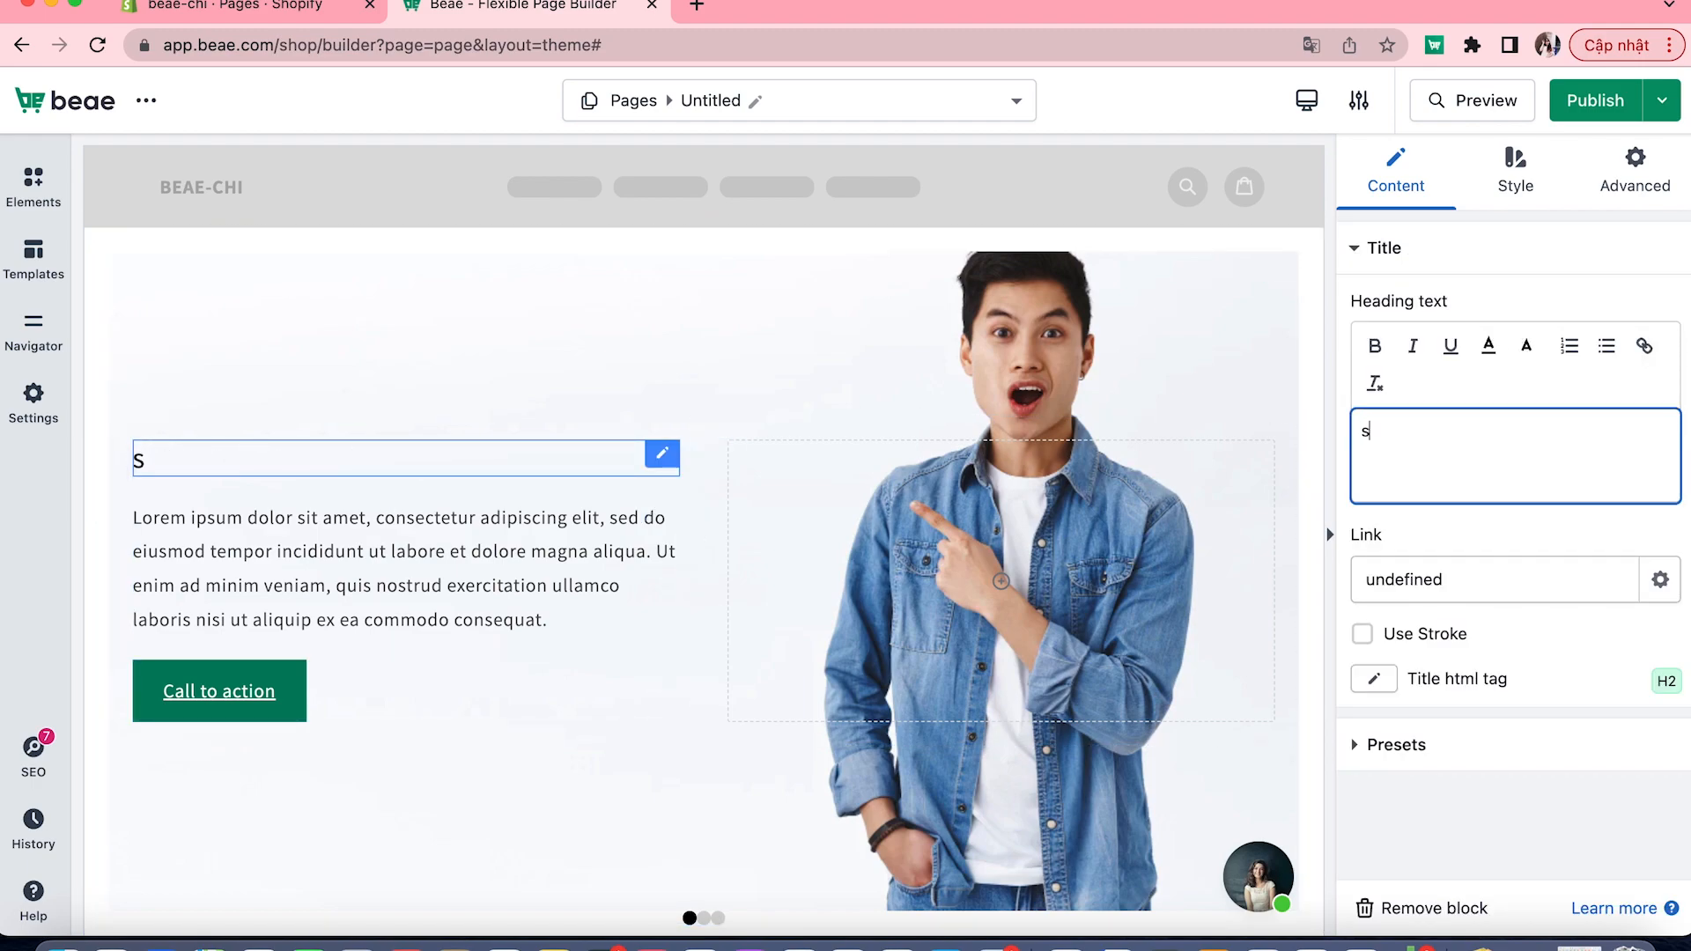
type("EASONAL STYLES")
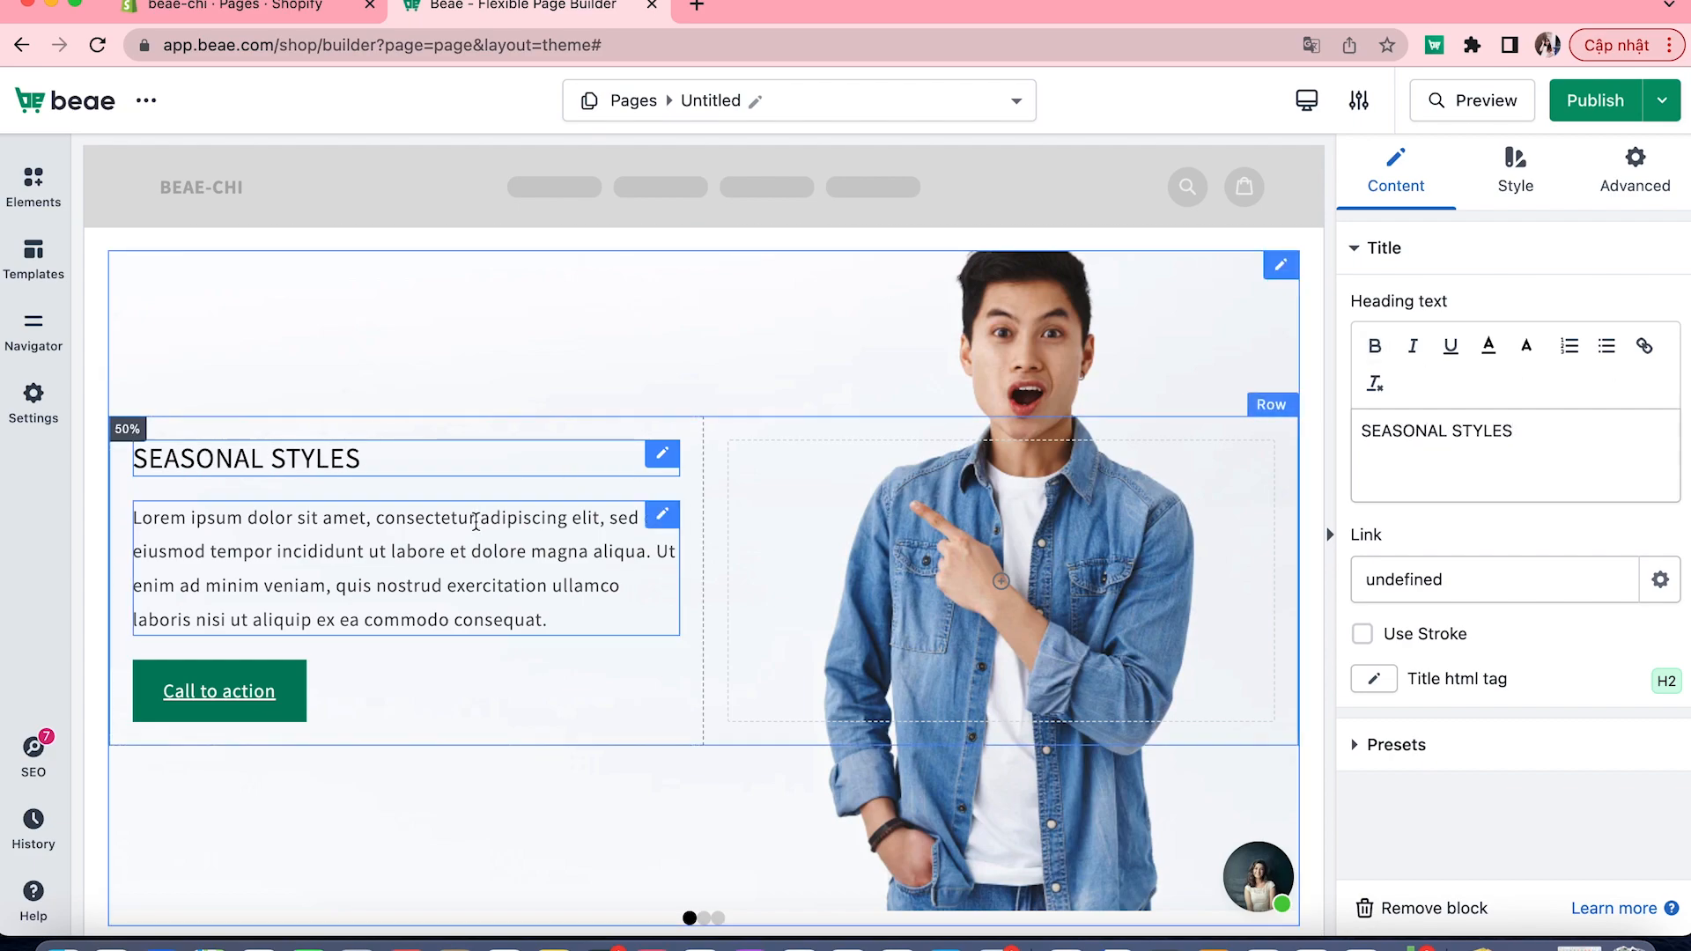
- Replace the paragraph below the slide's heading with "20% OFF"
left_click(405, 555)
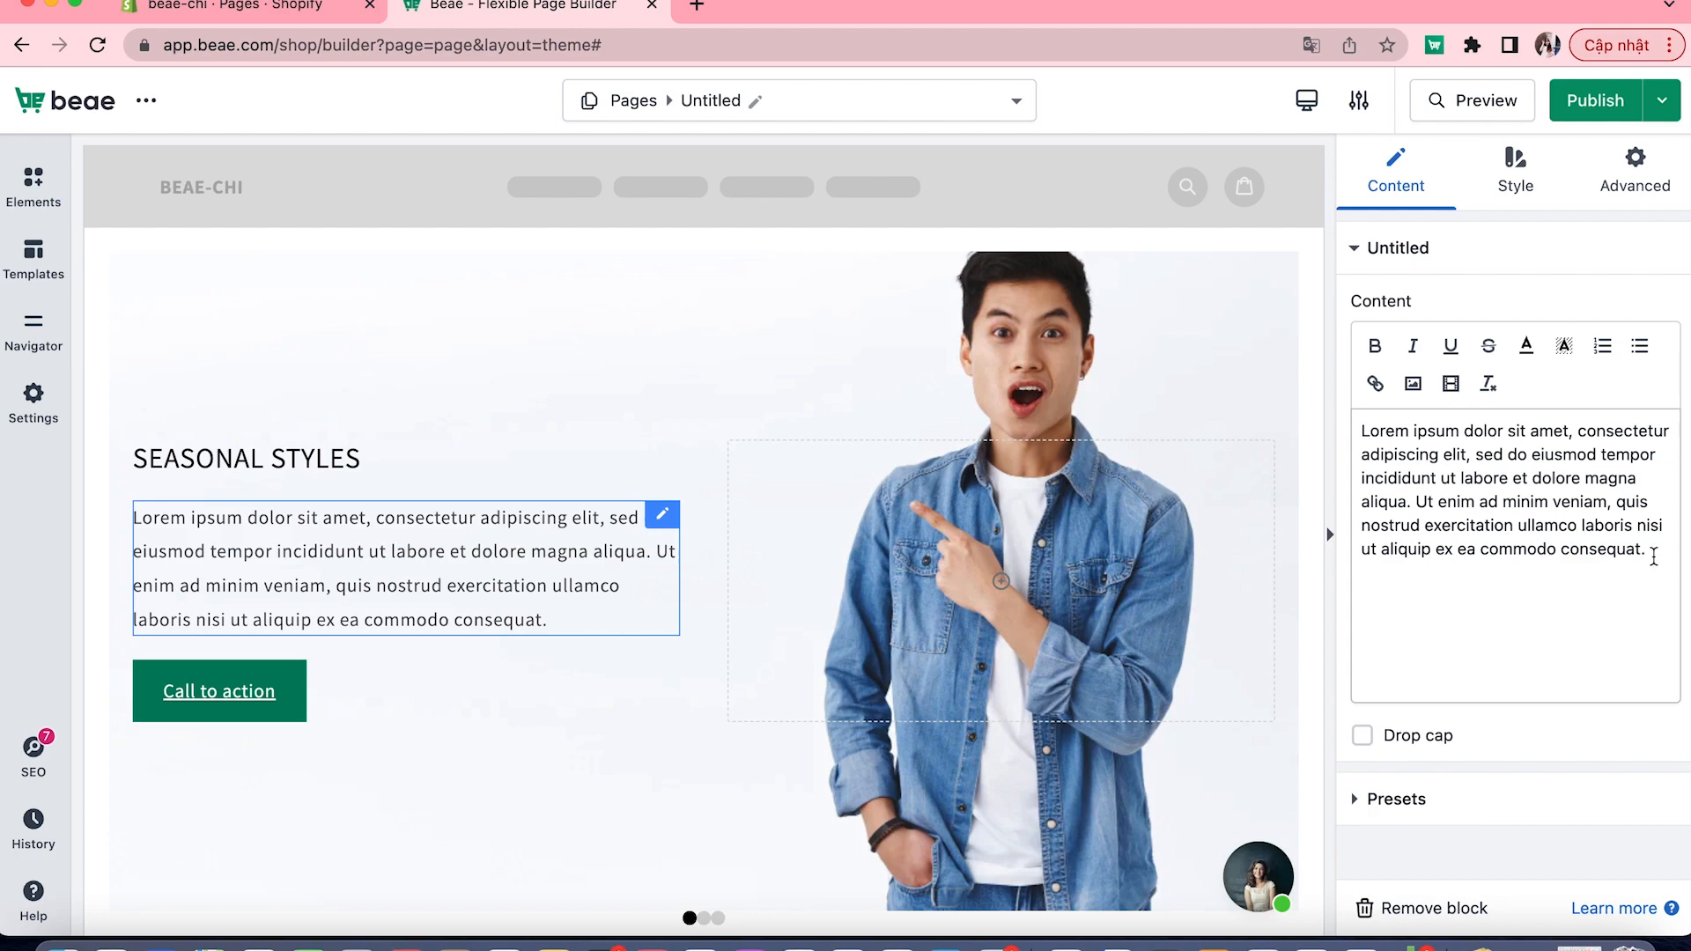
left_click_drag(1648, 552, 1338, 420)
type("20%")
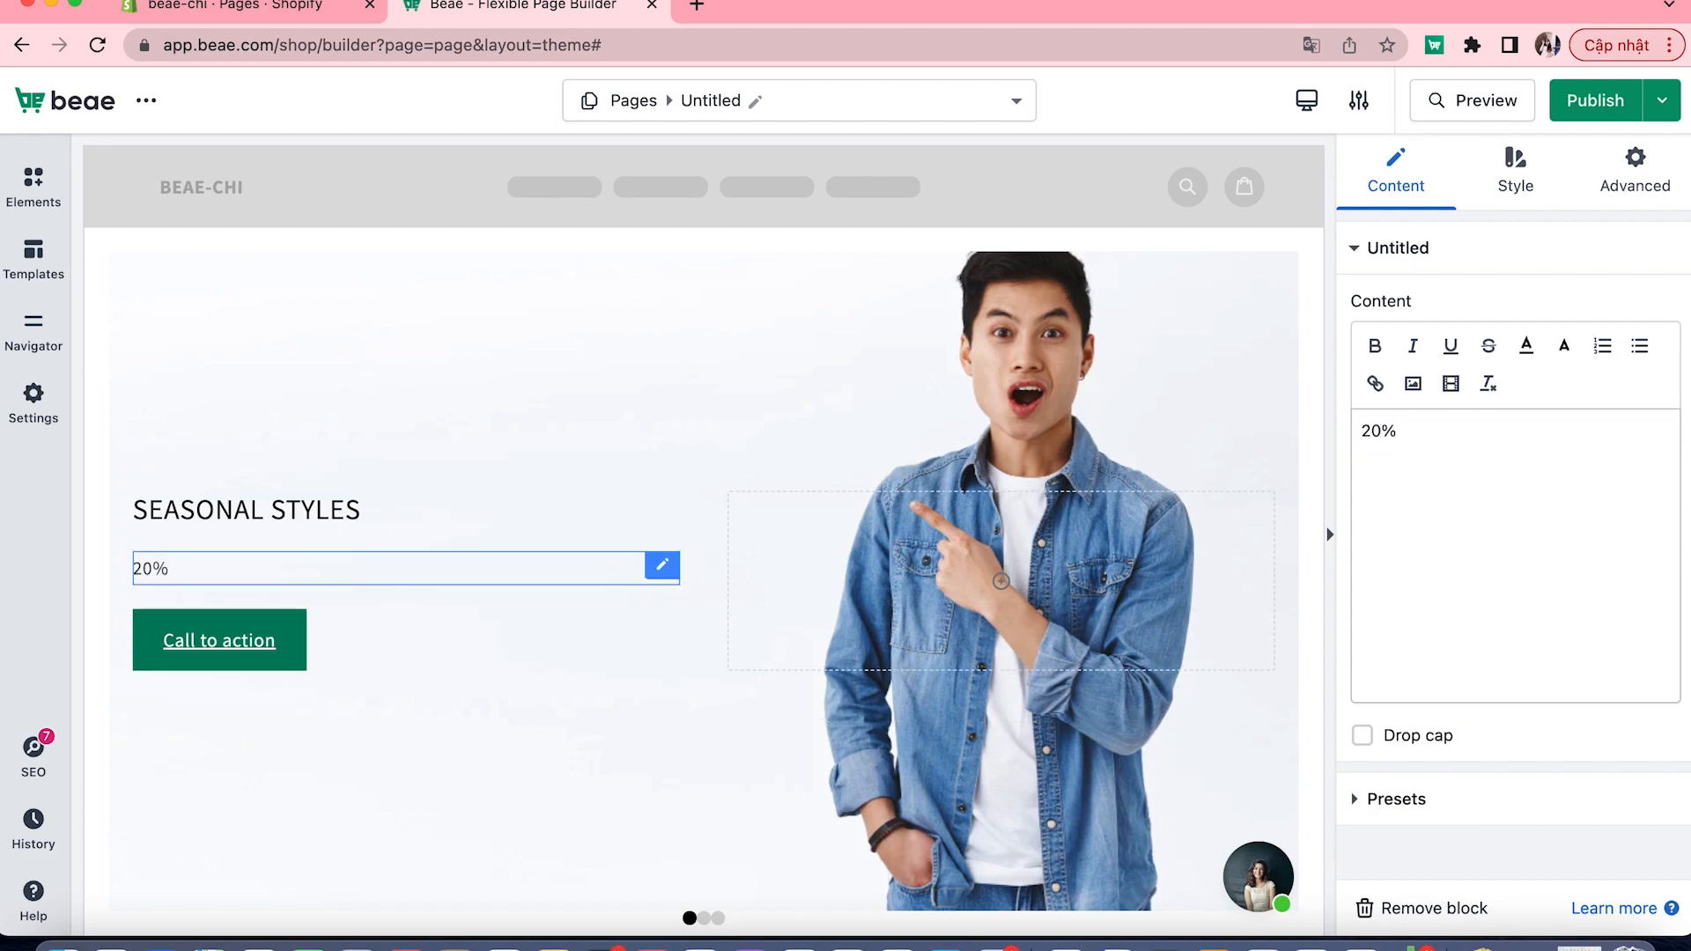
type(" OFF")
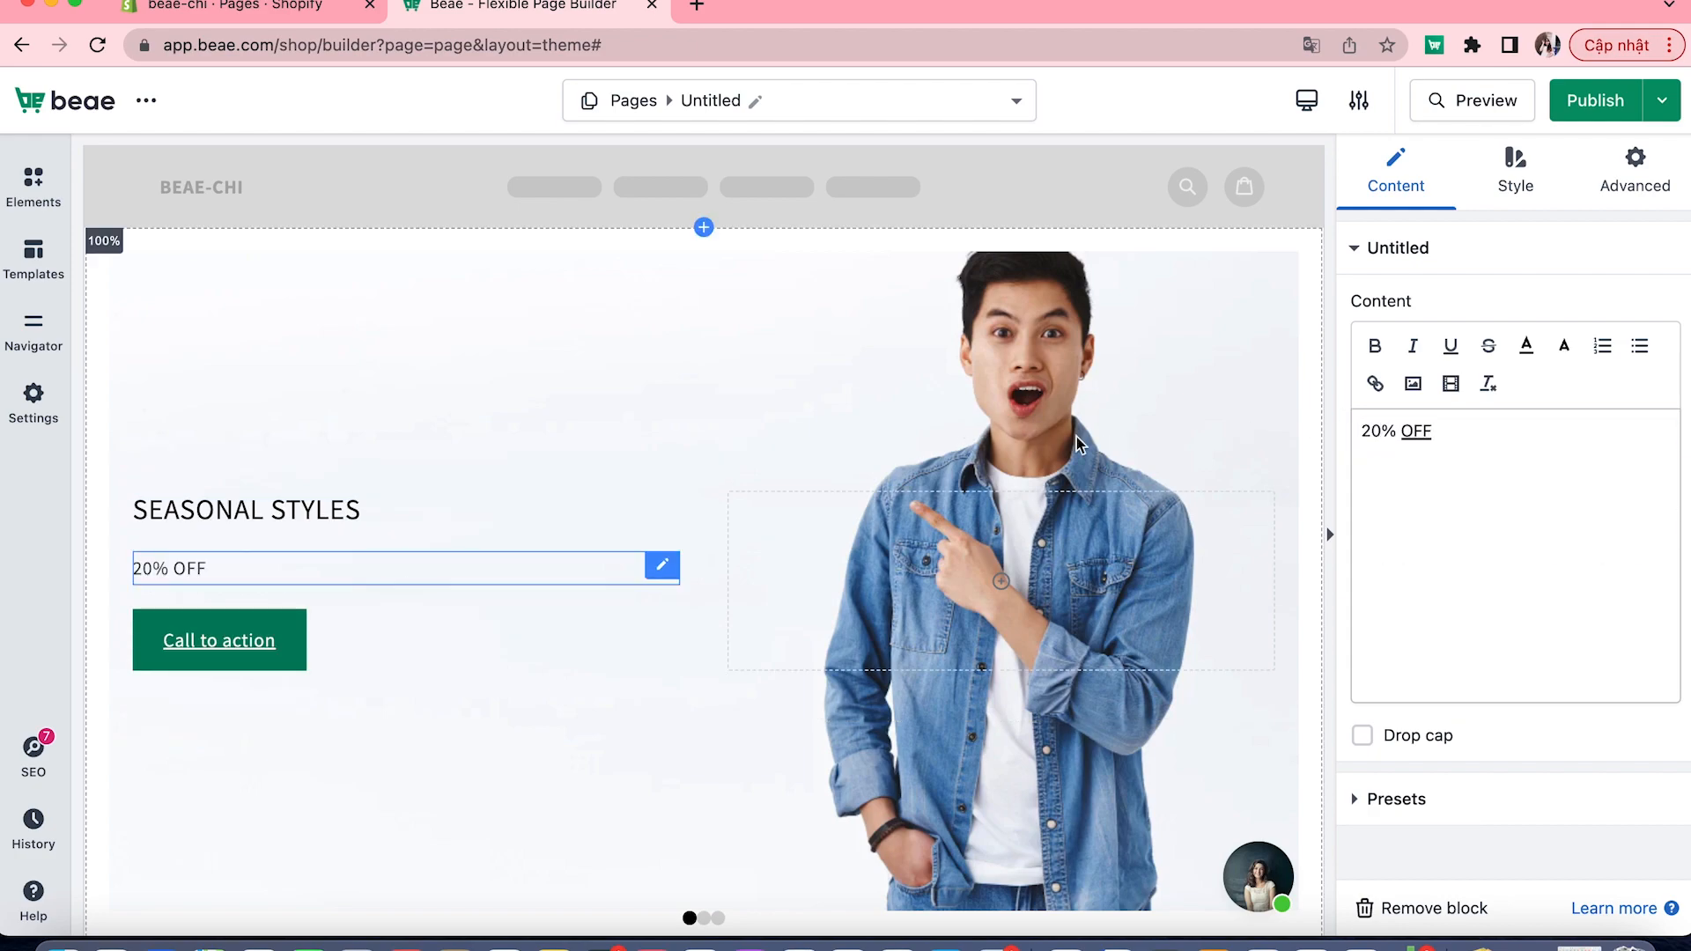
- Change the slide button's label to "SHOP THE SALE"
left_click(269, 662)
left_click(1510, 356)
key("BackSpace")
key("BackSpace")
key("BackSpace")
key("BackSpace")
key("BackSpace")
key("BackSpace")
key("BackSpace")
key("BackSpace")
key("BackSpace")
key("BackSpace")
key("BackSpace")
key("BackSpace")
key("BackSpace")
key("BackSpace")
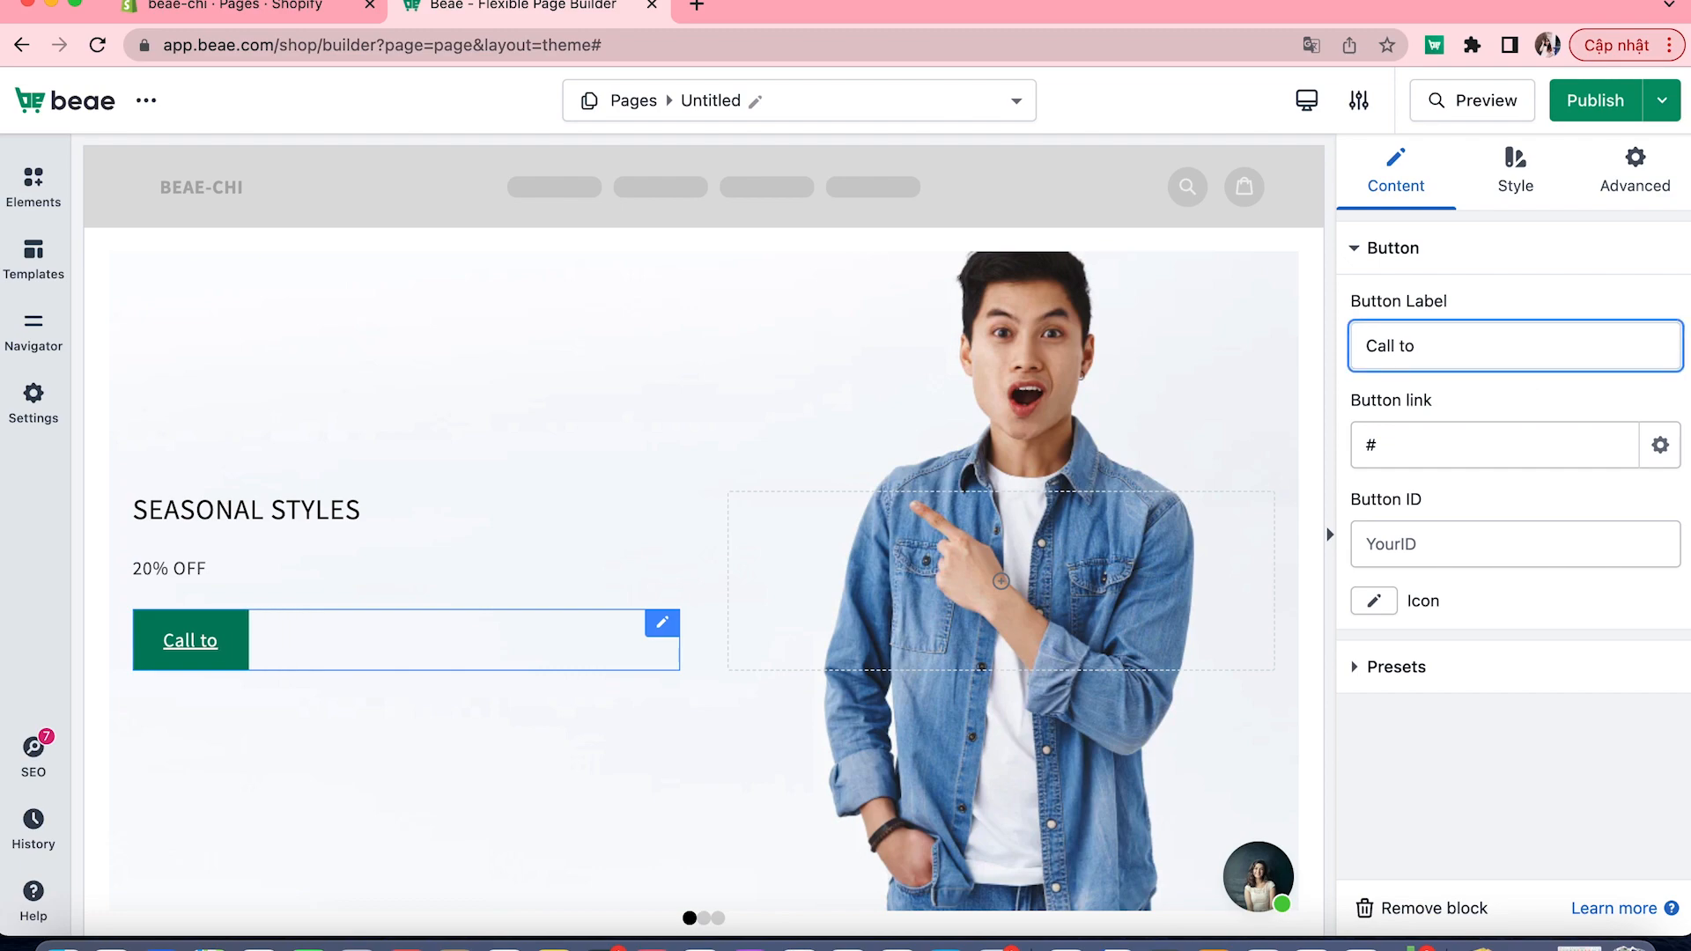
type("SHOP THE")
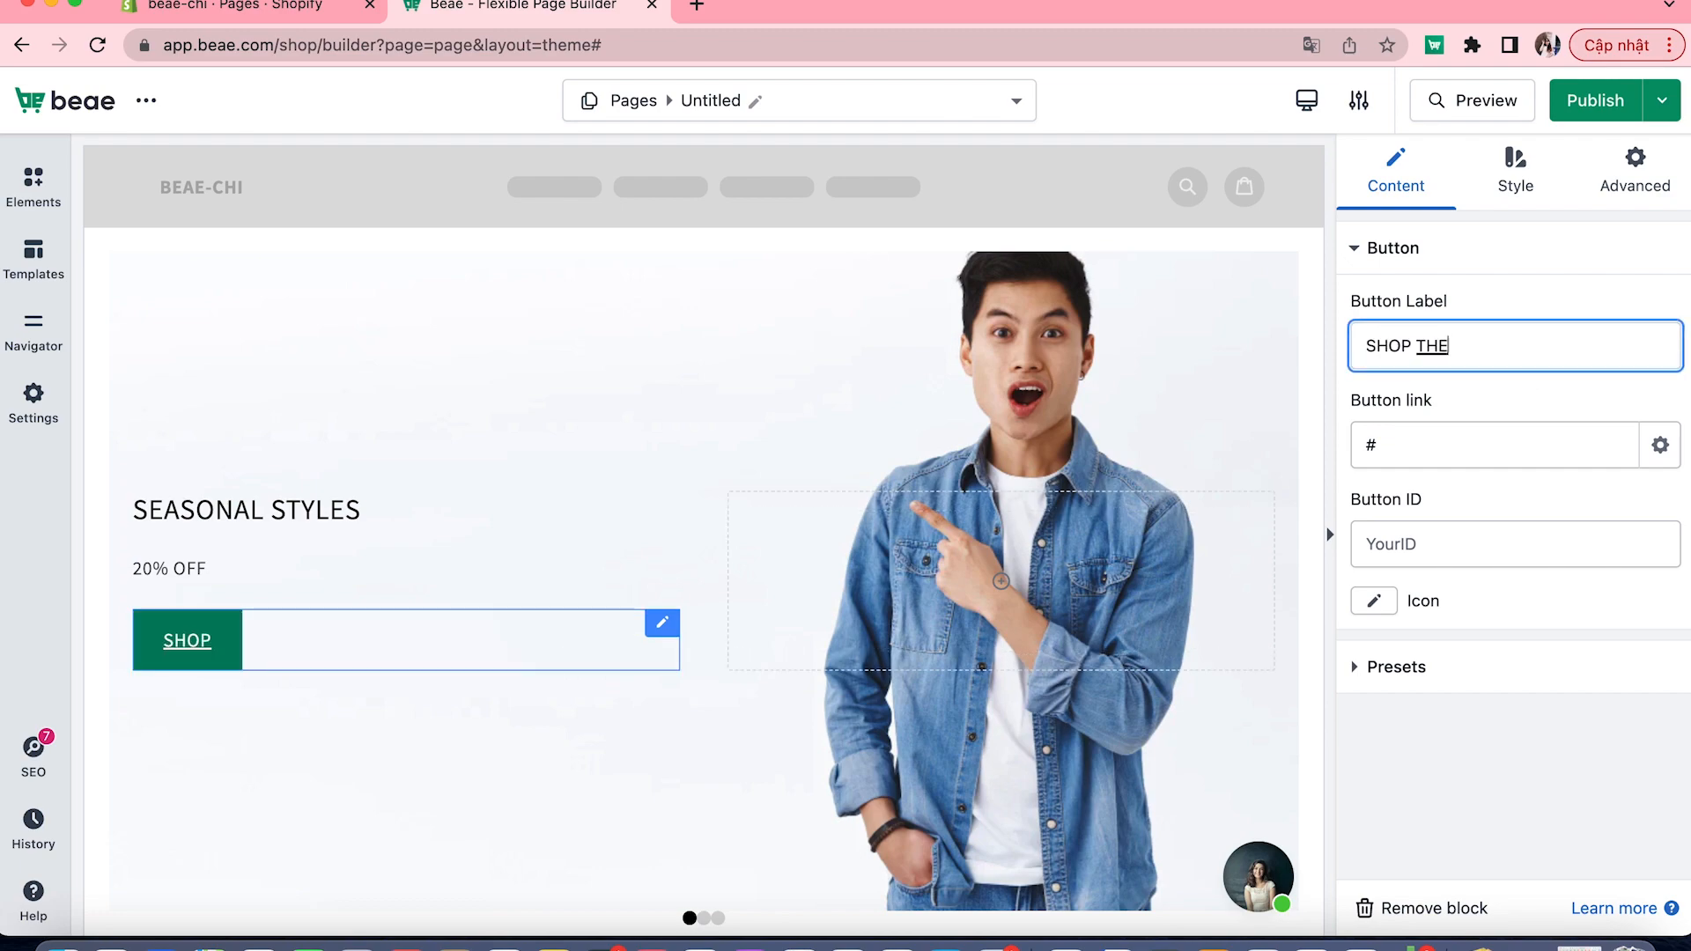
type(" SALE")
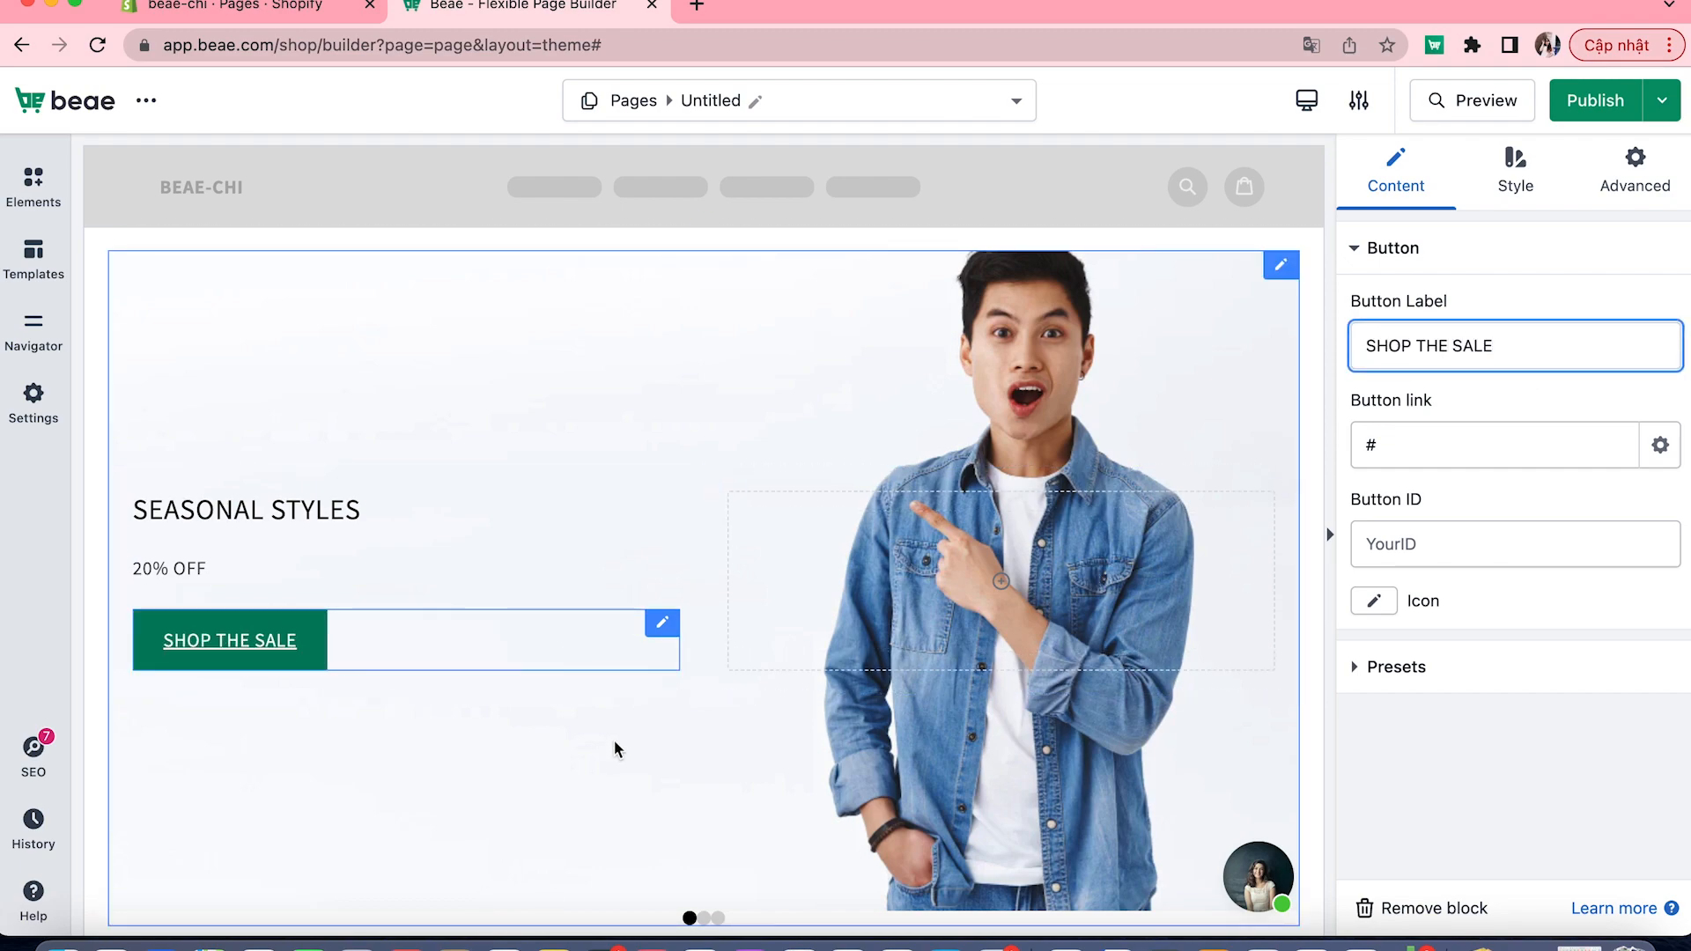
scroll(615, 739, "down", 1)
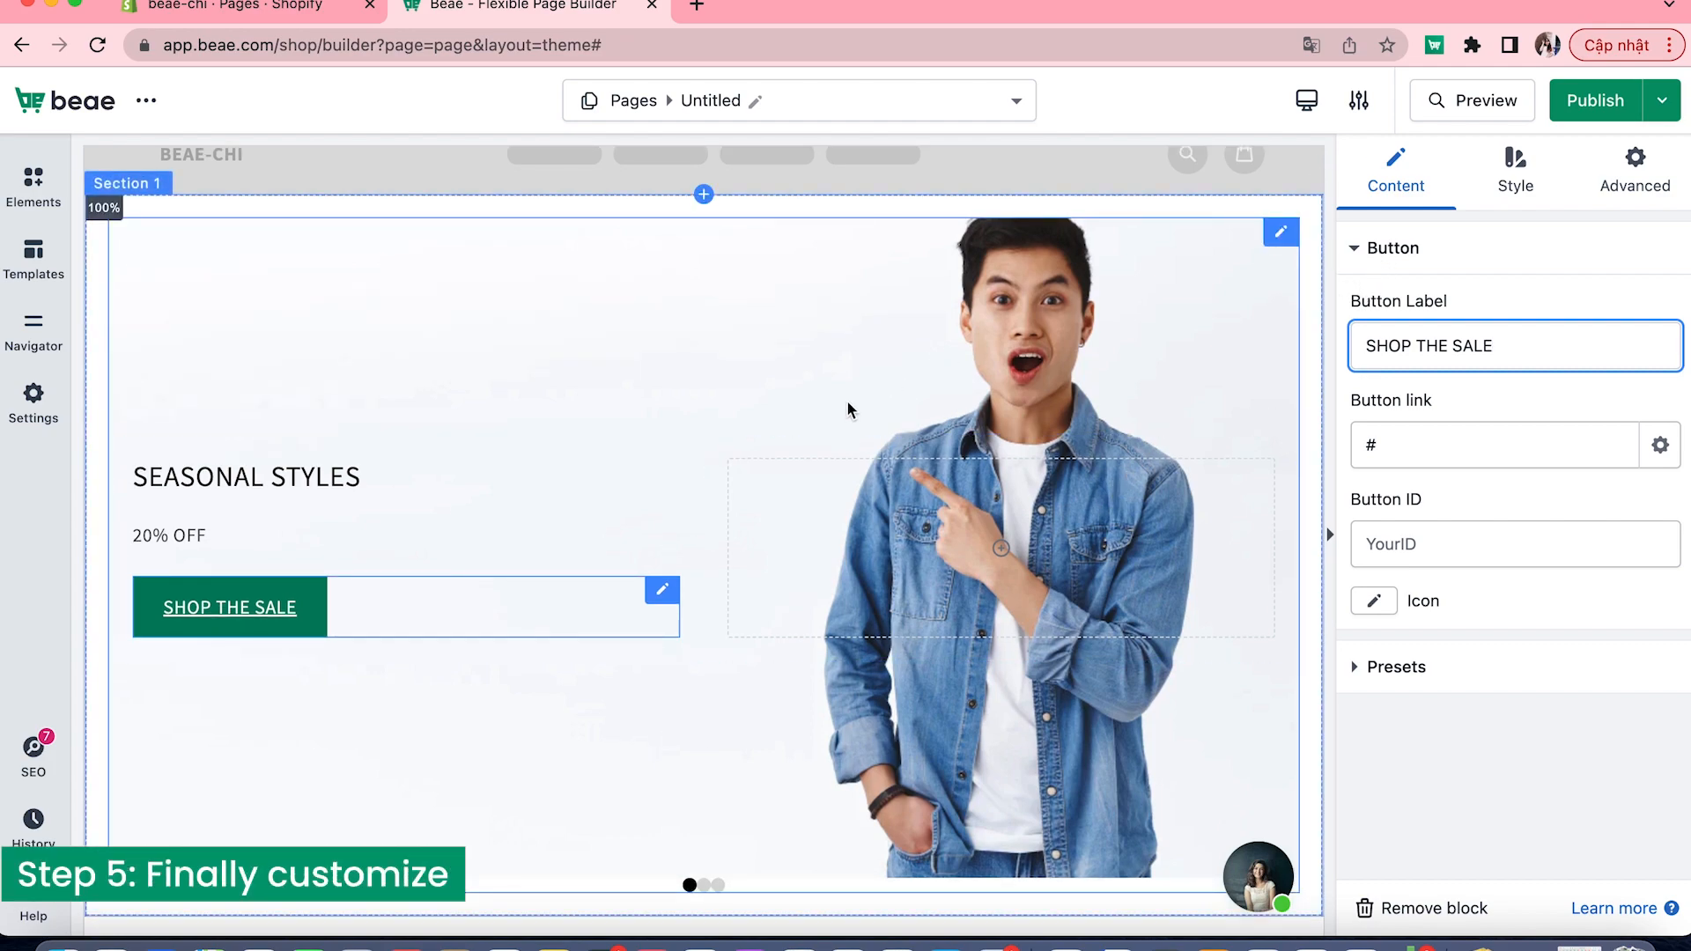
- Center the "SEASONAL STYLES" heading and set its font size to 27px
left_click(507, 493)
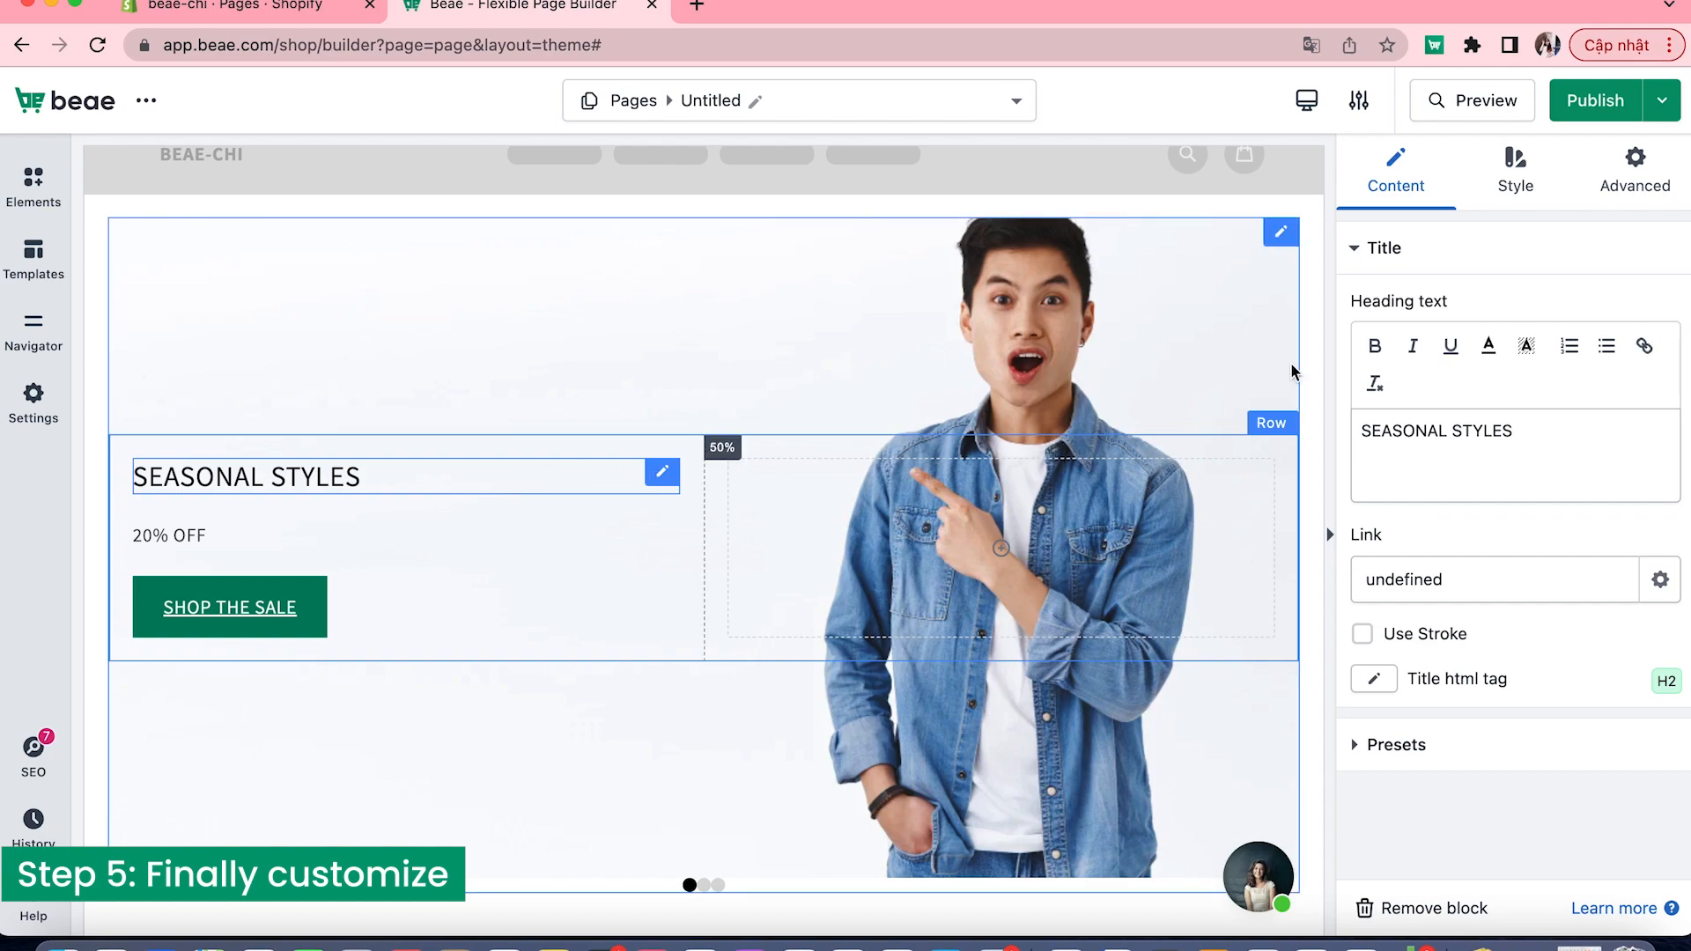
left_click(1514, 171)
left_click(1373, 303)
left_click(1400, 357)
left_click(1382, 405)
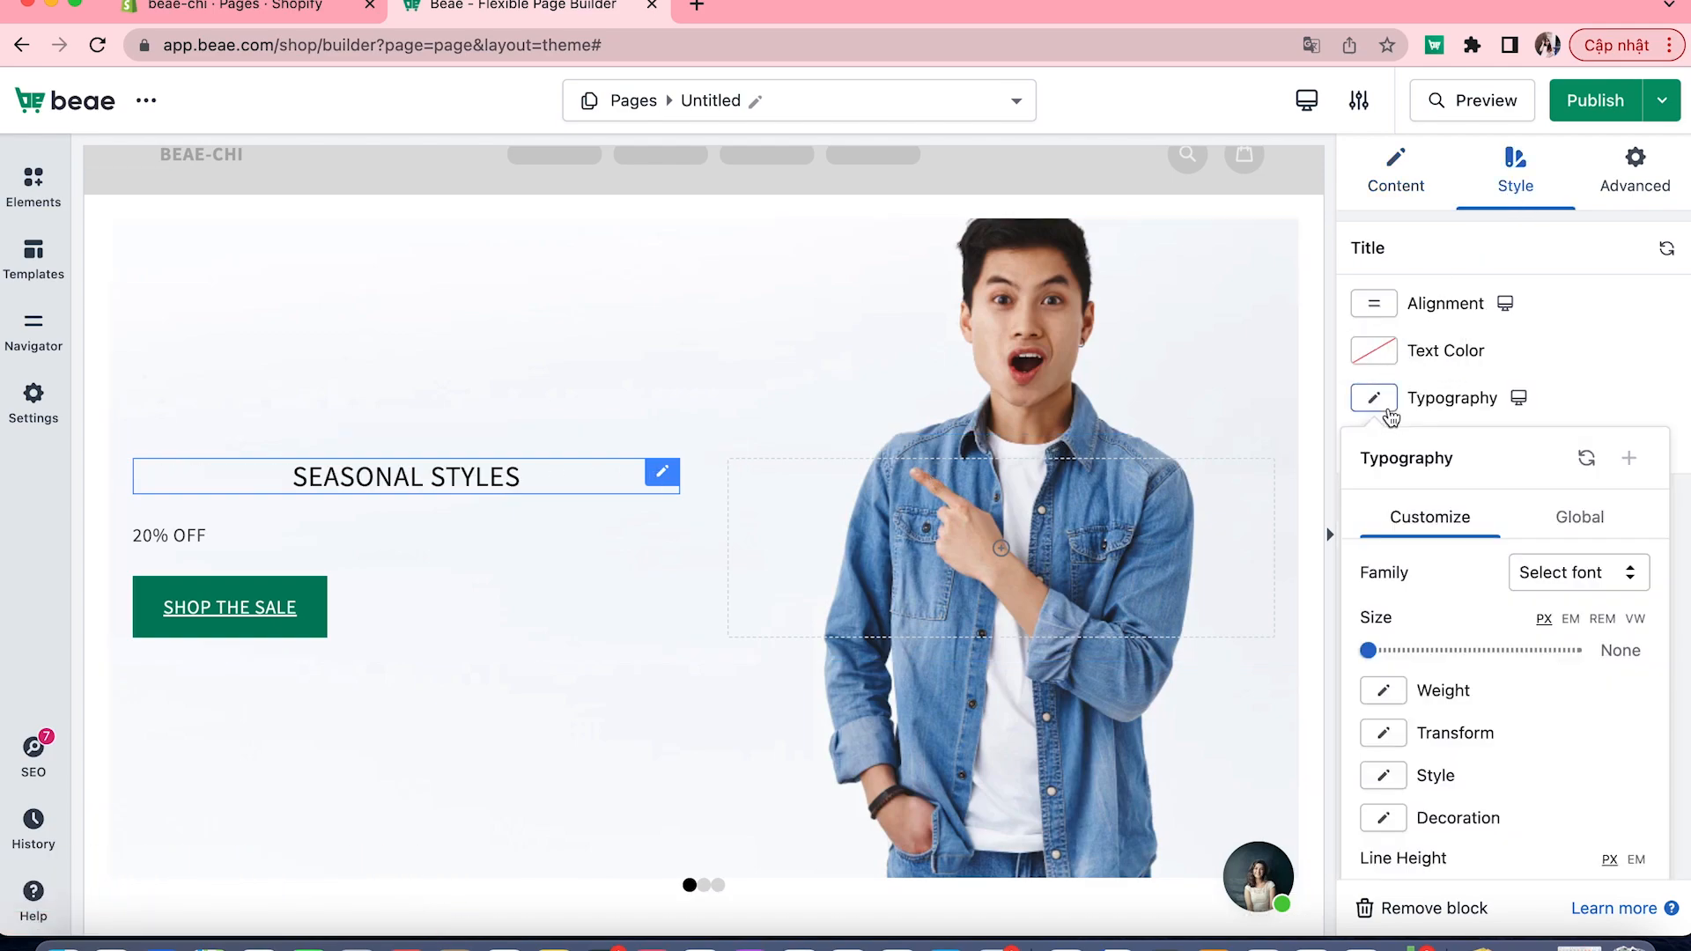
left_click_drag(1371, 649, 1396, 650)
scroll(1408, 705, "down", 3)
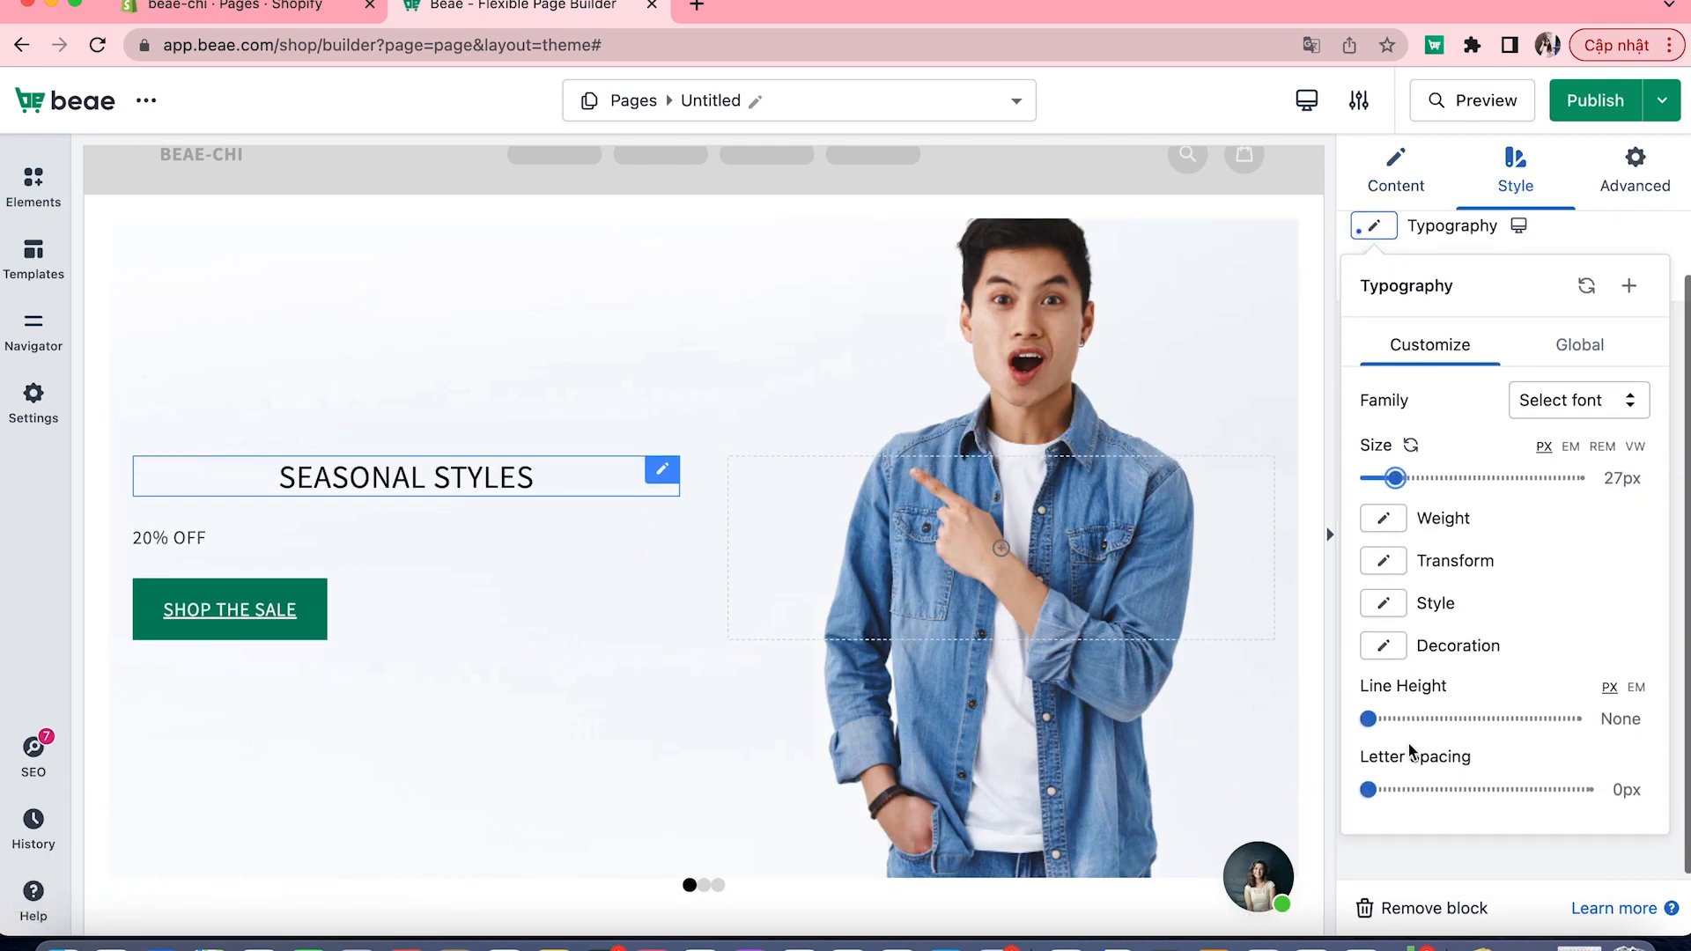
scroll(1370, 712, "up", 1)
- Make the "20% OFF" text bold, center it and set its text color to #171010
left_click(264, 534)
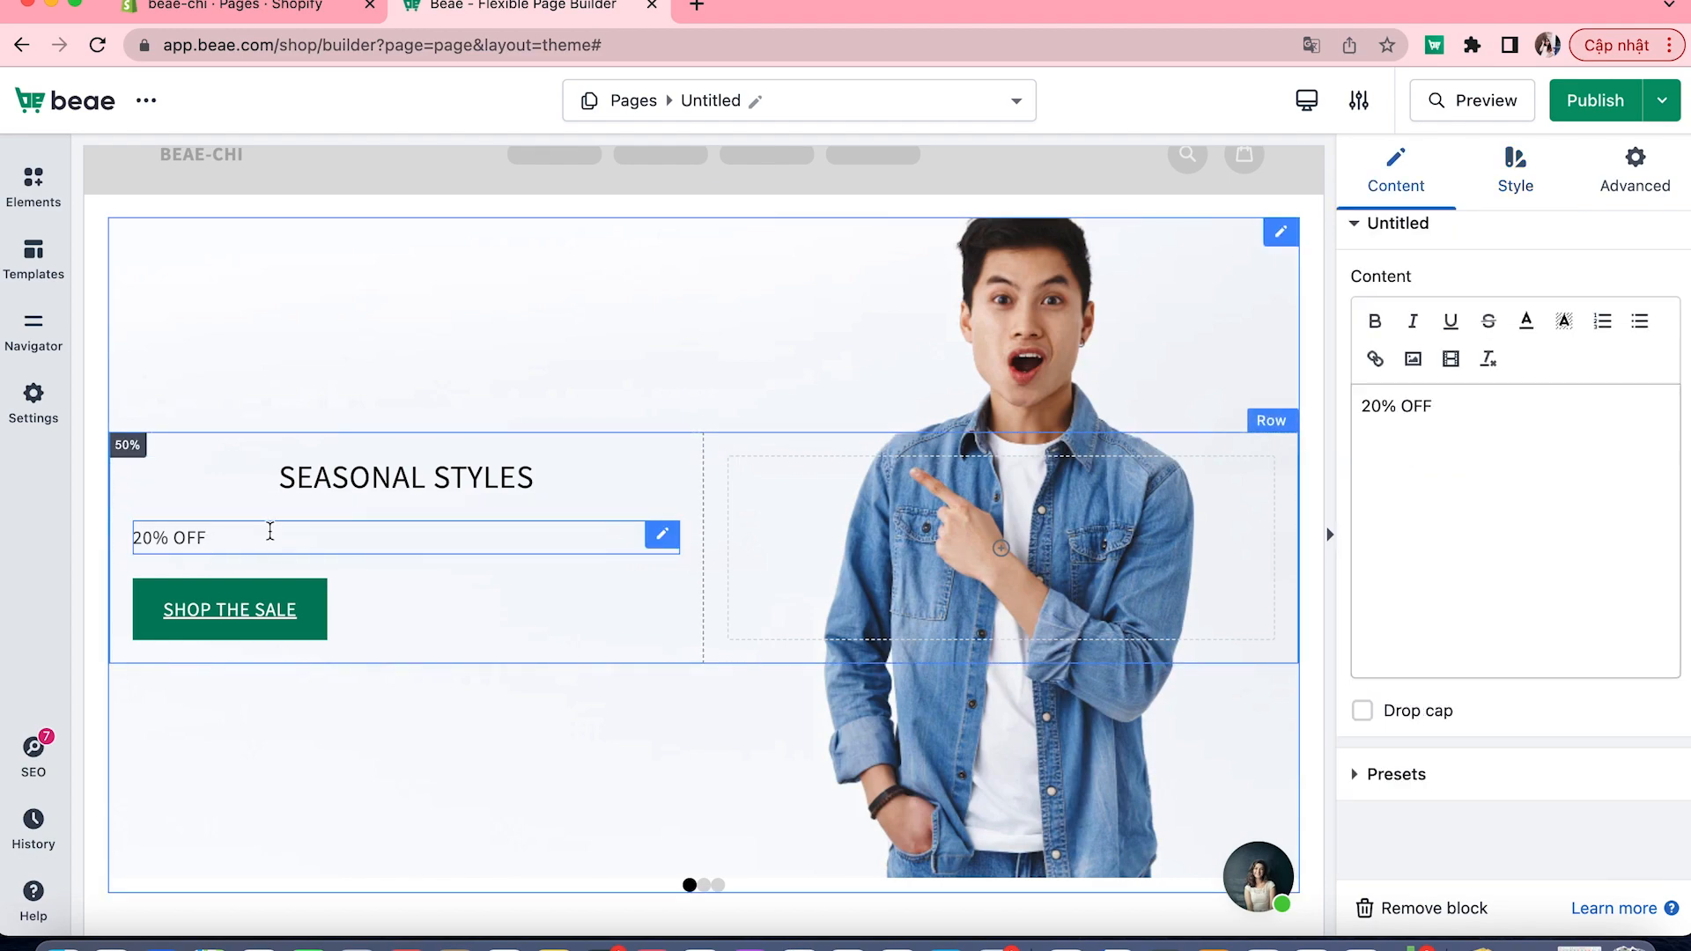
triple_click(1417, 410)
left_click(1375, 321)
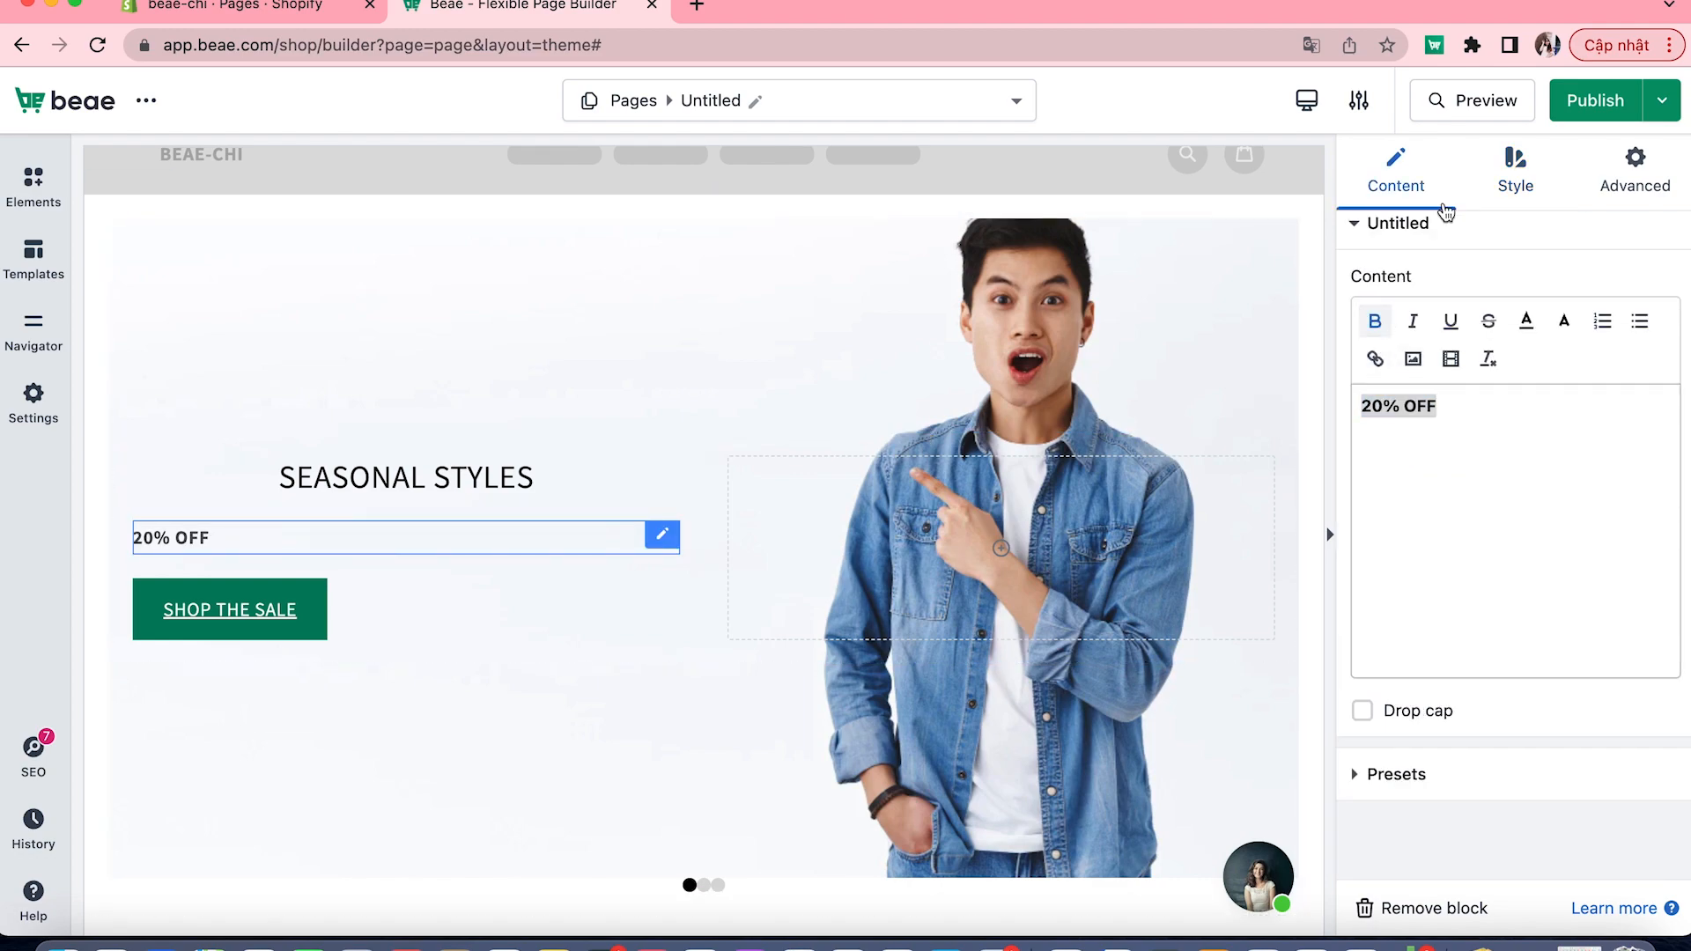
left_click(1509, 181)
left_click(1392, 347)
left_click(1373, 350)
left_click(1429, 676)
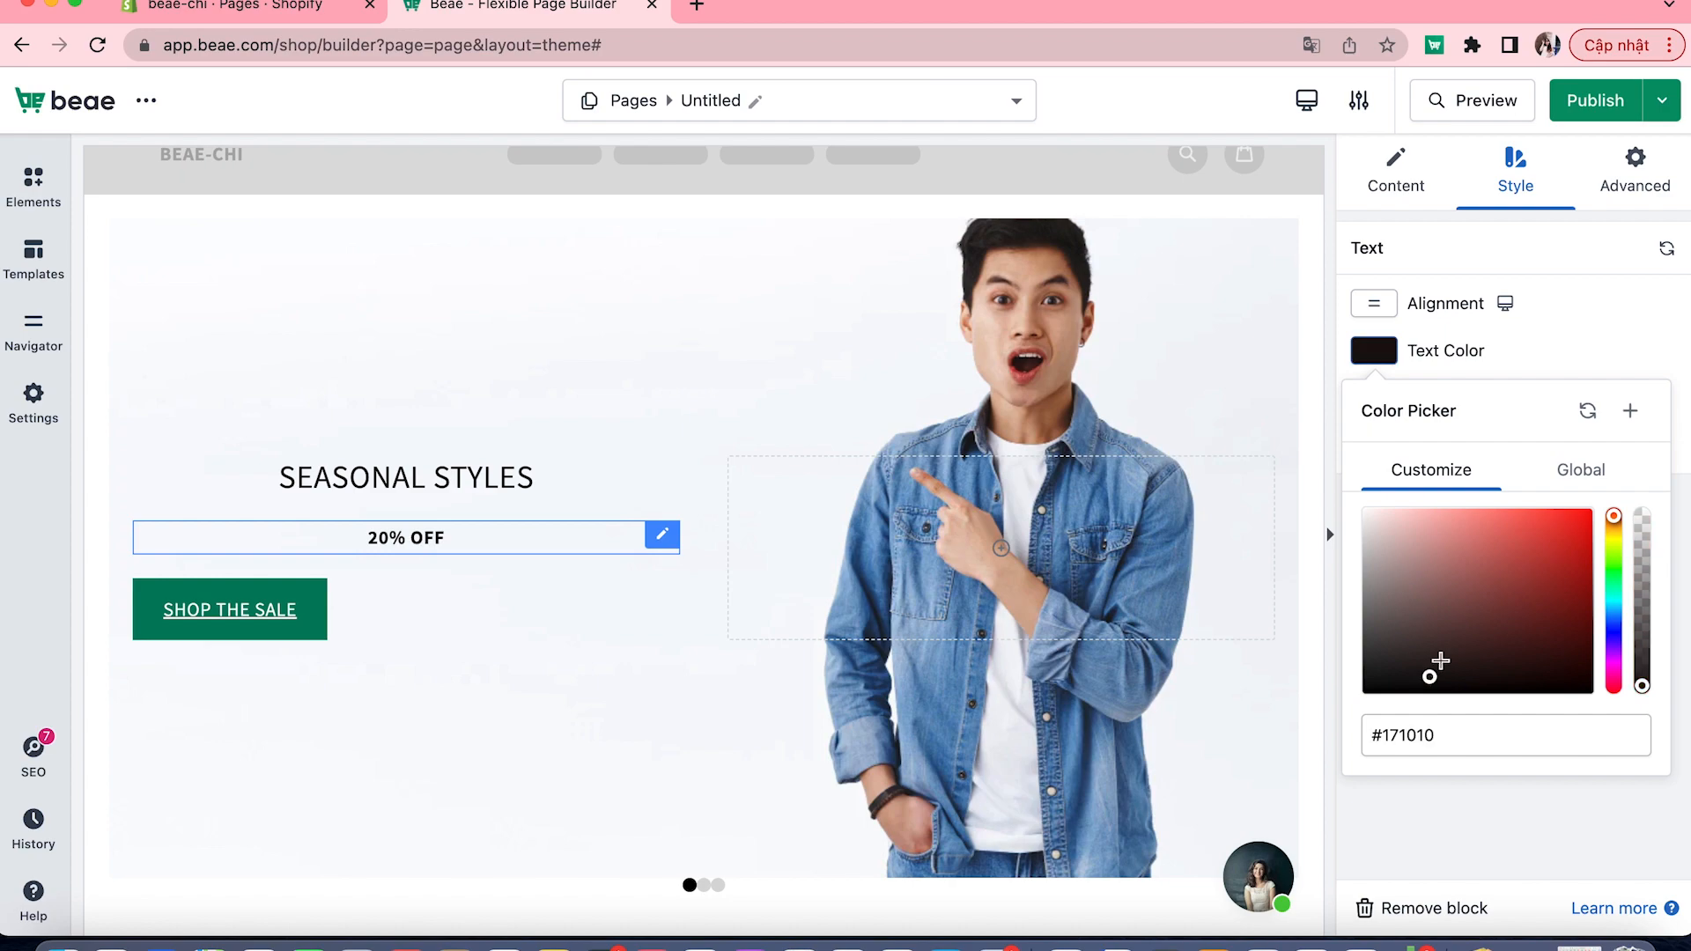
- Enlarge the "20% OFF" text well beyond the heading's size and apply a Google font to it
left_click(1532, 351)
left_click(1374, 397)
left_click_drag(1371, 652, 1433, 654)
left_click(1561, 572)
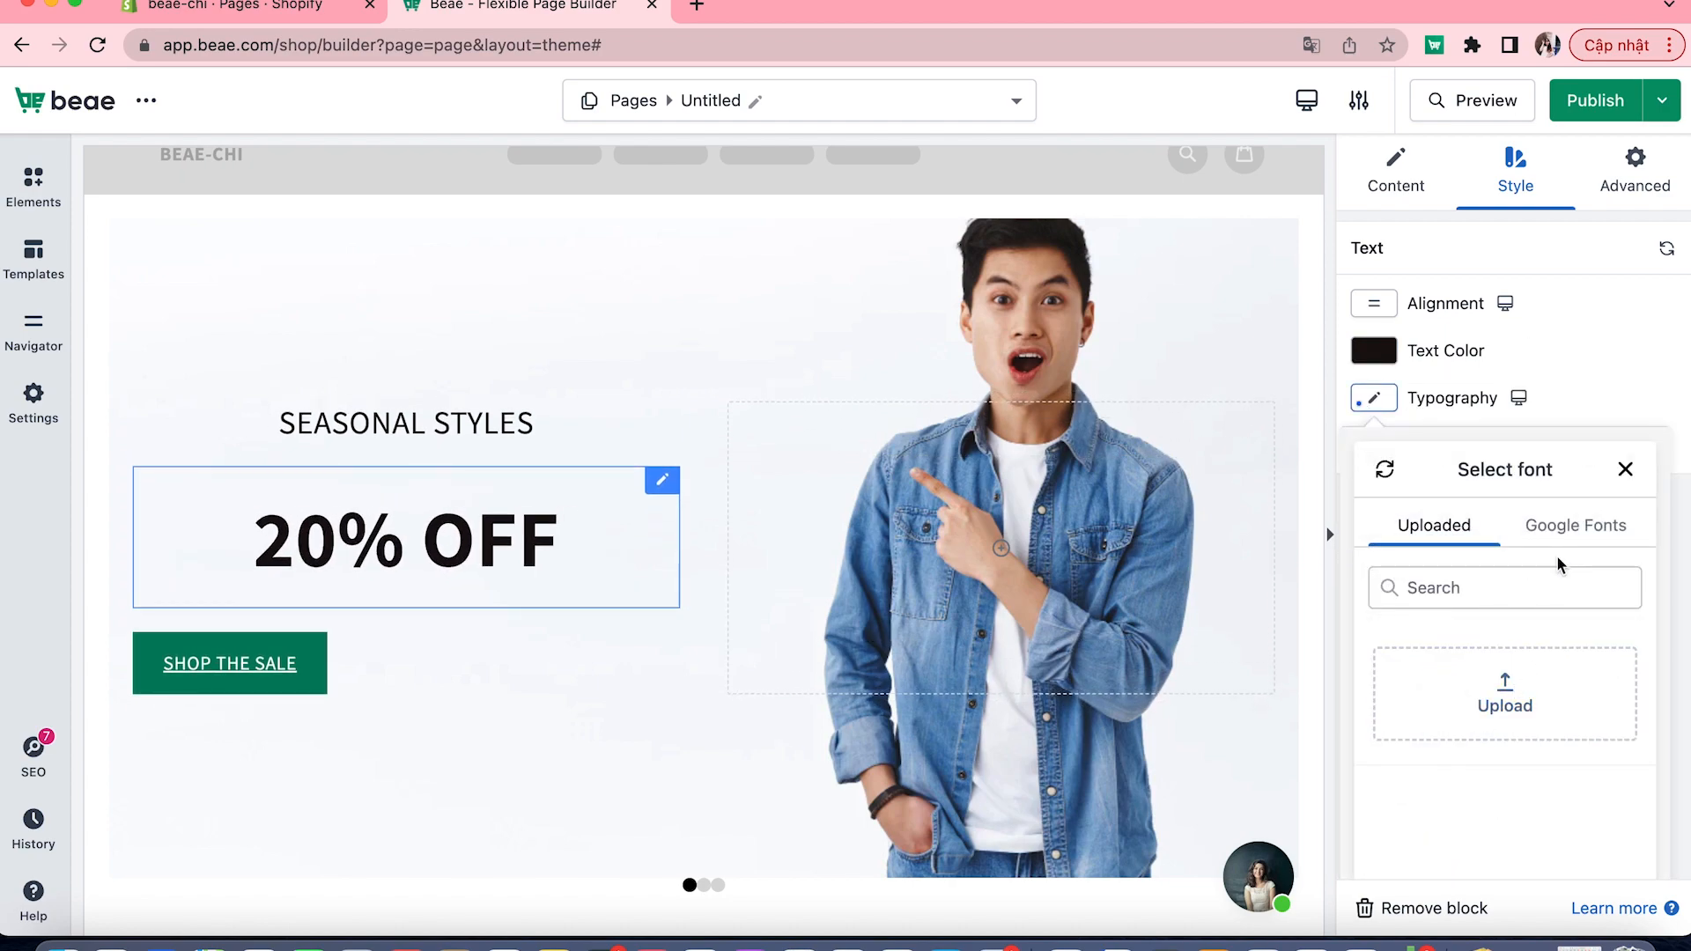
left_click(1560, 534)
scroll(1497, 714, "down", 1)
left_click(1490, 683)
scroll(1490, 683, "up", 1)
scroll(1493, 686, "down", 3)
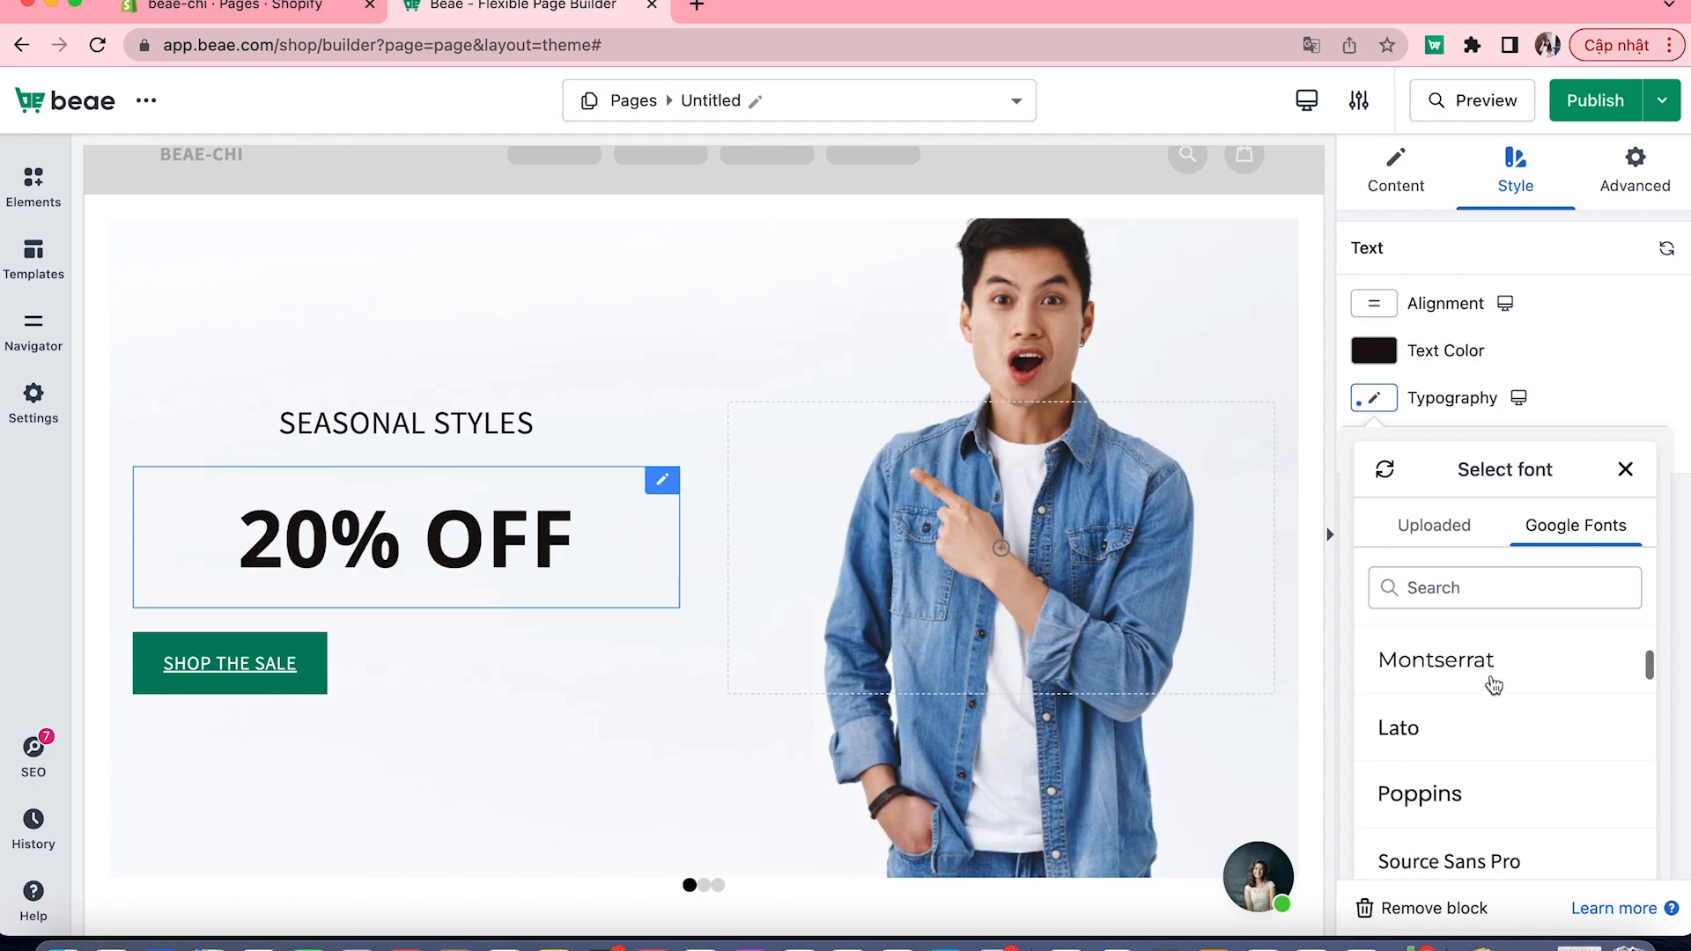
scroll(1493, 685, "up", 2)
- Center the "SHOP THE SALE" button beneath the slide text
left_click(265, 663)
left_click(1516, 186)
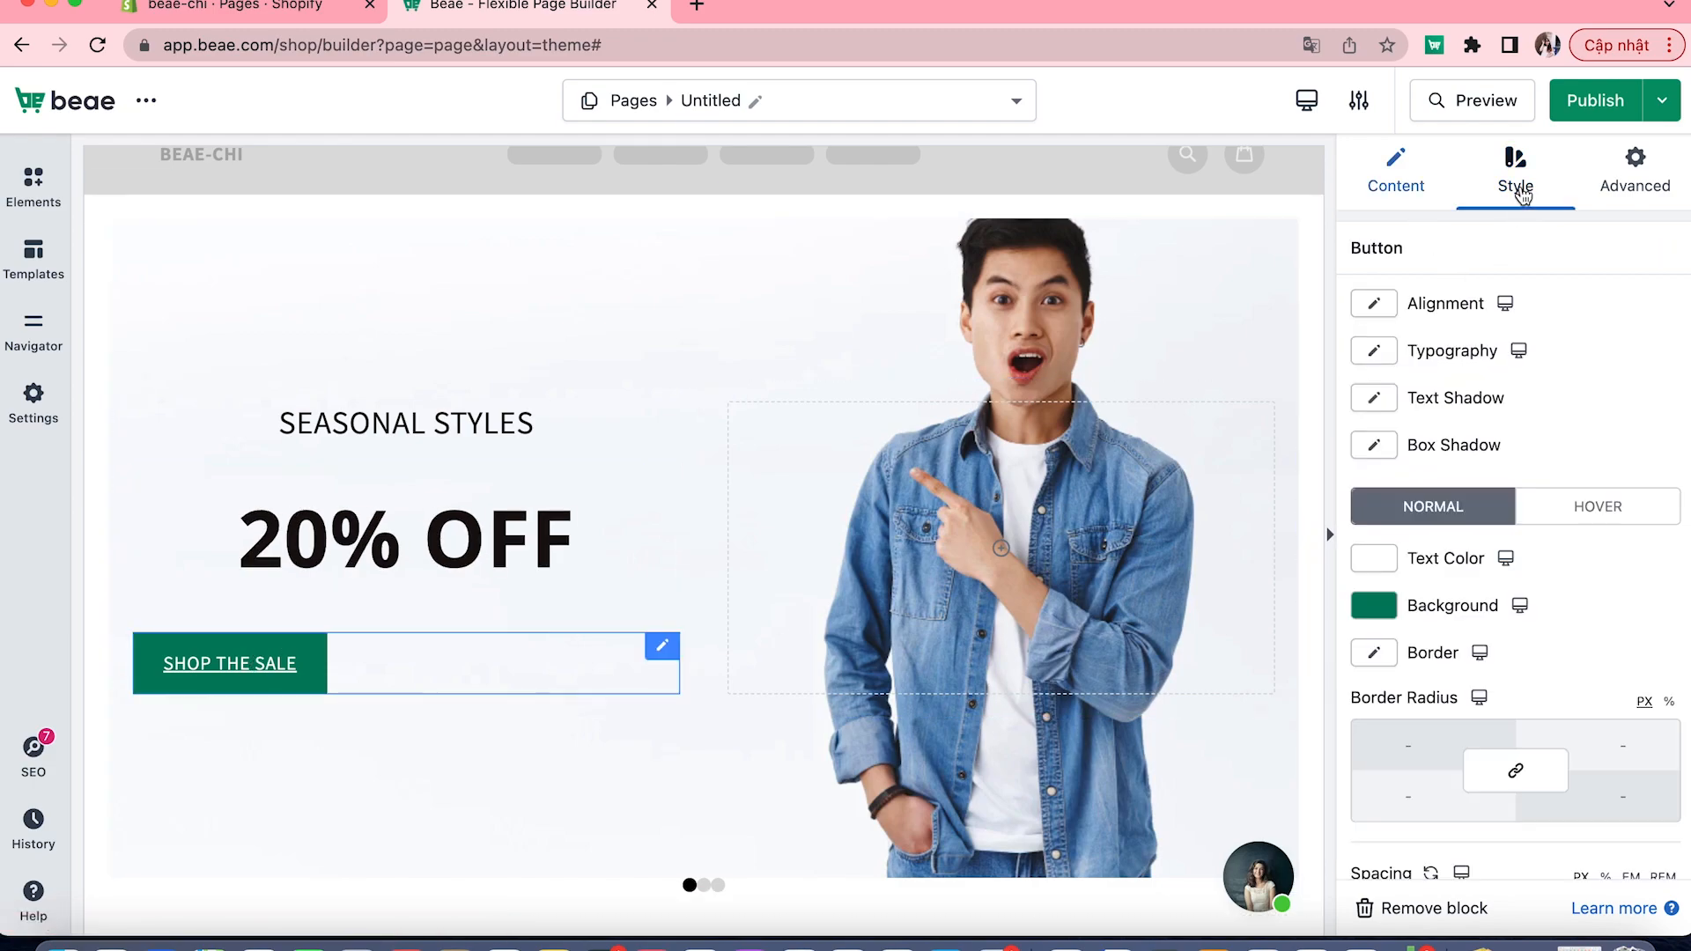
left_click(1374, 303)
left_click(1400, 352)
- Set the button label's font size to 18px and choose the Google font Roboto for it
left_click(1374, 350)
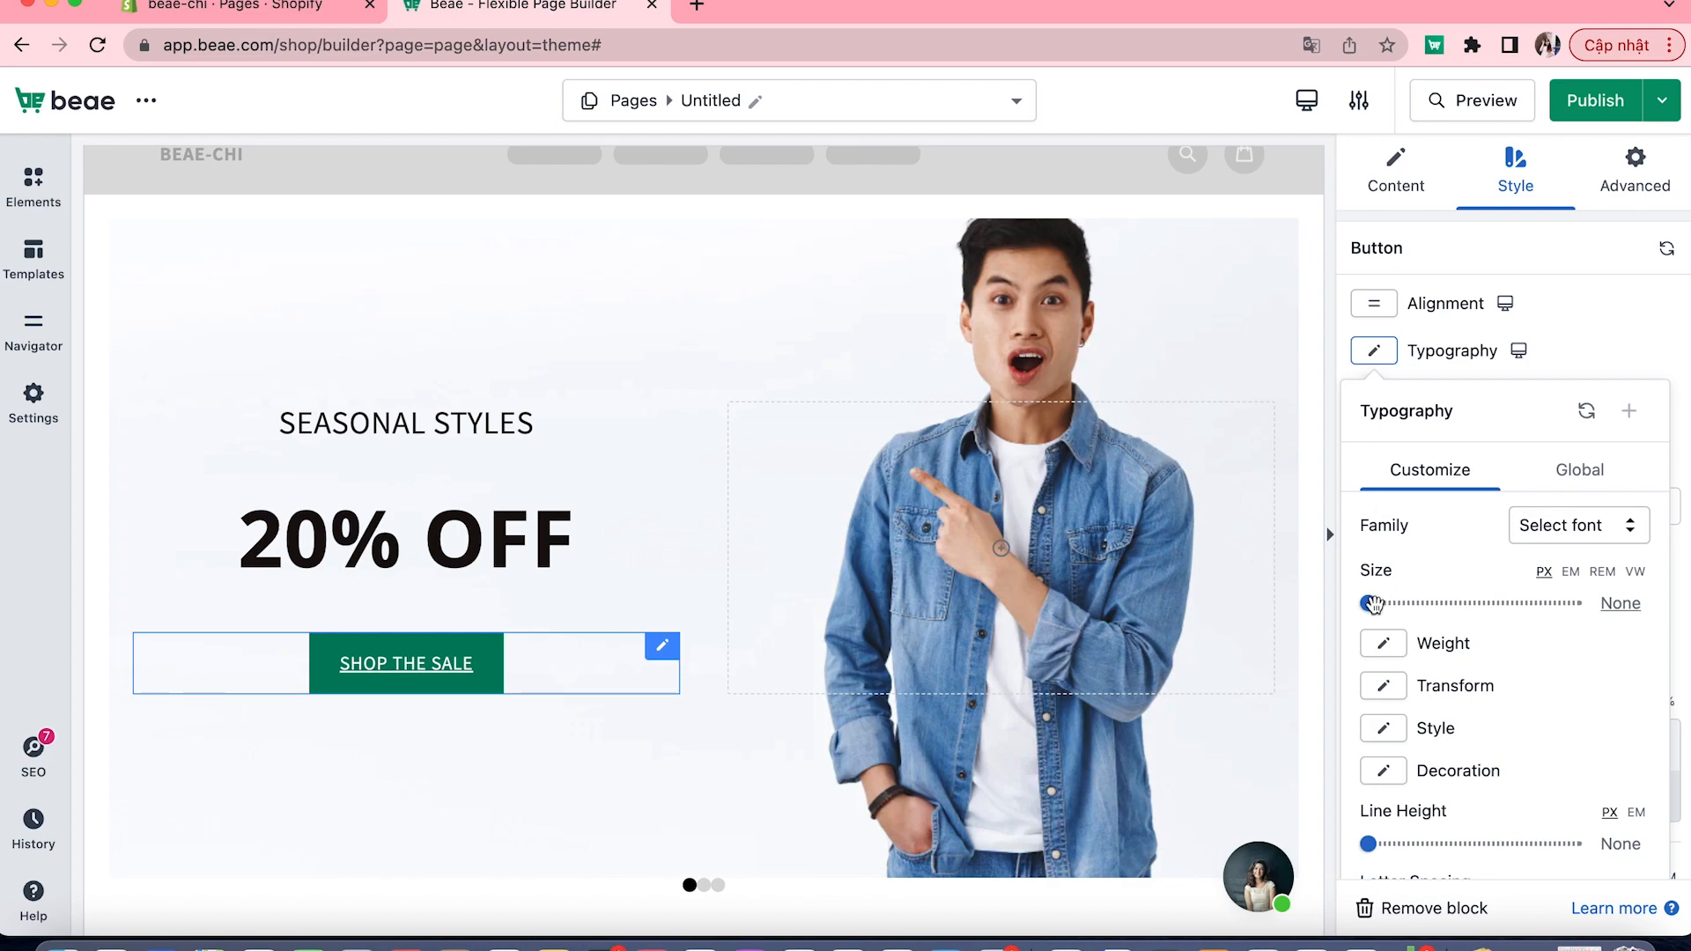
left_click_drag(1373, 604, 1381, 603)
left_click(1546, 528)
left_click(1541, 493)
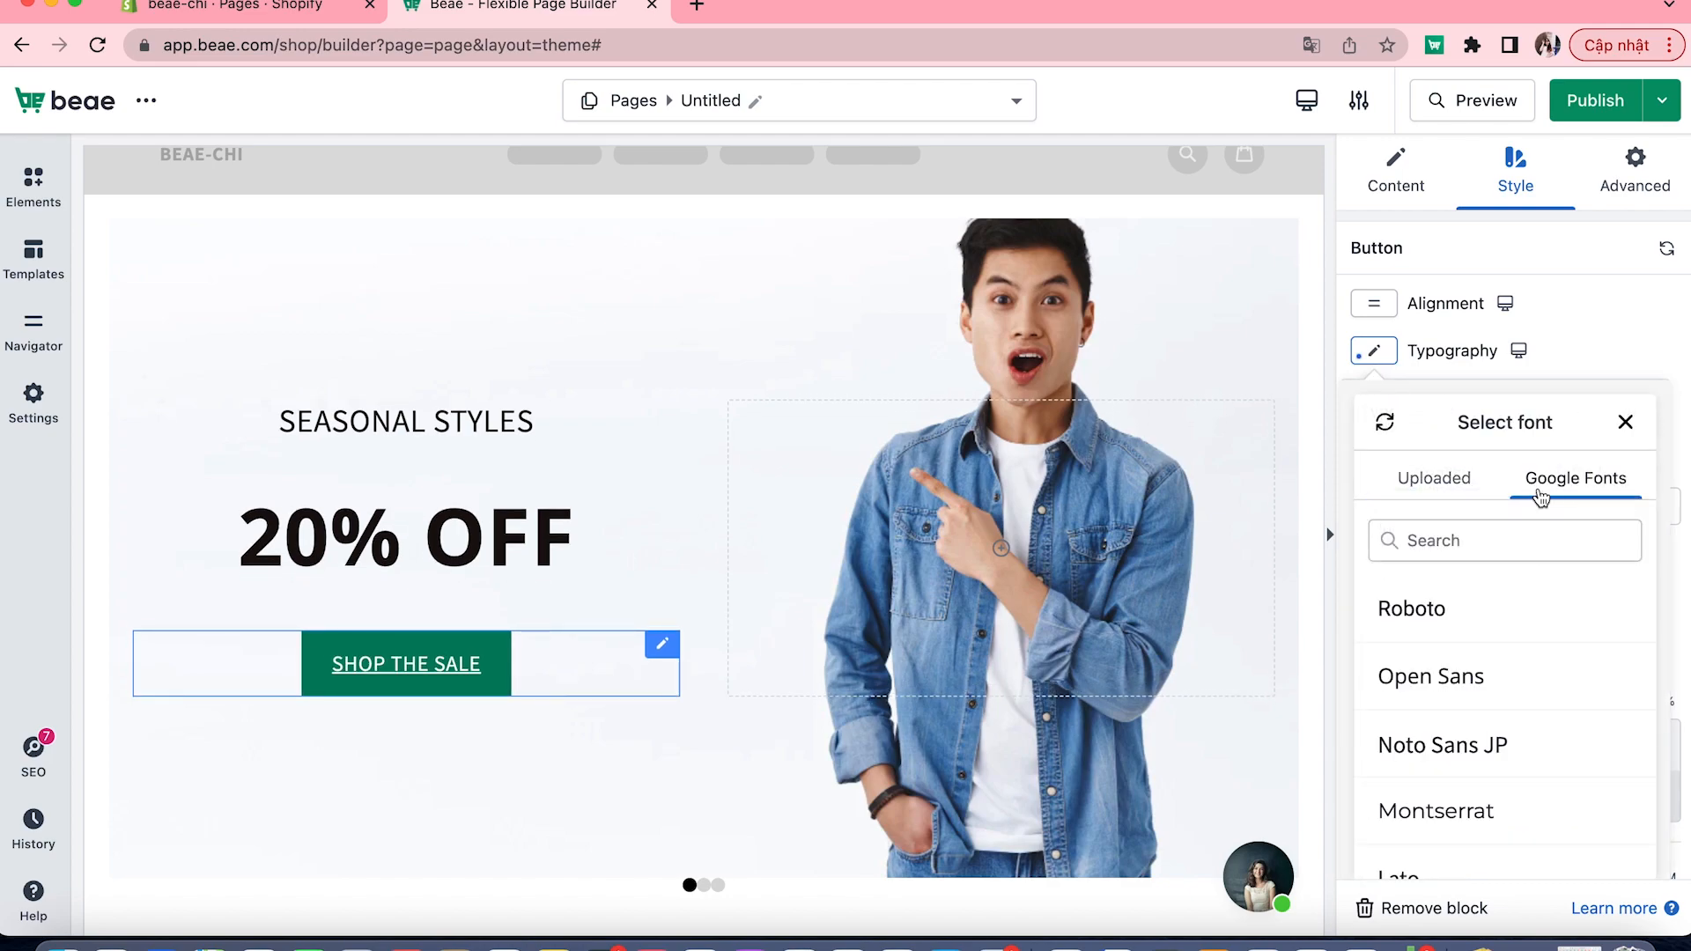
left_click(1432, 622)
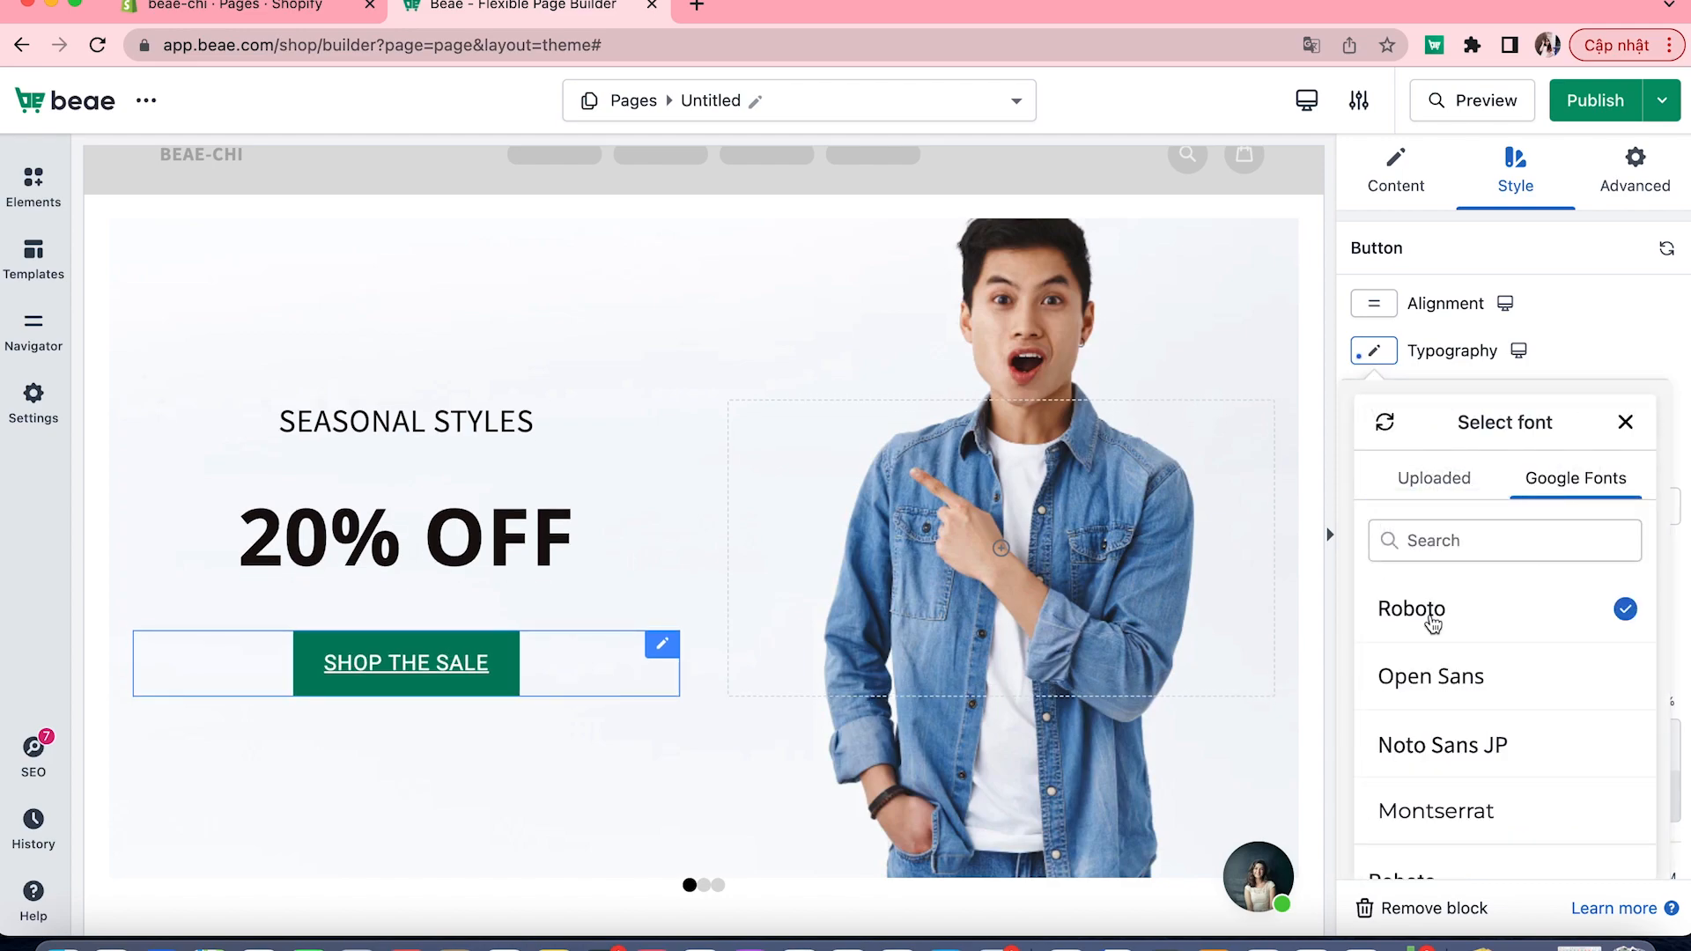
left_click(1624, 422)
- Set the button label's text decoration to None
scroll(1400, 722, "down", 1)
left_click(1383, 683)
left_click(1400, 813)
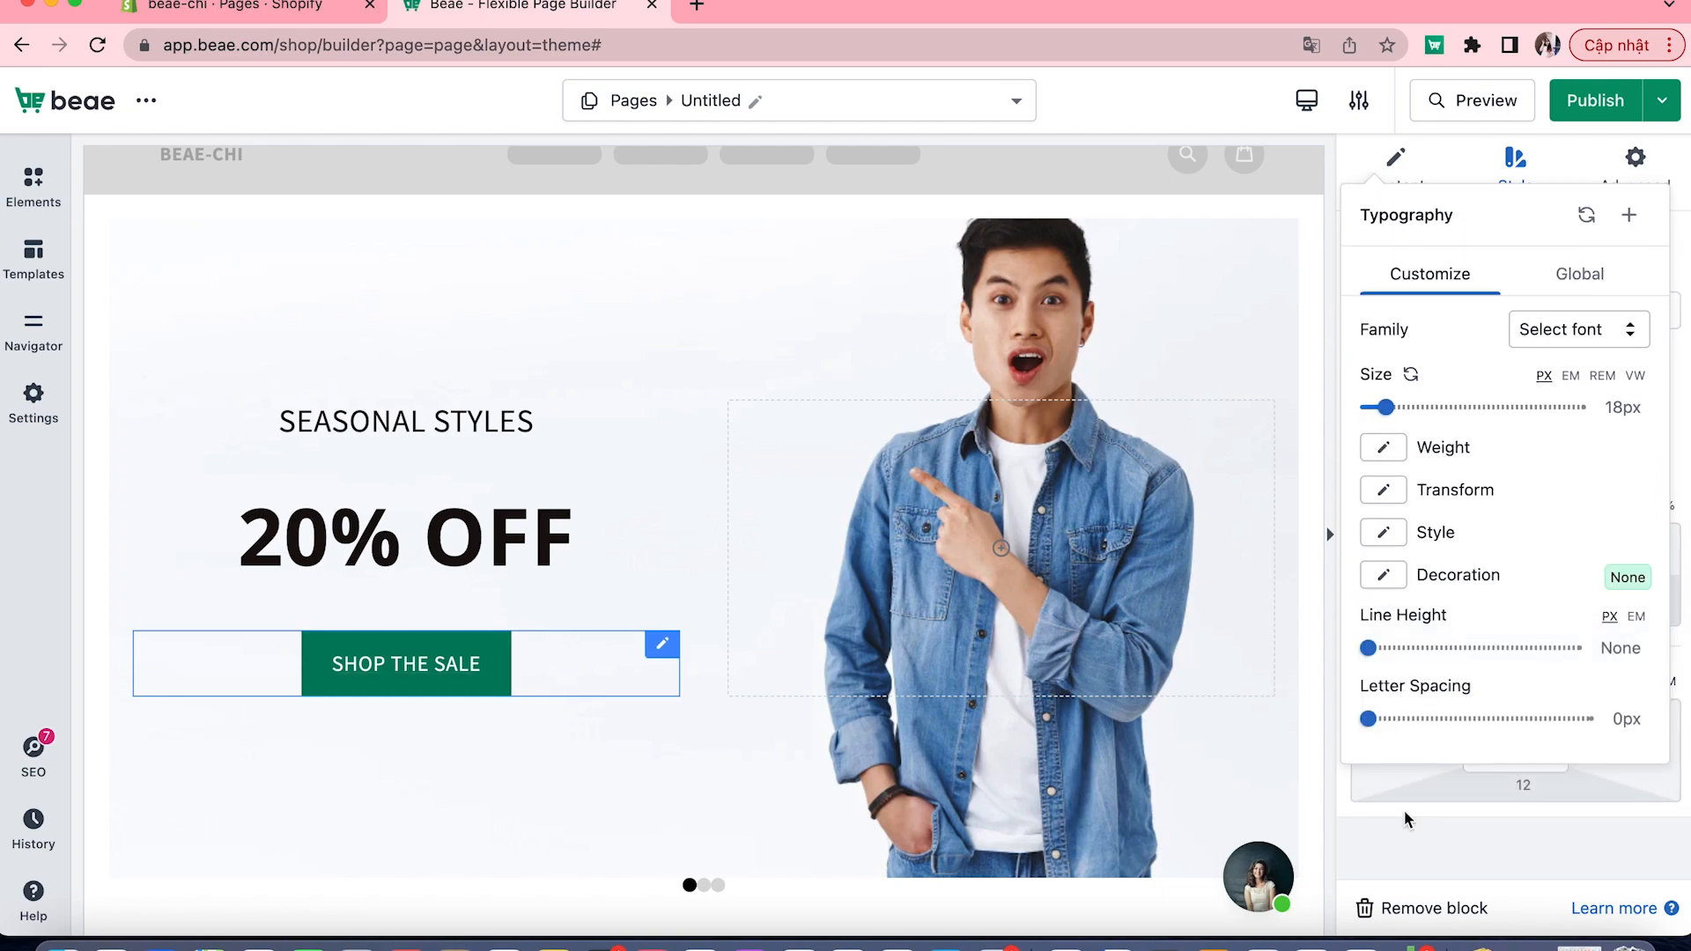
scroll(1409, 810, "down", 1)
left_click(1656, 256)
- Set the button's background to the global Secondary color #111827
left_click(1373, 395)
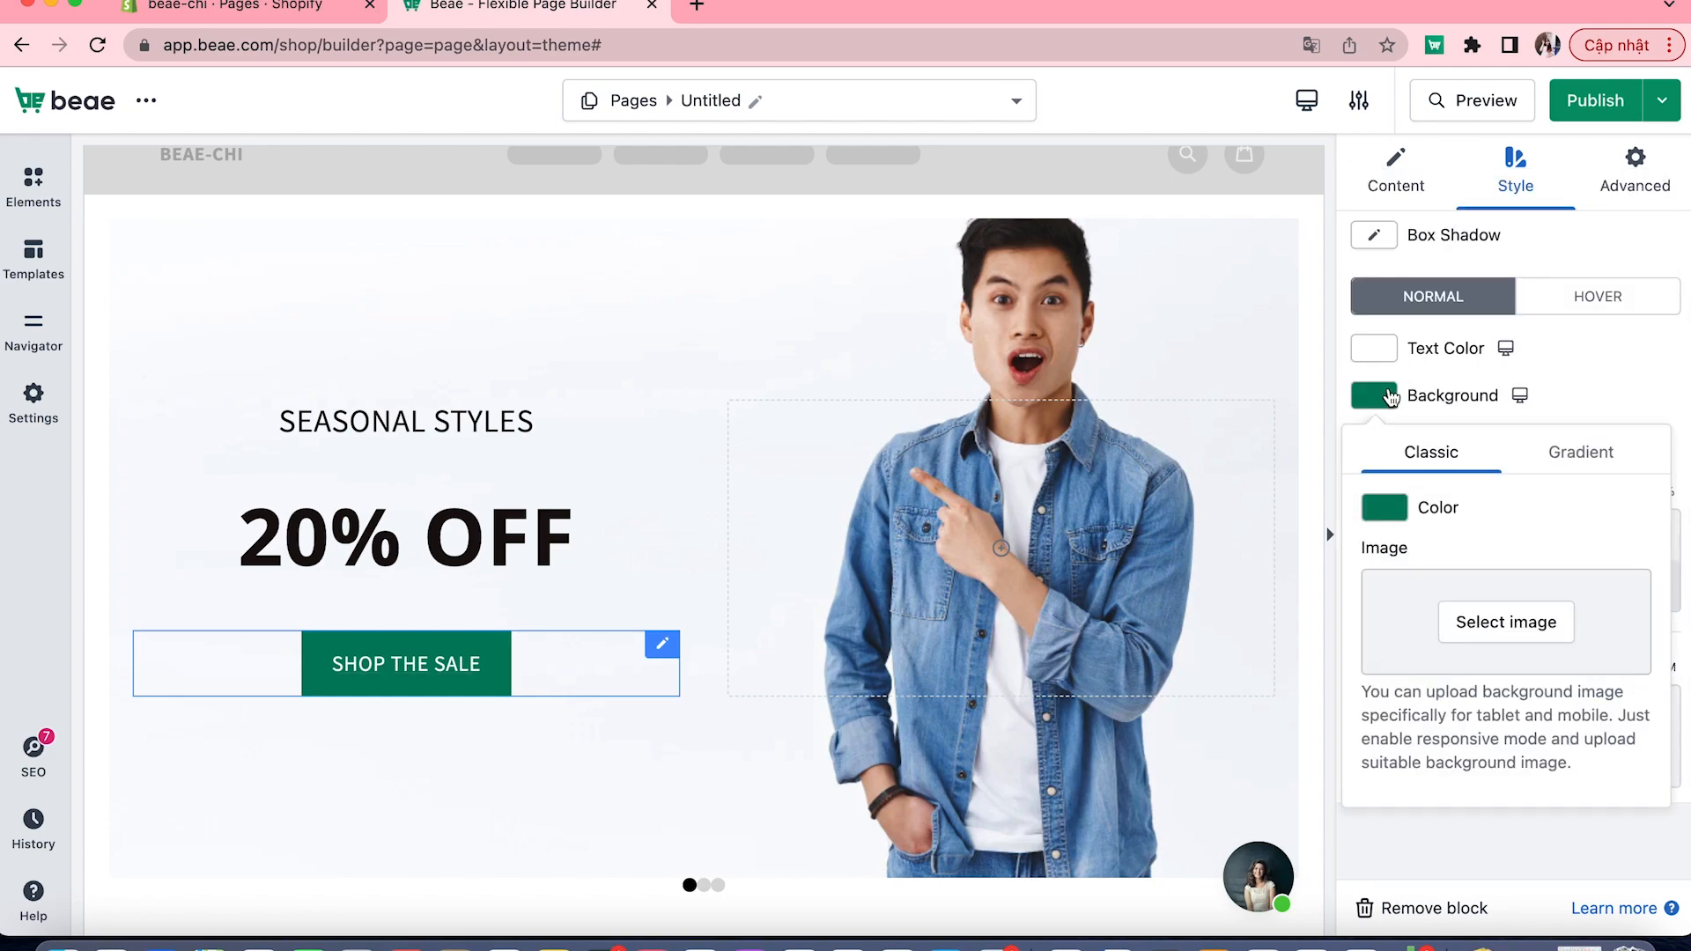
left_click(1383, 508)
left_click(1384, 739)
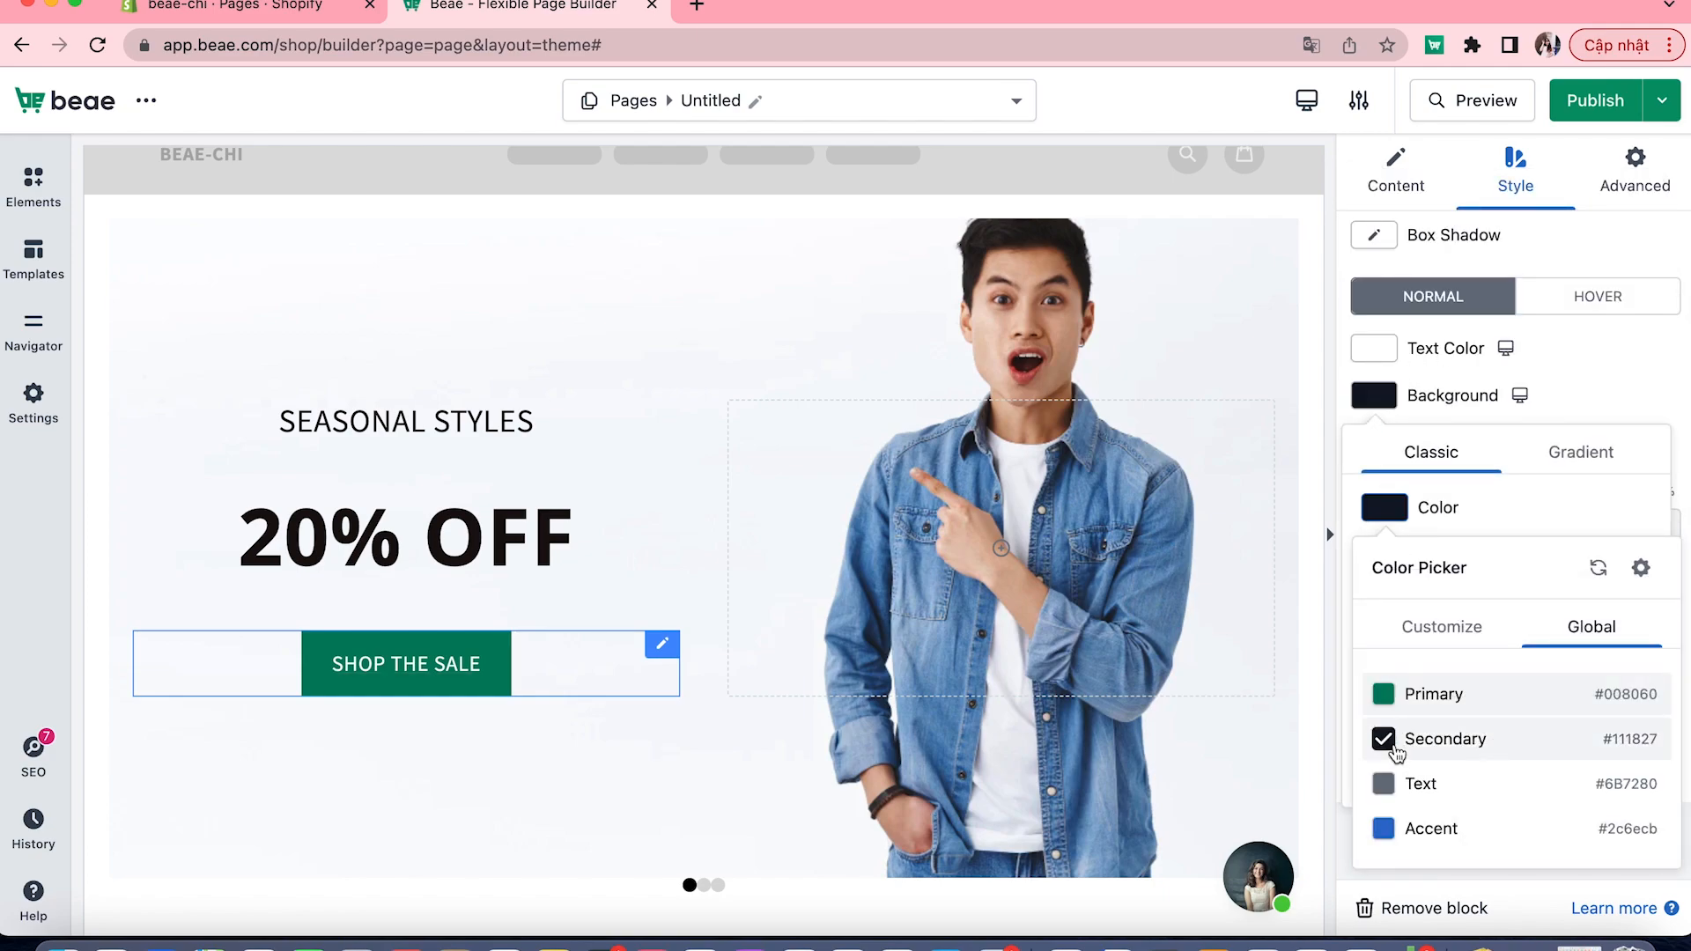
left_click(1586, 375)
- Set the button's left and right spacing to 12 px each
left_click(1416, 740)
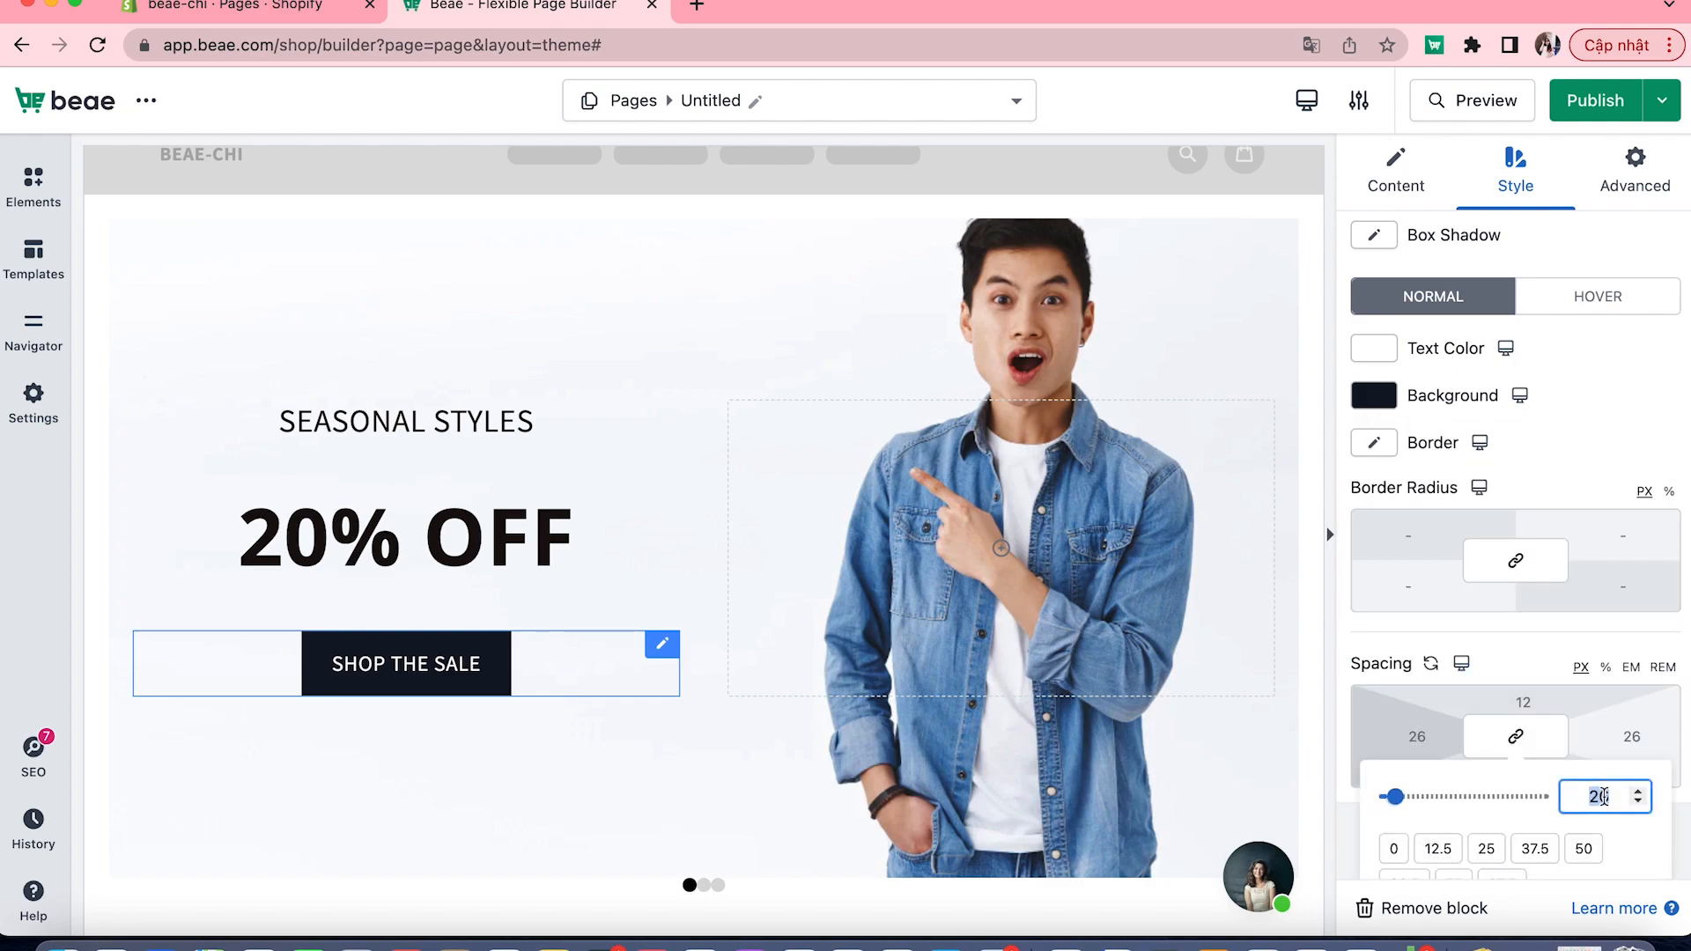
type("12")
left_click(1616, 744)
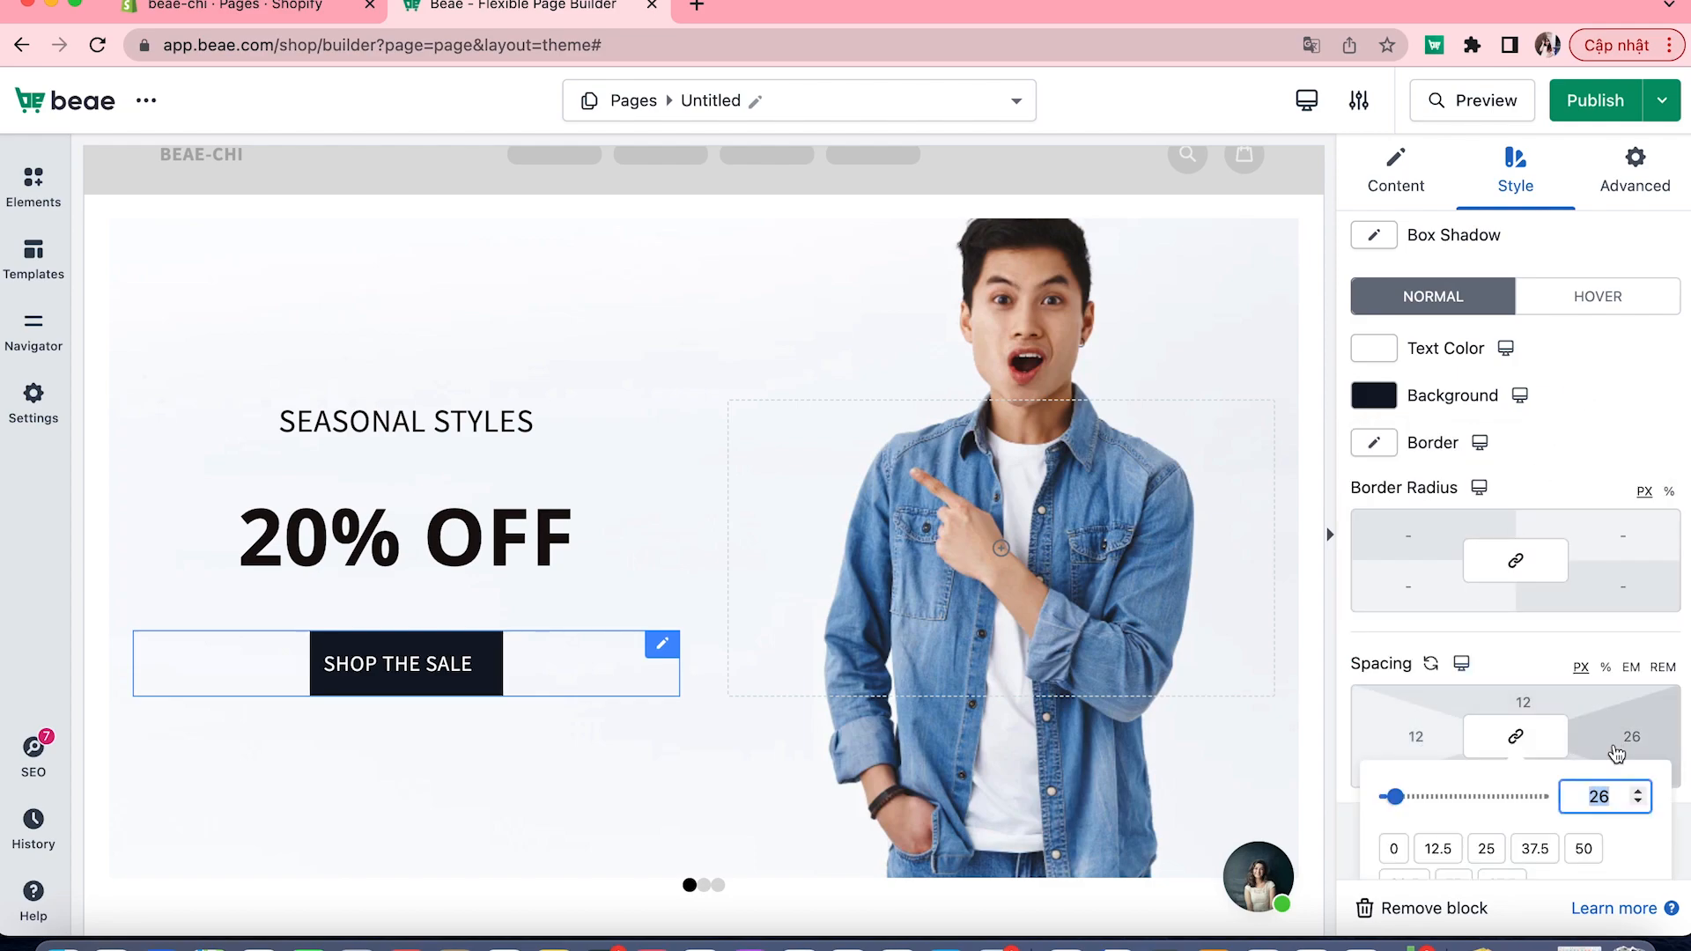
type("12")
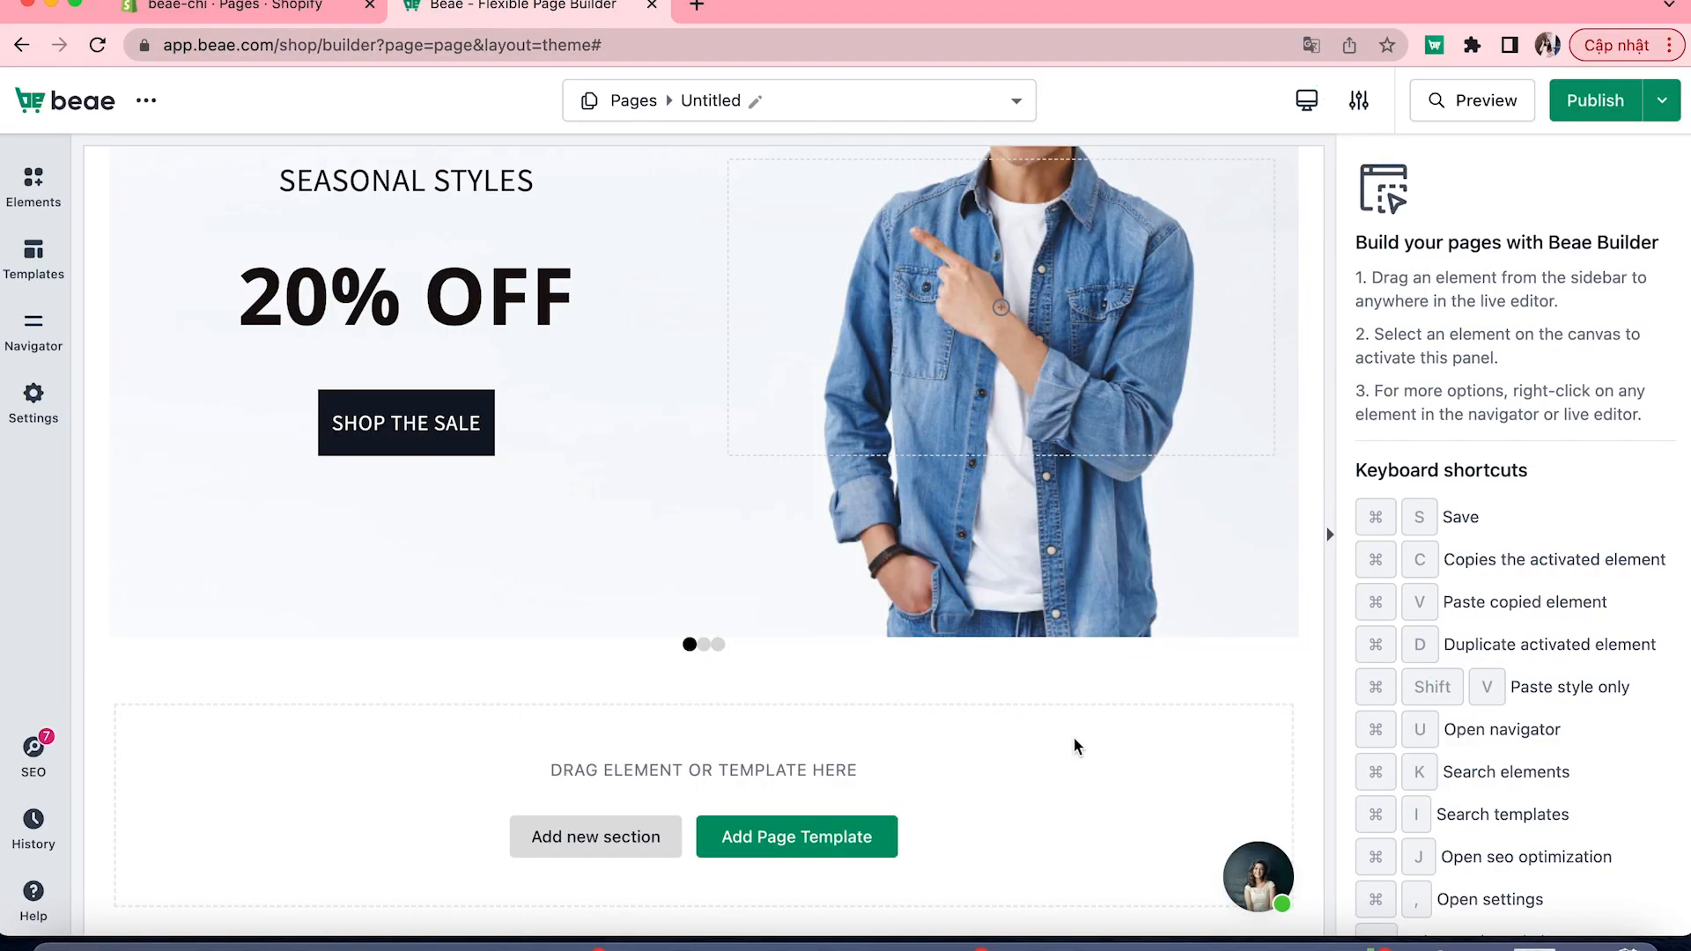
- Add a single-column section below the slider and place a Featured collection element in it
left_click(617, 840)
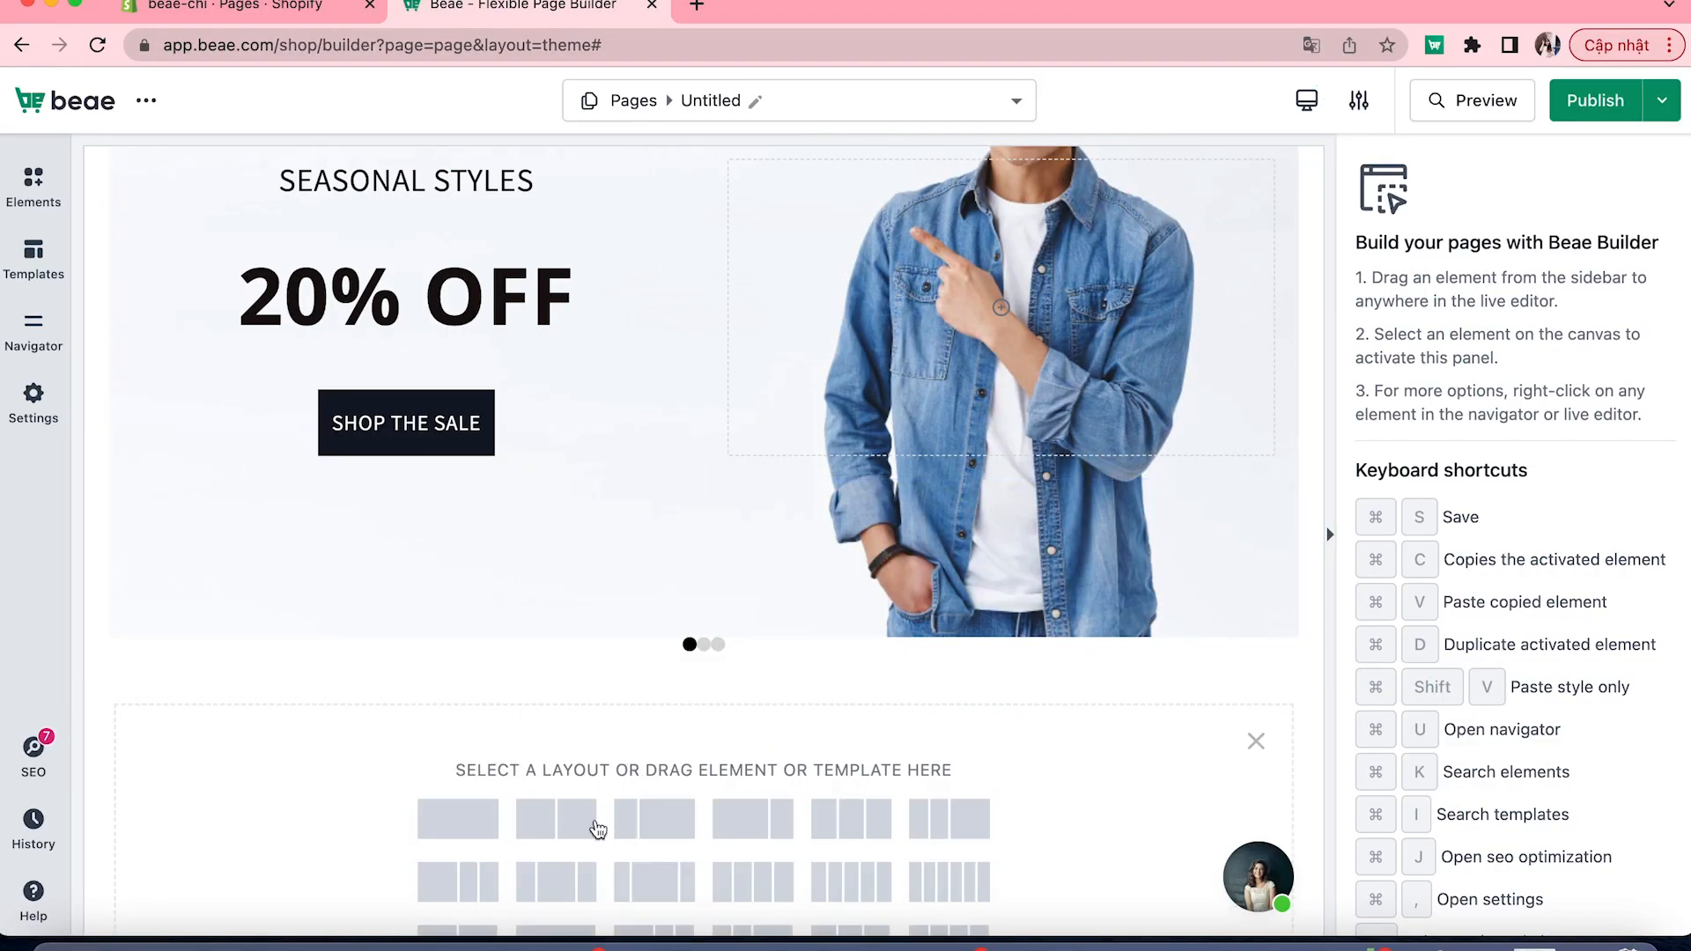
left_click(446, 815)
left_click(37, 210)
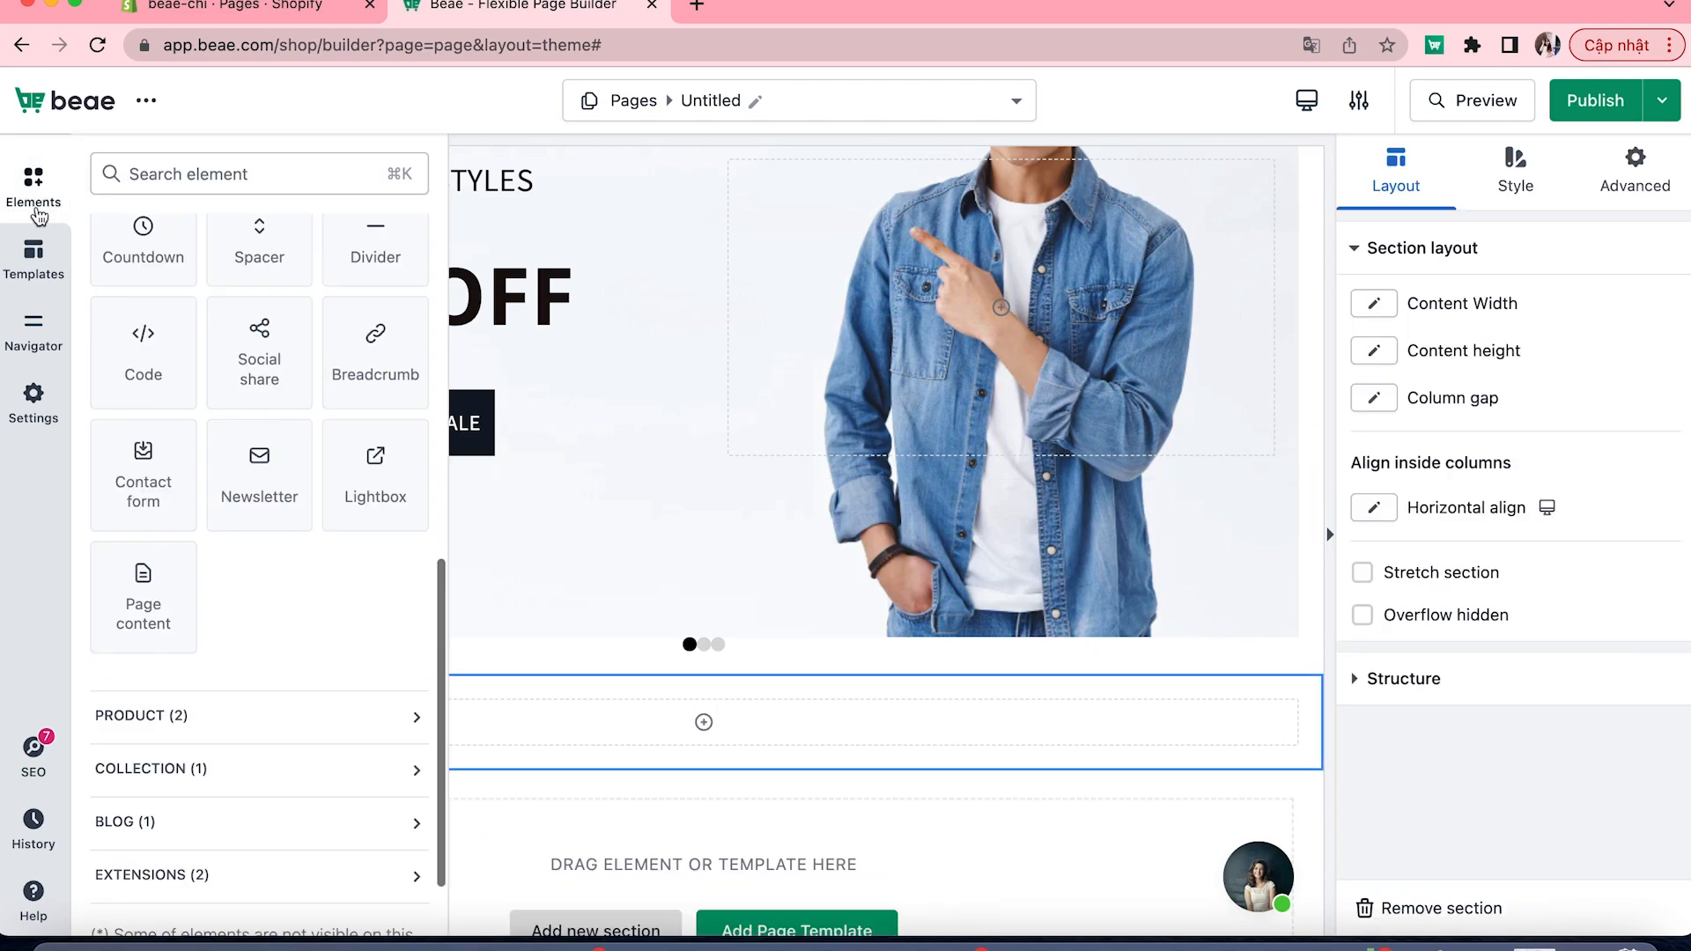
left_click(198, 731)
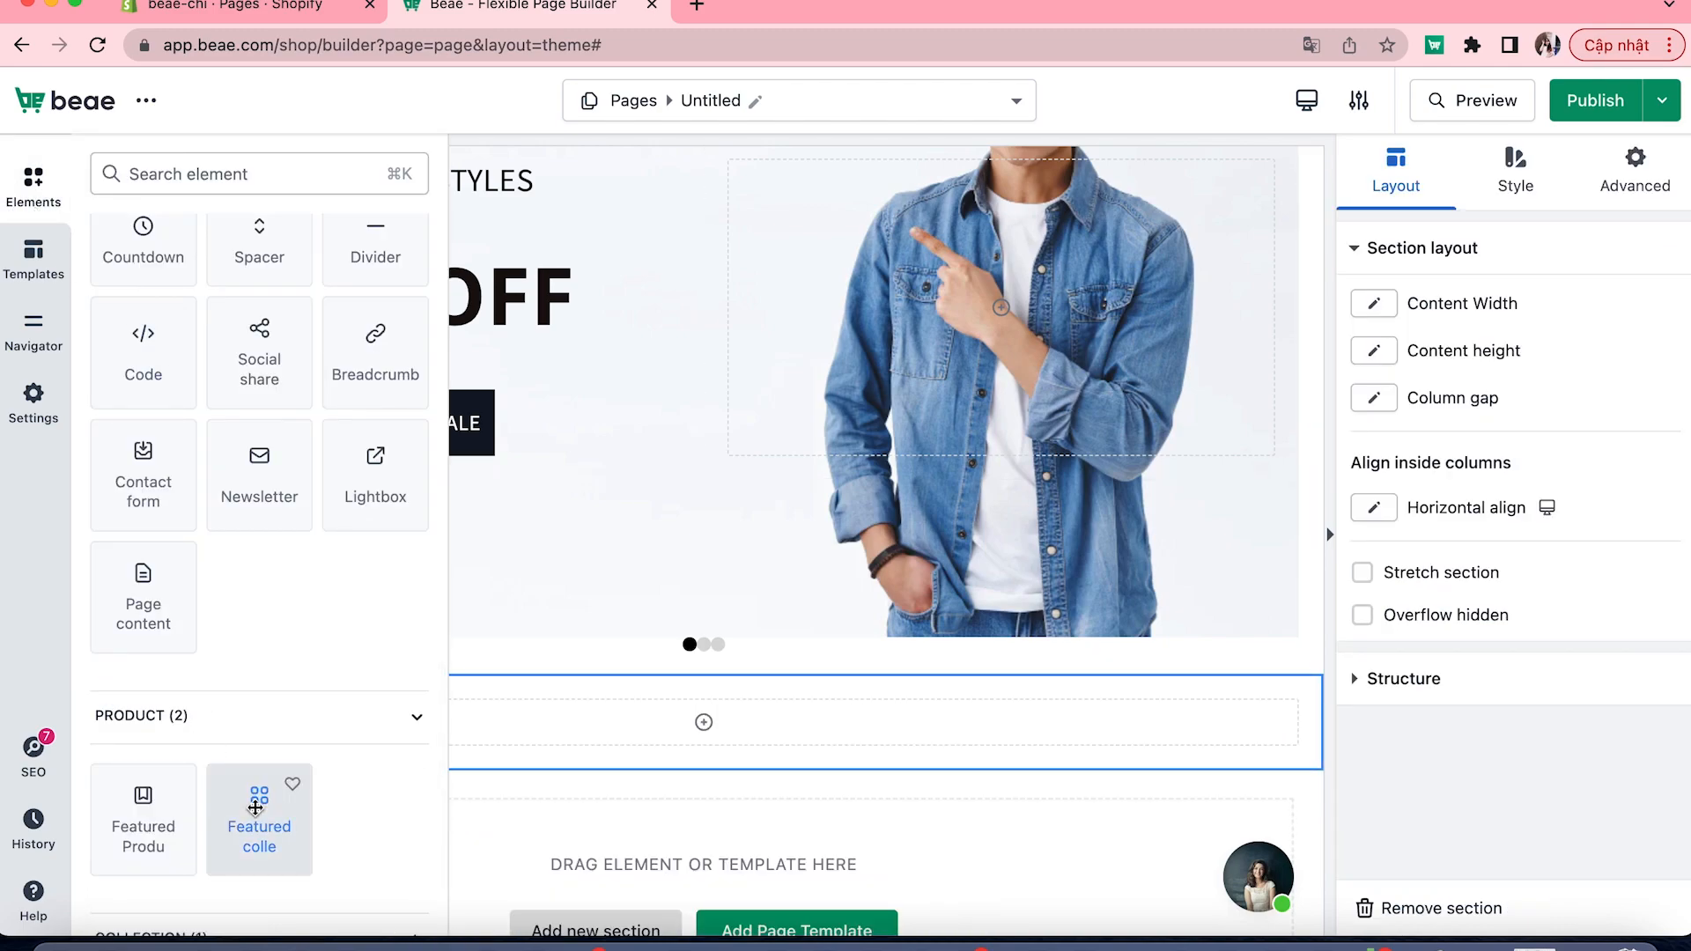
left_click_drag(256, 808, 618, 636)
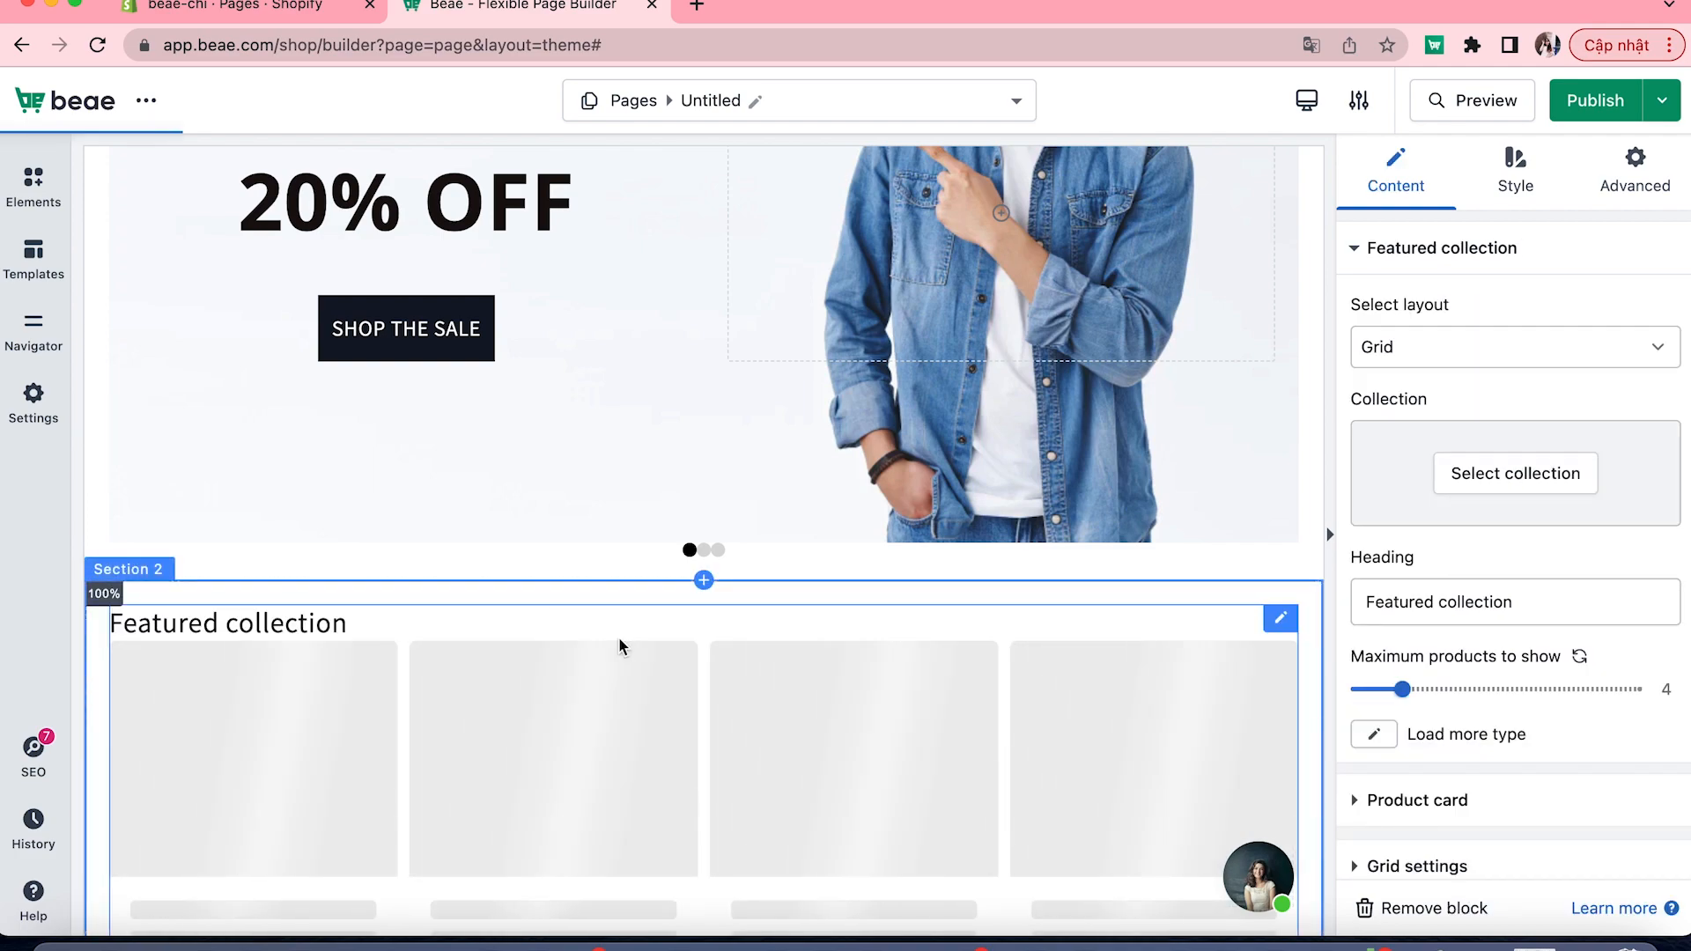
scroll(618, 637, "down", 2)
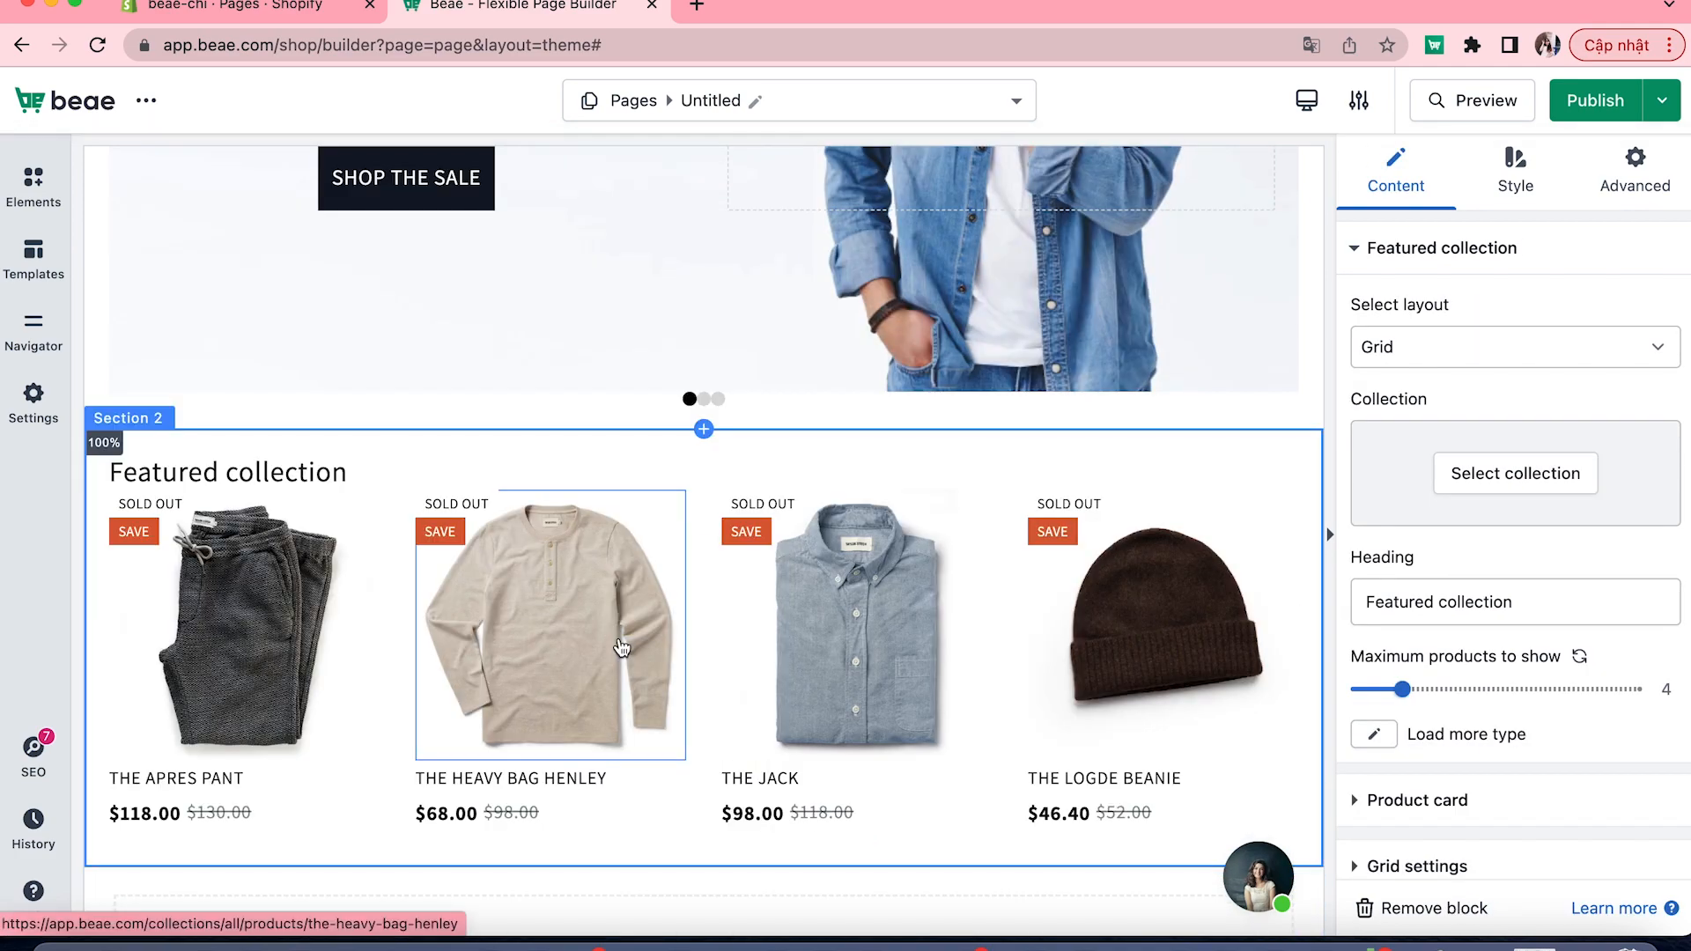
scroll(621, 647, "down", 2)
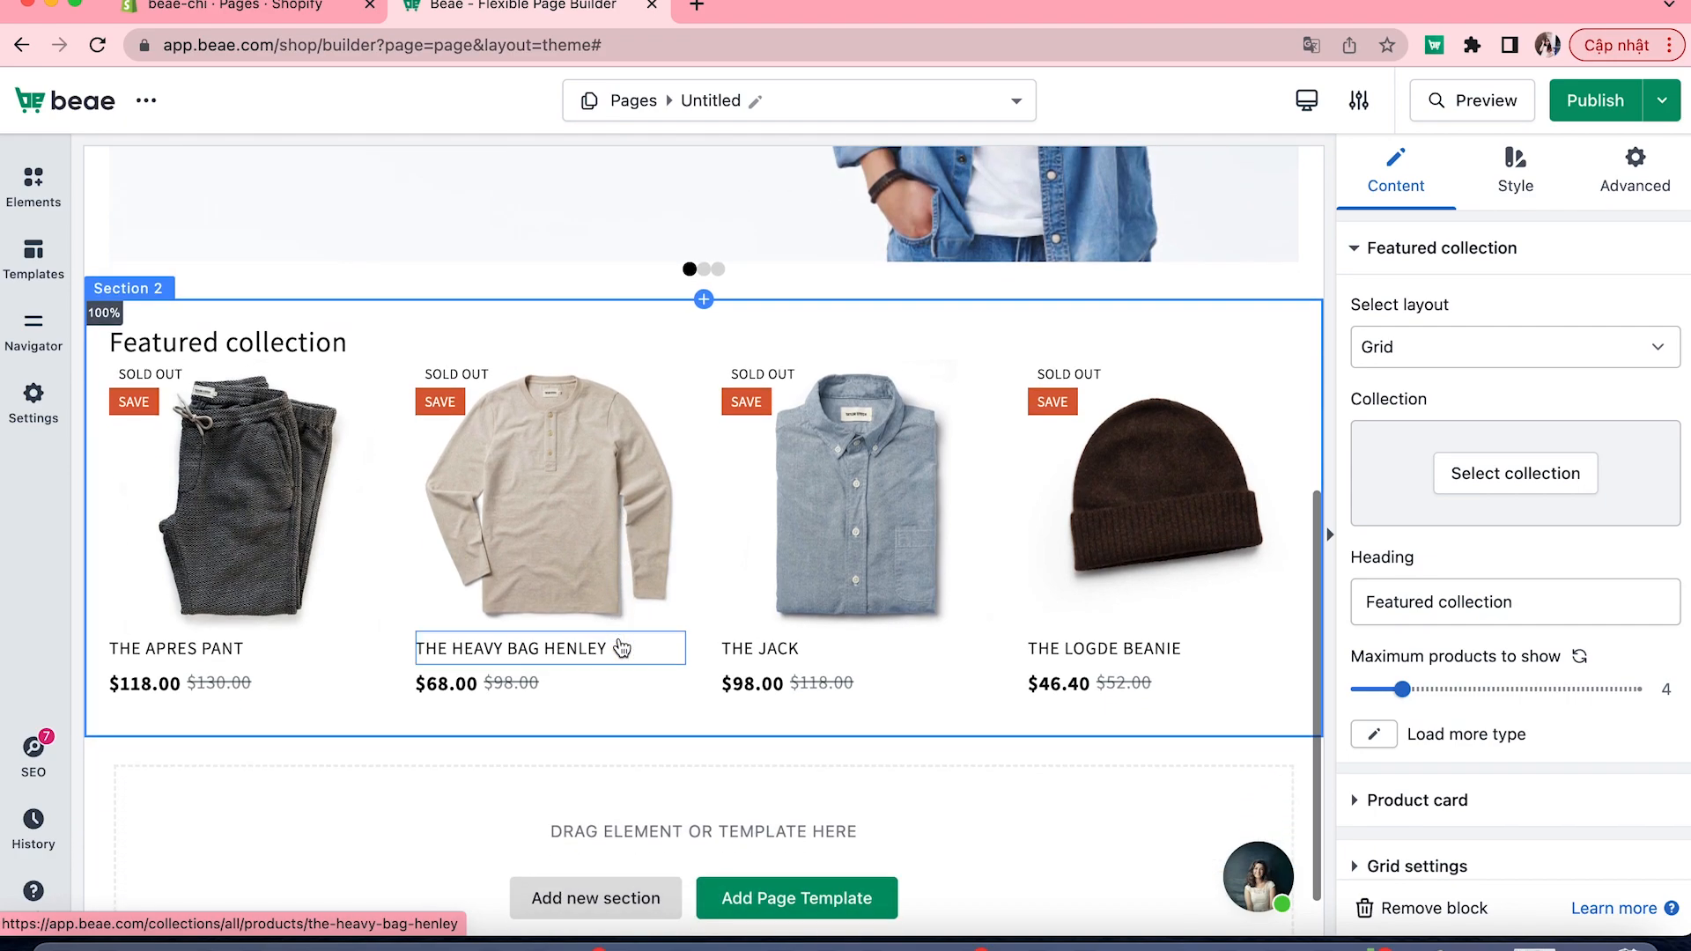
scroll(621, 647, "up", 2)
scroll(621, 647, "down", 2)
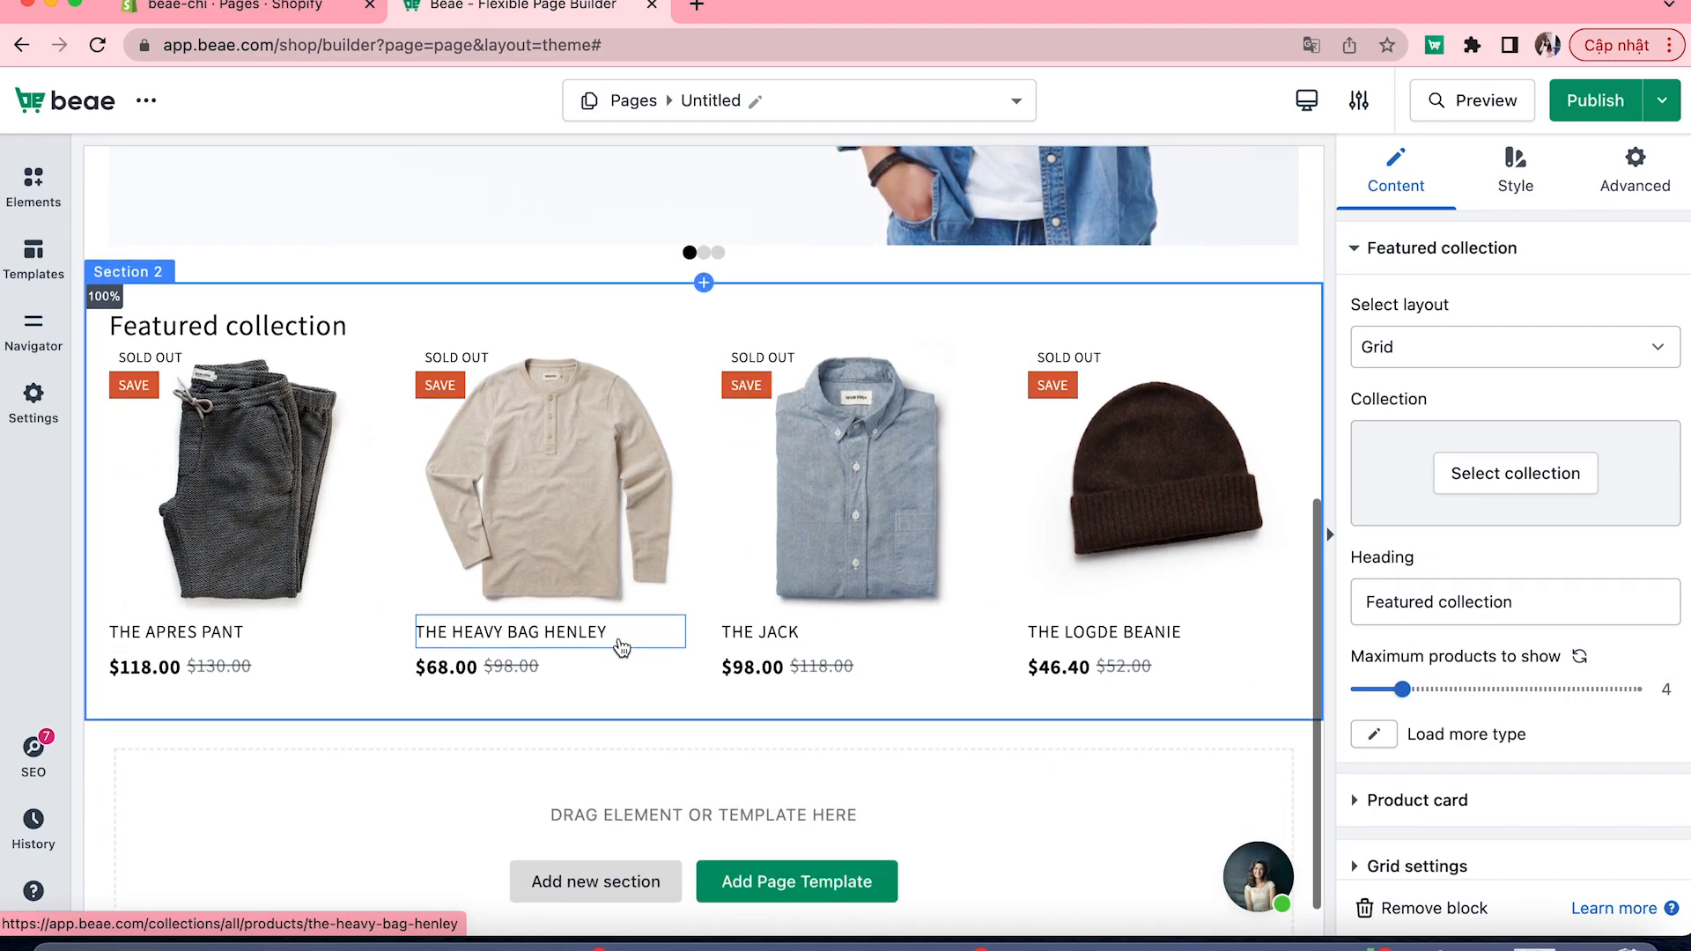
- Set the background color of the featured collection's section to #f0f0f0
left_click(1294, 301)
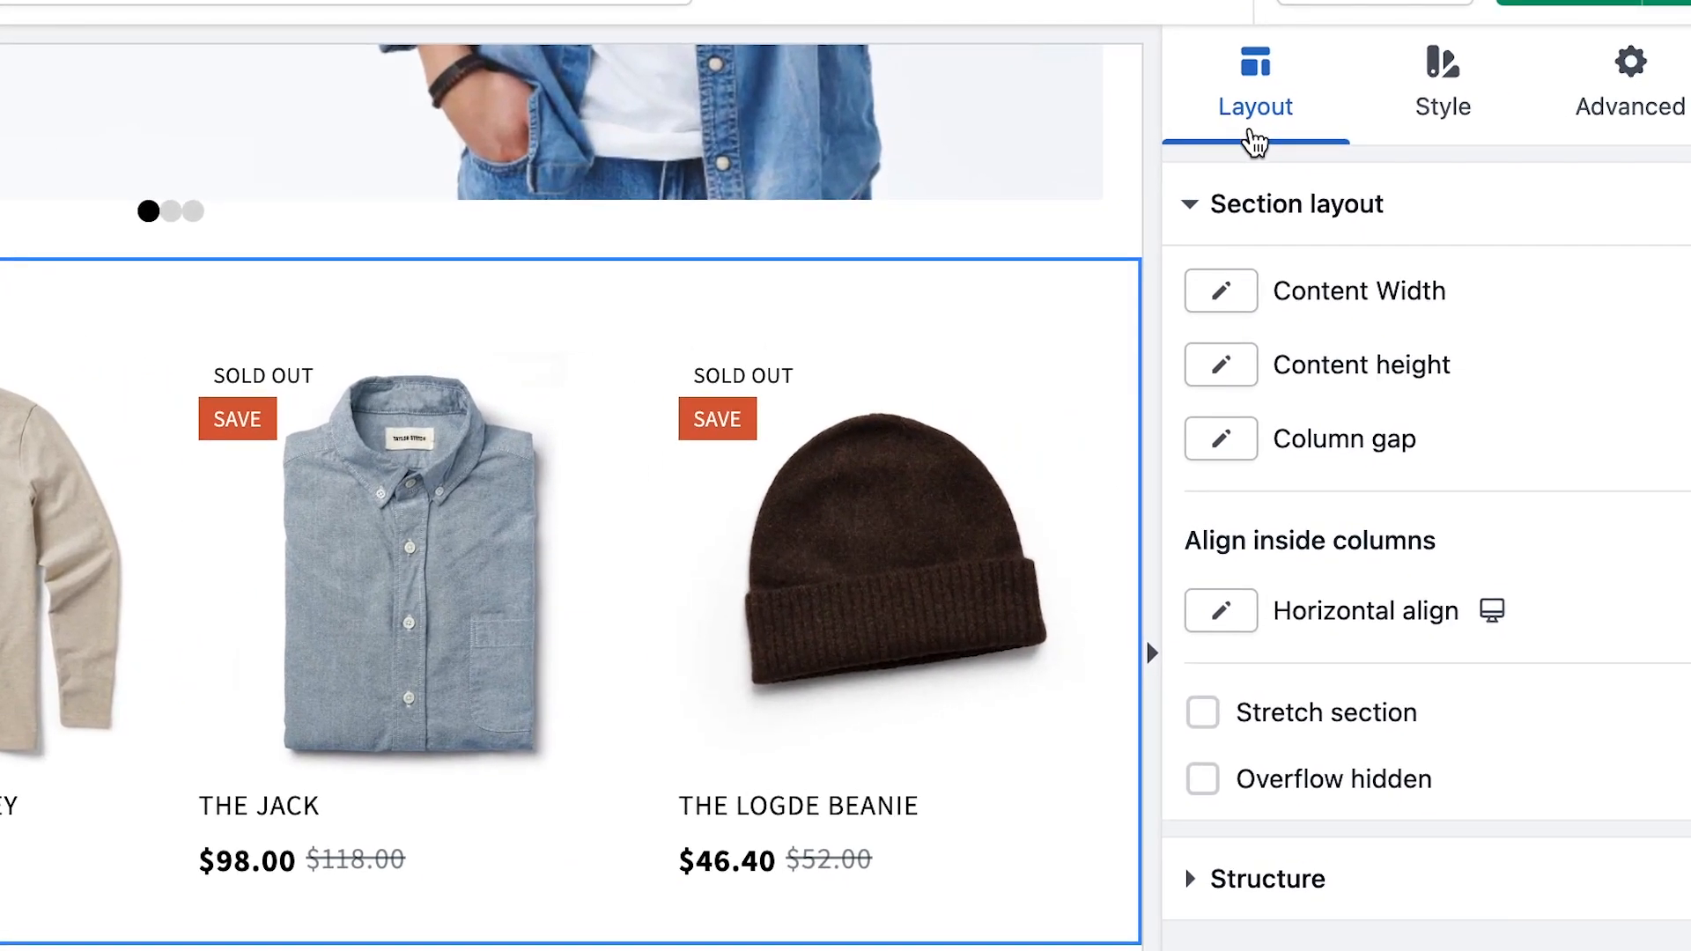
left_click(1645, 110)
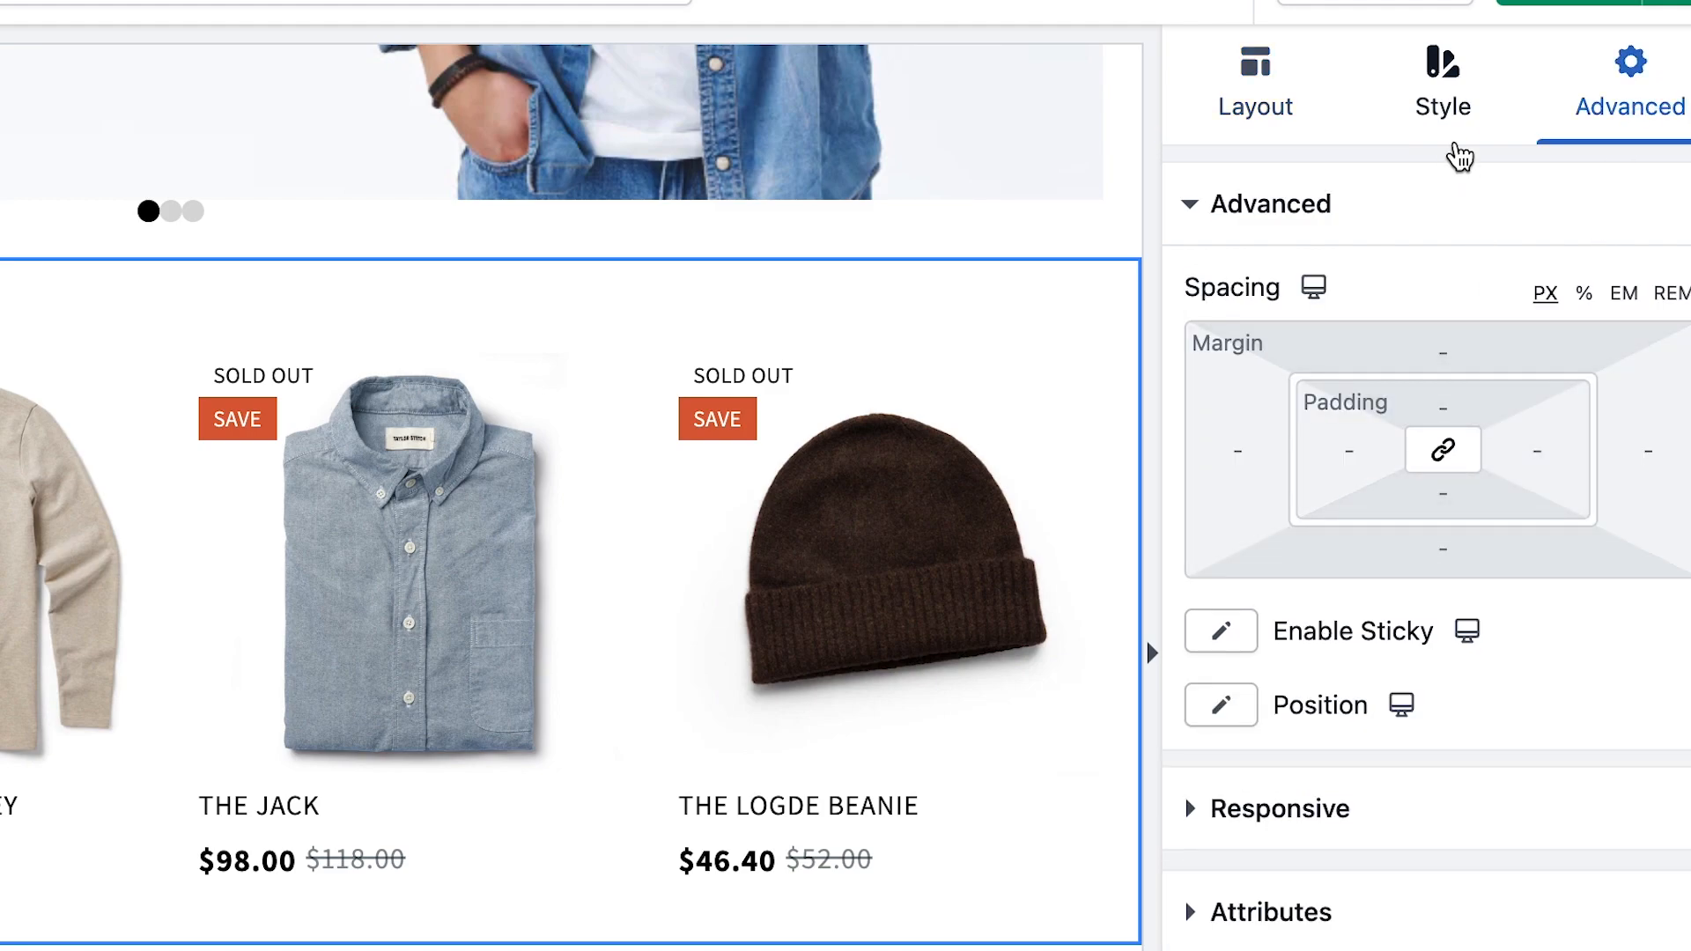
left_click(1446, 127)
left_click(1231, 400)
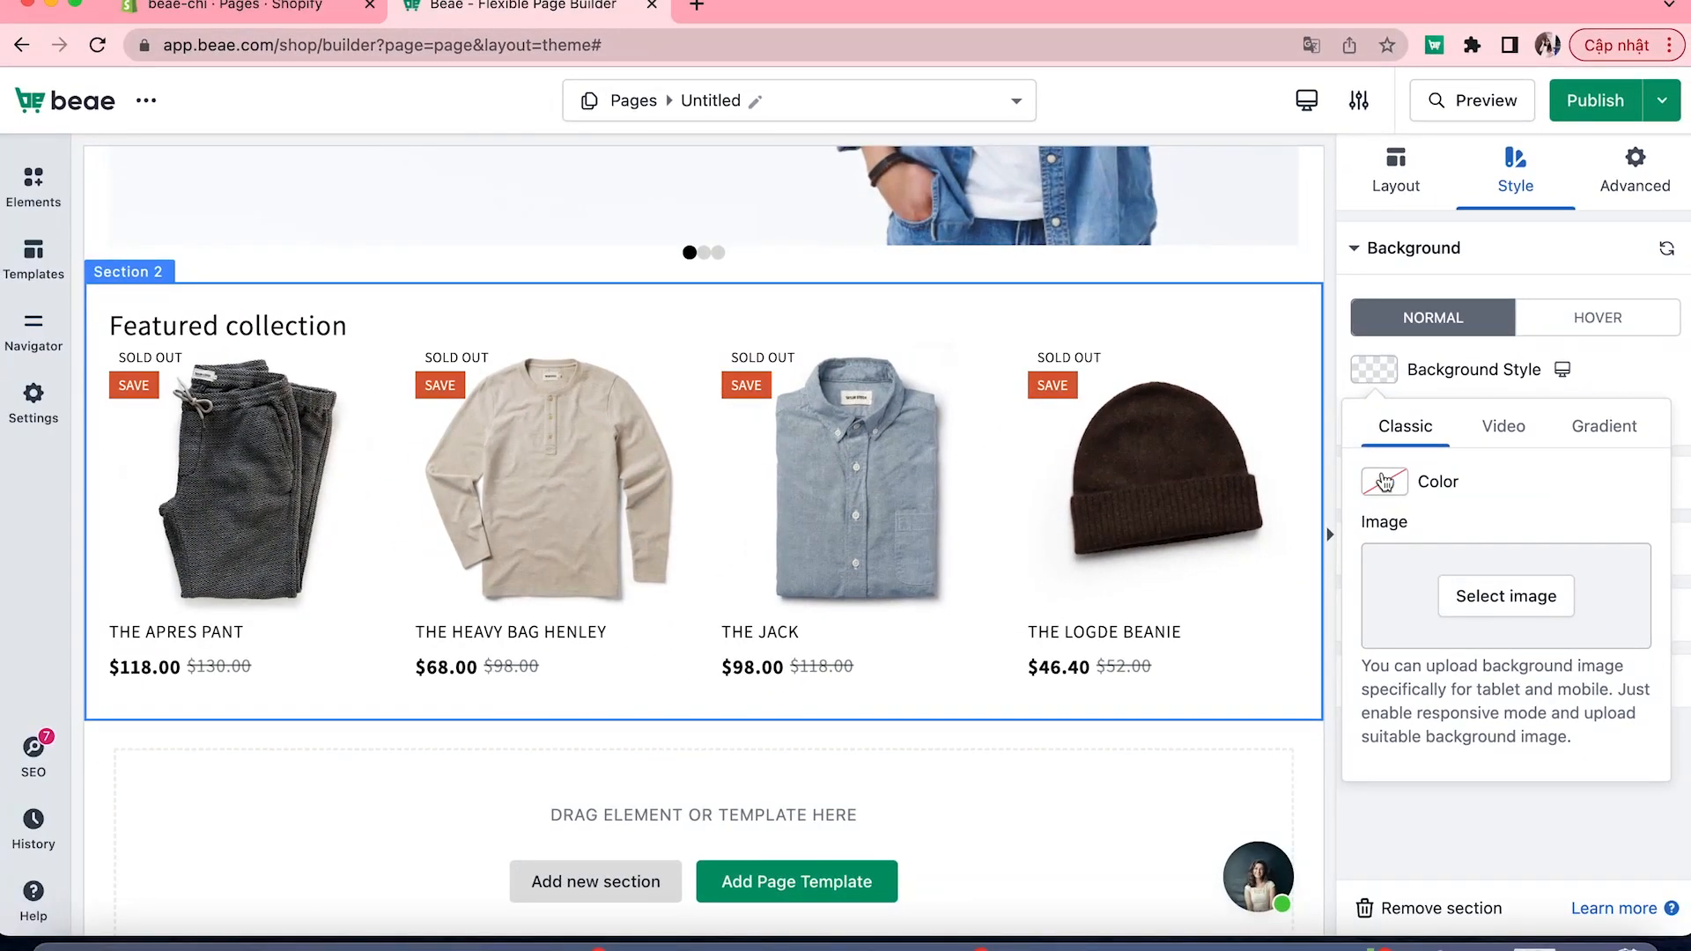
left_click(1384, 481)
left_click(1373, 649)
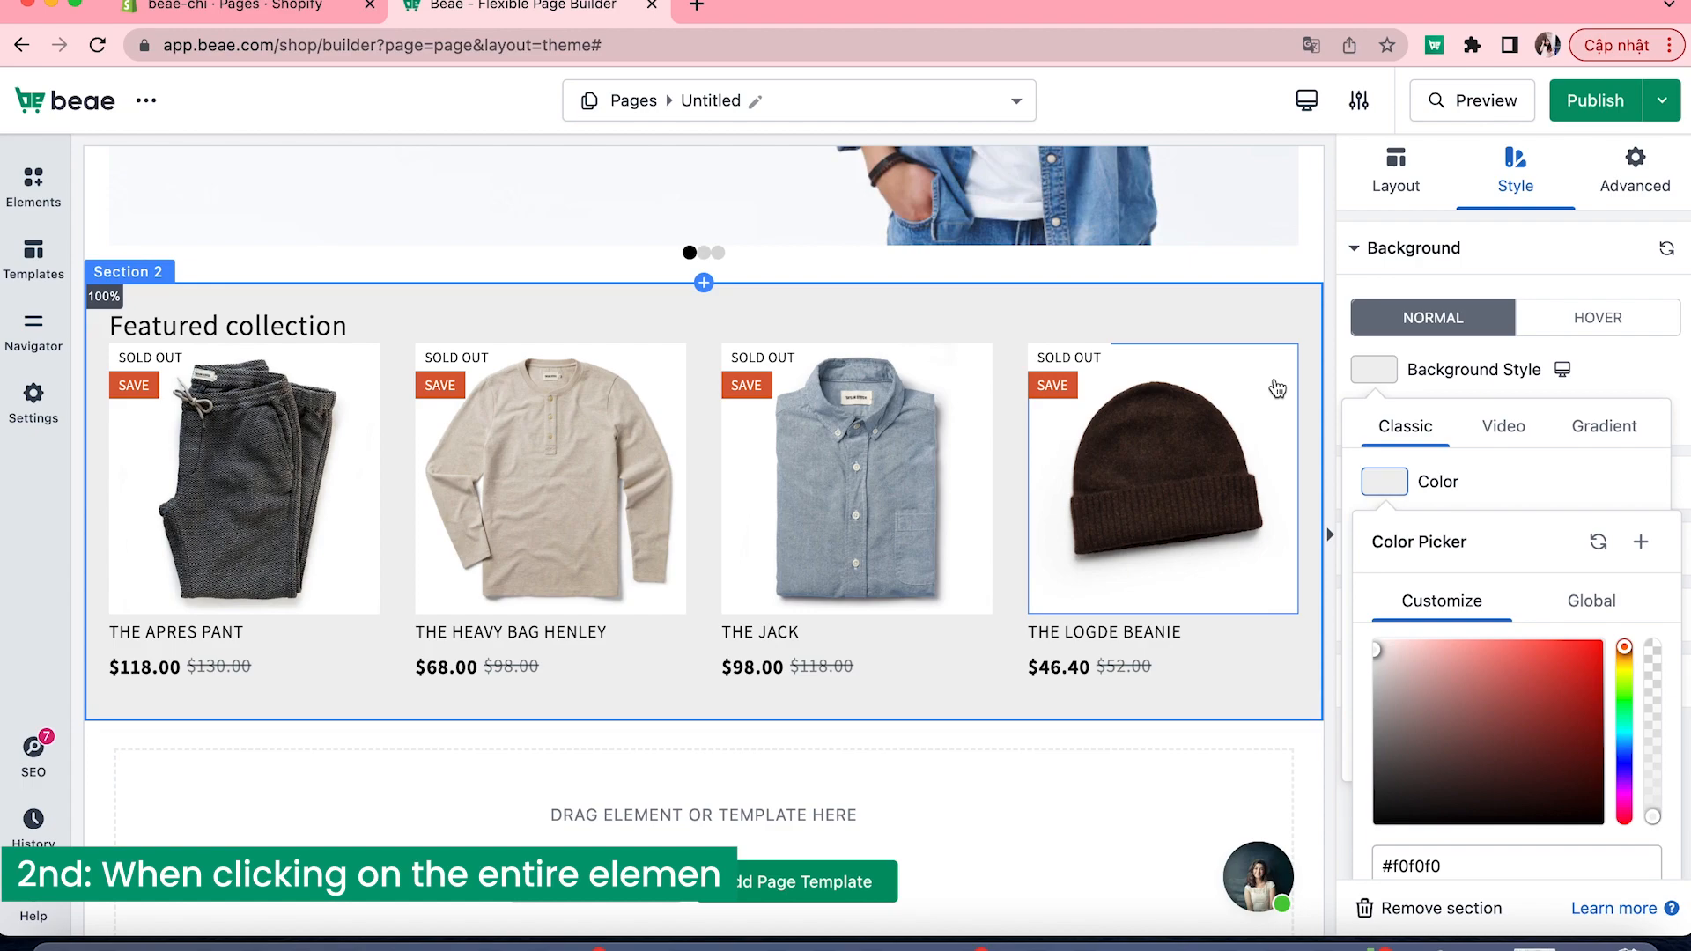
- Replace the featured collection's heading with "Our Special Offer"
left_click(1281, 331)
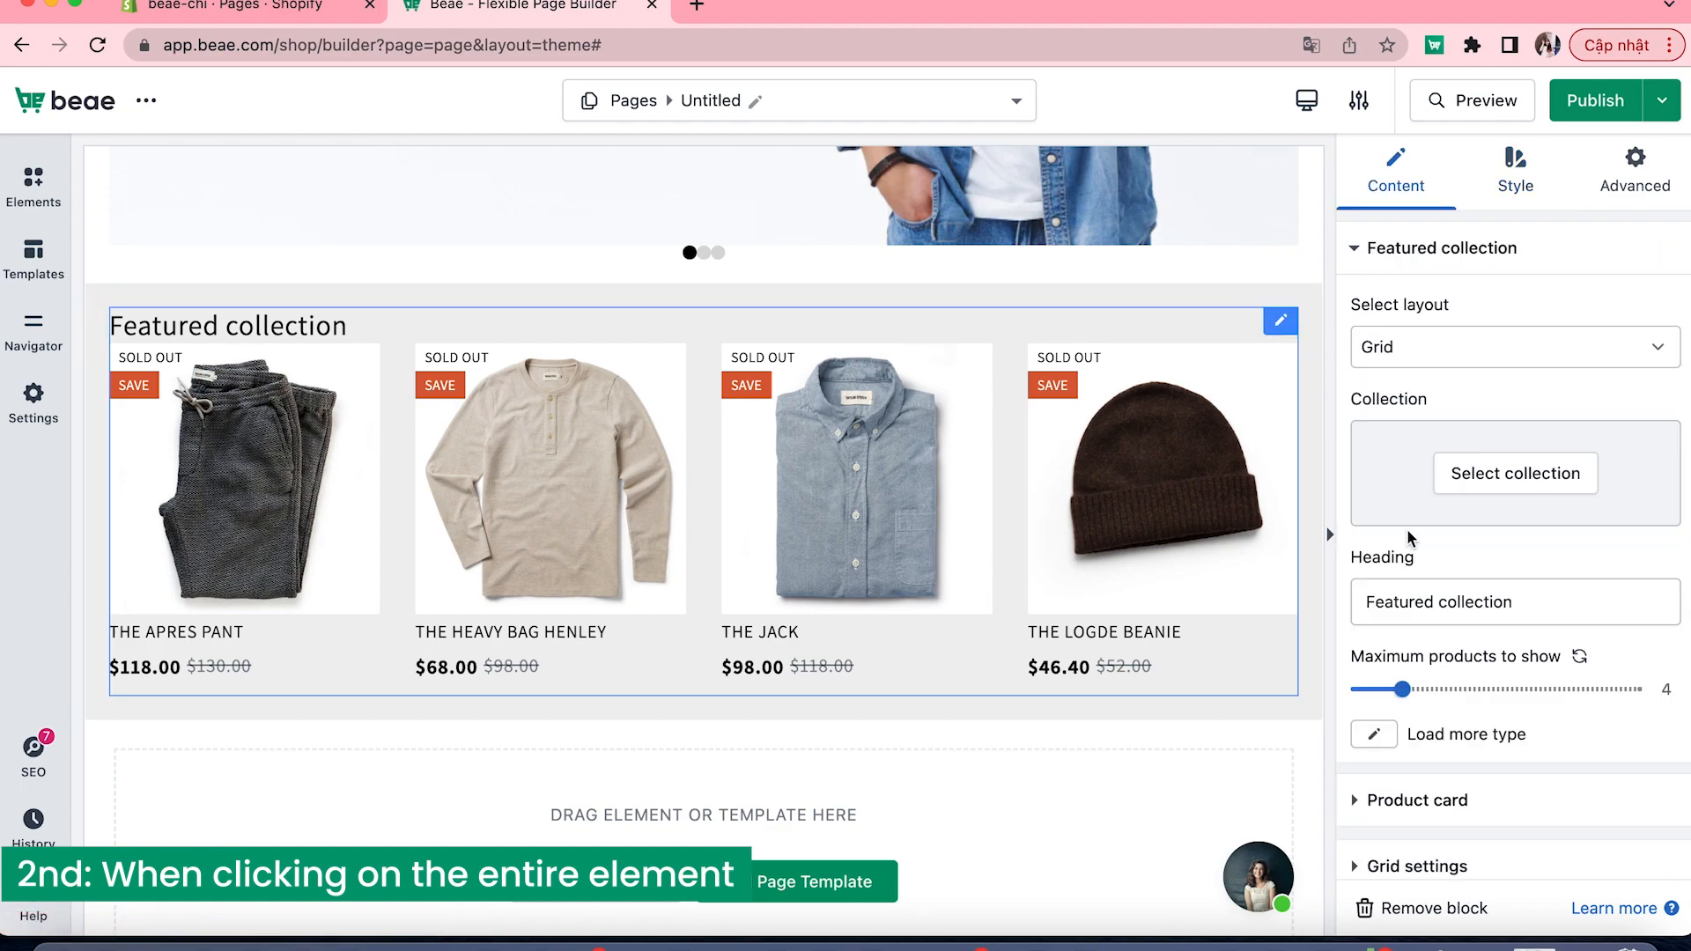
scroll(1427, 476, "down", 1)
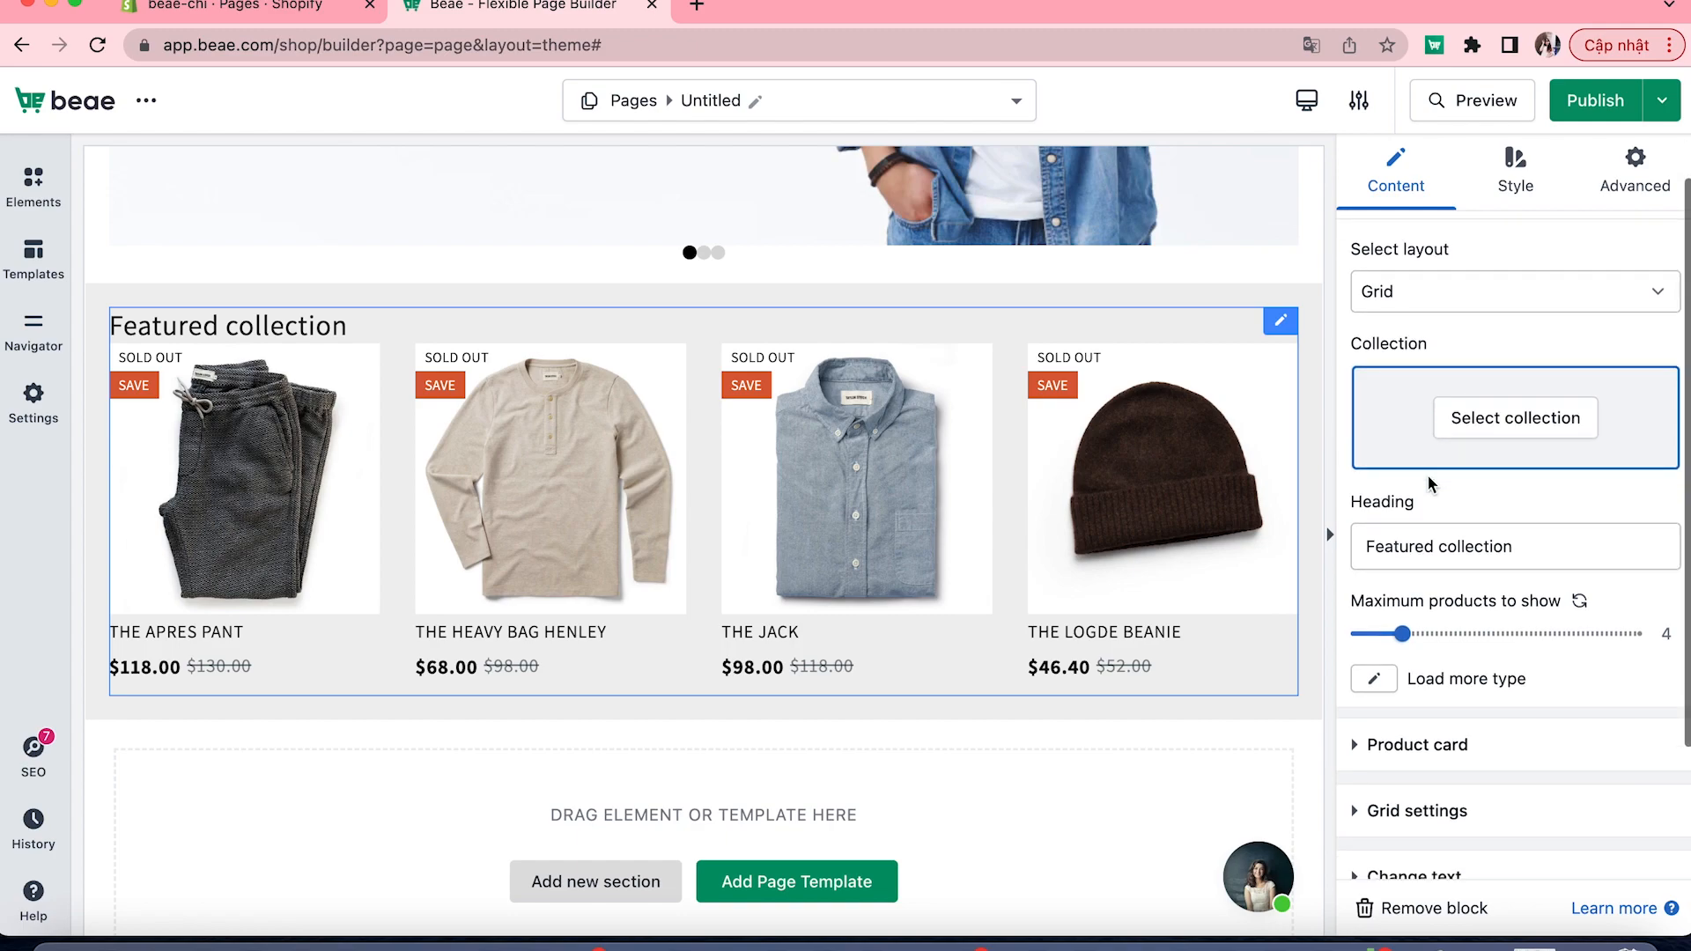
left_click(1524, 547)
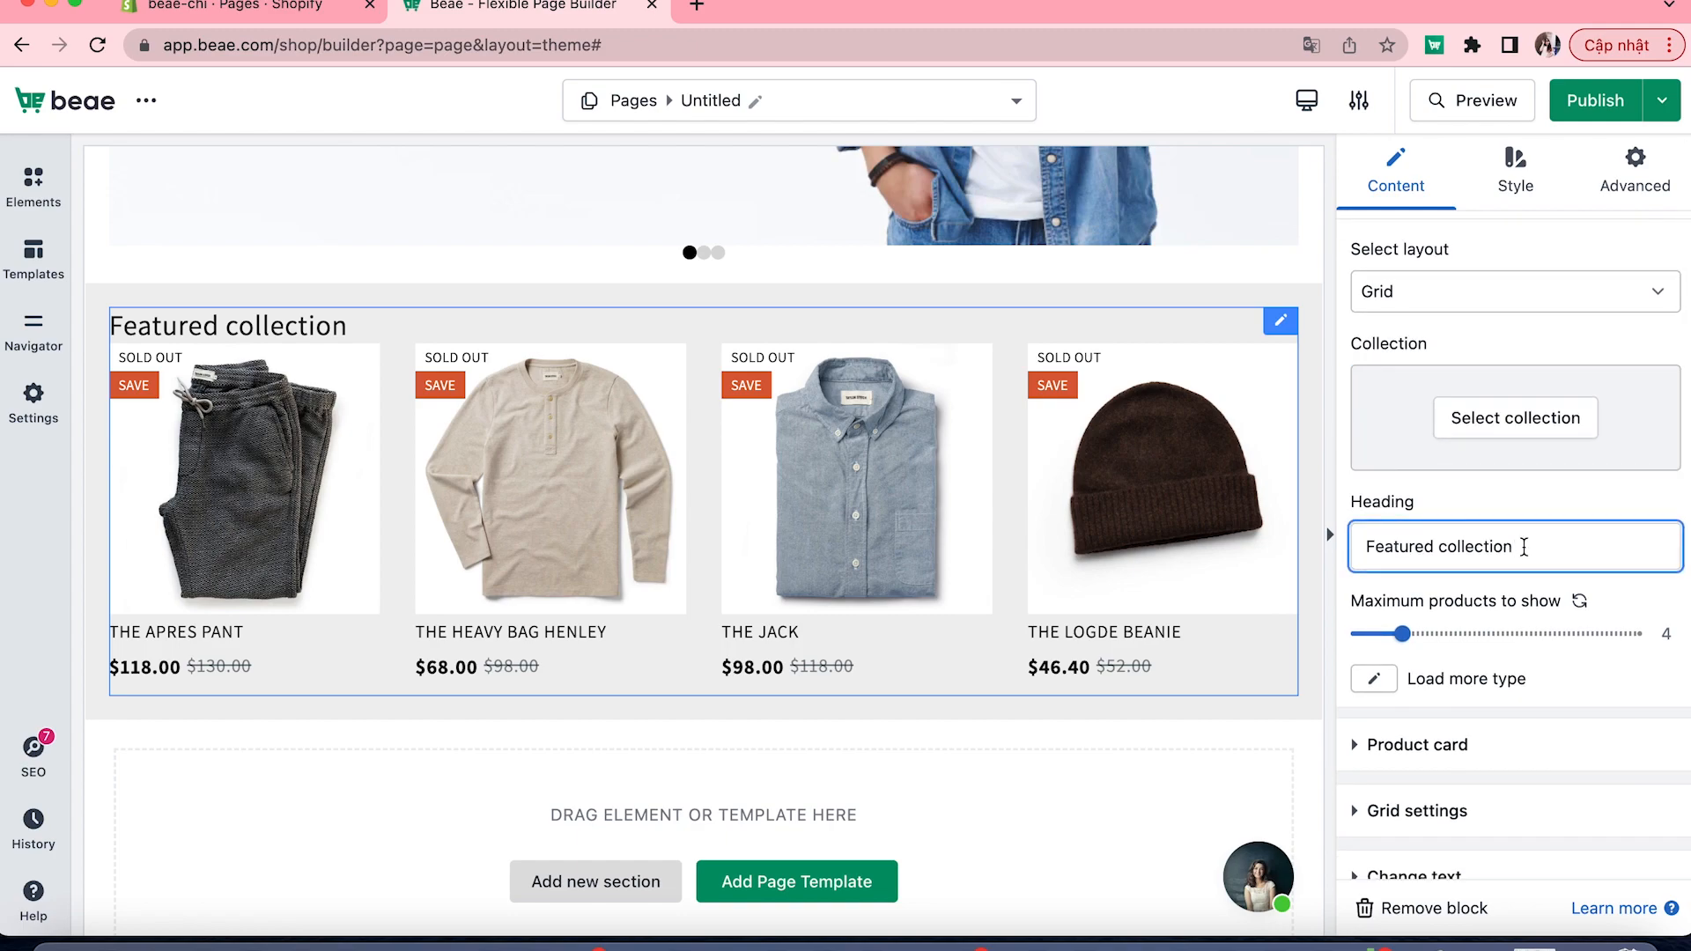
key("BackSpace")
key("BackSpace")
key("BackSpace")
key("BackSpace")
key("BackSpace")
key("BackSpace")
key("BackSpace")
key("BackSpace")
key("BackSpace")
key("BackSpace")
key("BackSpace")
key("BackSpace")
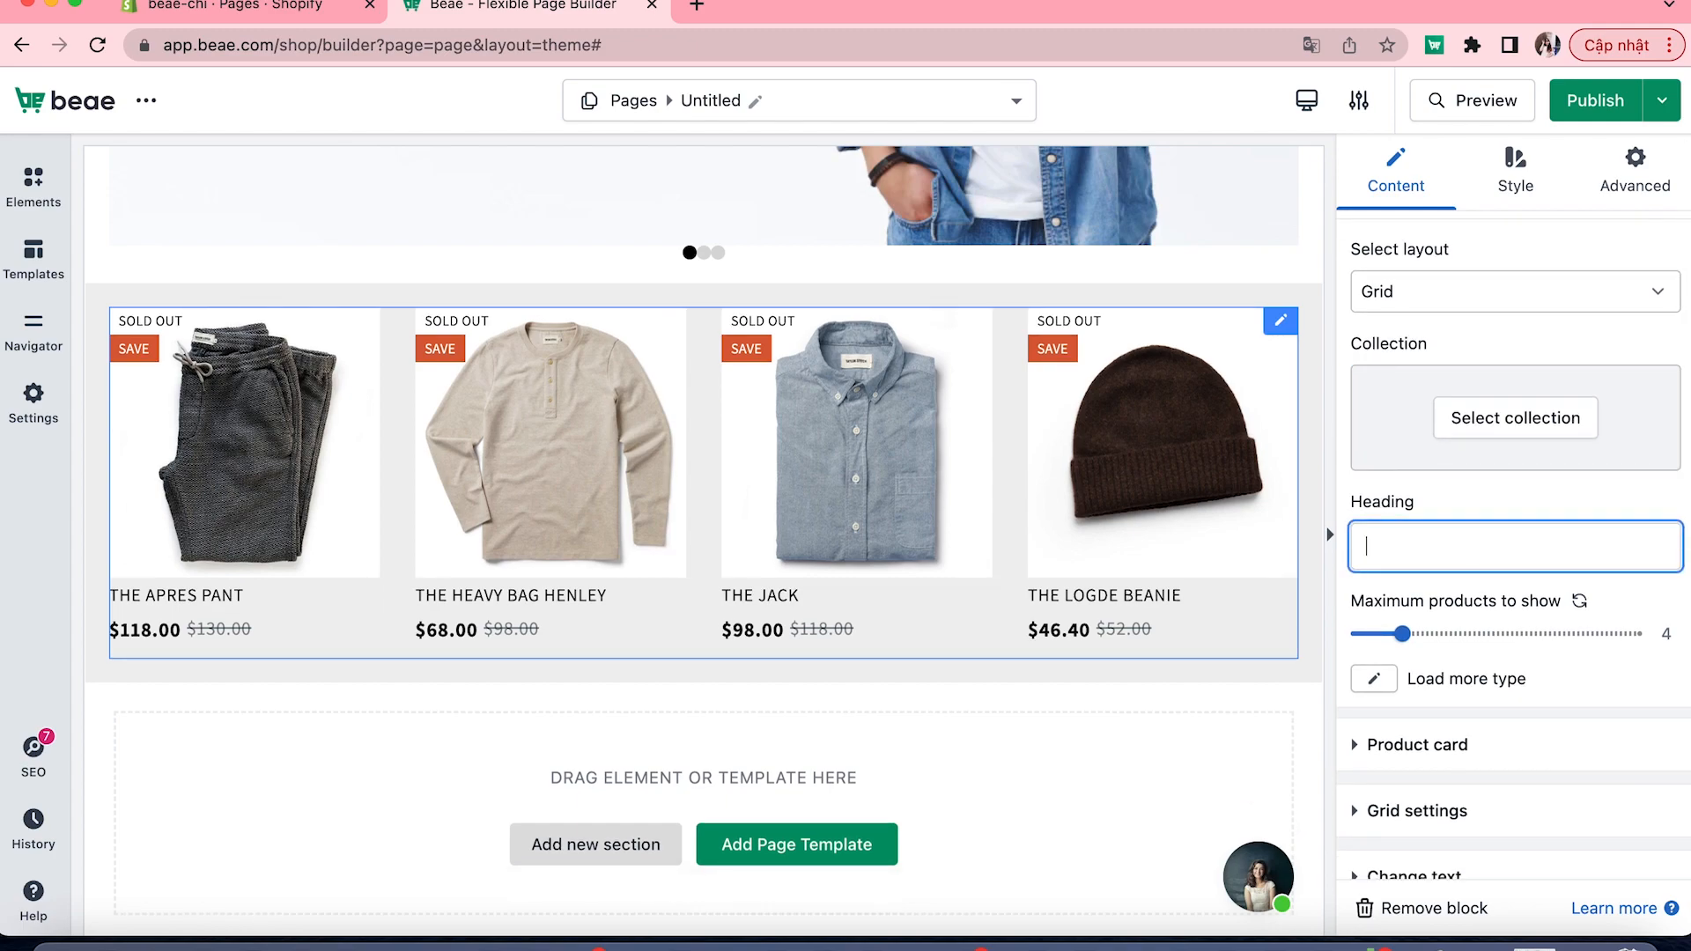
type("OU")
key("BackSpace")
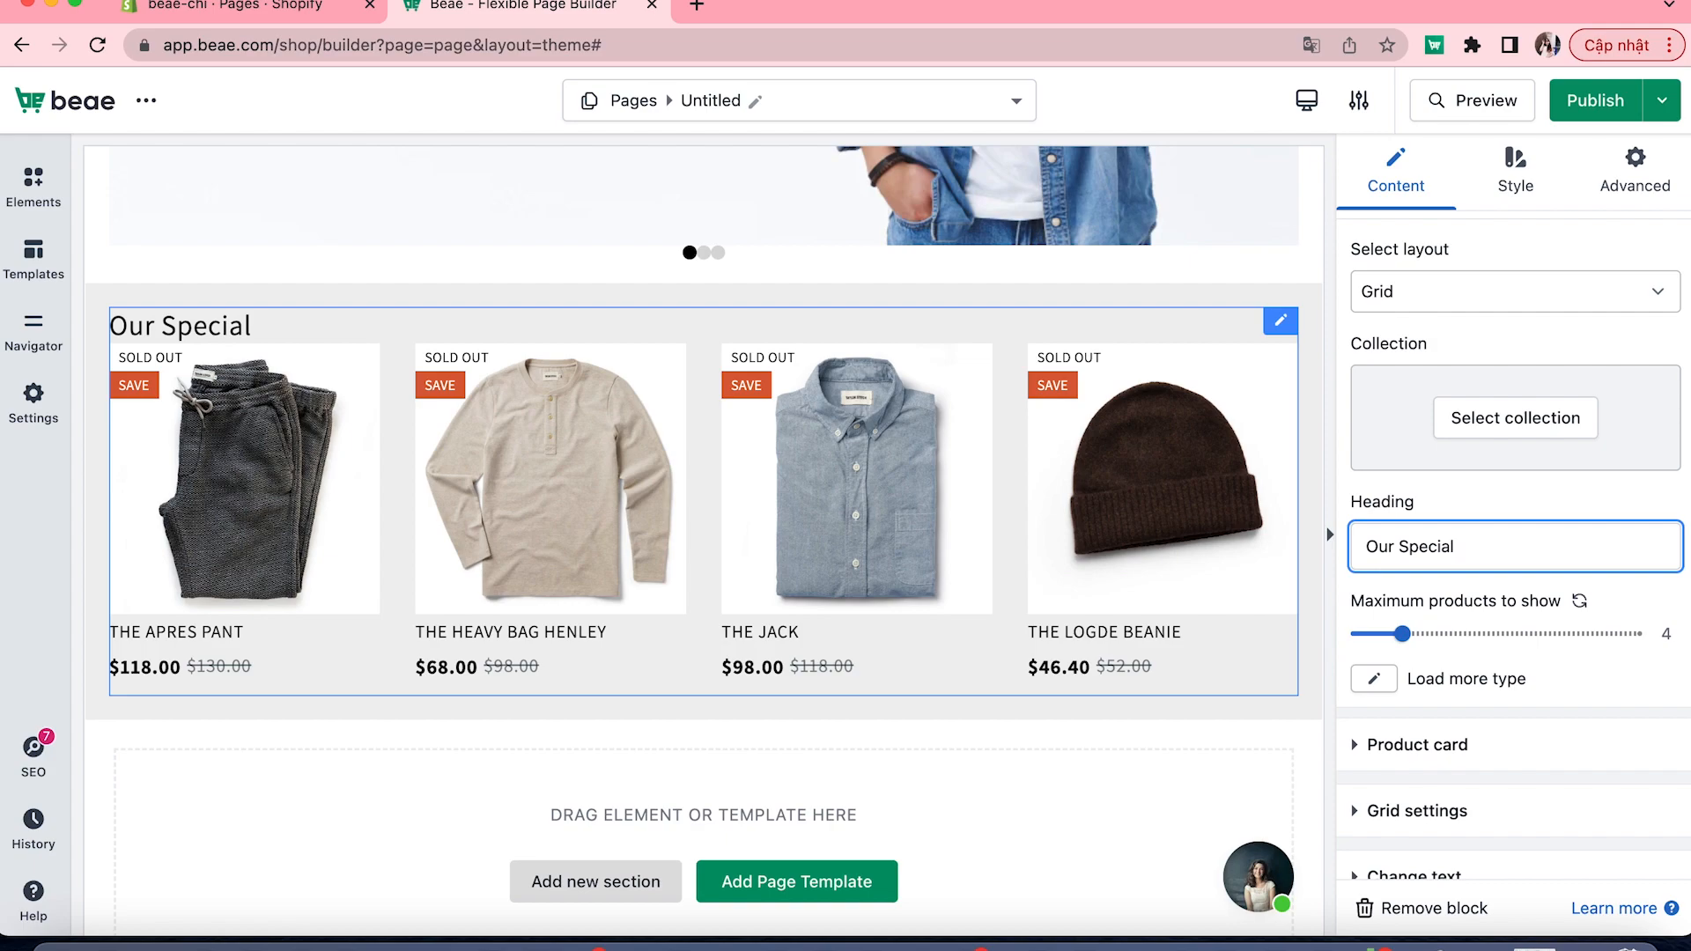
- Center-align the featured collection's heading
left_click(1515, 172)
left_click(1373, 364)
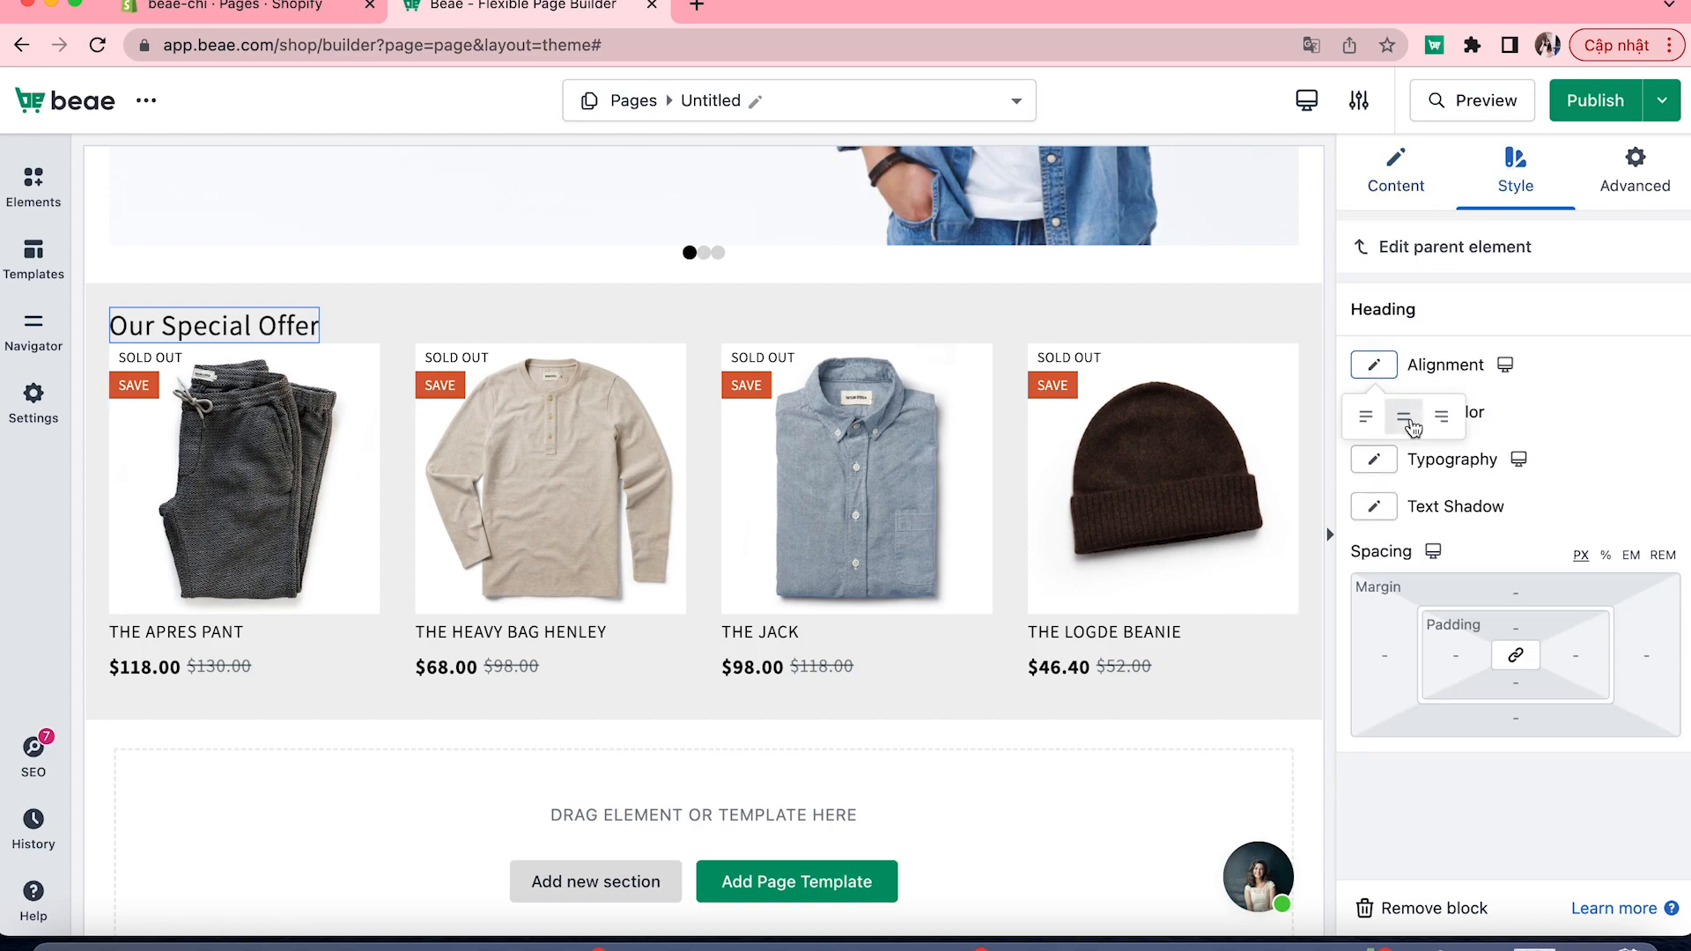
left_click(1400, 410)
- Enlarge the text of the "Our Special Offer" heading and set its font to Roboto from Google Fonts
left_click(1373, 458)
left_click_drag(1368, 712, 1400, 711)
left_click(1528, 634)
left_click(1573, 584)
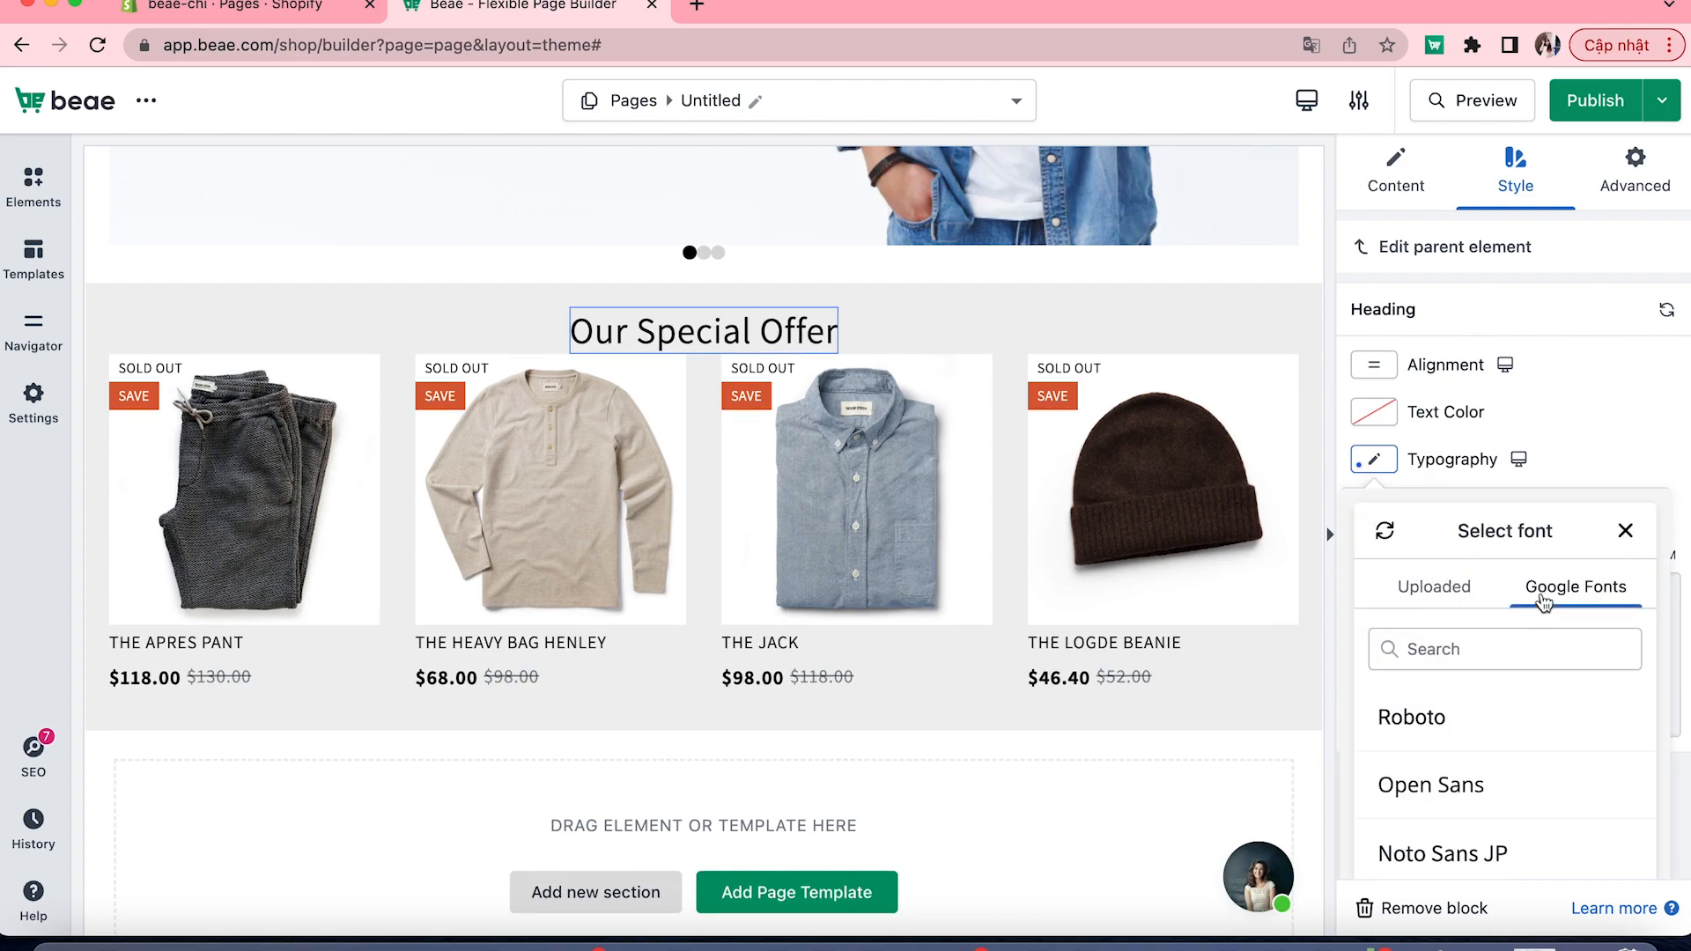
left_click(1488, 715)
left_click(1300, 331)
scroll(1055, 382, "down", 1)
scroll(1055, 382, "up", 1)
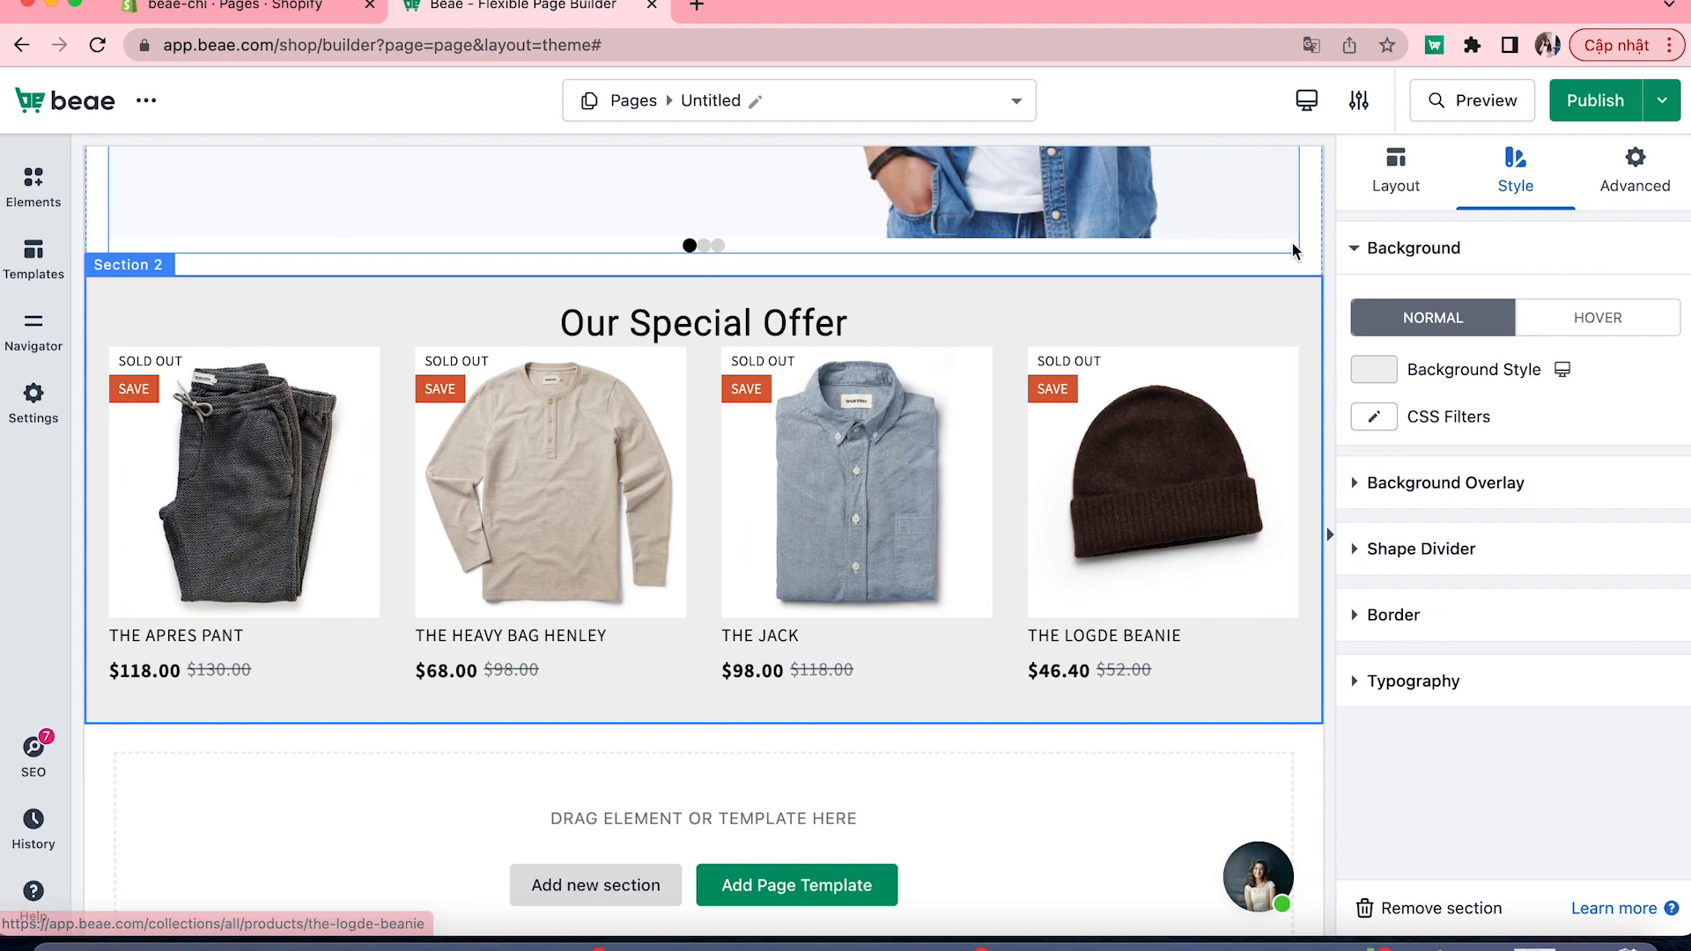
- Set the featured collection's maximum number of products to show to 6
left_click(1277, 319)
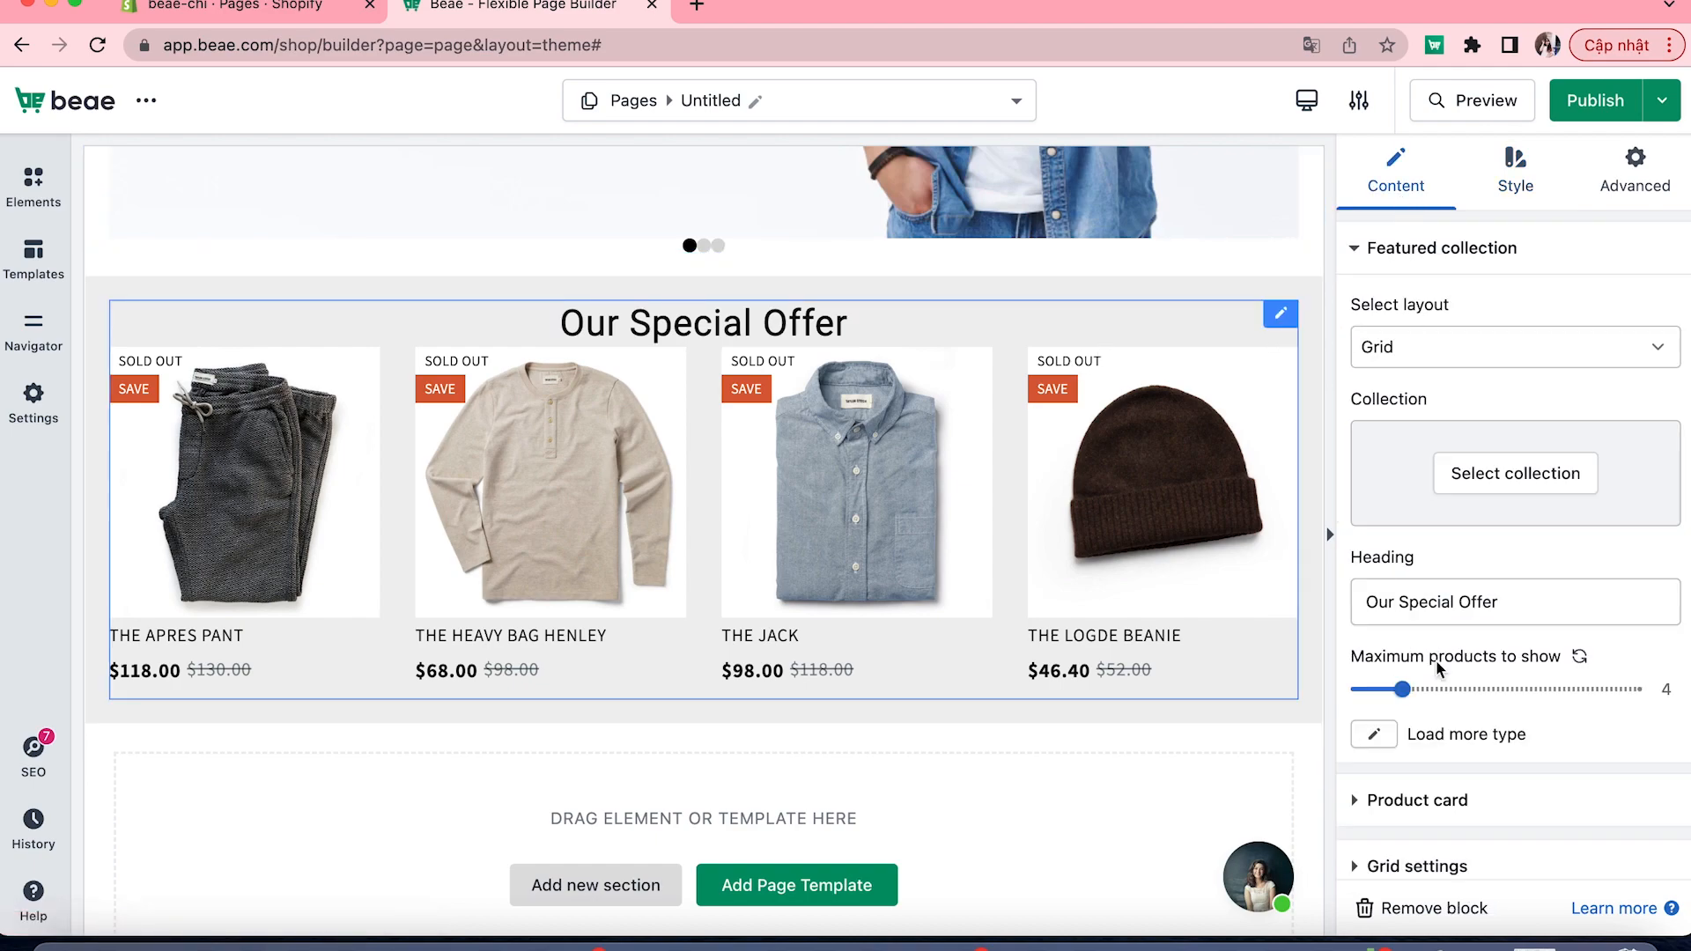
scroll(1436, 659, "down", 1)
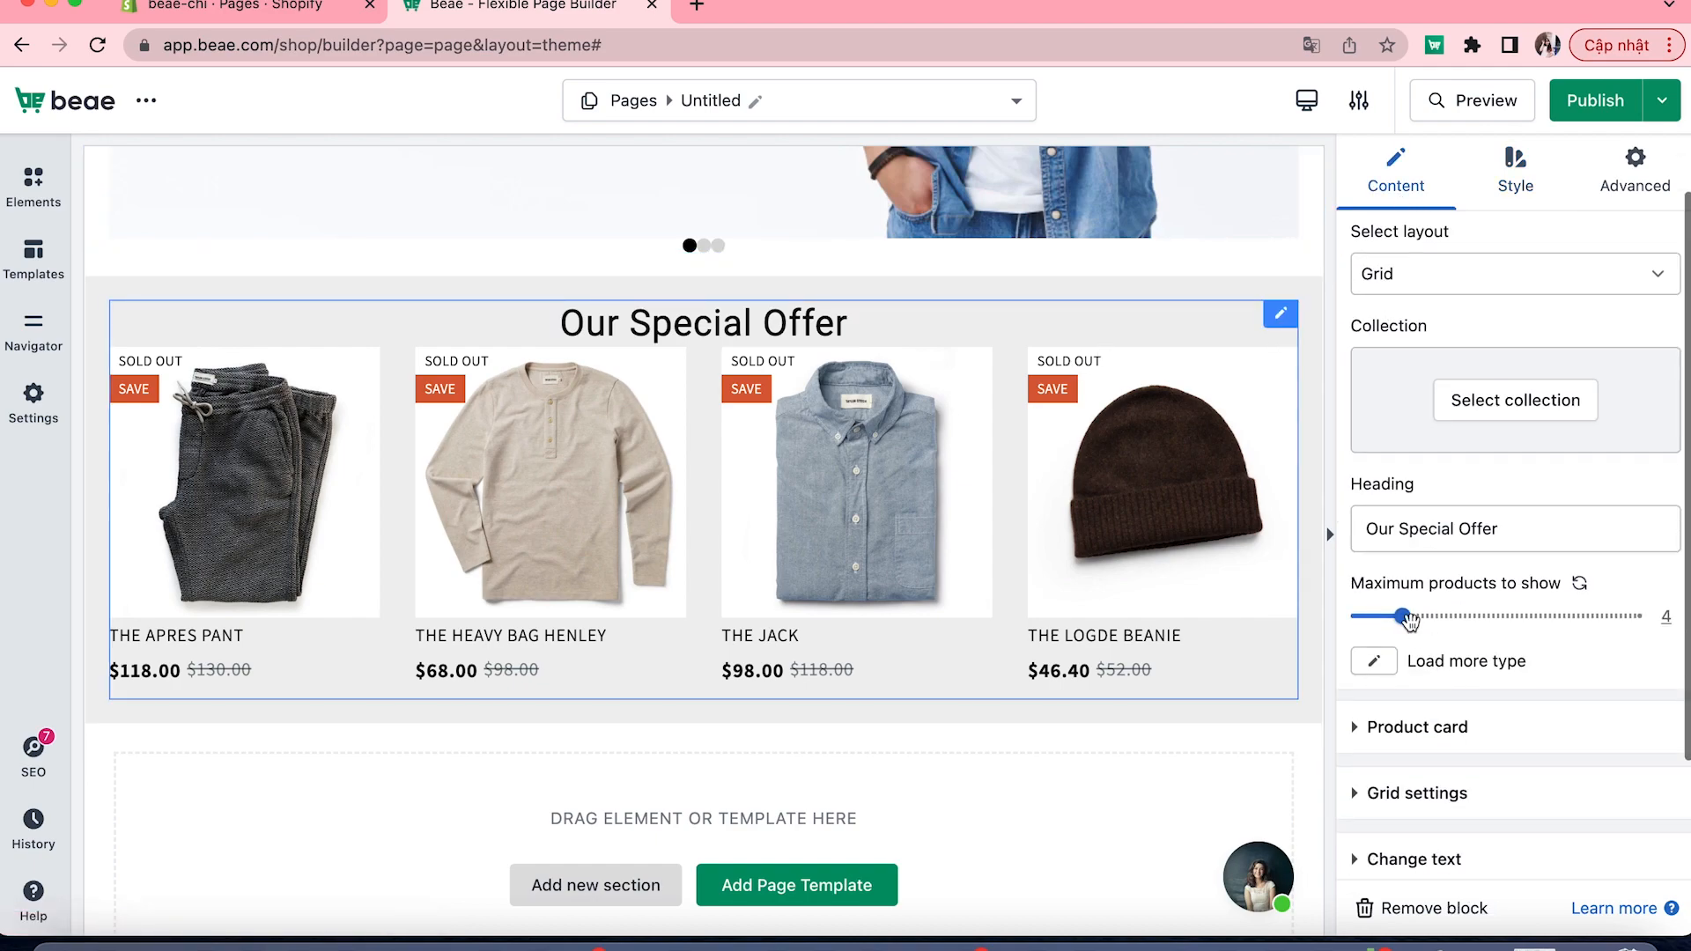
left_click_drag(1405, 618, 1428, 620)
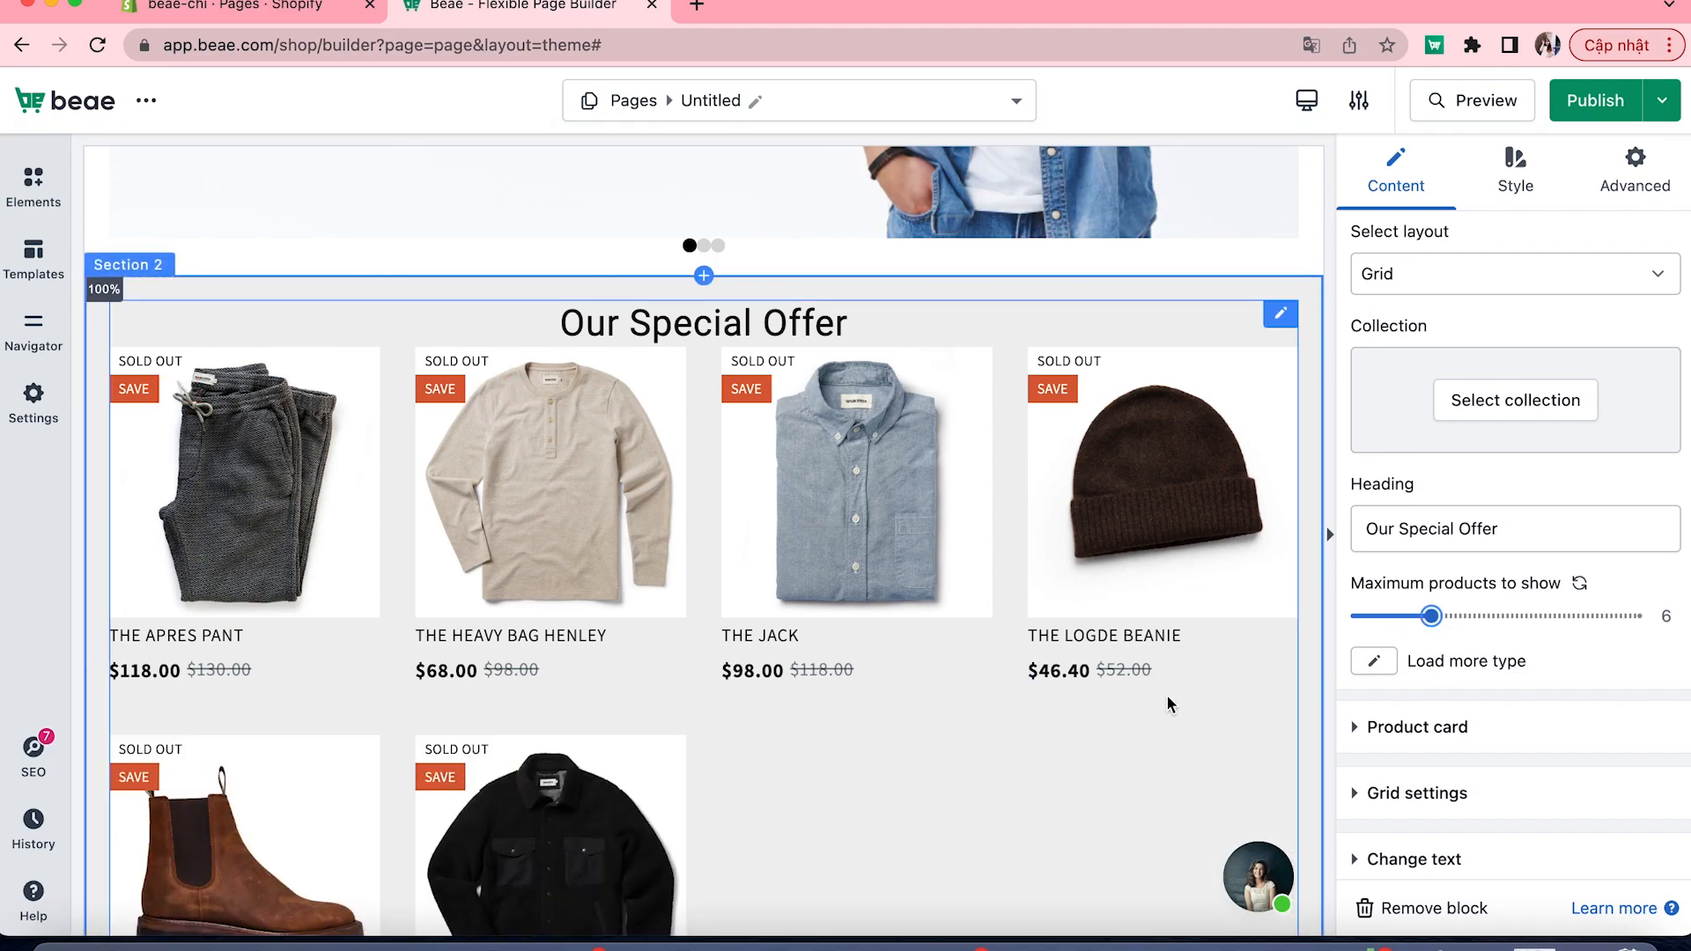
- Set the featured collection's product grid to 3 items per row
scroll(1166, 693, "down", 1)
scroll(1373, 728, "down", 3)
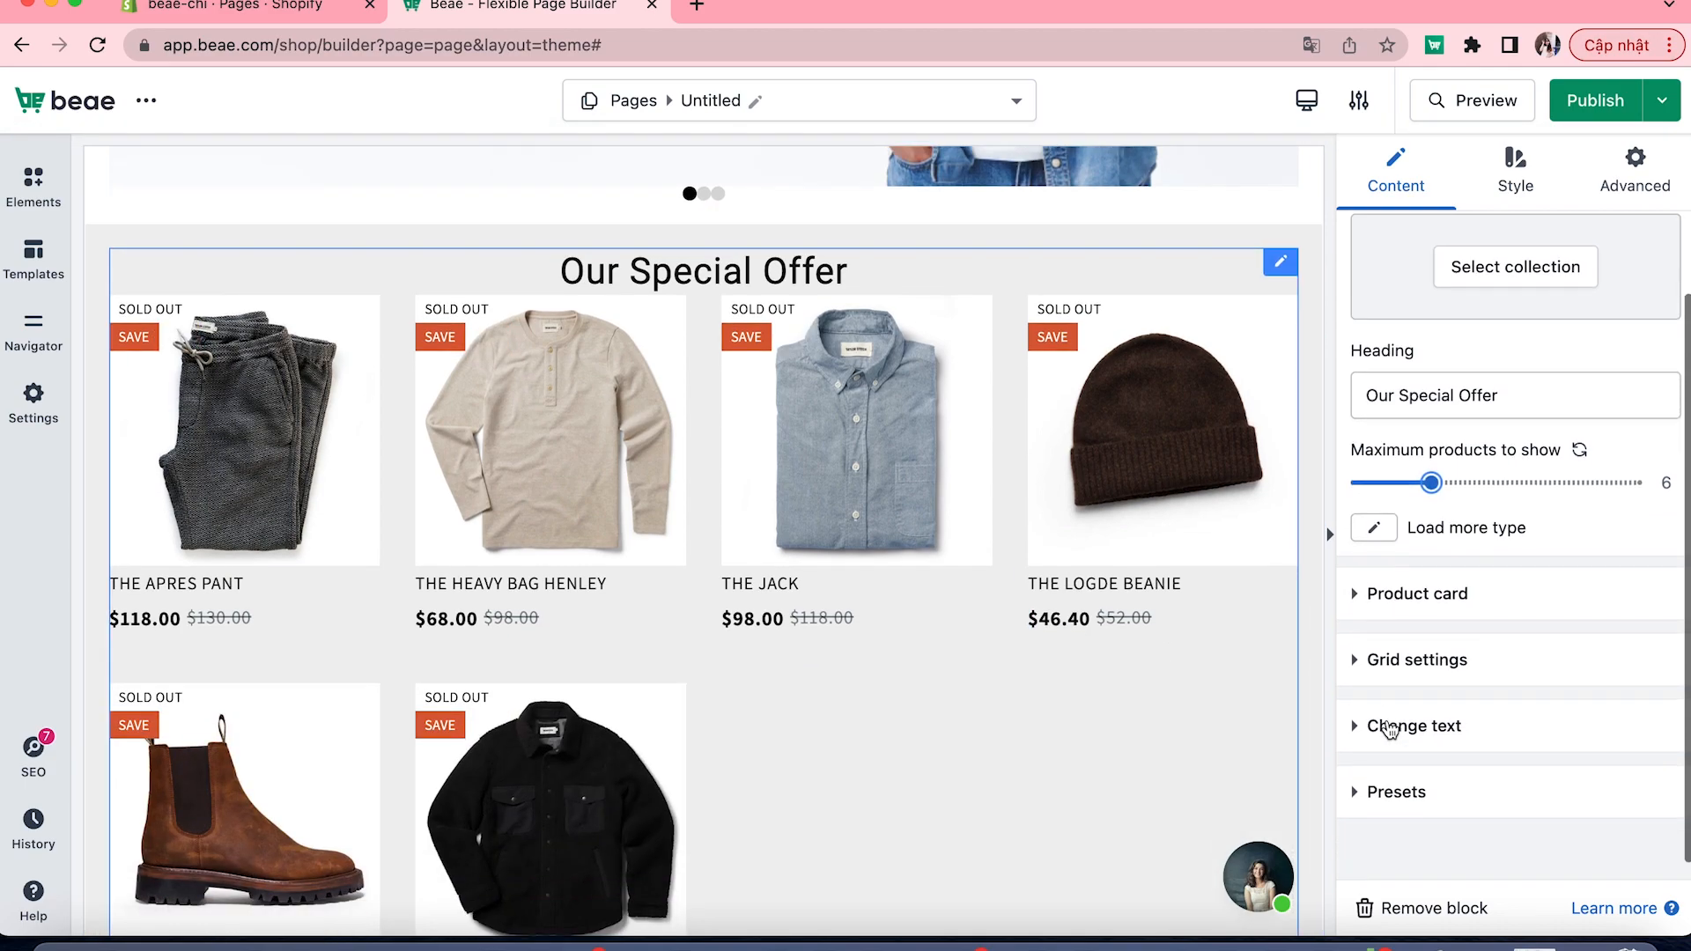
left_click(1398, 661)
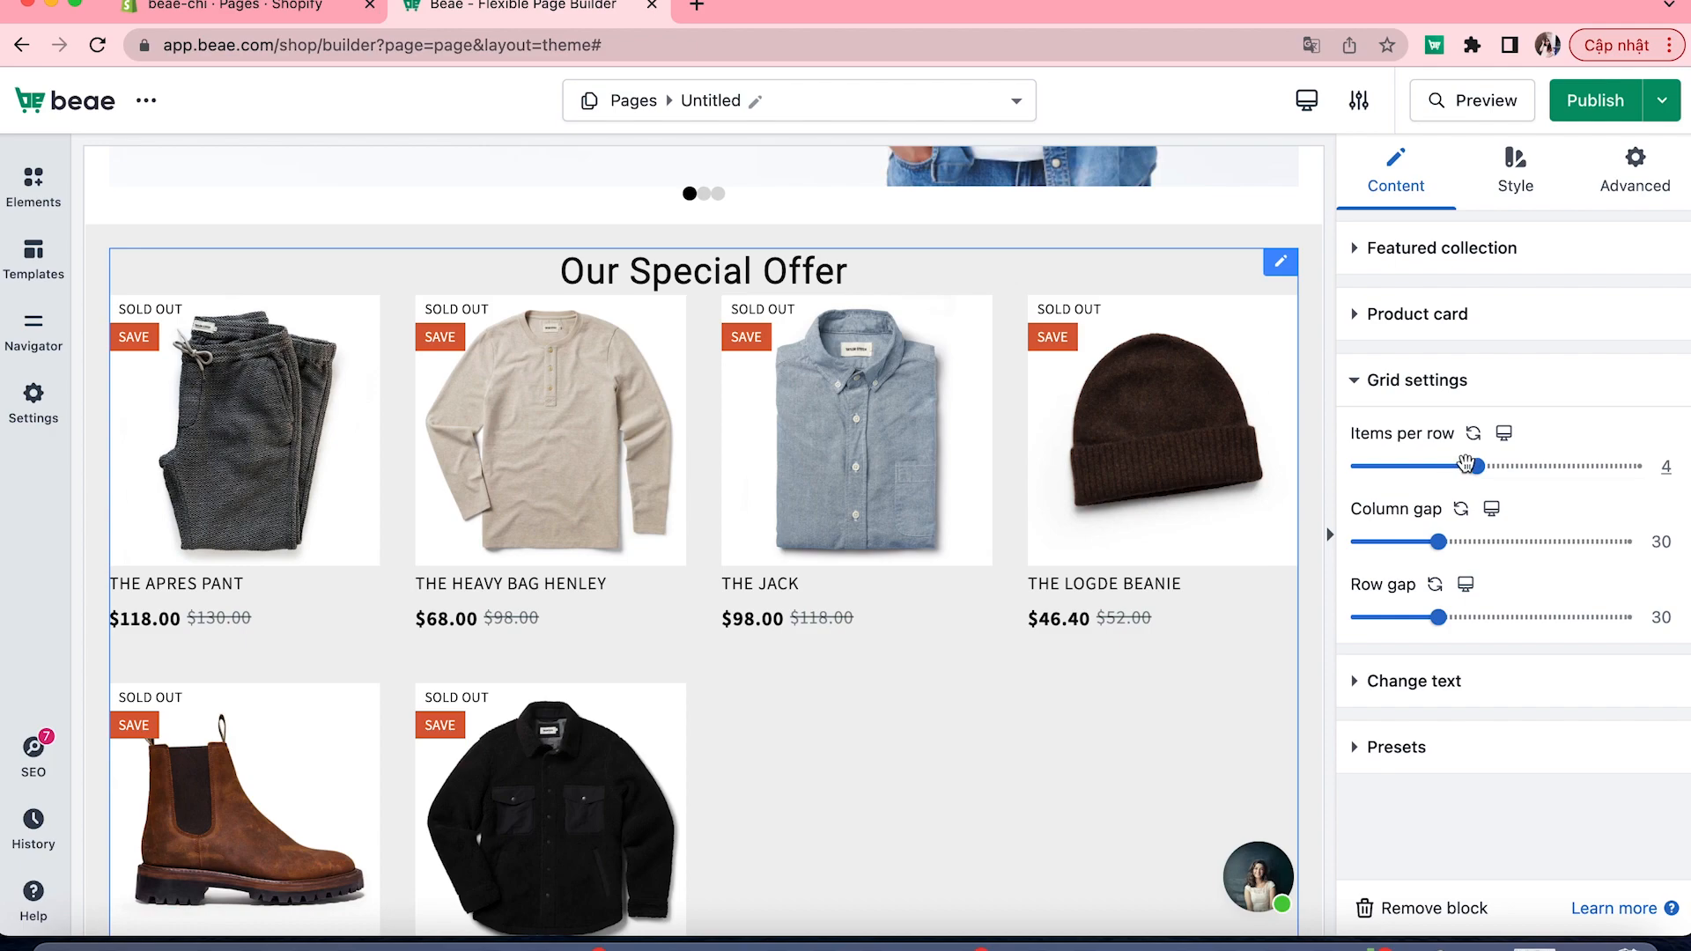
left_click_drag(1480, 469, 1452, 466)
mouse_move(1444, 541)
left_mouse_down()
mouse_move(1471, 540)
mouse_move(1437, 546)
left_mouse_up()
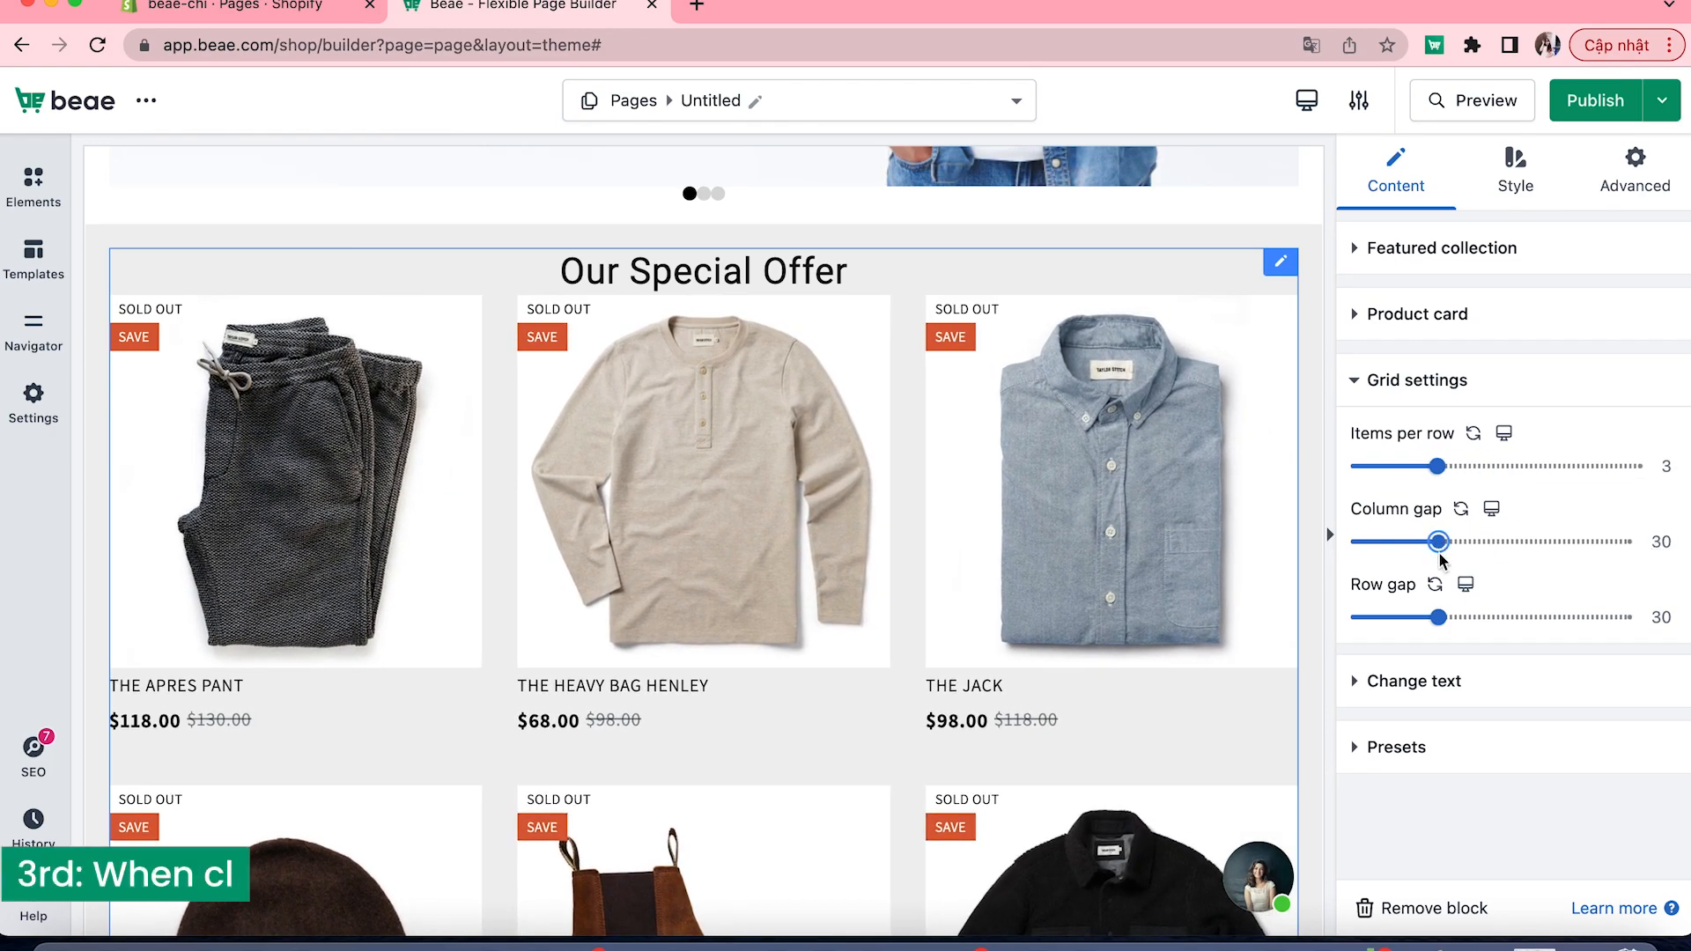
scroll(1171, 608, "down", 3)
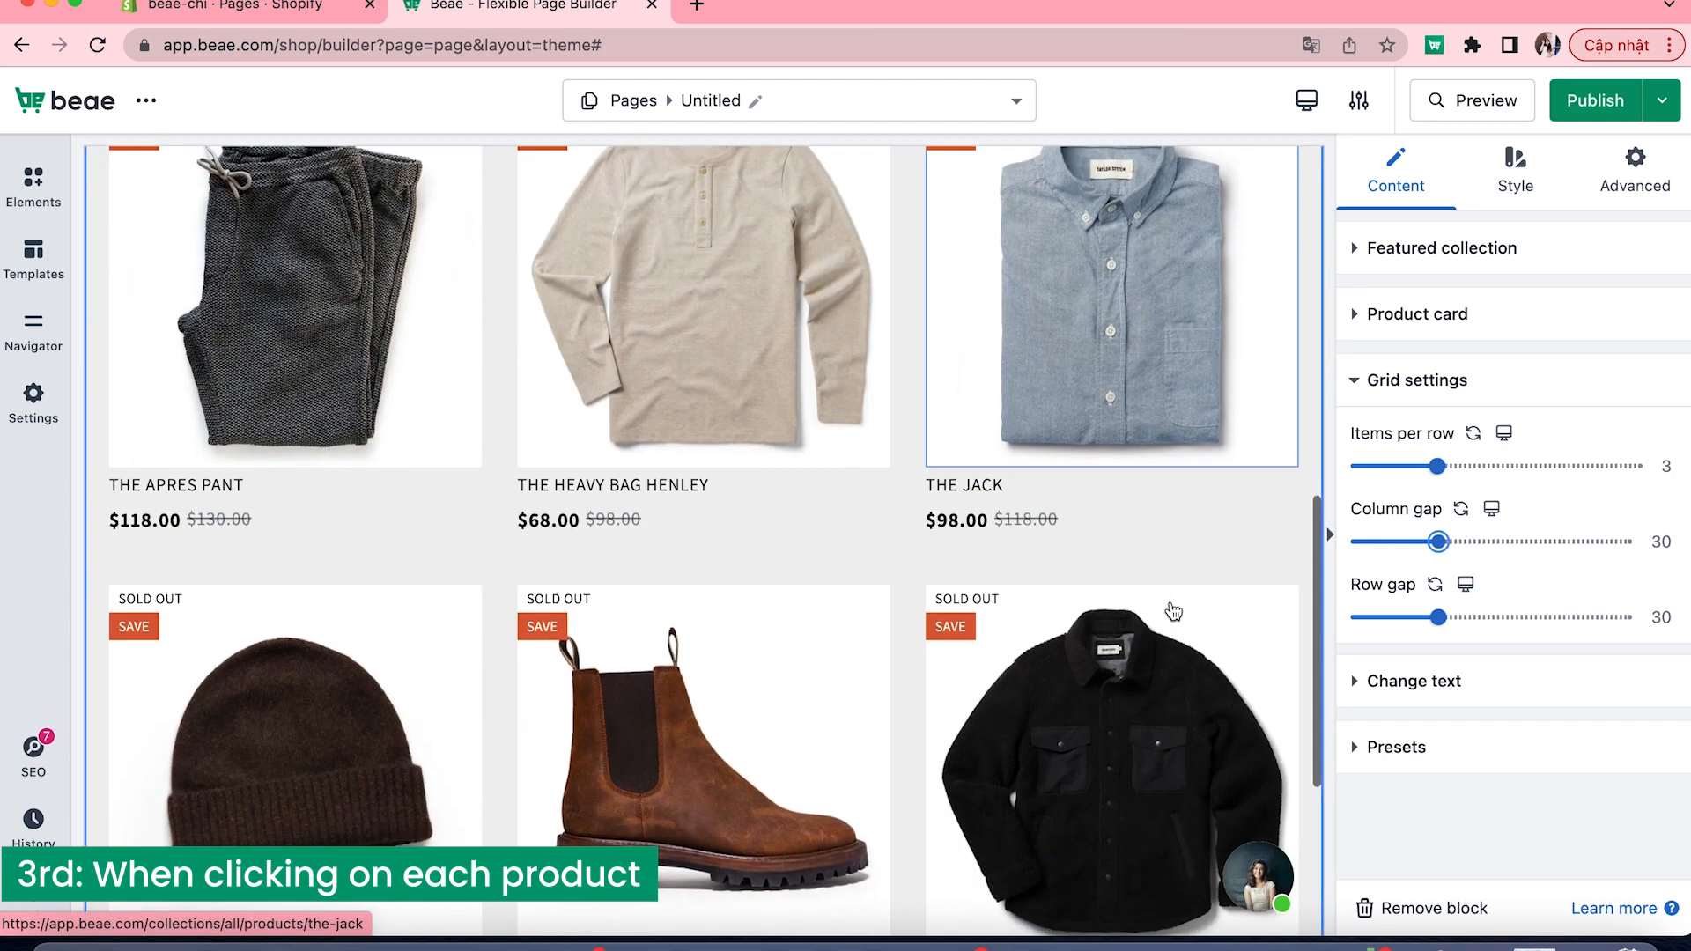
scroll(1171, 607, "up", 3)
- Select a product image in the featured collection and bring up its image content settings
left_click(862, 500)
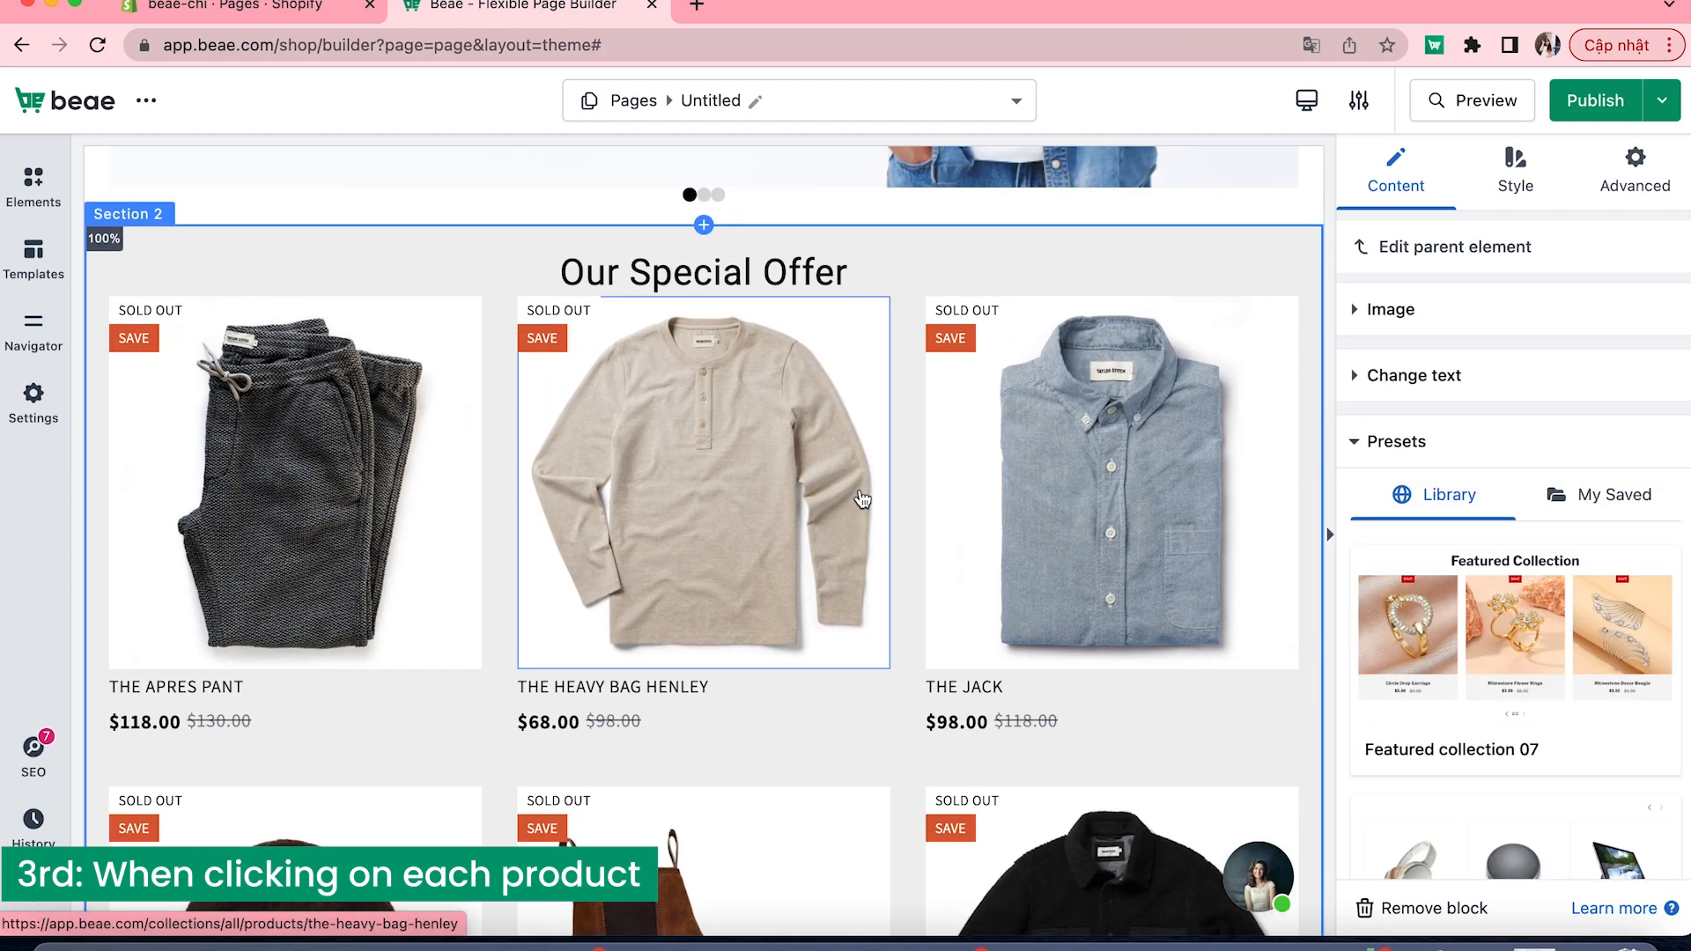
scroll(1458, 519, "down", 2)
scroll(1458, 519, "up", 2)
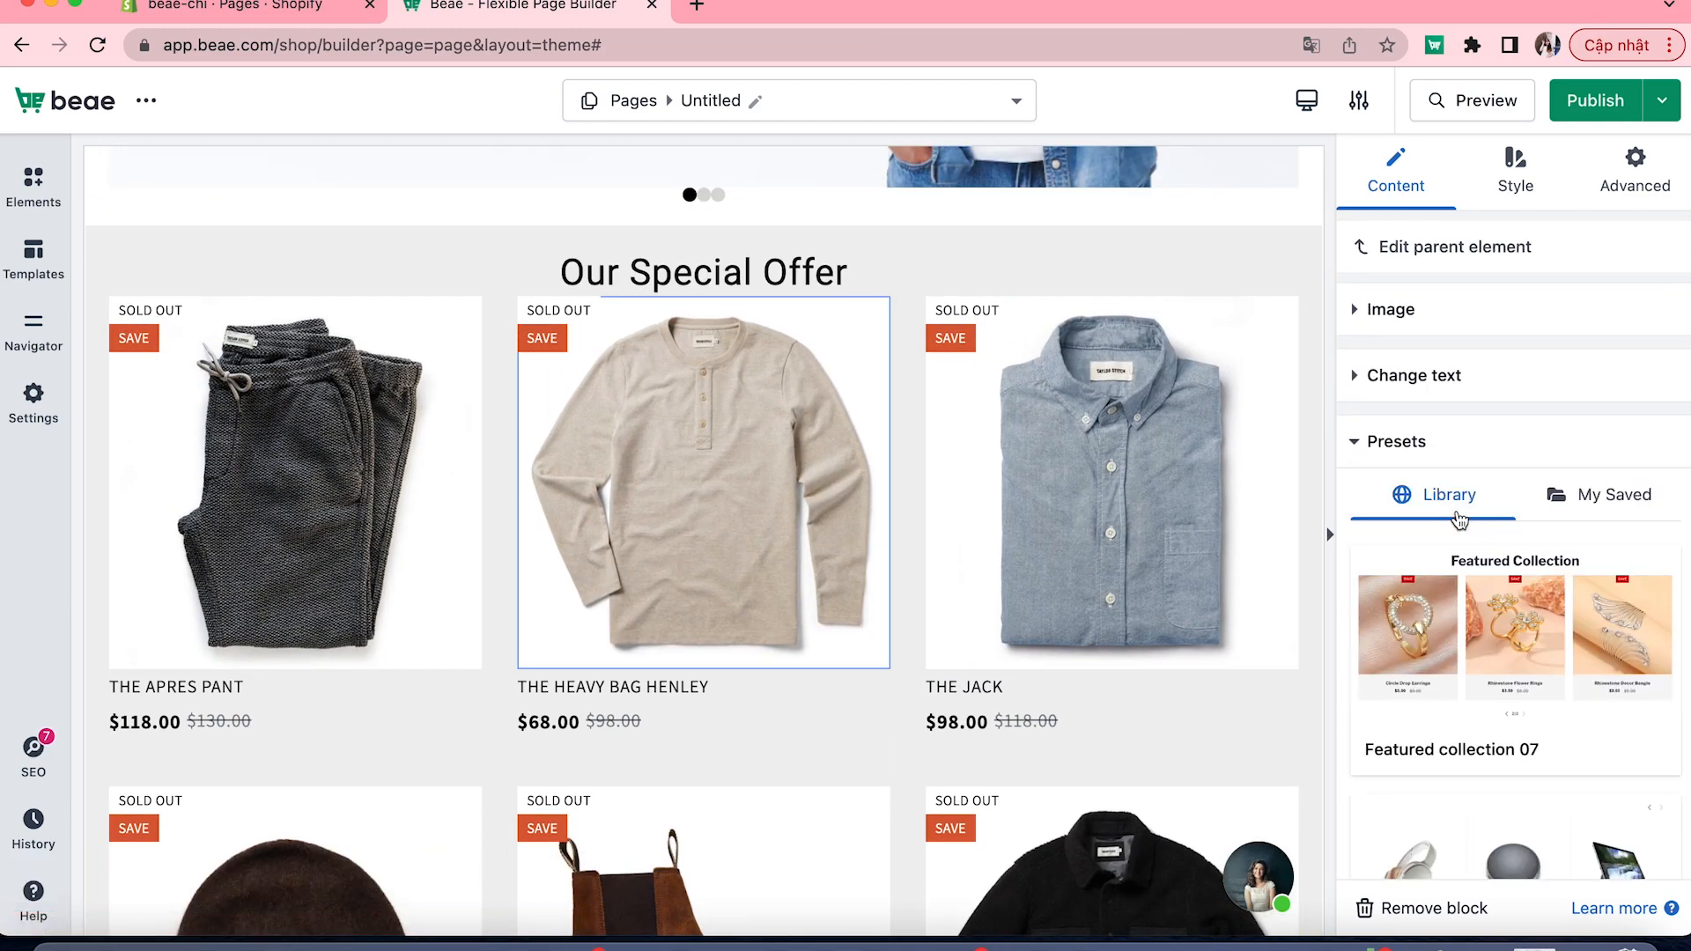
left_click(1516, 176)
left_click(1412, 181)
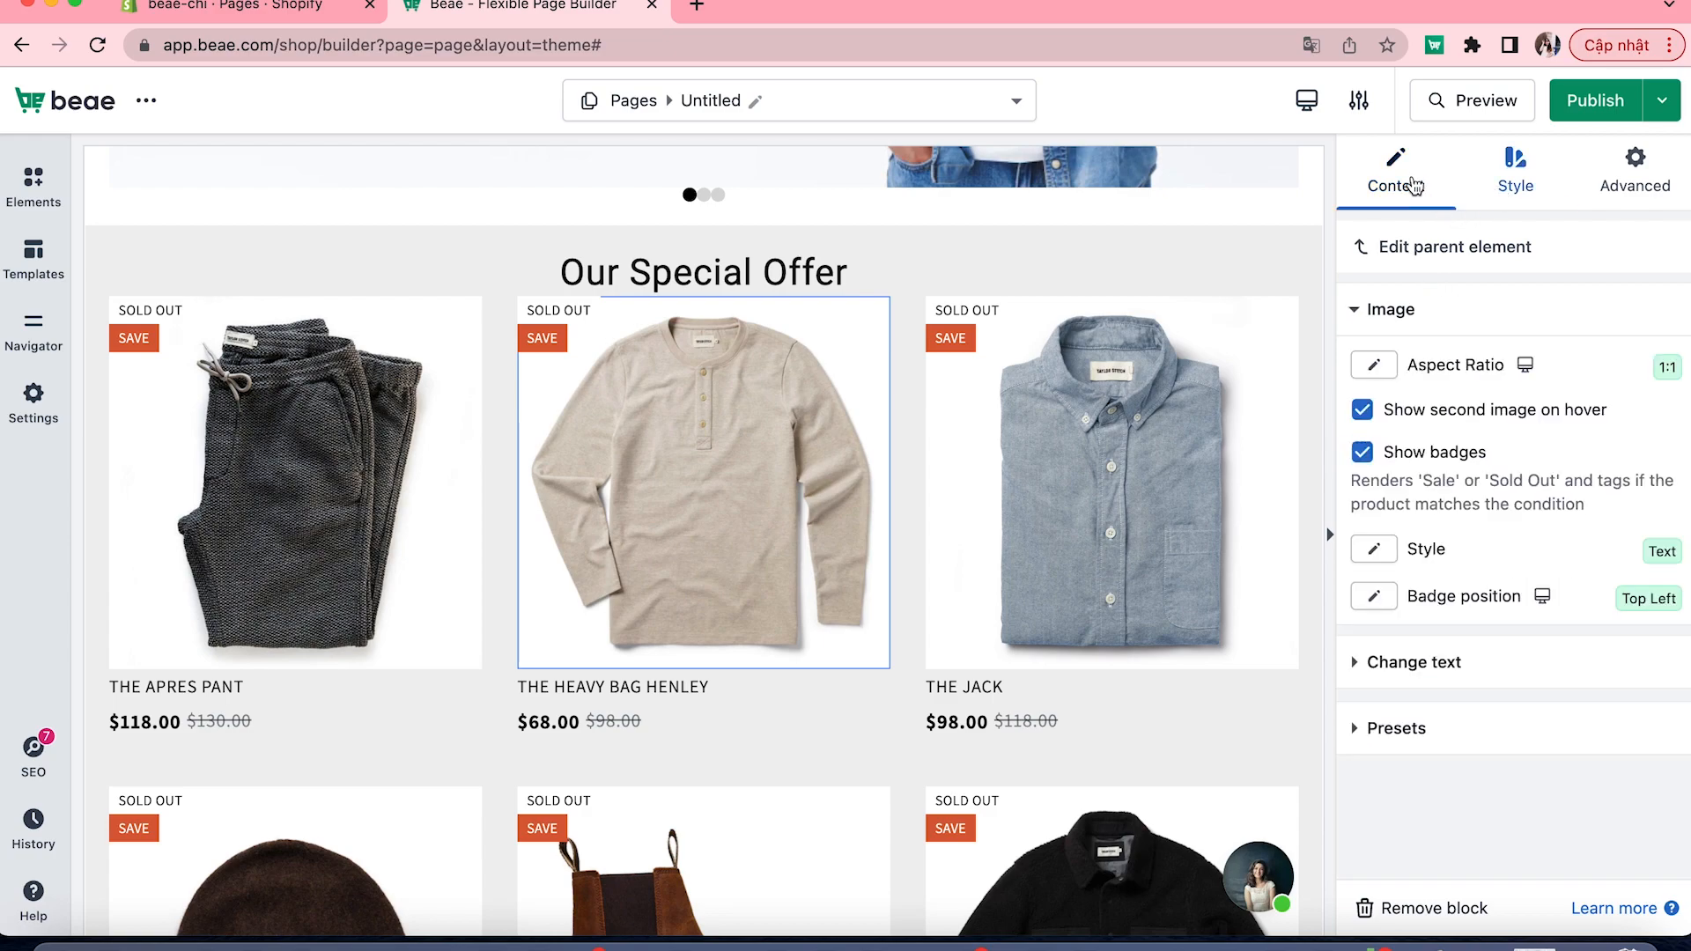
- Try the 3:2, 16:9 and 21:9 aspect ratios on the product images, ending back at 1:1
left_click(1374, 366)
left_click(1374, 469)
left_click(1374, 365)
left_click(1376, 559)
left_click(1375, 368)
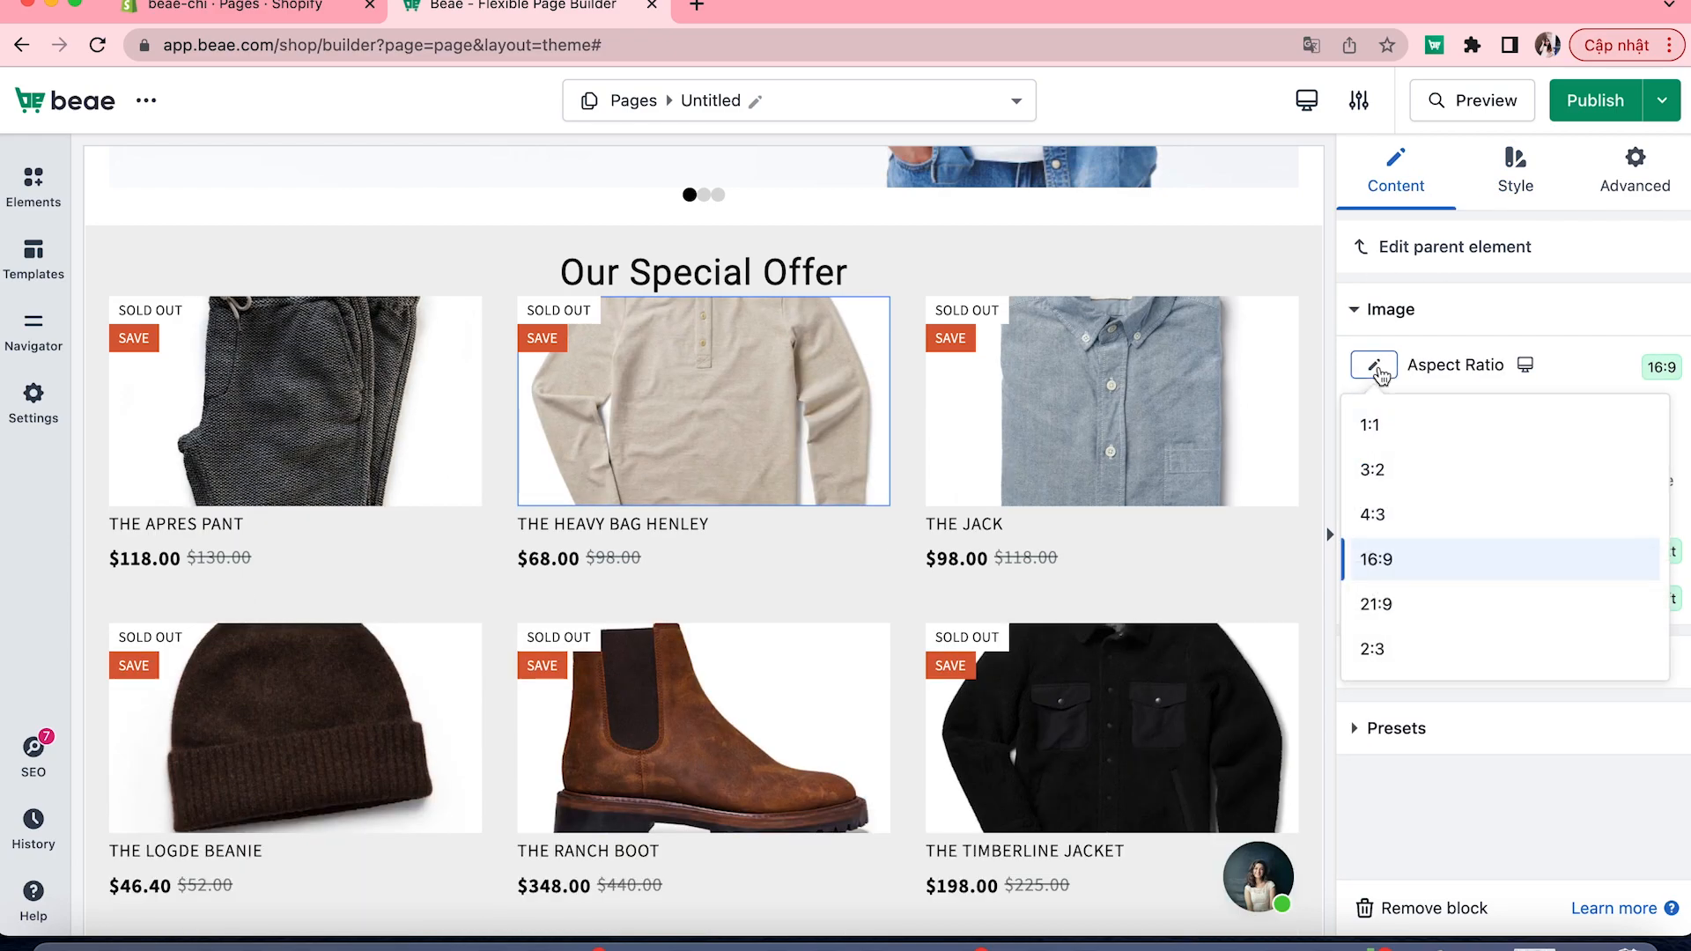
left_click(1376, 604)
left_click(1378, 368)
left_click(1380, 429)
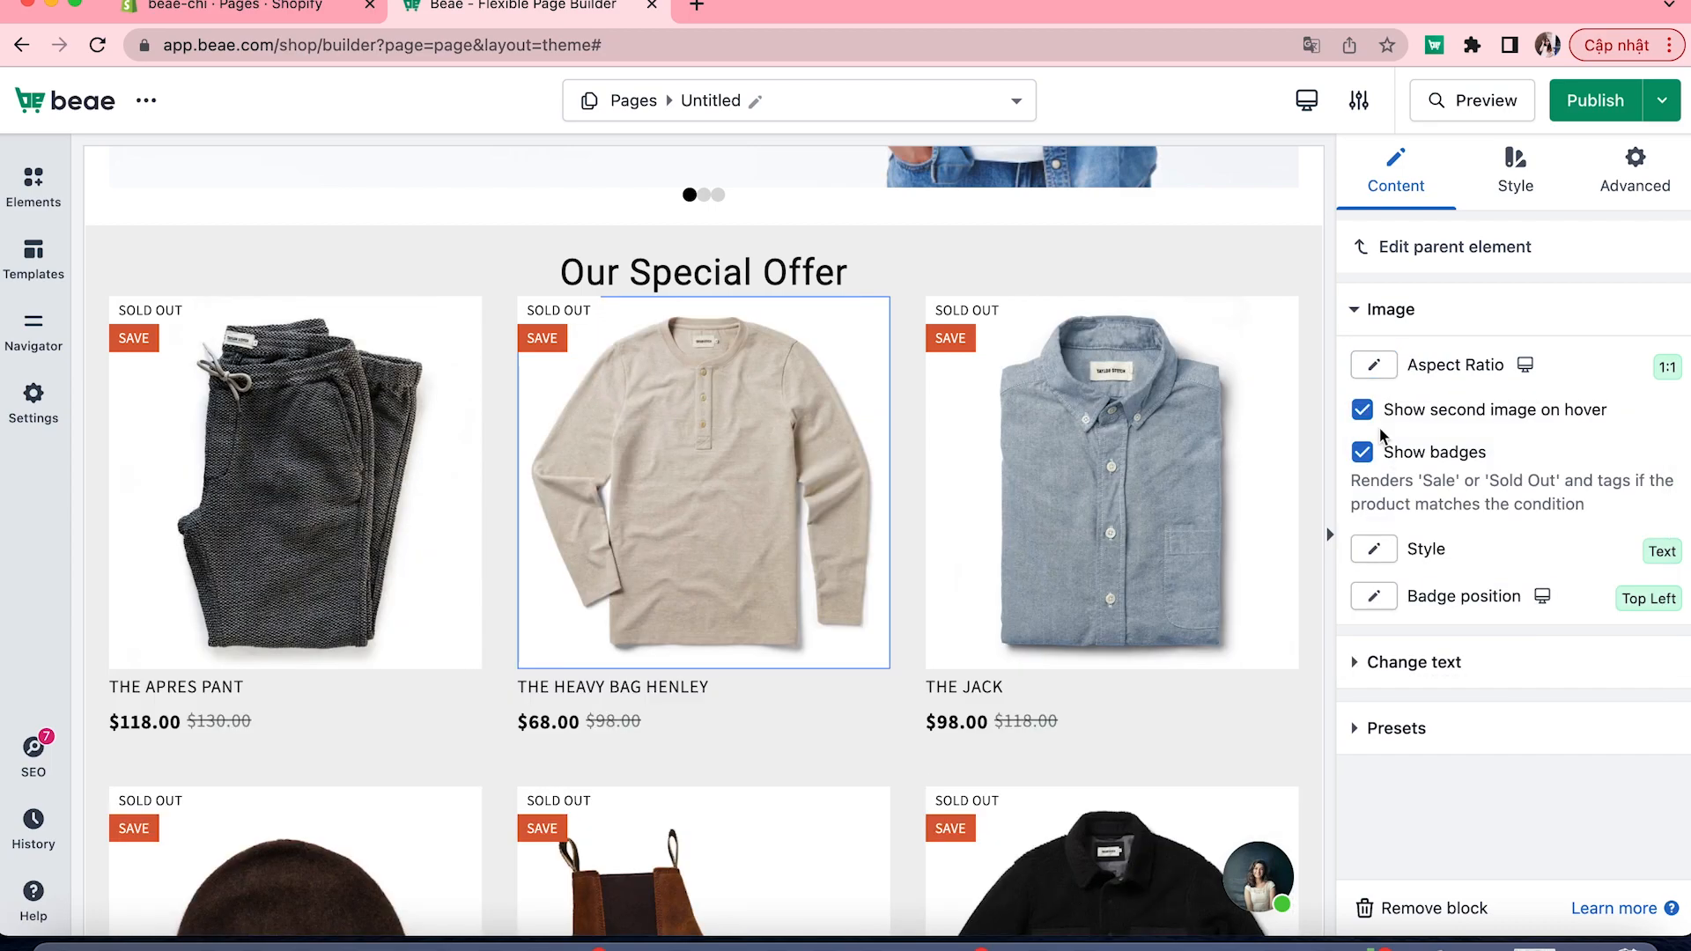
- Keep the product badges shown, set their style to Dollar and their position to Top Right
left_click(1362, 452)
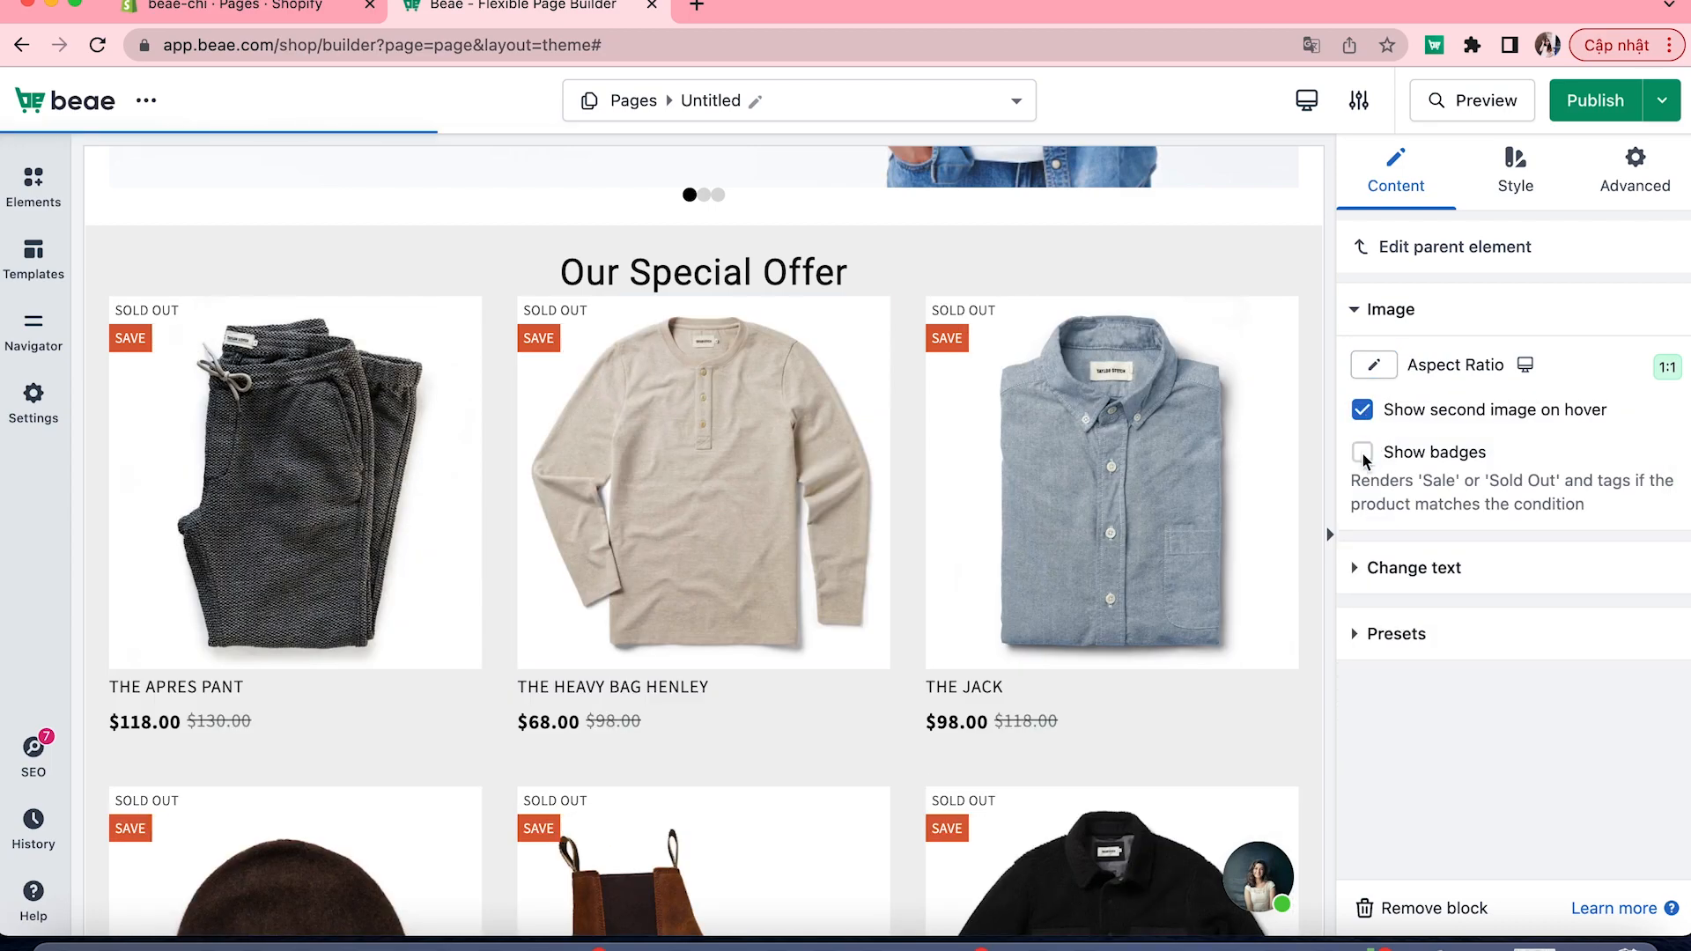
left_click(1362, 452)
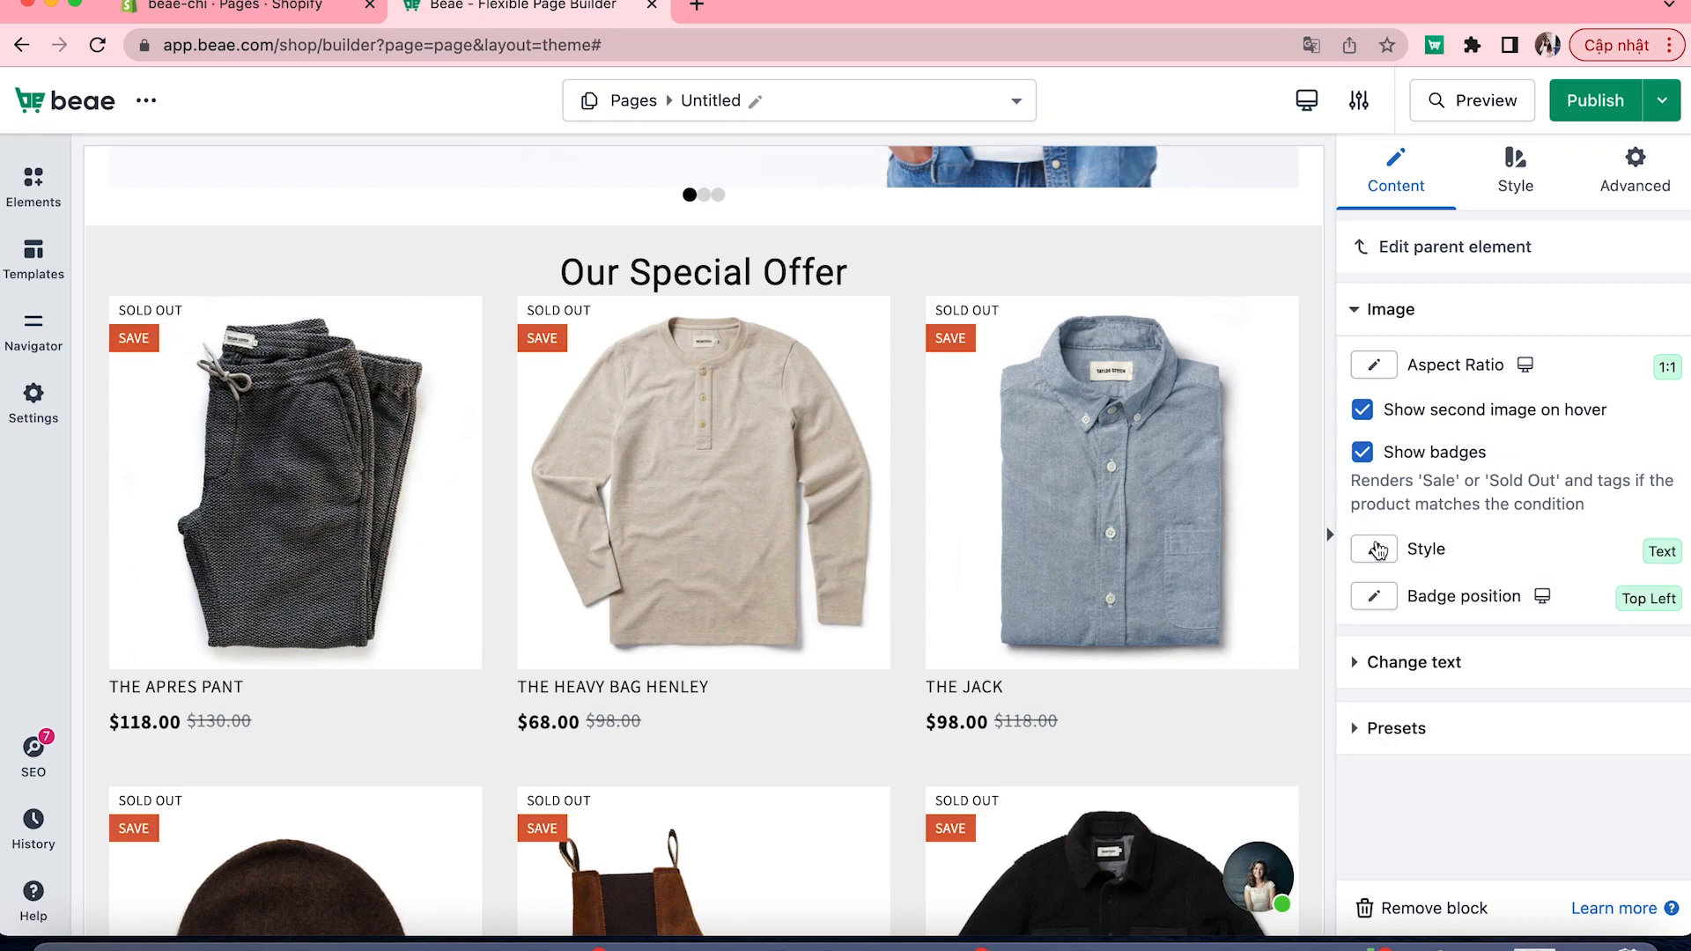
left_click(1375, 548)
left_click(1389, 655)
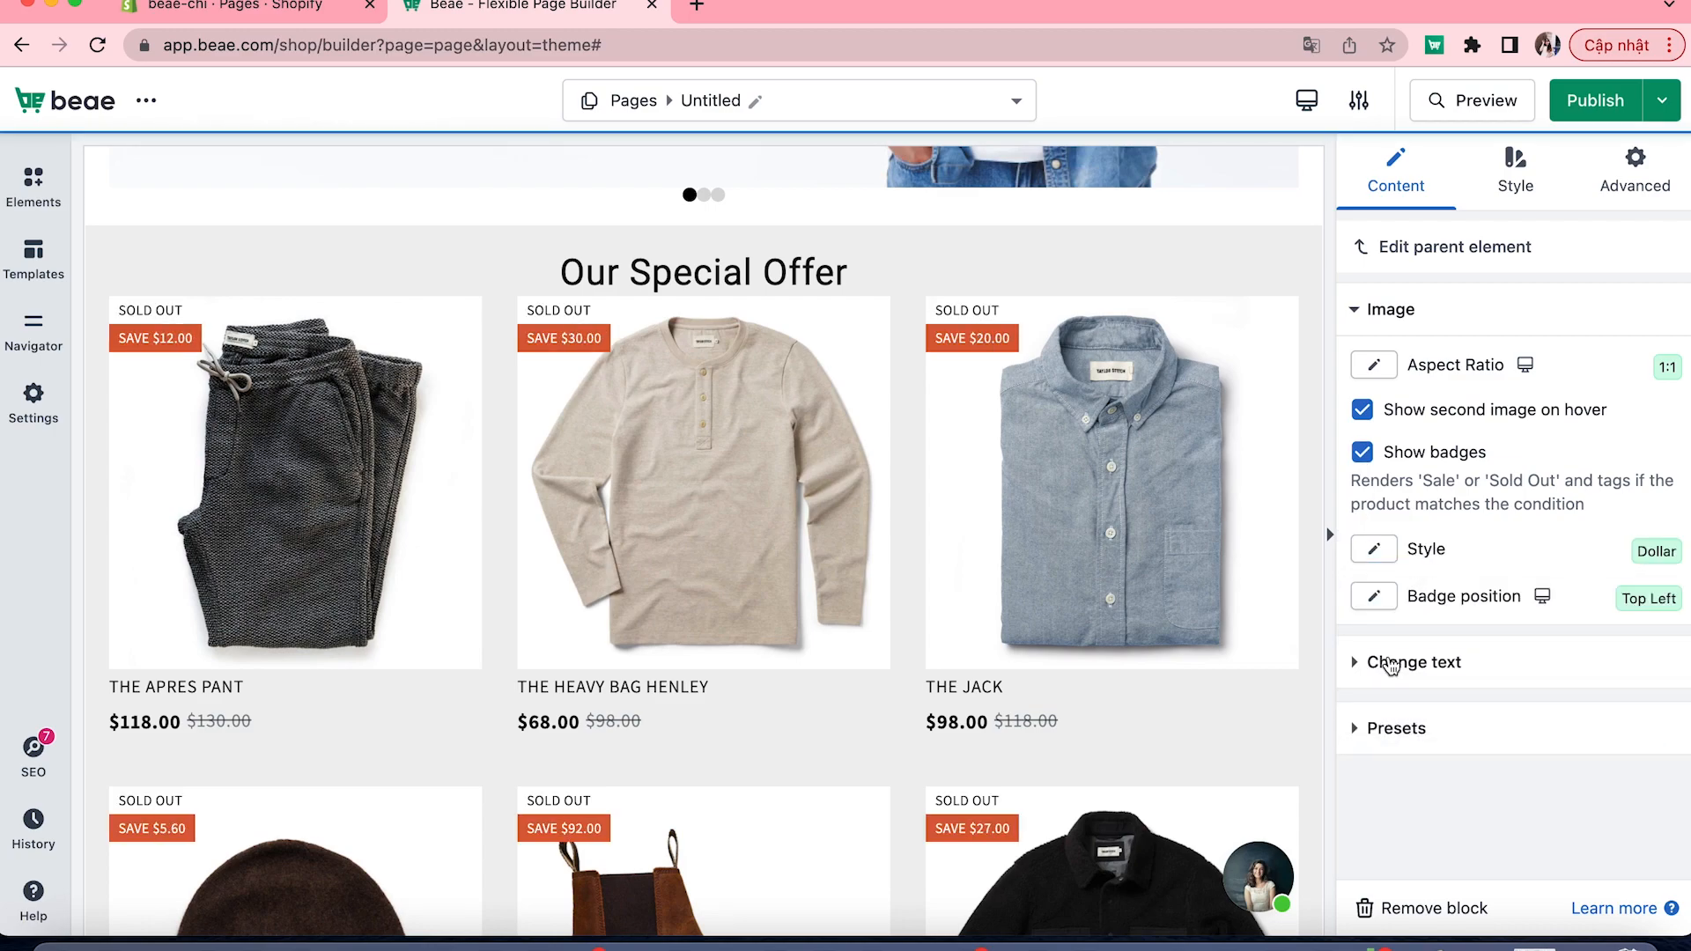
left_click(1374, 597)
left_click(1408, 745)
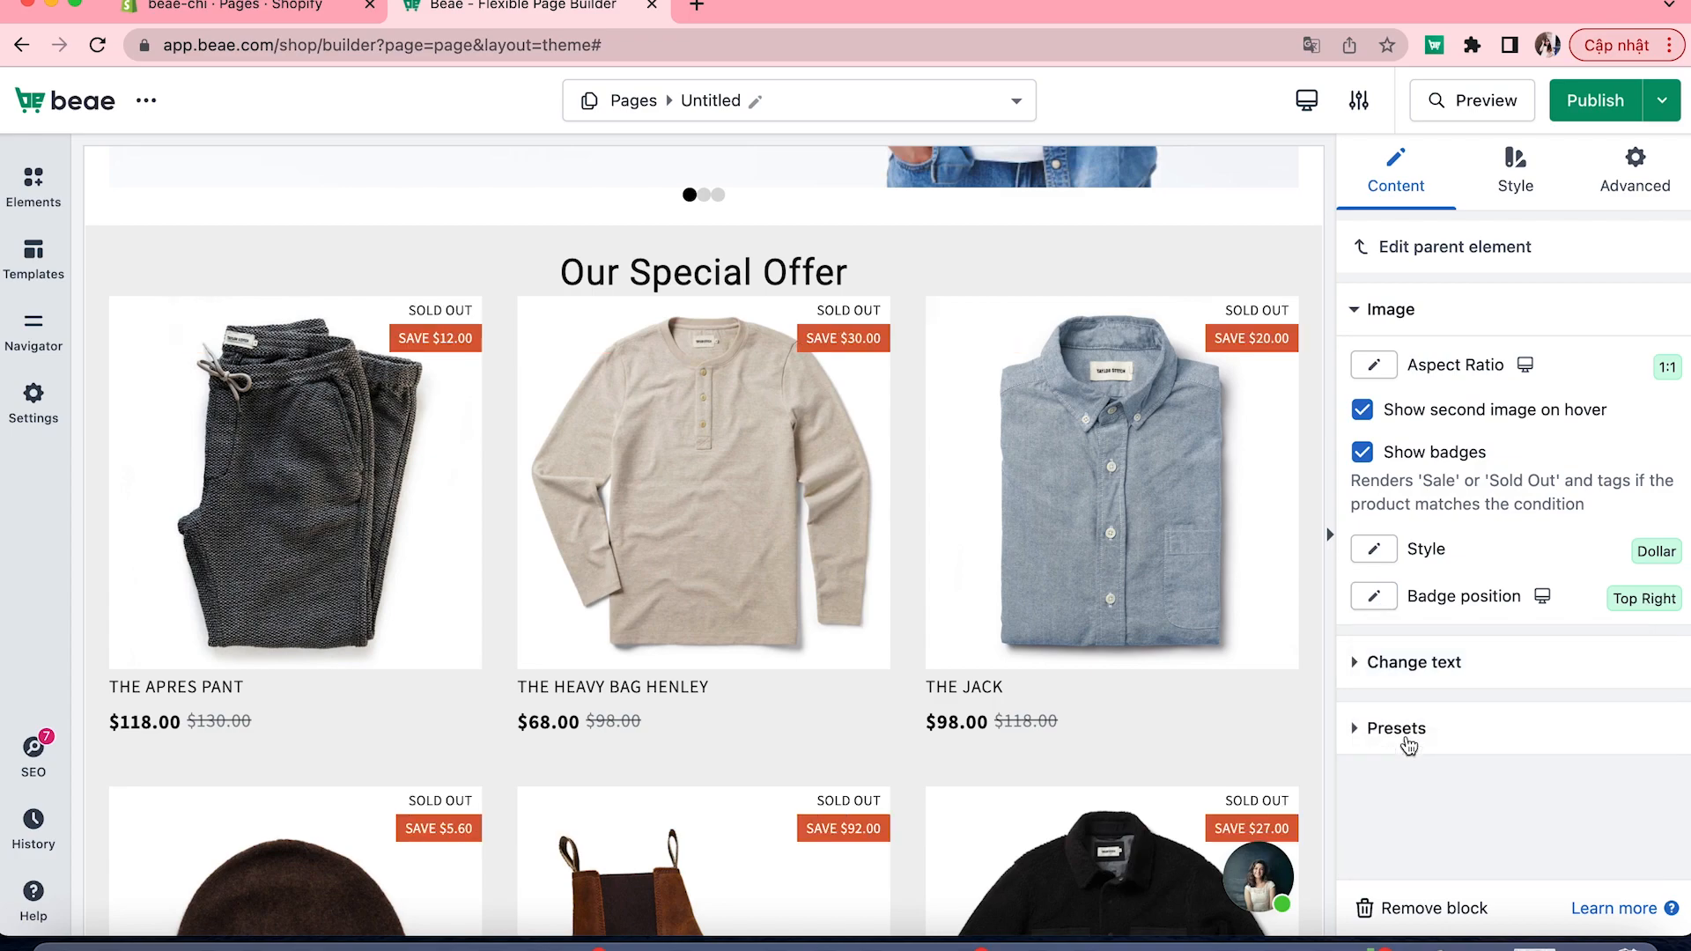
- Change the product images' sold badge text to "Available"
left_click(1400, 662)
left_click(1429, 571)
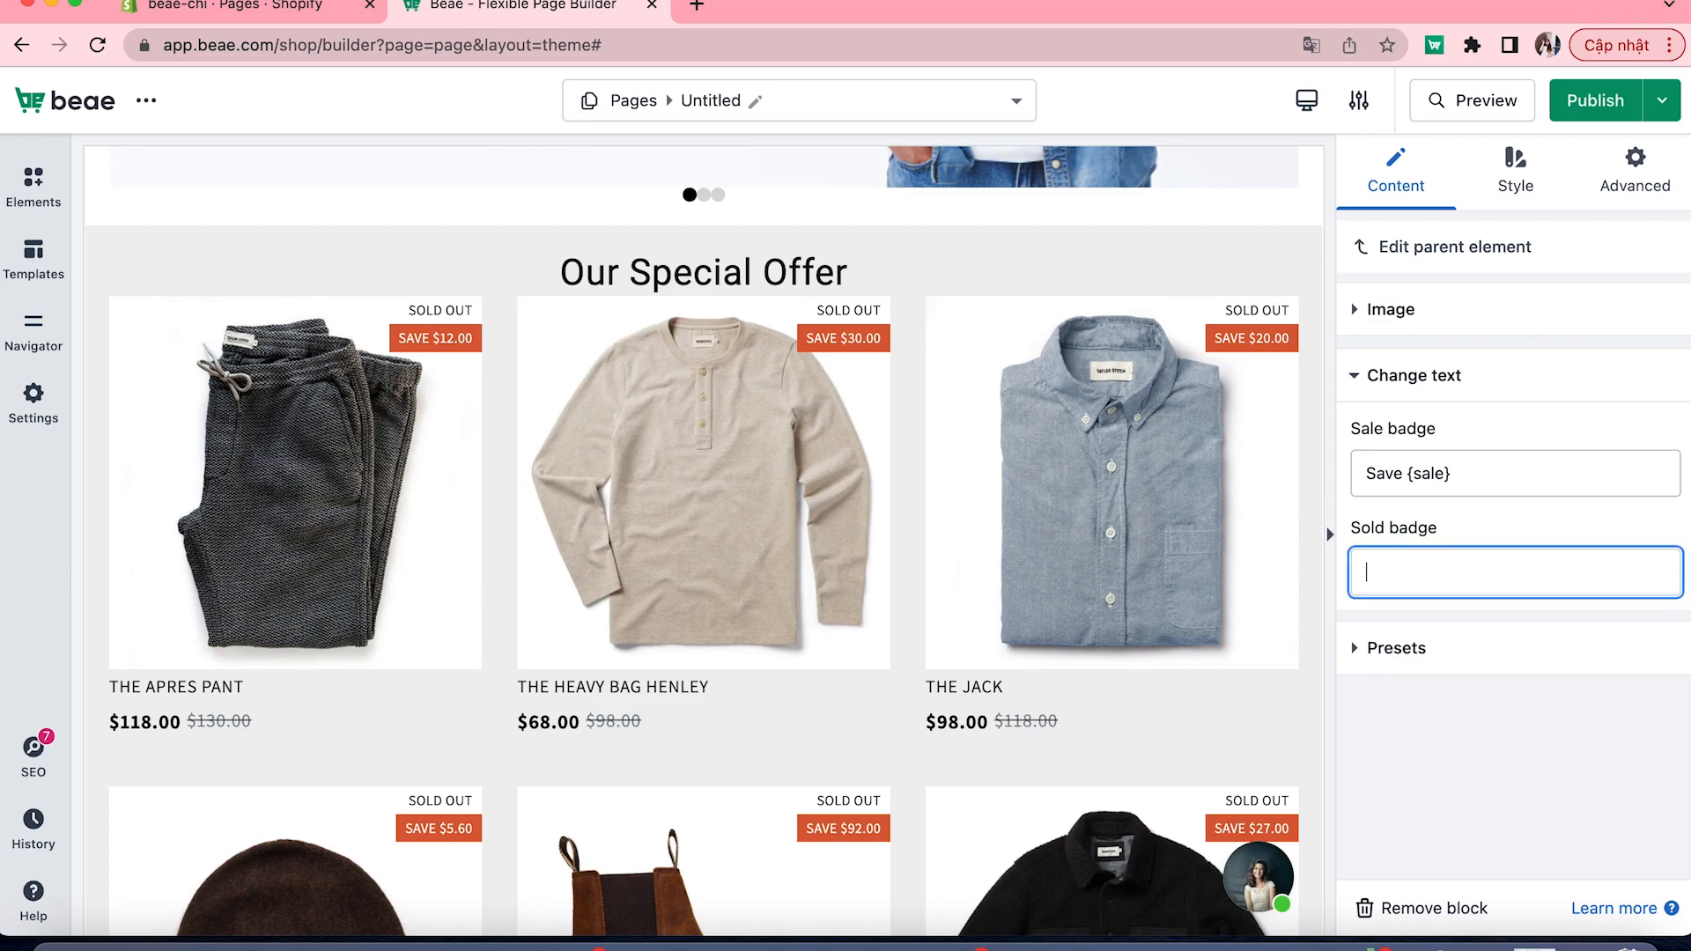
type("Available")
left_click(1513, 169)
scroll(1453, 528, "down", 5)
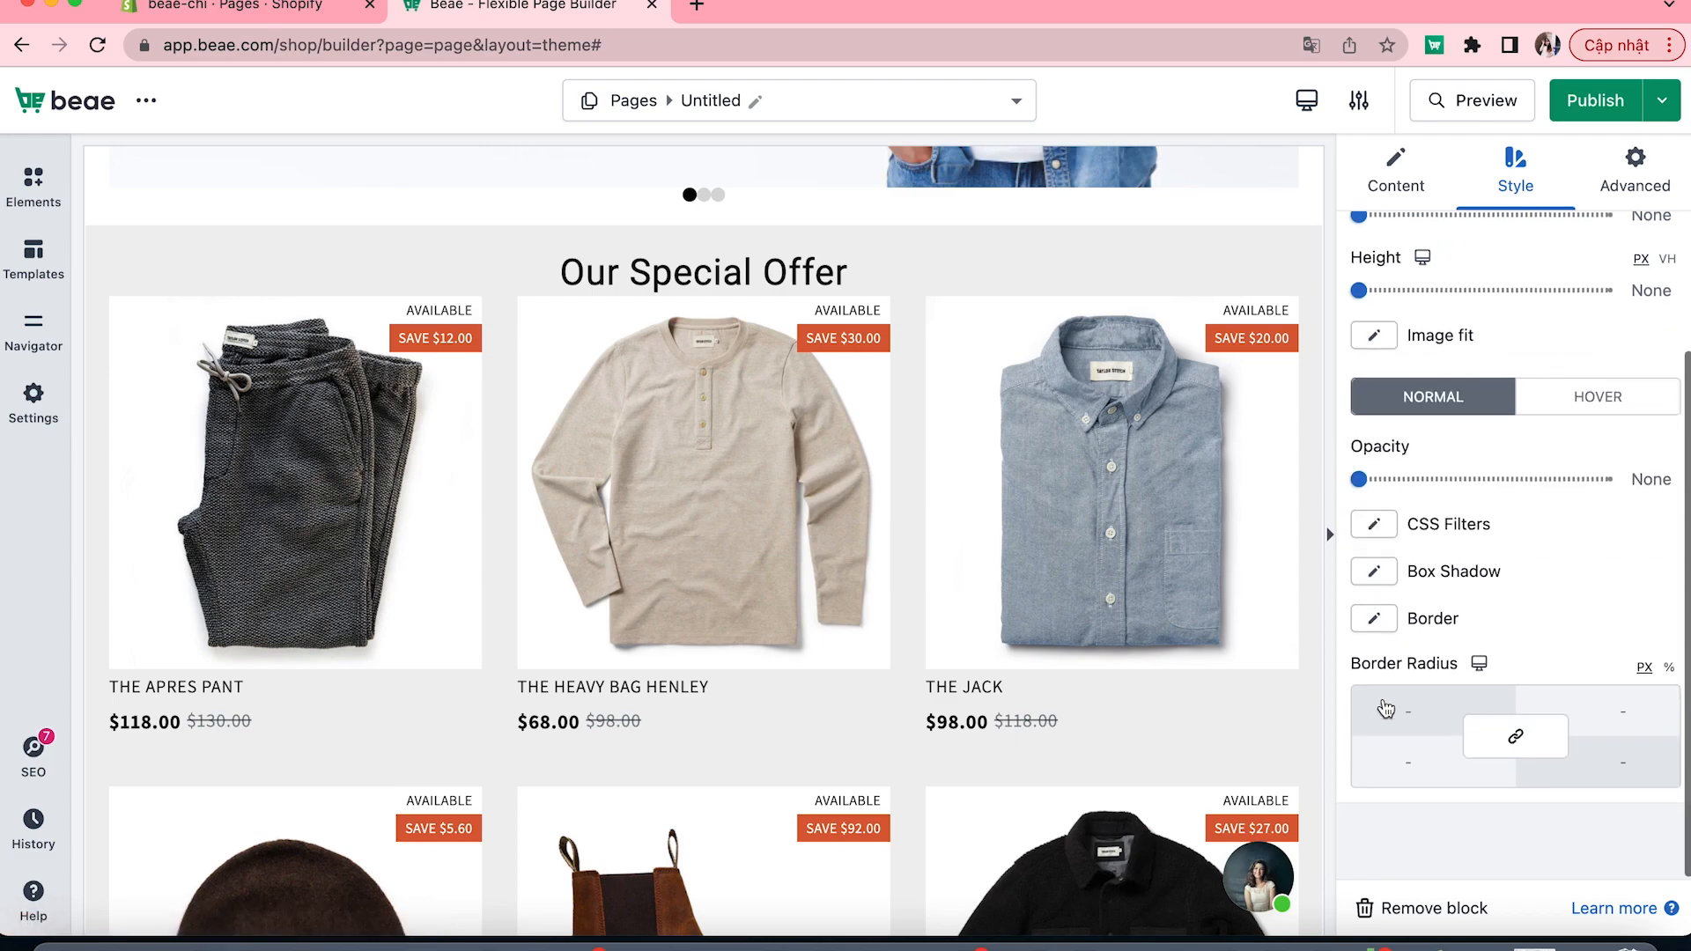
scroll(1384, 687, "up", 2)
left_click(1246, 352)
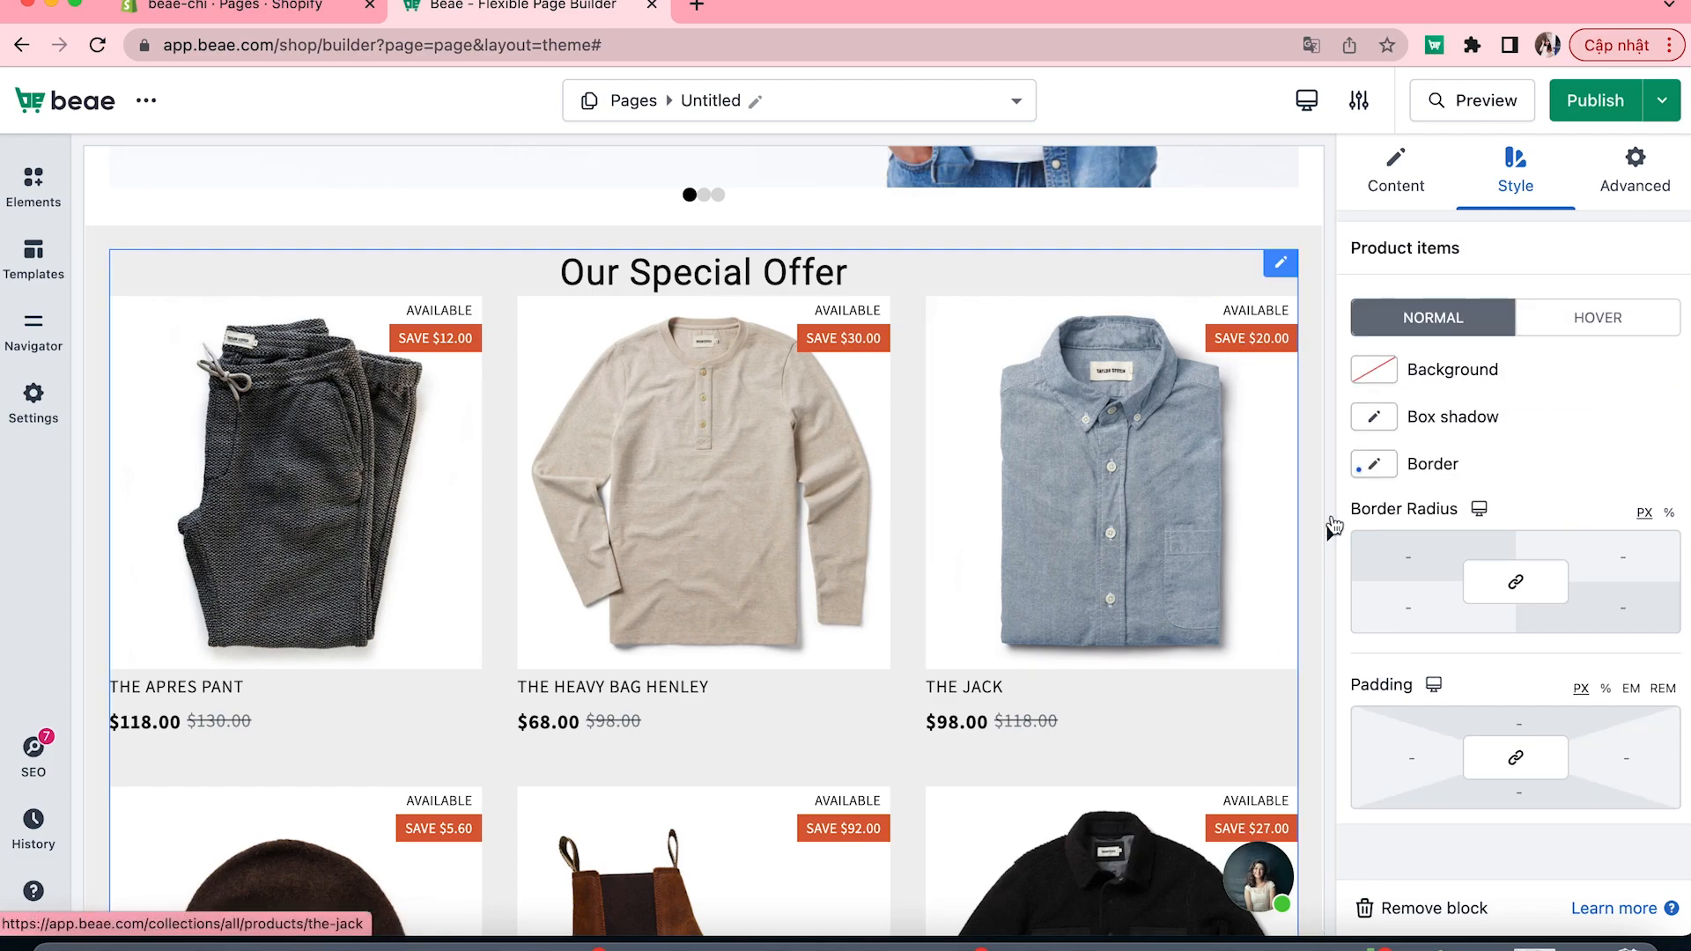
left_click(1395, 176)
scroll(1418, 751, "down", 1)
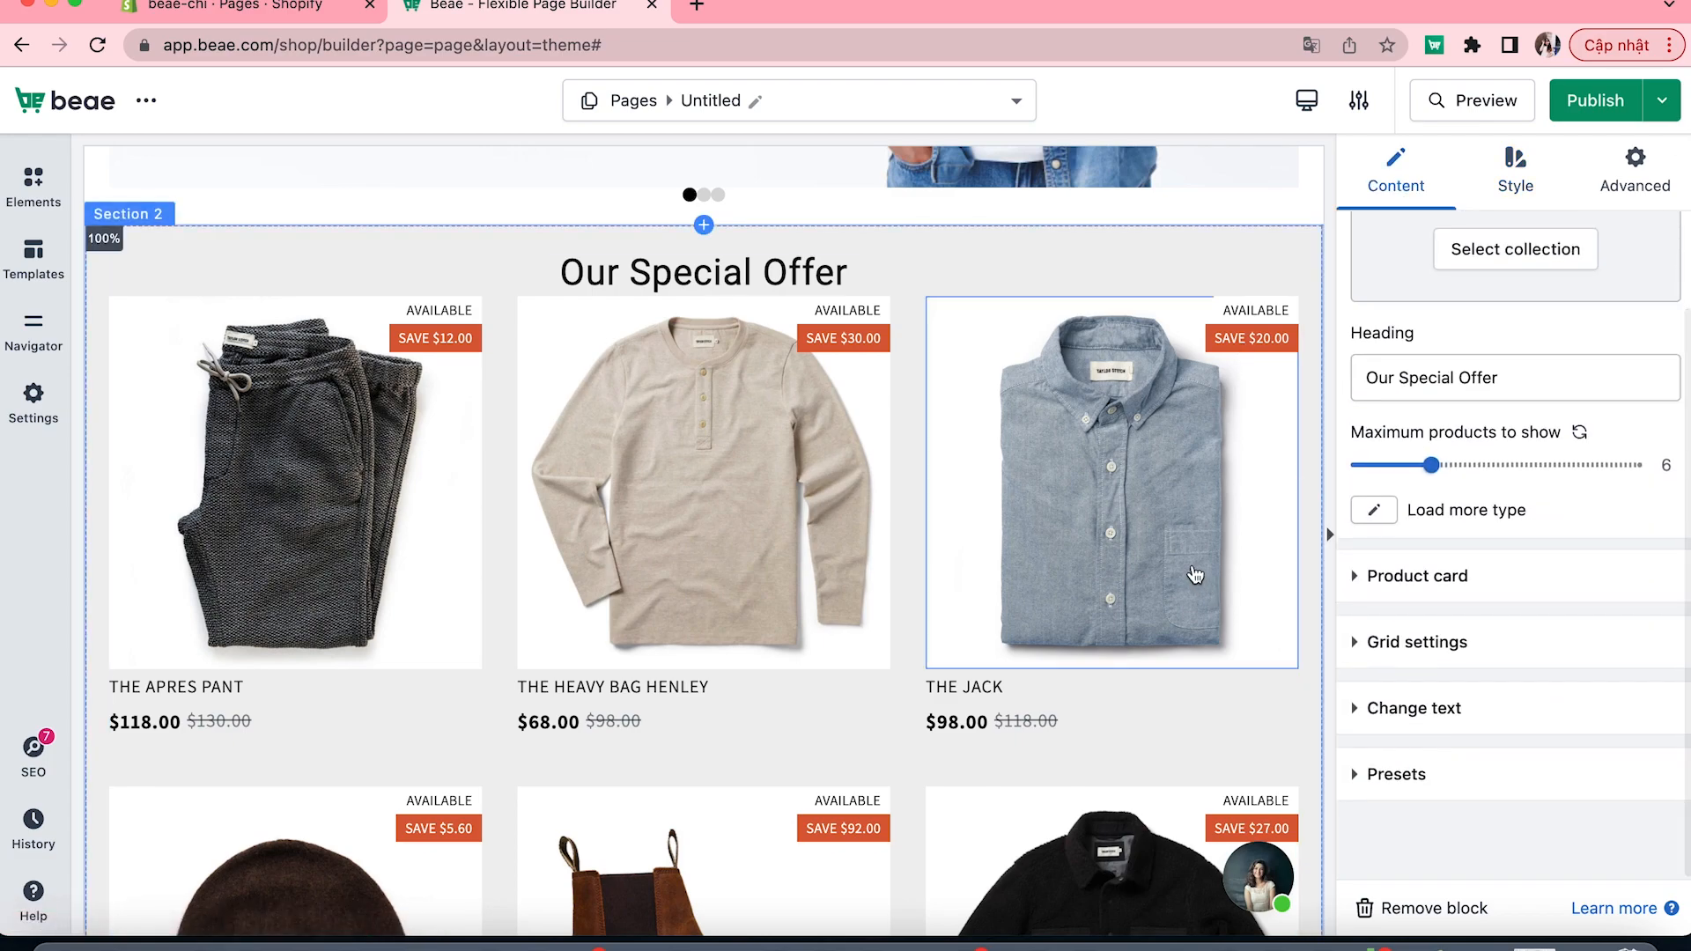
- Change the background color of the product images' sale badge to a darker red
left_click(1194, 574)
left_click(1515, 168)
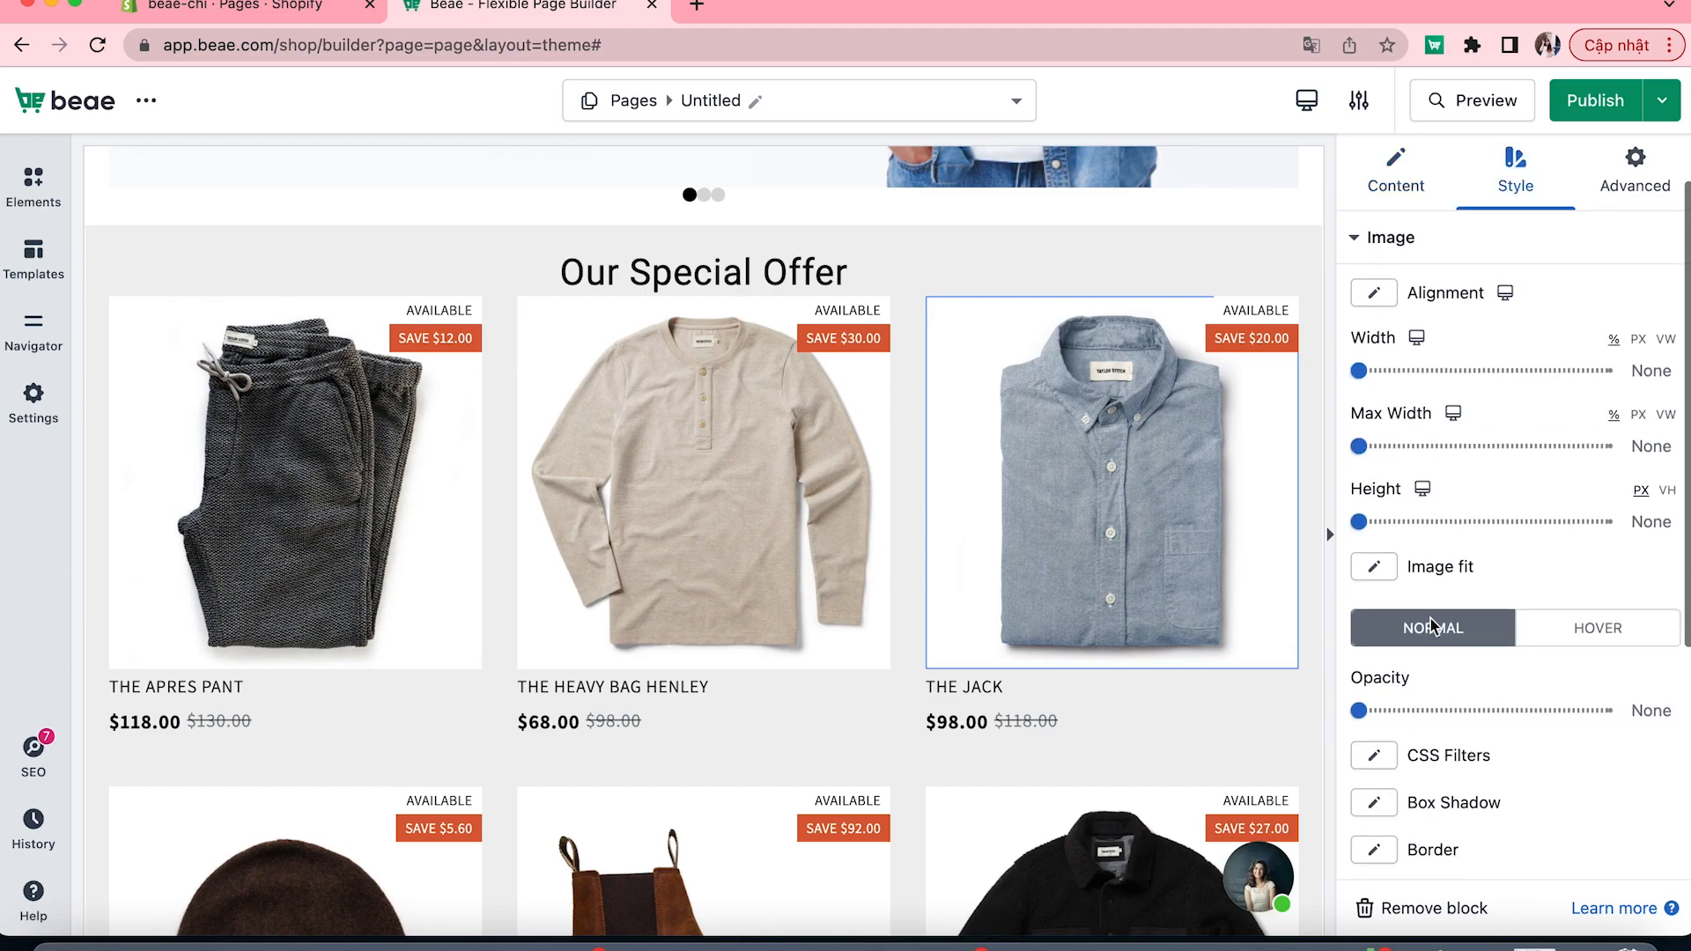
left_click(1483, 247)
left_click(1444, 380)
left_click(1378, 619)
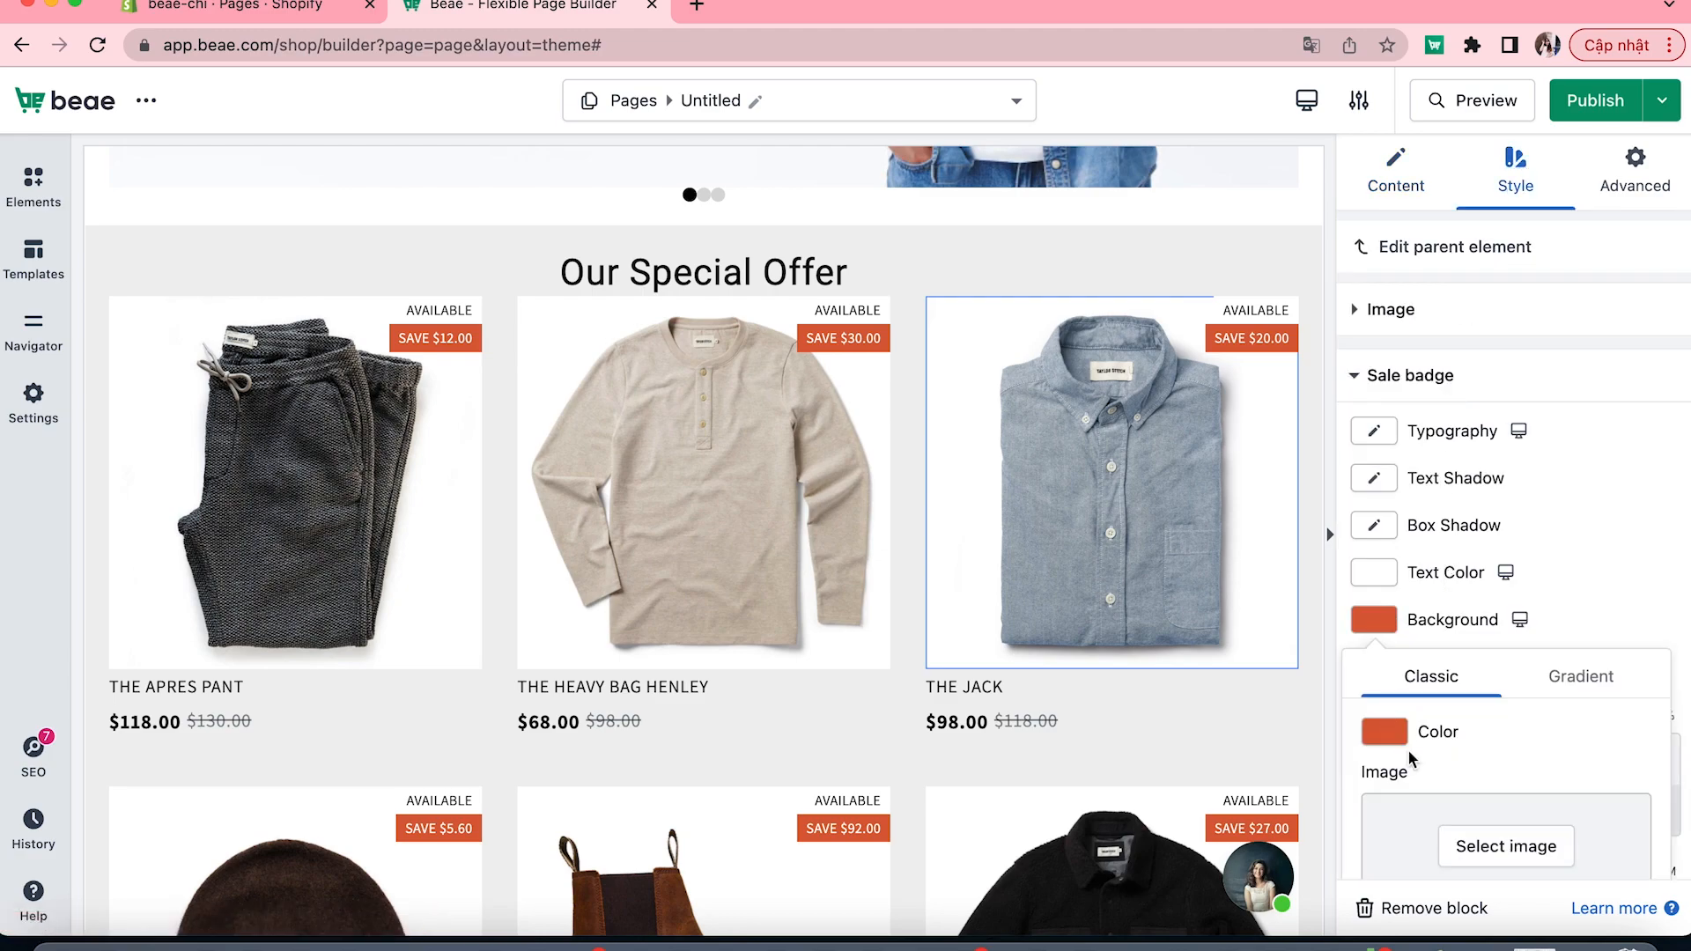
left_click(1391, 740)
scroll(1444, 774, "down", 3)
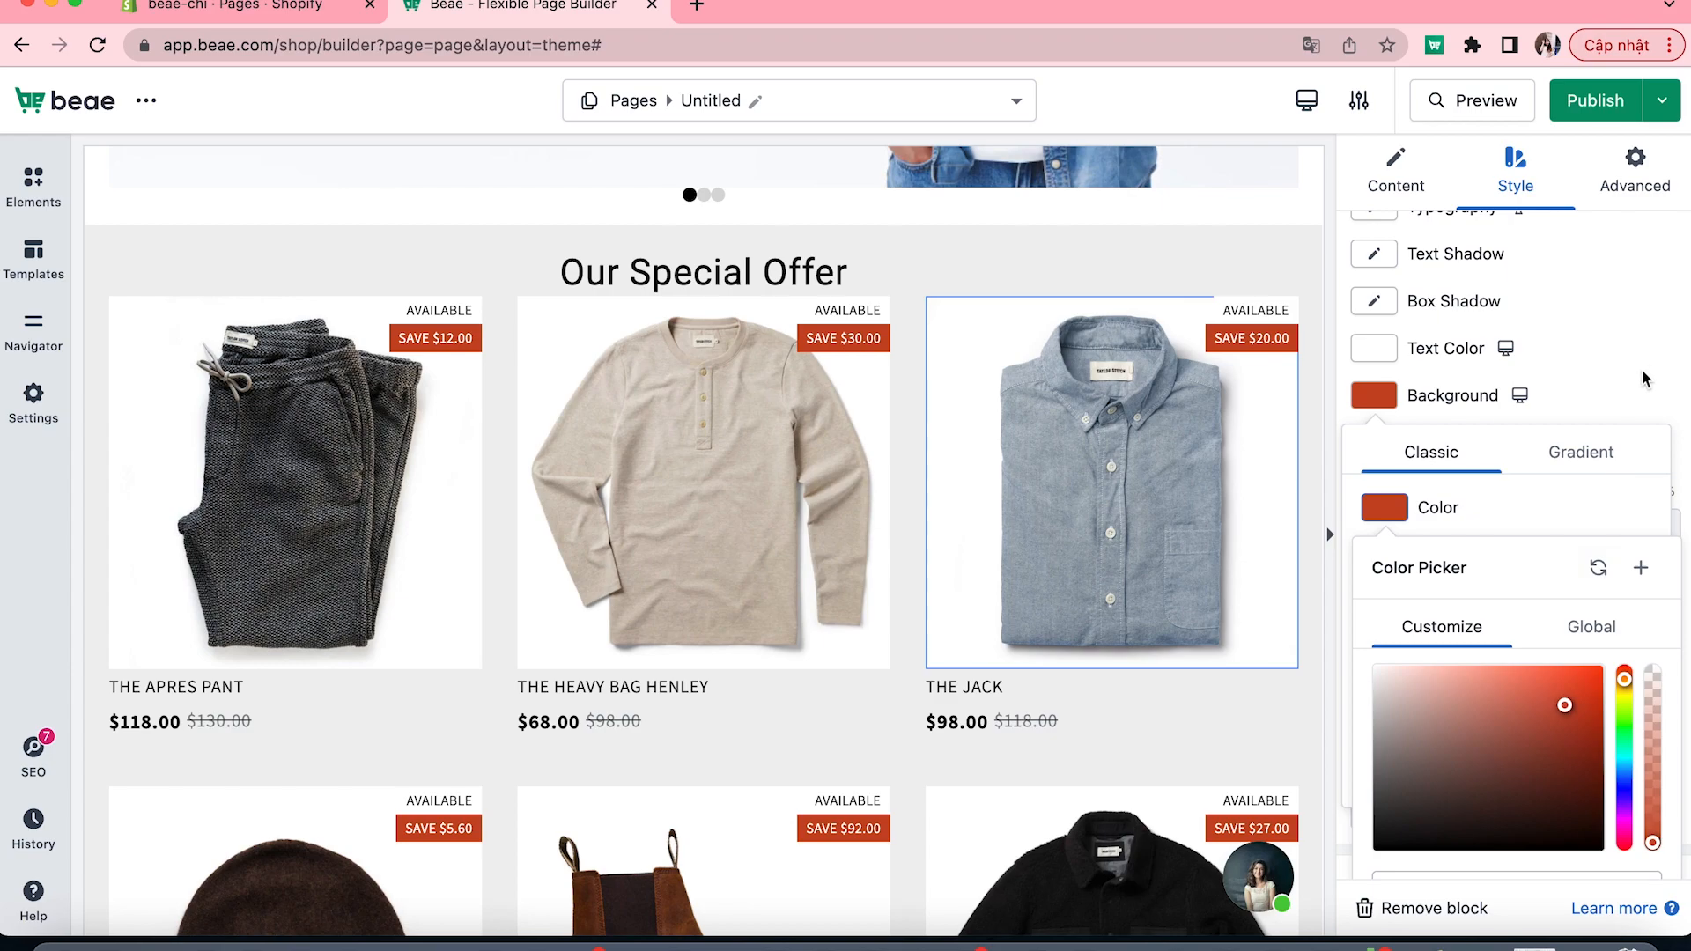
left_click(1643, 378)
scroll(1515, 528, "down", 2)
- Center-align the product titles in the featured collection
left_click(245, 691)
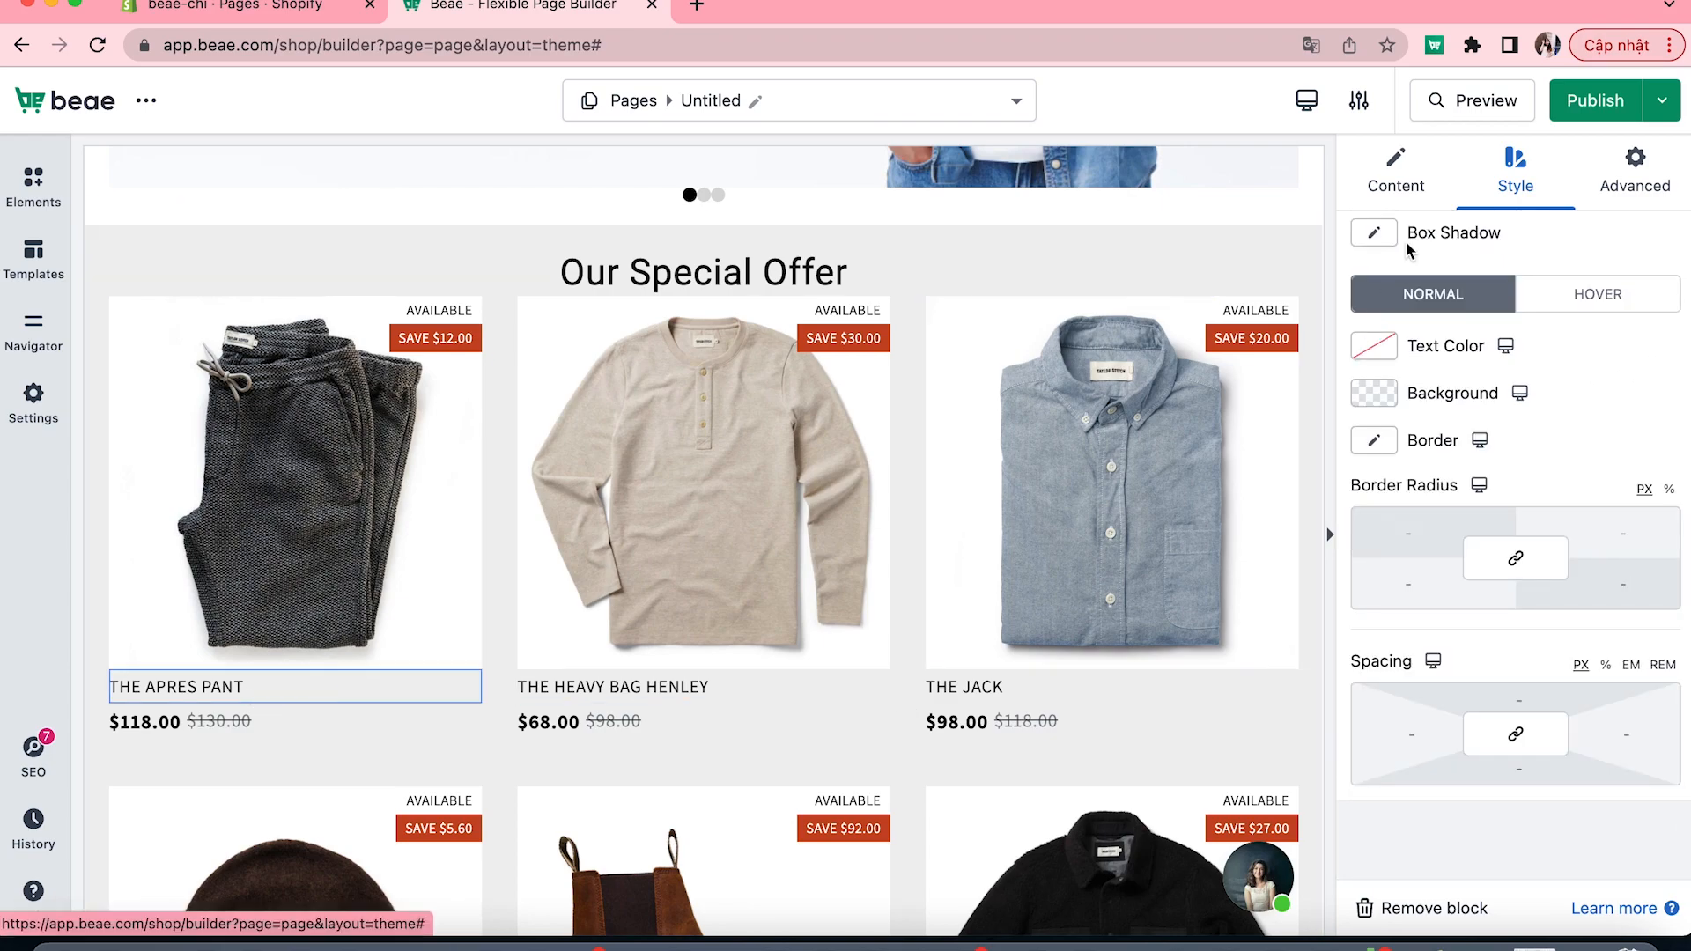
left_click(1523, 185)
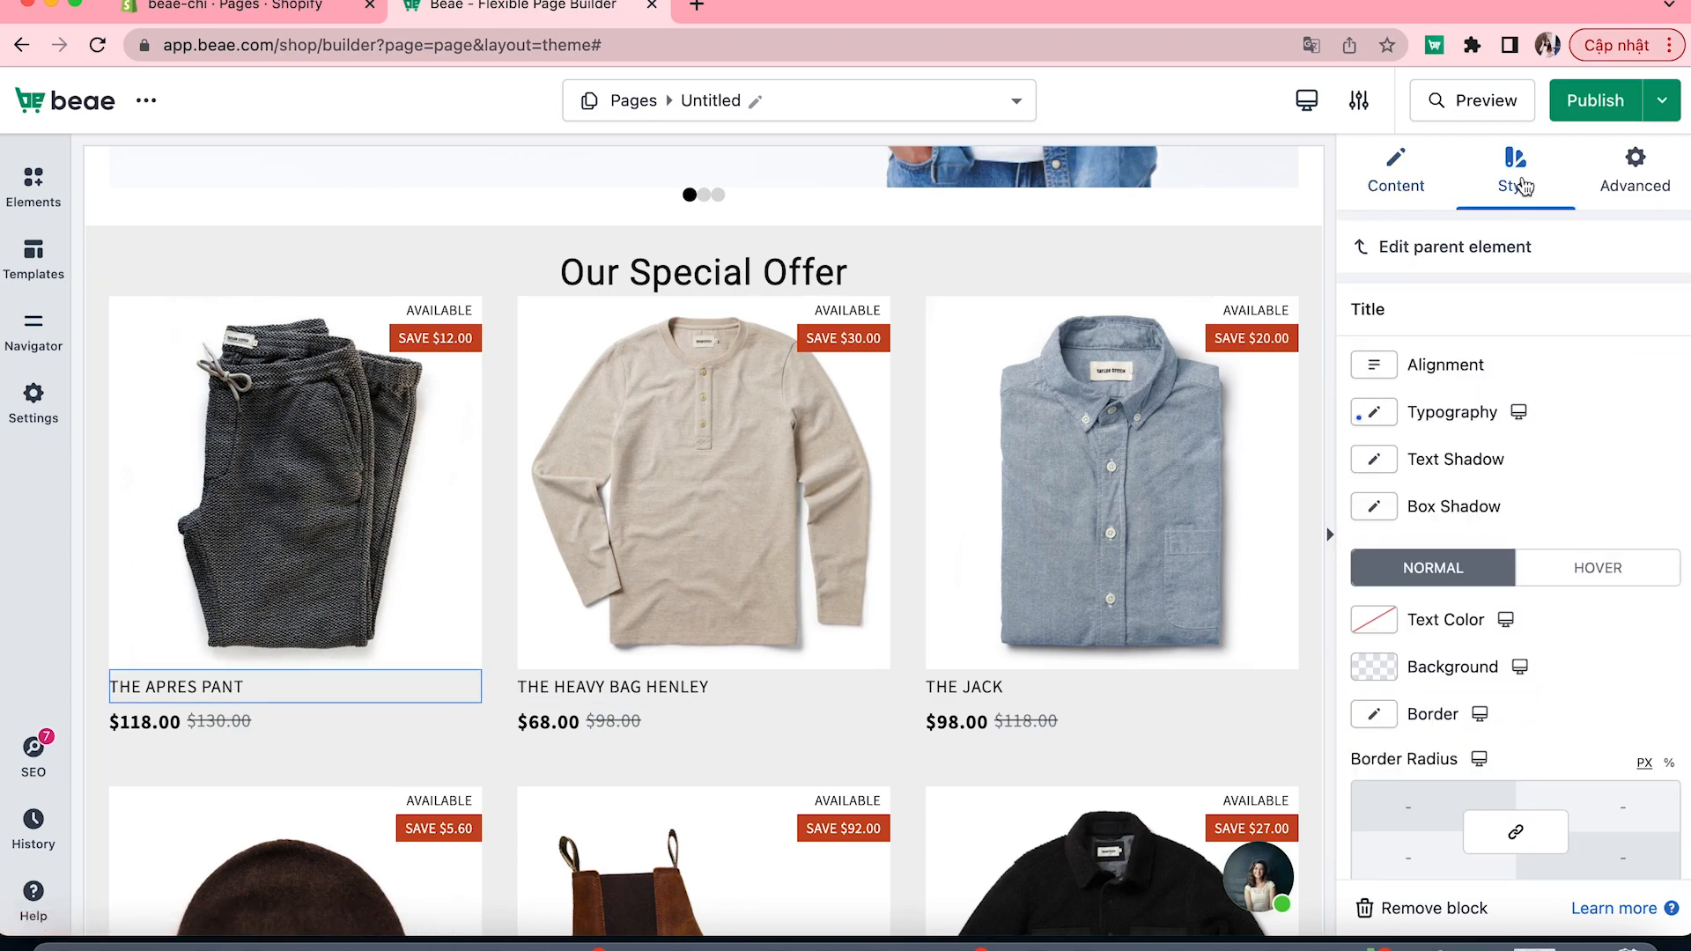
left_click(1374, 364)
left_click(1408, 408)
- Center-align the product prices under the titles
left_click(275, 731)
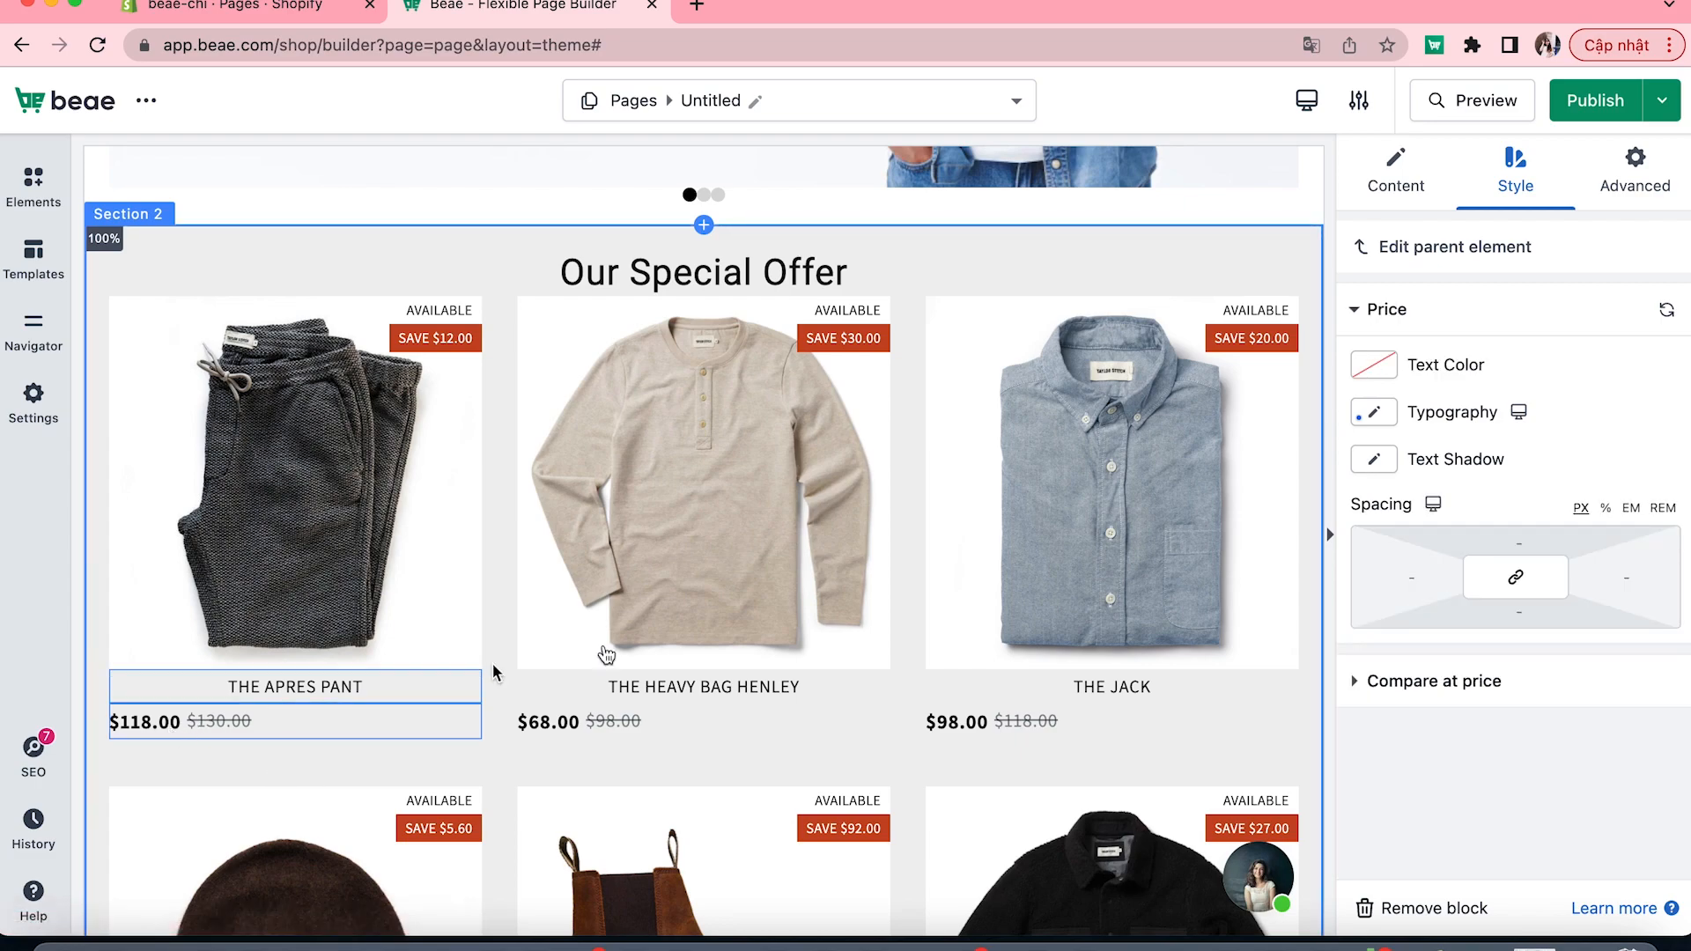
left_click(1400, 180)
left_click(1378, 365)
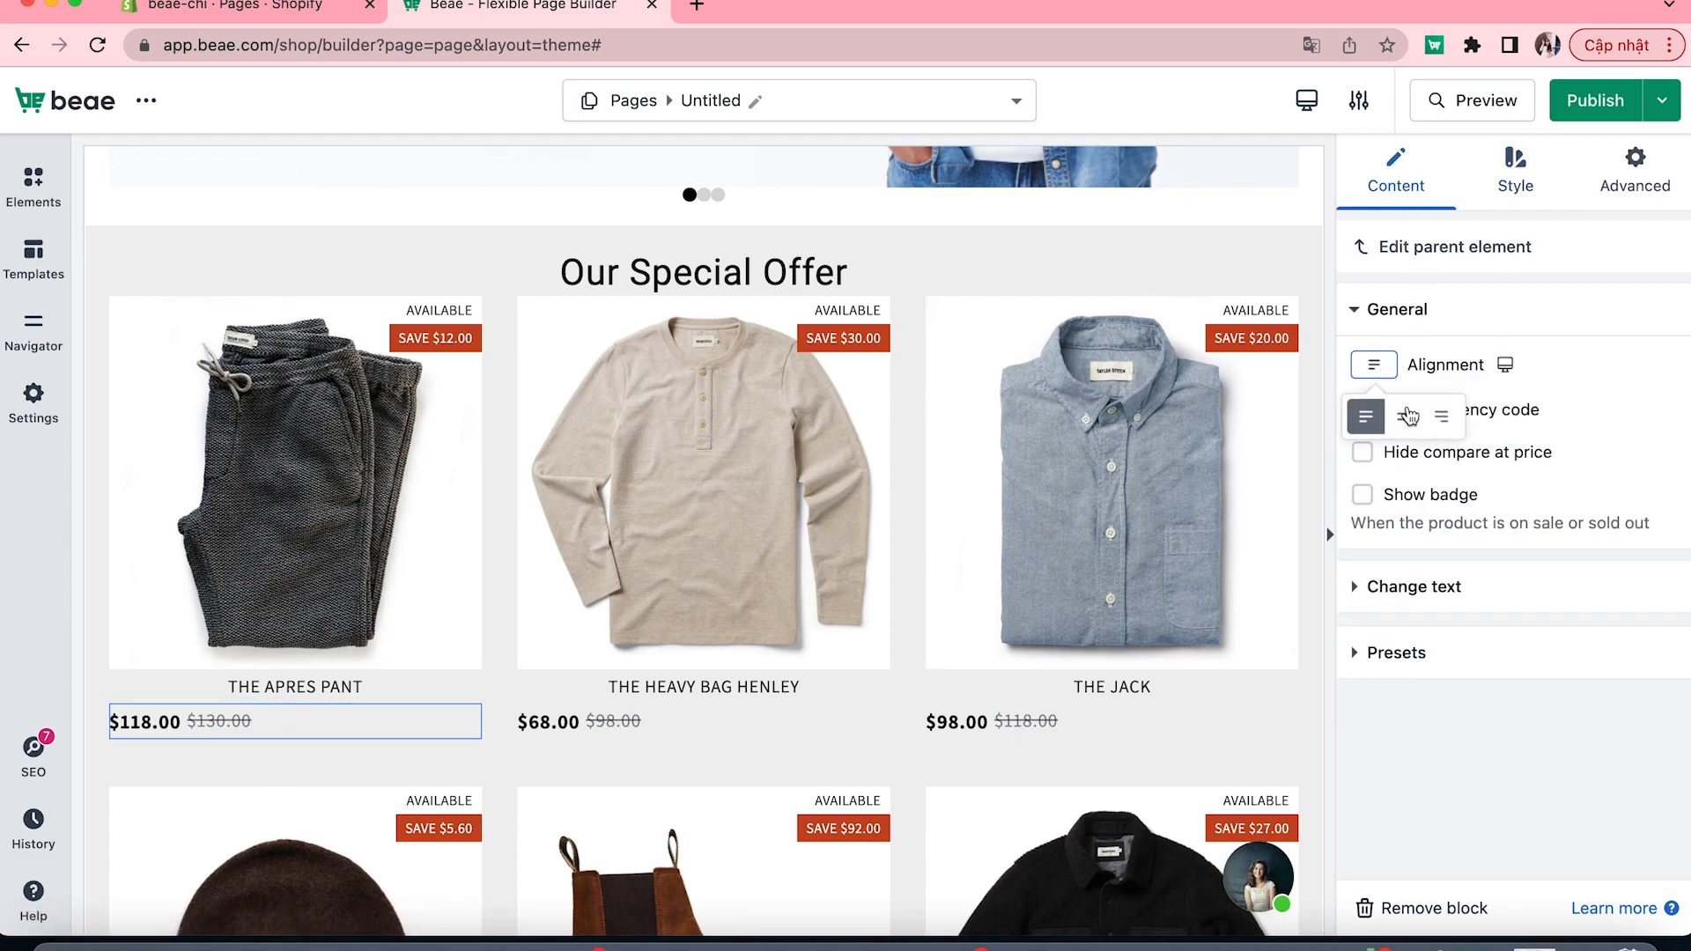
left_click(1408, 416)
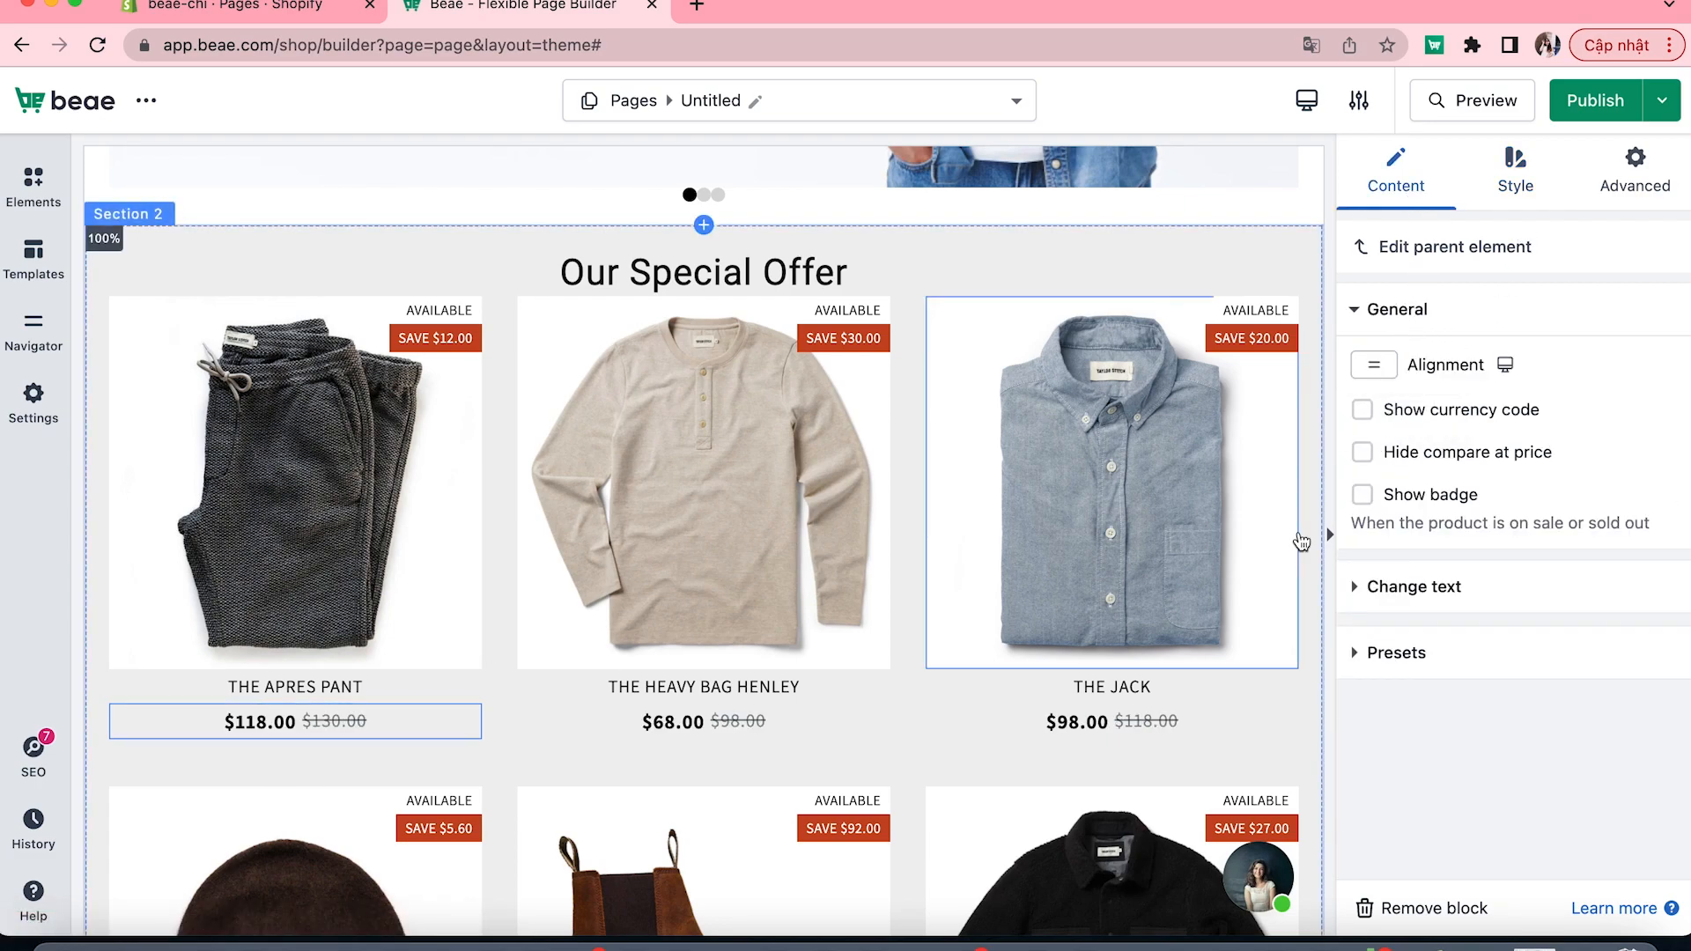
- Review the styled product grid down to its last row and back up to the slider banner
scroll(1195, 535, "up", 1)
scroll(1195, 534, "down", 2)
scroll(1195, 534, "down", 3)
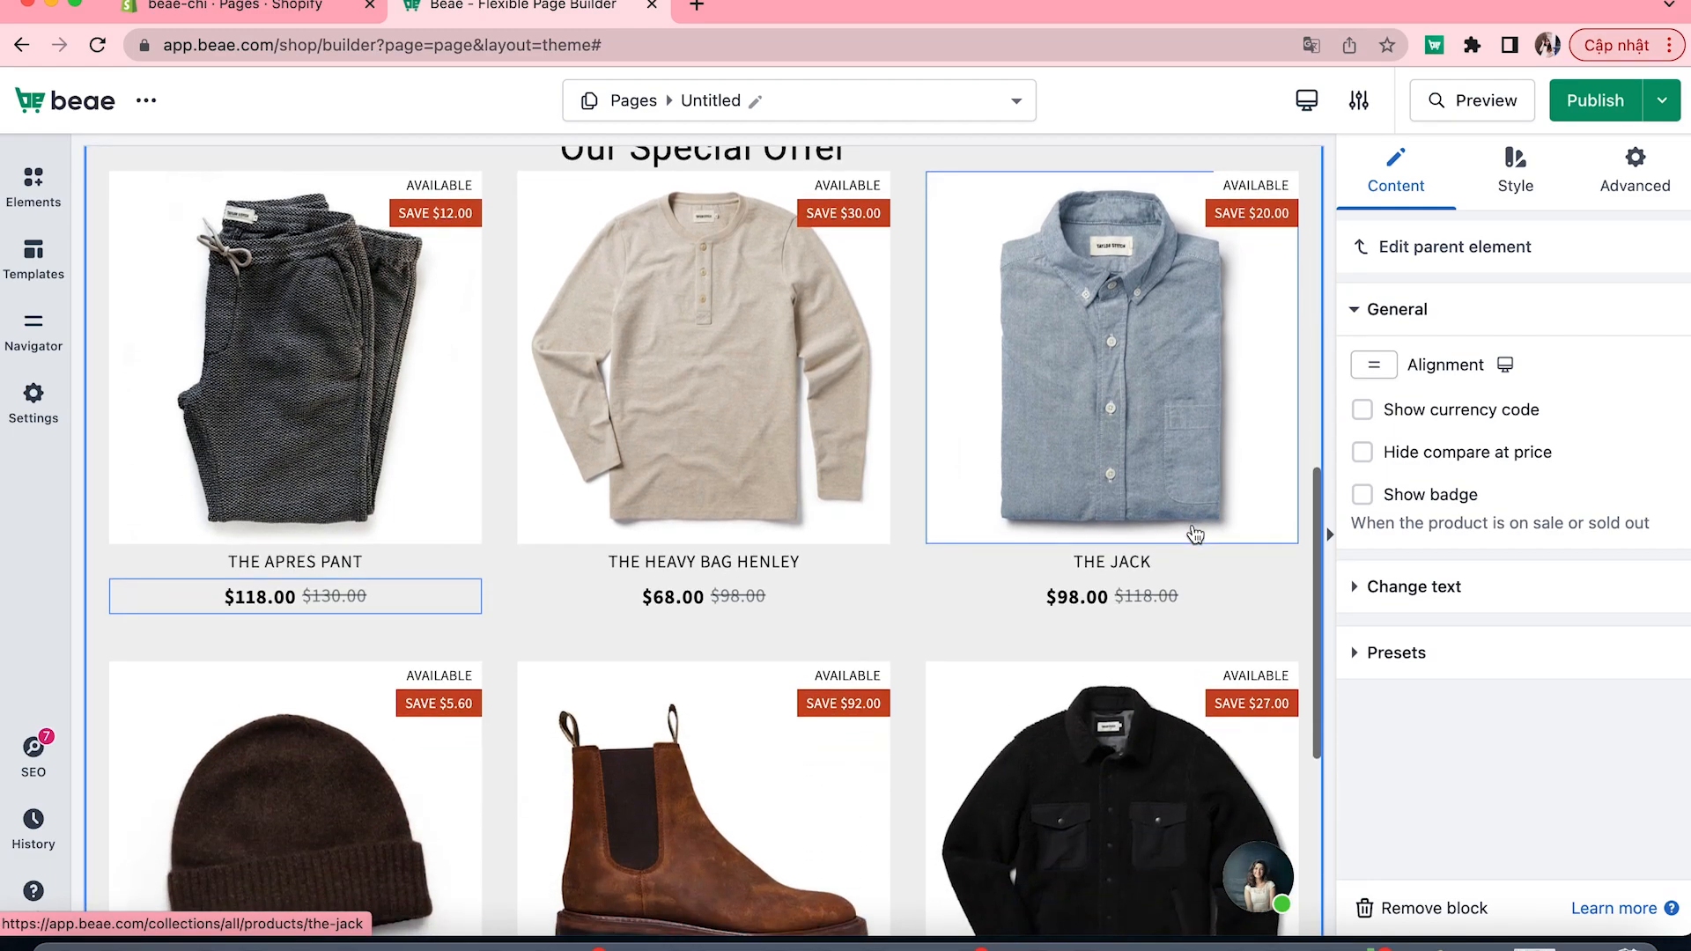
scroll(1195, 534, "down", 1)
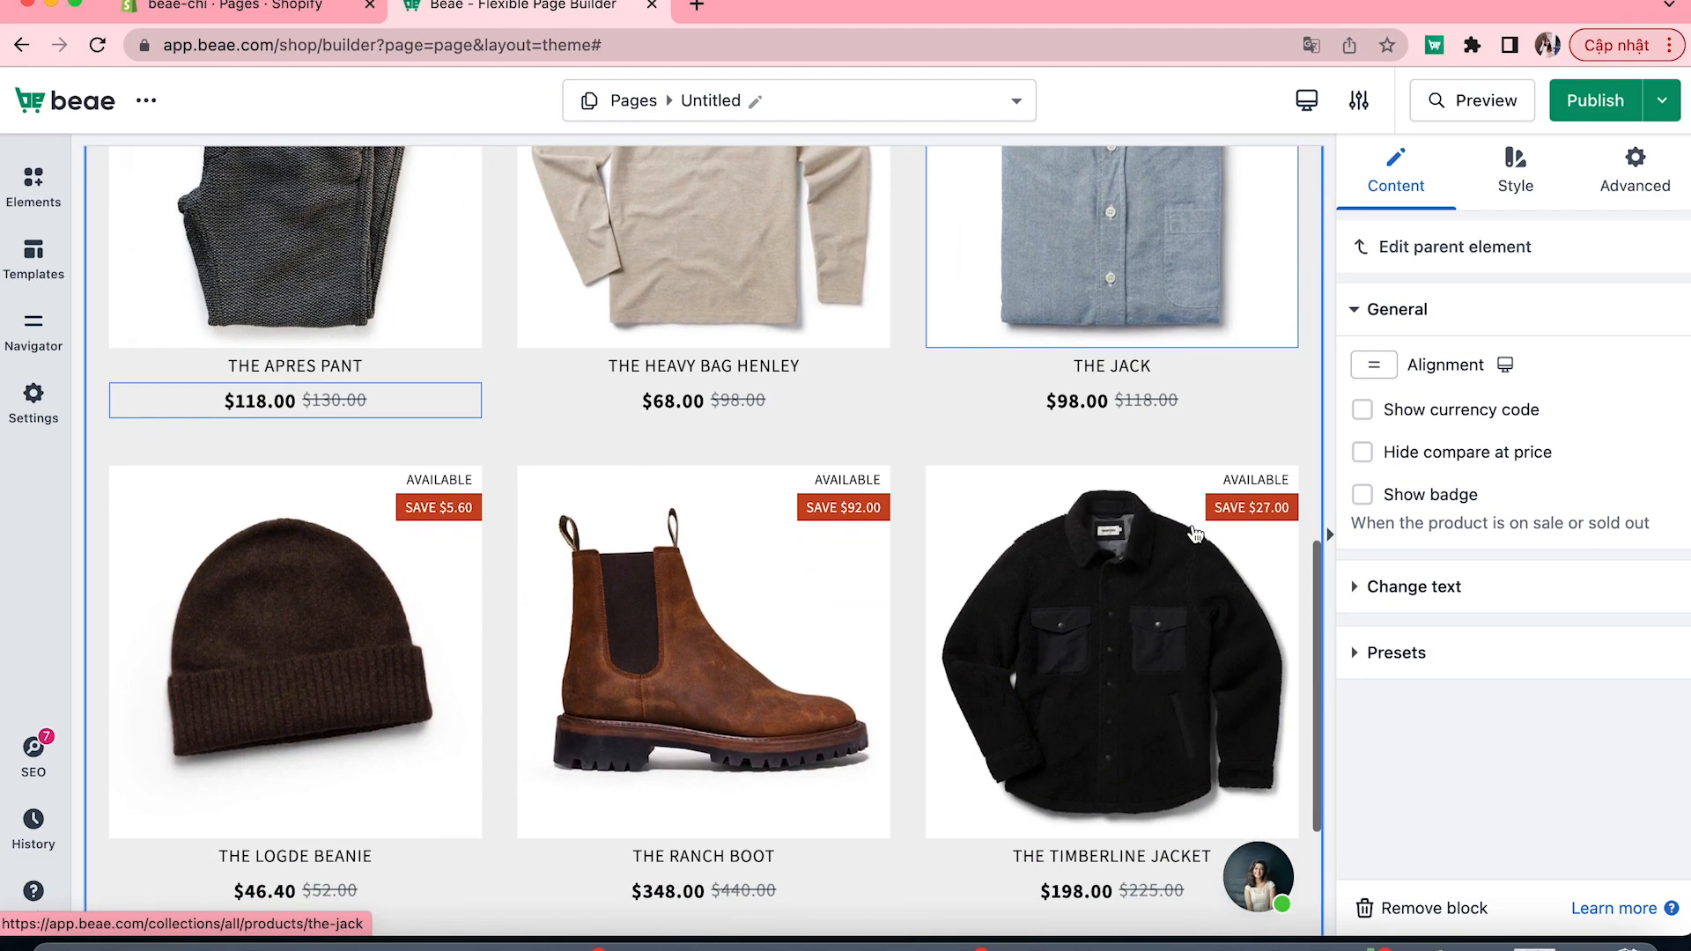
scroll(1195, 535, "down", 2)
scroll(1195, 534, "up", 6)
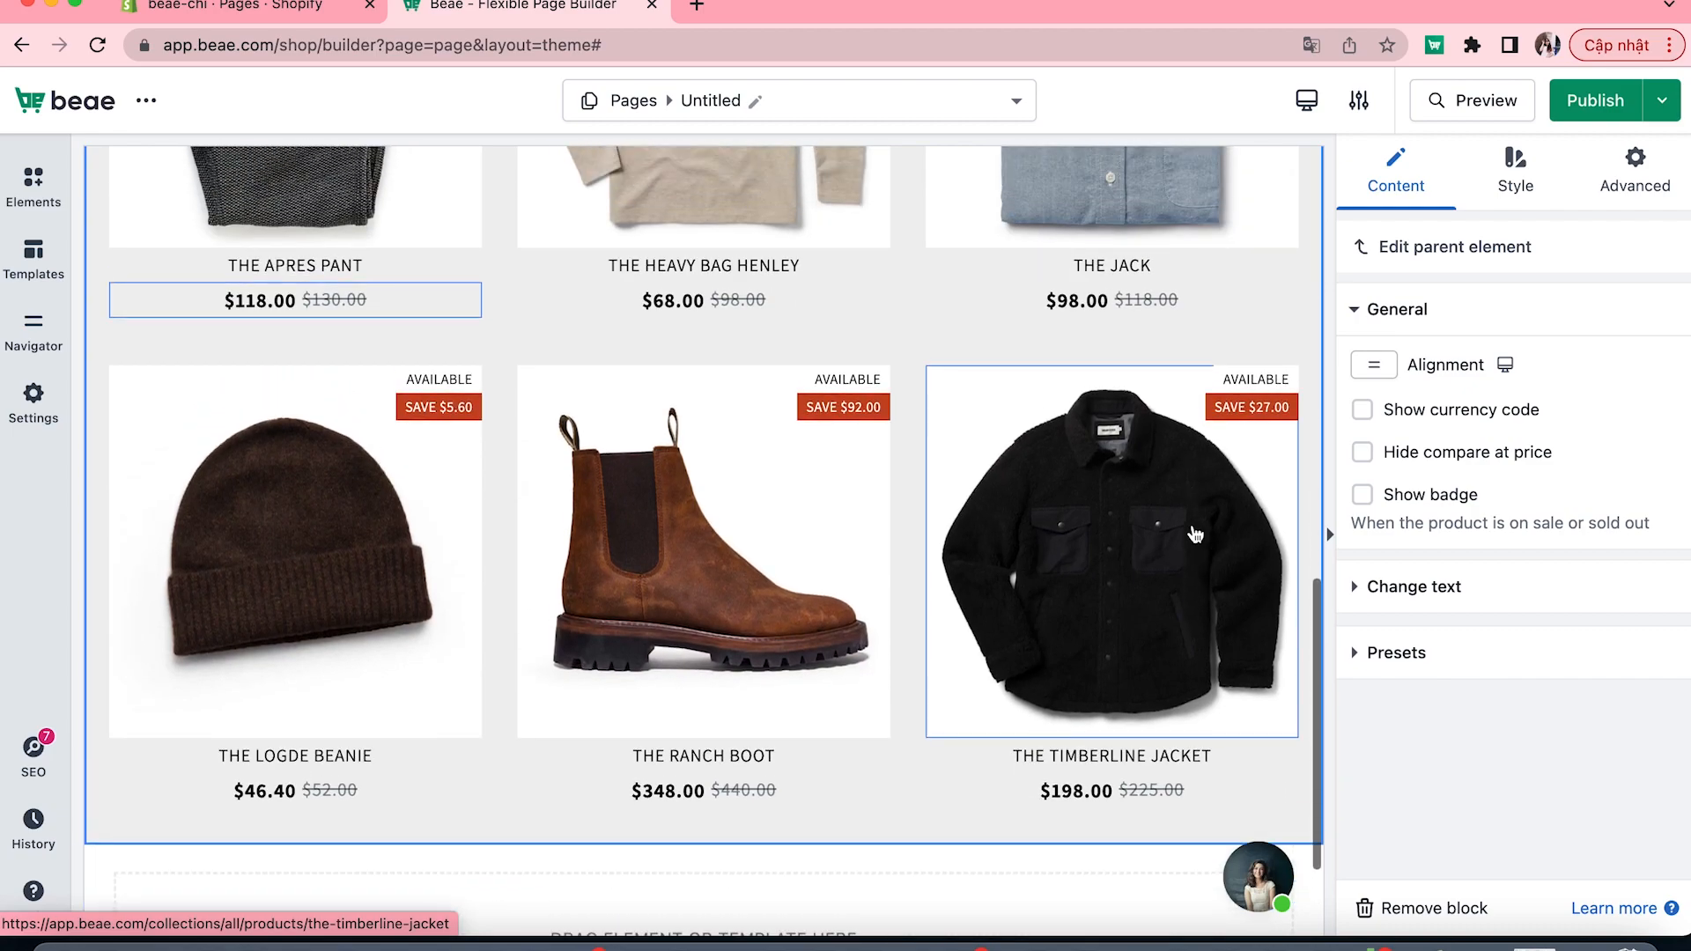
scroll(1195, 535, "up", 8)
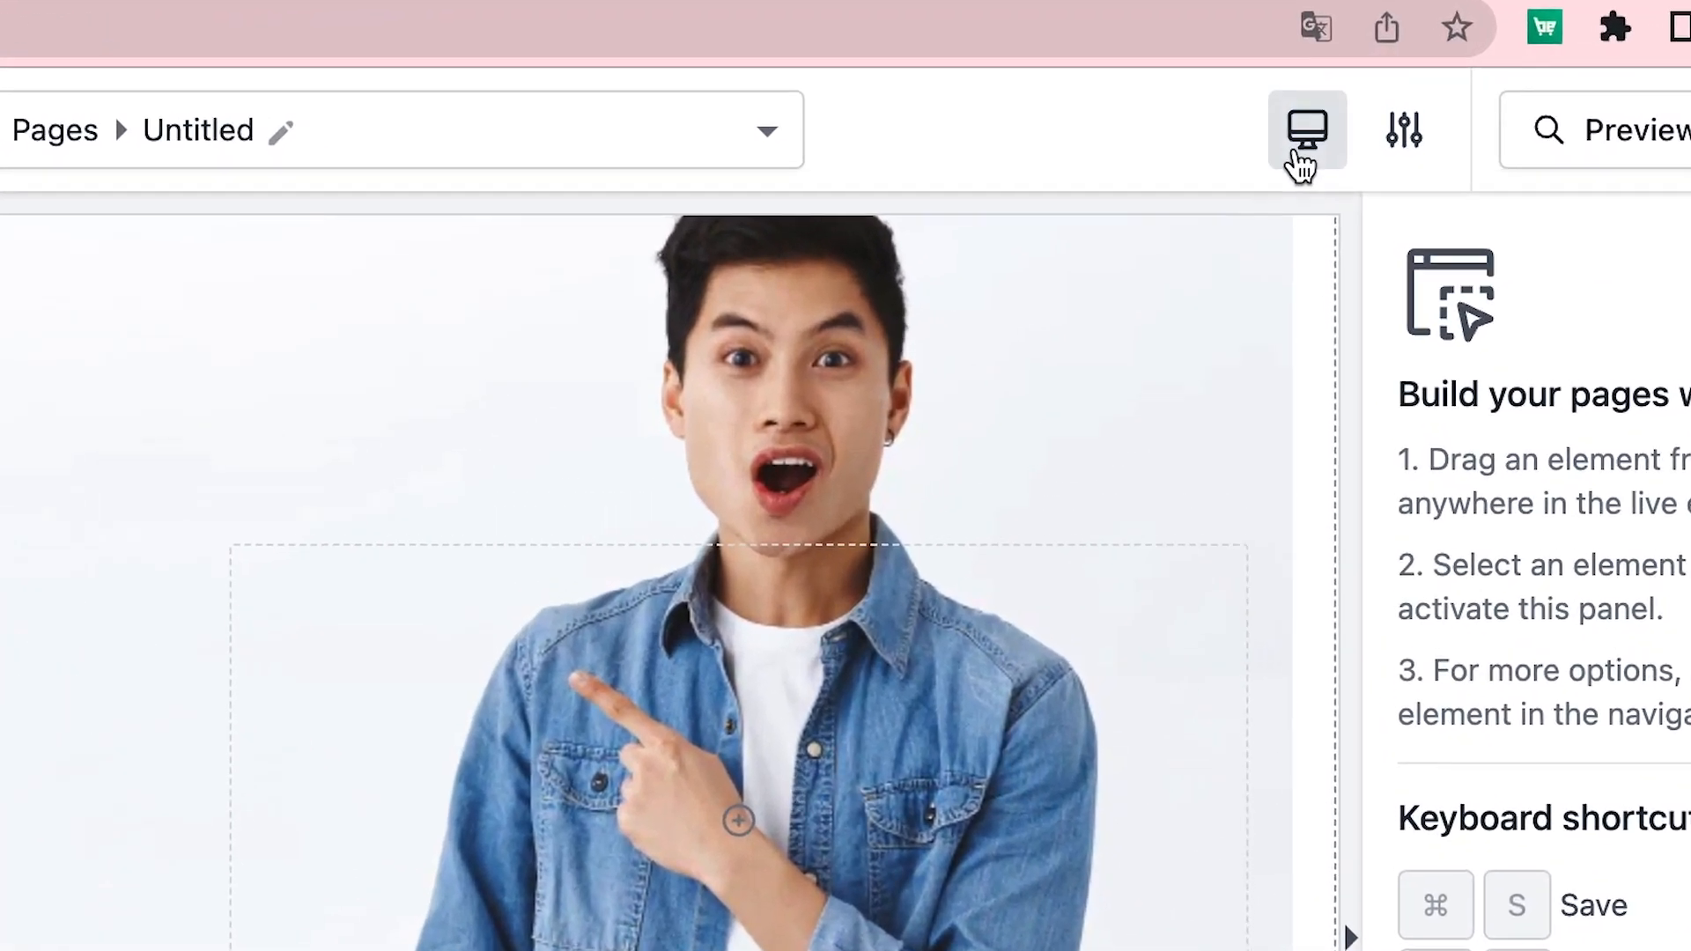
- Switch the editor to the mobile layout and check the page from the slider banner through the product grid
left_click(1303, 106)
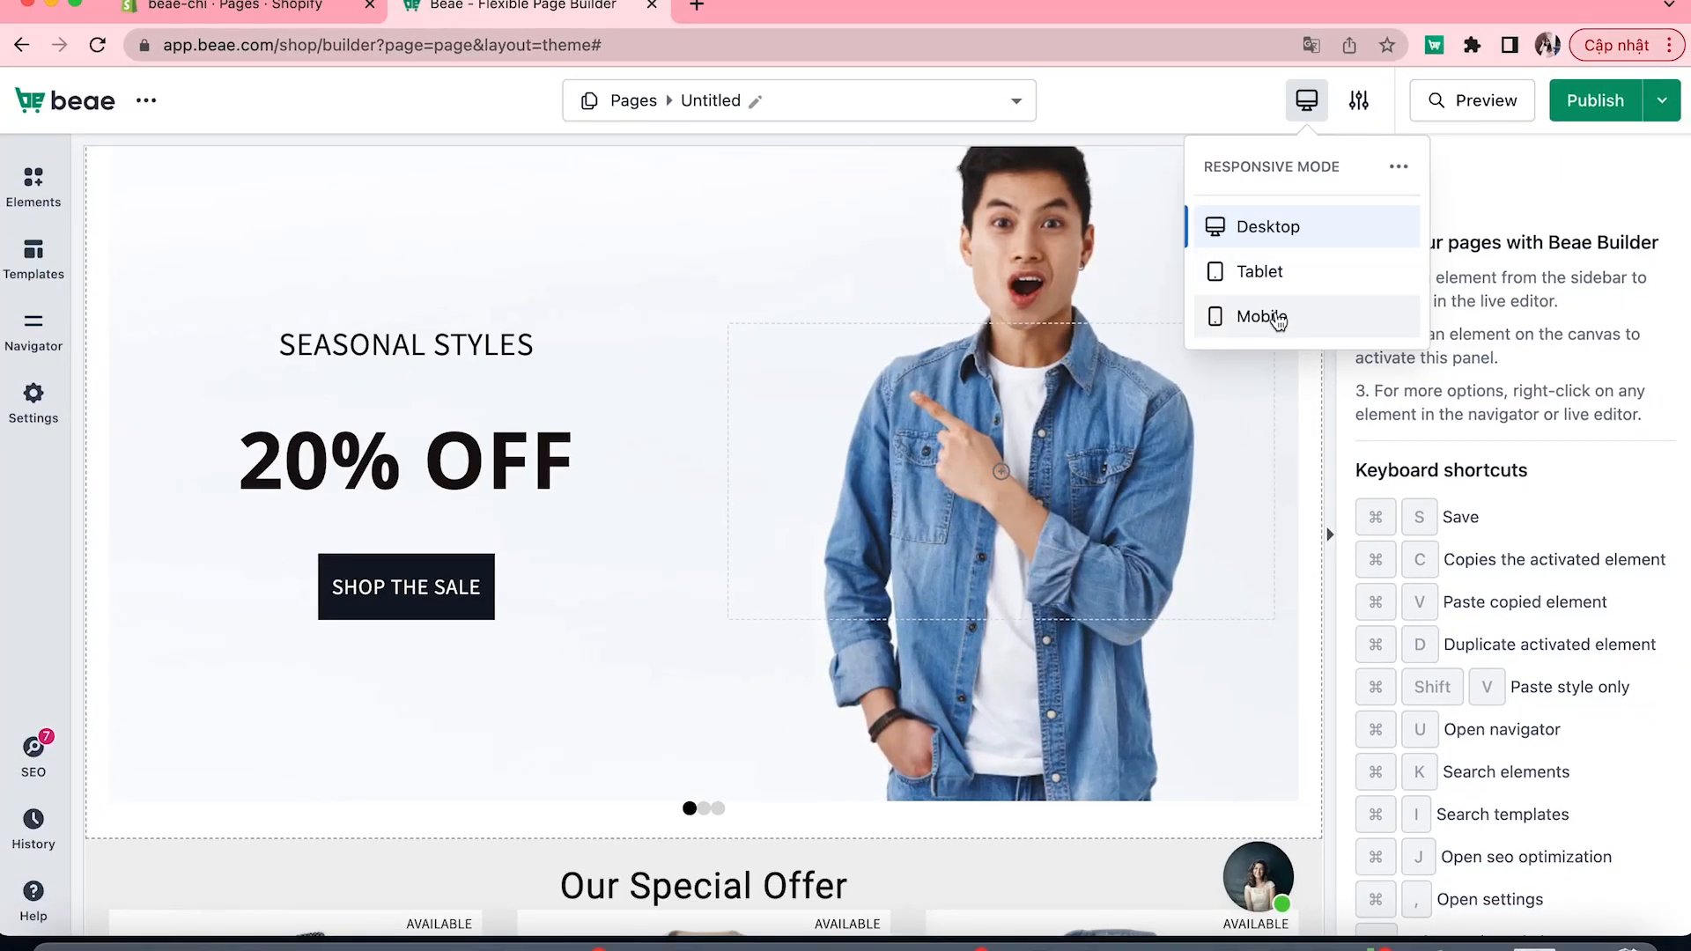
left_click(1266, 337)
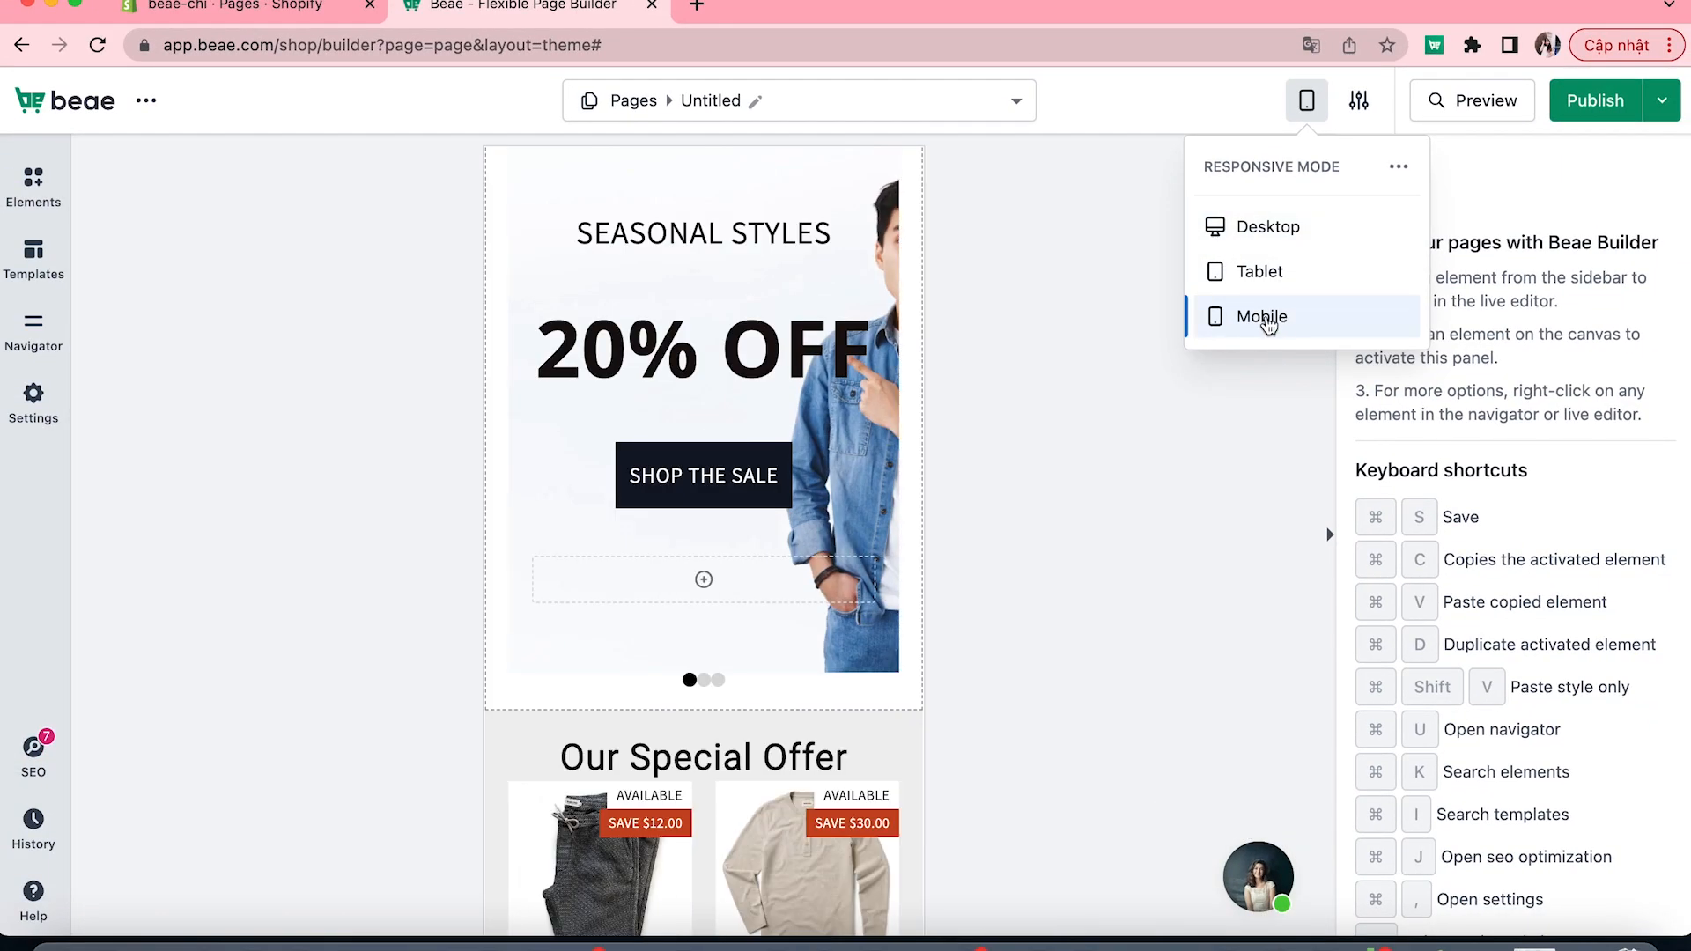
left_click(991, 516)
scroll(883, 557, "down", 5)
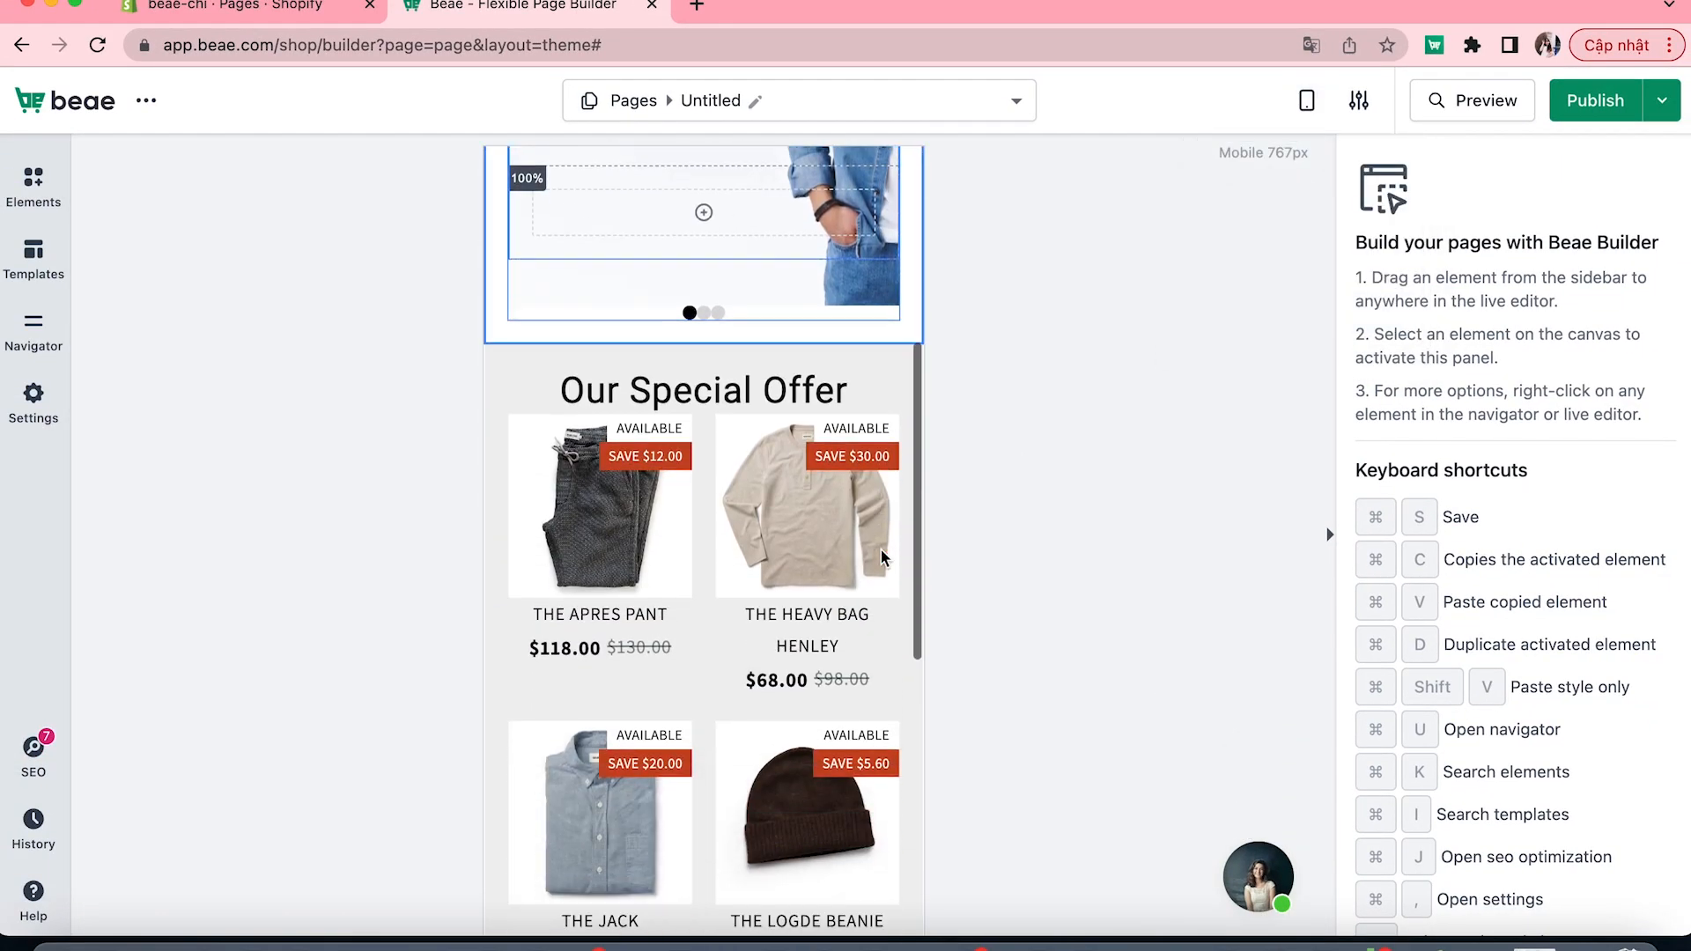
scroll(883, 557, "down", 5)
scroll(884, 557, "up", 10)
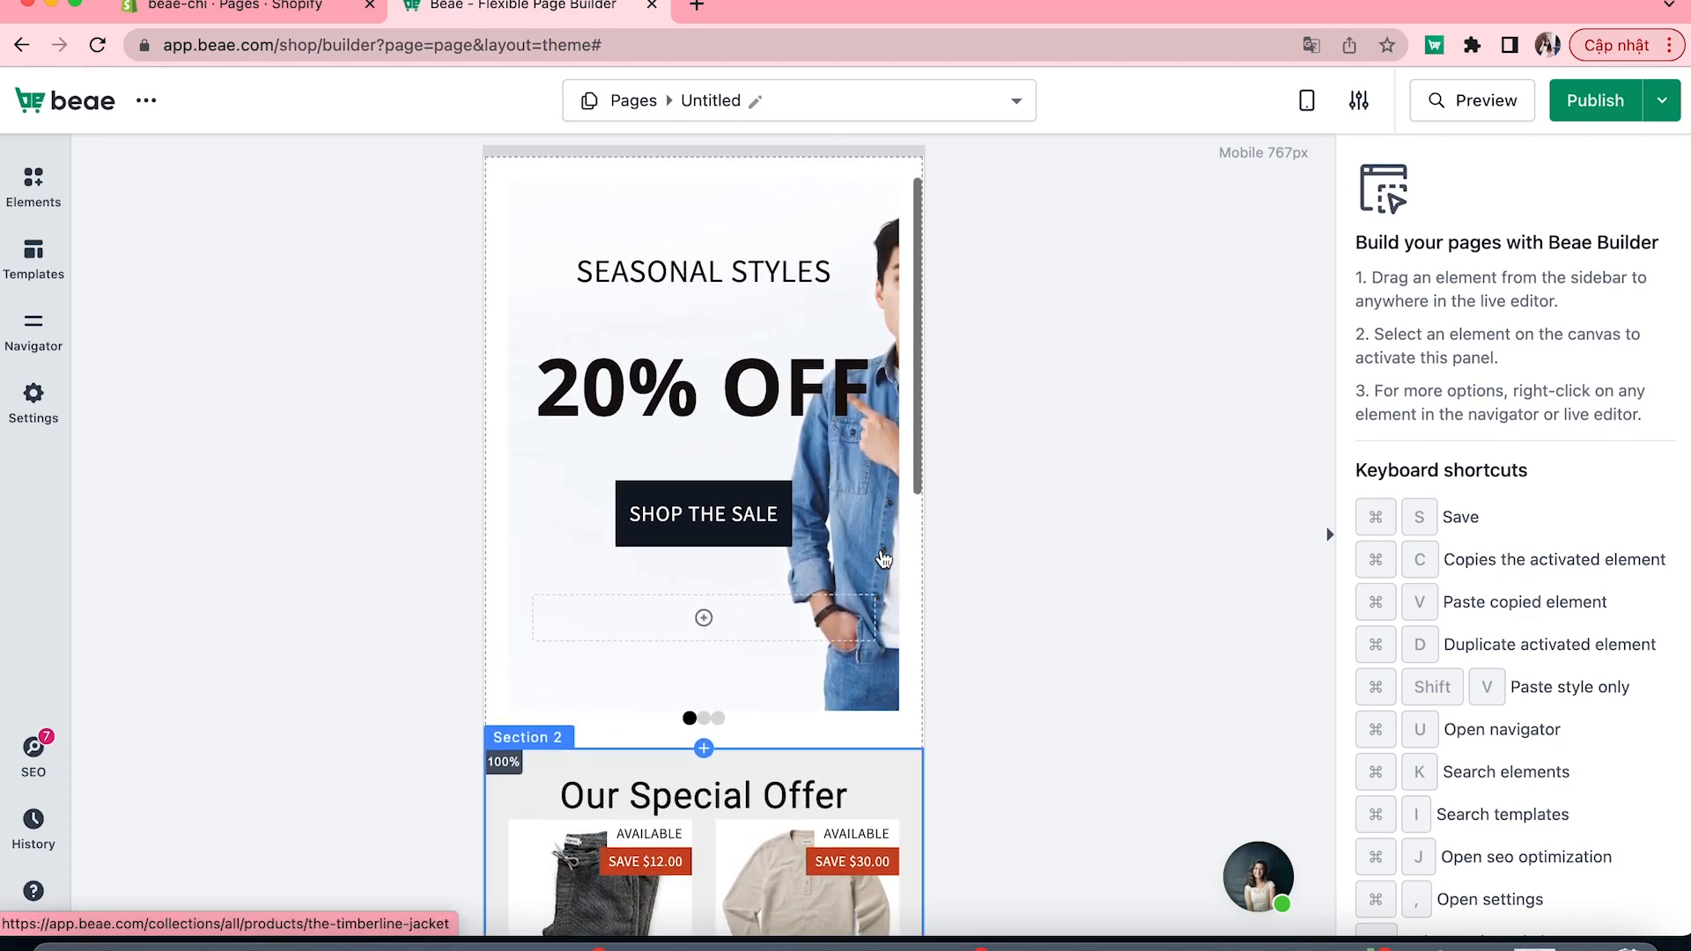
scroll(890, 533, "up", 1)
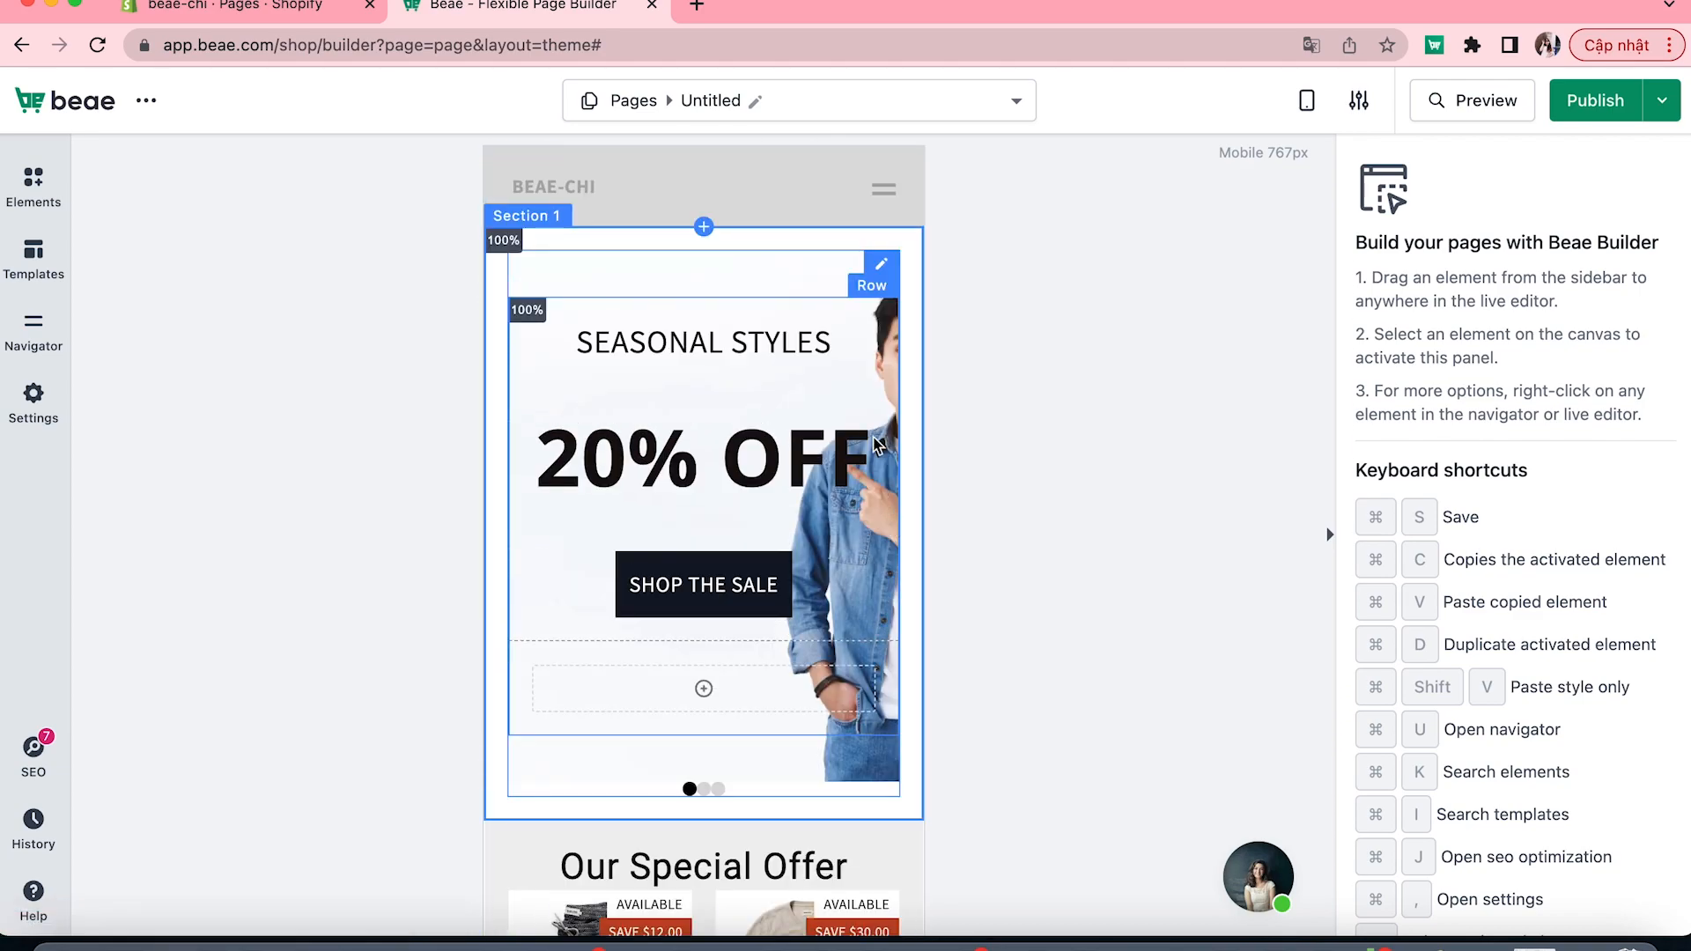
- Replace Slide 1's mobile background with the uploaded photo of the man in sunglasses and a teal shirt
left_click(881, 265)
left_click(1444, 396)
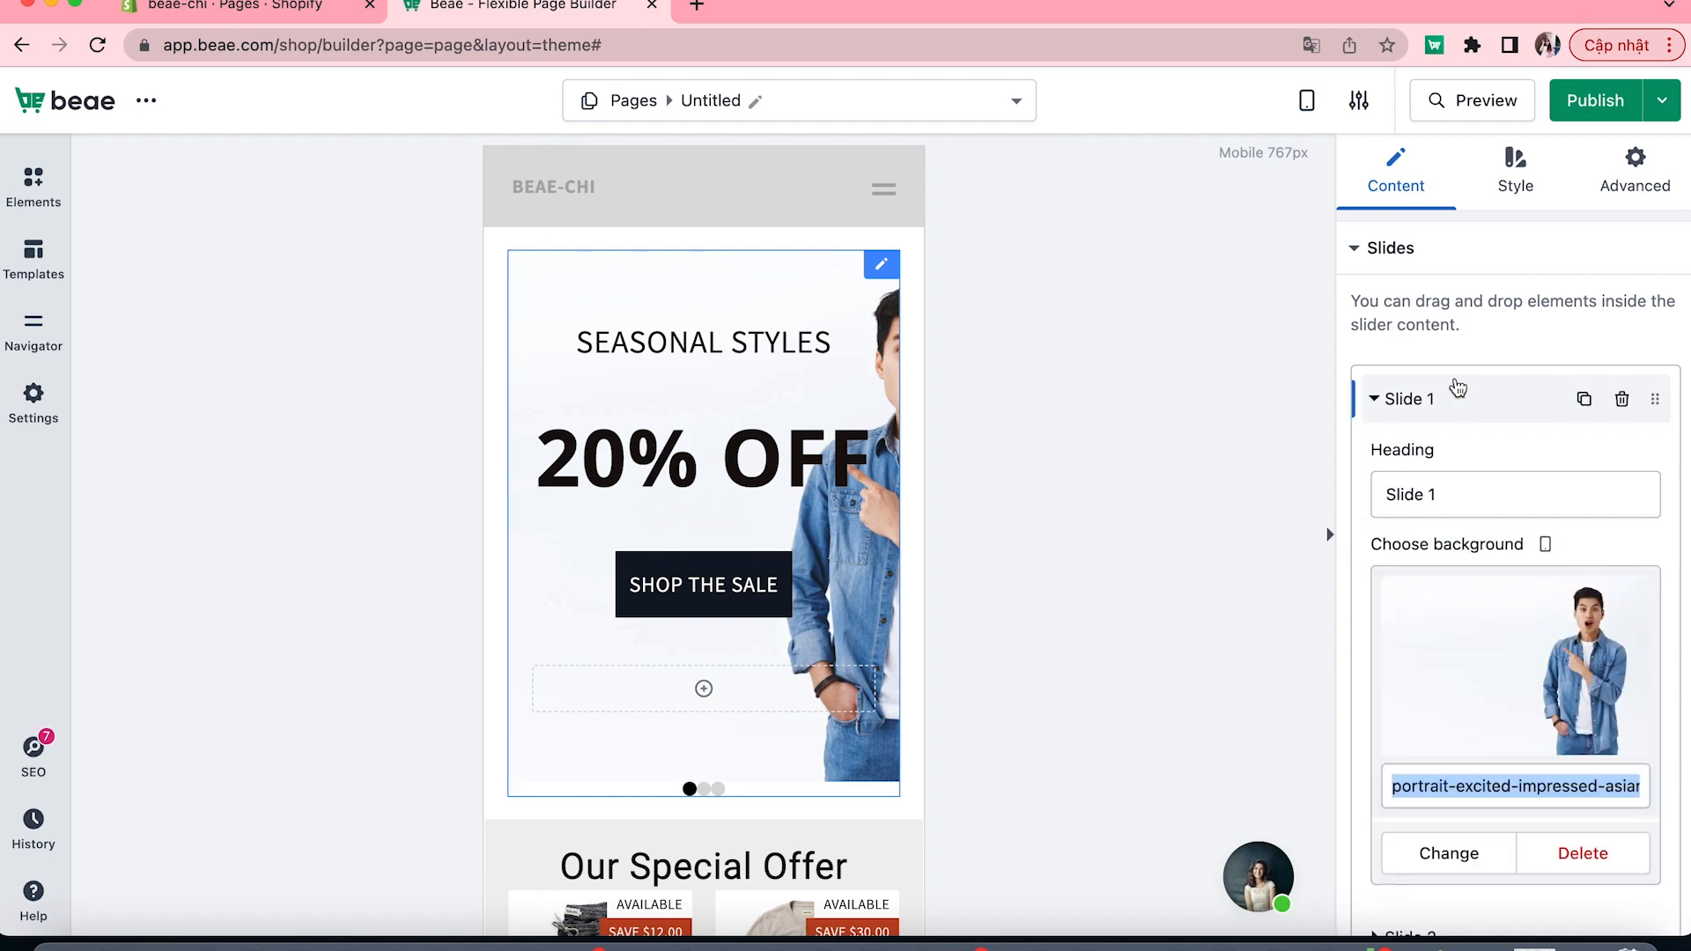
left_click(1511, 651)
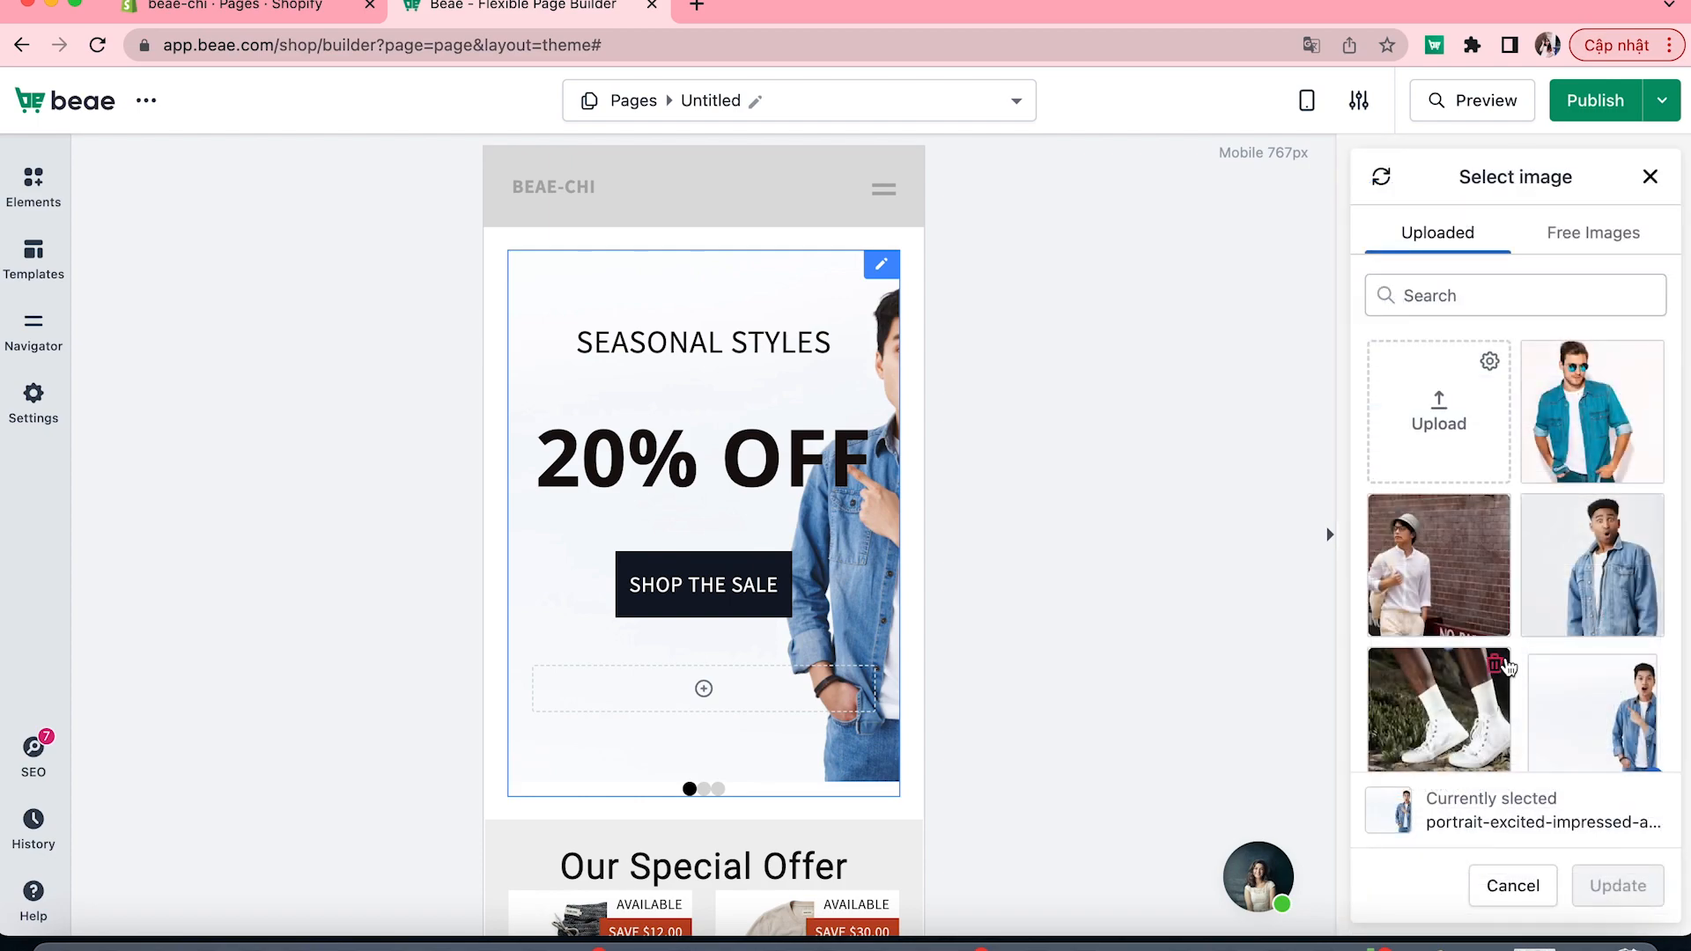
left_click(1579, 449)
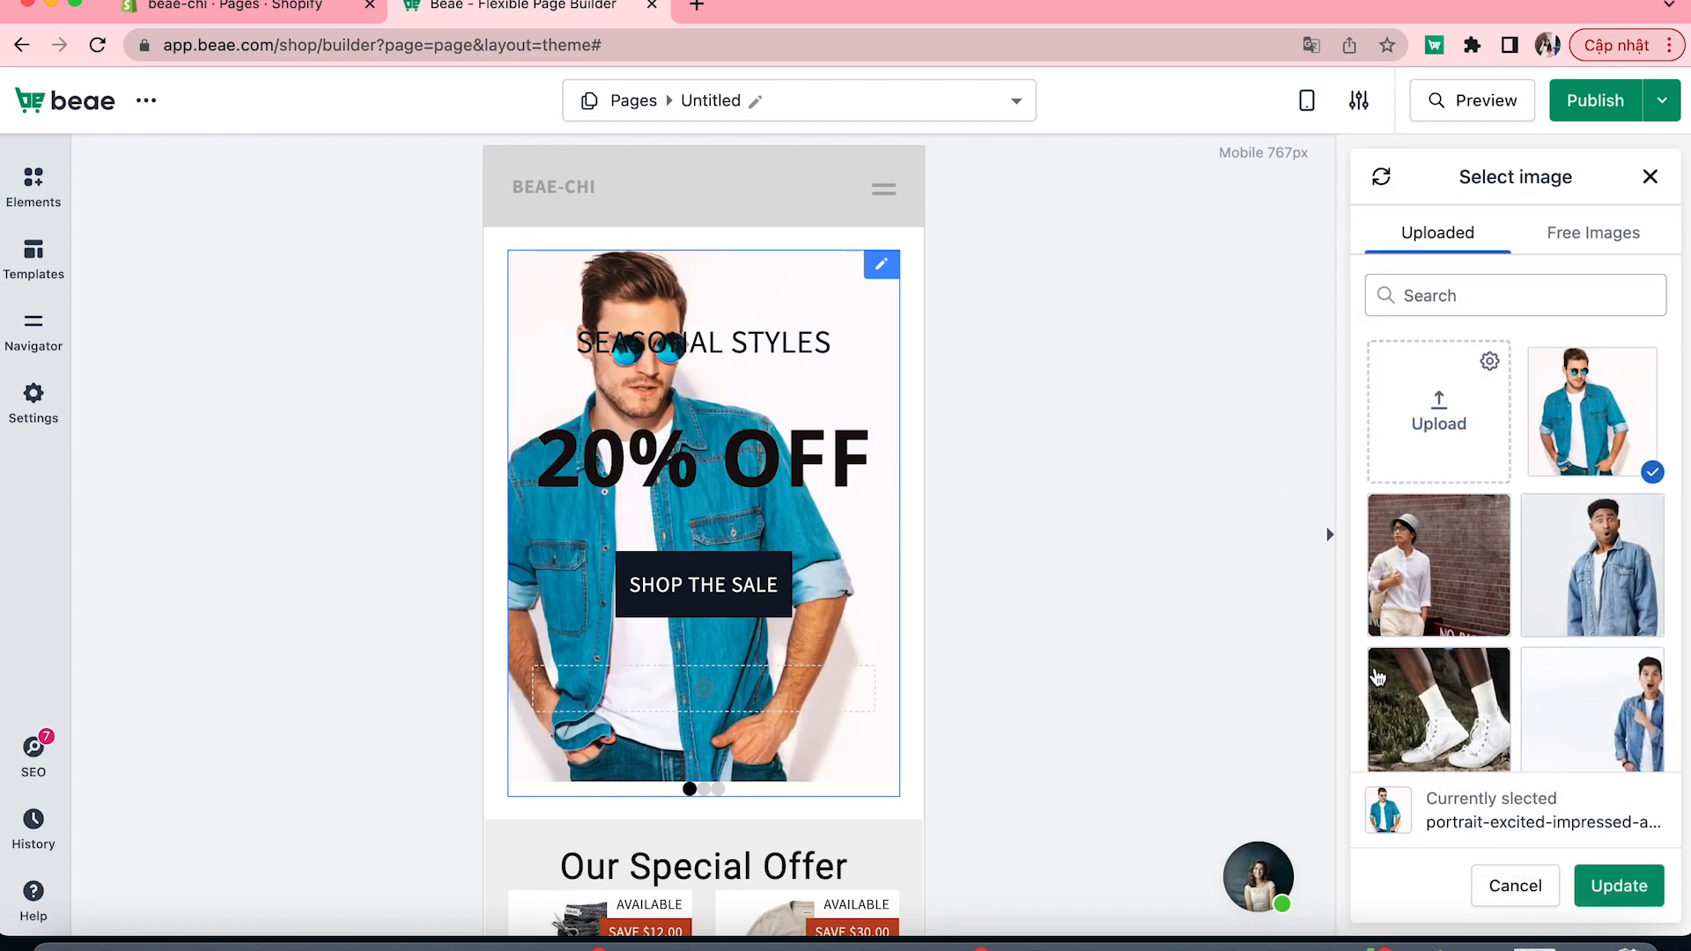
left_click(1618, 885)
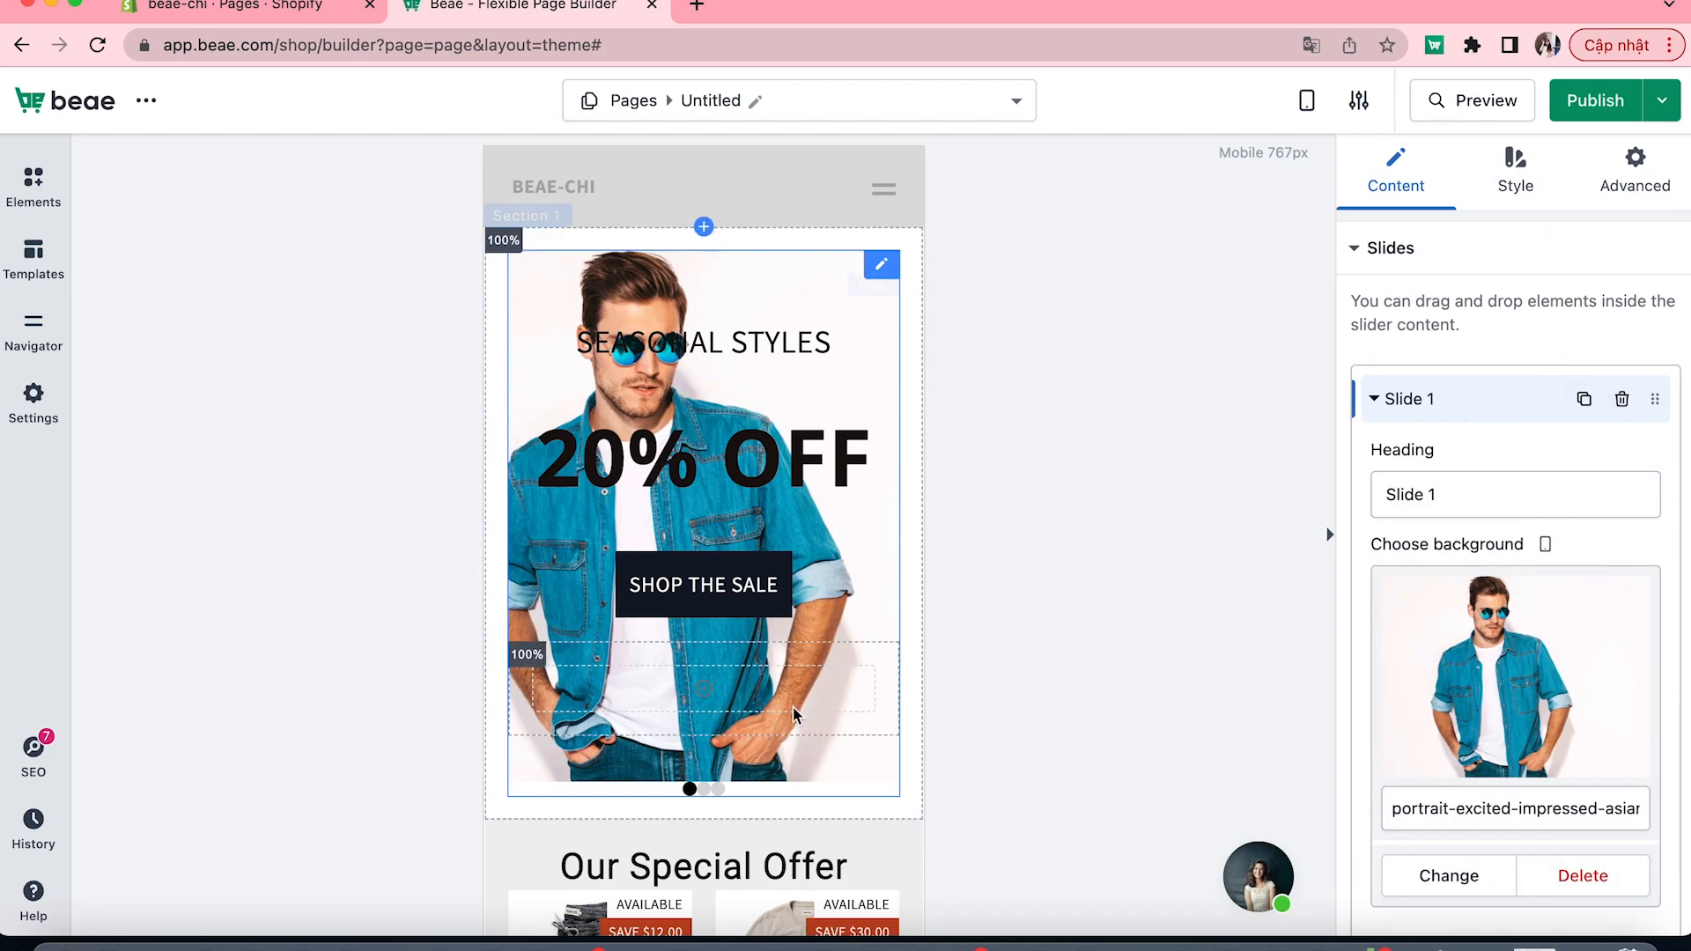
scroll(766, 705, "down", 3)
scroll(766, 706, "up", 3)
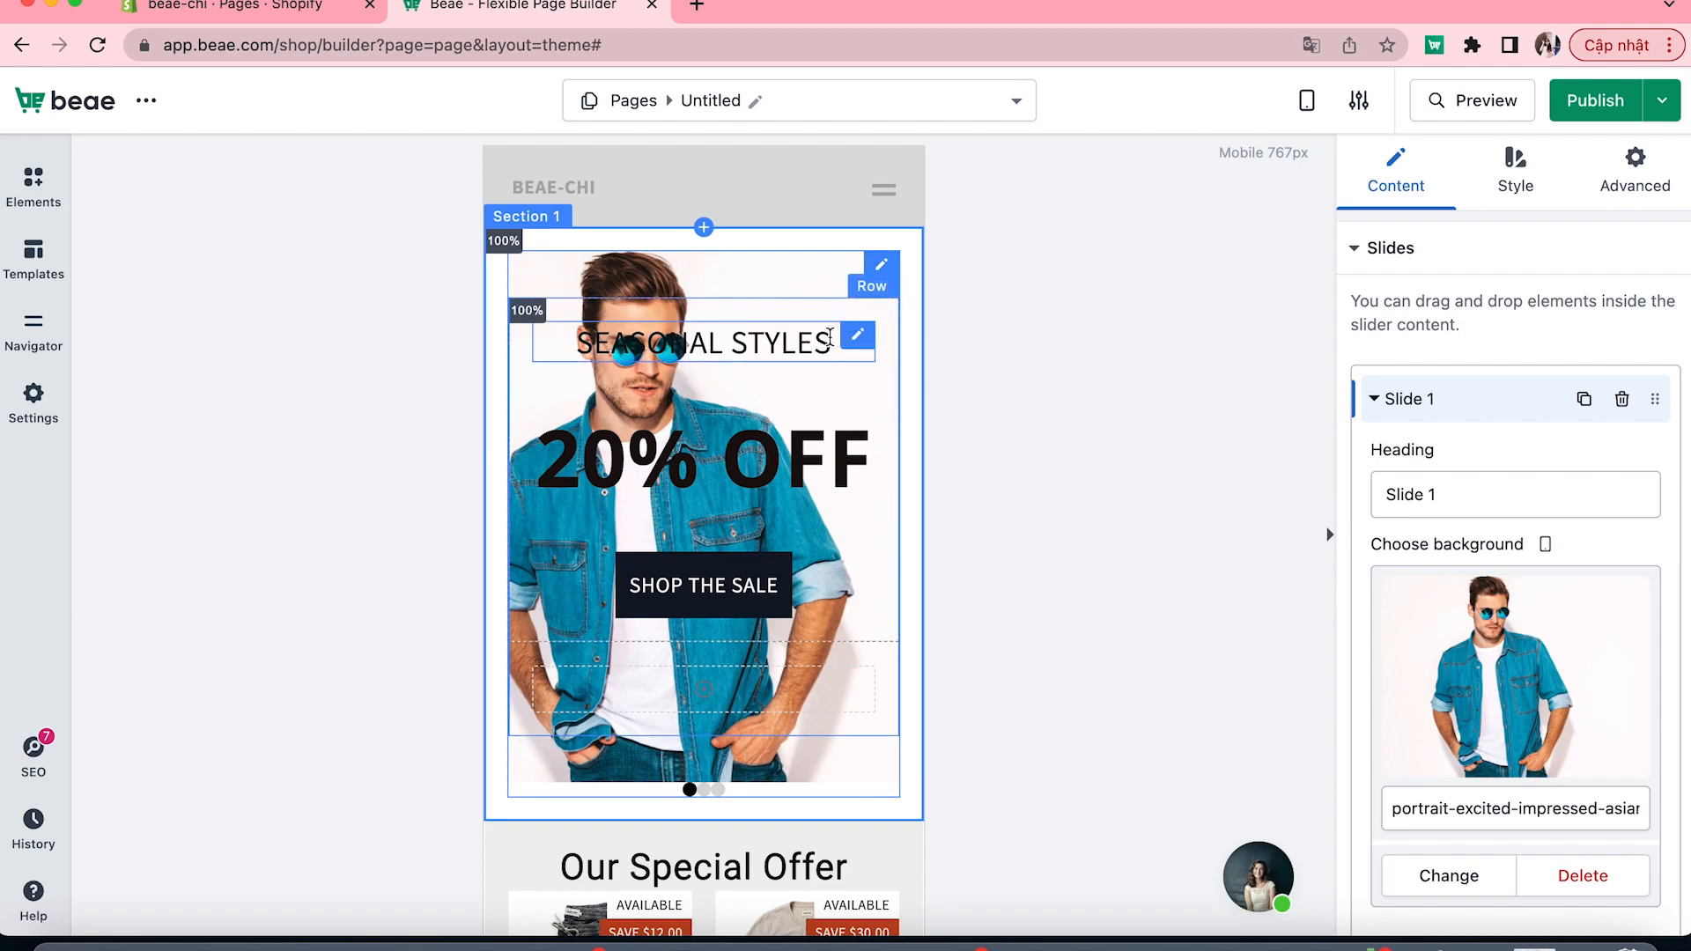
- Right-align the mobile banner's SEASONAL STYLES title and reduce its font size
left_click(856, 334)
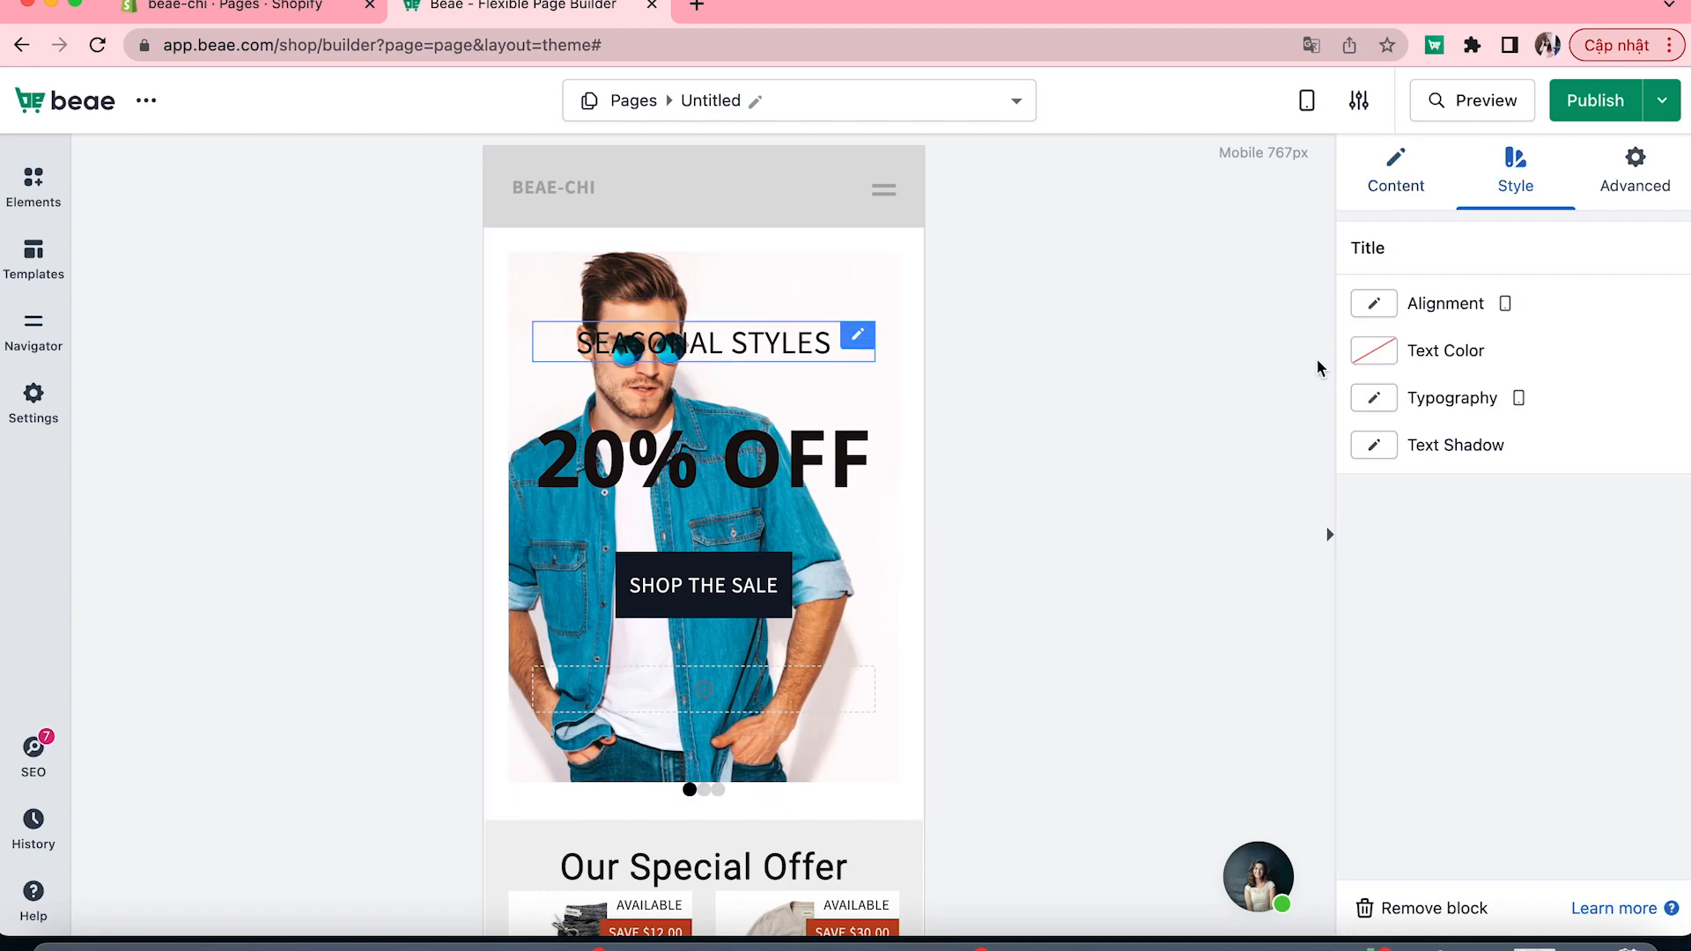
left_click(1374, 303)
left_click(1440, 351)
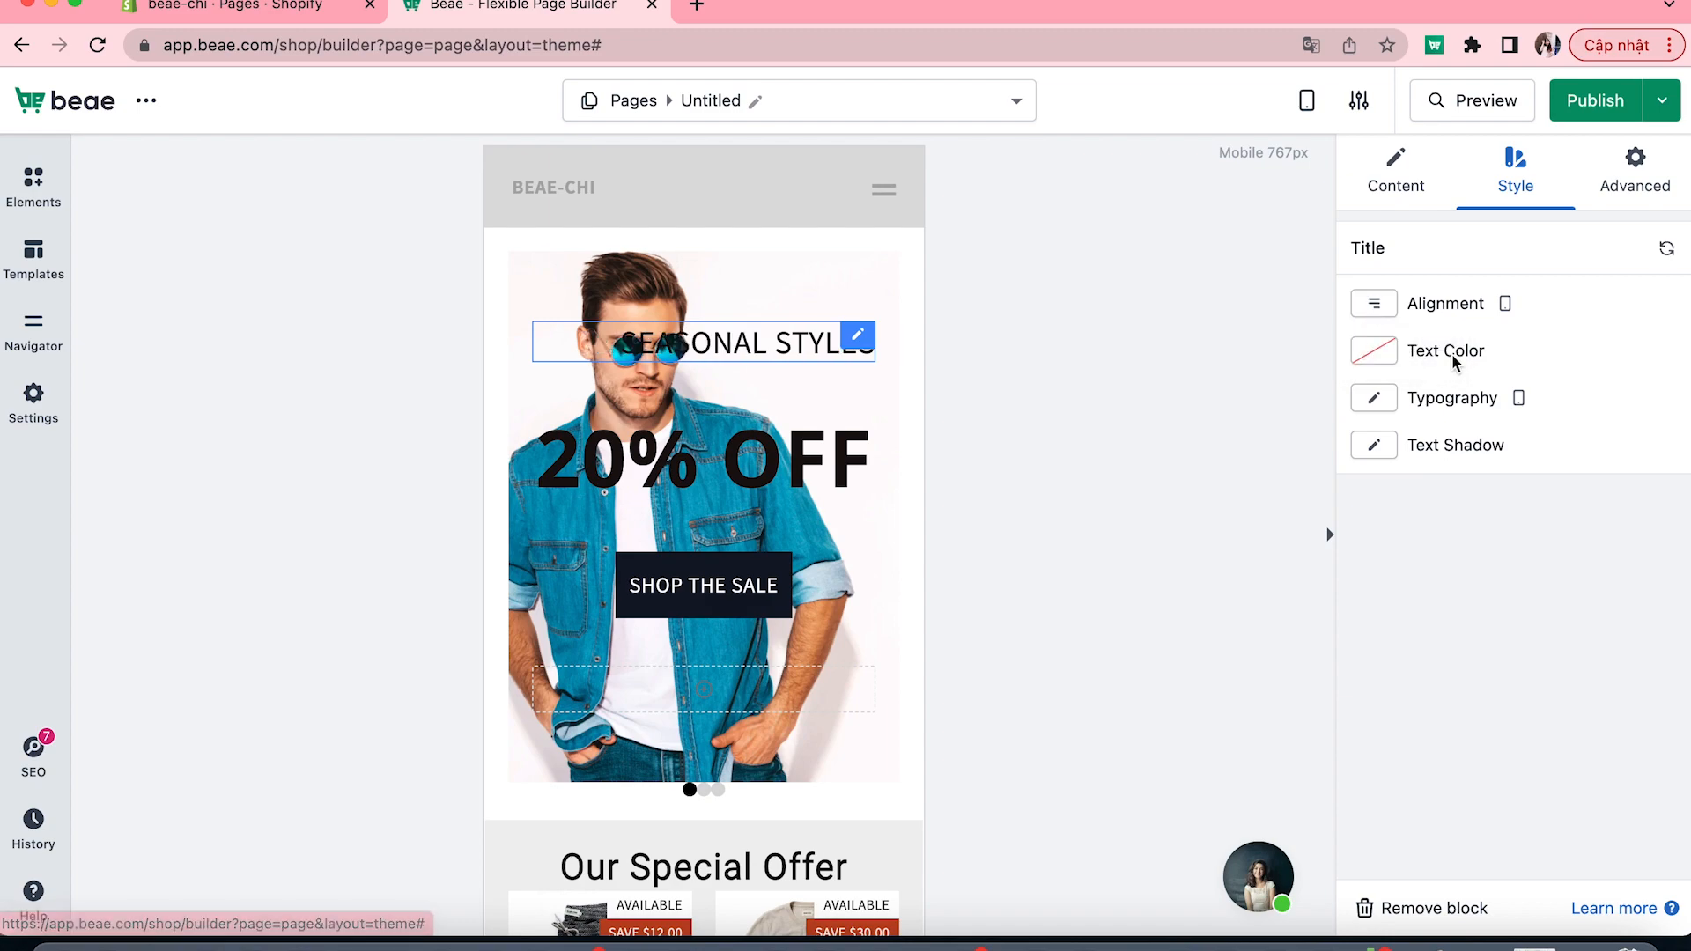
left_click(1373, 397)
left_click_drag(1370, 649, 1383, 650)
left_click(908, 645)
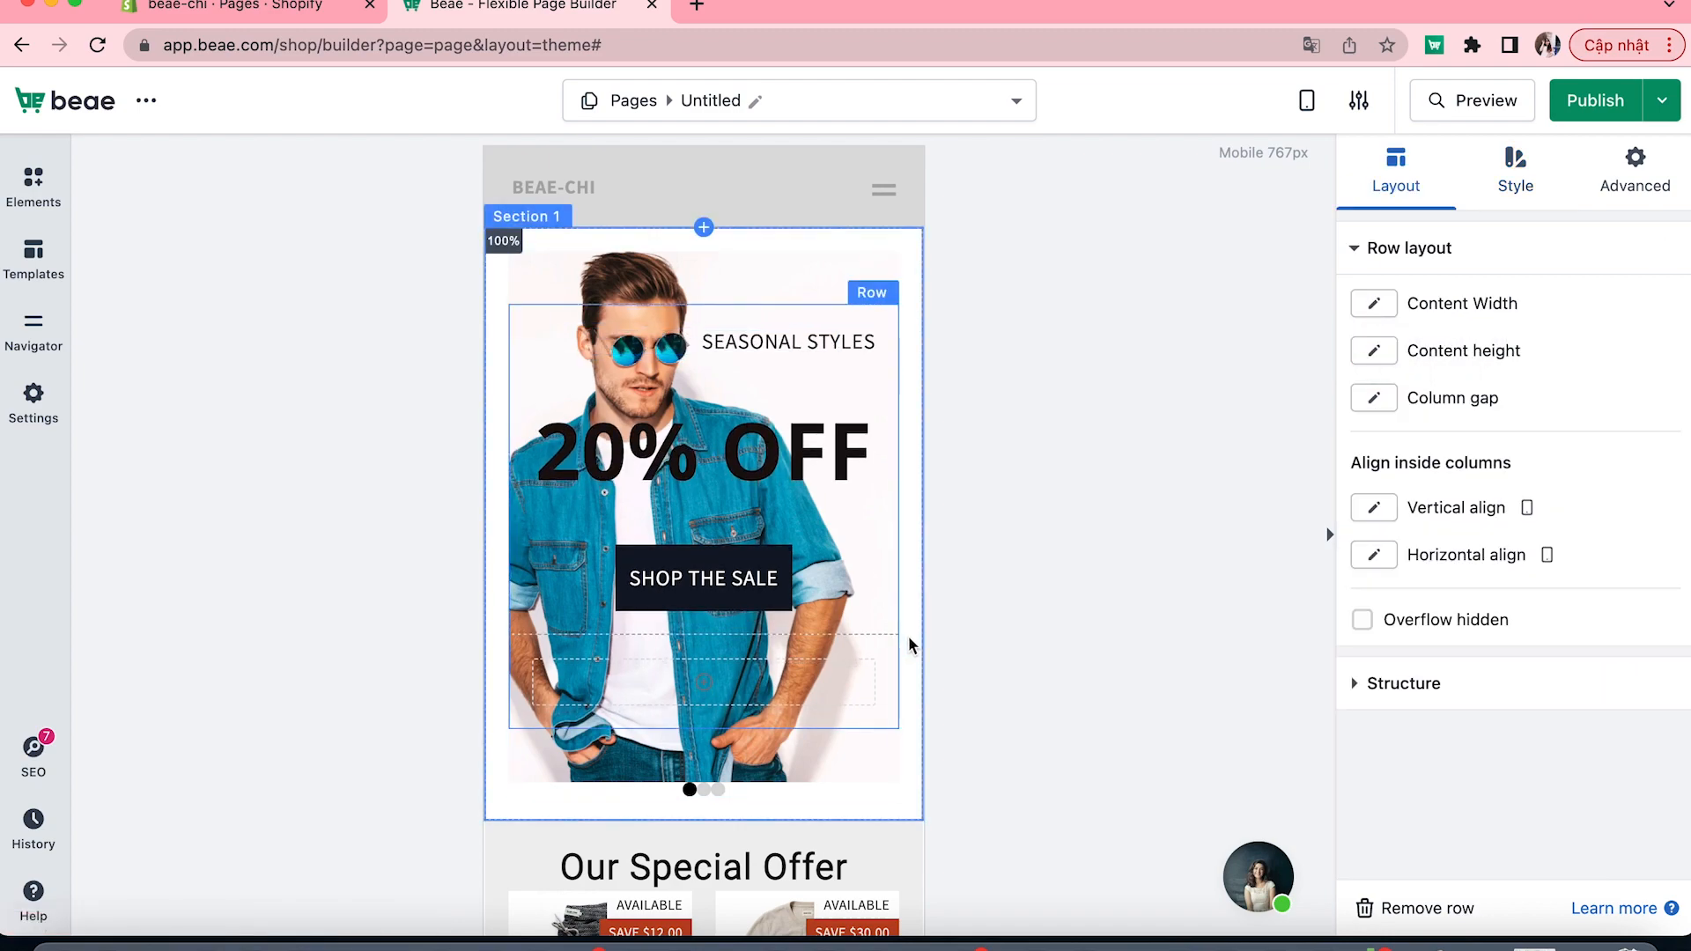
left_click(909, 638)
- Right-align the mobile banner's 20% OFF text and set its font size to 72px
left_click(812, 460)
left_click(1374, 305)
left_click(1443, 354)
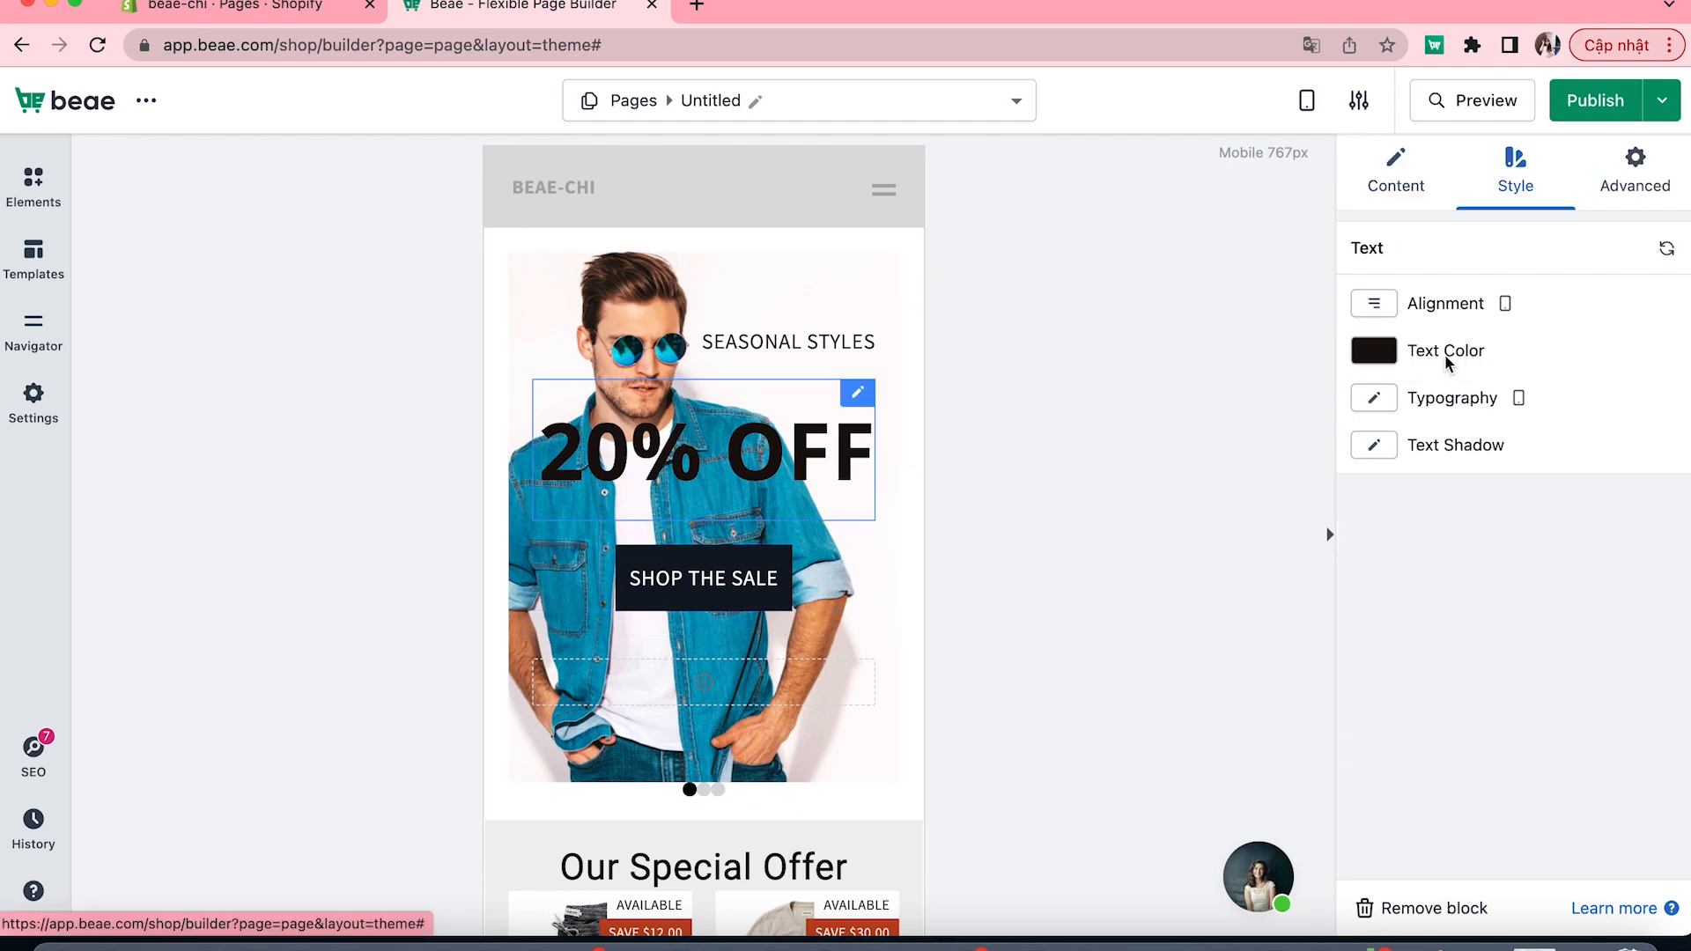
left_click(1374, 397)
left_click_drag(1372, 649, 1444, 650)
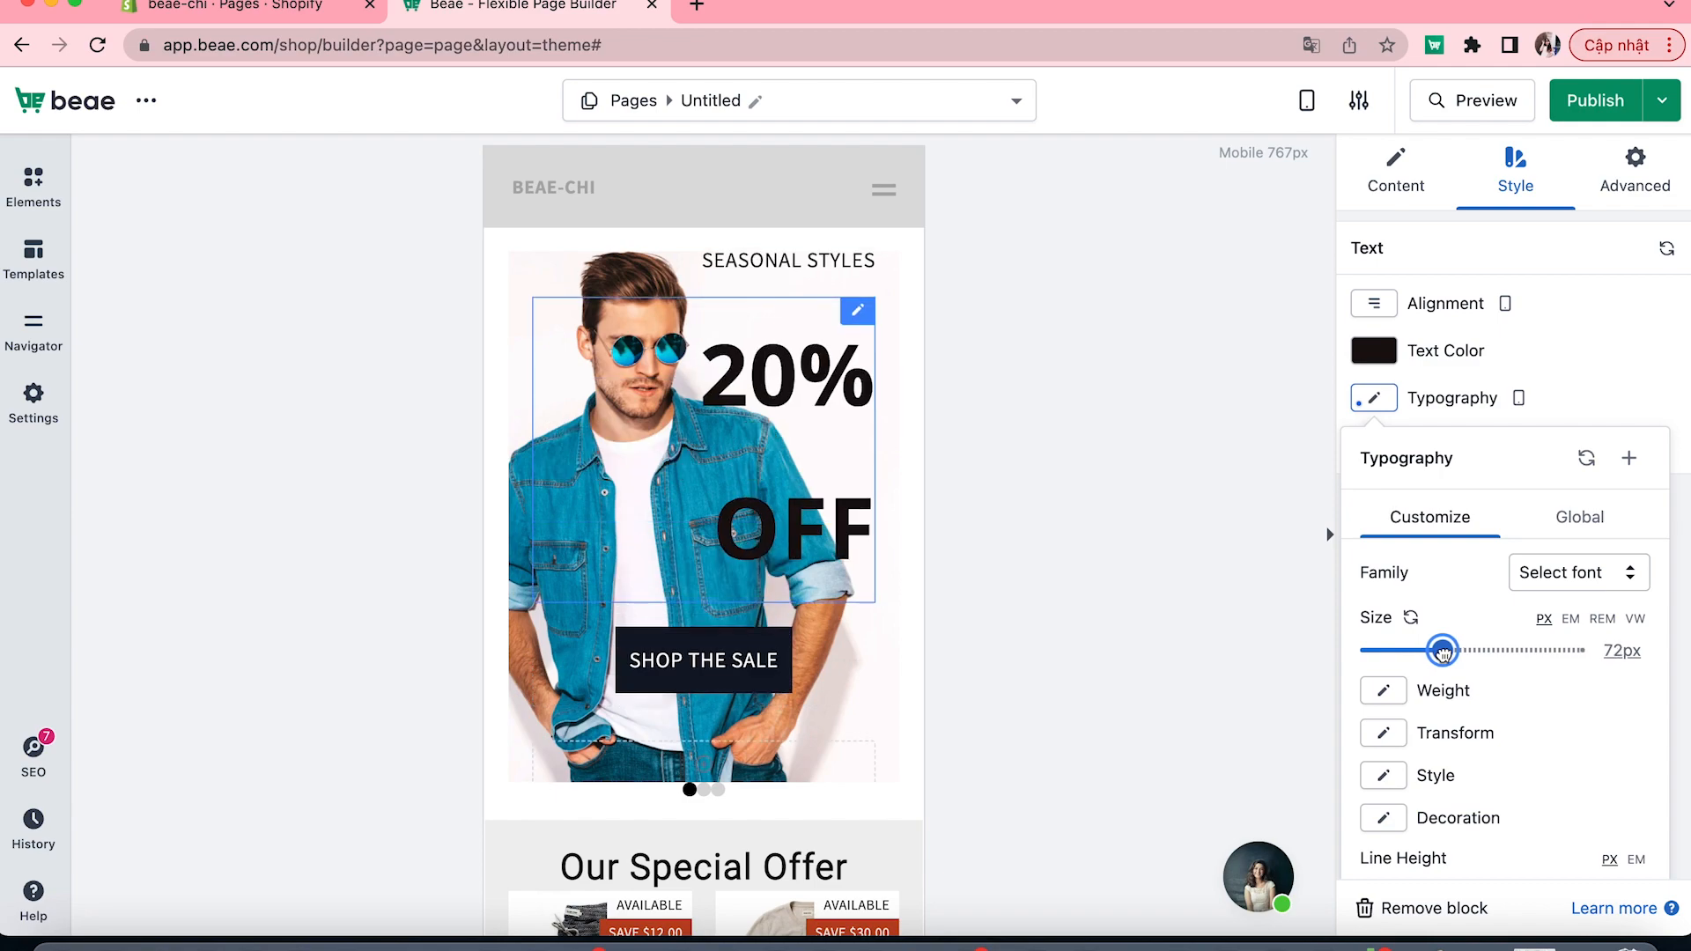
left_click(892, 667)
- Right-align the mobile banner's SHOP THE SALE button and reduce its text size
left_click(863, 665)
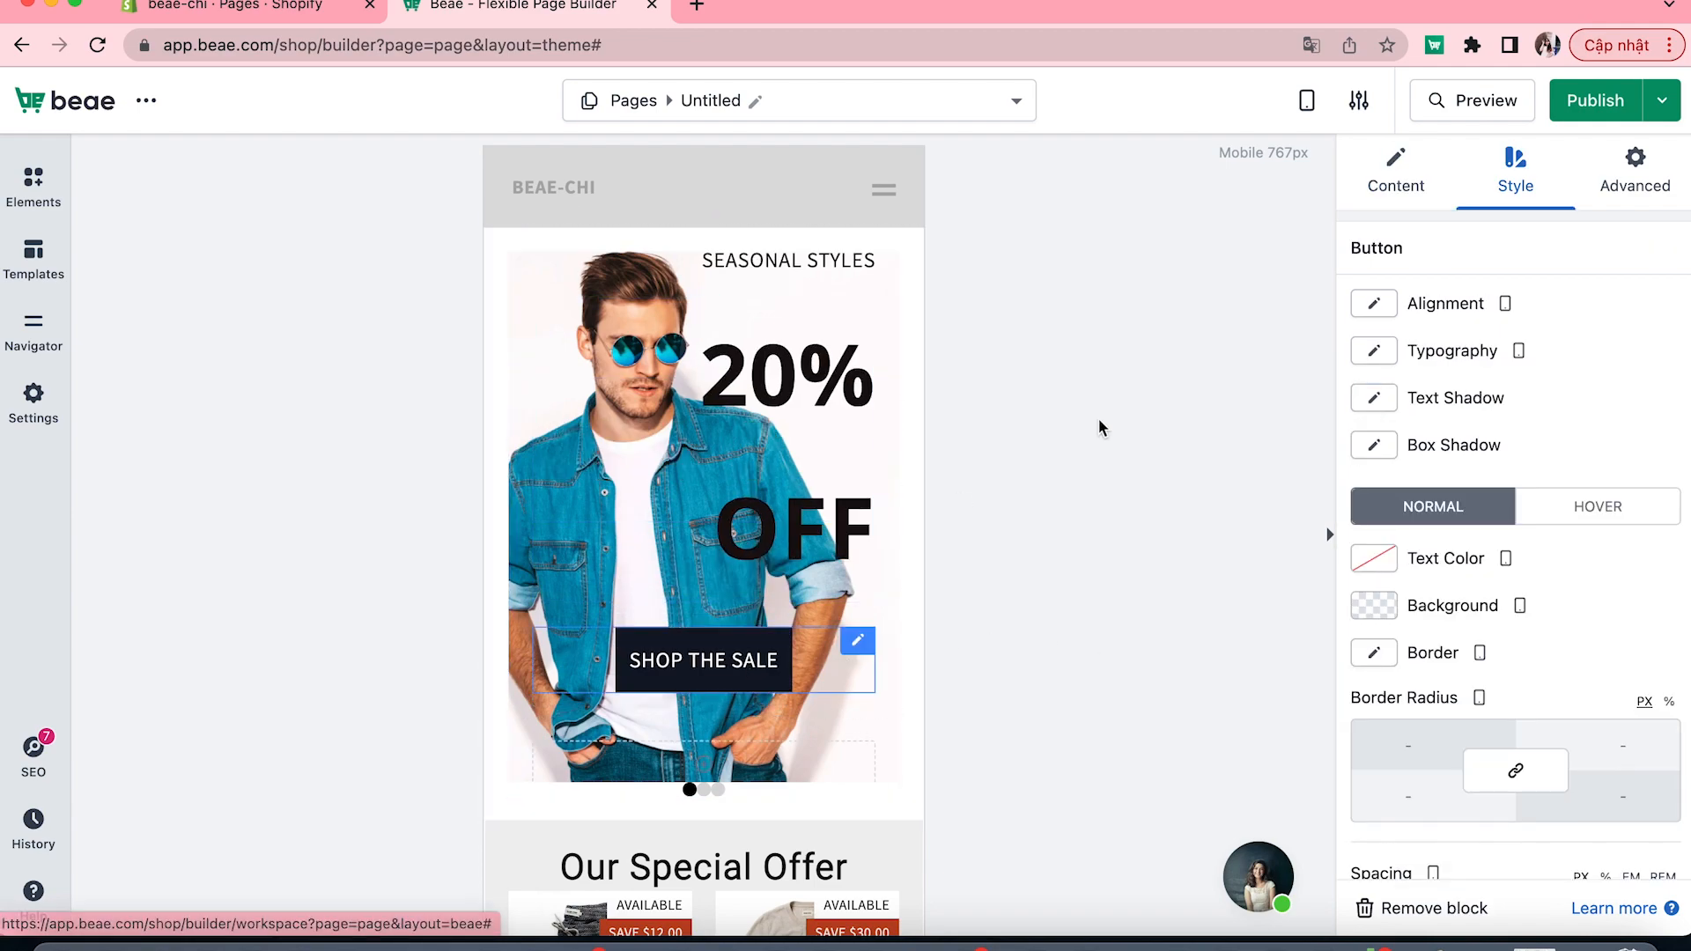
left_click(1374, 303)
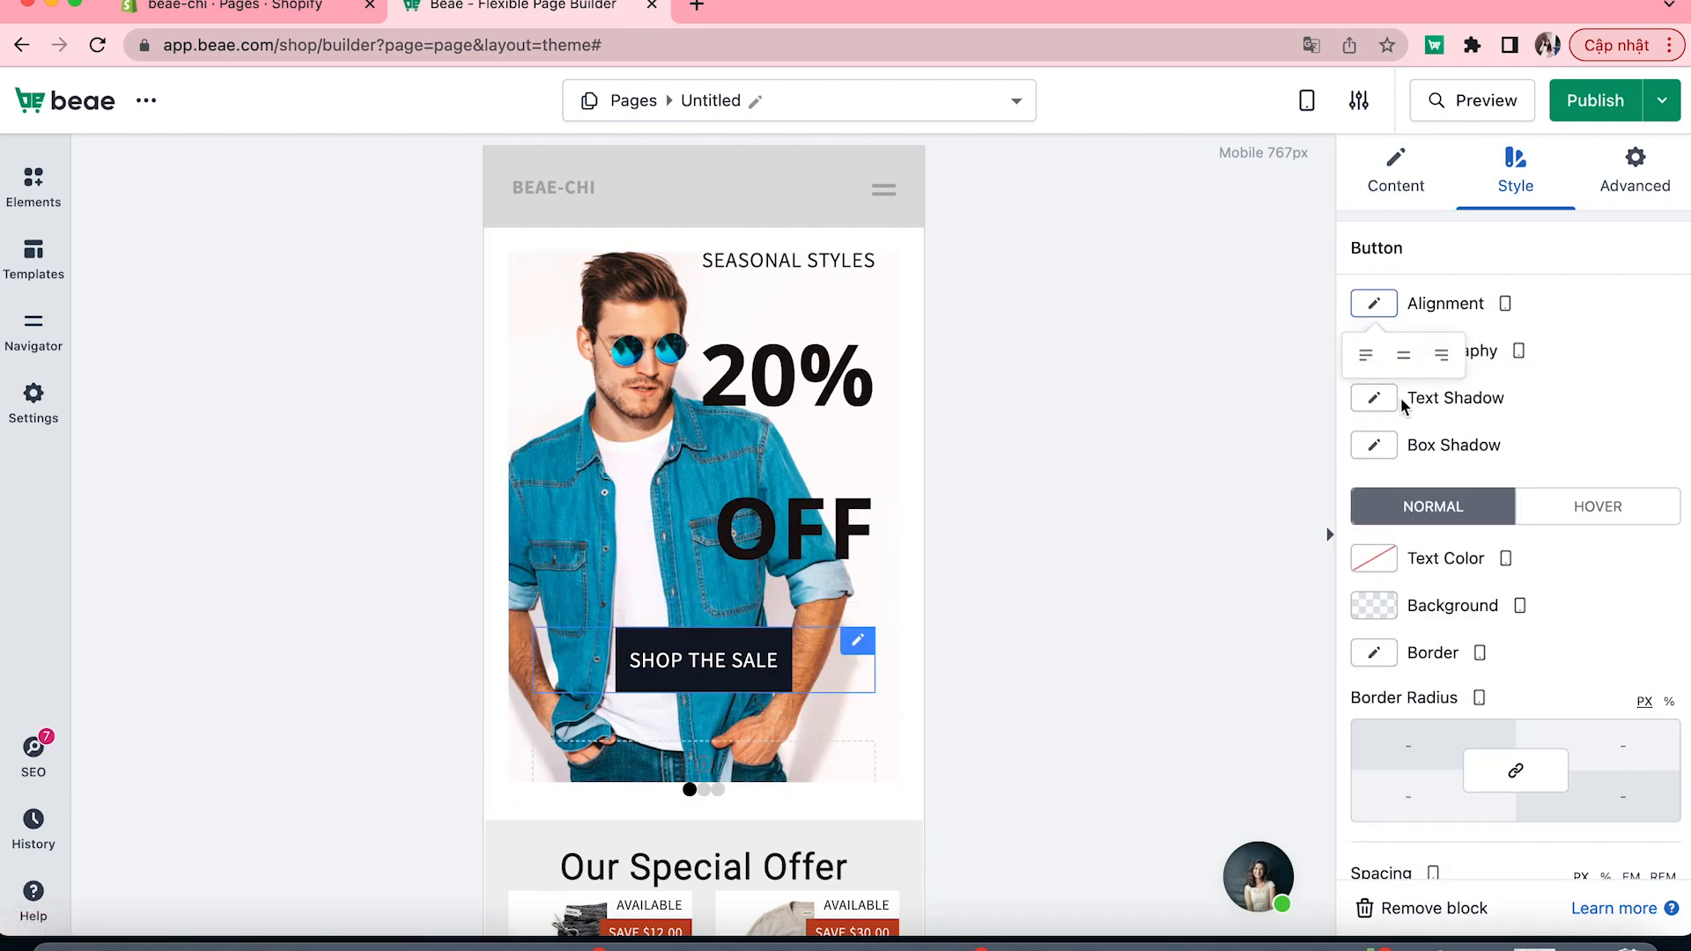
left_click(1443, 358)
left_click(1374, 351)
left_click_drag(1367, 603, 1382, 604)
left_click(1136, 645)
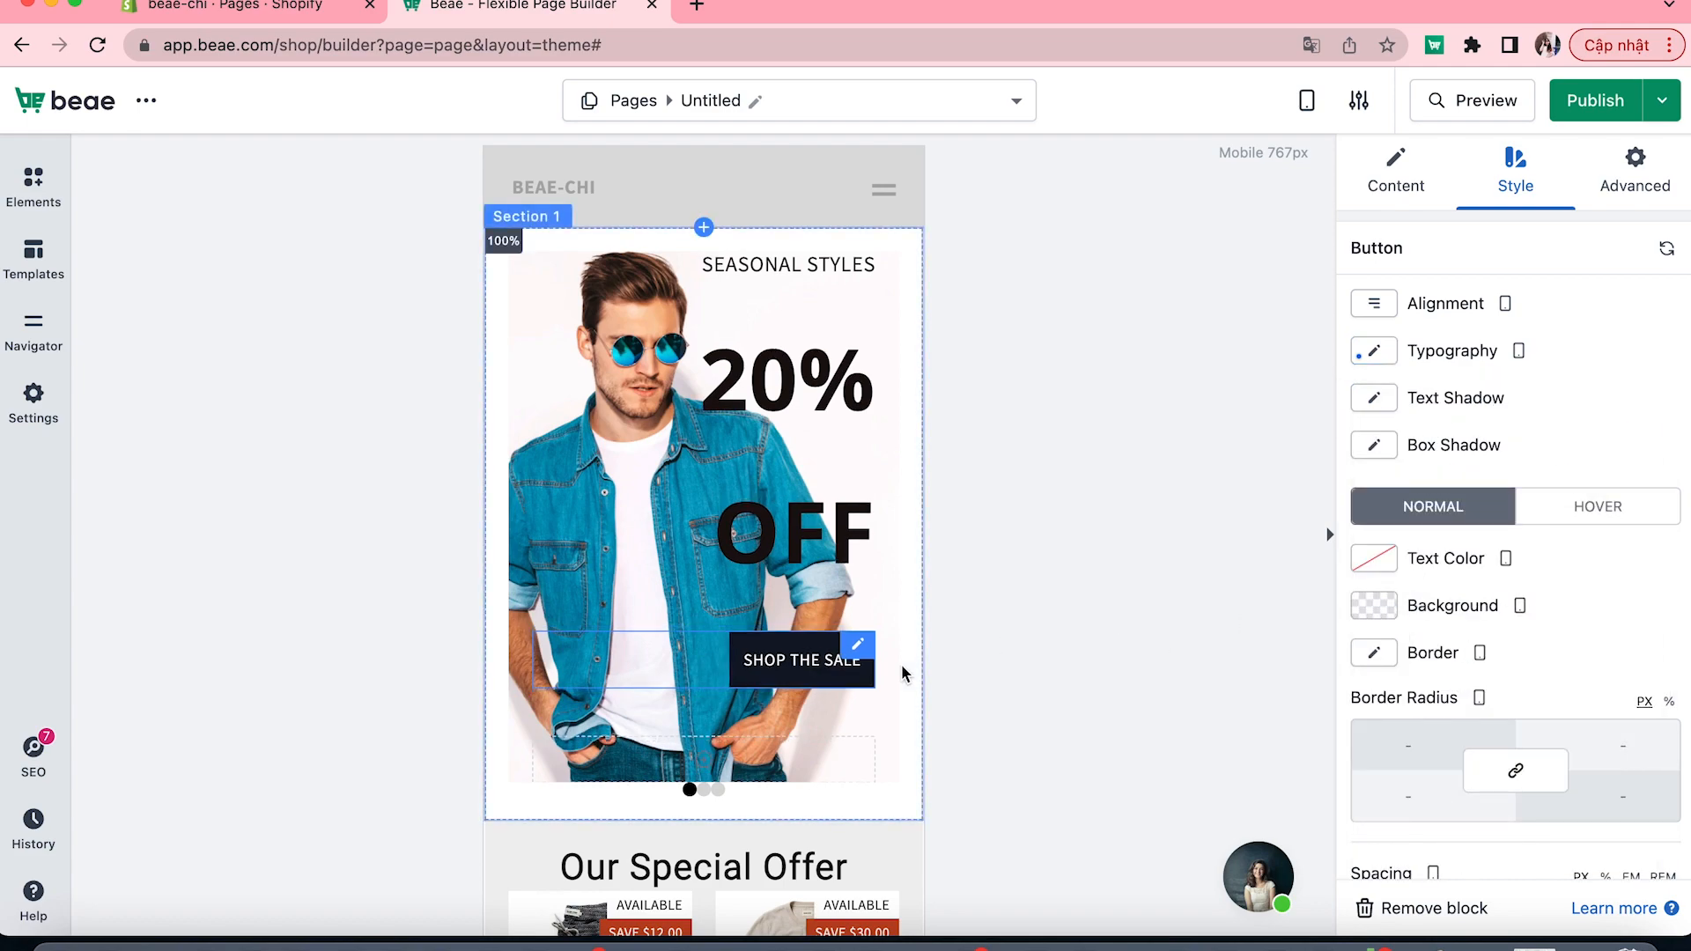
left_click(911, 703)
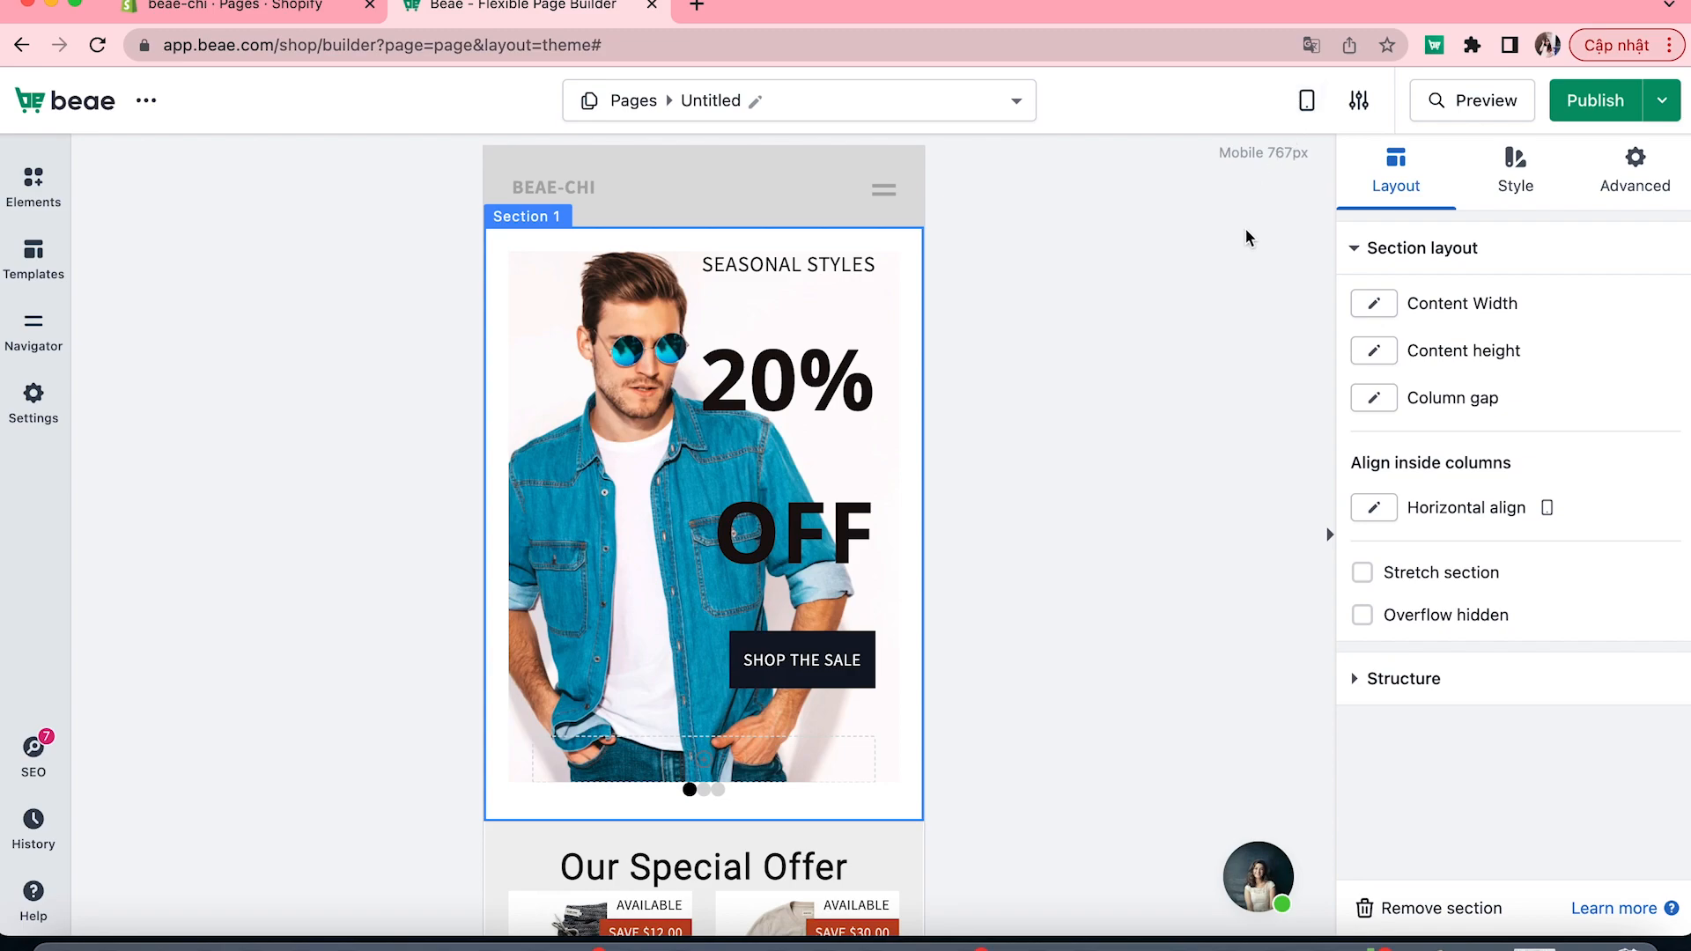
- Compare the banner's mobile and desktop layouts by switching the responsive mode between them
left_click(1307, 100)
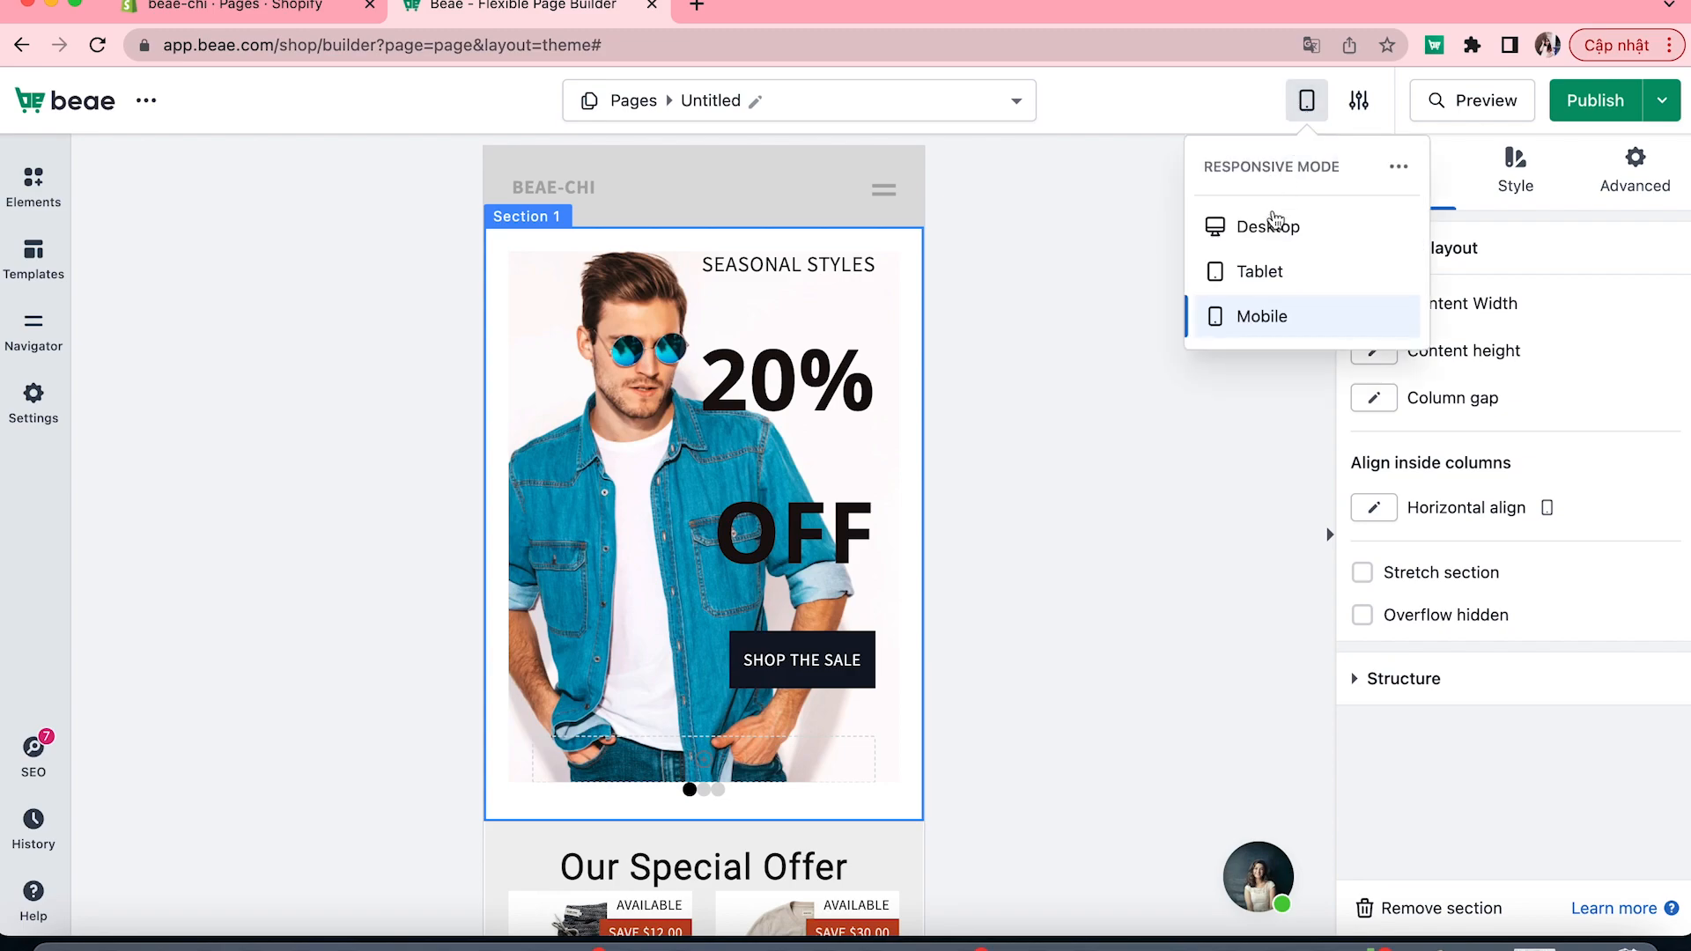
left_click(1268, 227)
left_click(1268, 316)
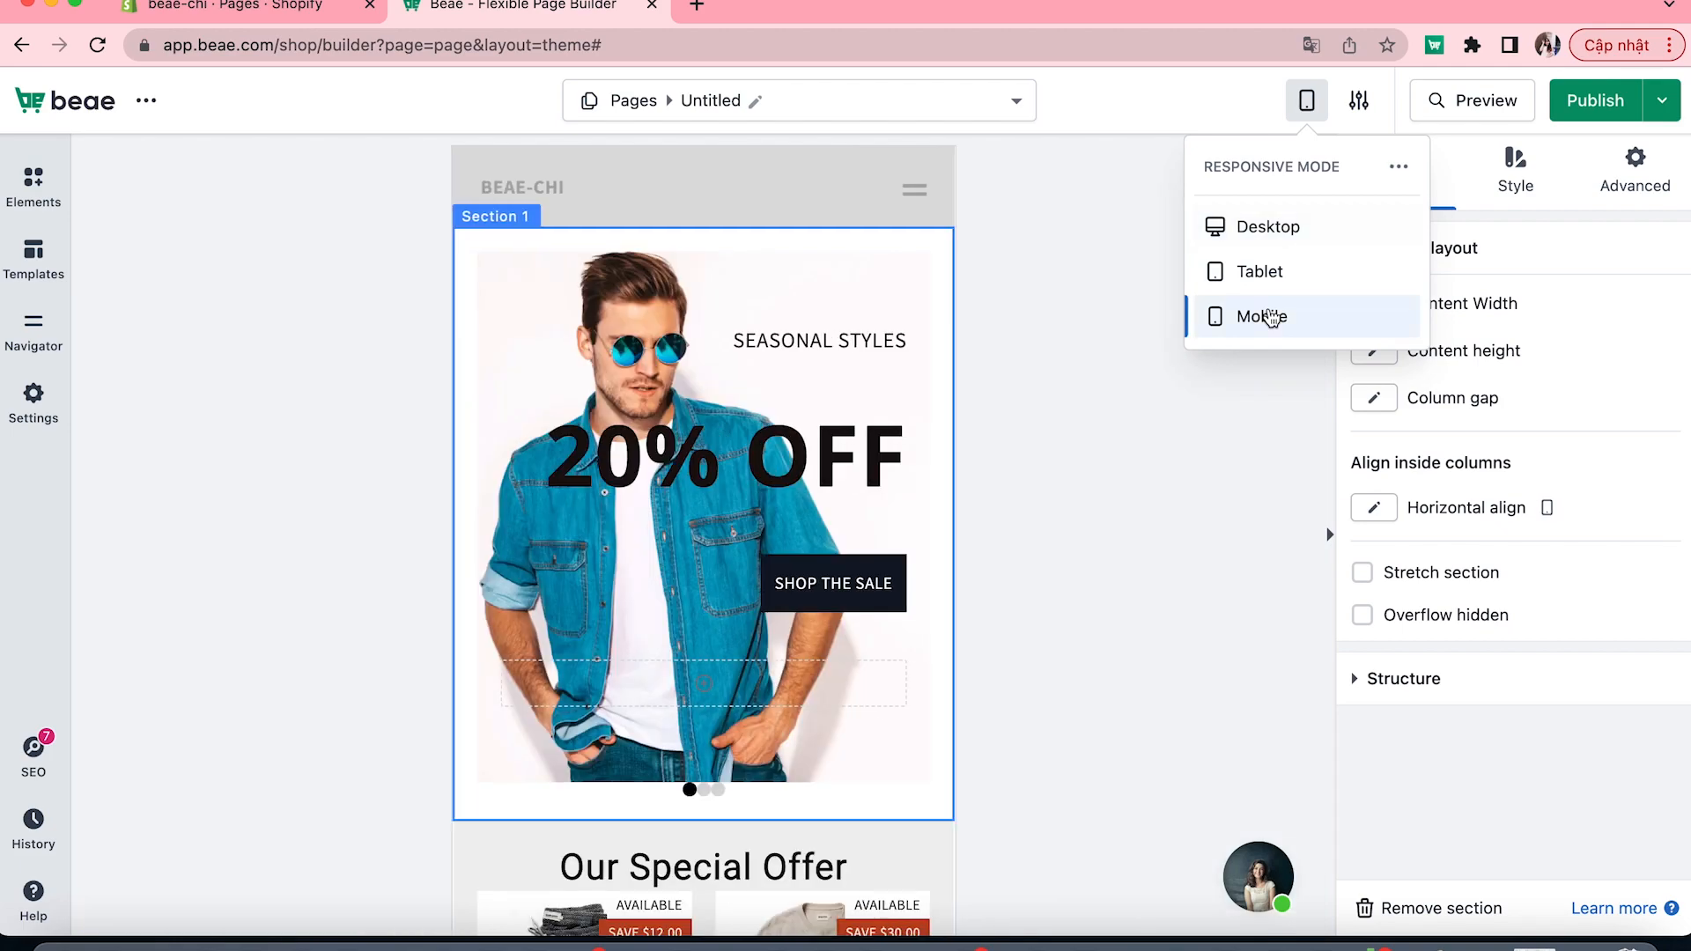
left_click(1284, 231)
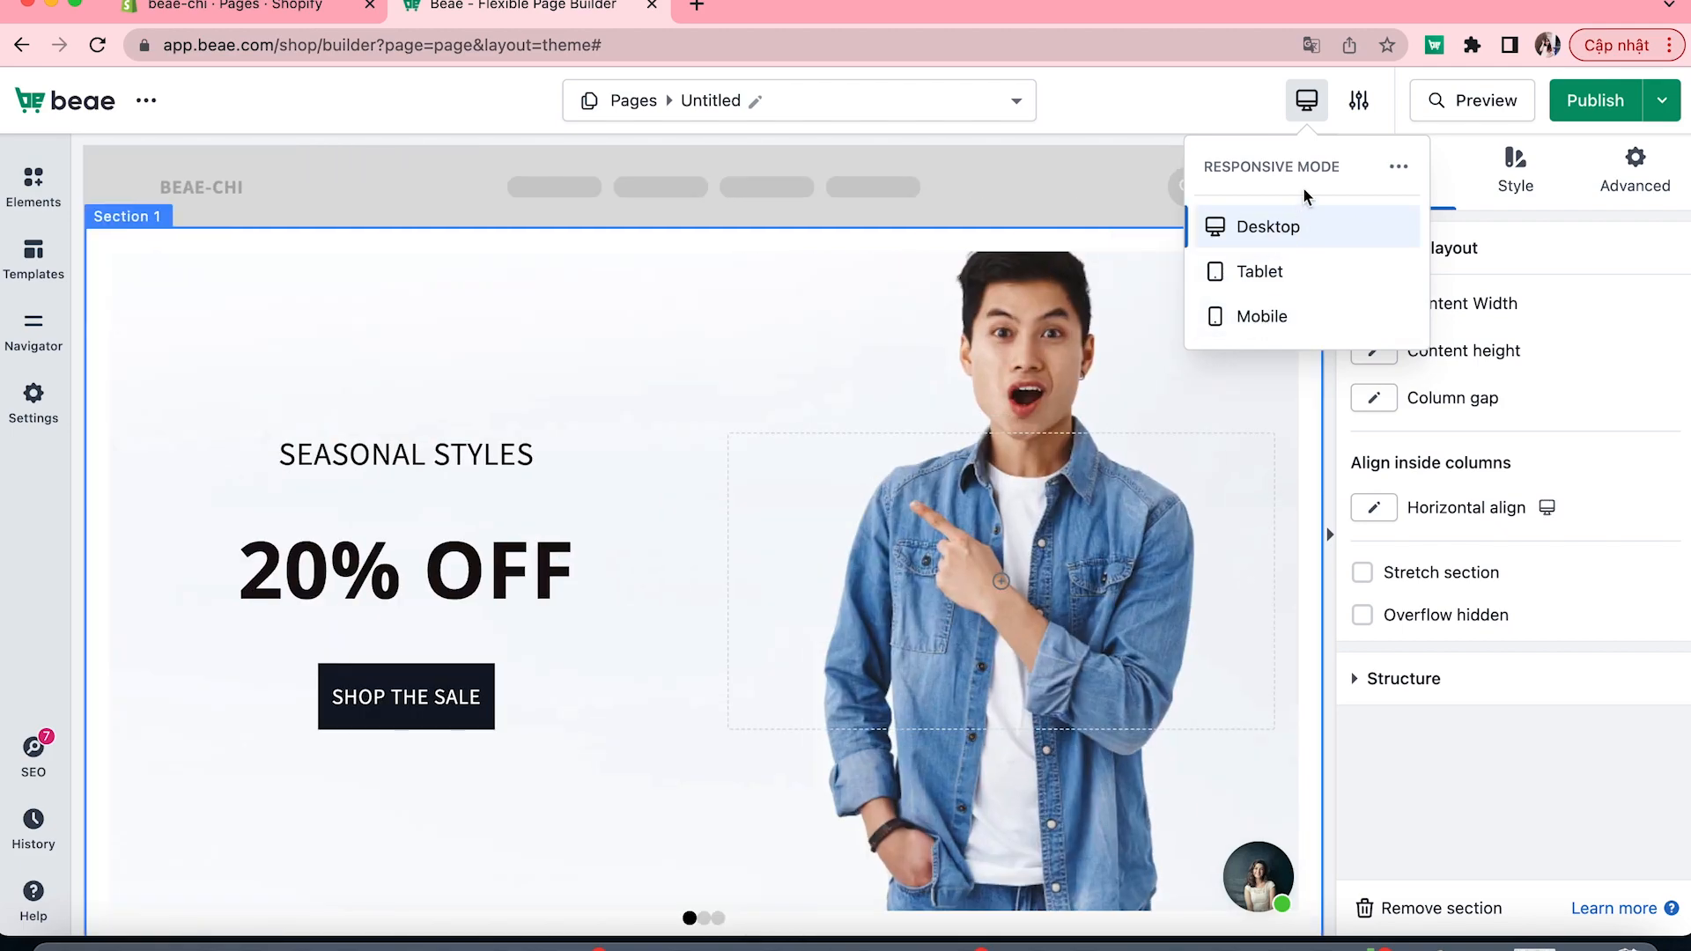
left_click(1268, 315)
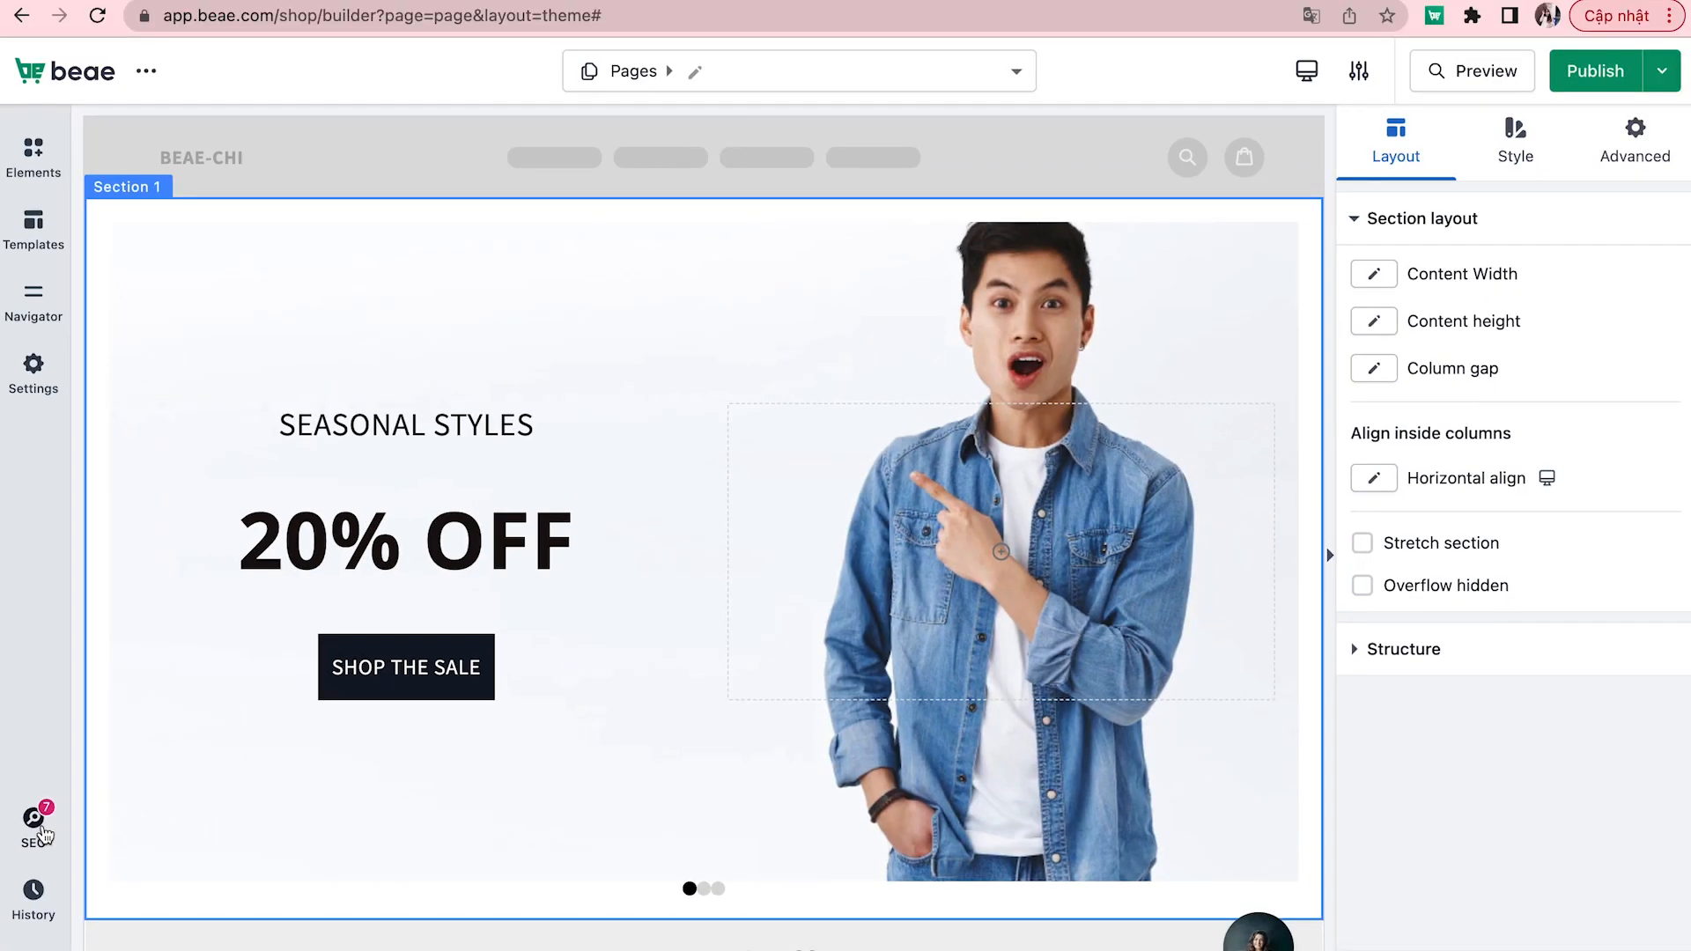
- Open the page's SEO optimization checks and expand the page title entry
left_click(181, 583)
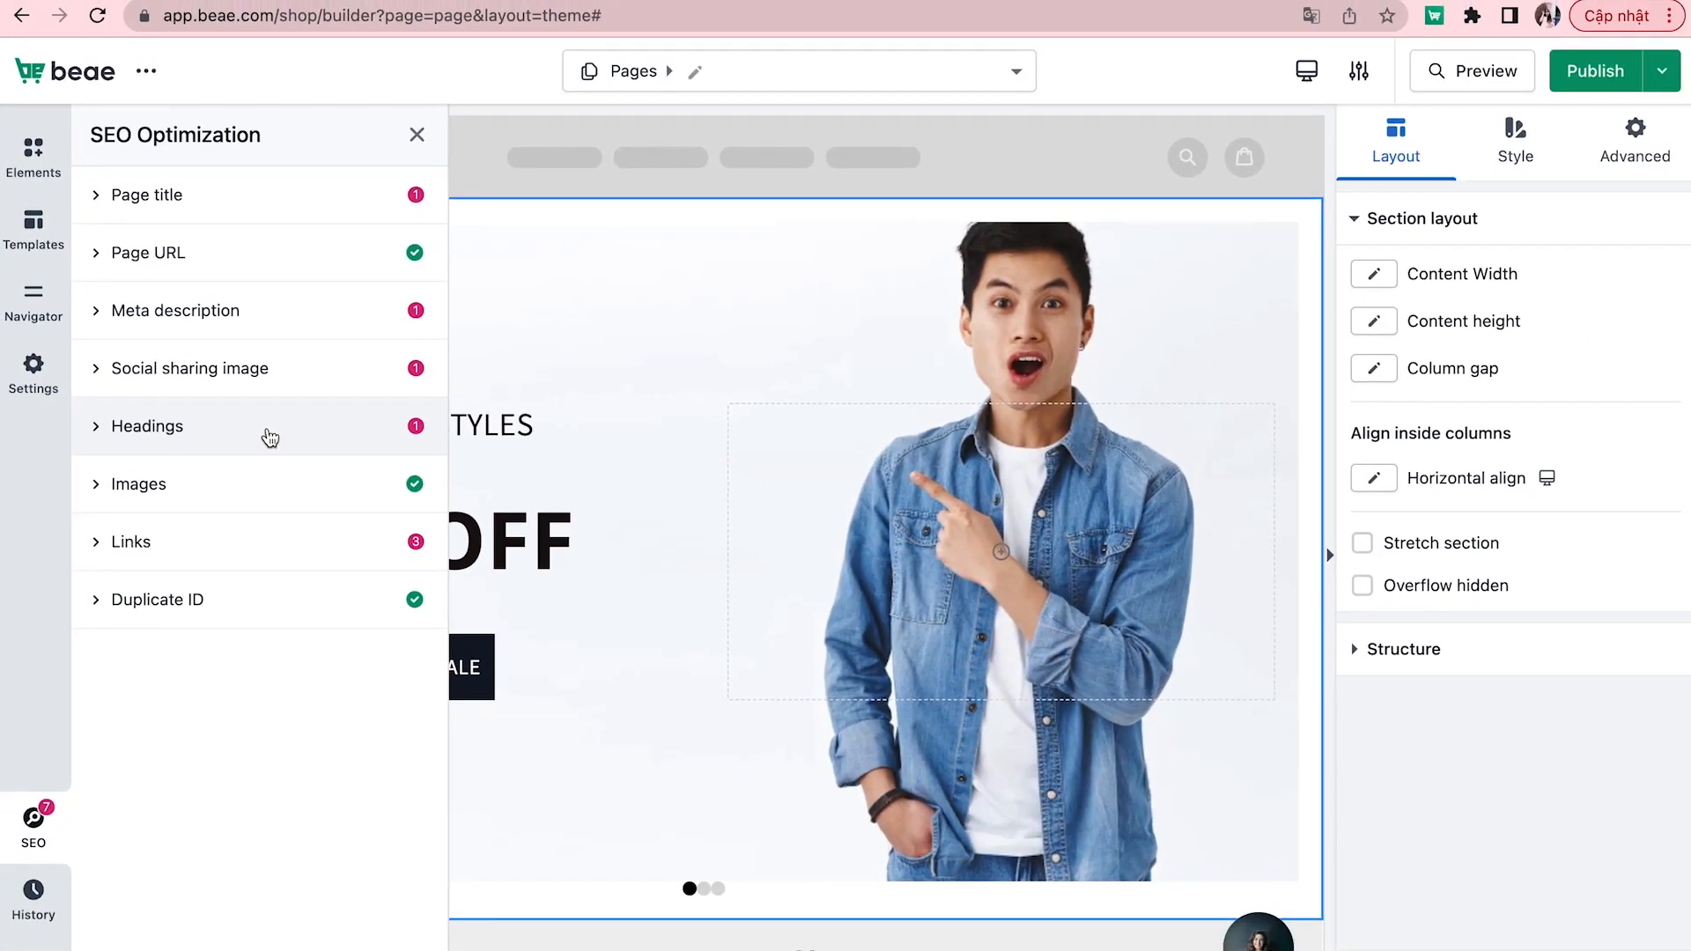
left_click(305, 212)
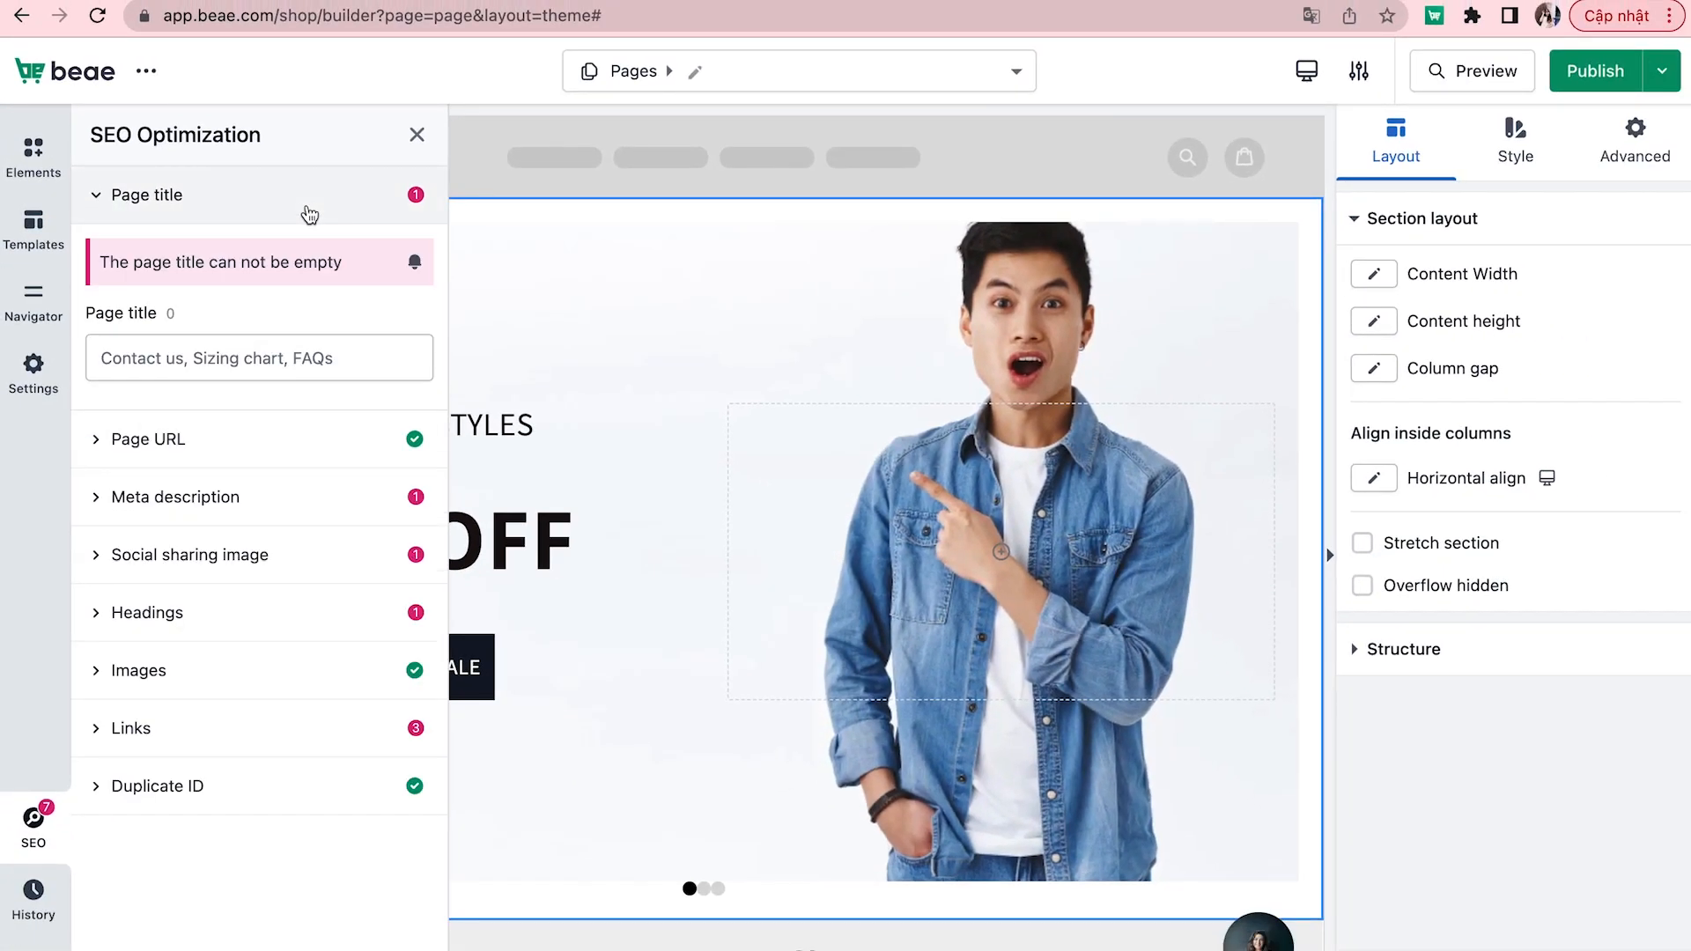
left_click(207, 343)
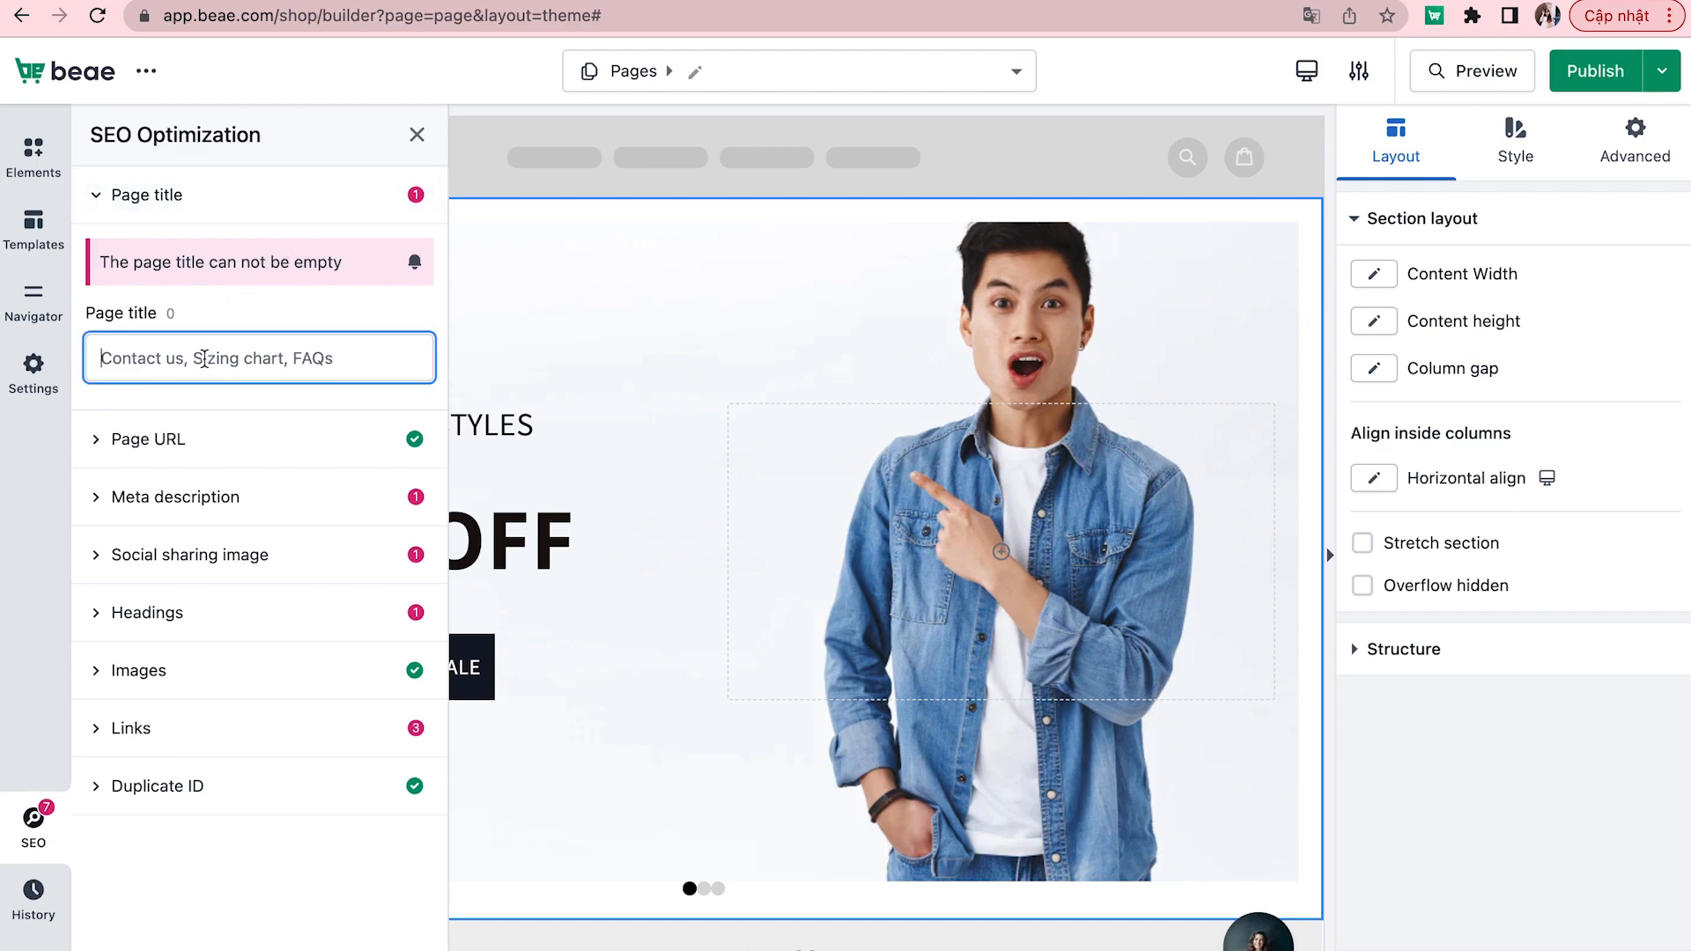
left_click(246, 285)
left_click(229, 370)
left_click(261, 202)
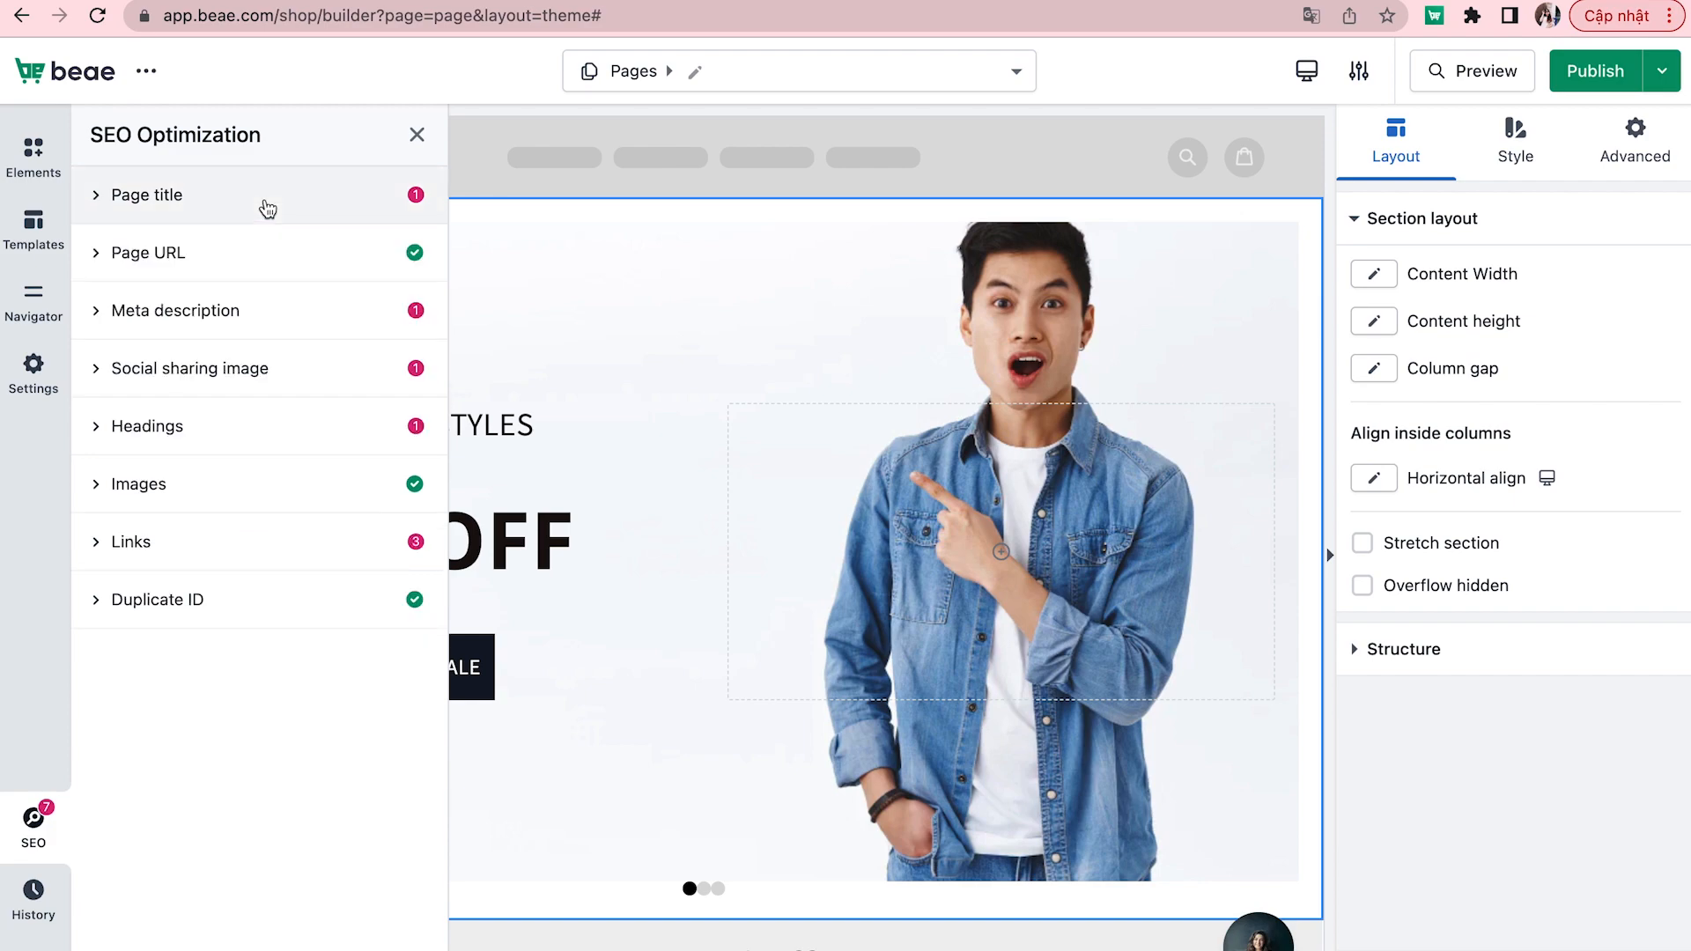
left_click(249, 207)
- Enter the page title "Fashion for younger man: Seasonal Styles OFF 20%"
left_click(236, 346)
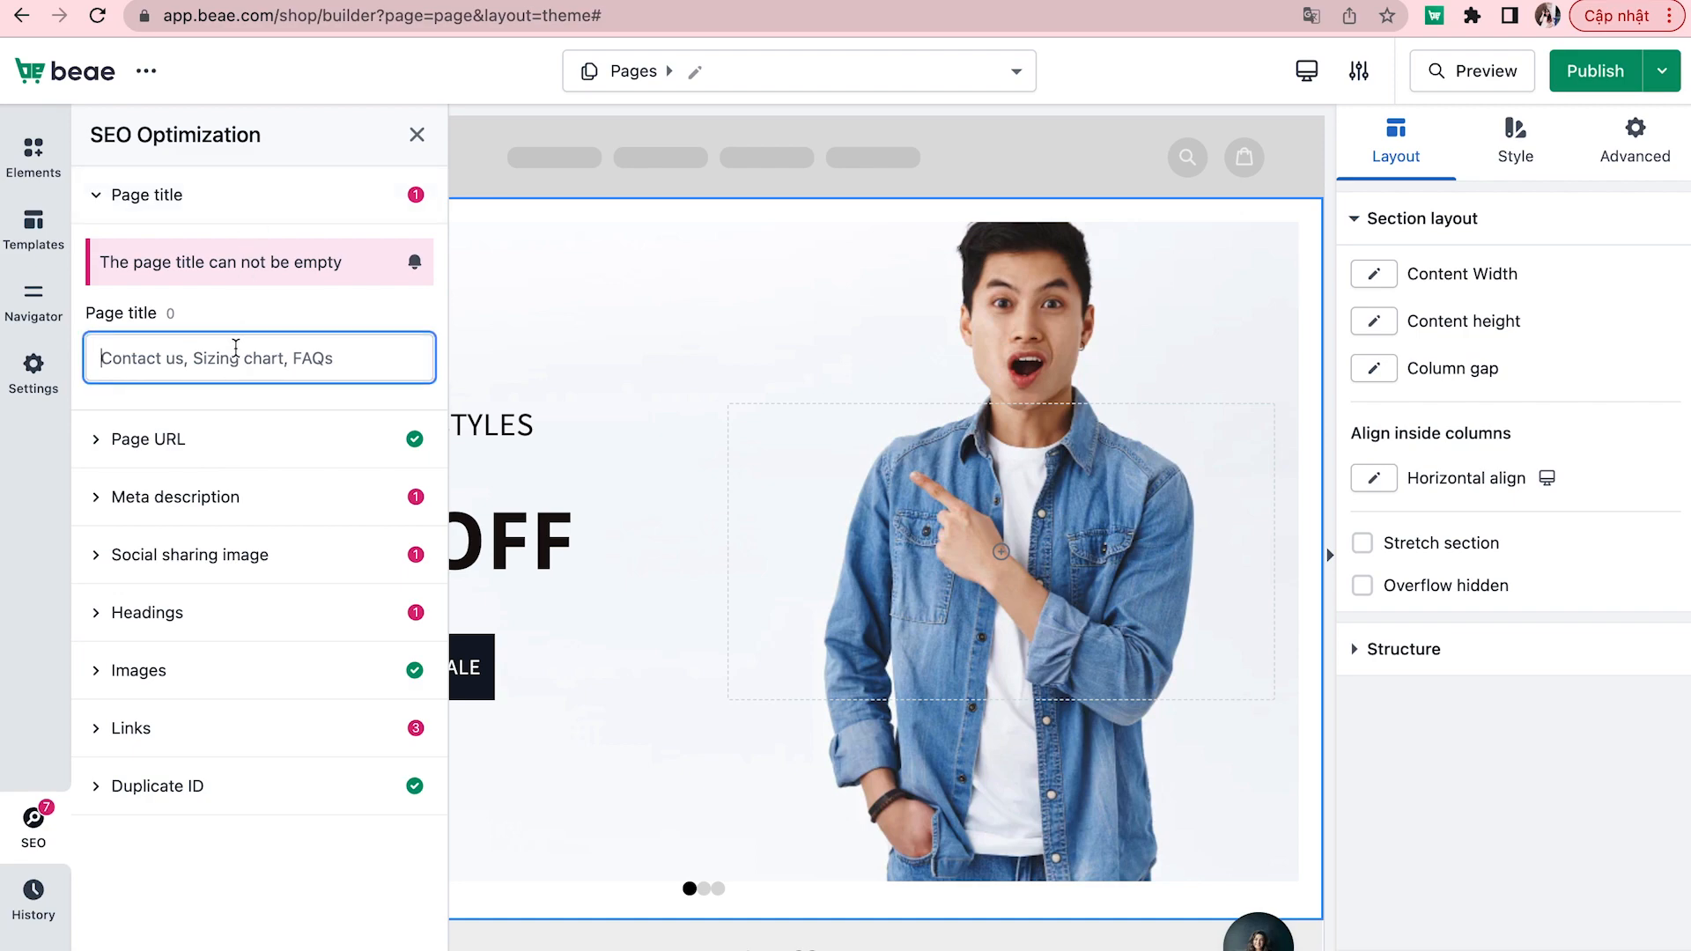
type("fass")
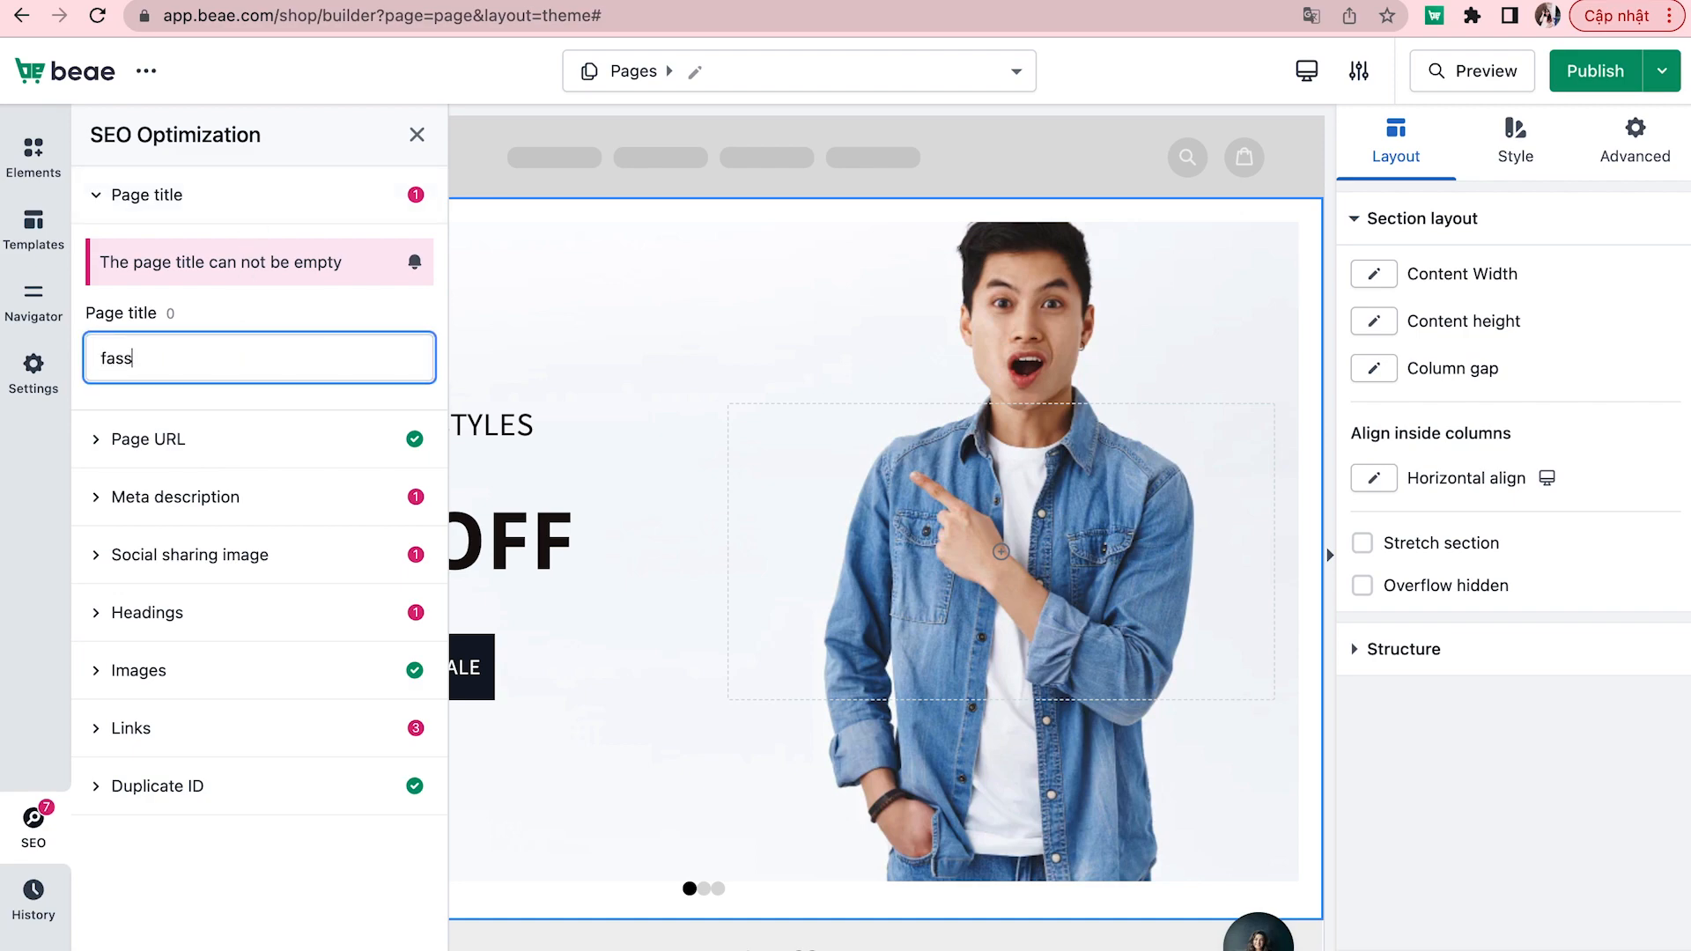
key("BackSpace")
key("BackSpace")
key("BackSpace")
key("BackSpace")
type("Fass")
type("ion for younger man:")
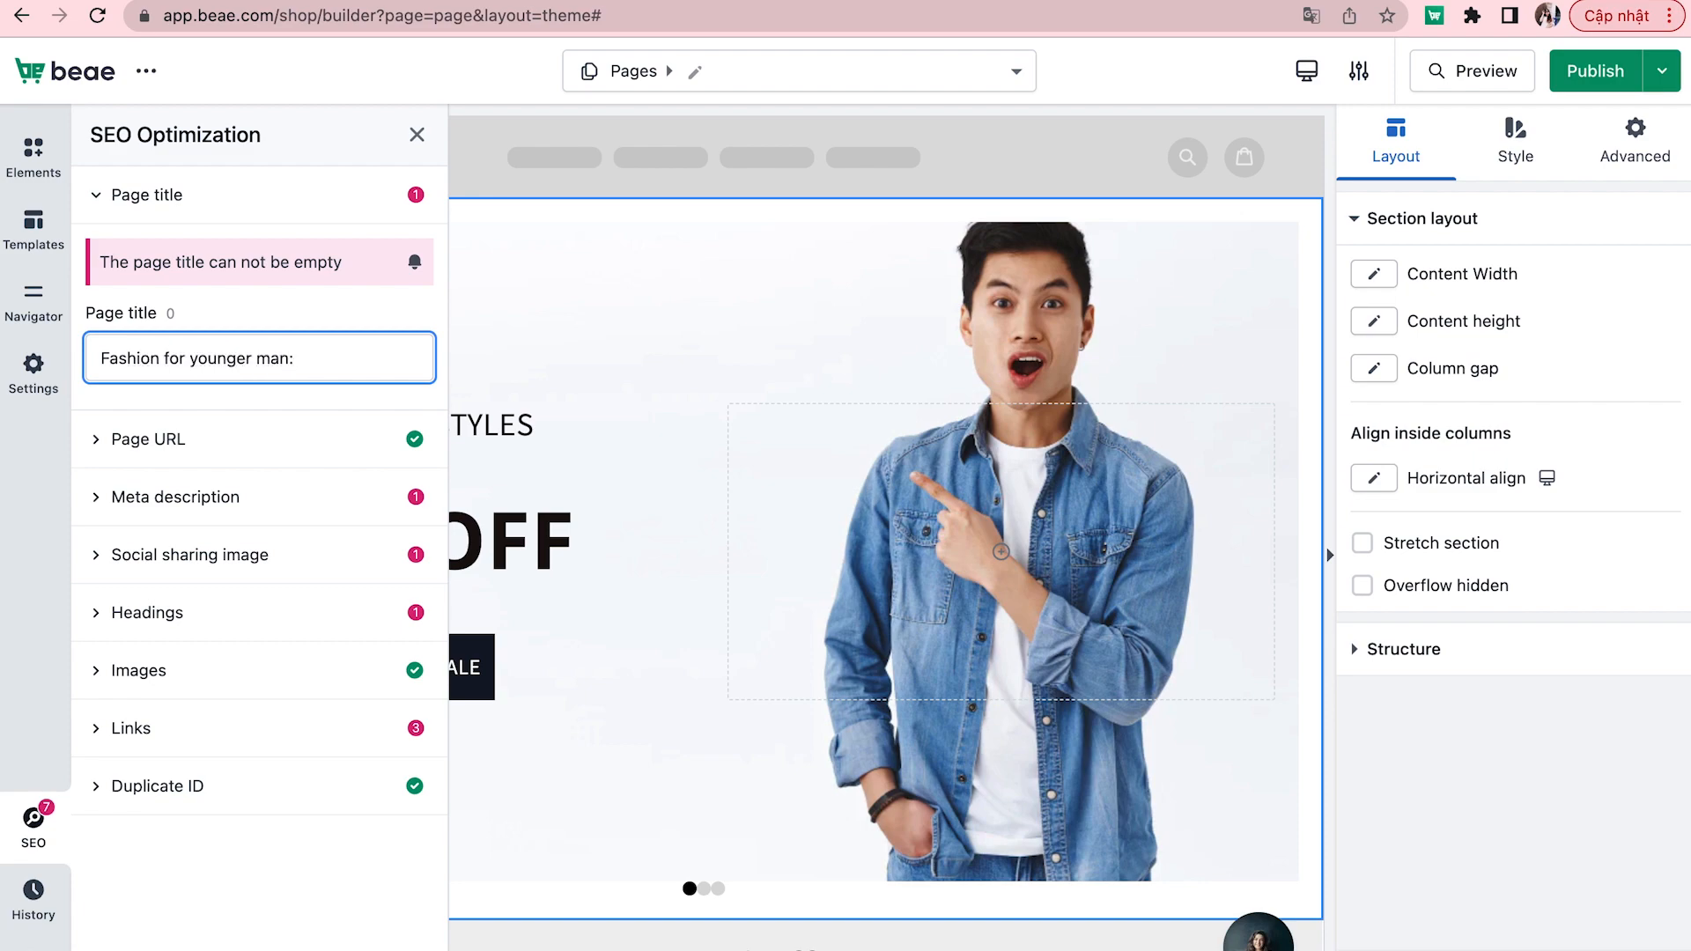
type(" Seasonal Styles OFF")
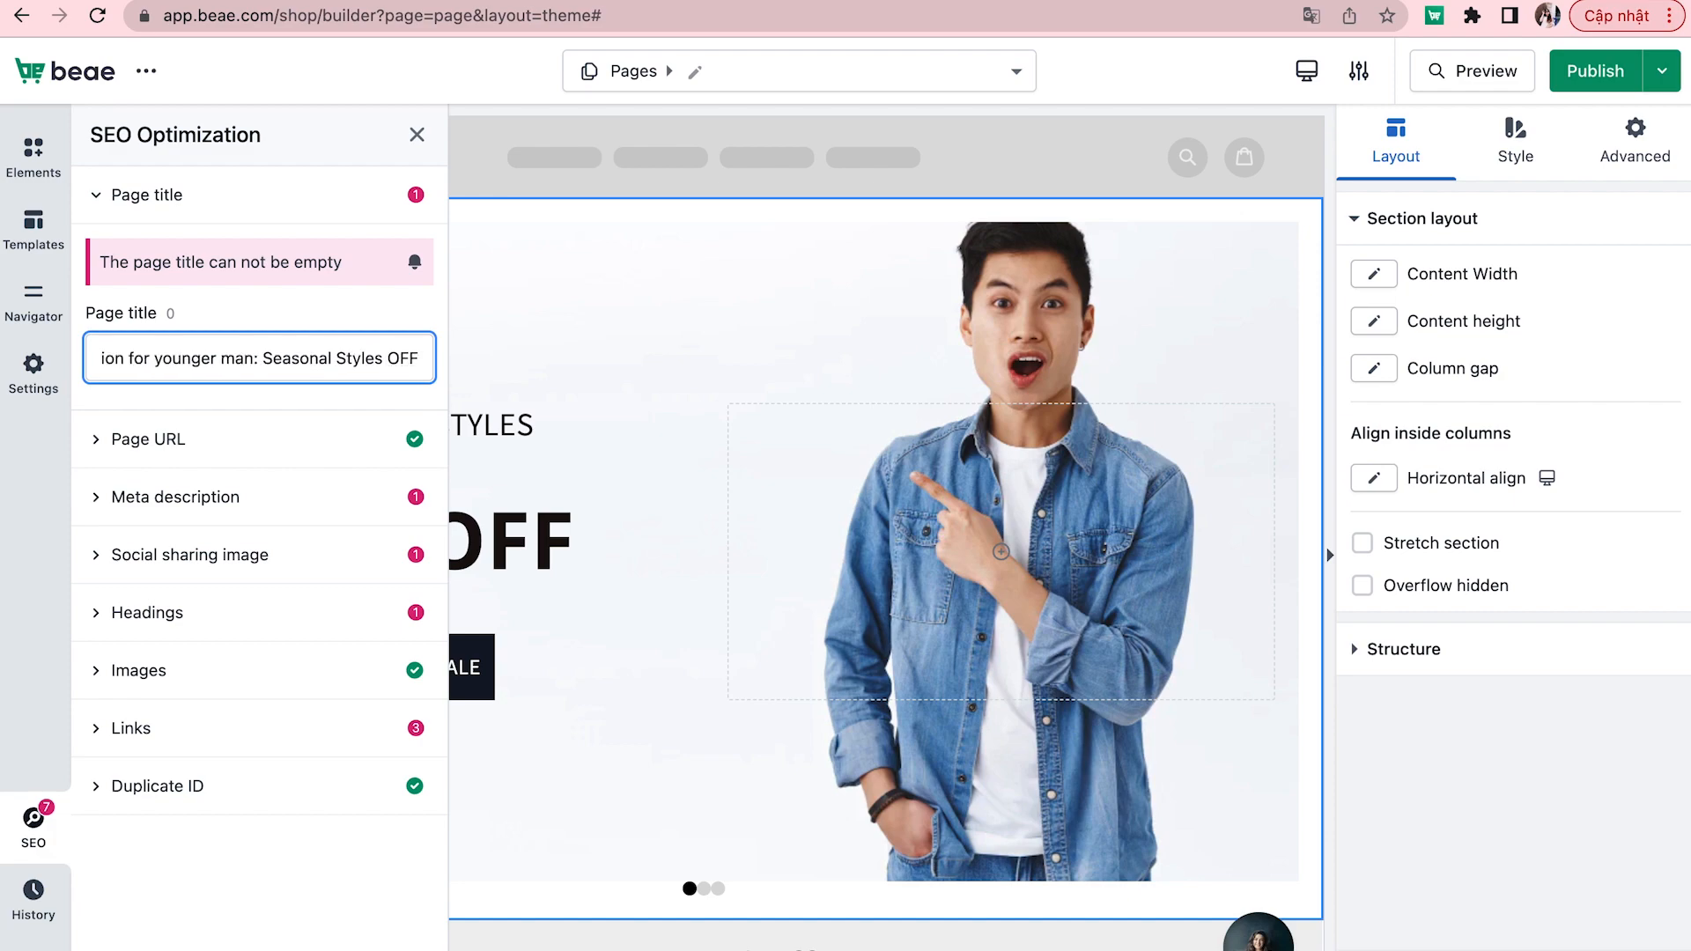
type(" 20%")
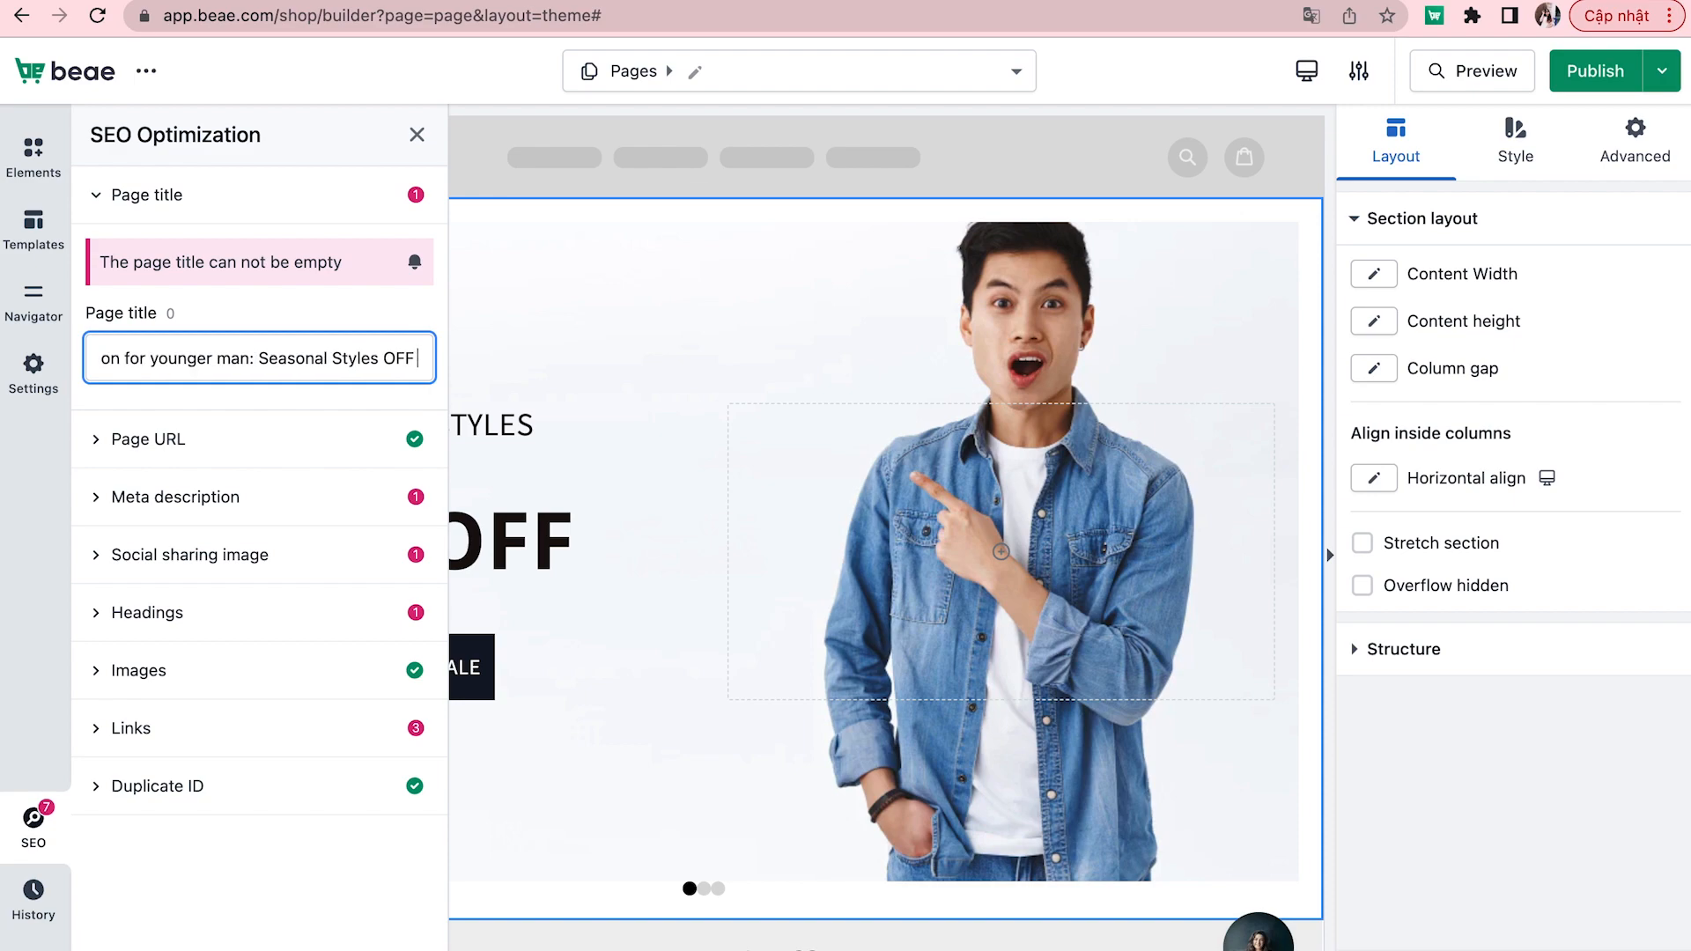
- Lengthen the page title by inserting "Sale" before "OFF 20%"
scroll(301, 370, "left", 1)
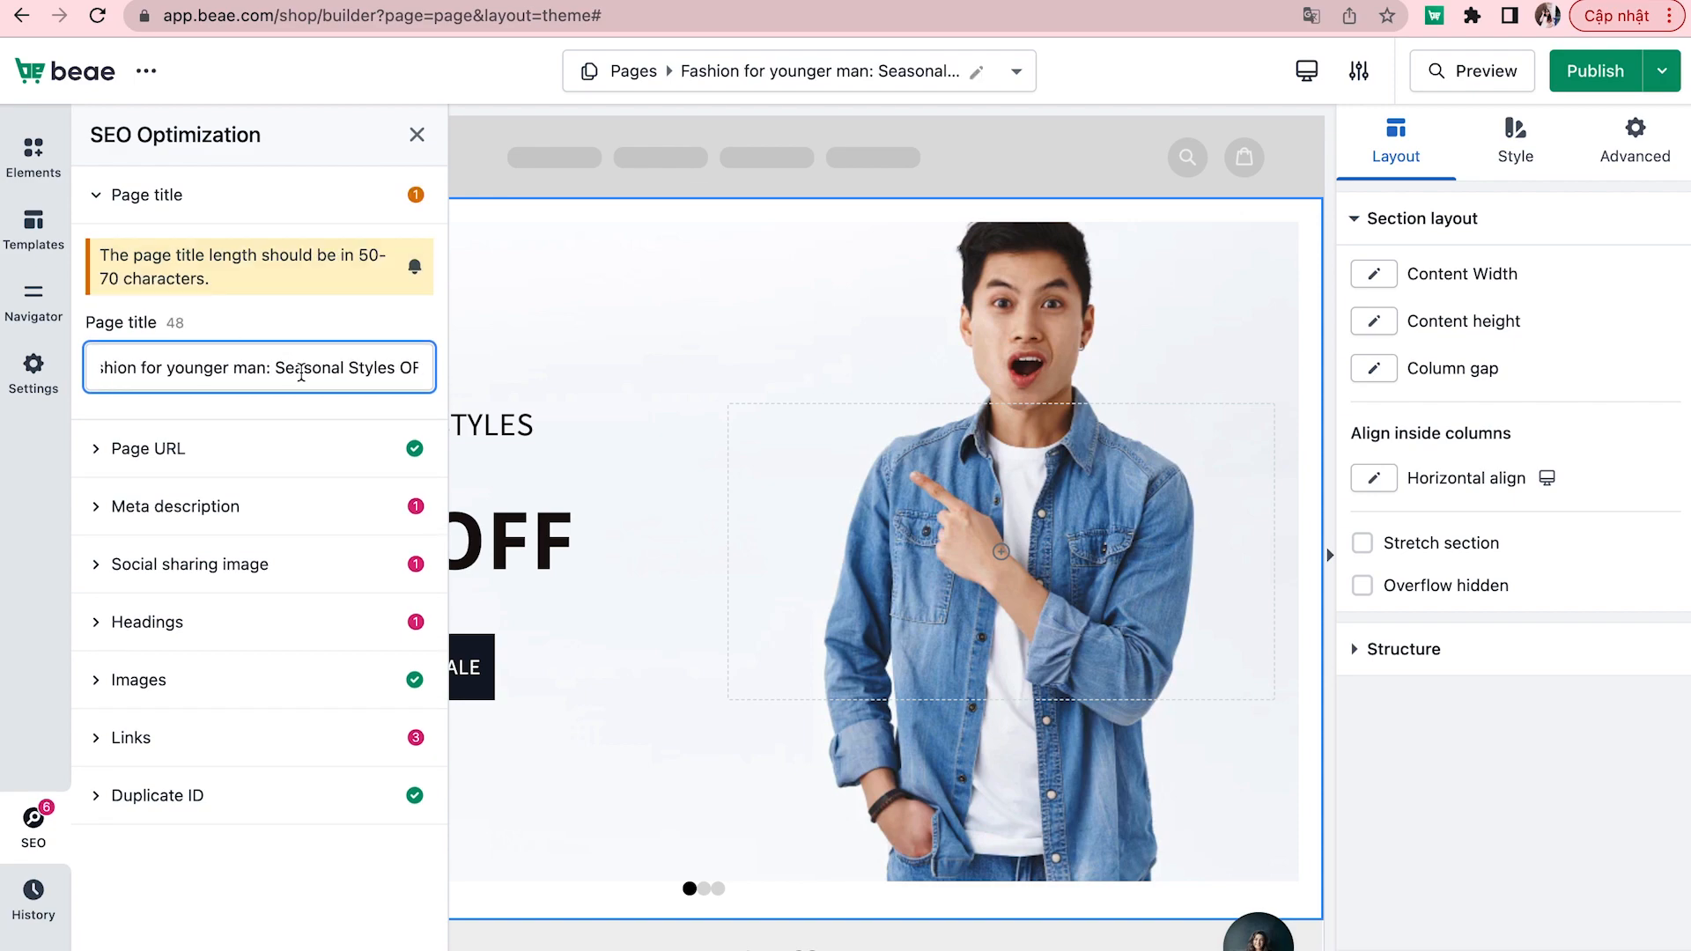
scroll(301, 370, "right", 1)
left_click(348, 368)
type("saOFF 20")
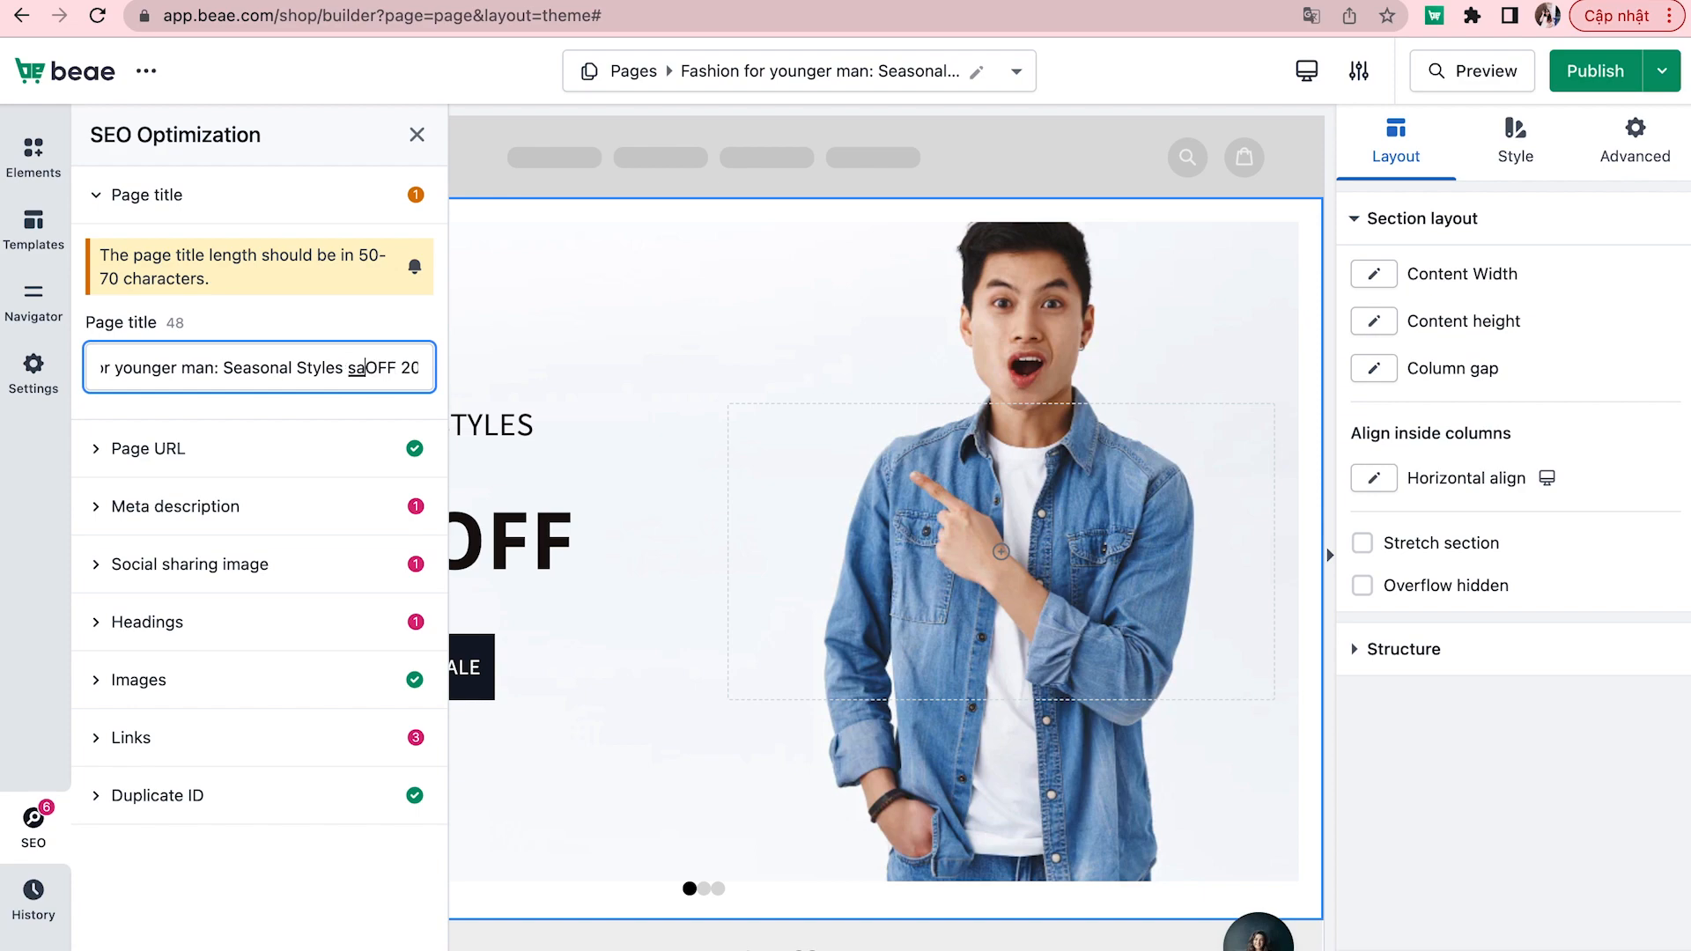
key("BackSpace")
key("BackSpace")
type("Sae")
key("BackSpace")
type("le")
left_click(358, 322)
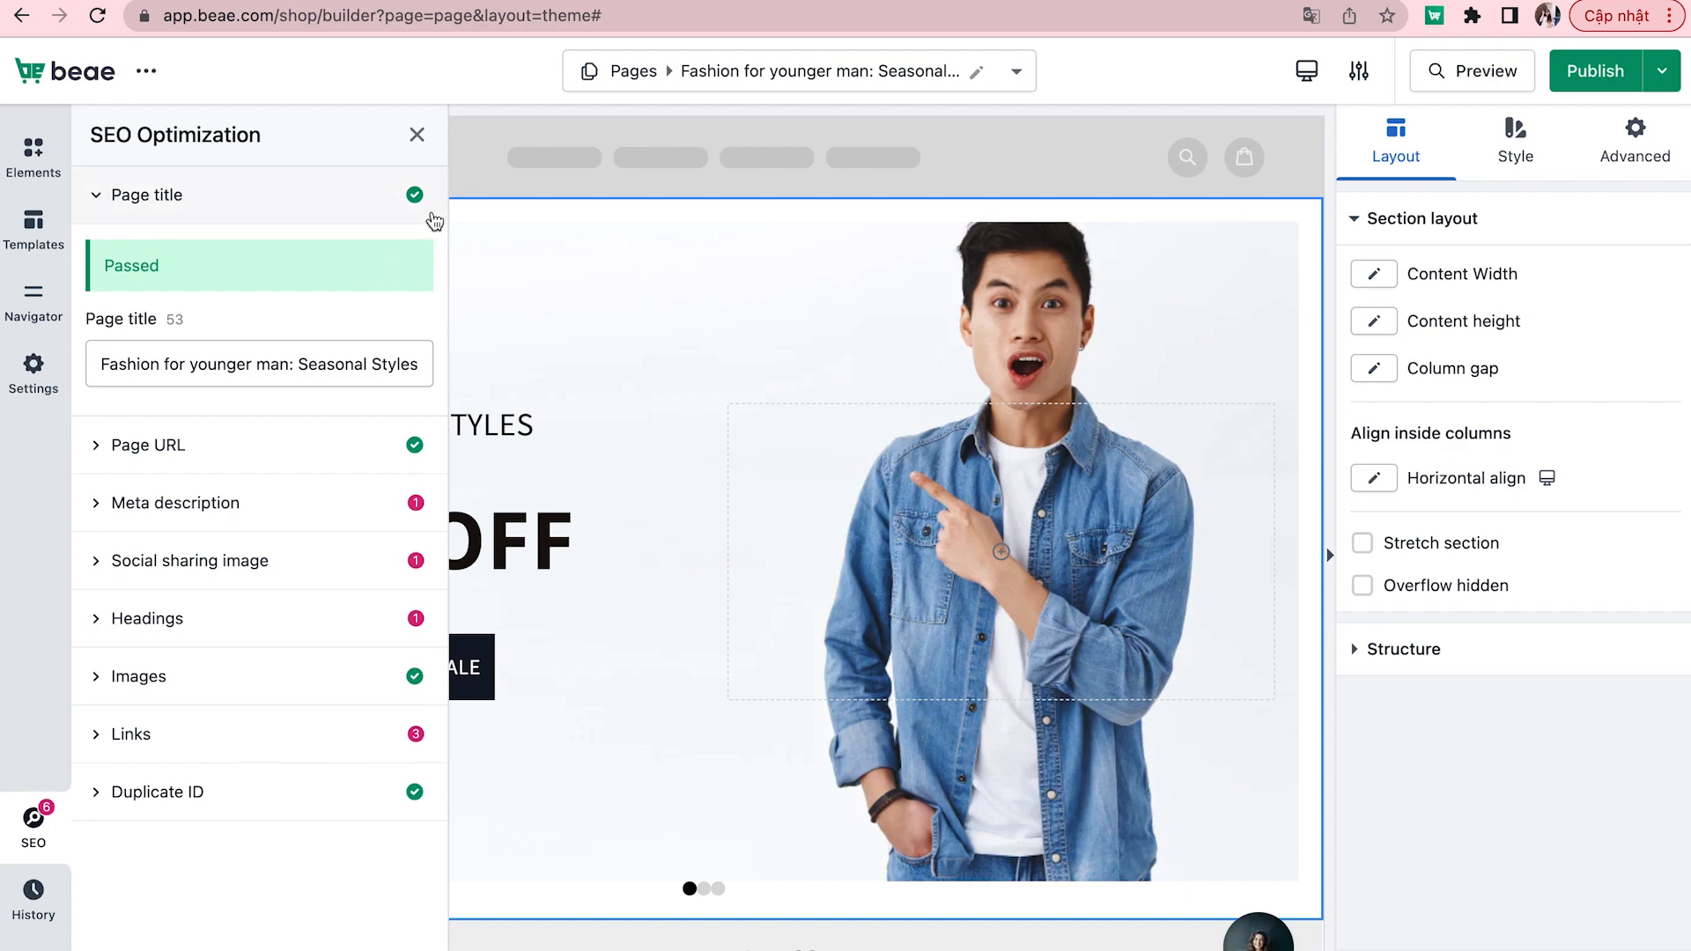
- Examine the SEO checks for the meta description, the social sharing image and the page images
left_click(338, 512)
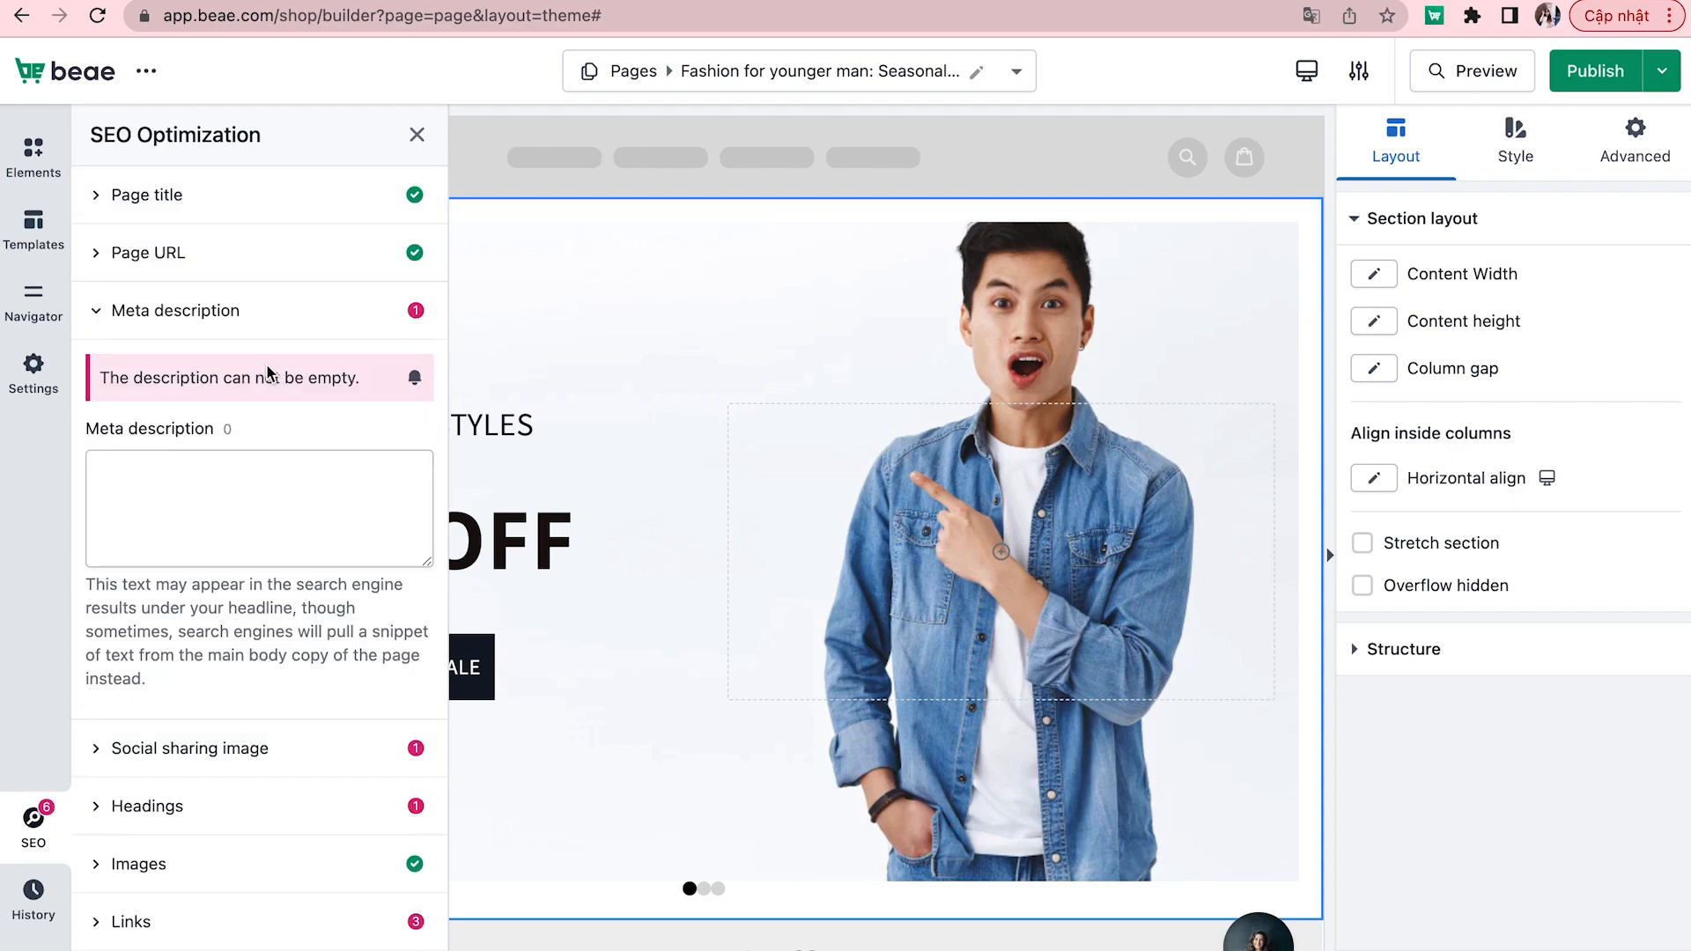
left_click(253, 748)
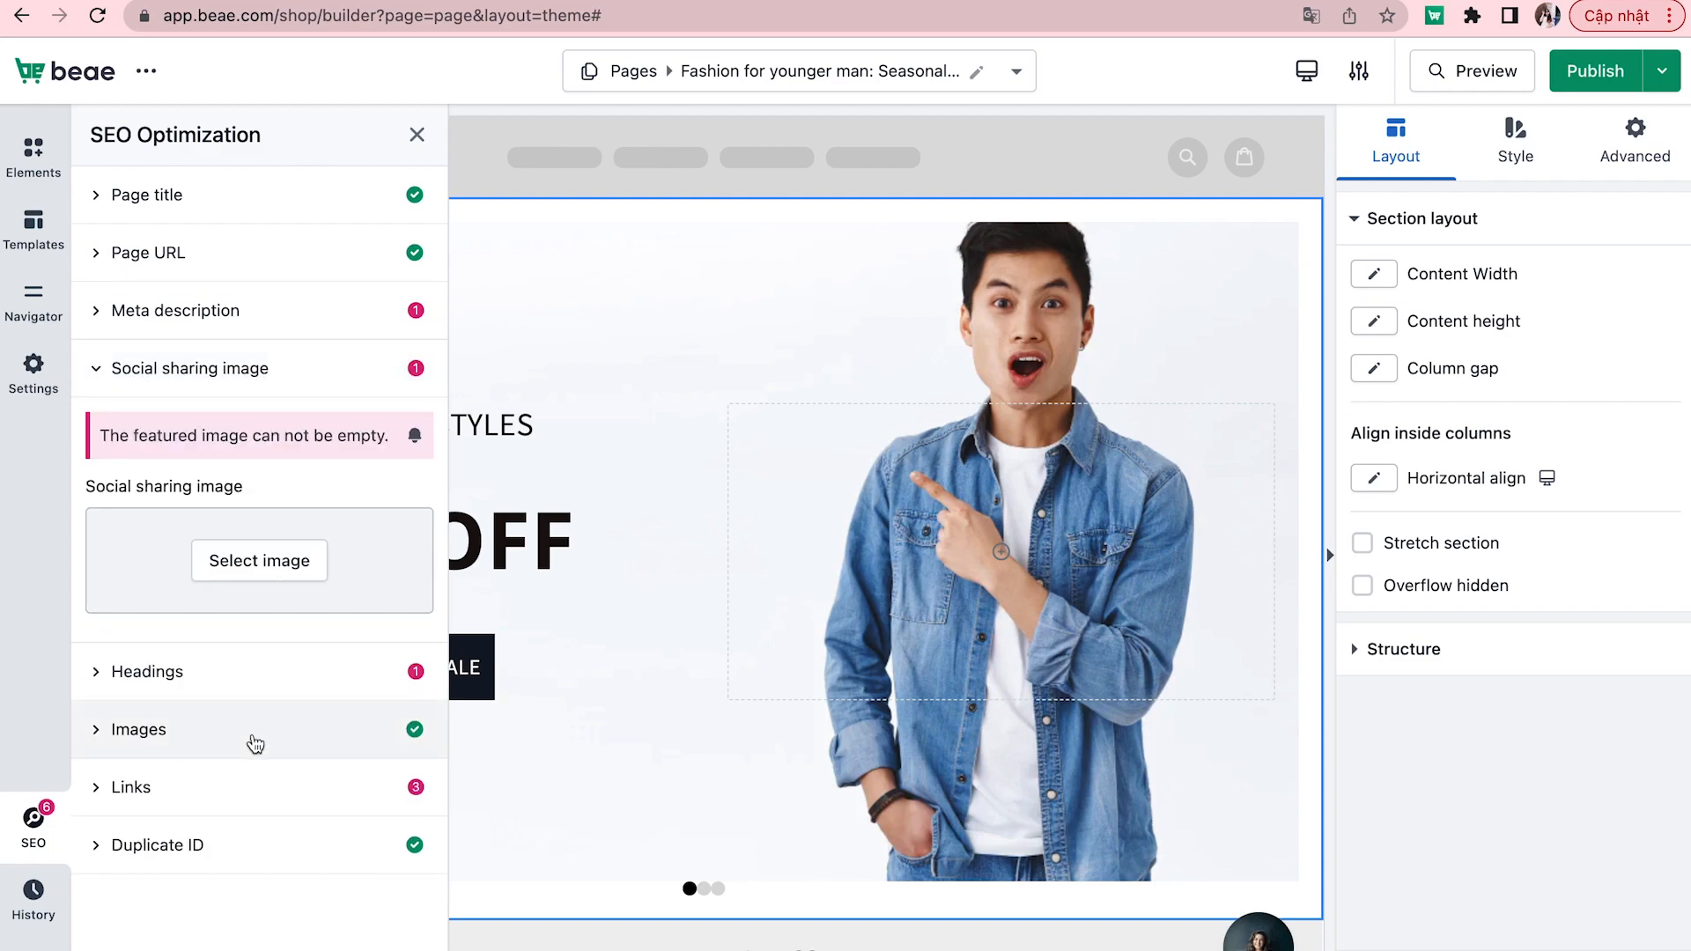
left_click(255, 745)
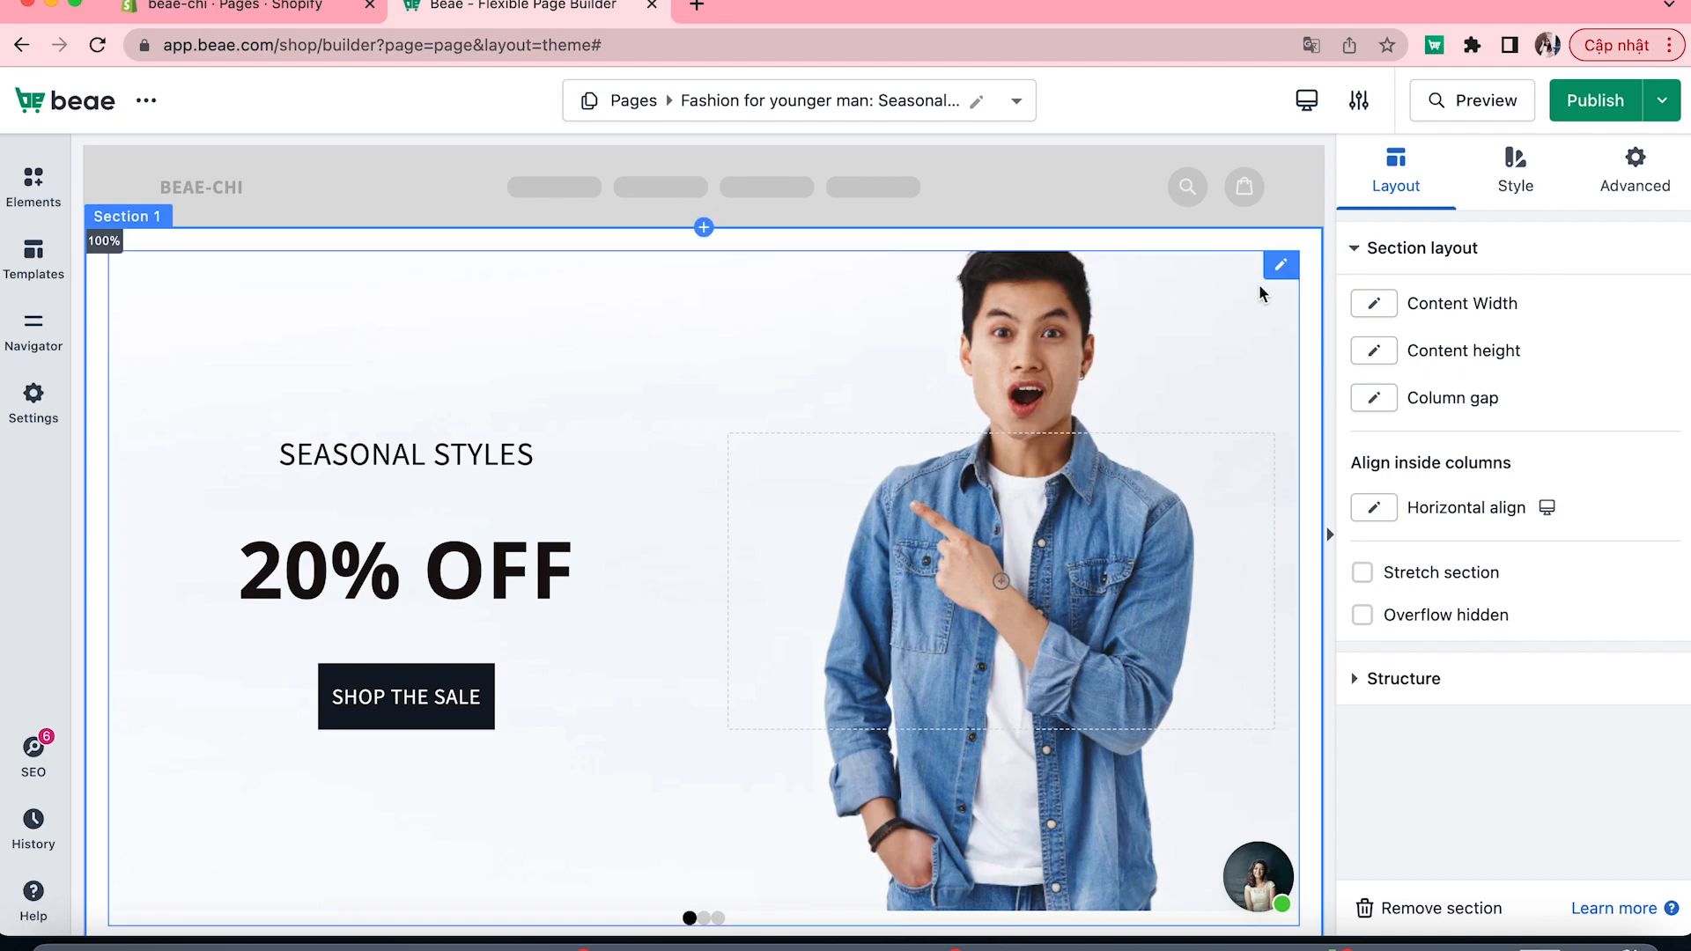
- Save the banner section as a reusable template named "My template"
right_click(1244, 280)
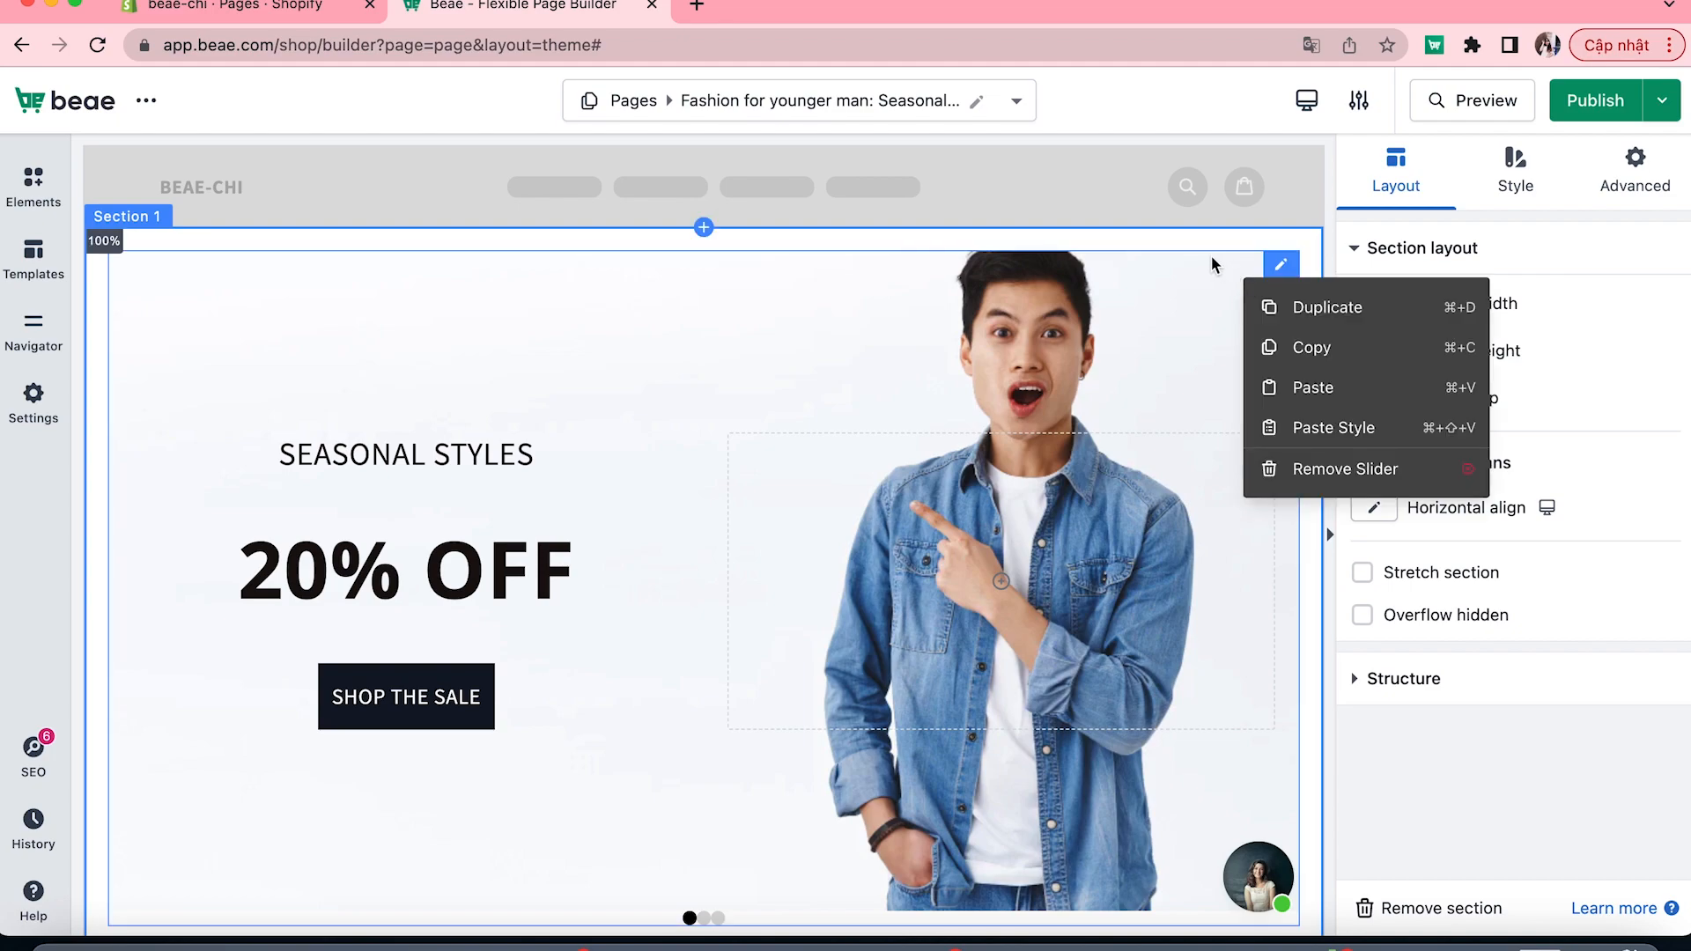
left_click(1211, 255)
right_click(1210, 236)
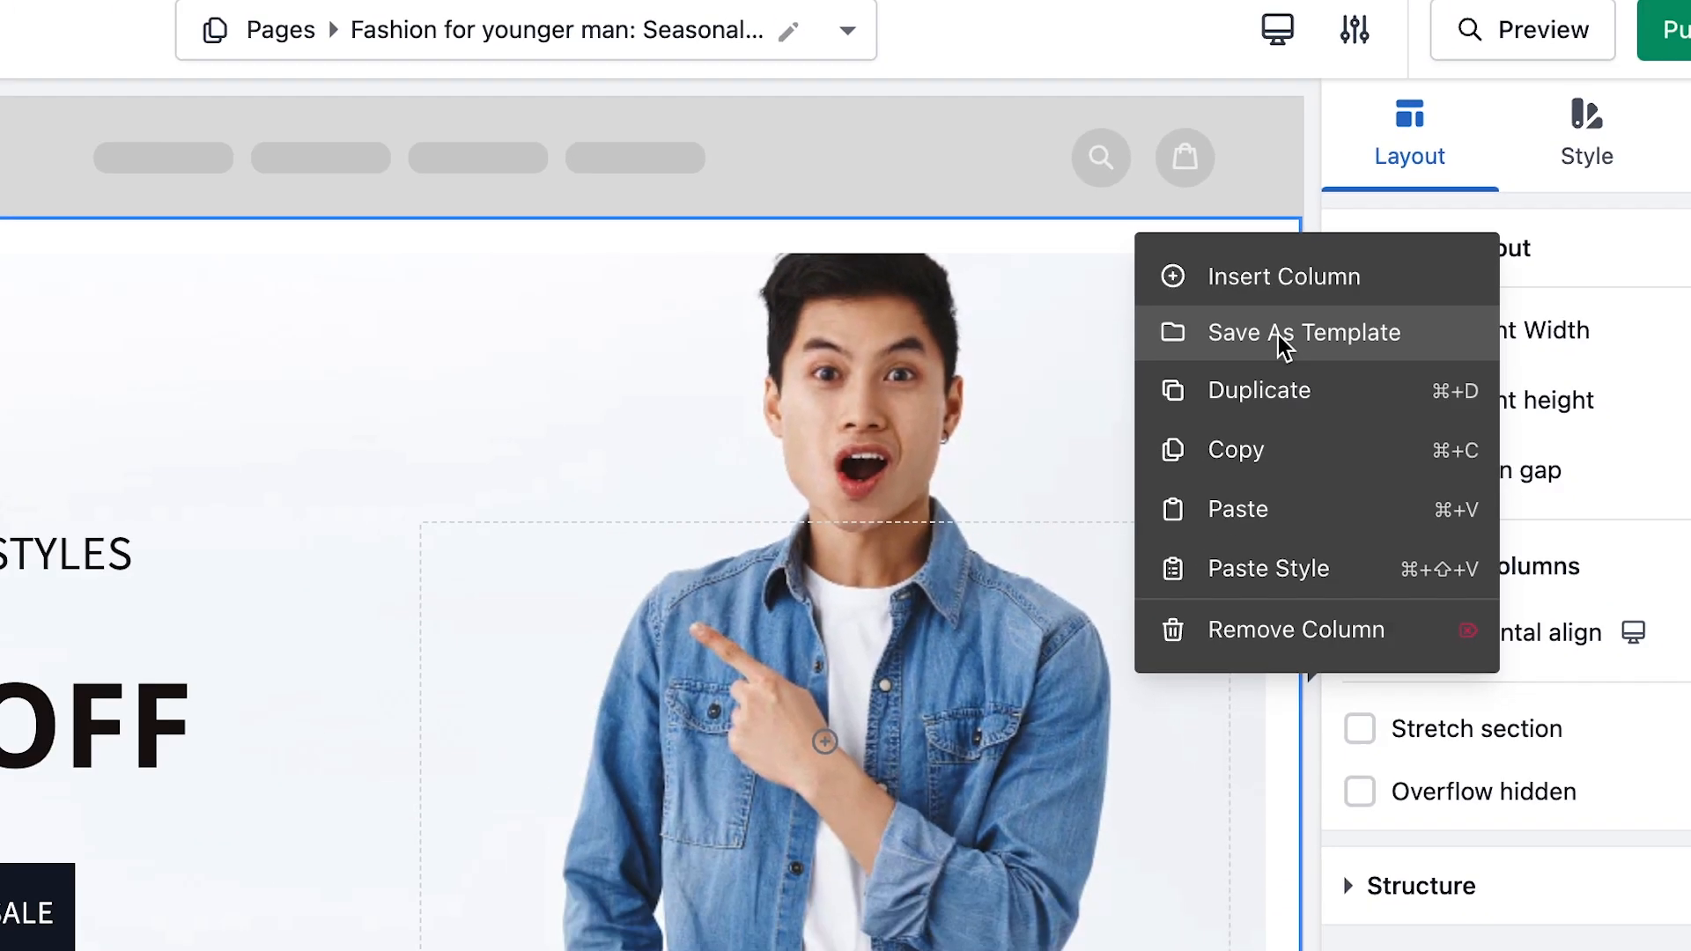
left_click(1235, 387)
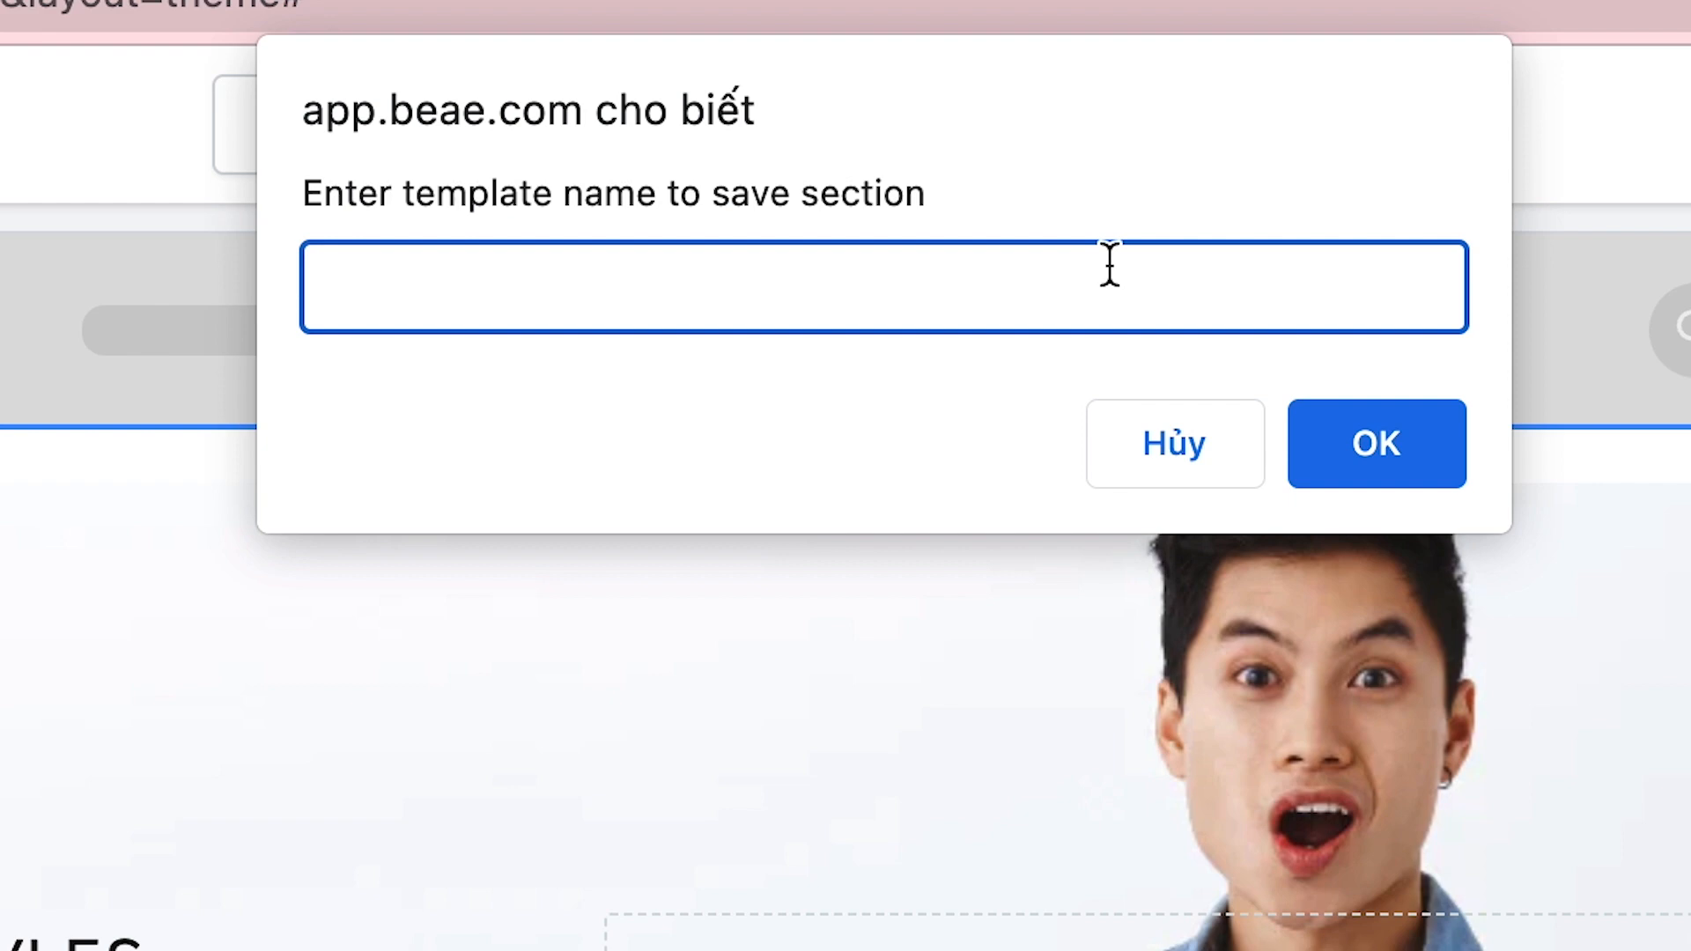
type("My templ")
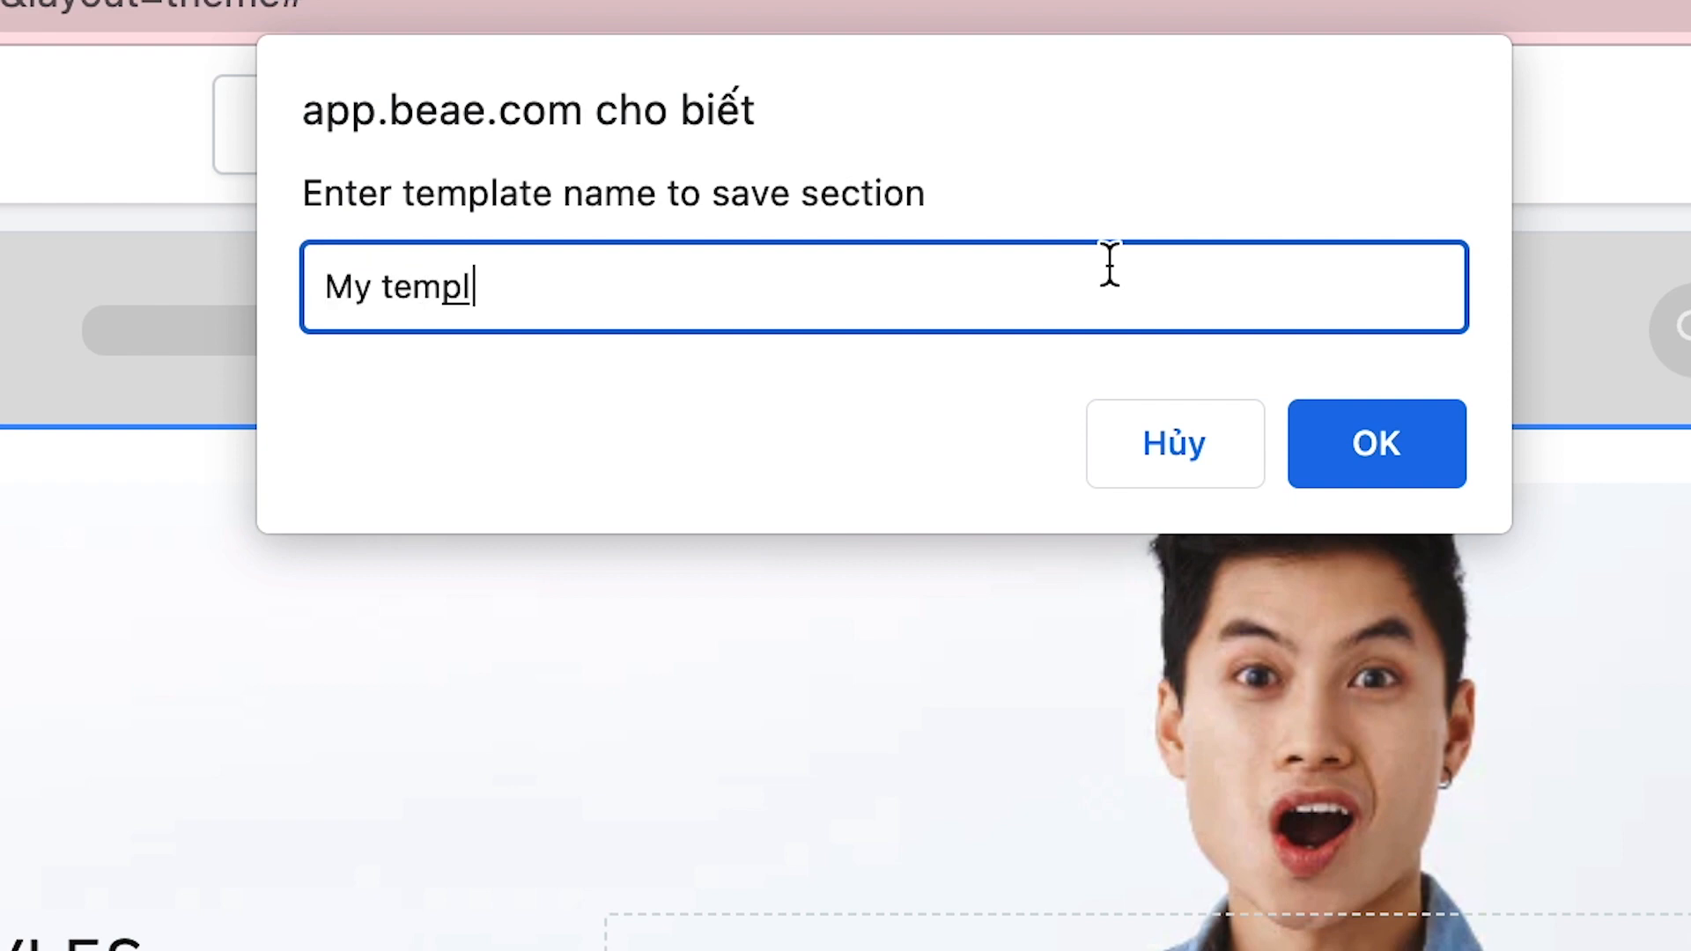
type("ate")
left_click(1330, 441)
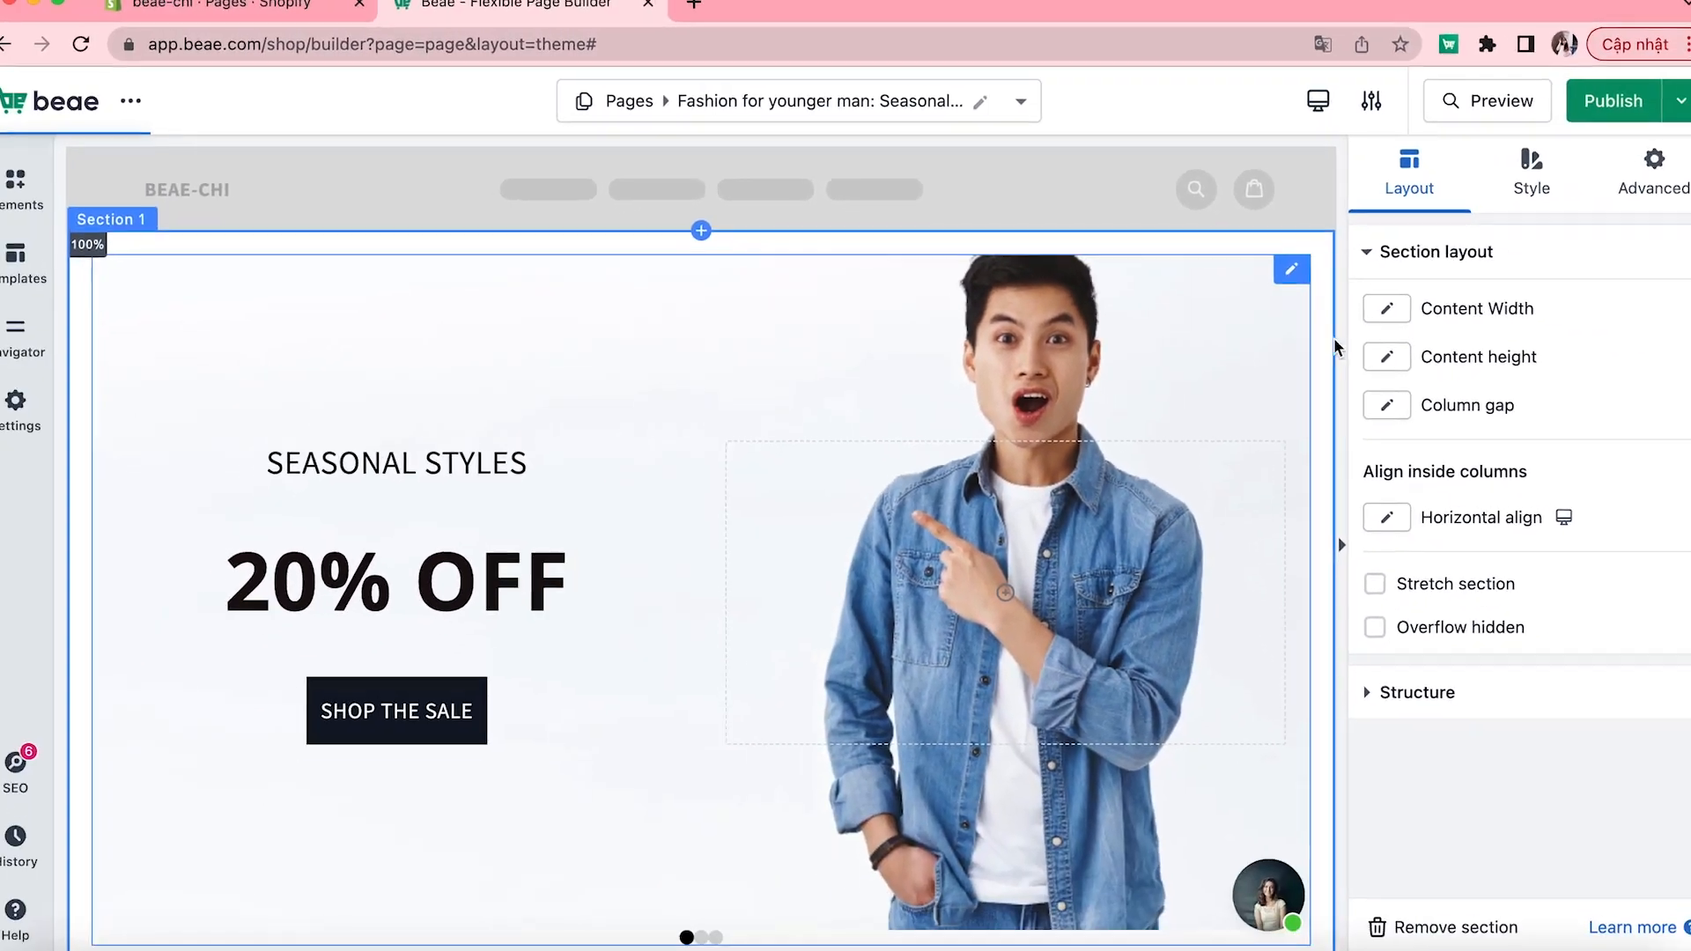
- Check the alternative save options and publish the page
left_click(1680, 100)
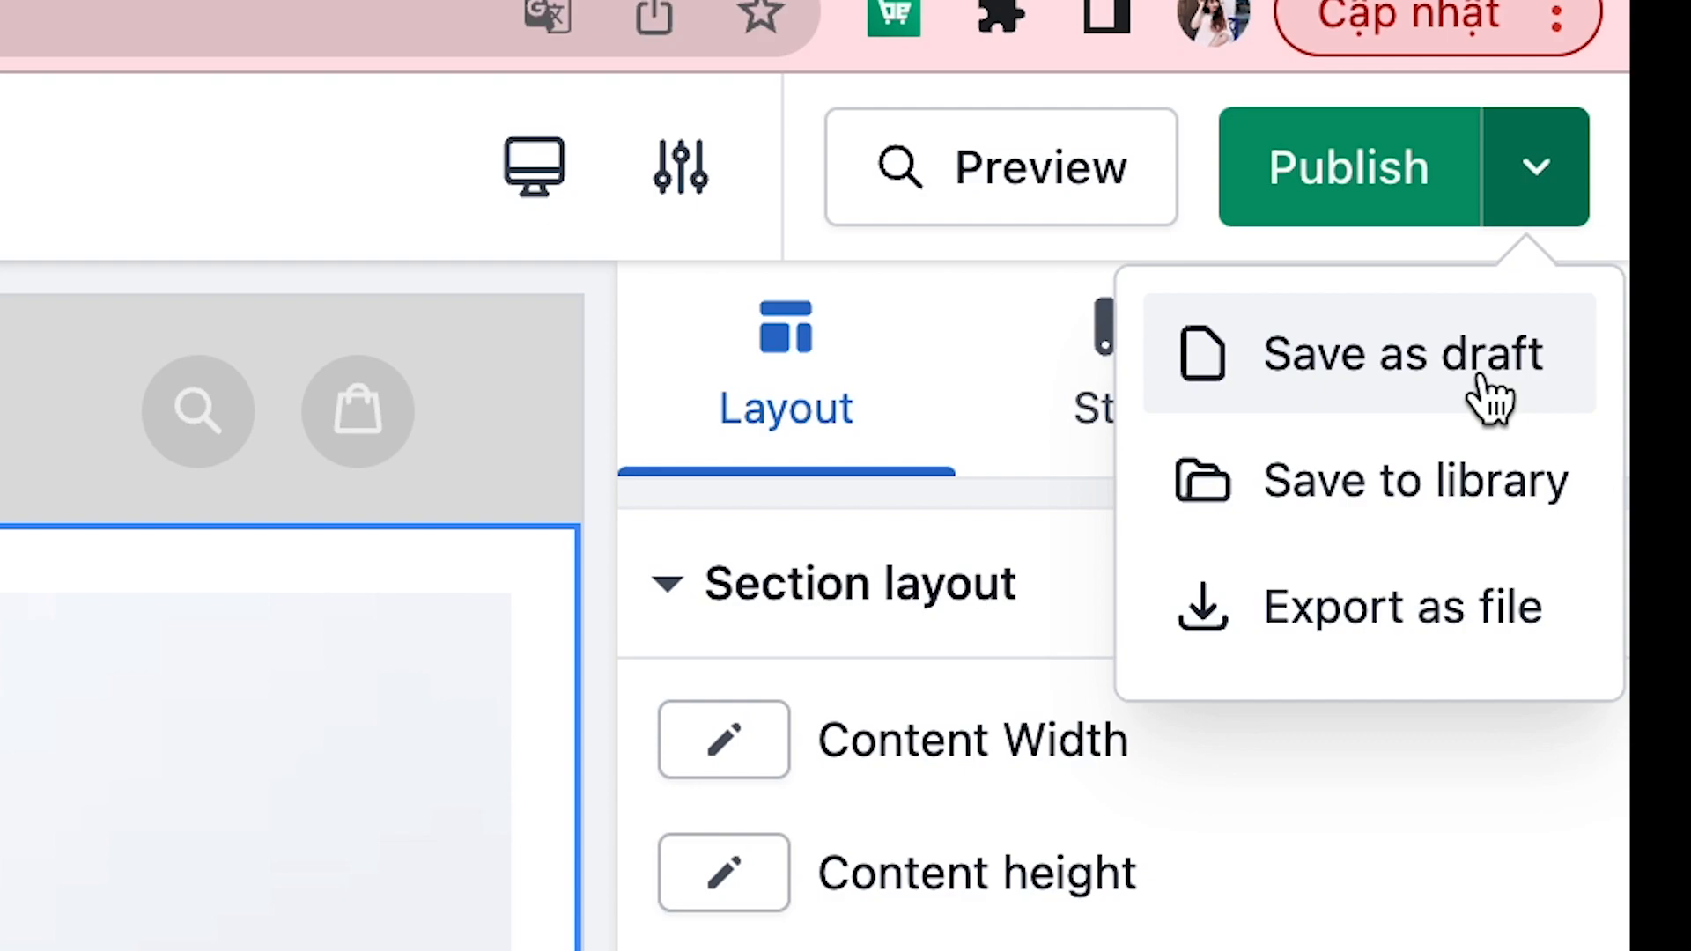
left_click(1389, 211)
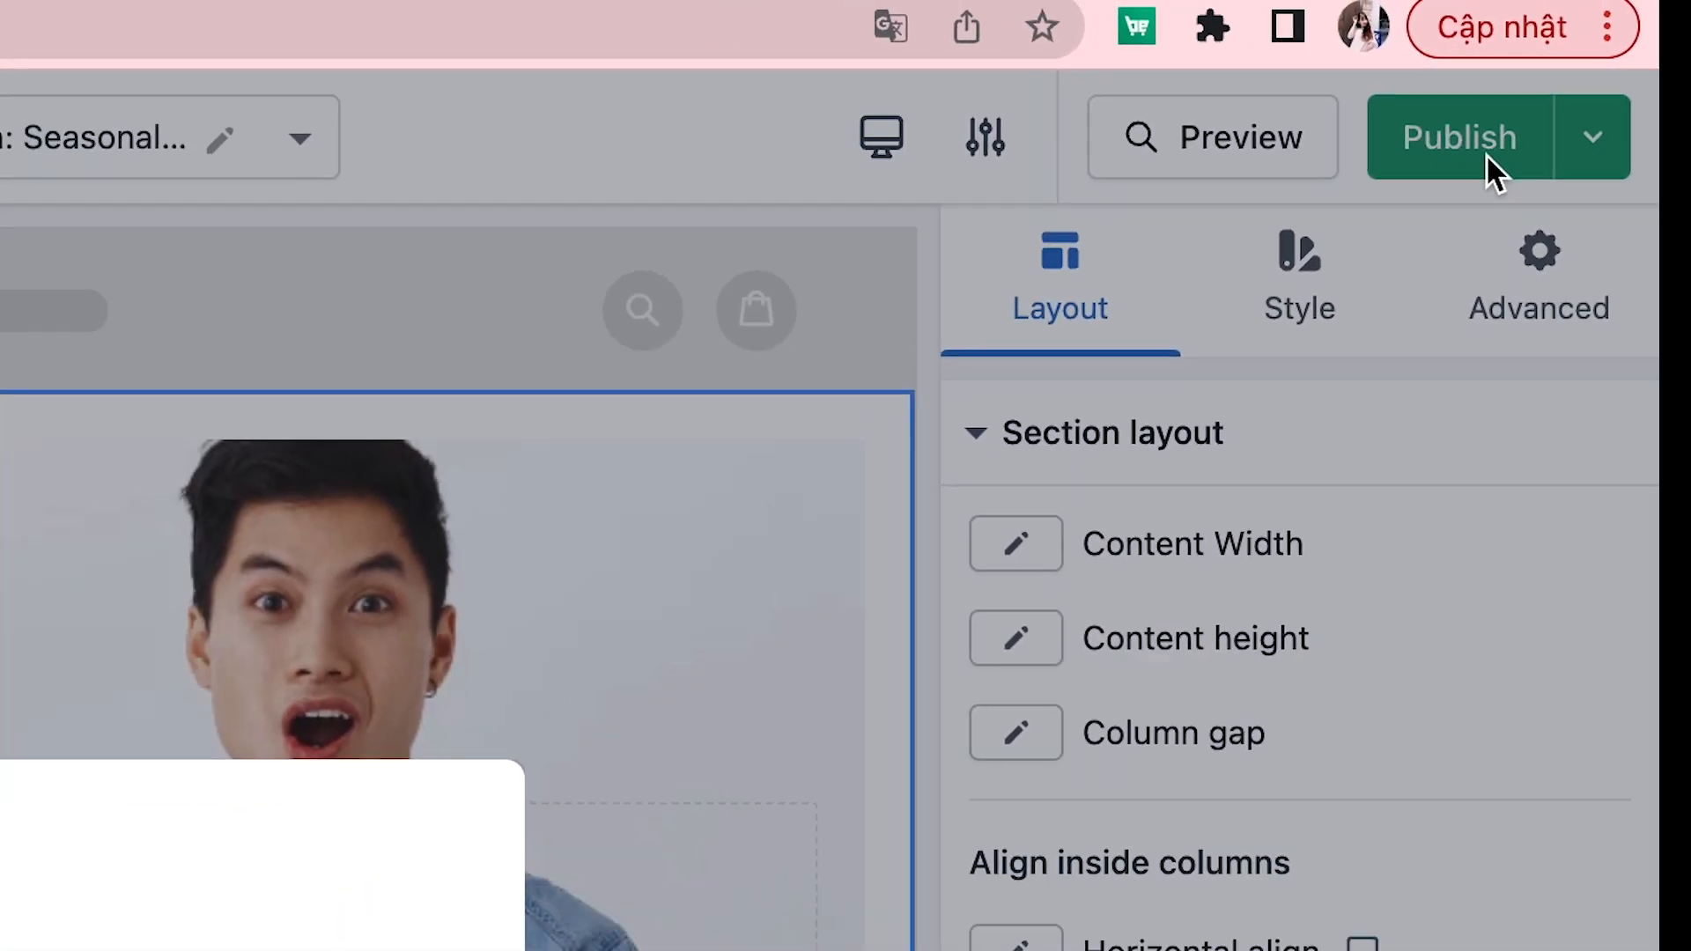
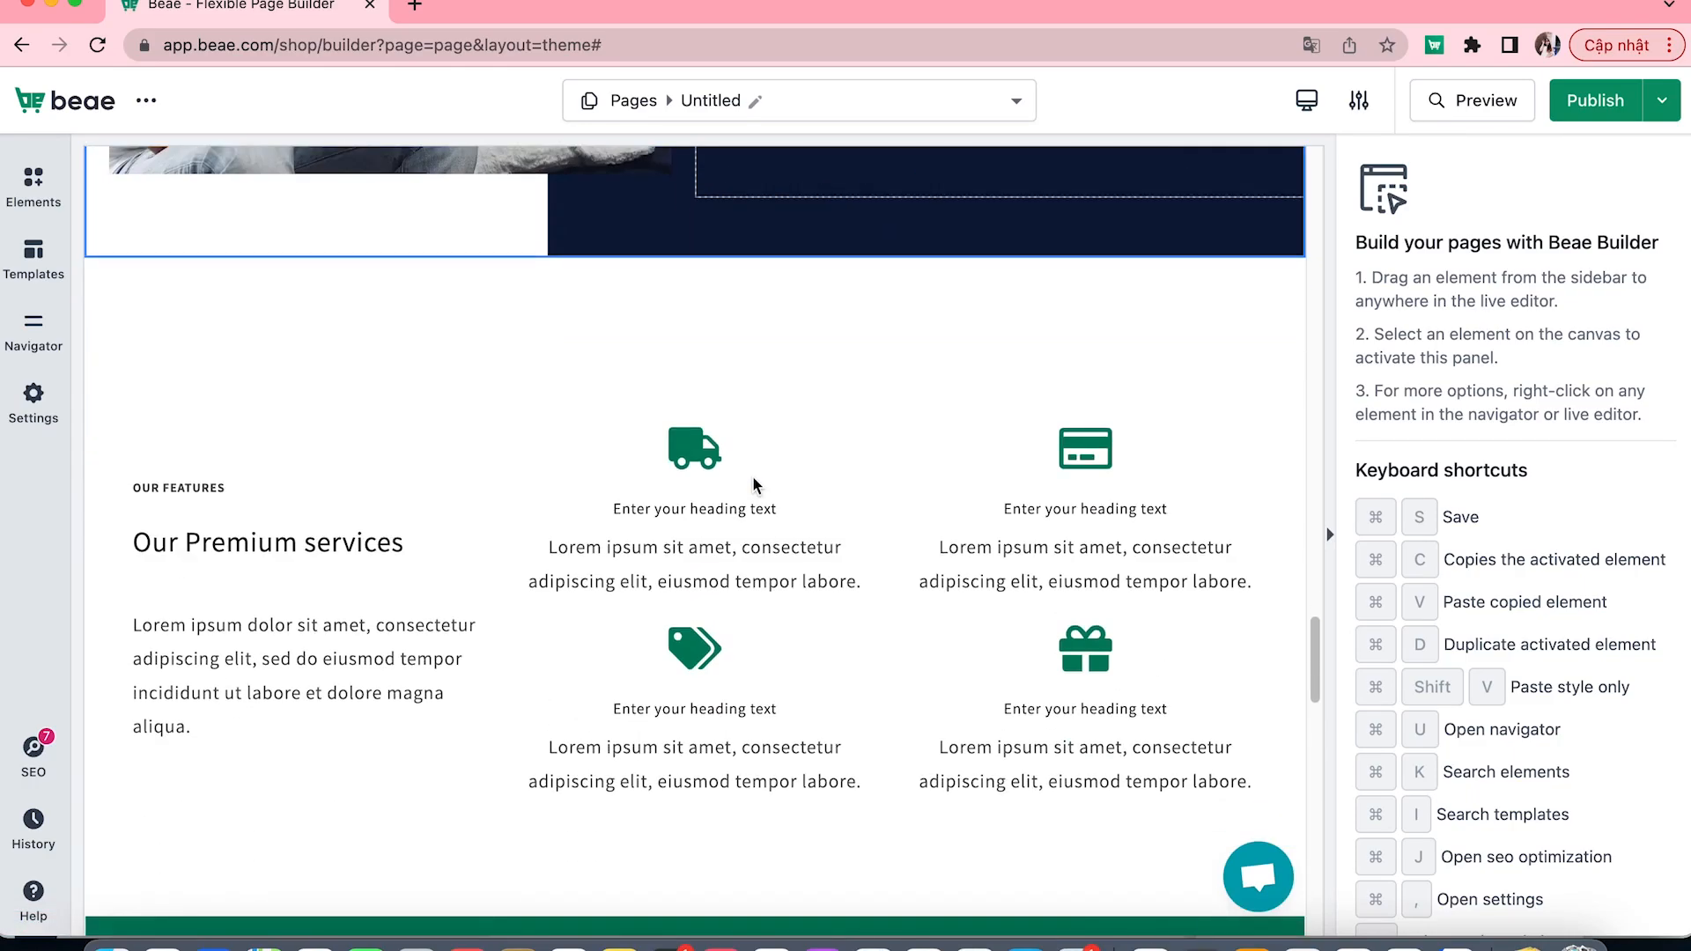
- Look through the sections of the Father's Day template page, from the hero banner to the customer feedback
scroll(705, 485, "down", 10)
scroll(706, 462, "down", 5)
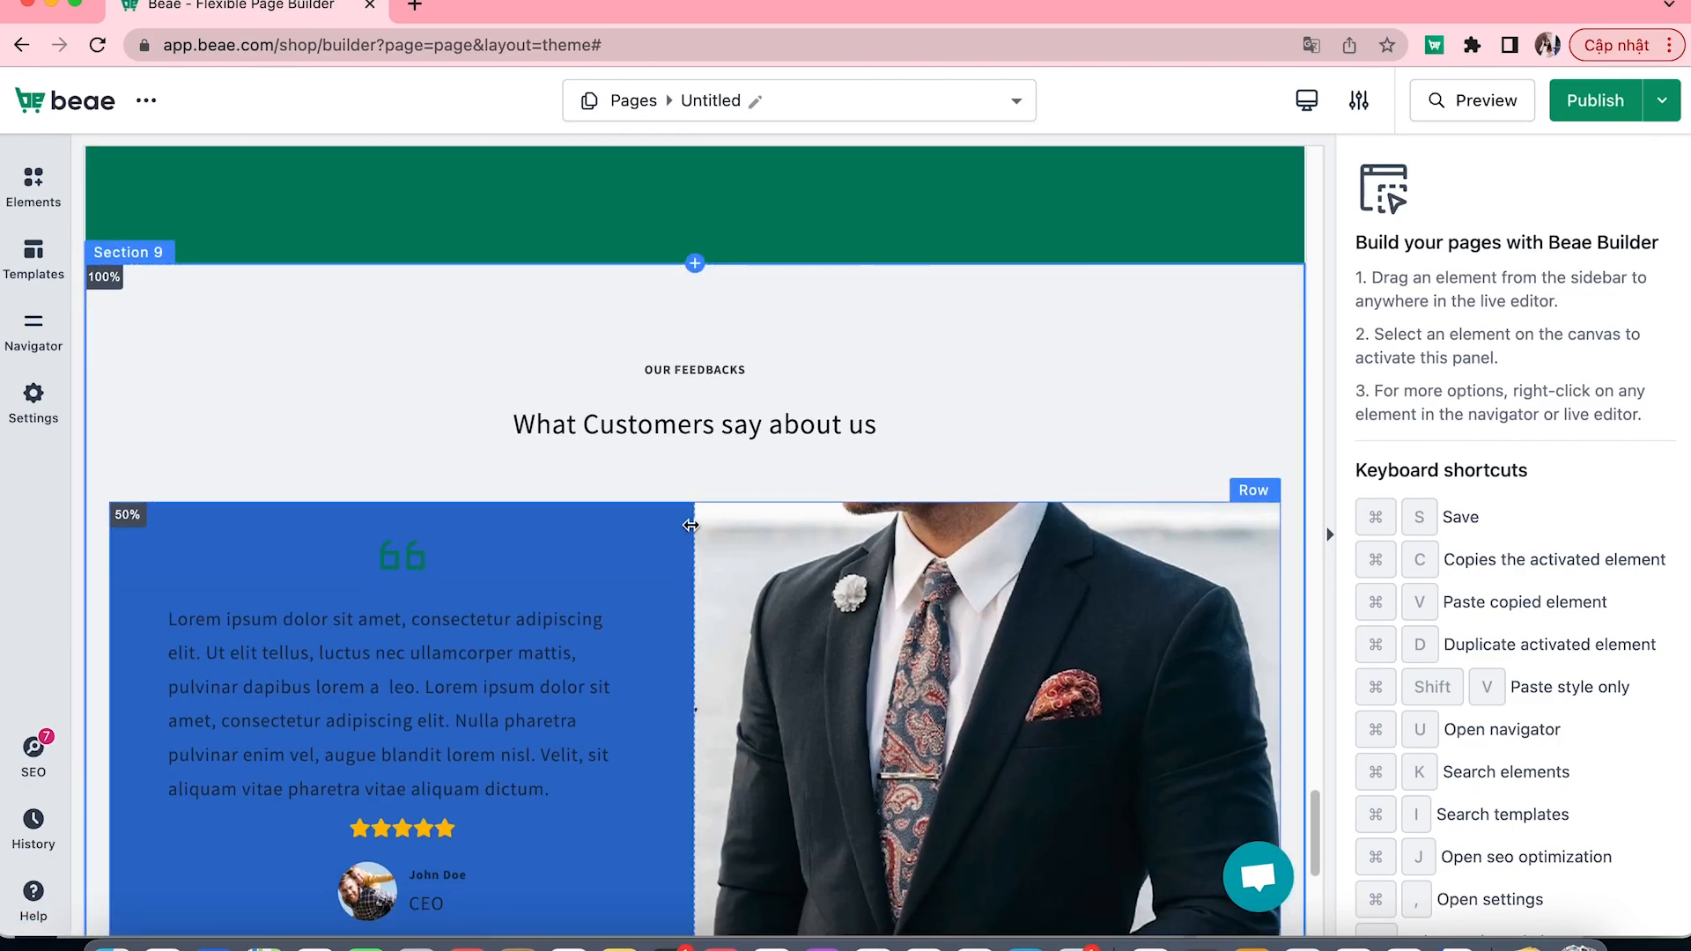
scroll(691, 525, "up", 15)
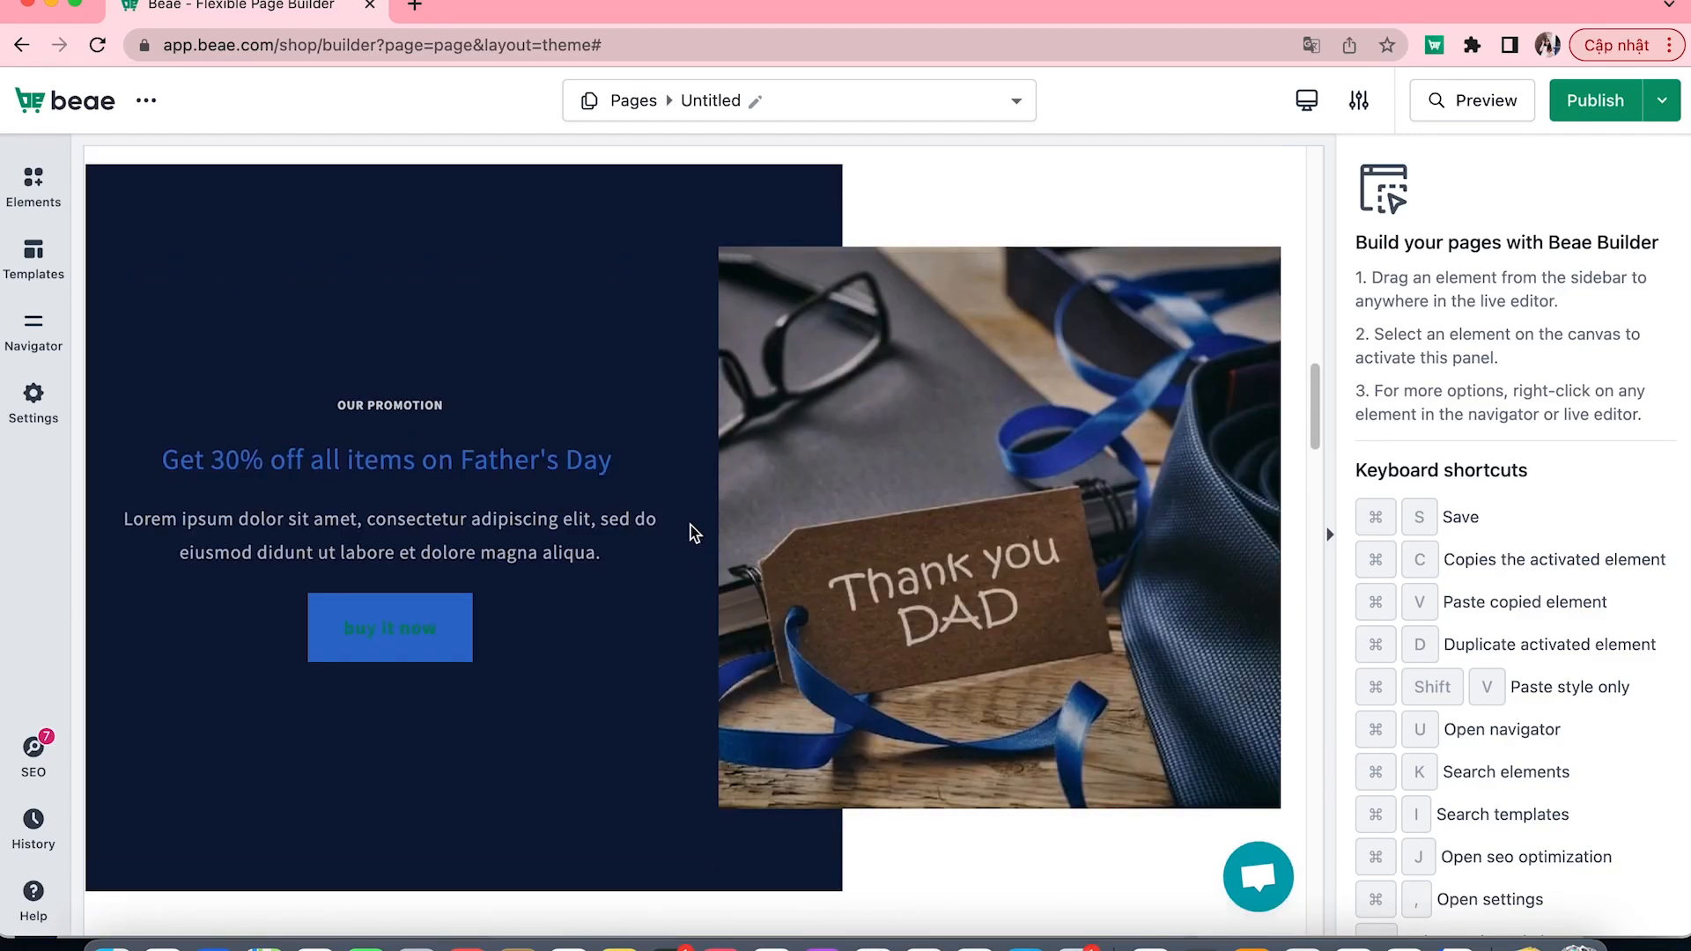
scroll(690, 525, "up", 10)
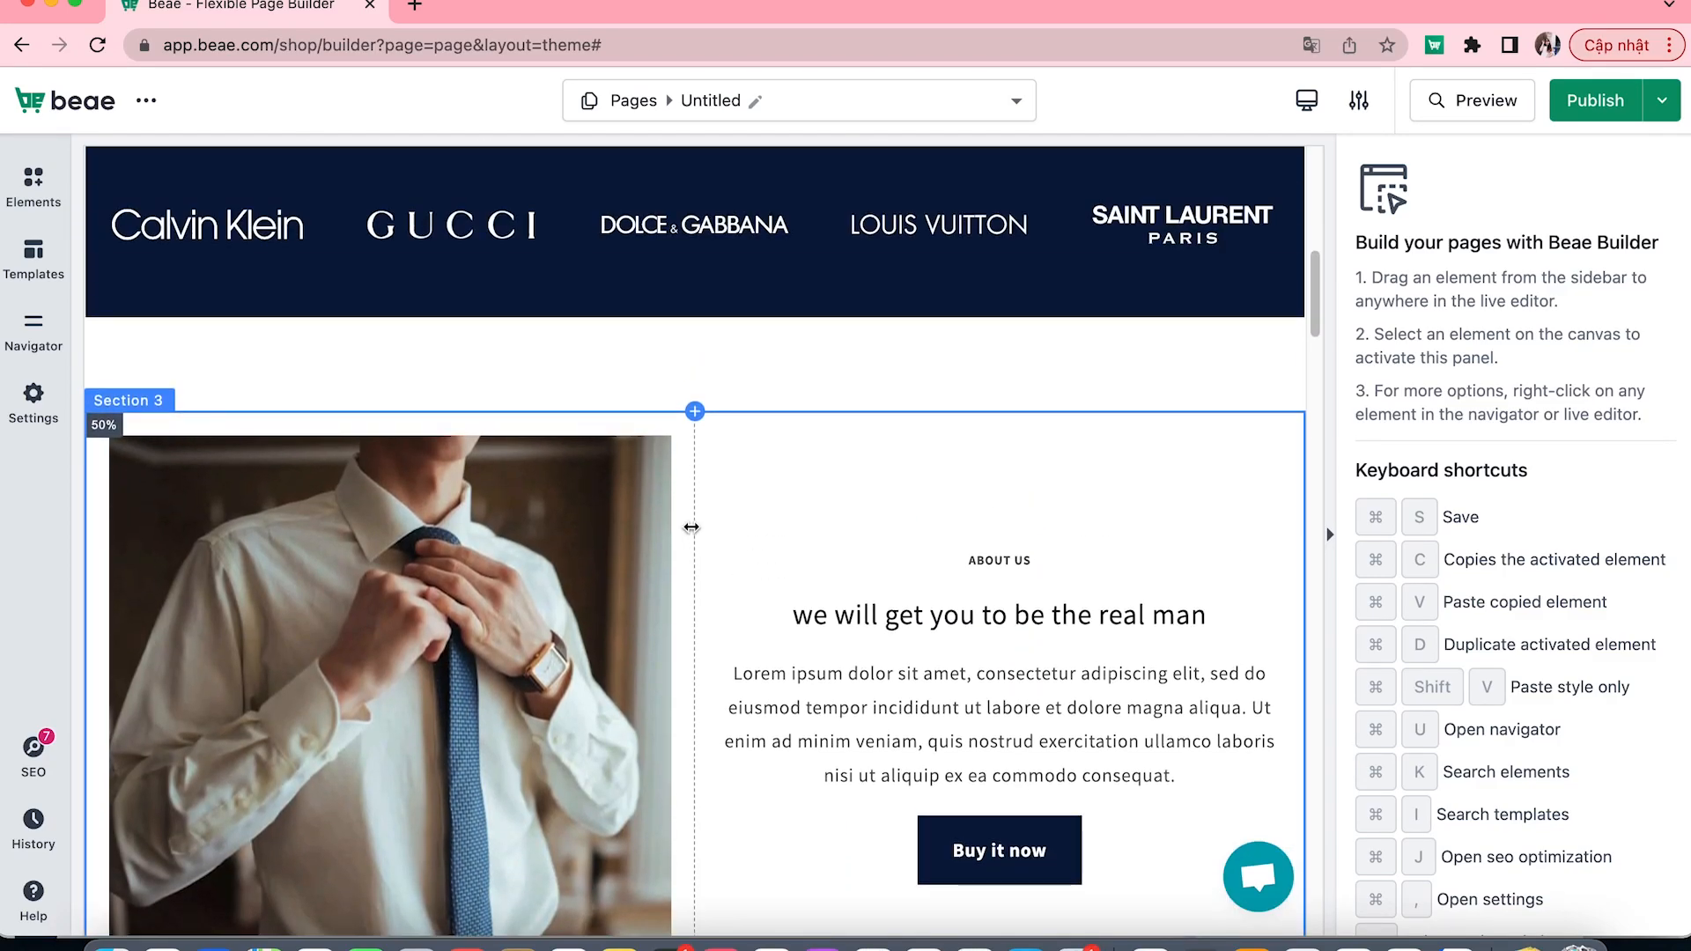
scroll(691, 527, "up", 7)
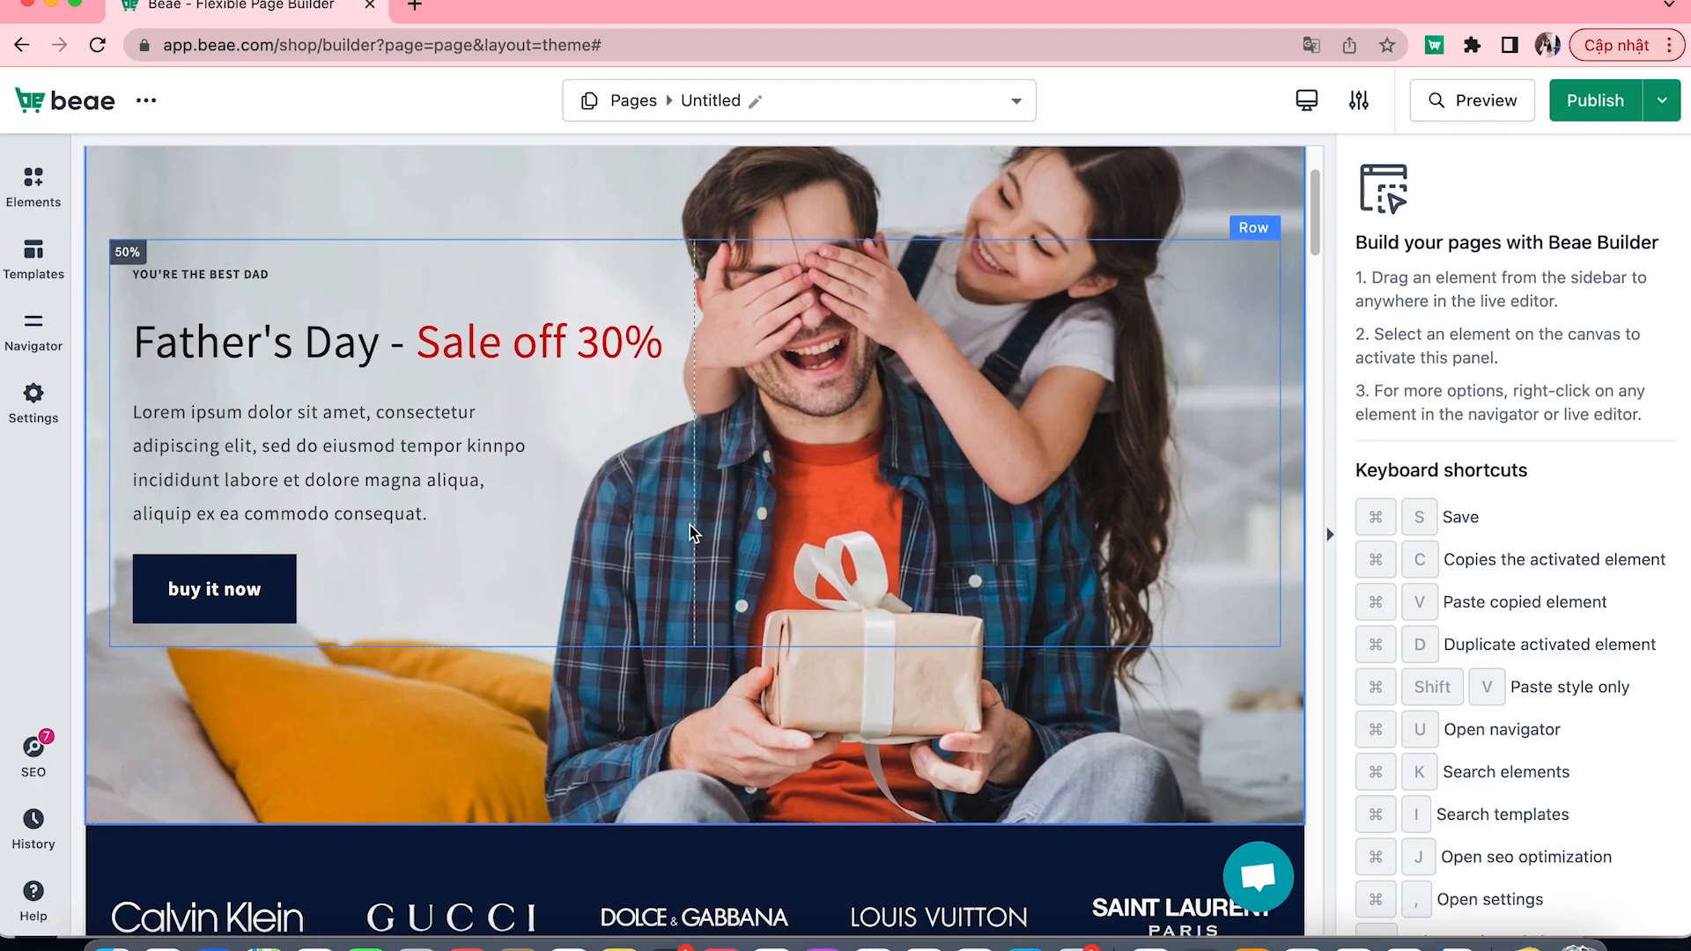
scroll(691, 525, "up", 2)
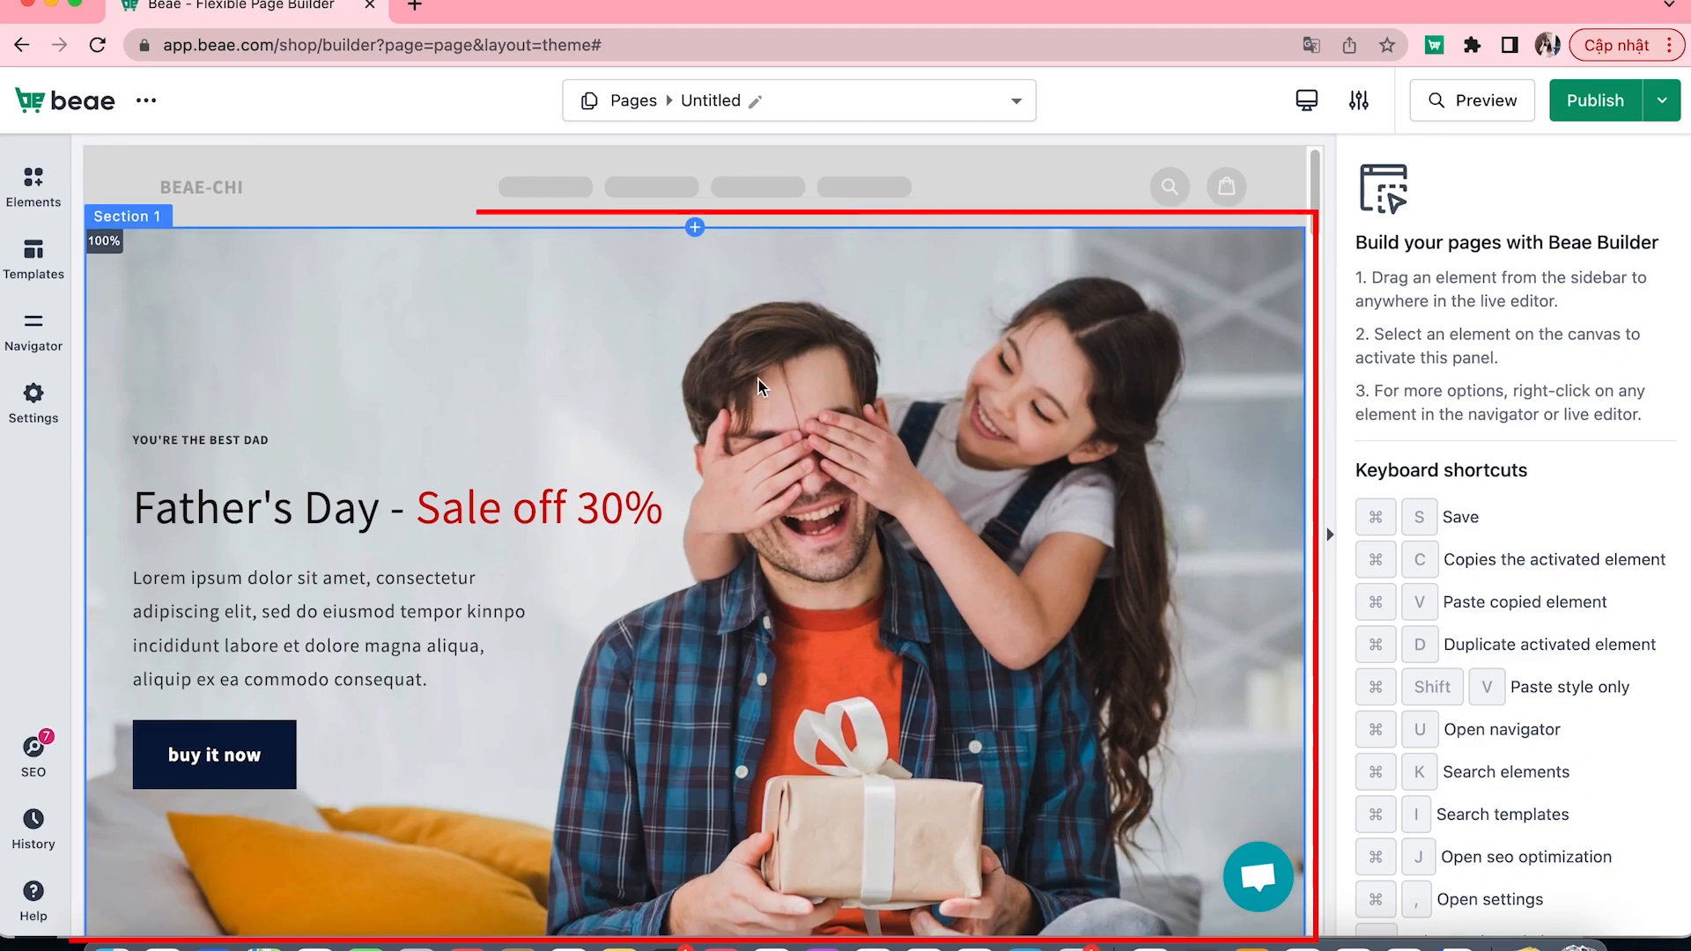
scroll(757, 391, "down", 7)
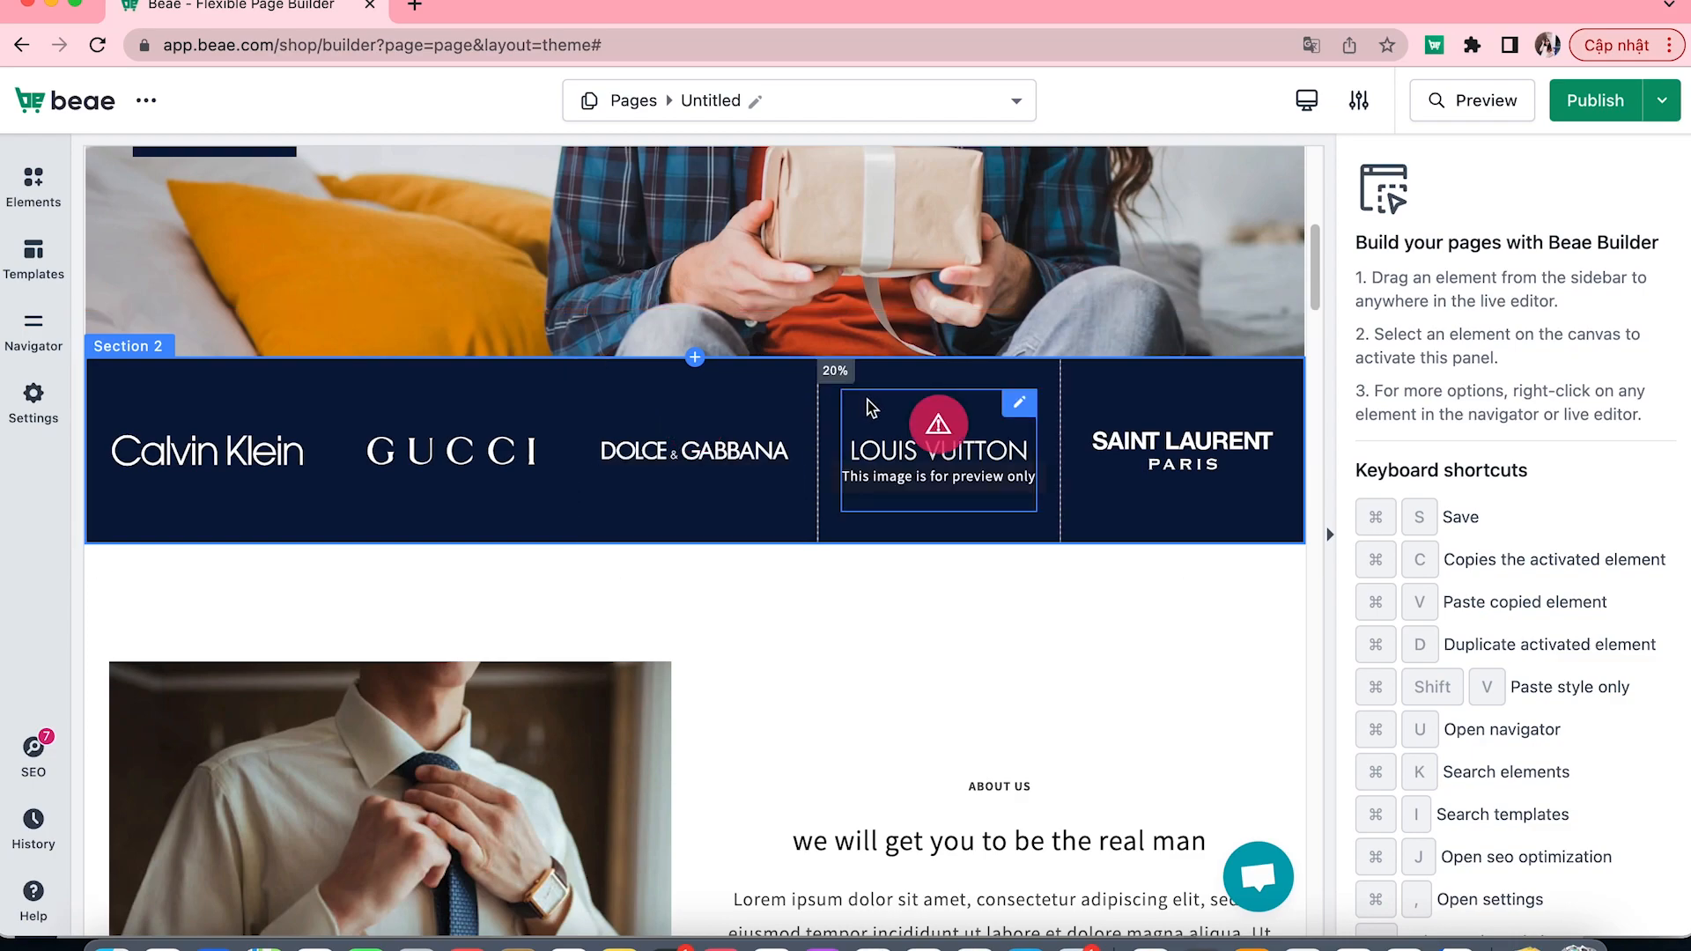
scroll(870, 407, "down", 3)
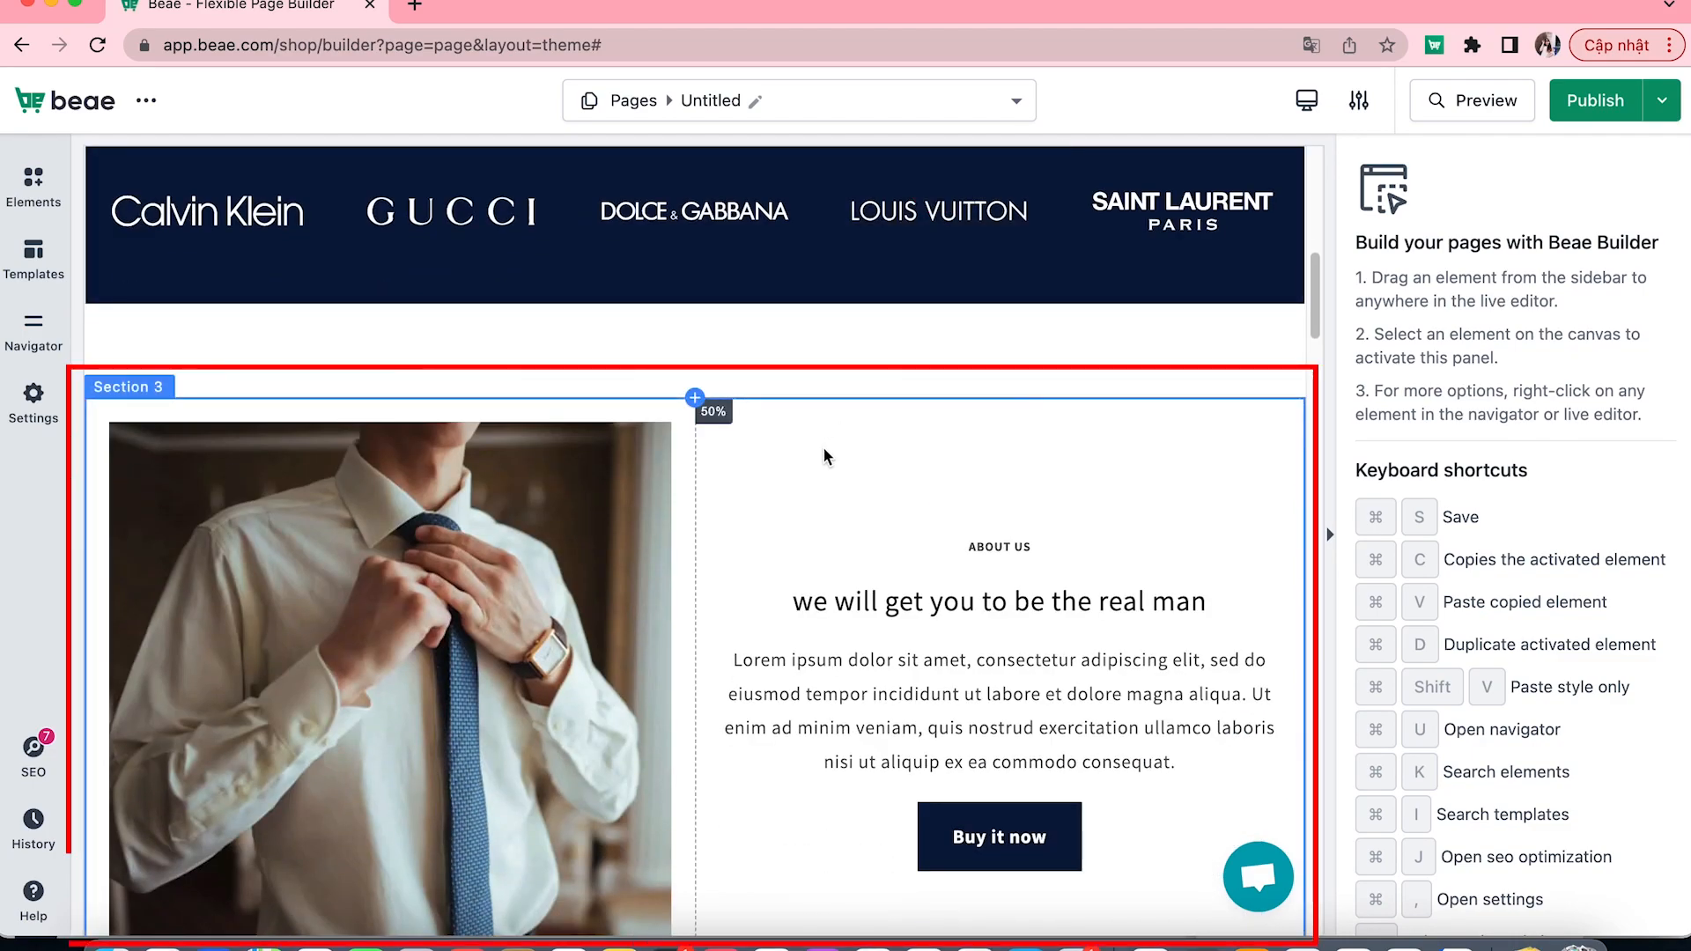
scroll(824, 454, "down", 1)
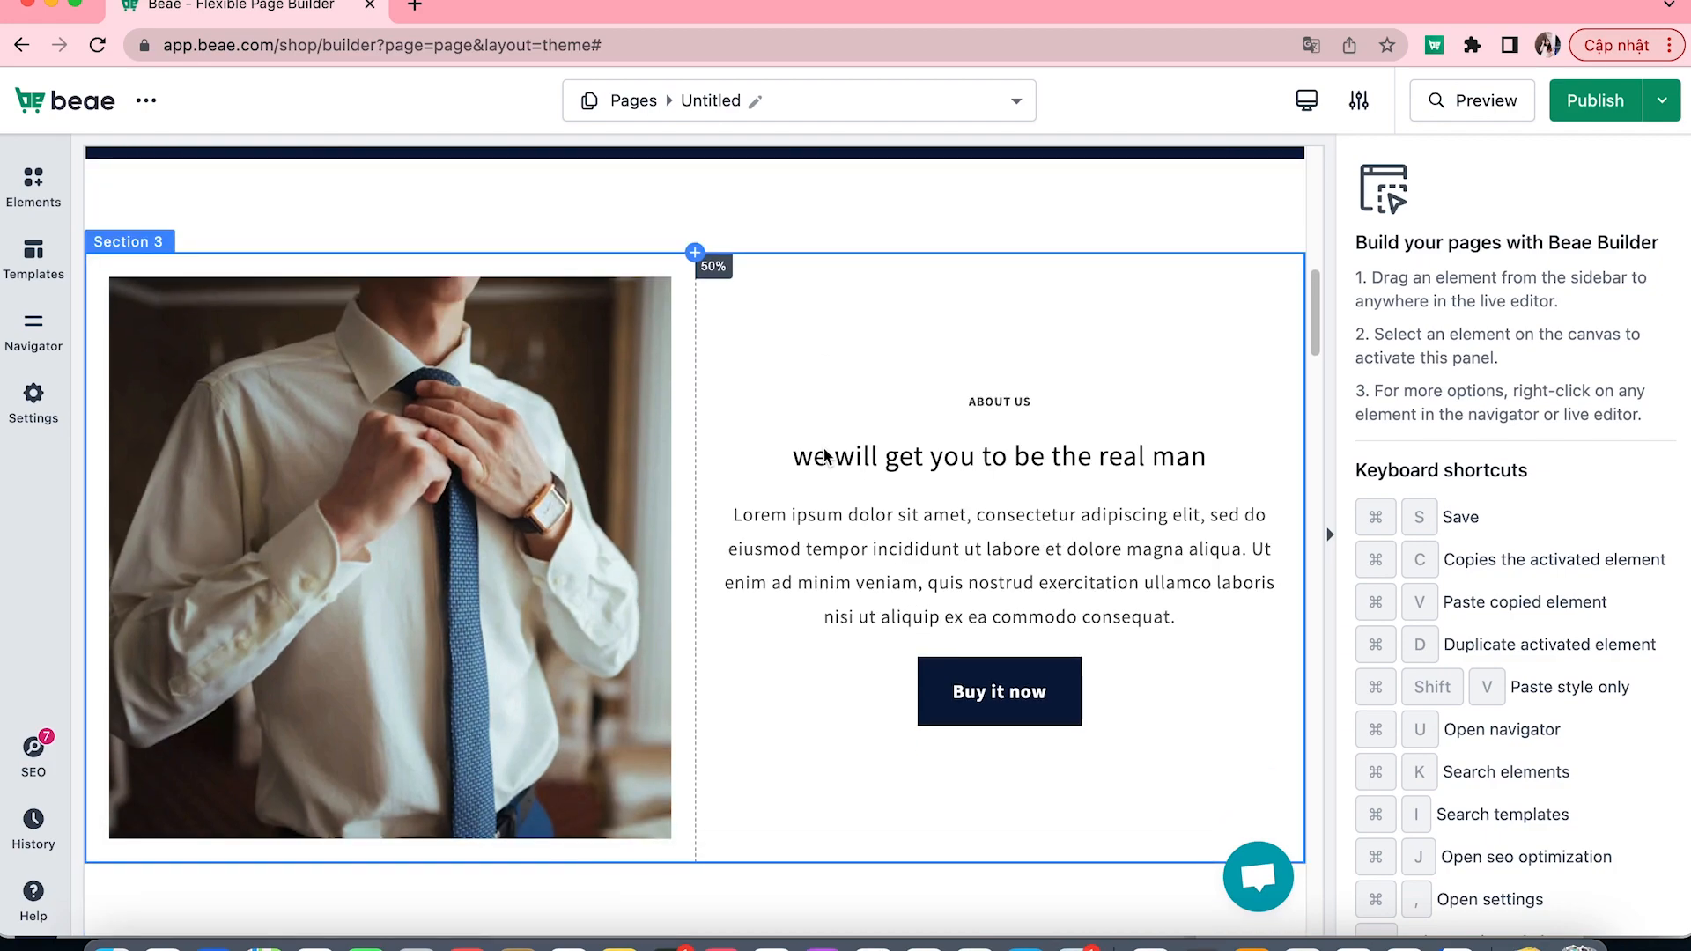
scroll(826, 455, "down", 7)
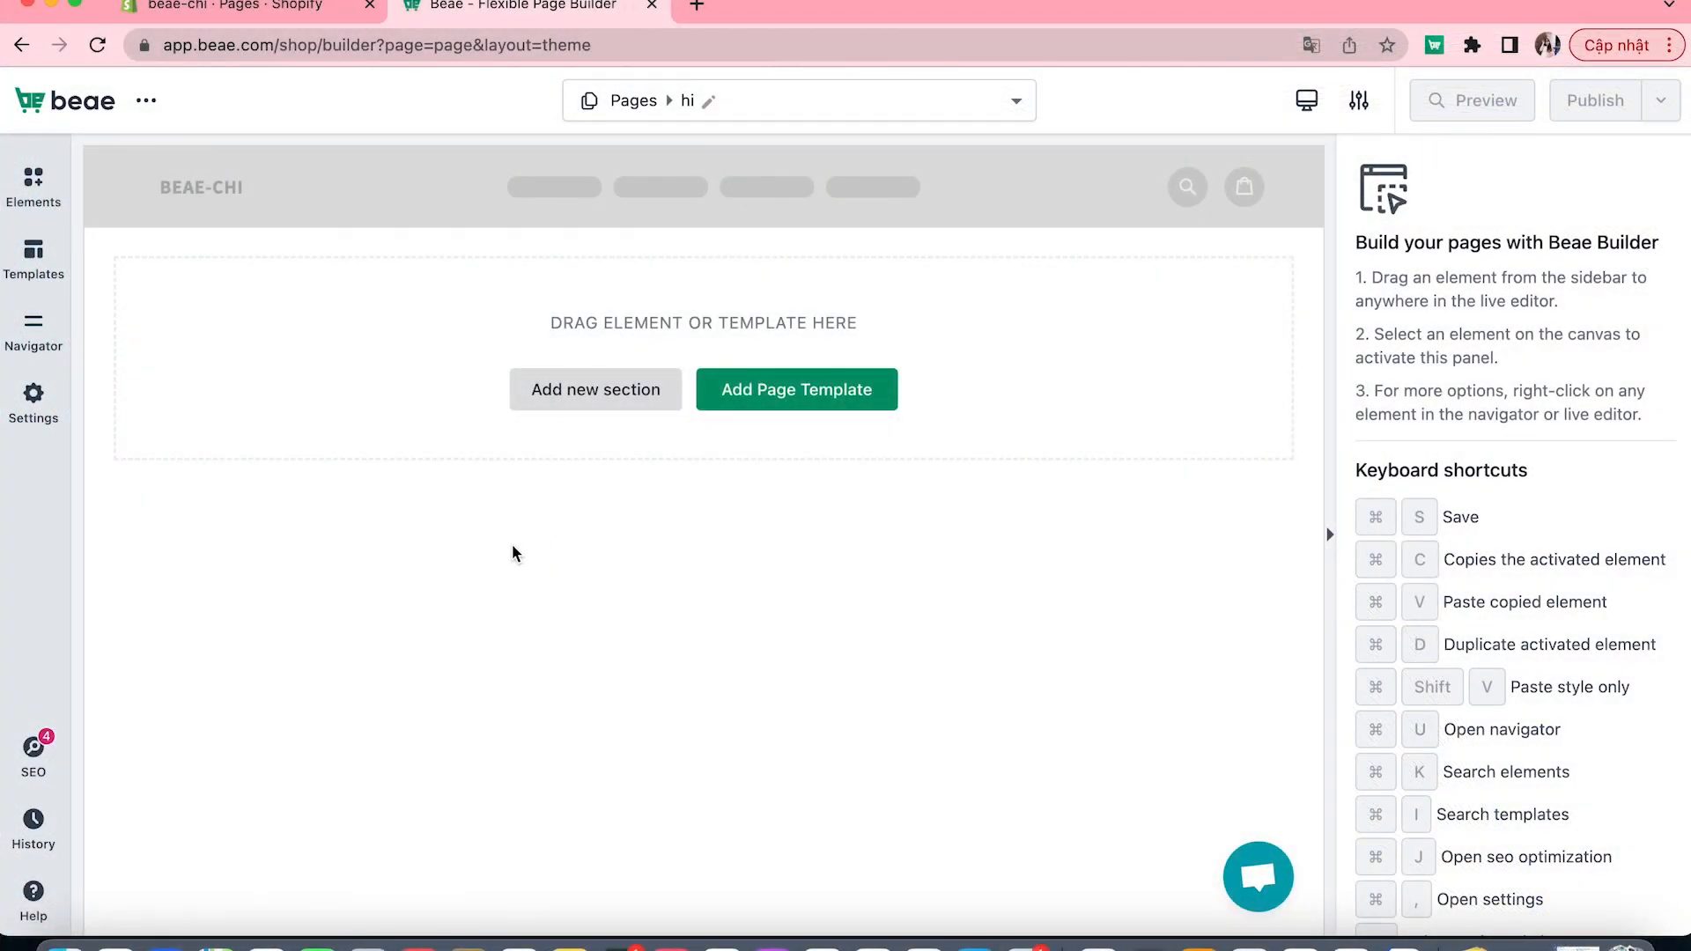
- Add a new section to the empty page using the layout with one full-width row above two equal columns
left_click(585, 401)
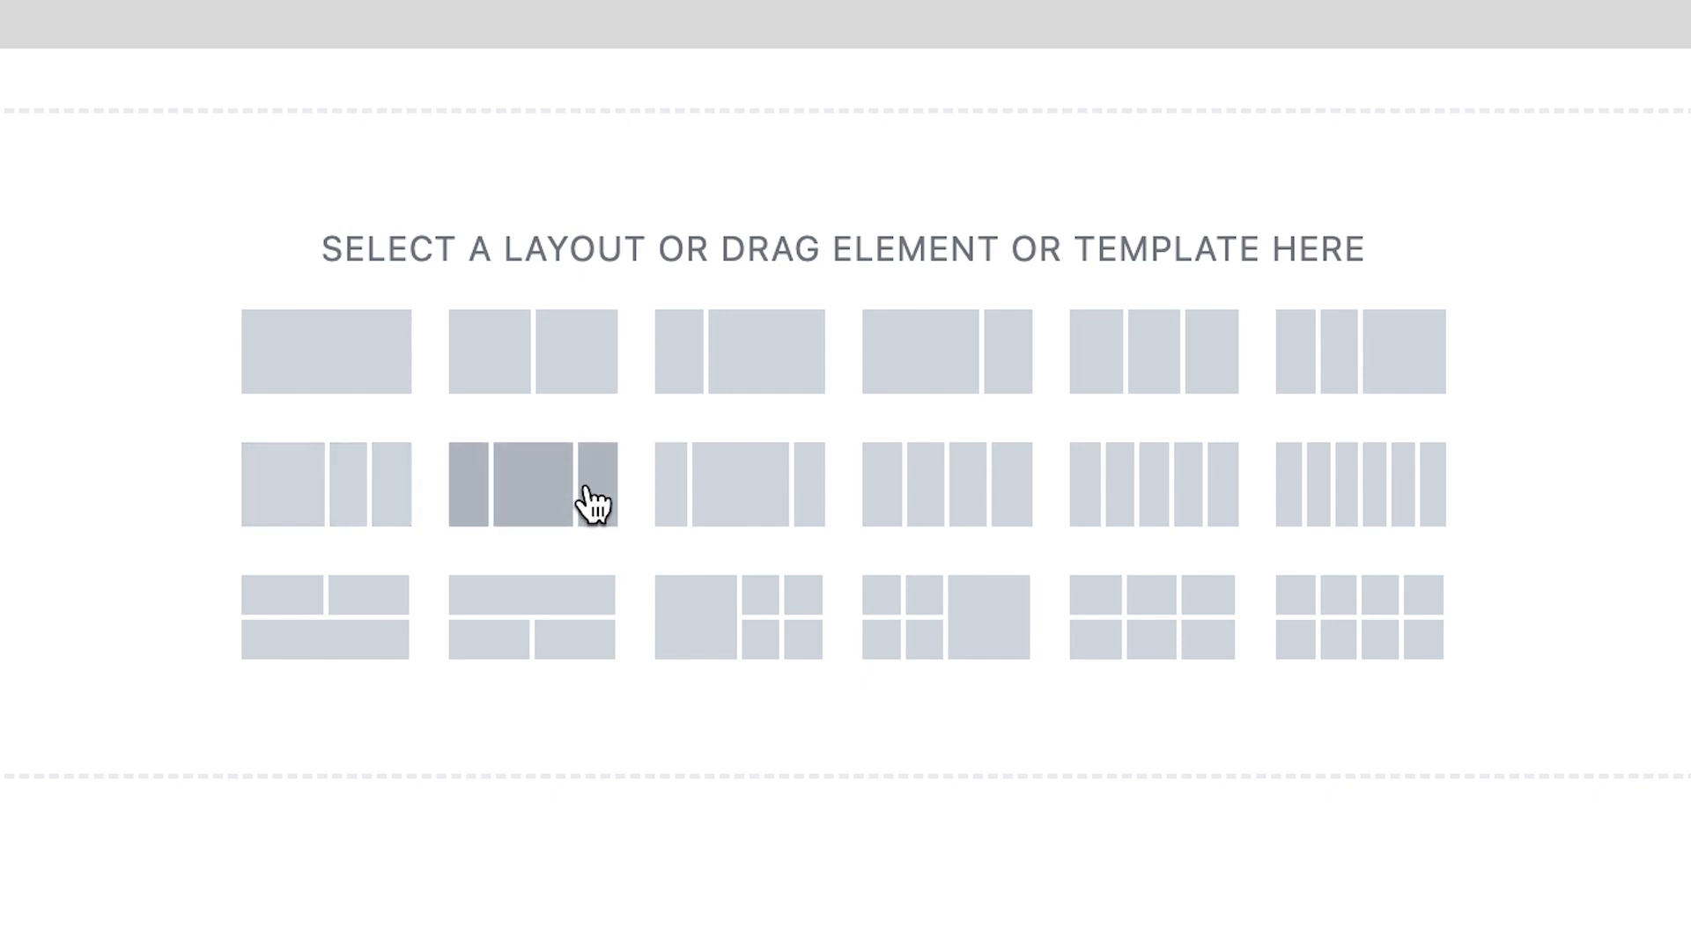
left_click(579, 627)
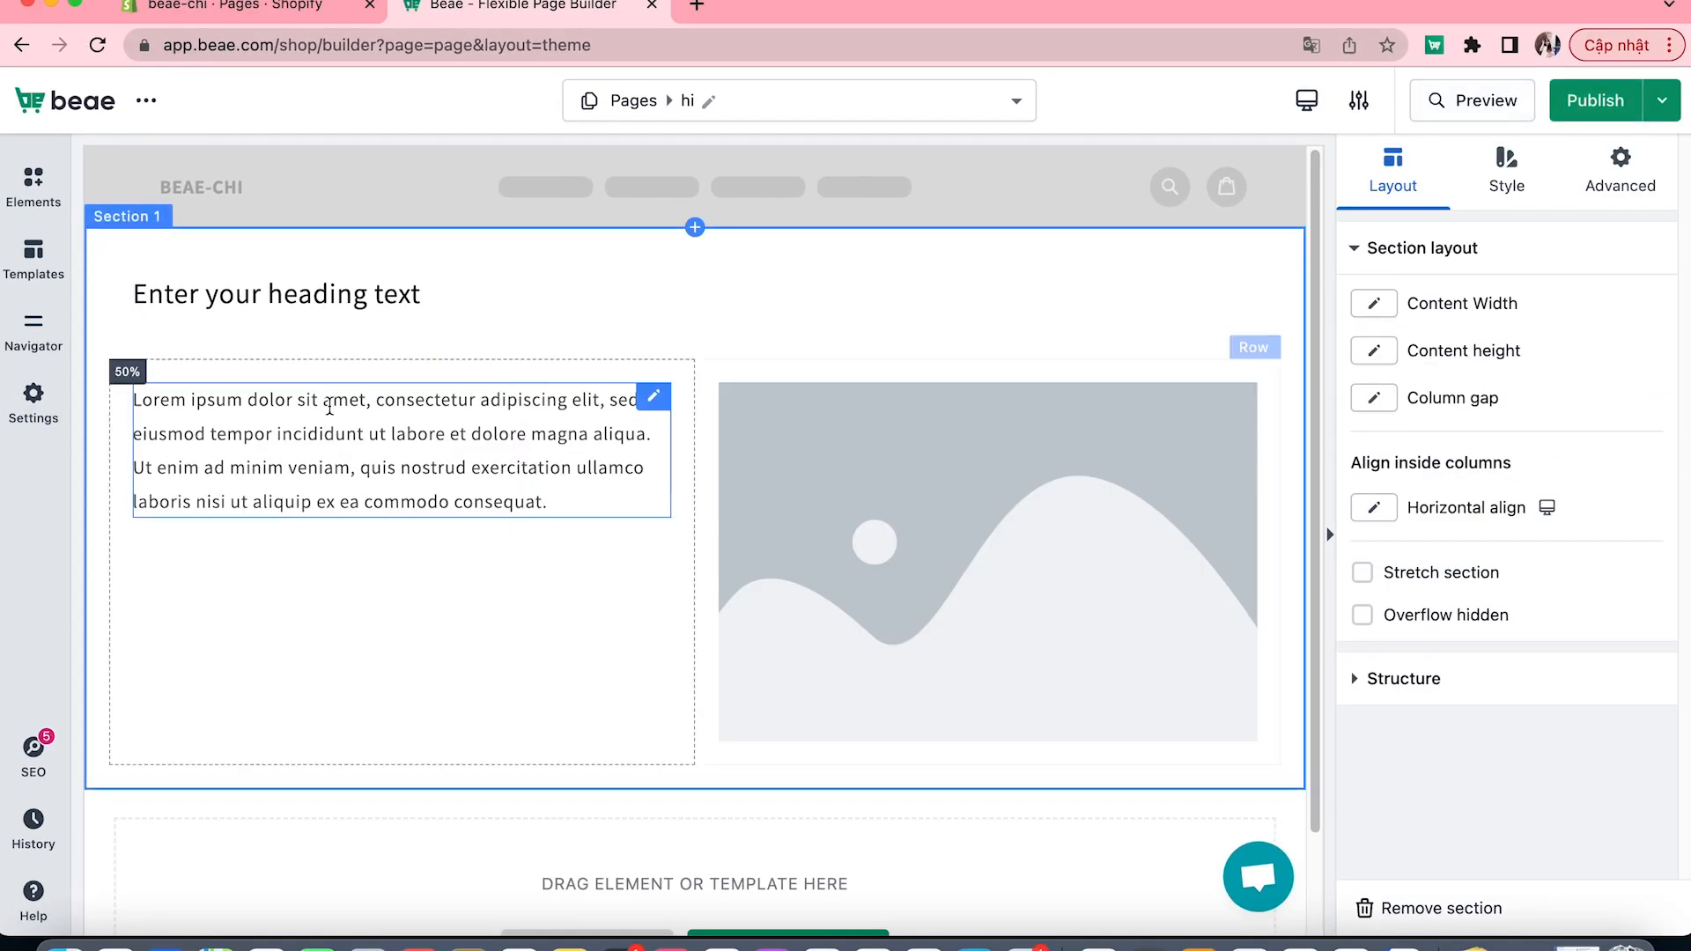
scroll(351, 416, "down", 1)
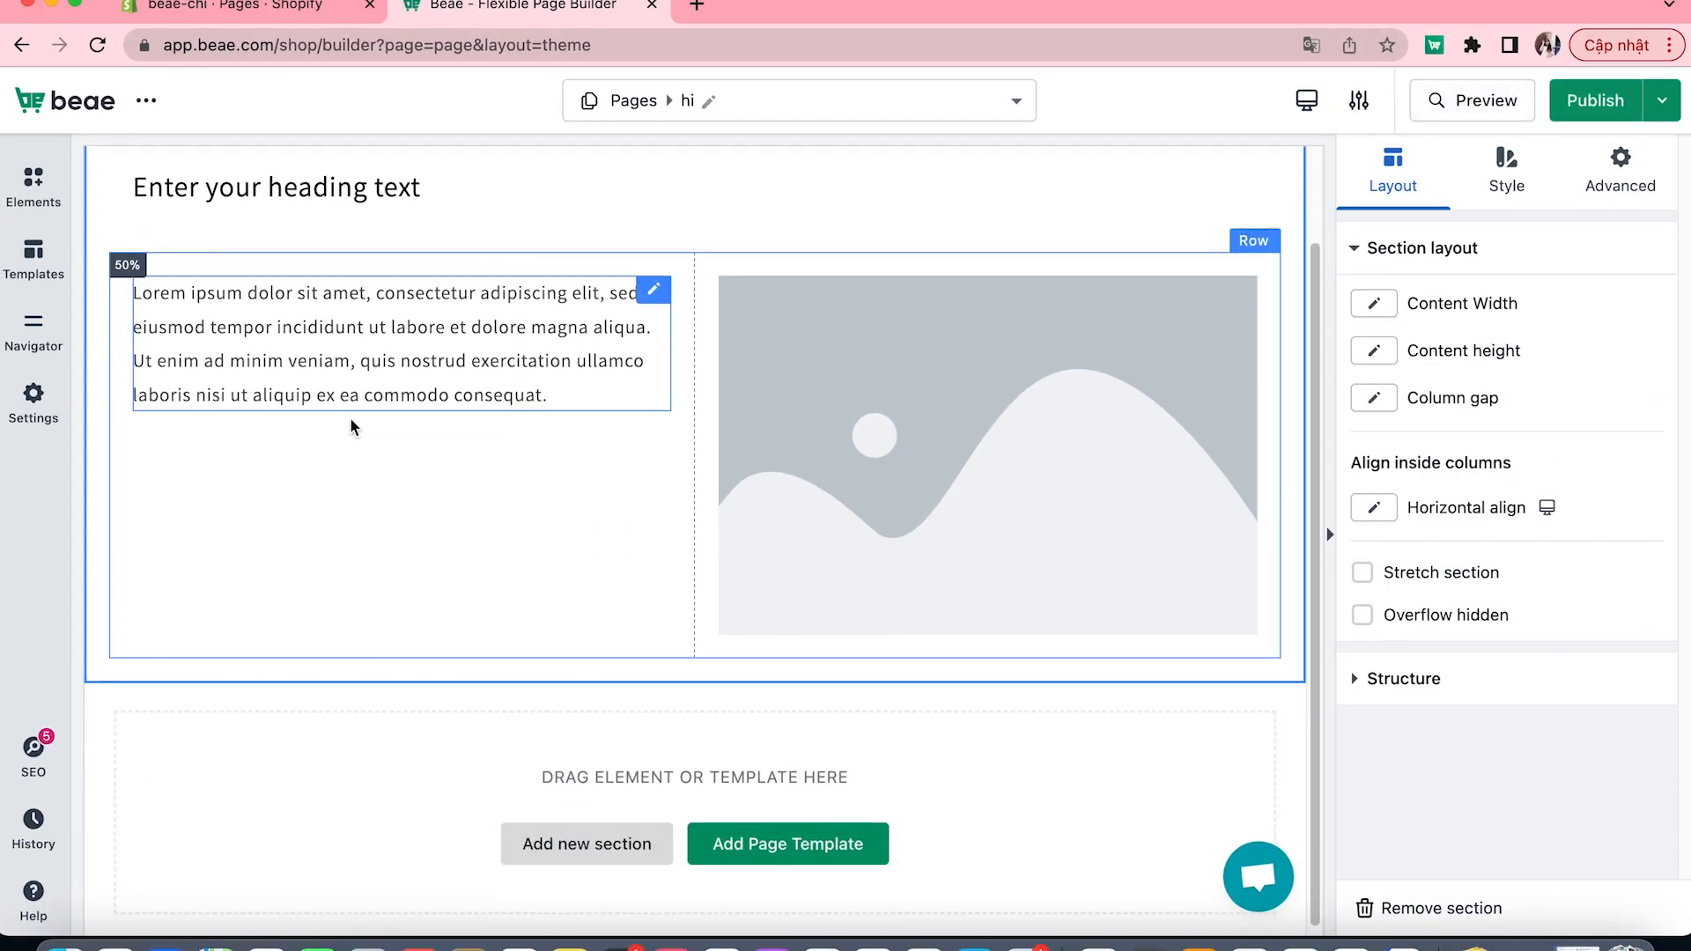
scroll(351, 417, "up", 1)
scroll(351, 419, "down", 1)
scroll(351, 418, "down", 1)
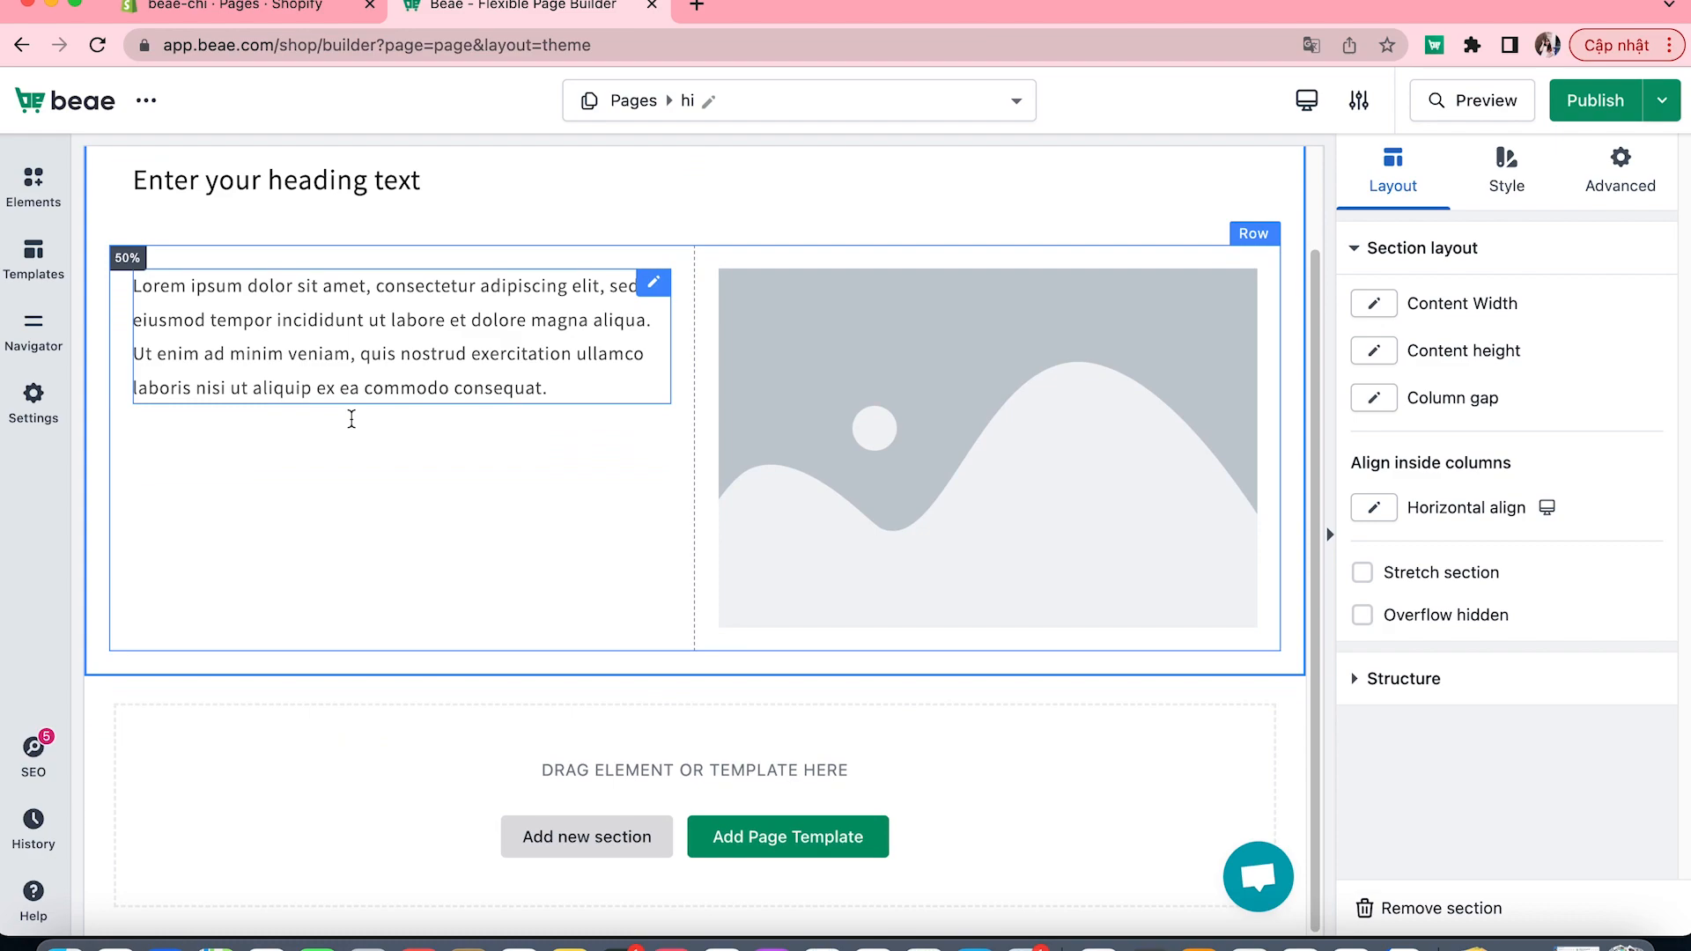
- Add a single-column section below the first one and place an inner row with two 50% columns in it
left_click(570, 851)
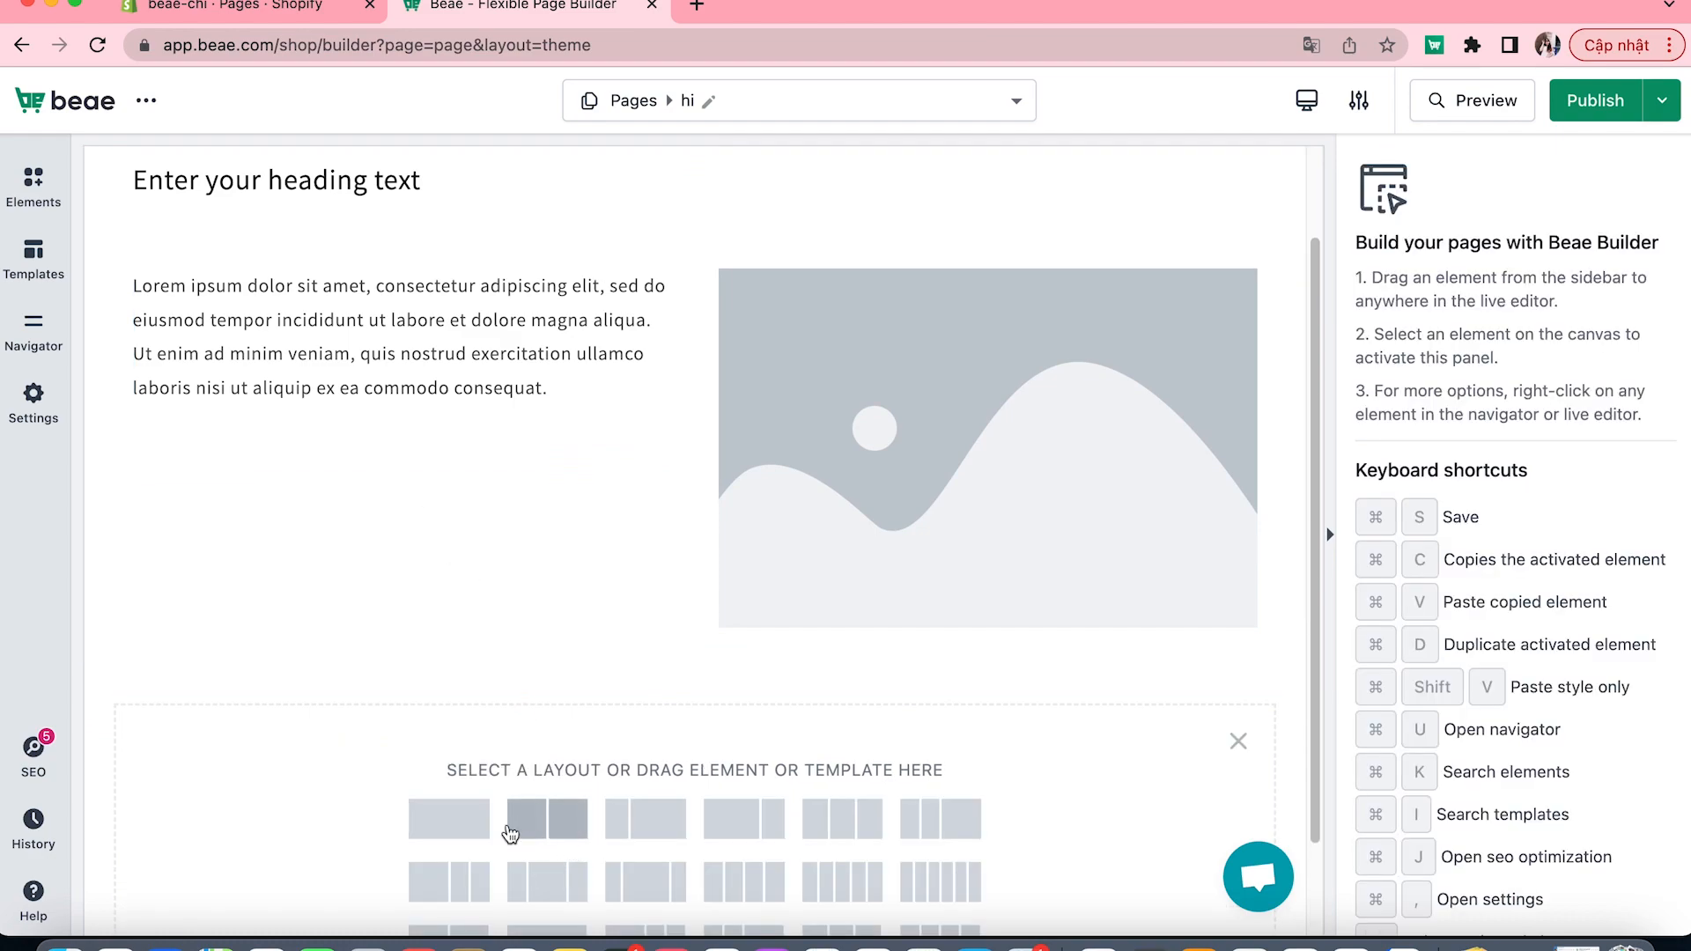
left_click(466, 821)
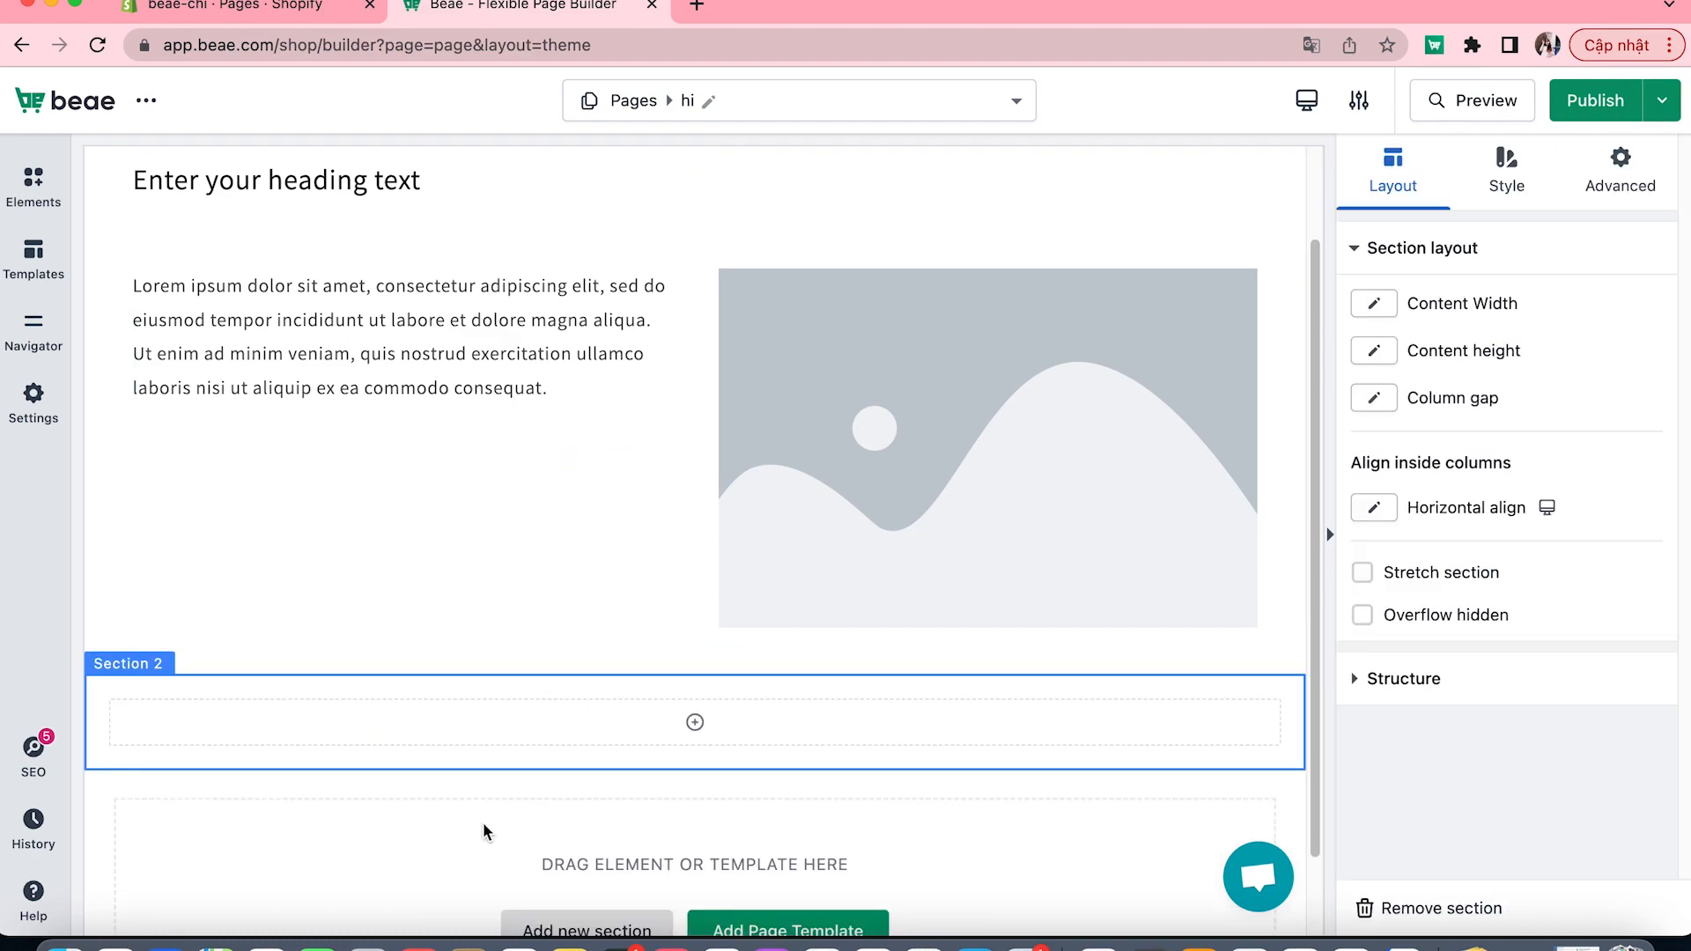
left_click(58, 201)
left_click_drag(139, 332, 599, 738)
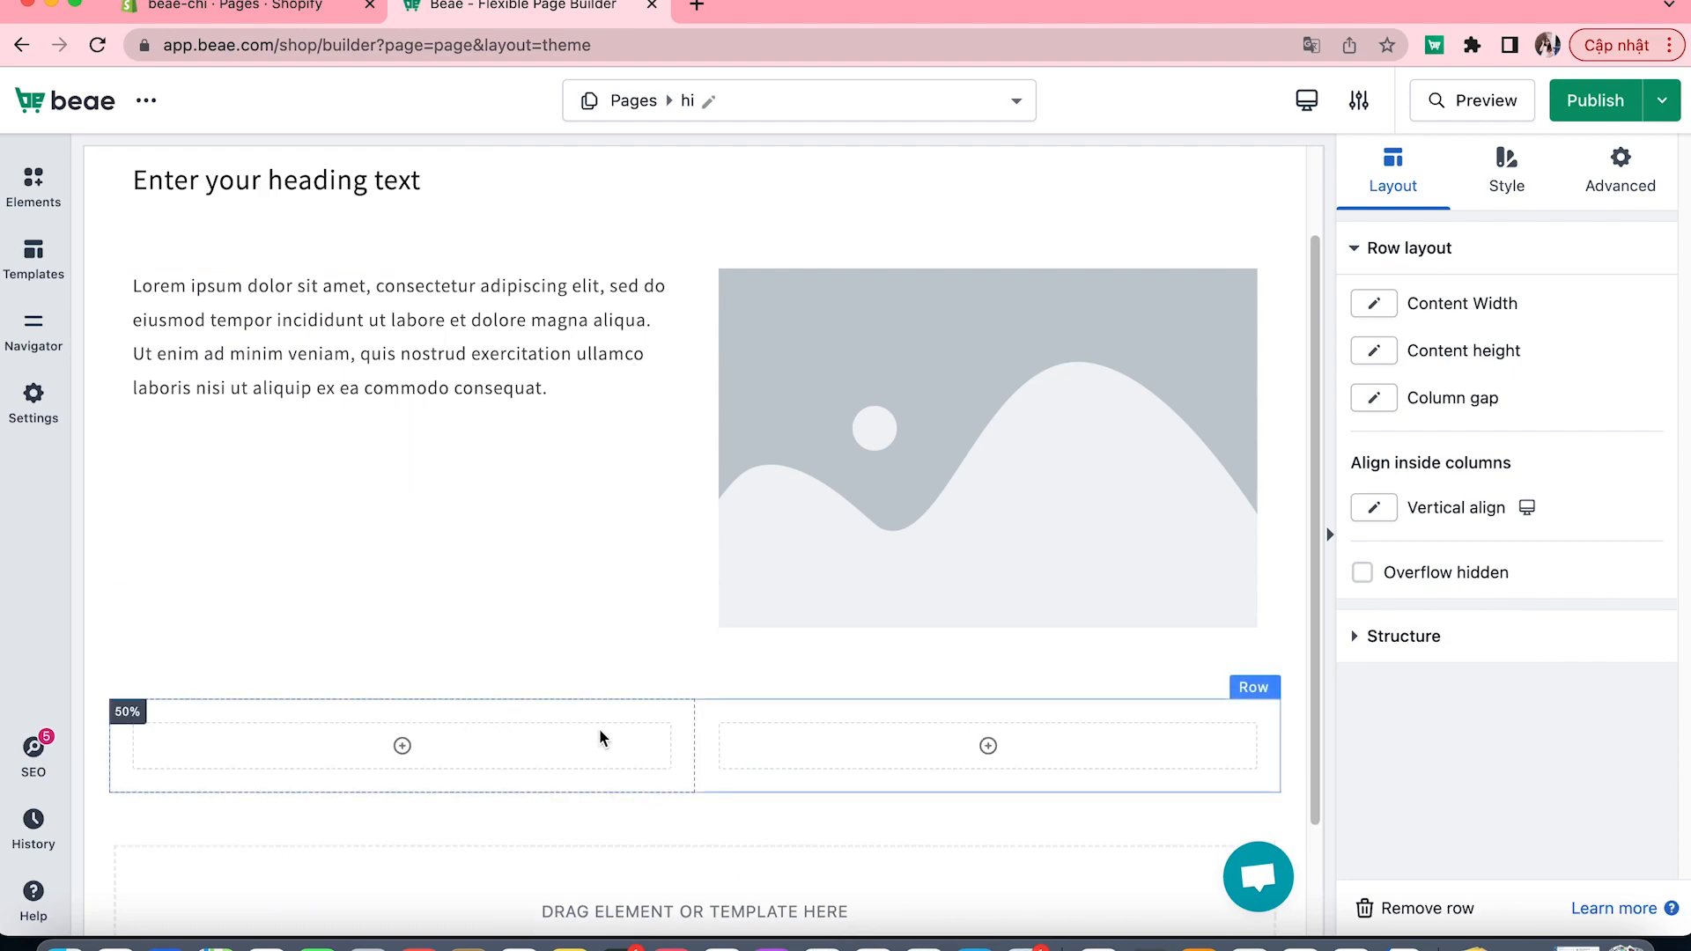
scroll(600, 728, "down", 3)
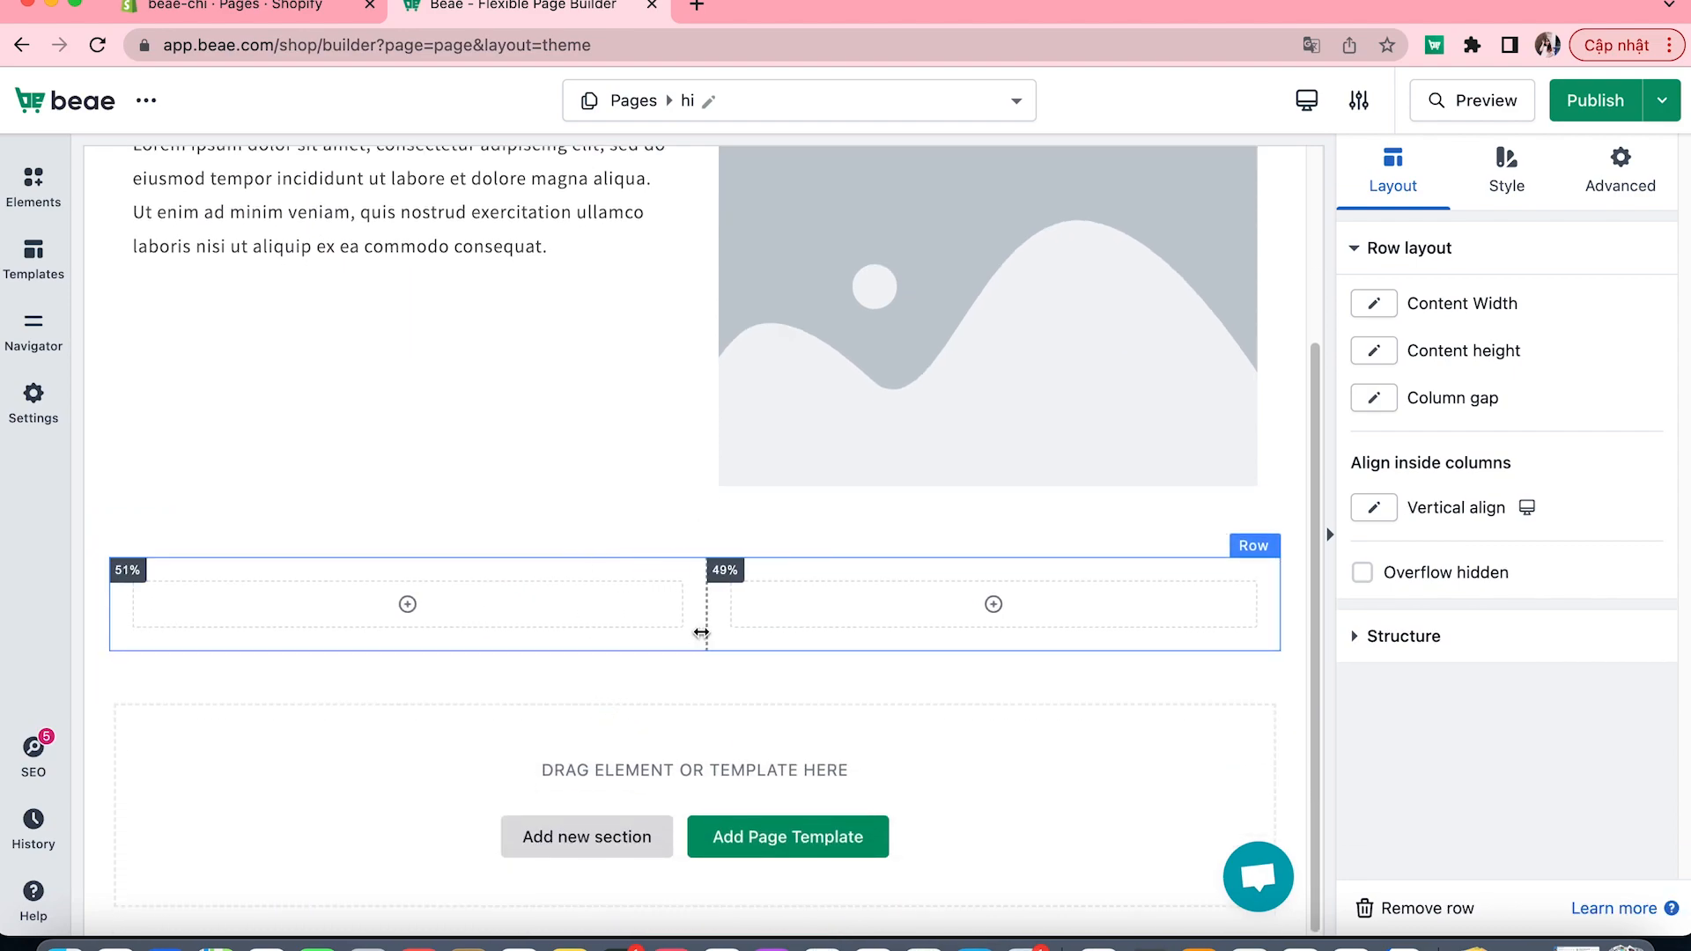
left_click_drag(699, 631, 697, 632)
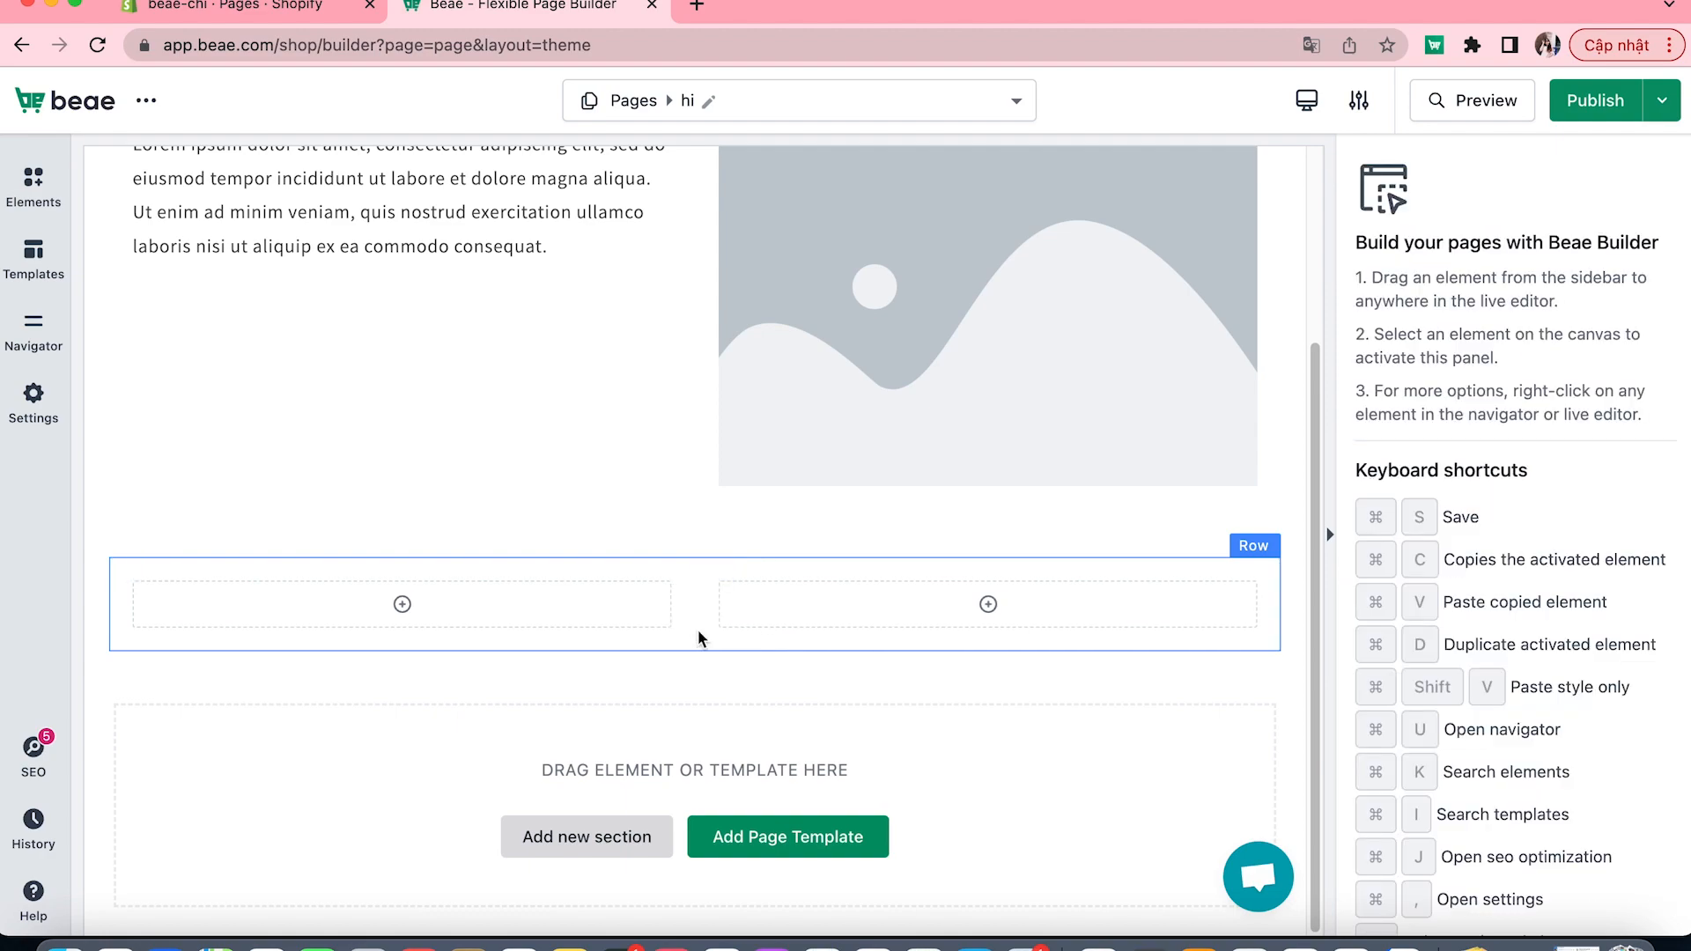
- Place a Tabs element in the inner row's left column and an Image element in its right column
left_click(58, 190)
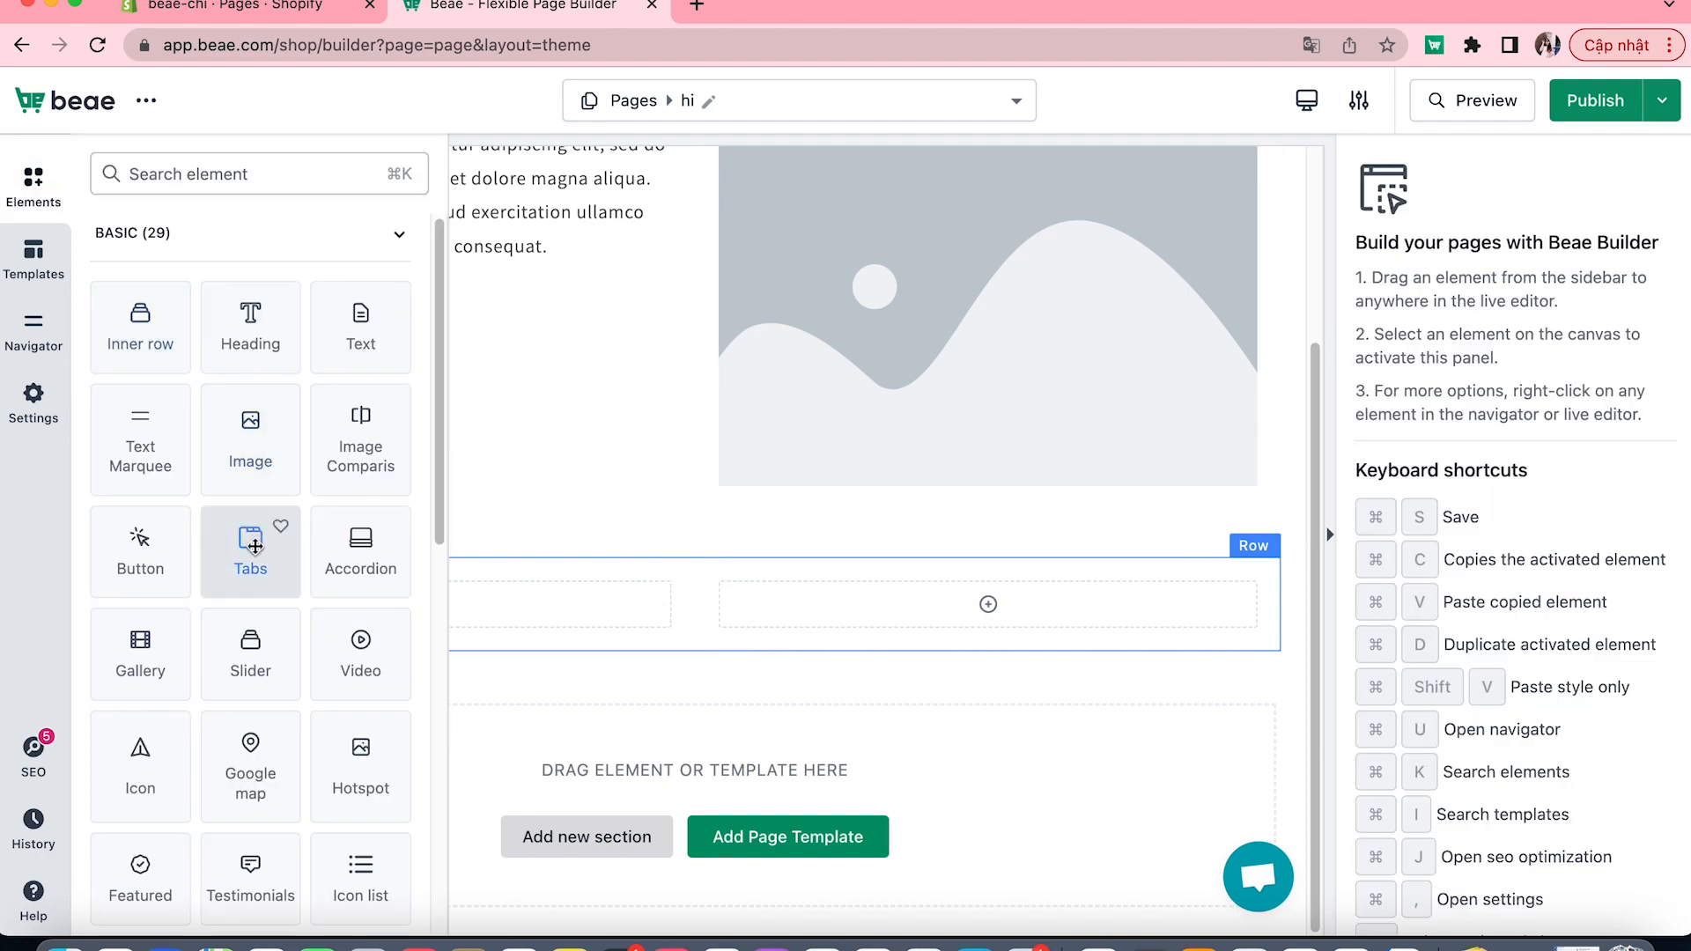
left_click_drag(249, 550, 402, 604)
left_click(33, 186)
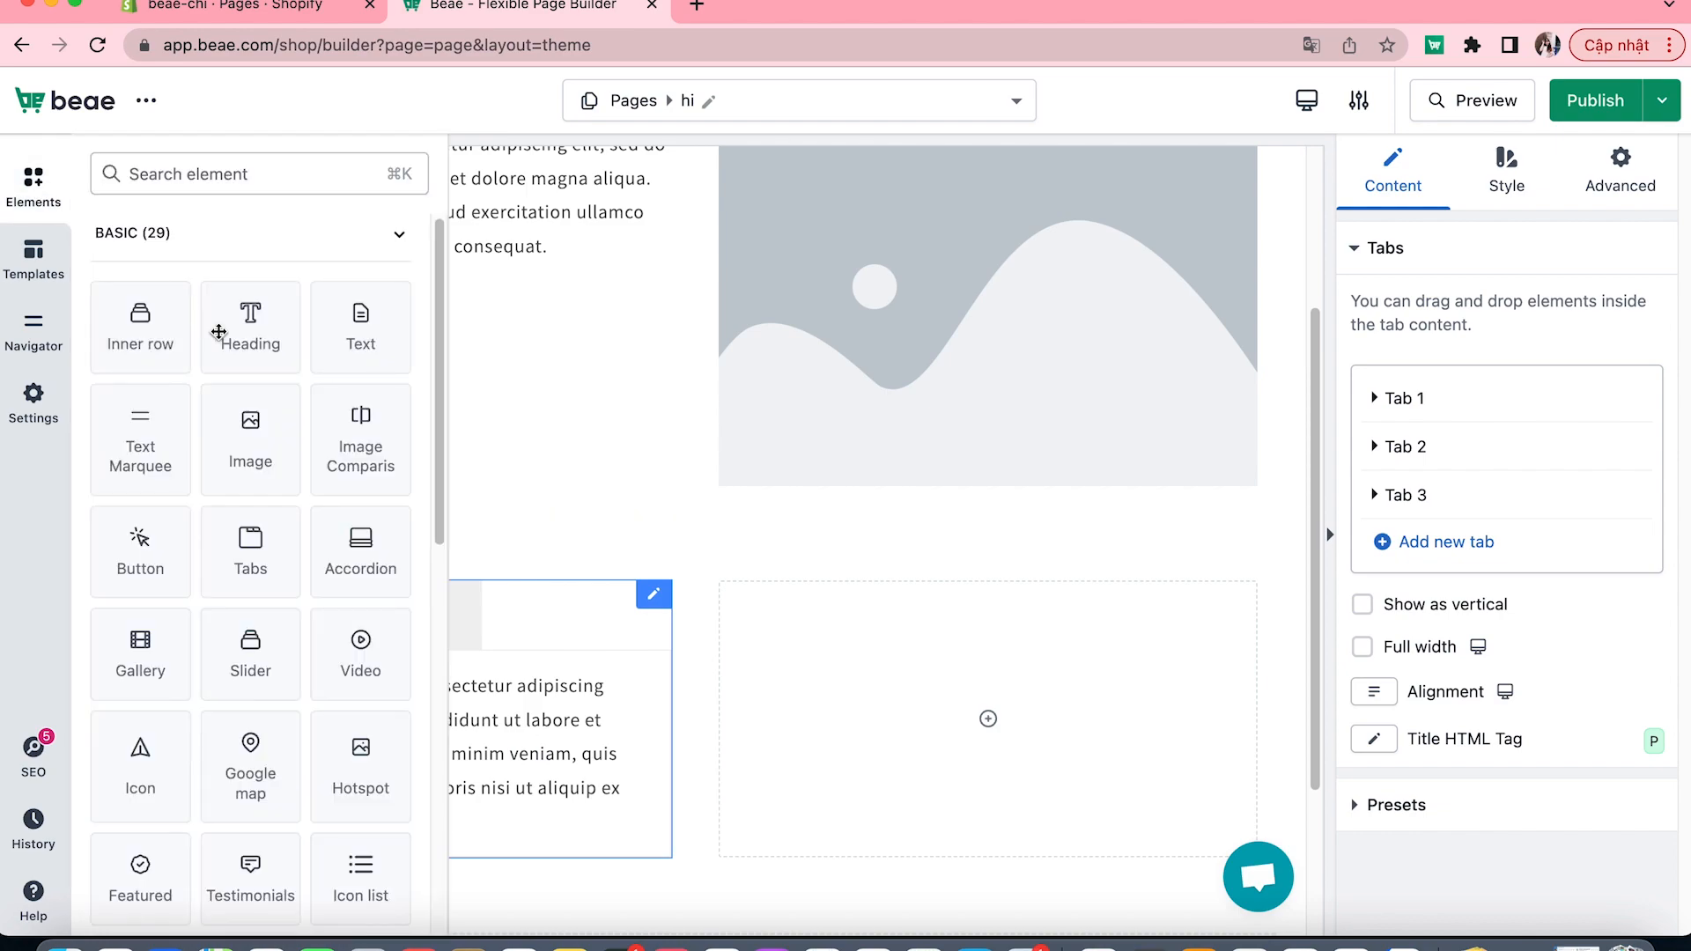
left_click_drag(249, 426, 870, 674)
scroll(780, 641, "down", 2)
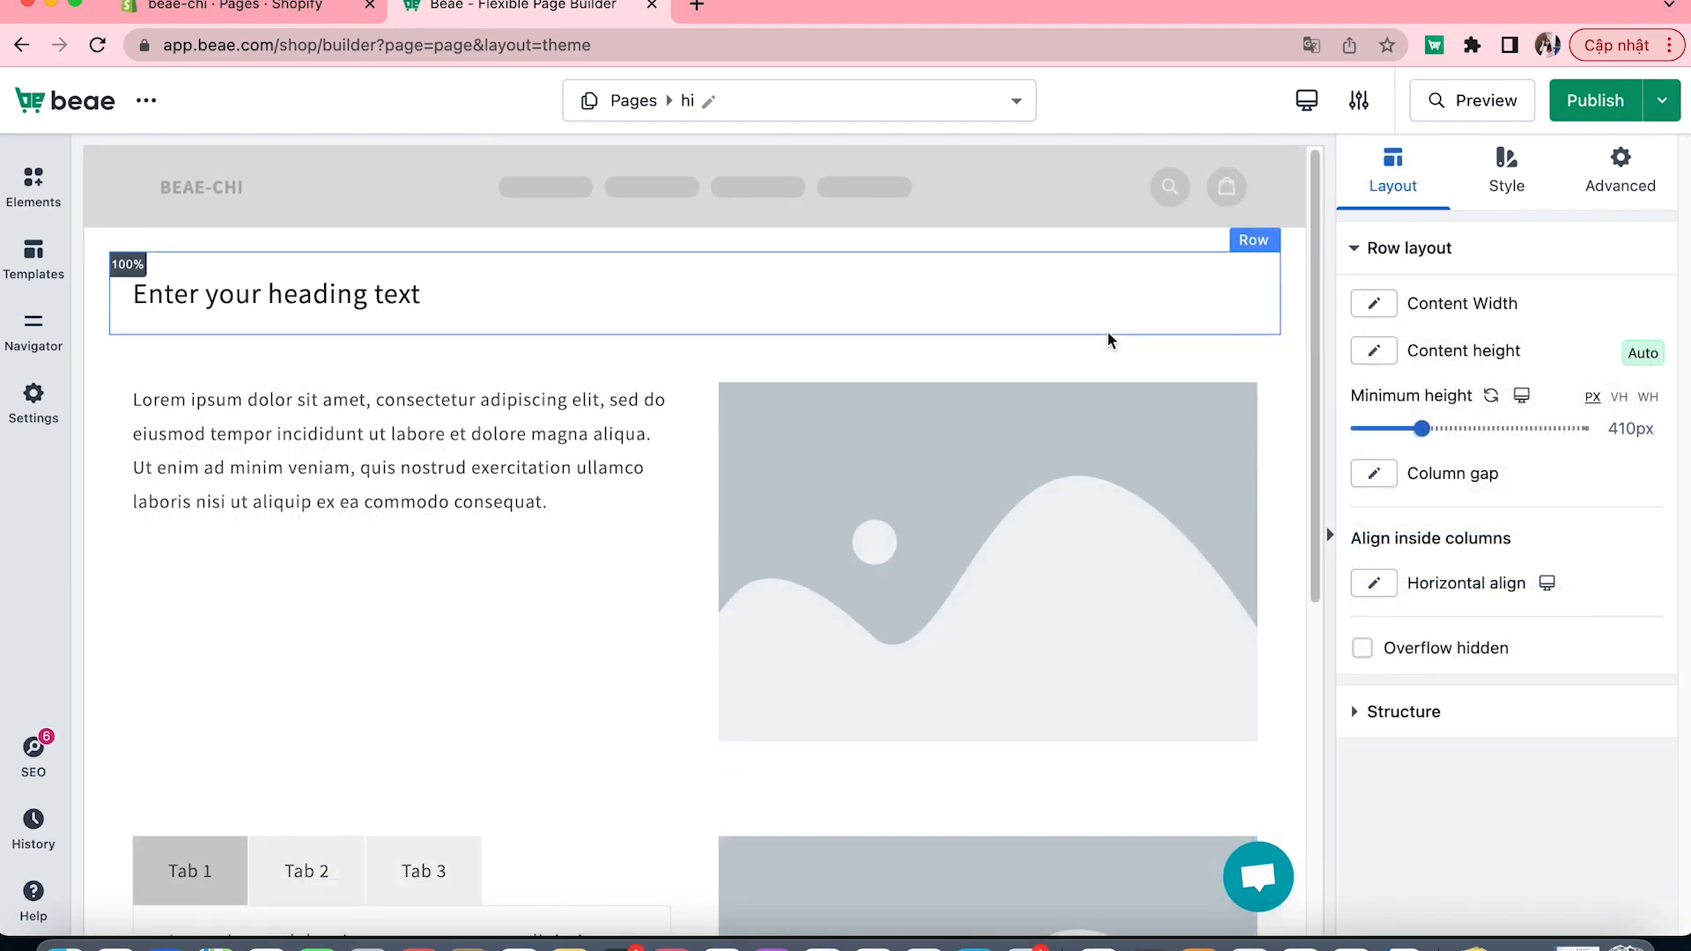
- Filter the section templates by Newest and Image with banner, and insert the Black Friday bikes banner at the start of the page
left_click(31, 267)
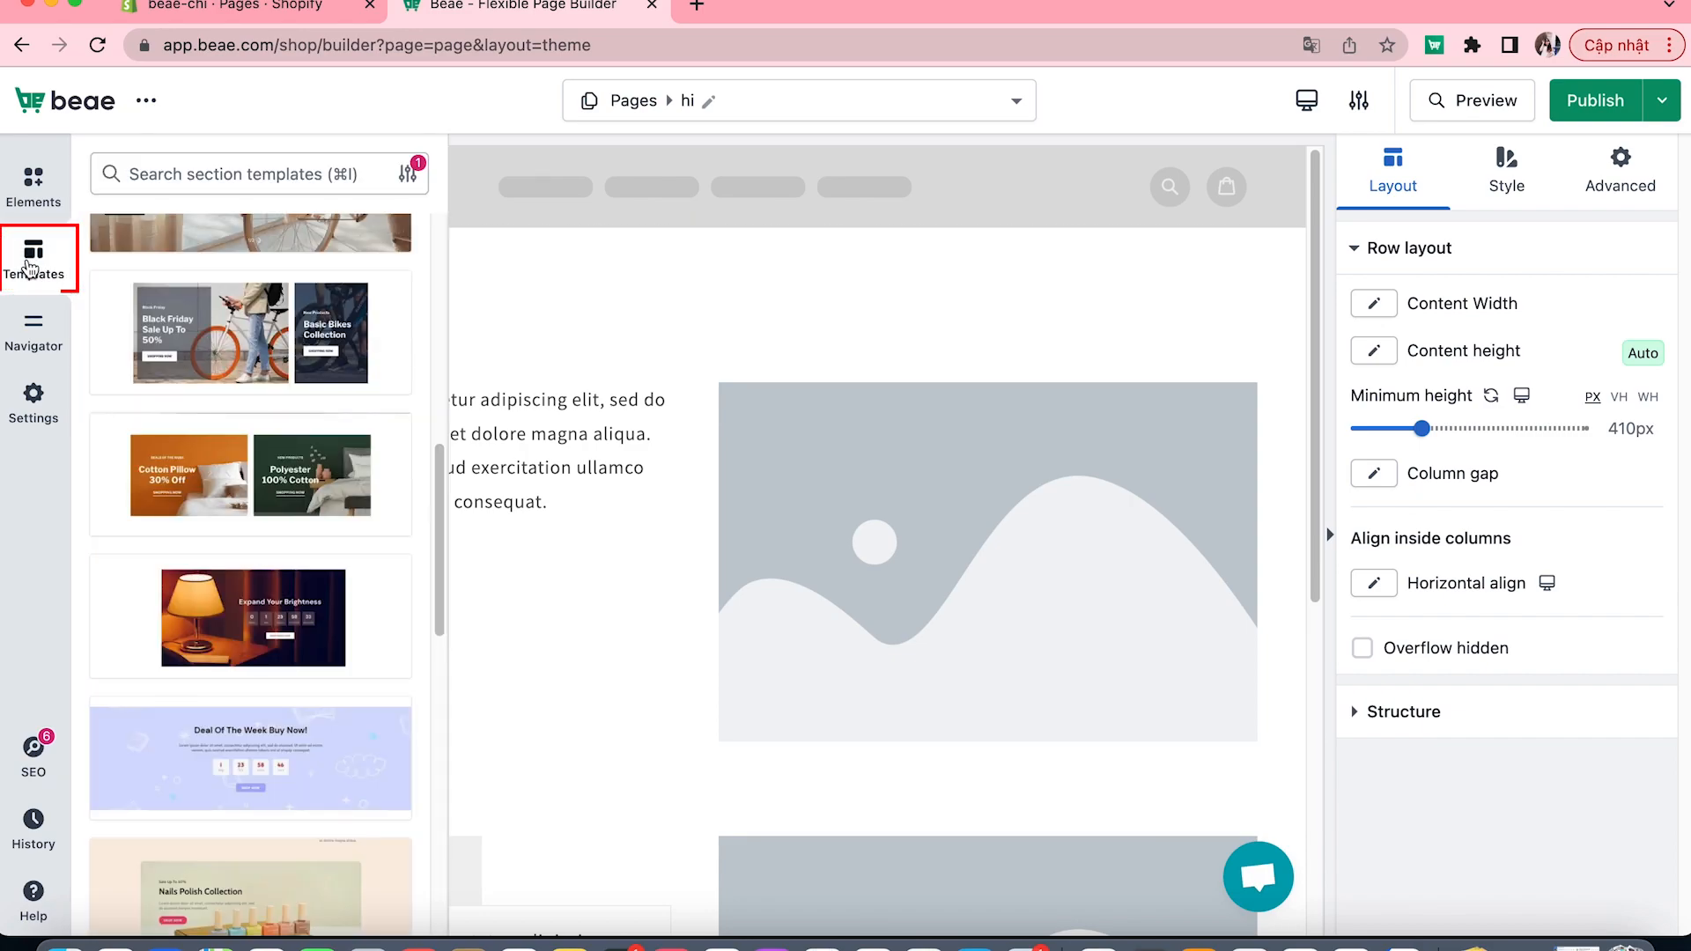
left_click(403, 188)
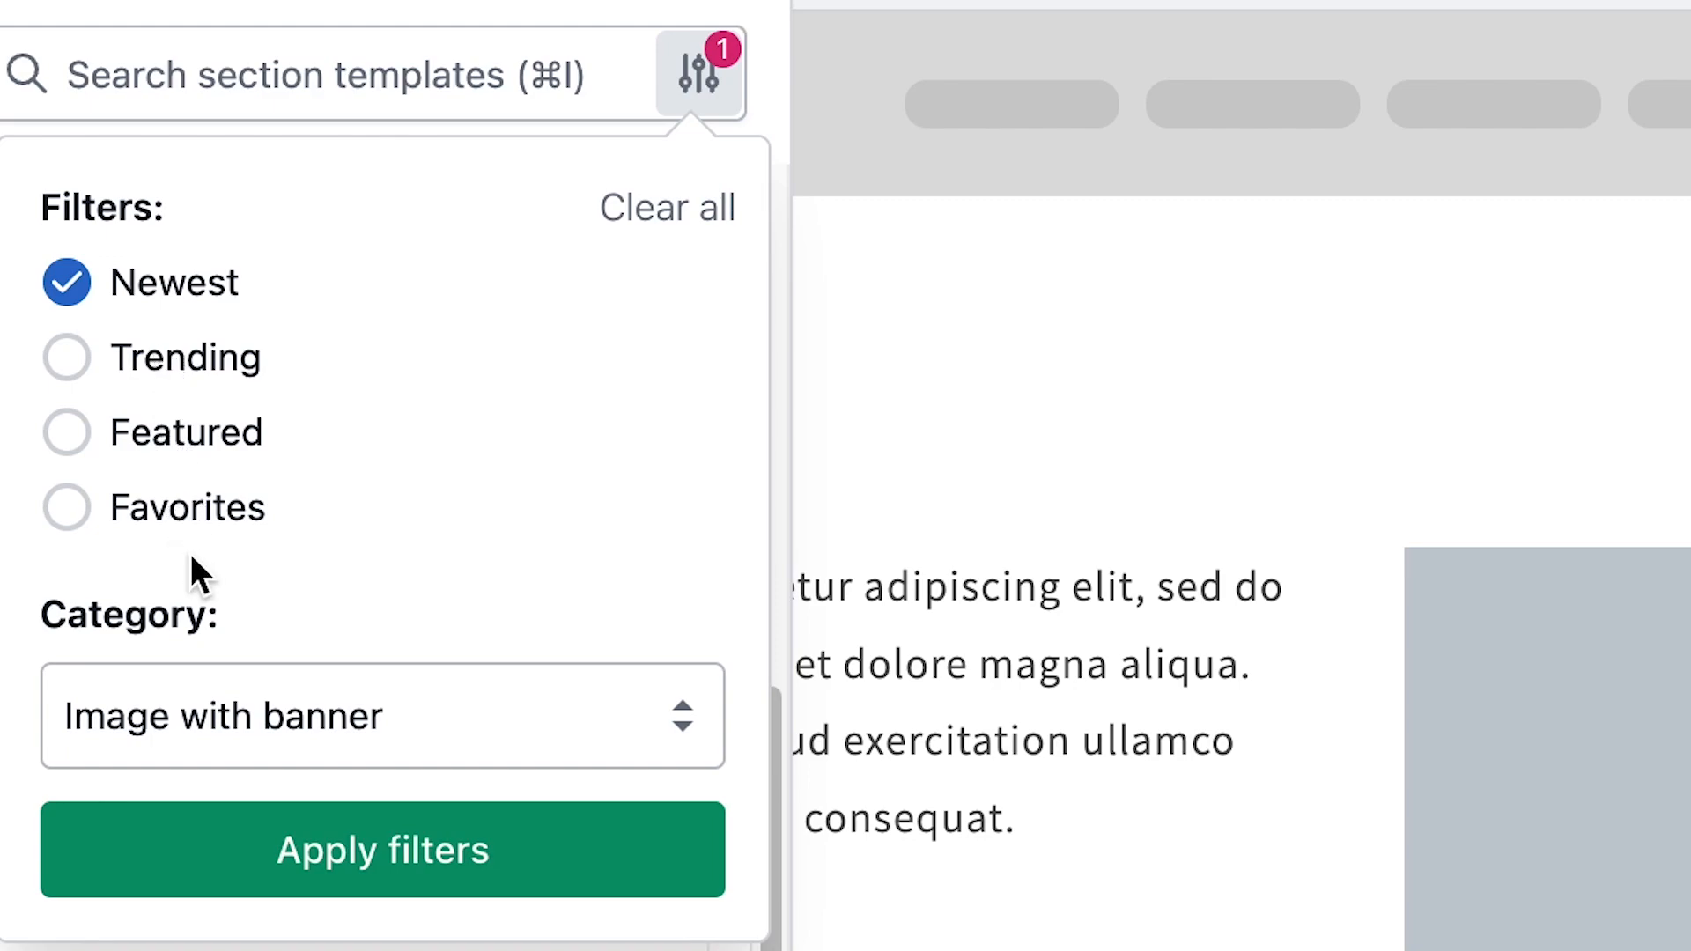
left_click(367, 701)
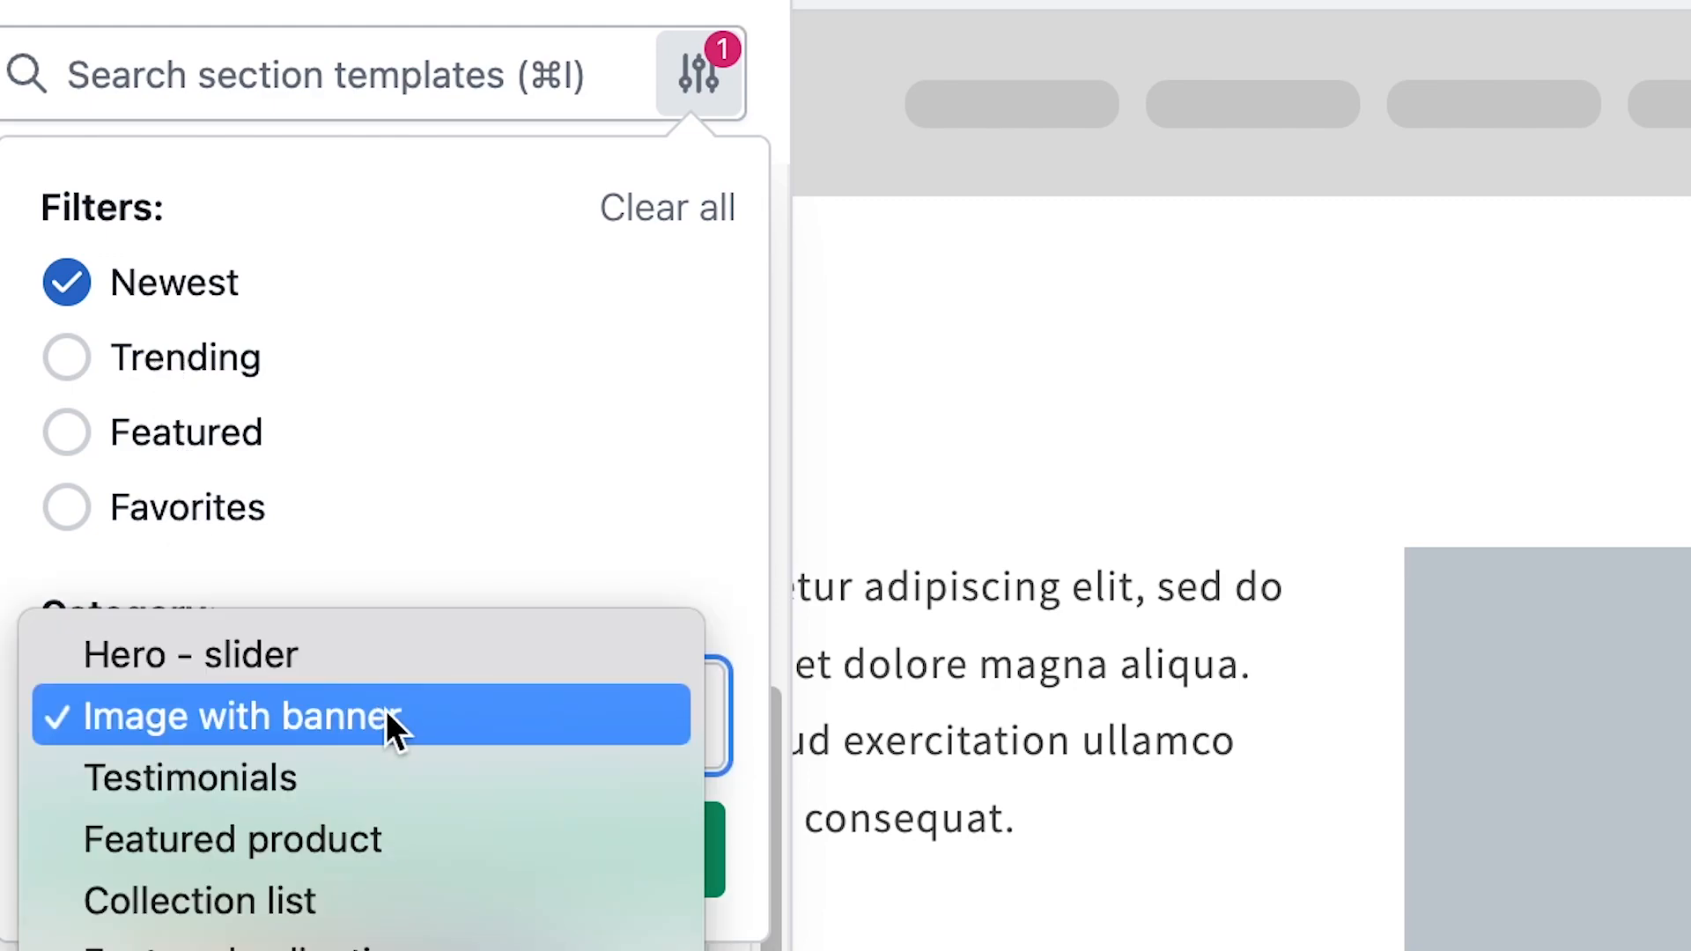
left_click(385, 709)
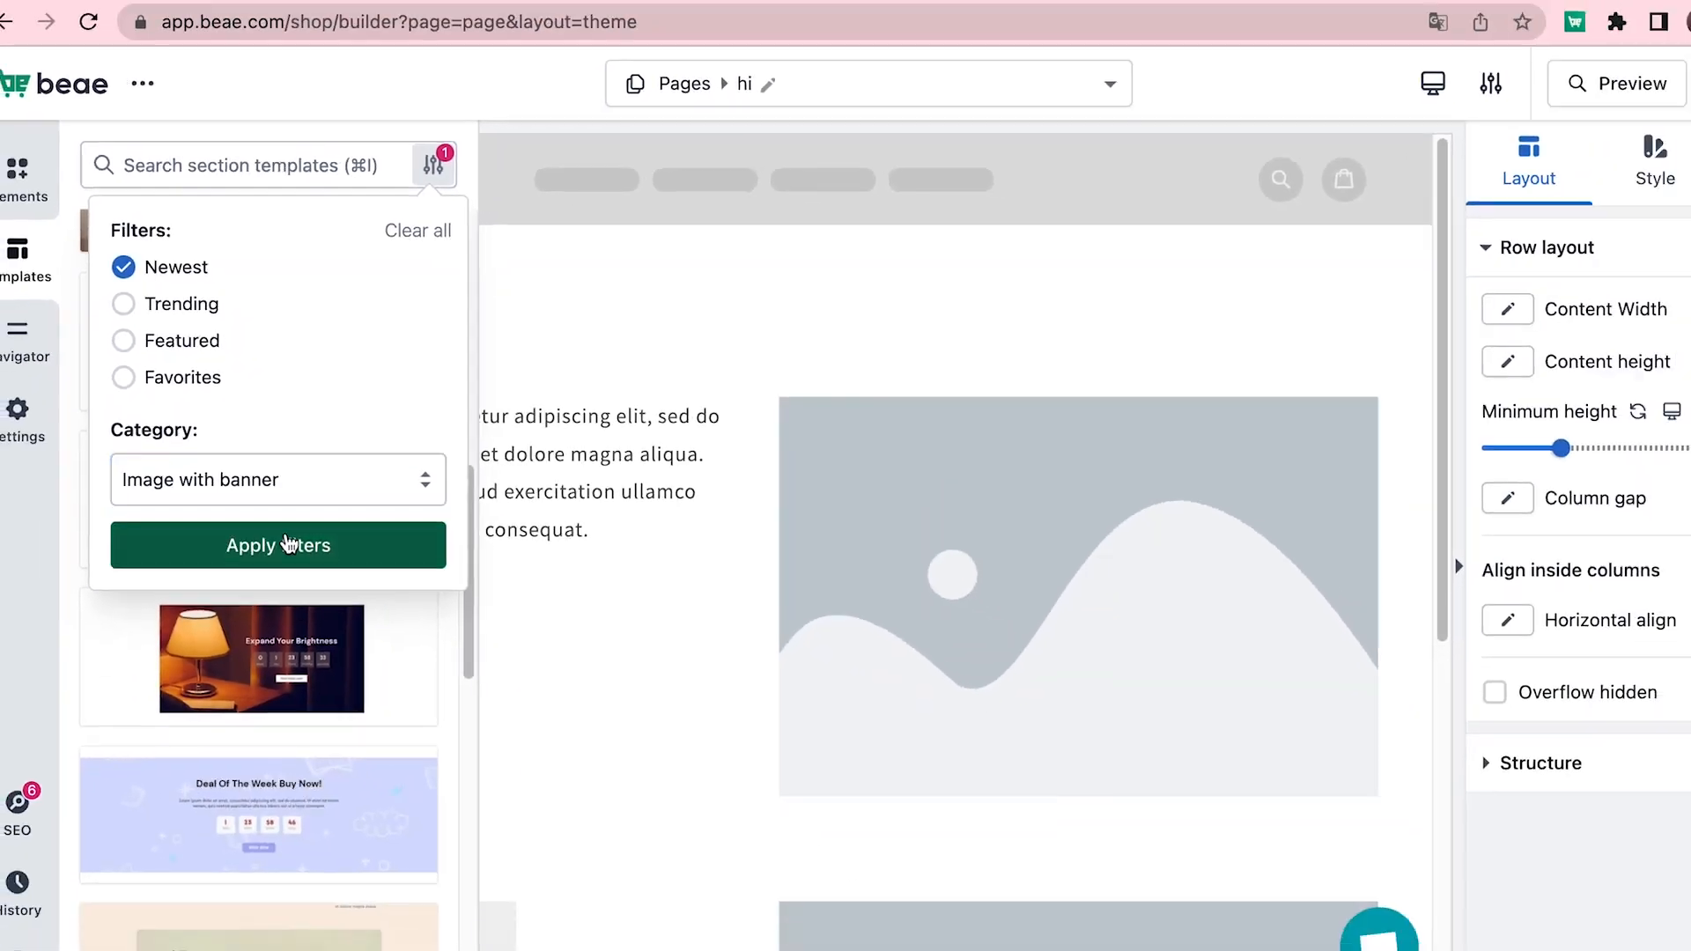
left_click(288, 544)
scroll(255, 617, "down", 10)
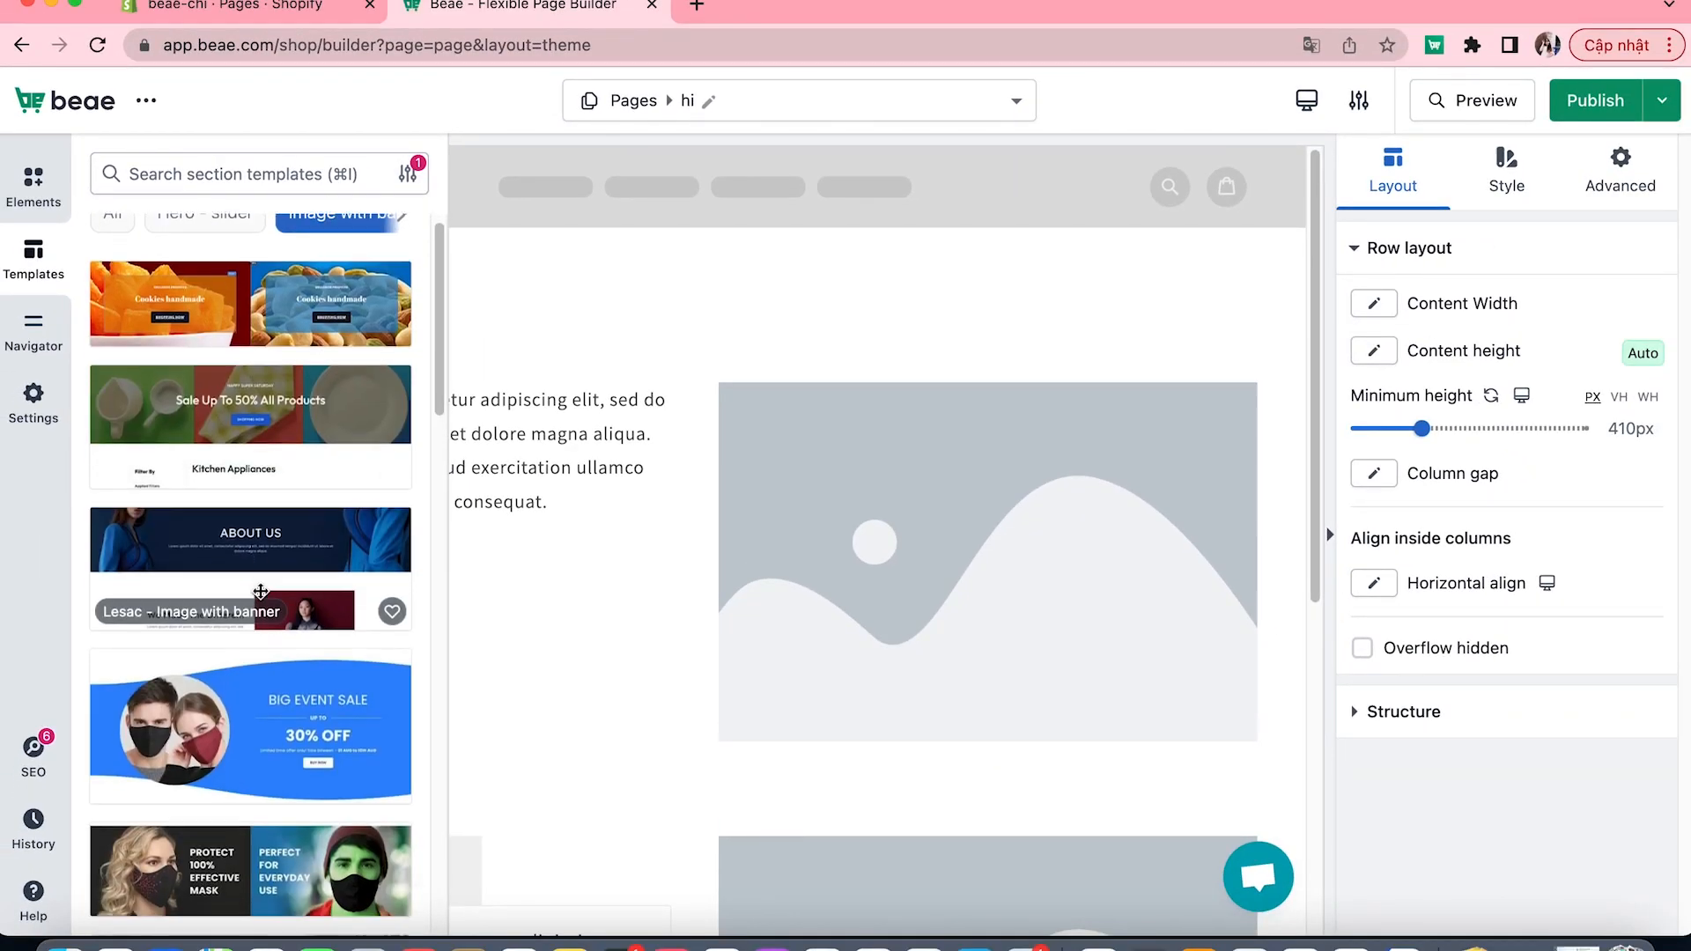
left_click_drag(255, 748, 632, 288)
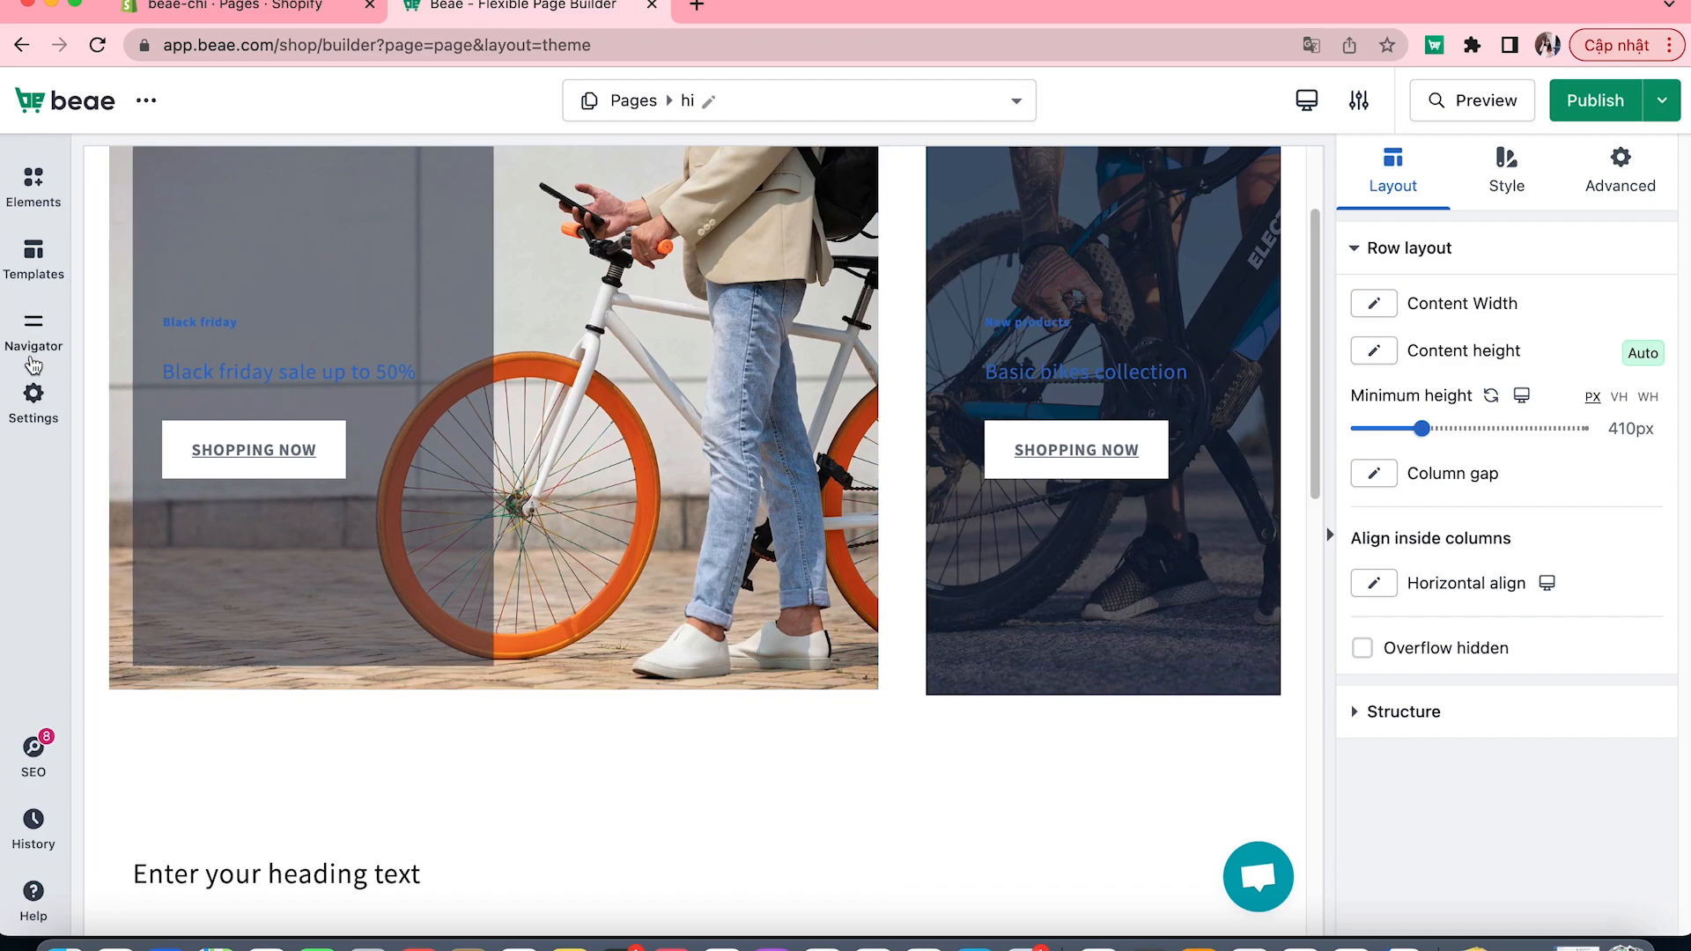
- Reopen the section template filters and display the list of template categories
left_click(33, 242)
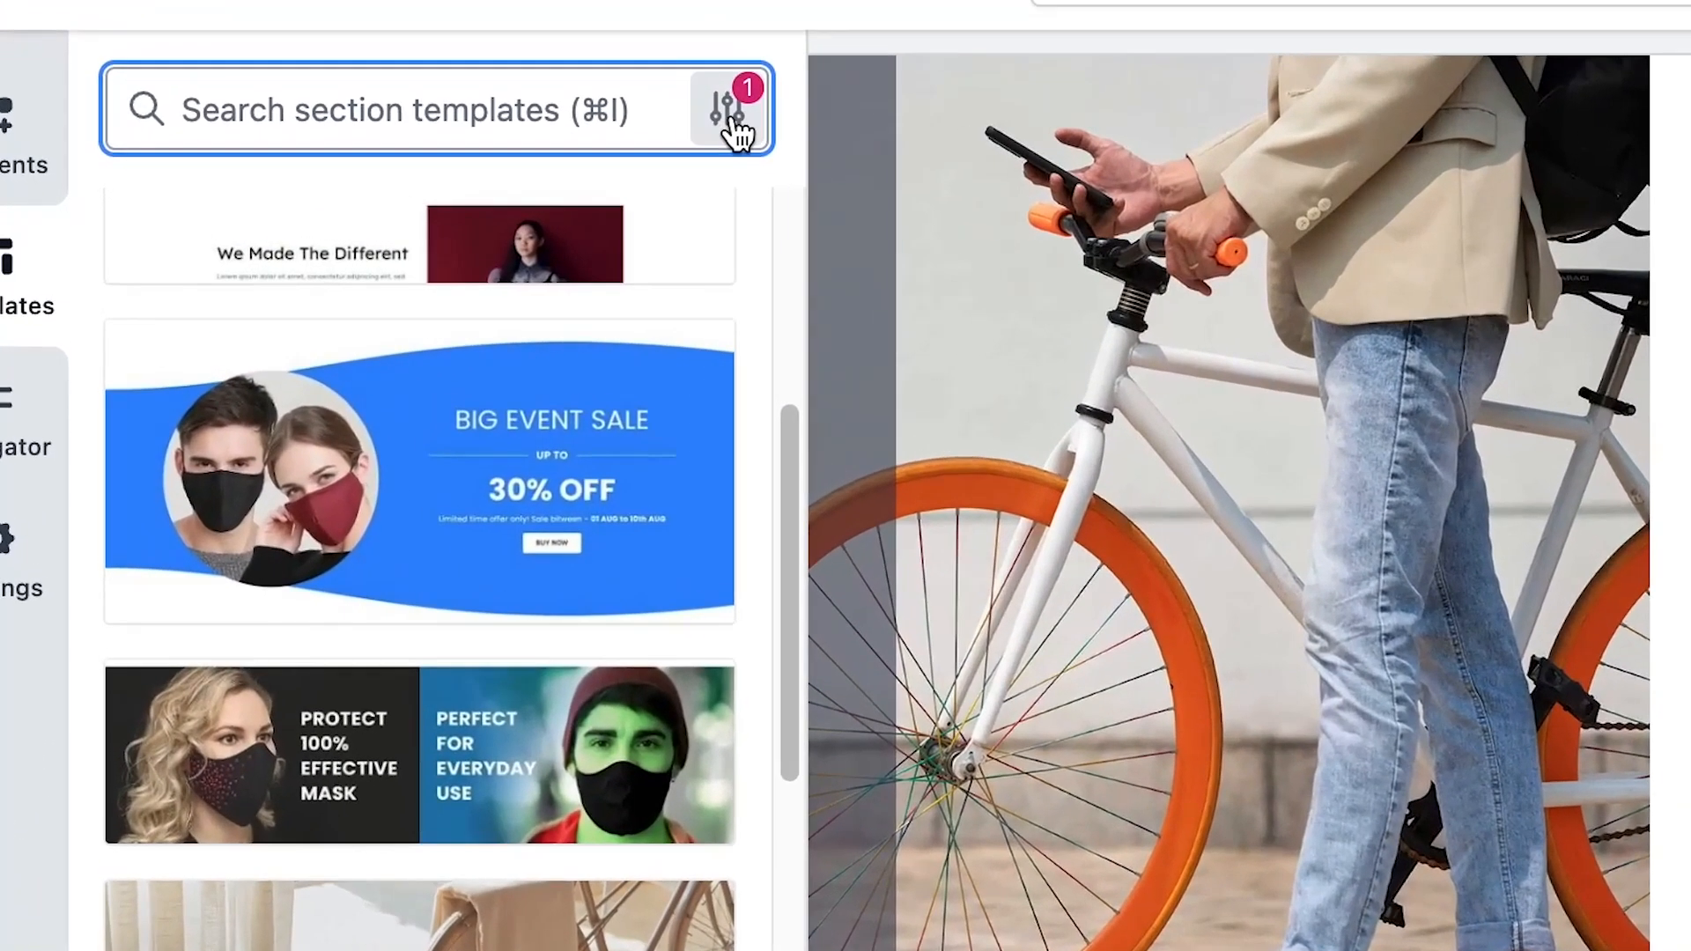
left_click(407, 170)
left_click(345, 662)
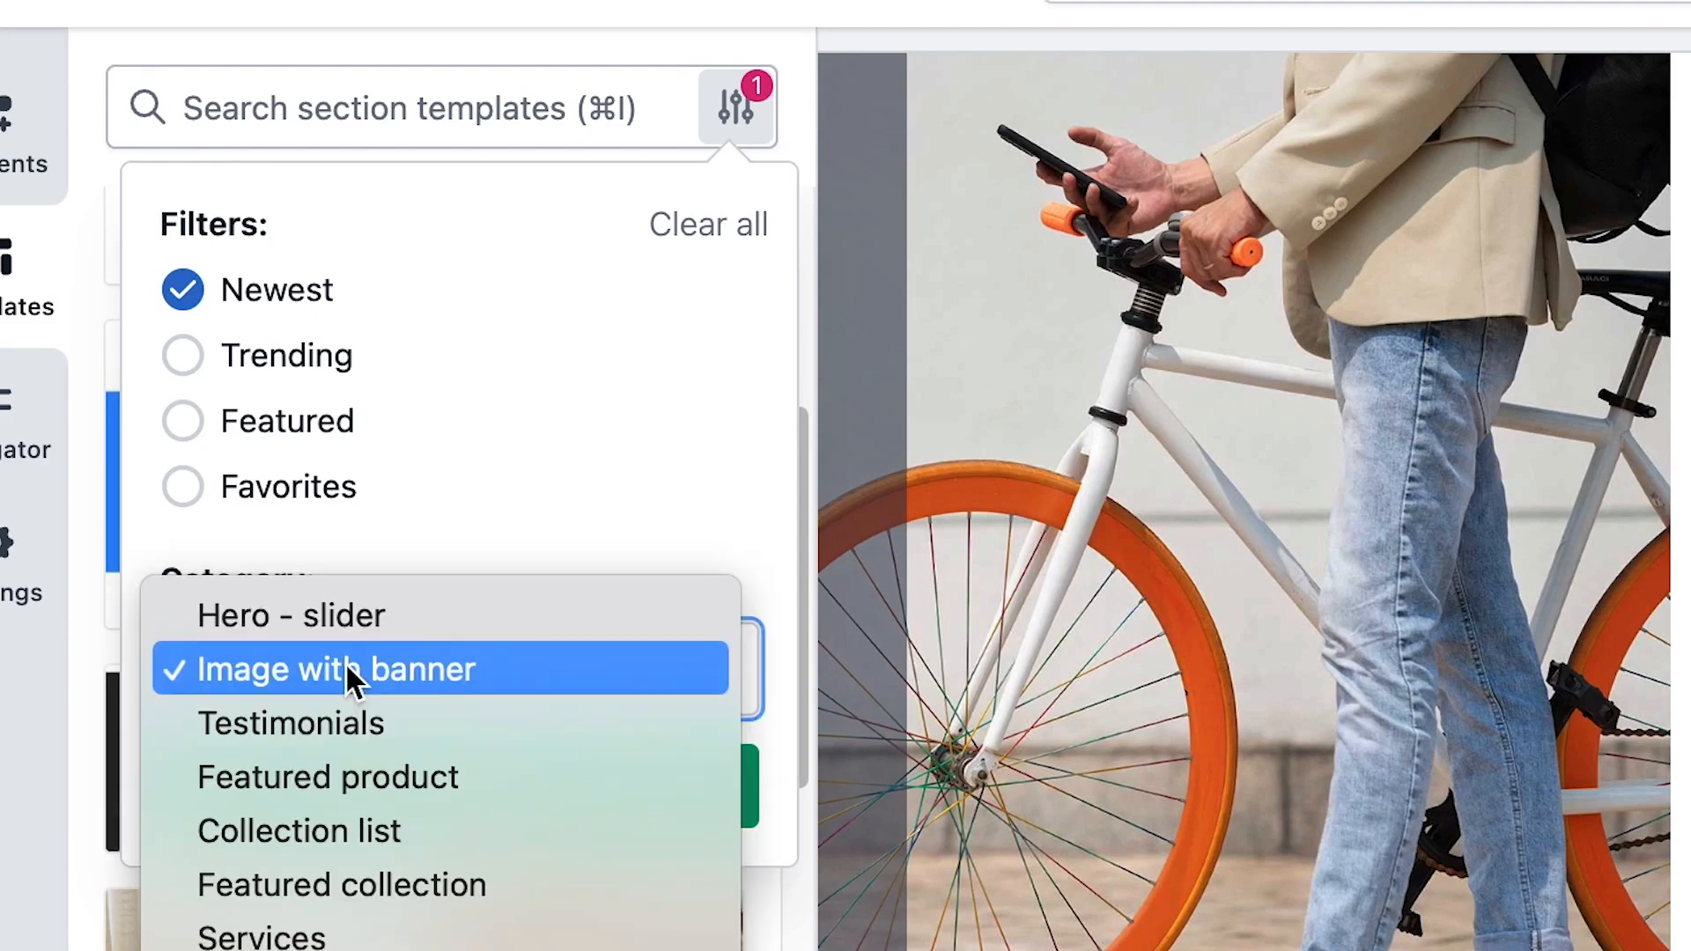
- Filter the section templates by the Testimonials category and place the three-quote testimonial slider below the bicycle banner section
left_click(374, 734)
left_click(404, 792)
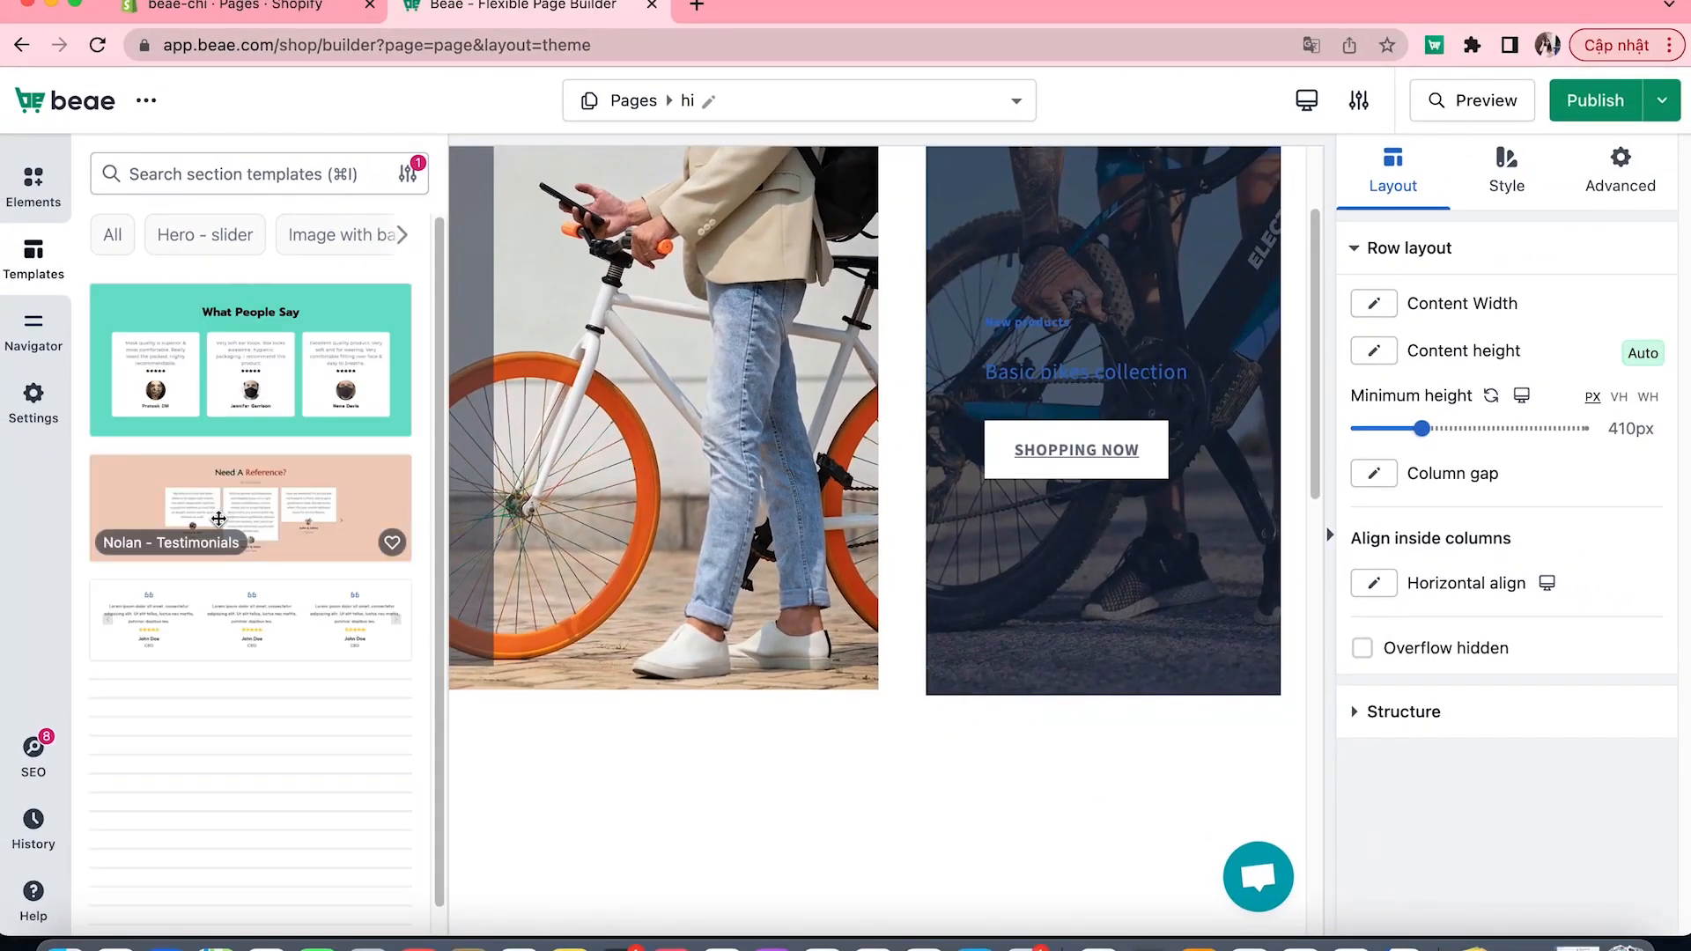
left_click_drag(226, 612, 521, 740)
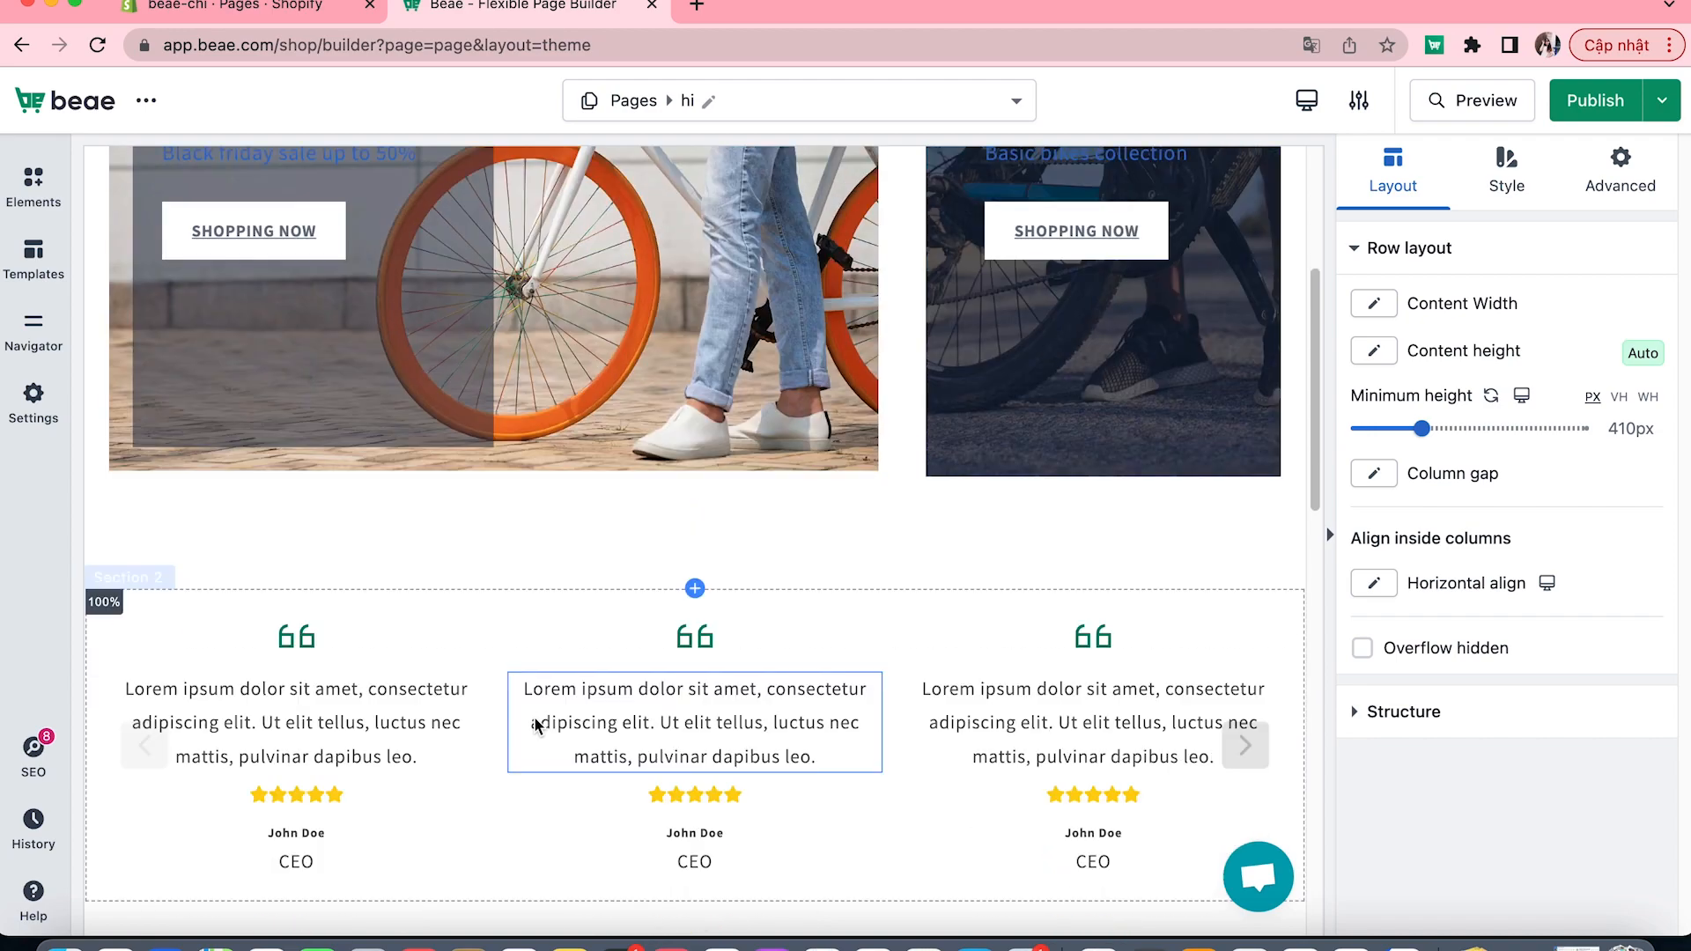
- Filter the section templates by the Pricing category and place the "Choose the Package" template below the testimonials
left_click(40, 260)
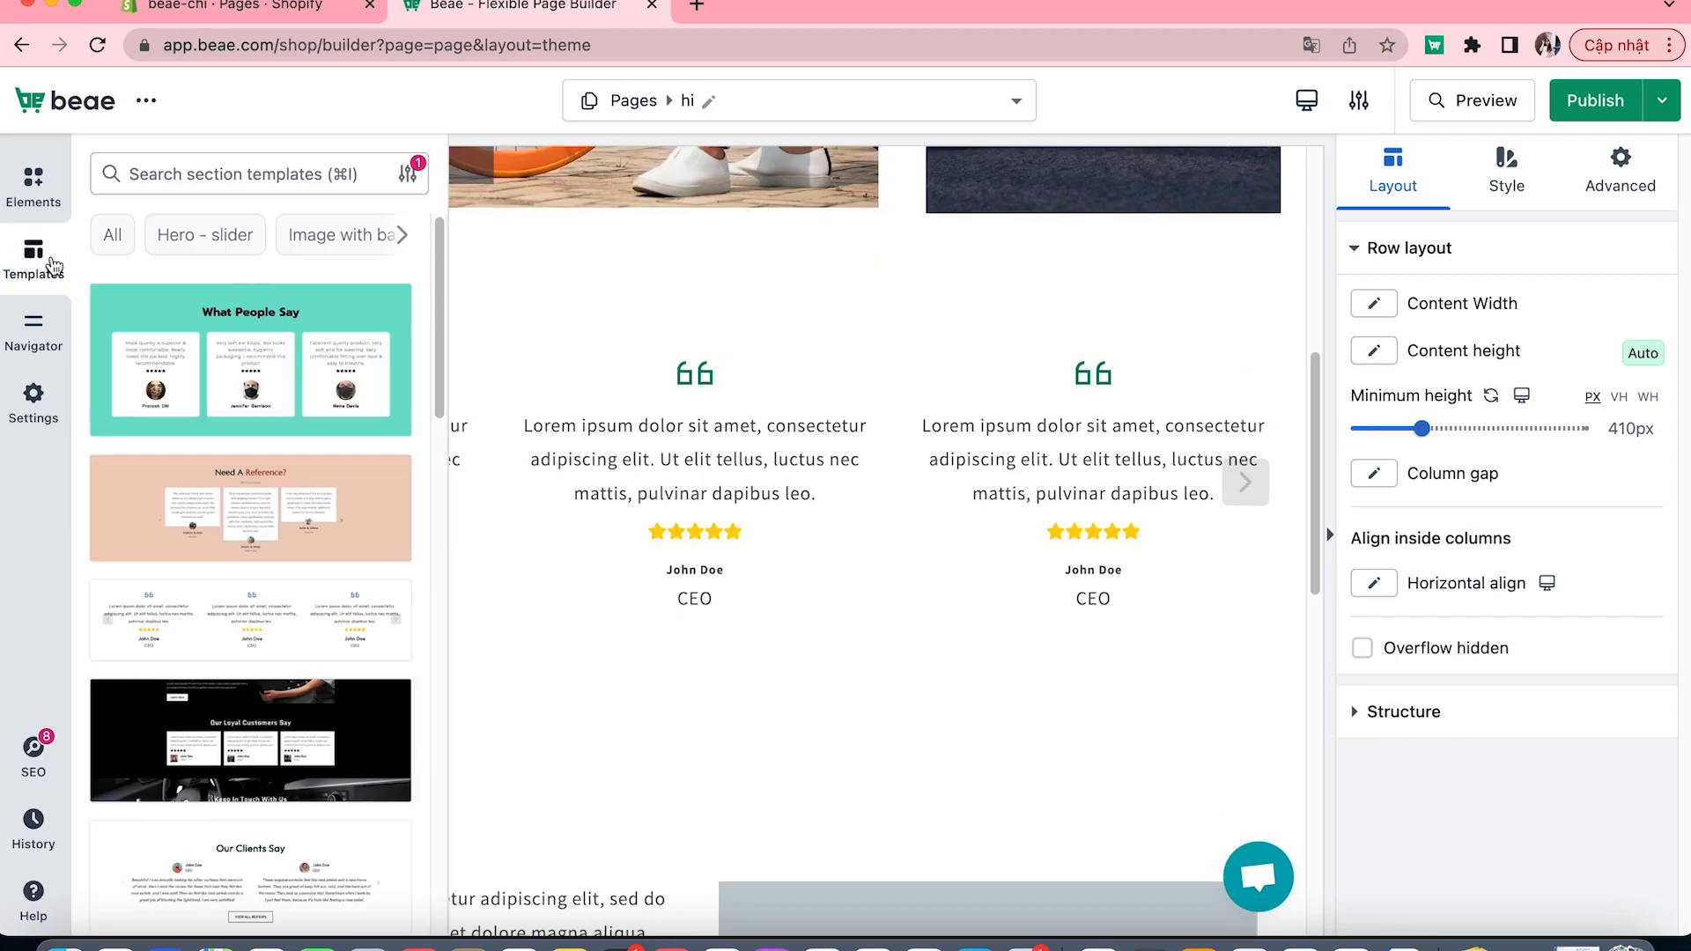
left_click(405, 175)
left_click(264, 454)
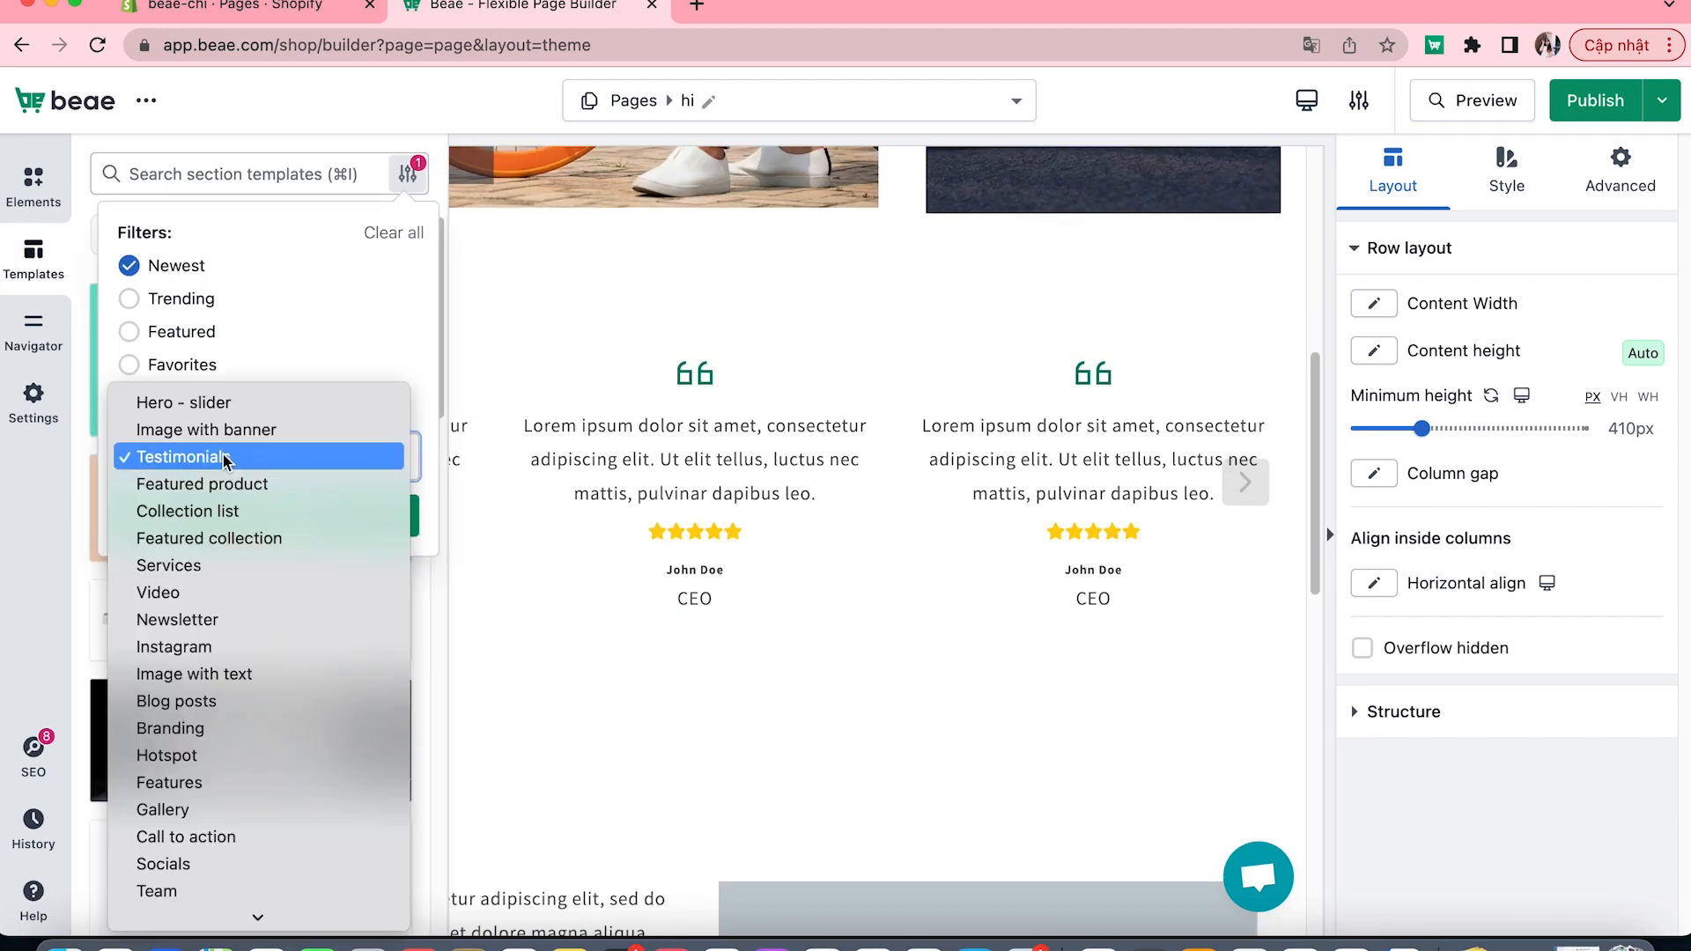
scroll(229, 704, "down", 2)
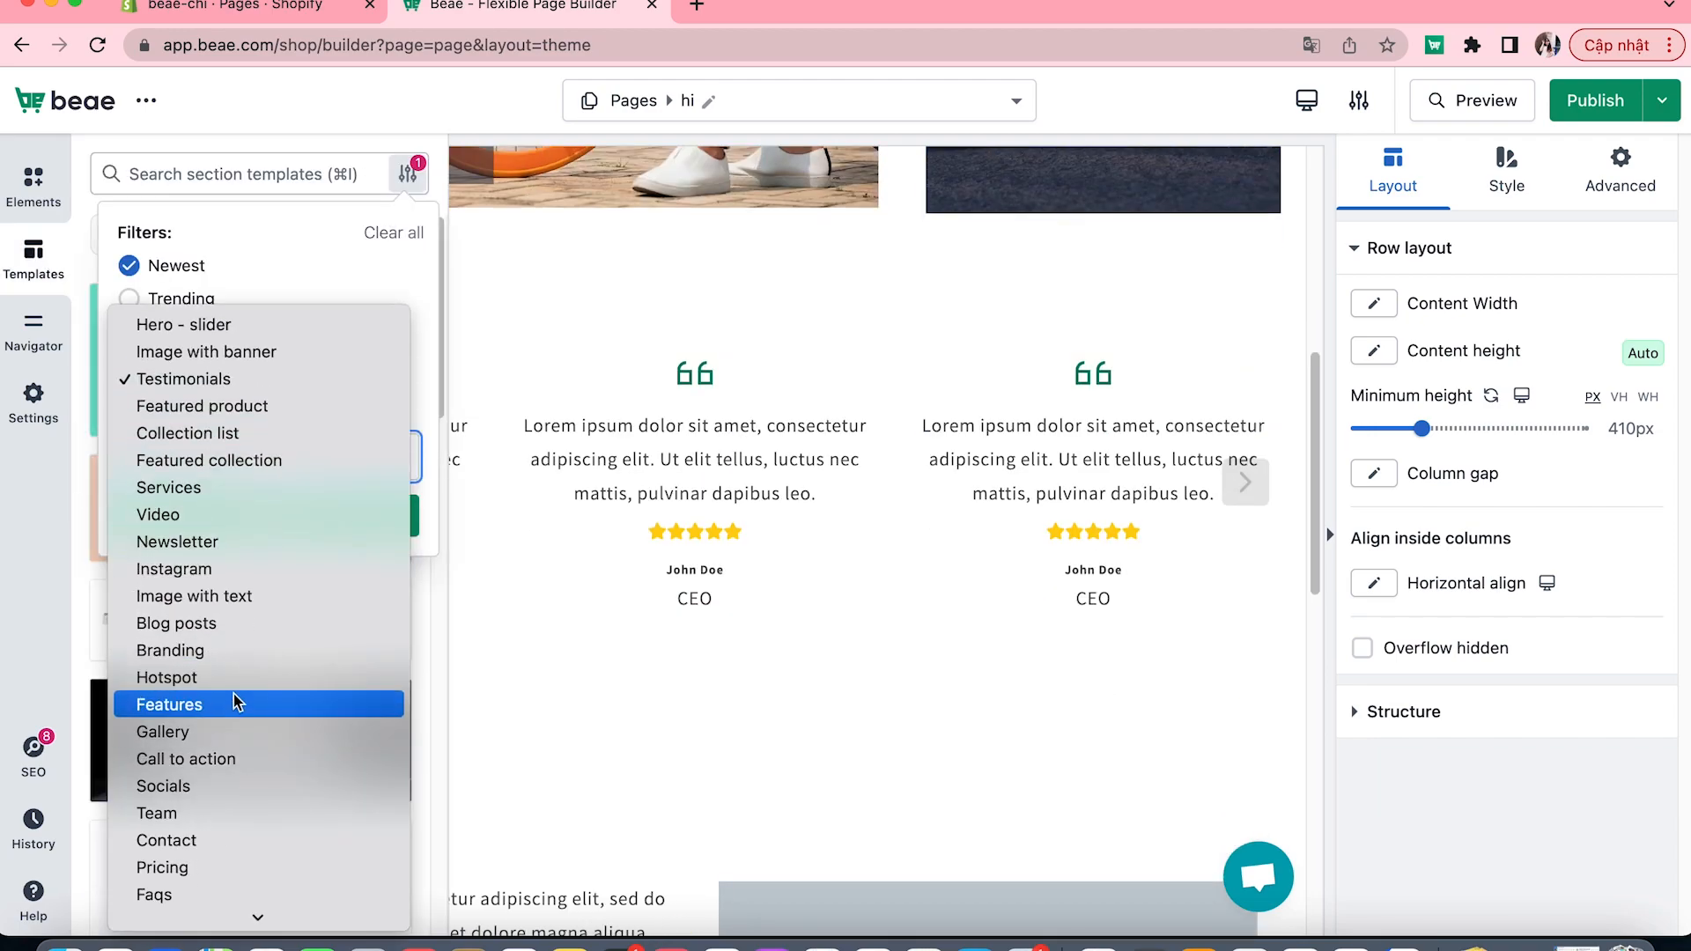
left_click(199, 856)
left_click(235, 525)
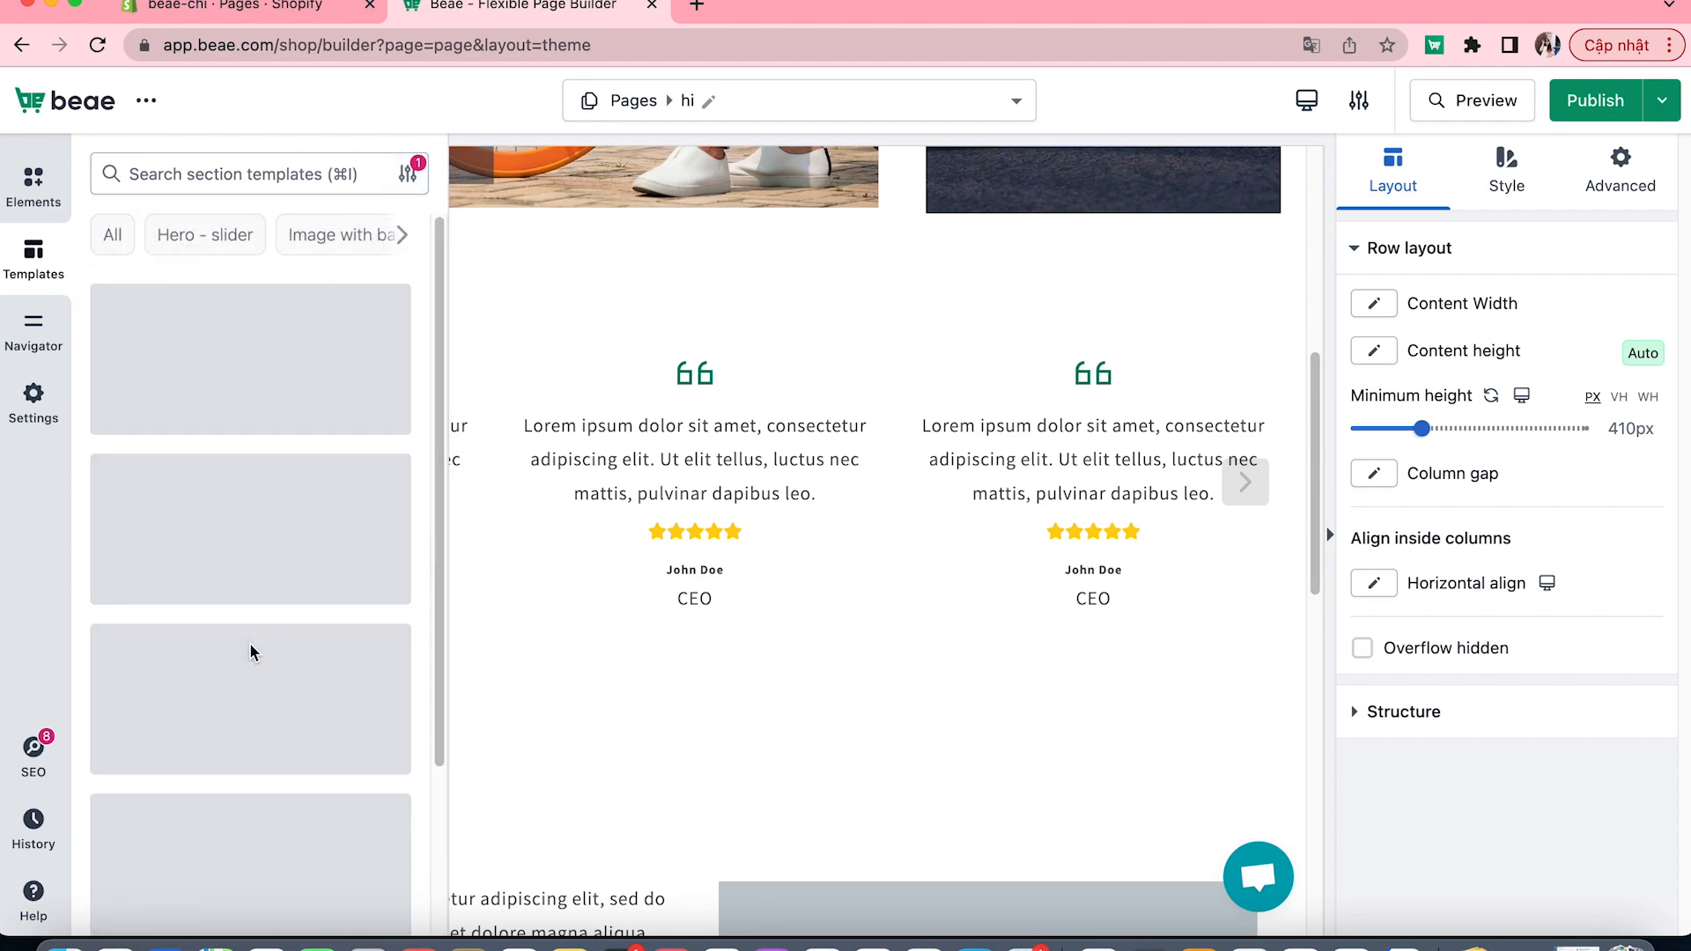
left_click_drag(245, 387, 646, 694)
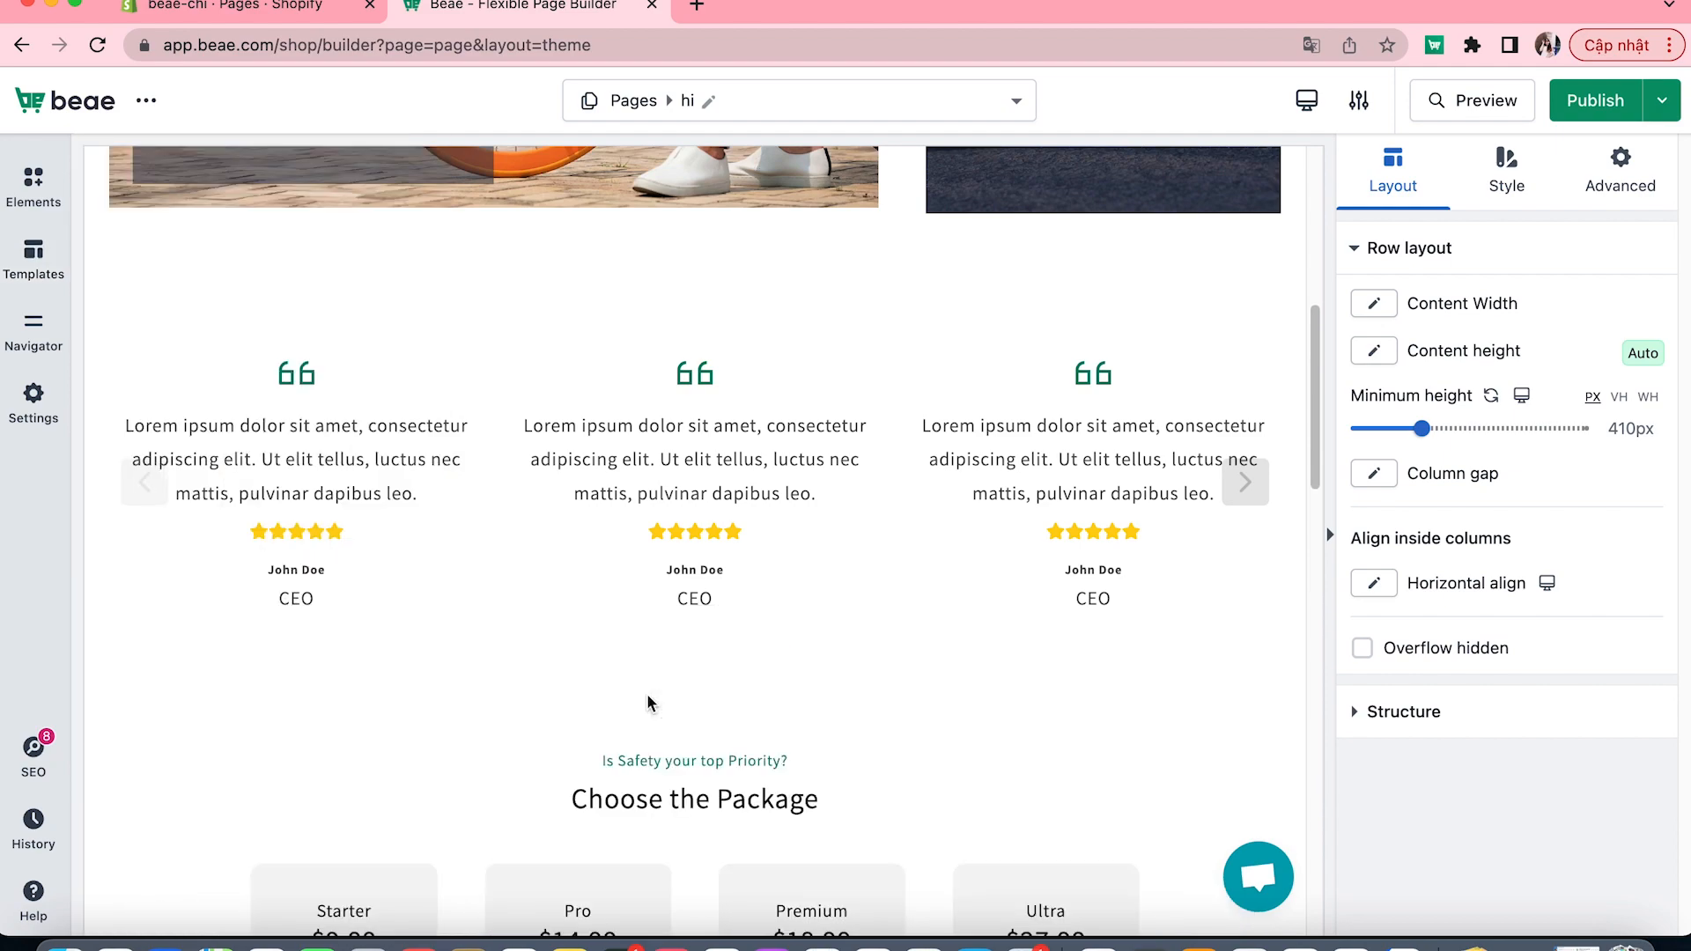
- Filter the section templates by Featured collection and place the "Featured collection 1" Sport Wear template below the pricing section
scroll(686, 705, "down", 6)
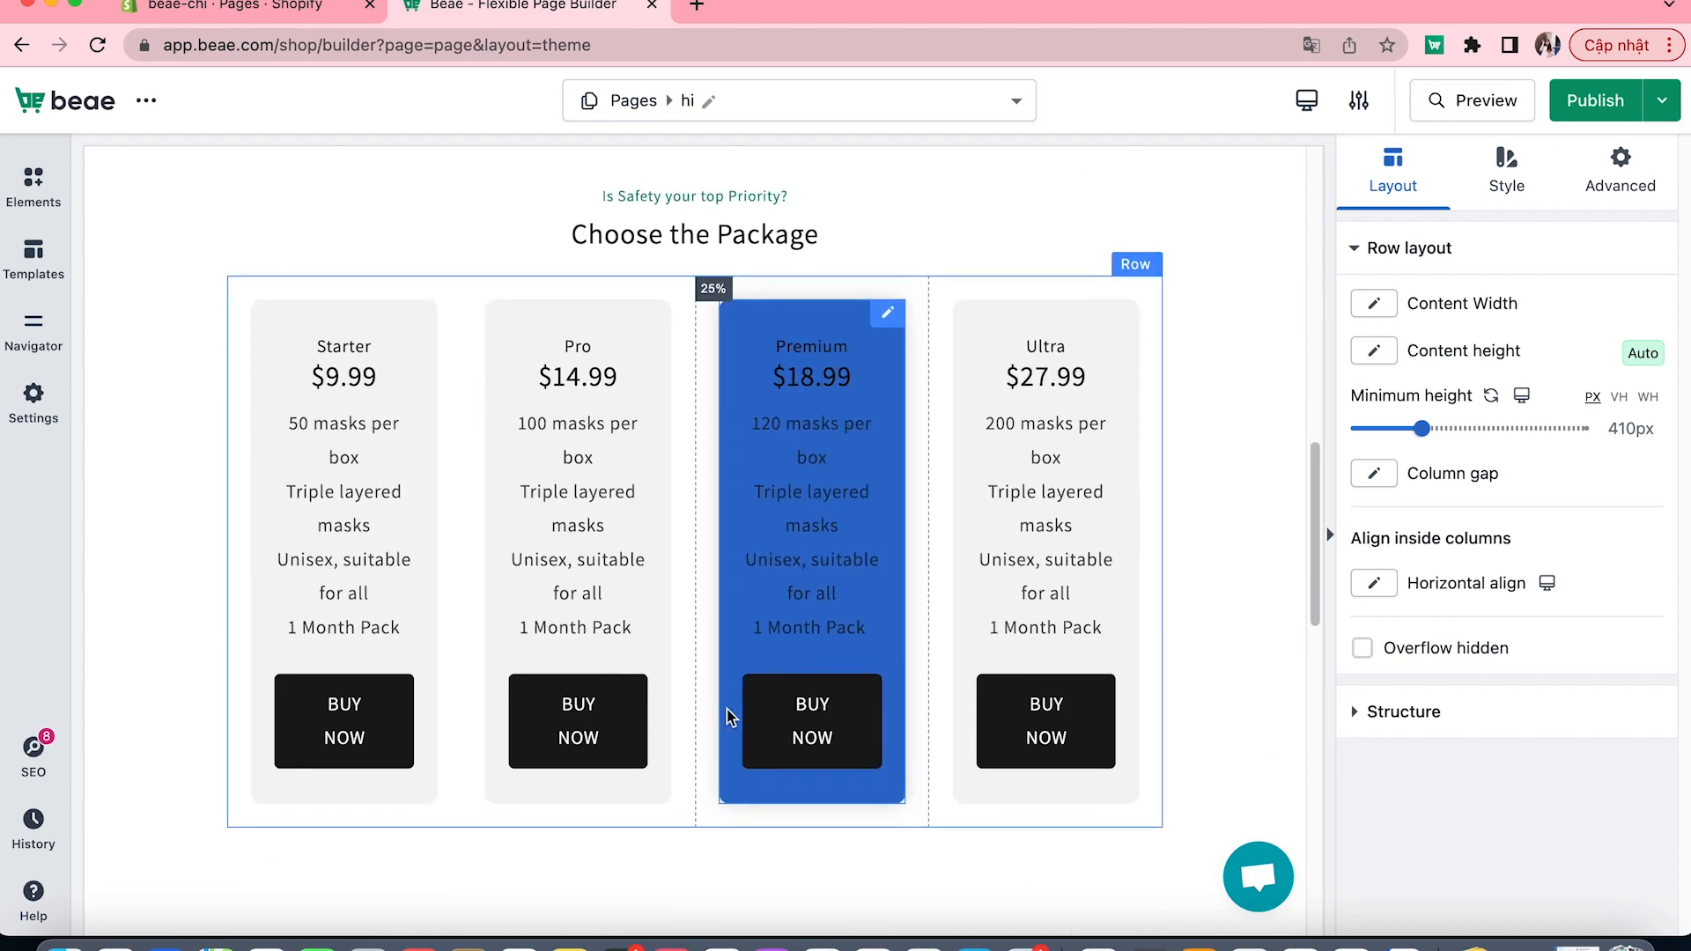
scroll(729, 714, "down", 2)
left_click(43, 268)
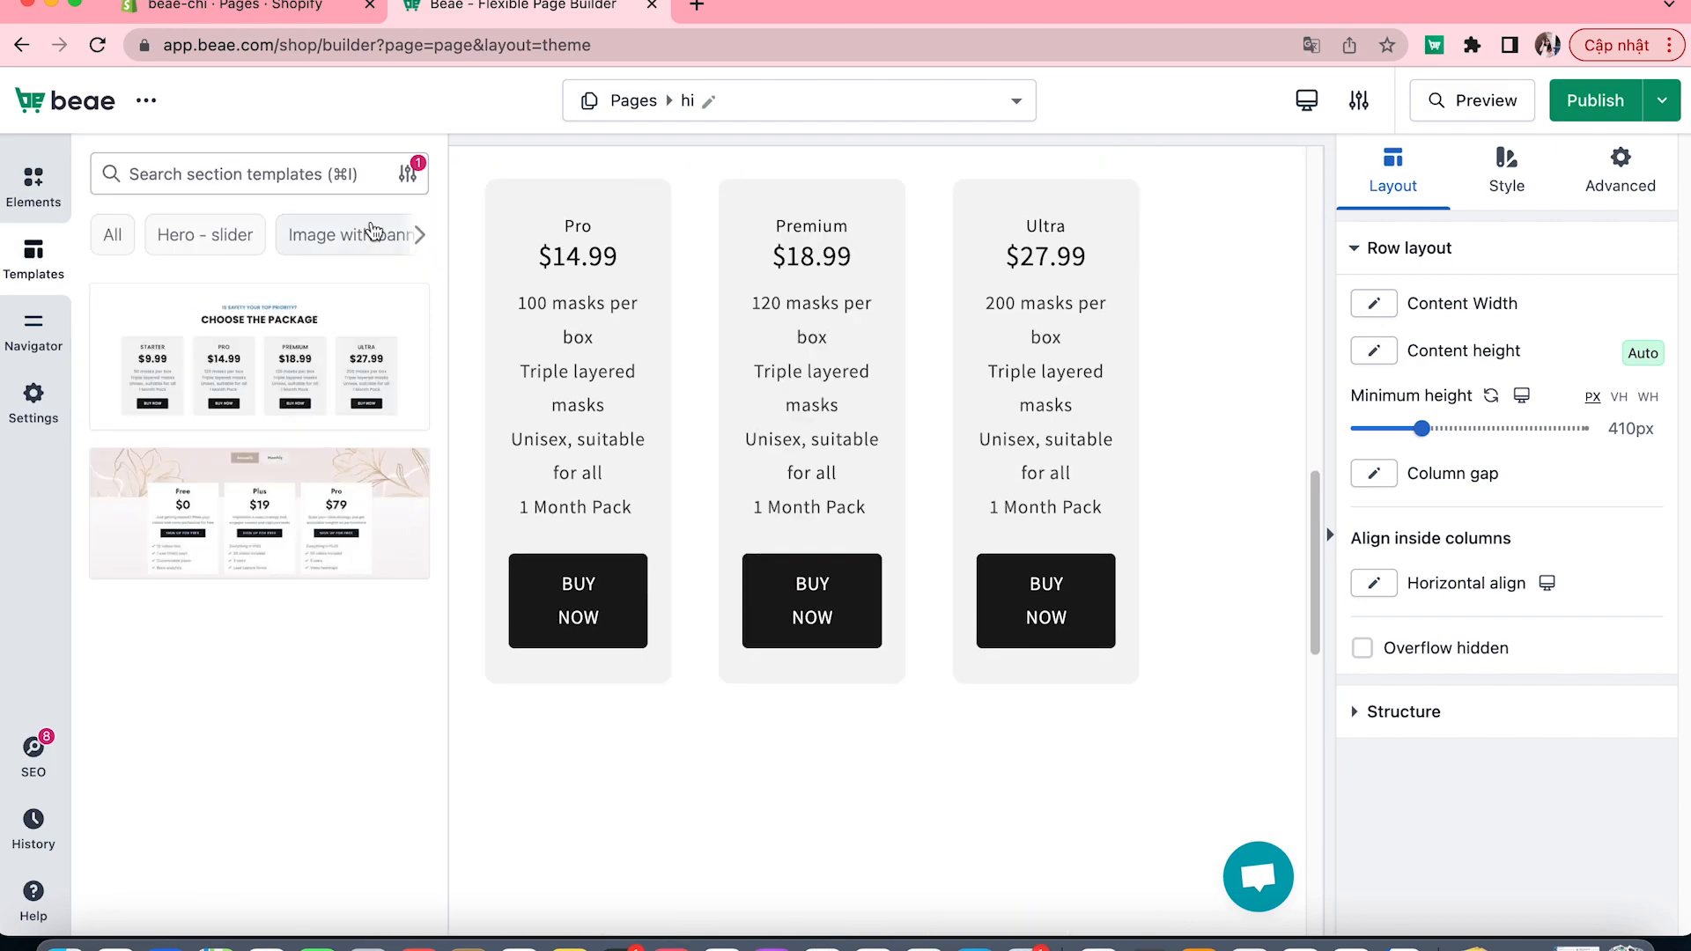
left_click(407, 174)
left_click(201, 454)
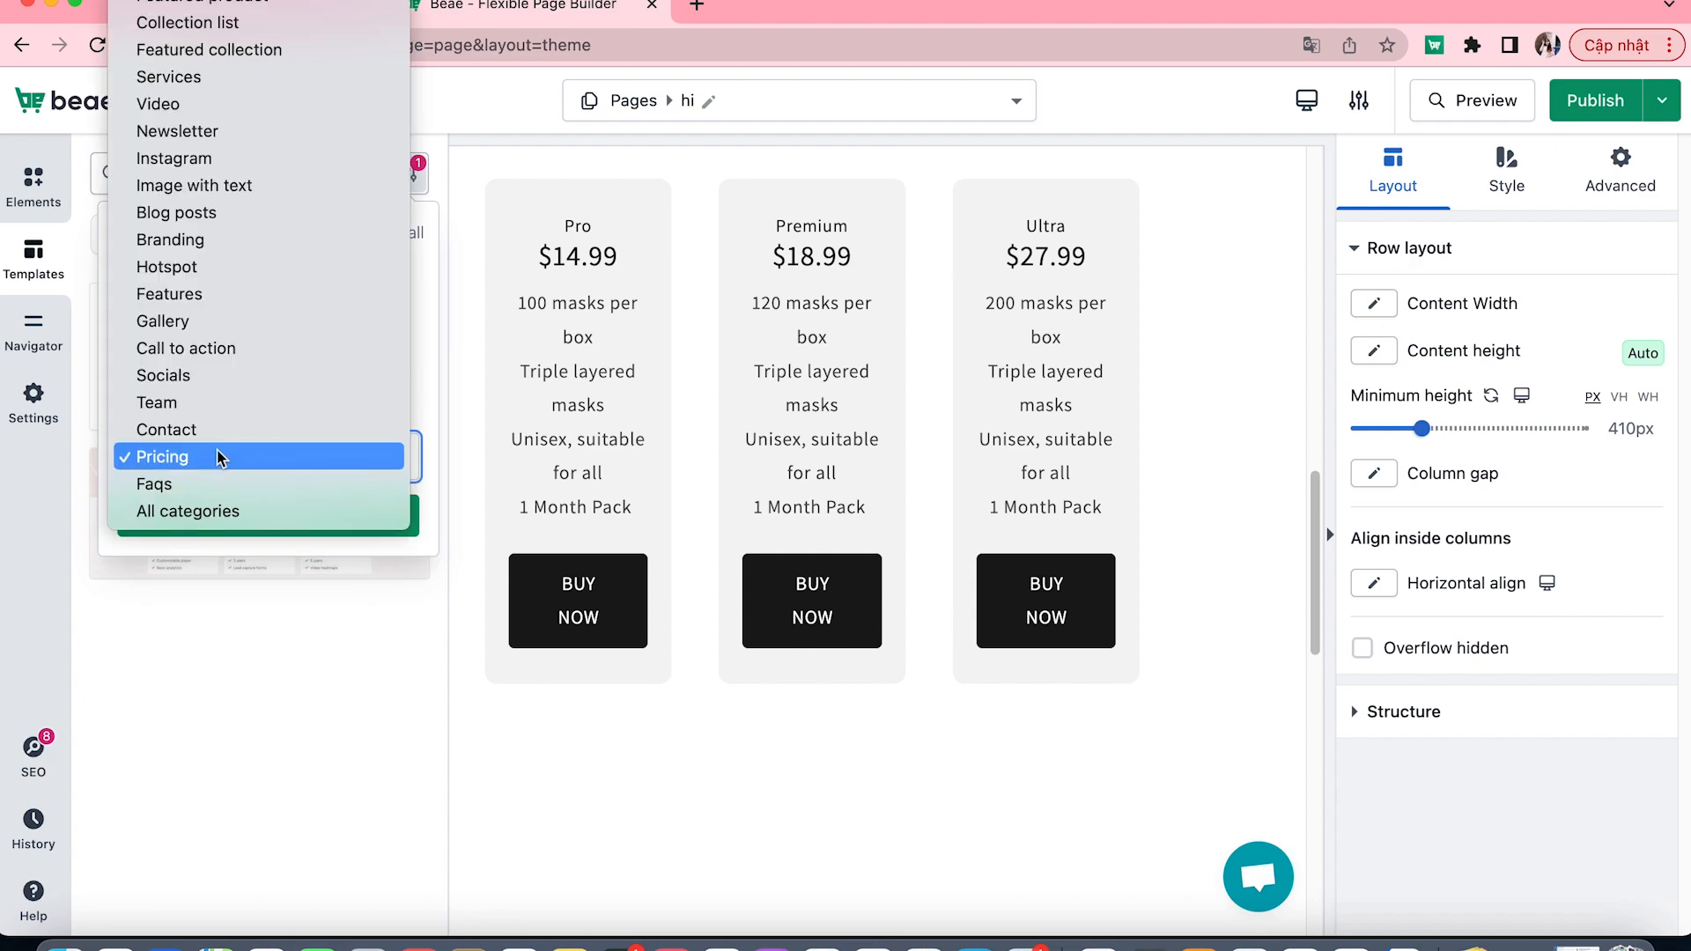
left_click(245, 50)
left_click(265, 514)
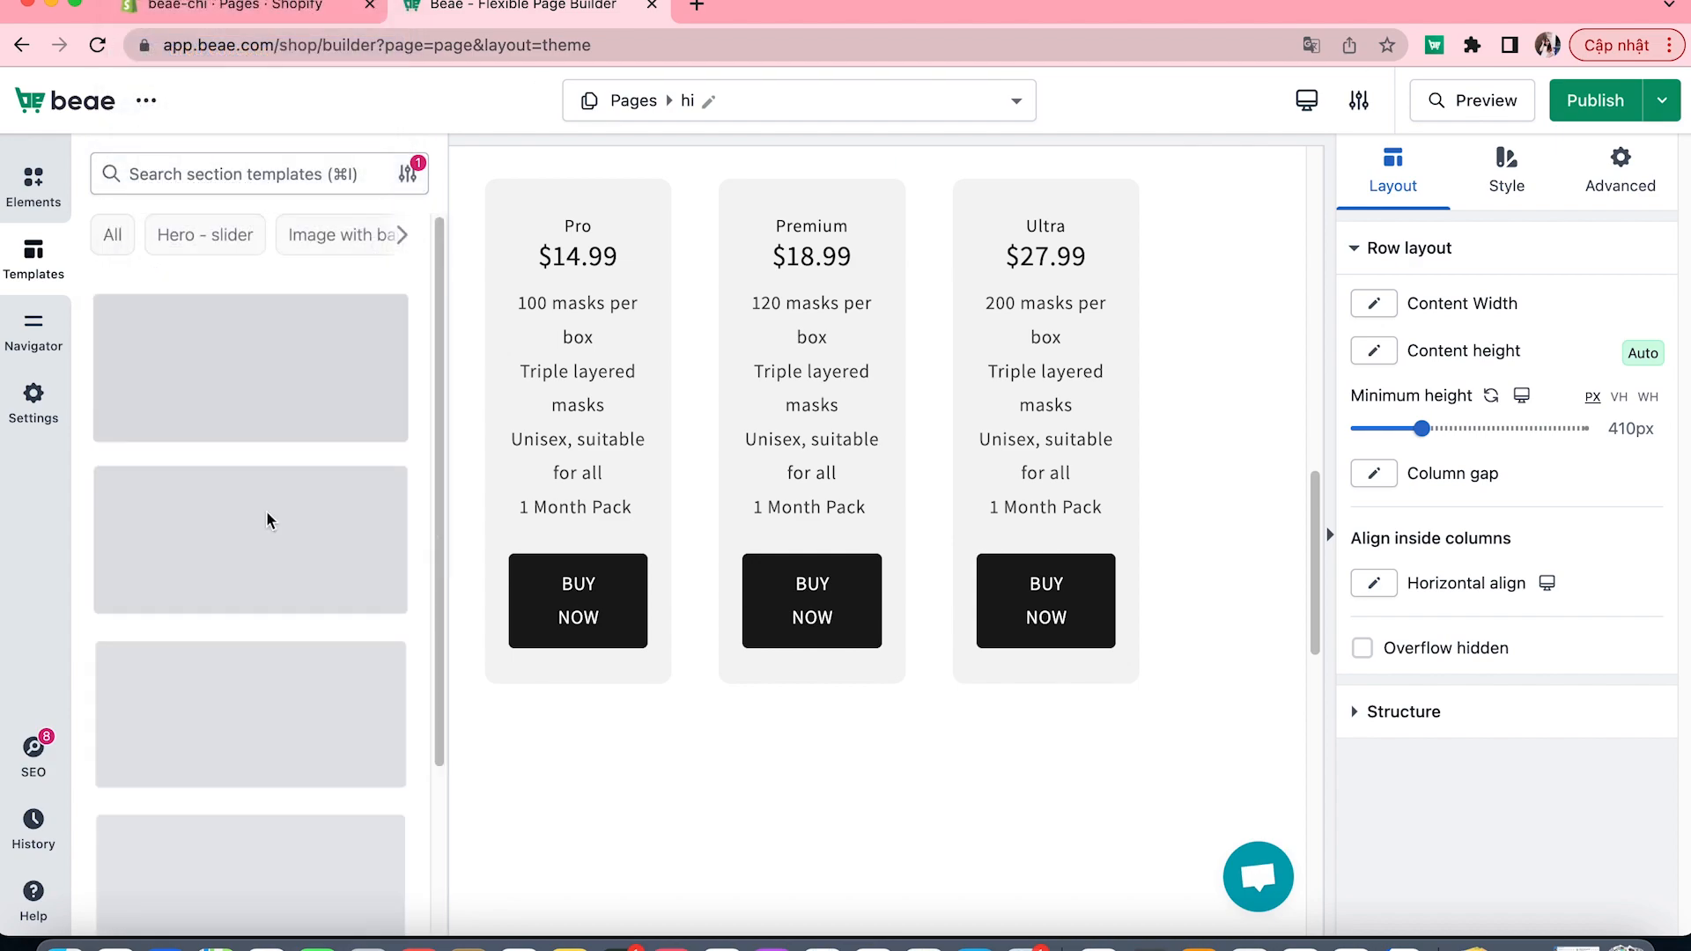
scroll(238, 598, "down", 2)
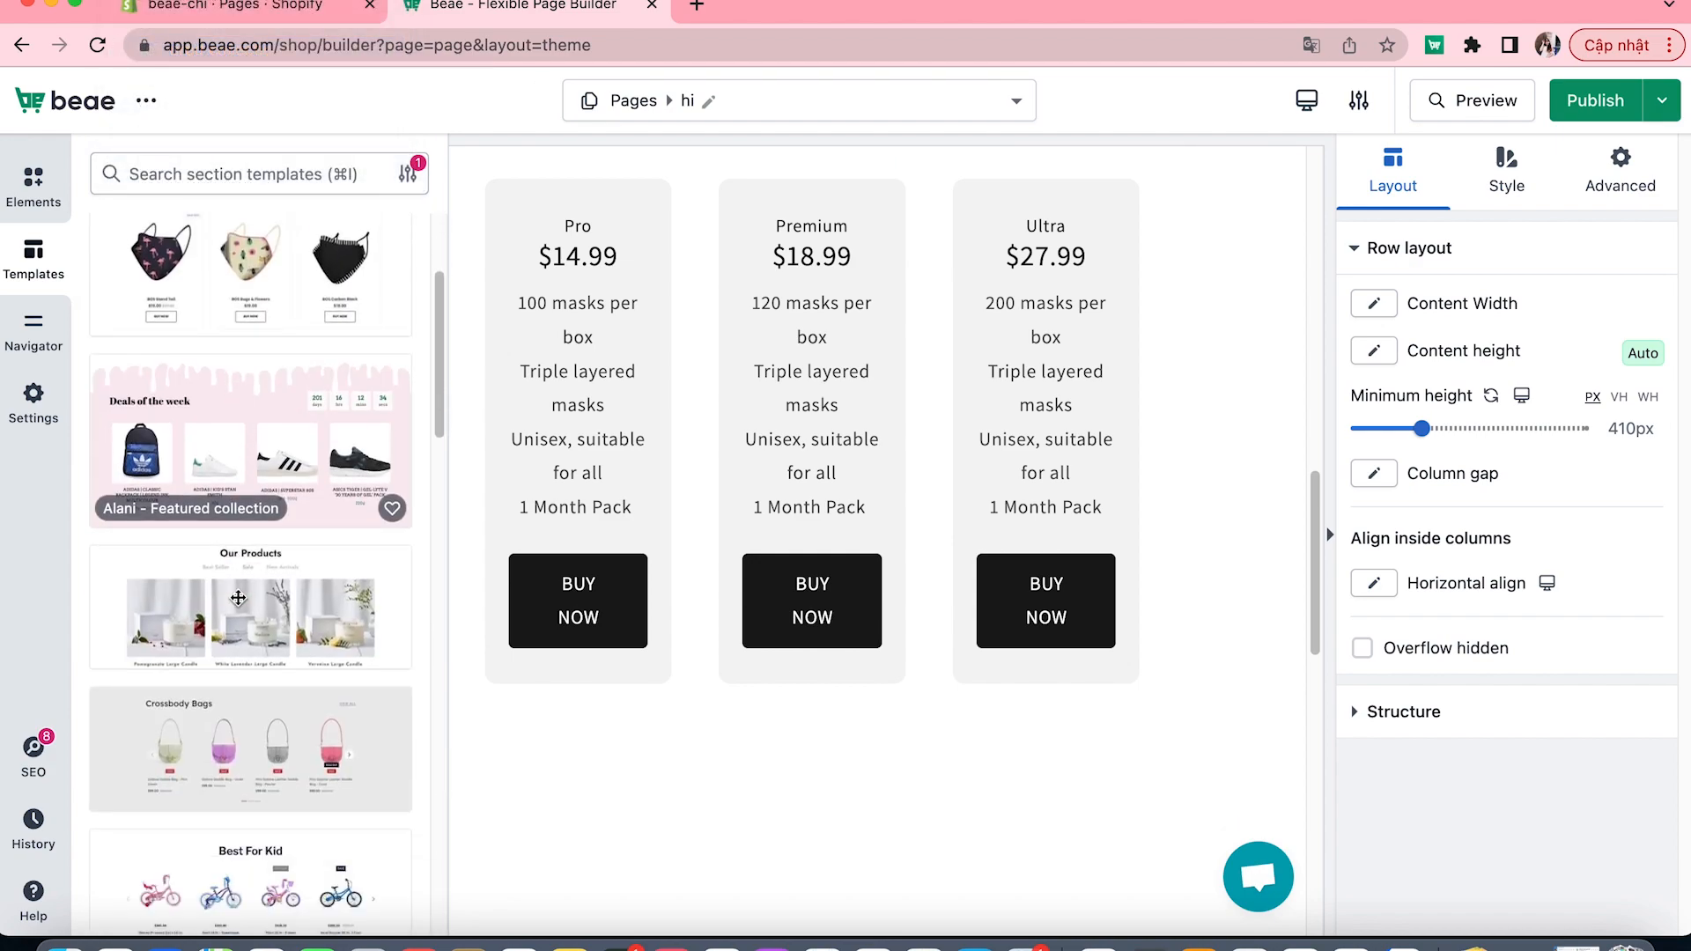
scroll(238, 598, "down", 15)
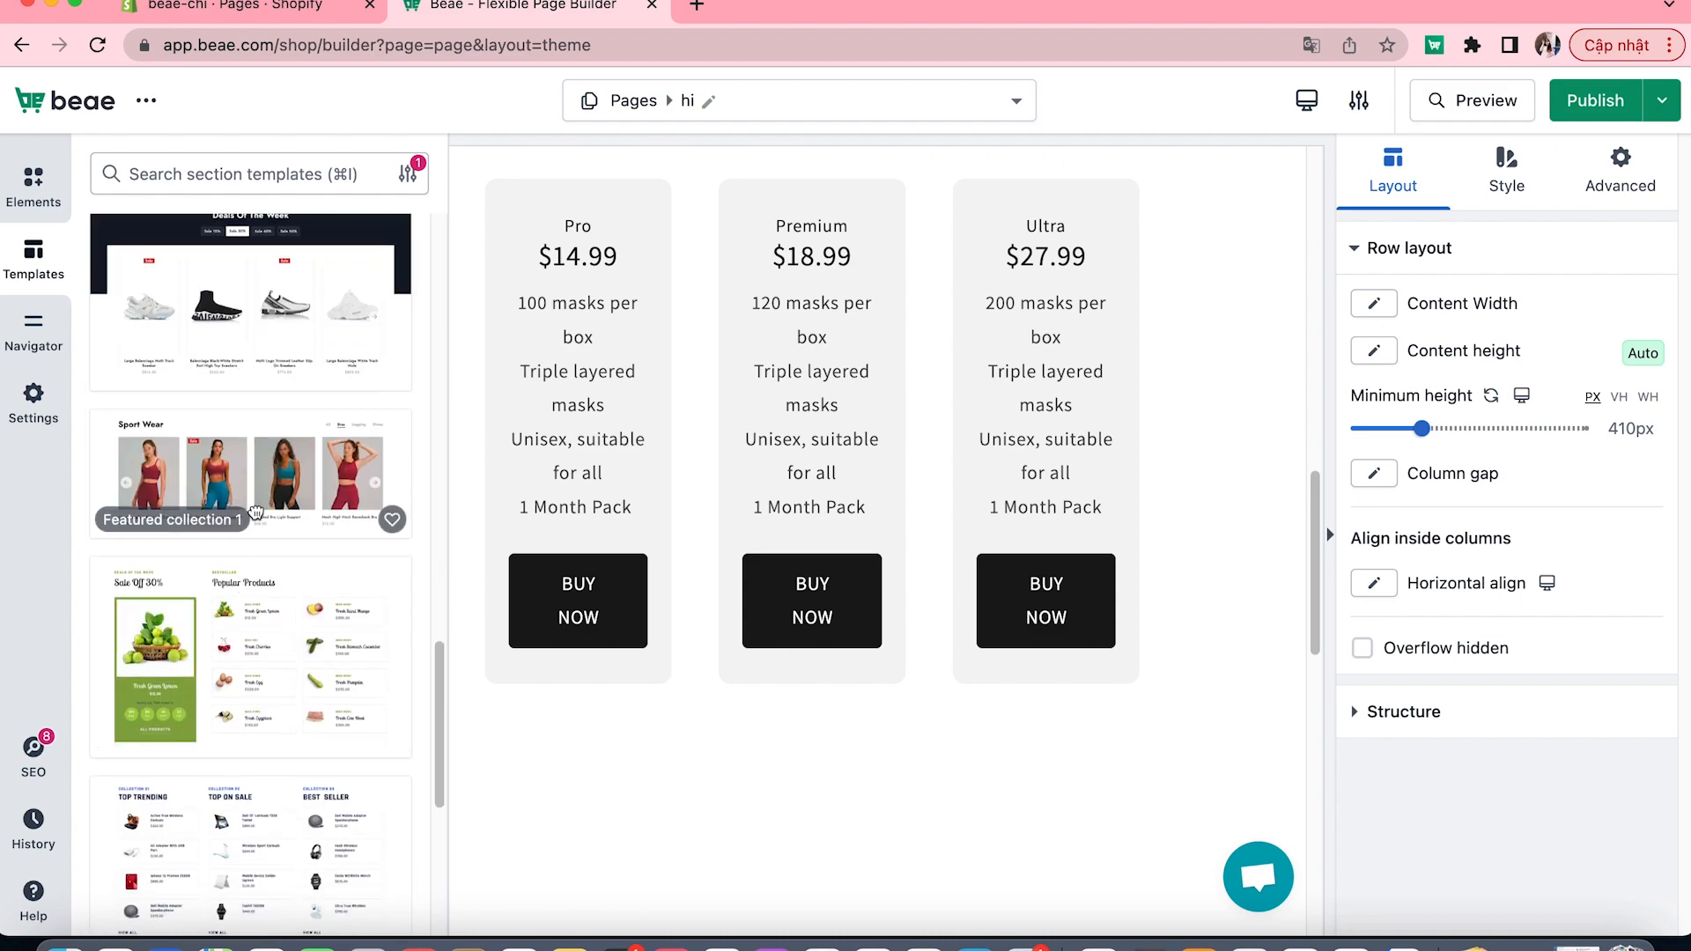
left_click_drag(255, 514, 608, 738)
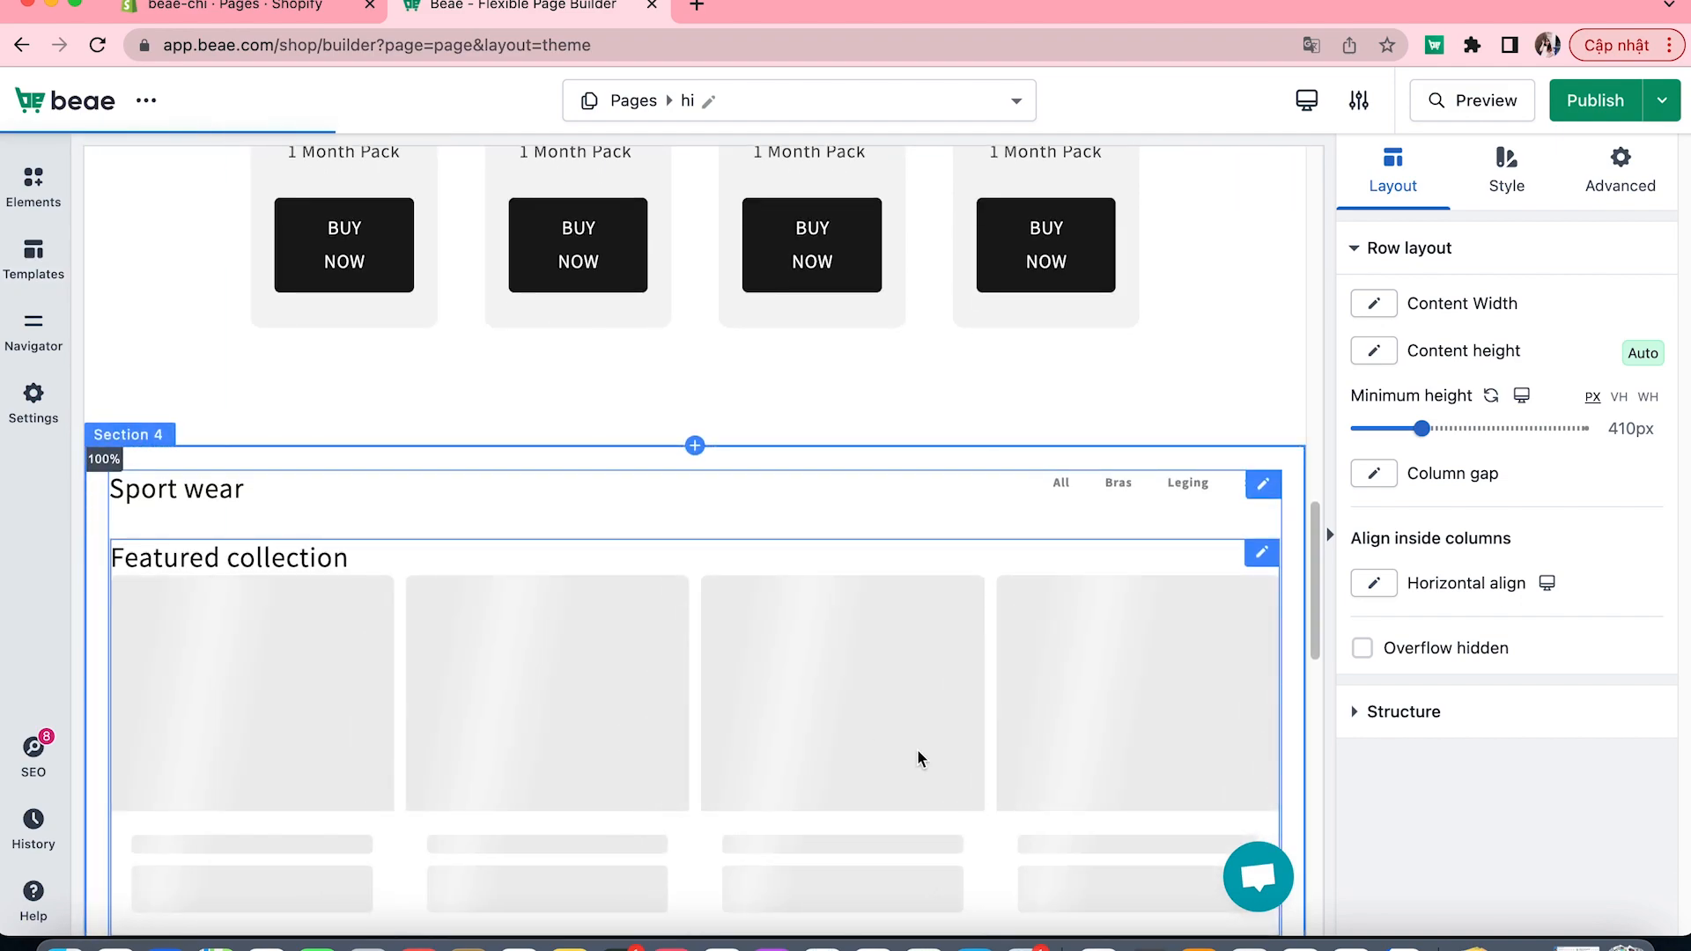
- Filter the section templates by Services and place the five-card Free Shipping template below the Sport wear section
scroll(784, 744, "down", 4)
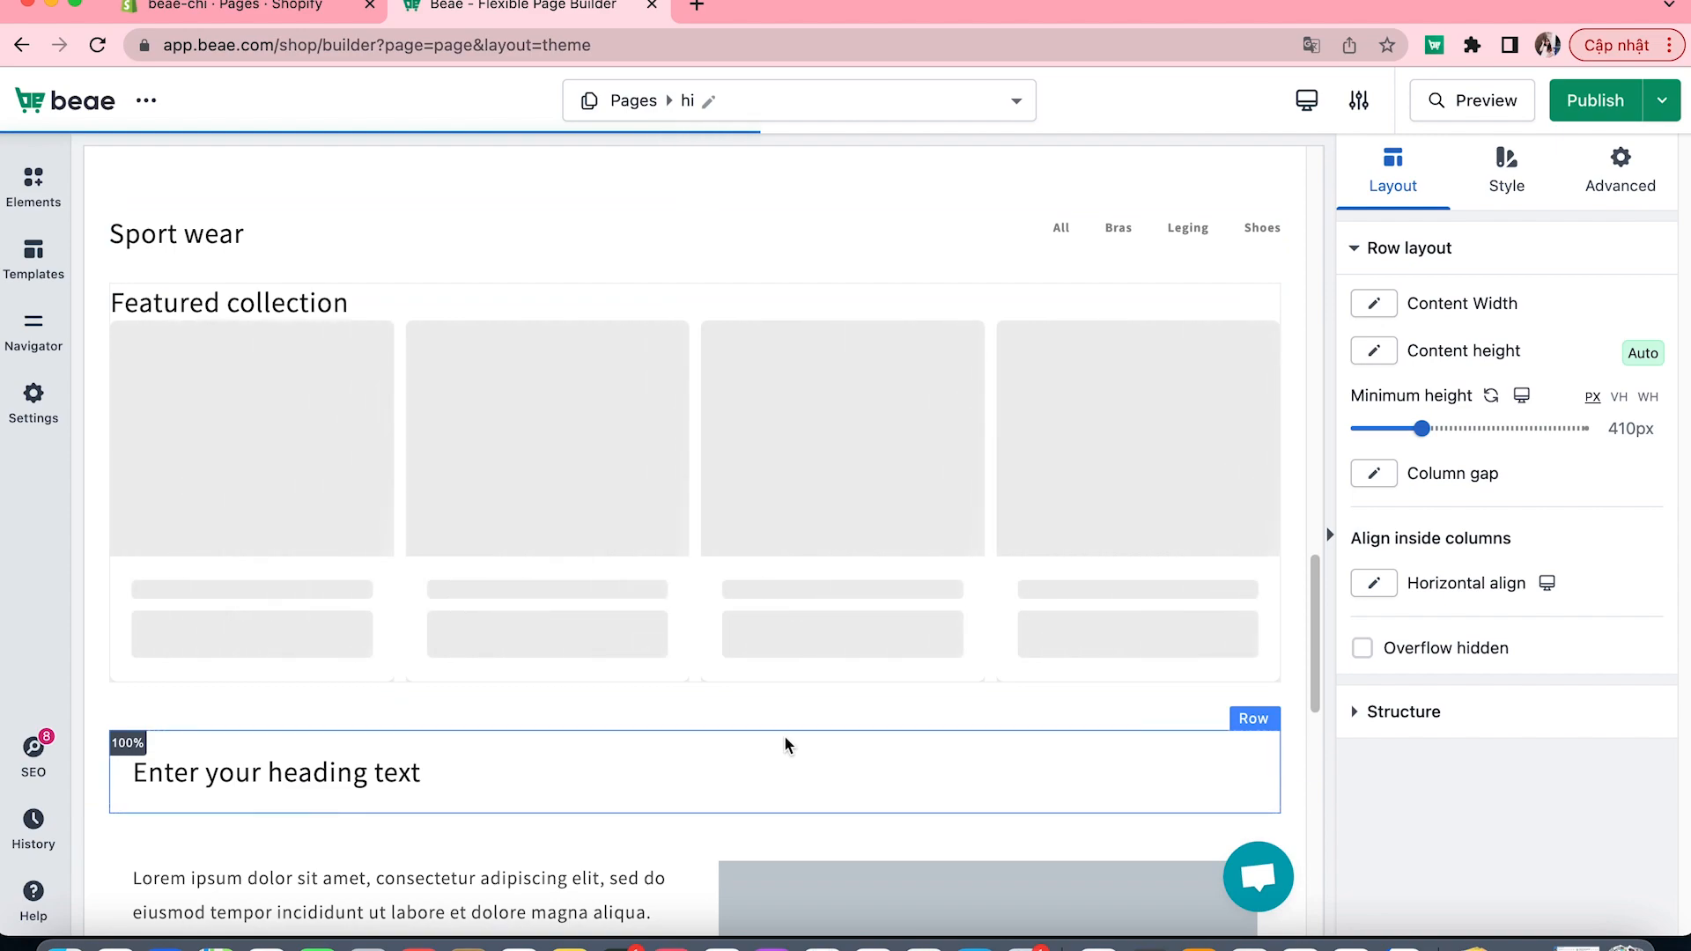
left_click(56, 269)
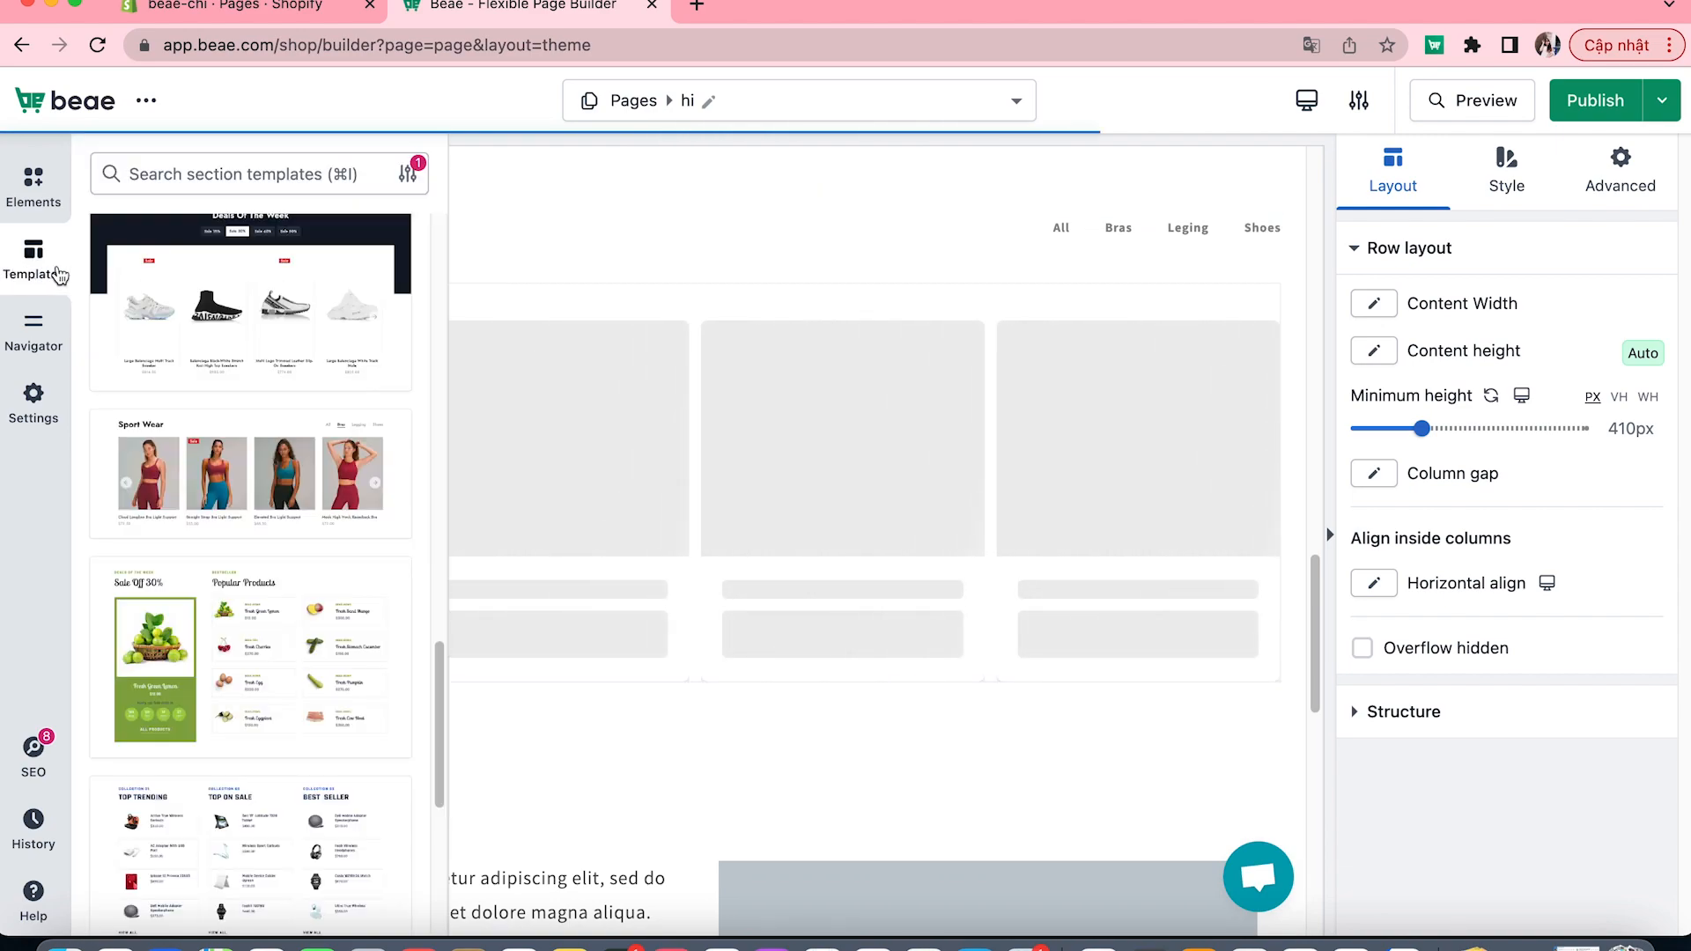
left_click(407, 174)
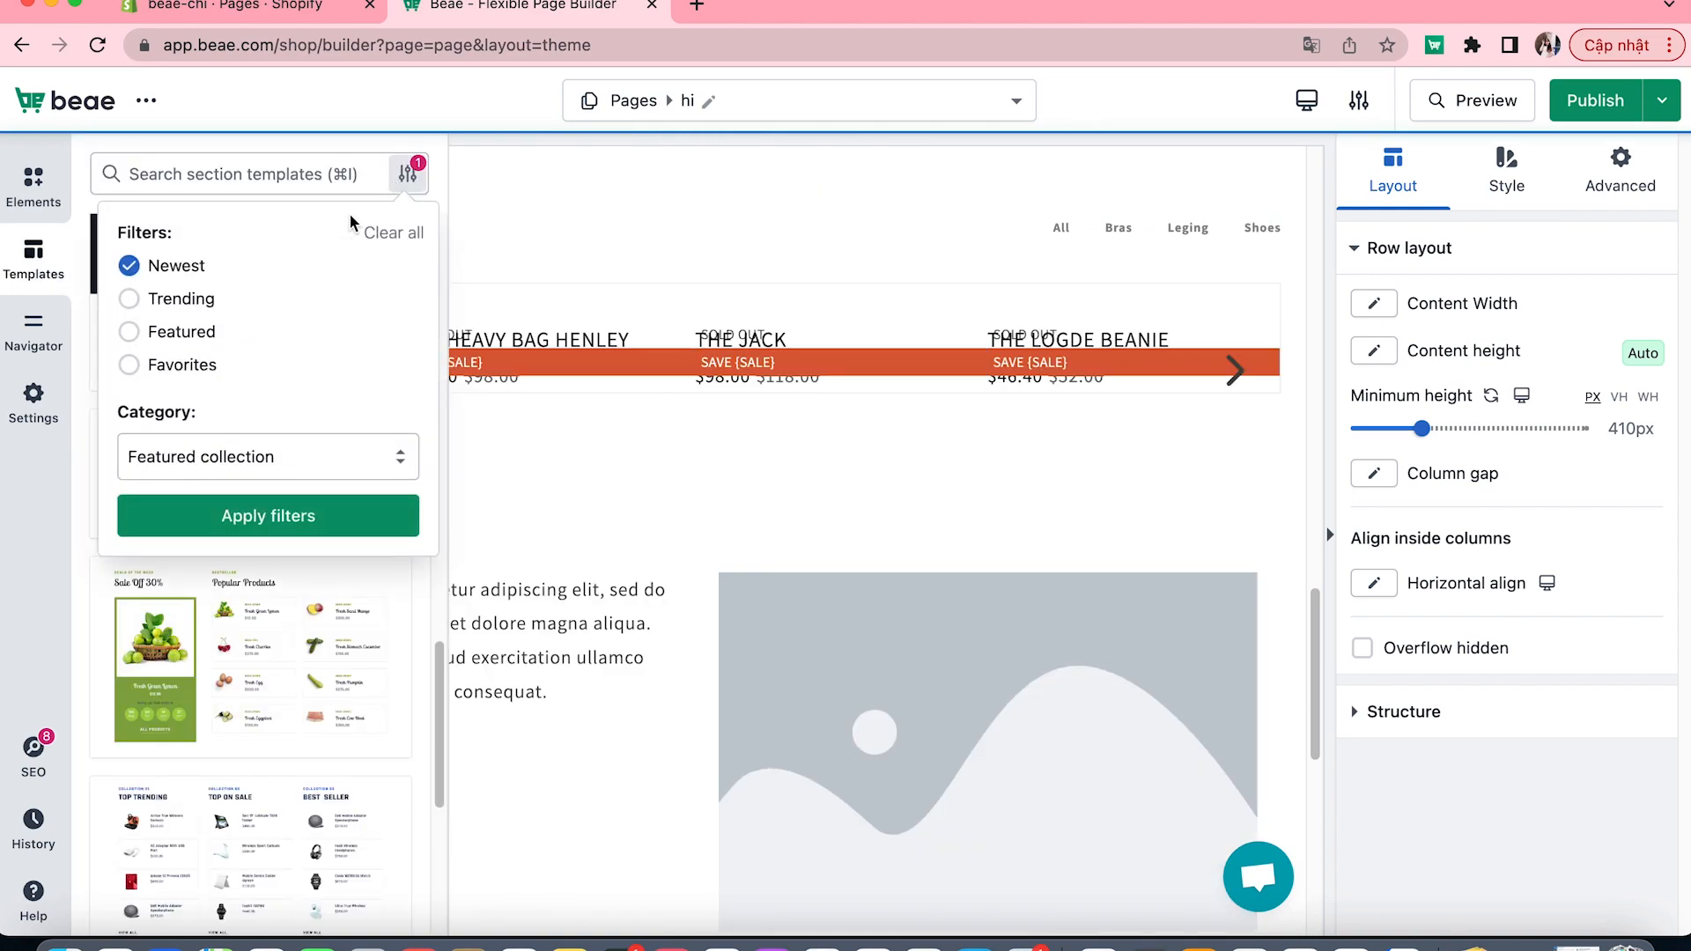
left_click(227, 456)
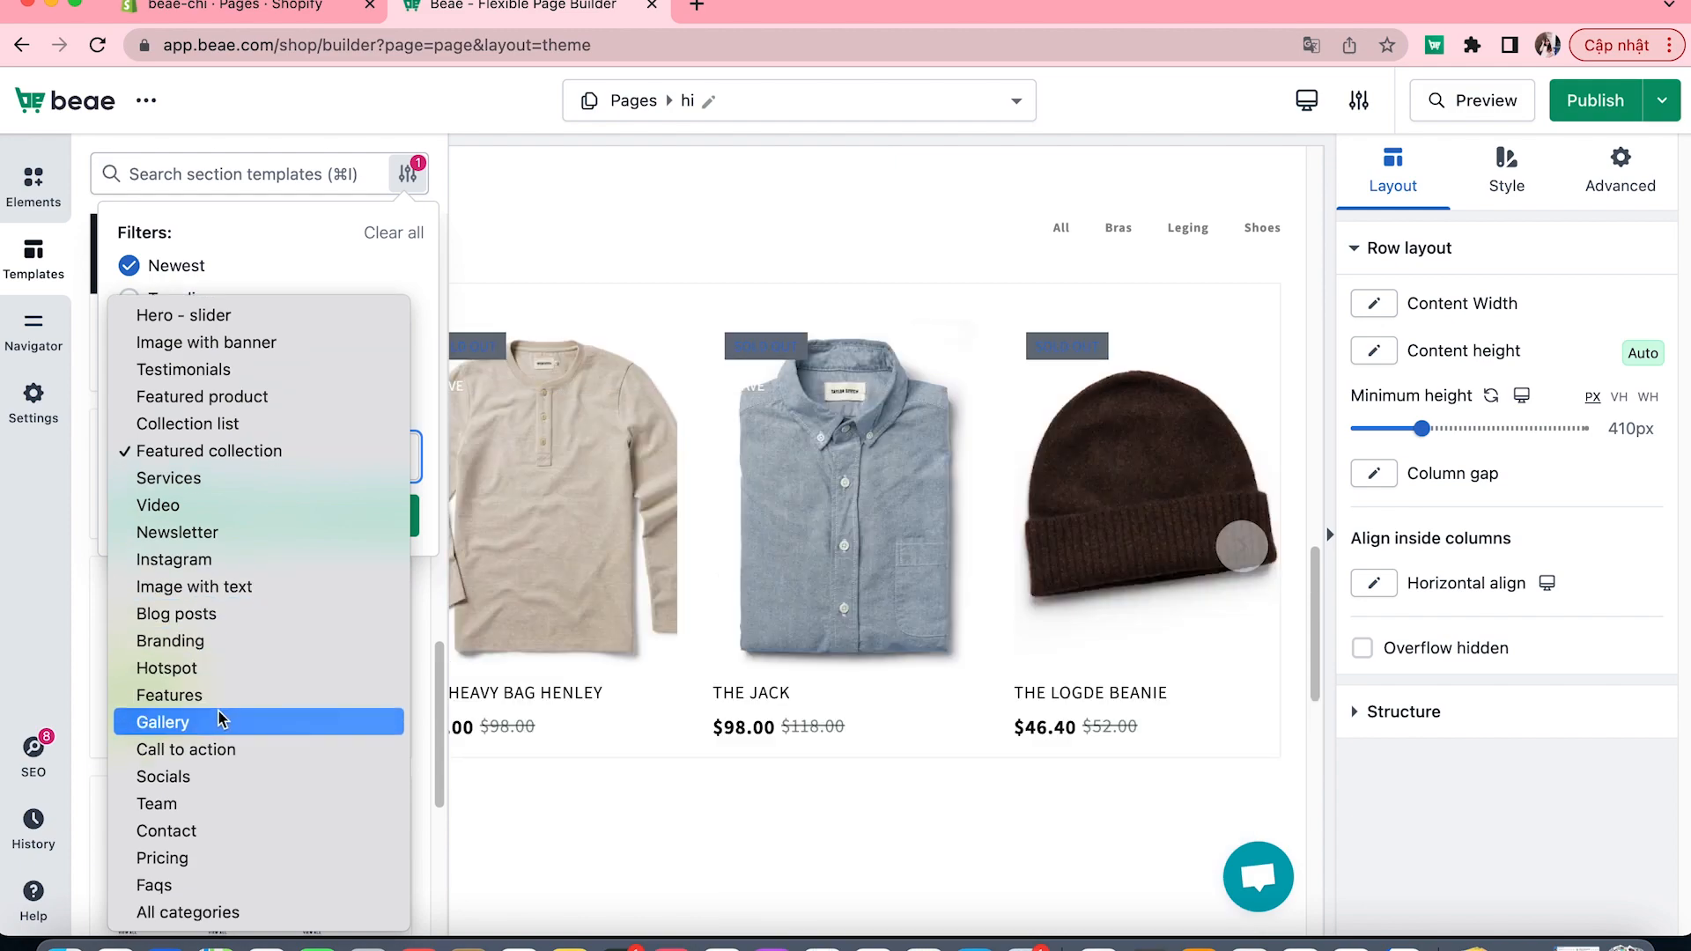
left_click(213, 479)
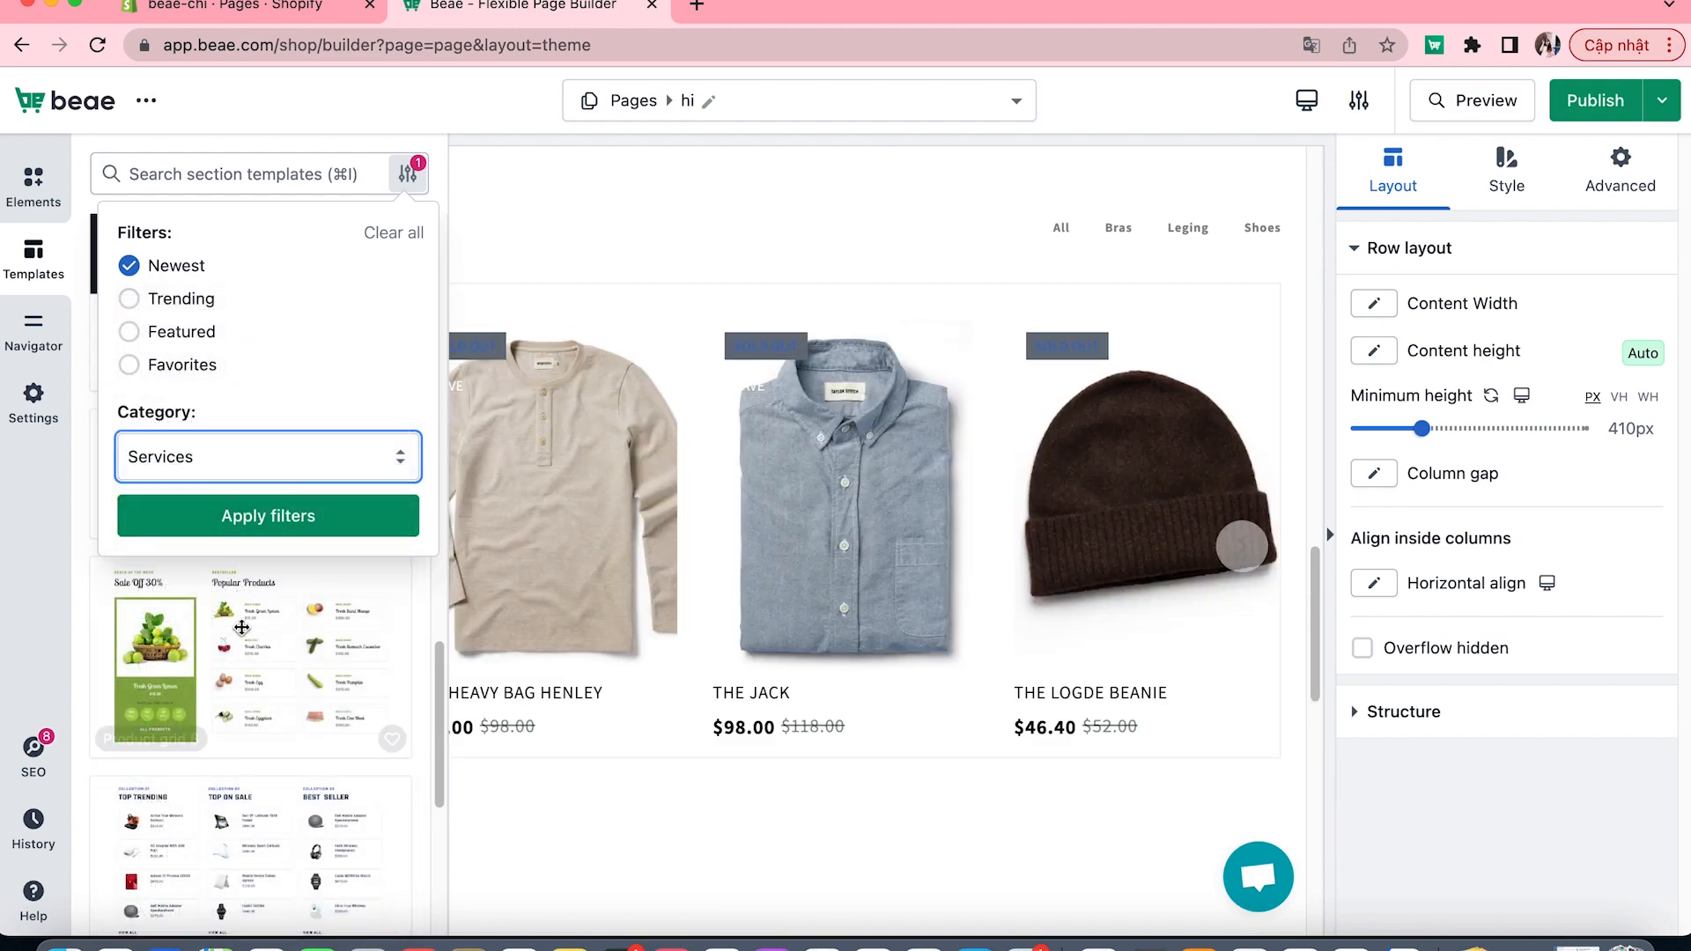
left_click(267, 516)
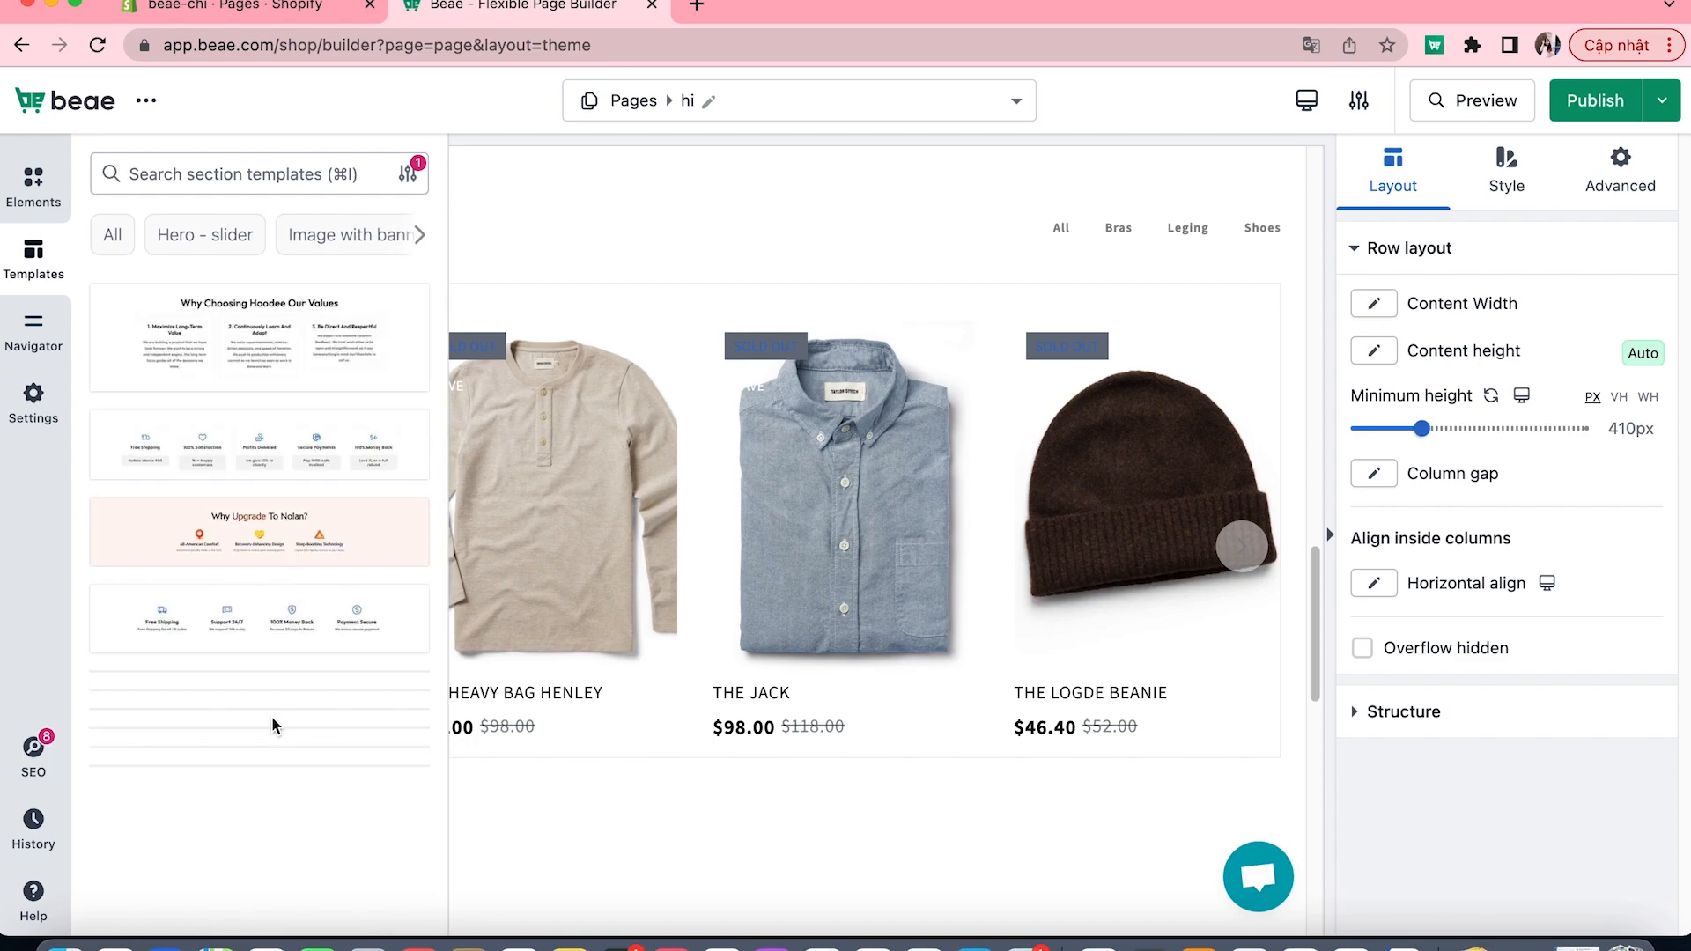
scroll(278, 600, "down", 3)
scroll(211, 361, "up", 1)
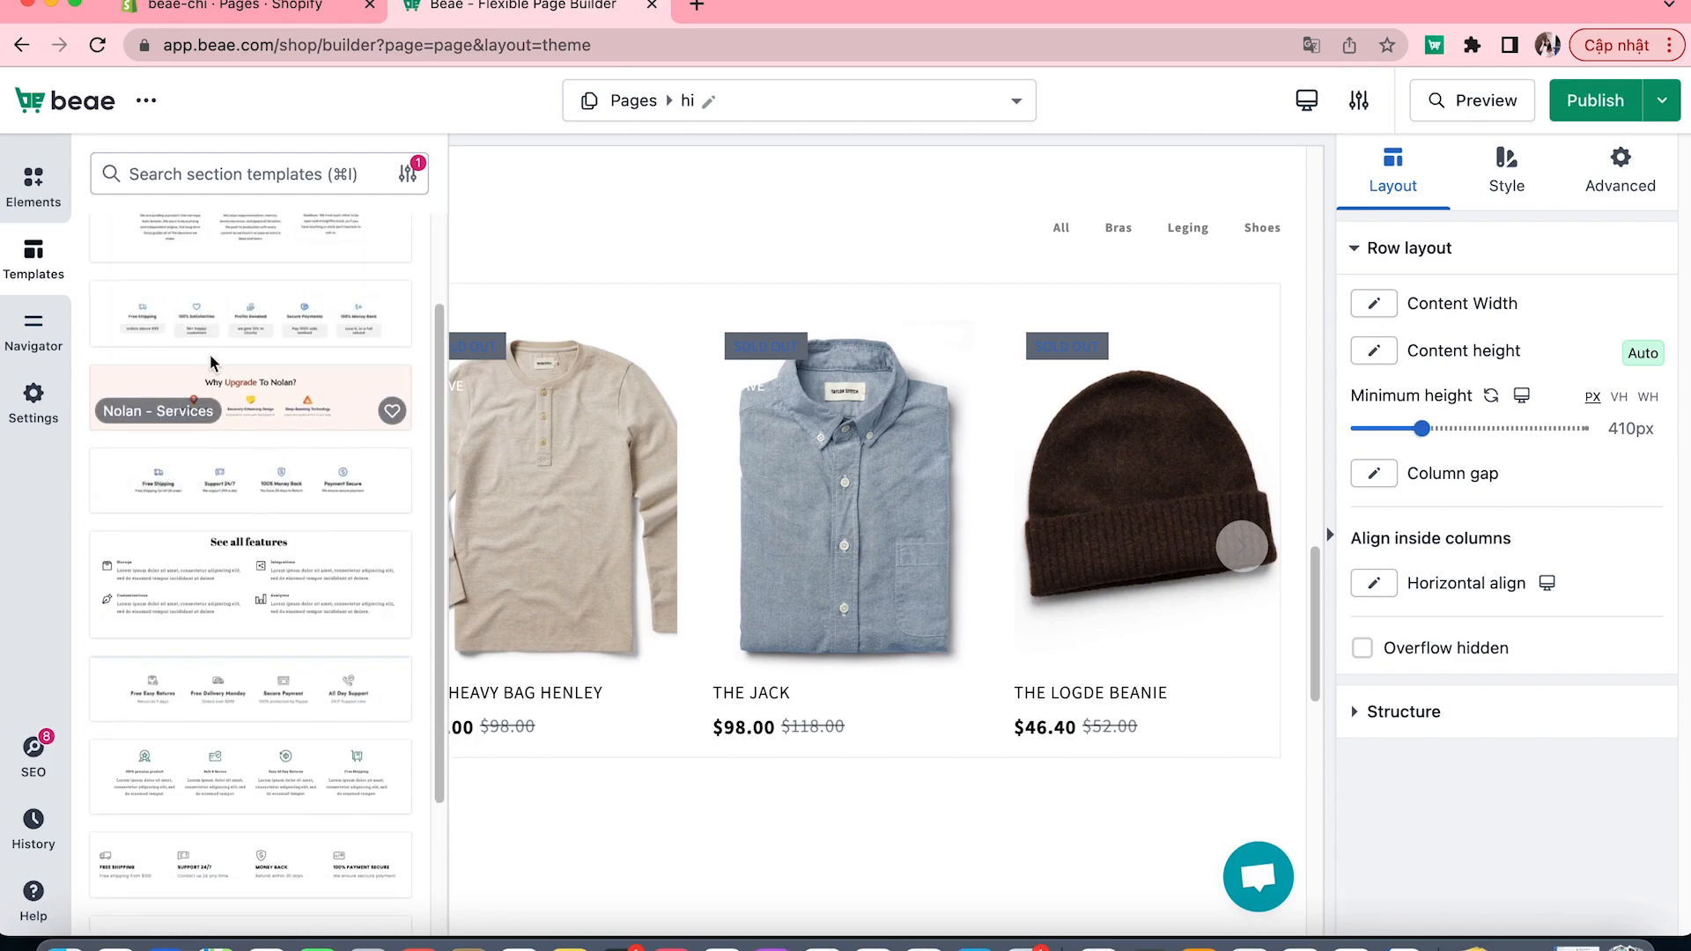
left_click_drag(214, 328, 530, 715)
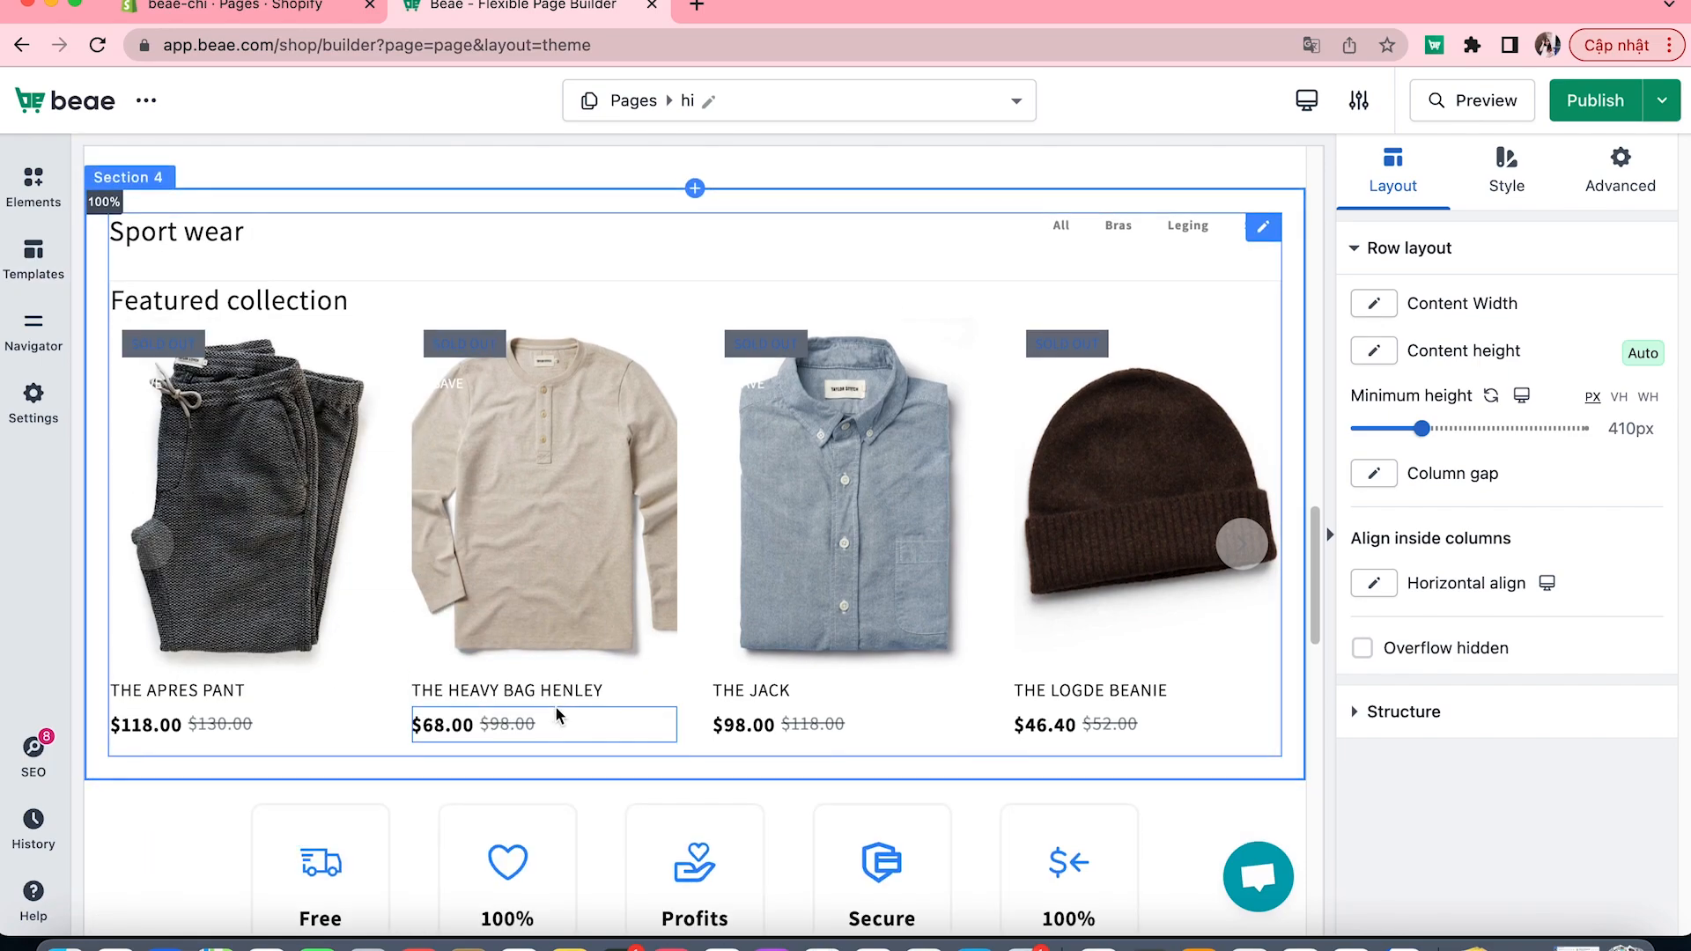
- Review the added sections, then use the Navigator to step through Sections 1 and 2 and select Section 3
scroll(555, 705, "down", 4)
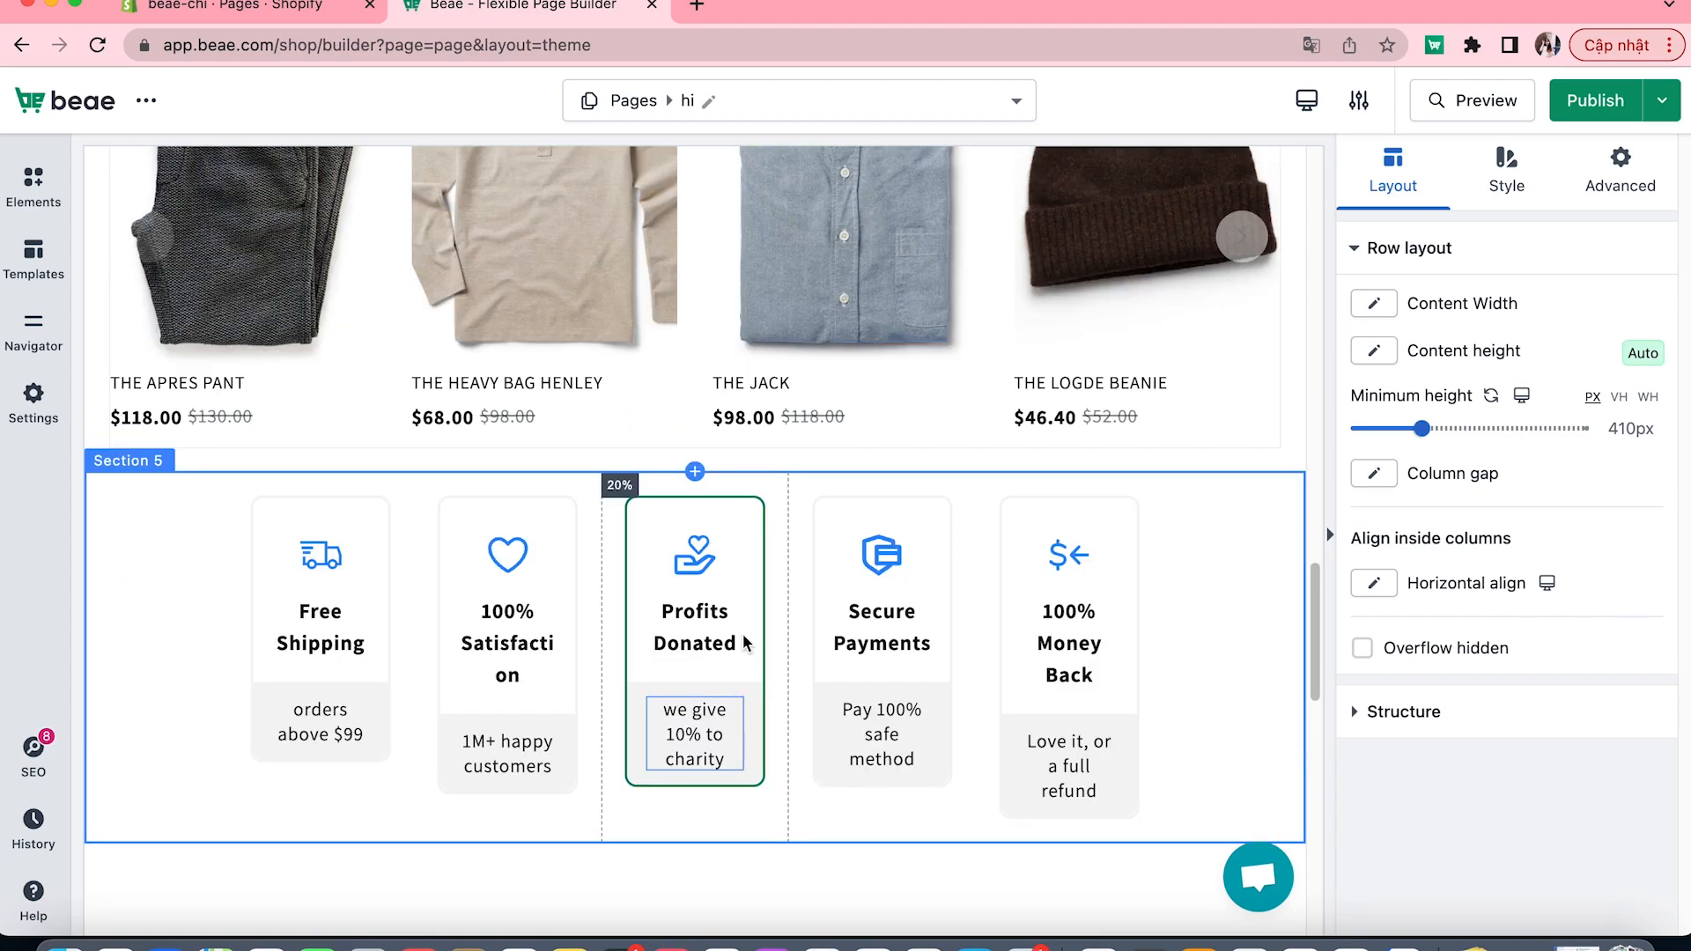
scroll(744, 643, "up", 8)
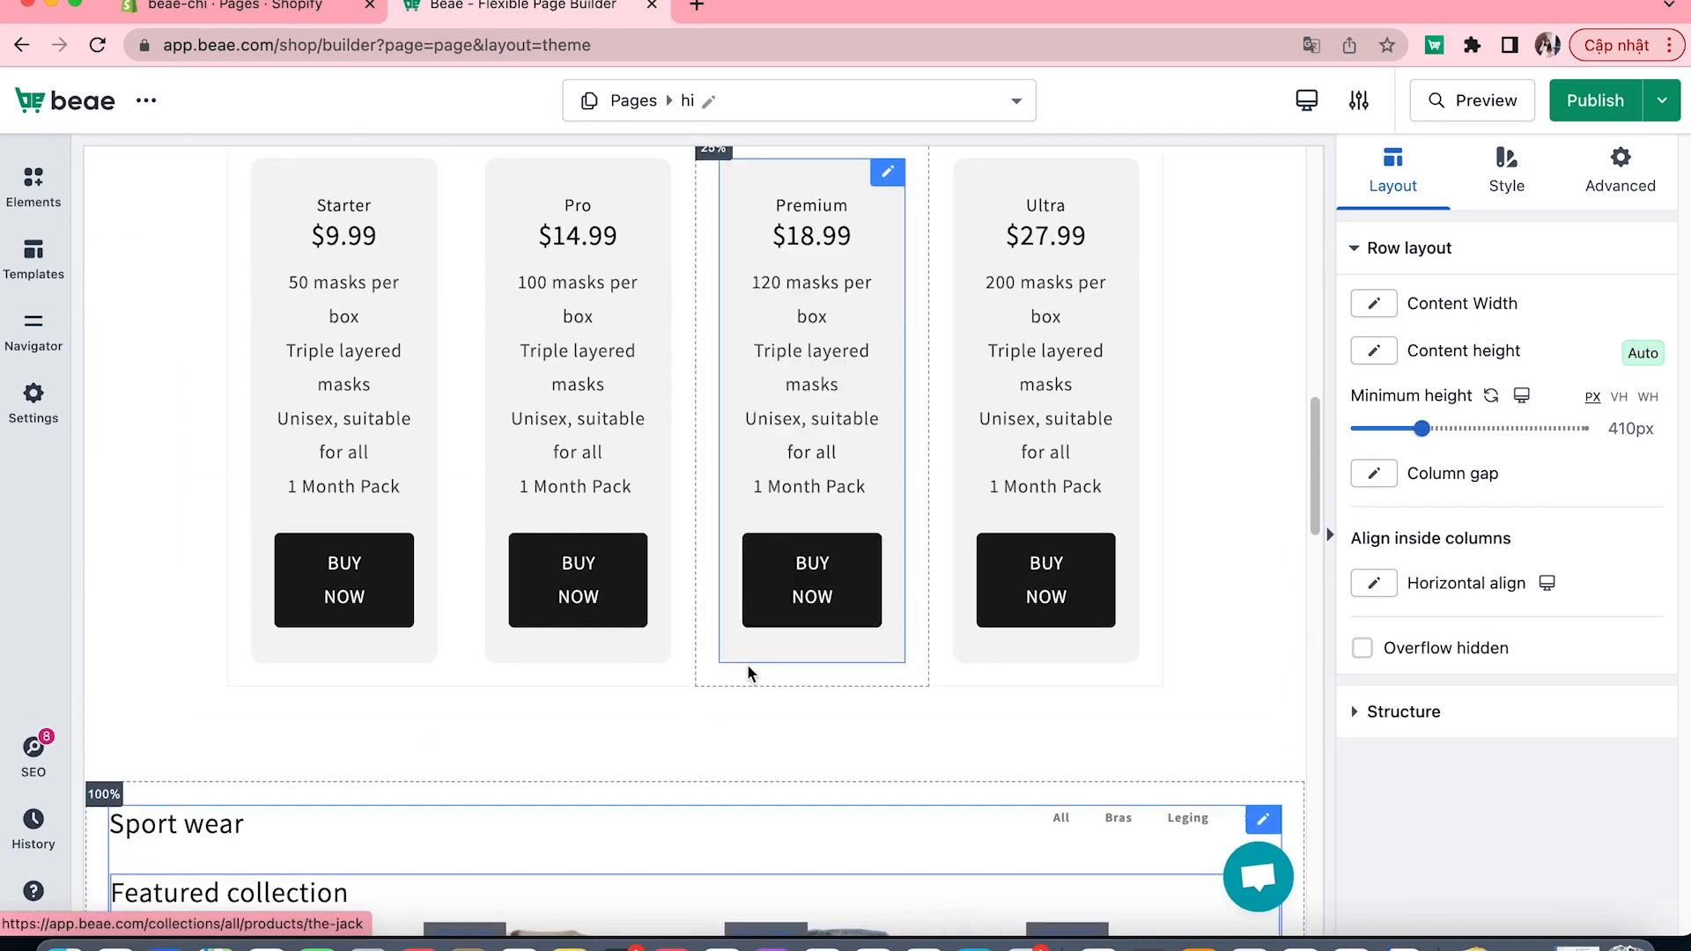
scroll(747, 666, "up", 10)
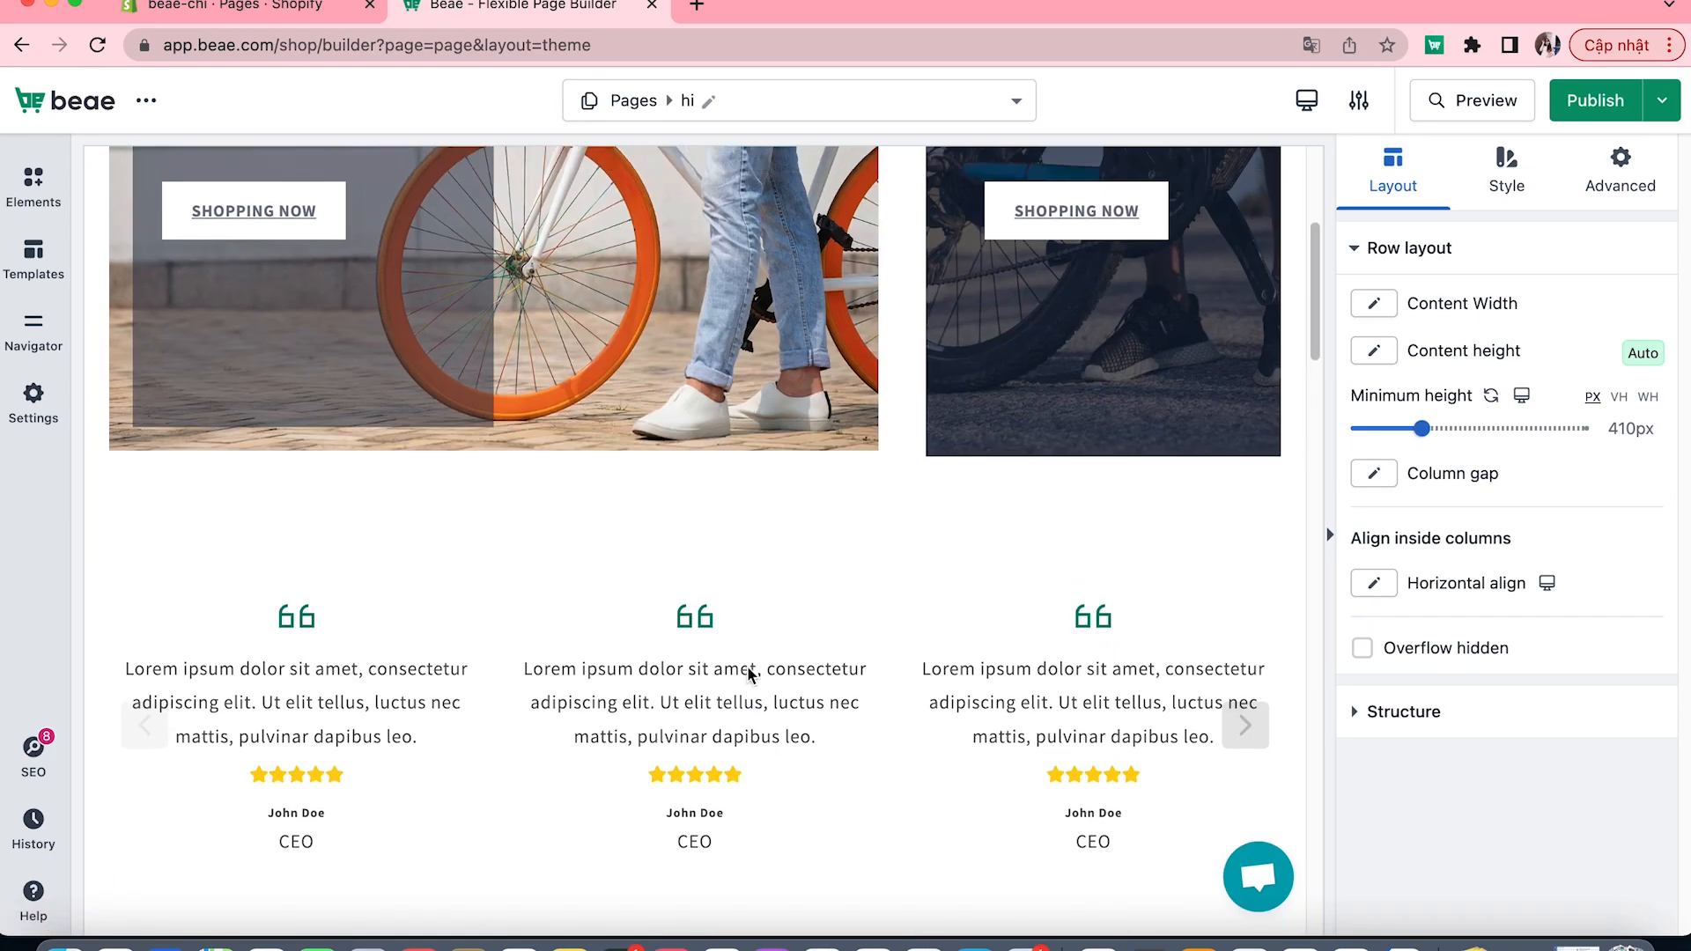
scroll(748, 652, "down", 5)
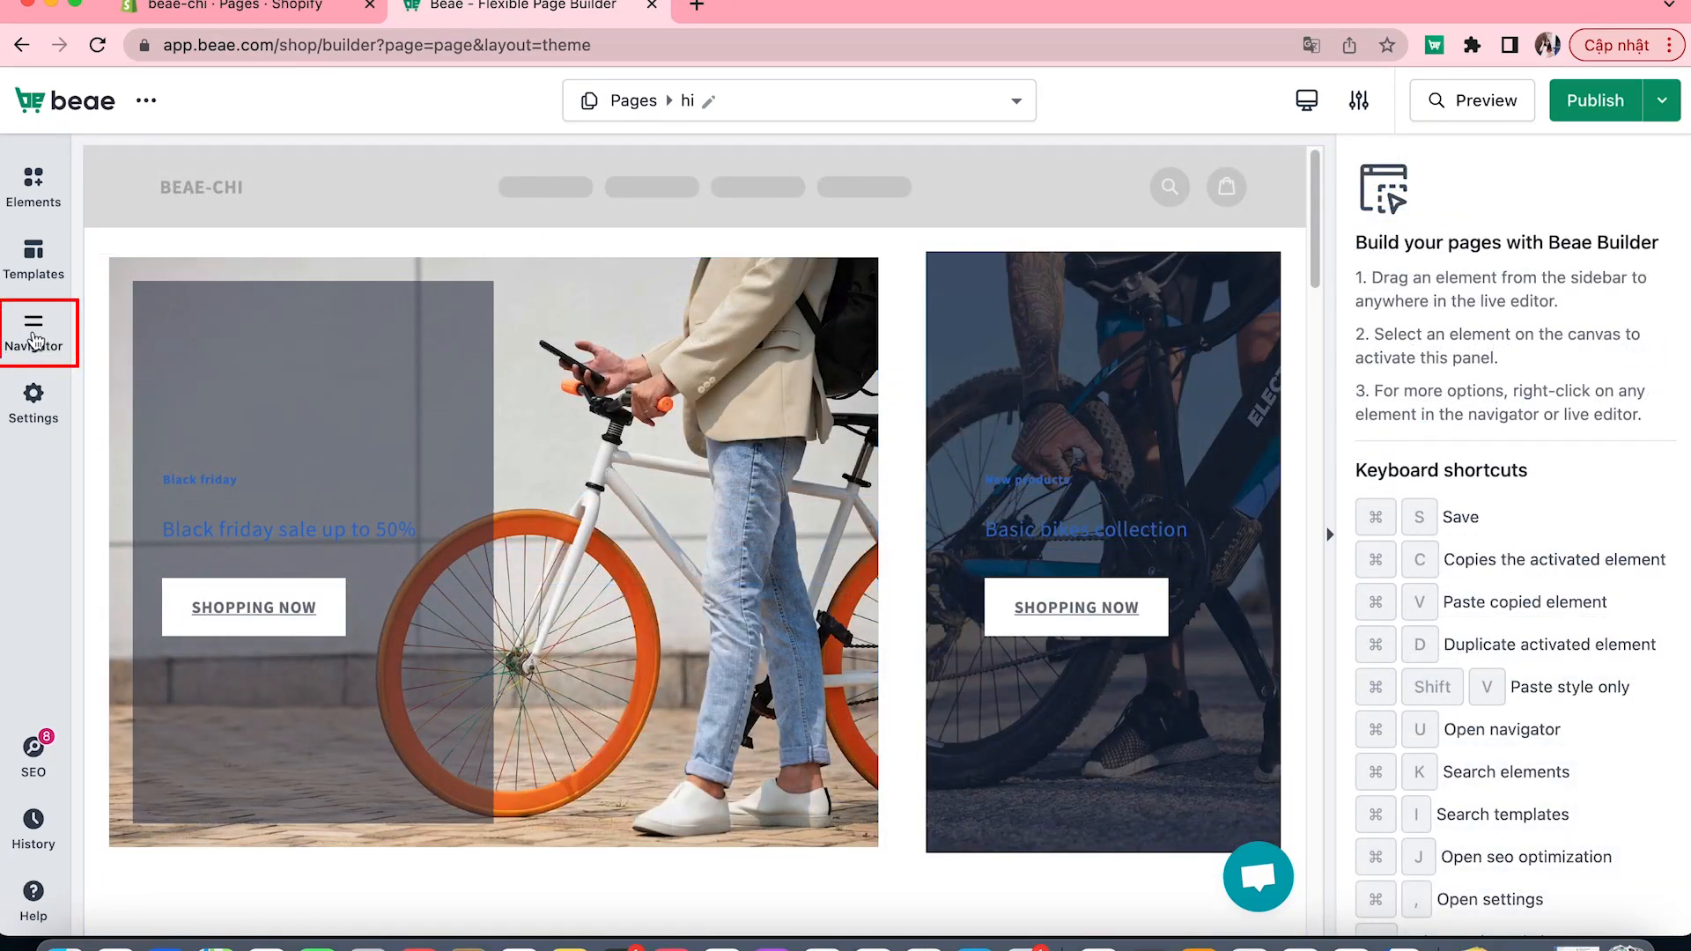
left_click(34, 337)
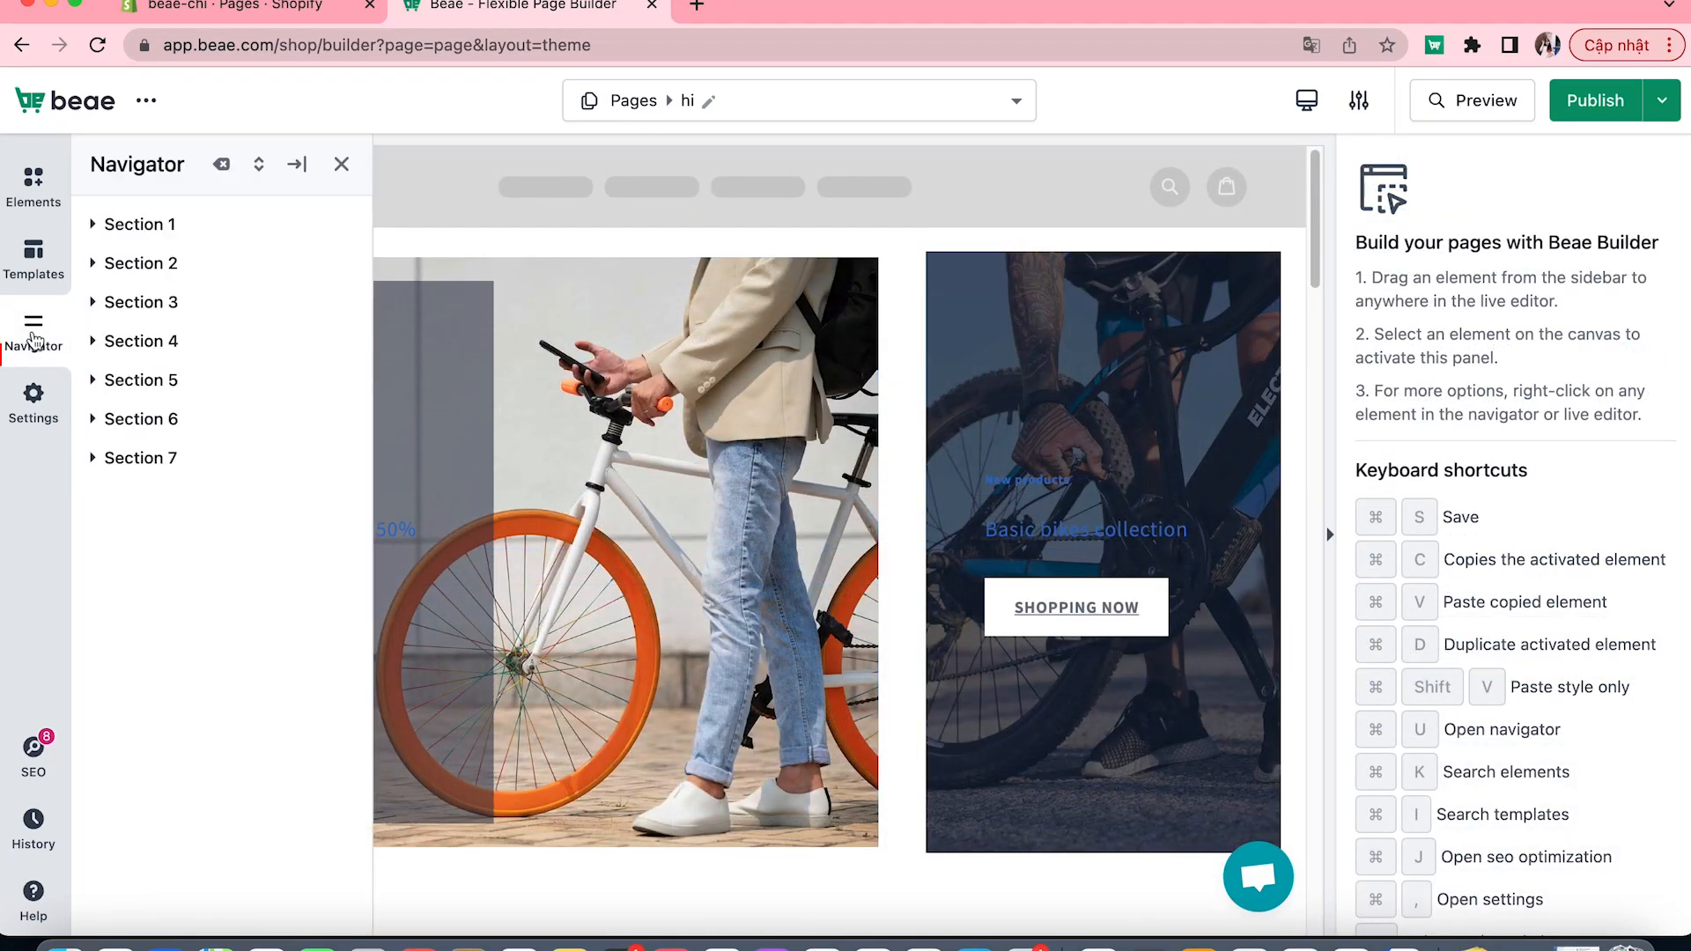
left_click(145, 227)
left_click(146, 264)
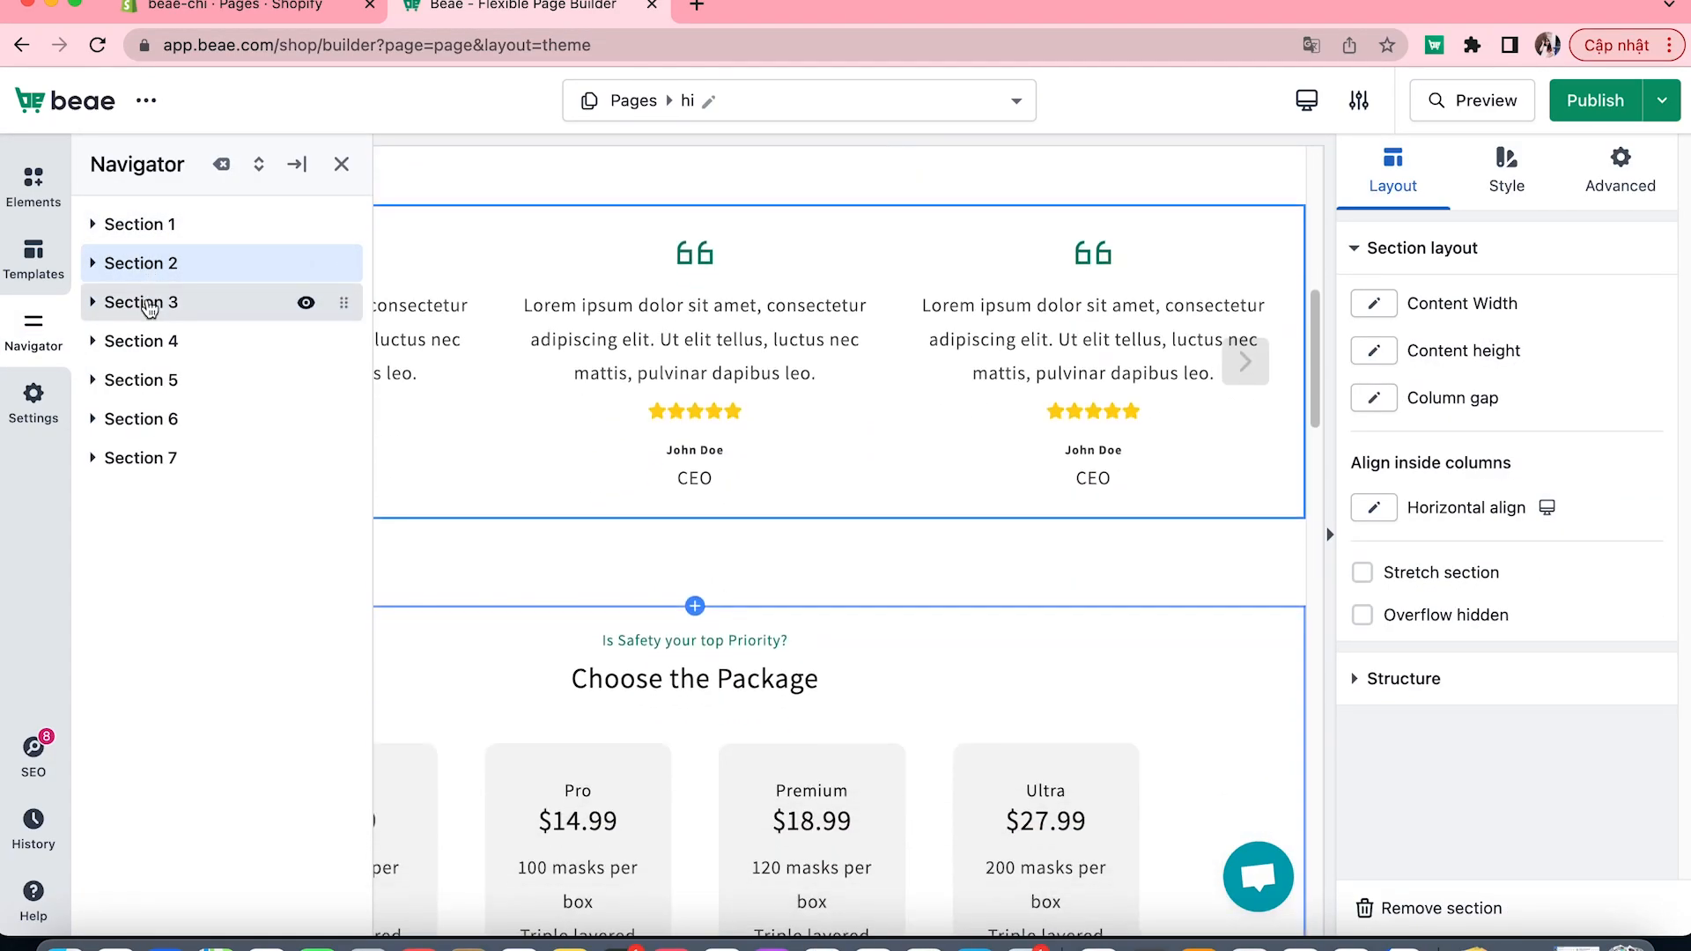
left_click(148, 303)
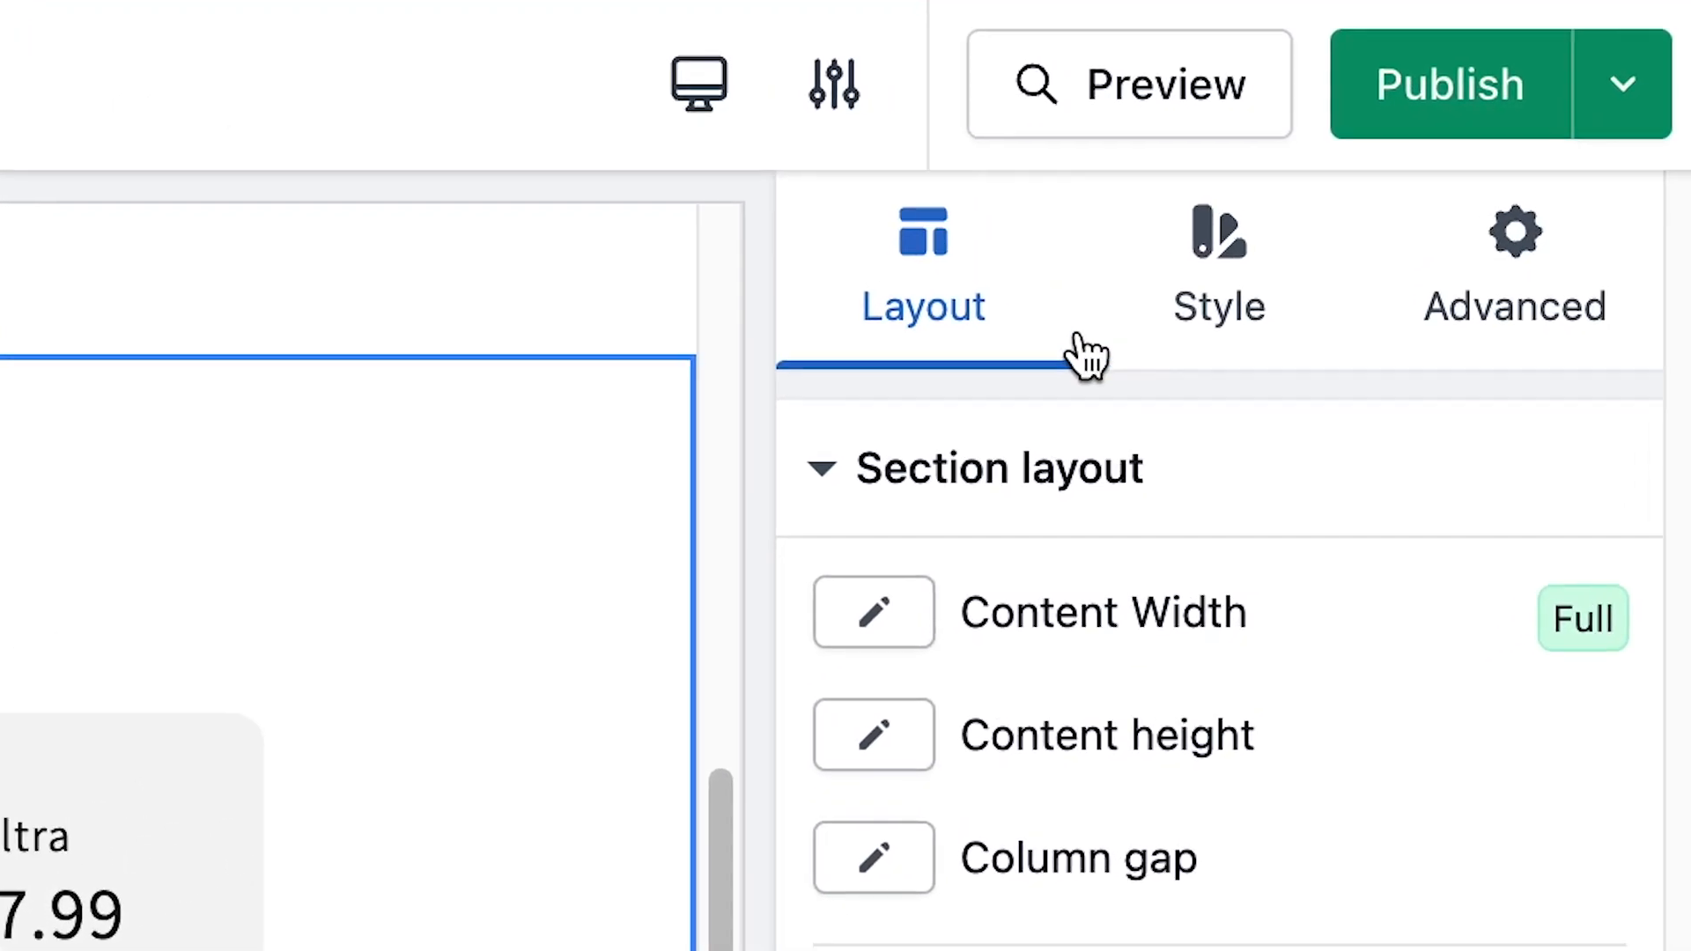
- Look through the style, advanced and structure settings of the pricing section
left_click(1506, 183)
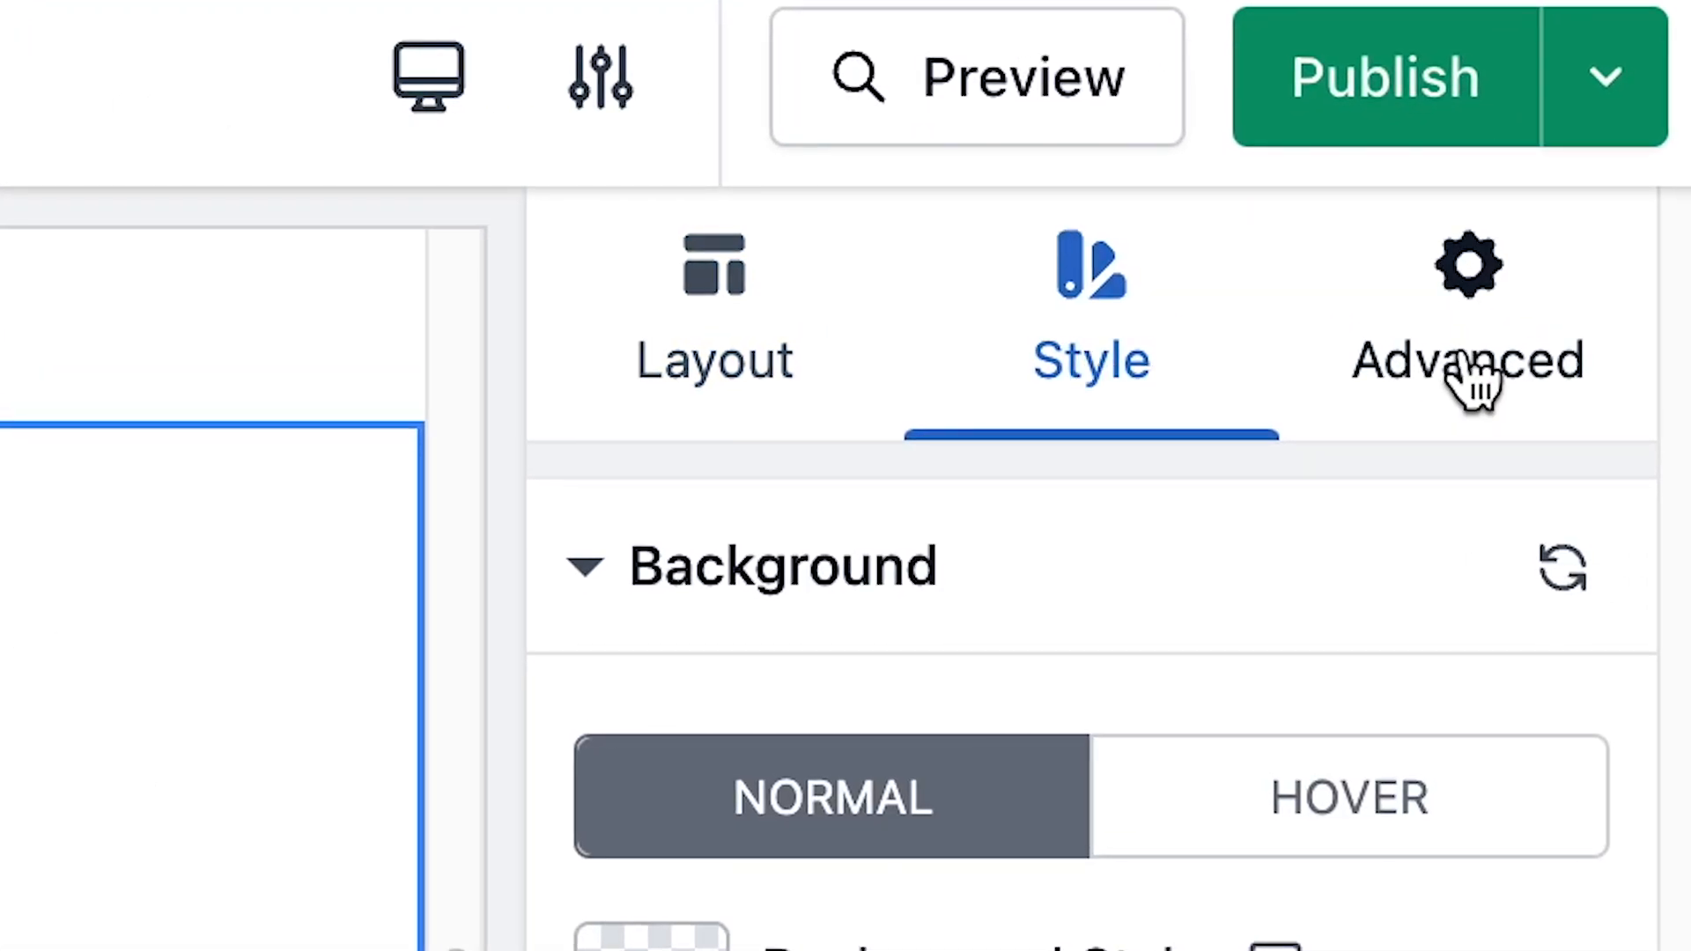
left_click(1472, 377)
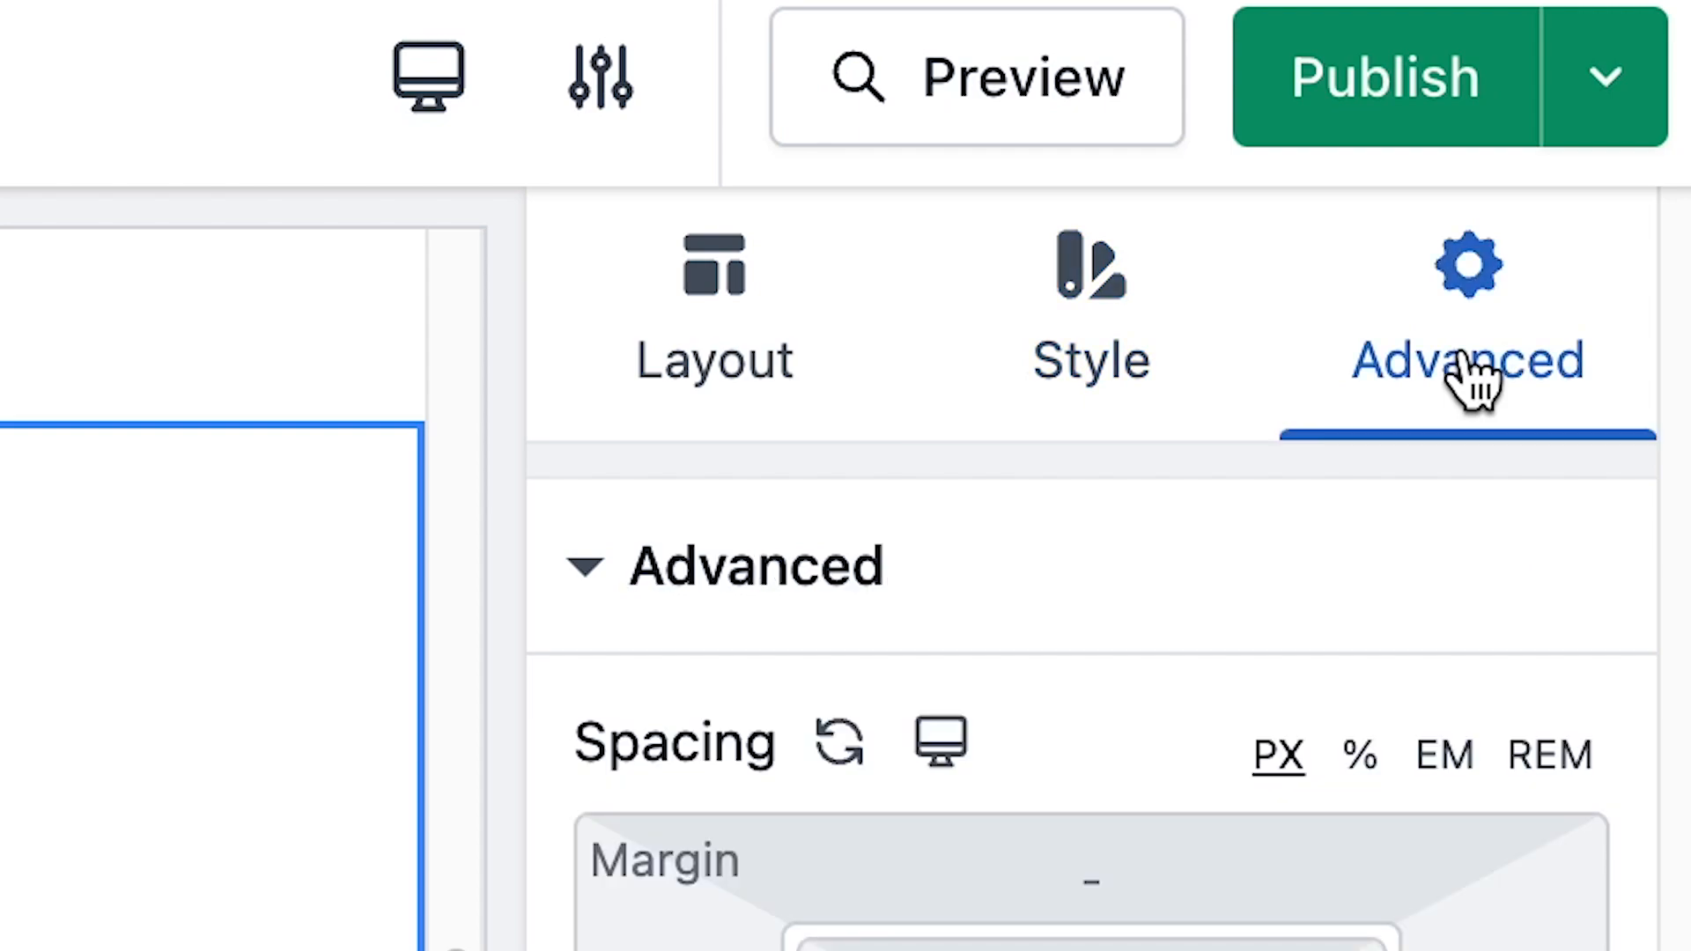
left_click(788, 361)
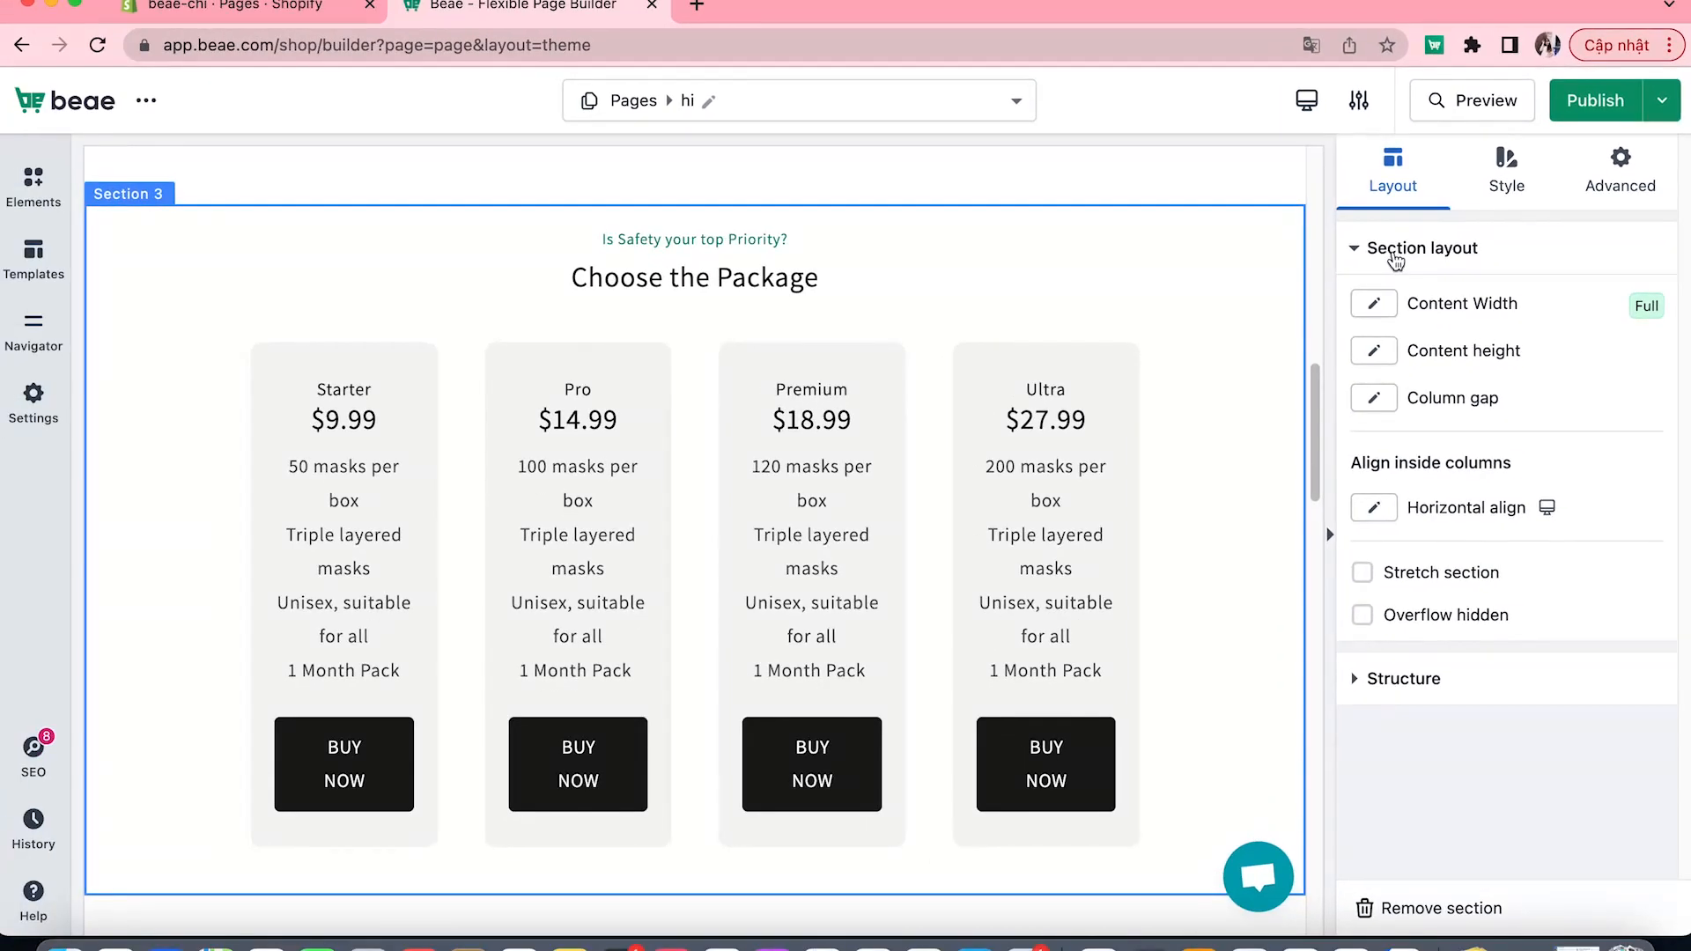
left_click(1402, 680)
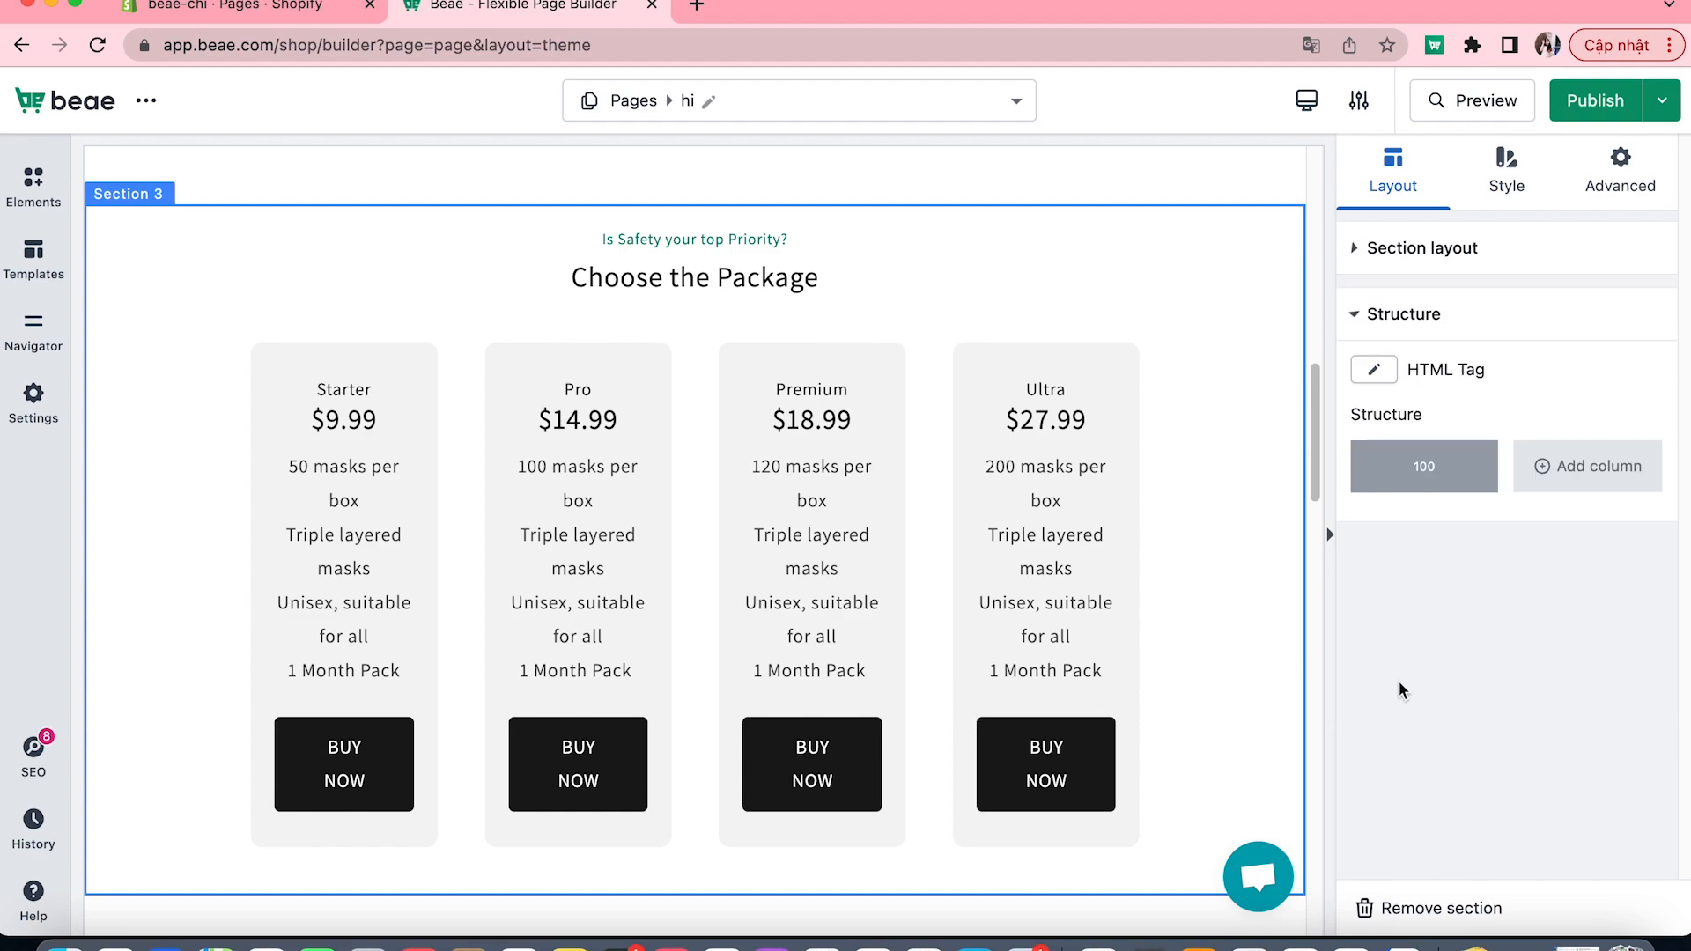
- Set the pricing section's content width to Boxed with a maximum width of 868px
left_click(1445, 257)
left_click(1387, 309)
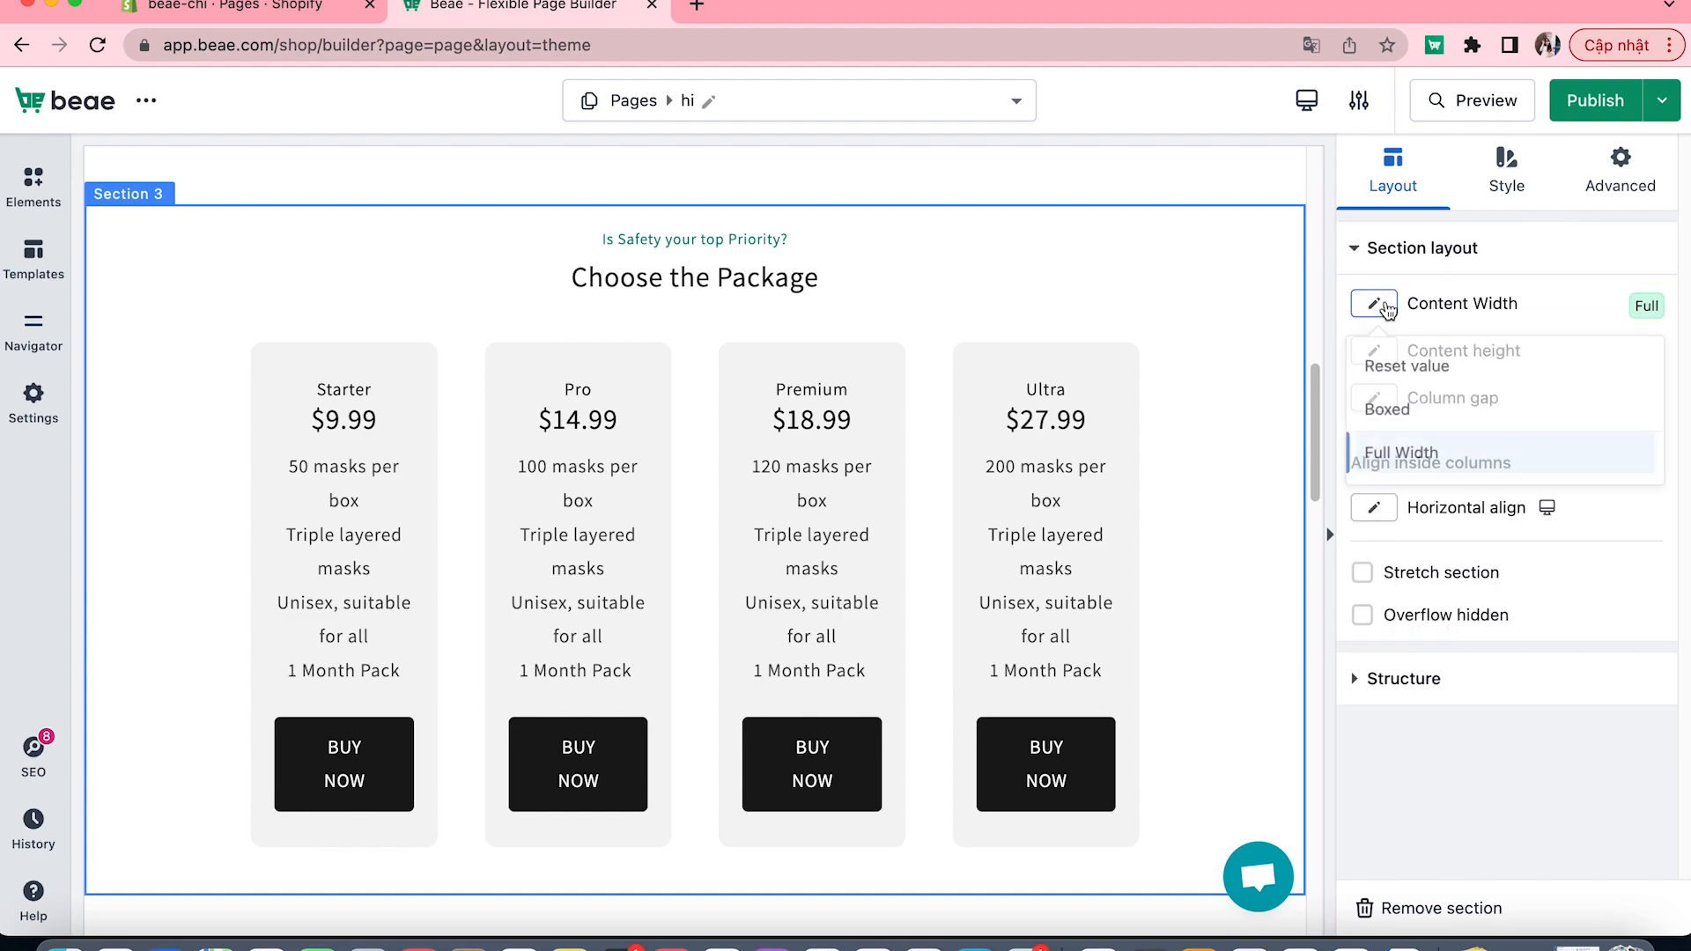
left_click(1383, 407)
left_click_drag(1368, 382, 1459, 381)
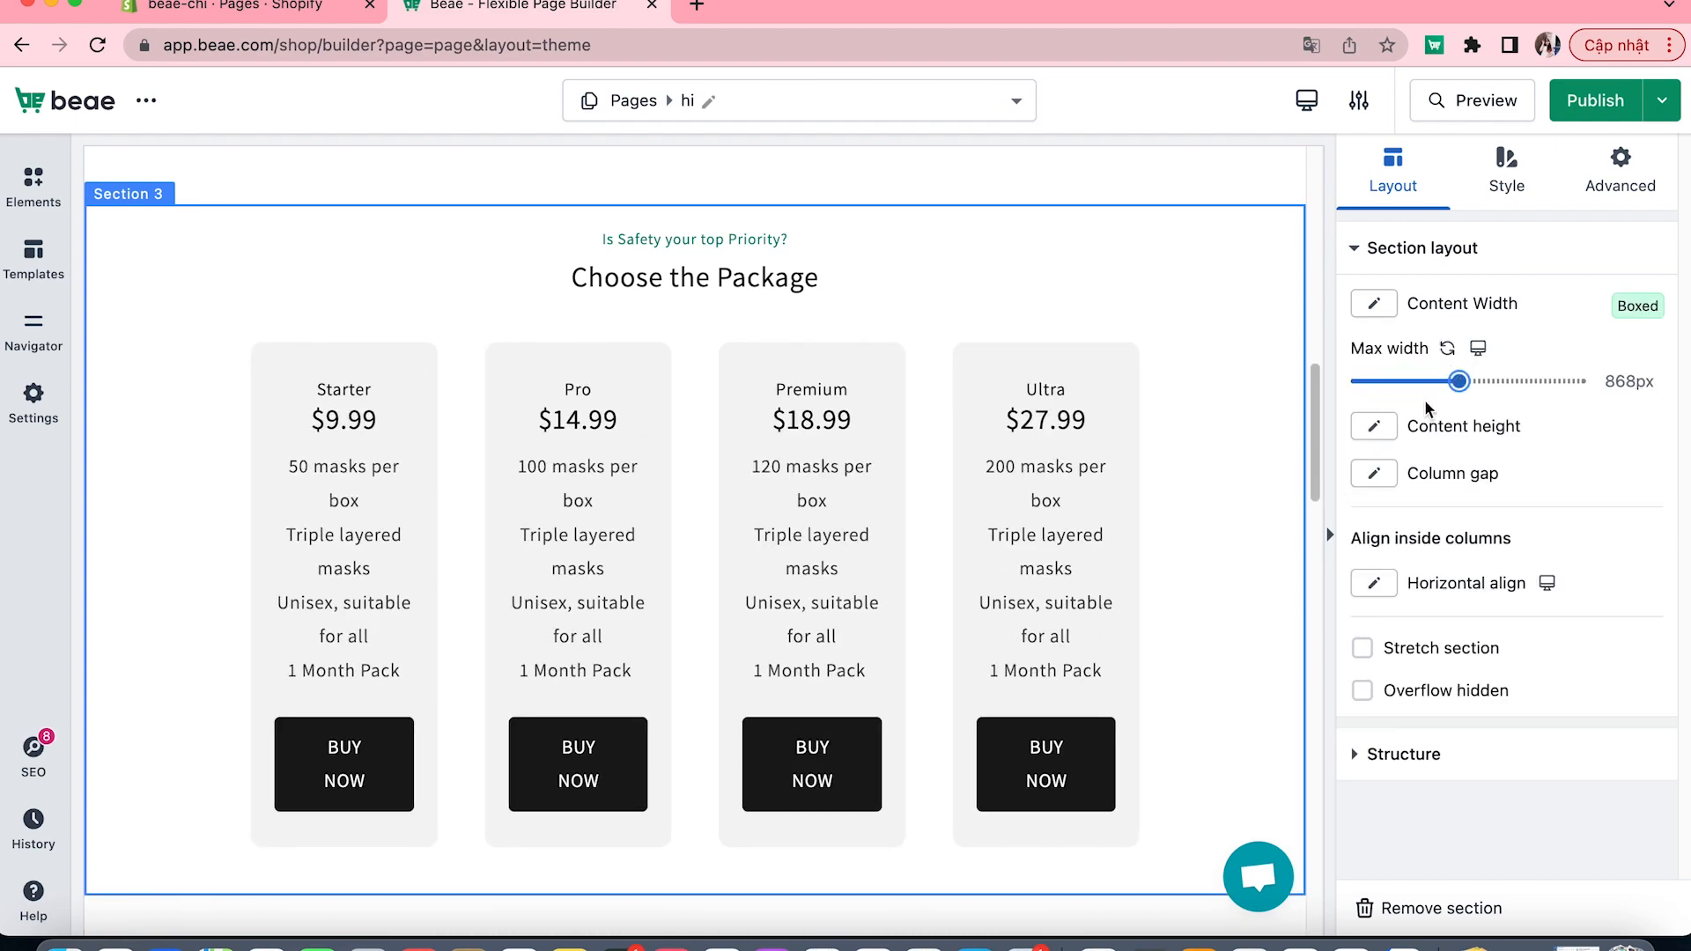
- Set the pricing section's content height to Auto with a minimum height of 385px
left_click(1374, 426)
left_click(1411, 526)
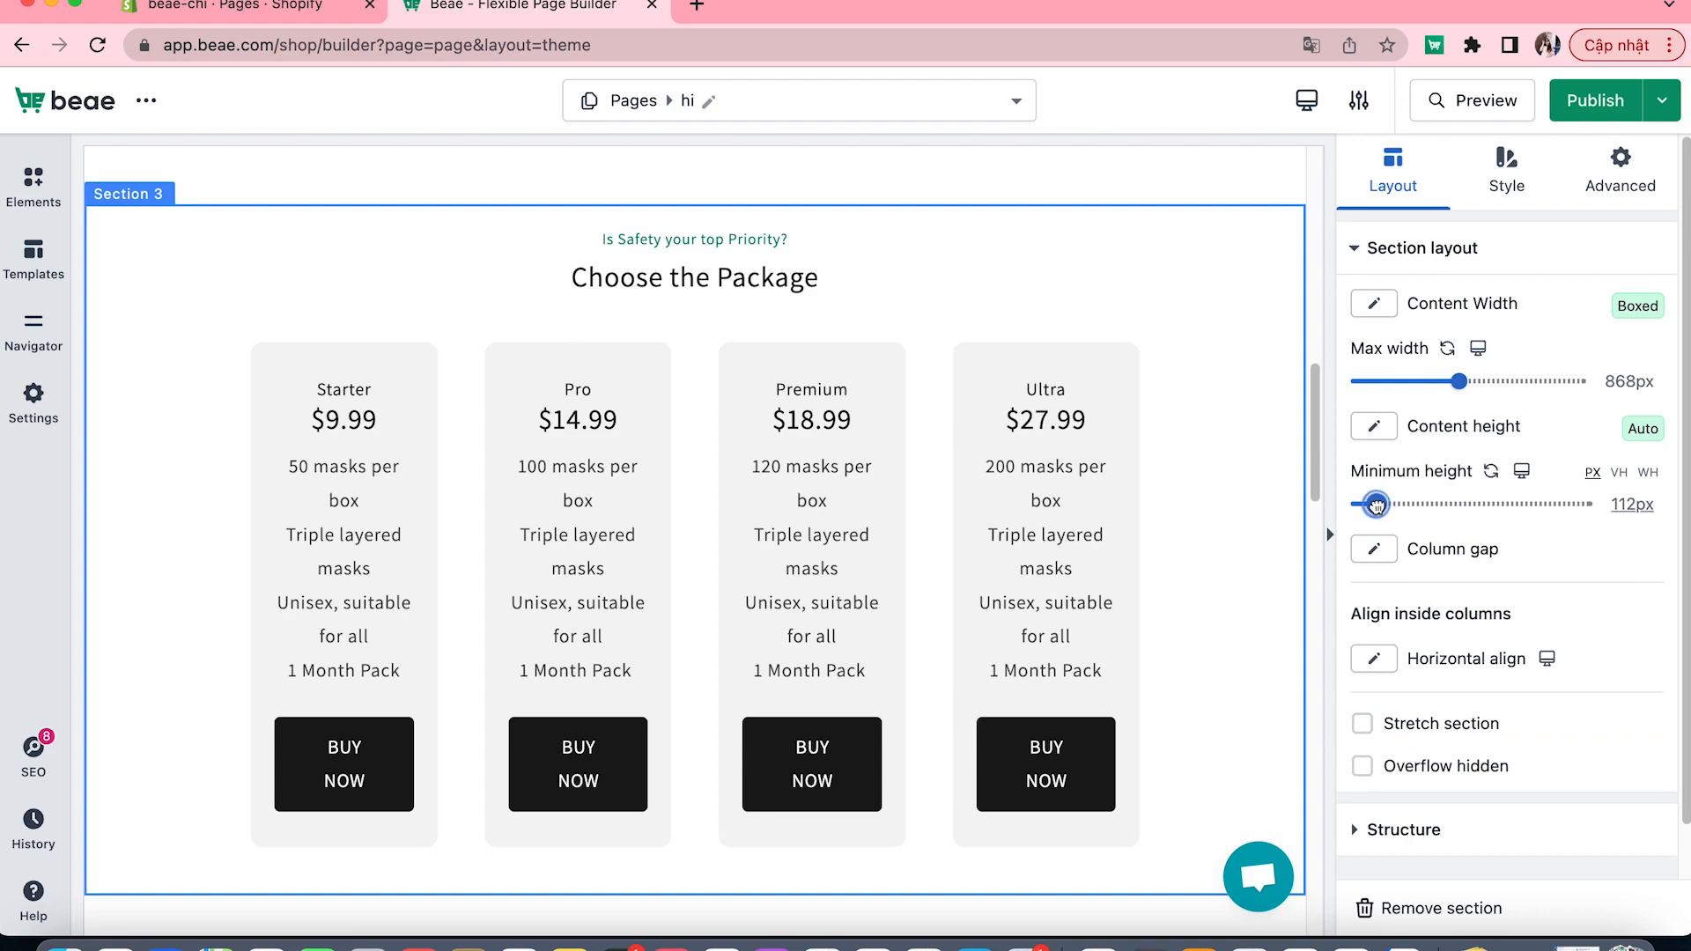
mouse_move(1416, 505)
left_mouse_down()
mouse_move(1470, 504)
mouse_move(1418, 505)
left_mouse_up()
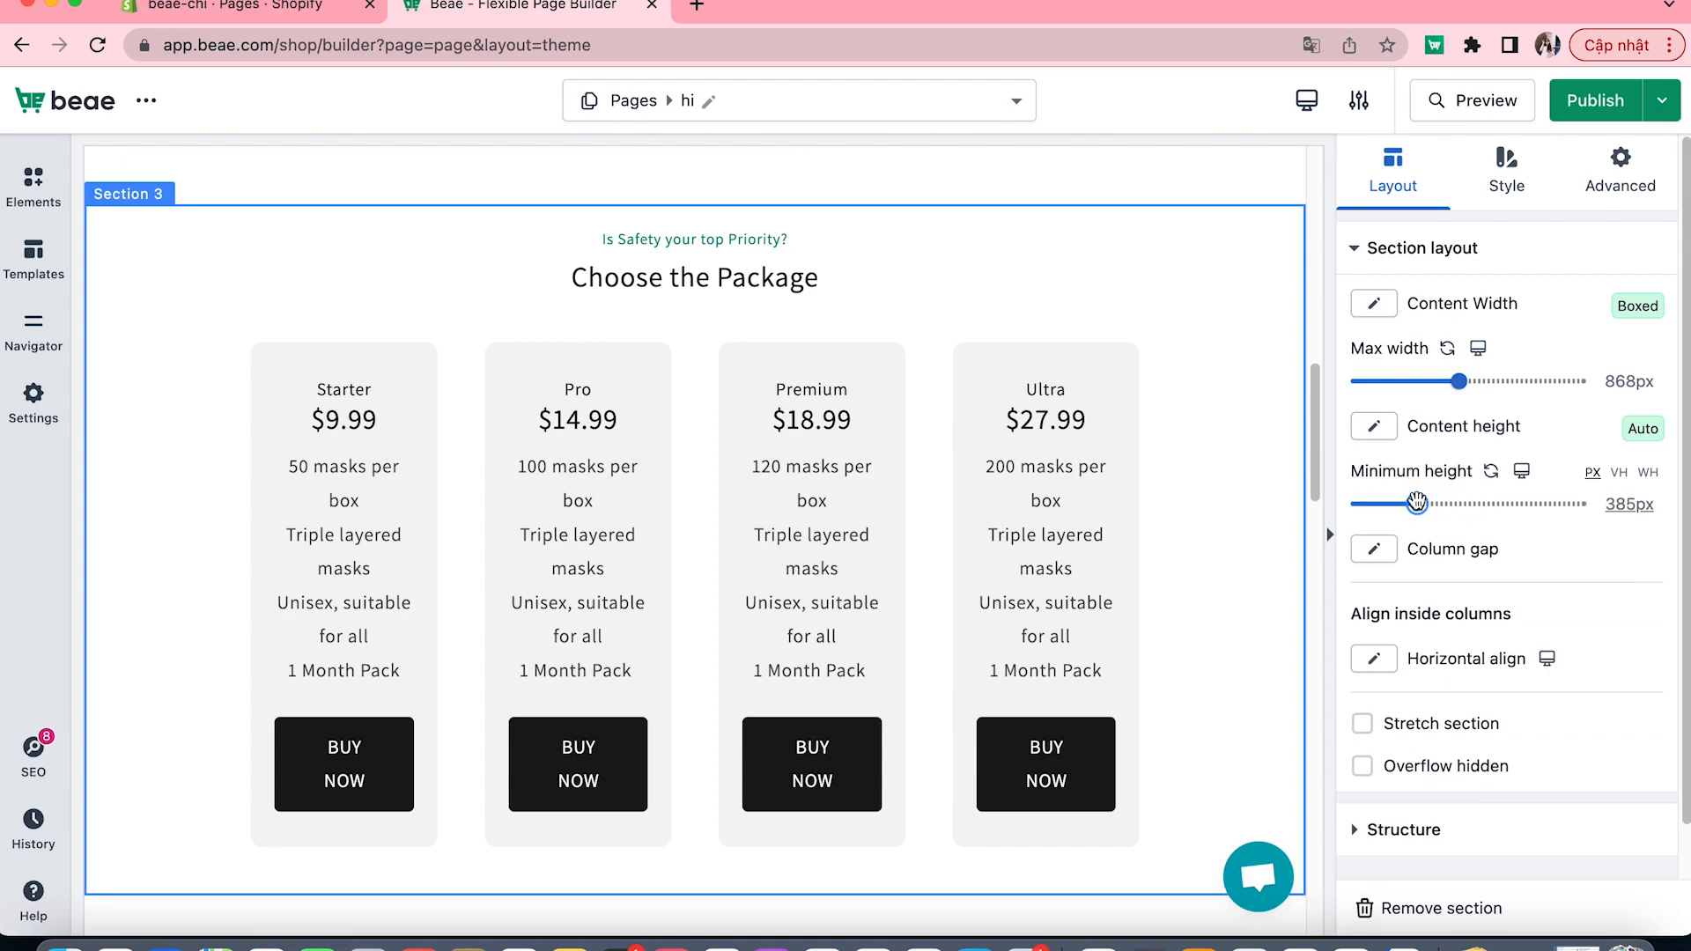
- Look through the column gap and horizontal alignment options of the pricing section, leaving both settings as they are
left_click(1374, 549)
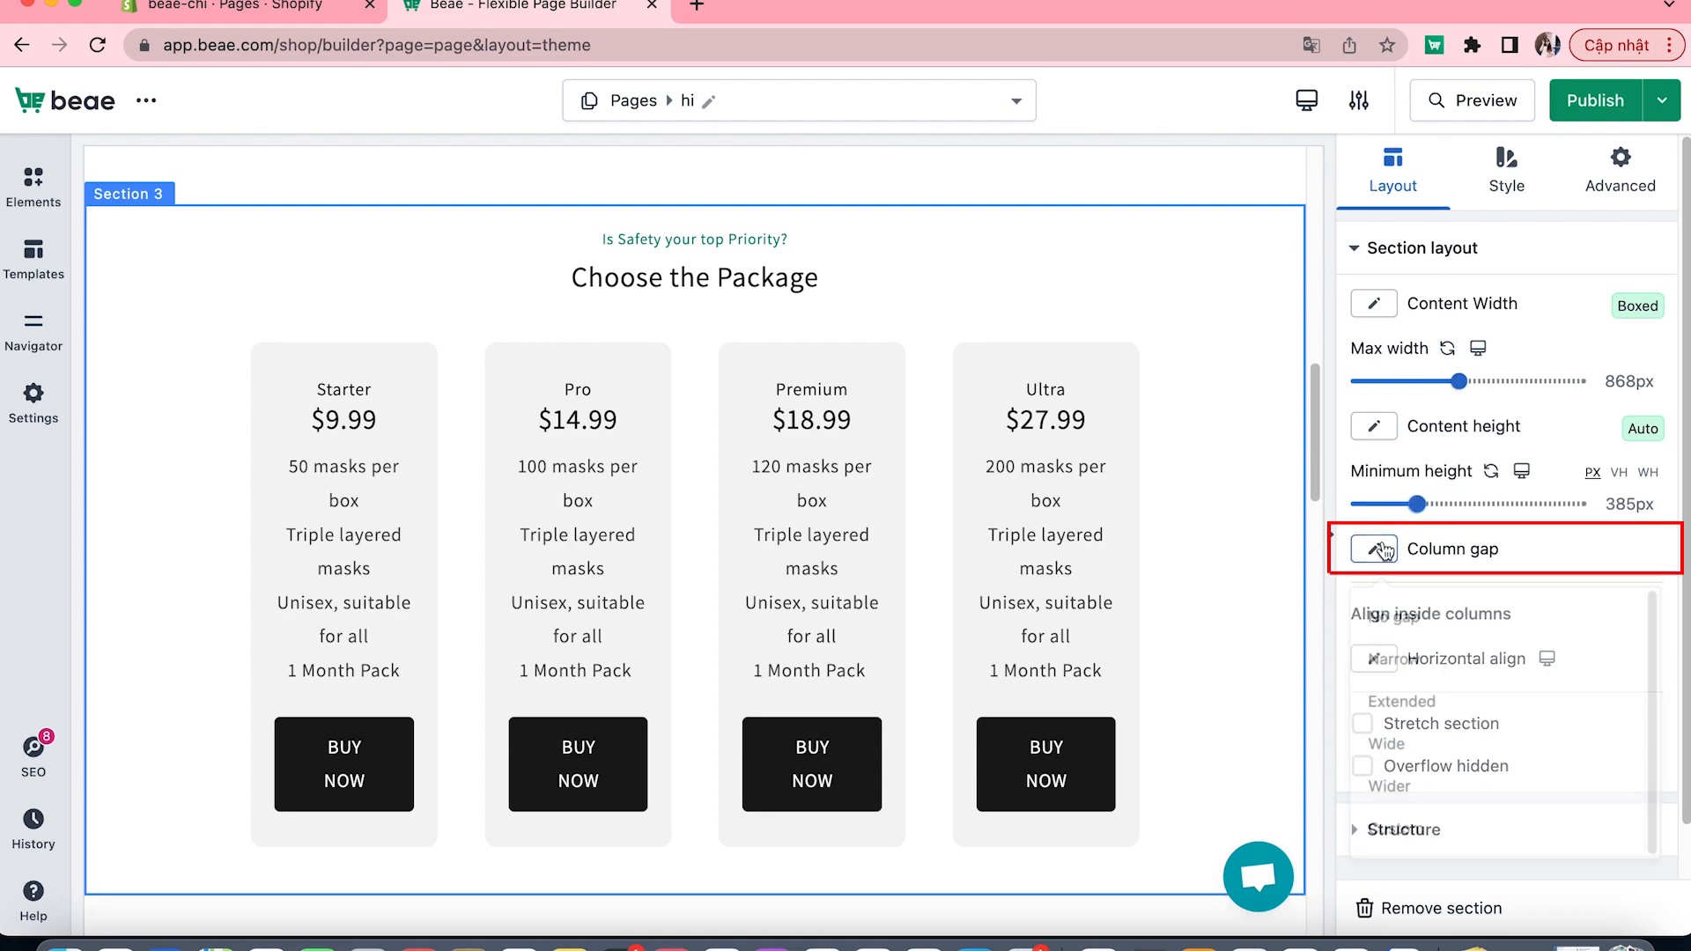
left_click(1539, 563)
scroll(1437, 638, "down", 1)
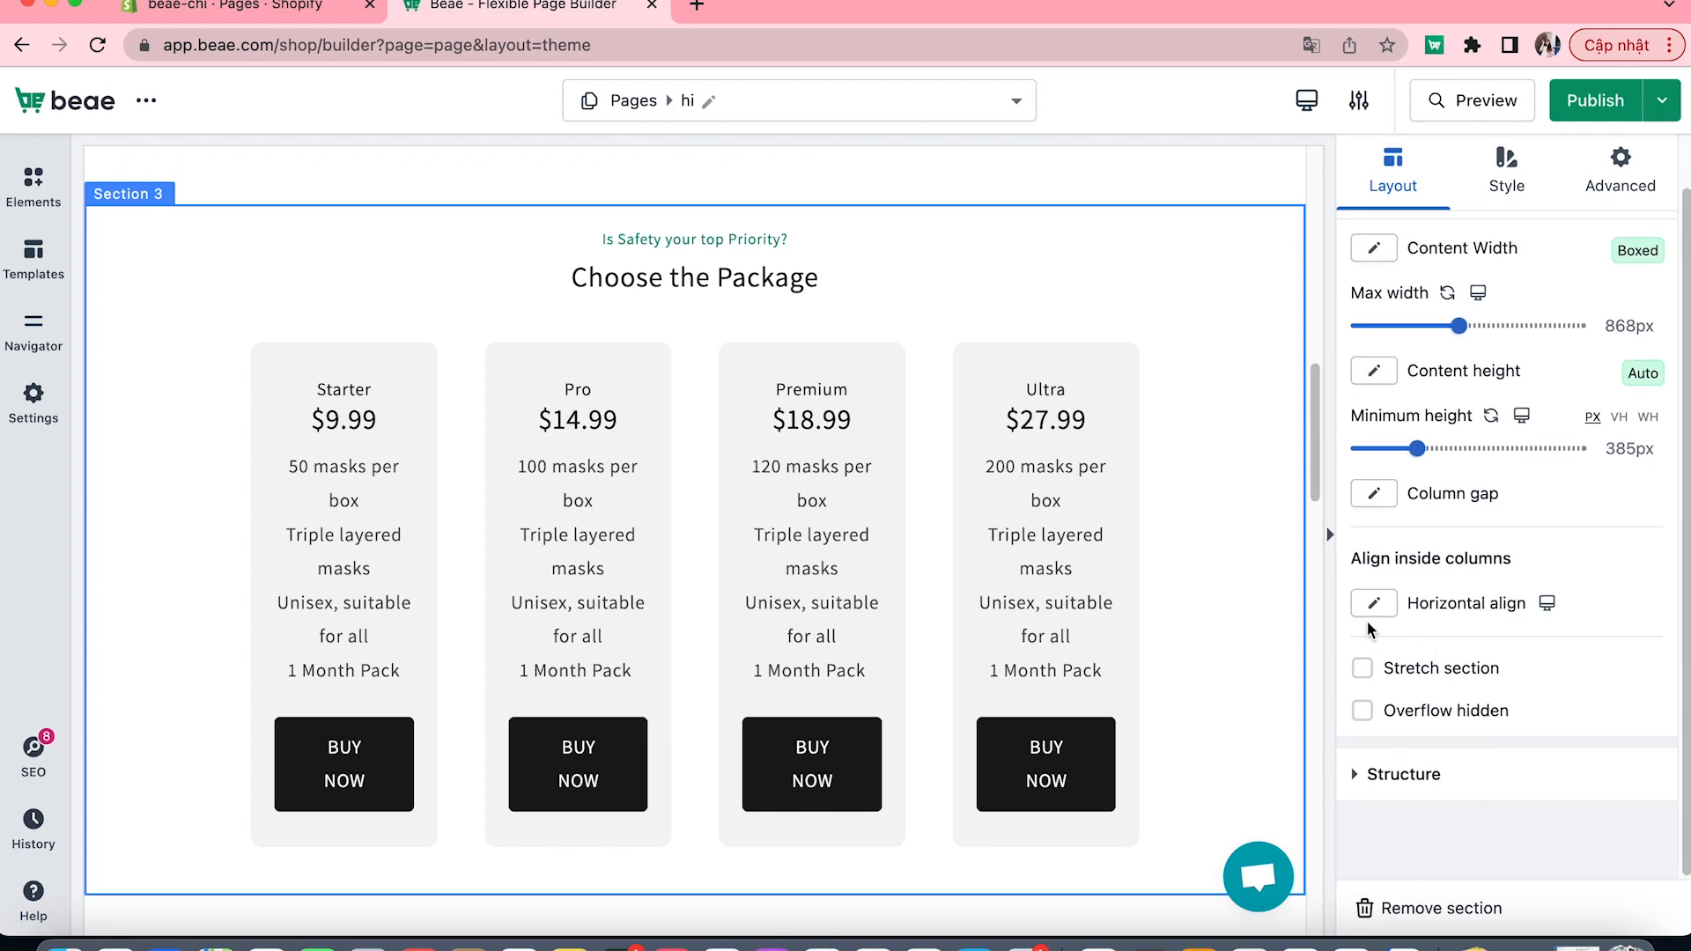
left_click(1371, 608)
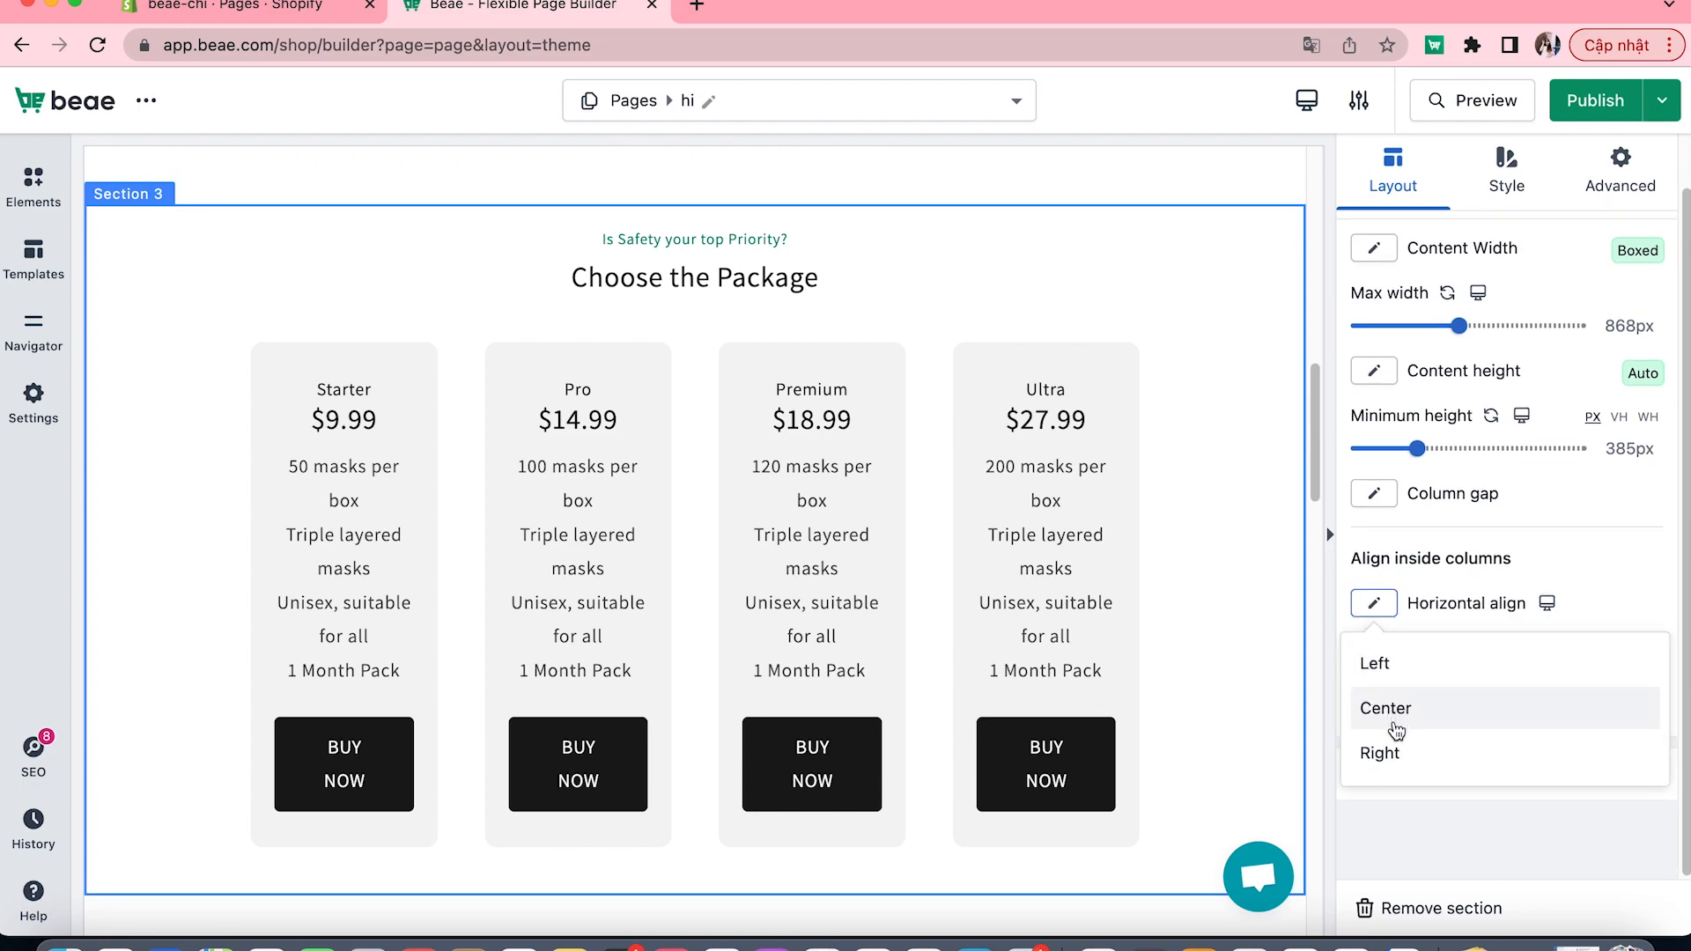
left_click(1583, 578)
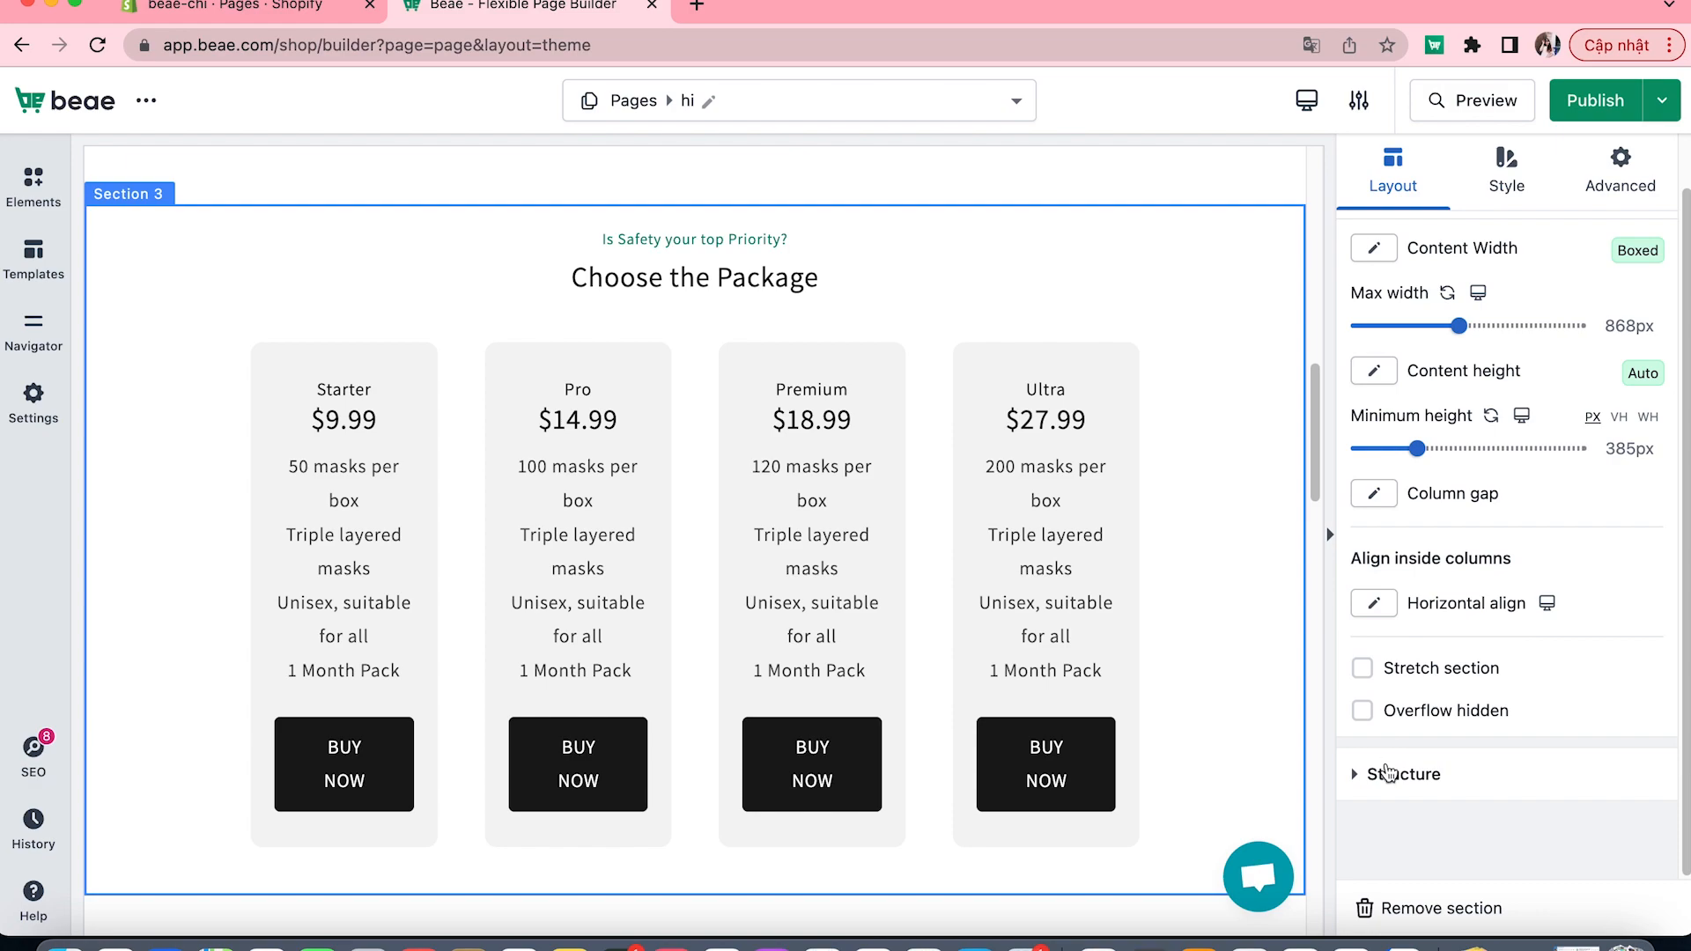
- Look through the HTML tag choices in the pricing section's structure settings
left_click(1388, 773)
left_click(1386, 375)
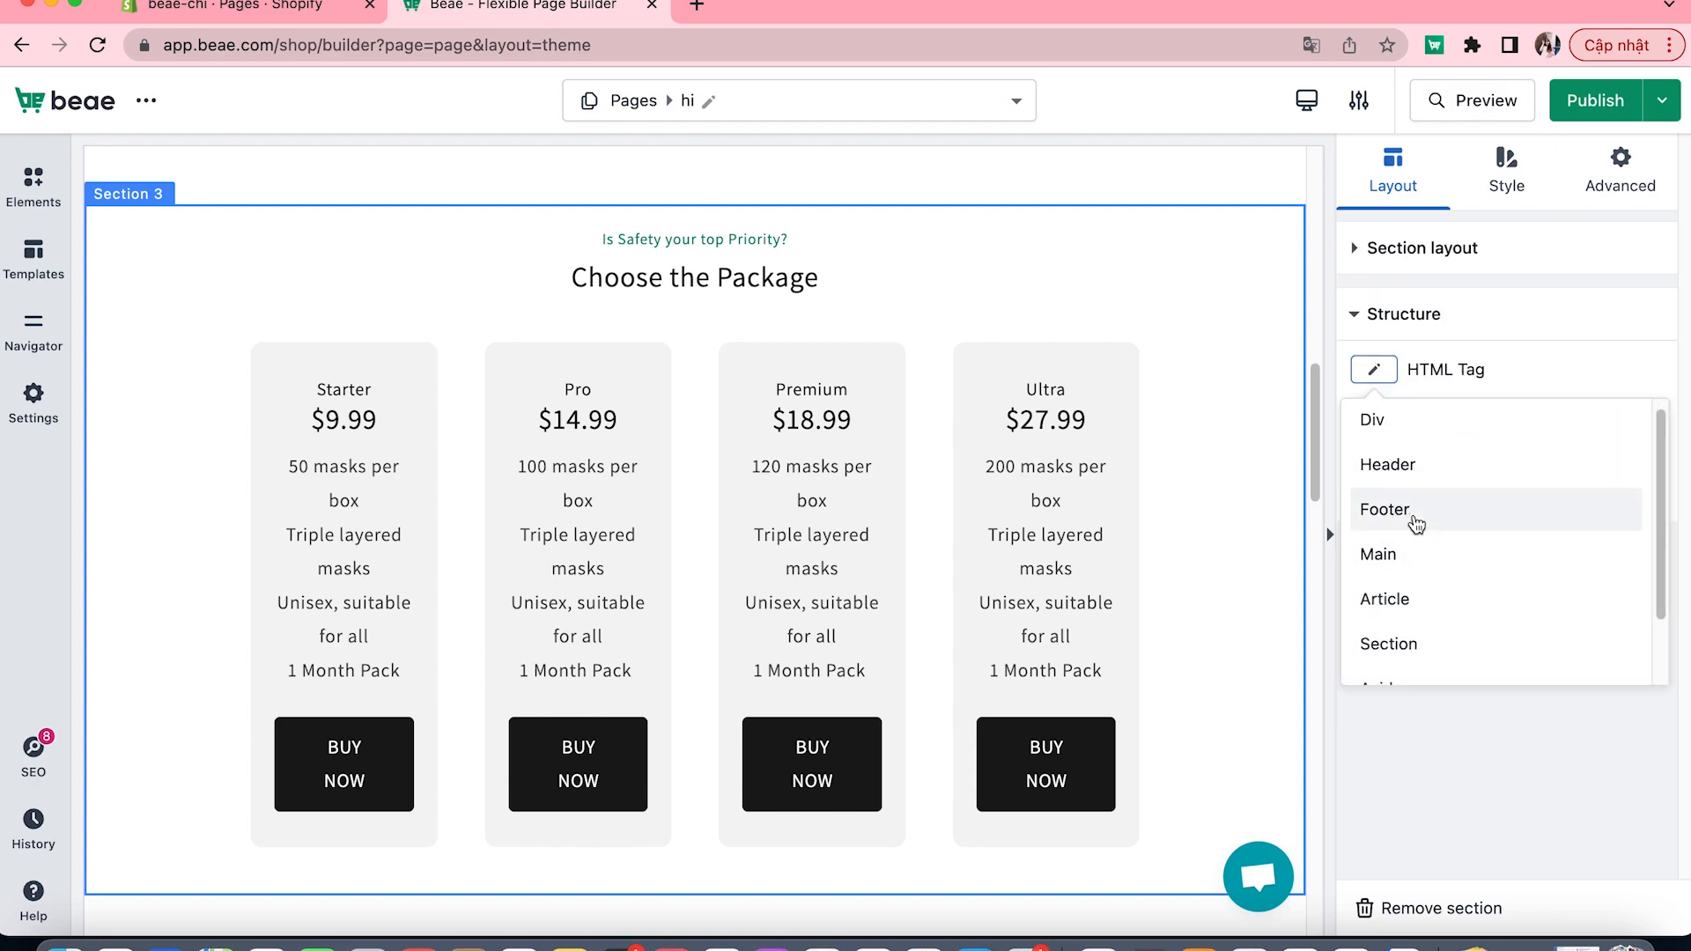
scroll(1405, 520, "down", 2)
left_click(1451, 687)
- Add a second column to the pricing section and try the 70/30, 30/70 and 50/50 structures
left_click(1592, 469)
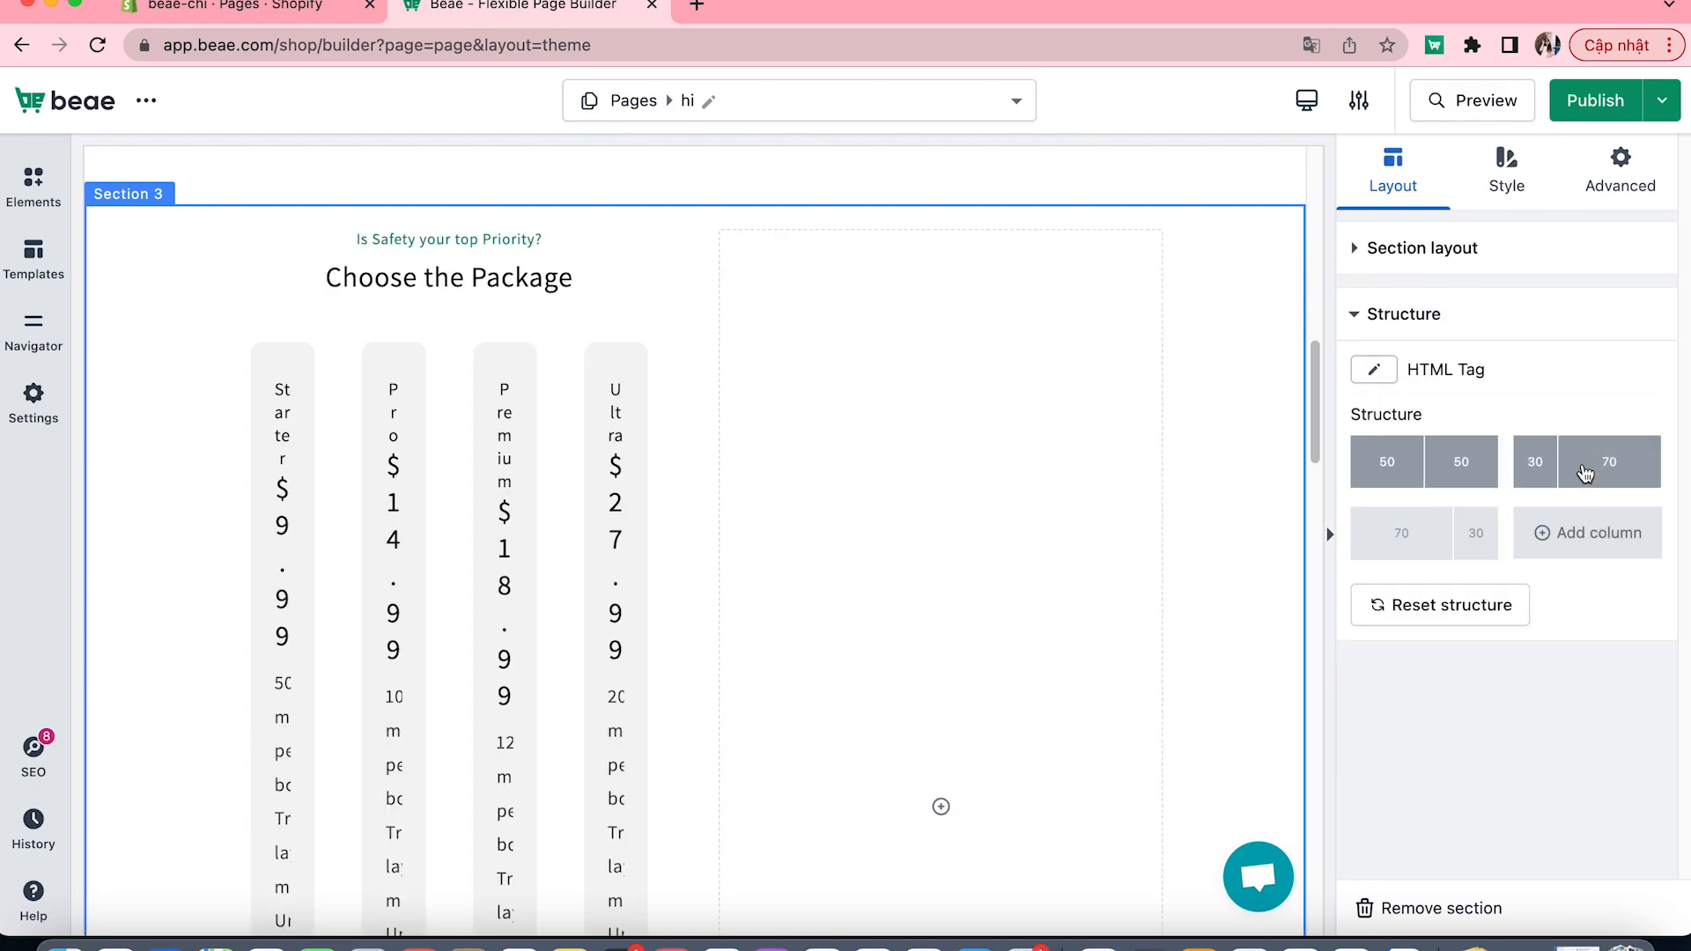
left_click(1413, 526)
left_click(1576, 459)
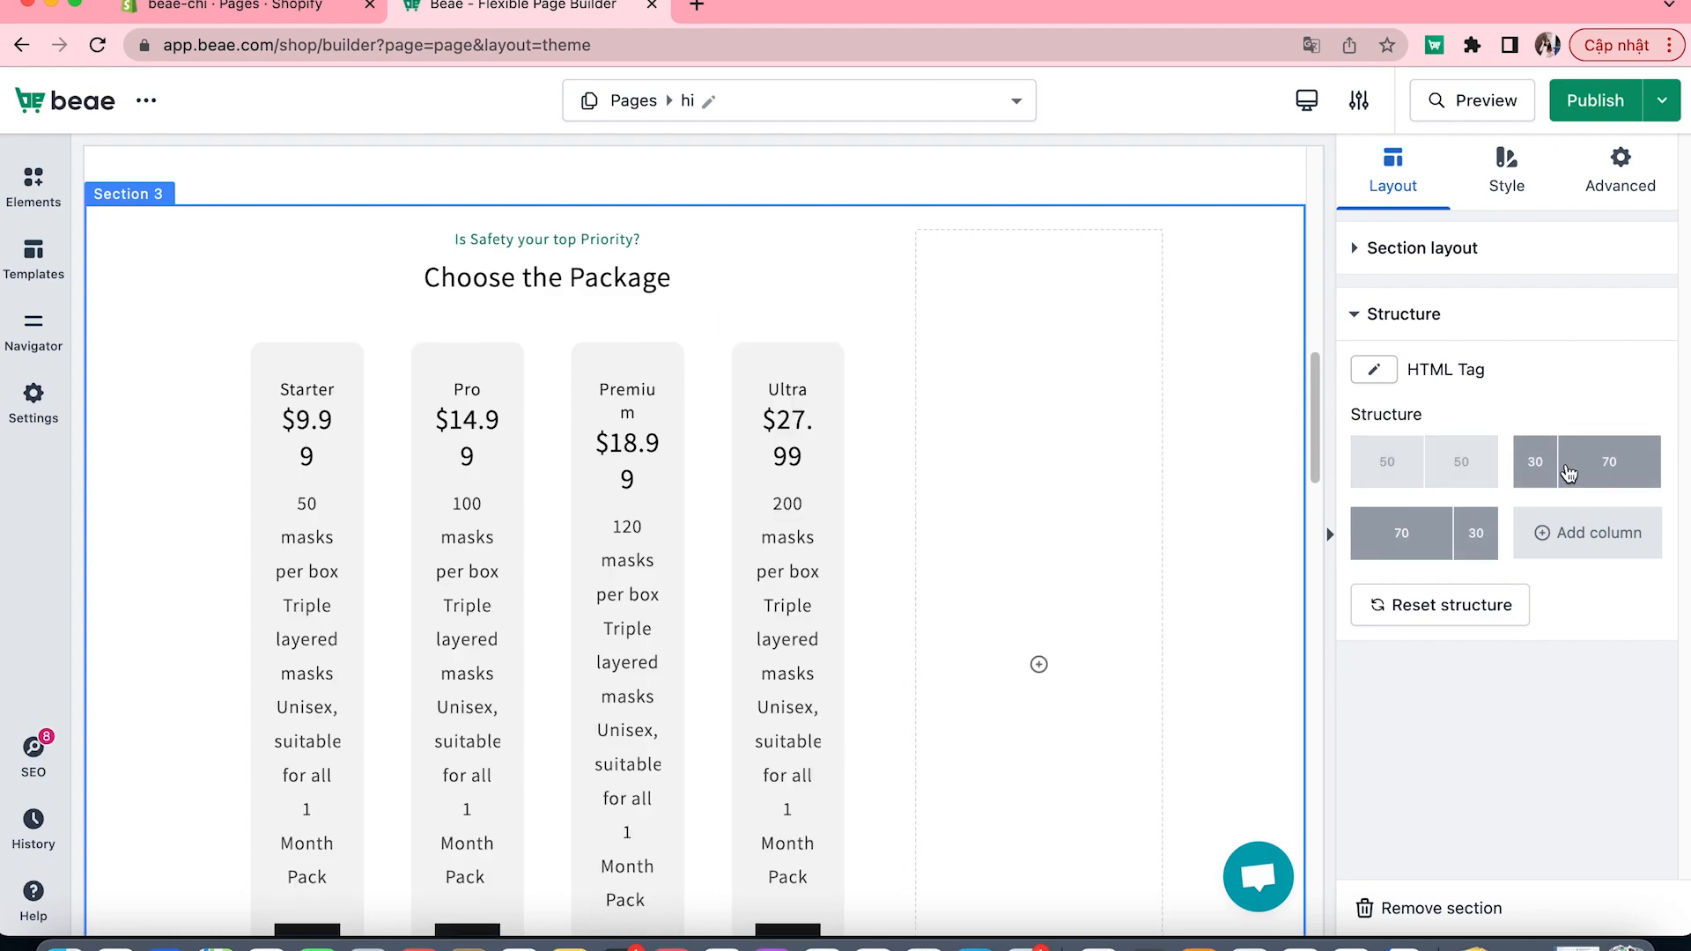
left_click(1467, 467)
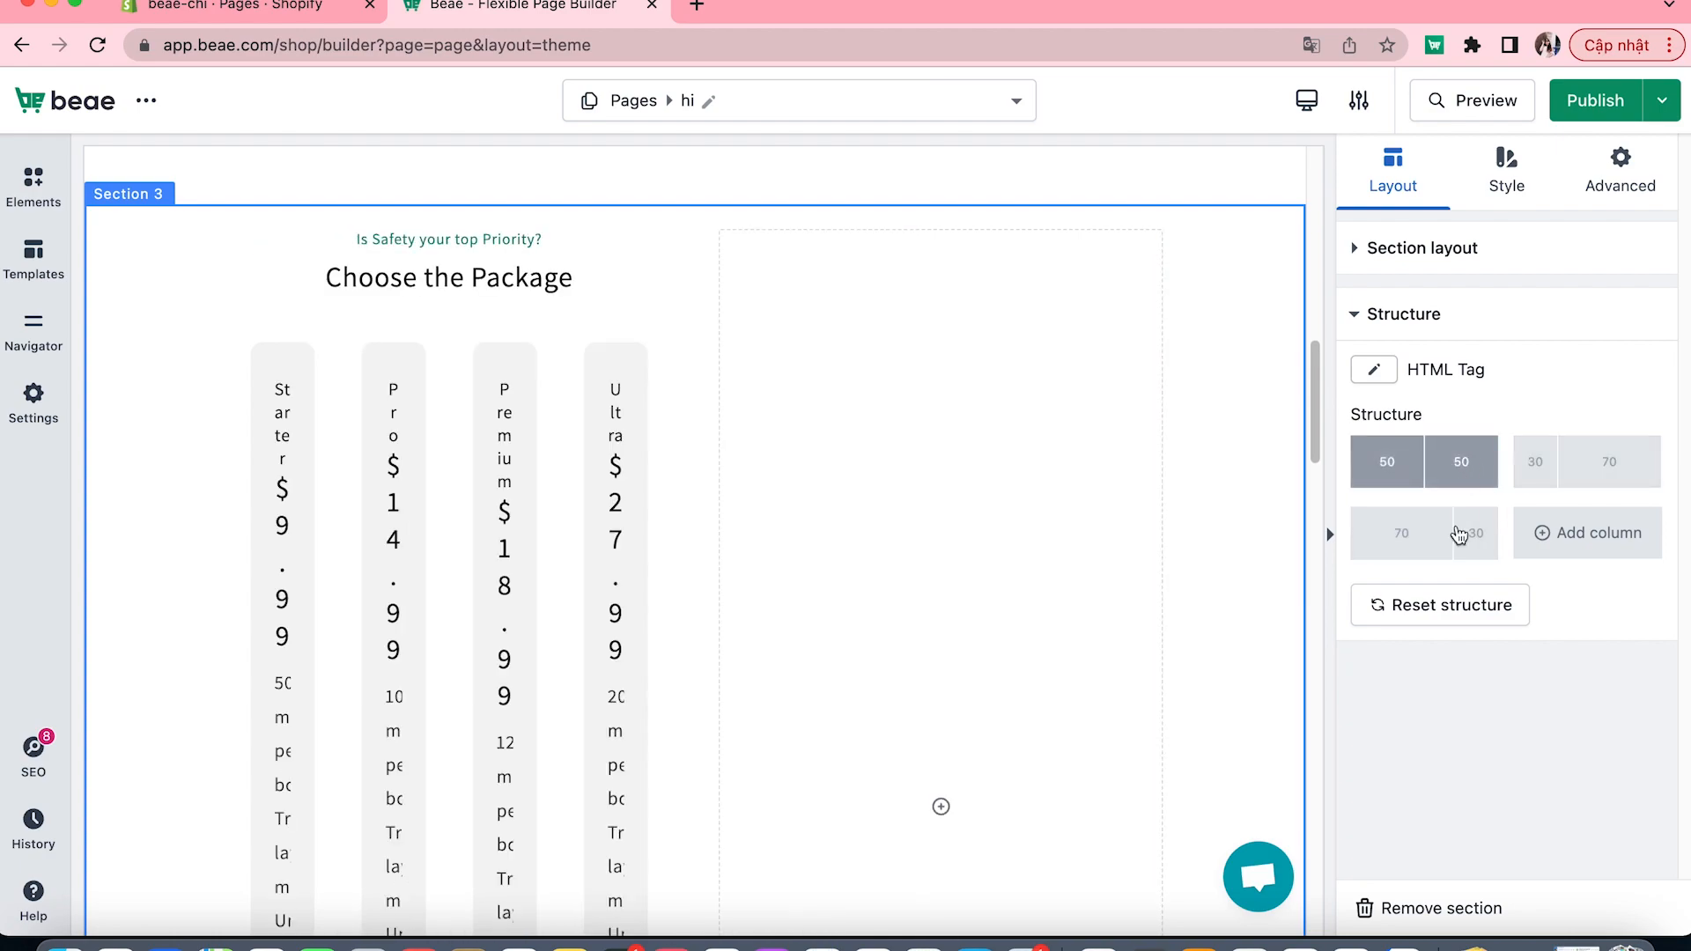
- Delete the empty second column from the pricing section
right_click(1108, 531)
left_click(1229, 823)
scroll(1197, 690, "up", 2)
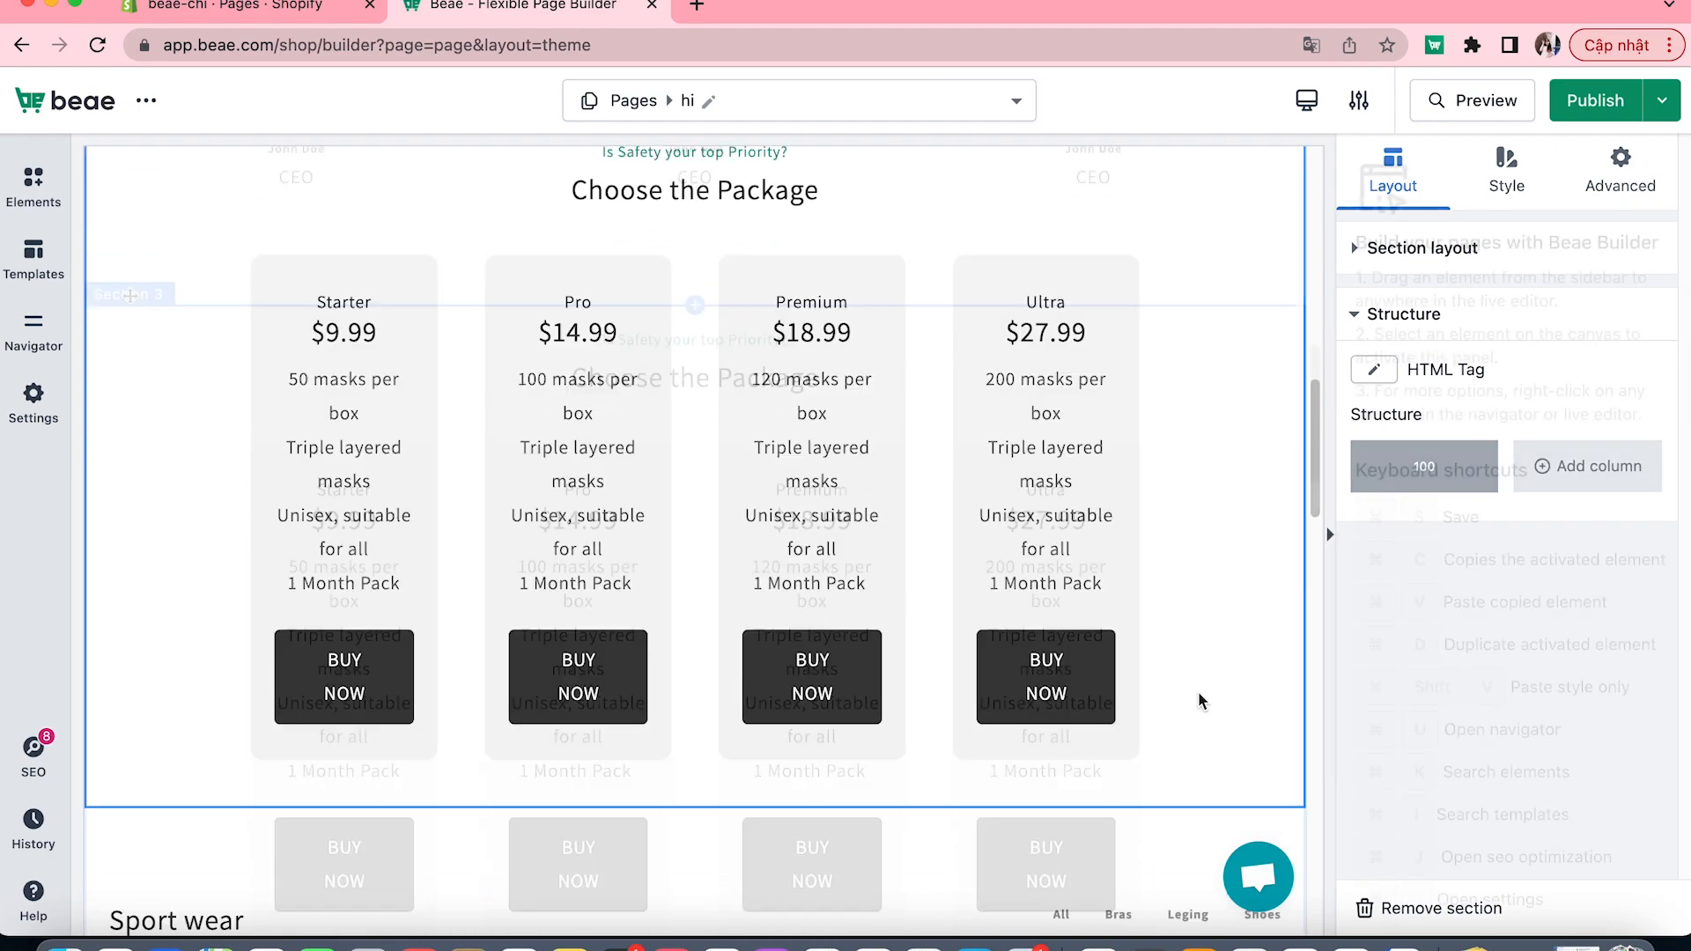
- Select Section 3 in the Navigator and look through its background, background overlay and shape divider style settings
left_click(33, 327)
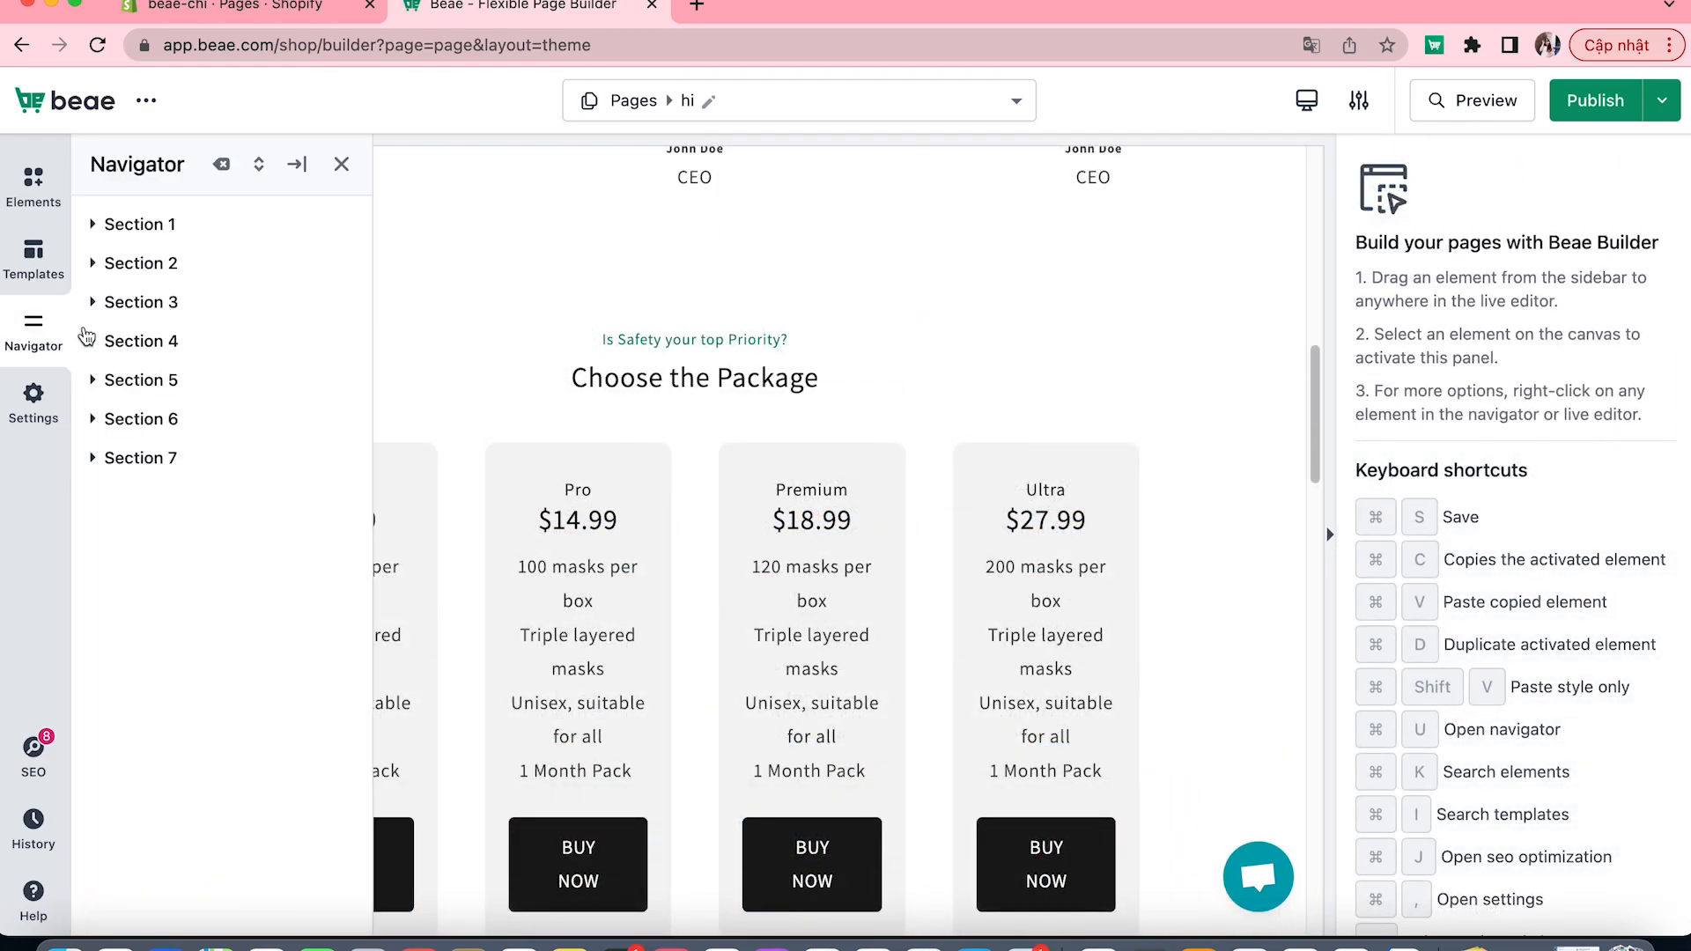
left_click(126, 303)
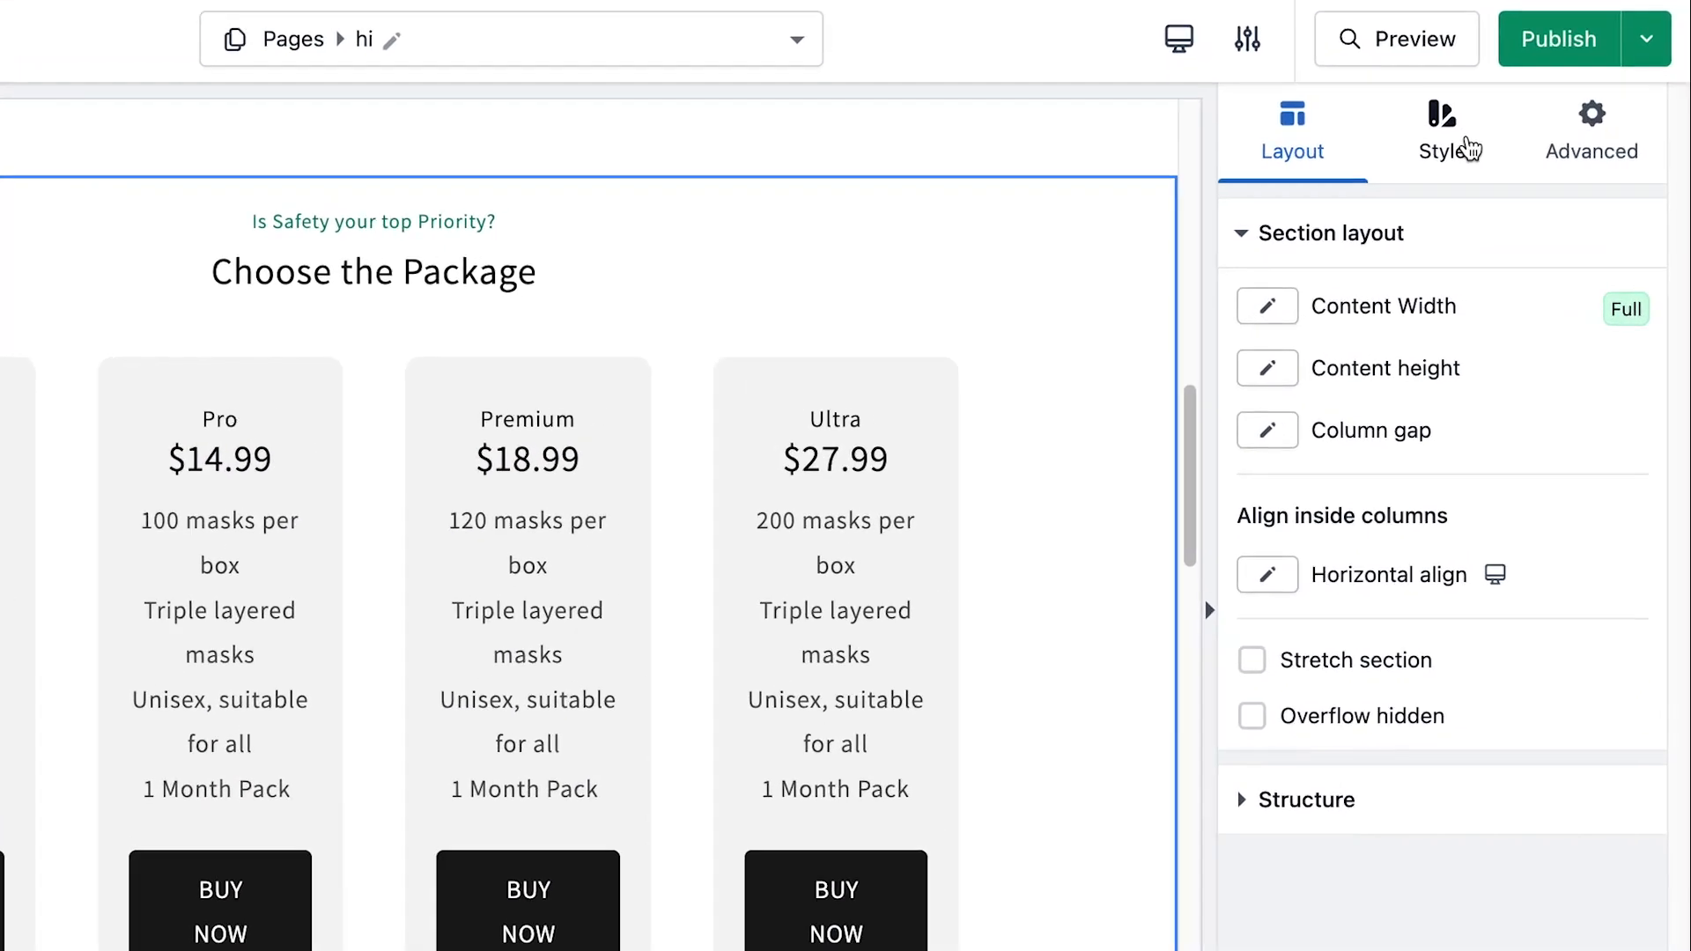
left_click(1522, 179)
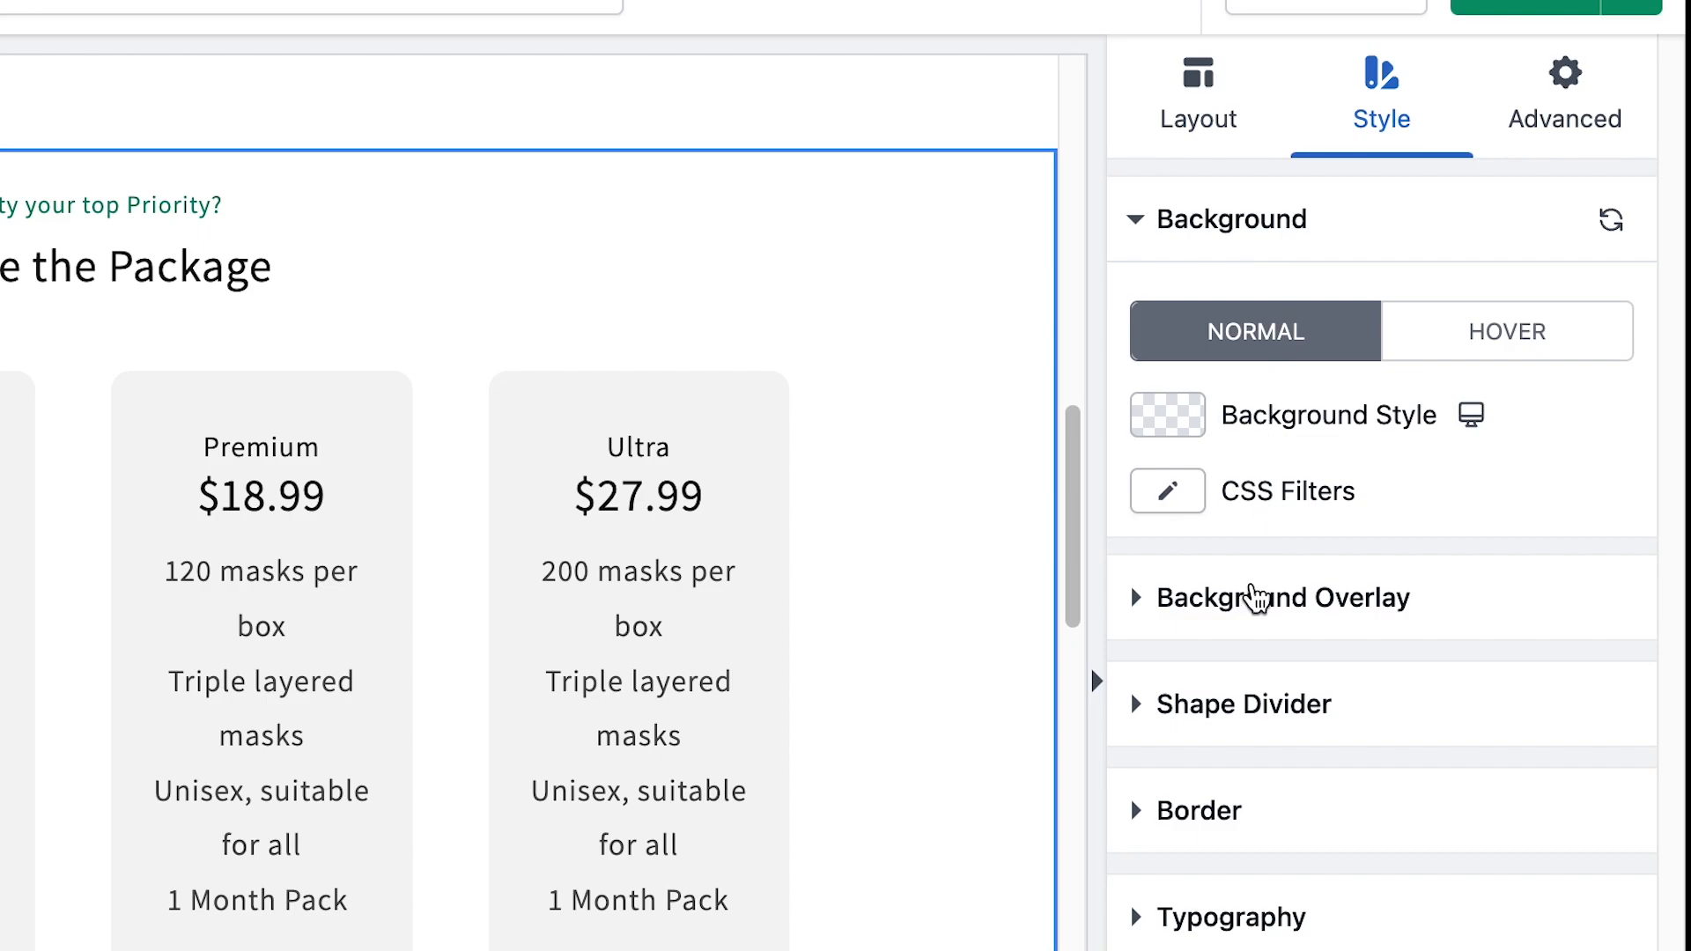
left_click(1250, 597)
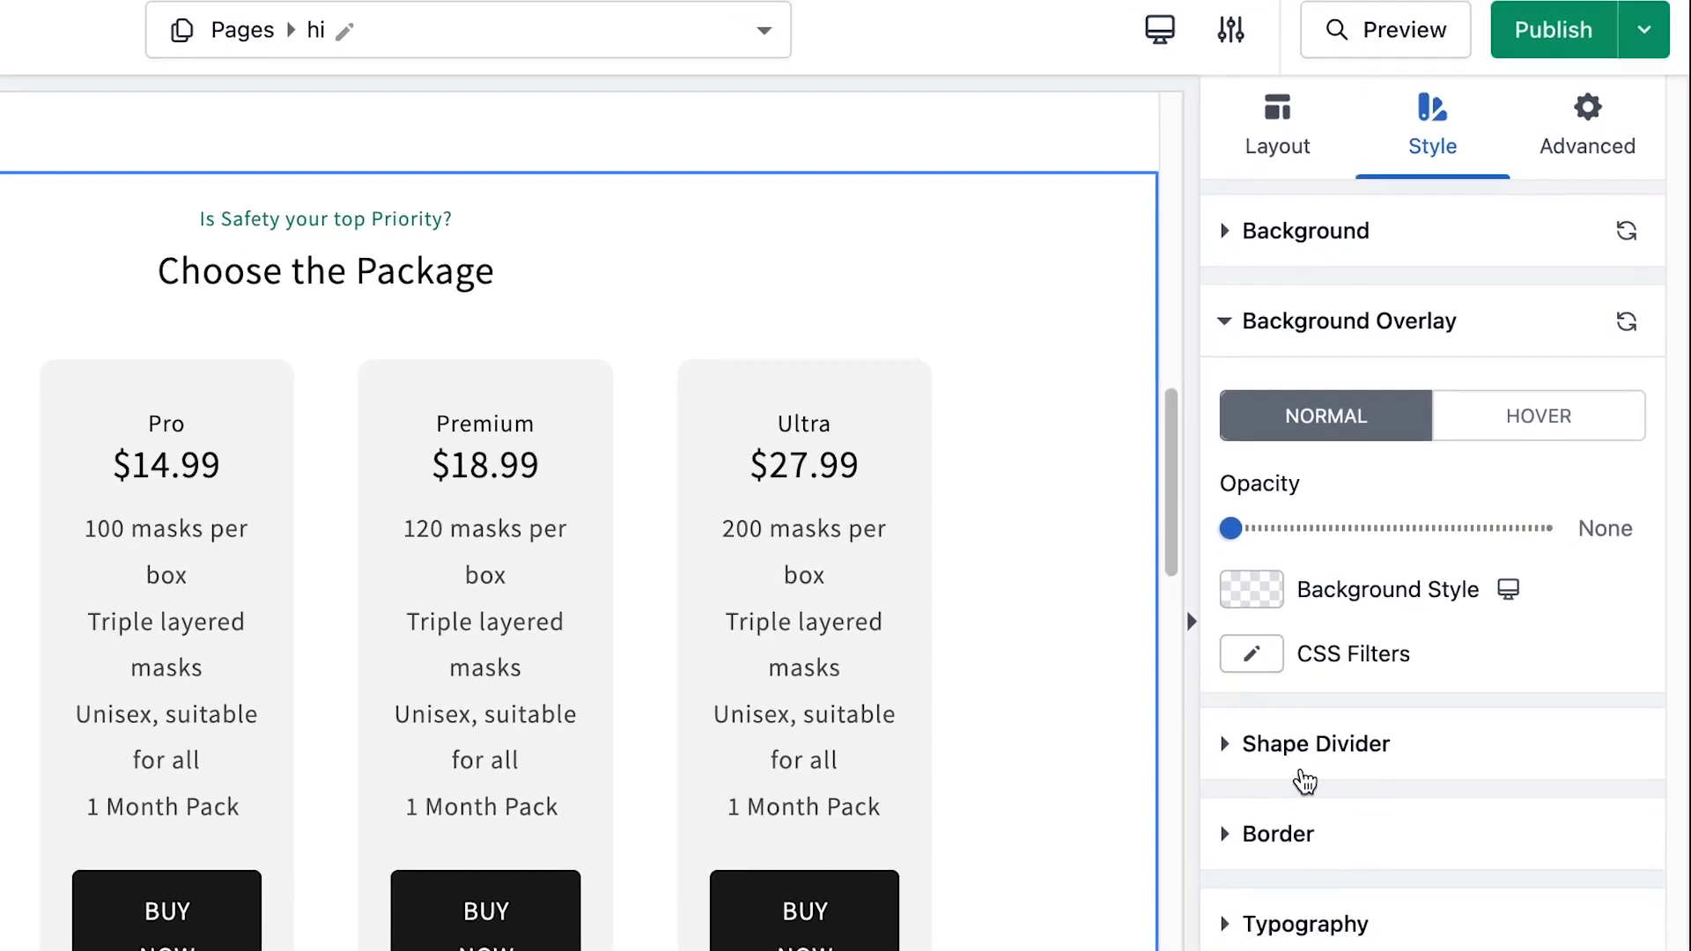
left_click(1302, 773)
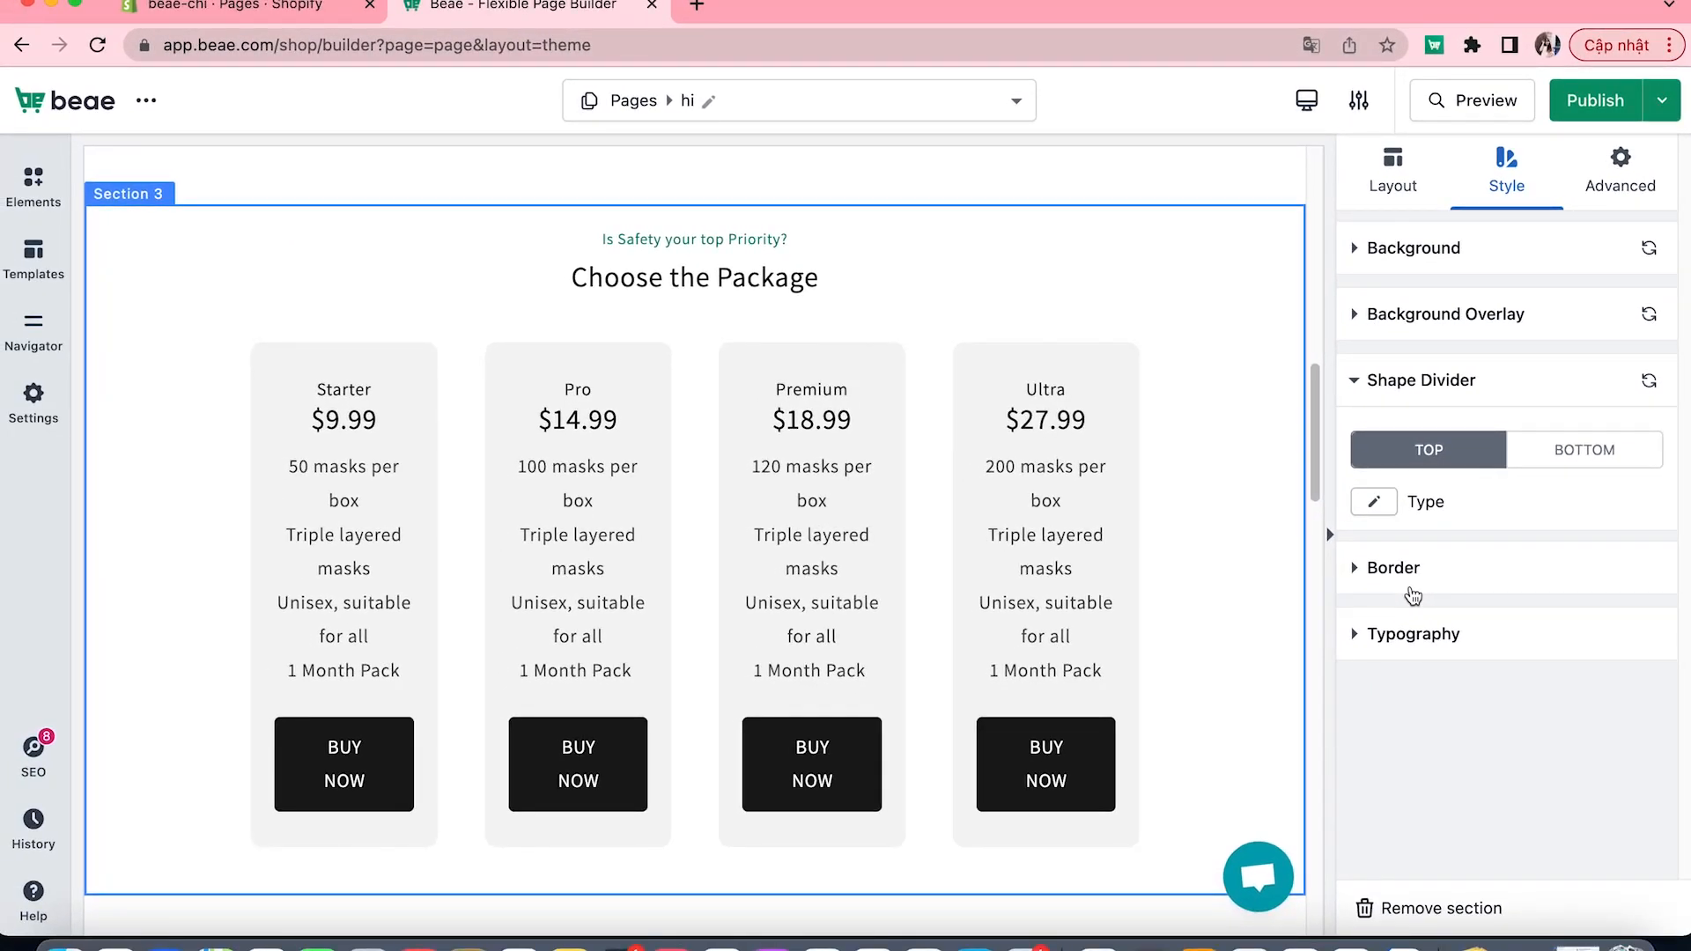
- Set the pricing section's classic background to the uploaded athlete's set image with female clothing and pink shoes
left_click(1452, 269)
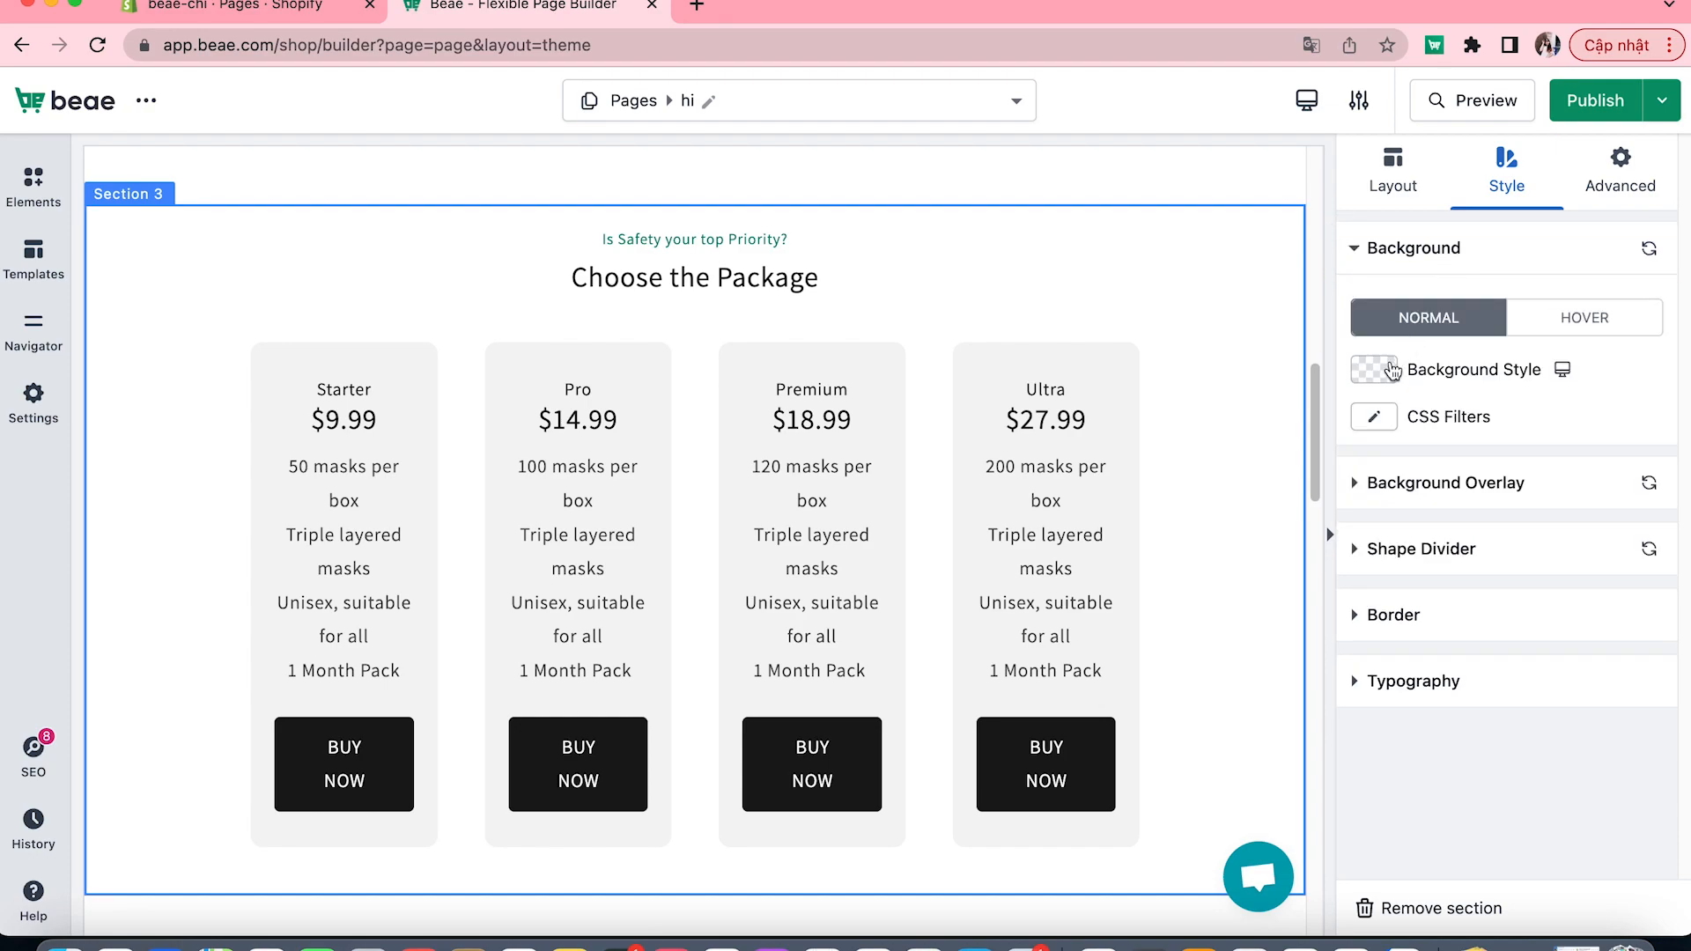
left_click(1389, 370)
left_click(1479, 623)
left_click(1536, 608)
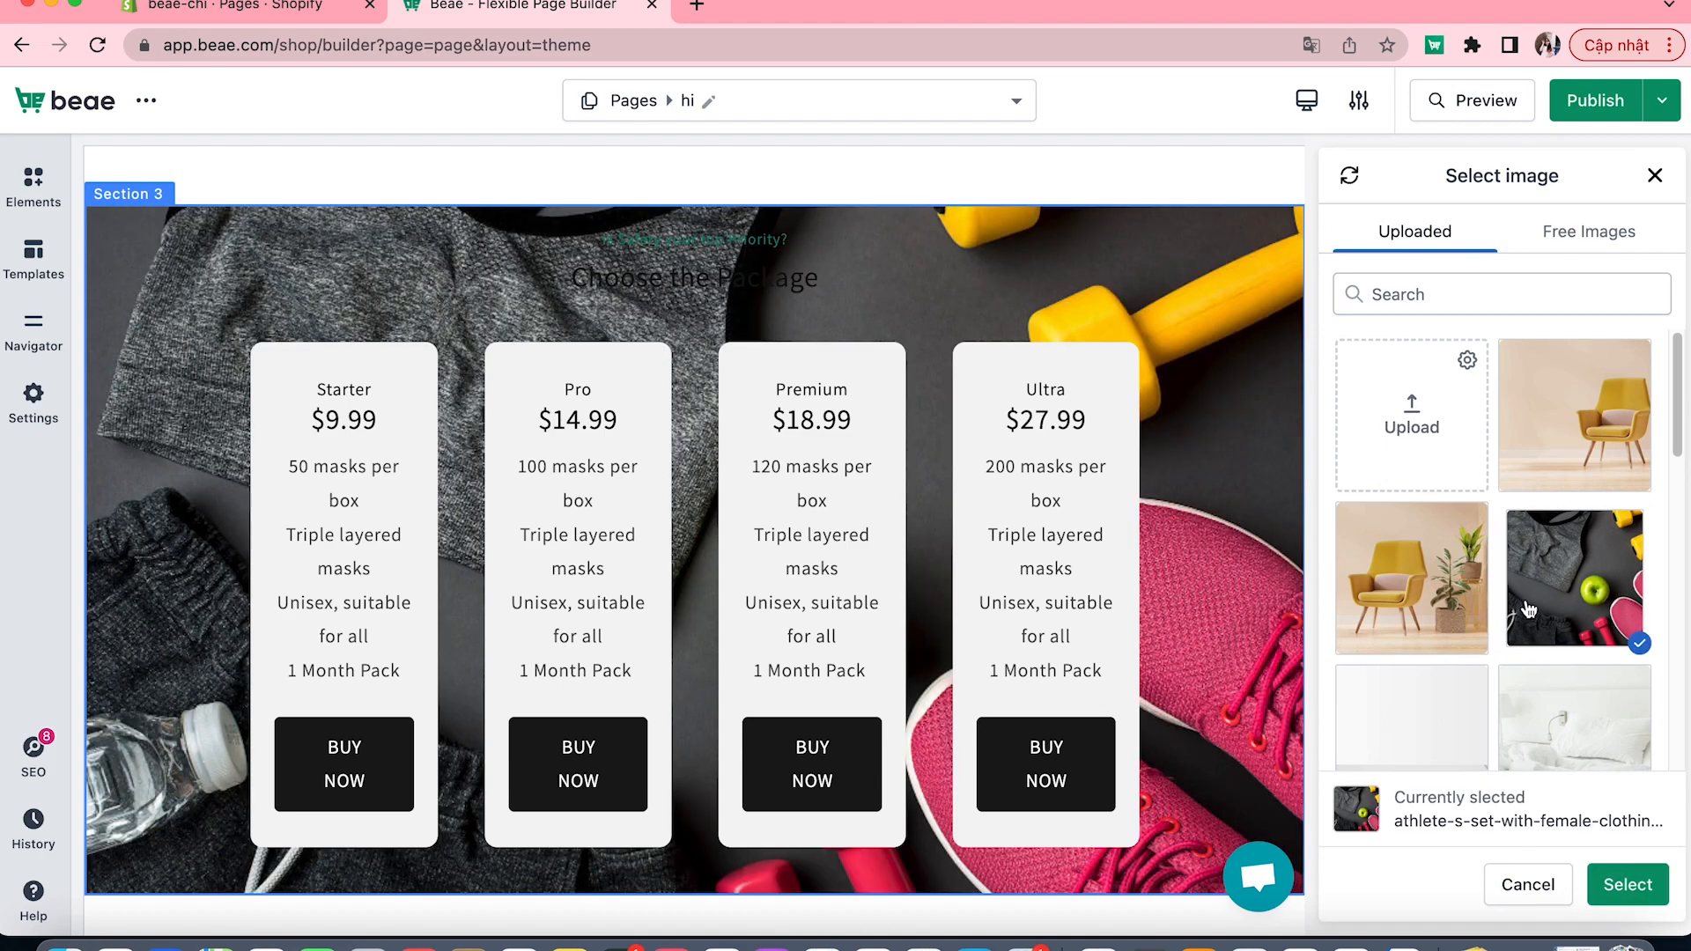
left_click(1625, 881)
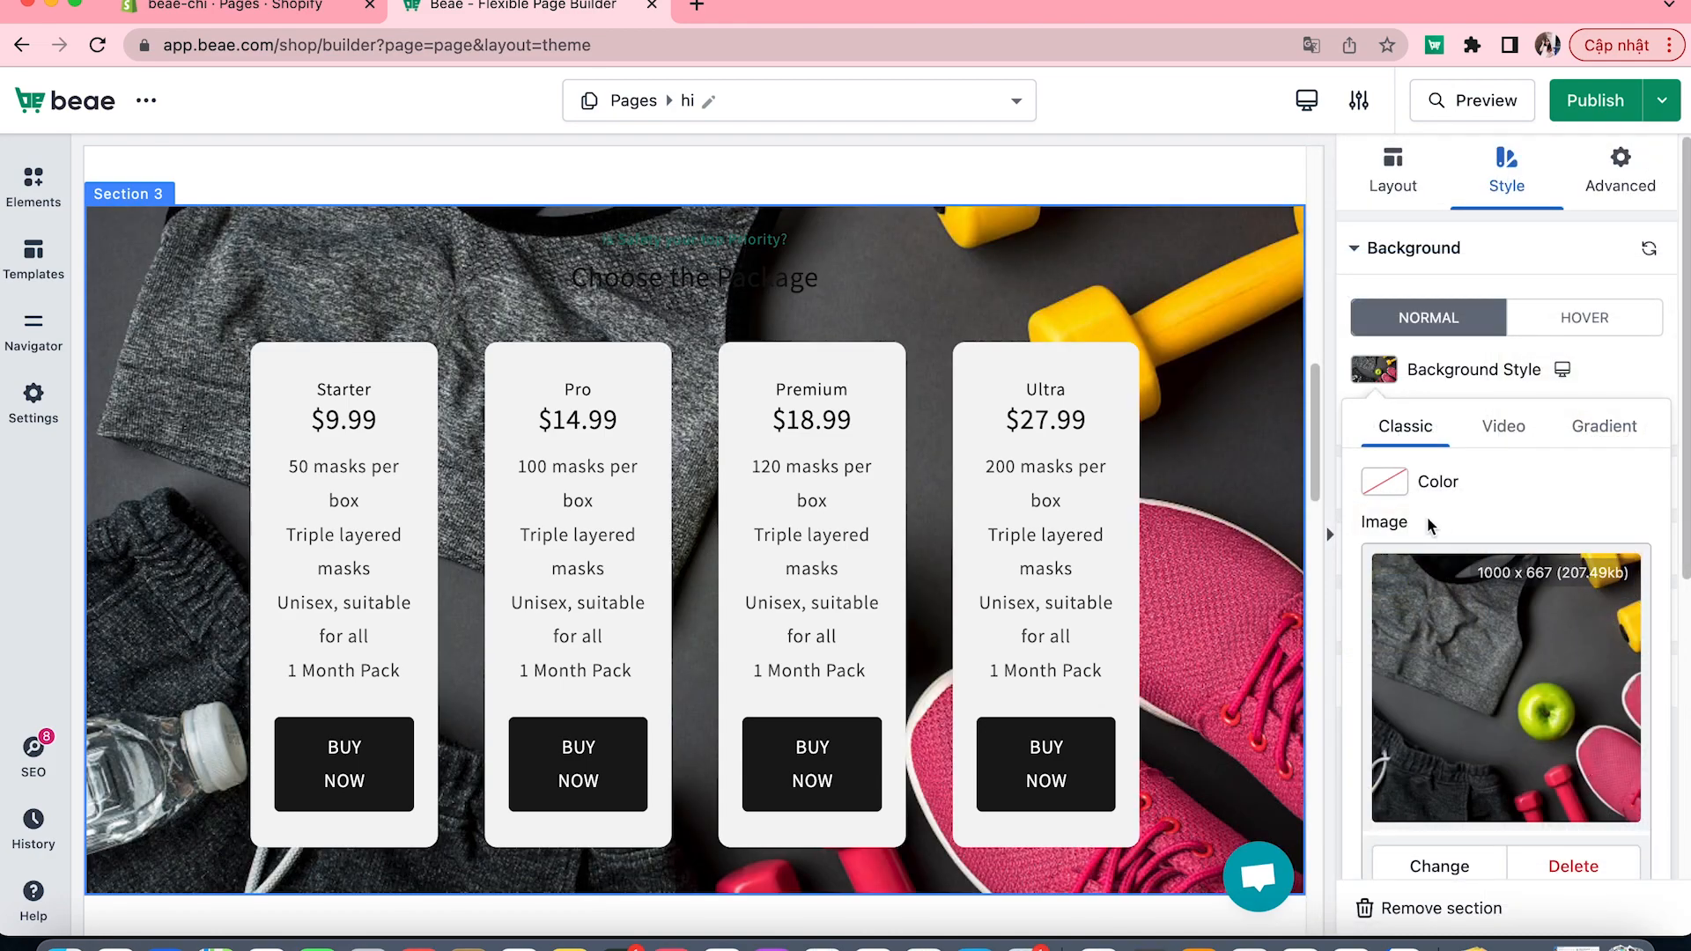
- Look through the color picker and video options for the pricing section's background, keeping the classic image
left_click(1384, 481)
scroll(1494, 638, "down", 3)
scroll(1494, 638, "up", 1)
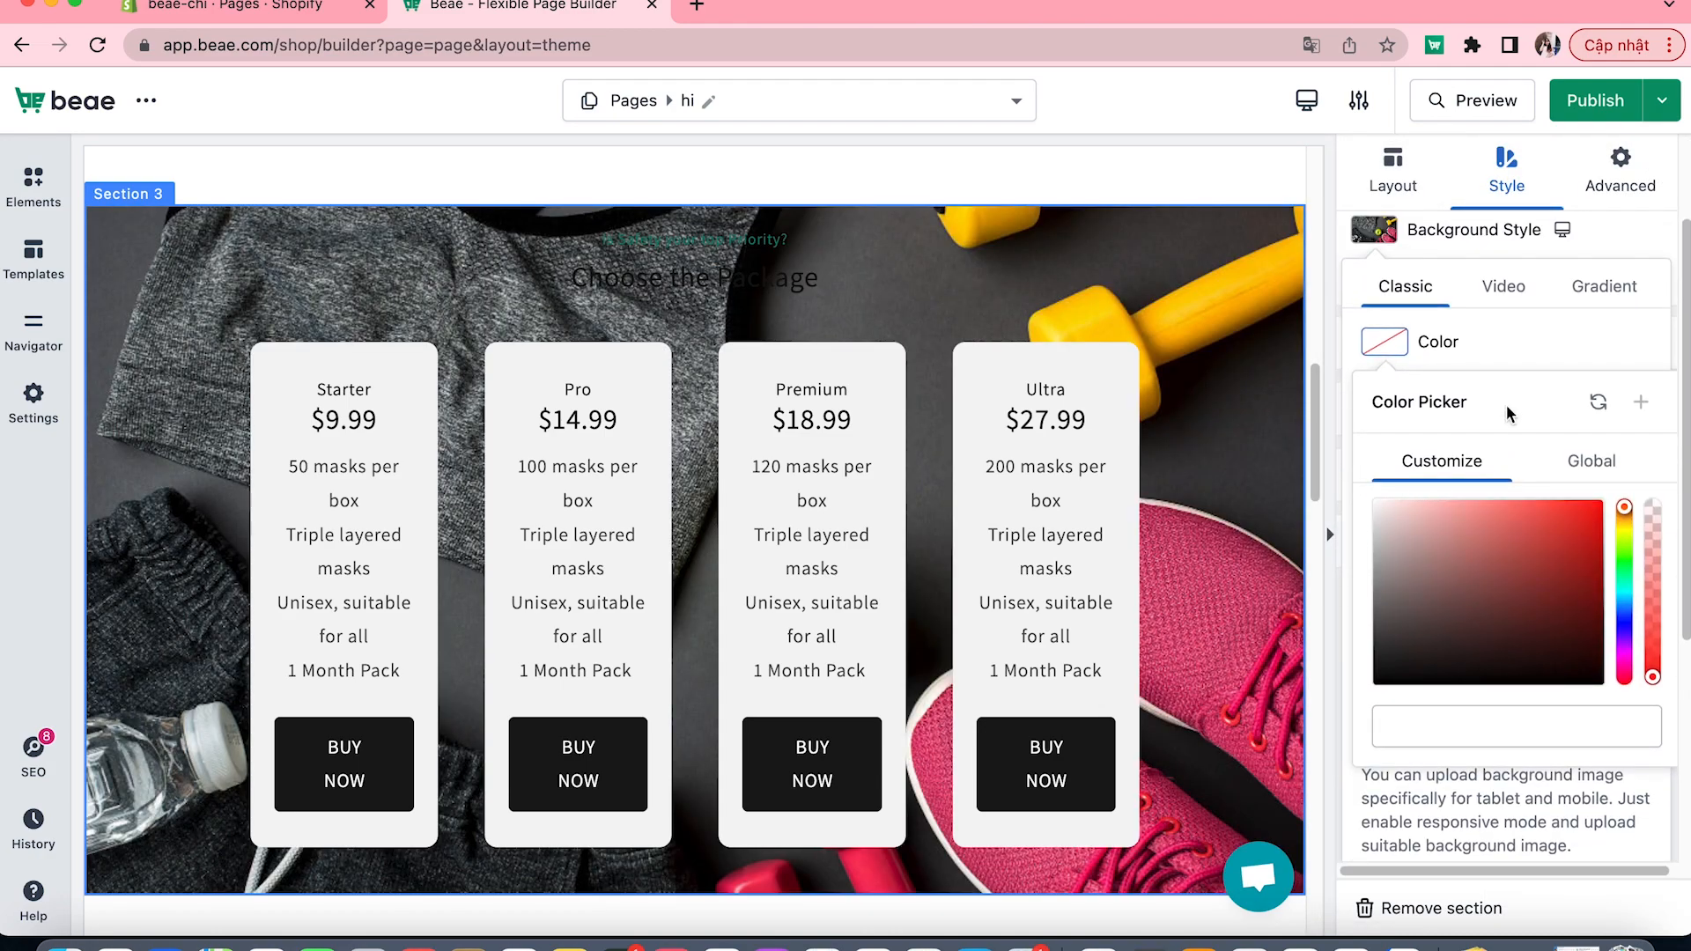
left_click(1495, 287)
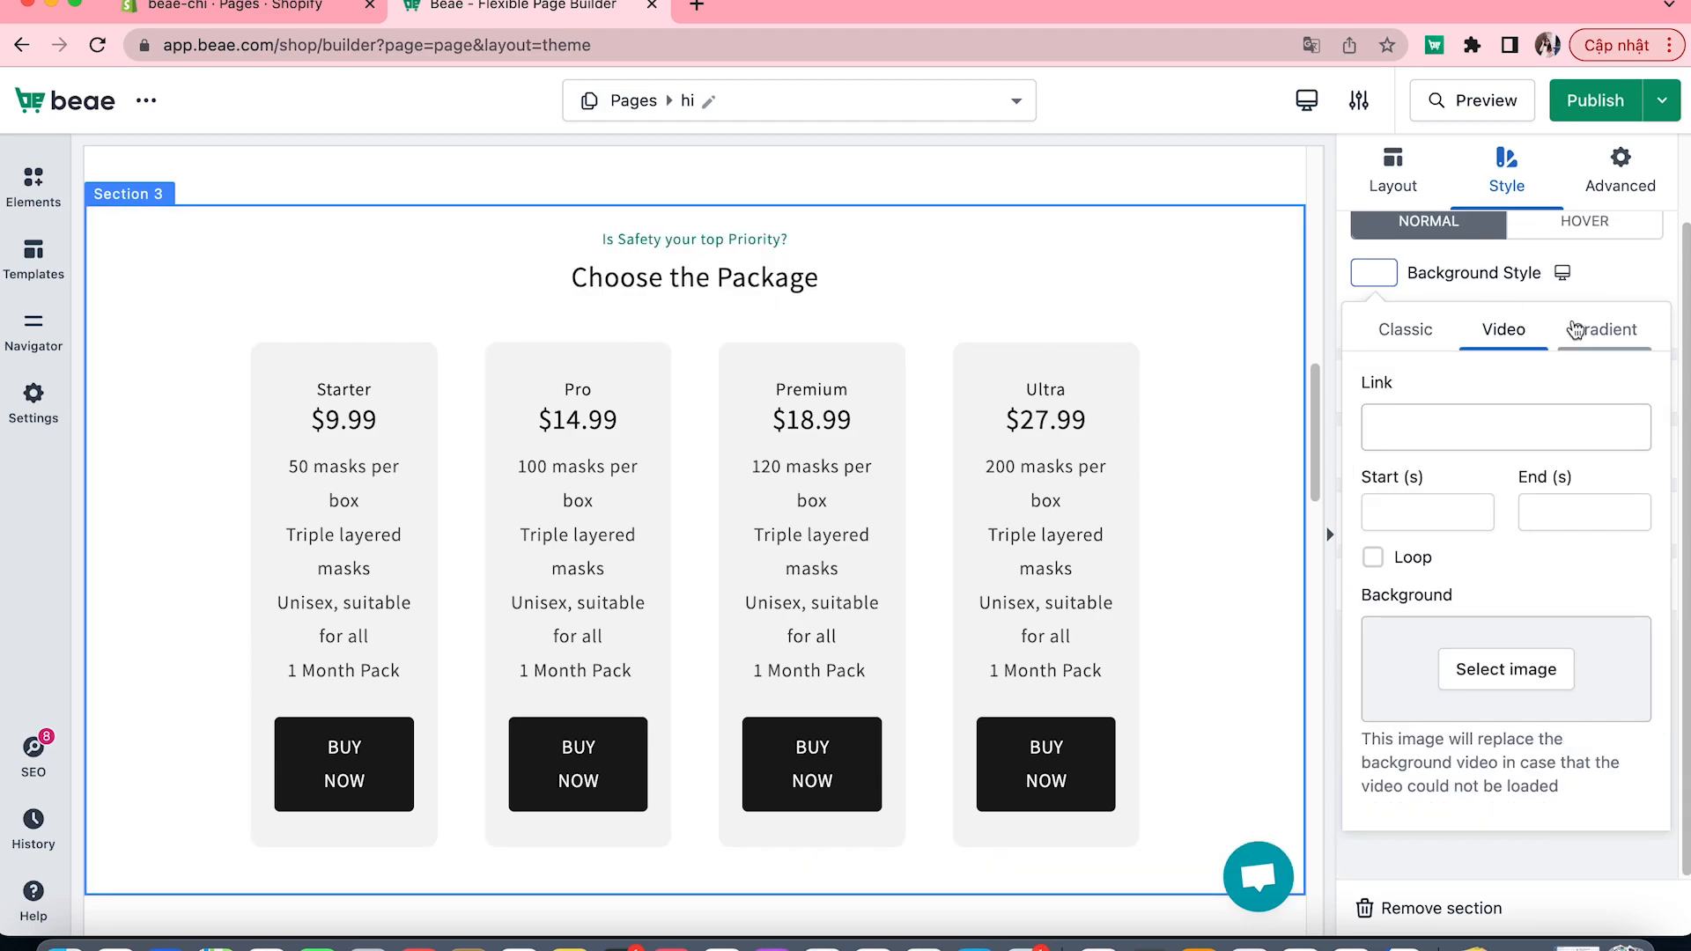
left_click(1428, 335)
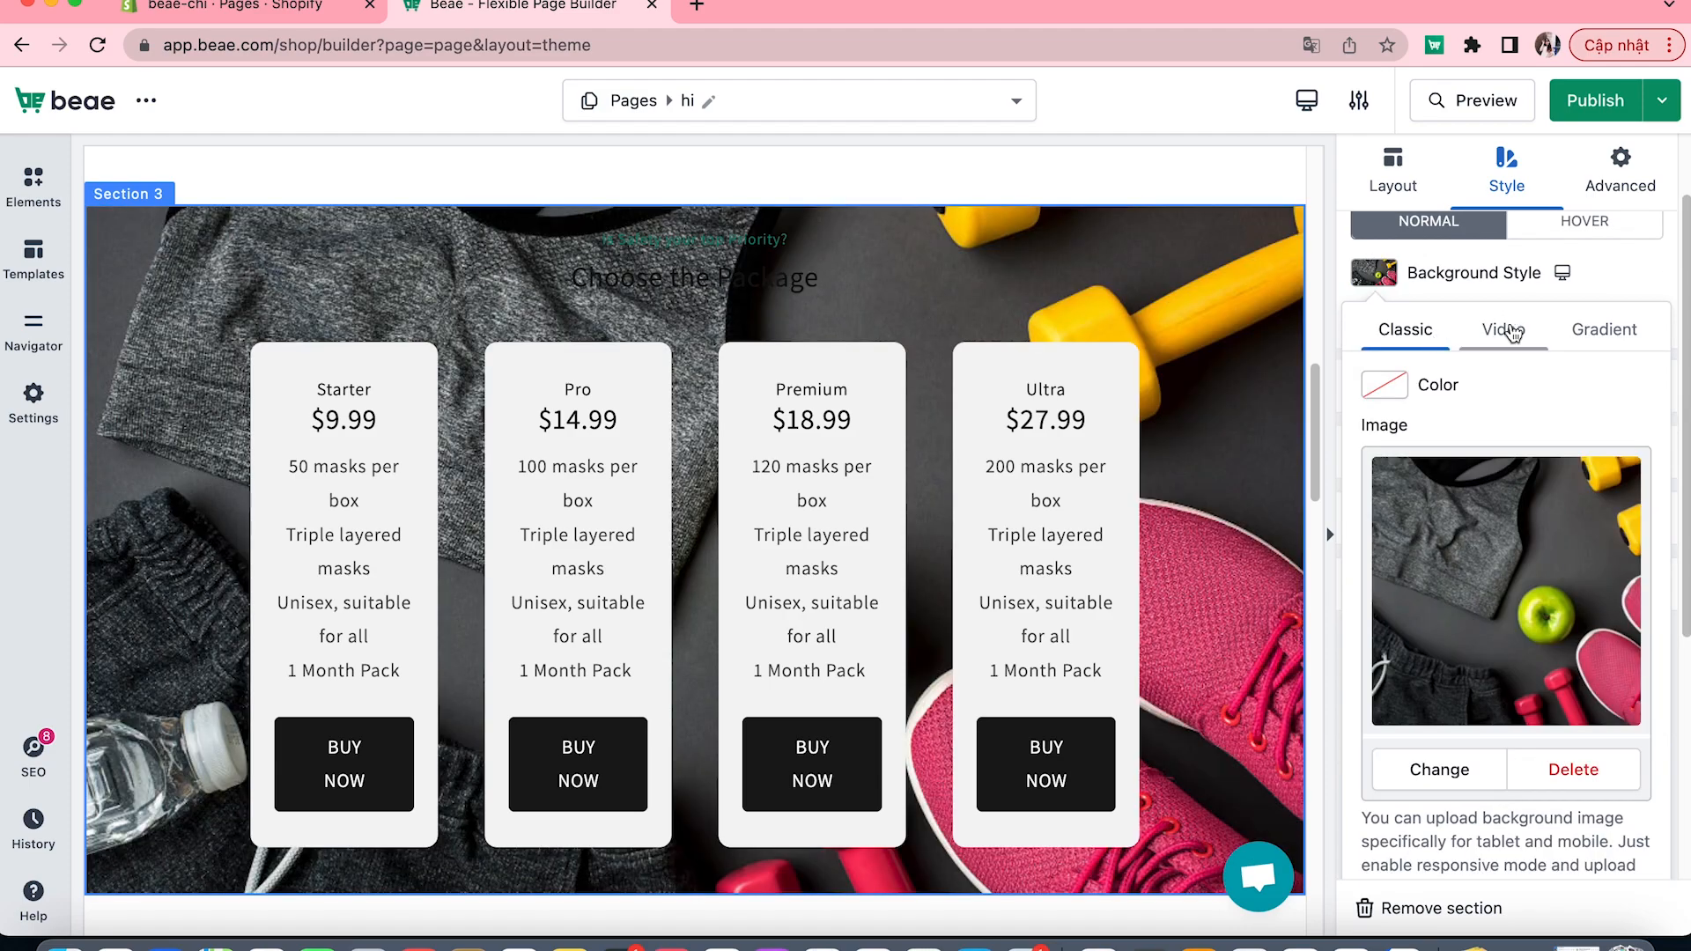
left_click(1604, 285)
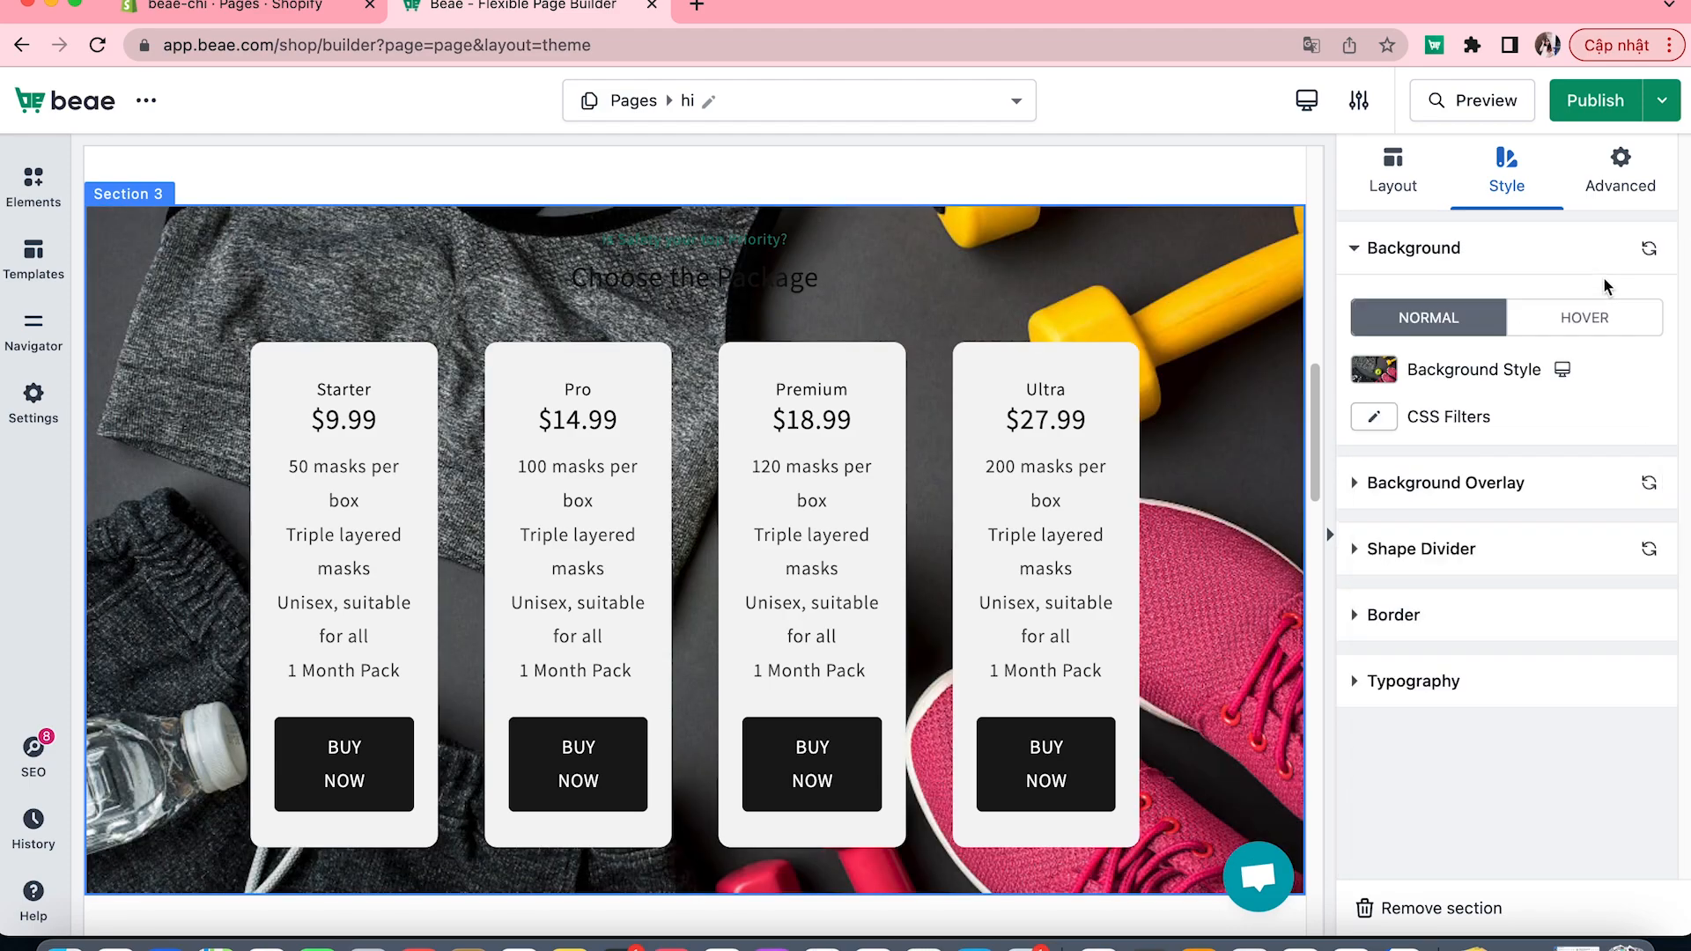
- Give the pricing section's background overlay a dark blue-violet color with an opacity of 0.08
left_click(1528, 482)
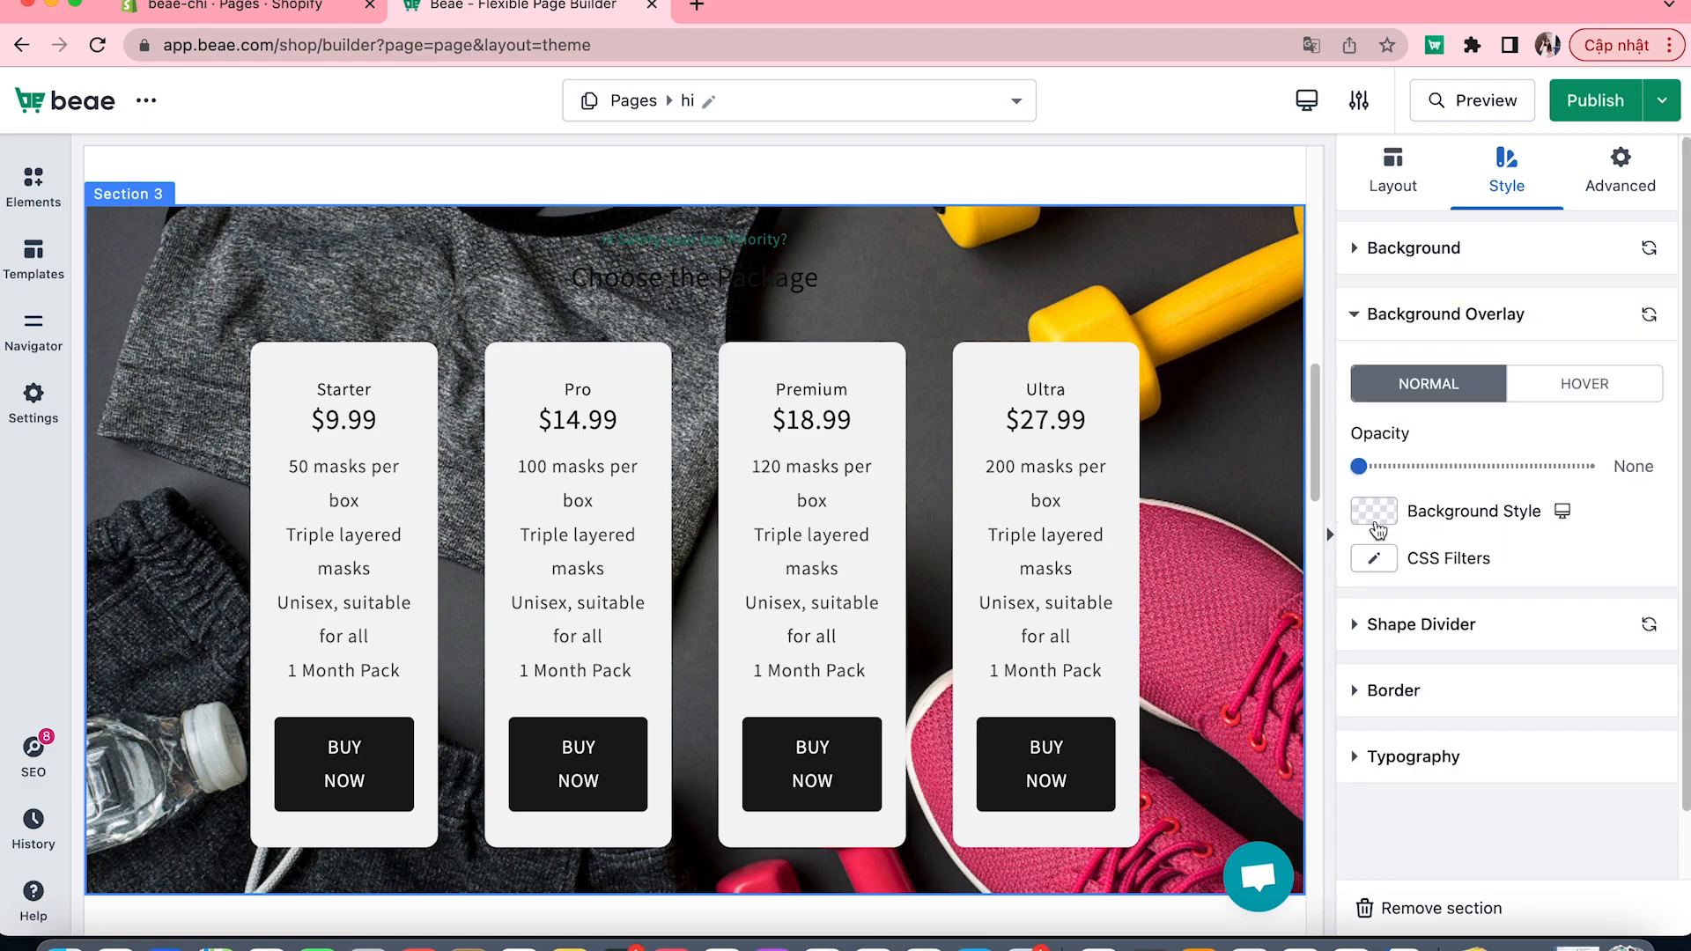
left_click(1376, 519)
left_click(1564, 432)
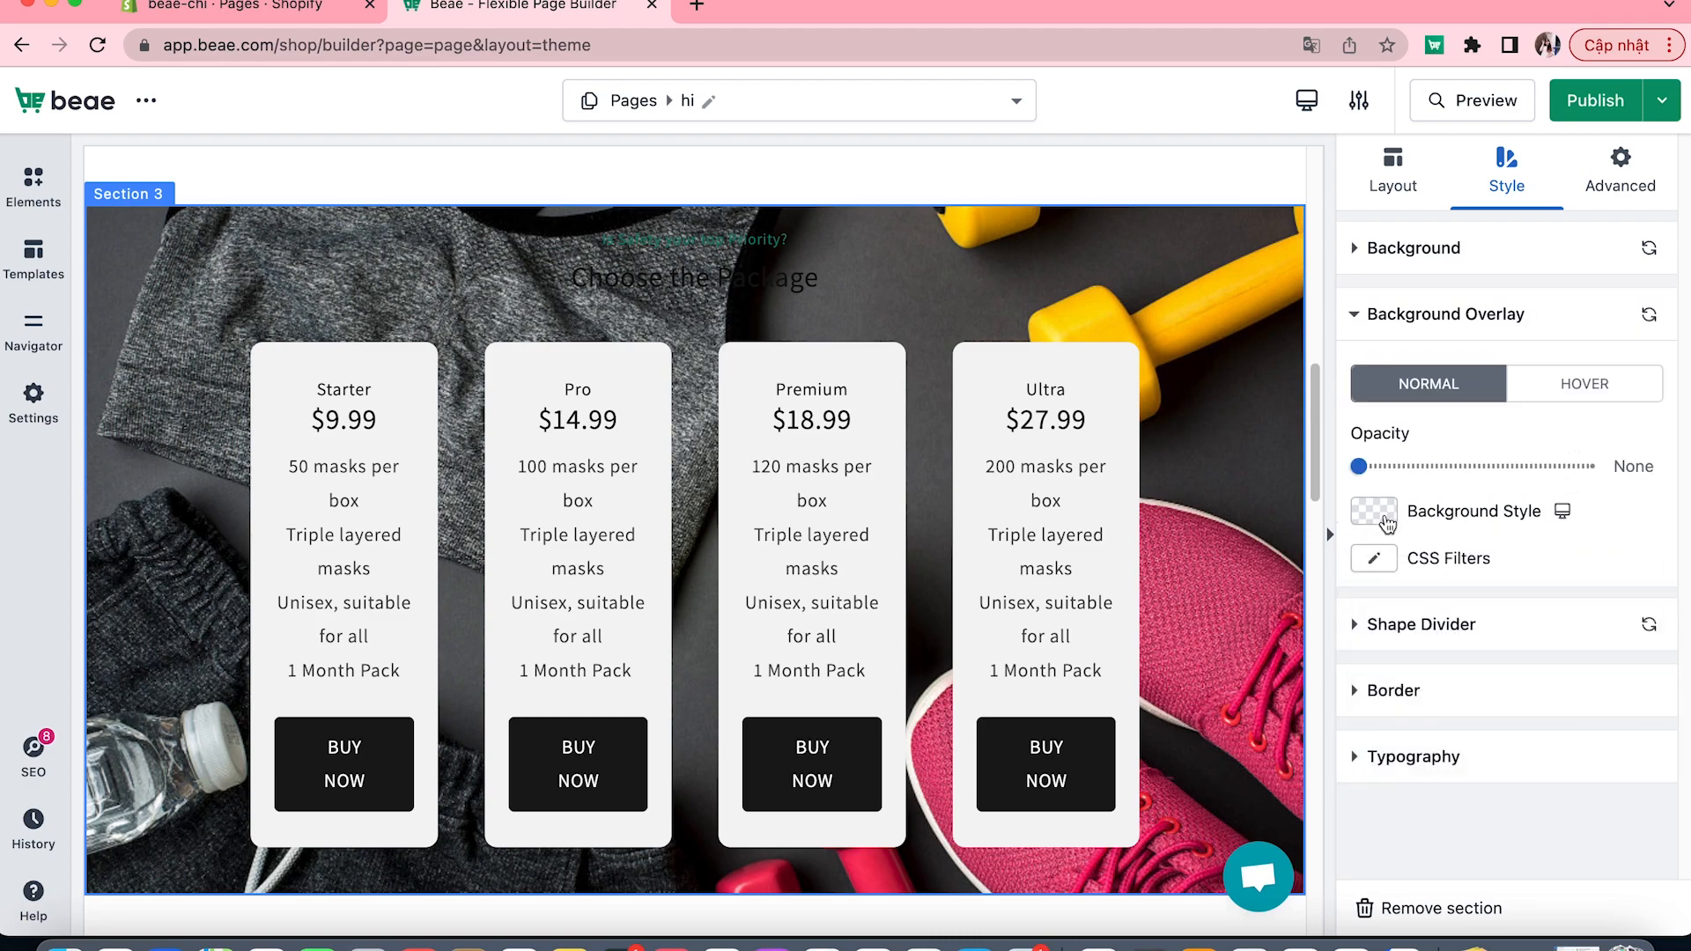
left_click(1376, 520)
left_click(1409, 641)
left_click_drag(1582, 722, 1561, 644)
left_click(1620, 328)
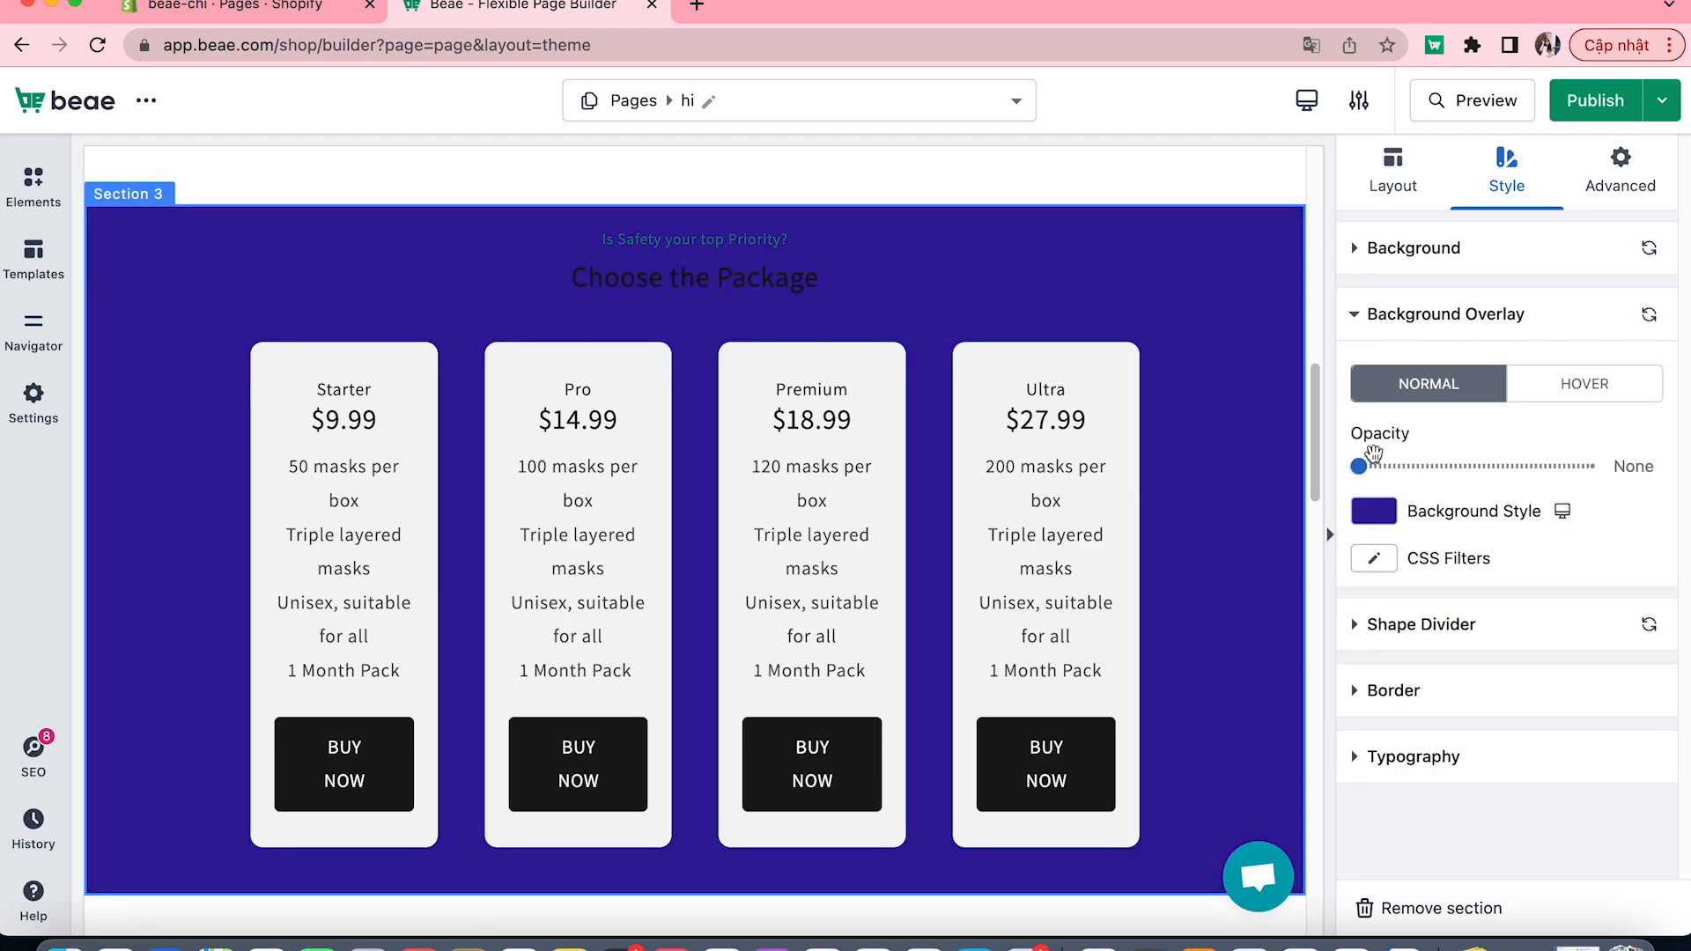
mouse_move(1360, 466)
left_mouse_down()
mouse_move(1398, 466)
mouse_move(1378, 465)
left_mouse_up()
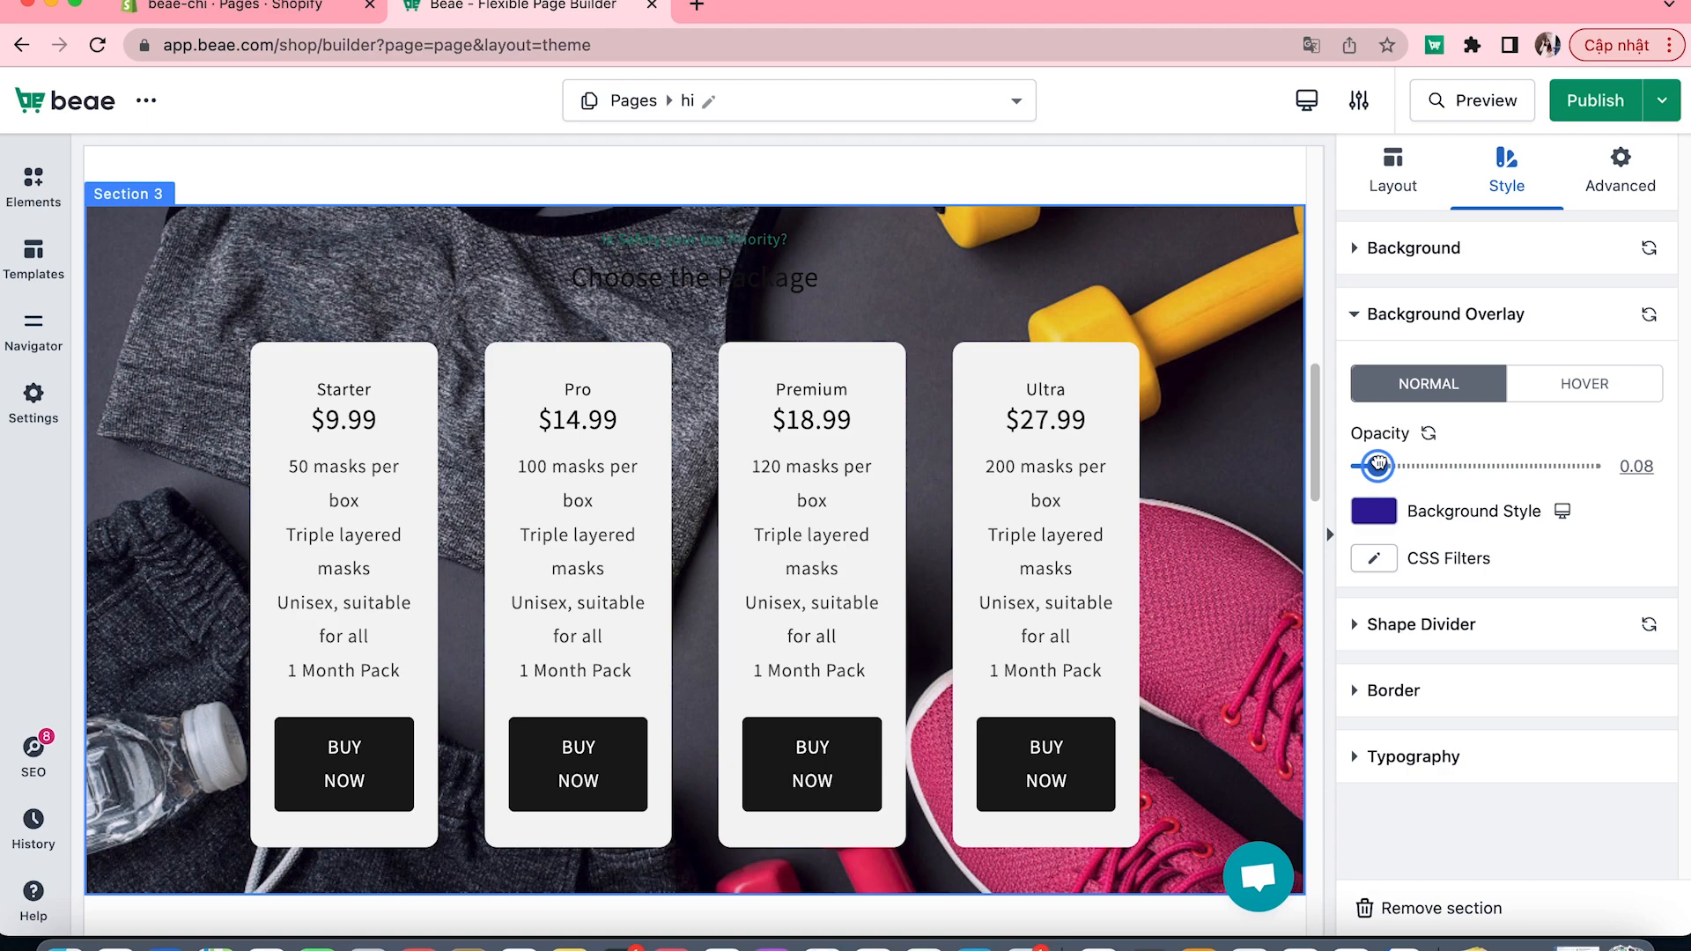
- Set the background overlay's CSS filters to 2.3px blur, 51% brightness and 30% contrast
left_click(1375, 560)
left_click_drag(1368, 713, 1415, 713)
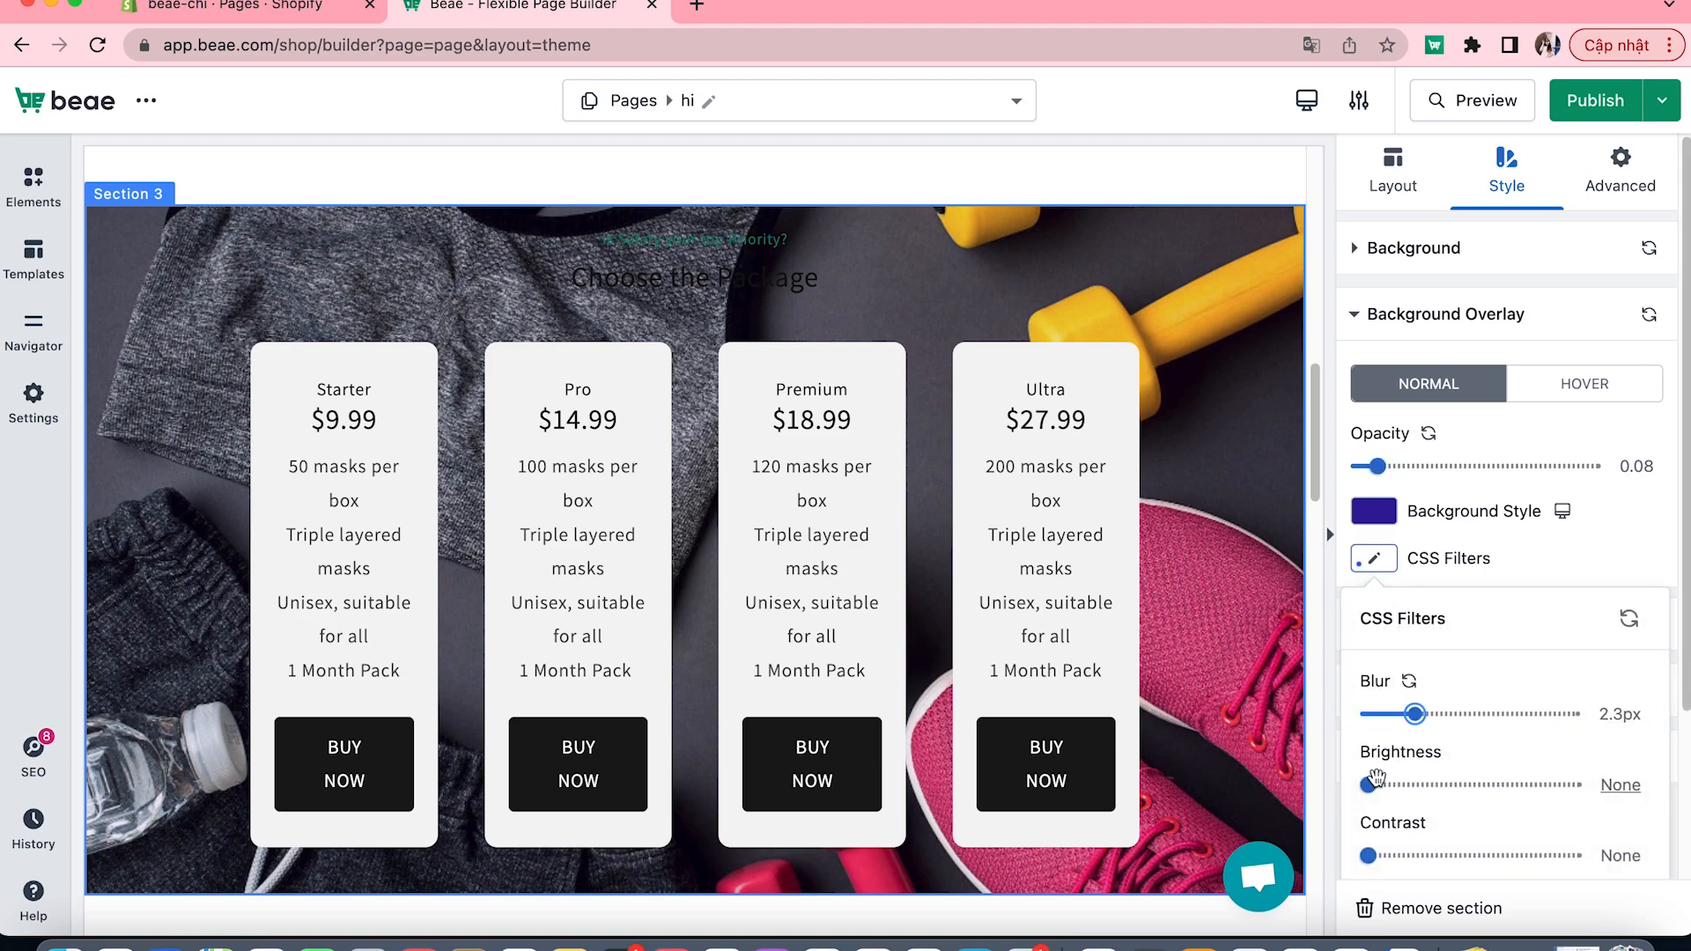
left_click_drag(1367, 784, 1421, 784)
mouse_move(1368, 855)
left_mouse_down()
mouse_move(1419, 855)
mouse_move(1399, 855)
left_mouse_up()
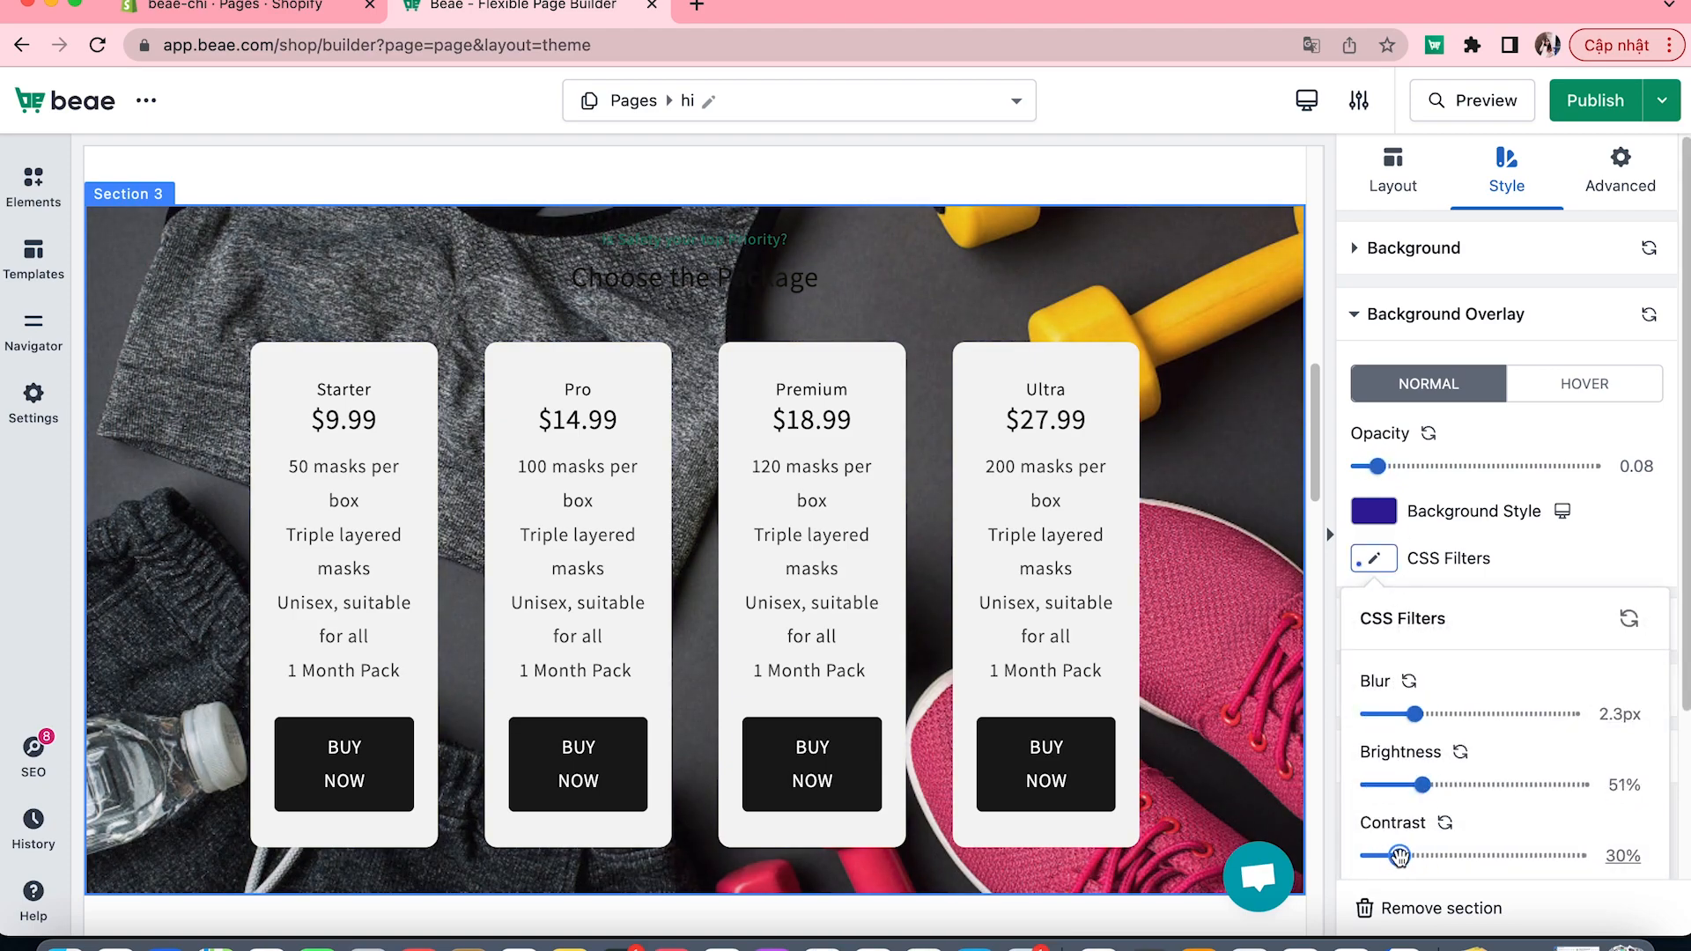
left_click(1596, 290)
- Apply a Drops shape divider to the top of Section 5, the five-card Free Shipping section
scroll(1011, 592, "down", 6)
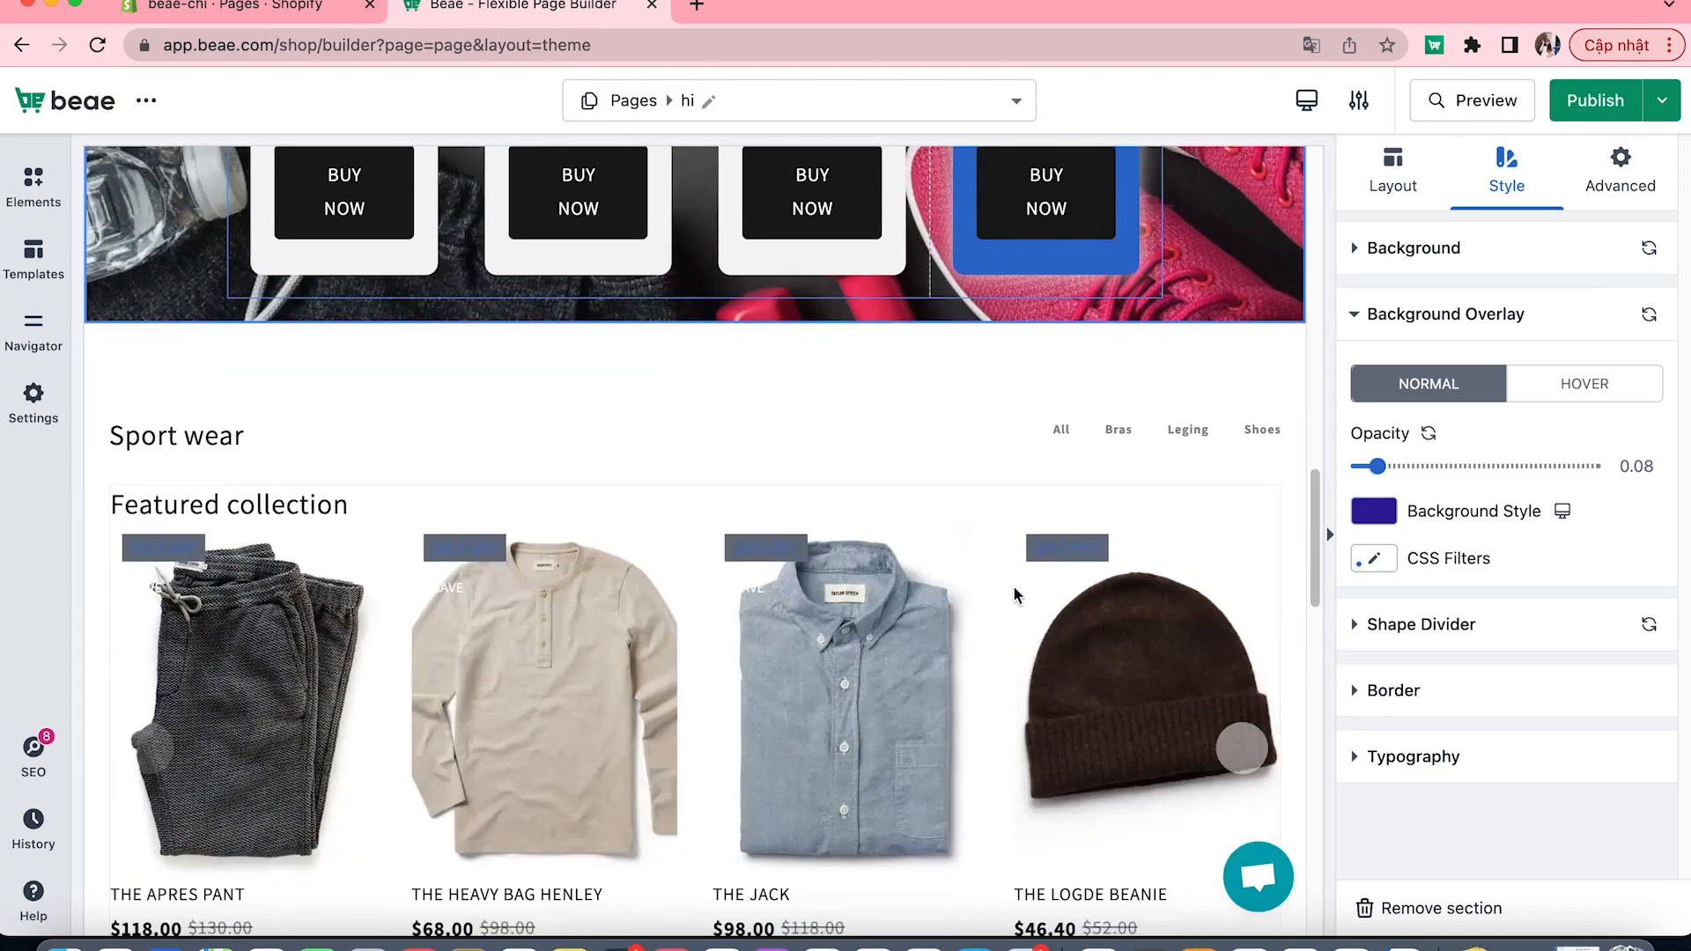
scroll(1015, 595, "up", 3)
scroll(1012, 595, "down", 5)
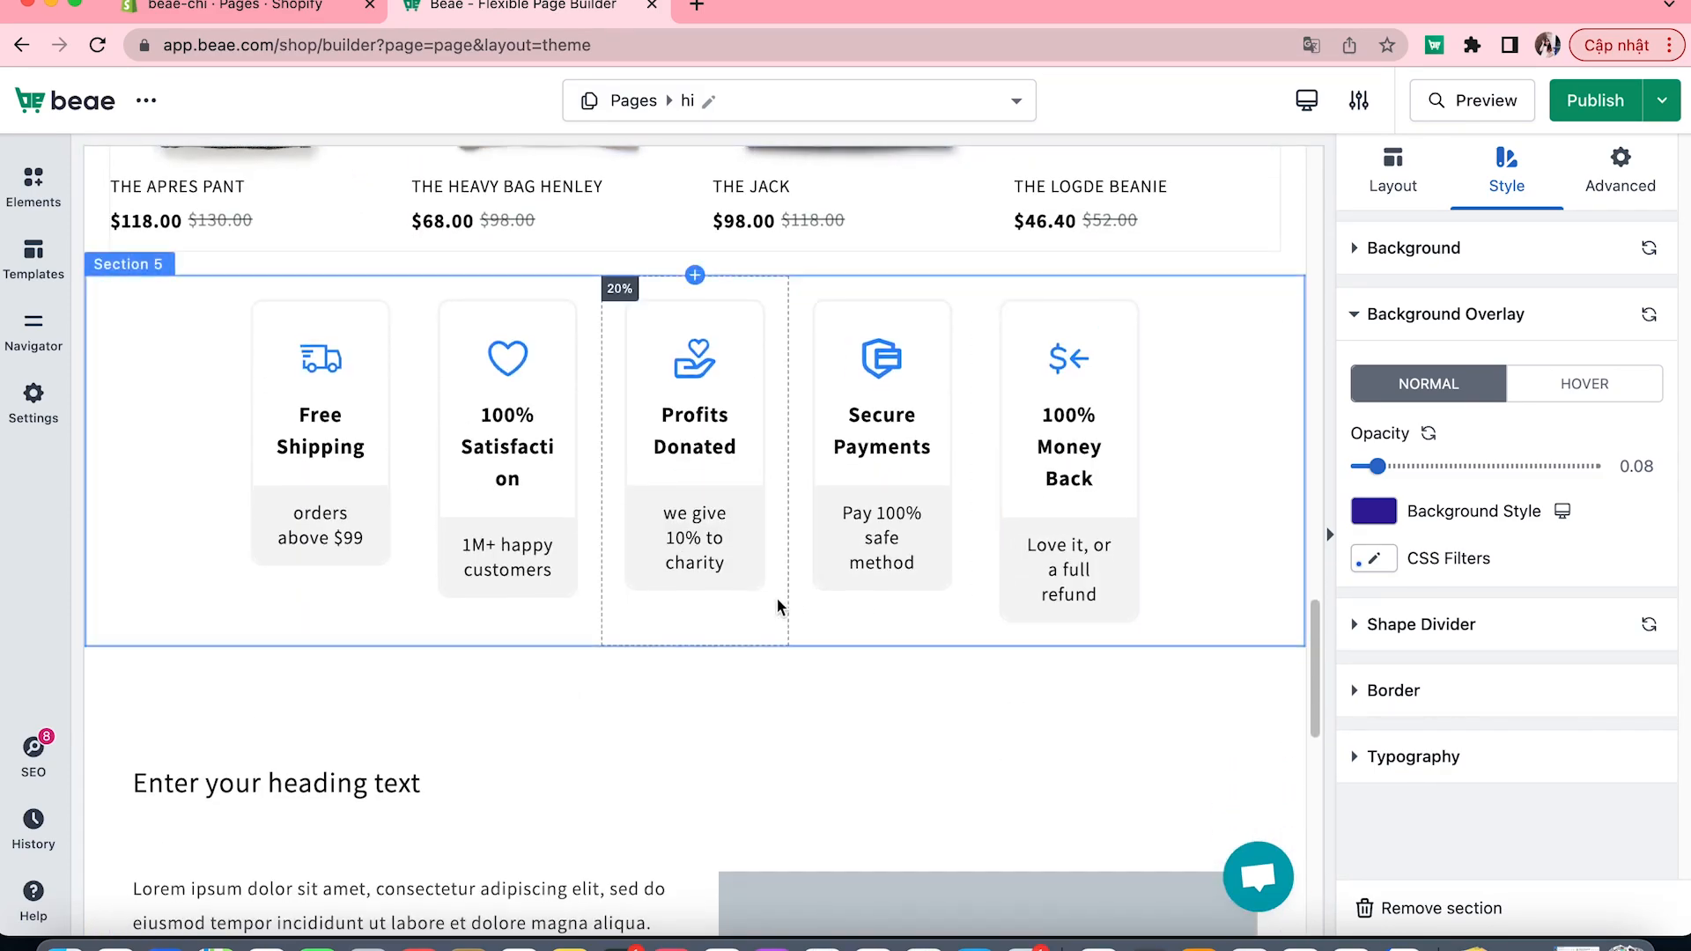
scroll(781, 593, "down", 4)
scroll(785, 592, "up", 8)
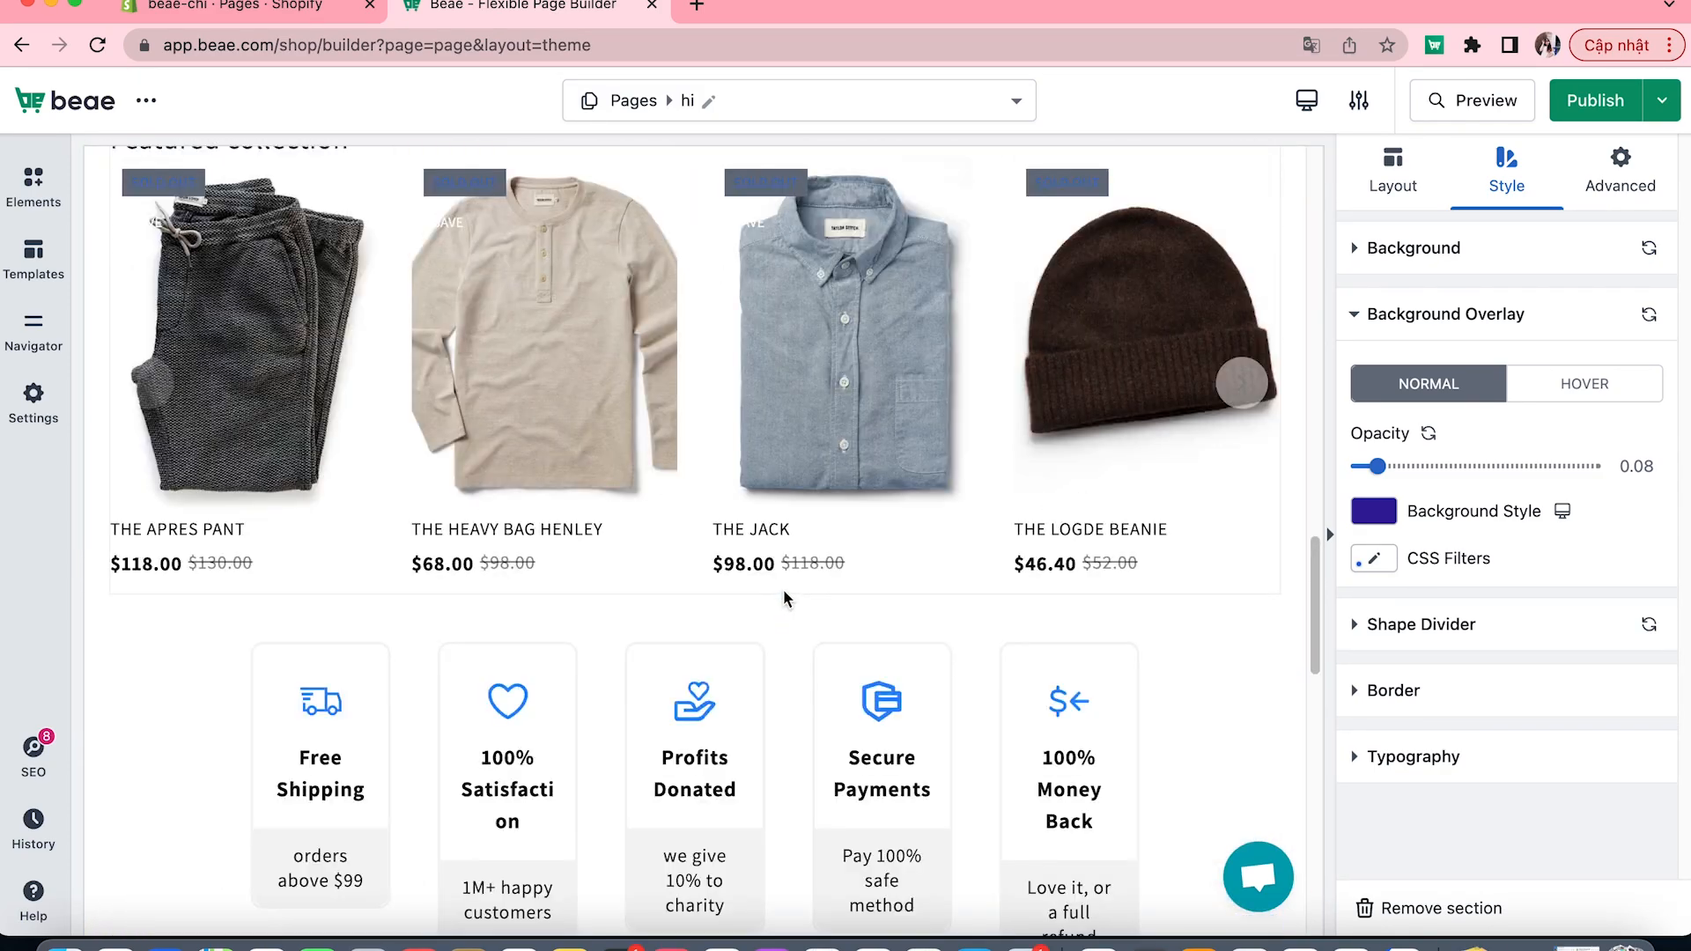
left_click(858, 630)
left_click(1506, 176)
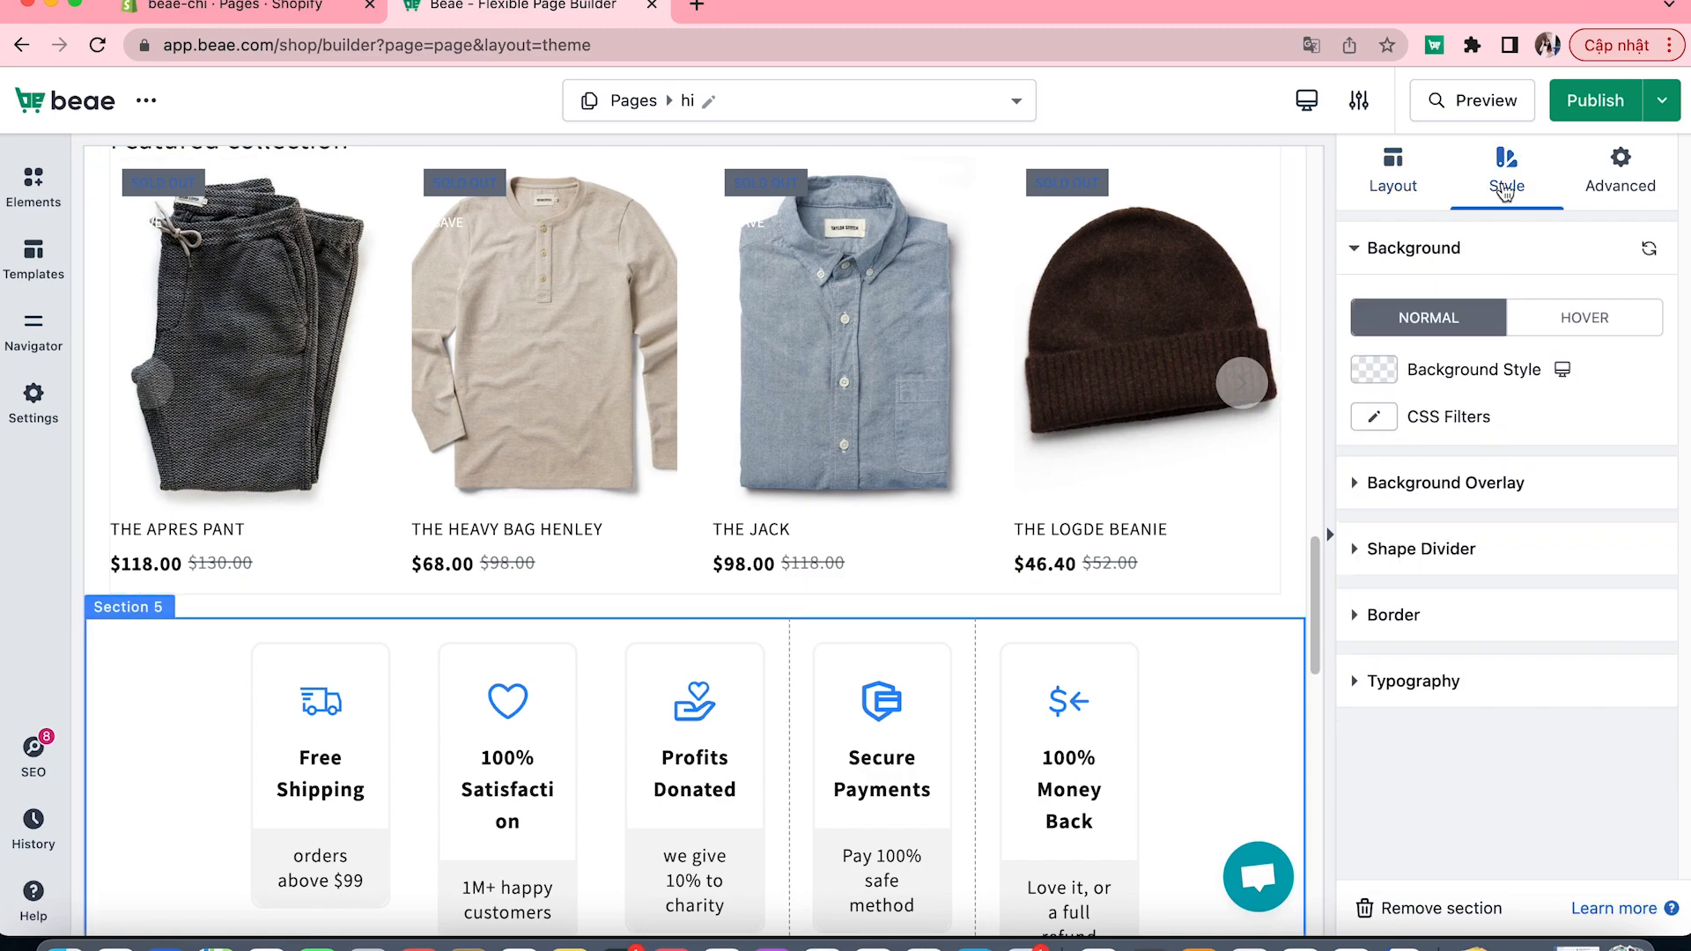
left_click(1421, 547)
left_click(1373, 501)
scroll(1397, 604, "down", 3)
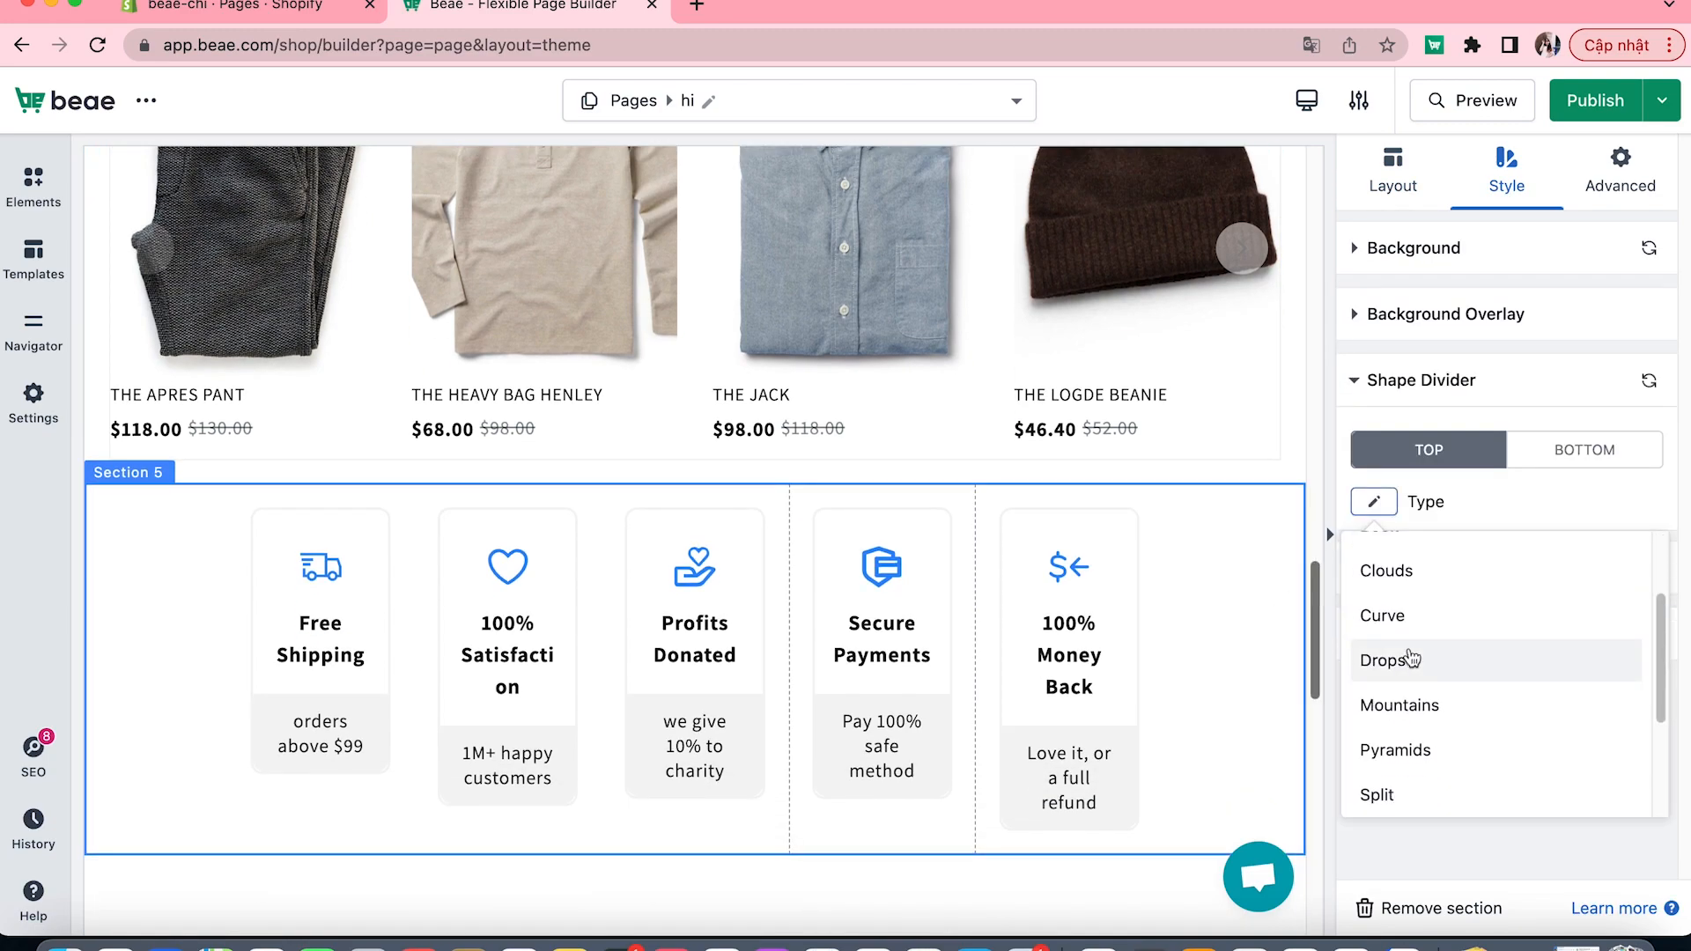
left_click(1400, 661)
- Change Section 5's top shape divider to Pyramids and then to Triangle
left_click(1373, 501)
left_click(1407, 746)
left_click(1372, 501)
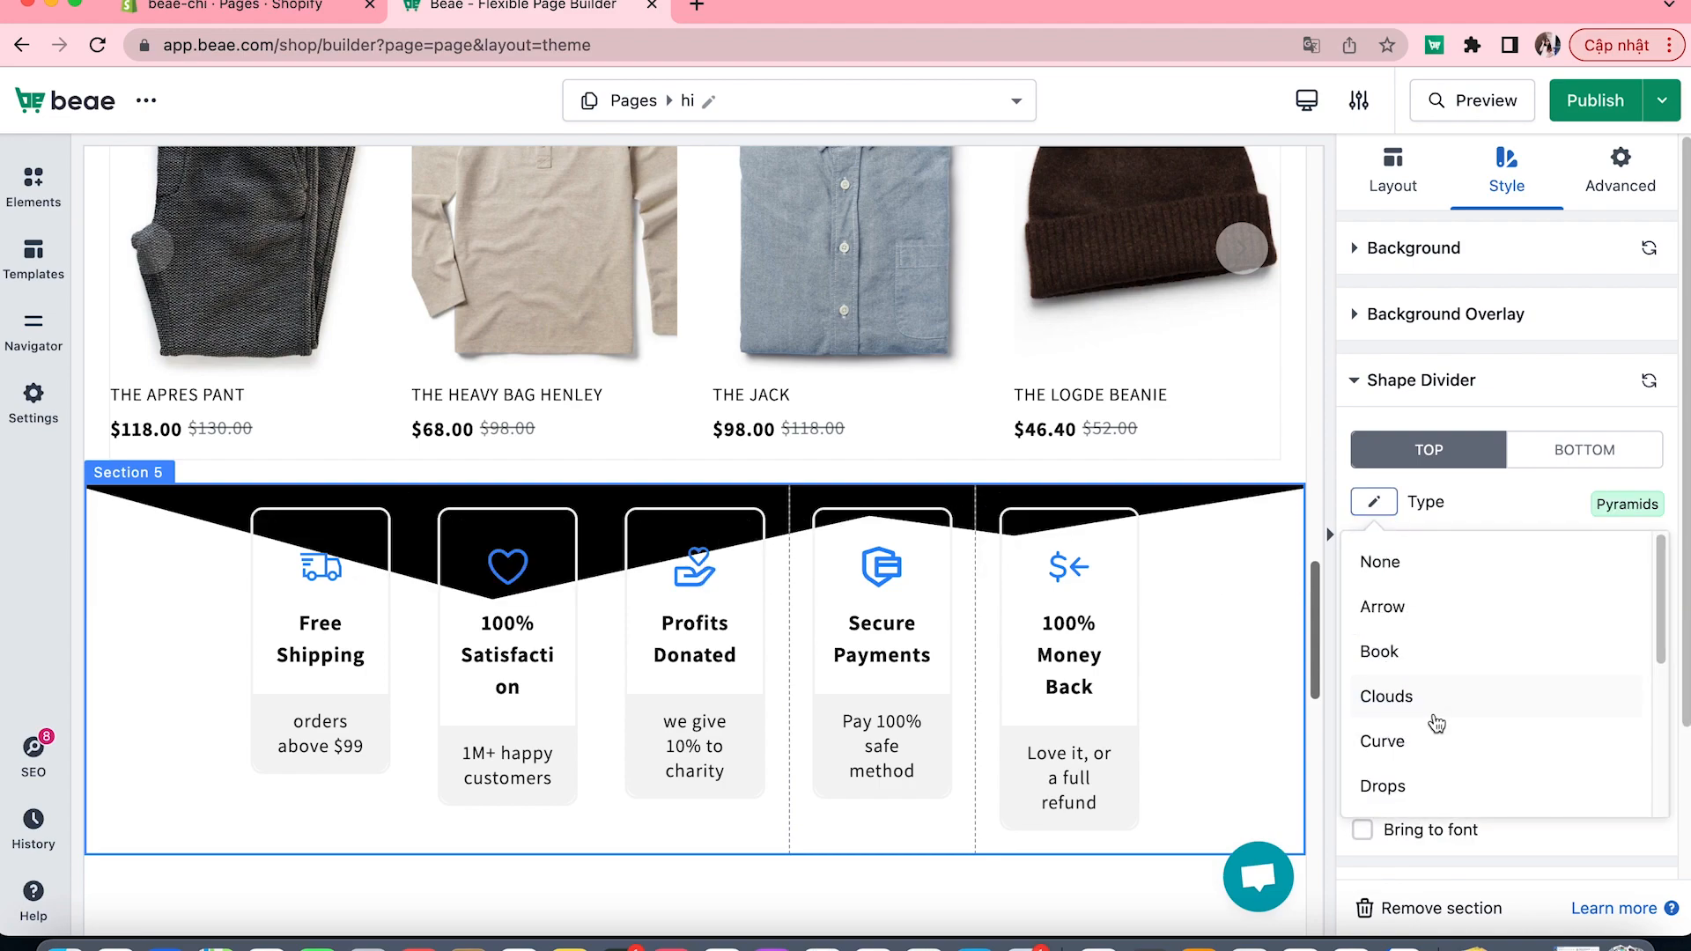
scroll(1400, 704, "down", 5)
left_click(1400, 743)
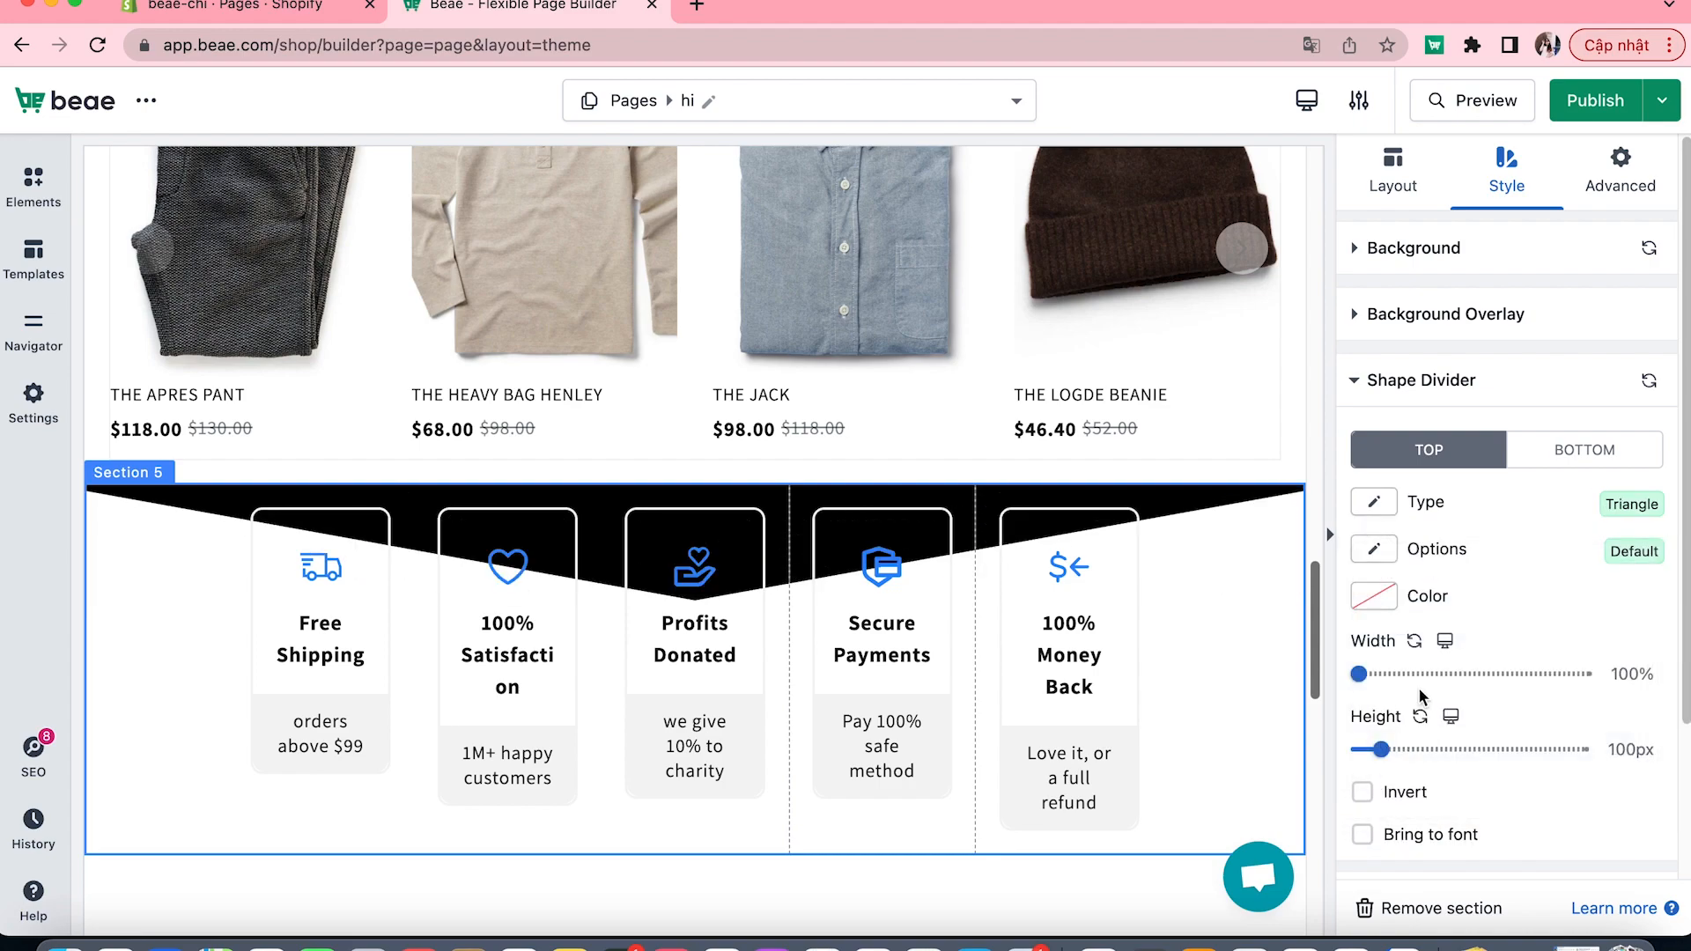
- Set the Triangle divider's height to 45px with 100% width and give it a dark navy blue color
scroll(1420, 696, "down", 1)
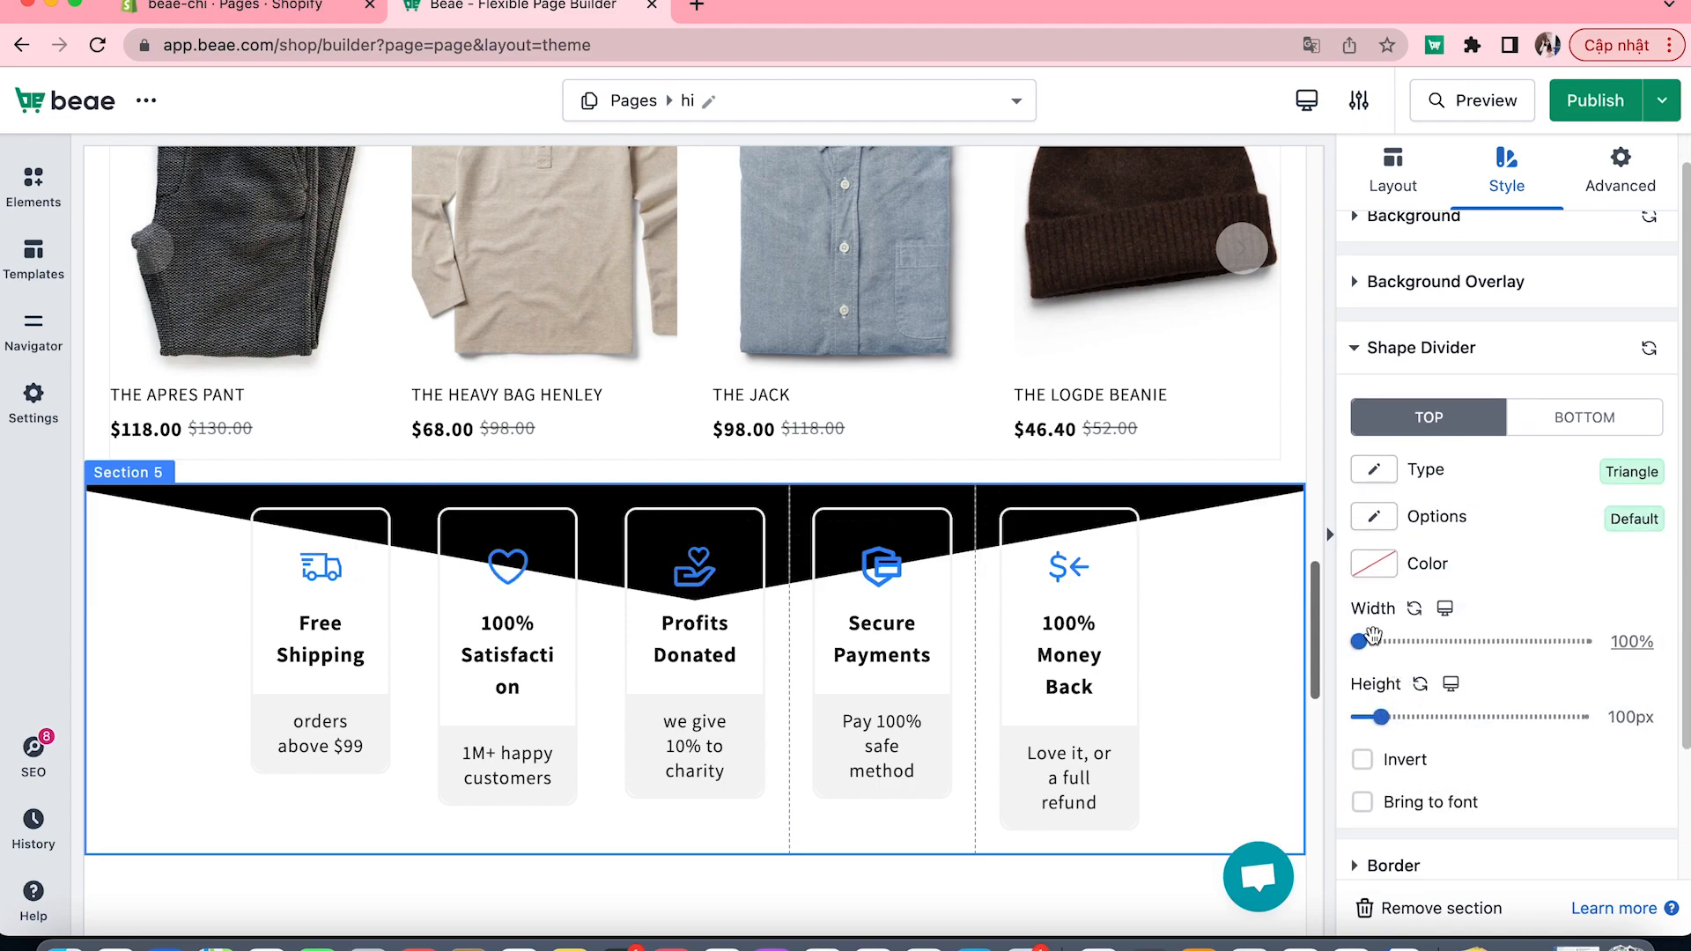
left_click_drag(1364, 643, 1361, 642)
mouse_move(1381, 717)
left_mouse_down()
mouse_move(1403, 719)
mouse_move(1370, 715)
mouse_move(1380, 688)
mouse_move(1370, 715)
left_mouse_up()
left_click(1373, 562)
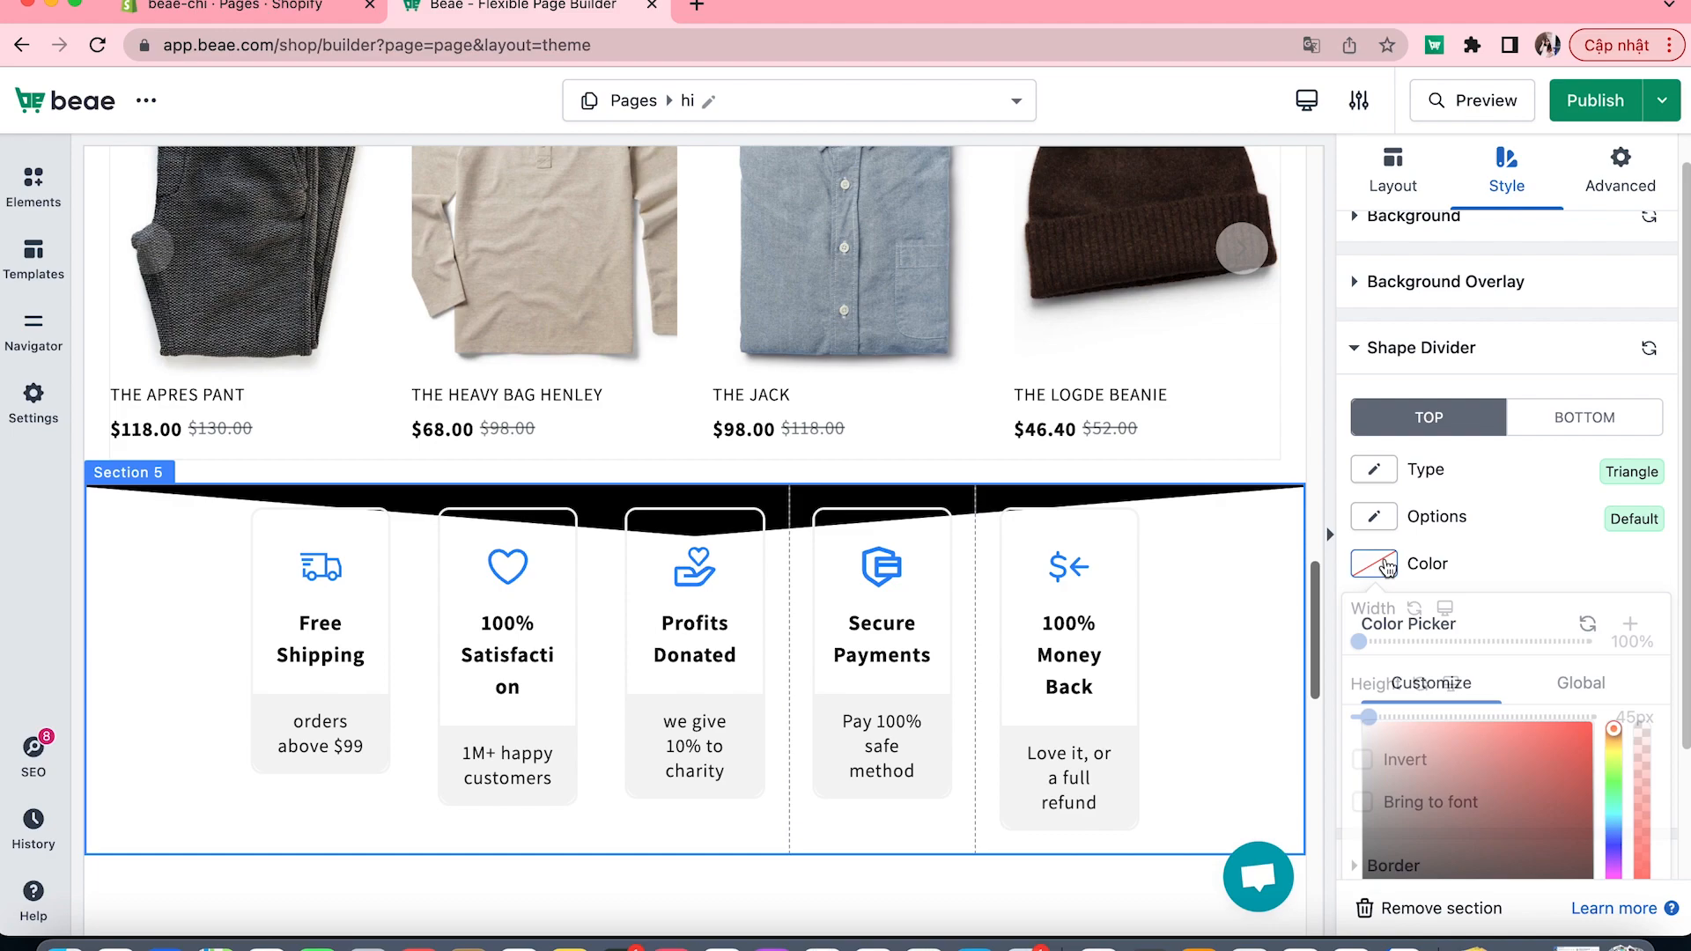
left_click(1613, 834)
left_click(1561, 835)
- Increase Section 5's top spacing so that the five cards sit below the triangle divider
left_click(1620, 172)
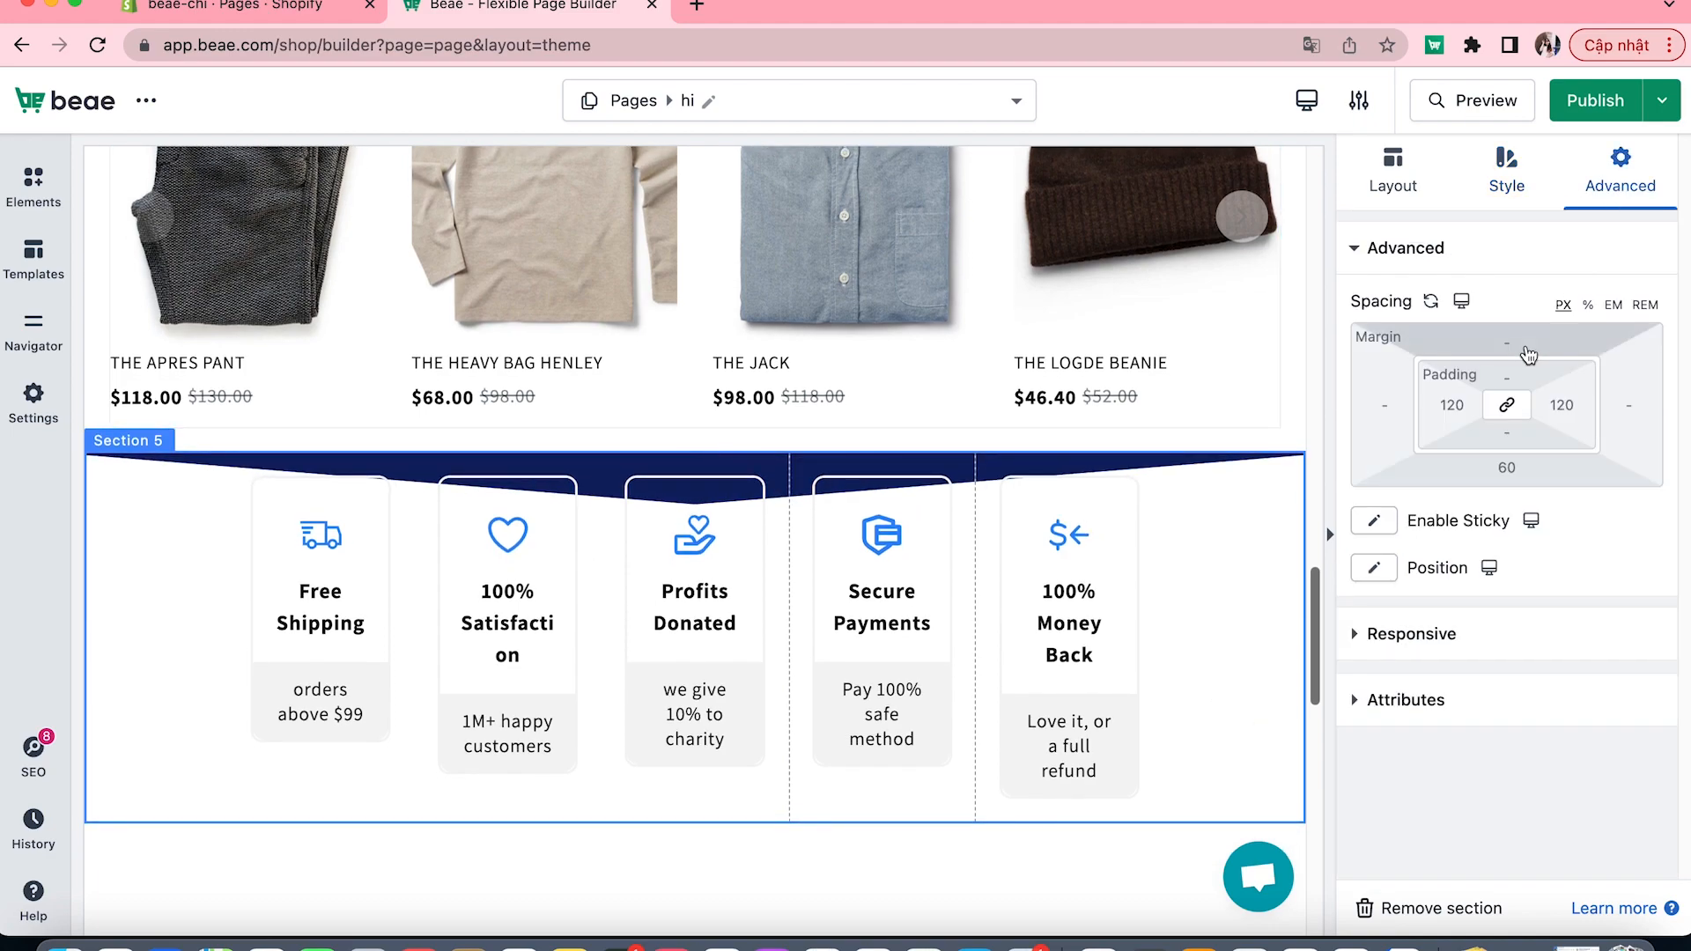
left_click(1521, 351)
left_click_drag(1385, 403, 1396, 441)
left_click(1518, 309)
left_click(1508, 386)
left_click(1369, 754)
left_click(1318, 752)
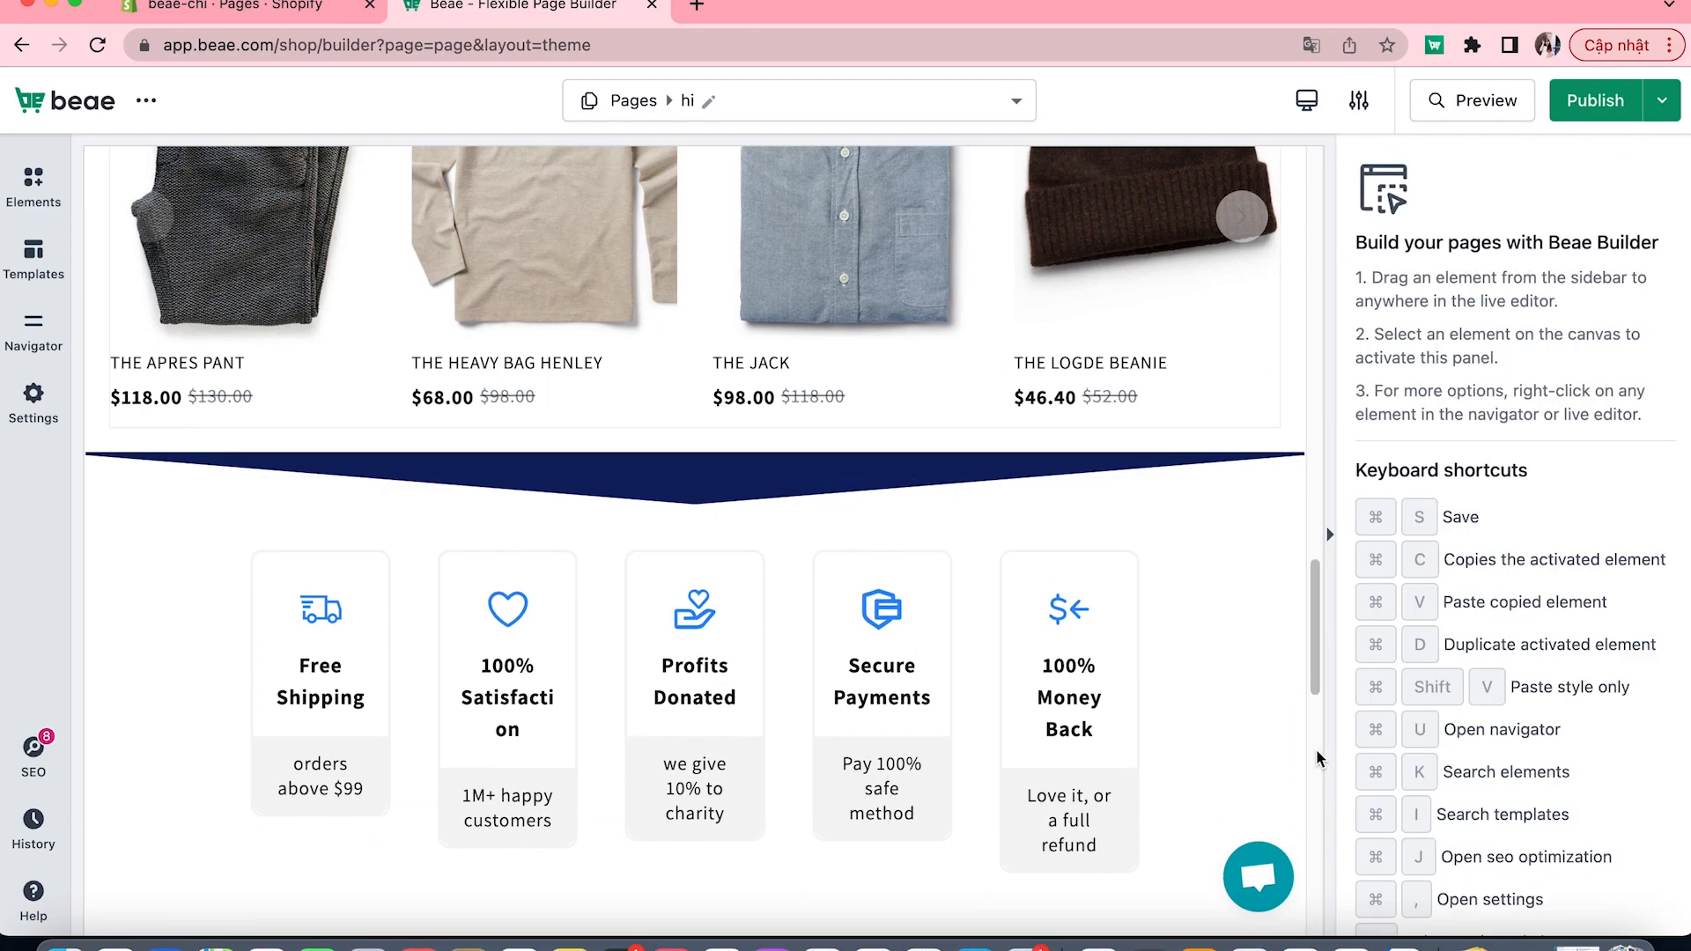
- Select Section 1 and look through its spacing, sticky, position and responsive settings
scroll(1107, 643, "down", 3)
scroll(1105, 638, "up", 2)
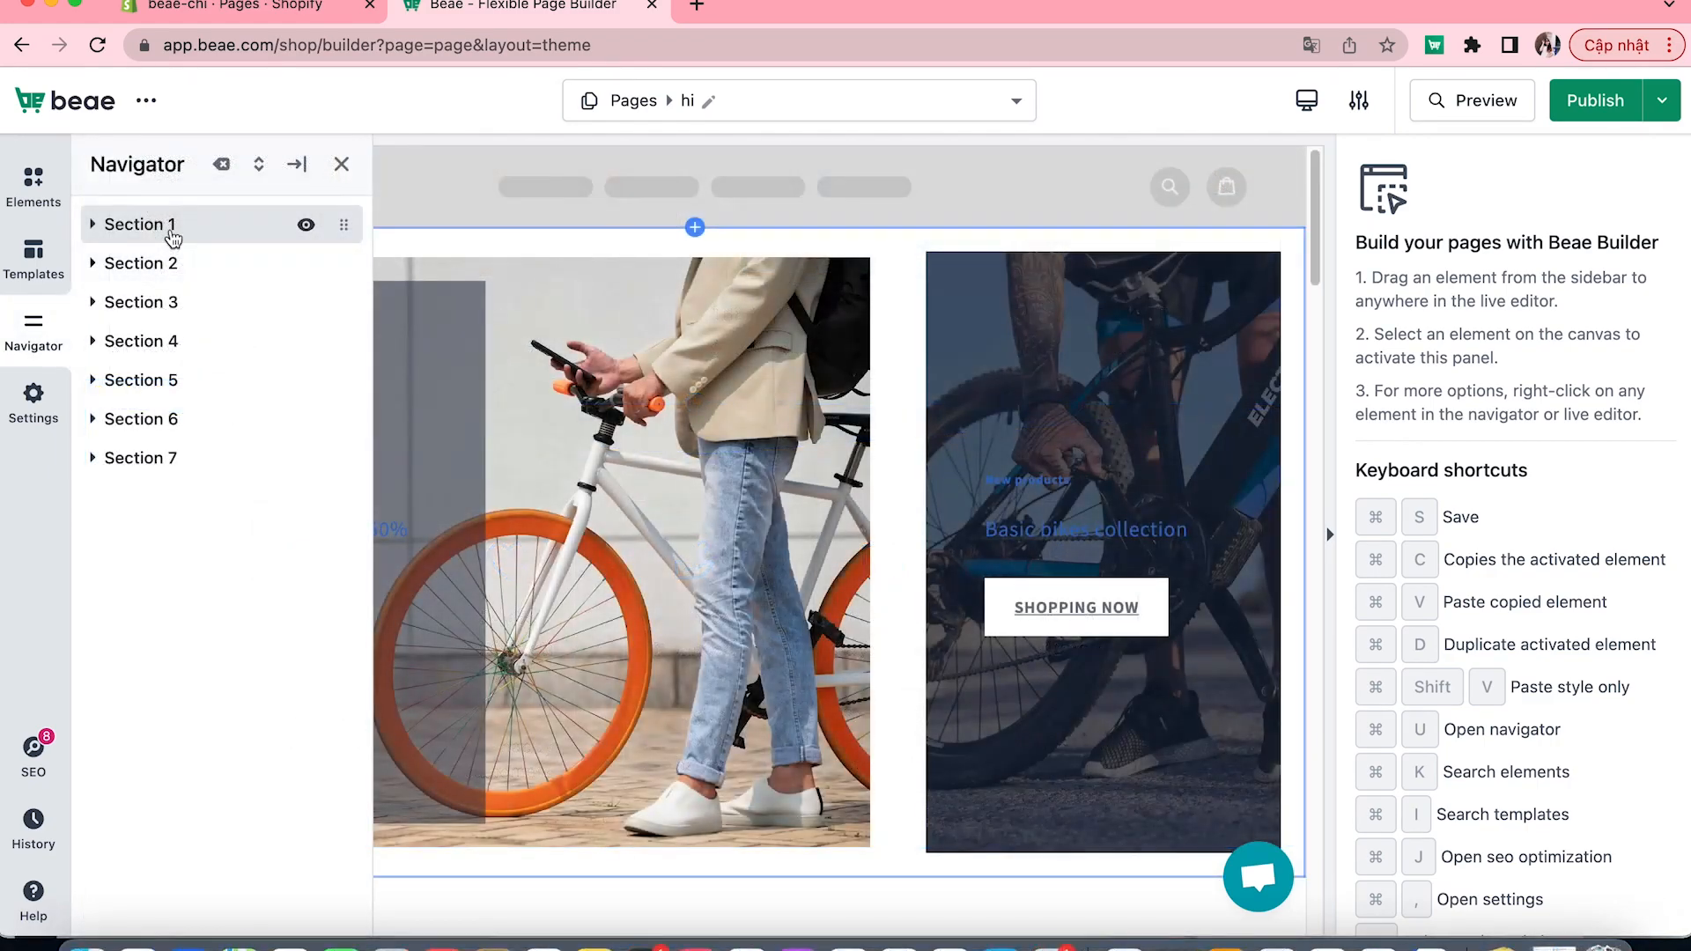
left_click(167, 227)
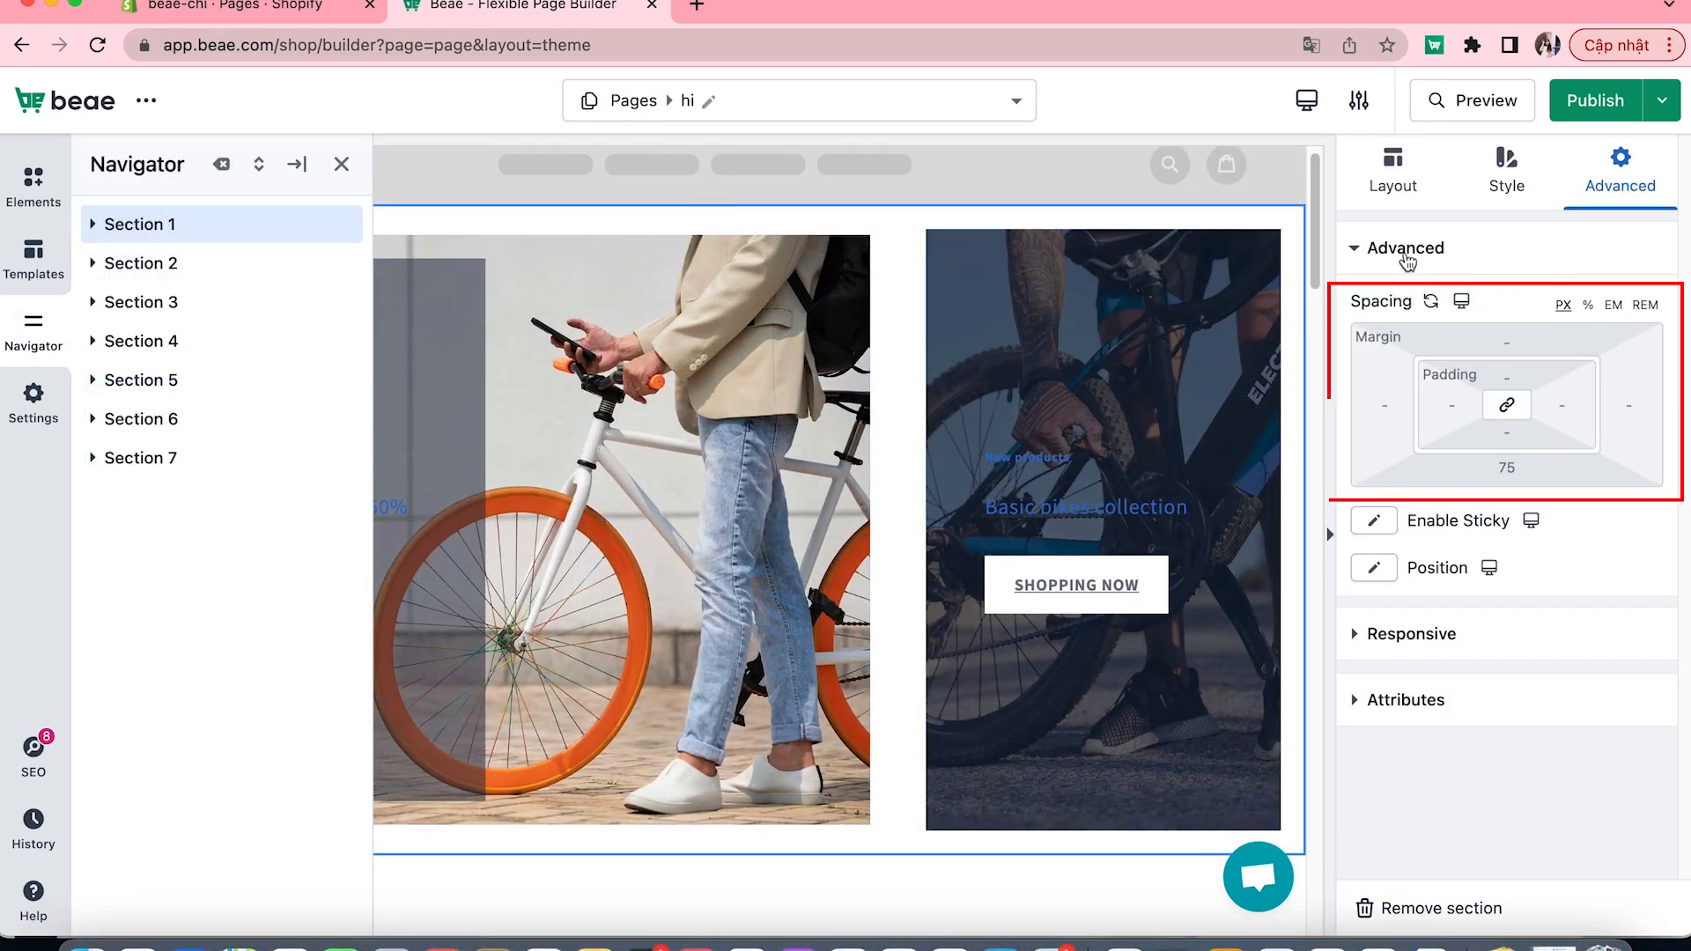
left_click(1390, 525)
left_click(1429, 535)
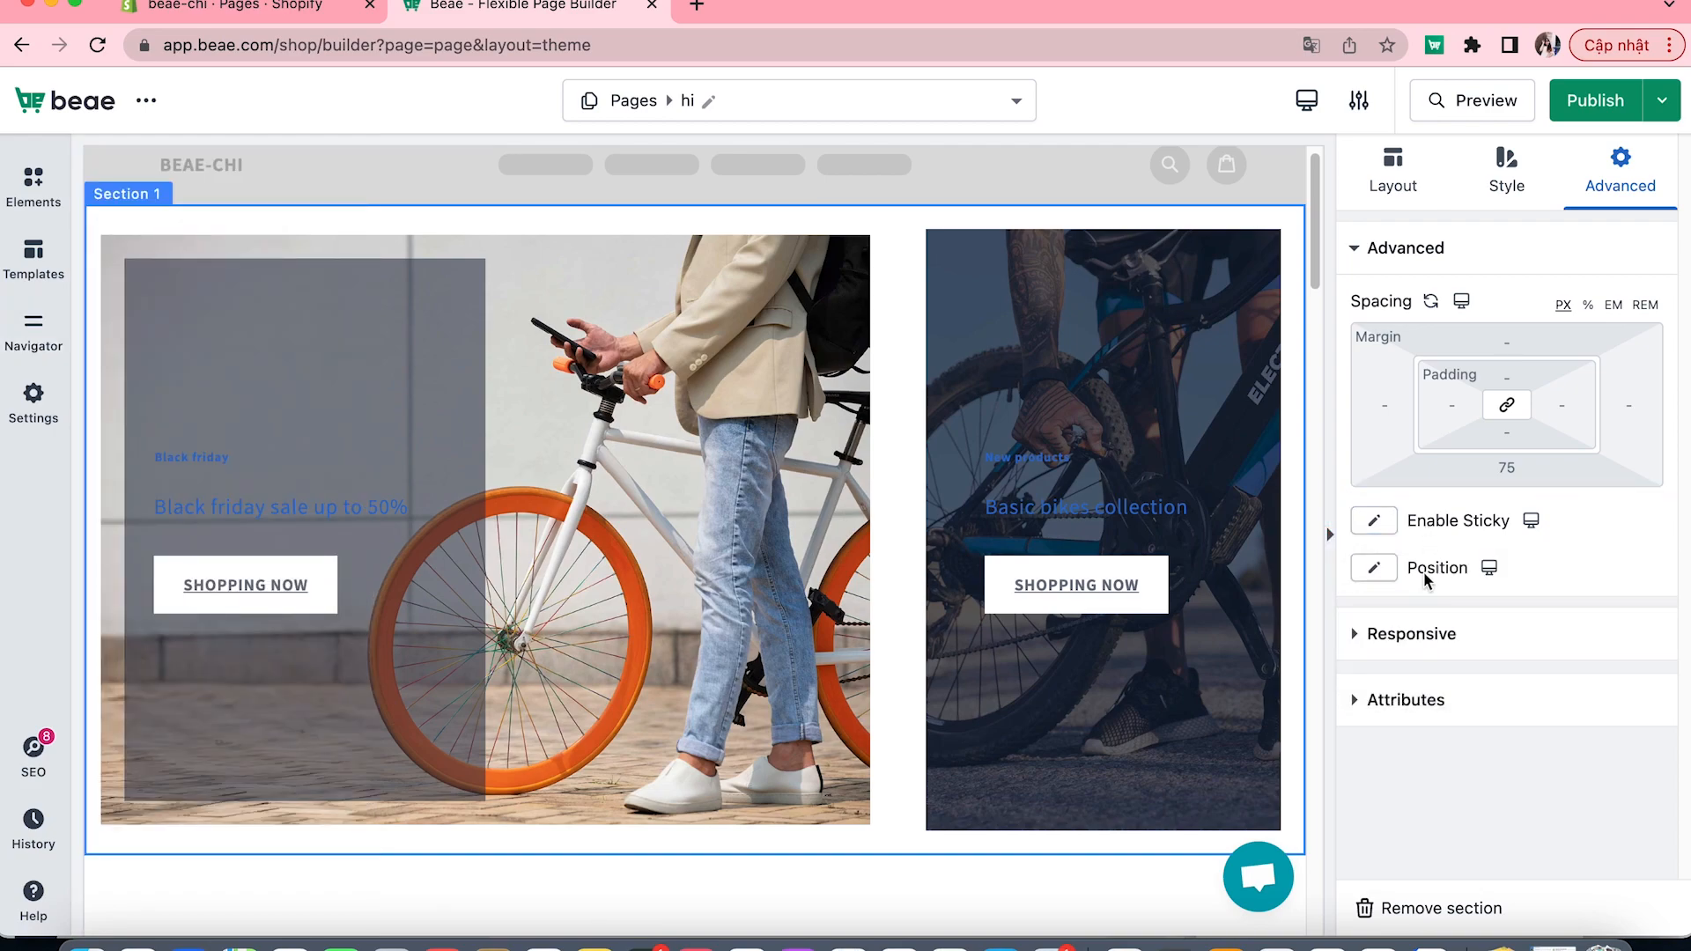
left_click(1422, 638)
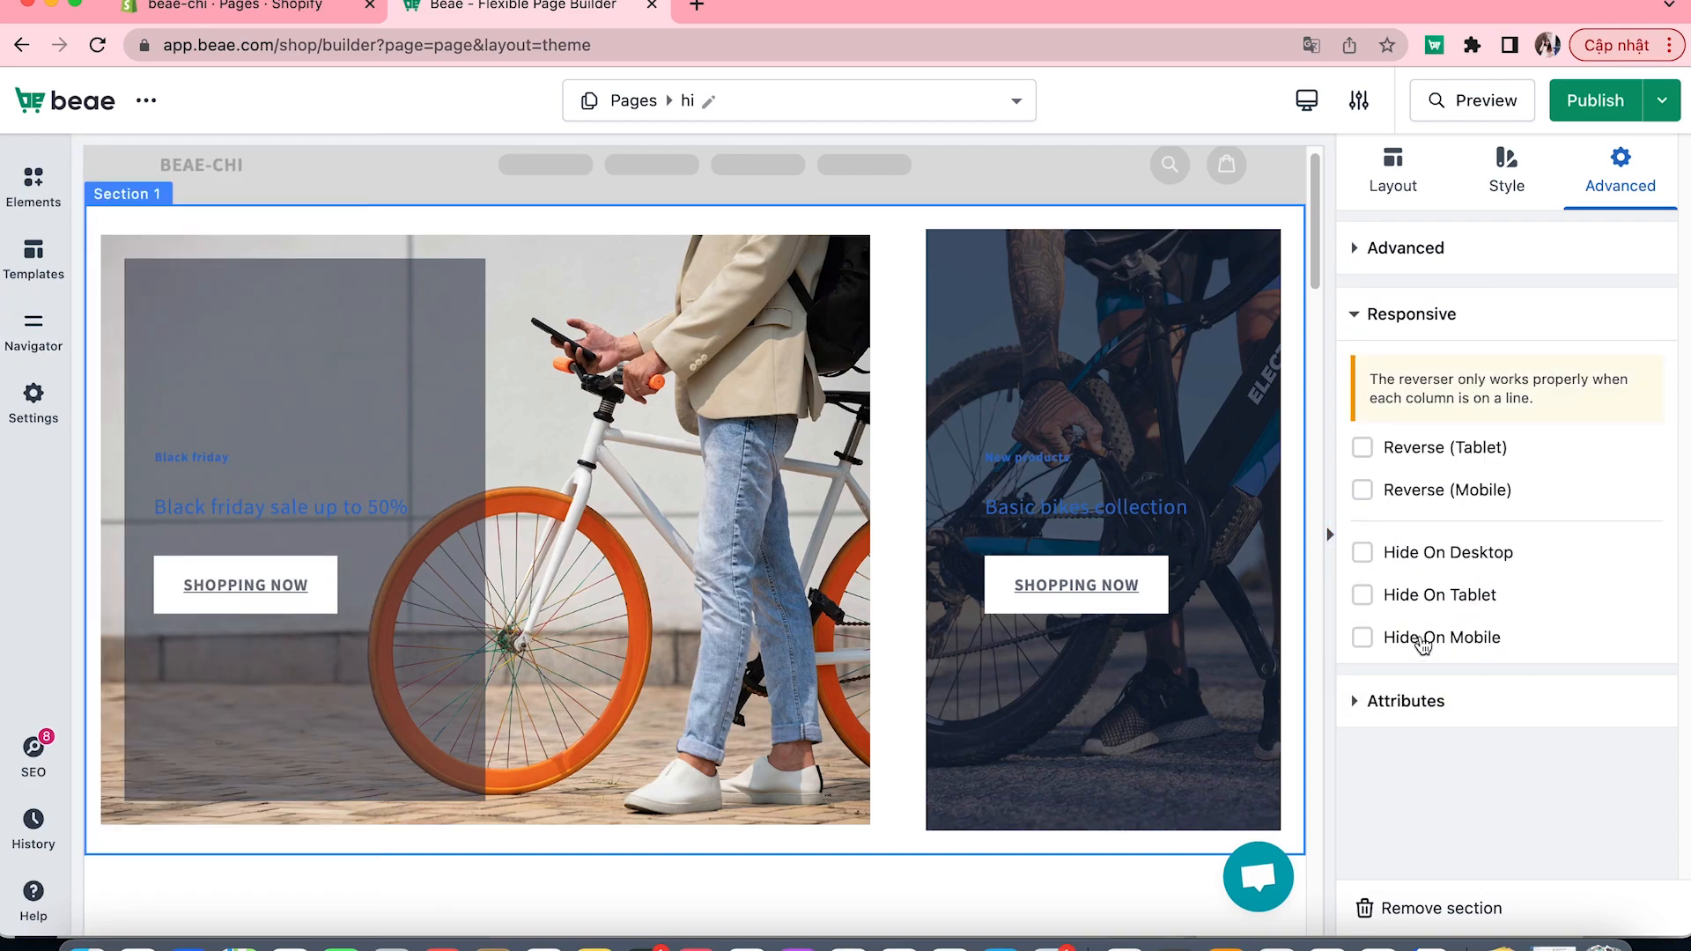
left_click(1395, 250)
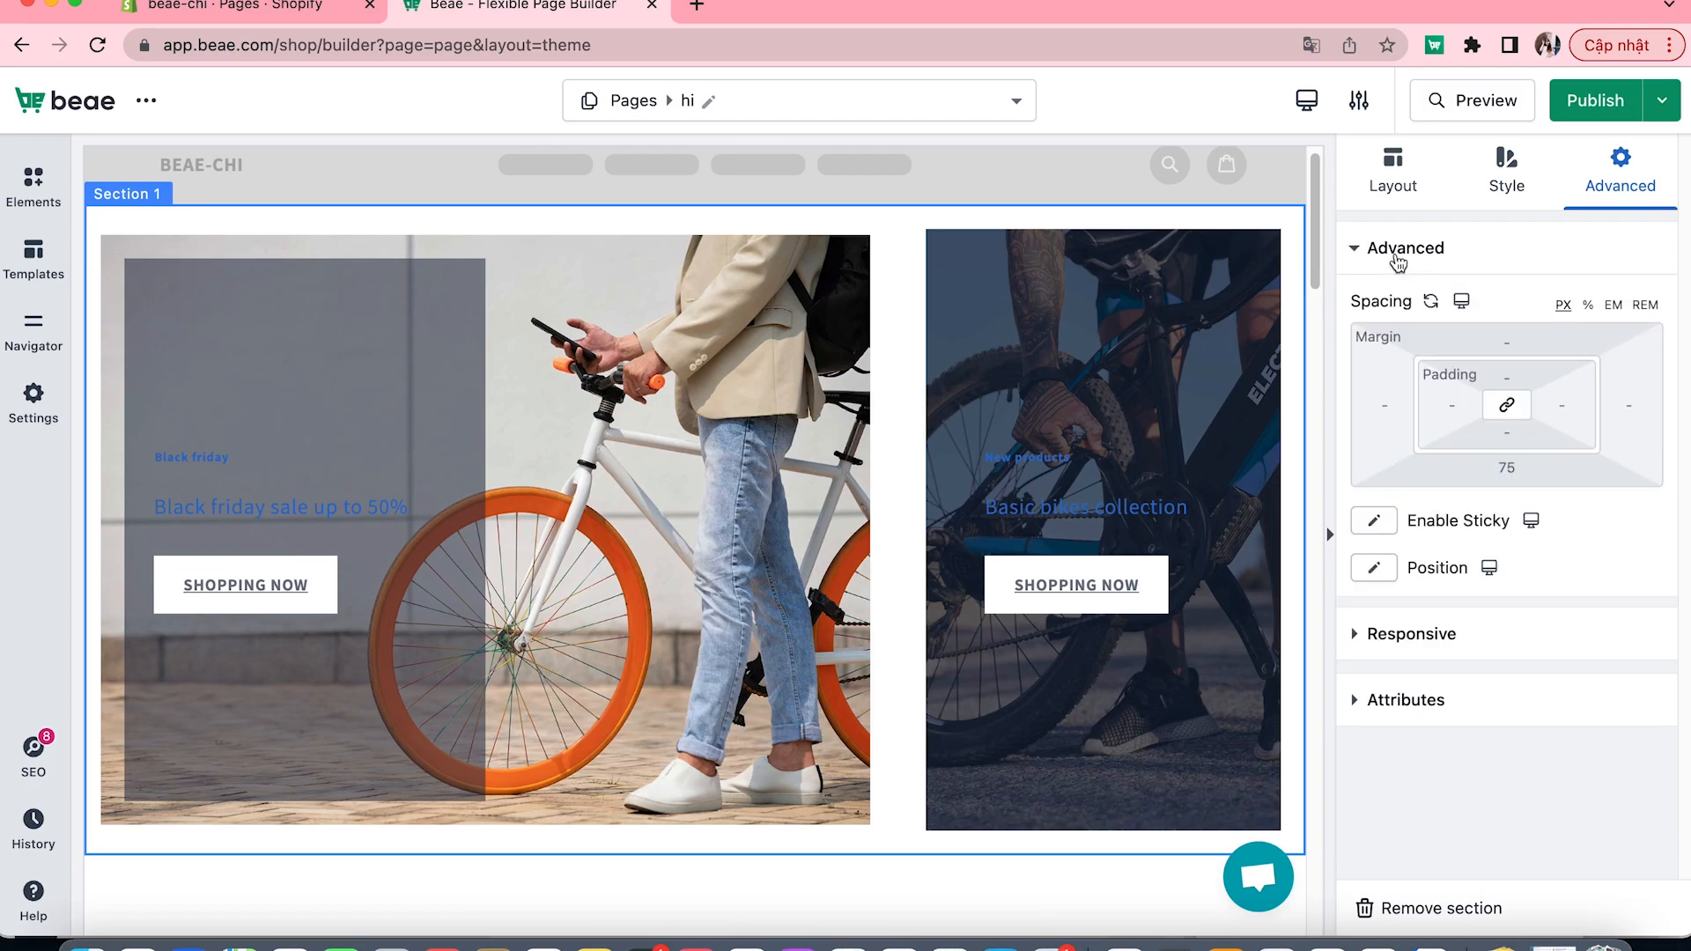
- Set Section 1's top margin to 17 px and its top padding to 0
left_click(1508, 341)
left_click_drag(1390, 398, 1385, 433)
left_click(1488, 395)
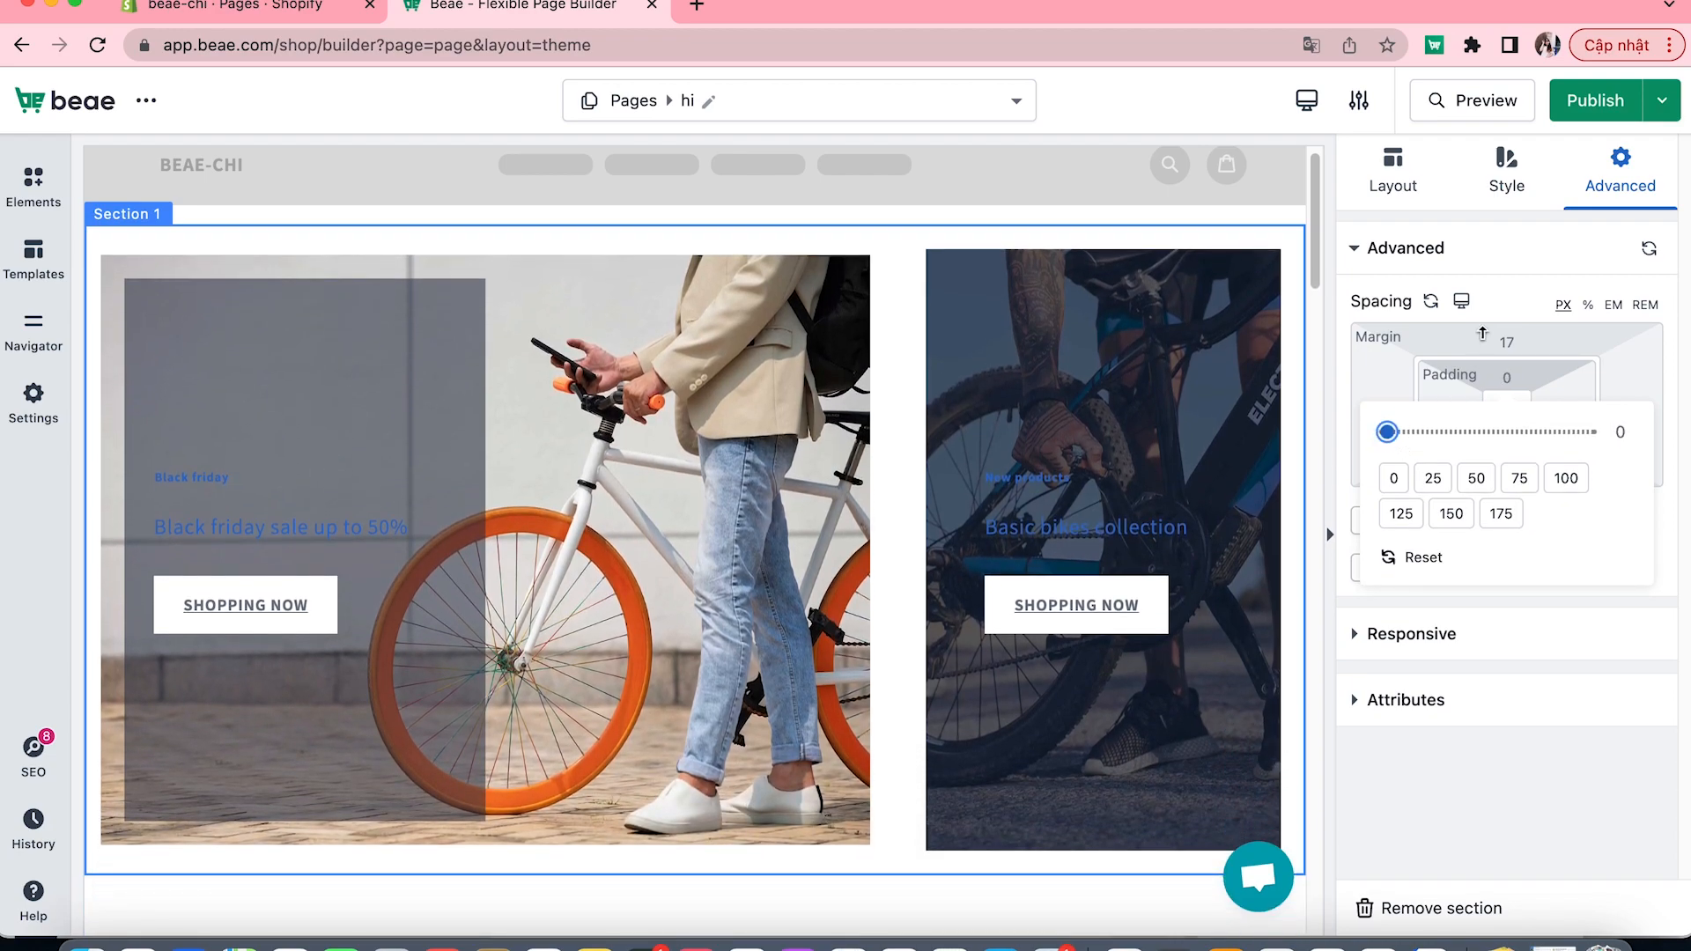
left_click(1514, 253)
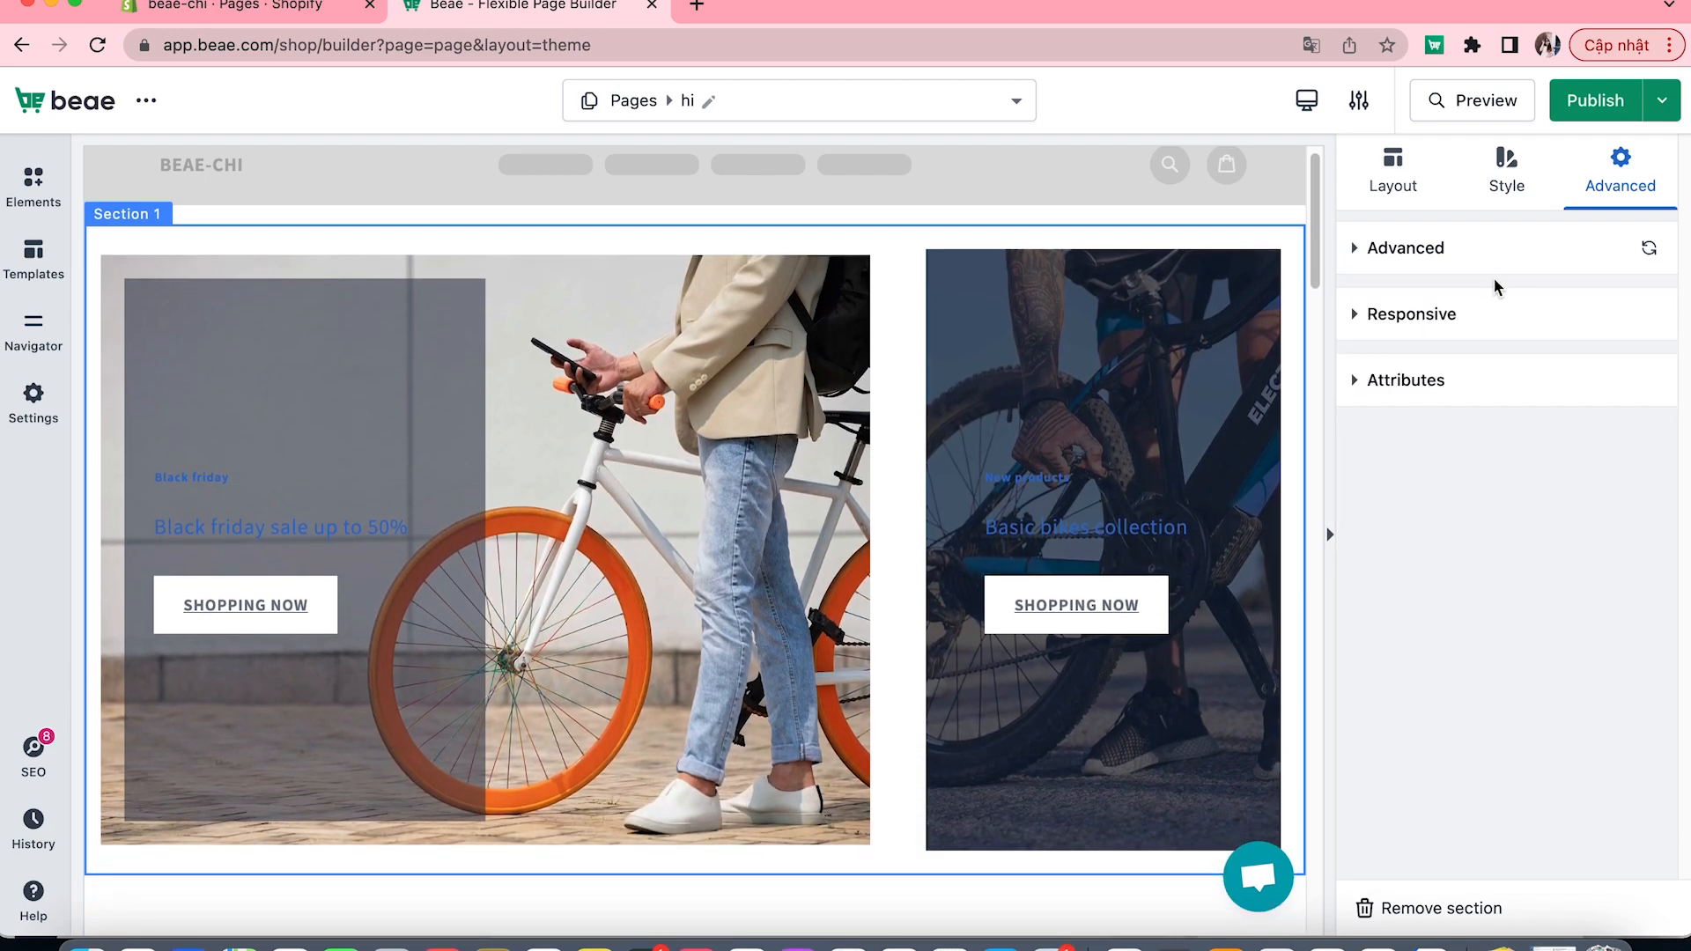
left_click(1439, 266)
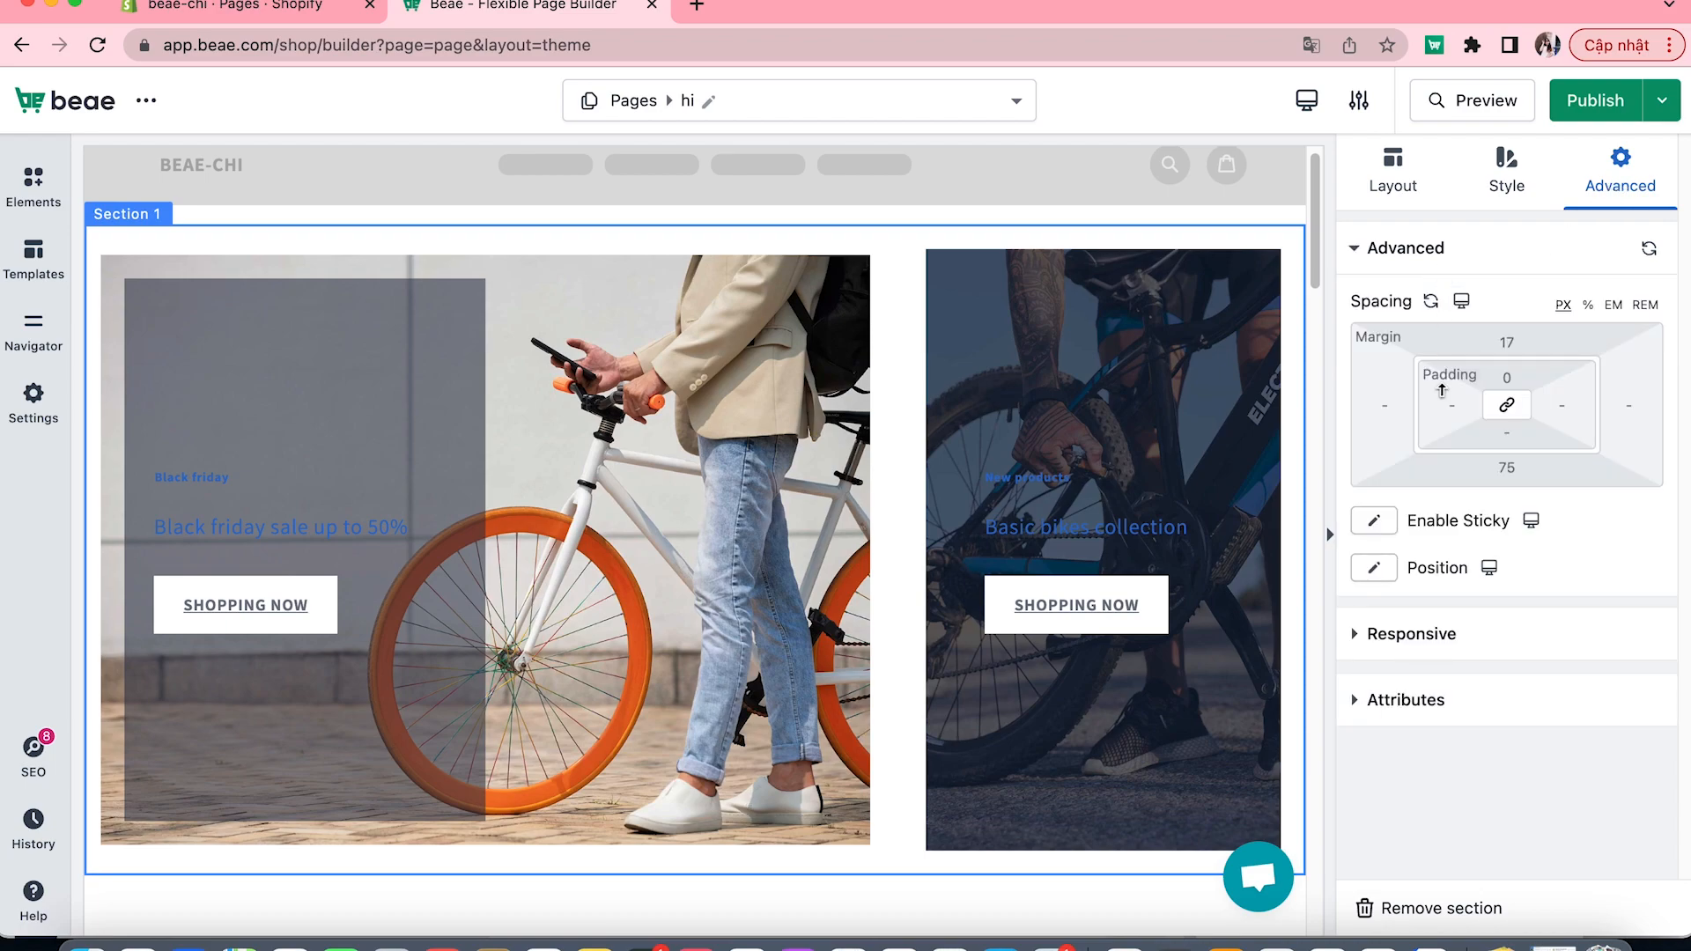
- Make Section 1 stick on top and check how it behaves along the whole page
left_click(1389, 530)
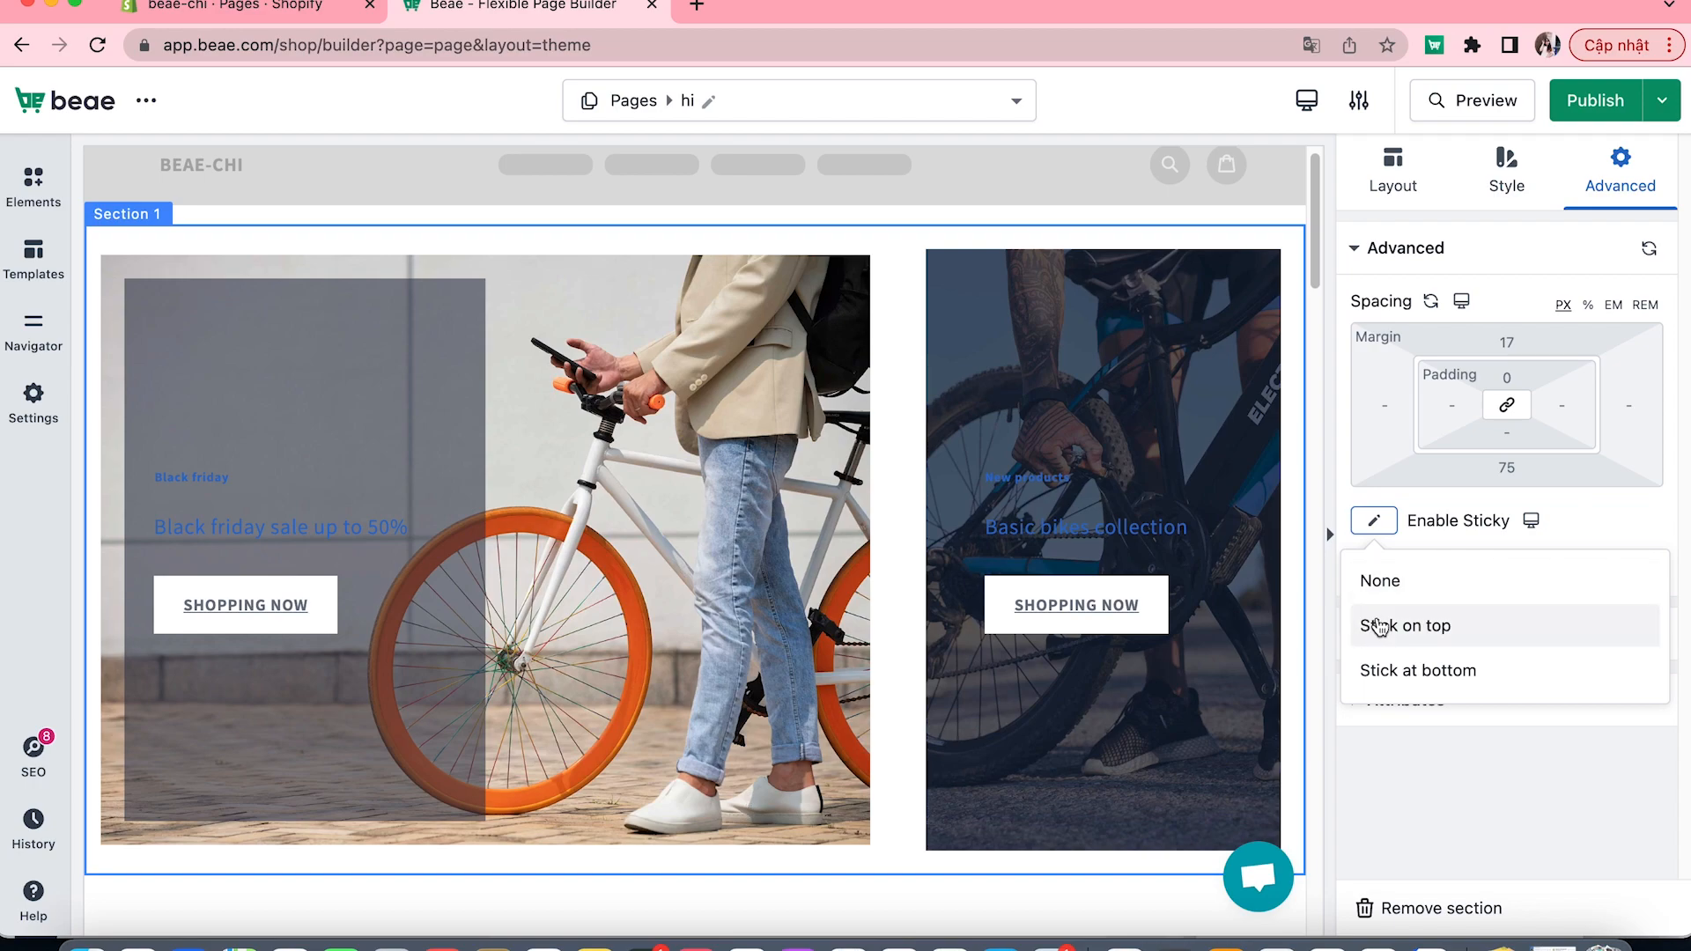
left_click(1380, 626)
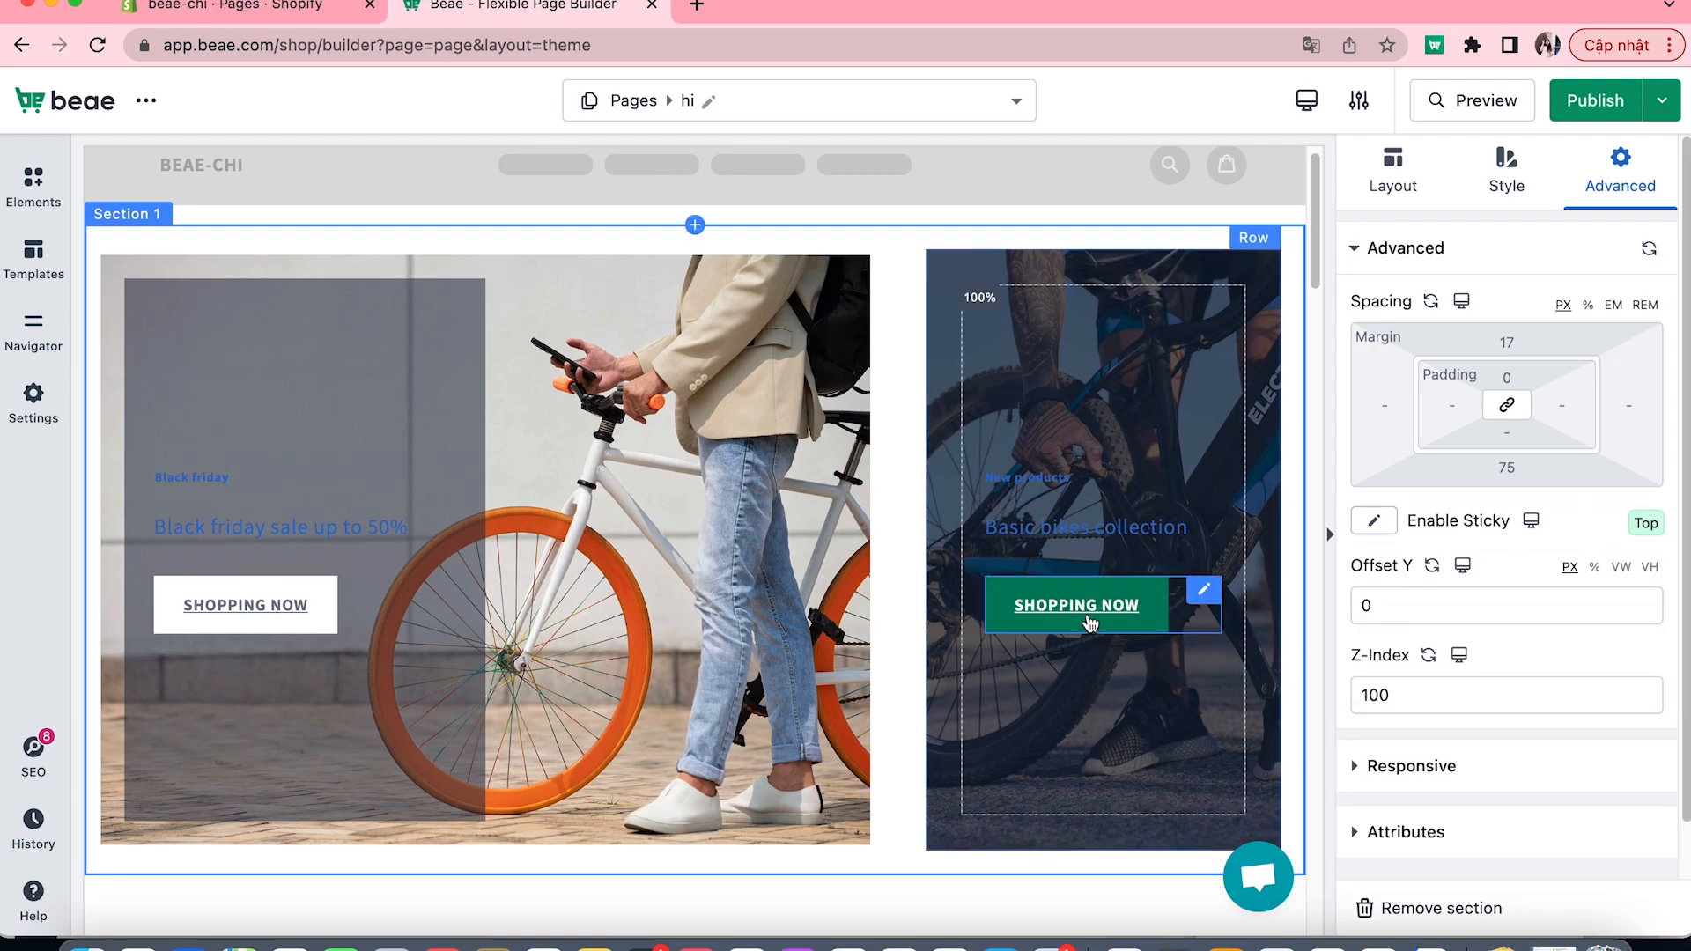
scroll(1085, 616, "down", 2)
scroll(1084, 620, "down", 10)
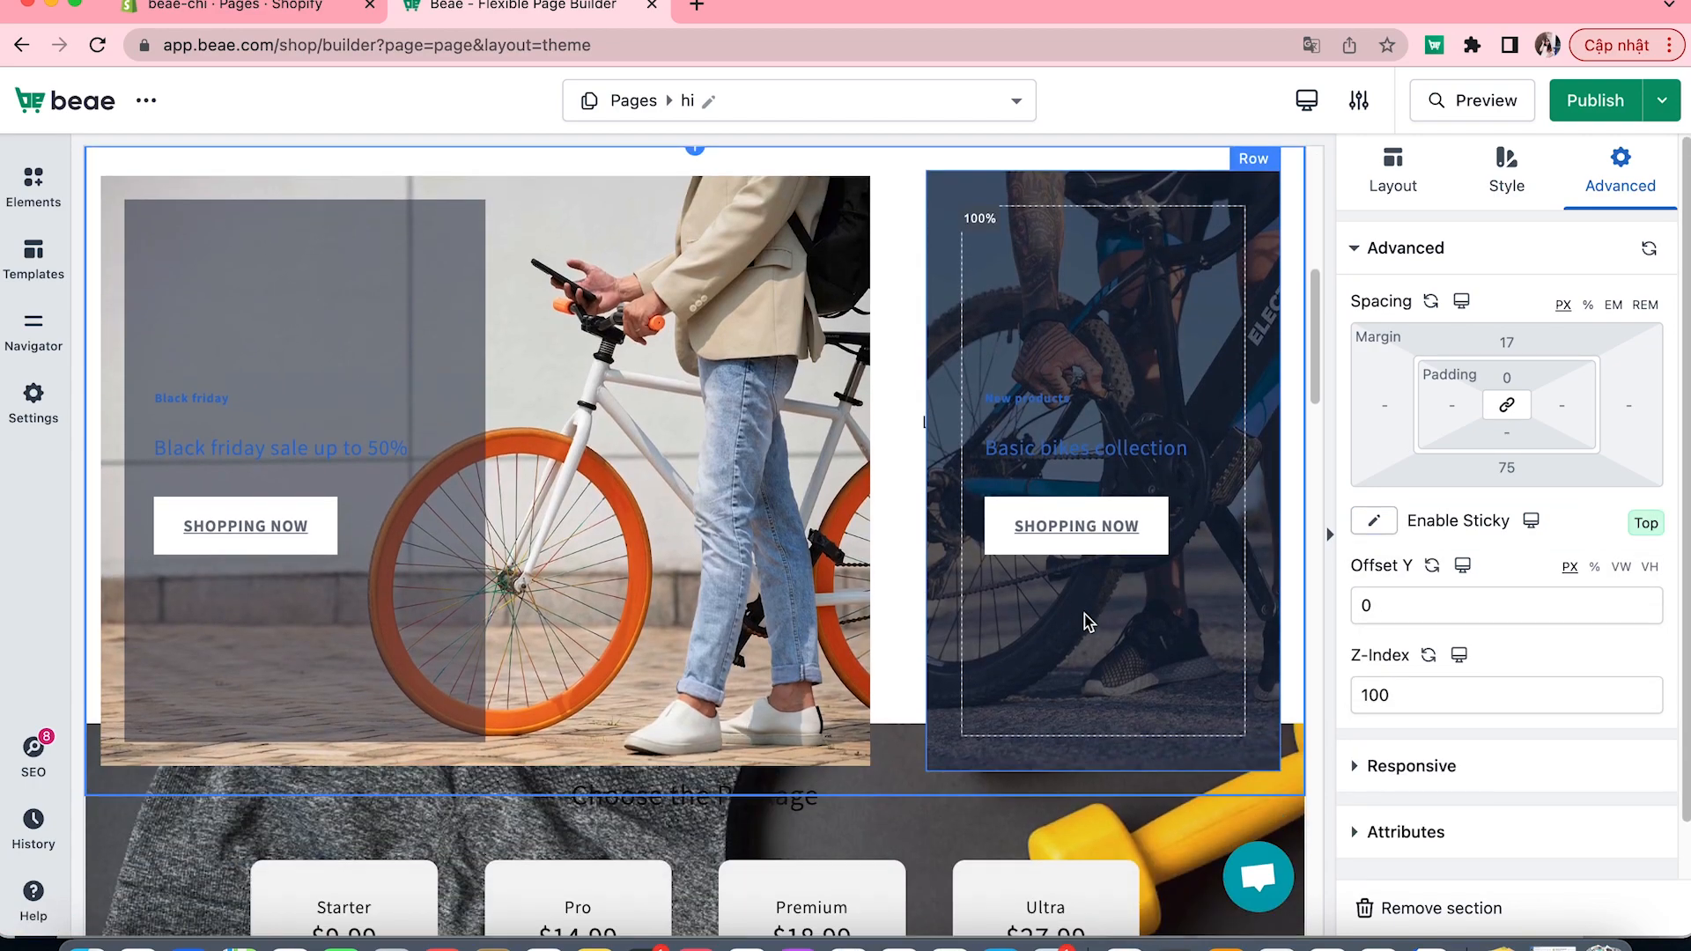
scroll(1085, 615, "down", 10)
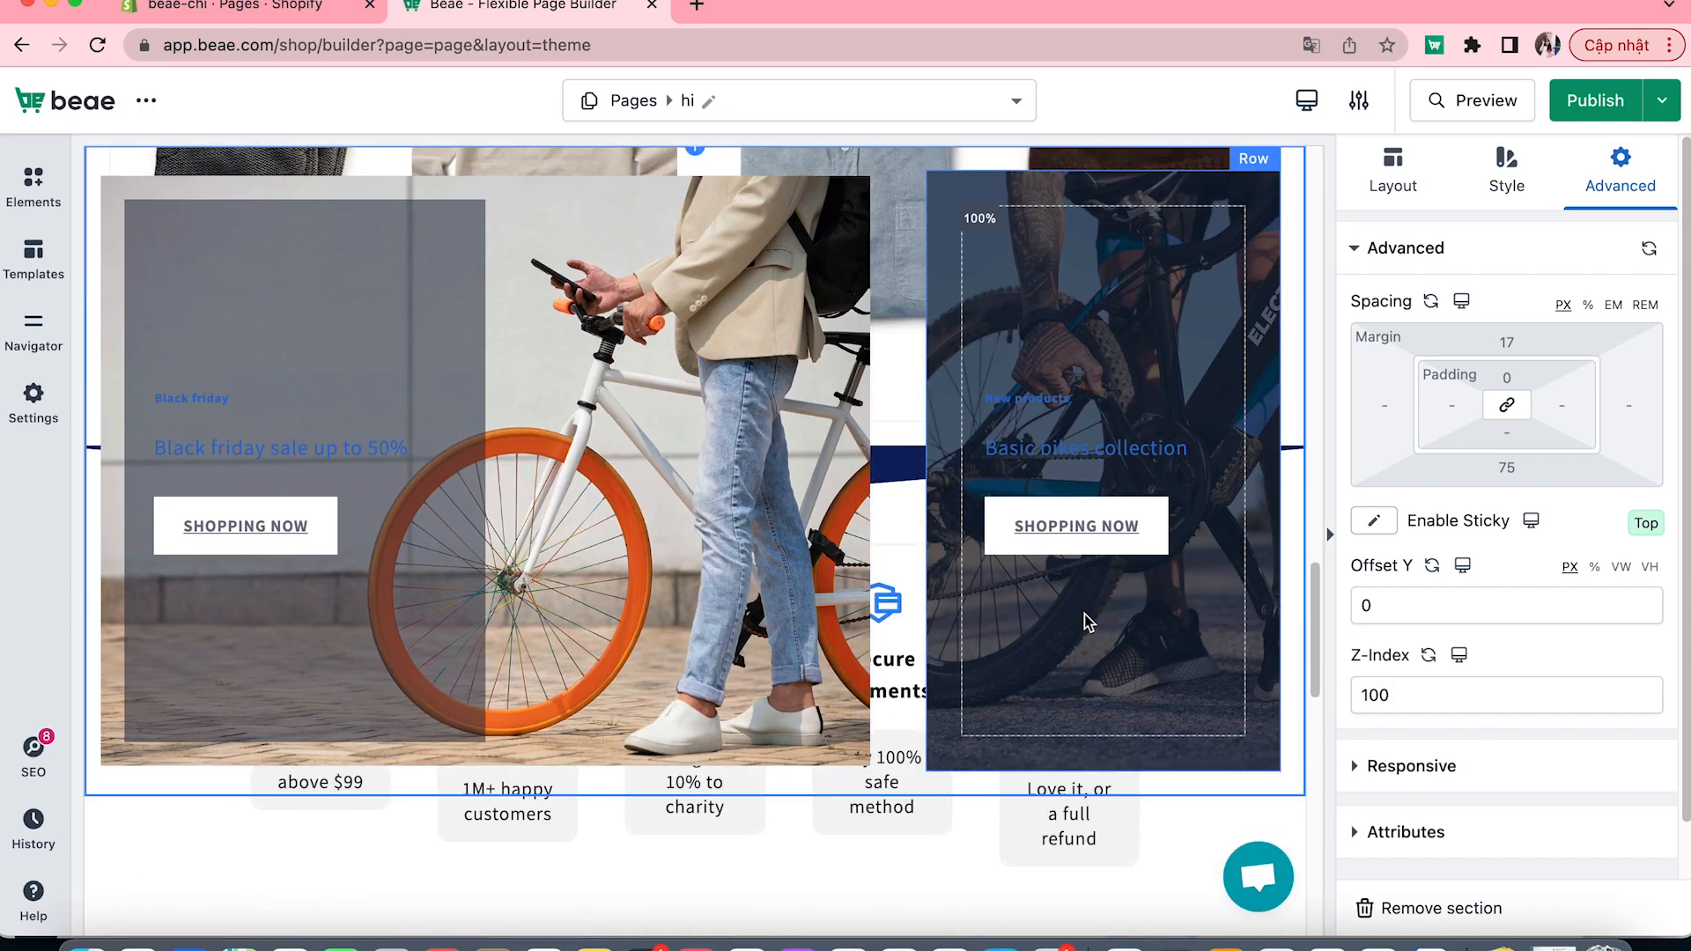
scroll(1085, 615, "down", 5)
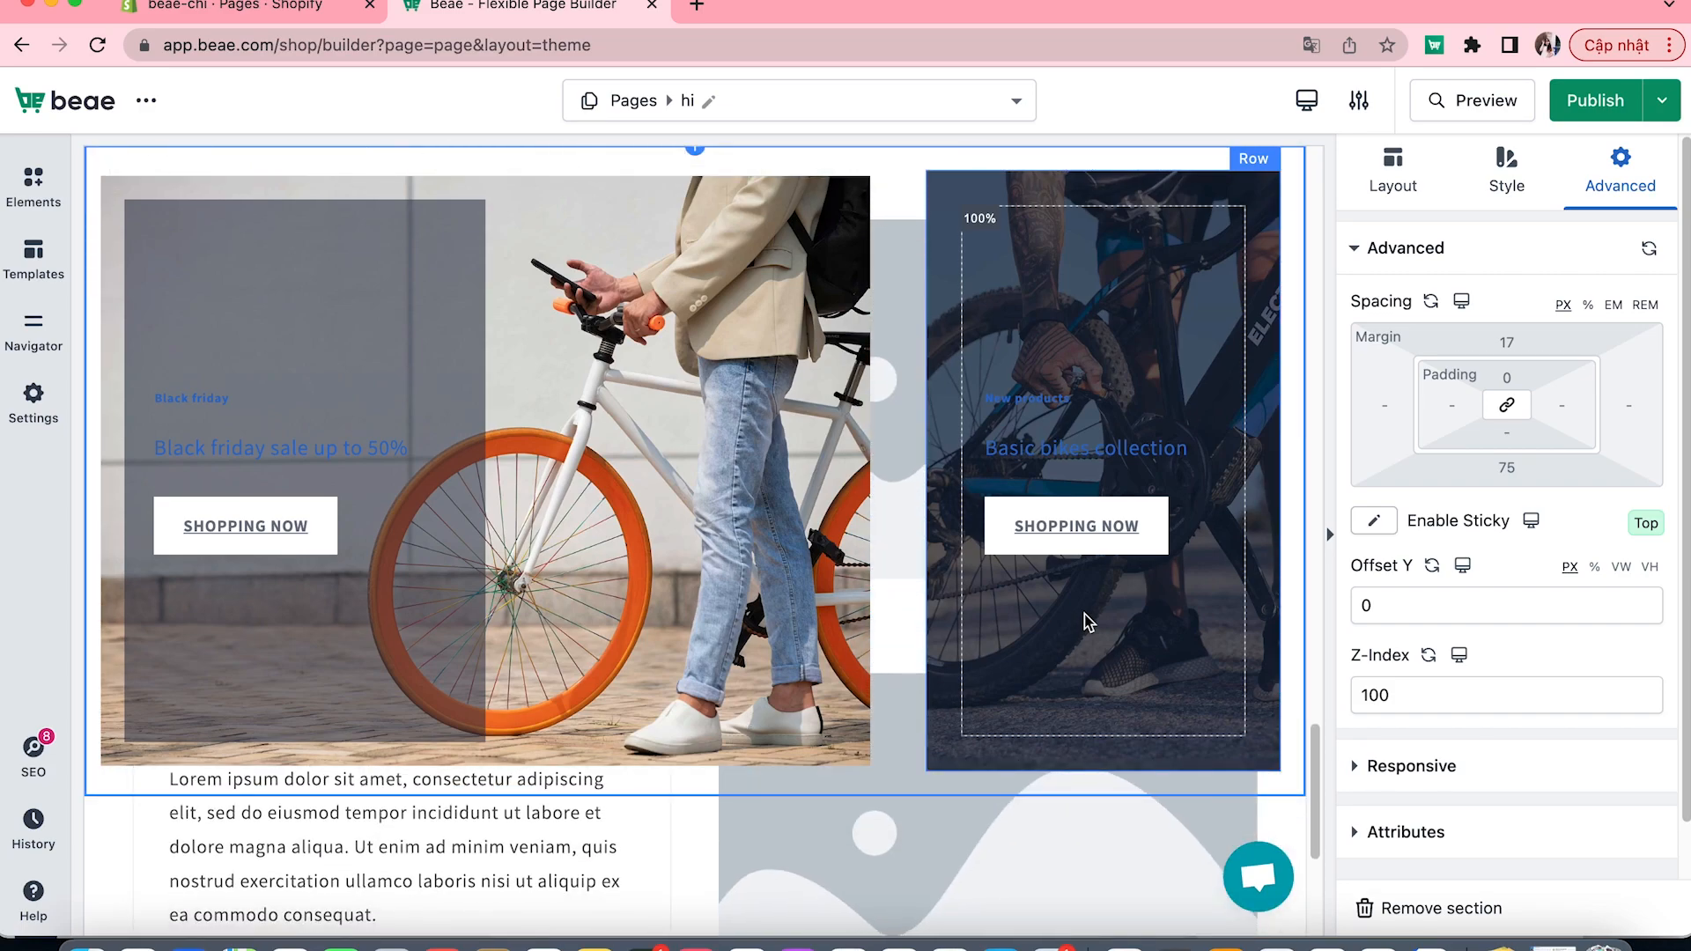
scroll(1085, 614, "up", 10)
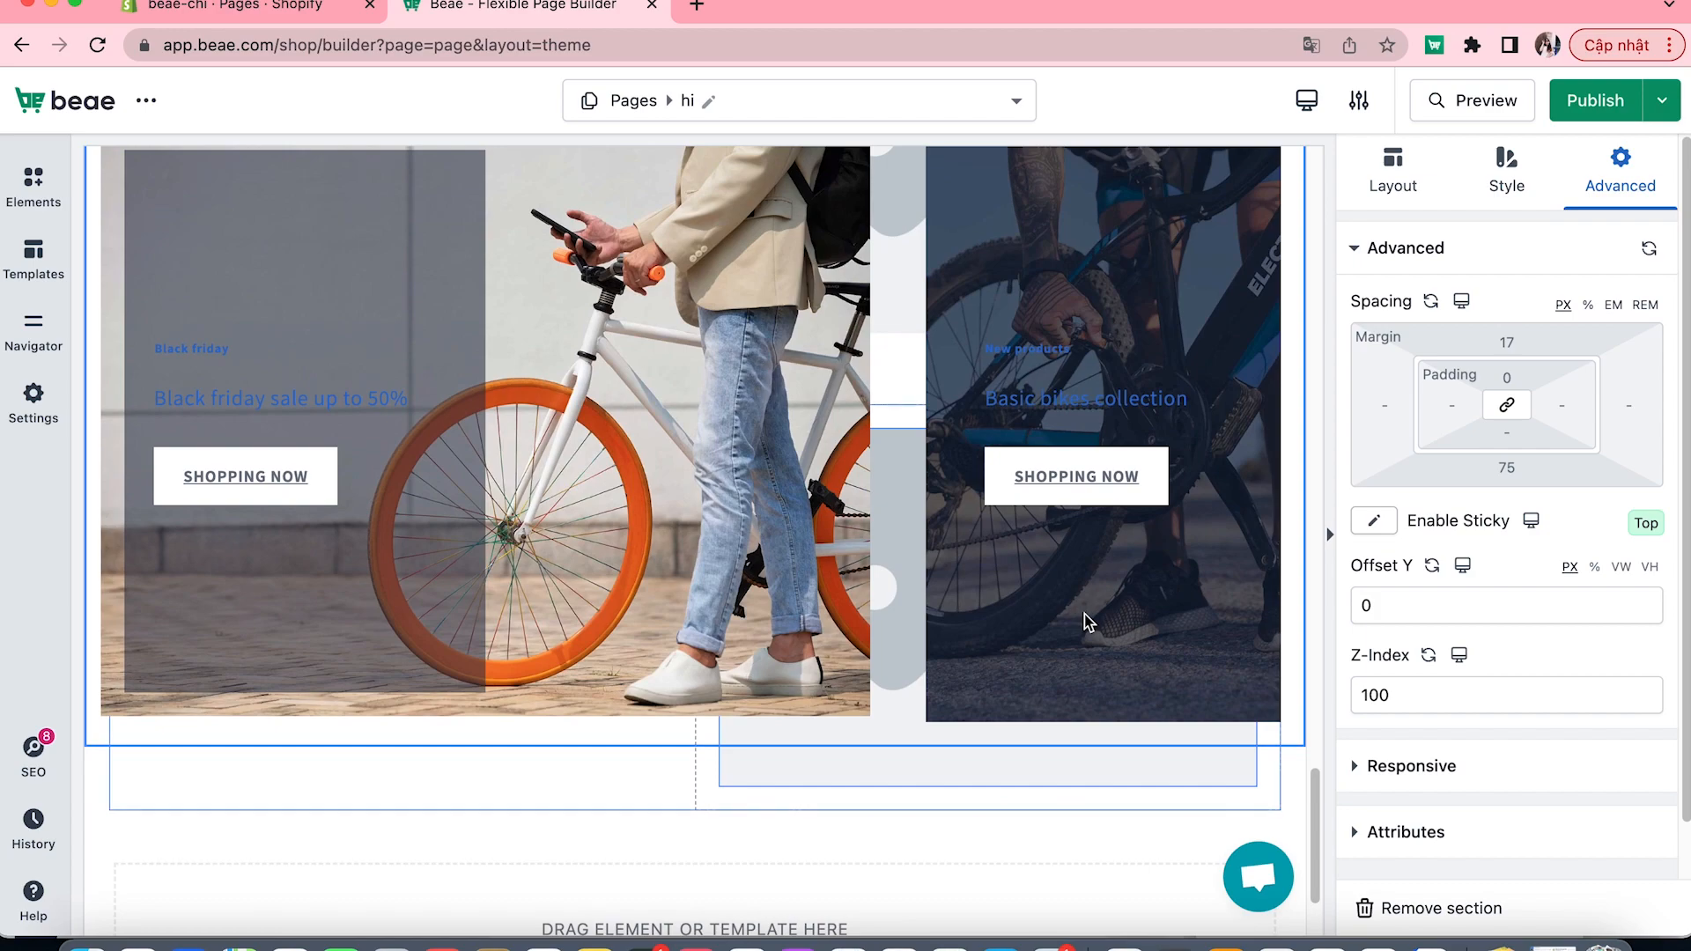
scroll(1085, 615, "up", 5)
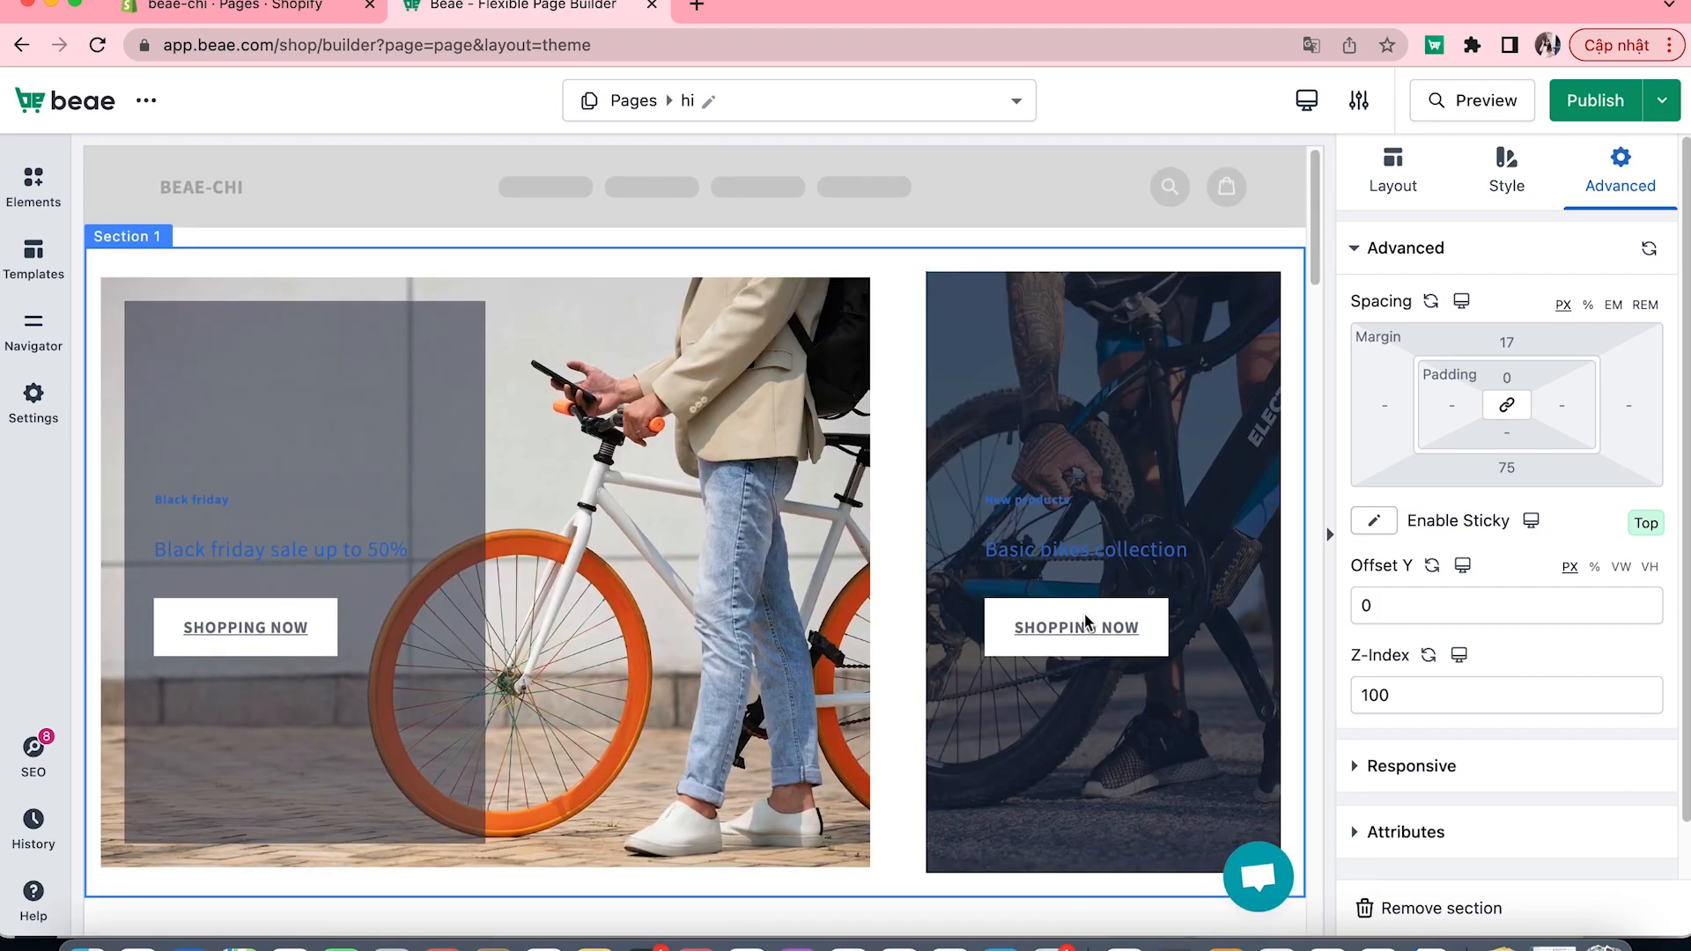
- Review Section 1's sticky choices and try the Hide On Desktop responsive option
left_click(1375, 528)
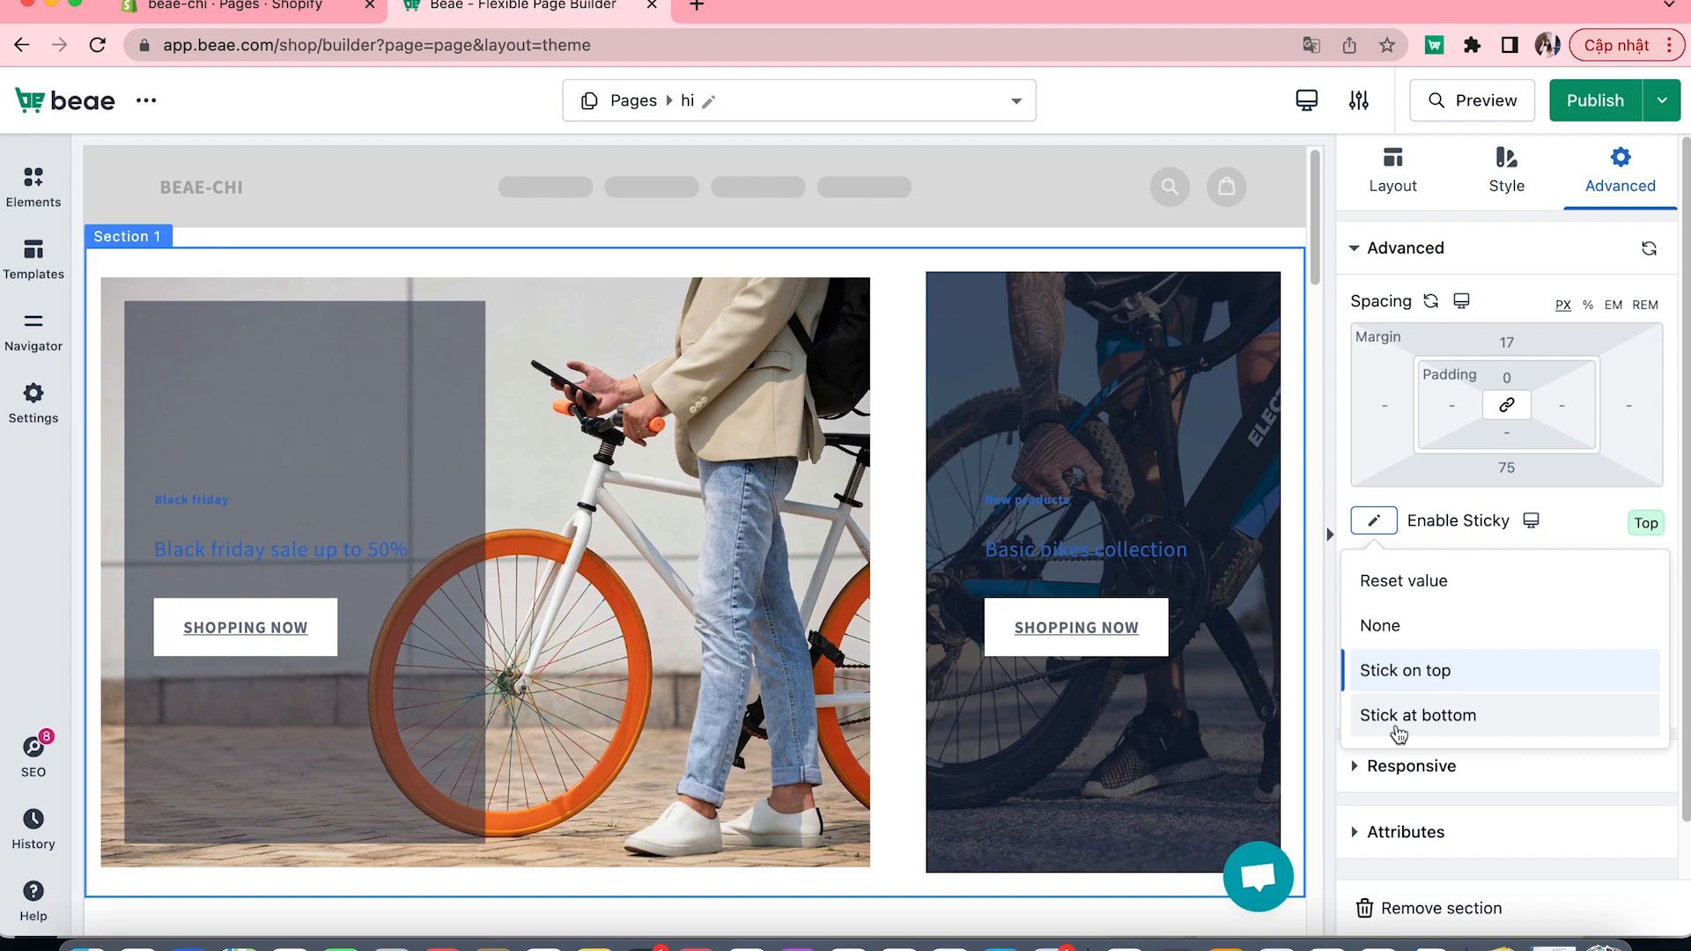
left_click(1575, 537)
left_click(1470, 772)
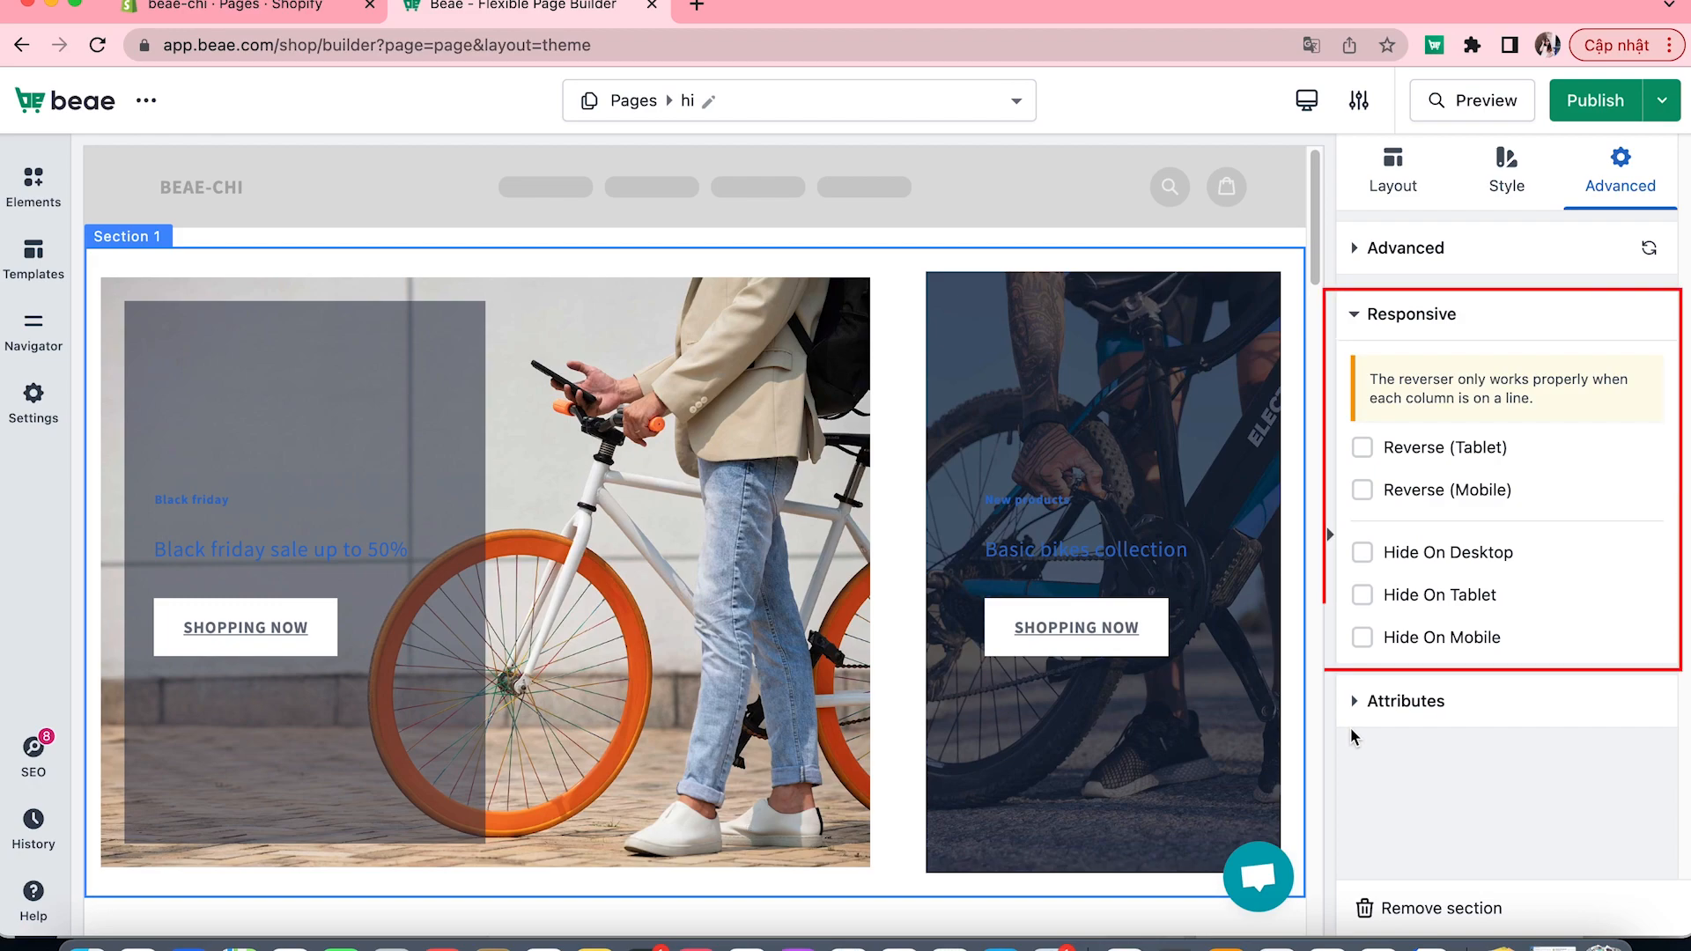
left_click(1366, 555)
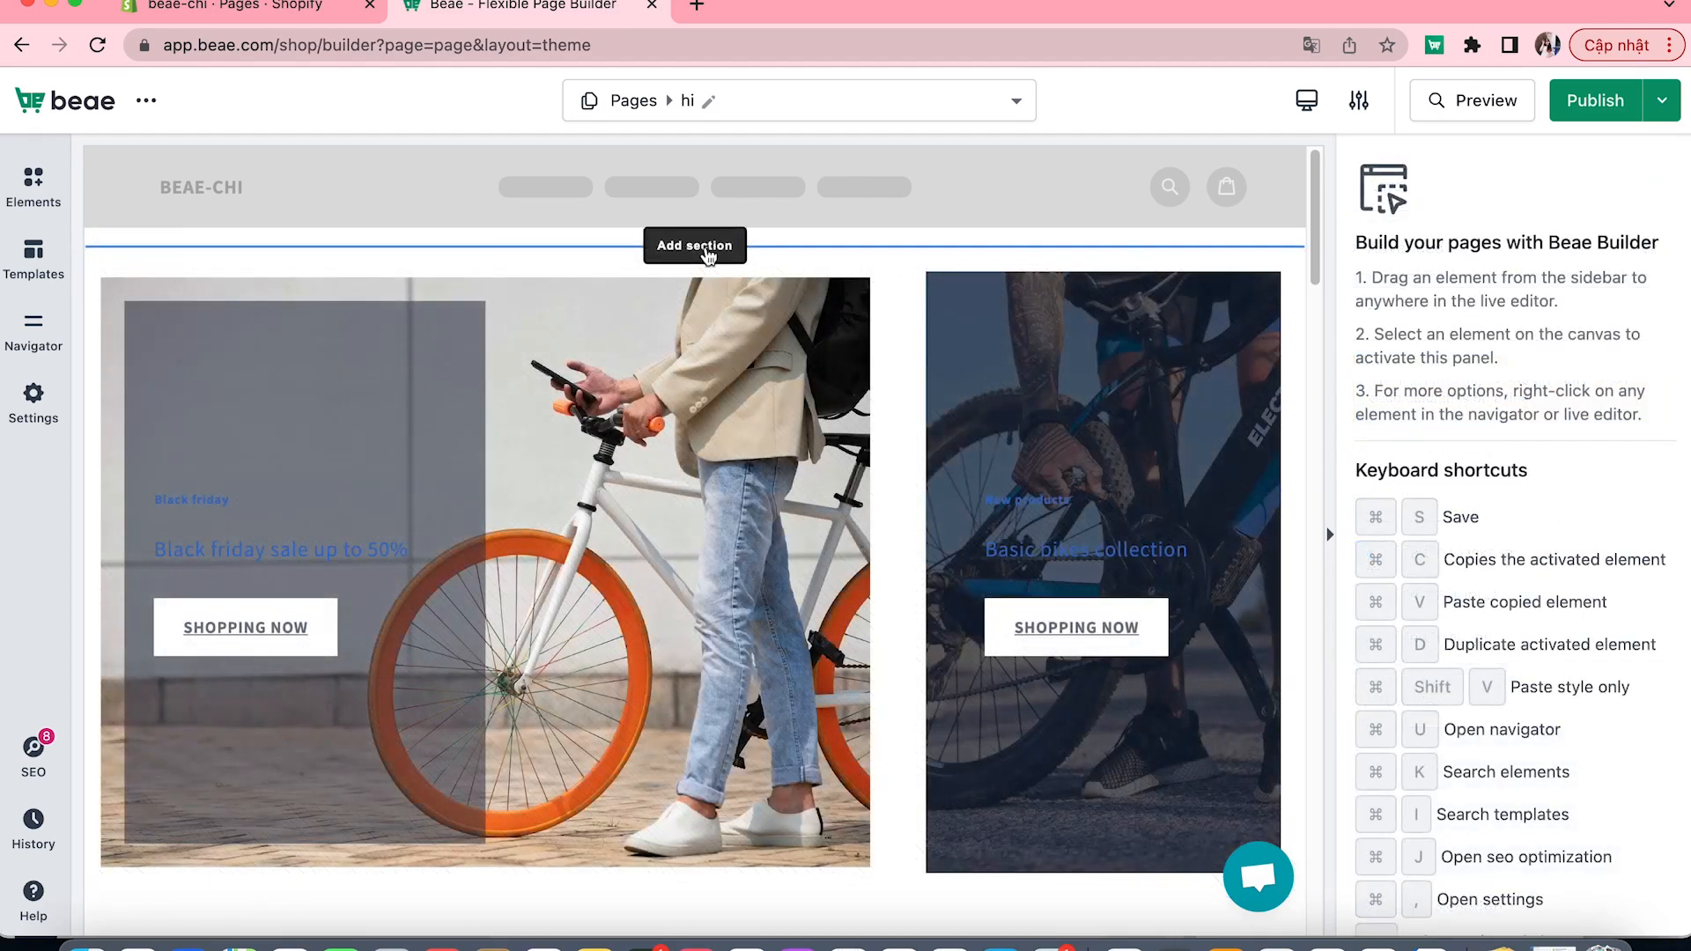
- Duplicate Section 1 from the page's section list
left_click(34, 328)
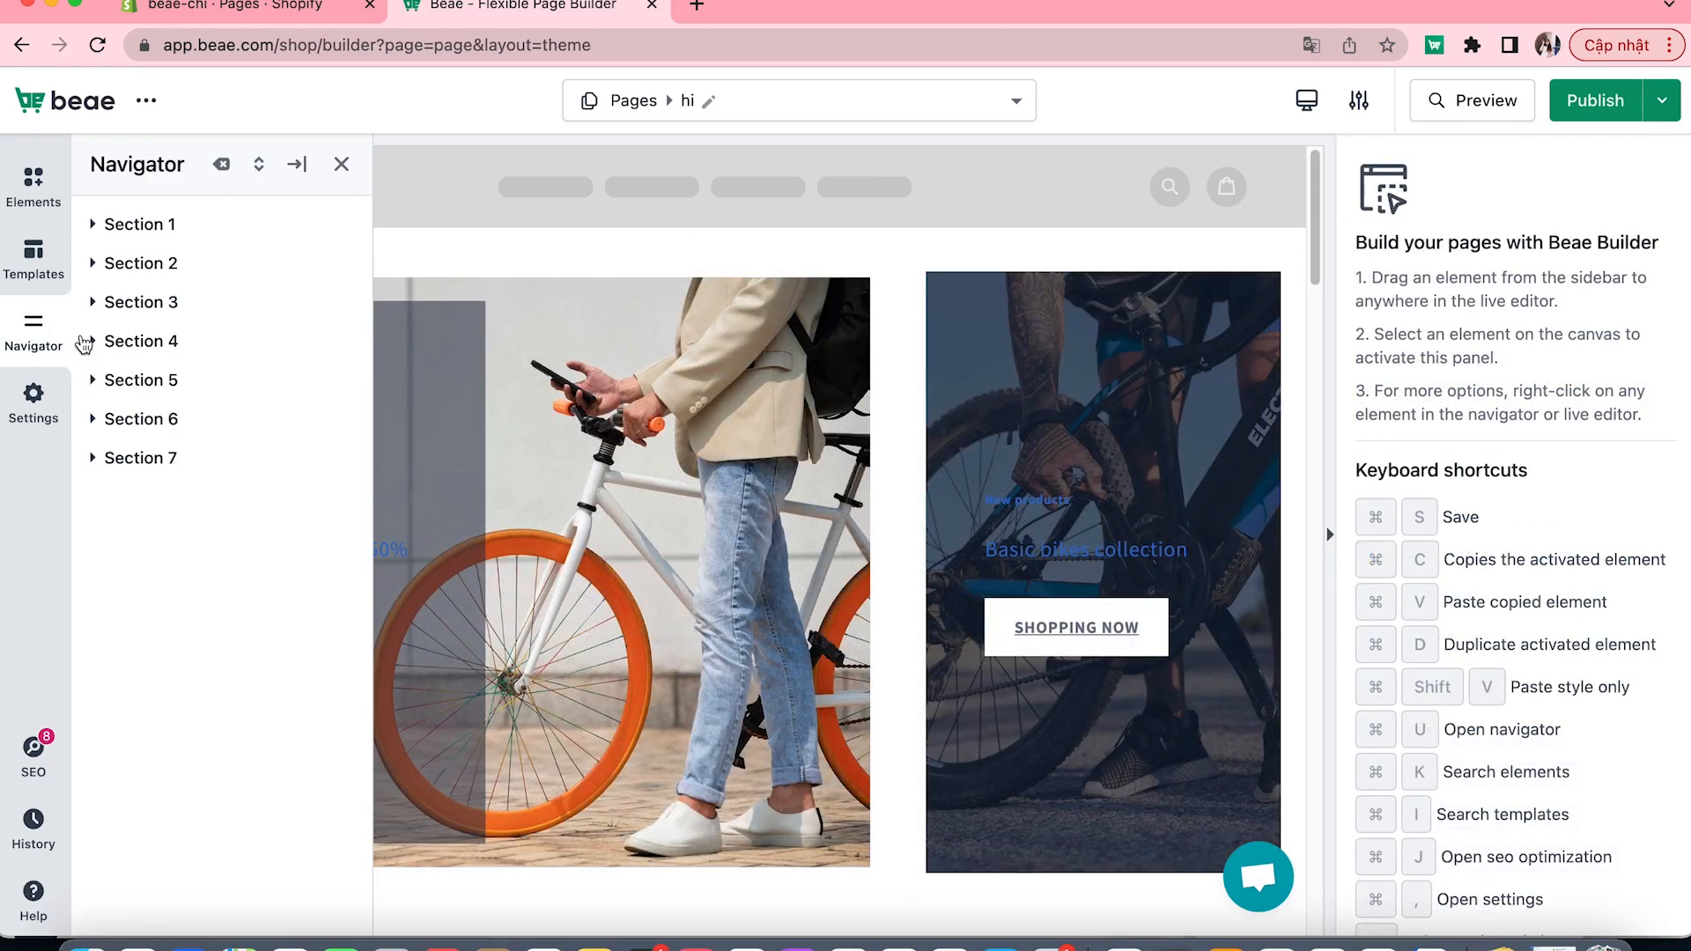
right_click(203, 224)
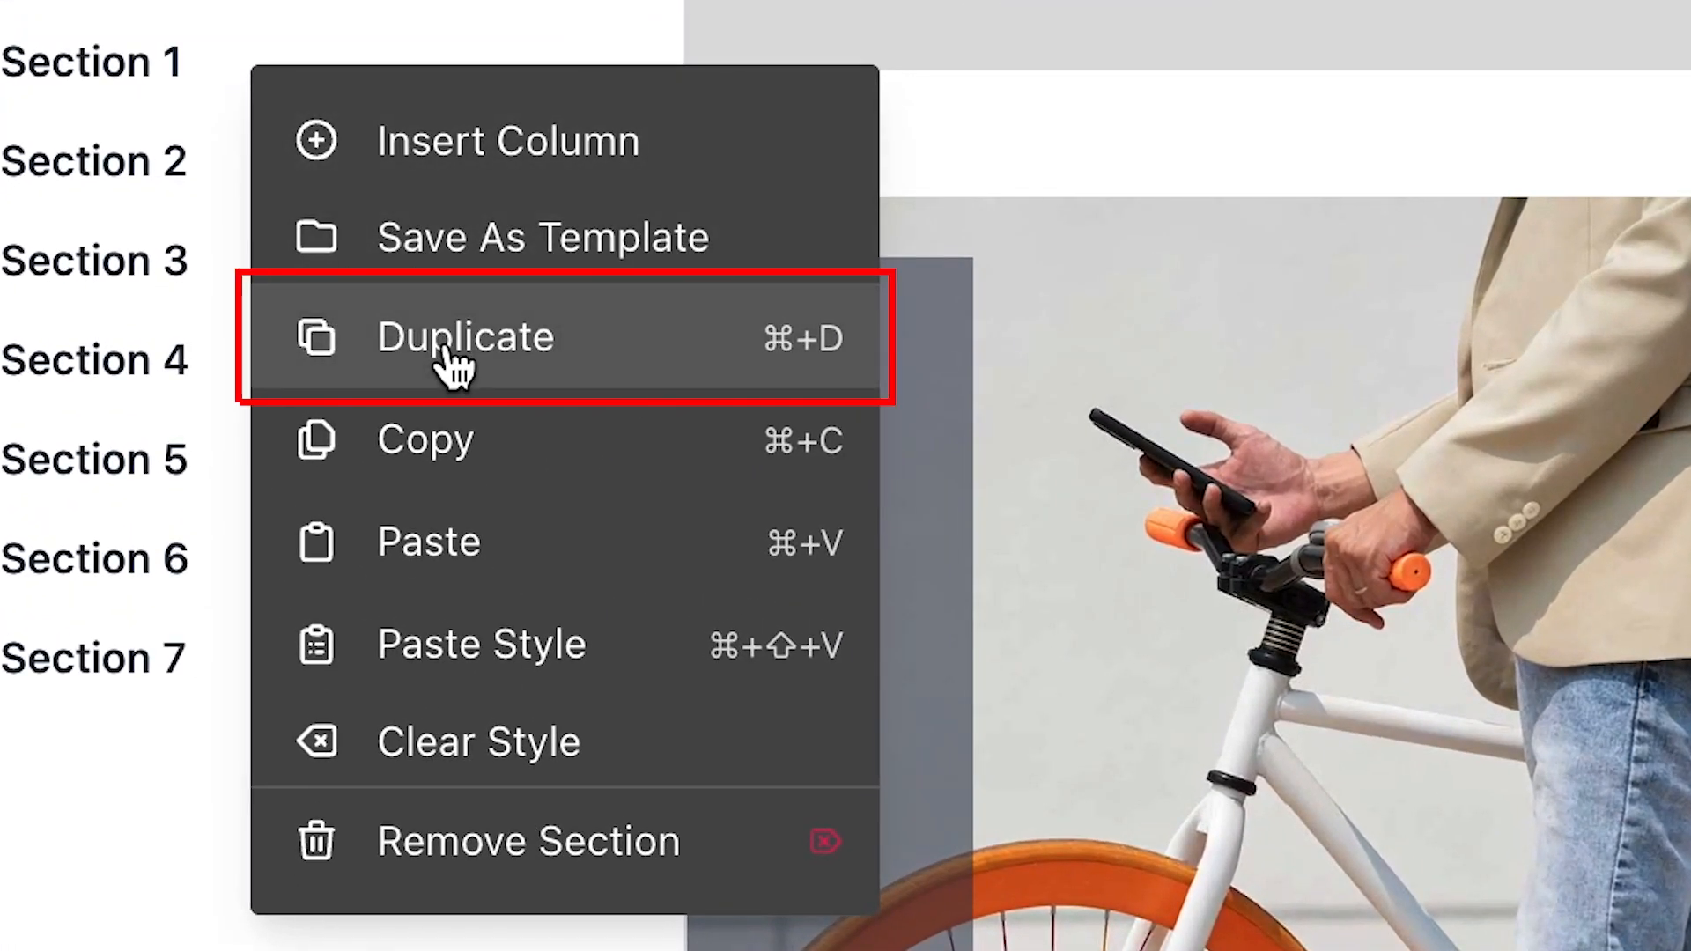
left_click(324, 343)
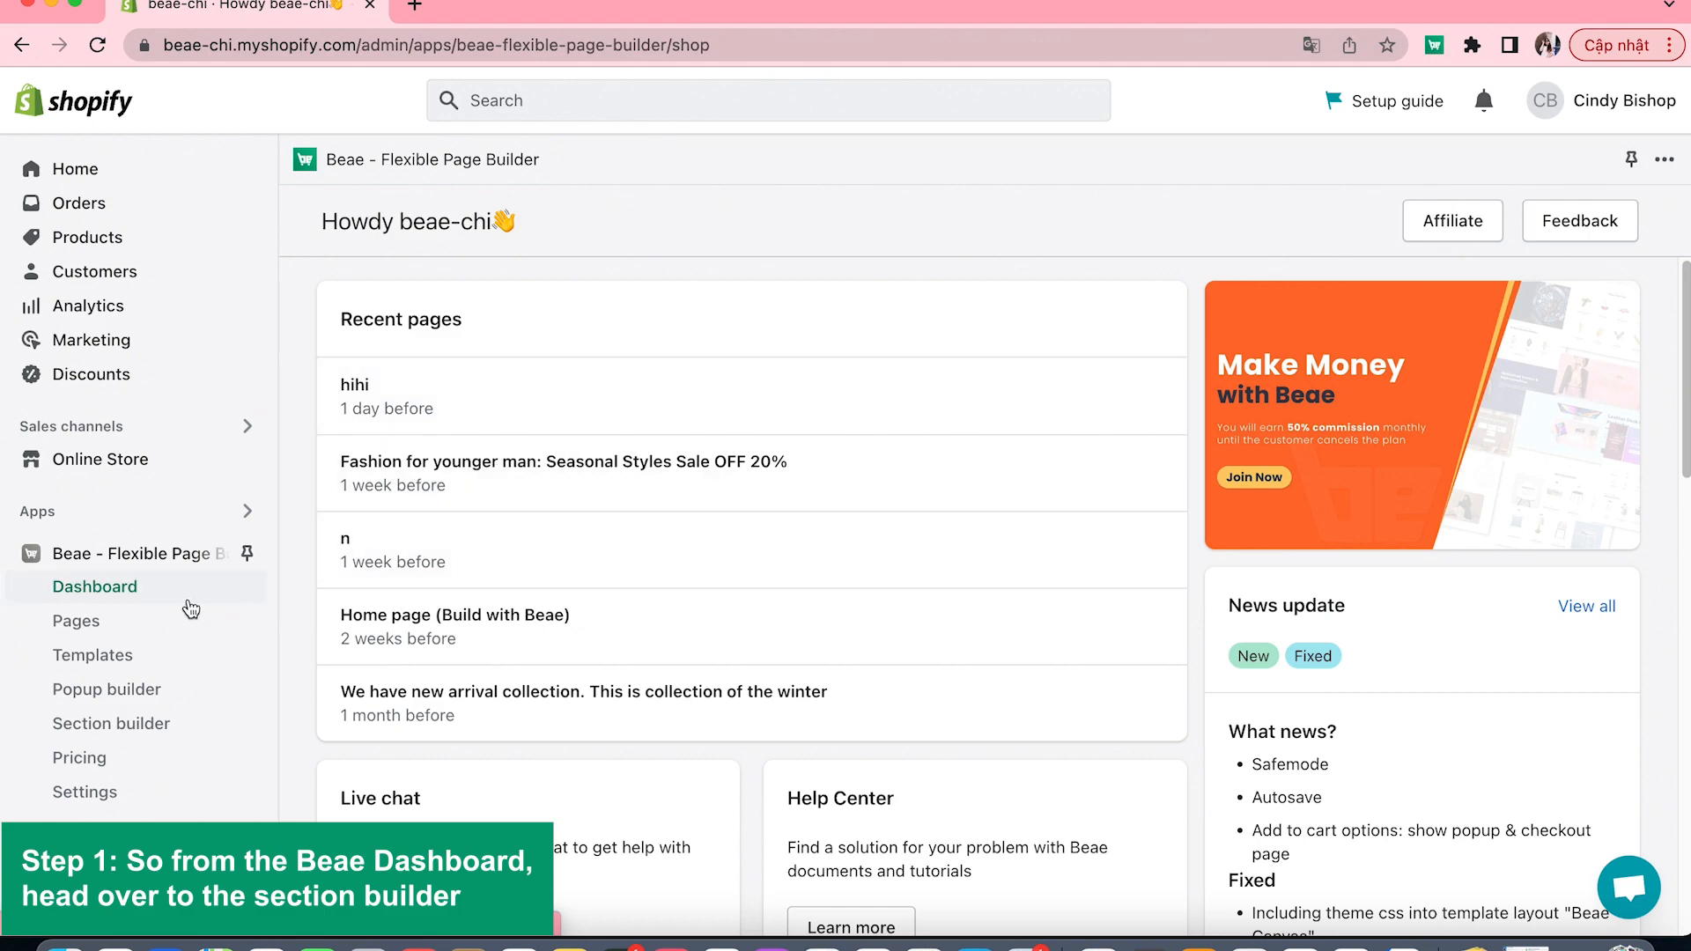
- Start a new template in Beae's Section builder, keeping the title Untitled, and go on to choosing a template
left_click(169, 731)
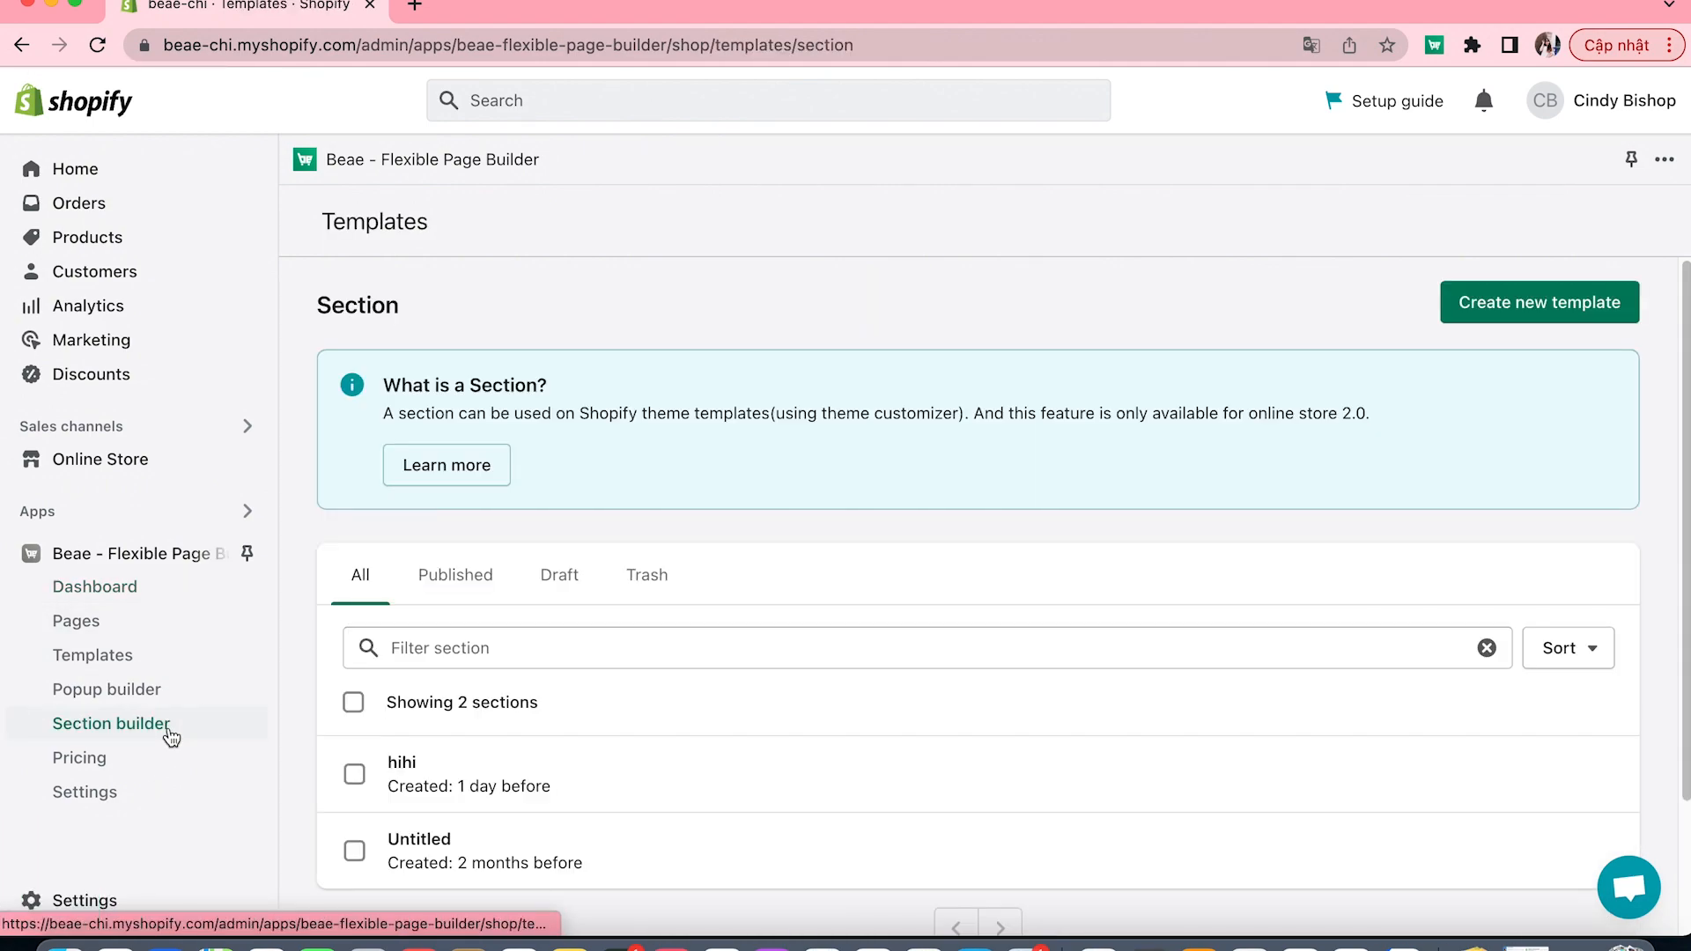
left_click(1493, 317)
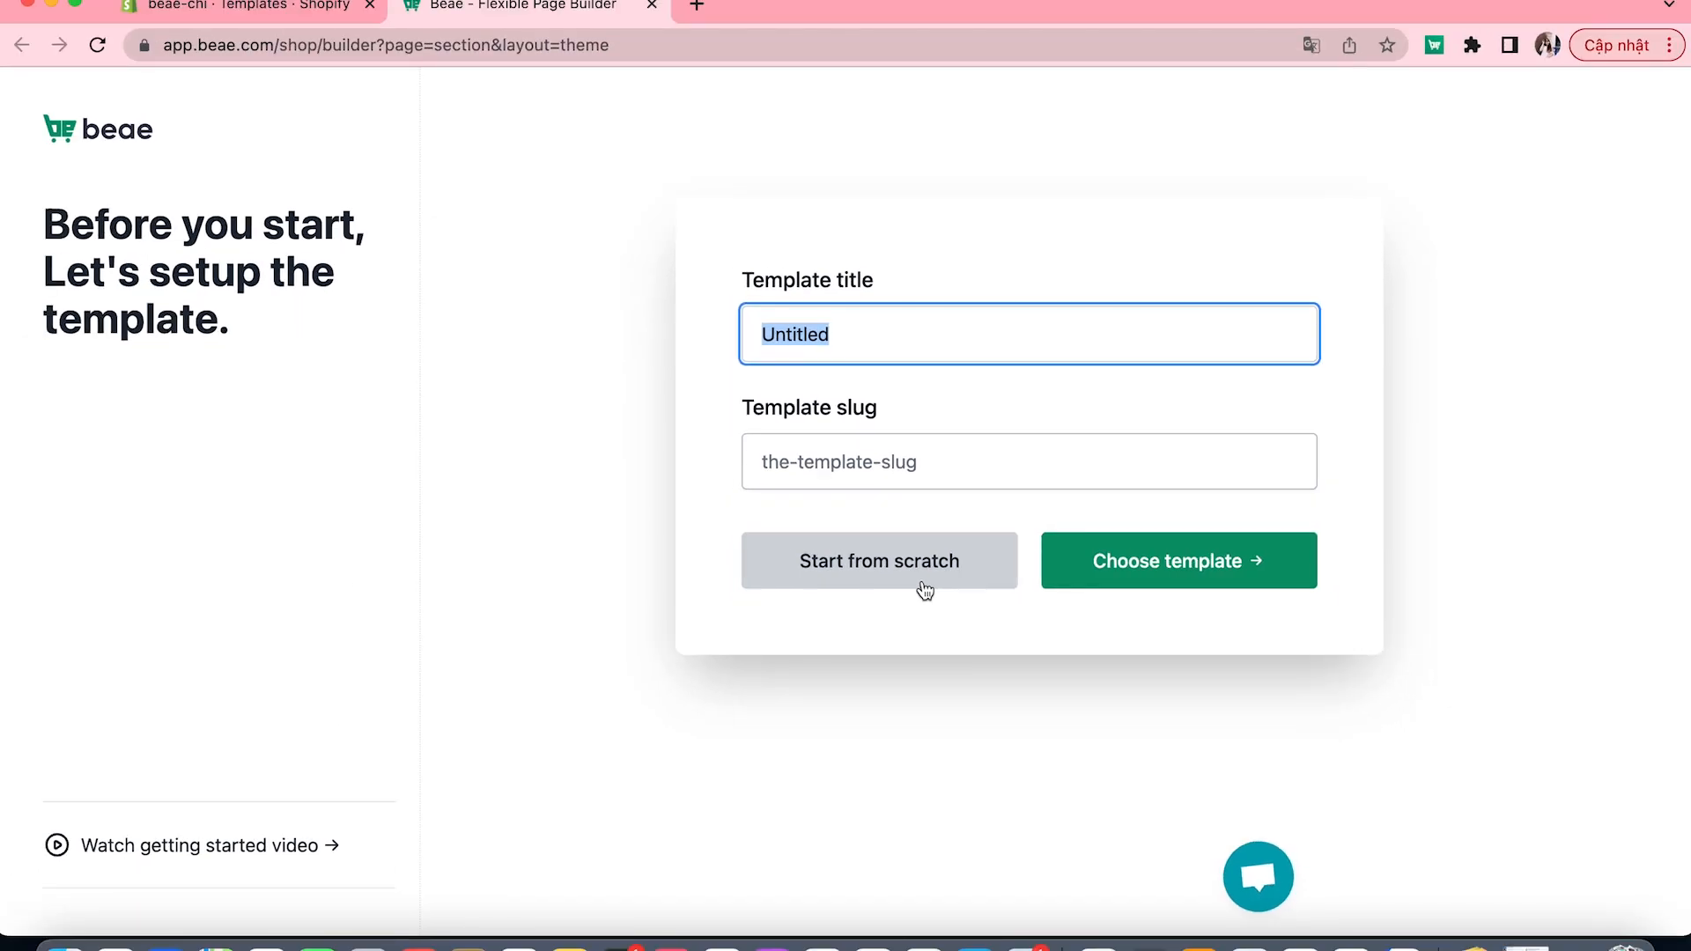
left_click(1114, 589)
- Look through the ready-made section templates and start from scratch with the Blank Canvas
scroll(1075, 617, "down", 10)
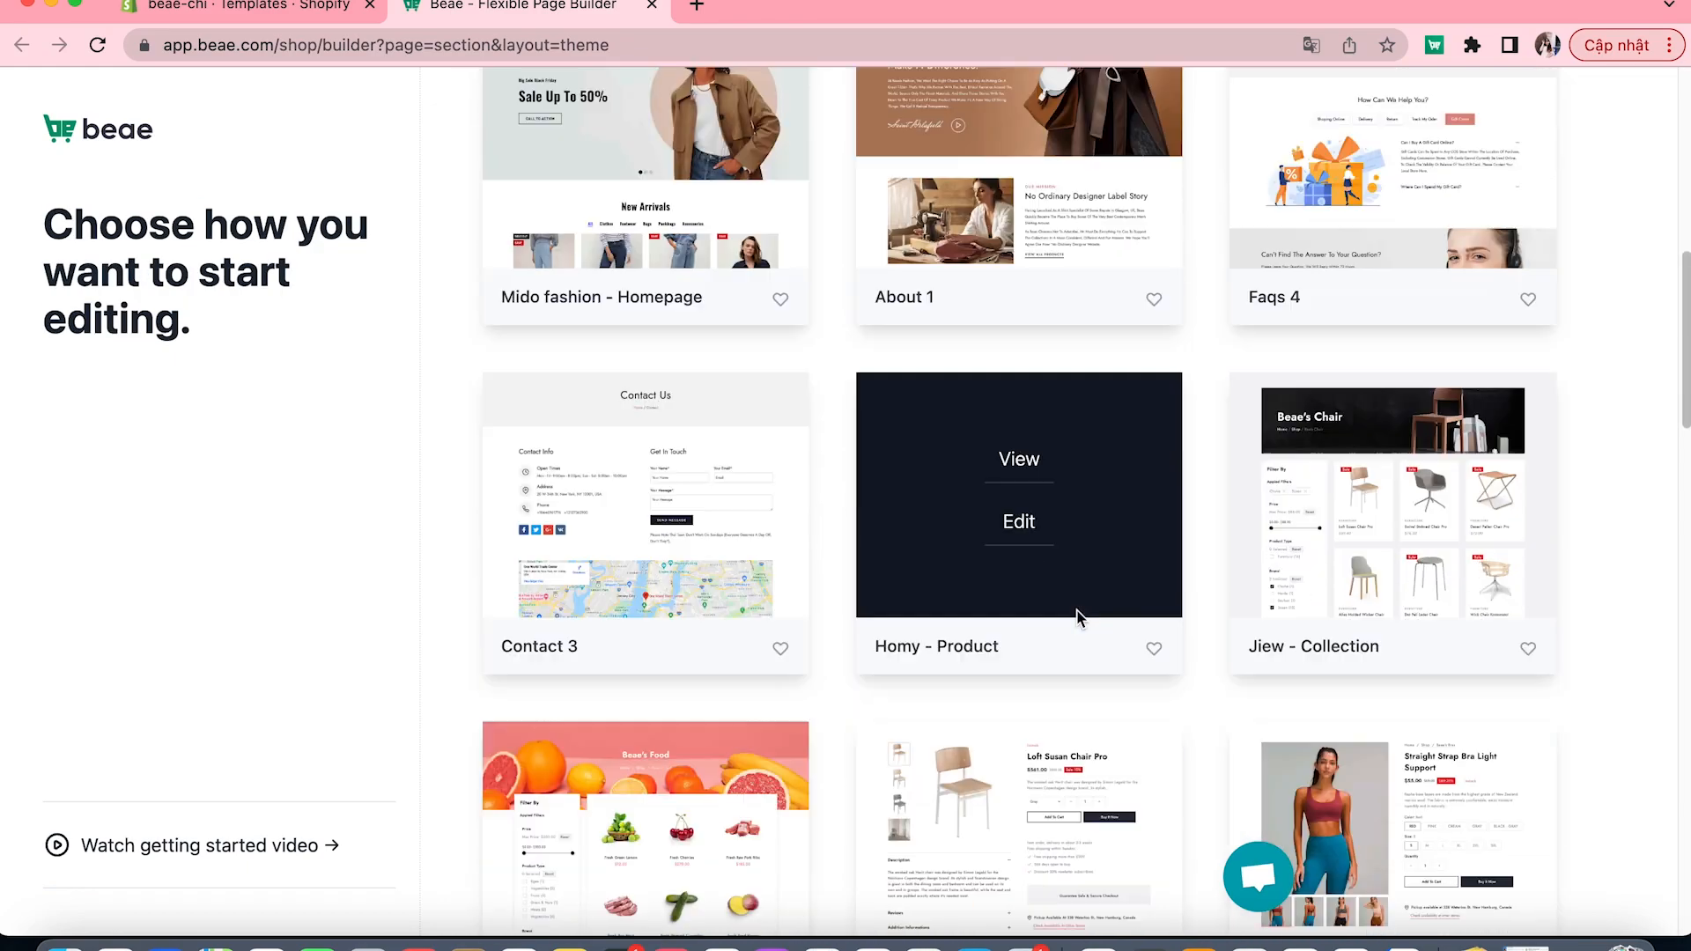
scroll(1076, 616, "down", 15)
scroll(1076, 609, "down", 6)
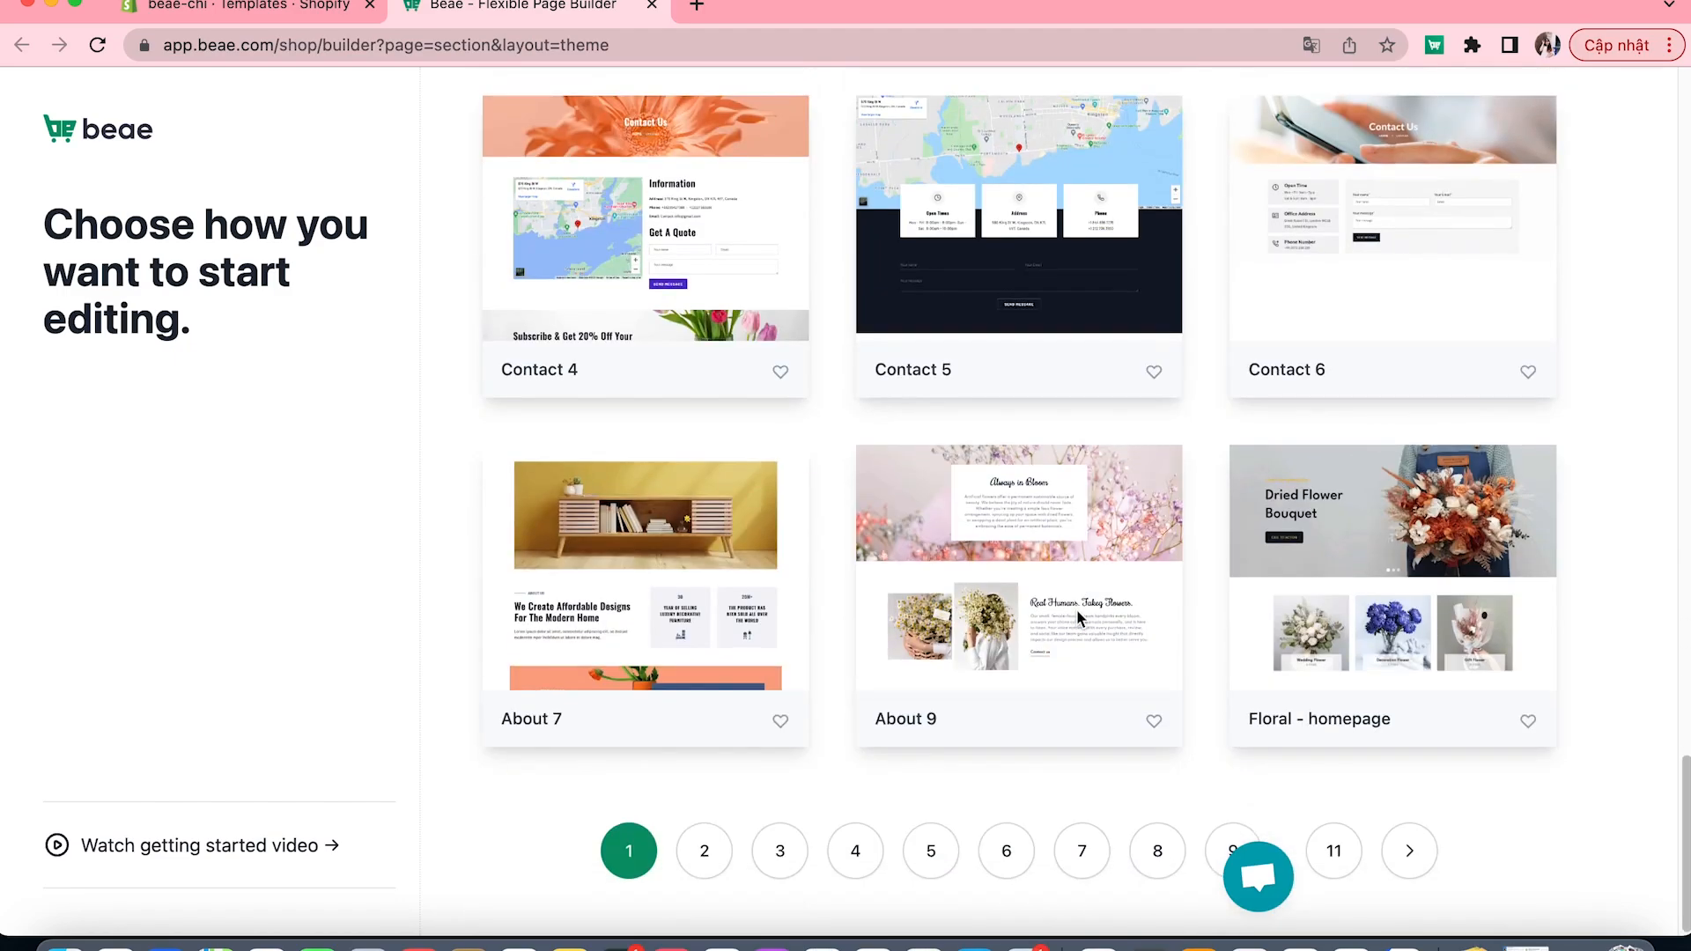
scroll(1076, 610, "up", 20)
scroll(1078, 618, "up", 5)
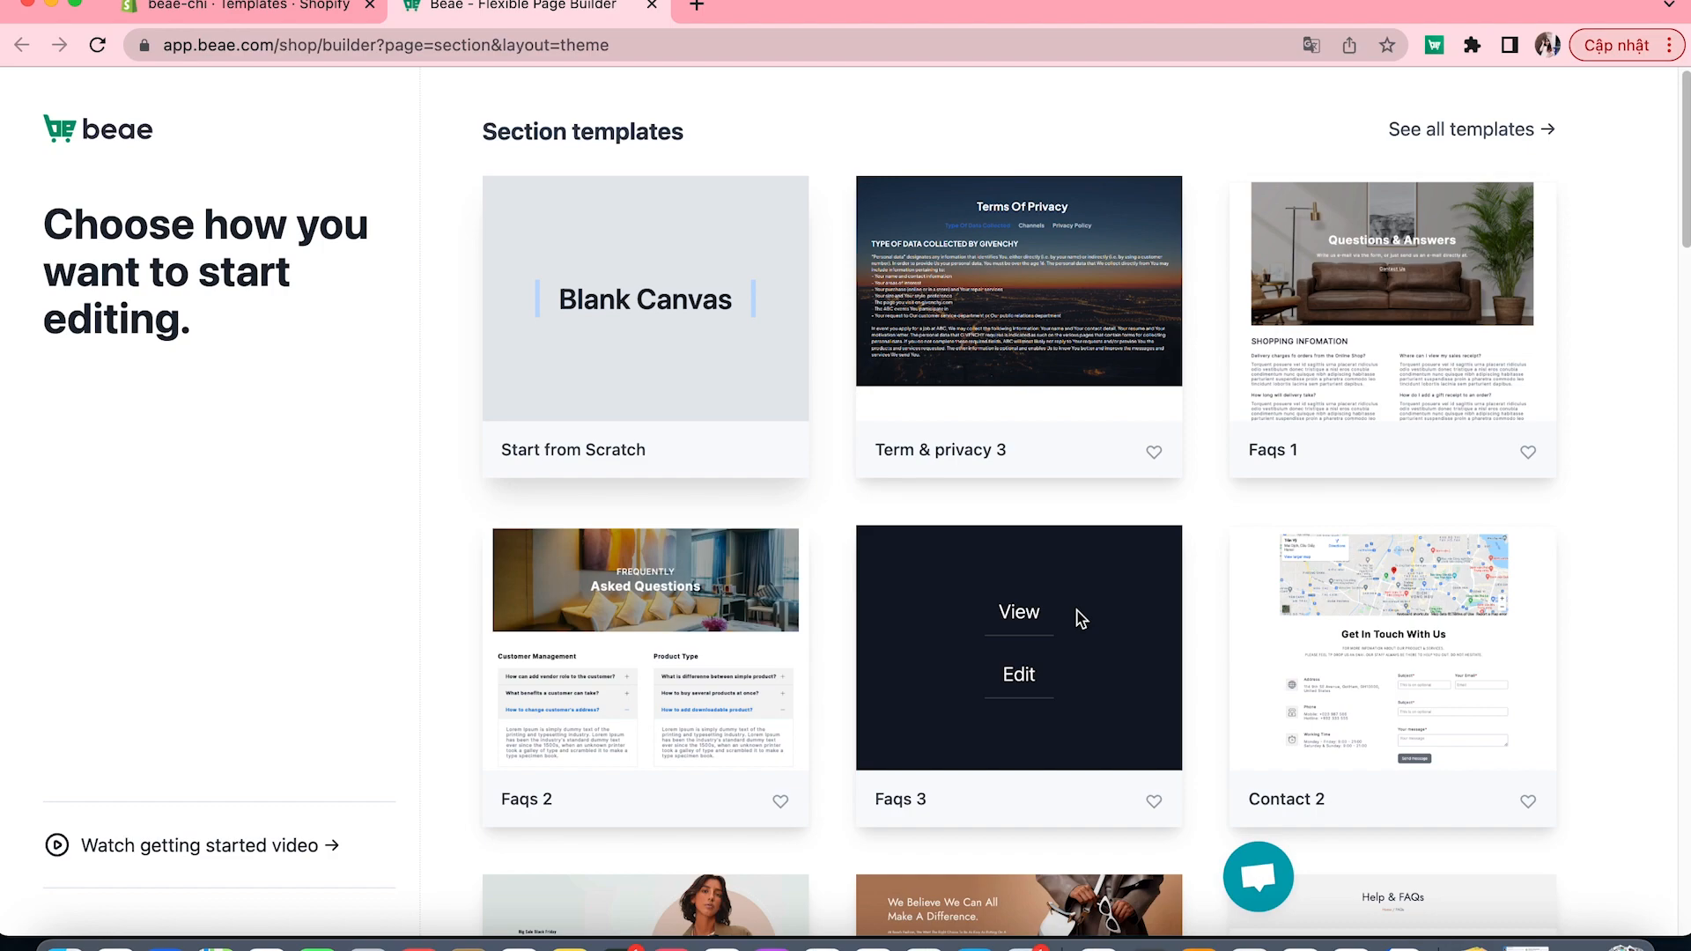
left_click(645, 295)
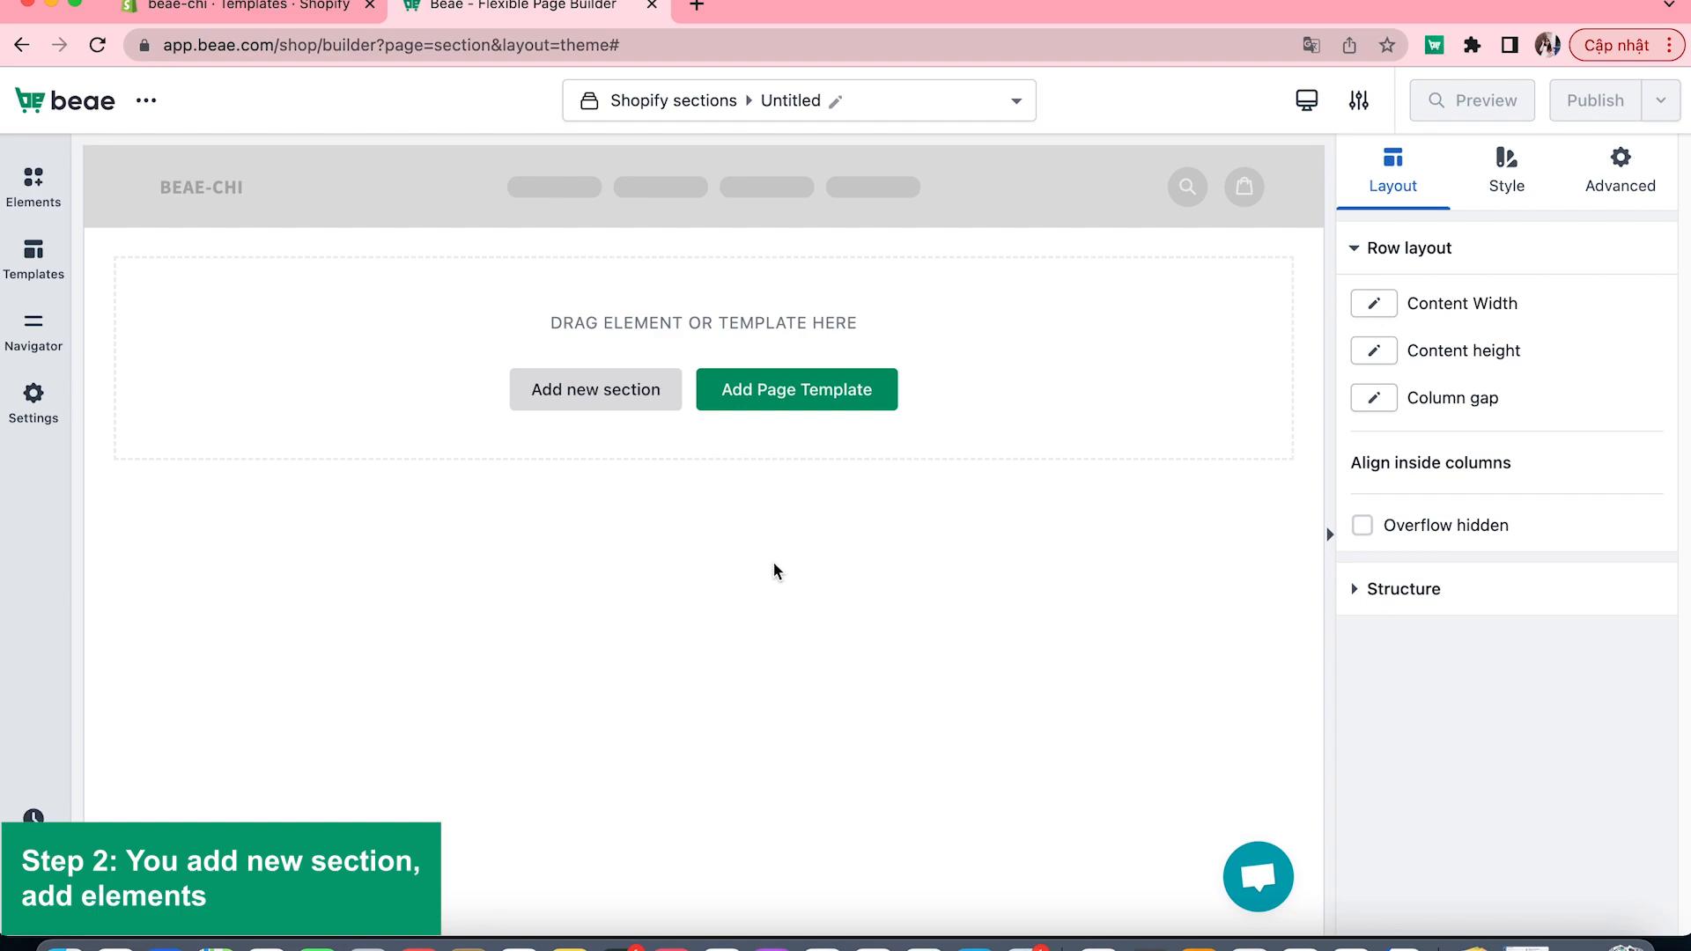
- Add a new single-column section to the blank template and open the list of available elements
left_click(621, 402)
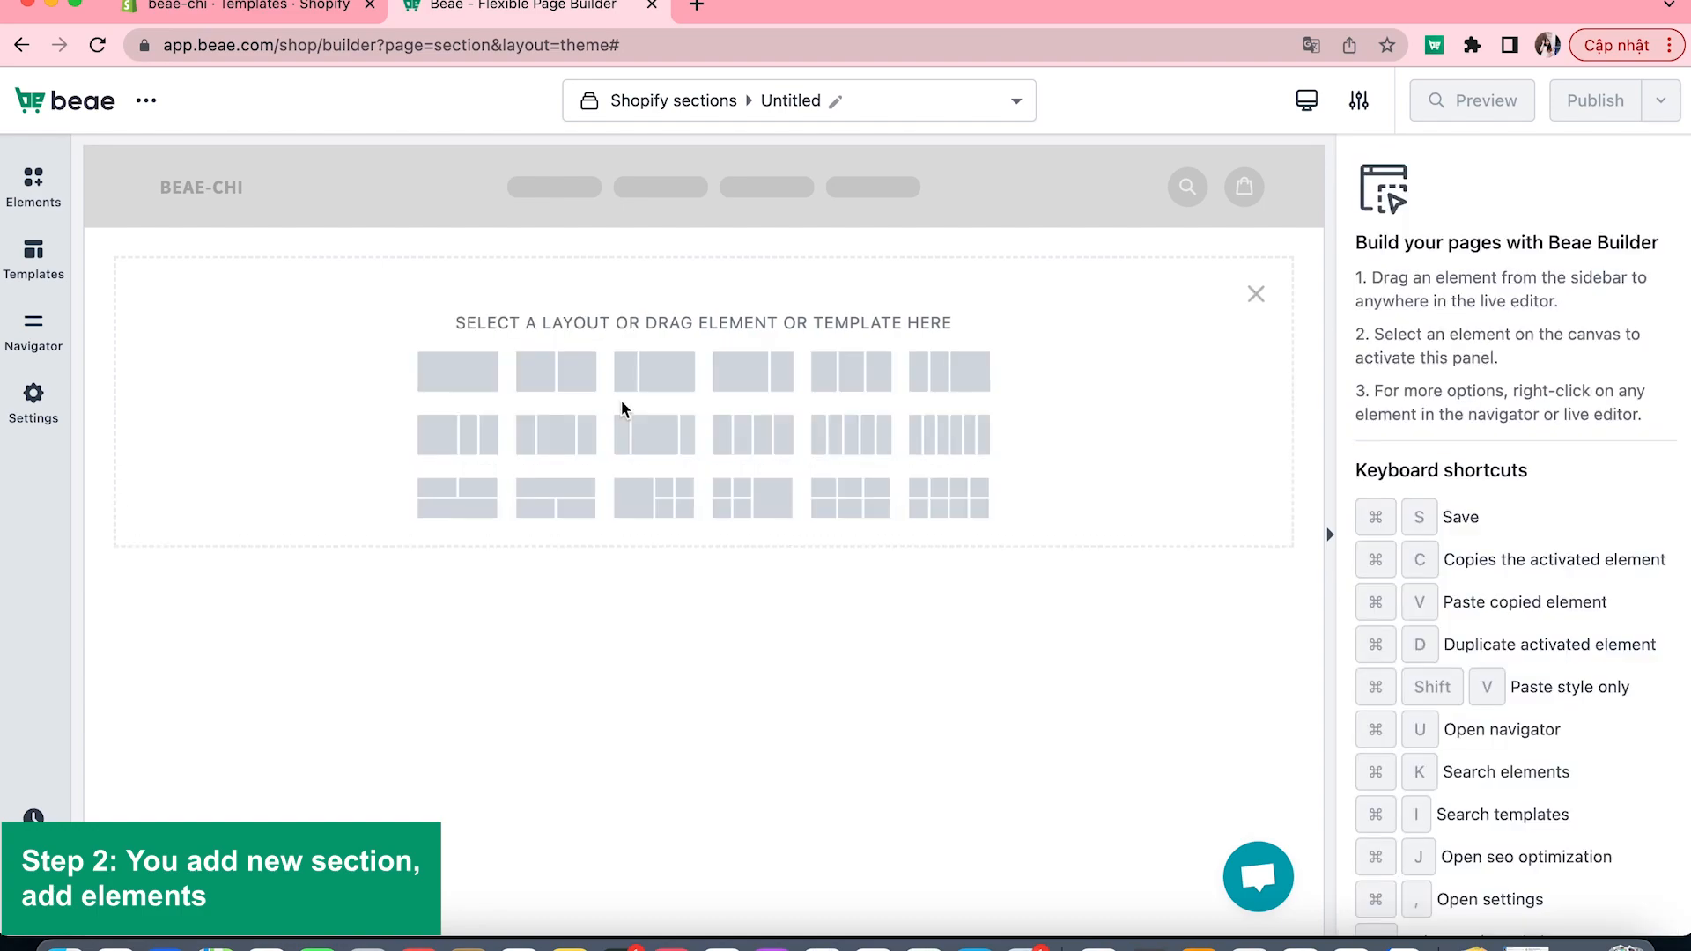
left_click(495, 383)
left_click(34, 180)
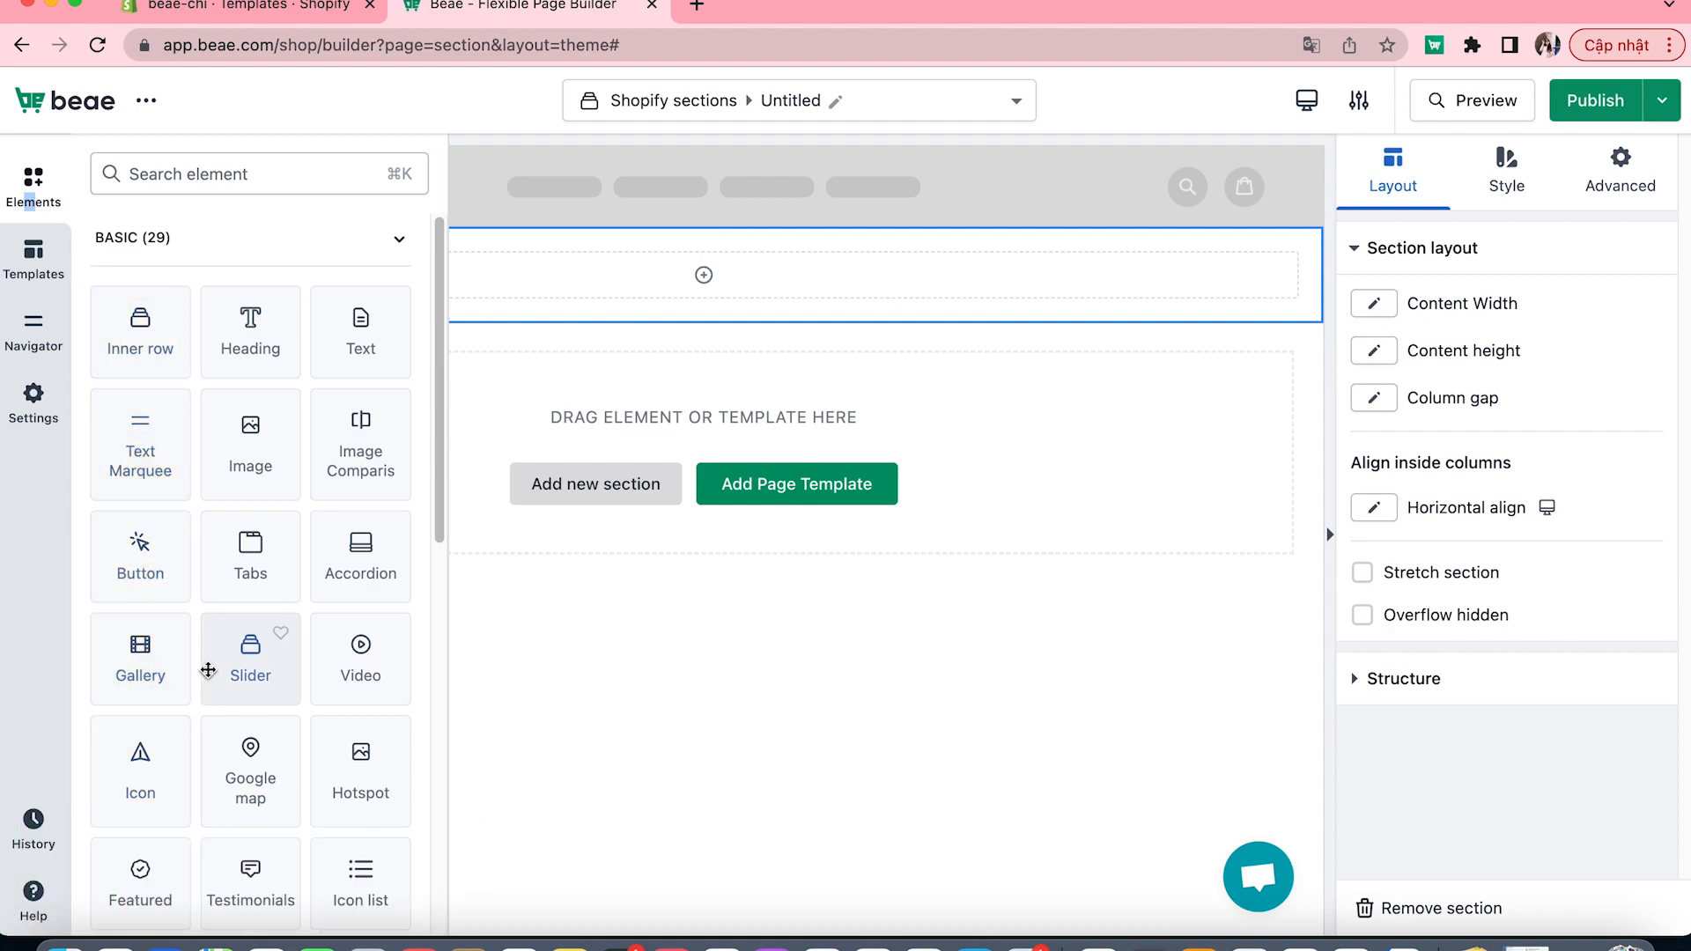
- Add a Slider element to the empty section and remove the default heading, text and button from its first slide
left_click_drag(233, 653, 675, 274)
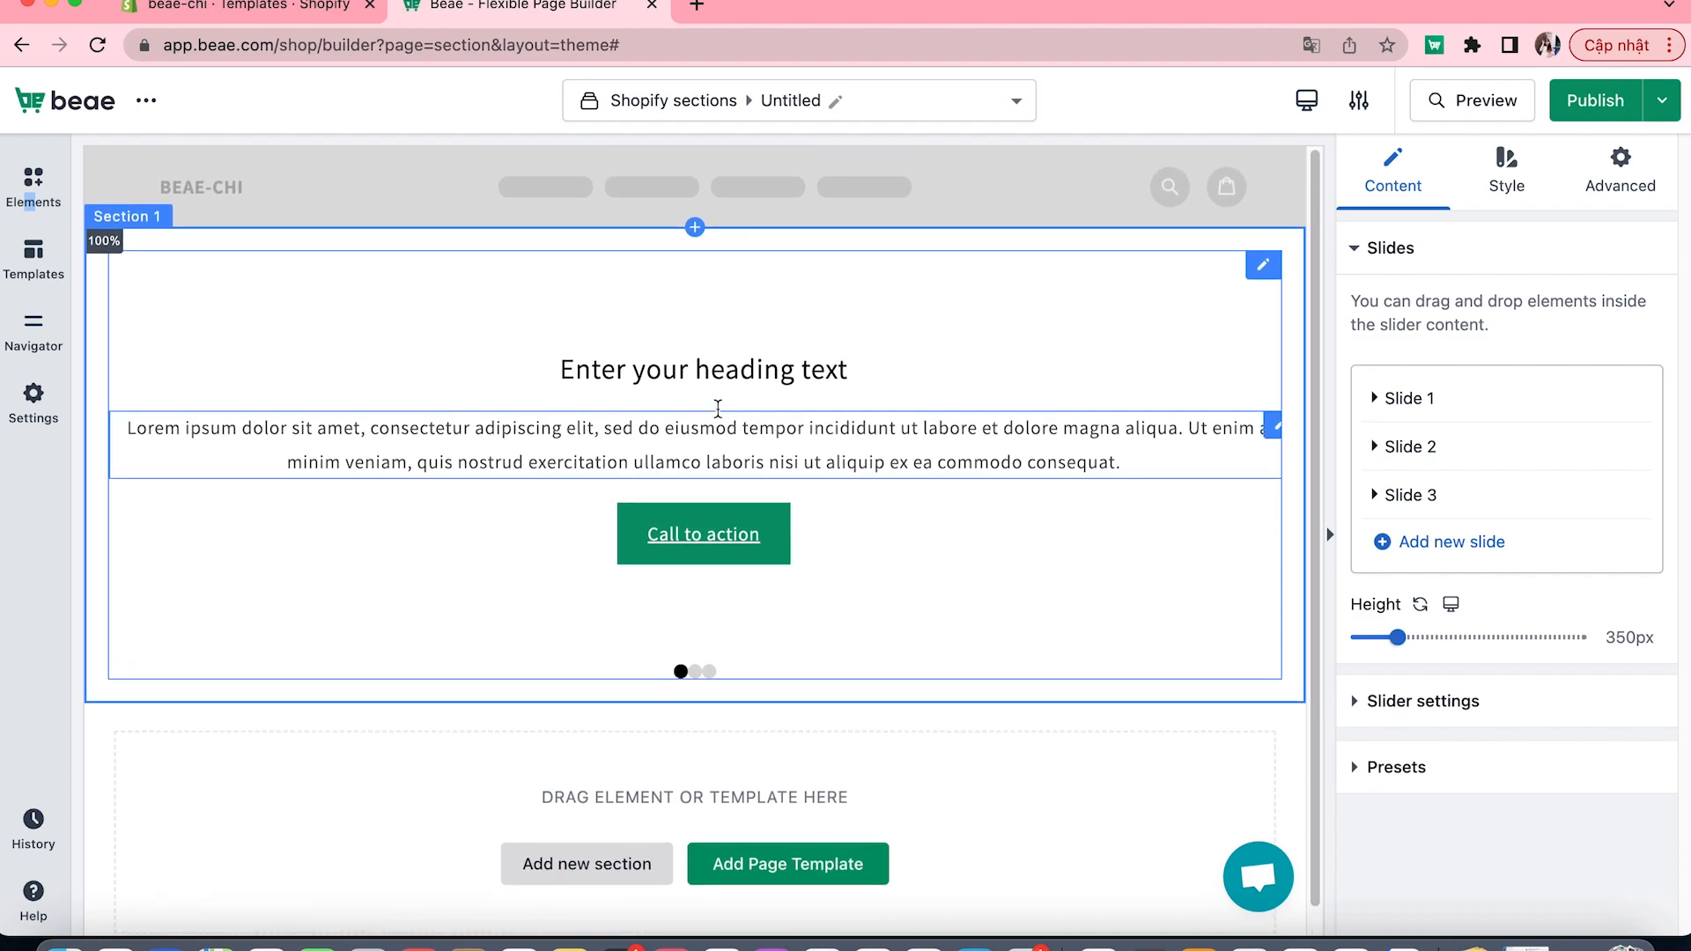
scroll(727, 448, "down", 1)
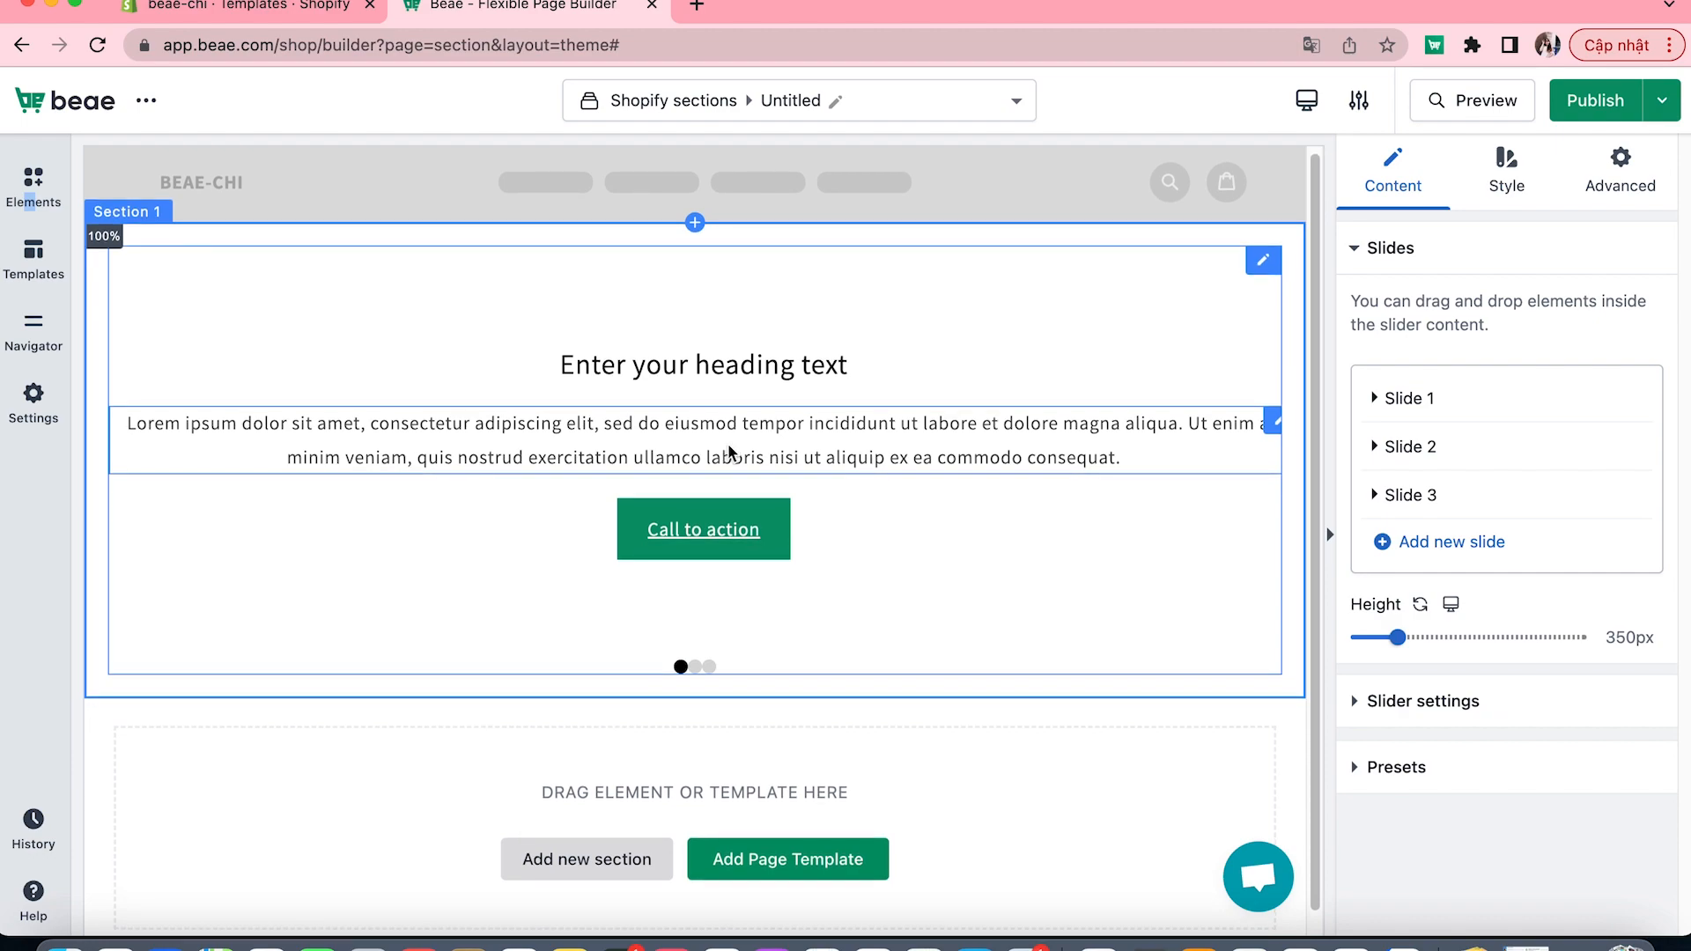
right_click(807, 356)
left_click(880, 547)
right_click(792, 420)
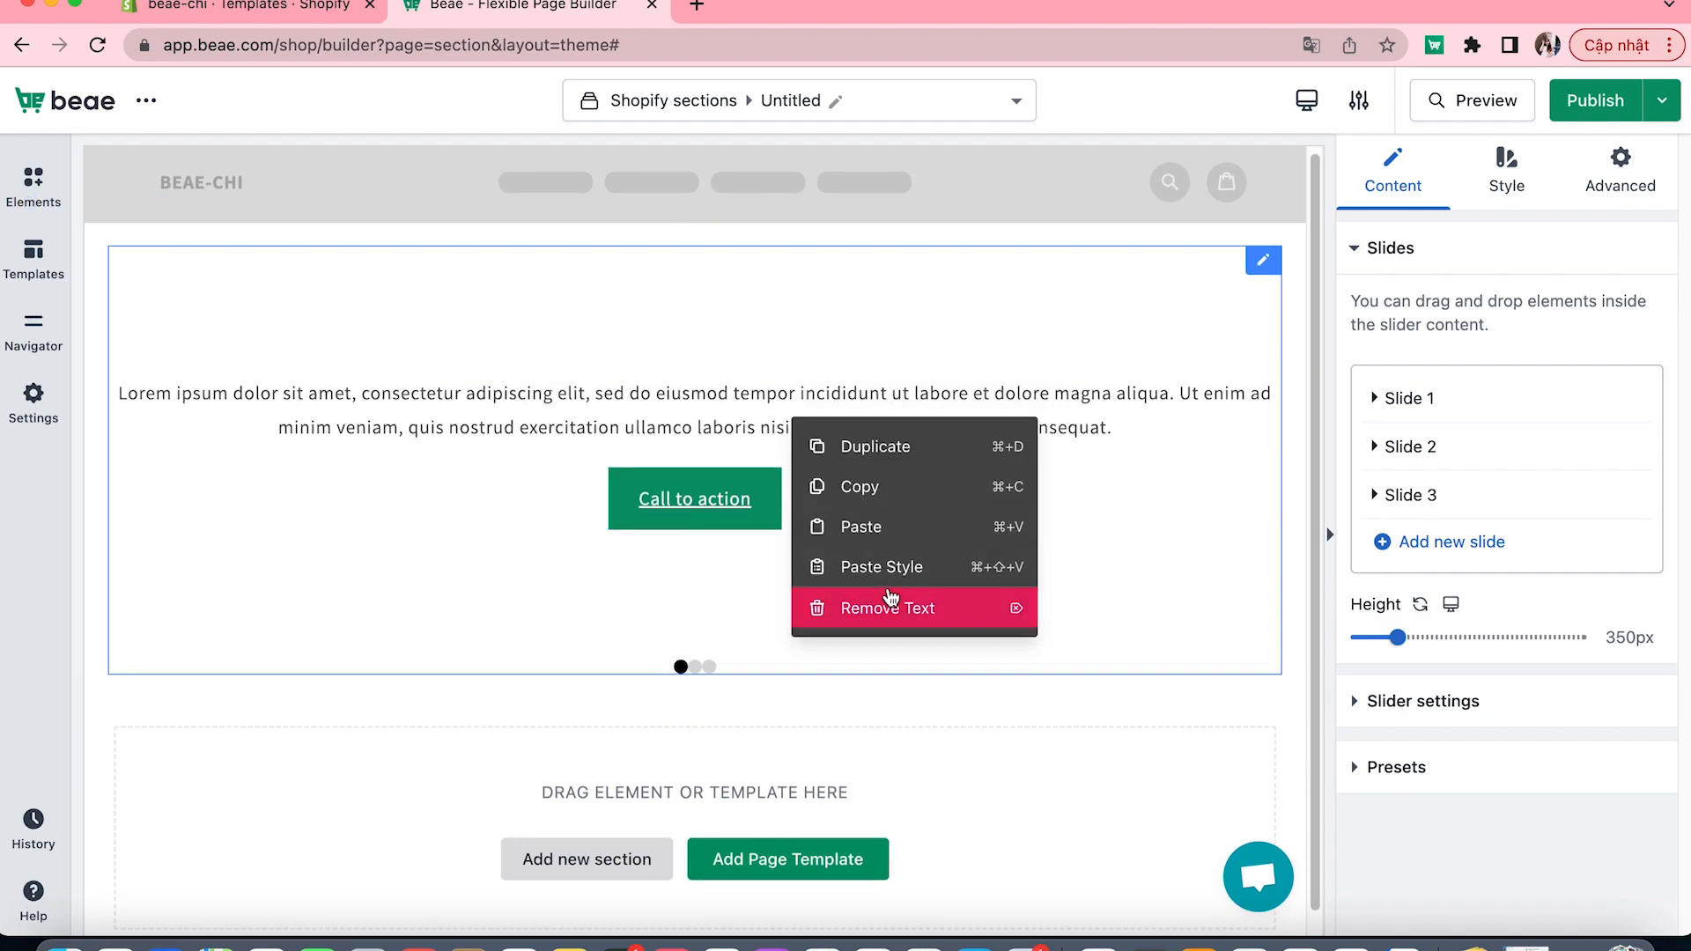
left_click(891, 597)
right_click(762, 454)
left_click(867, 642)
- Insert a two-column inner row into the slide and place a text, a heading and a button in its first column
left_click(45, 200)
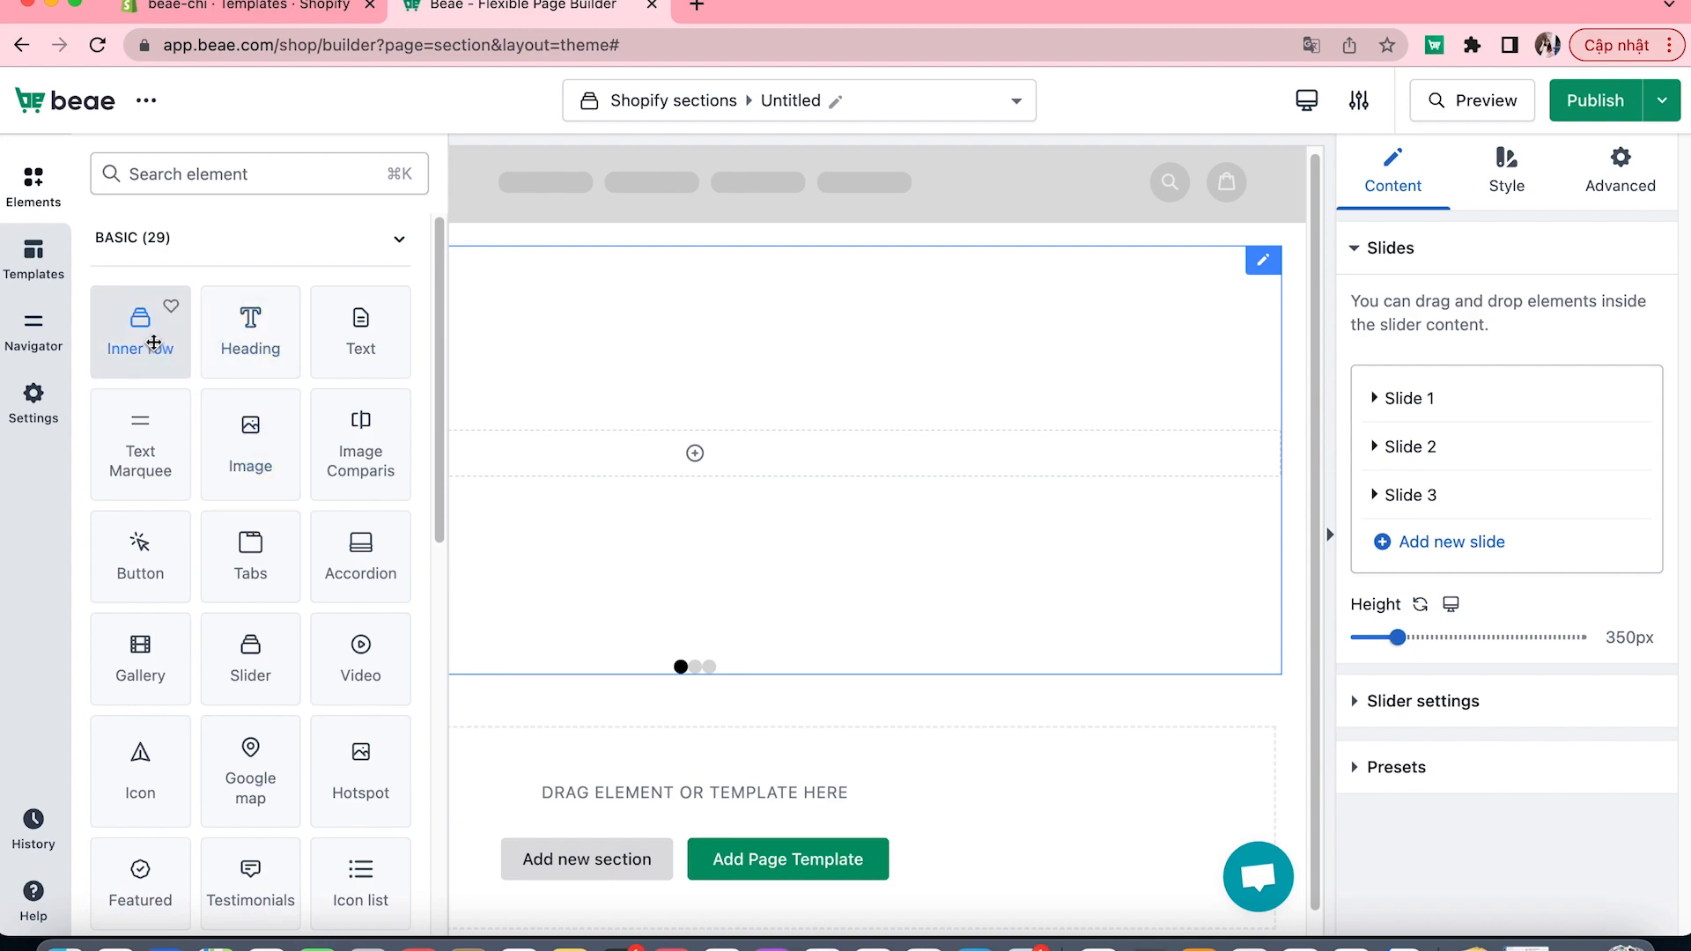
left_click_drag(154, 343, 695, 453)
left_click(21, 207)
left_click_drag(250, 332, 396, 451)
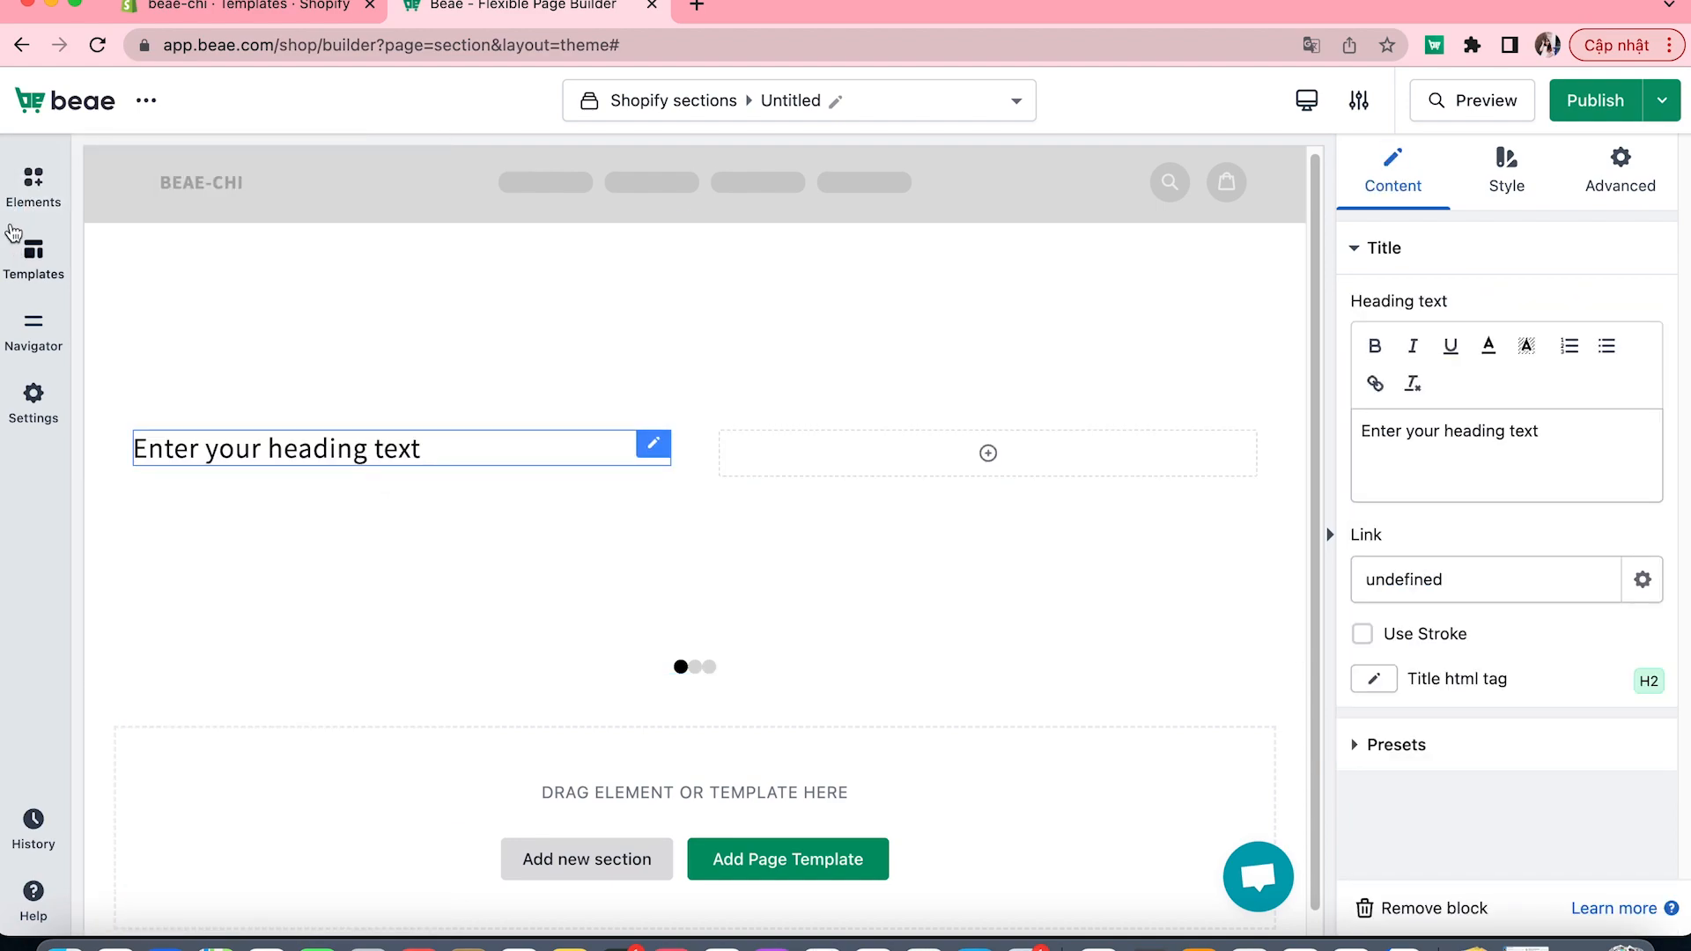
left_click(27, 198)
left_click_drag(351, 339, 352, 421)
left_click(34, 190)
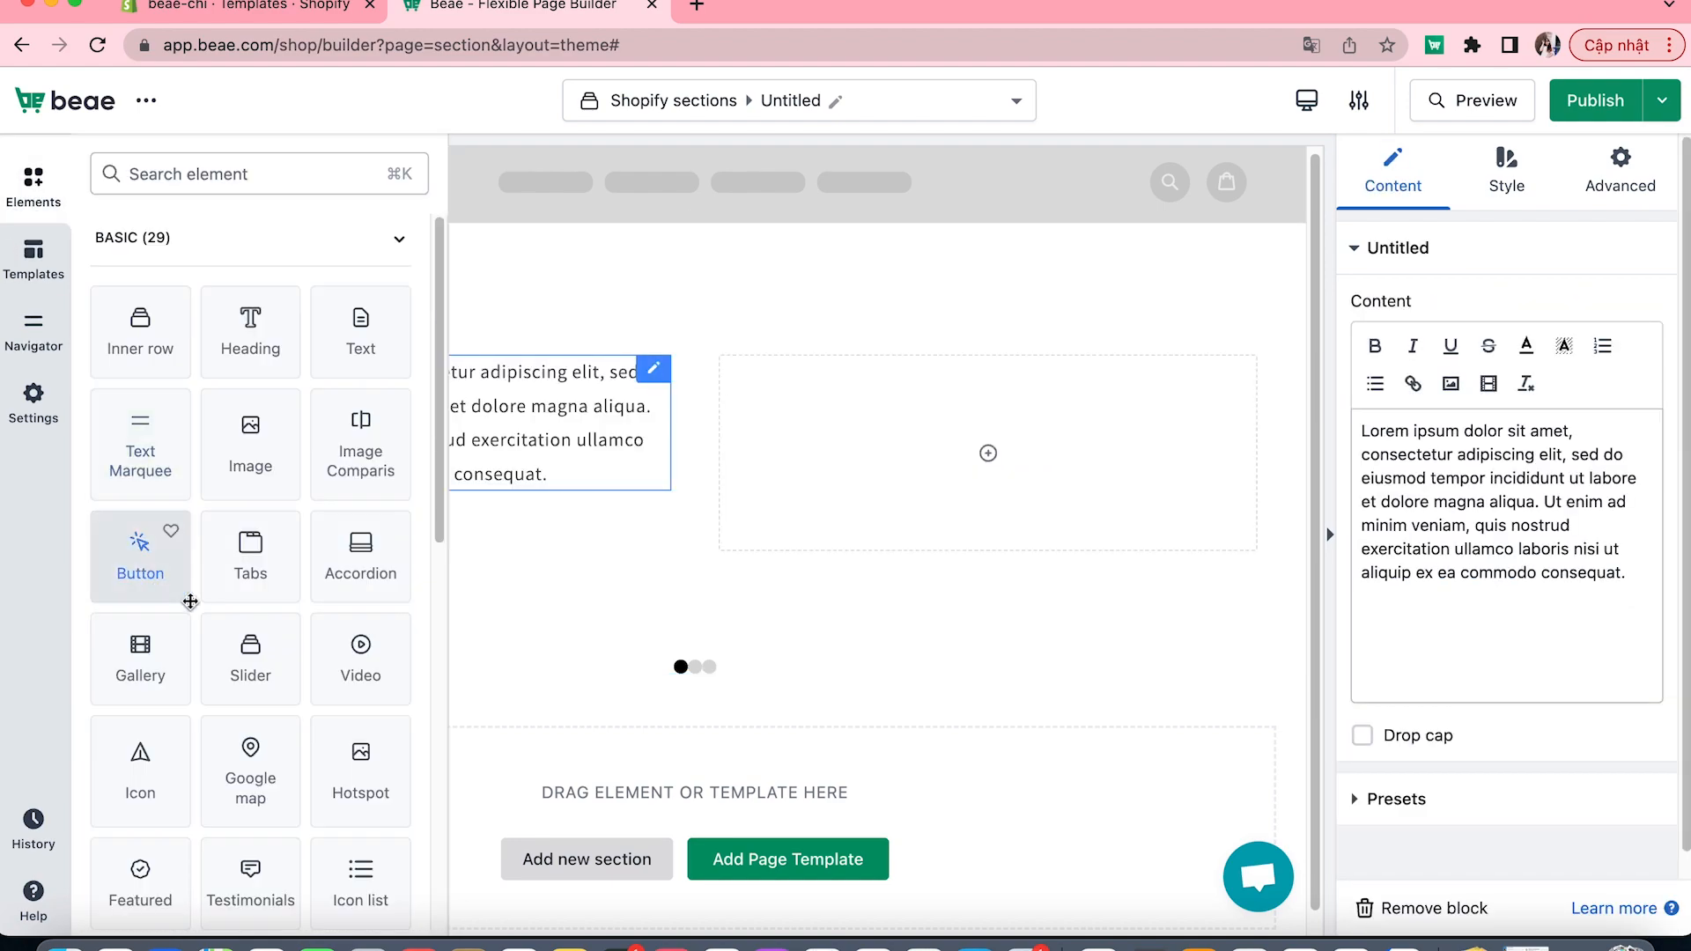
left_click_drag(190, 602, 396, 585)
- Set the uploaded yellow armchair picture as Section 1's classic background image
left_click(1226, 264)
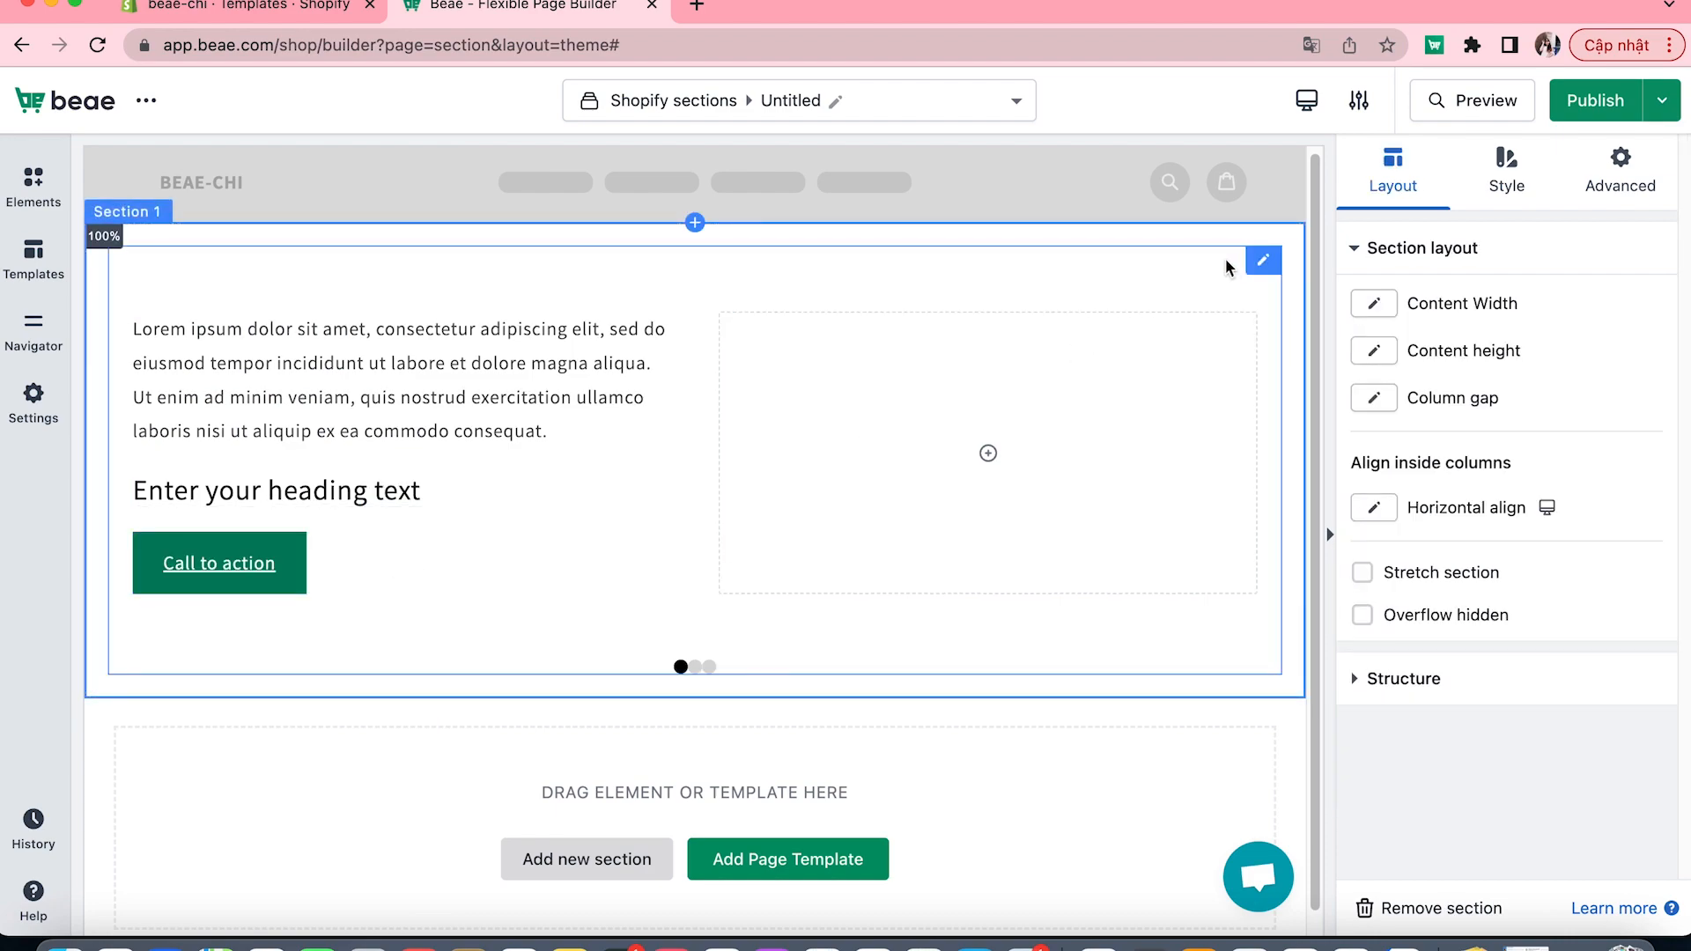
left_click(1502, 188)
left_click(1397, 374)
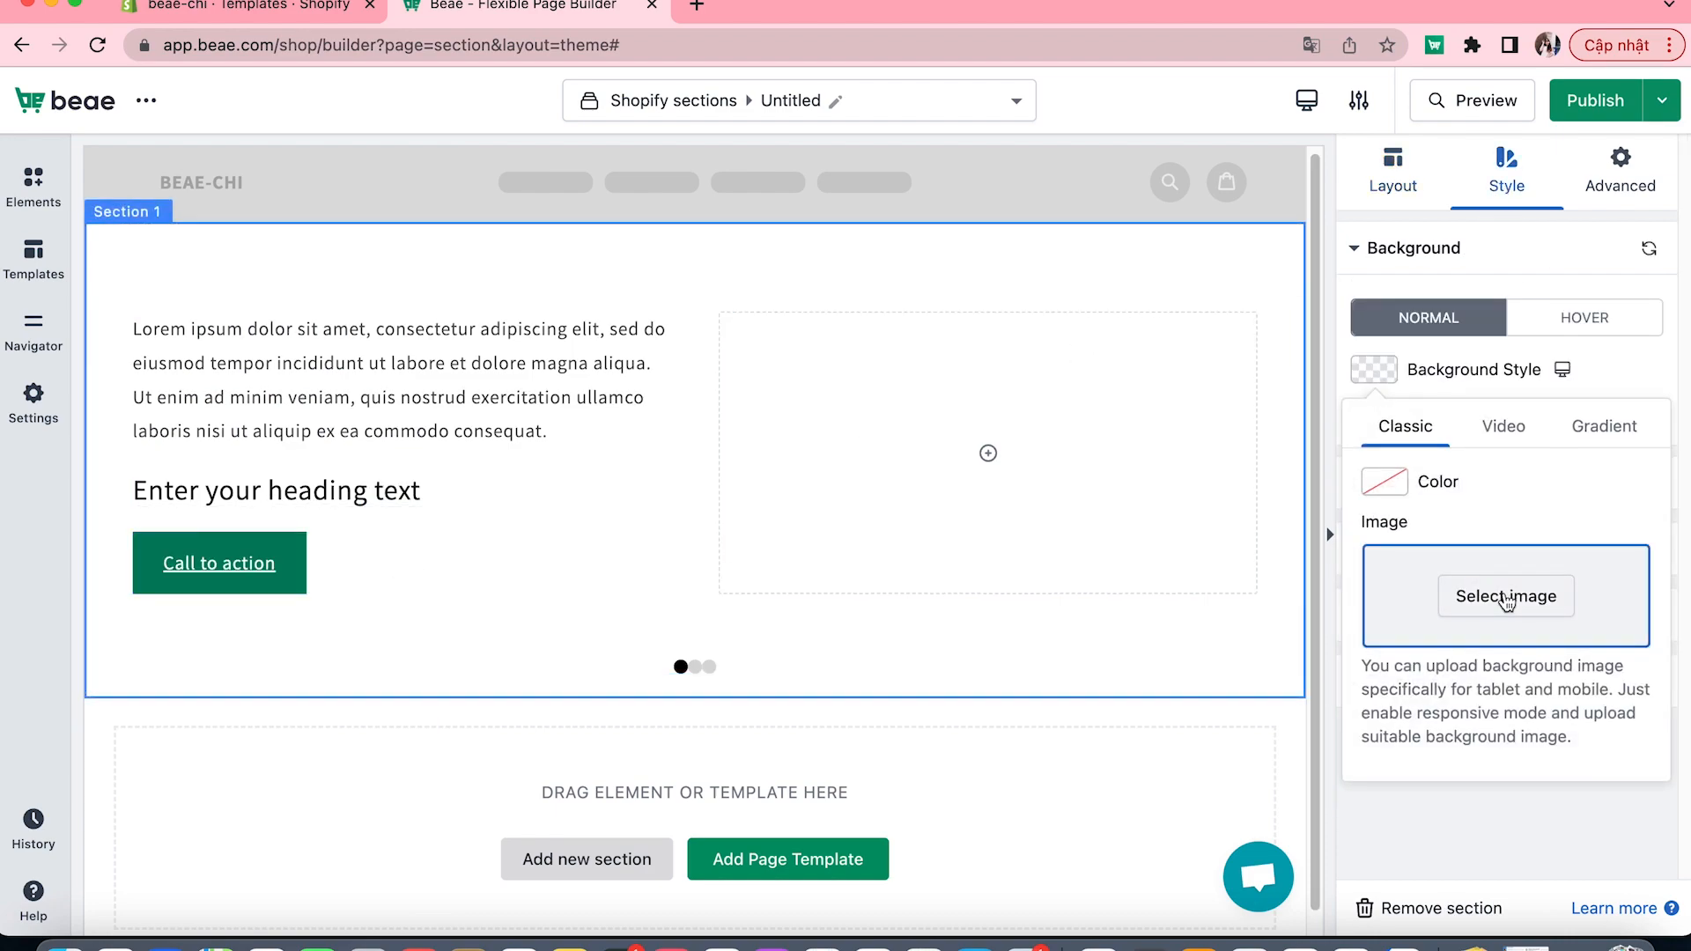
left_click(1406, 597)
left_click(1574, 414)
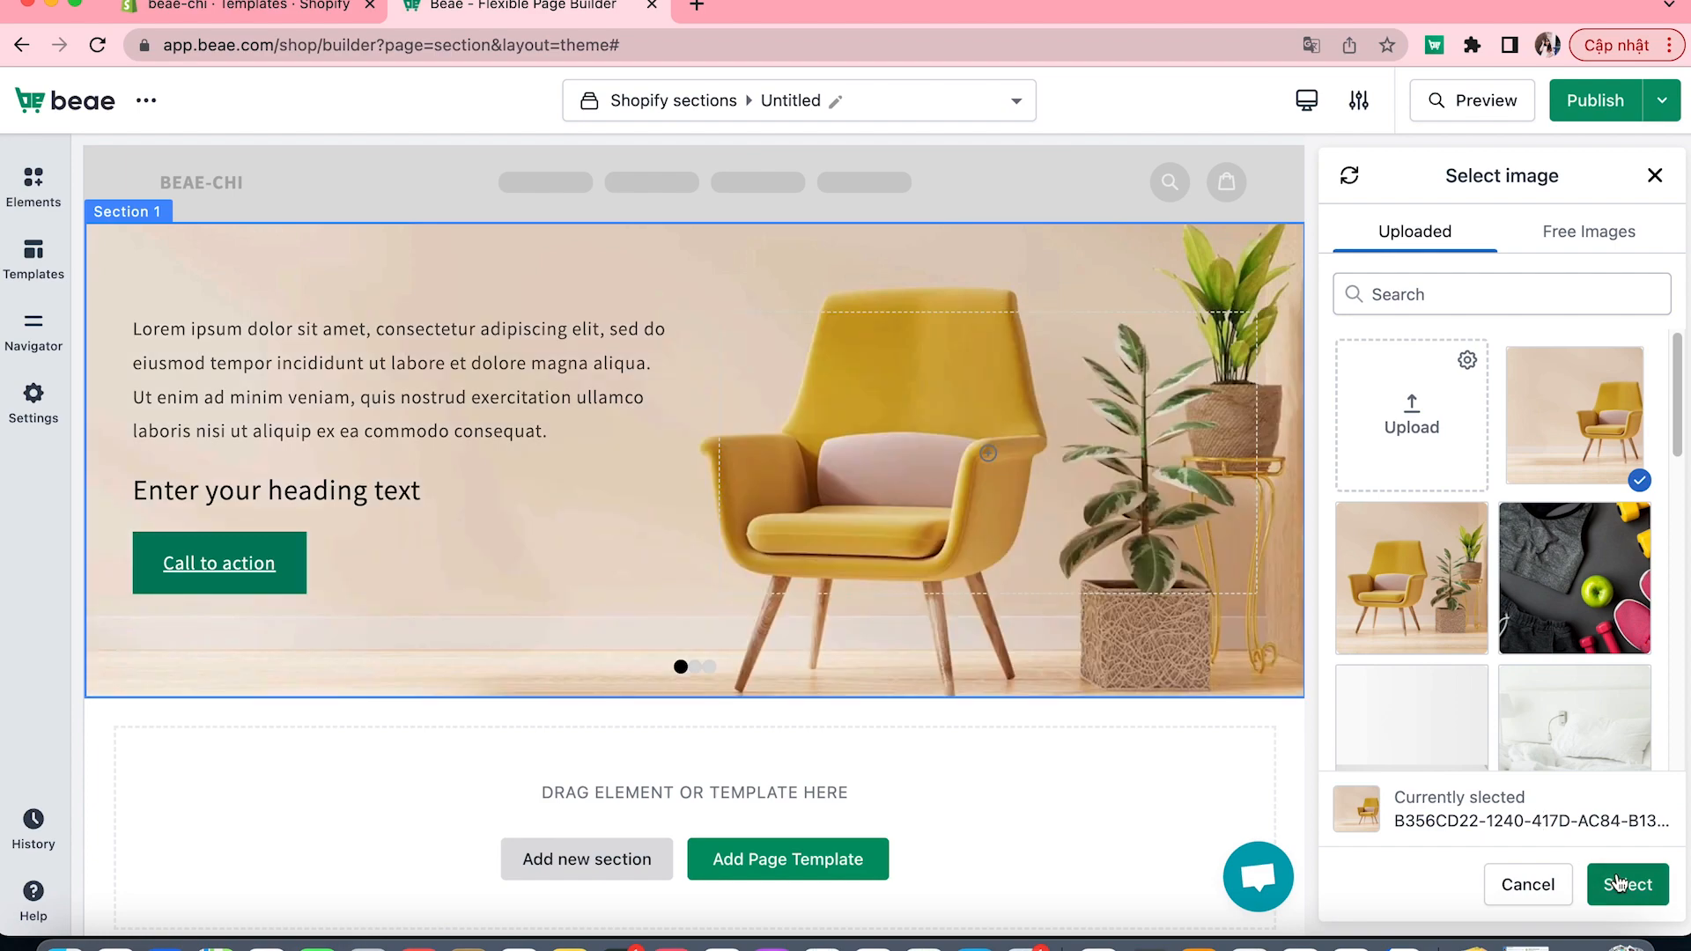
left_click(1626, 884)
- Replace the placeholder paragraph above the heading with "New Collection"
left_click(599, 390)
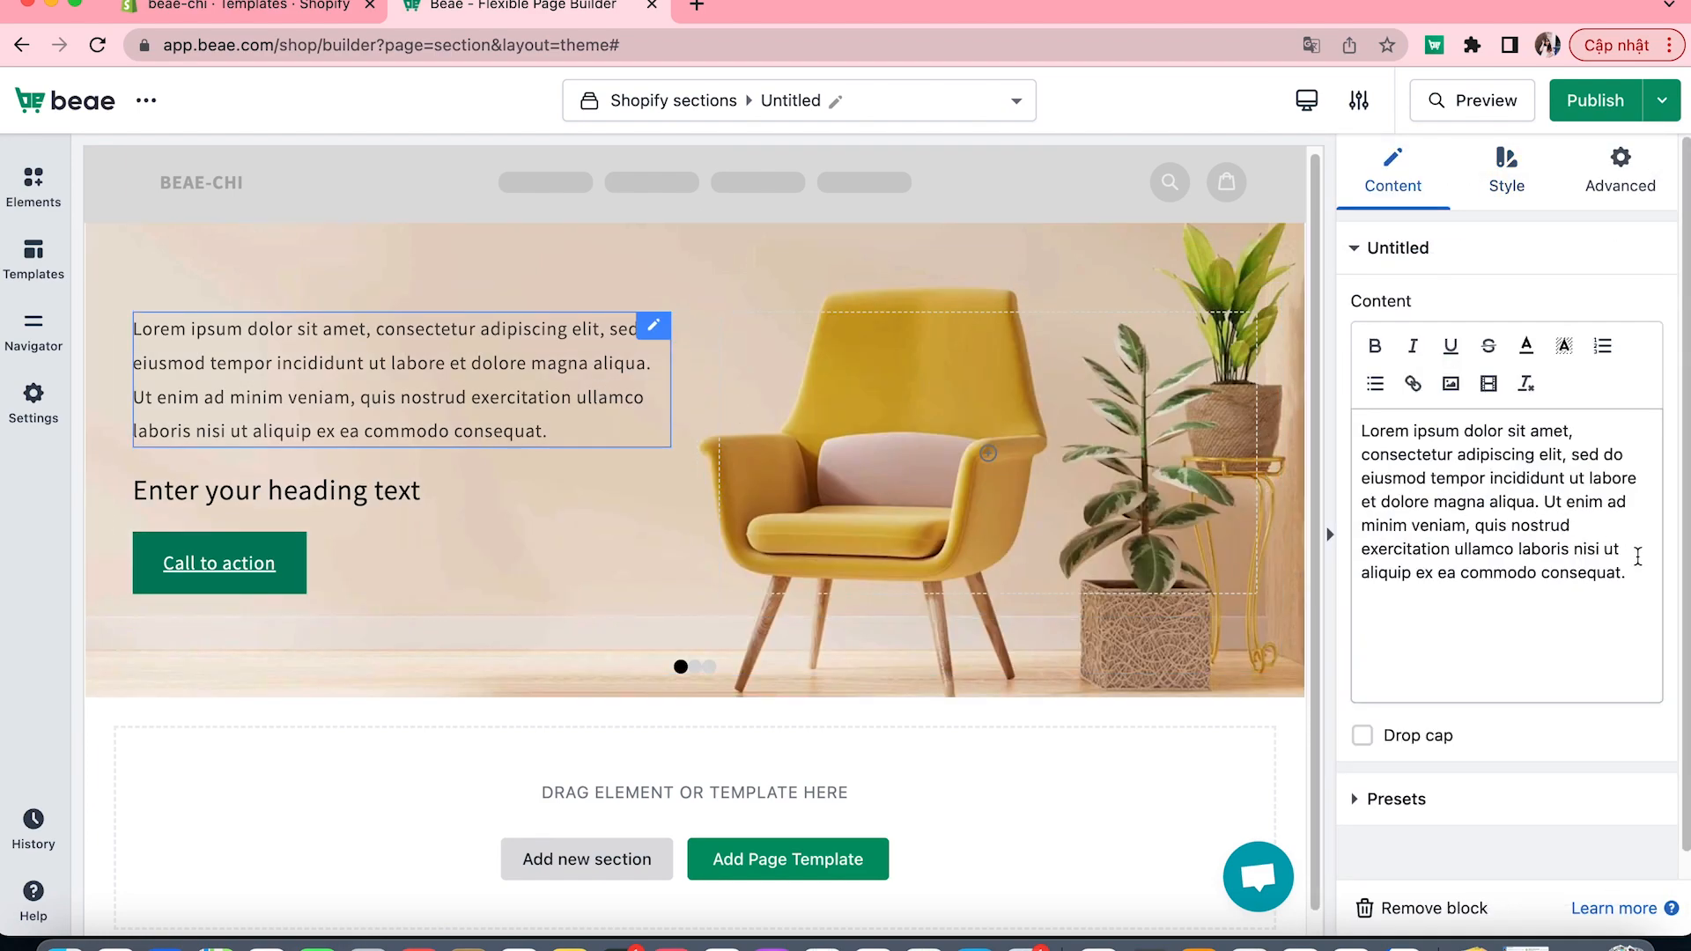
left_click_drag(1637, 557, 1361, 431)
key("BackSpace")
type("New C")
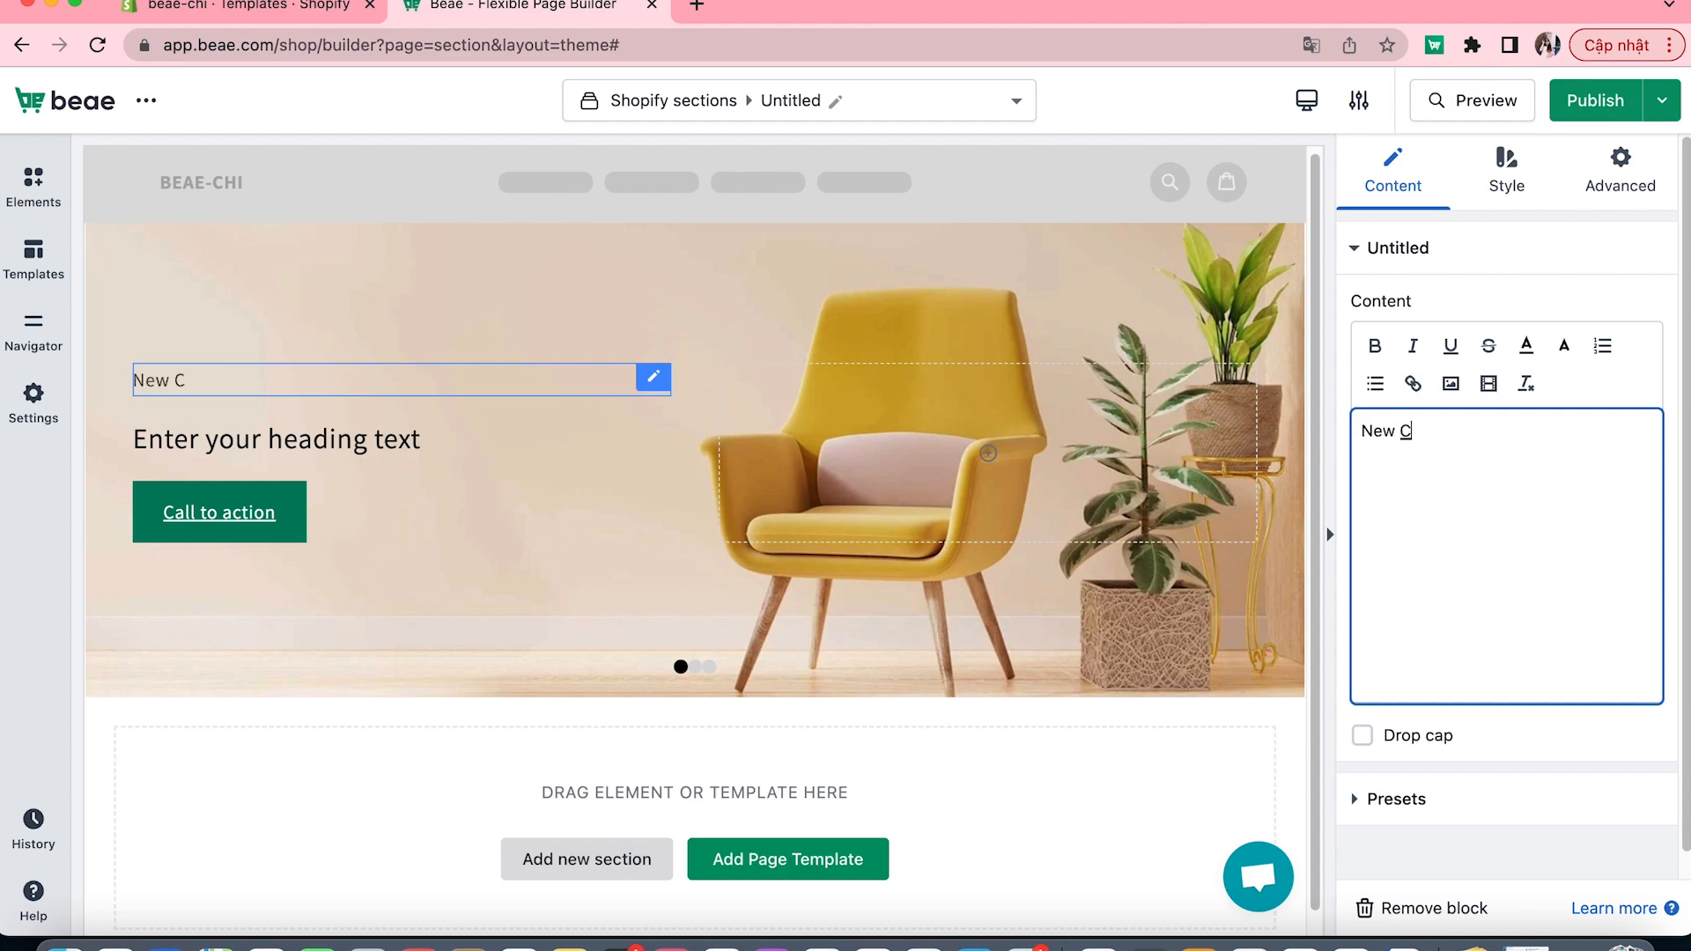
type("ollection")
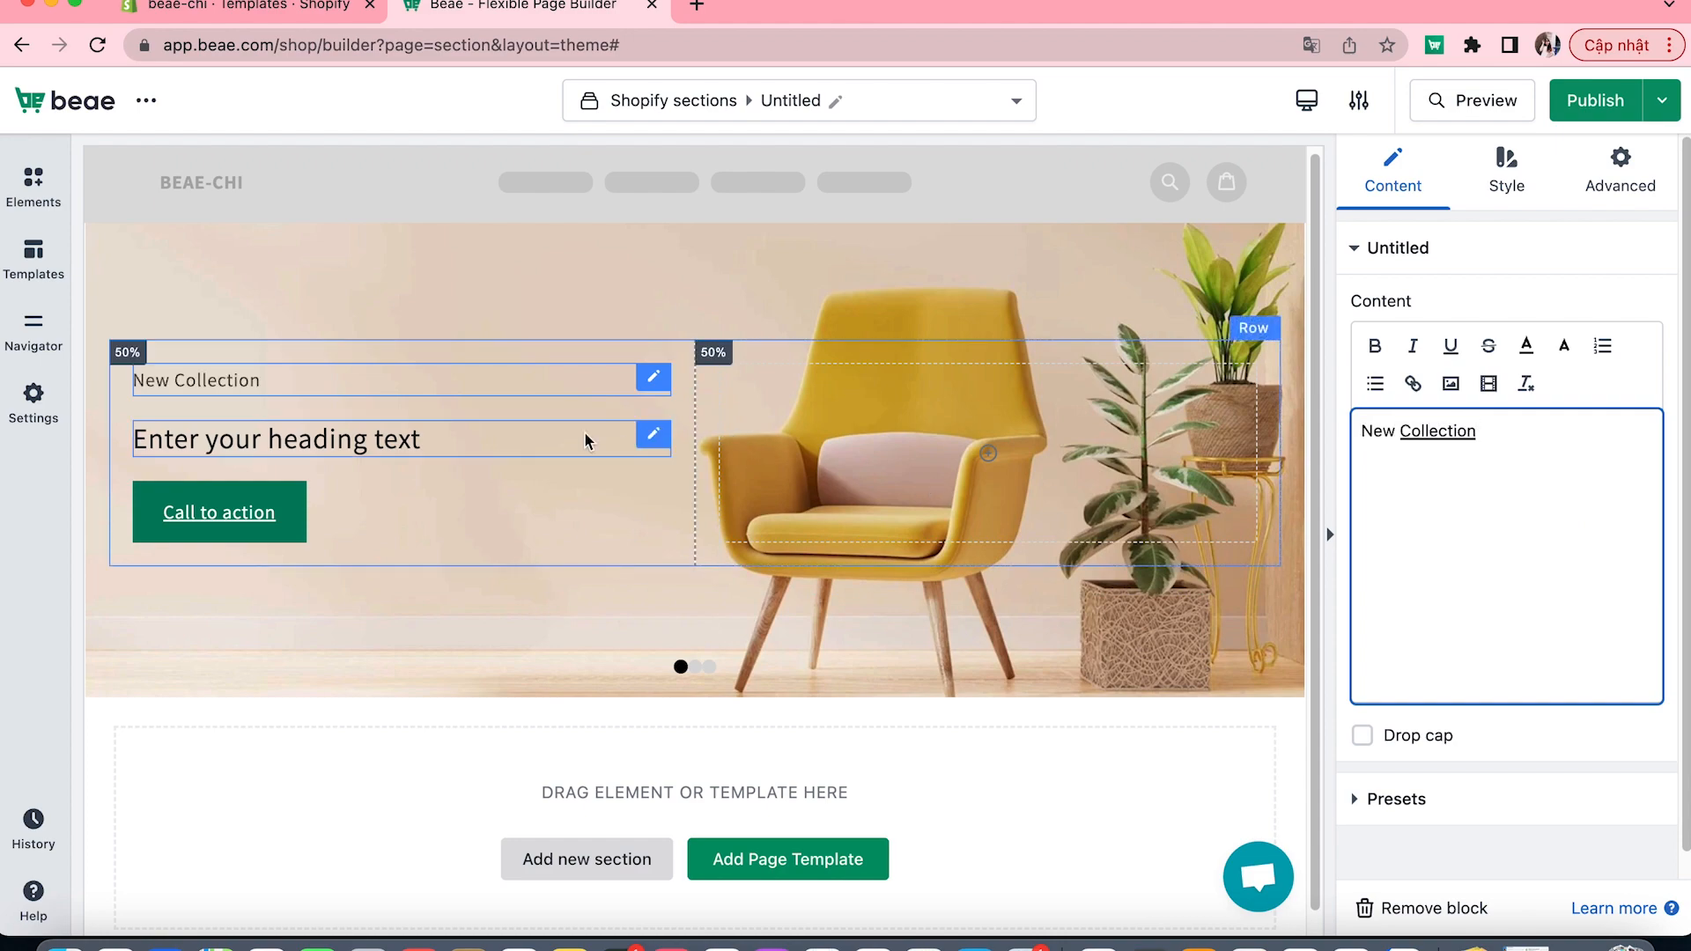
- Change the heading text to "Furniture That Add Style To Your Home"
left_click(584, 436)
left_click_drag(1537, 431, 1362, 430)
key("BackSpace")
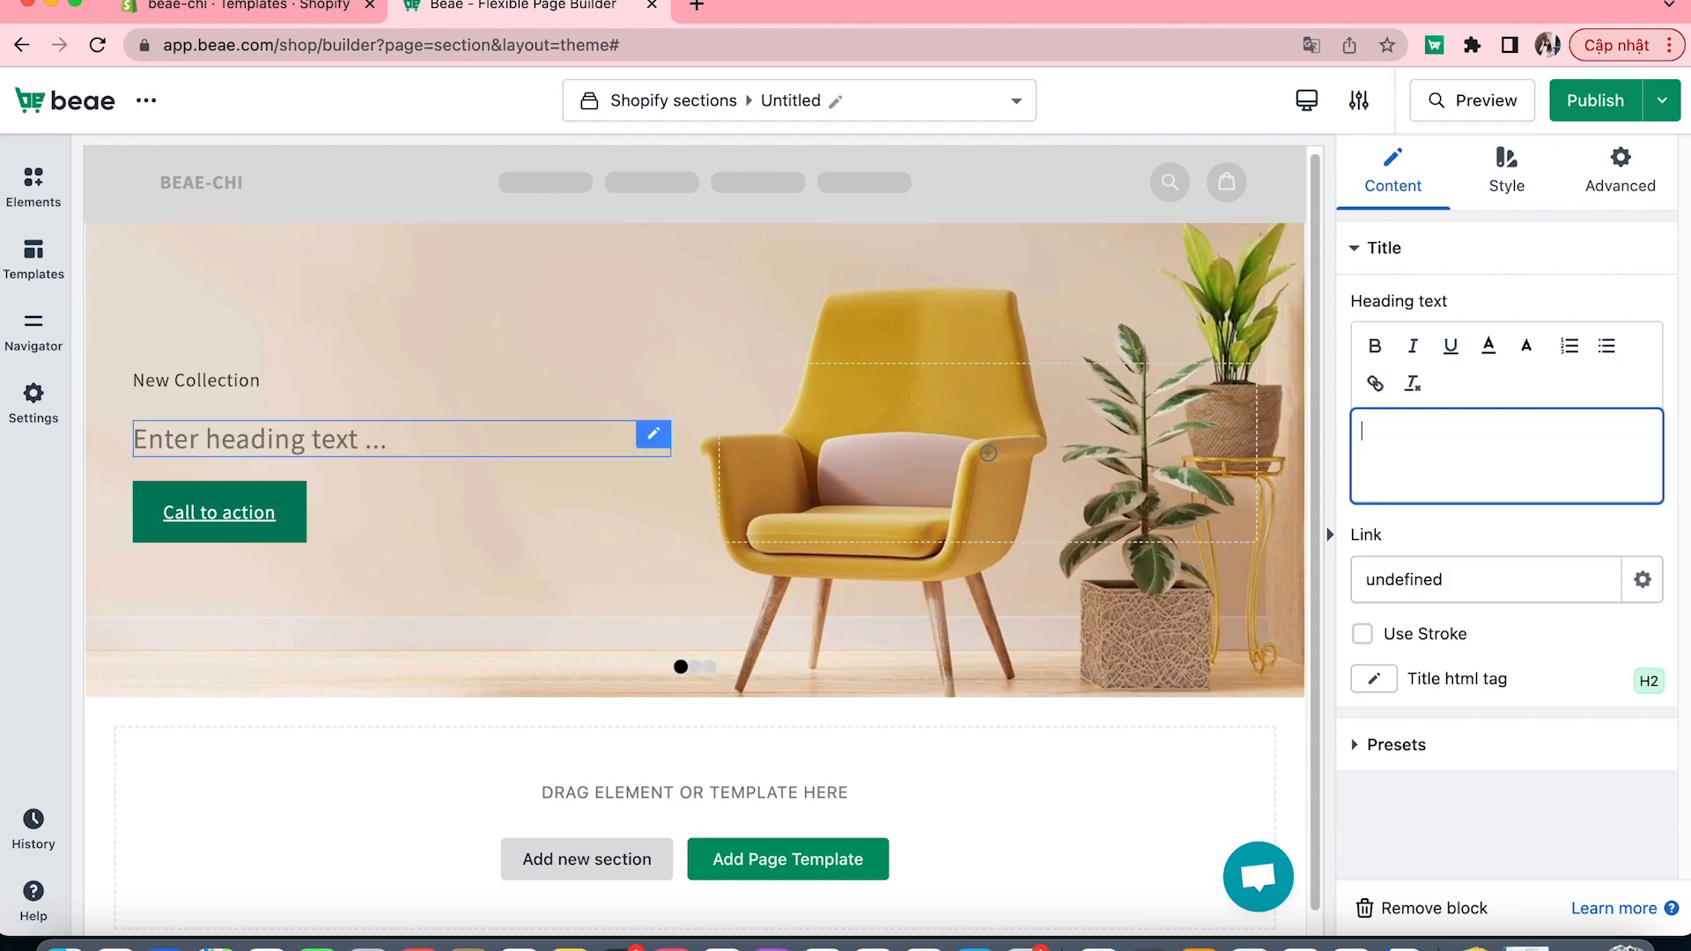
type("FU")
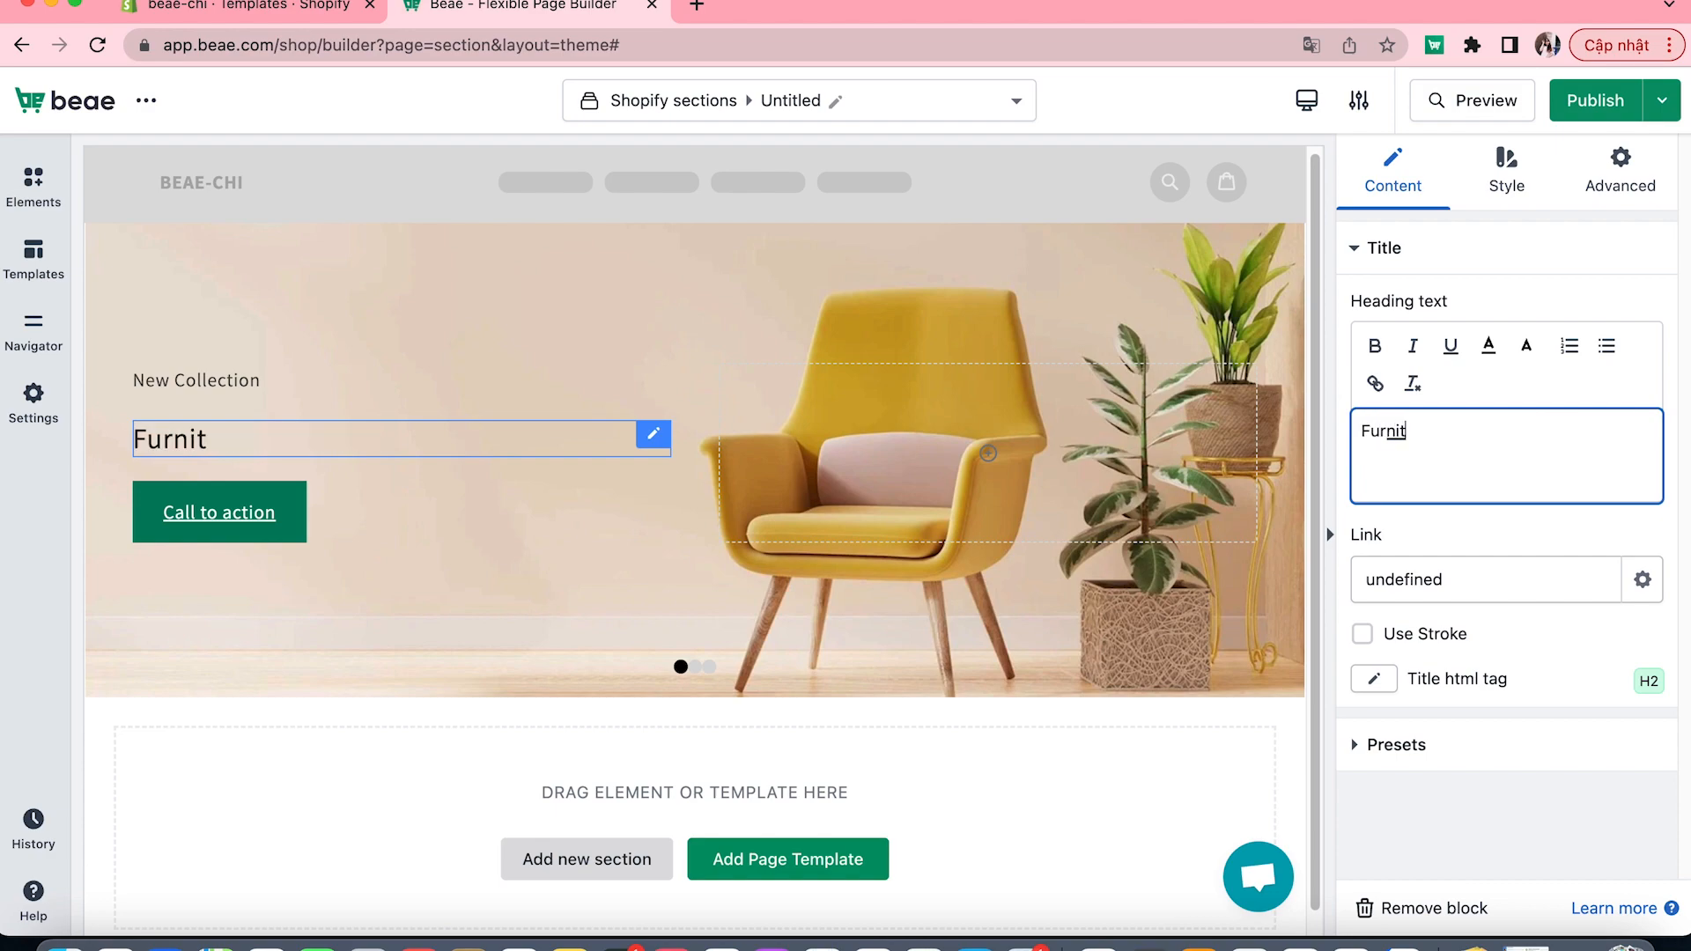
type("rniture That Add Style To Your G")
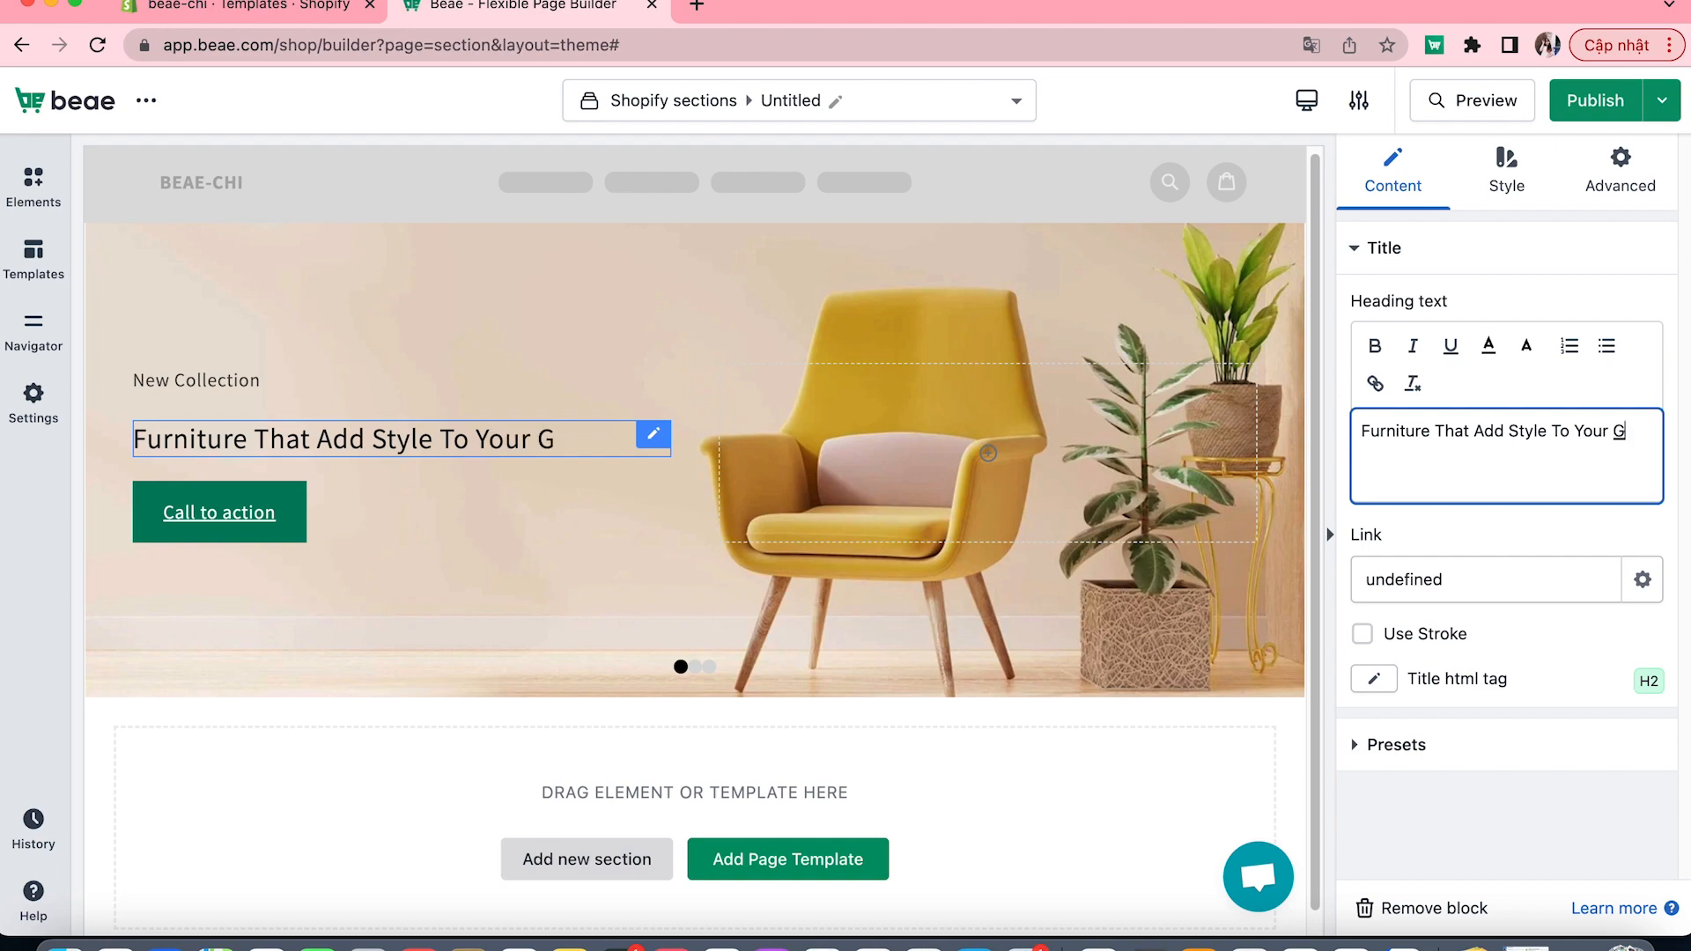
key("BackSpace")
type("Home")
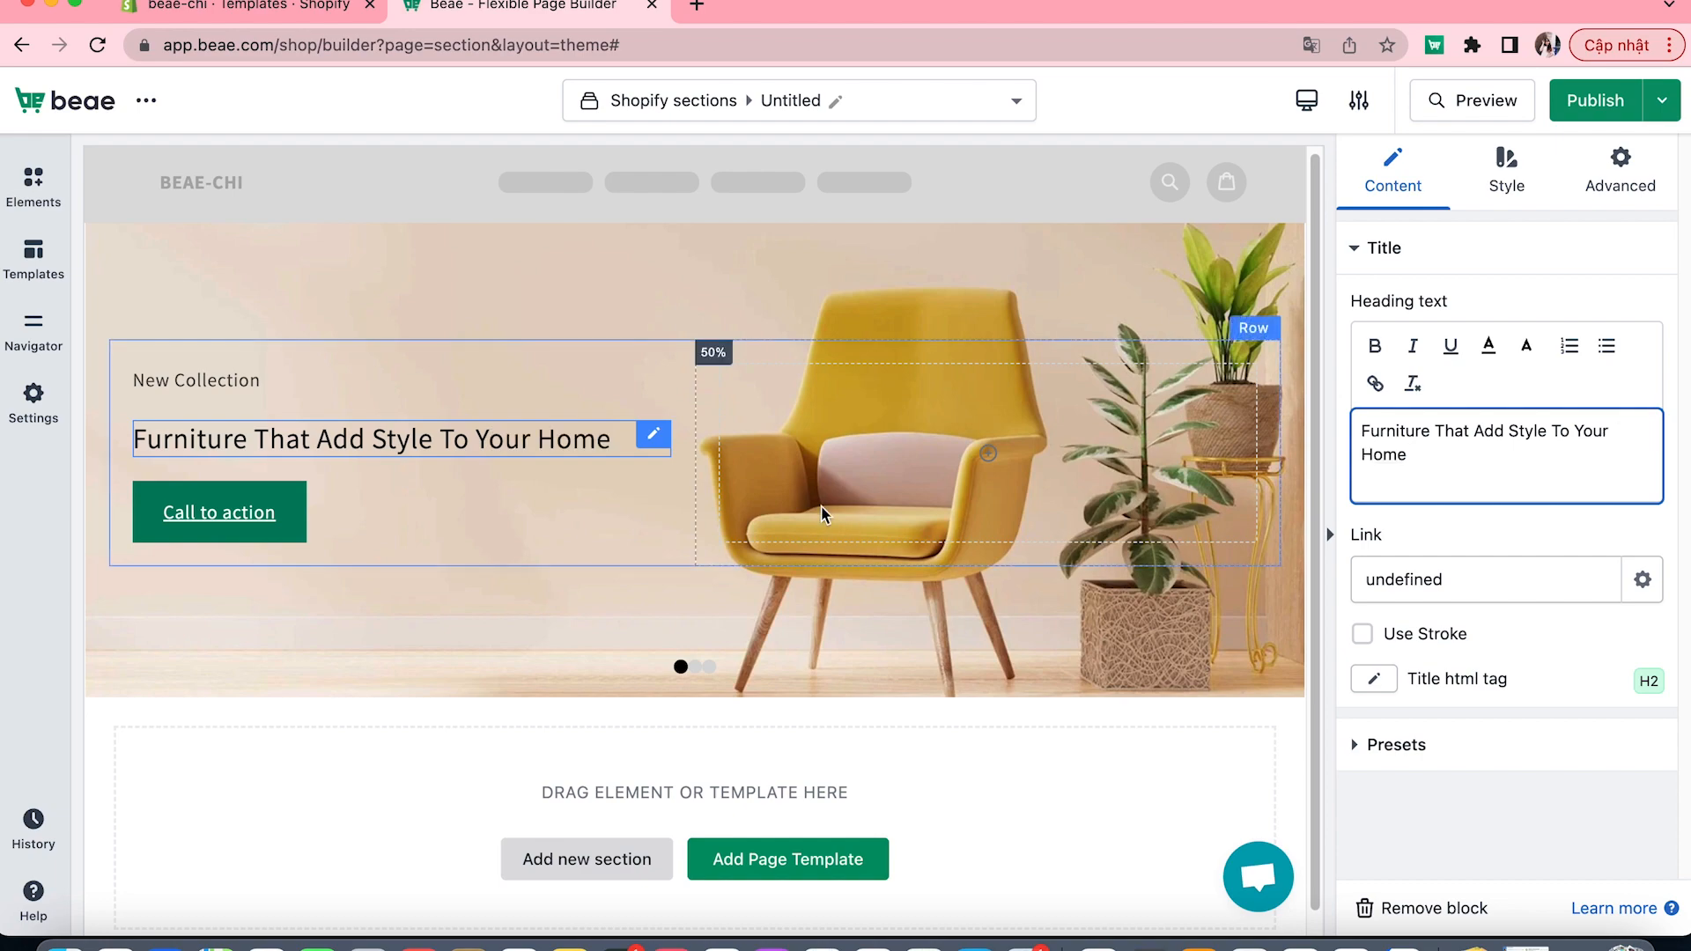
- Change the call-to-action button's label to "Shop Now"
left_click(494, 521)
left_click_drag(1466, 346, 1385, 345)
key("BackSpace")
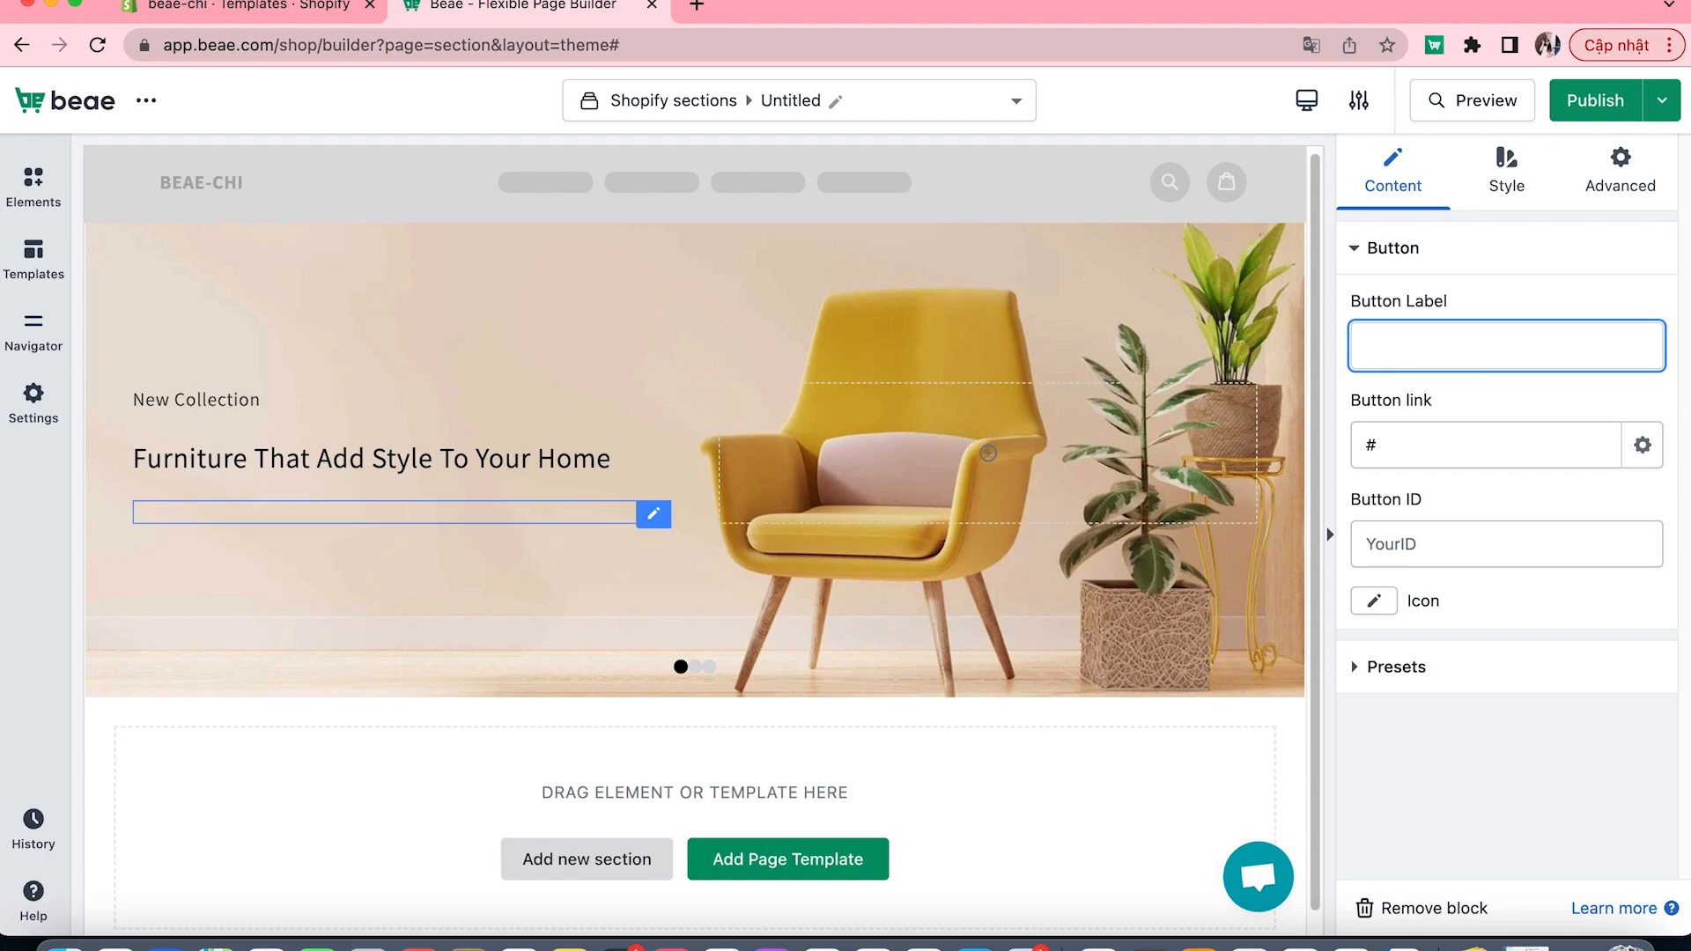
type("Shop Now")
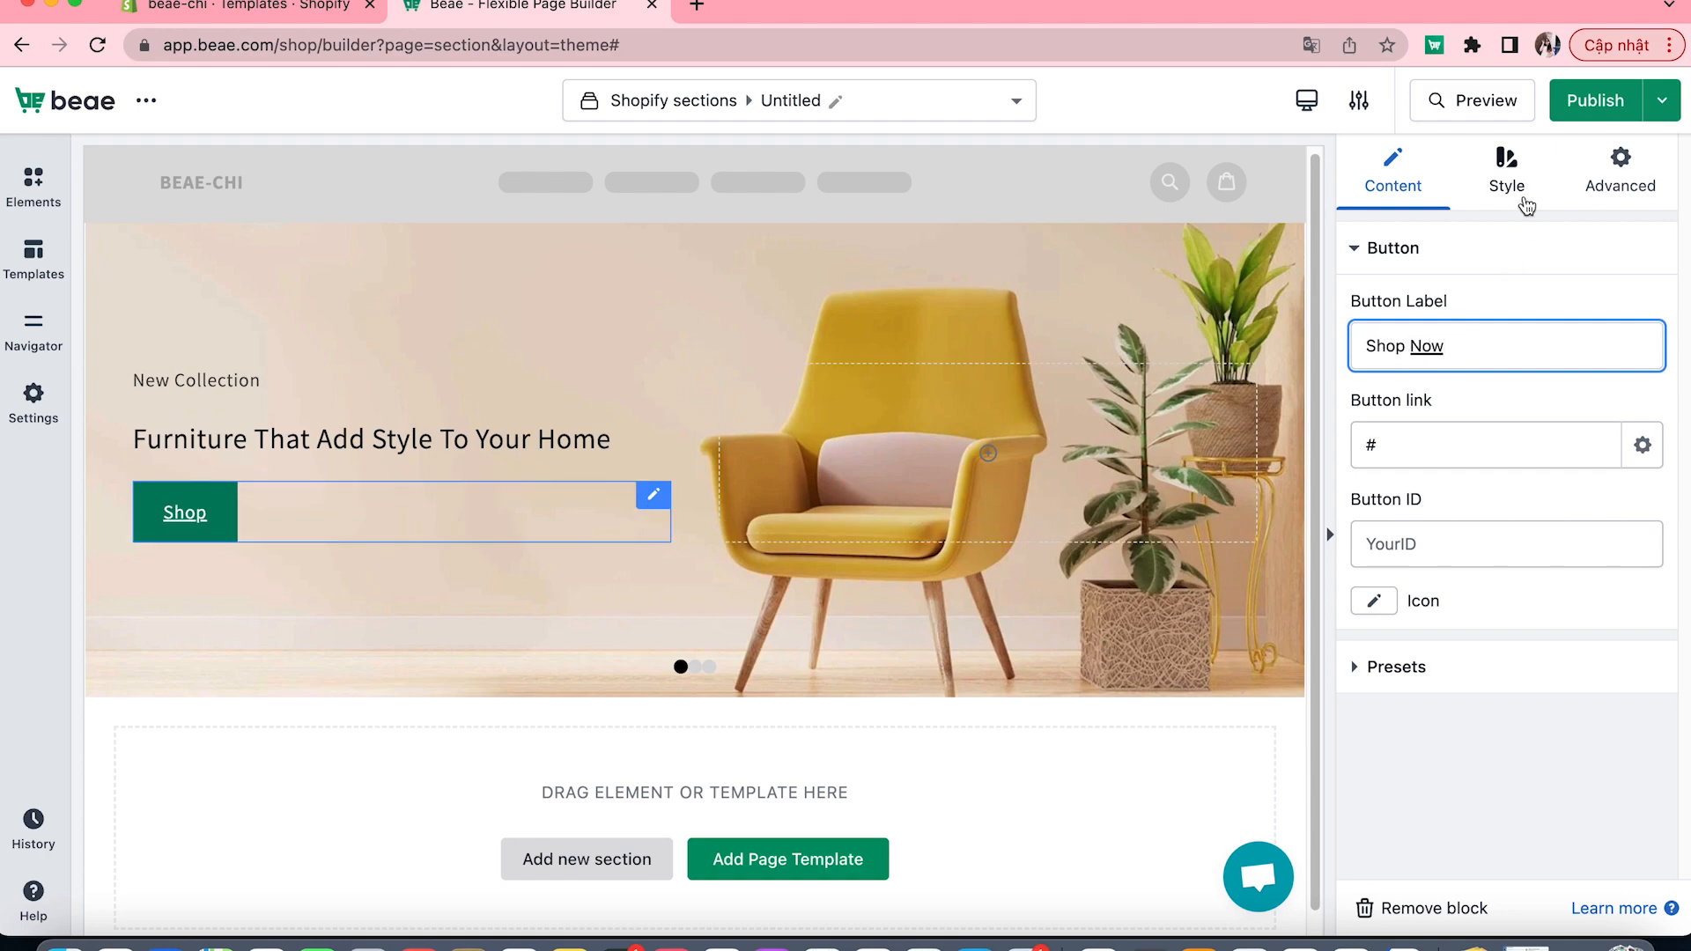
left_click(1525, 205)
- Style the "New Collection" text with a black text color and a font size of 20px
left_click(196, 380)
left_click(1507, 171)
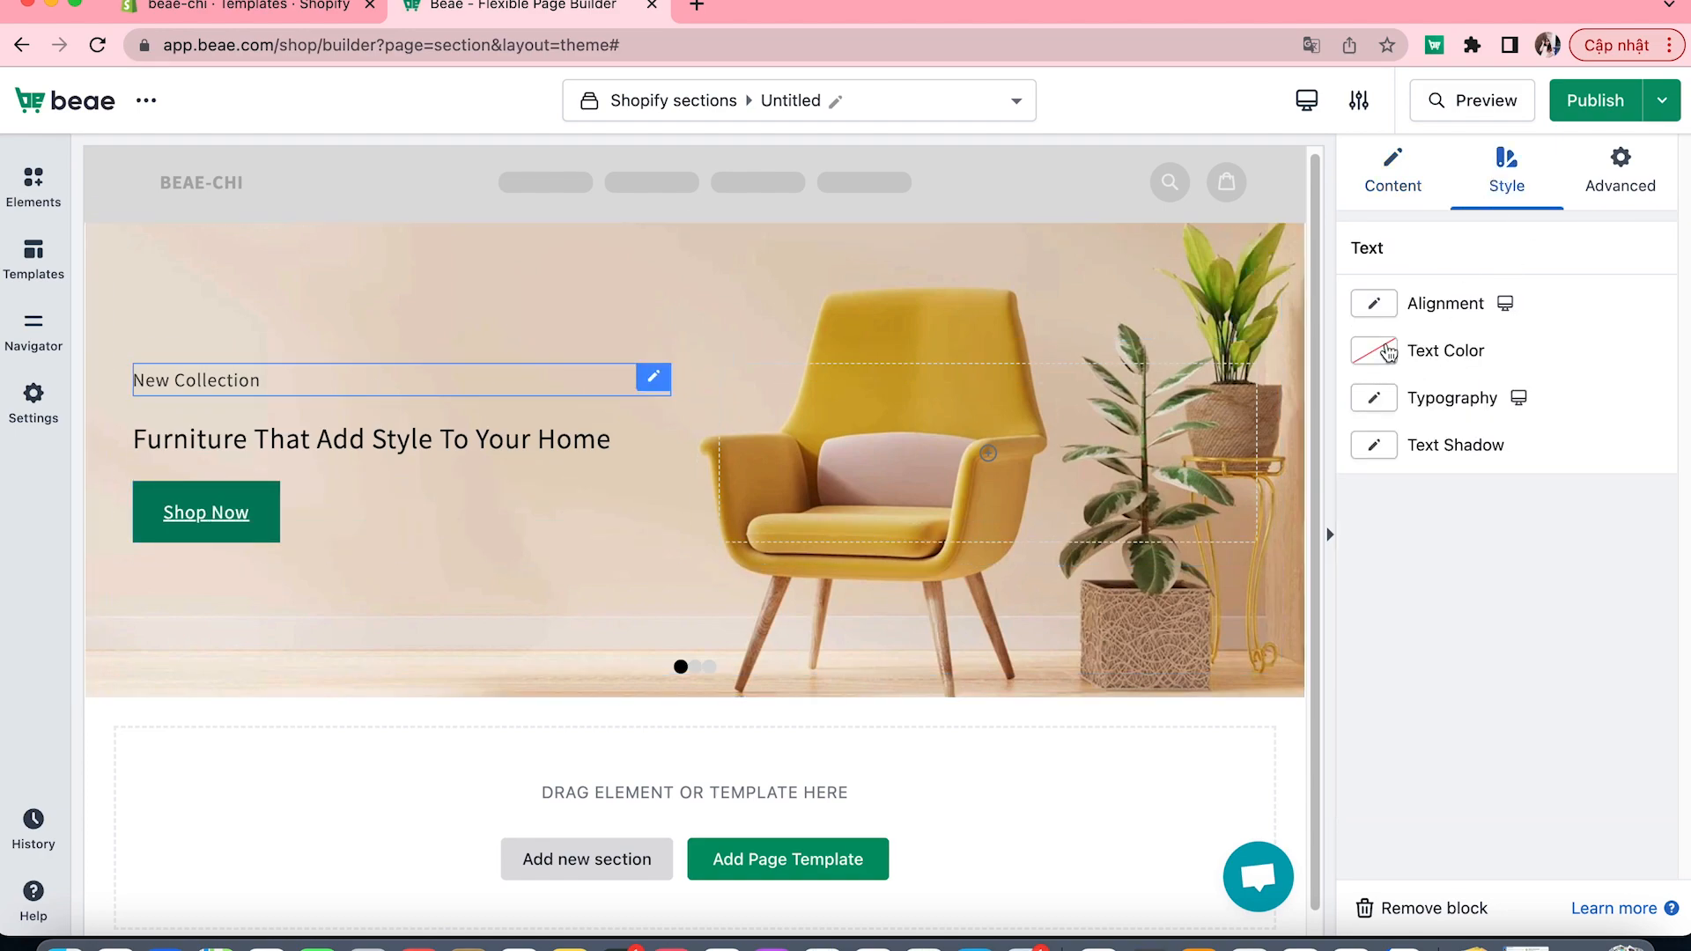
left_click(1374, 351)
left_click(1440, 683)
left_click(1374, 397)
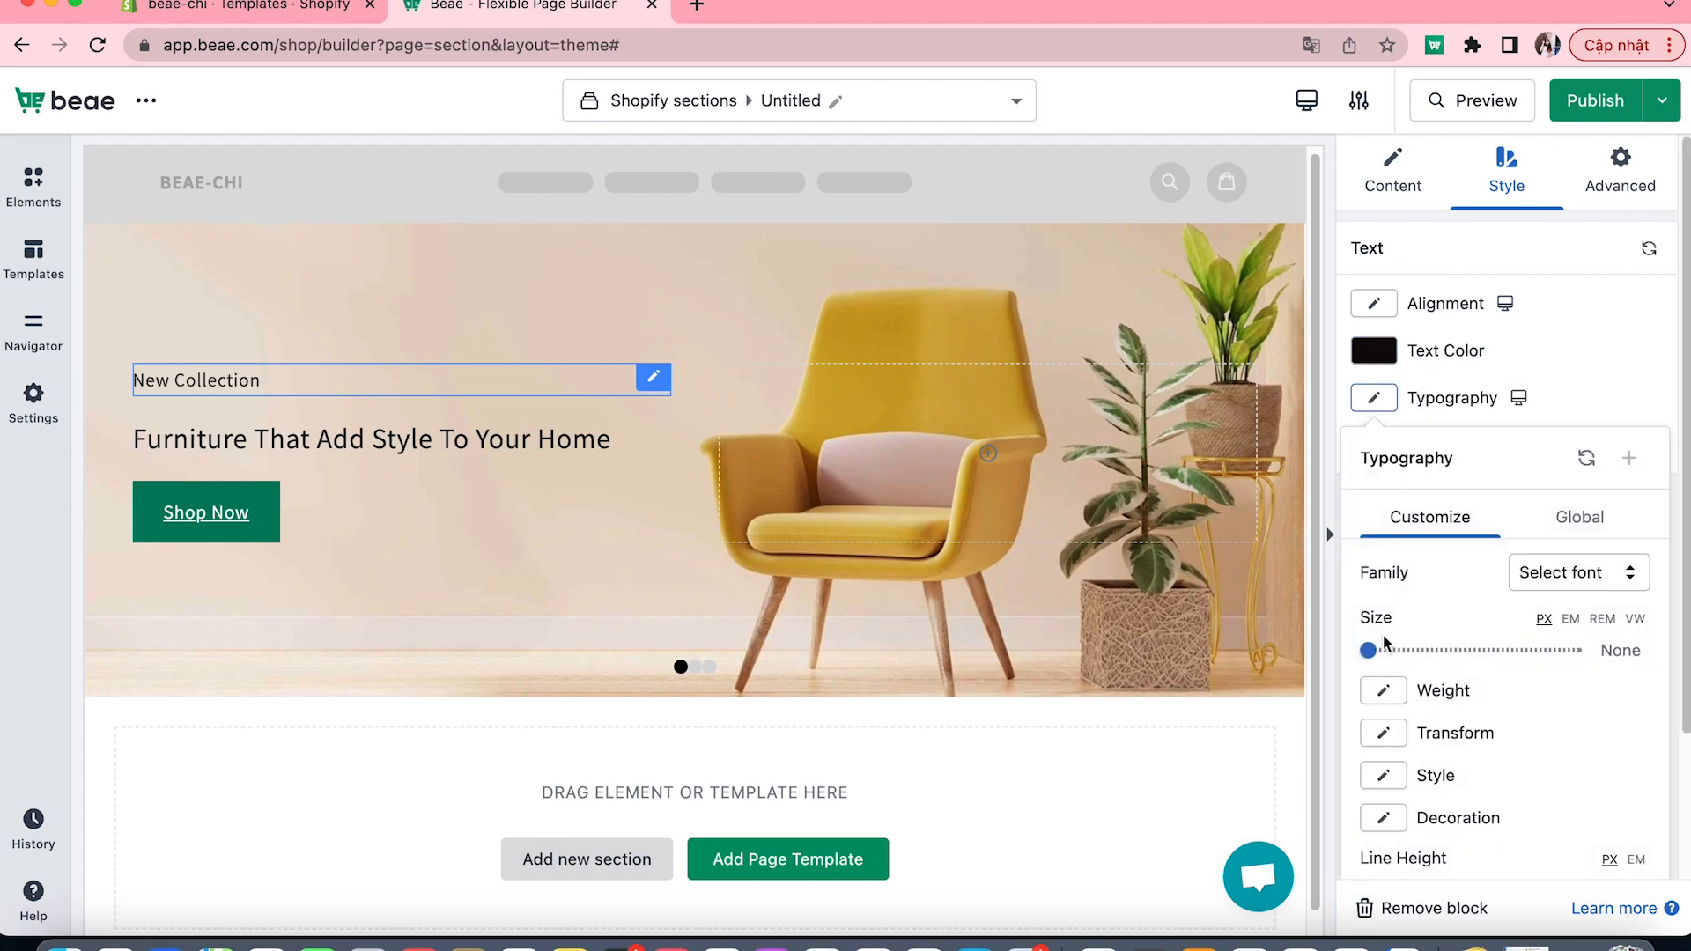
left_click_drag(1369, 650, 1389, 650)
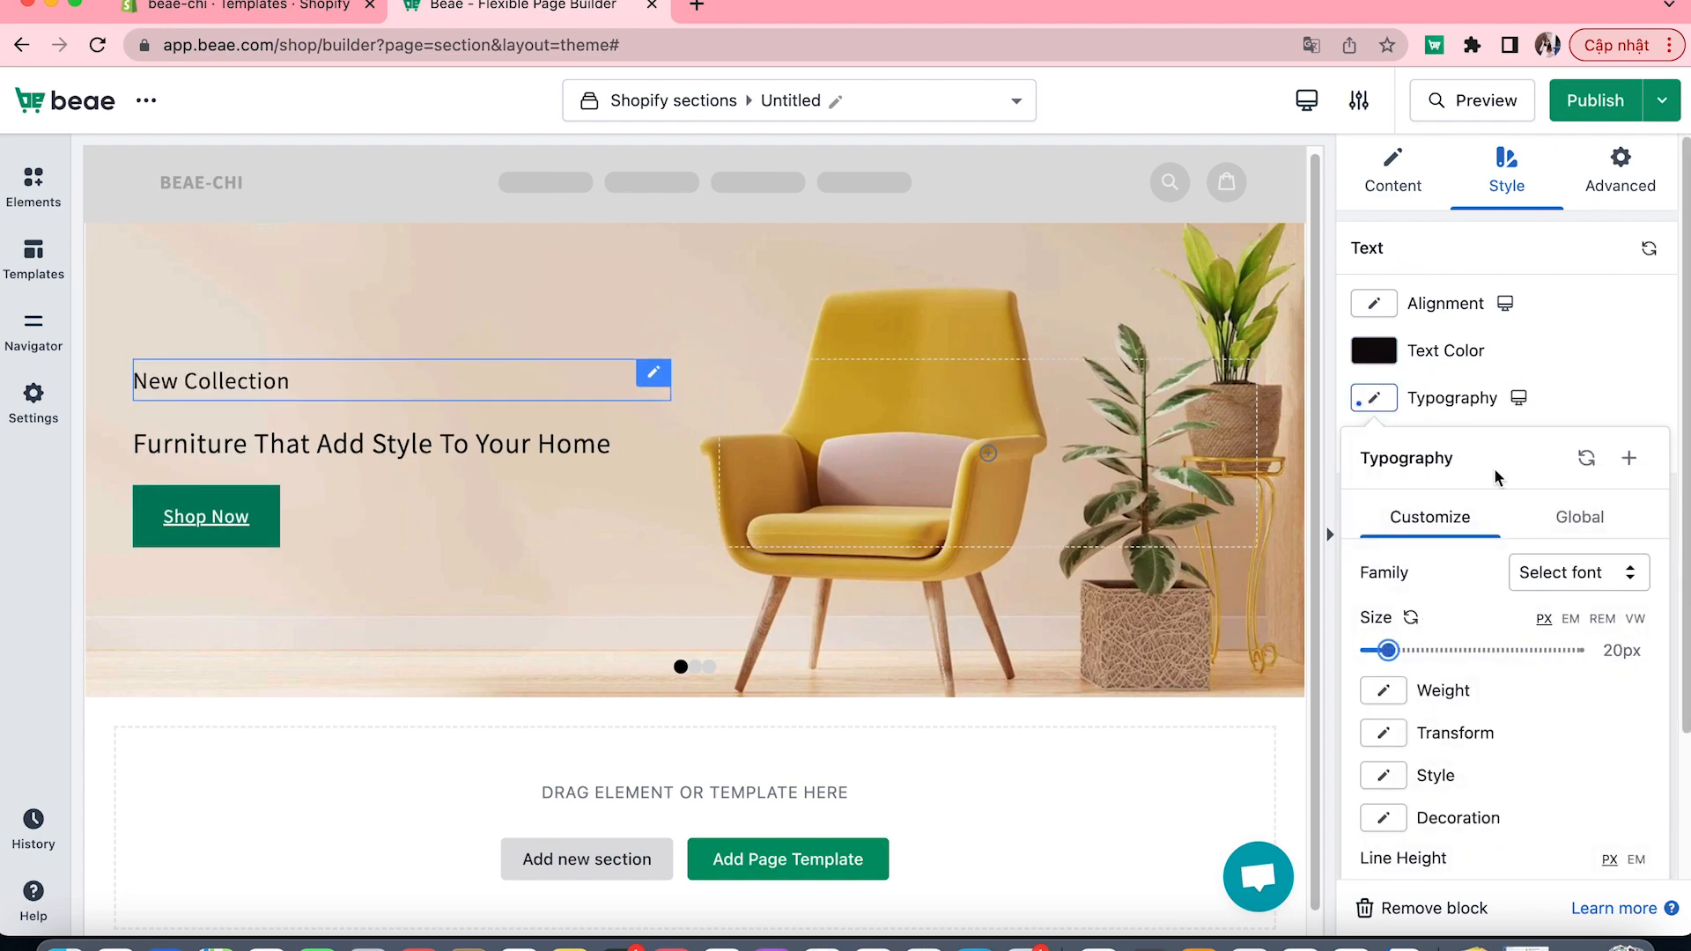
left_click(1558, 377)
- Make the furniture heading bold, enlarge its font size until it wraps onto two lines, and apply the Google font Roboto
left_click(649, 452)
left_click_drag(1409, 456, 1359, 429)
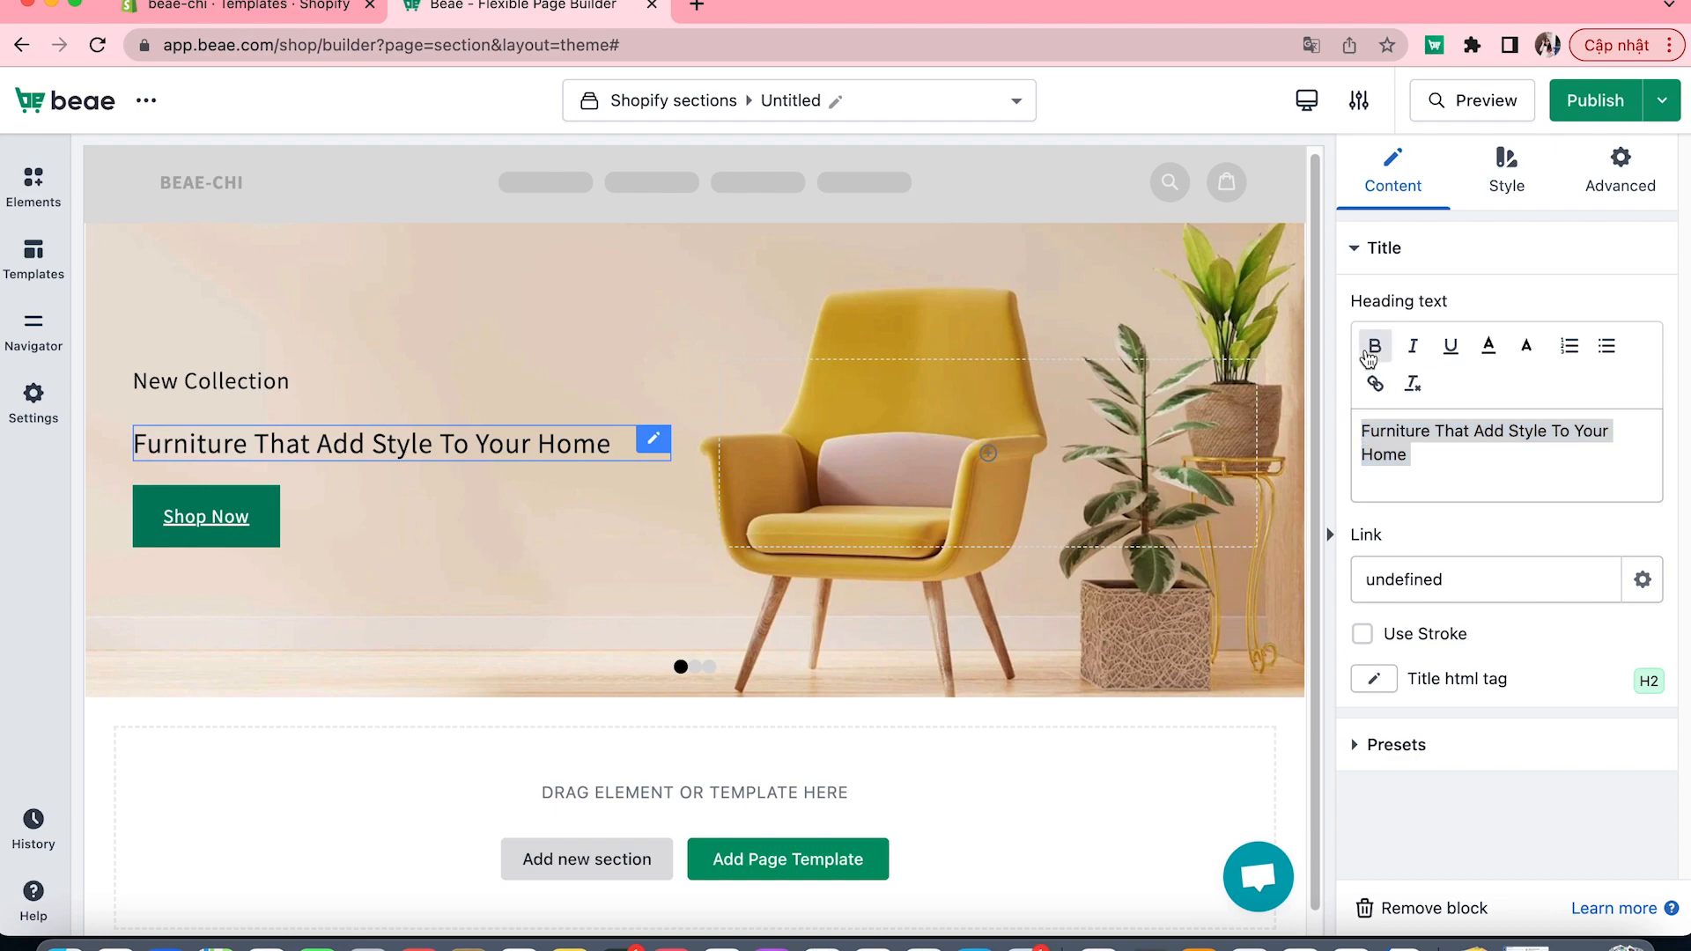
left_click(1369, 352)
left_click(1501, 174)
left_click(1373, 397)
left_click(1384, 650)
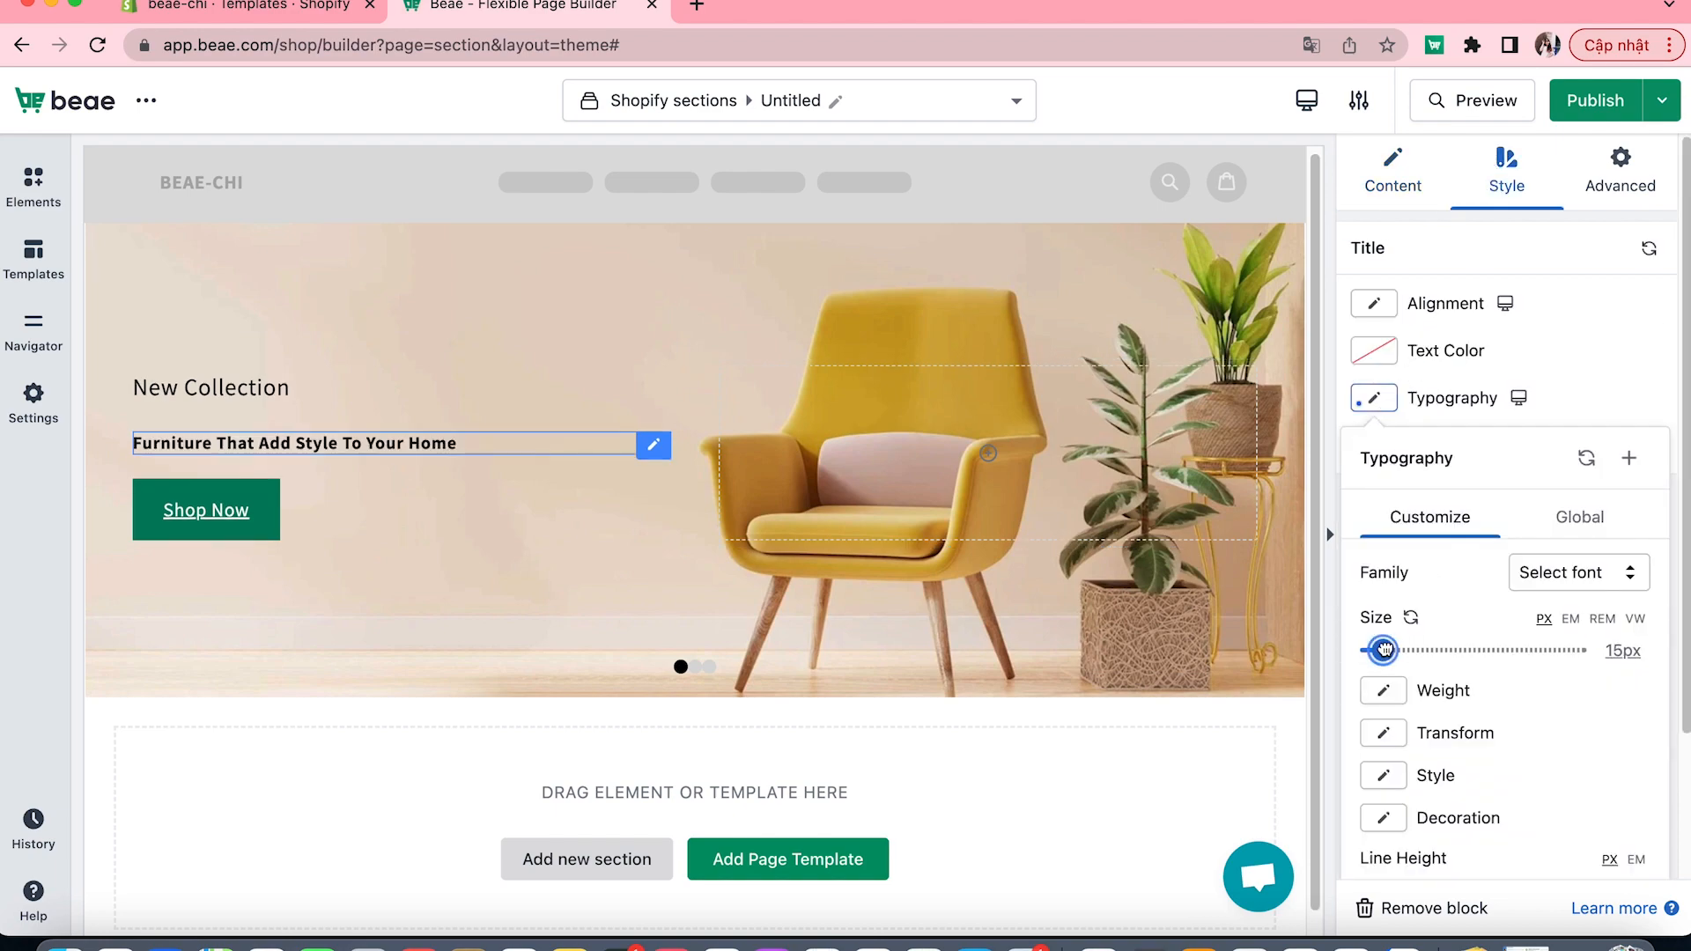
left_click_drag(1385, 650, 1417, 650)
left_click(1561, 574)
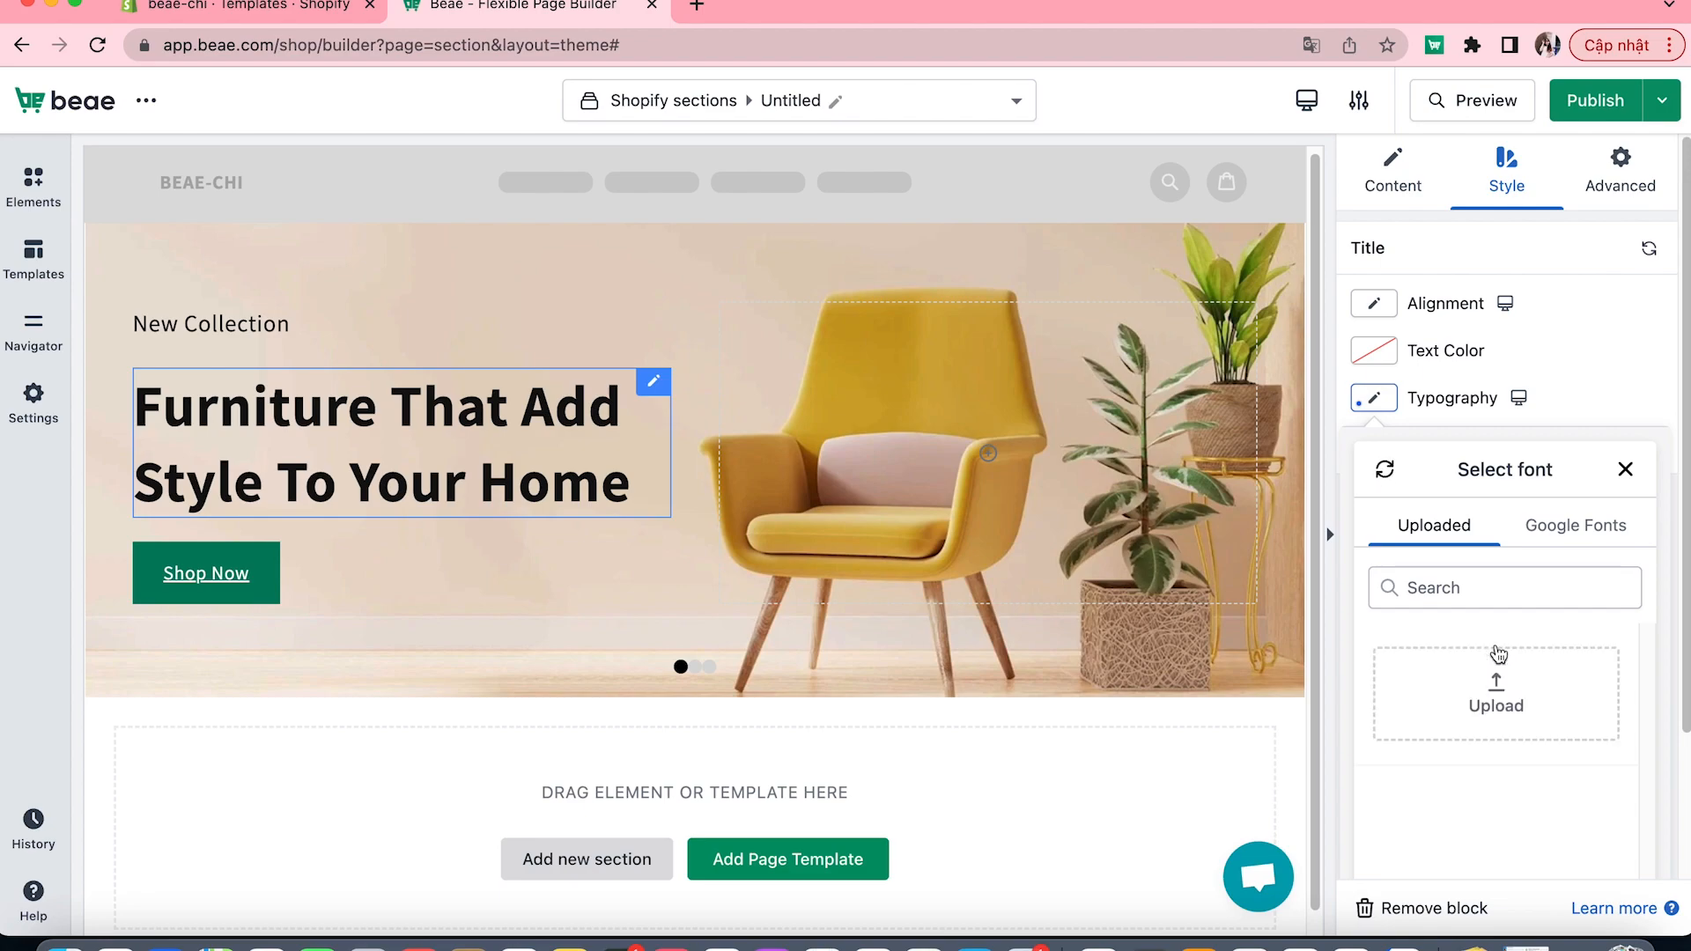
left_click(1575, 526)
left_click(1464, 653)
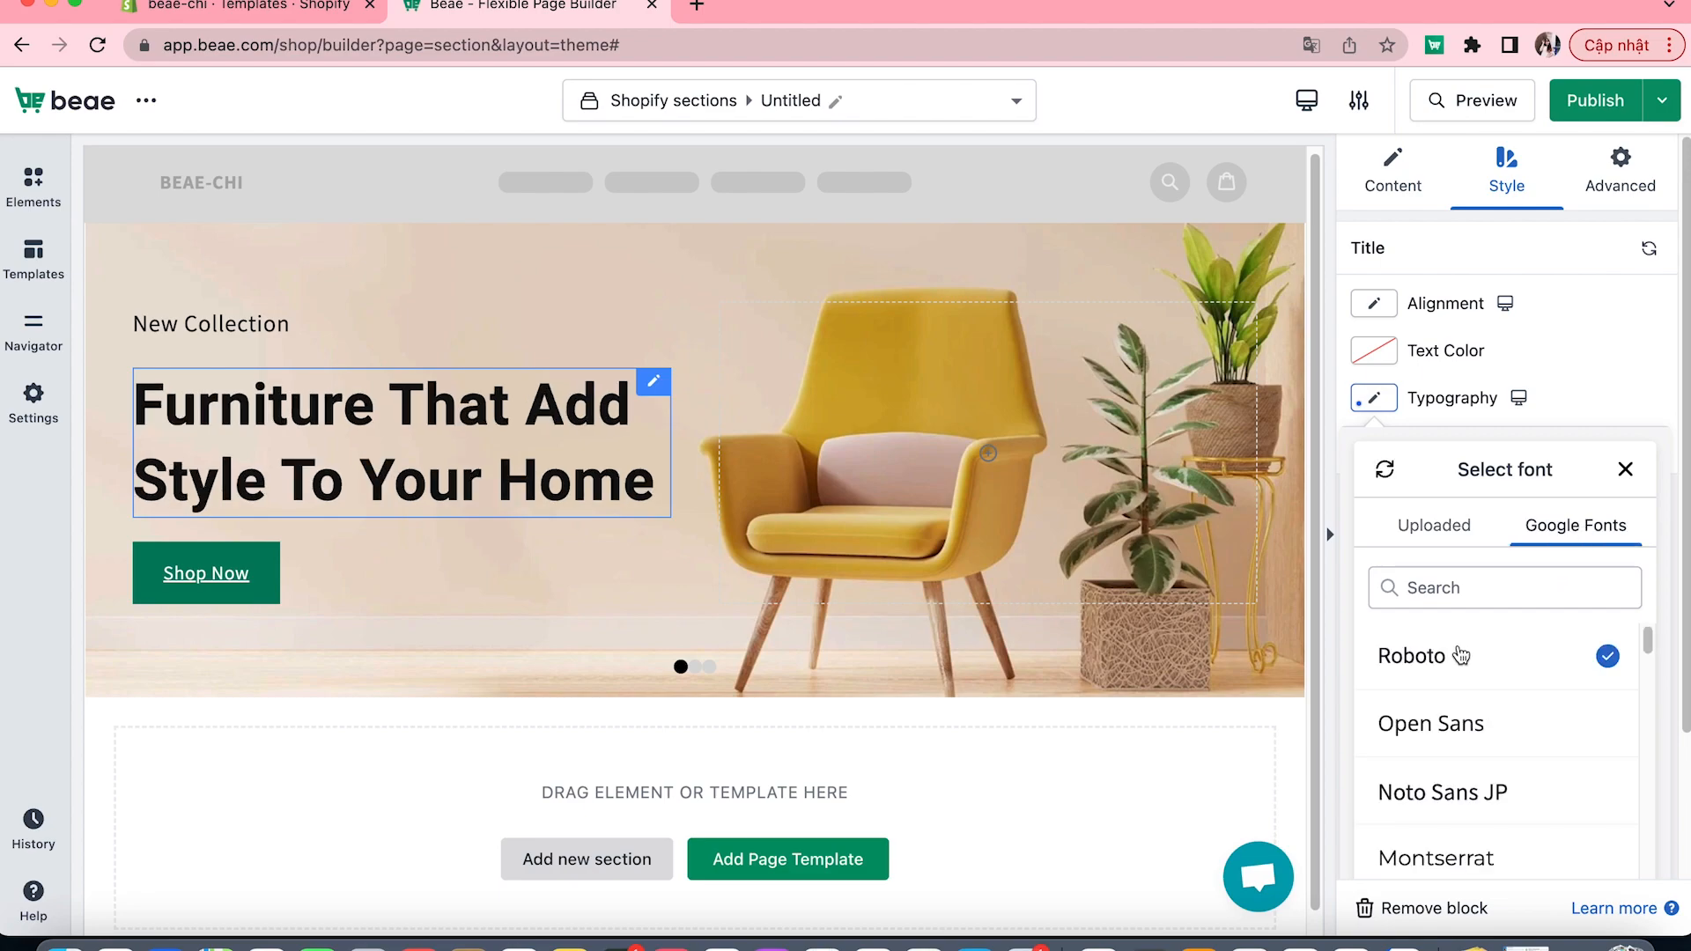
- Change the Shop Now button's background color to near-black
left_click(206, 573)
left_click(1373, 605)
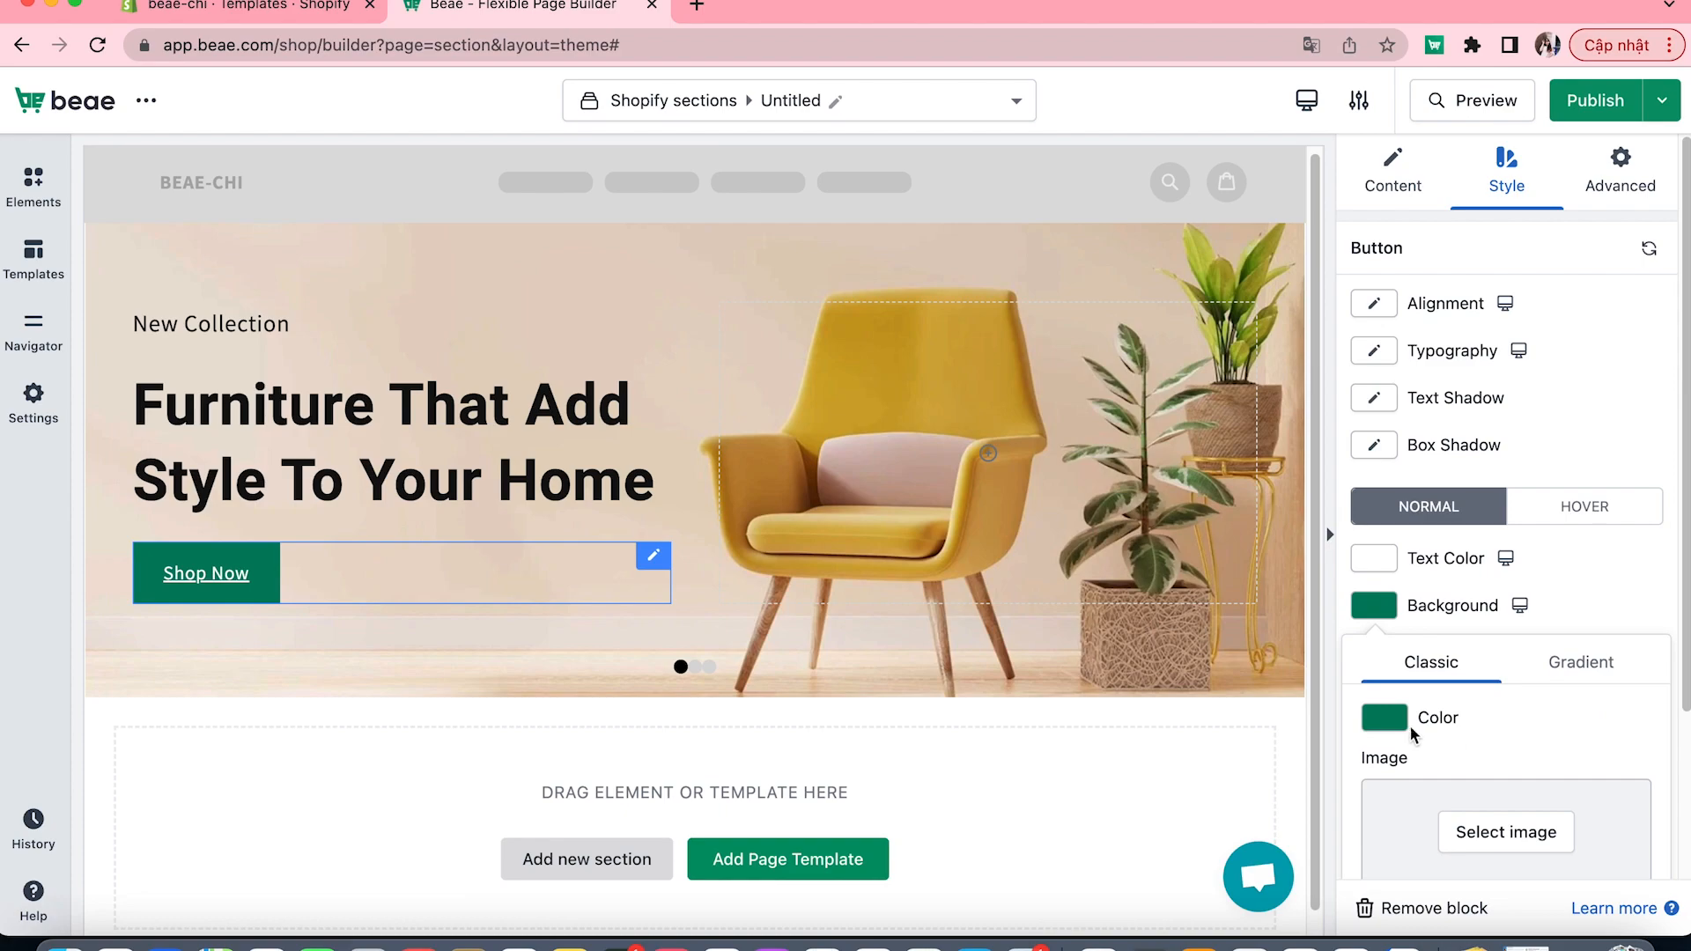
left_click(1381, 713)
left_click(1381, 766)
left_click(1582, 440)
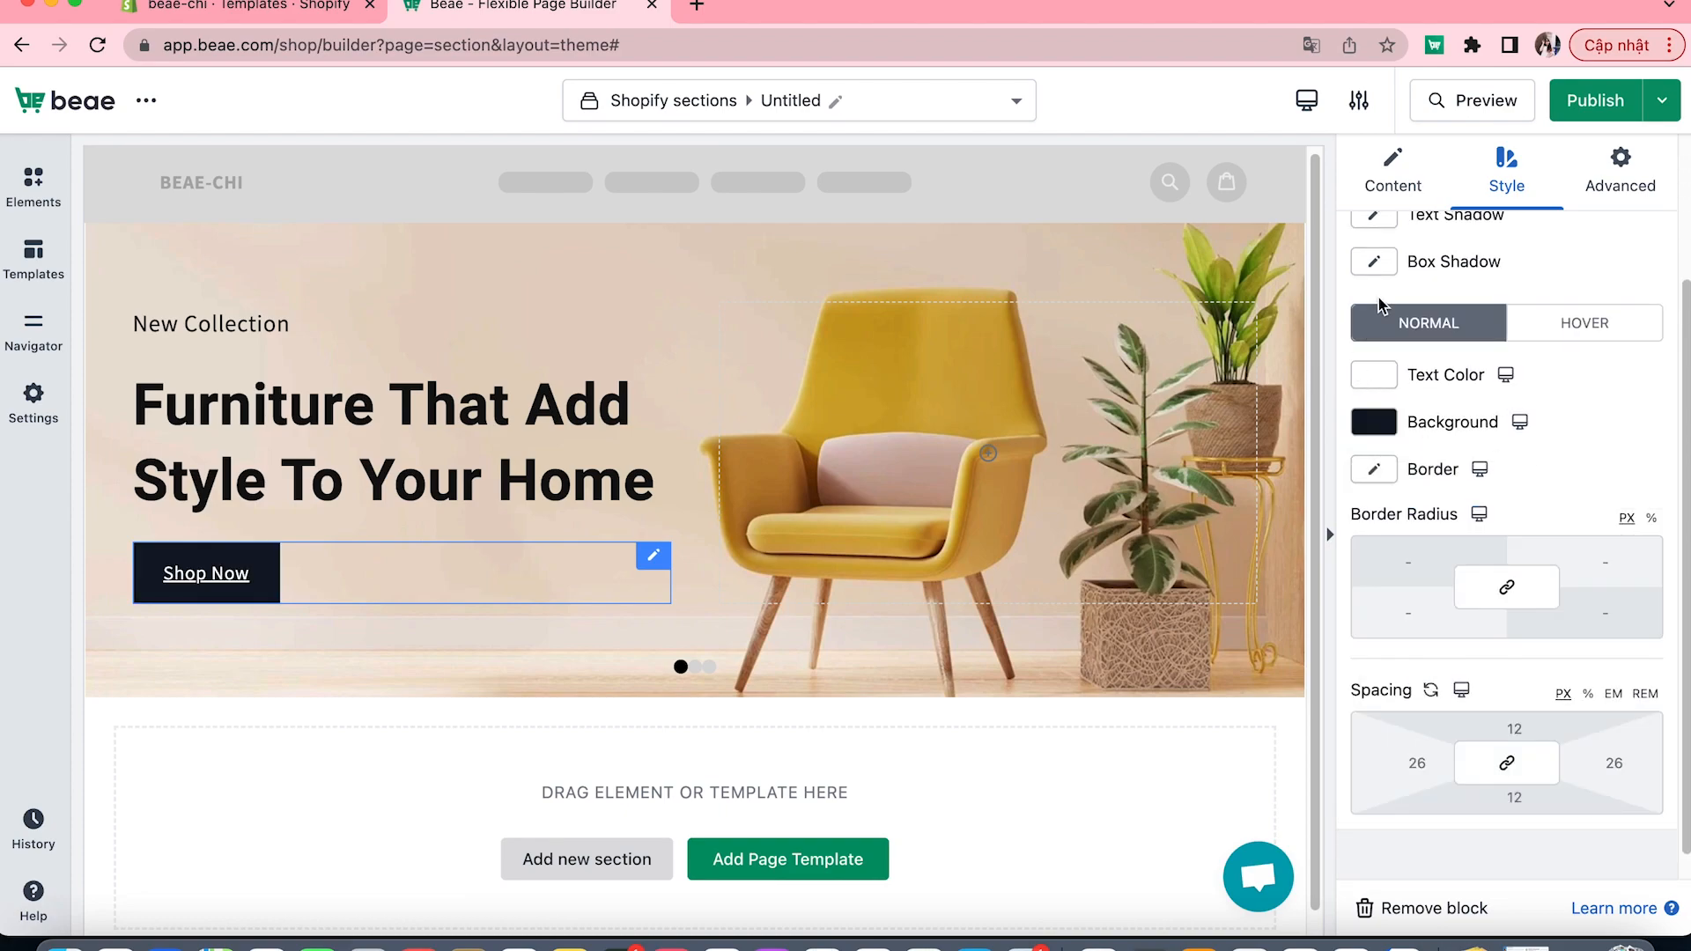
- Set the Shop Now button's text decoration to None and its font size to 19px
scroll(1380, 305, "up", 3)
left_click(1382, 336)
scroll(1431, 607, "down", 2)
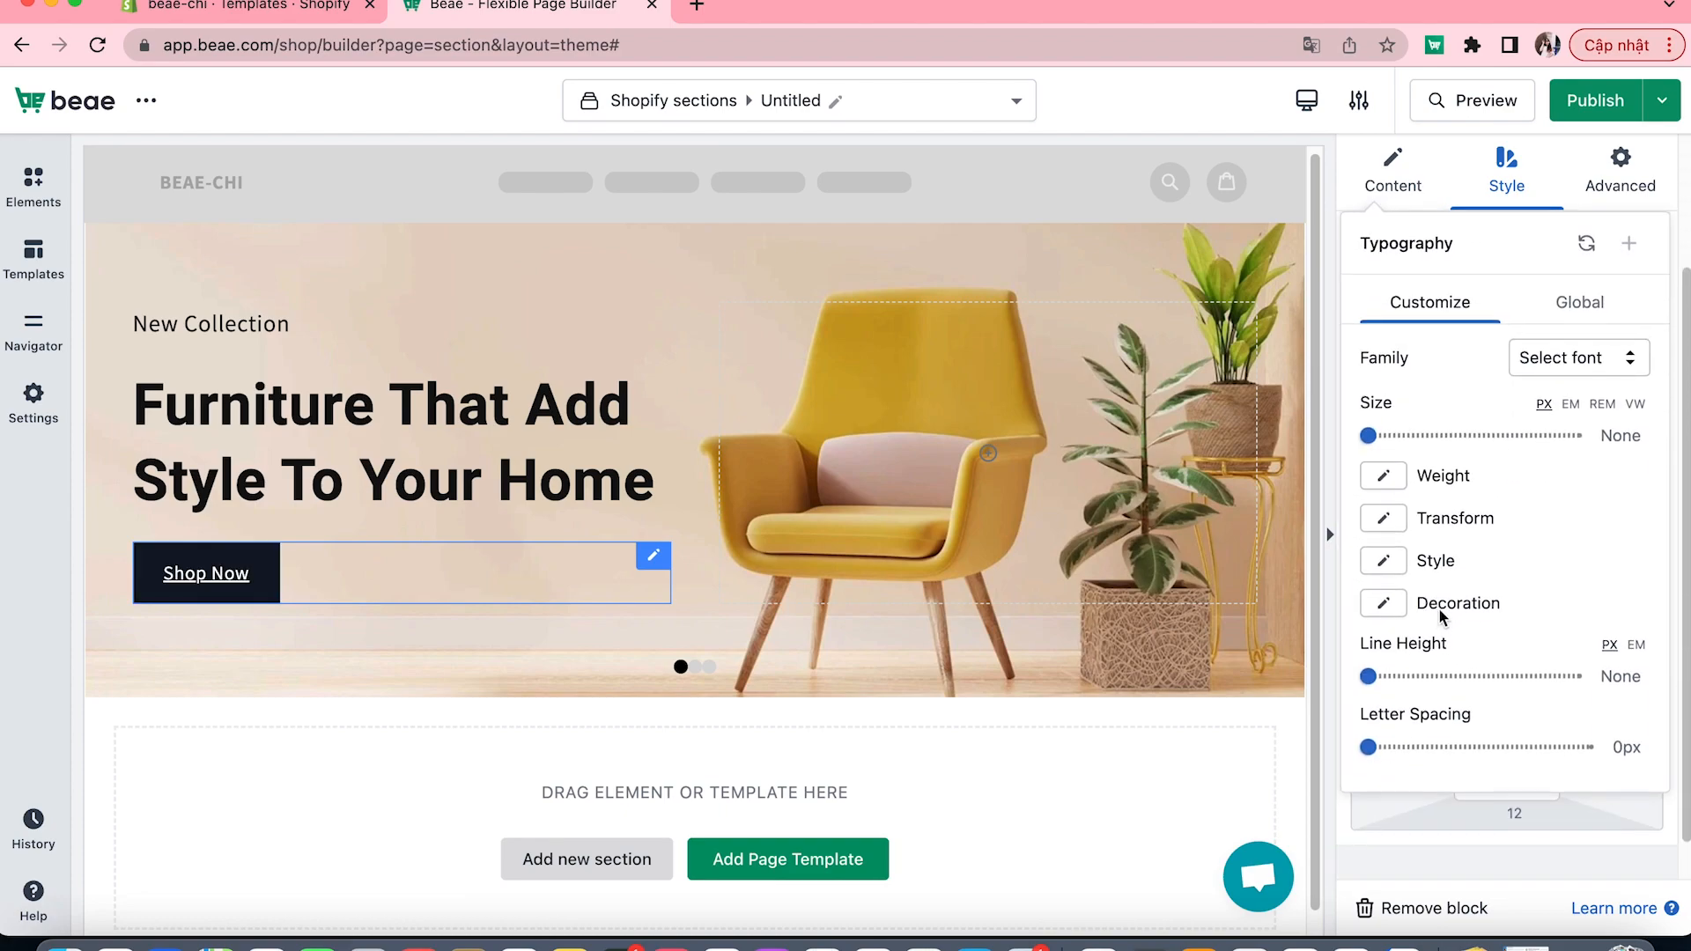
scroll(1439, 610, "up", 2)
left_click(1574, 283)
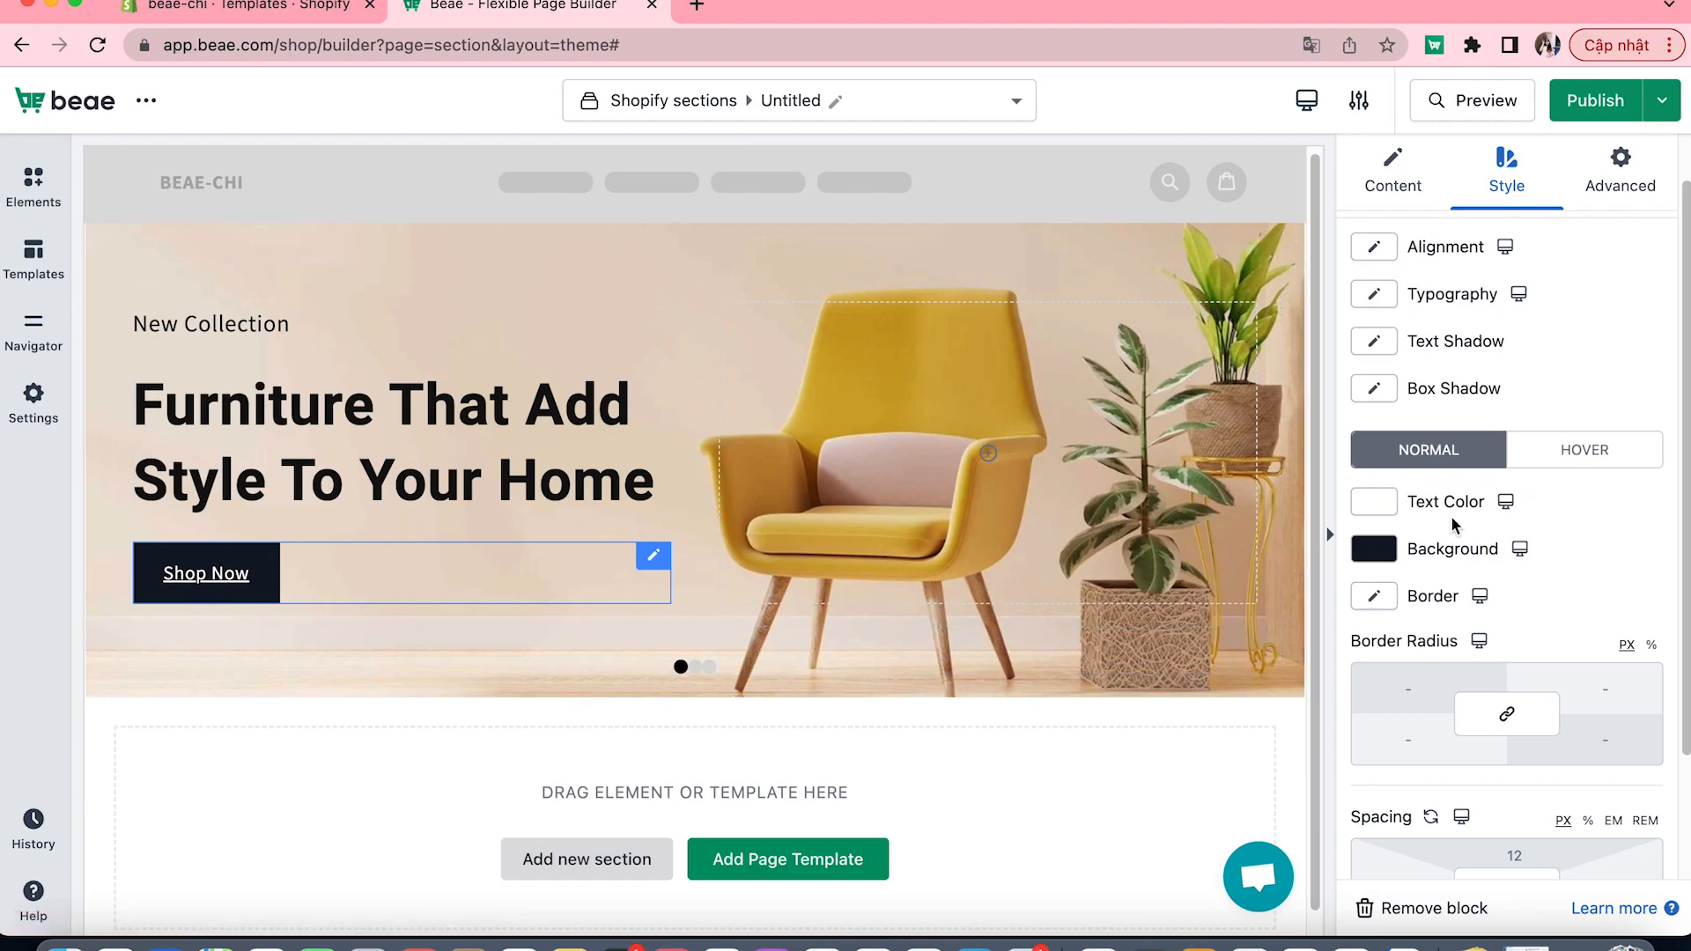
left_click(1374, 294)
left_click(1384, 713)
scroll(1438, 783, "down", 2)
left_click(1419, 841)
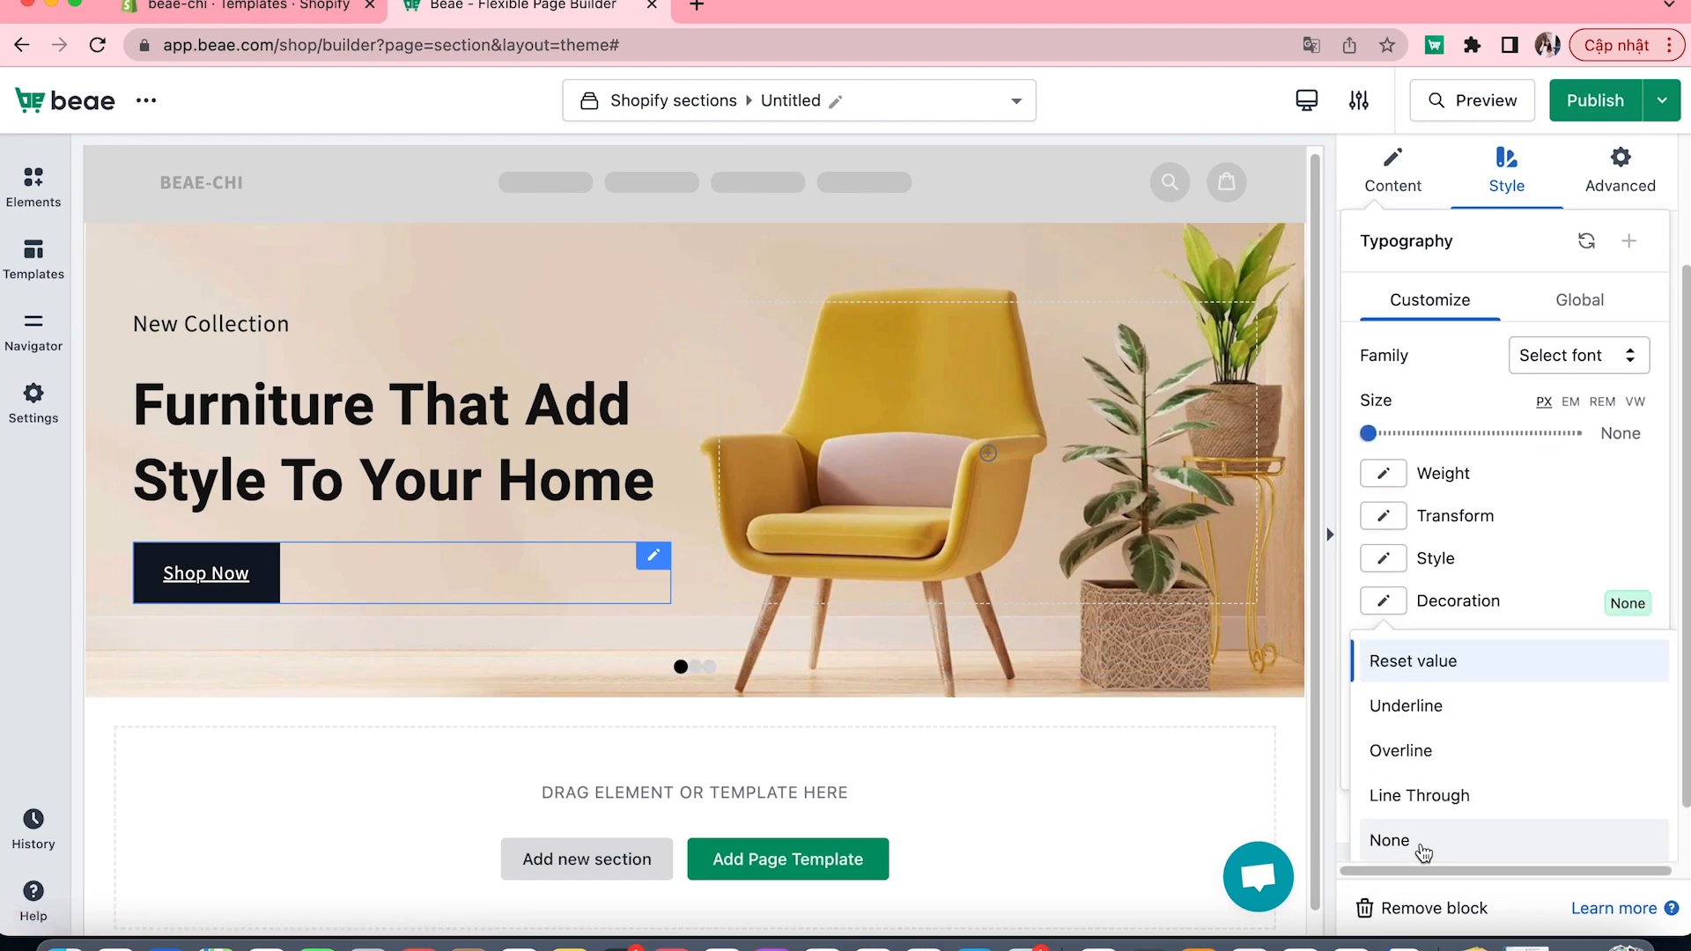
left_click_drag(1368, 432, 1386, 433)
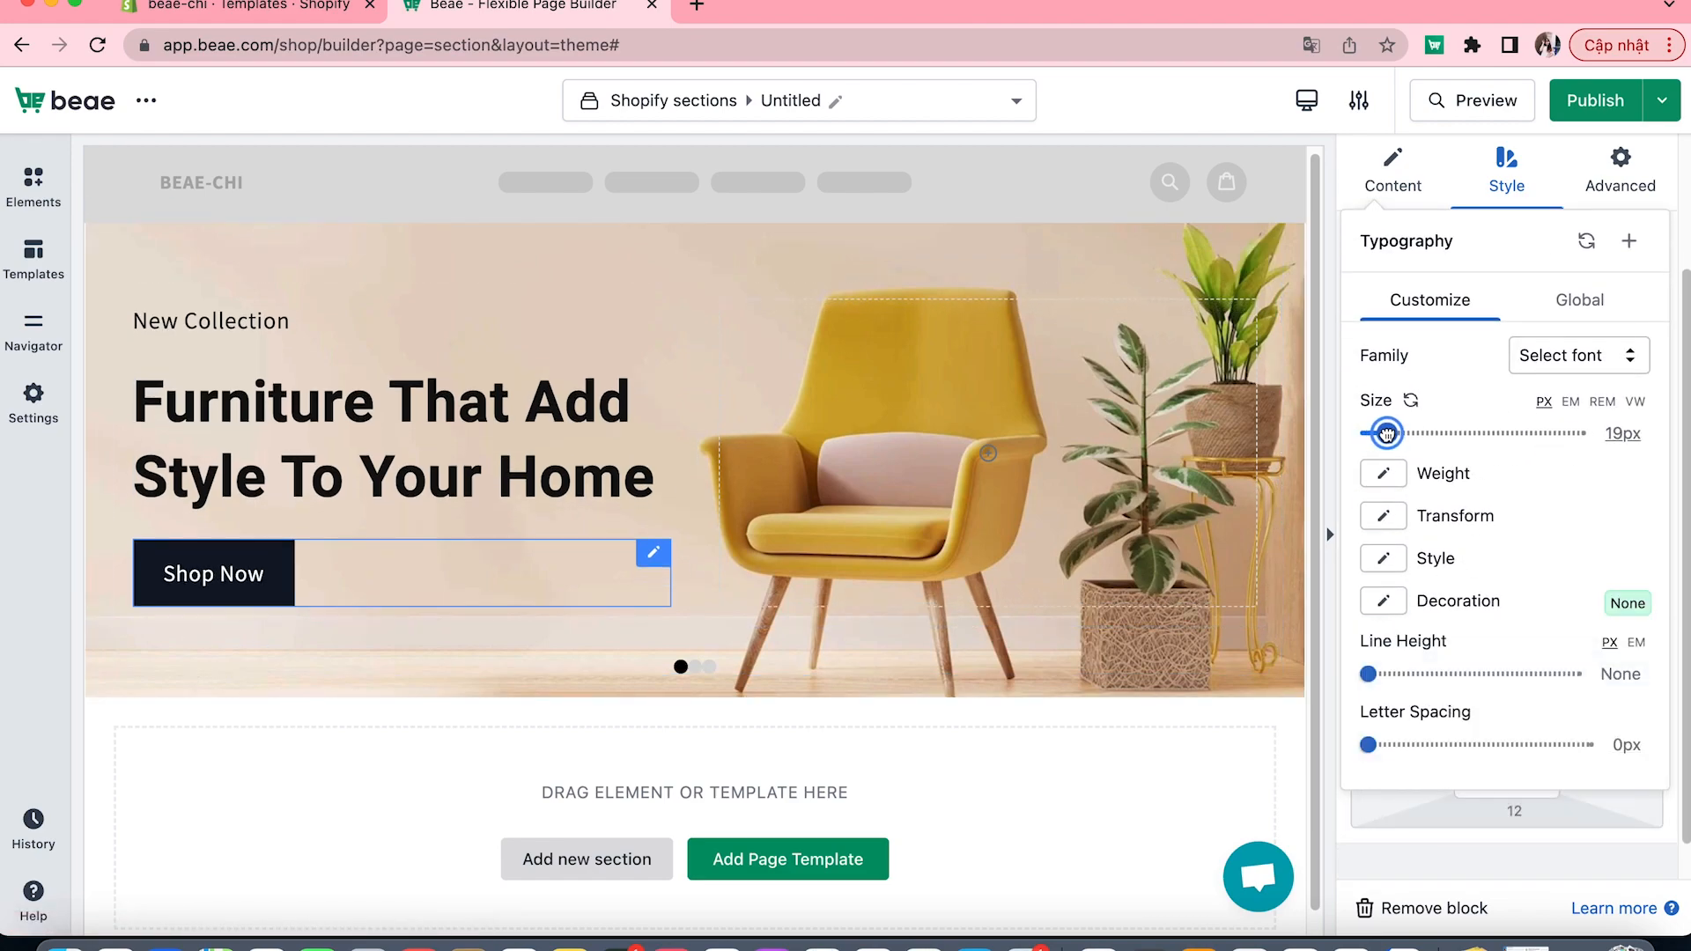
left_click(1187, 716)
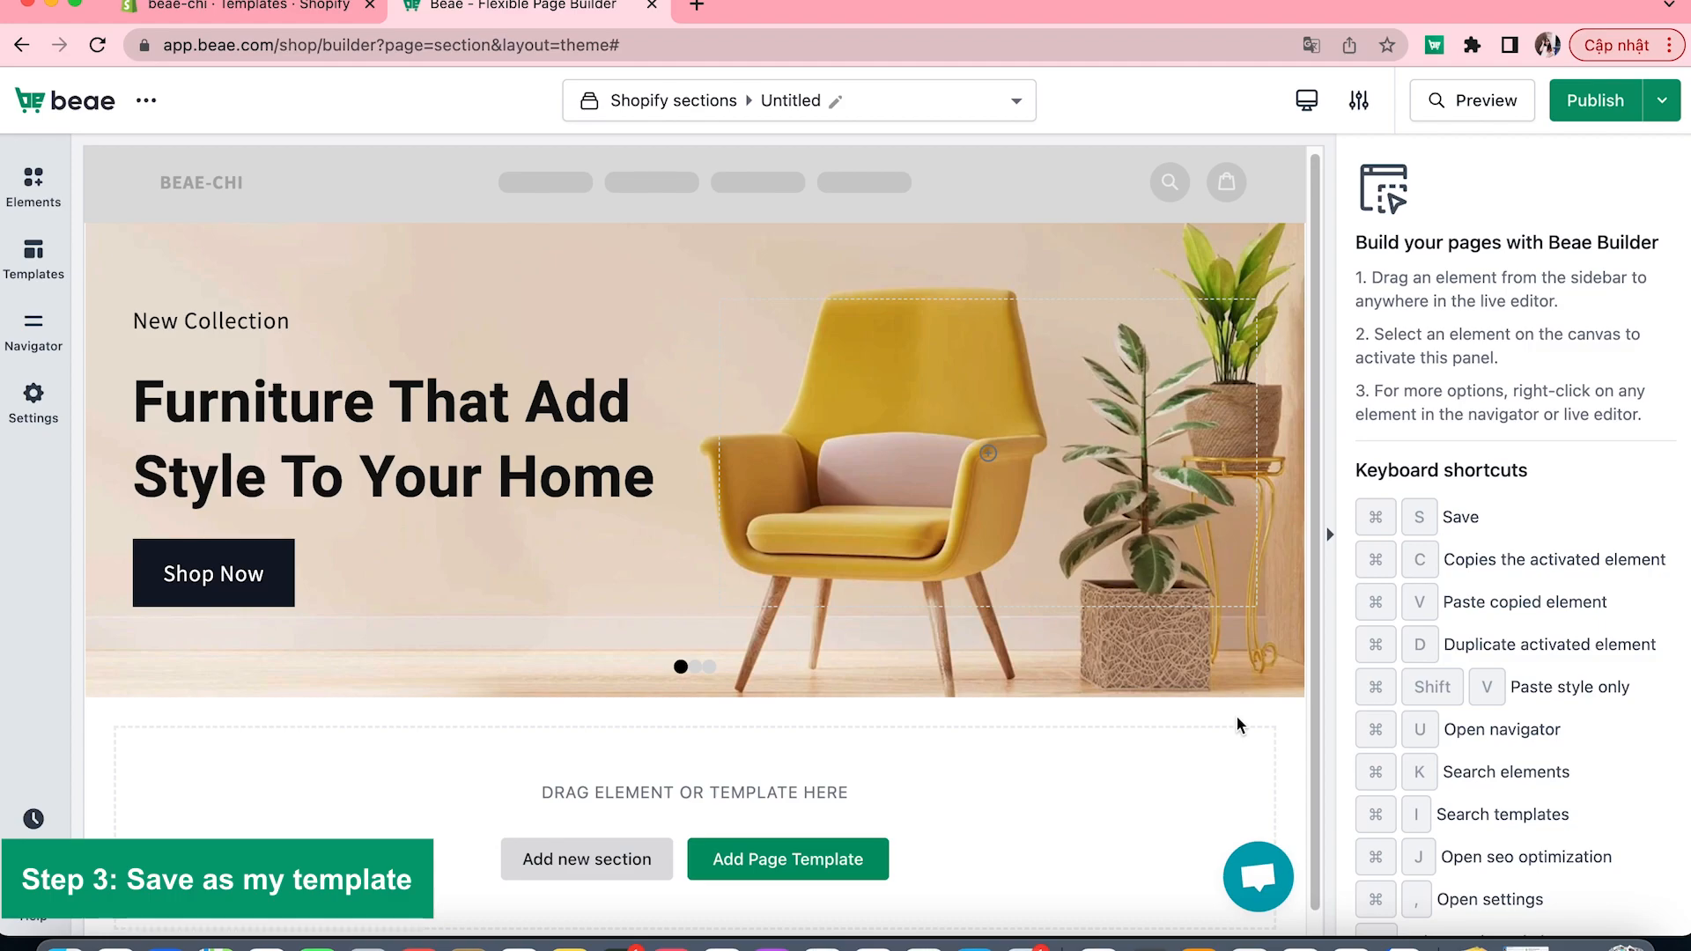
- Save the finished section as a template named "My template 1"
right_click(1038, 243)
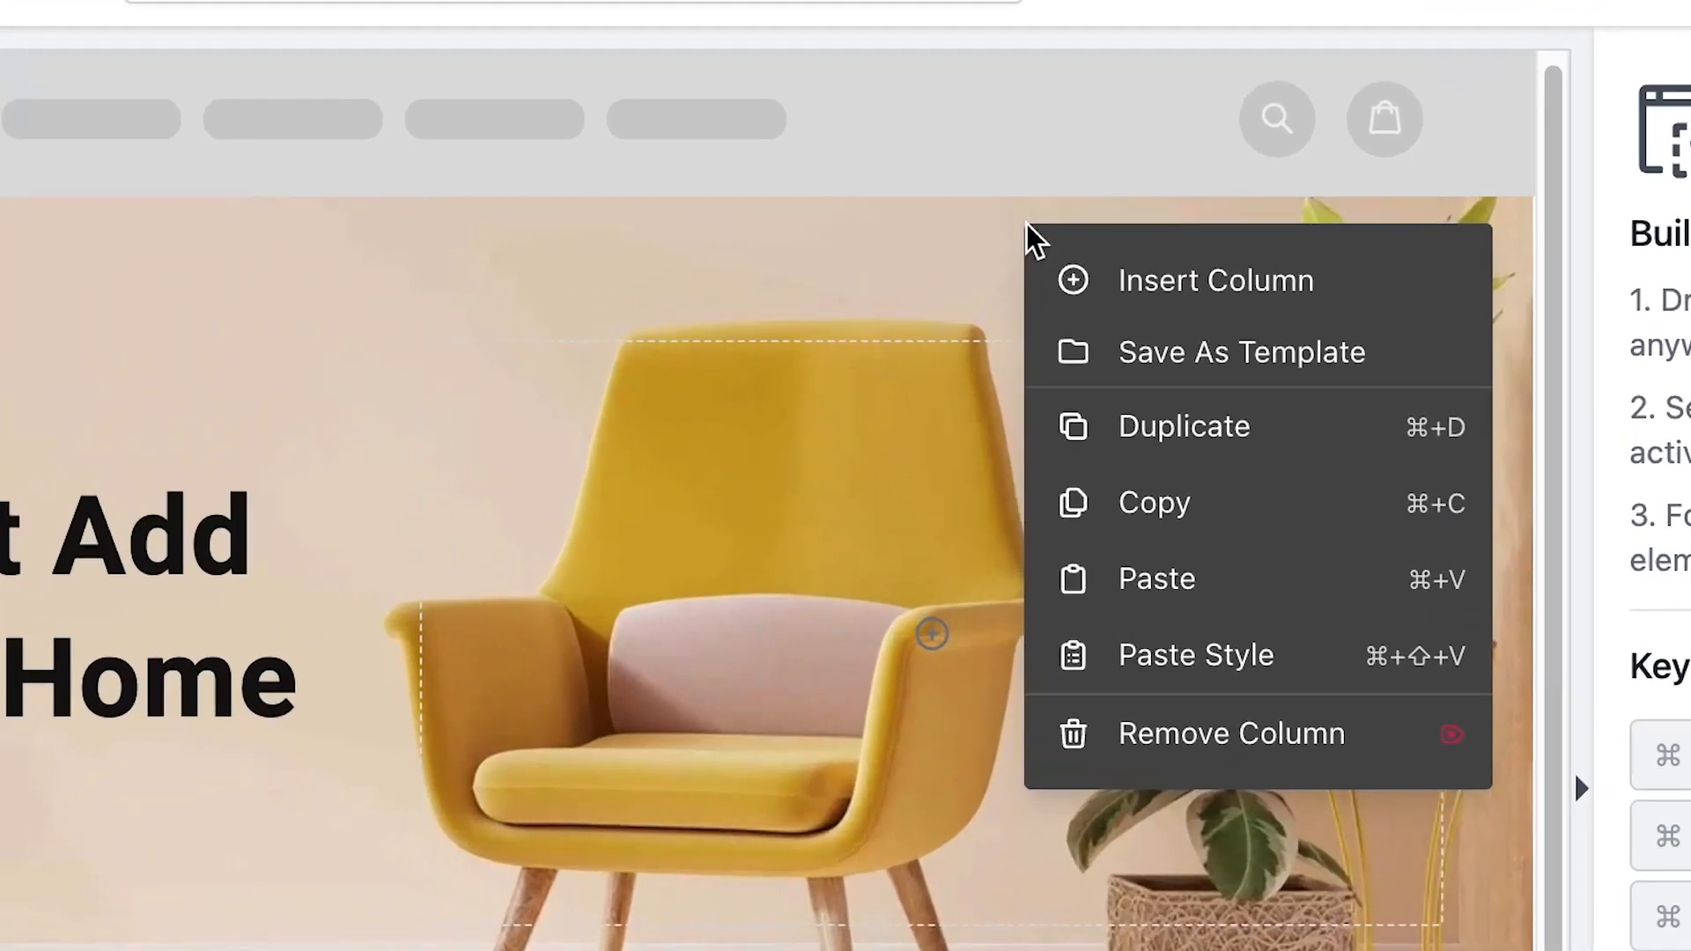
left_click(1170, 361)
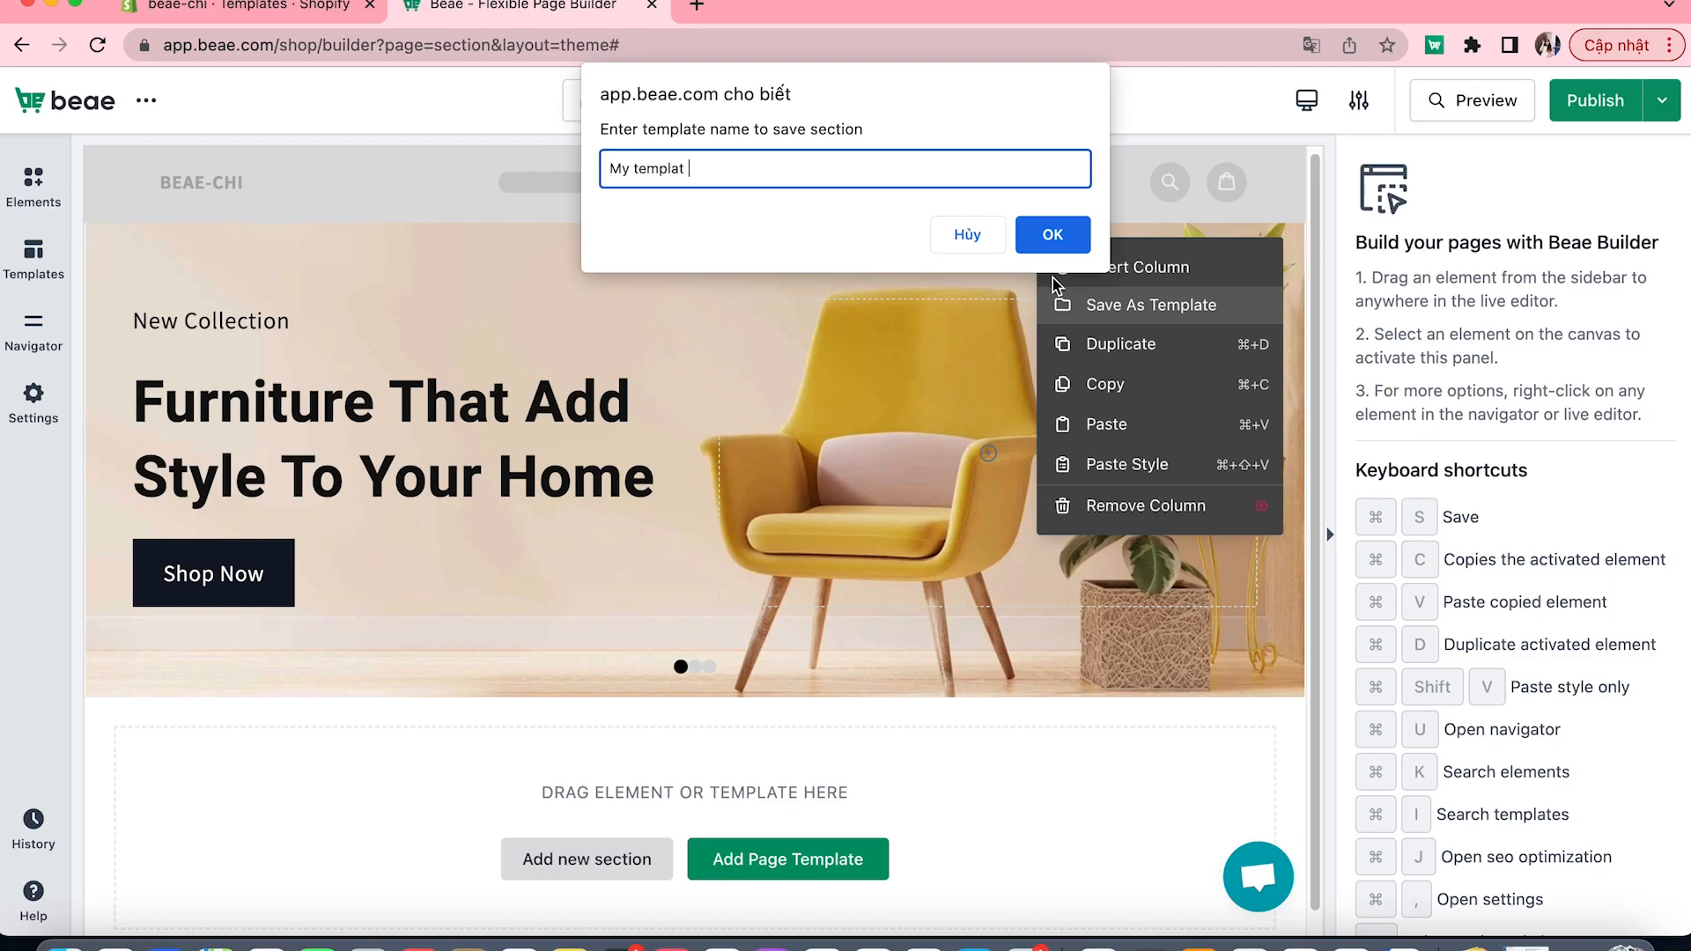
type("My template 1")
left_click(1065, 241)
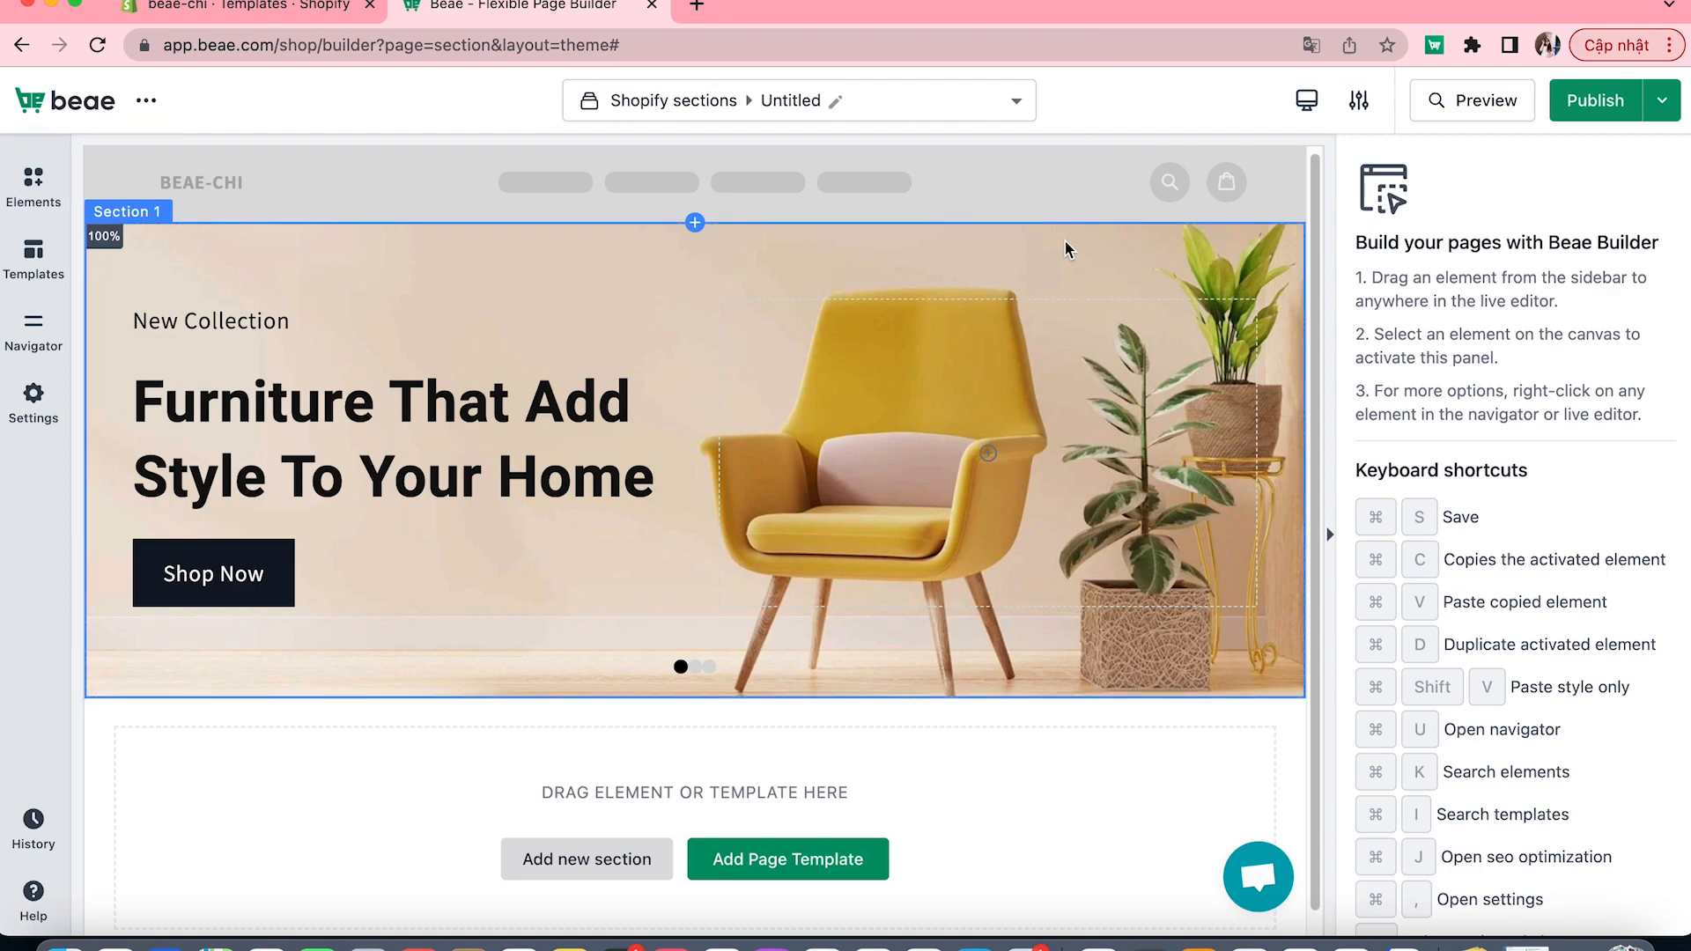
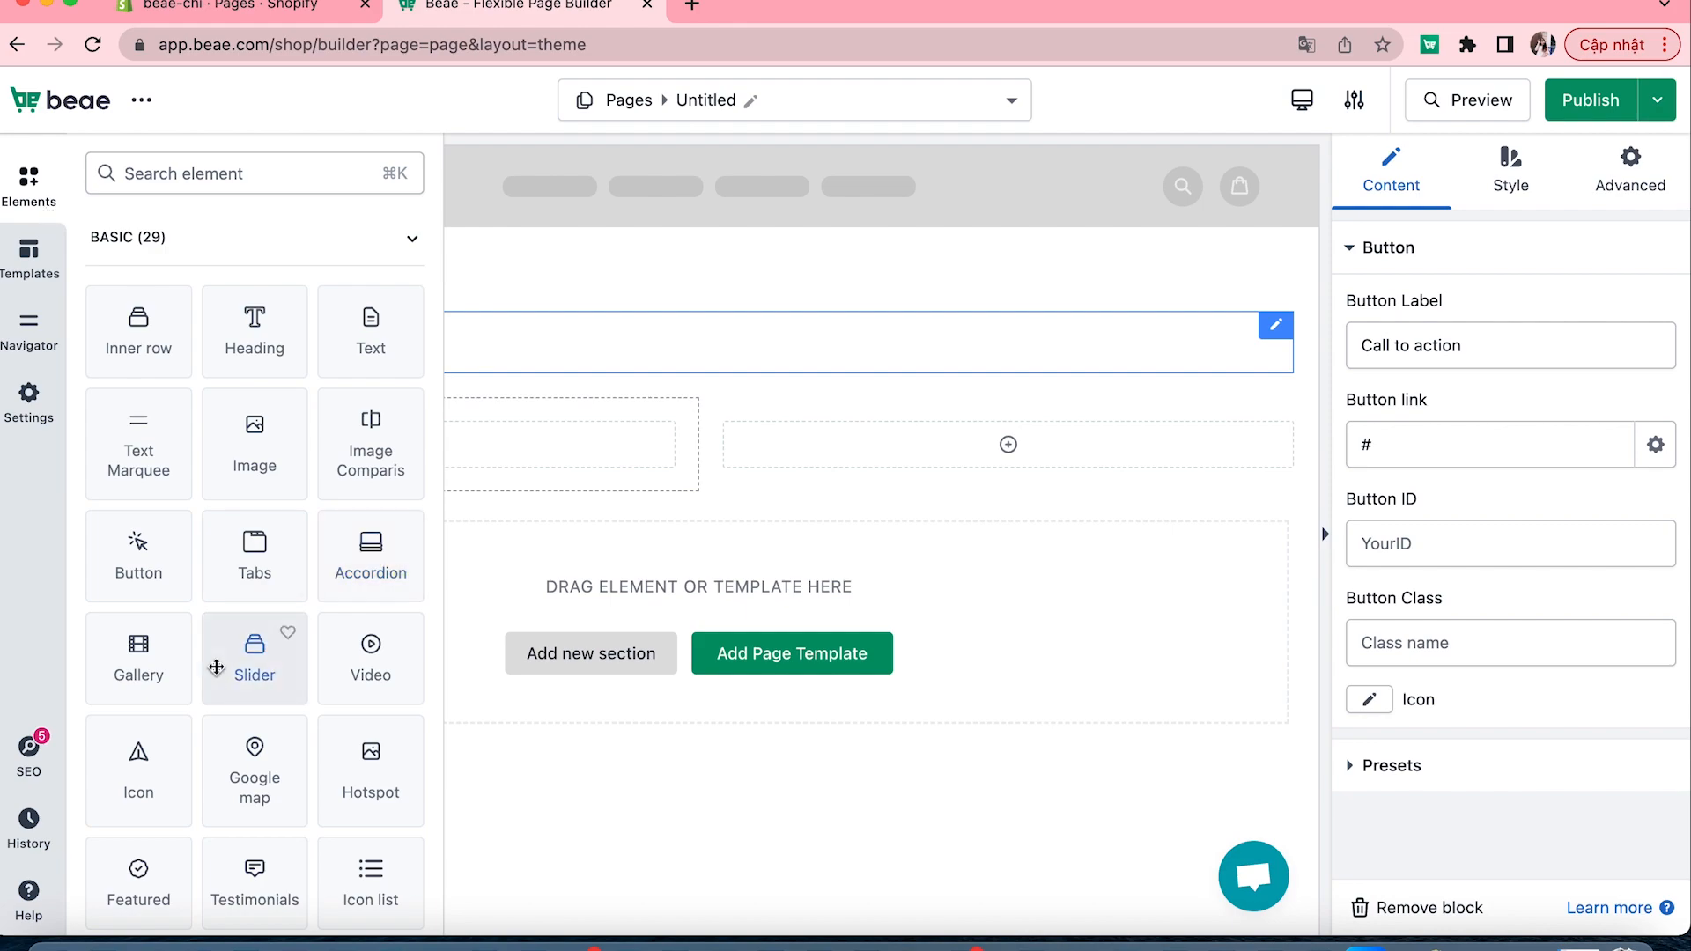
- Add an image element to the second section's left column and a heading, text and button to its right column
left_click_drag(257, 468, 396, 461)
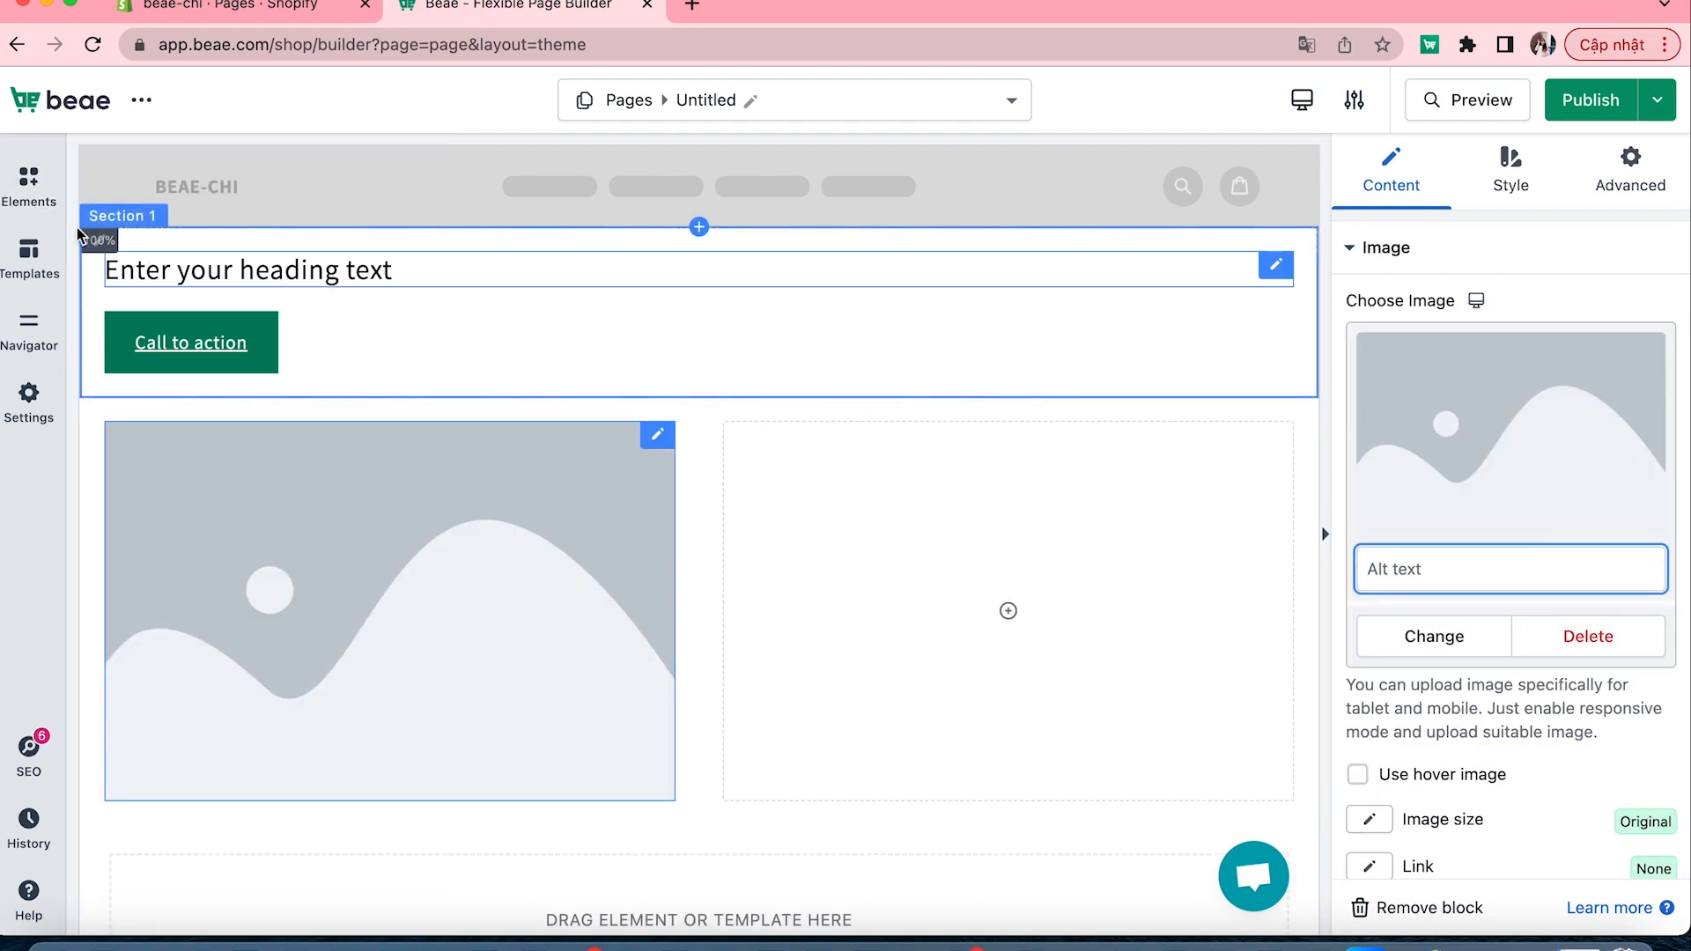
left_click(30, 185)
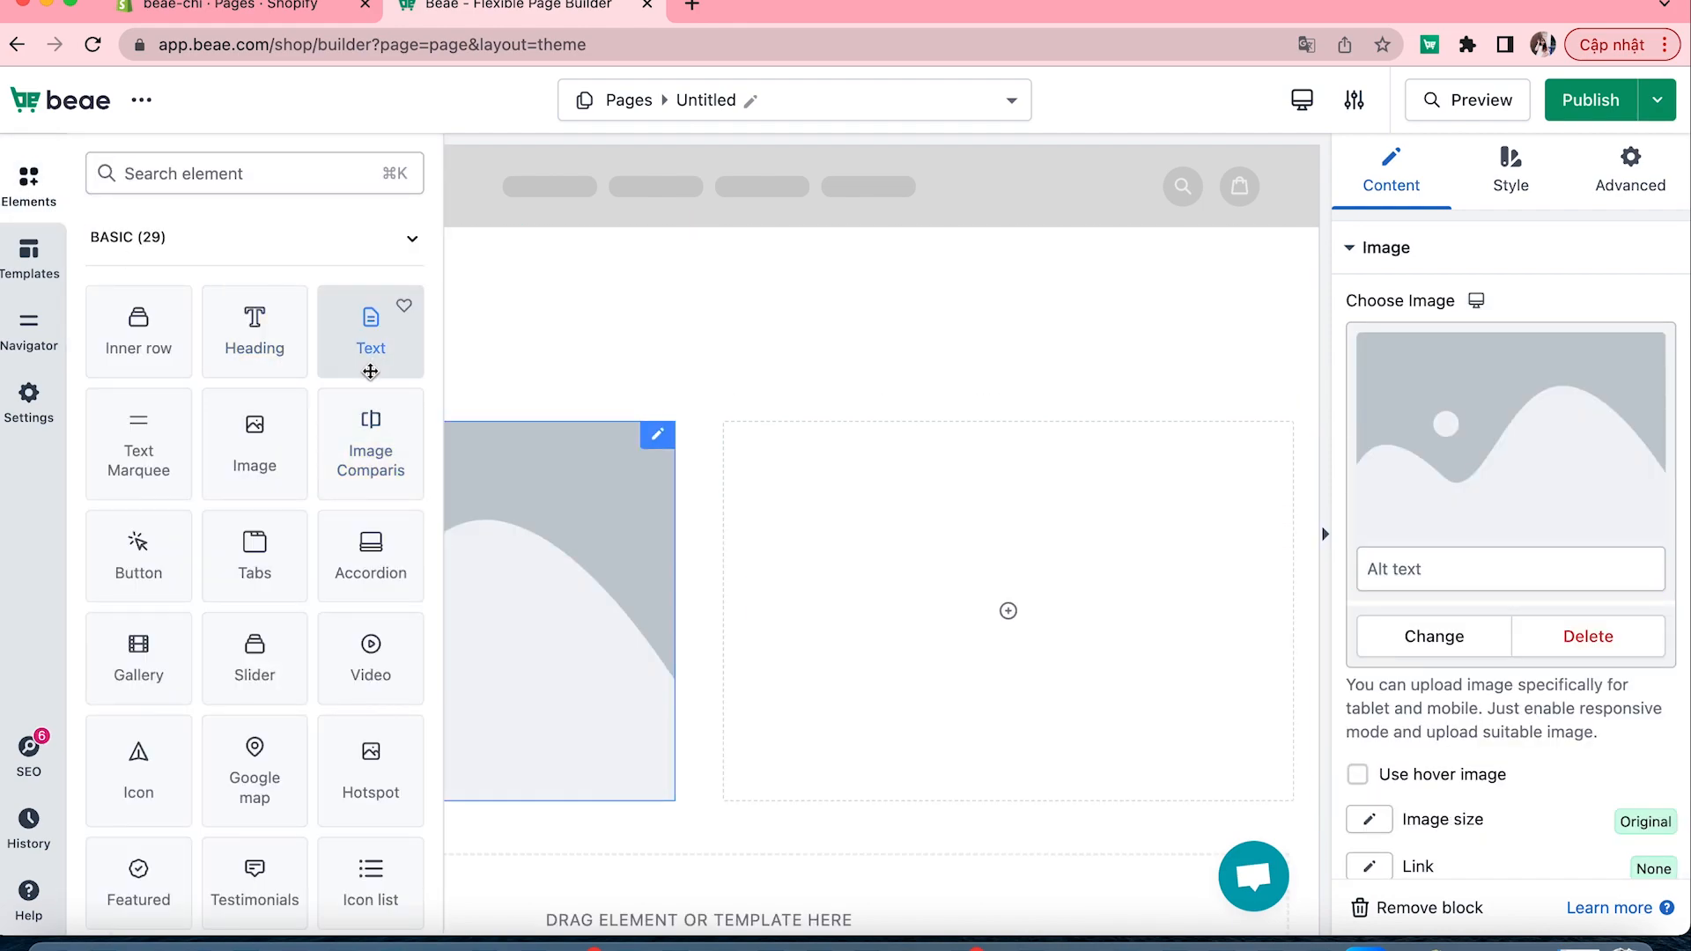
left_click_drag(268, 351, 867, 449)
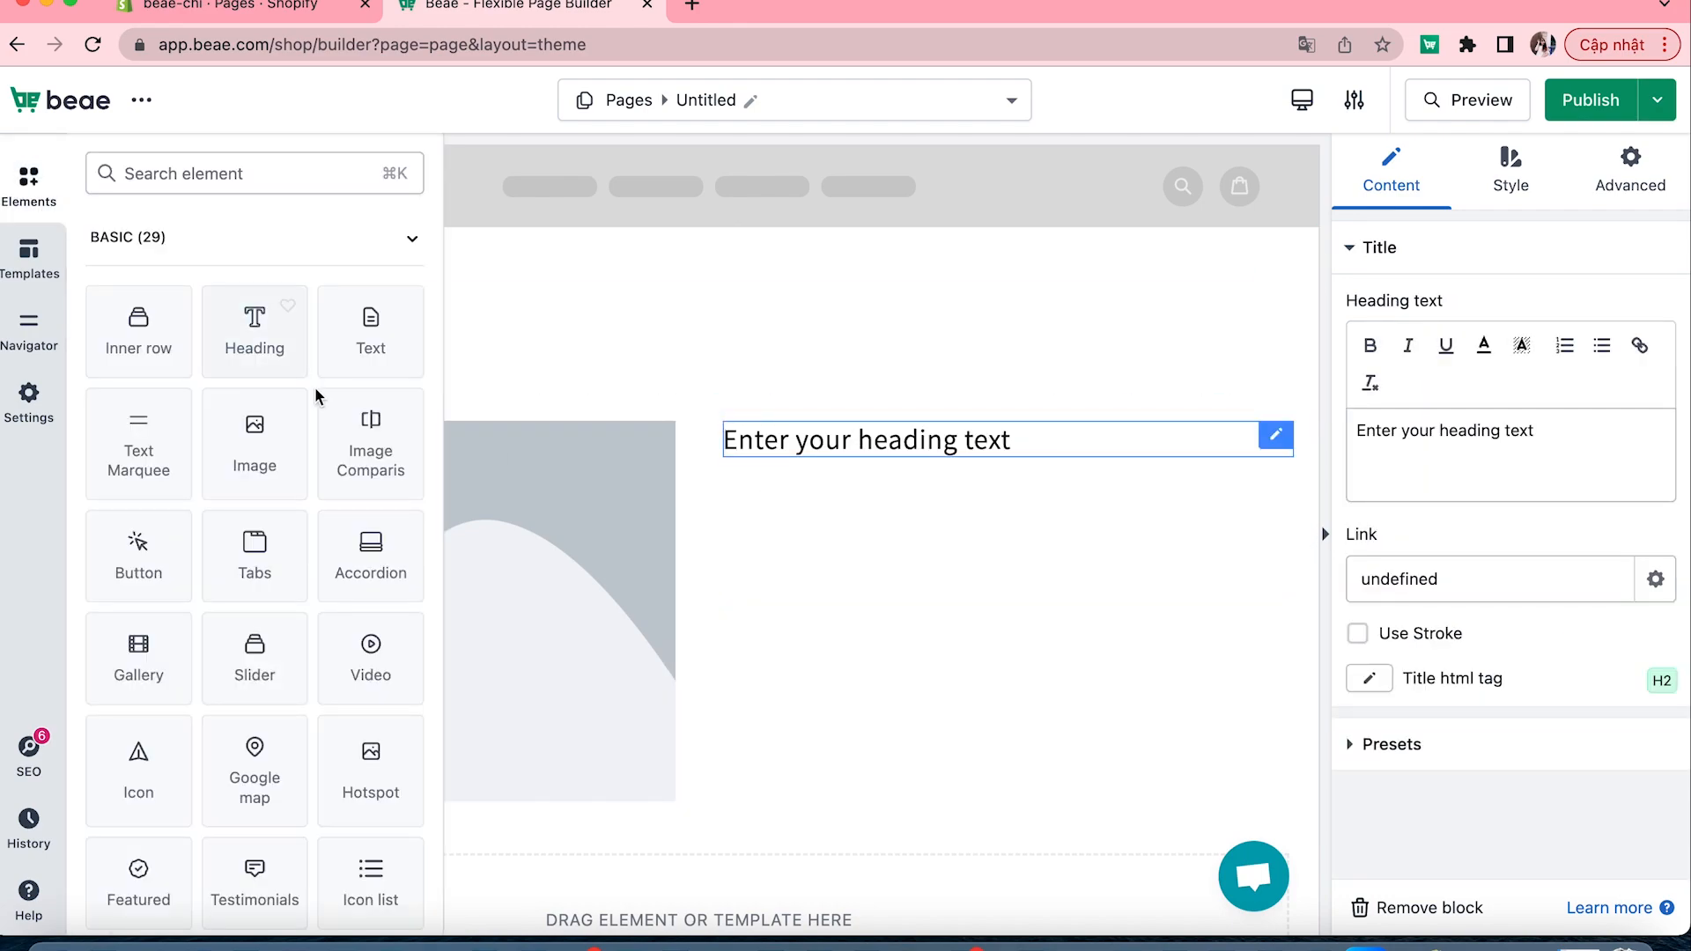
left_click_drag(369, 344, 722, 497)
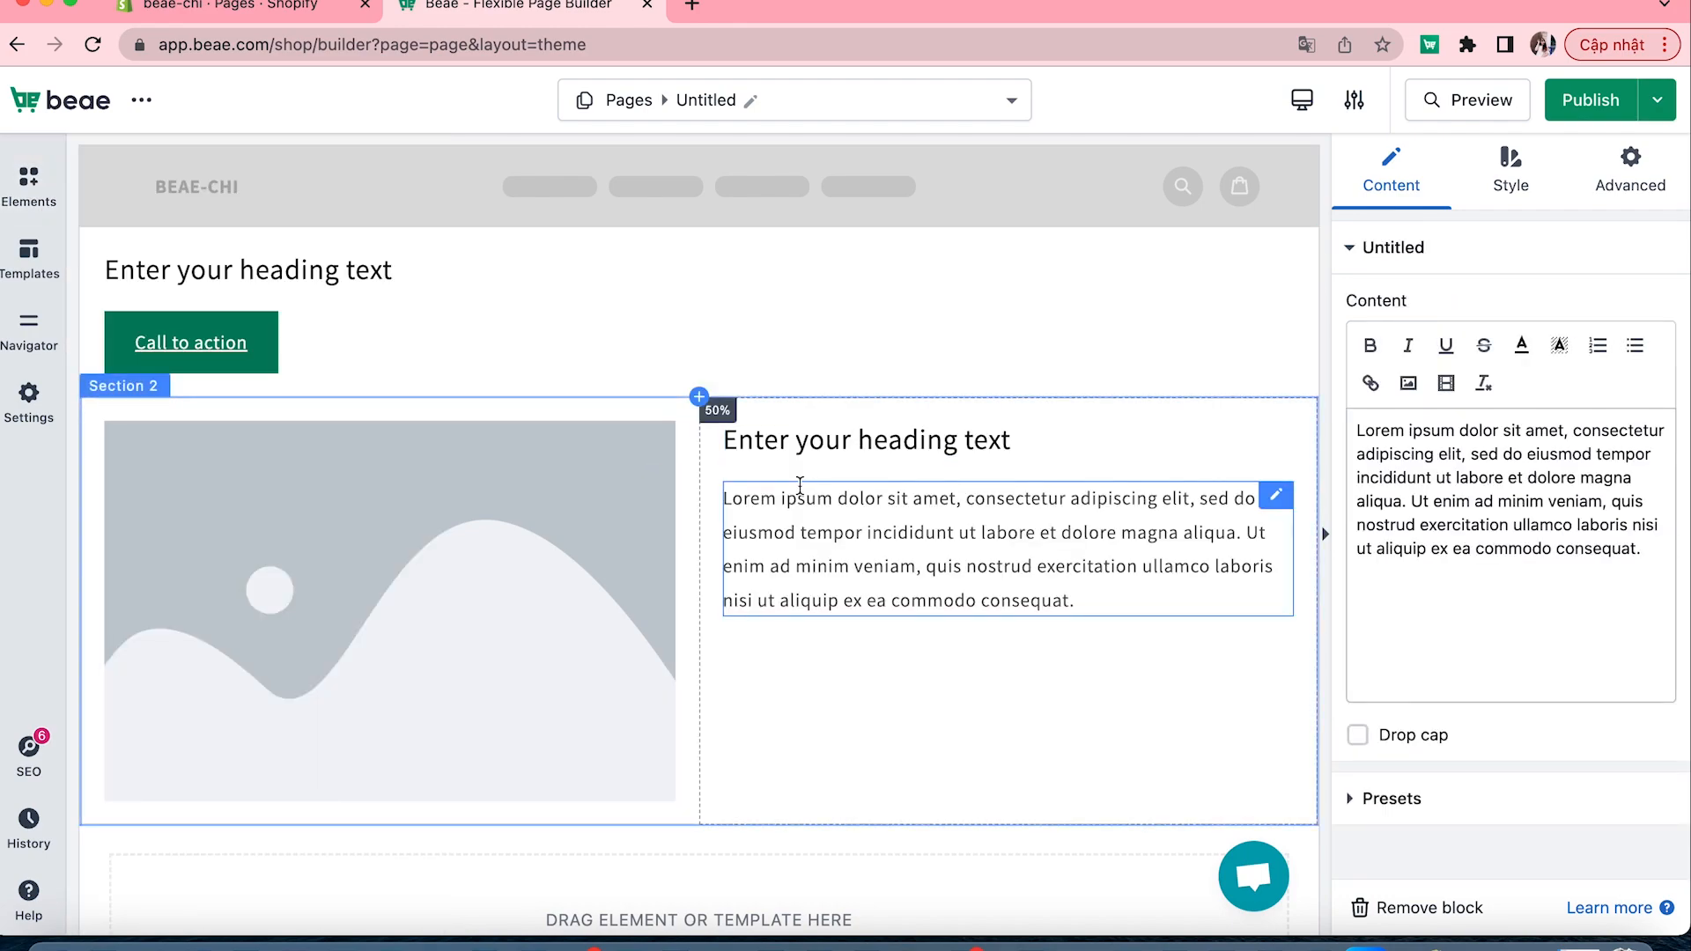
left_click(48, 206)
left_click_drag(144, 554, 828, 666)
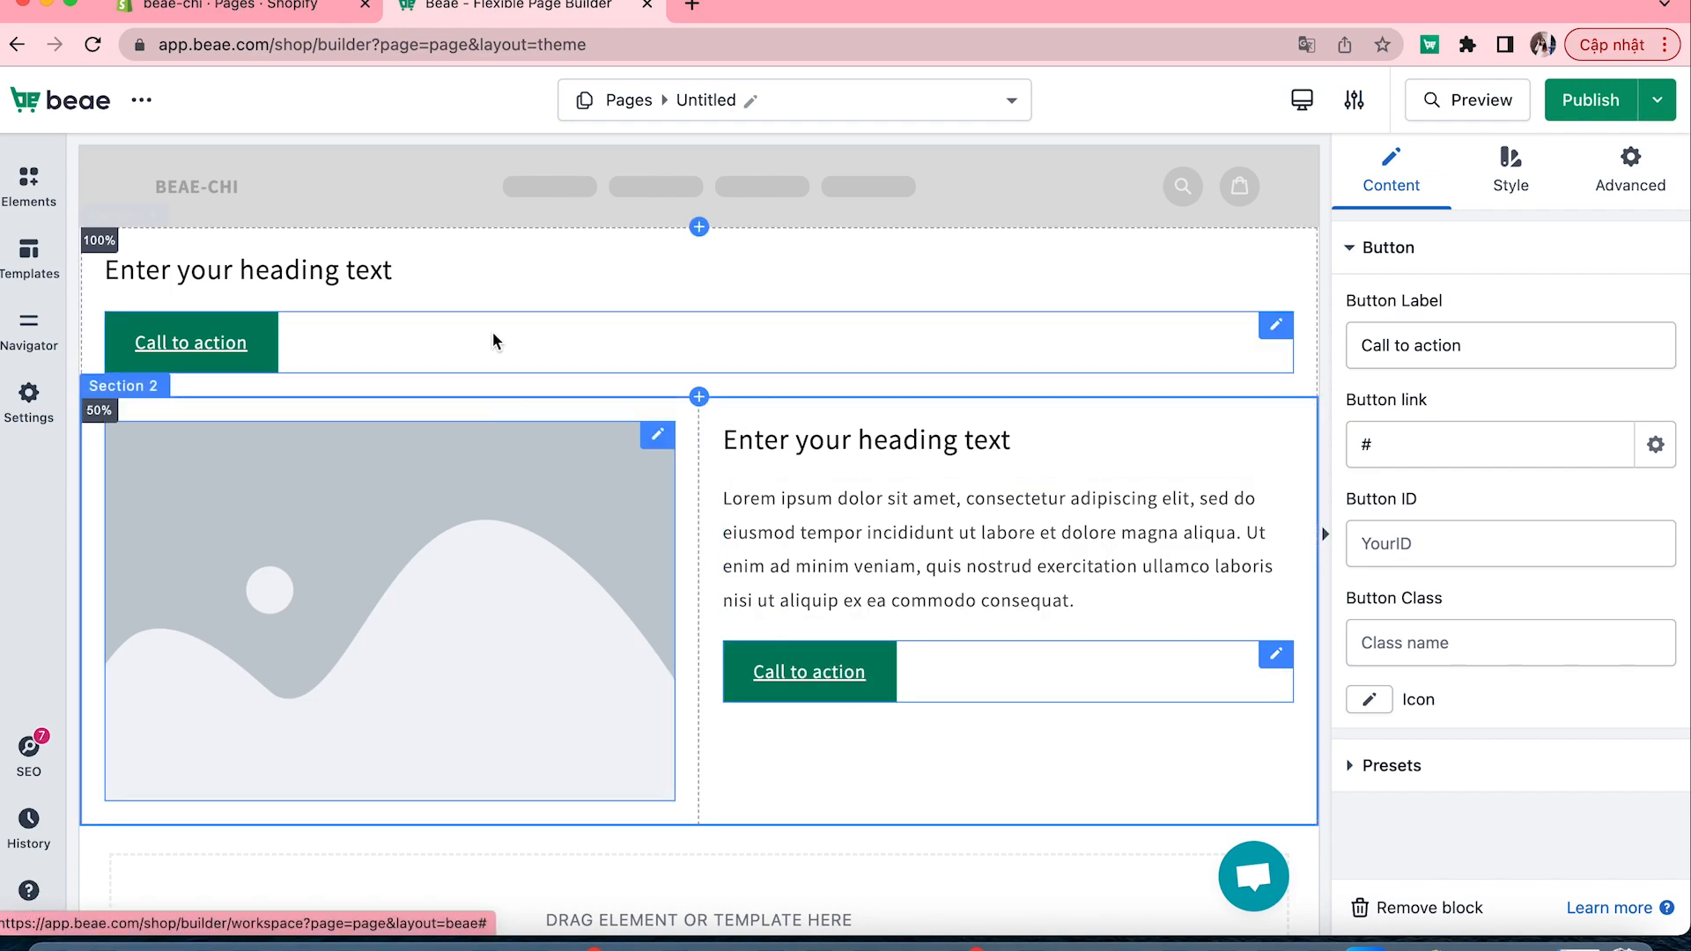
- Set the first section's background to the uploaded photo of wrapped chocolates on beige
left_click(568, 266)
left_click(602, 243)
left_click(1508, 176)
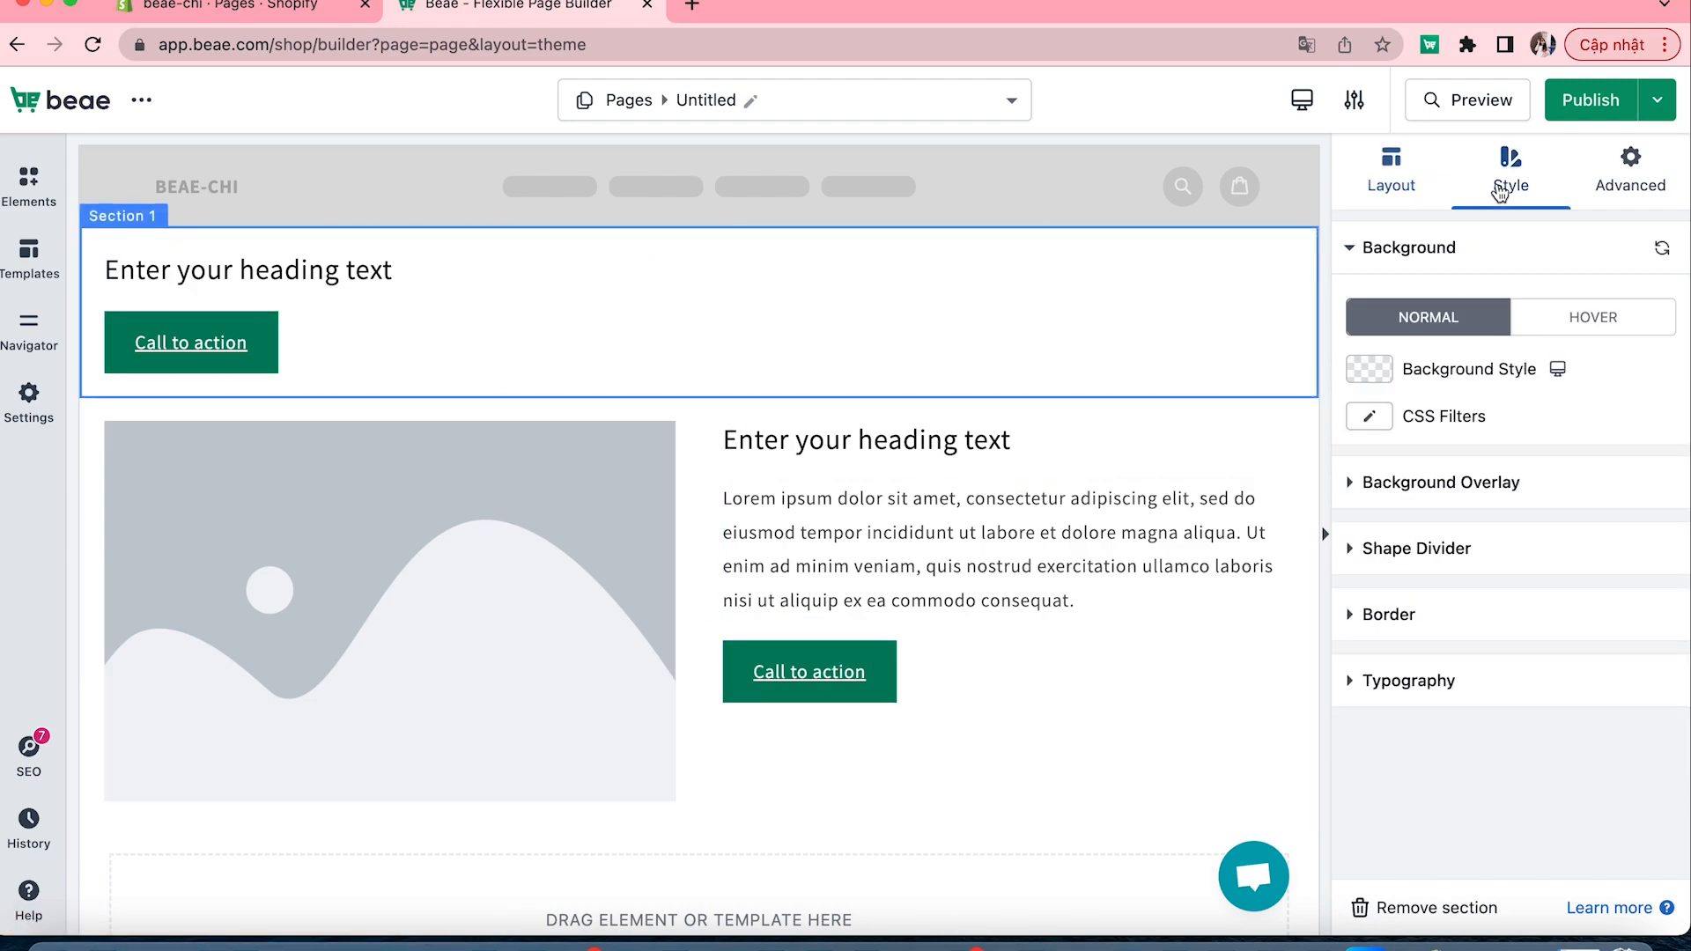
left_click(1366, 368)
left_click(1496, 592)
left_click(1427, 594)
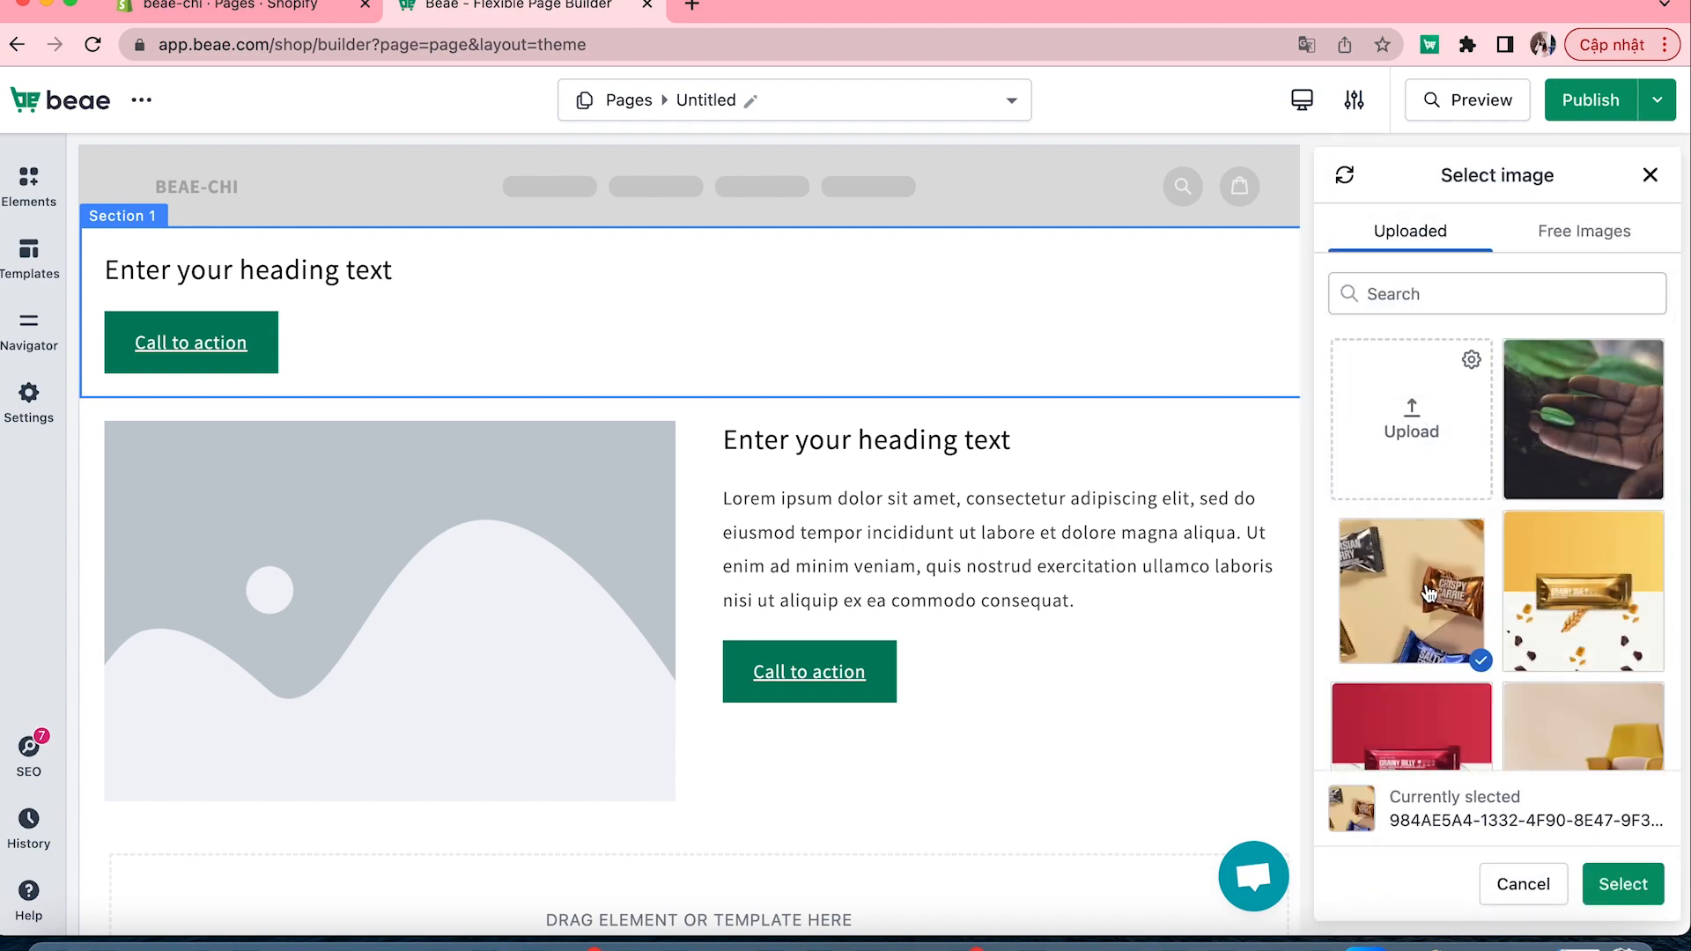
left_click(1621, 884)
- Set the first section's content width to Boxed with a 562px max width and its minimum height to about 254px
left_click(1391, 174)
left_click(1369, 304)
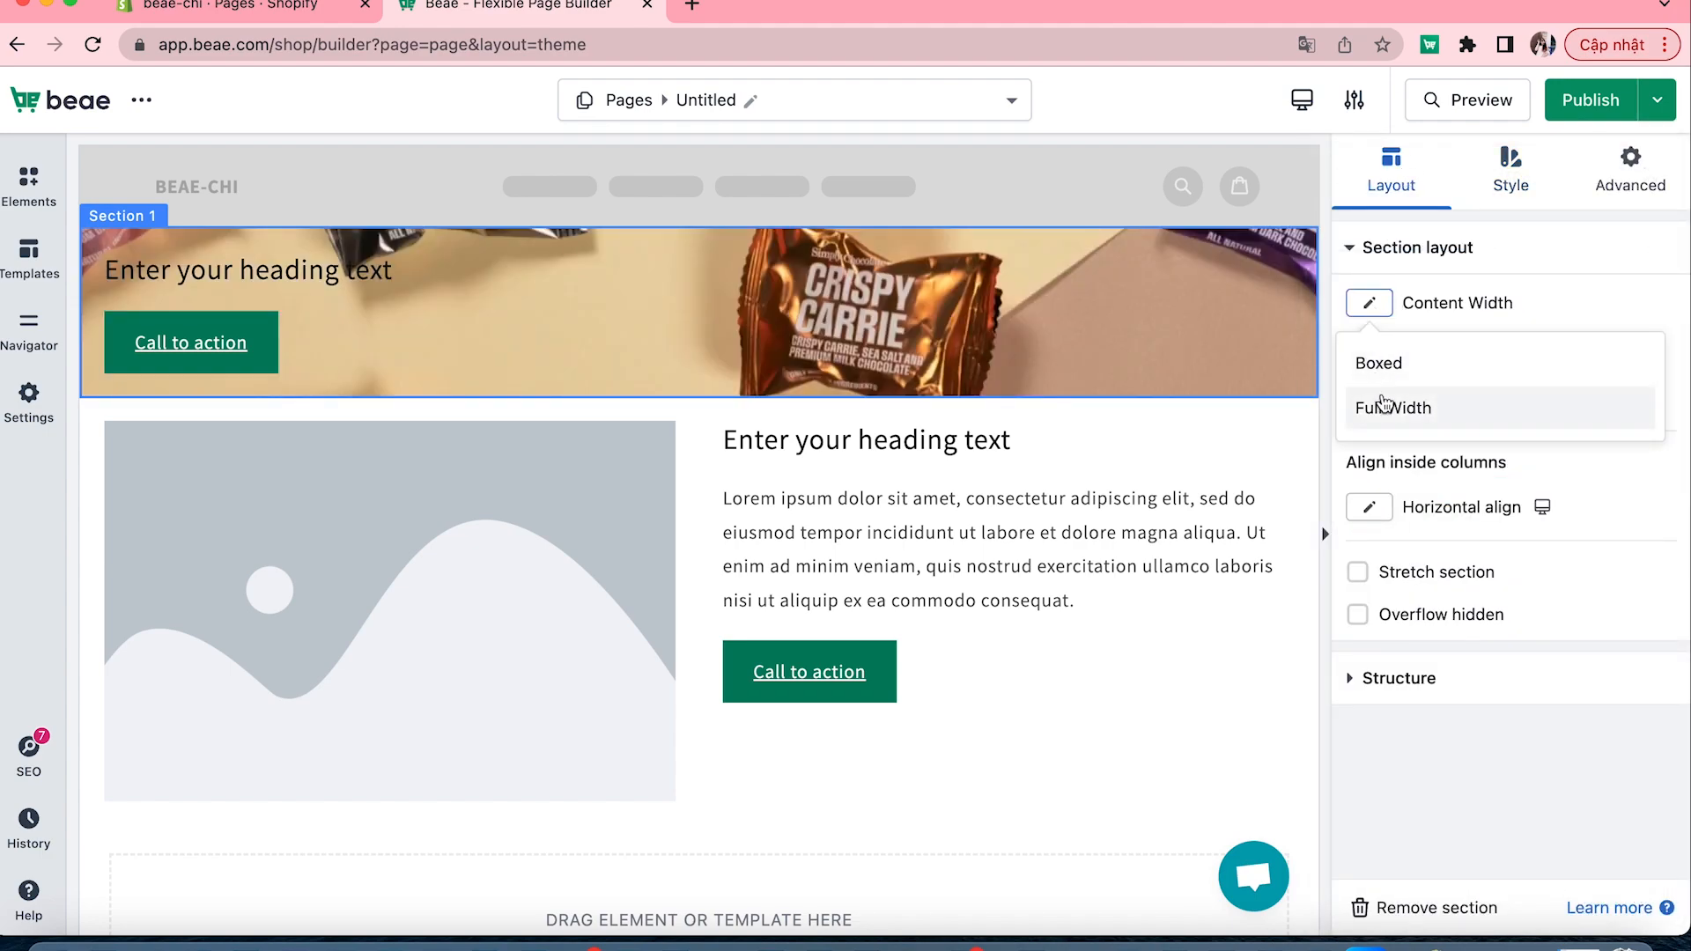
left_click(1385, 363)
left_click_drag(1353, 380, 1394, 381)
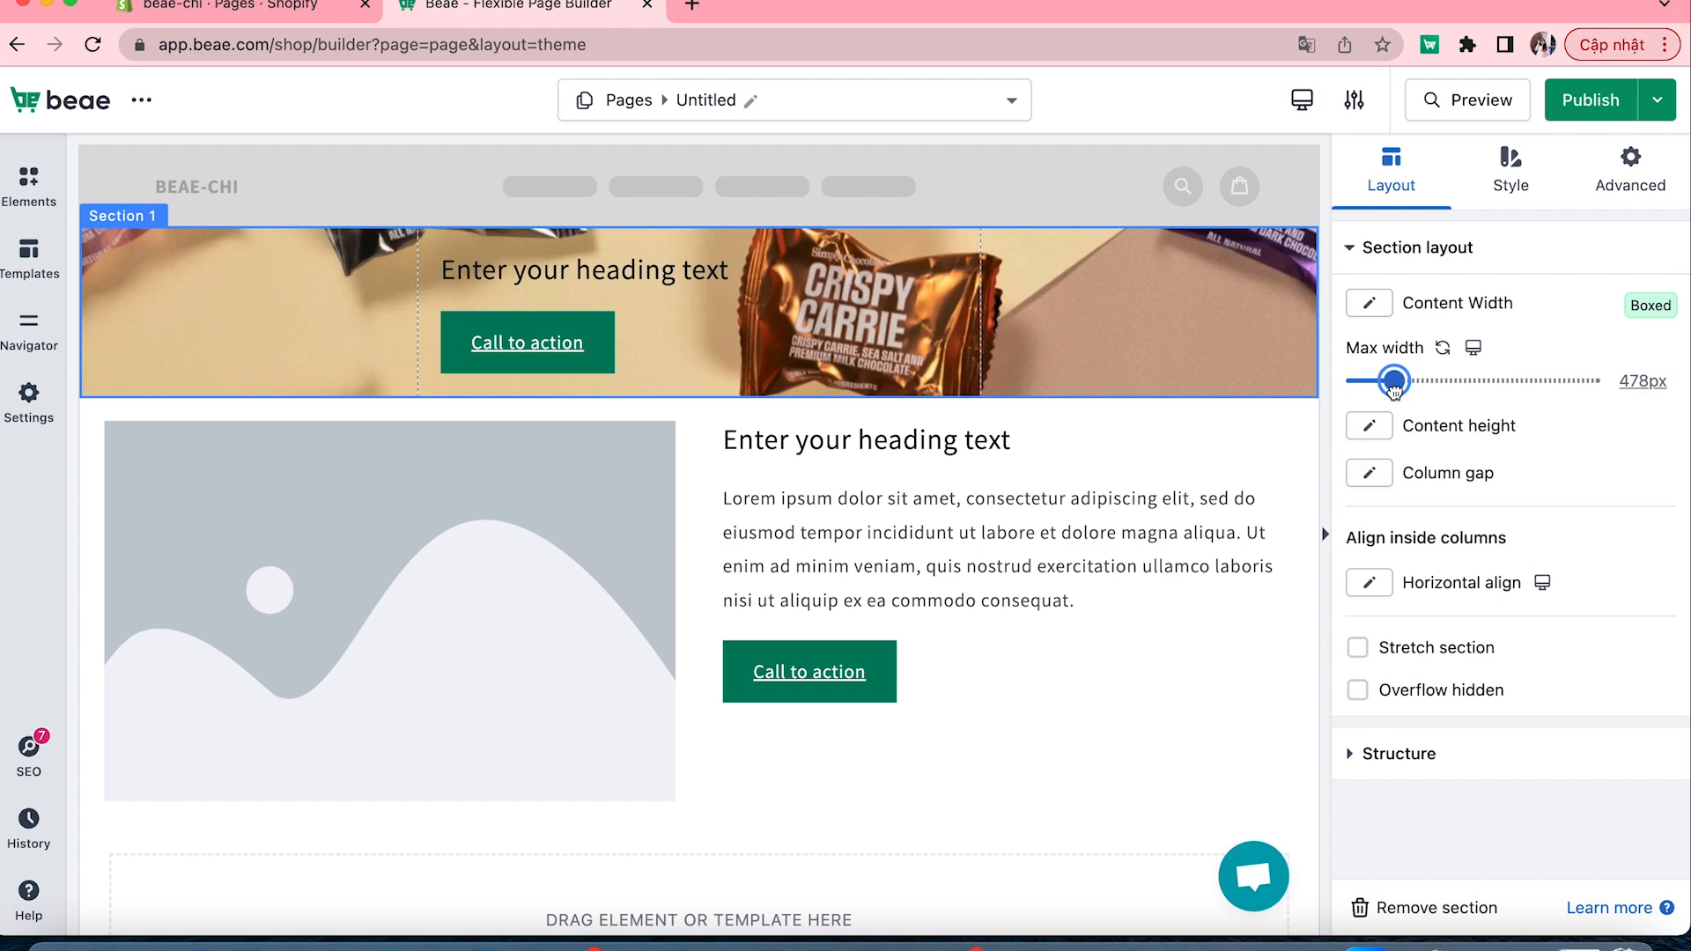
left_click(1370, 426)
left_click(1381, 528)
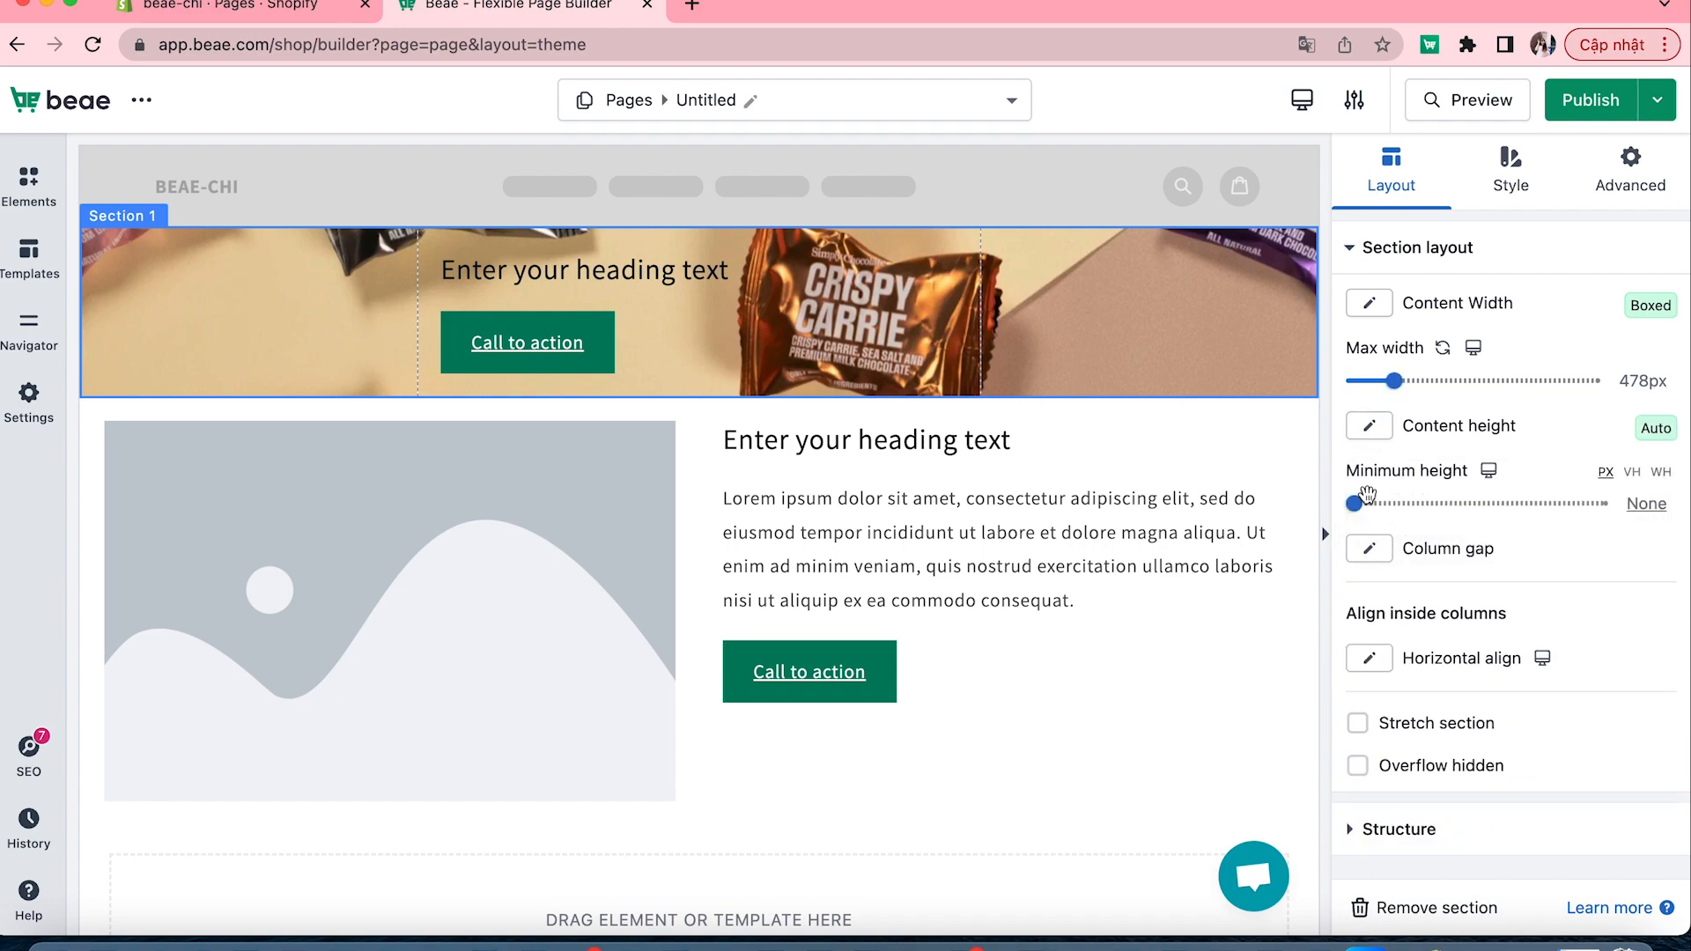
left_click_drag(1354, 503, 1395, 507)
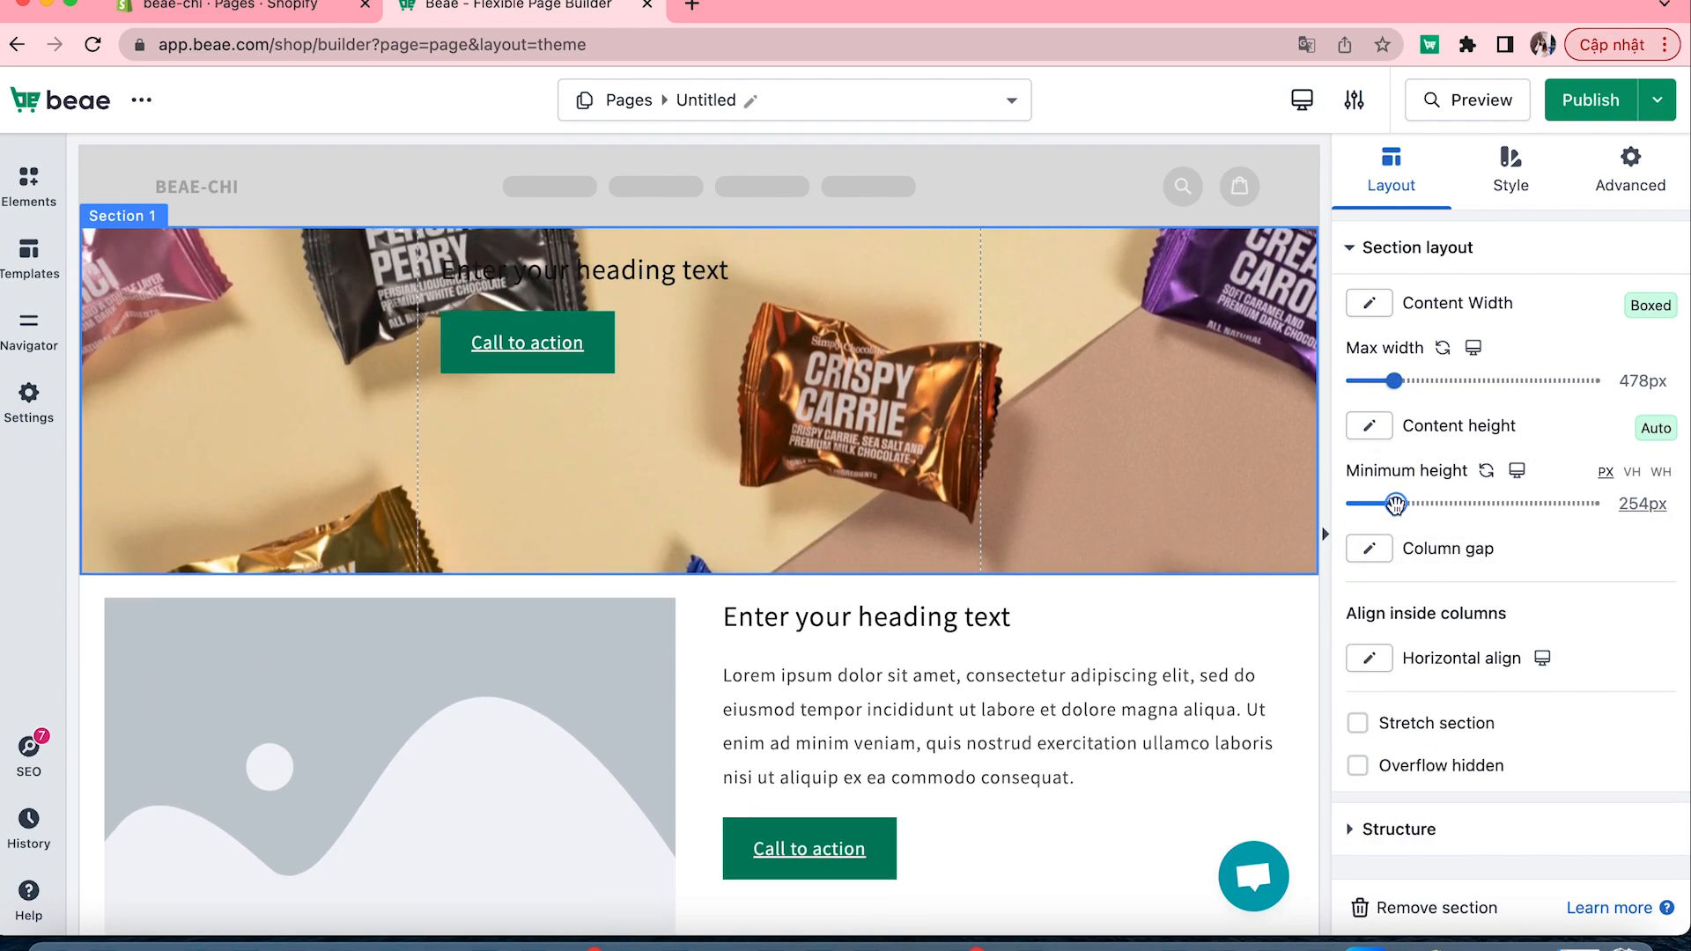
left_click_drag(1393, 380, 1408, 381)
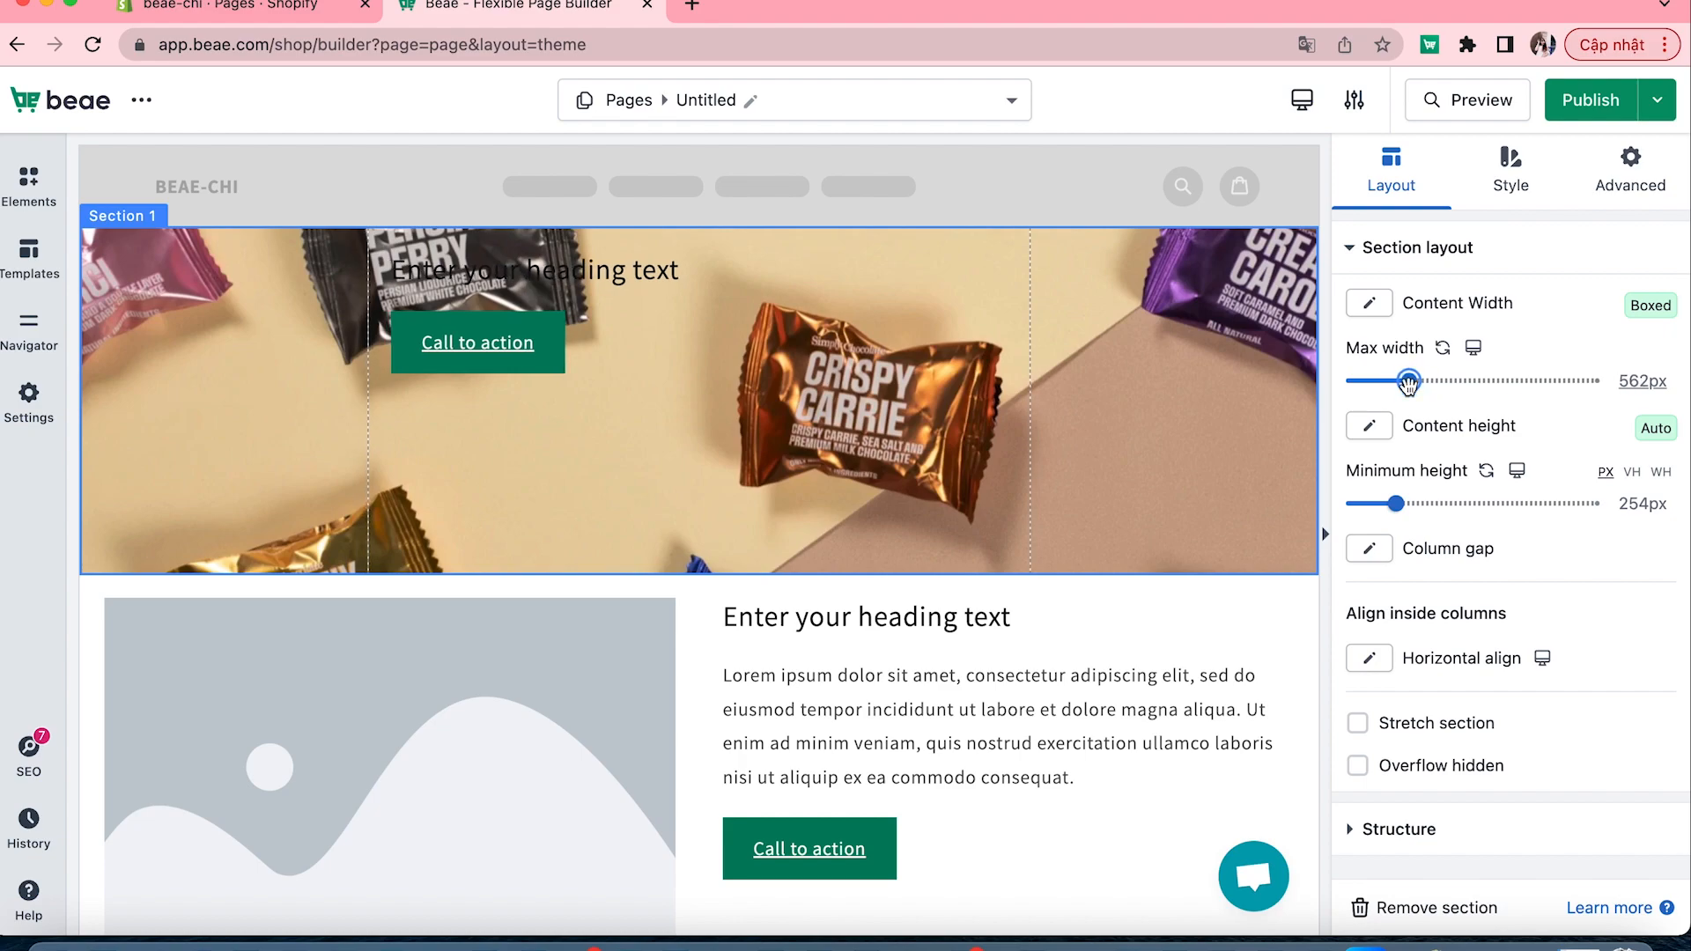
left_click_drag(1397, 505, 1396, 504)
- Replace the second section's placeholder image with the uploaded photo of a hand beside green leaves
left_click(498, 775)
left_click(1404, 426)
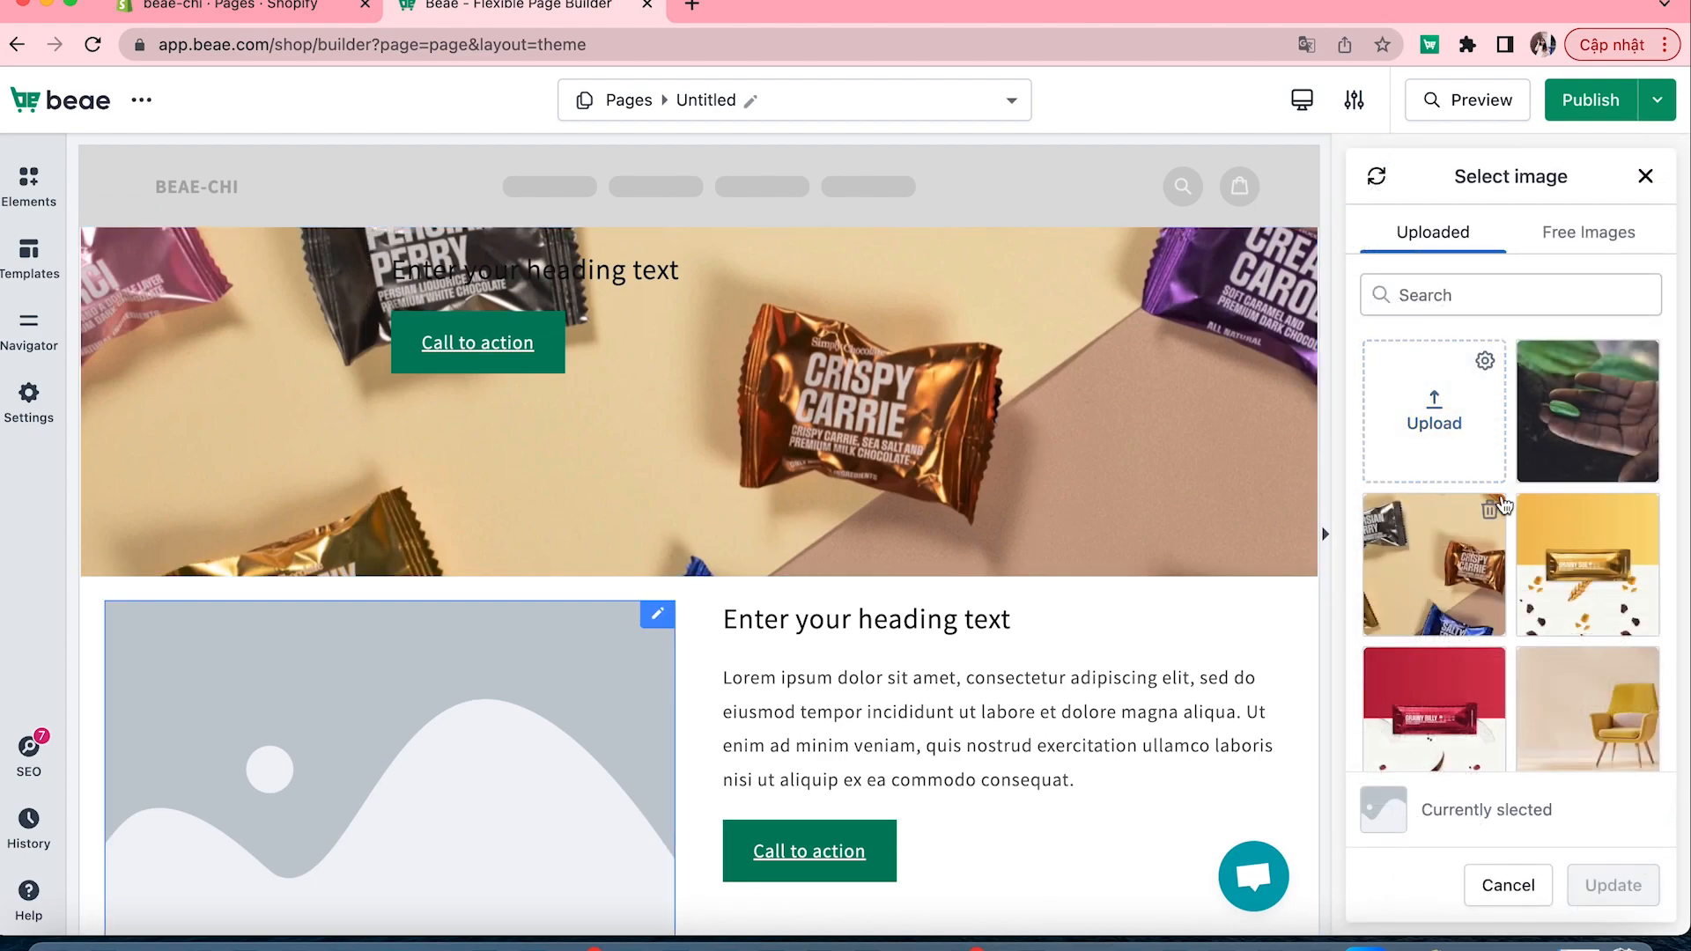
left_click(1581, 414)
left_click(1614, 885)
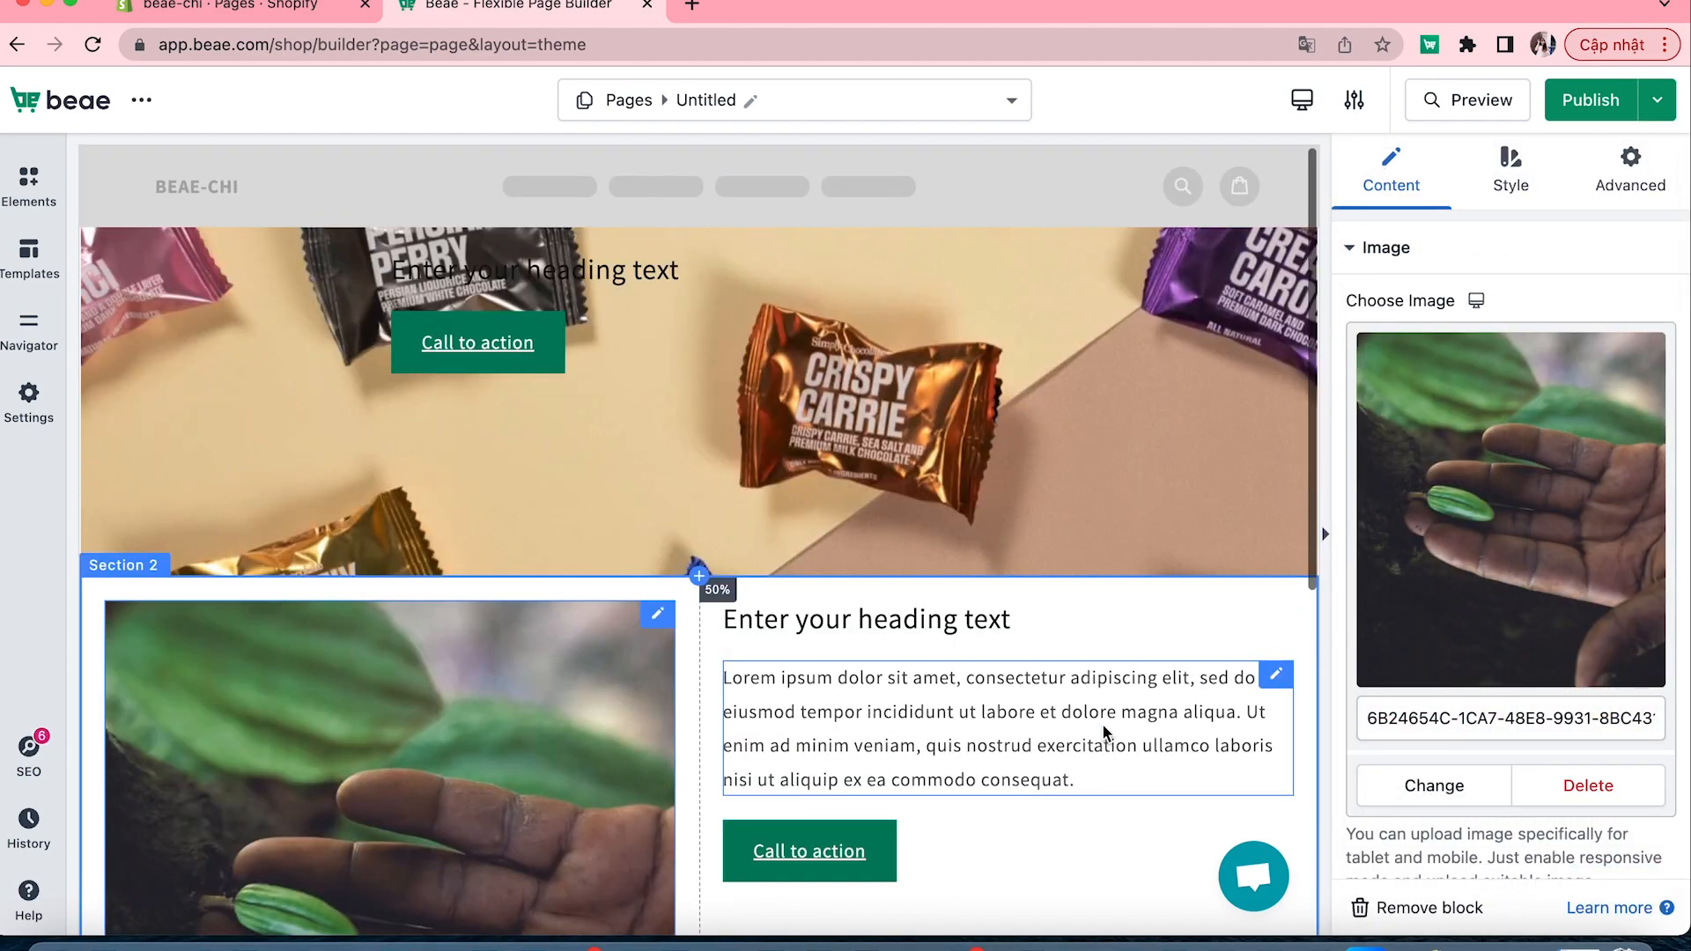
- Replace the banner heading's placeholder text with "ENJOY A SWEET BITE OF HAPPINESS"
scroll(1102, 732, "down", 1)
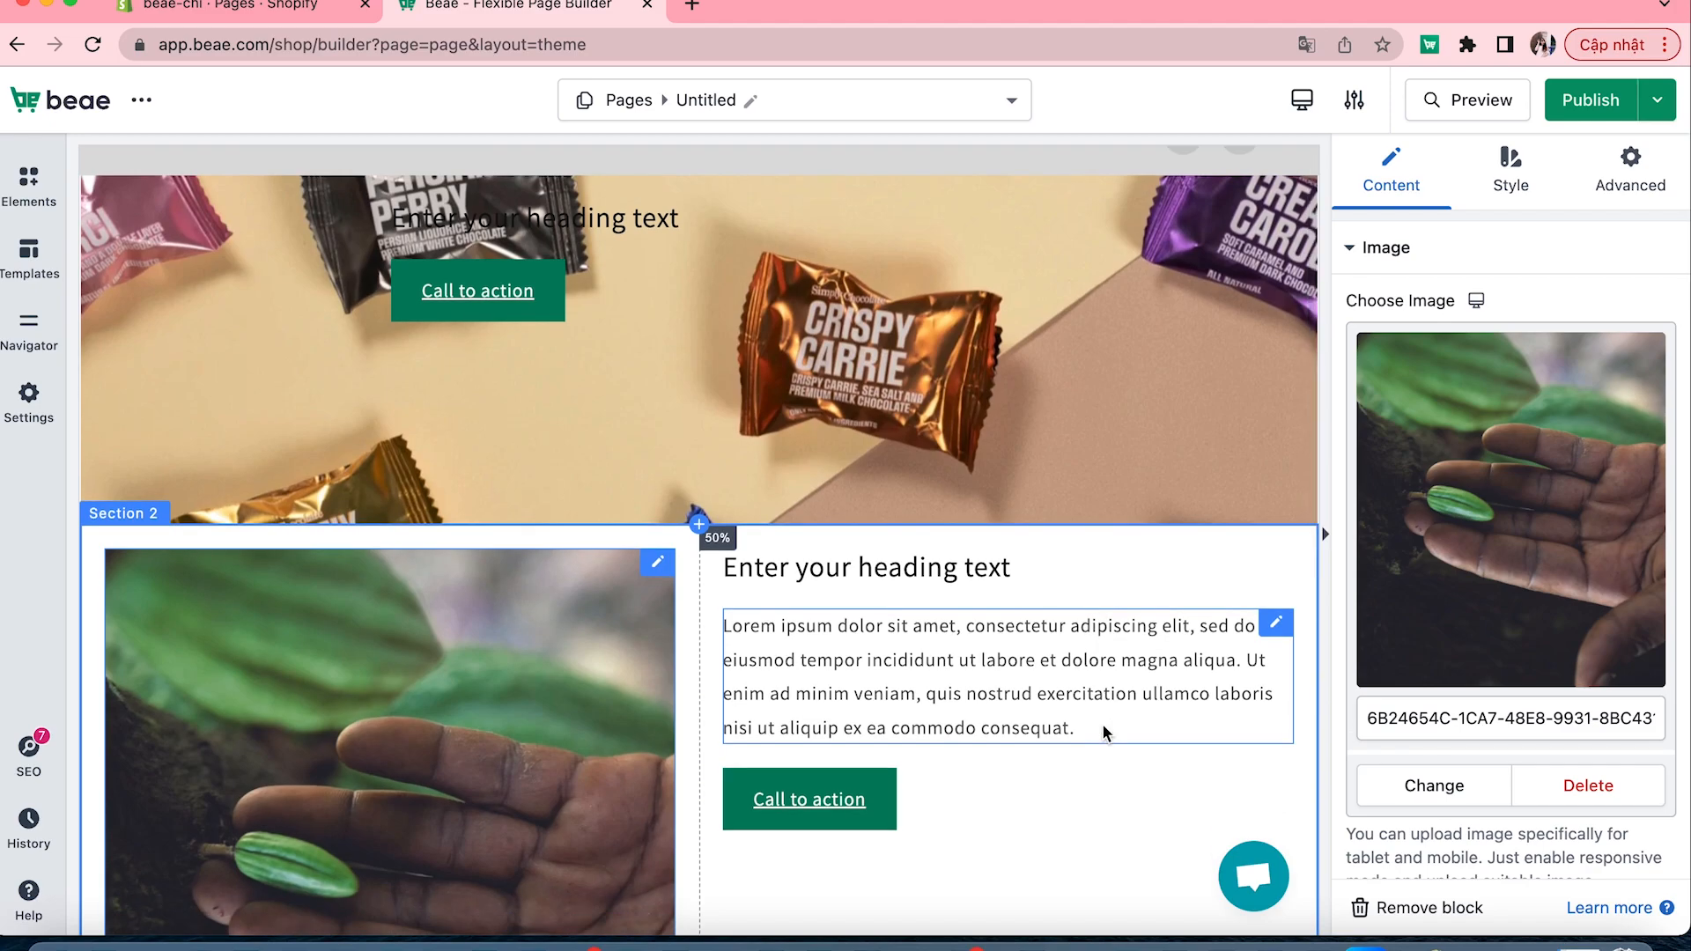
left_click(662, 220)
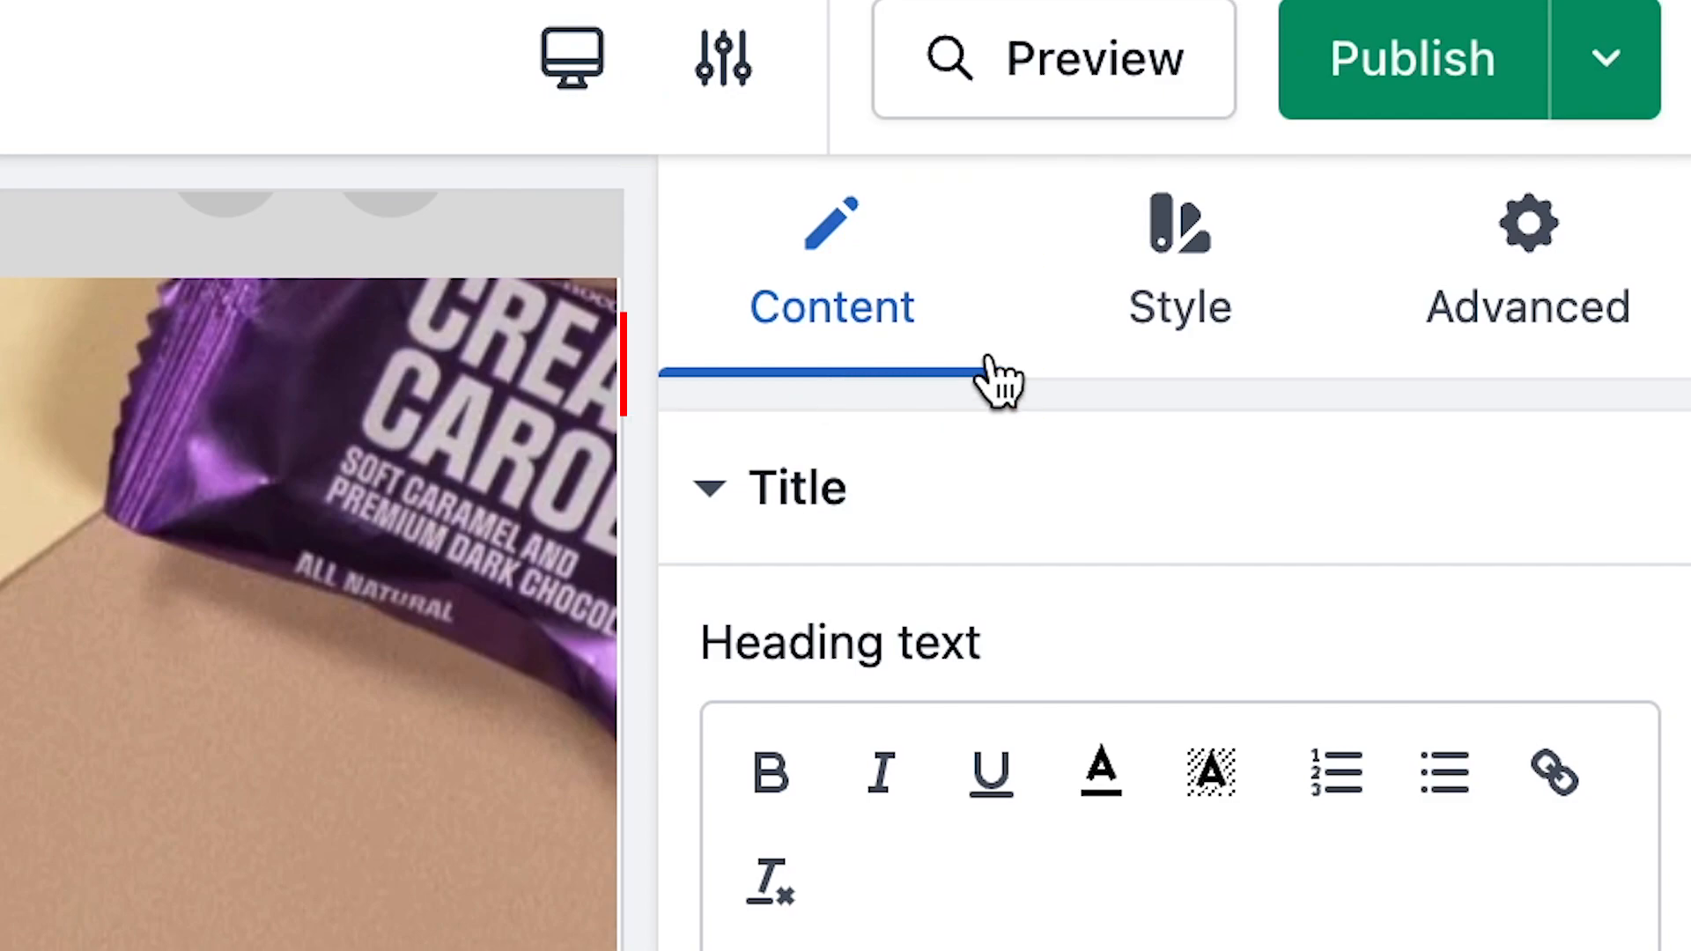
left_click(1237, 327)
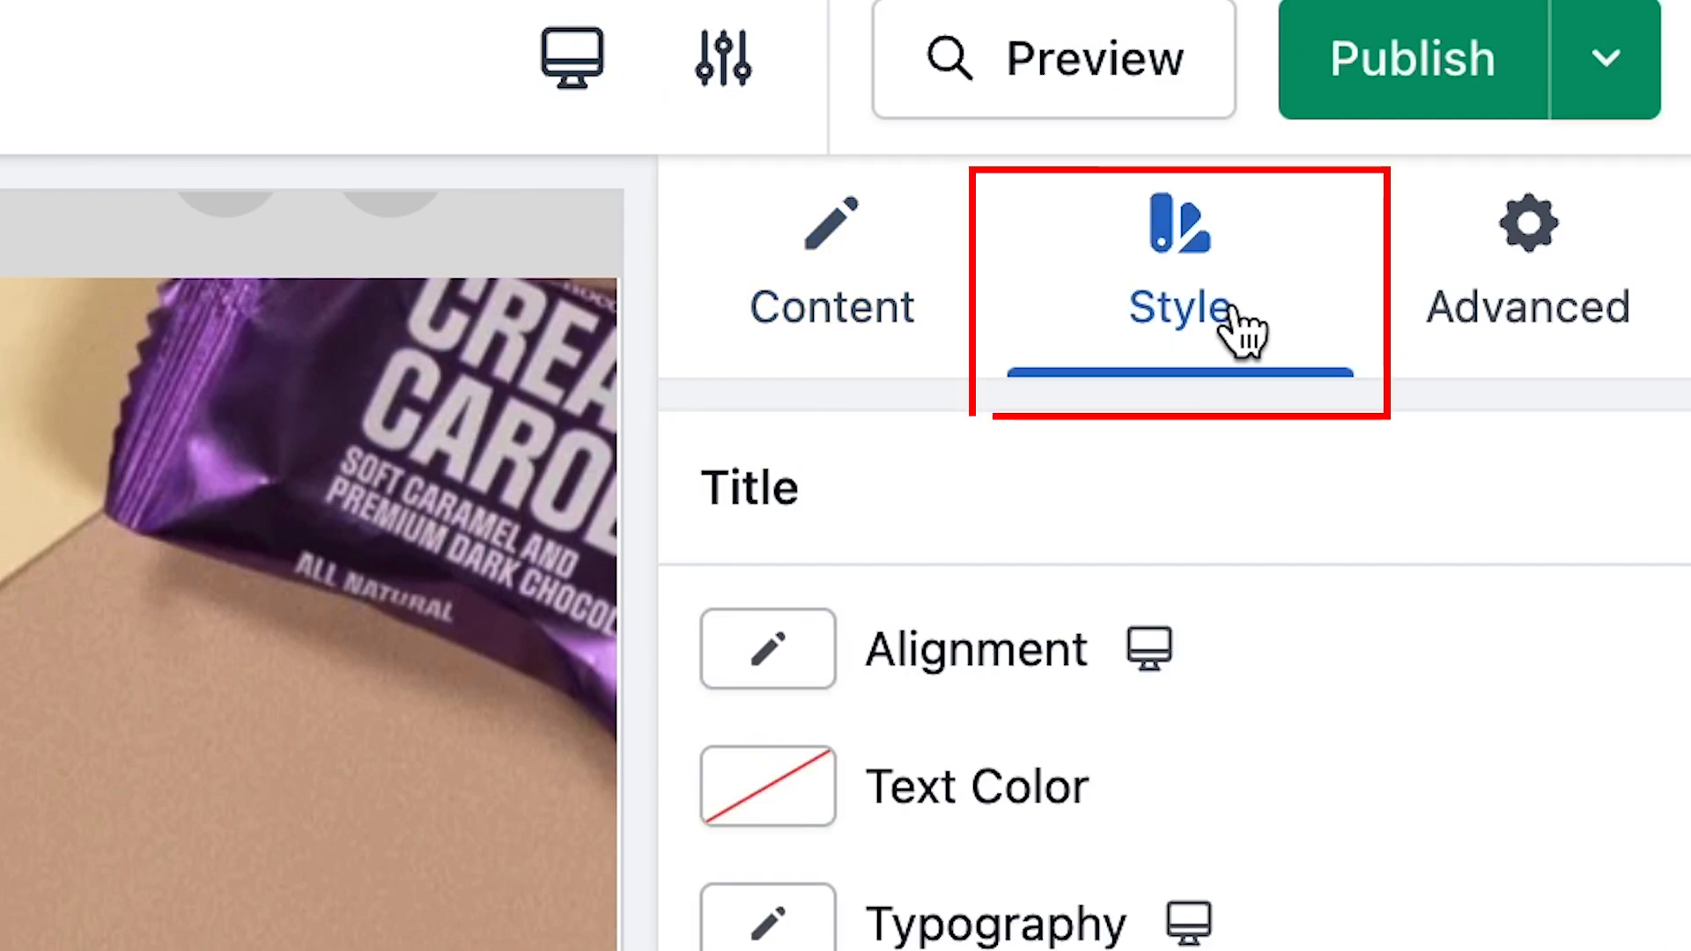
left_click(1548, 340)
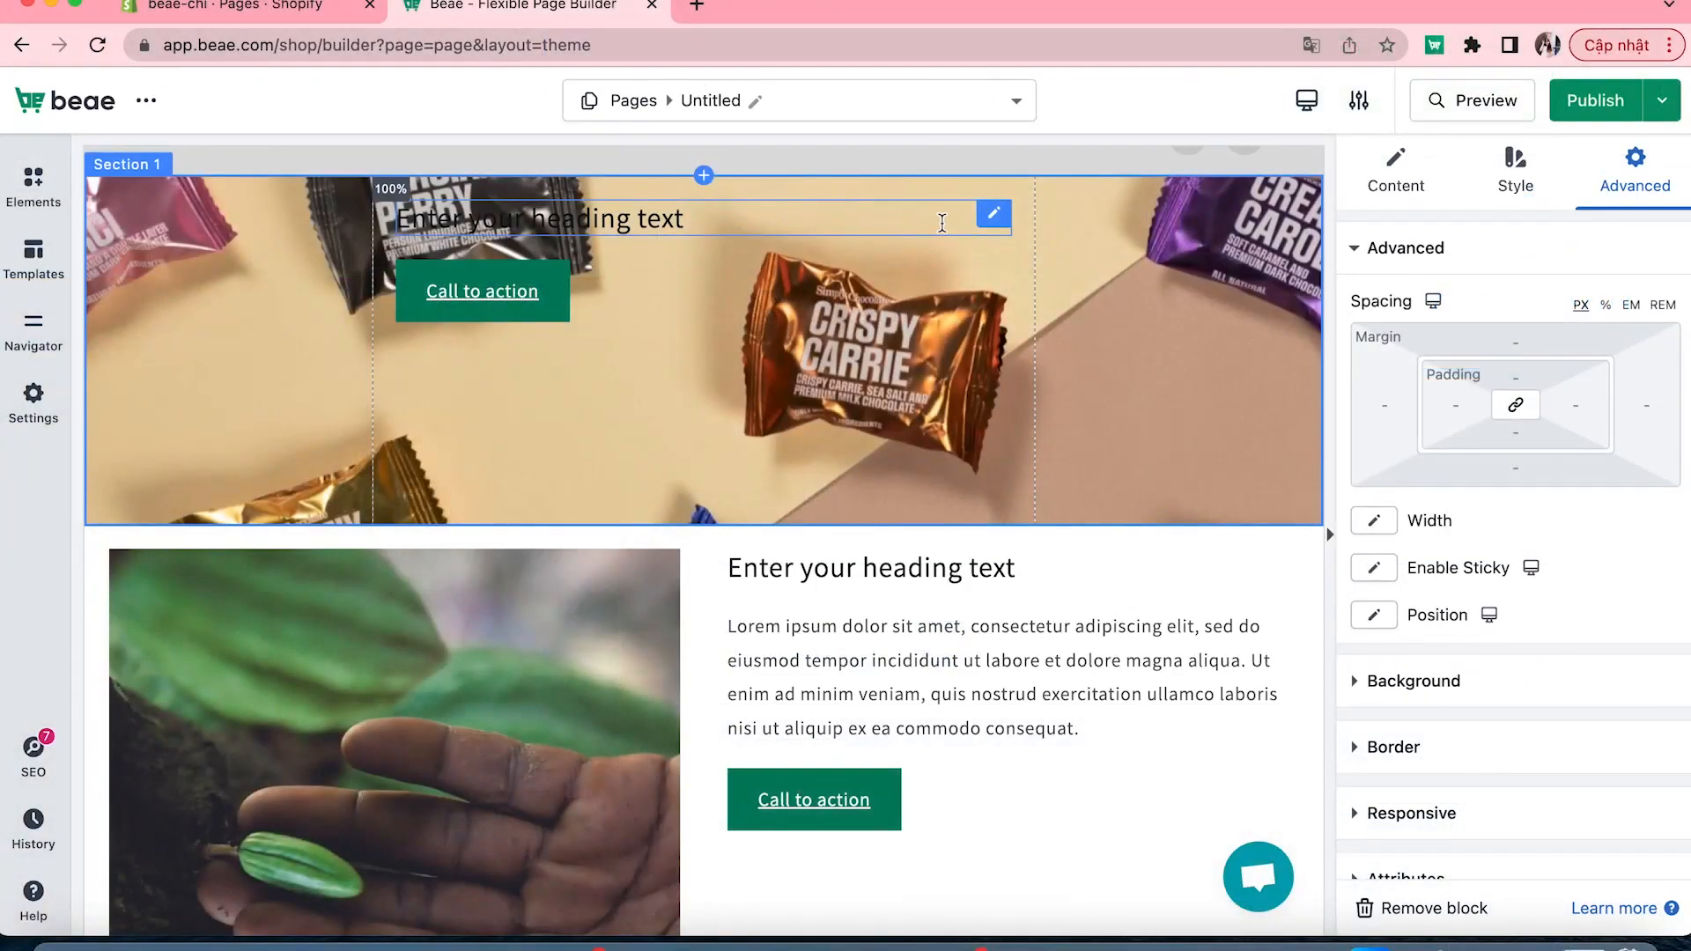
left_click(938, 220)
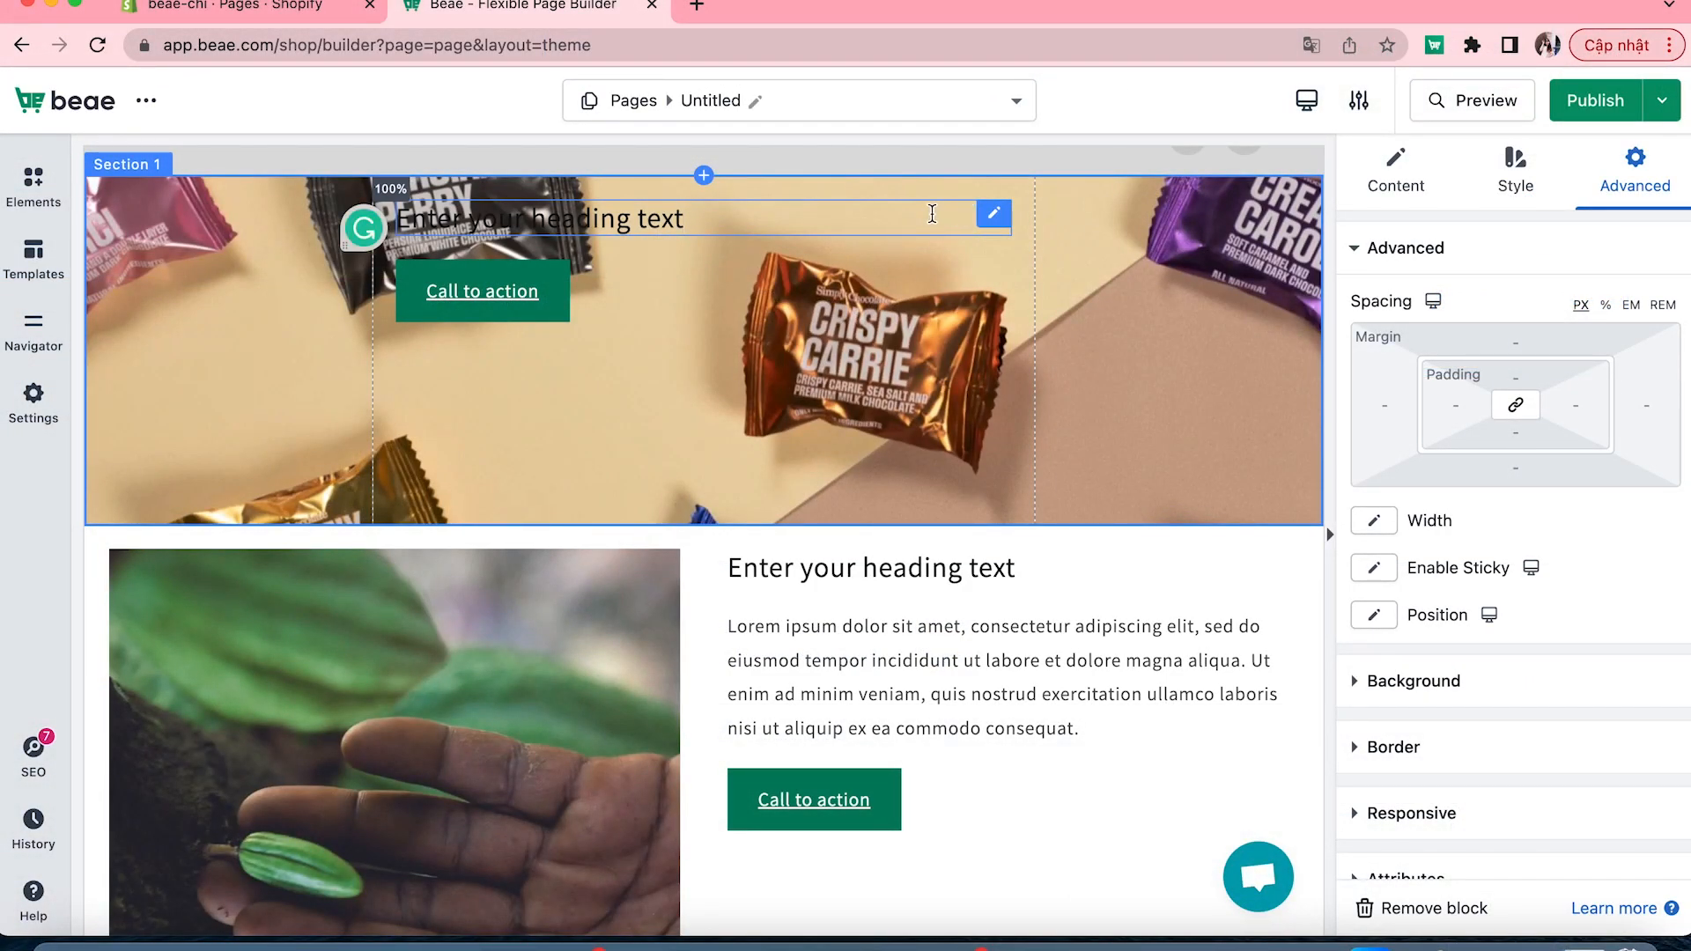
left_click(1396, 171)
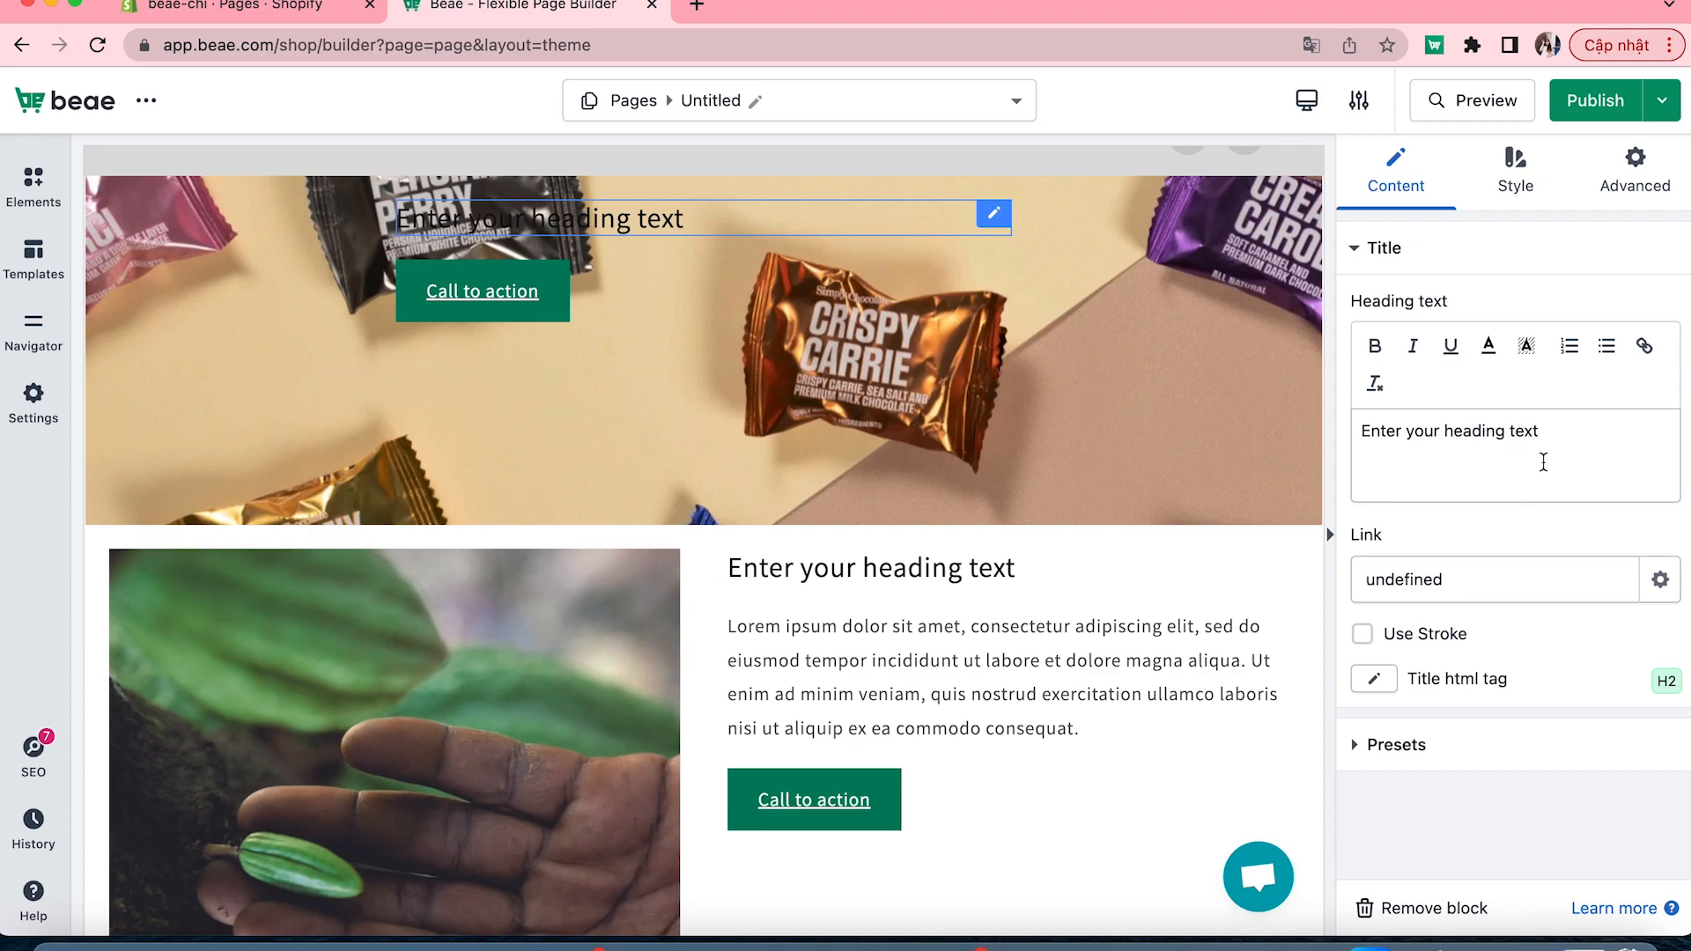
left_click_drag(1557, 441, 1356, 431)
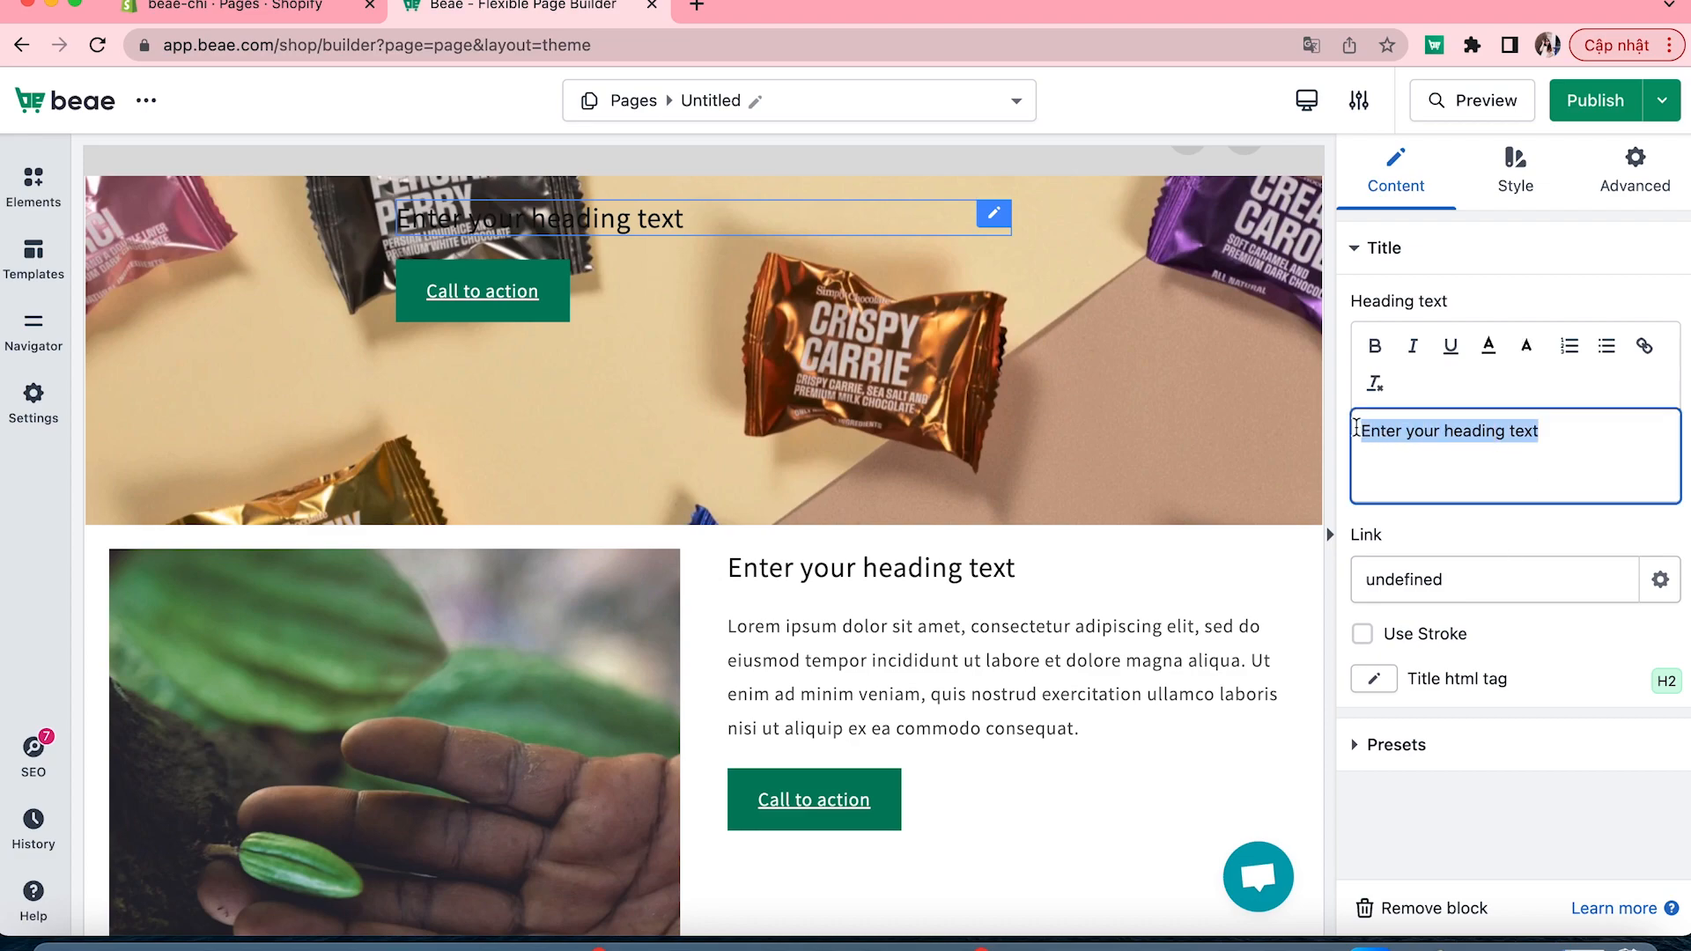
key("BackSpace")
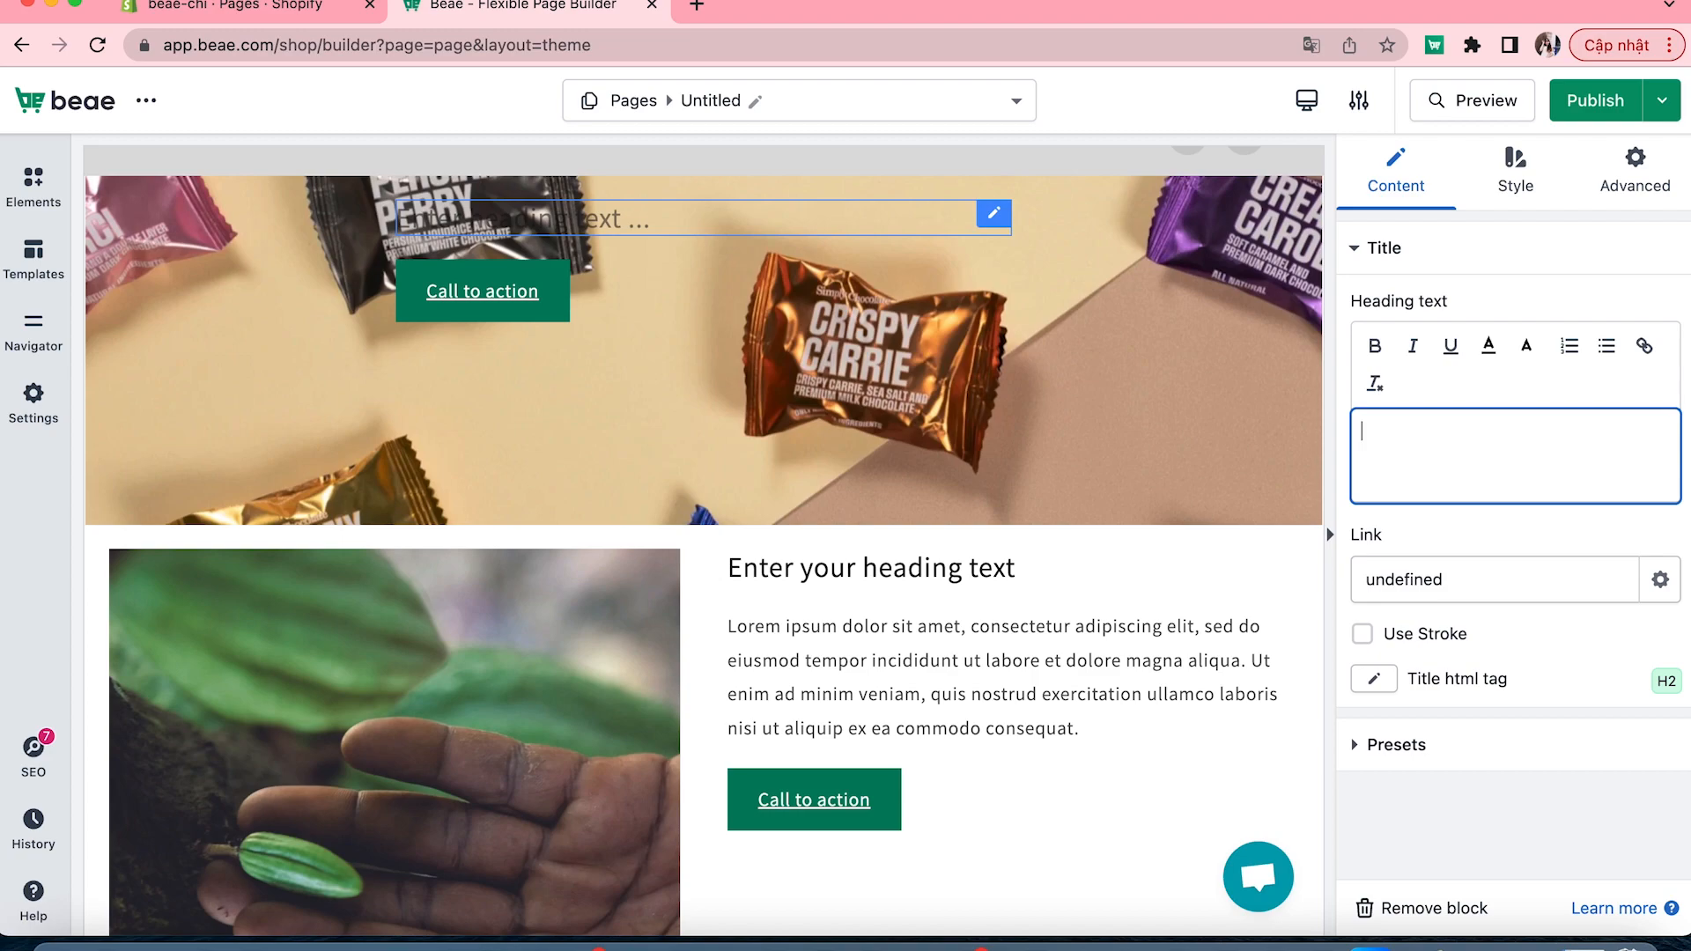
type("EN")
type("JO")
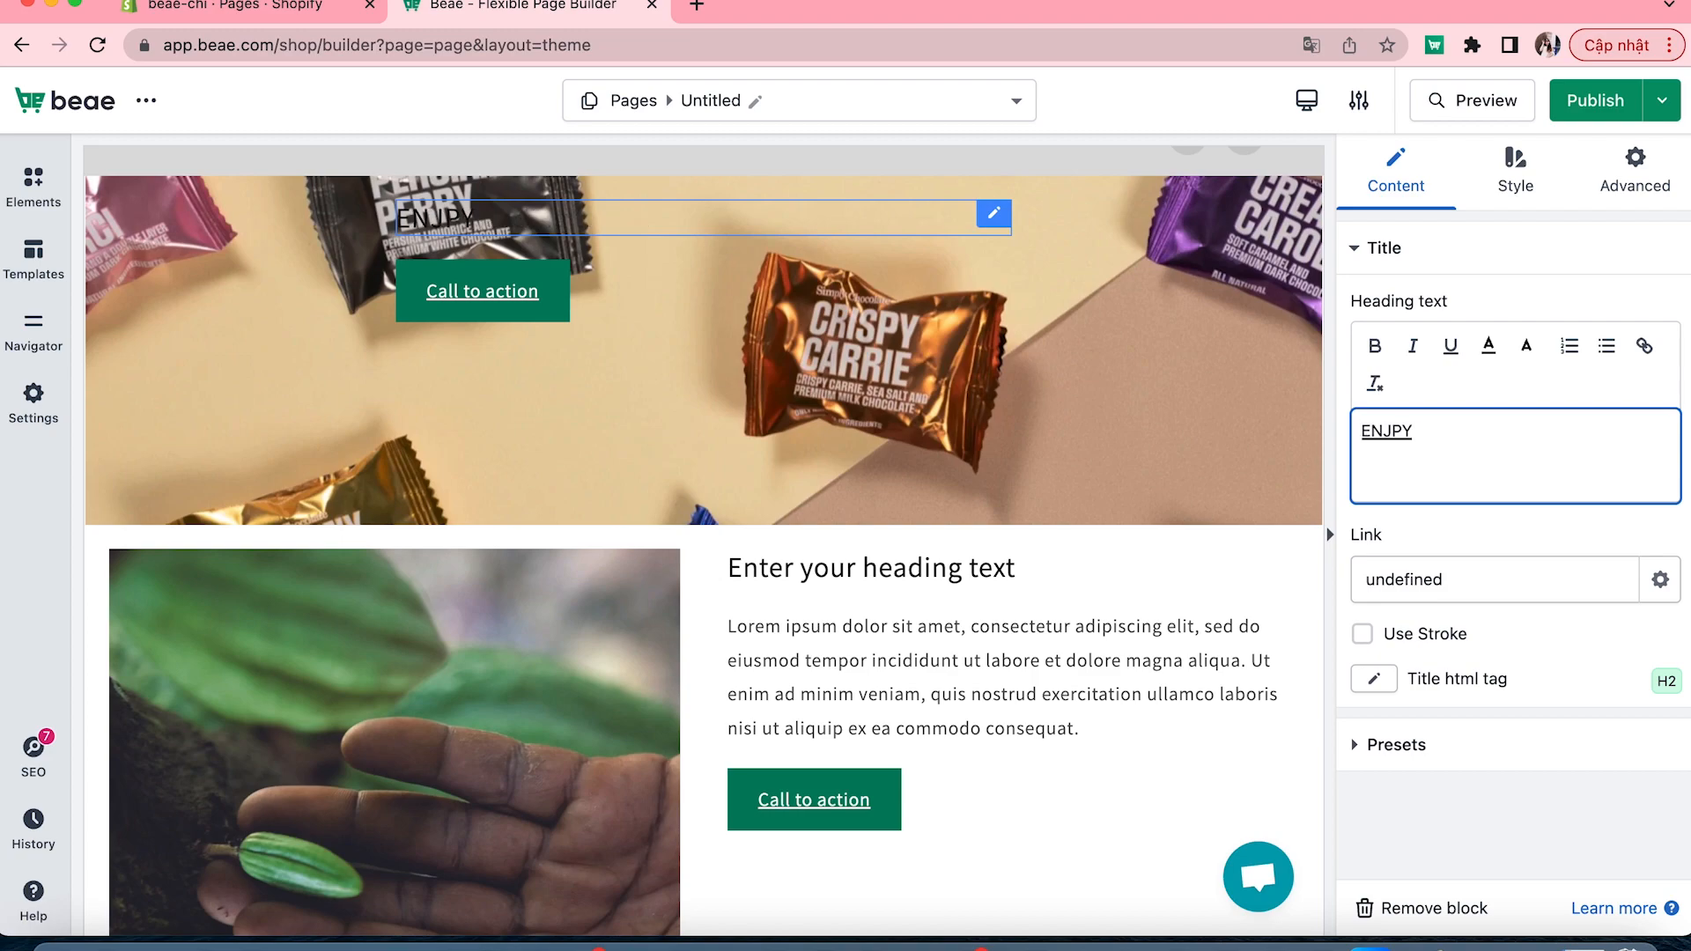
type("Y A SWEET BIT")
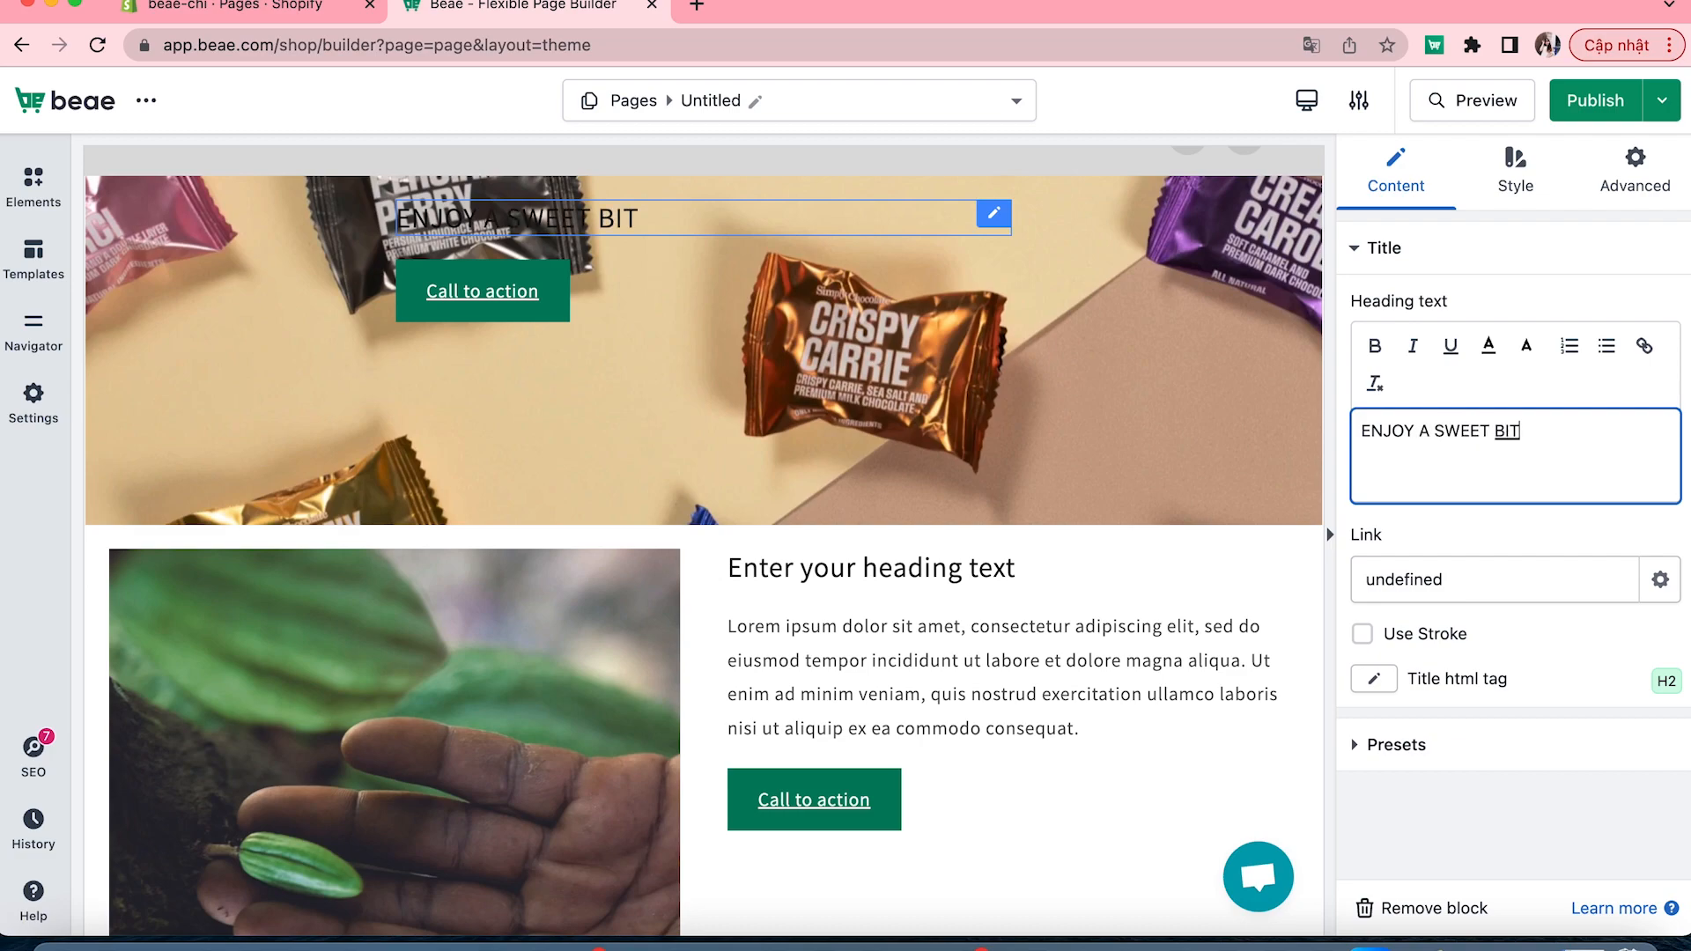
type("E OF HAPPINESS")
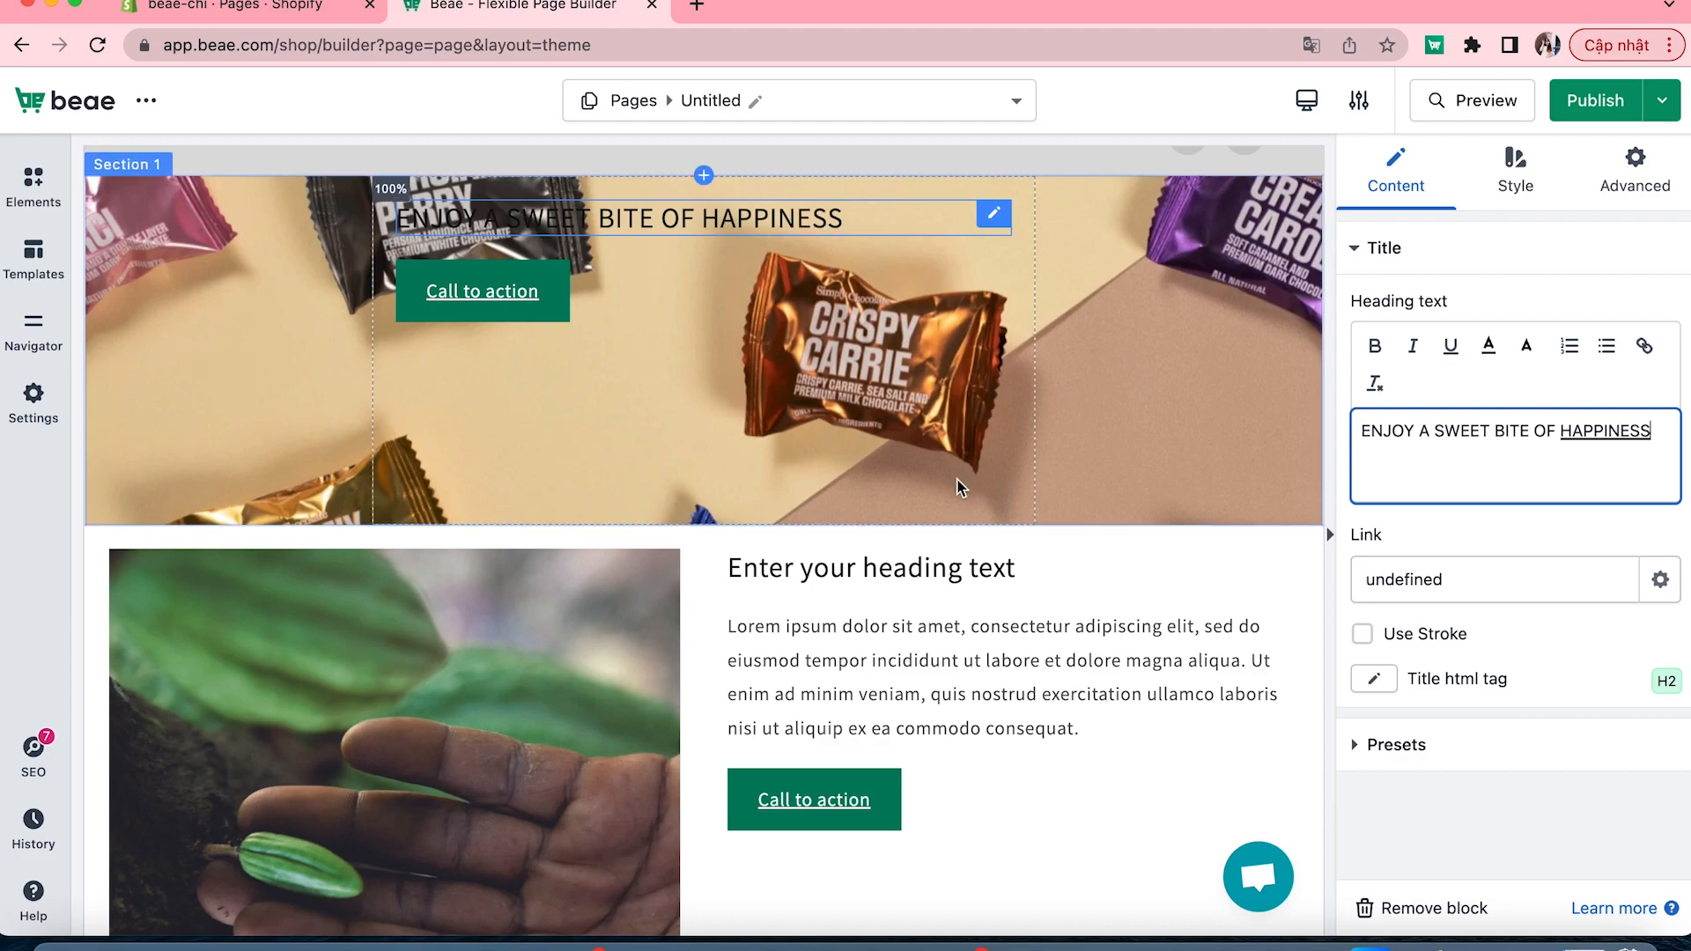
- Change the heading beside the hand photo to "ENVIRONMENT"
left_click(727, 565)
left_click_drag(1633, 490, 1331, 429)
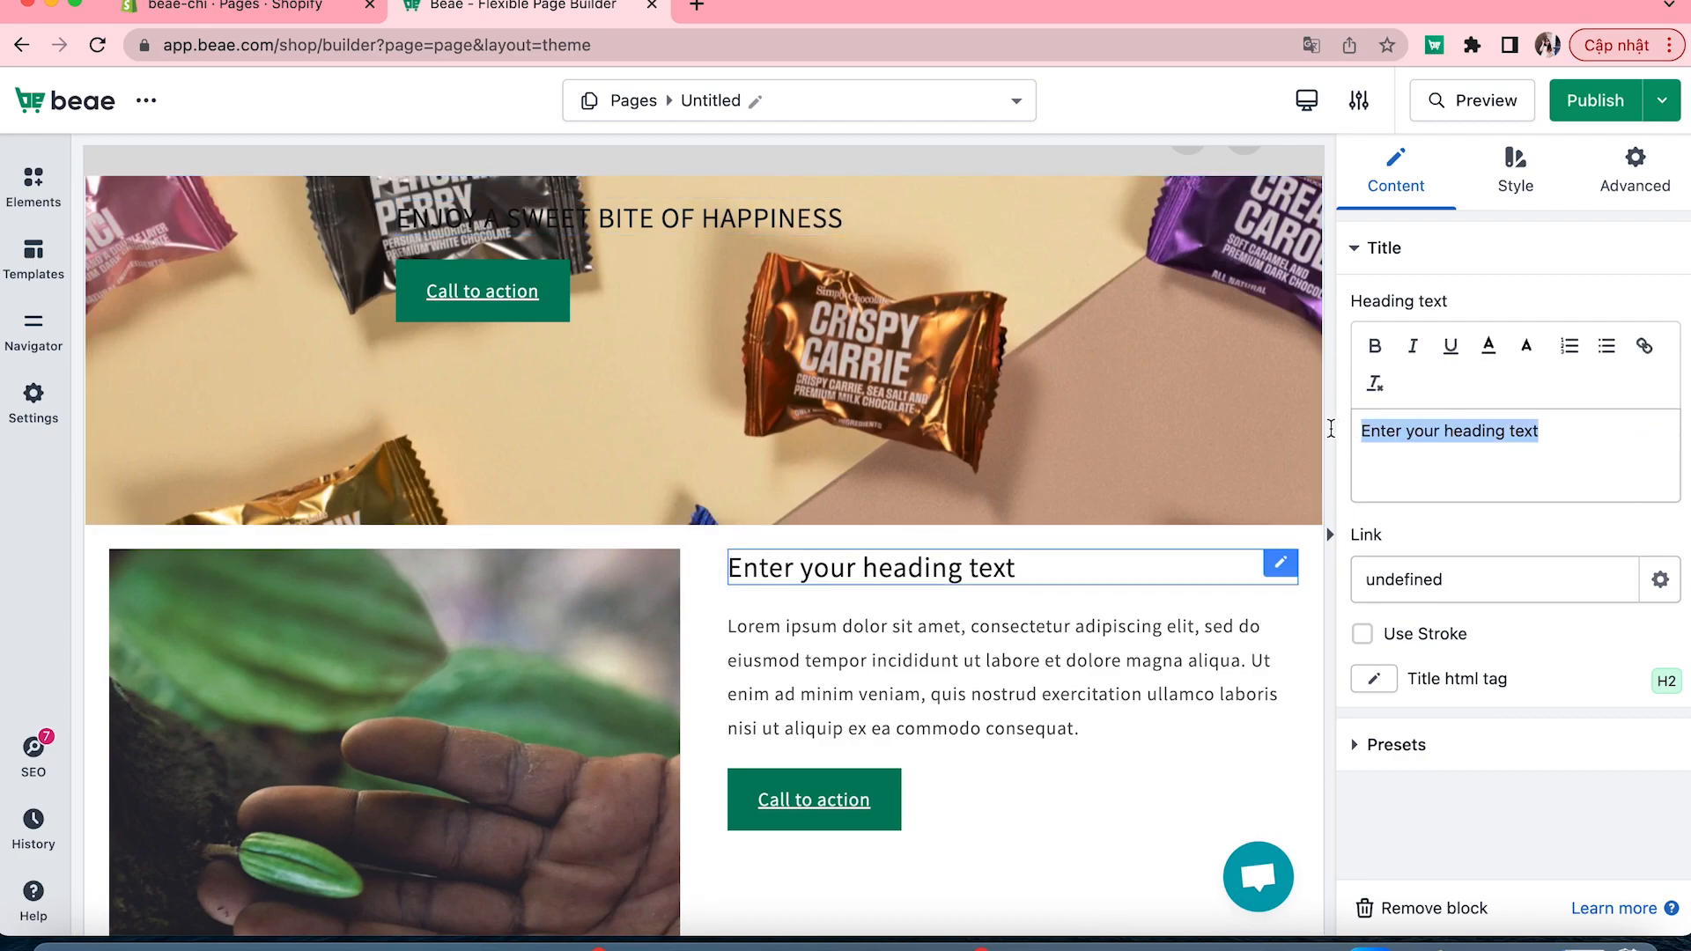
key("BackSpace")
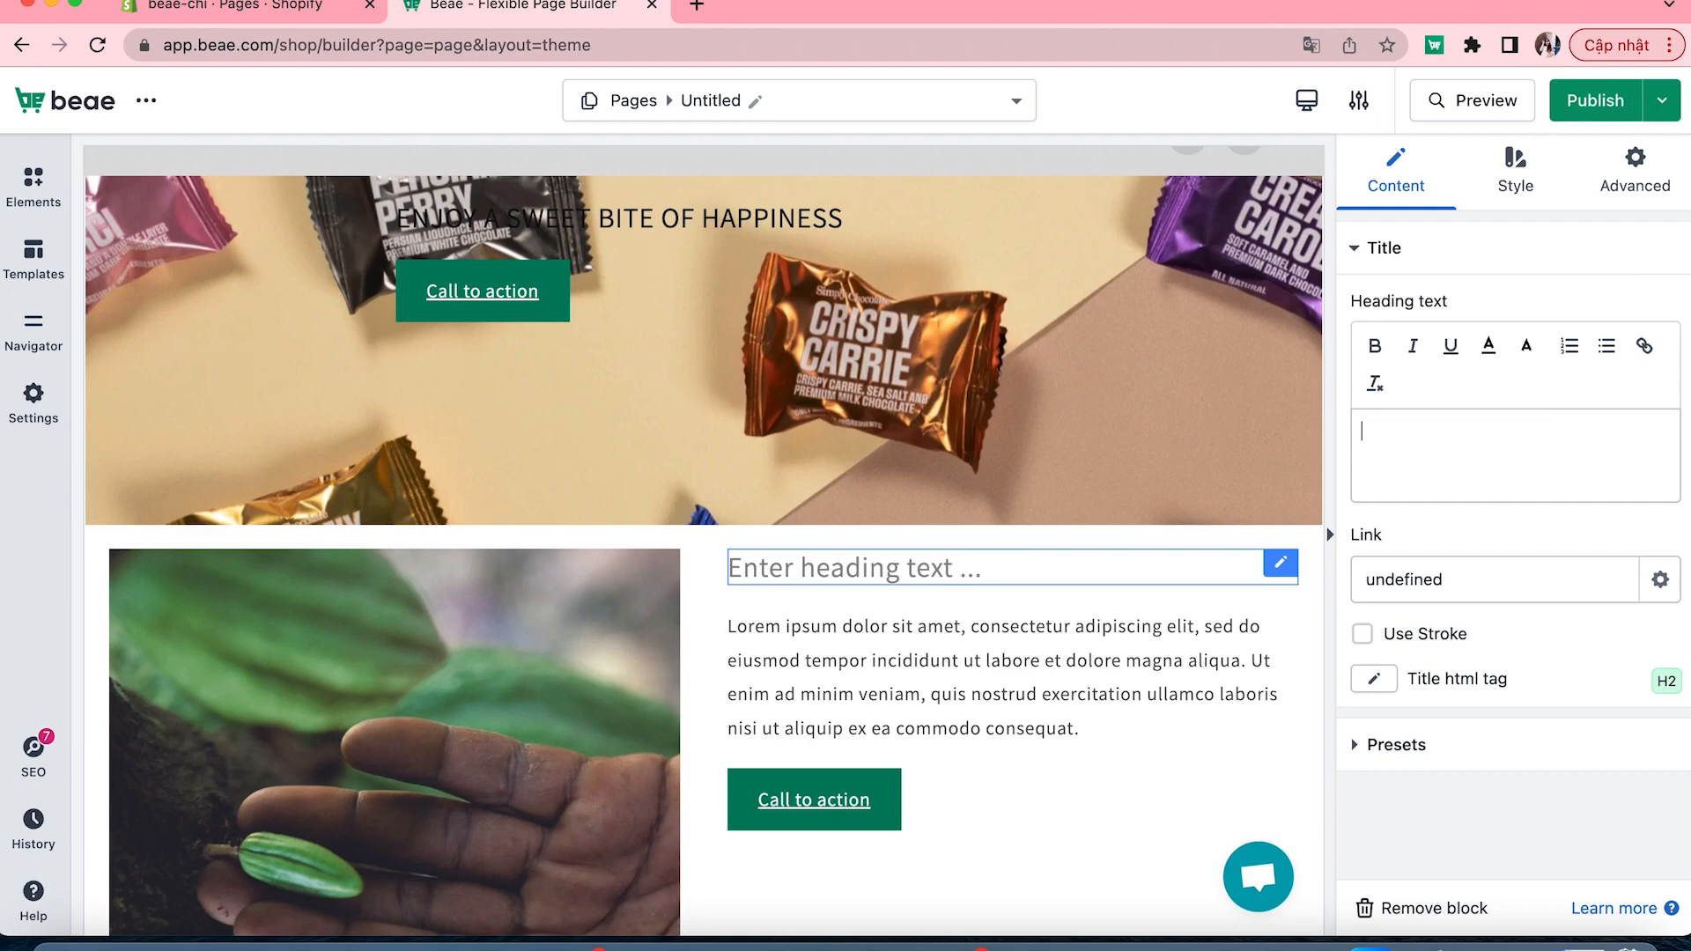
type("ENVIROME")
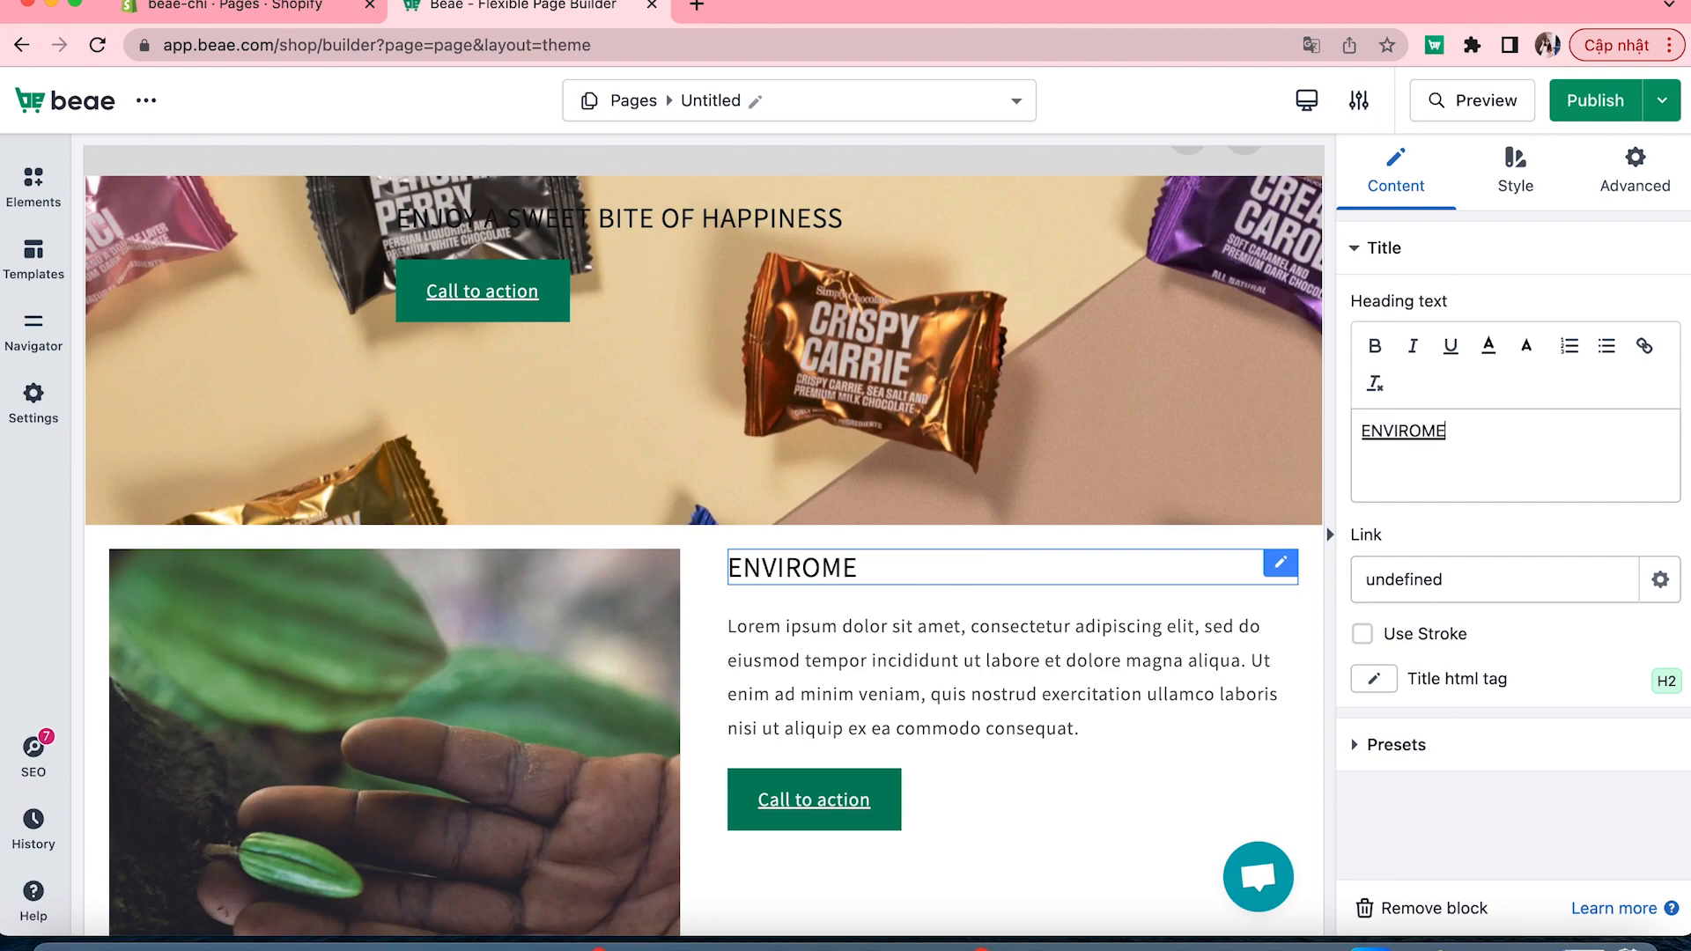
type("NT")
key("BackSpace")
key("BackSpace")
key("BackSpace")
key("BackSpace")
type("NMENT")
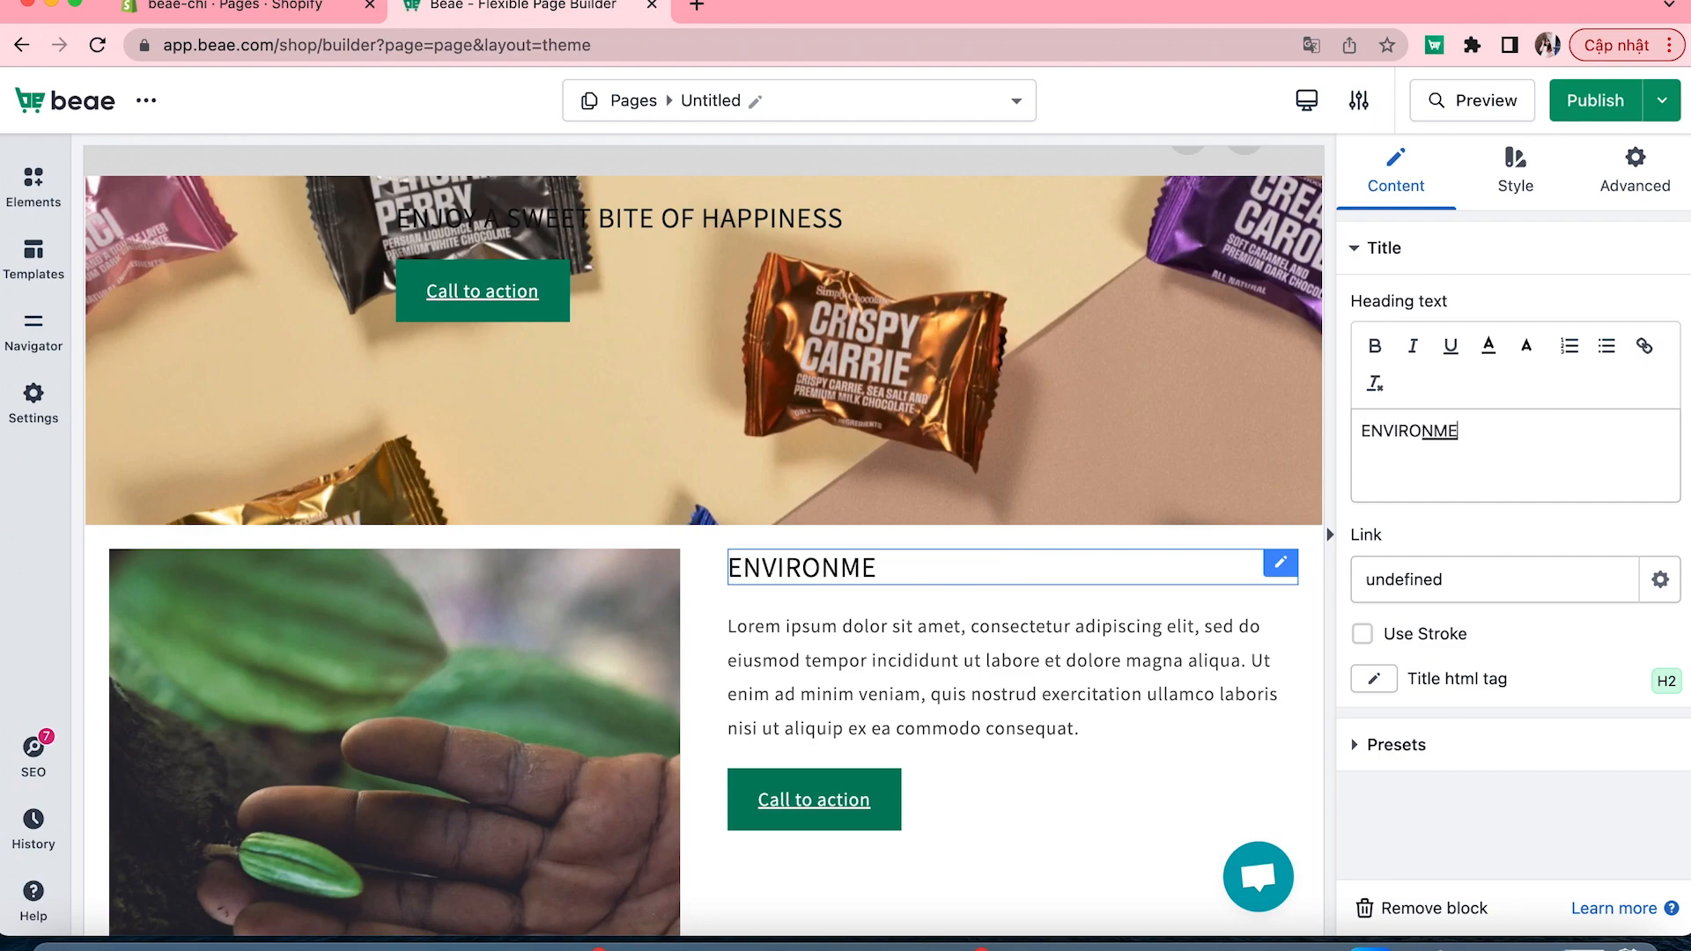
- Make the whole banner heading "ENJOY A SWEET BITE OF HAPPINESS" bold
left_click(804, 218)
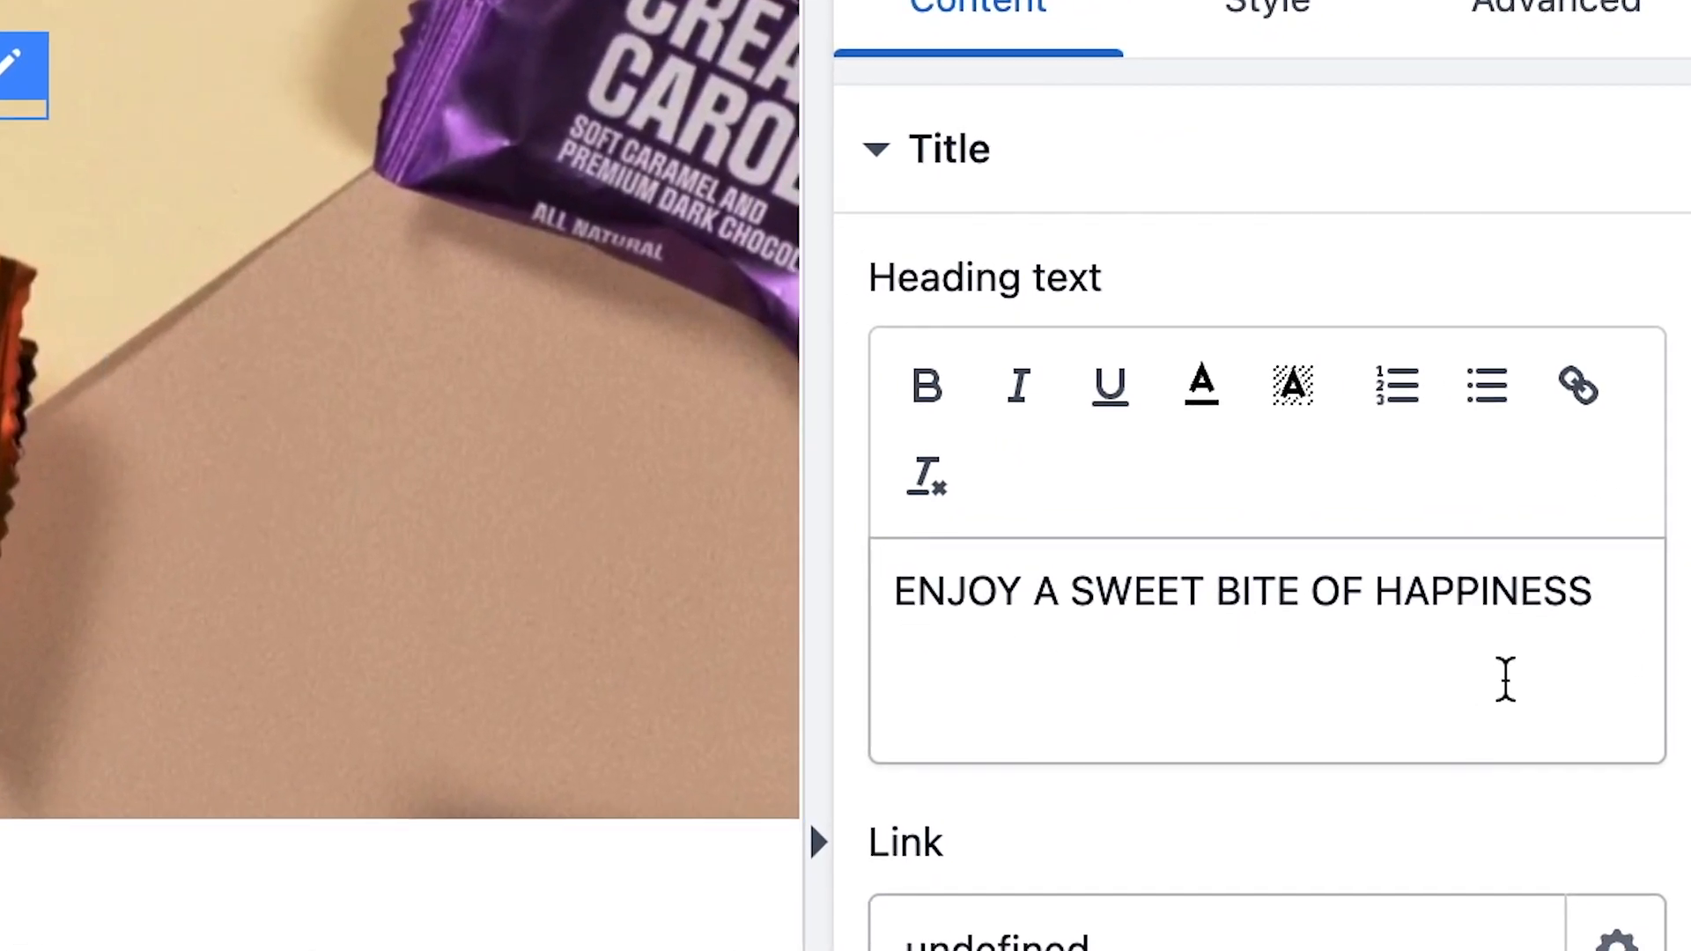
left_click_drag(1630, 614, 870, 583)
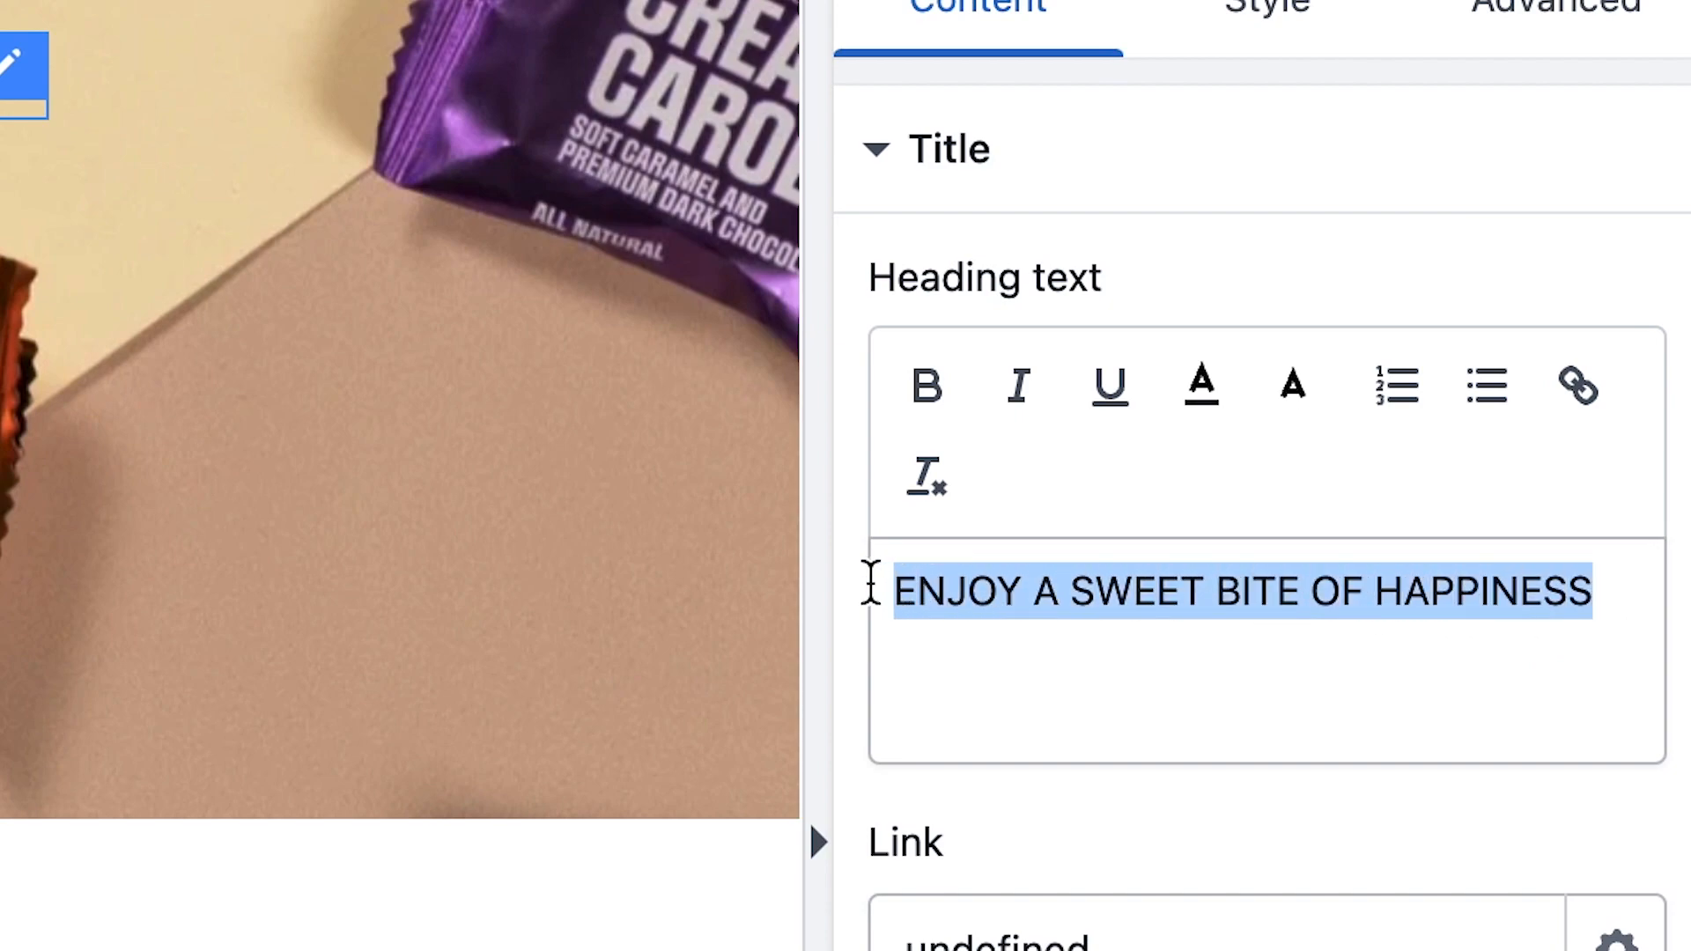
left_click(937, 396)
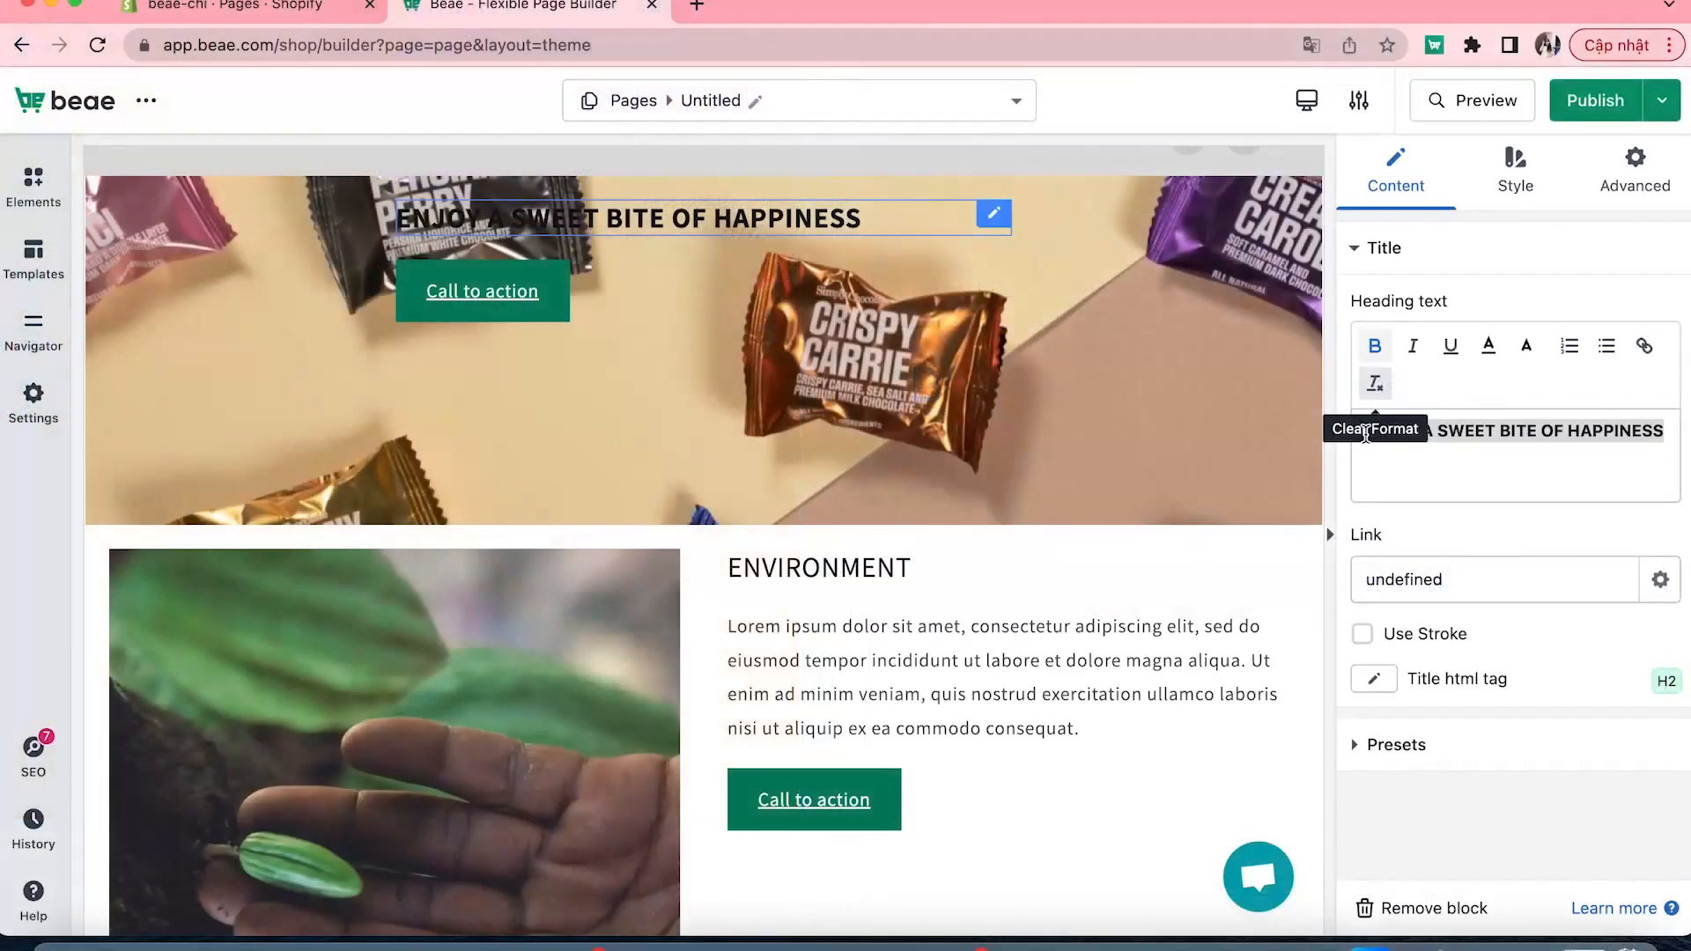
- Start inserting a link on the heading text "ENVIRONMENT" beside the hand photo, targeting the collection /collections/frontpage
left_click(932, 562)
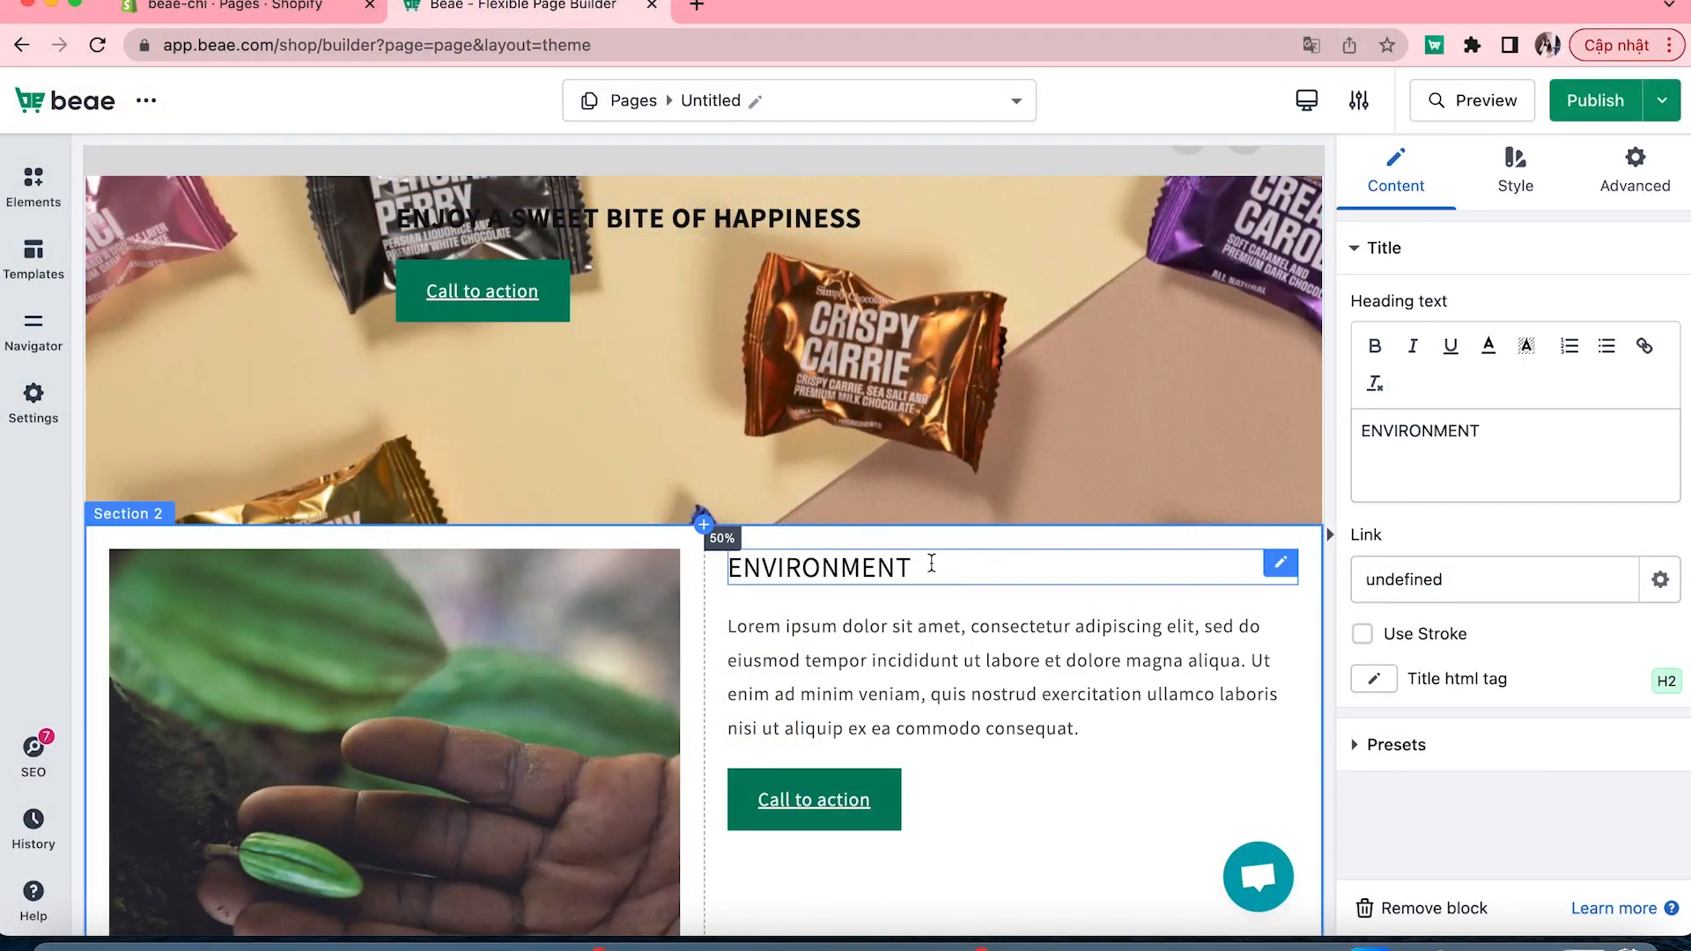
left_click(1397, 436)
double_click(1396, 433)
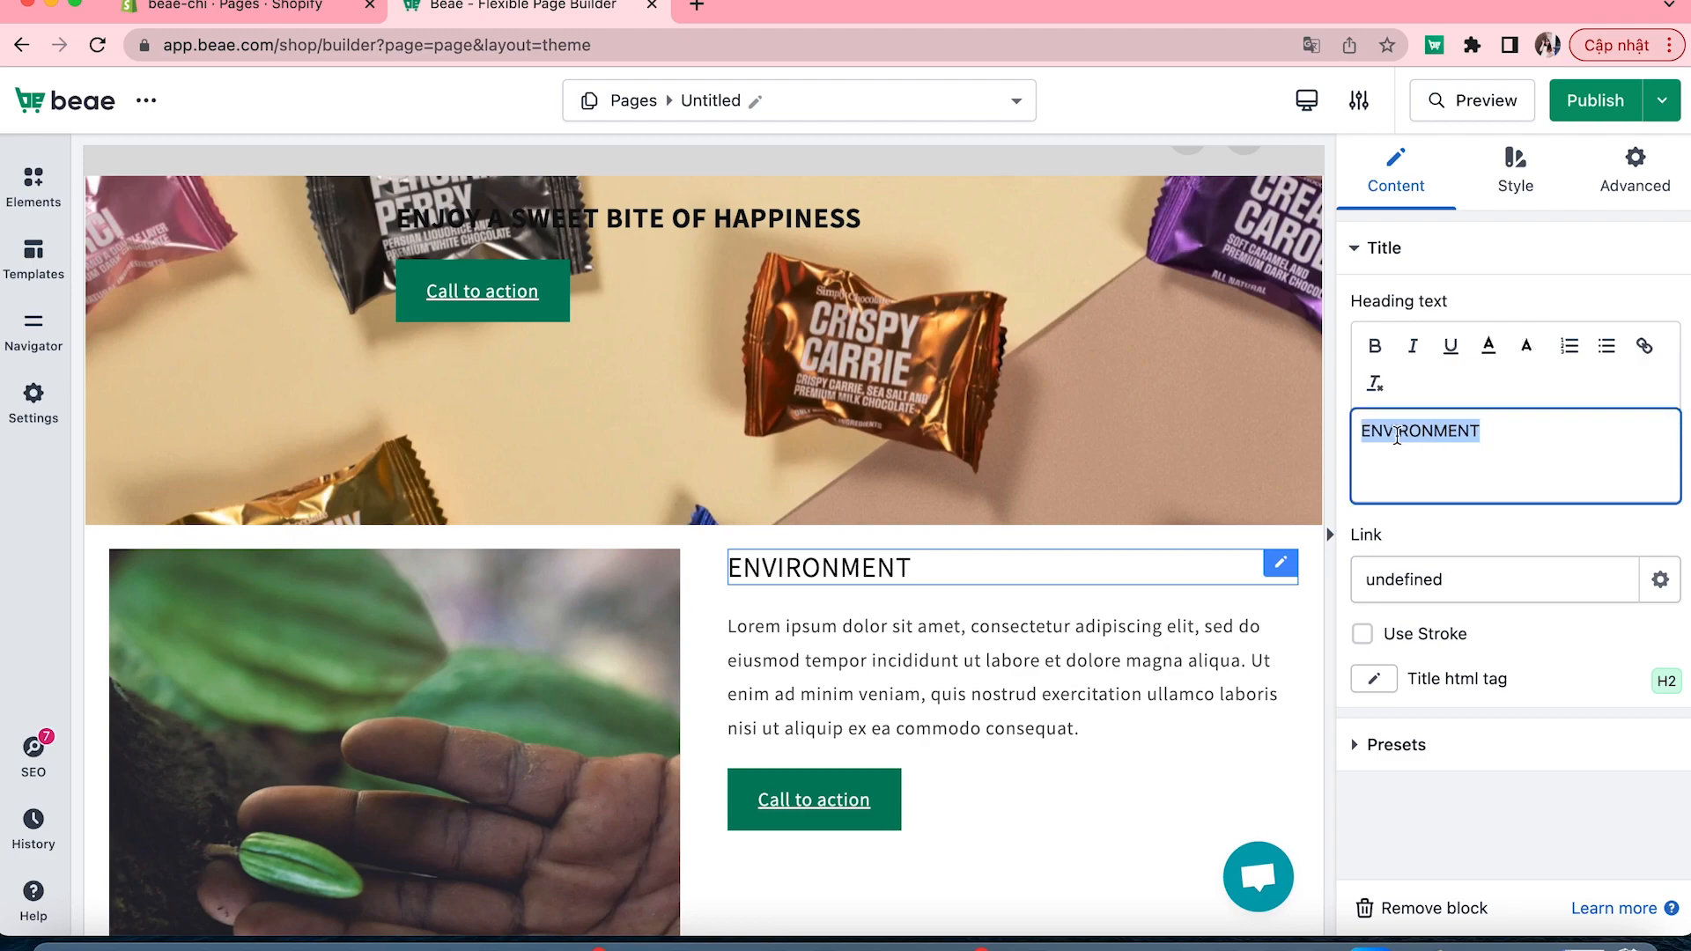
left_click(1643, 346)
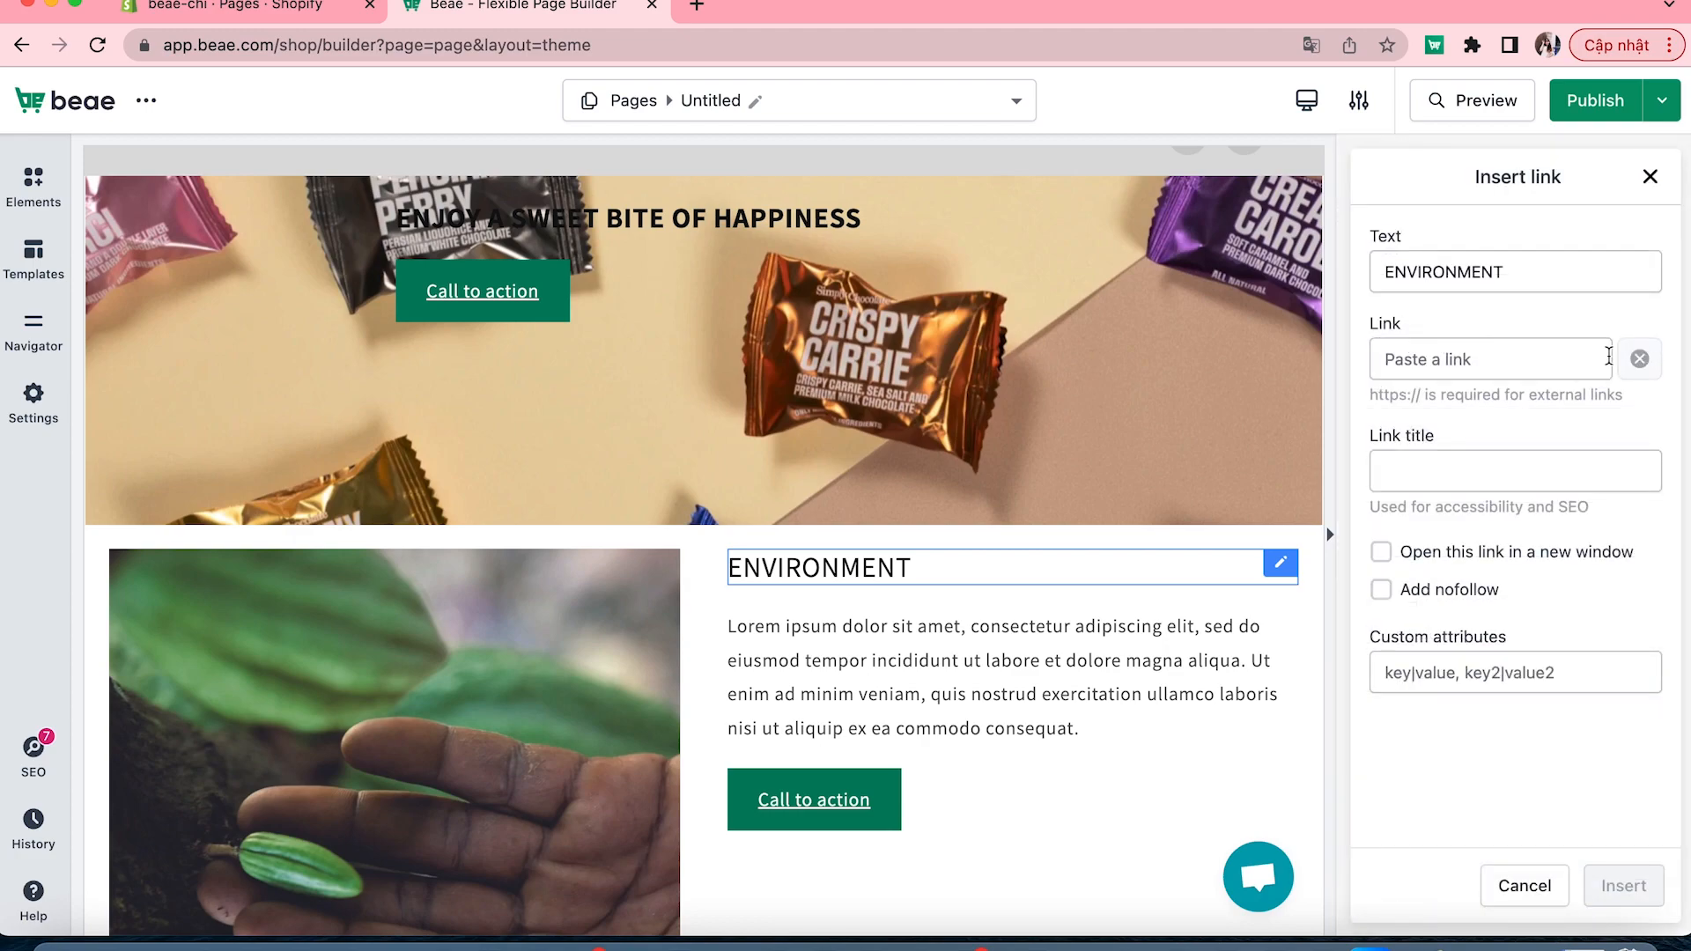
left_click(1519, 358)
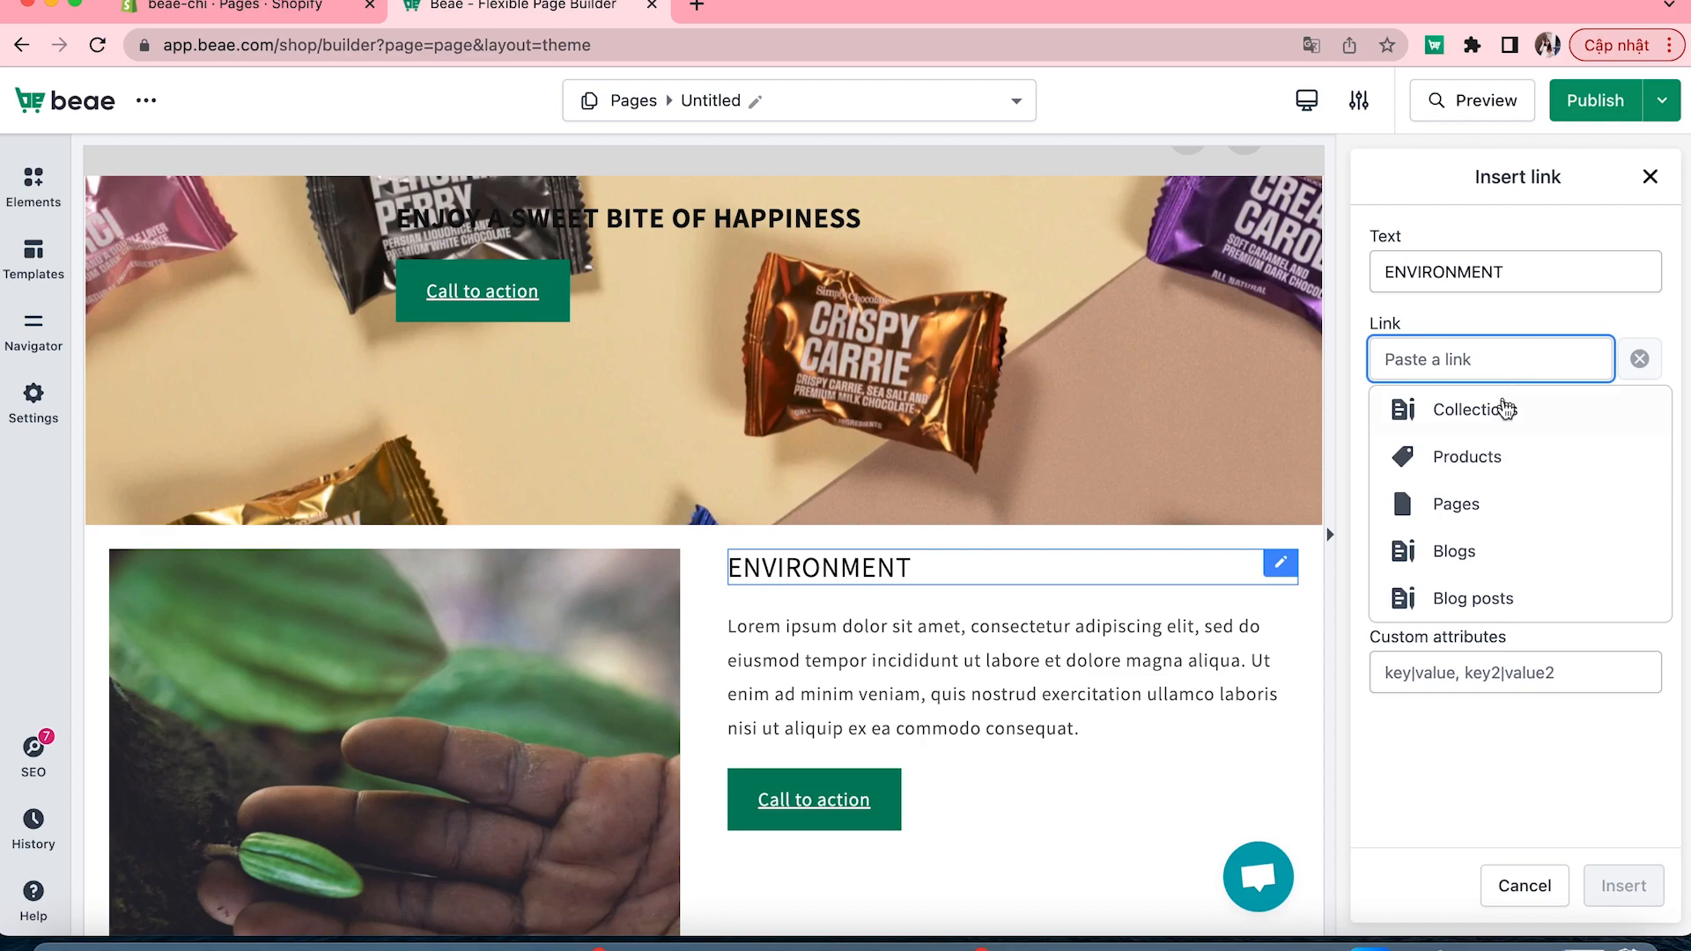
left_click(1500, 405)
left_click(1478, 475)
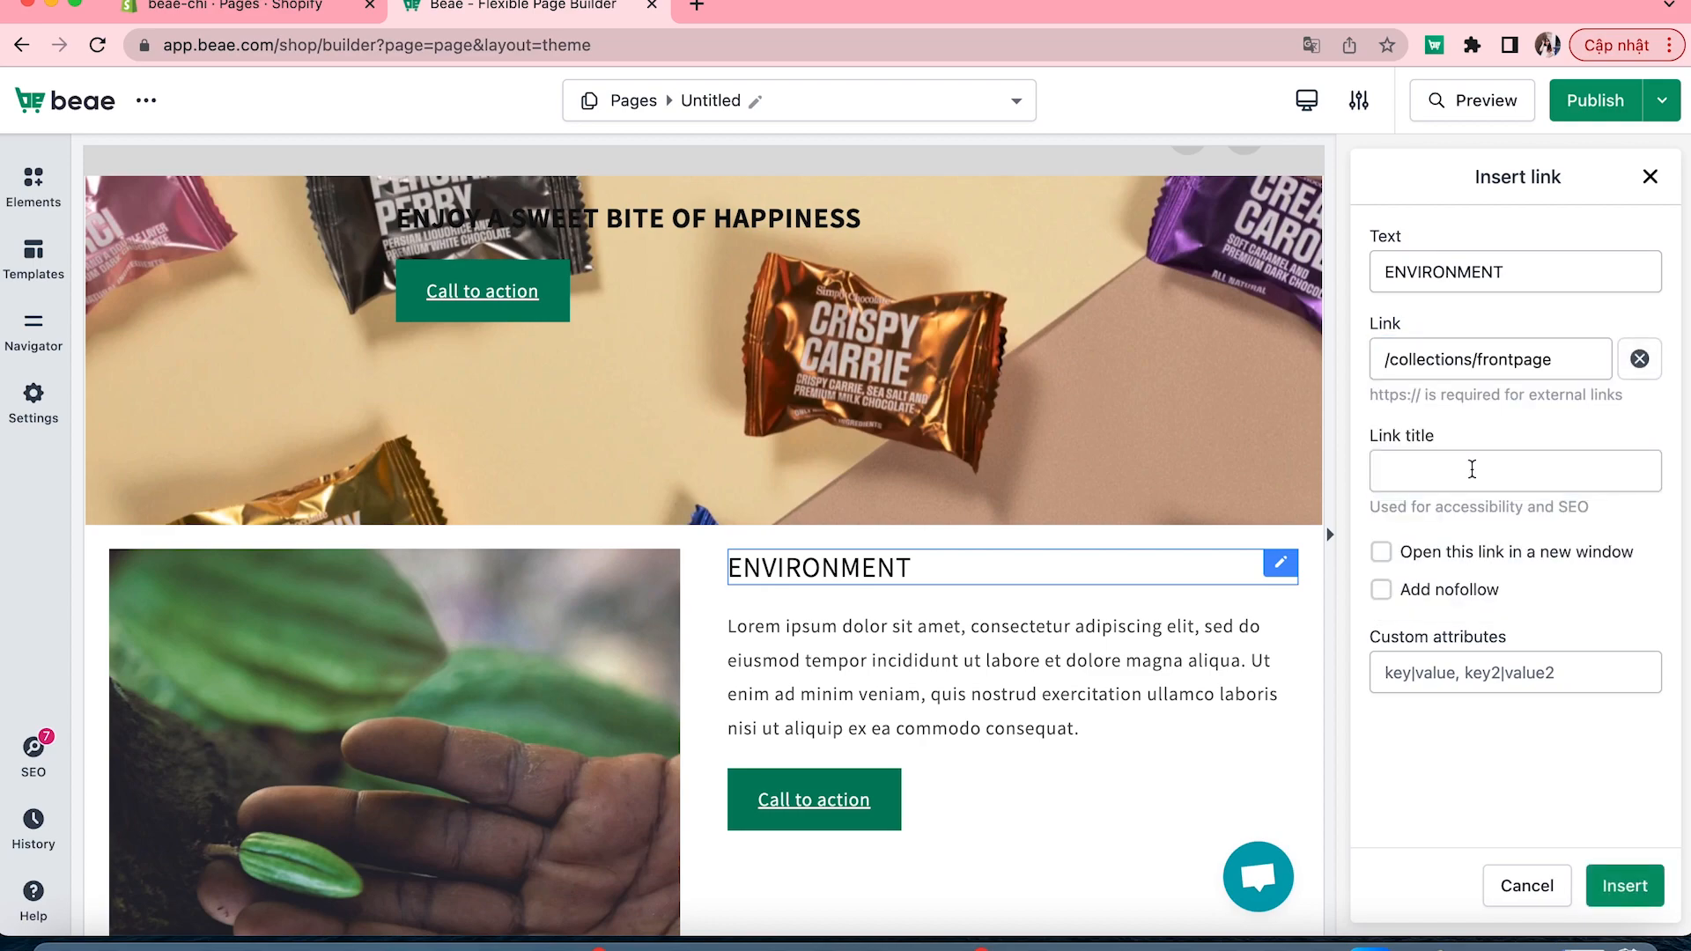
- Give the link the title "Environment", make it open in a new window with nofollow, and insert it
left_click(1471, 469)
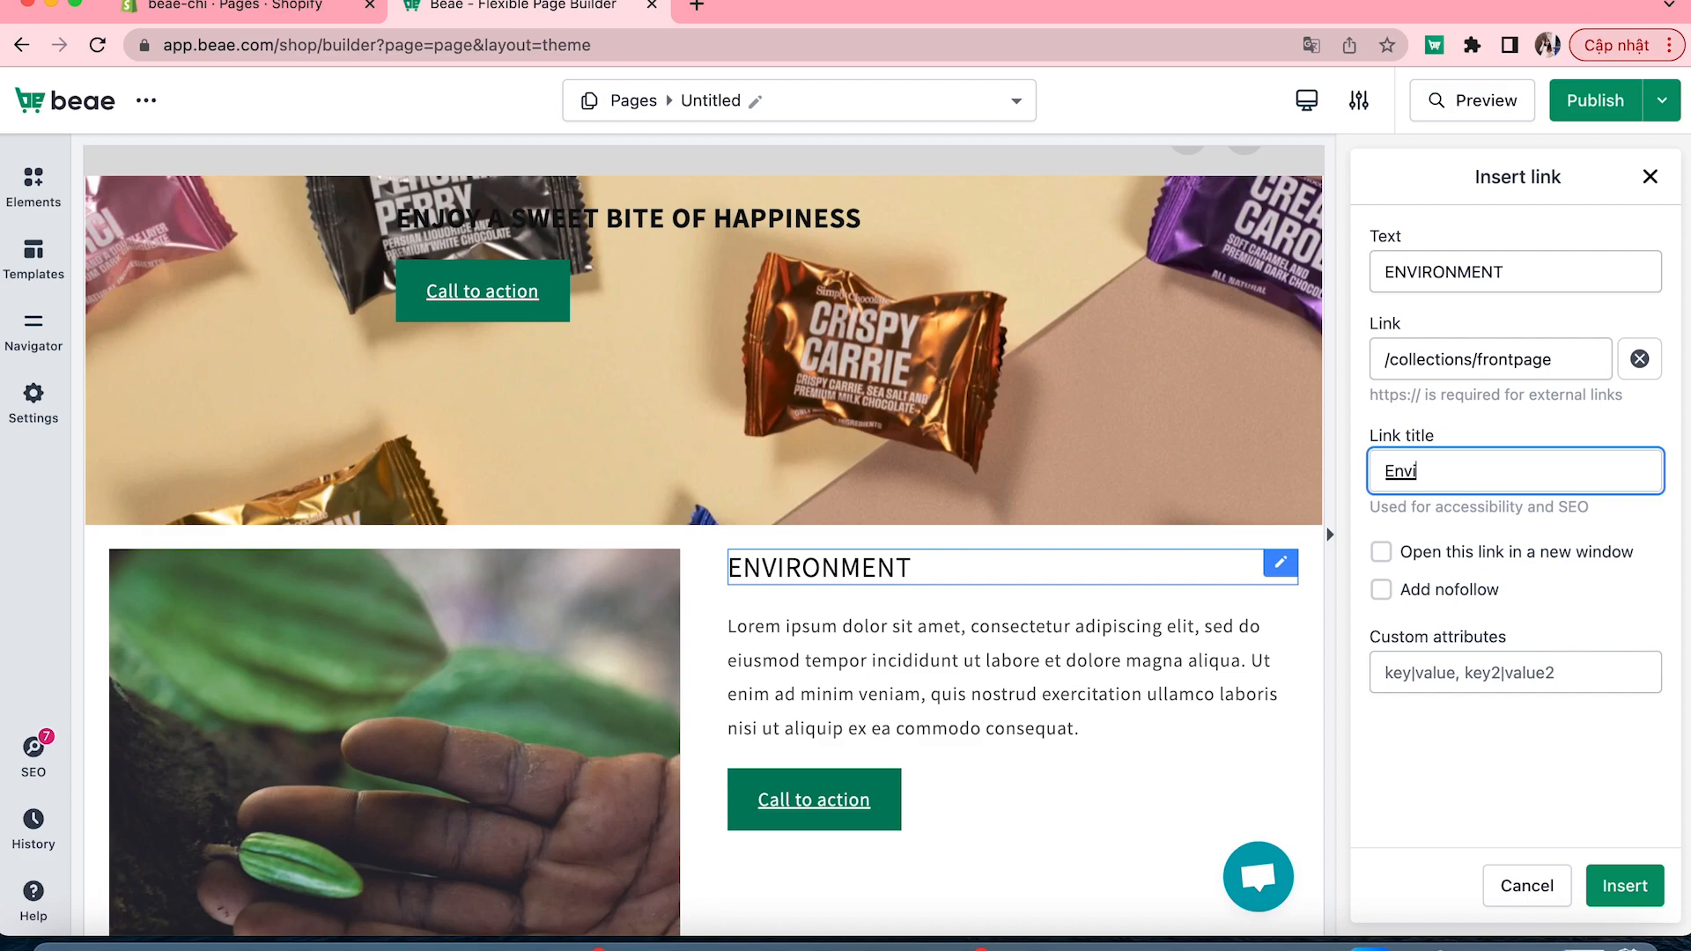
type("Environment")
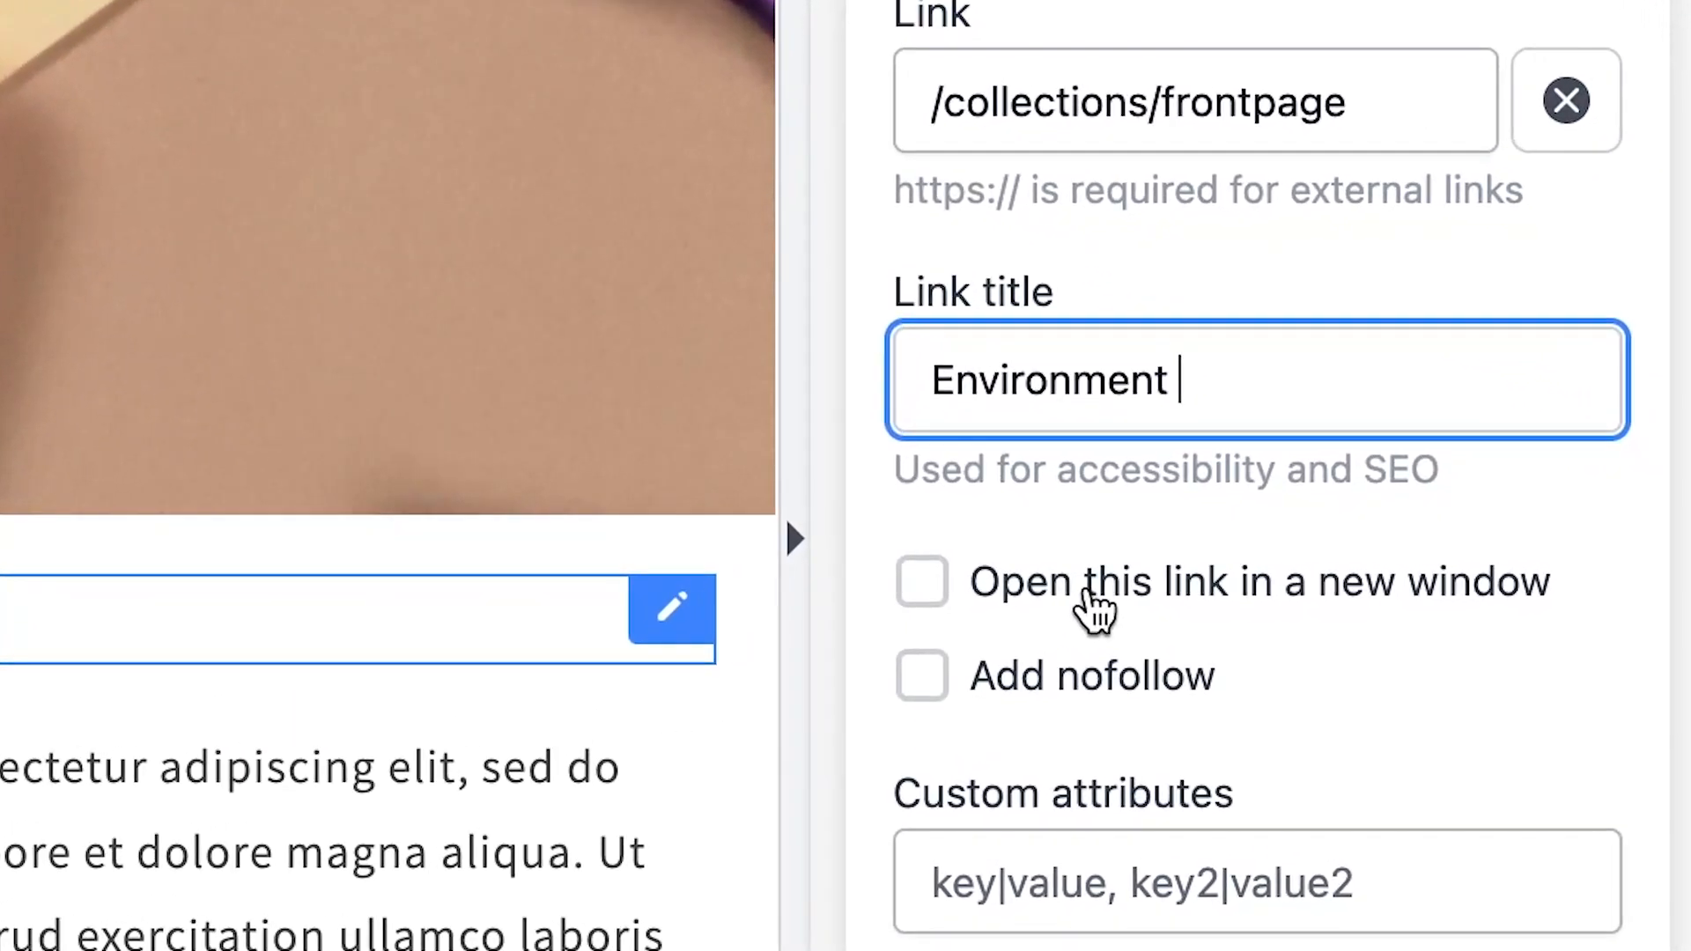
left_click(1452, 562)
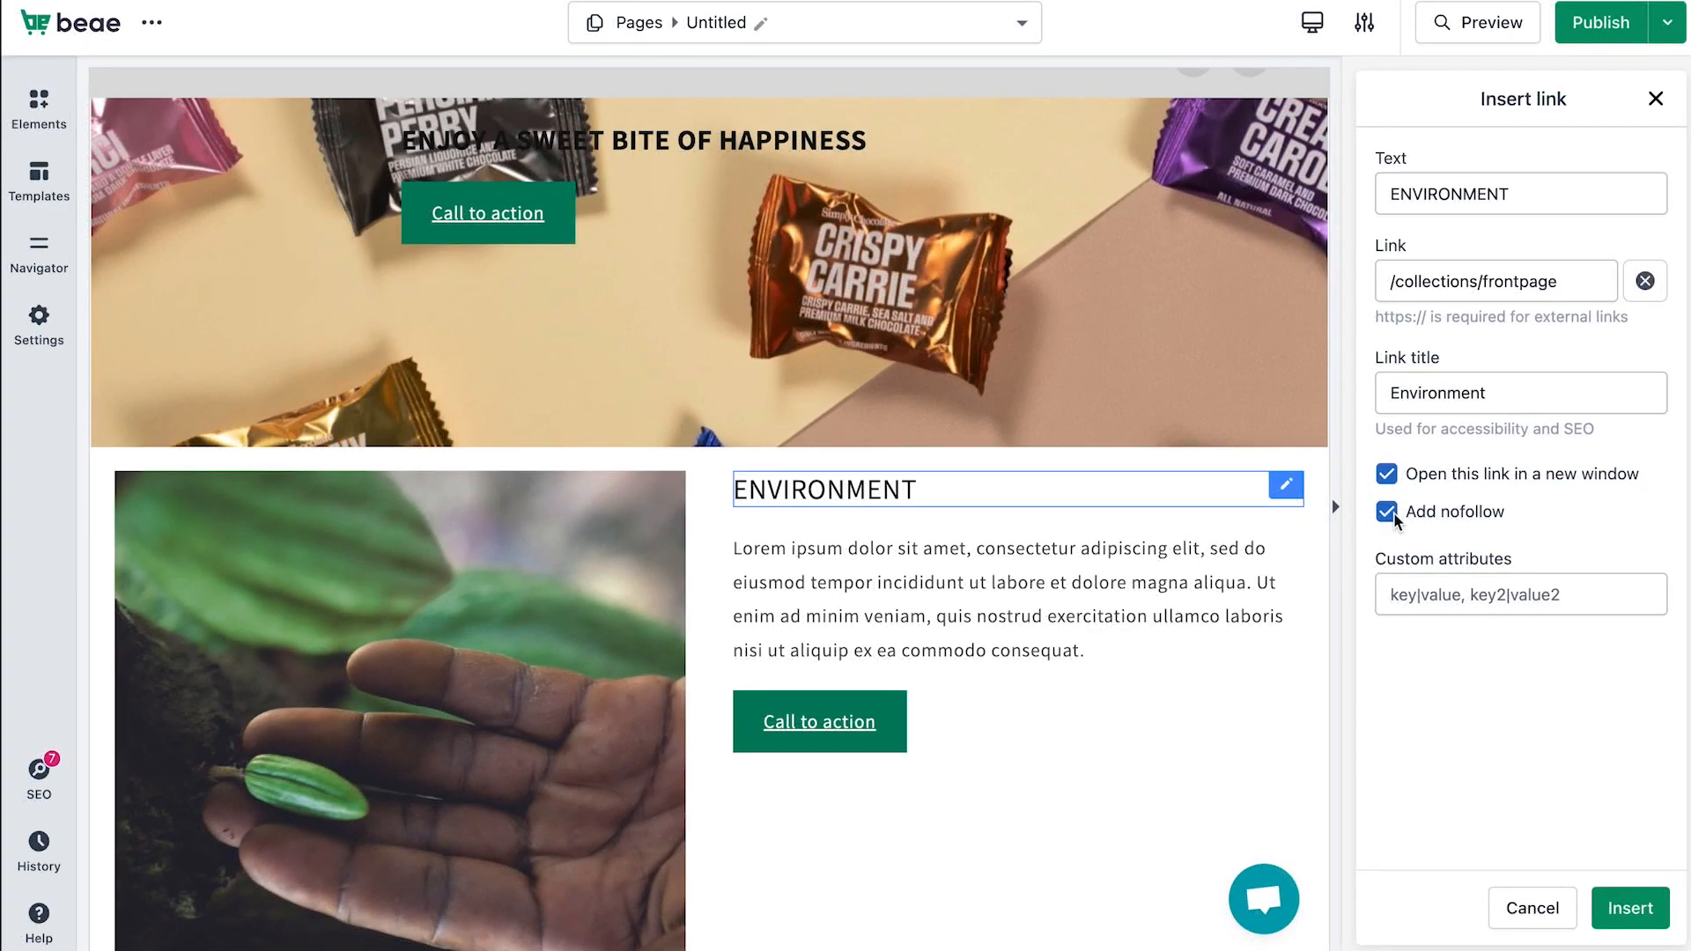
left_click(1629, 908)
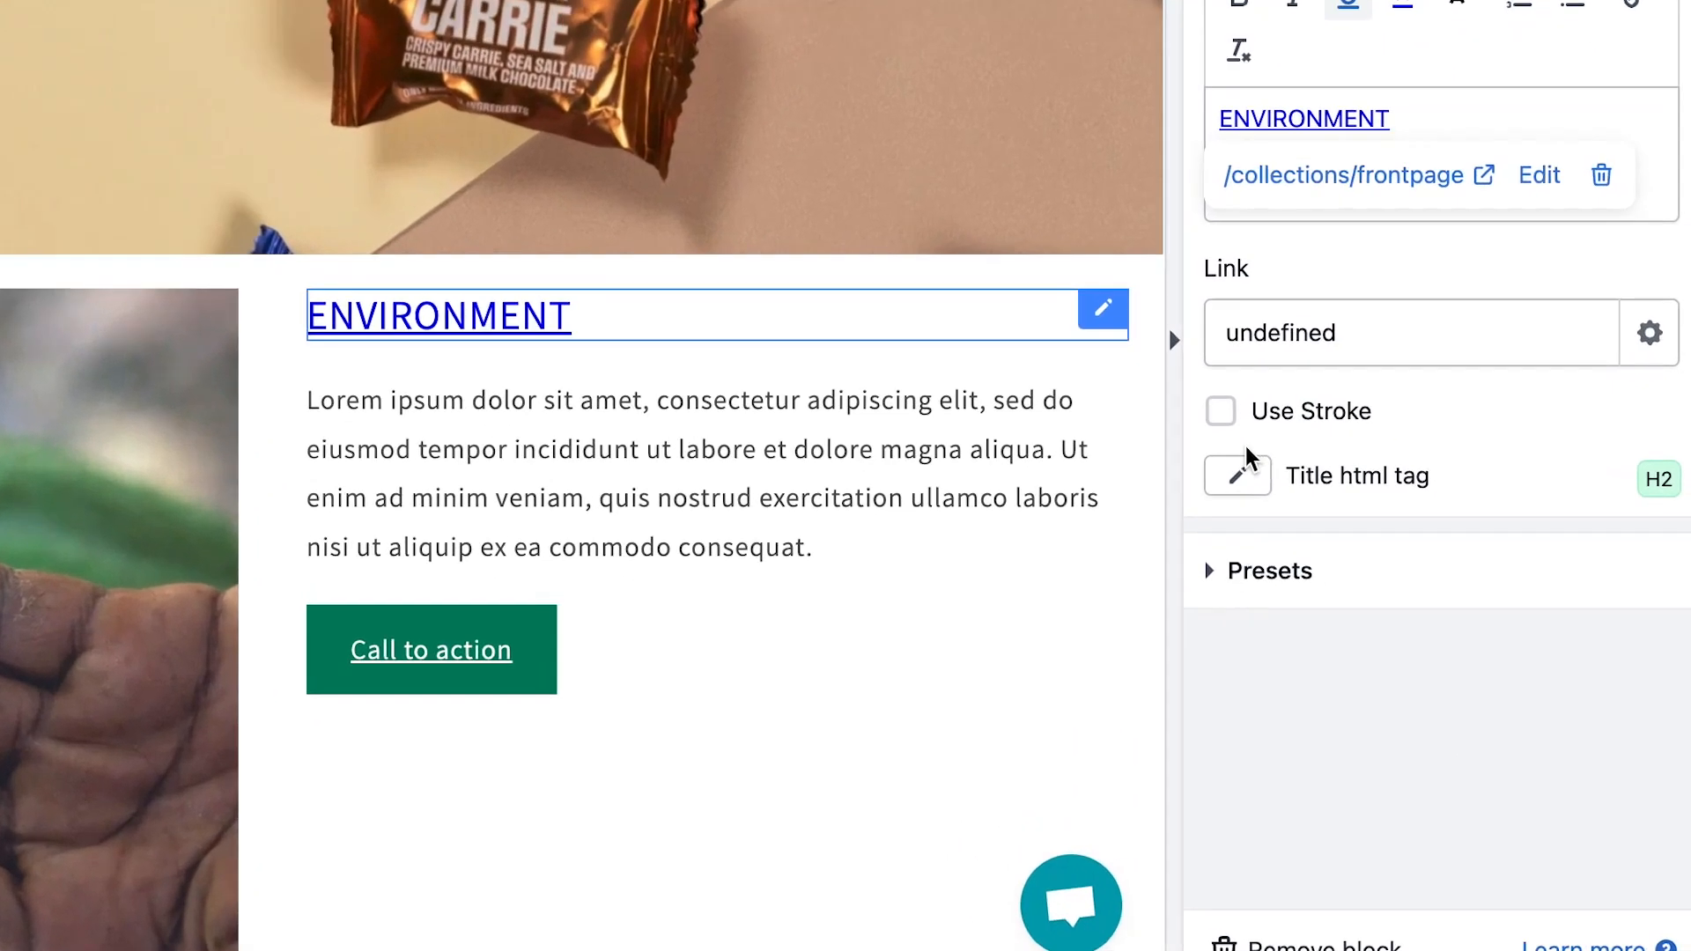
- Try the H1 and H3 HTML tags on the "ENVIRONMENT" heading and return it to H2
left_click(1387, 593)
scroll(1124, 718, "down", 2)
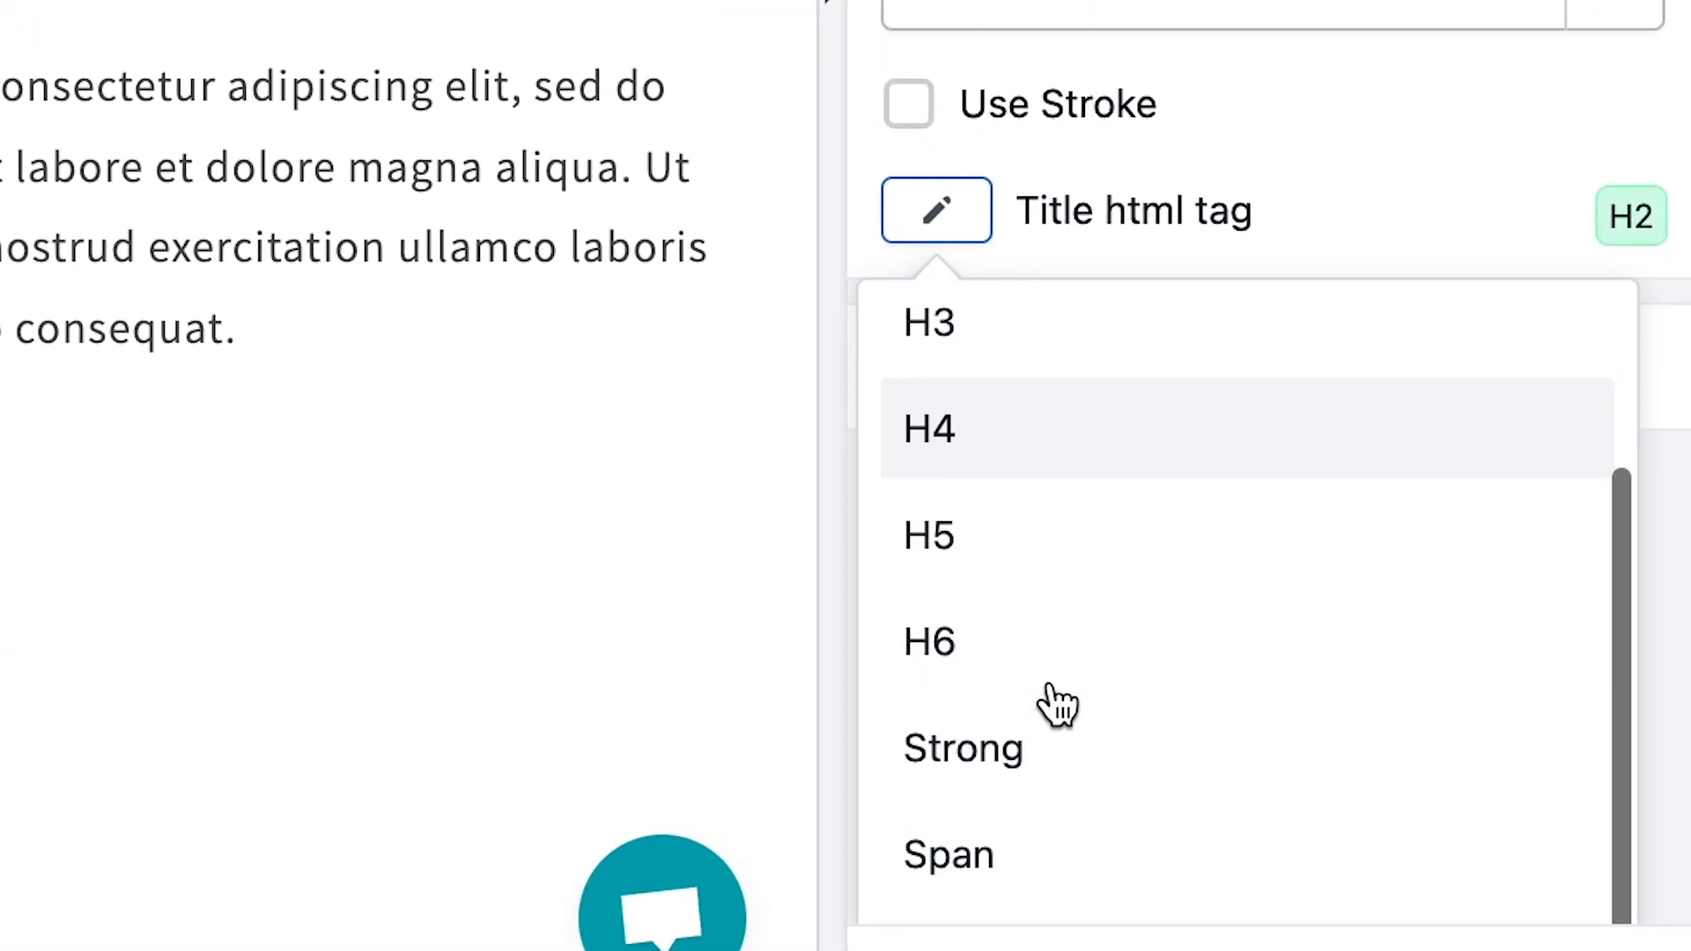
scroll(1053, 696, "up", 2)
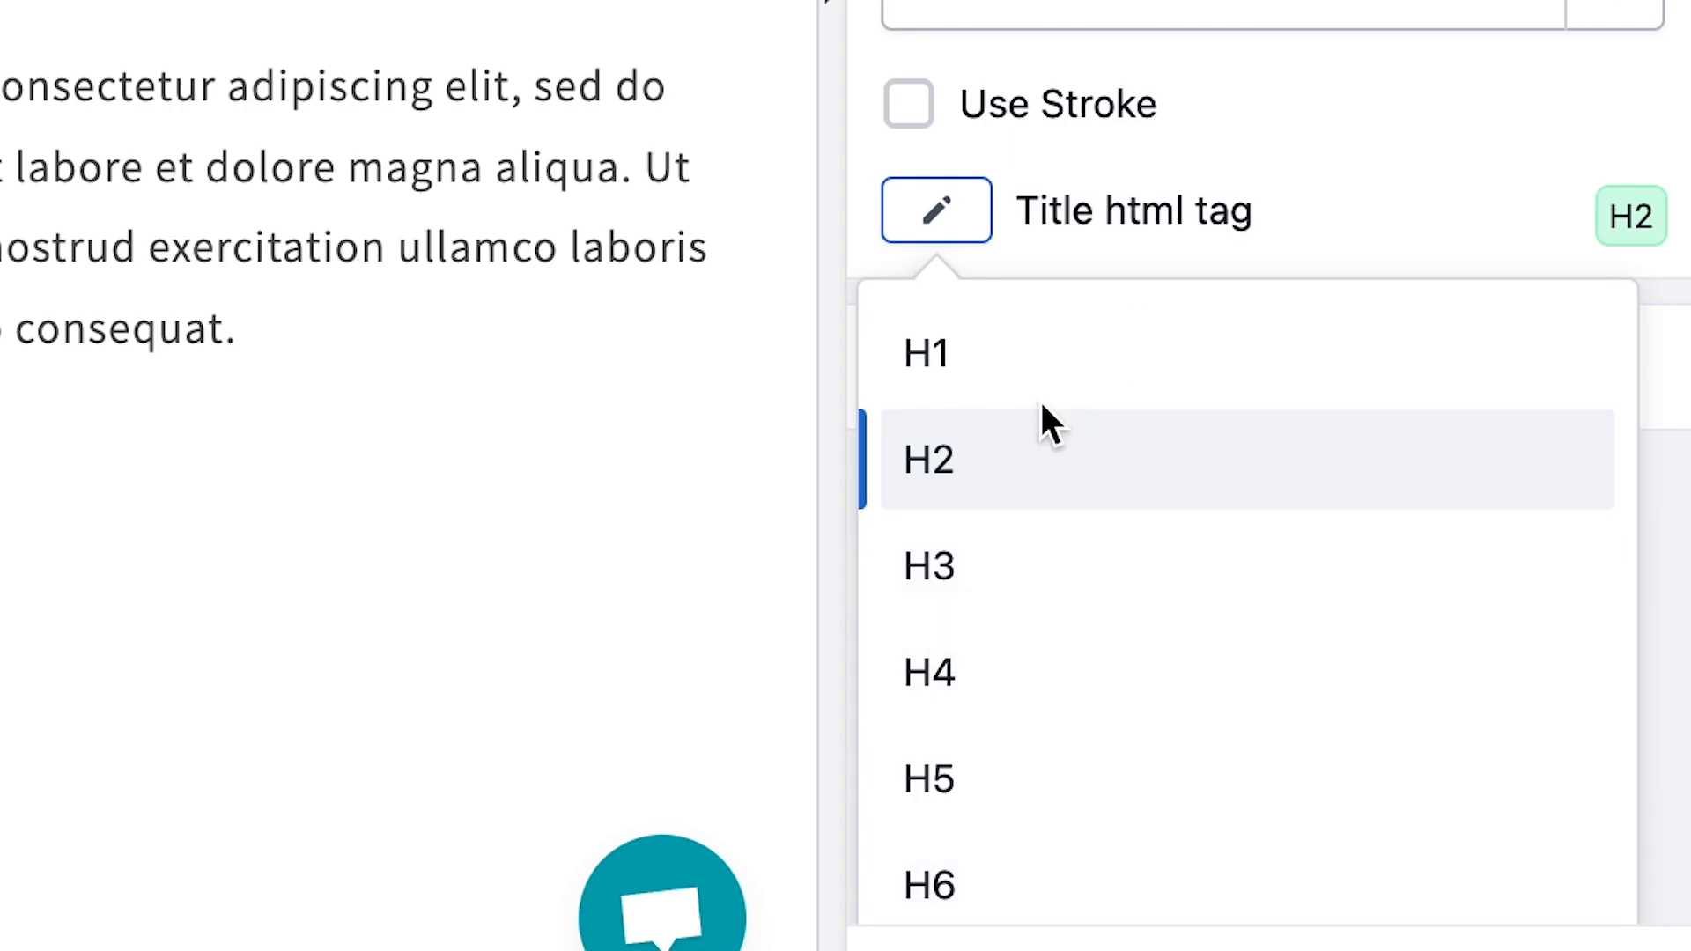
left_click(1043, 354)
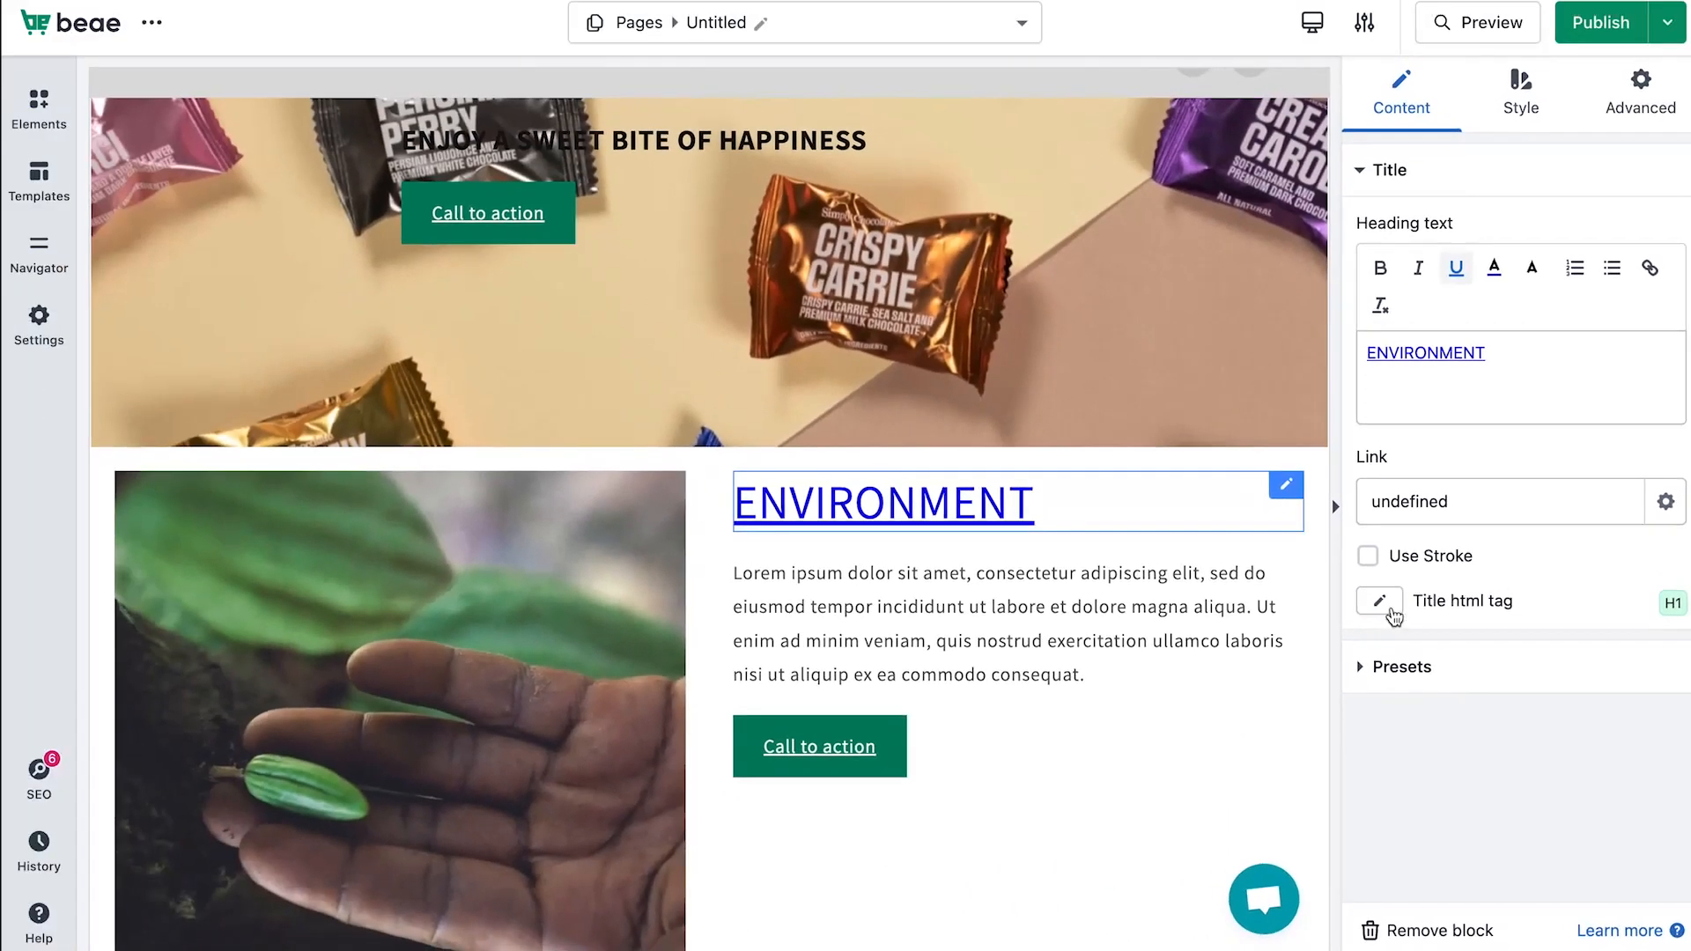
left_click(1381, 602)
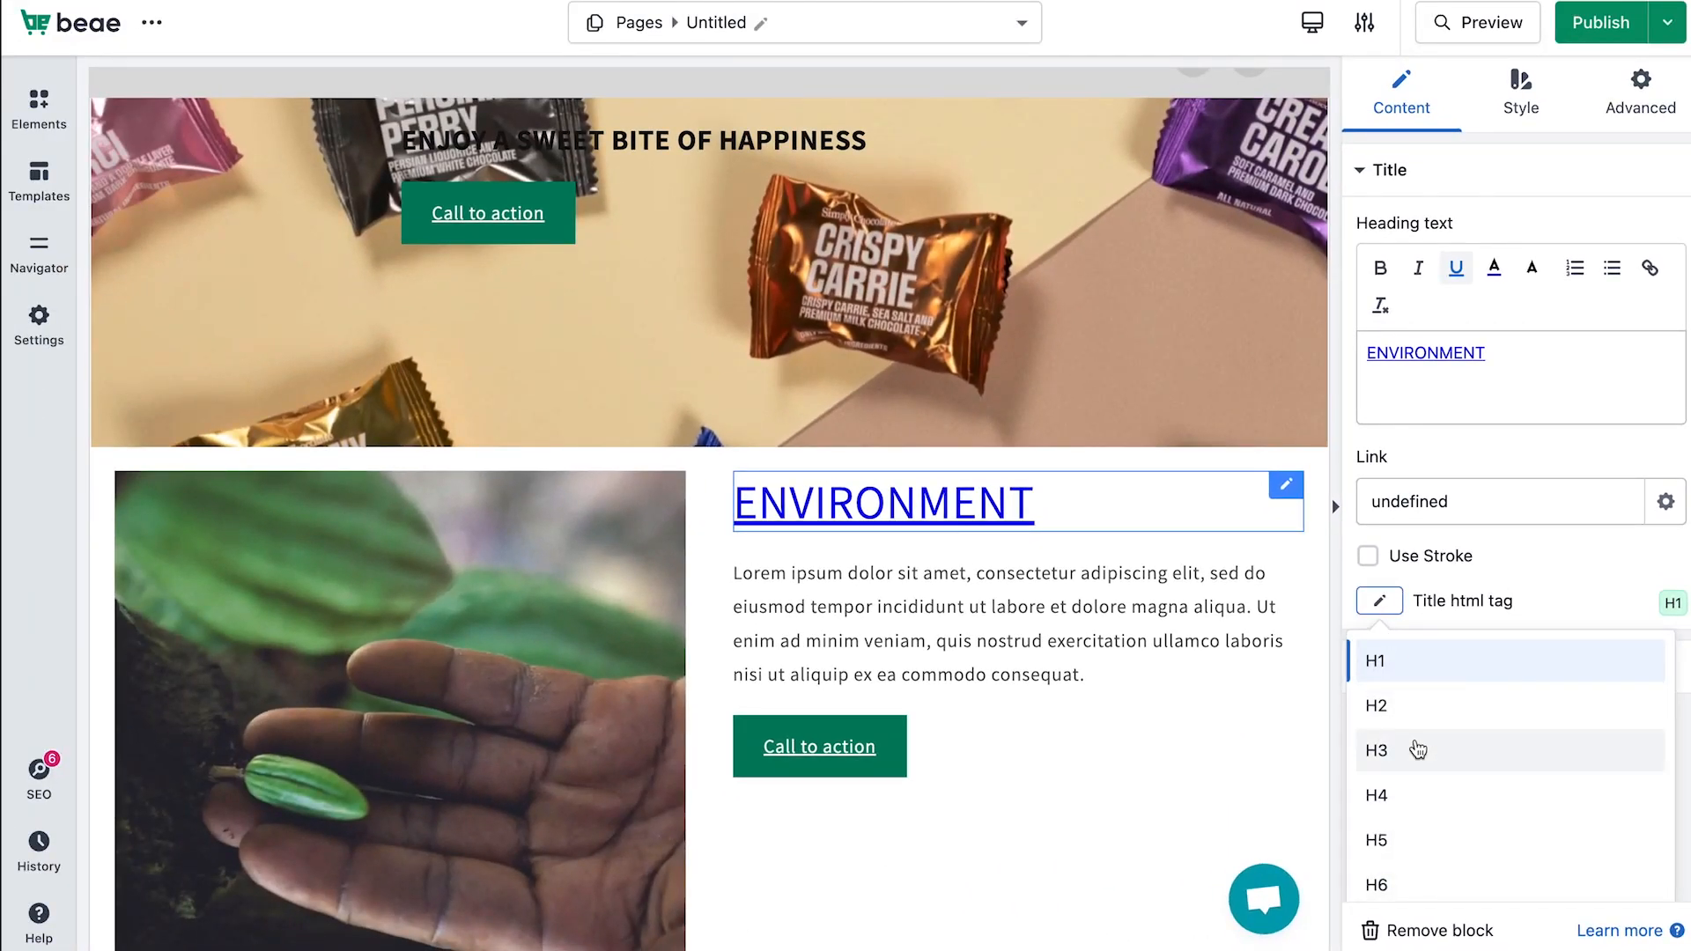
left_click(1411, 747)
left_click(1378, 614)
left_click(1389, 707)
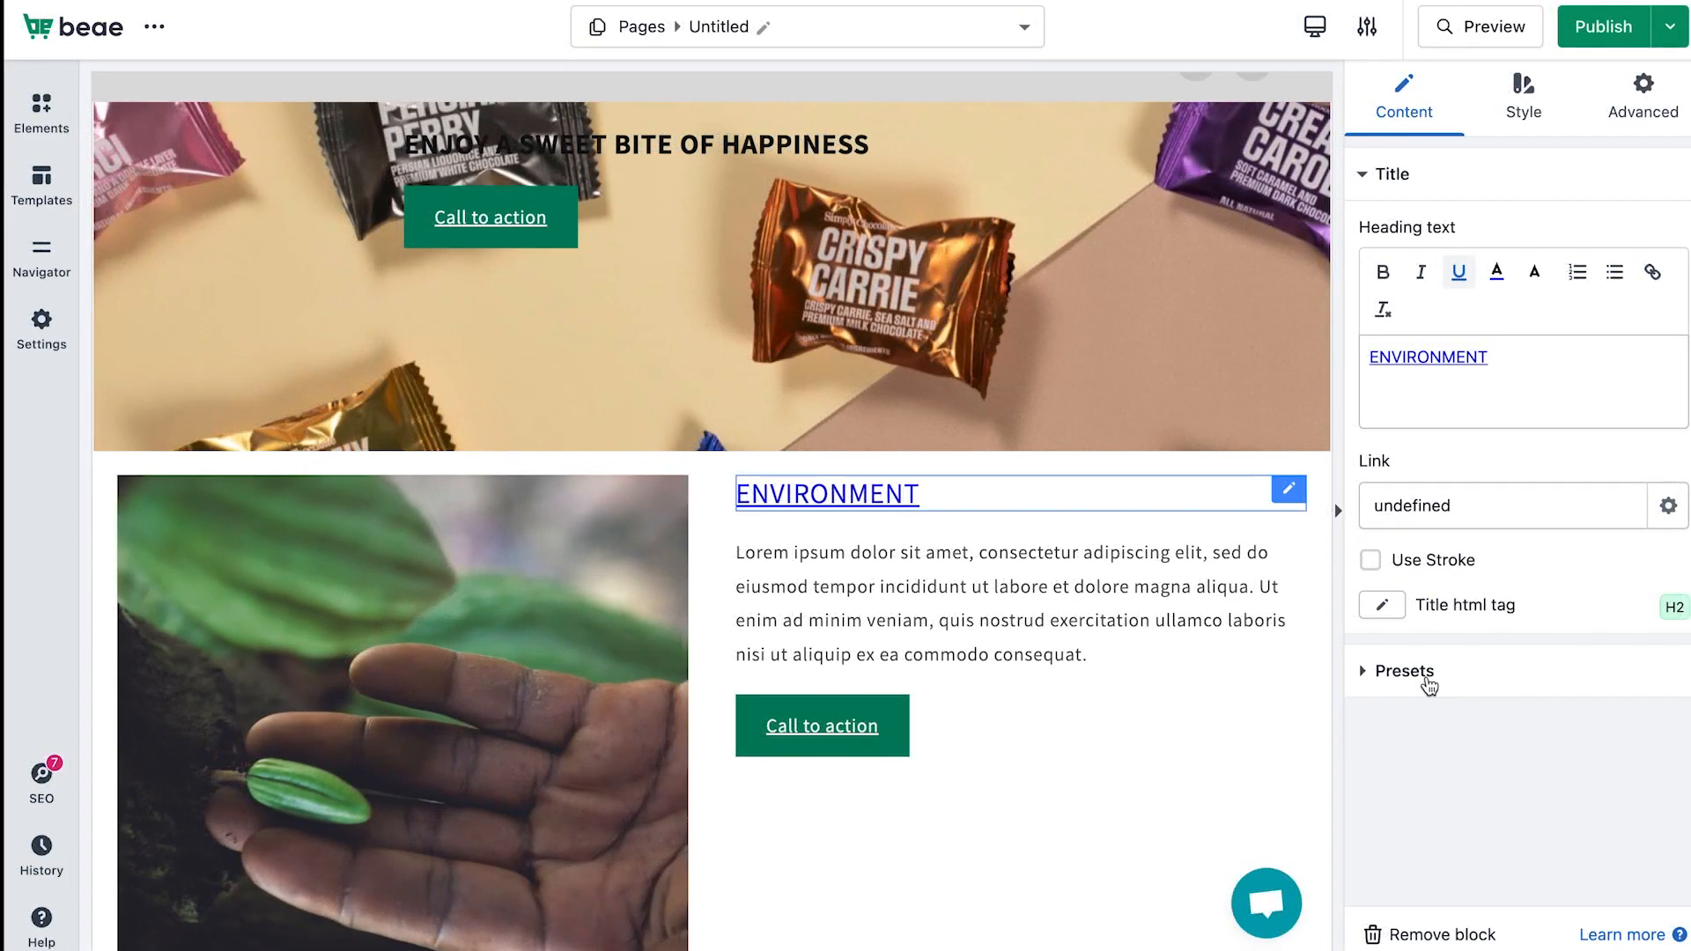
- Look through the library presets and the saved presets for the "ENVIRONMENT" heading
left_click(1426, 683)
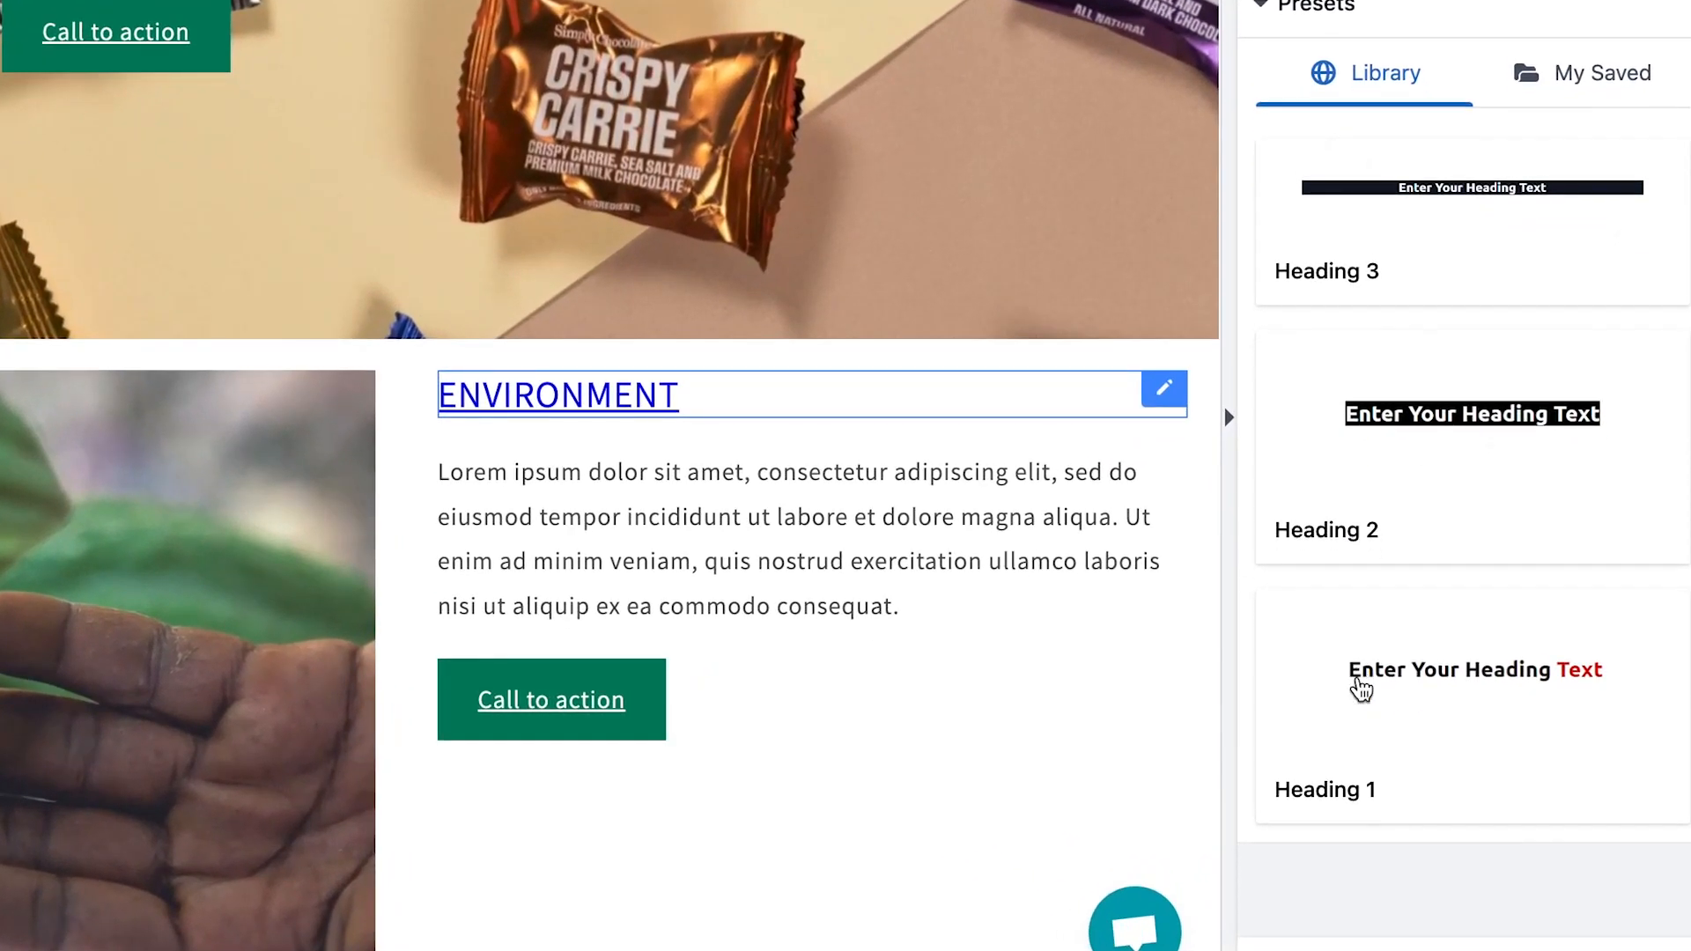
scroll(1360, 690, "up", 1)
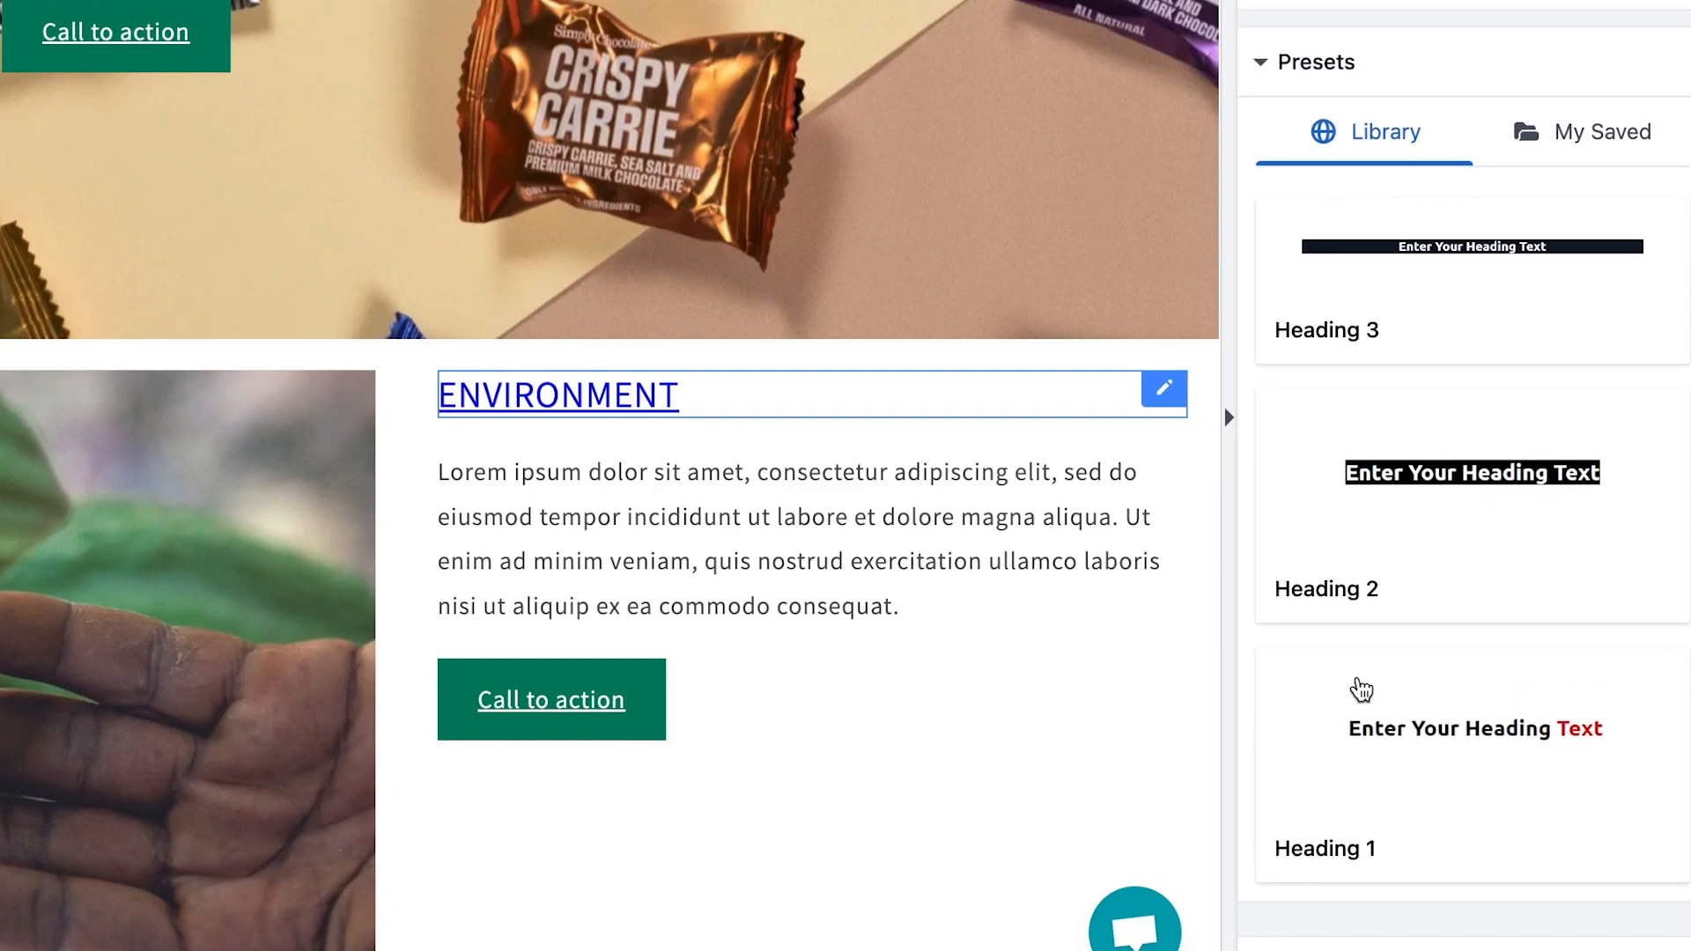
left_click(1592, 152)
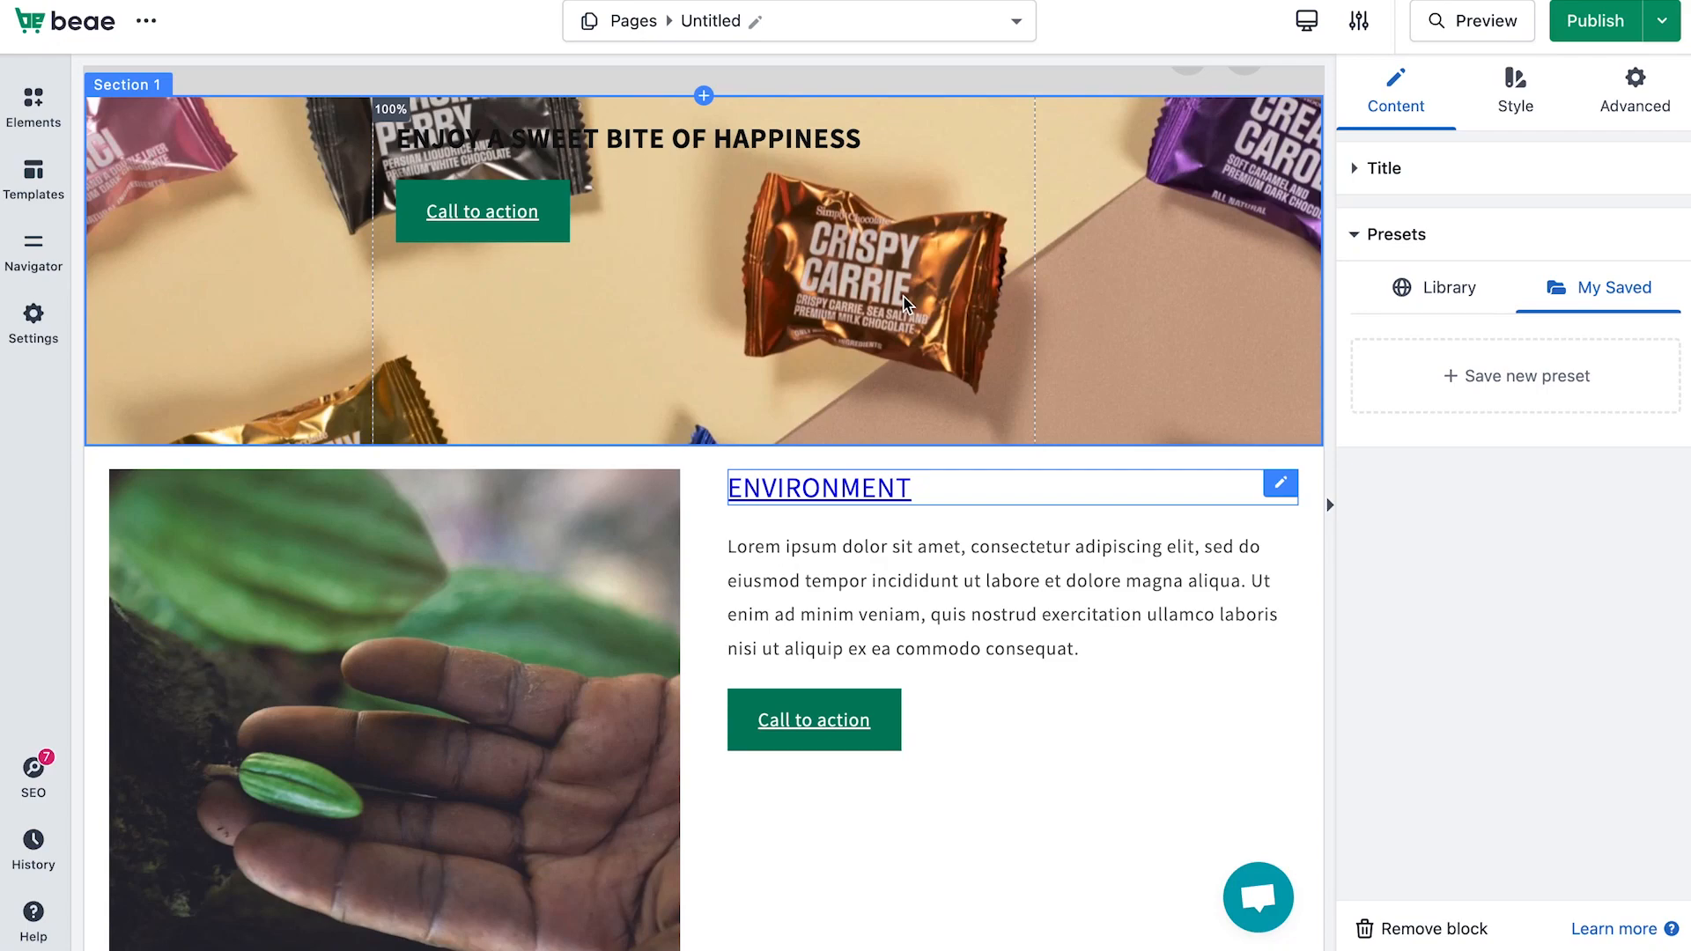
- Center-align the banner heading "ENJOY A SWEET BITE OF HAPPINESS"
left_click(920, 139)
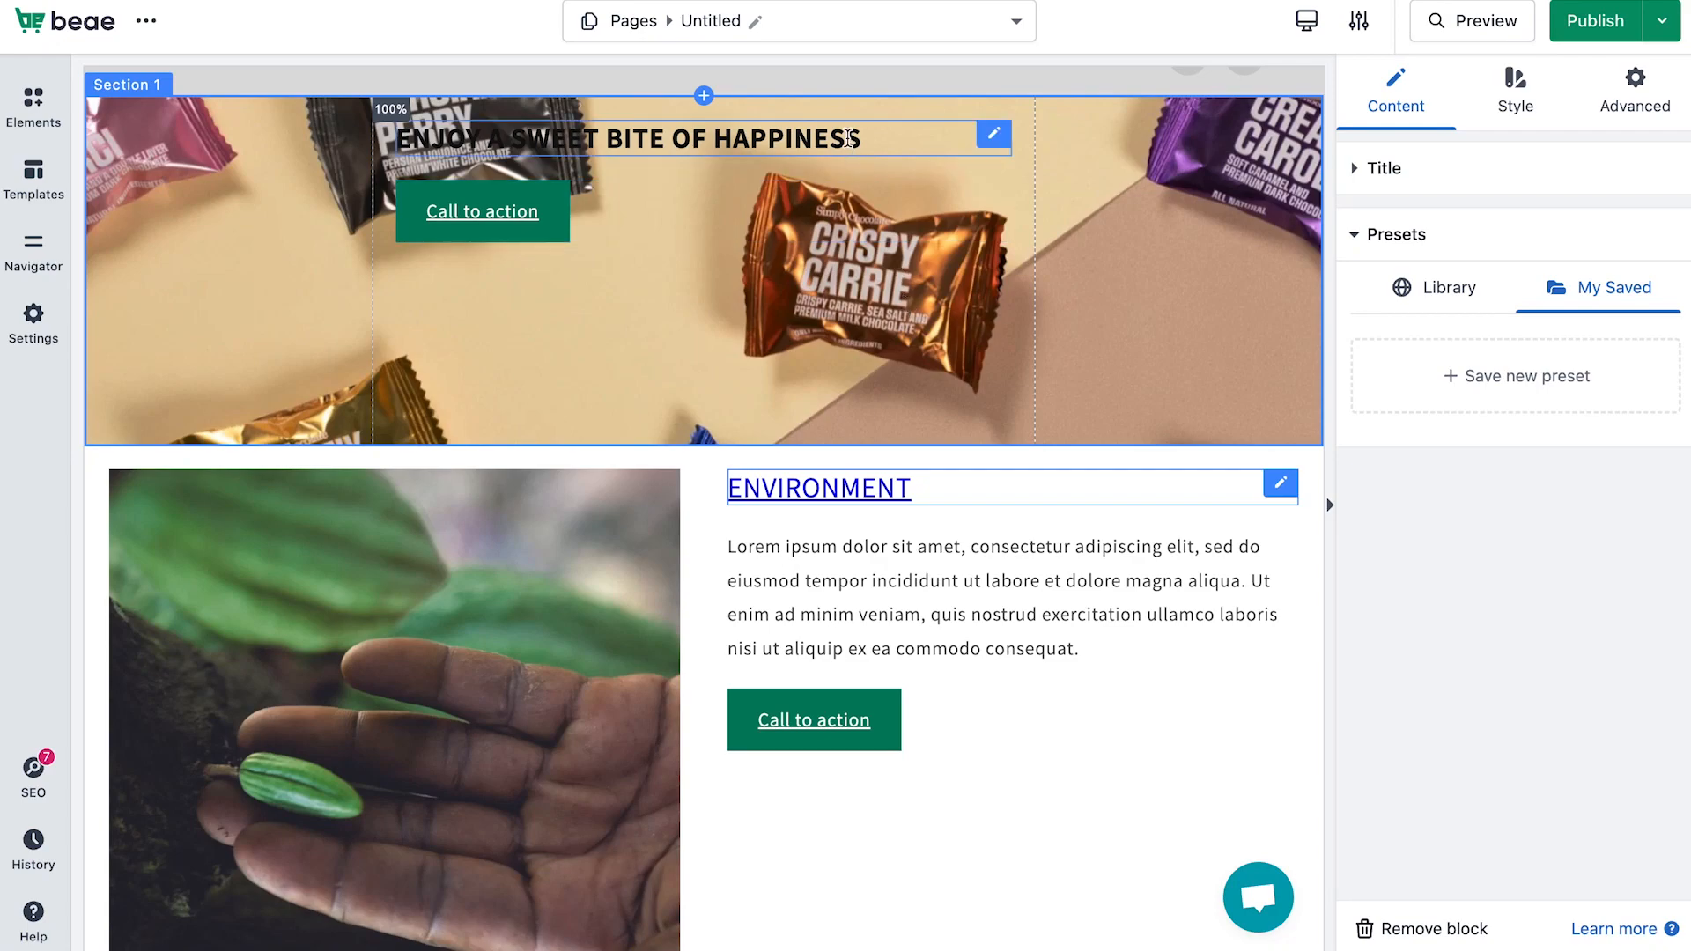
left_click(1501, 111)
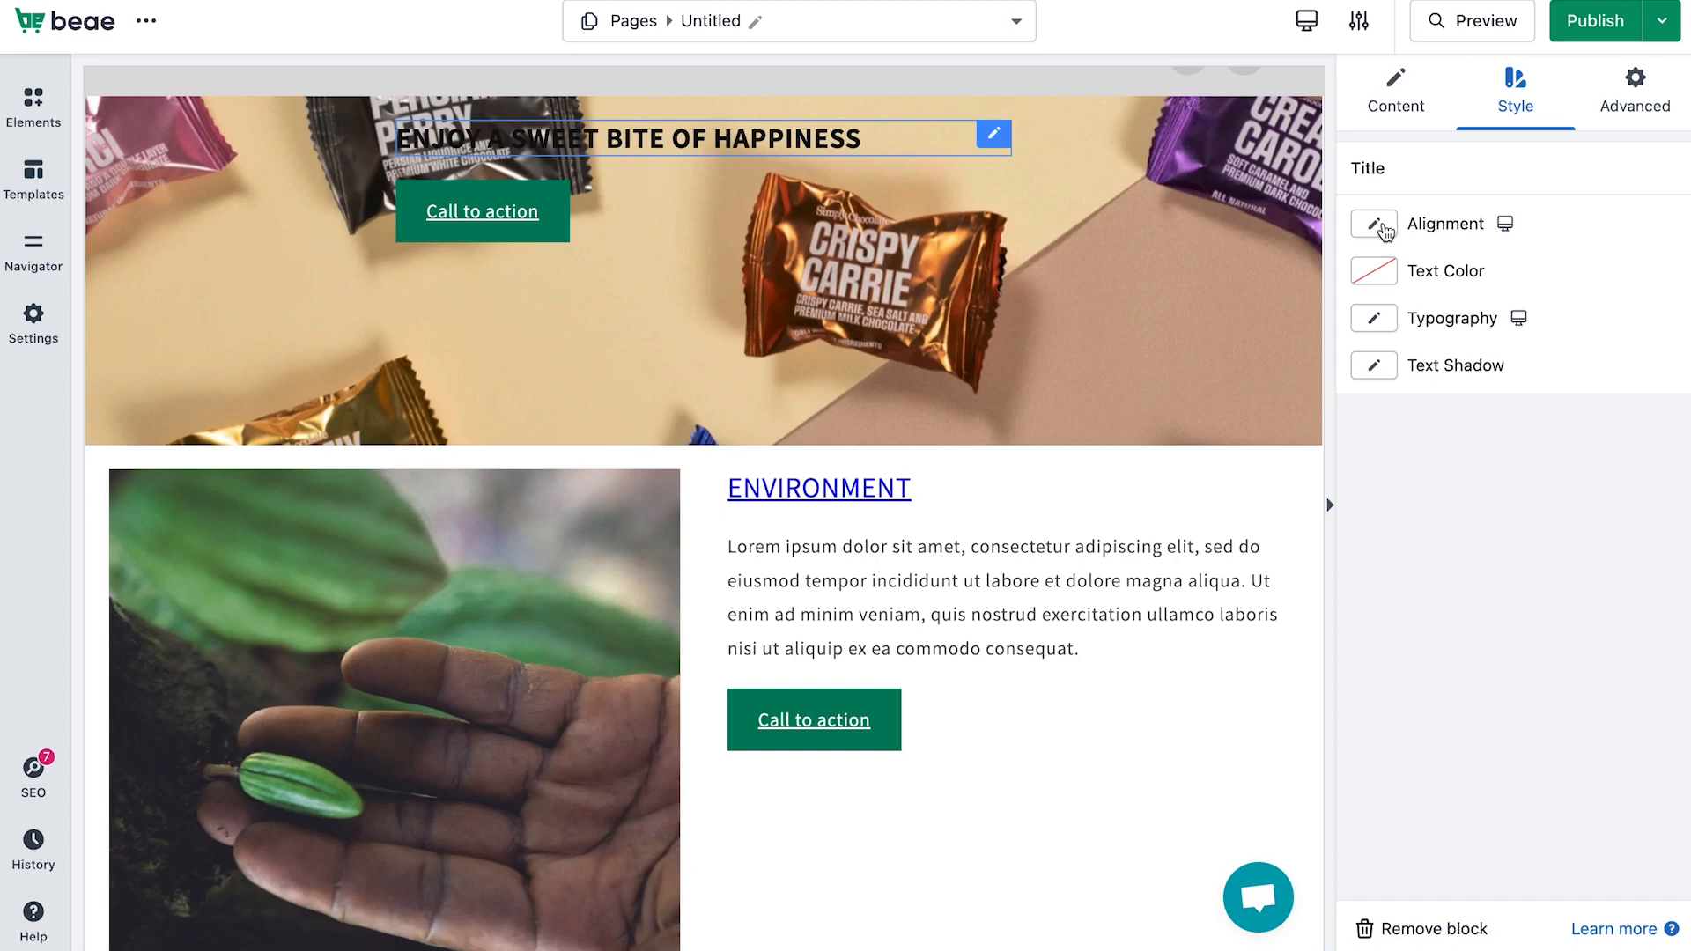
left_click(1373, 224)
left_click(1398, 277)
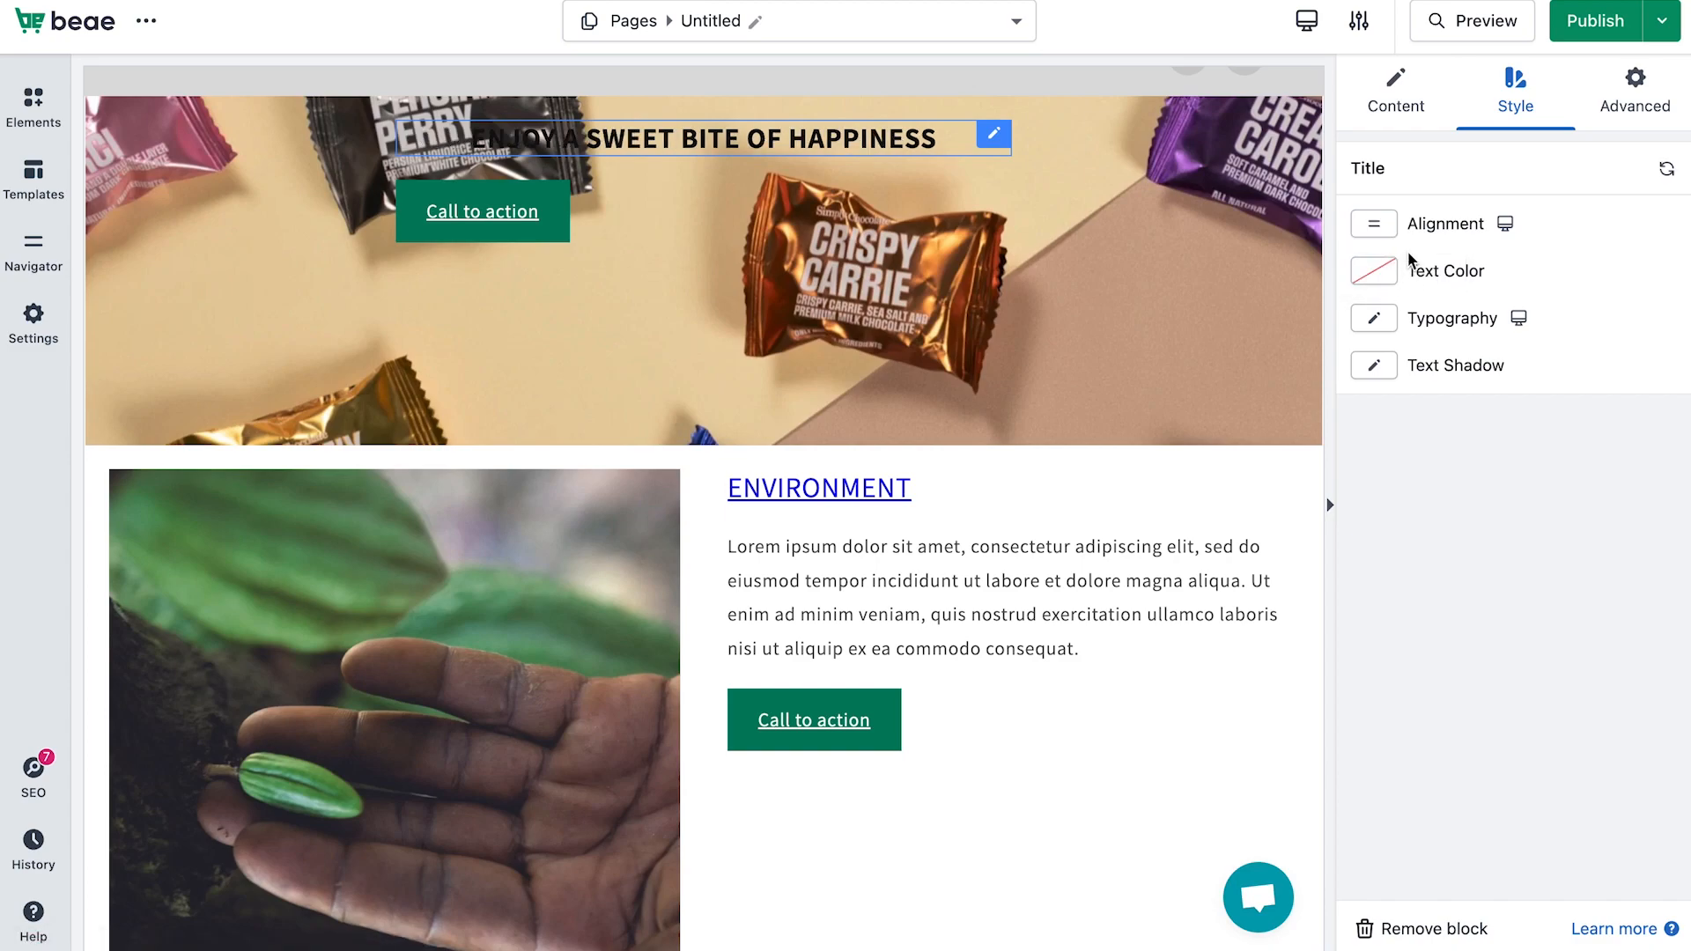
- Preview the banner heading's alignment in the mobile layout and return to the desktop layout
left_click(1504, 223)
left_click(1504, 277)
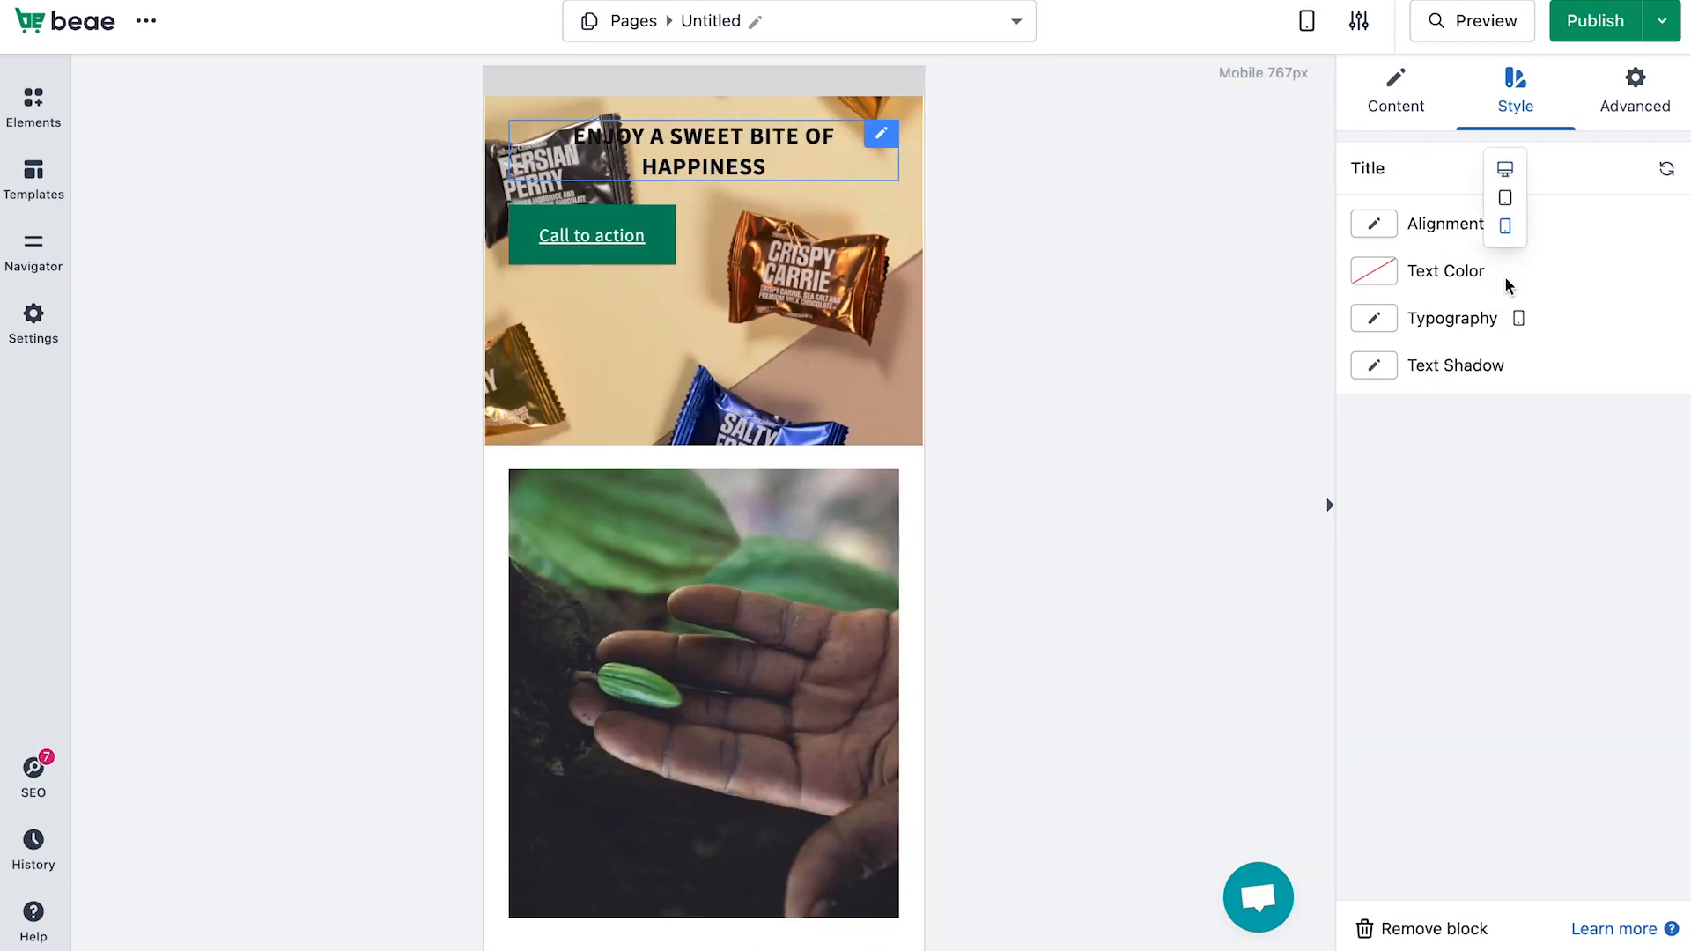
left_click(1504, 169)
- Set the banner heading's text color to the near-white #f7f7f7
left_click(1374, 275)
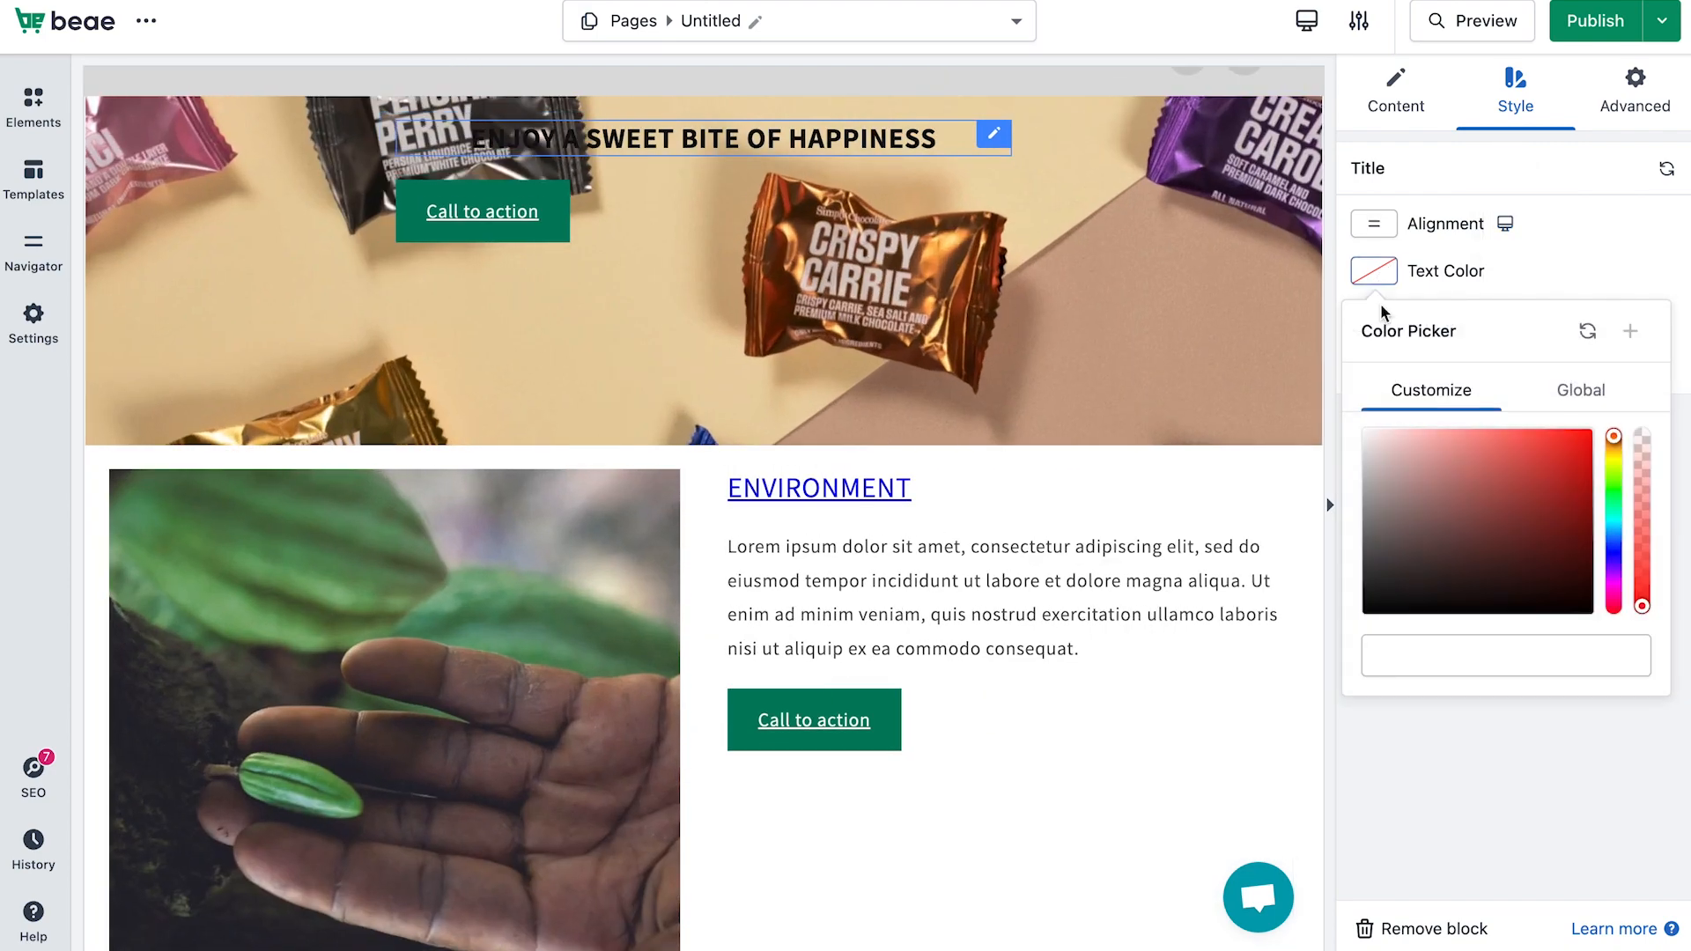
left_click_drag(1384, 434, 1345, 440)
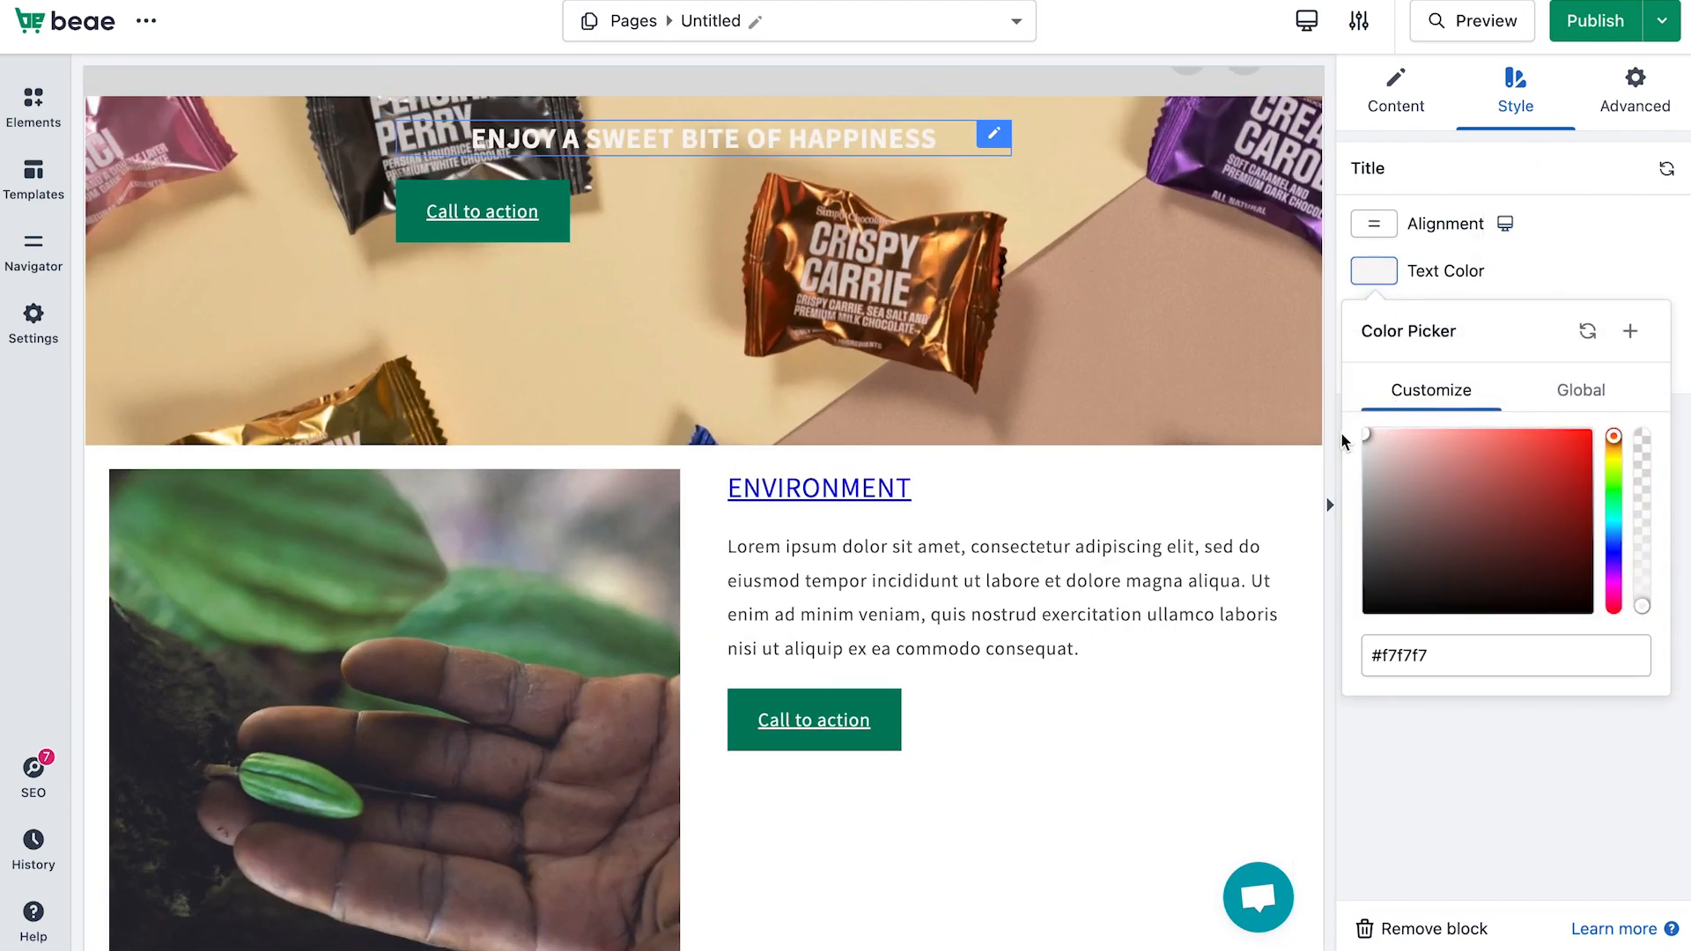
left_click(1521, 256)
- Try the Google font Open Sans on the banner heading
left_click(1373, 318)
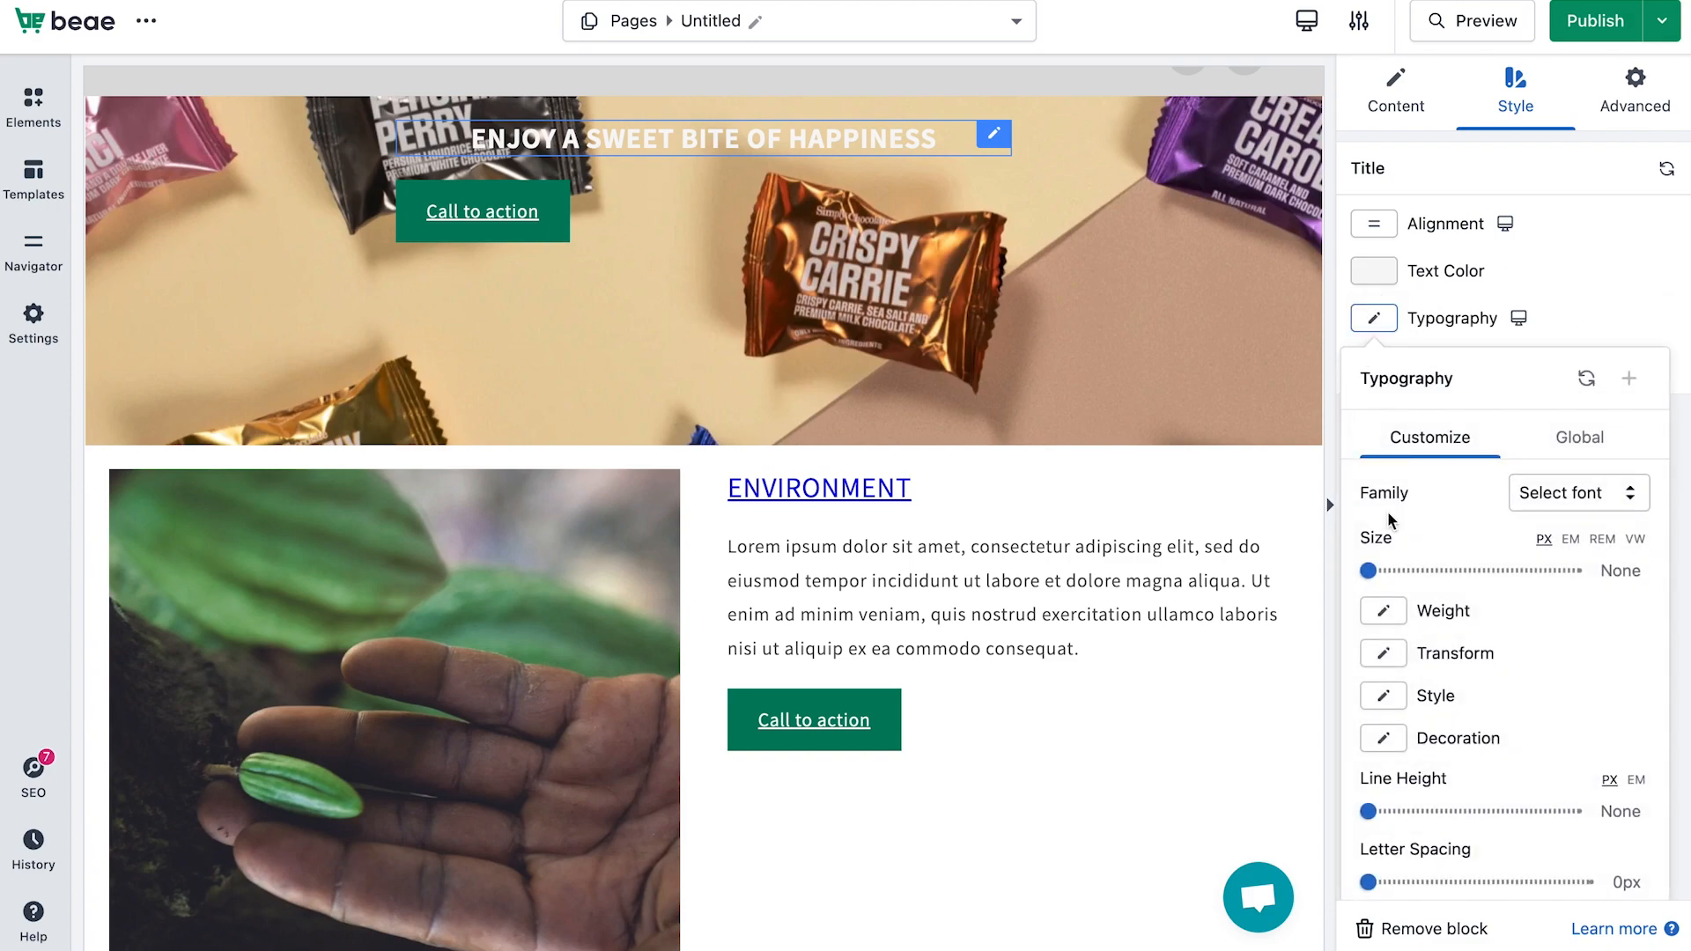
left_click(1549, 511)
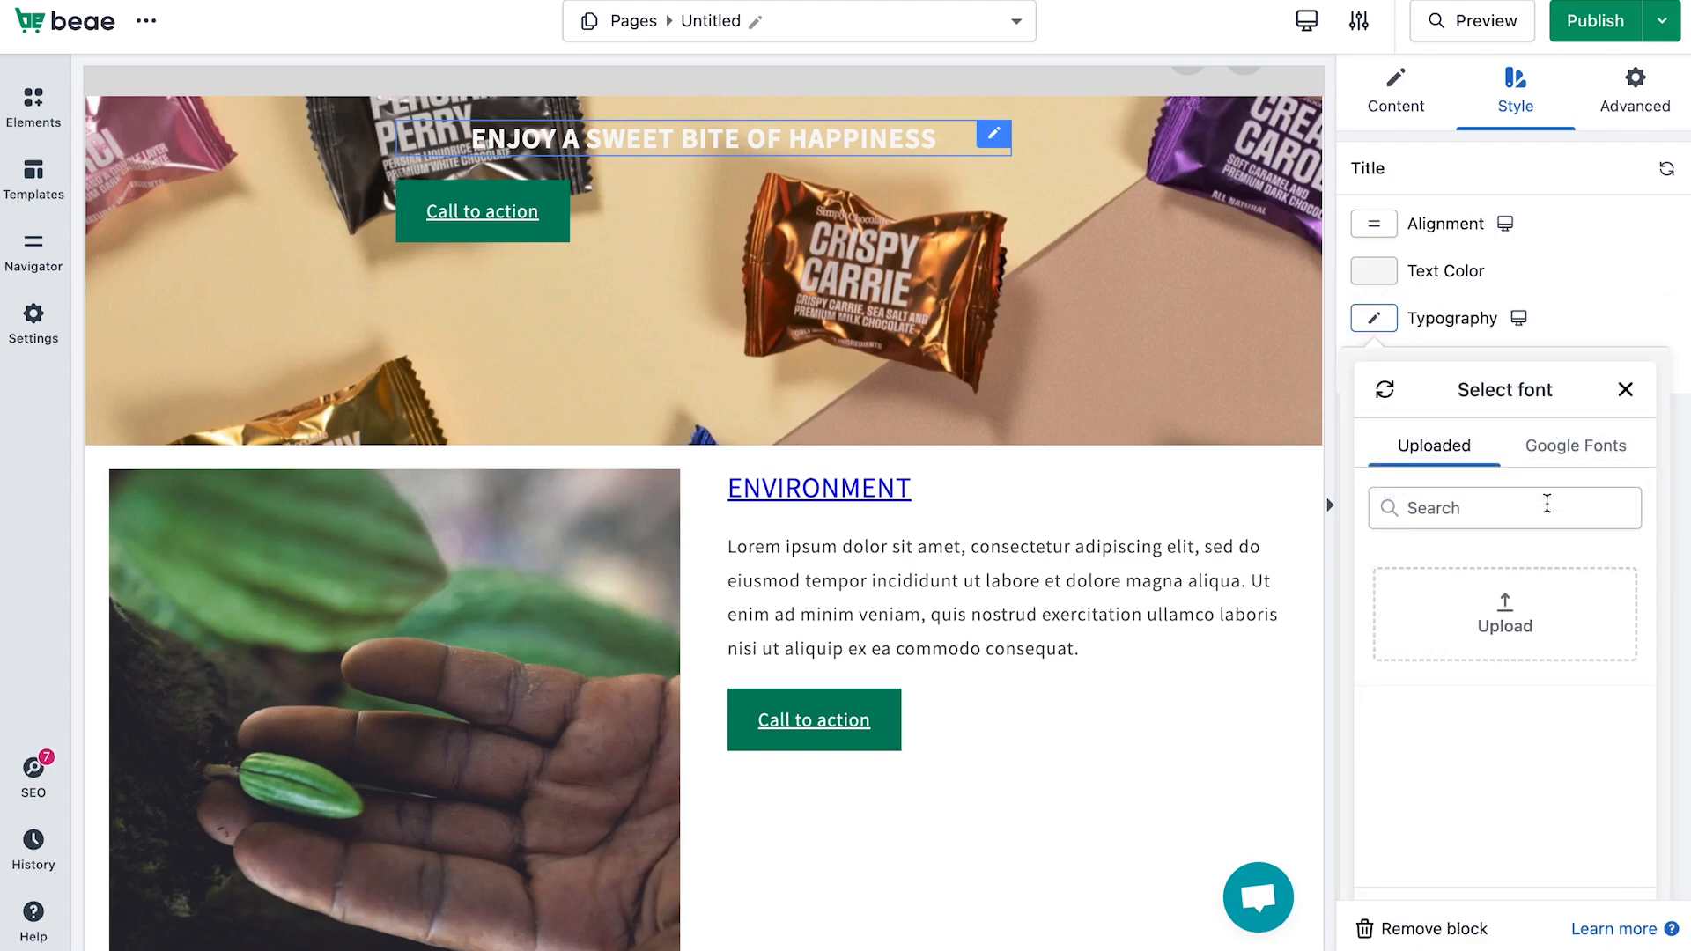
left_click(1554, 459)
left_click(1462, 597)
left_click(1455, 642)
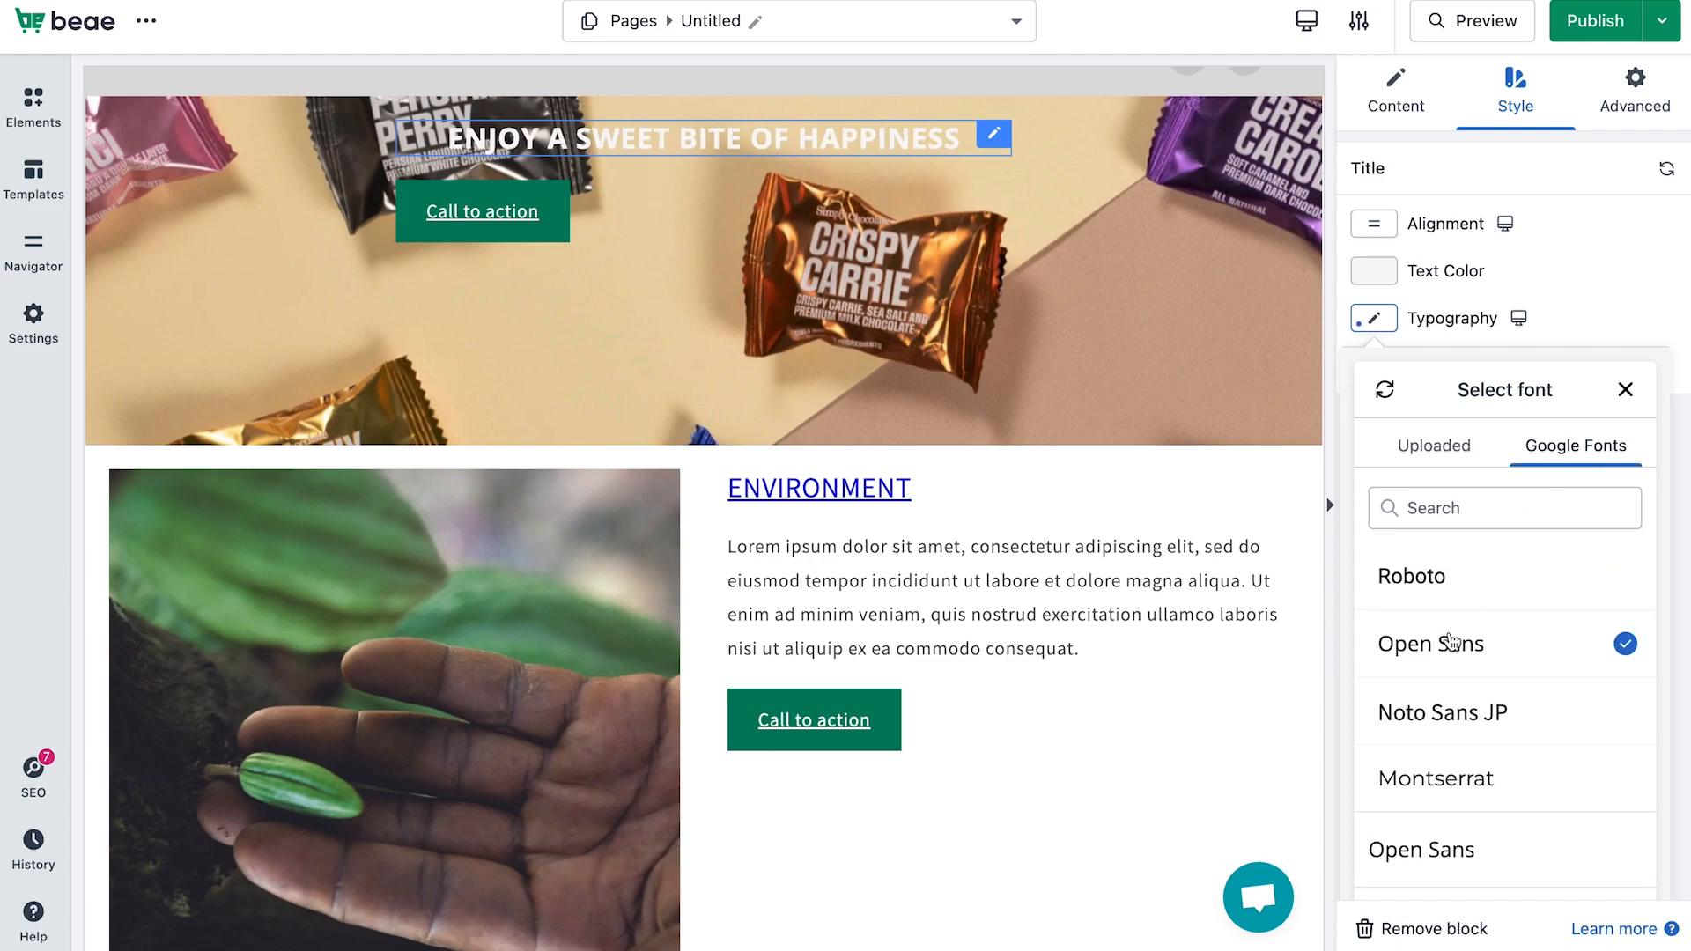
left_click(1467, 598)
left_click(1461, 636)
left_click(1623, 390)
- Set the banner heading's font size to 32 px, its weight to 200 and its text transform to Uppercase
left_click_drag(1384, 570, 1400, 571)
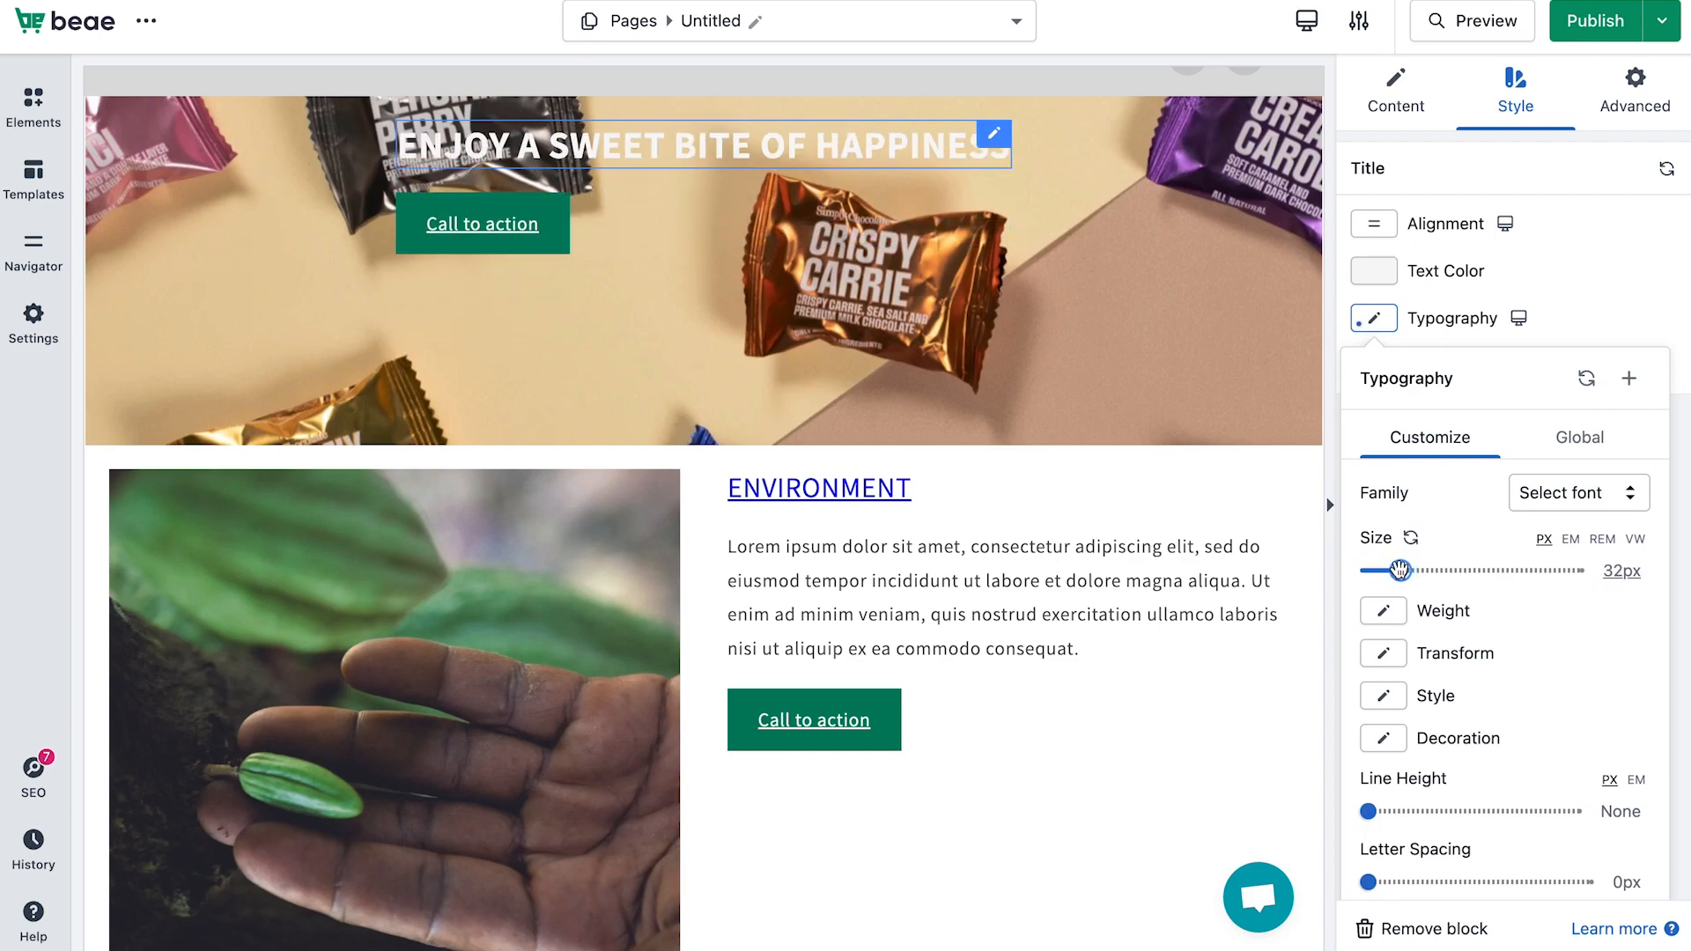
left_click(1397, 619)
left_click(1400, 708)
left_click(1389, 661)
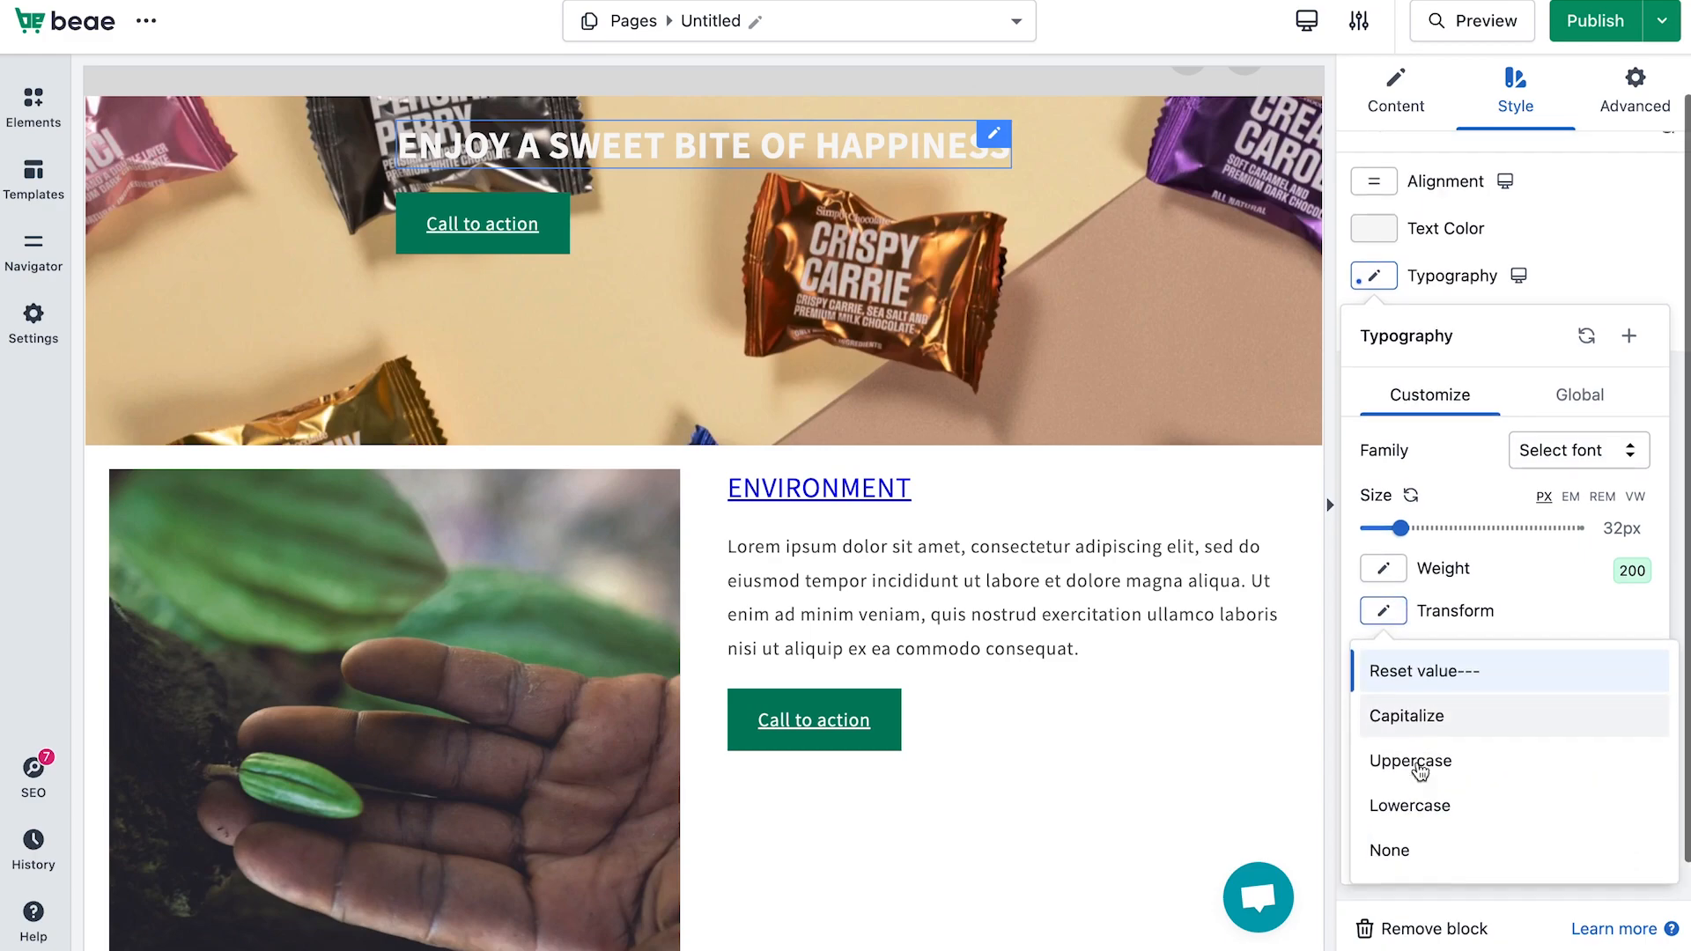
left_click(1416, 724)
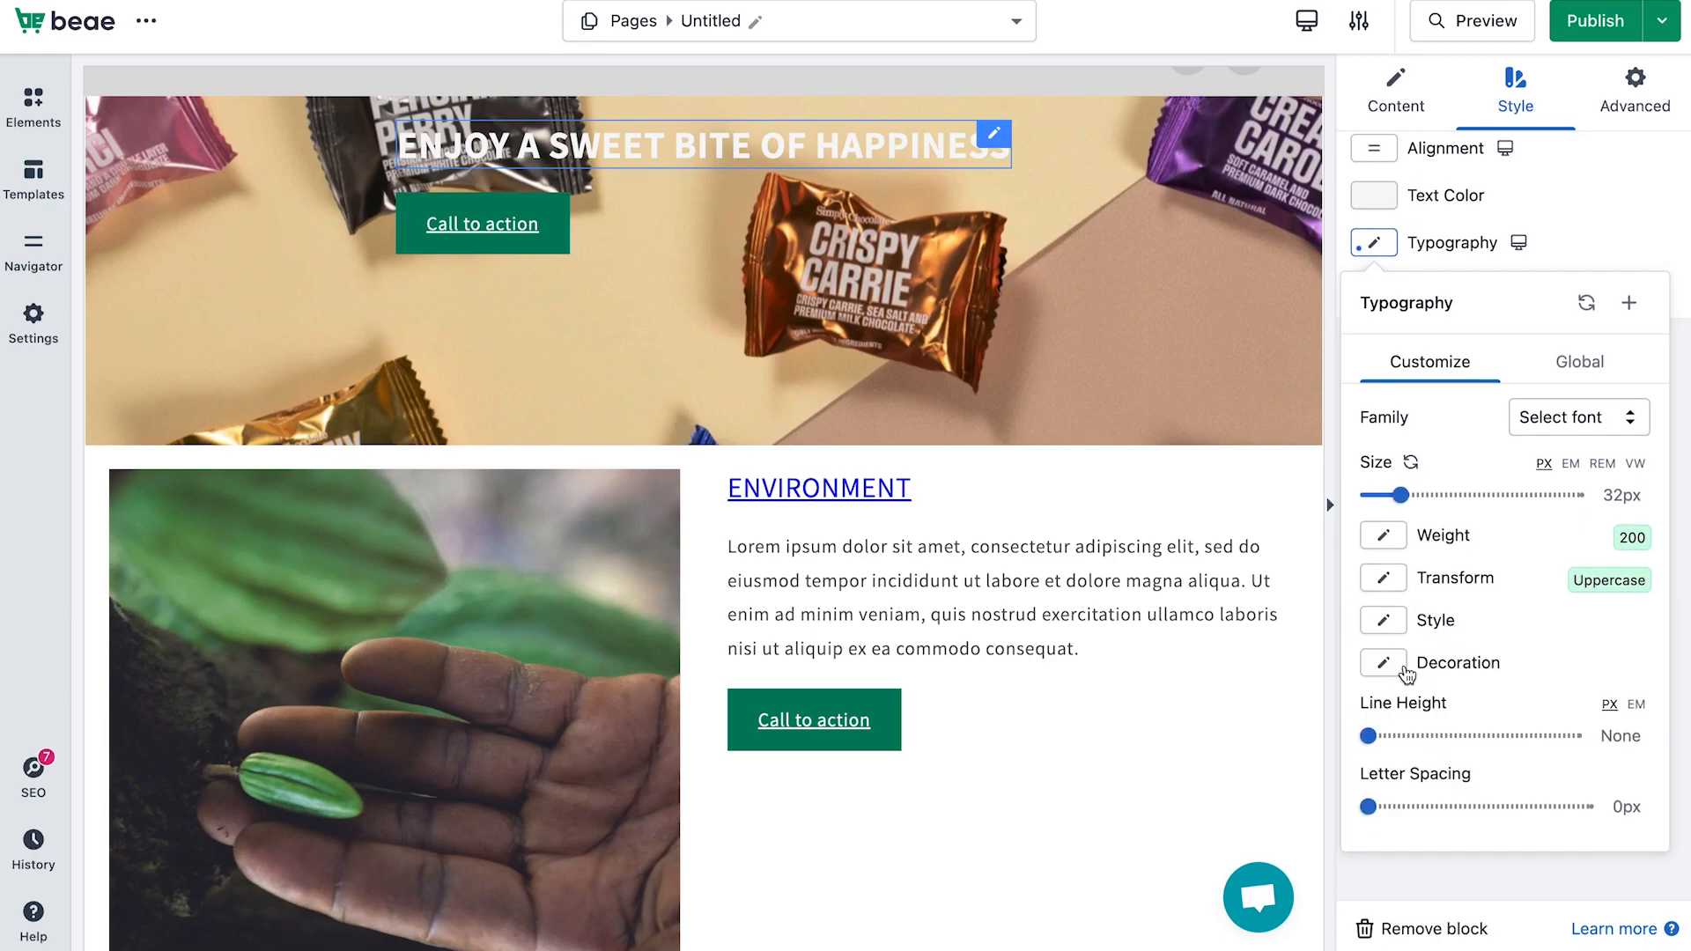
left_click(1387, 627)
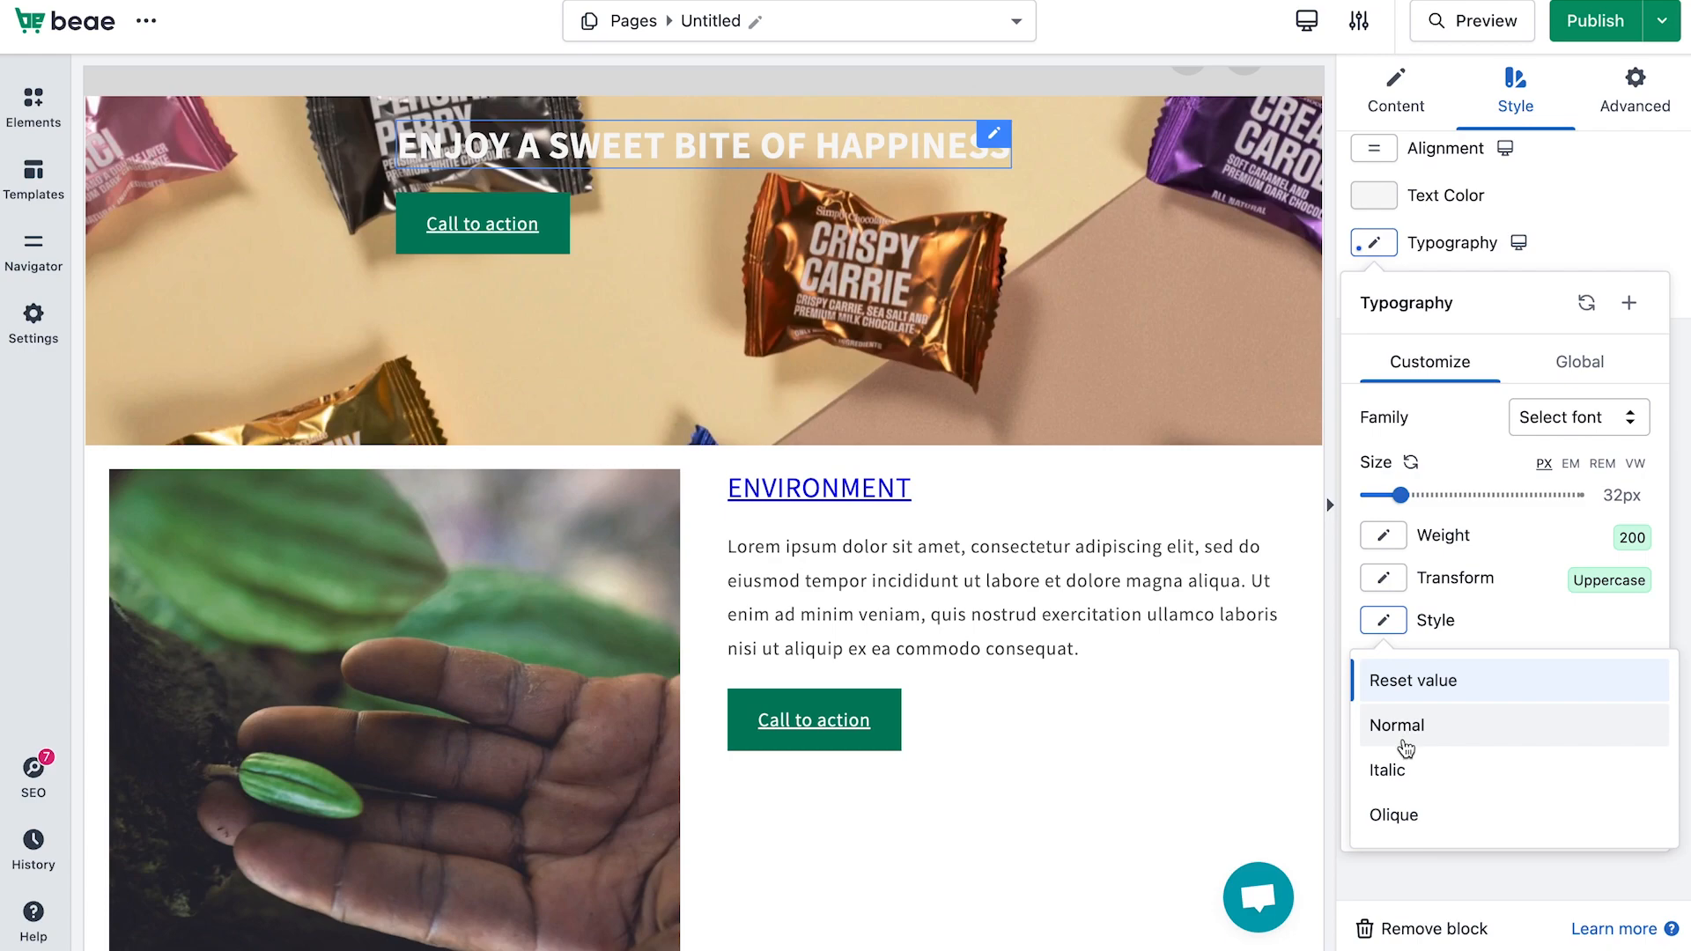
left_click(1384, 622)
left_click(1392, 664)
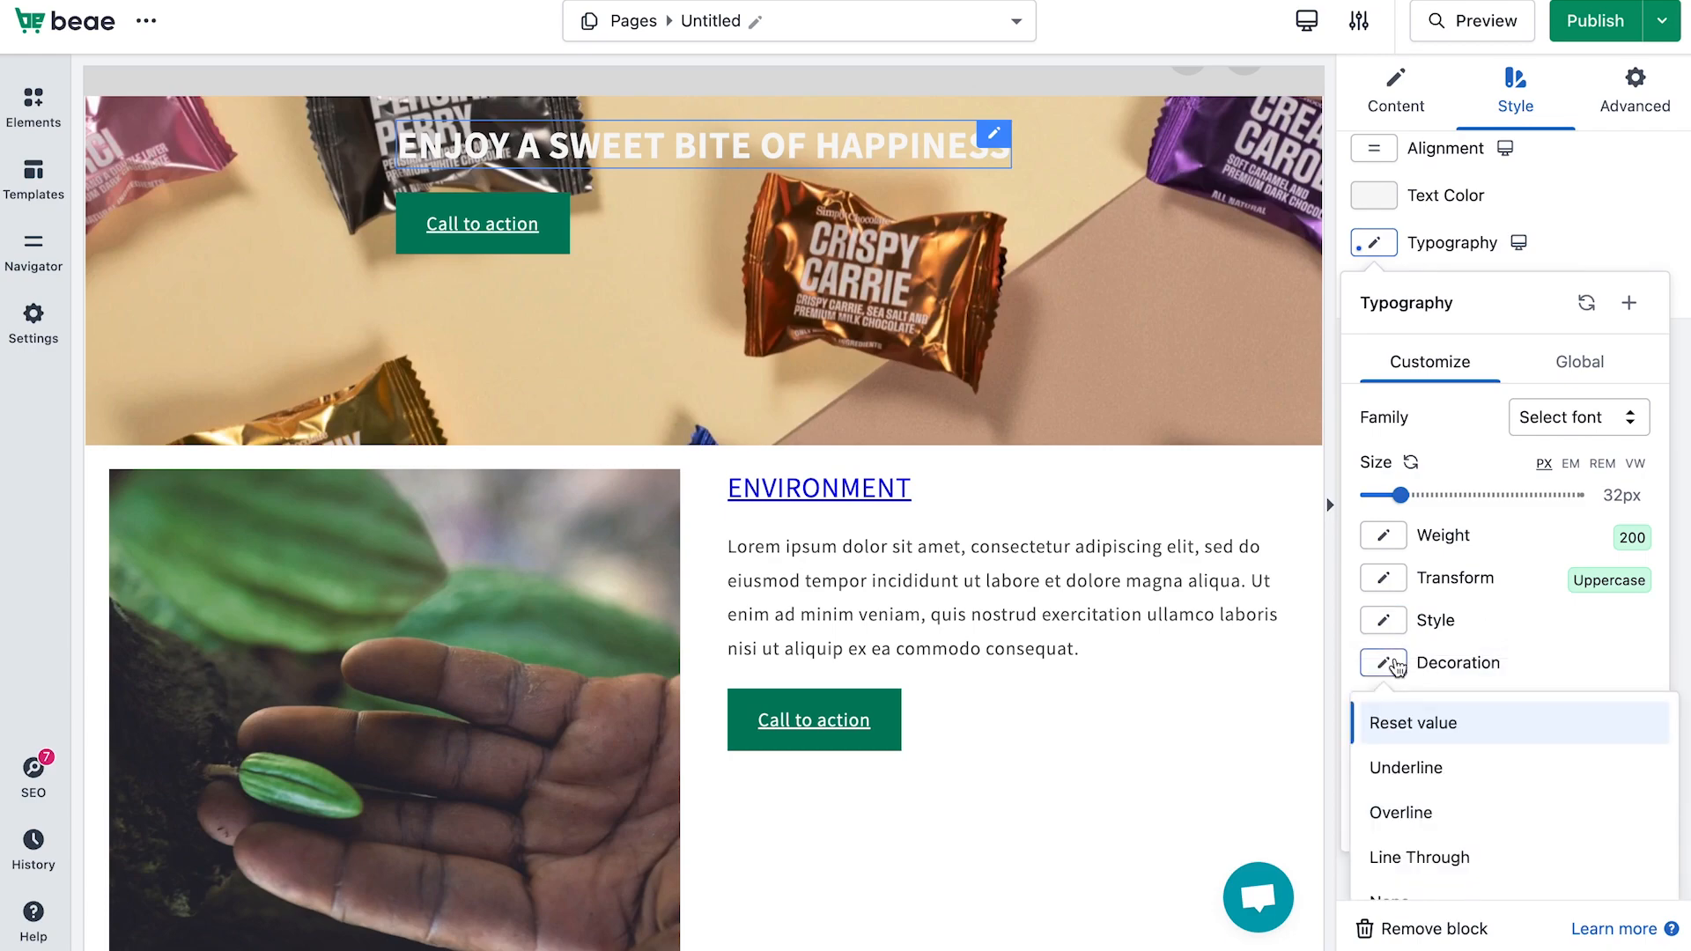
scroll(1430, 806, "down", 1)
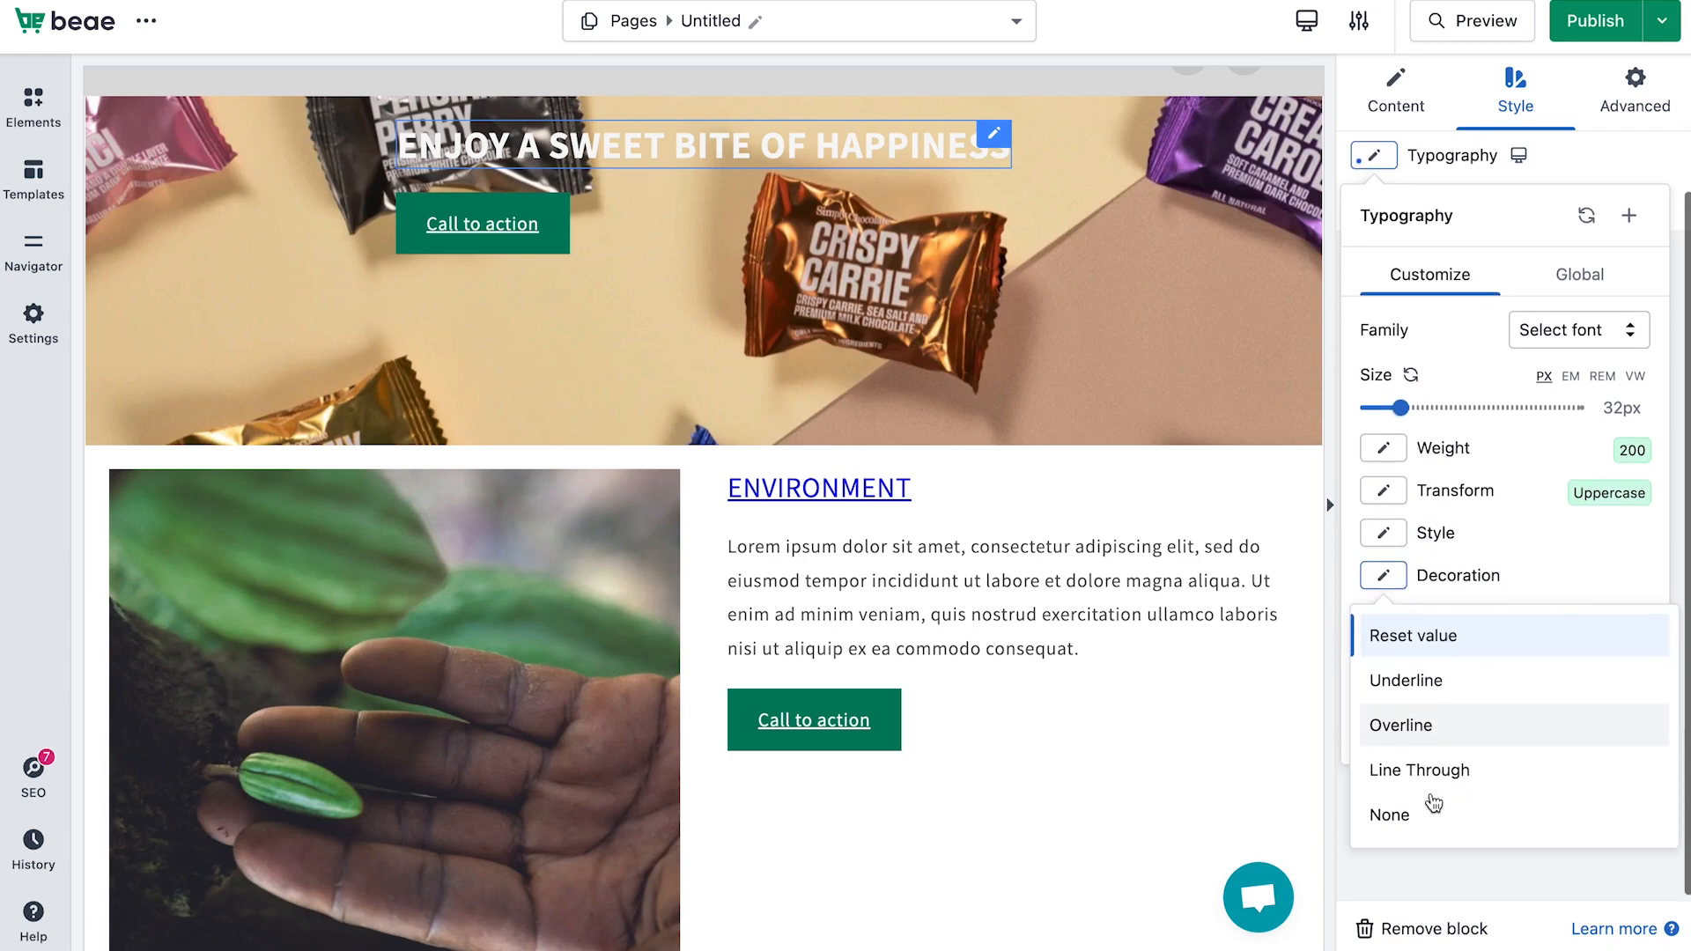
left_click(1525, 627)
- Set the banner heading's line height to 47 px and its letter spacing to -0.2 px
left_click_drag(1369, 735, 1406, 735)
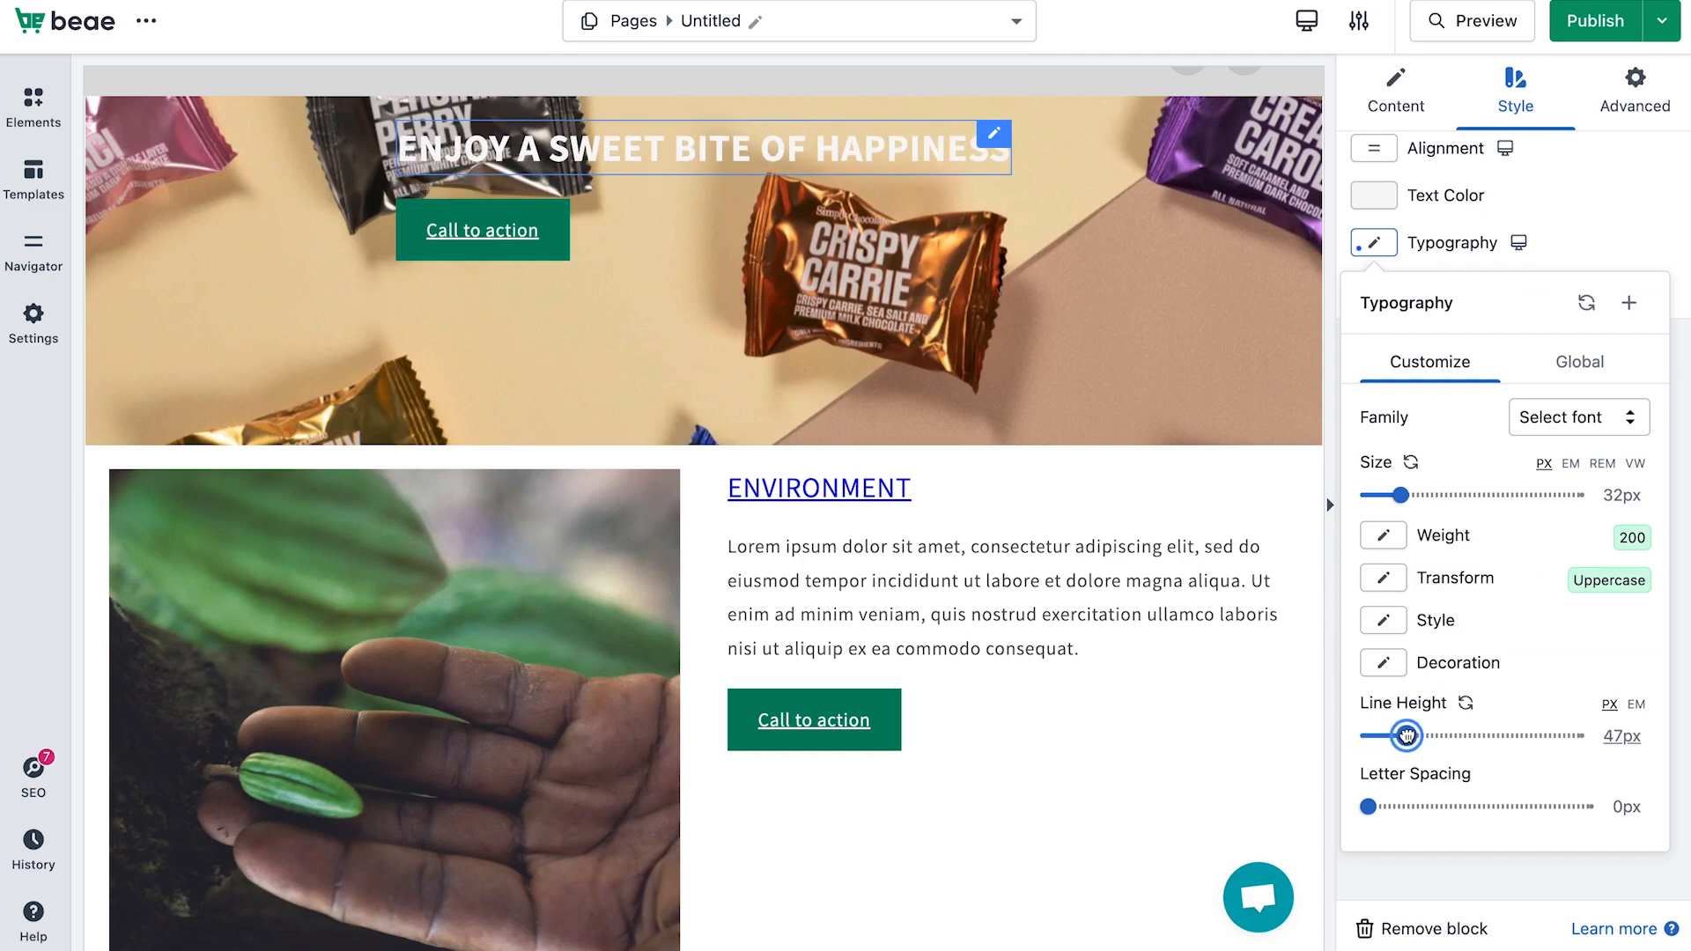
left_click_drag(1368, 807, 1464, 810)
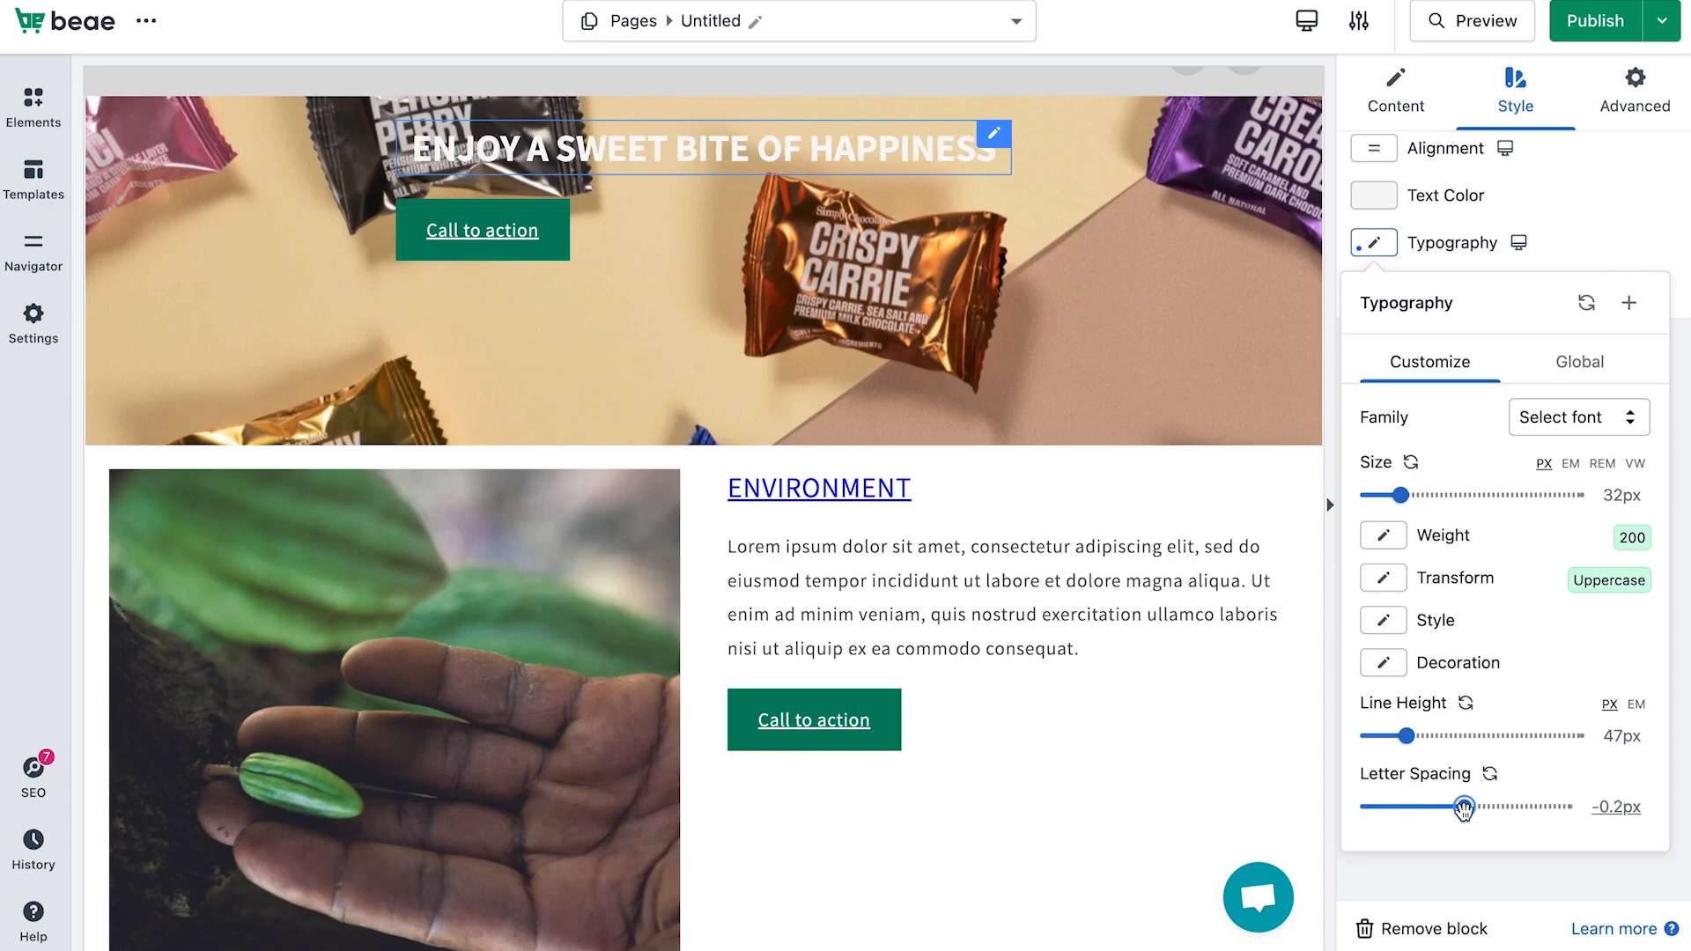
left_click(1566, 225)
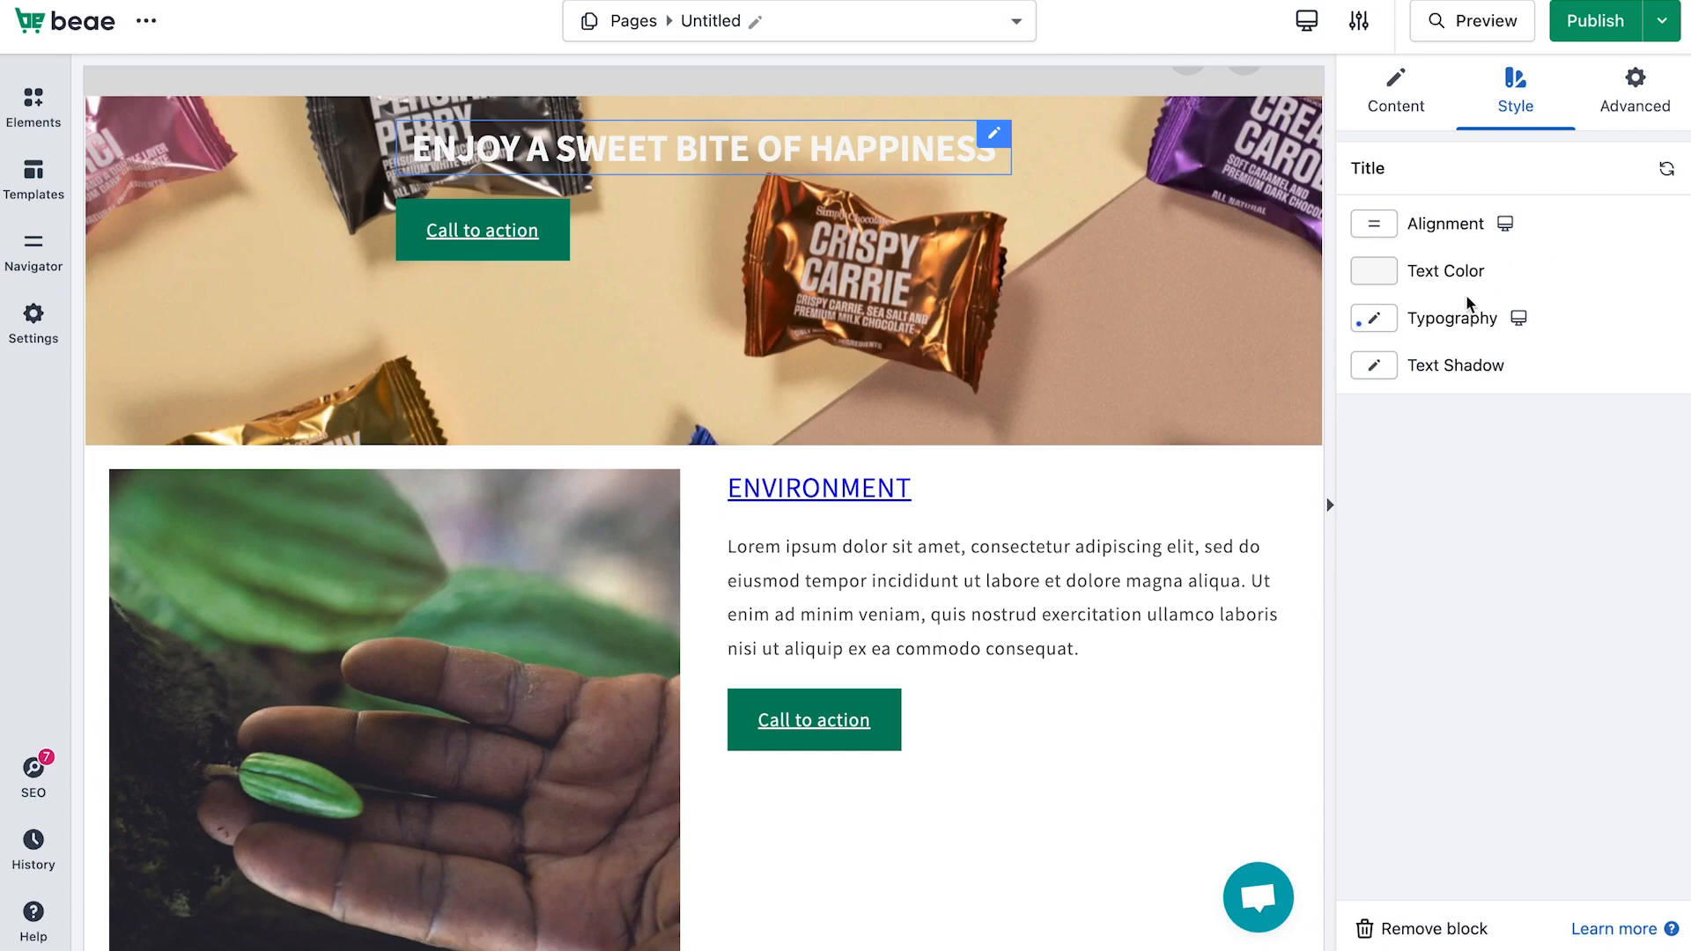
- Switch to the mobile layout and set the banner heading's font size to 35 px and its weight to 300
left_click(1514, 319)
left_click(1520, 379)
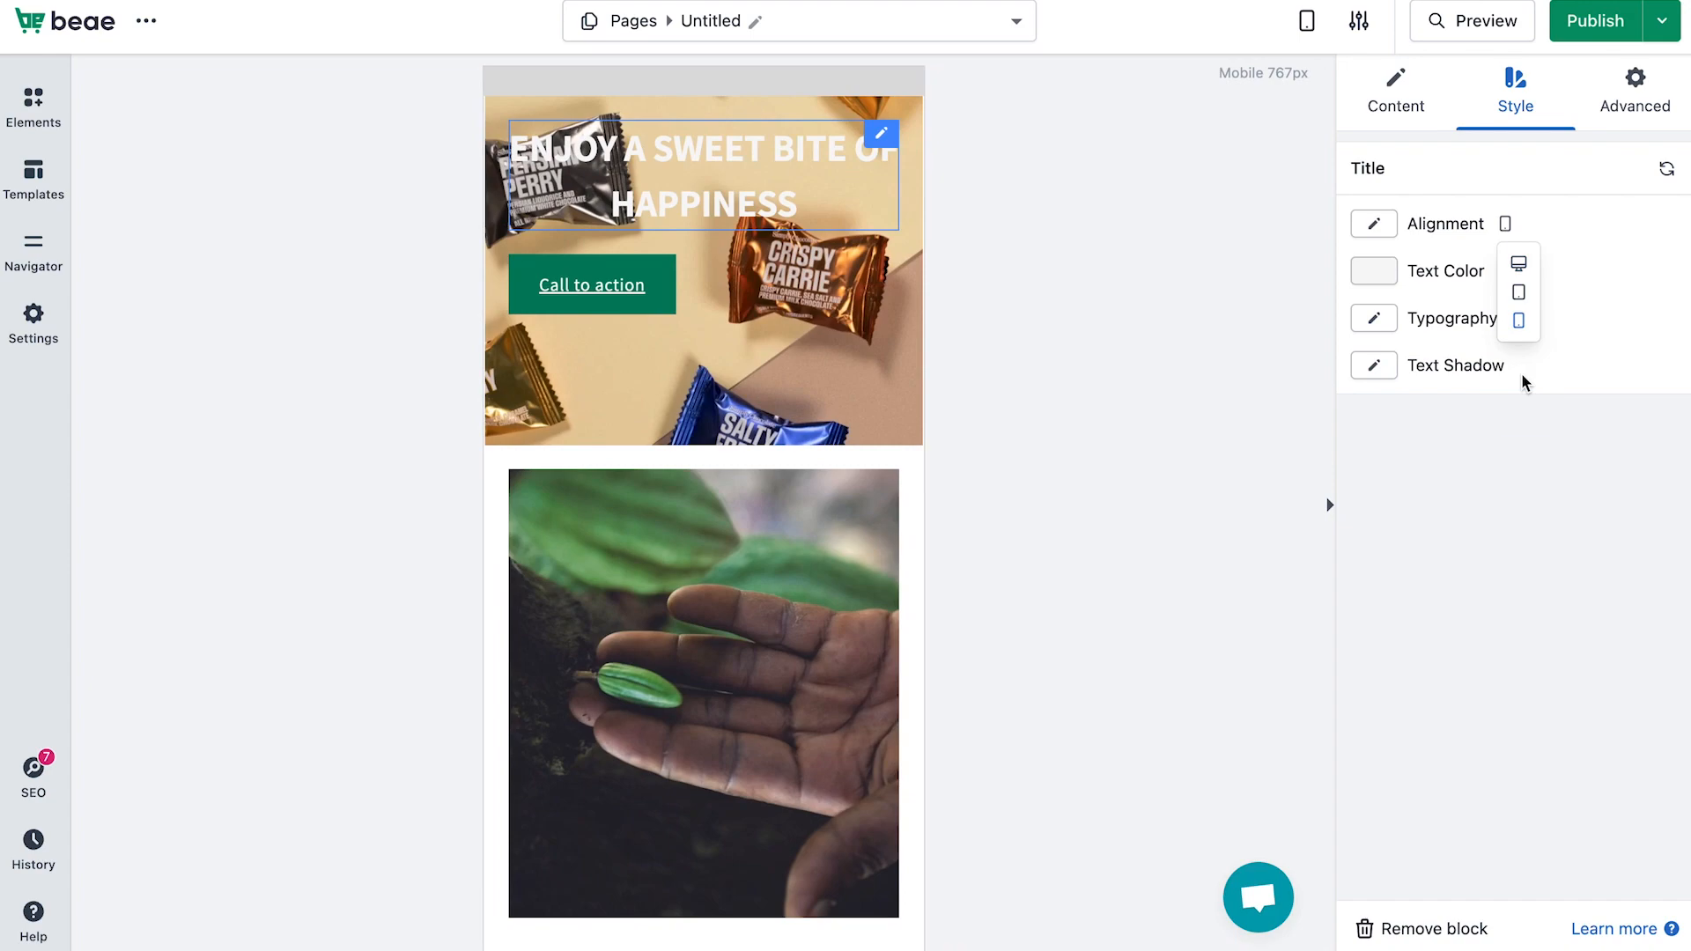
left_click(1373, 318)
left_click_drag(1380, 571, 1404, 574)
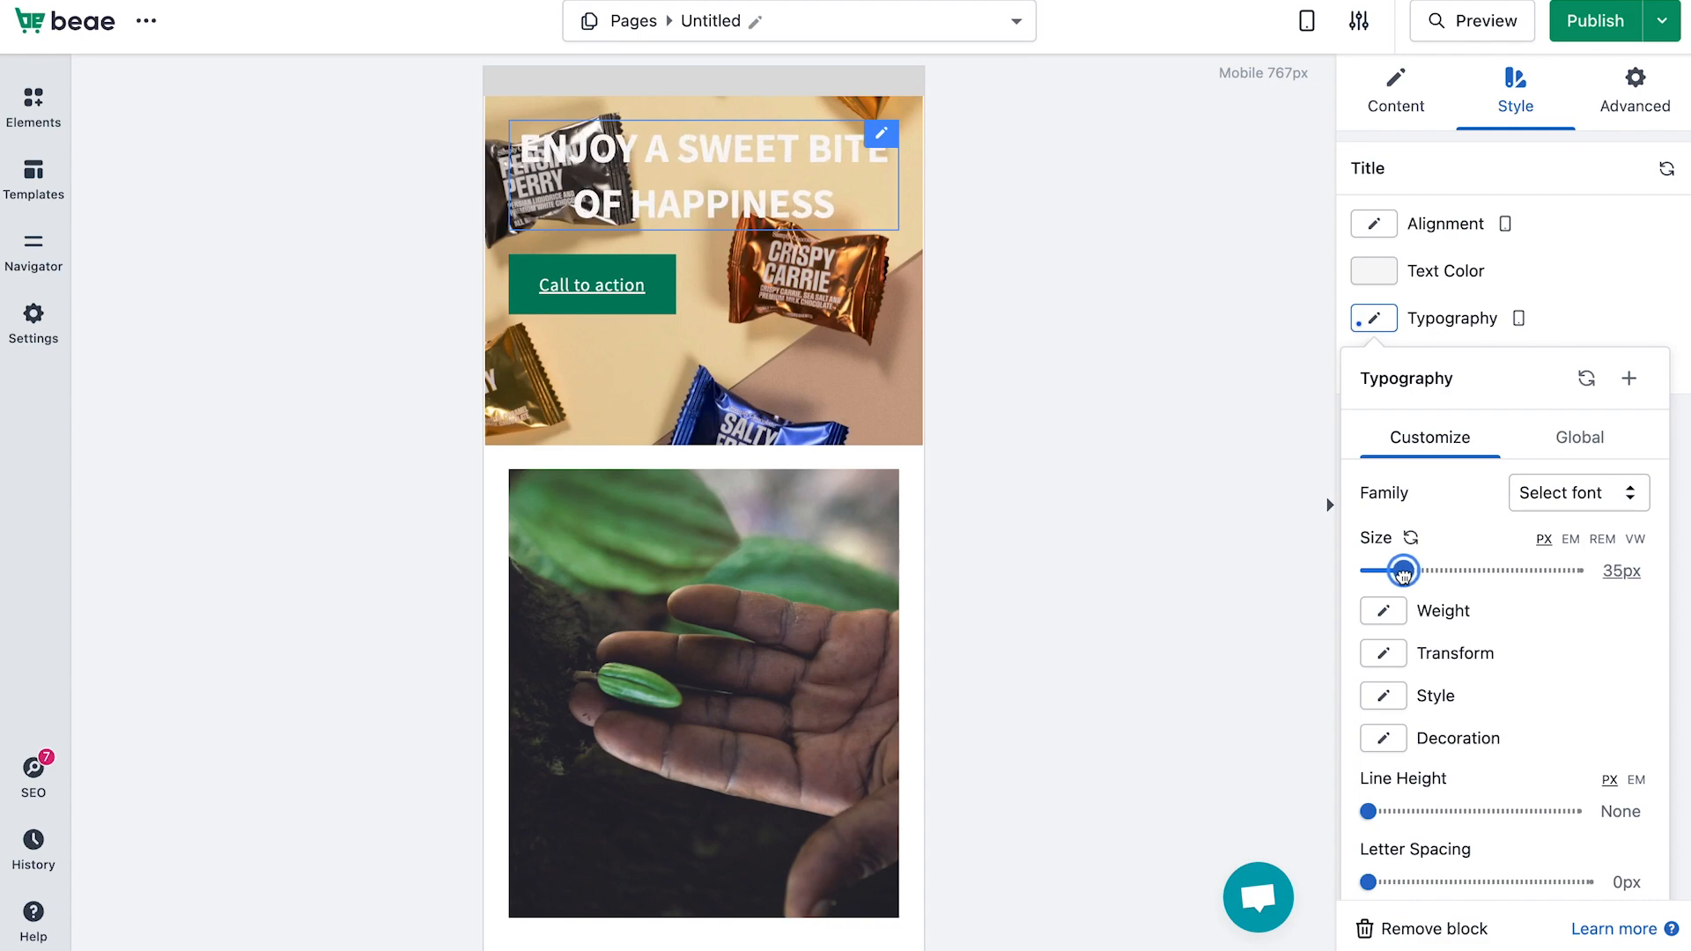
left_click(1387, 617)
left_click(1402, 772)
- Try Lowercase as the banner heading's mobile text transform, and settle on Uppercase
left_click(1384, 653)
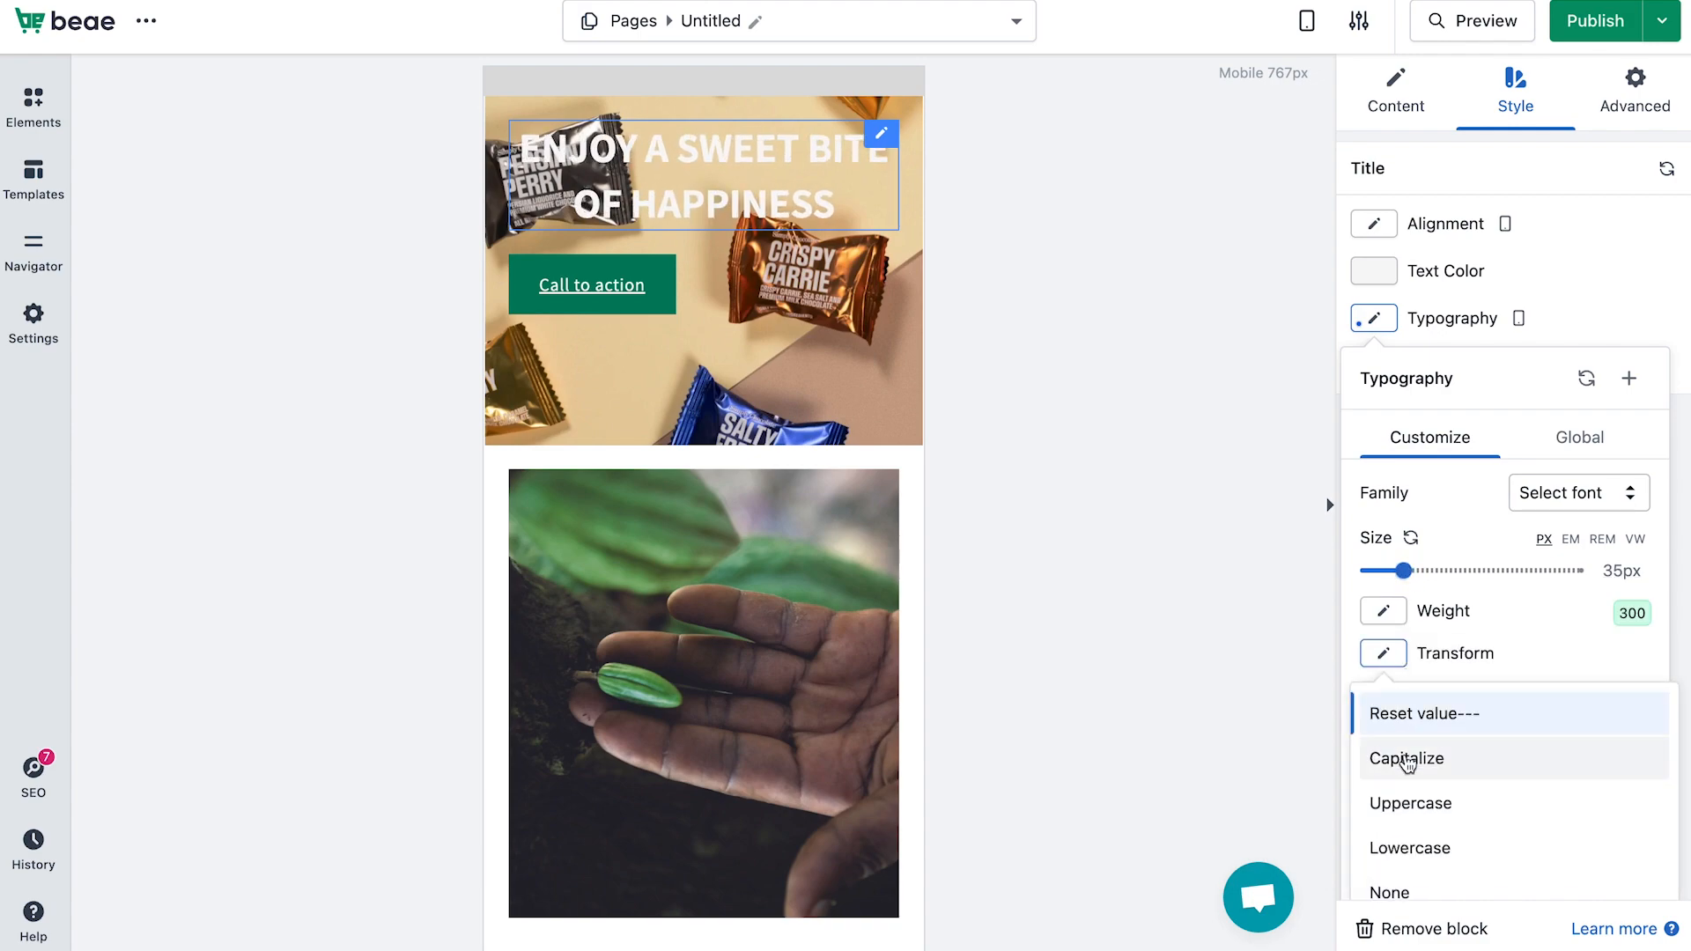
left_click(1407, 768)
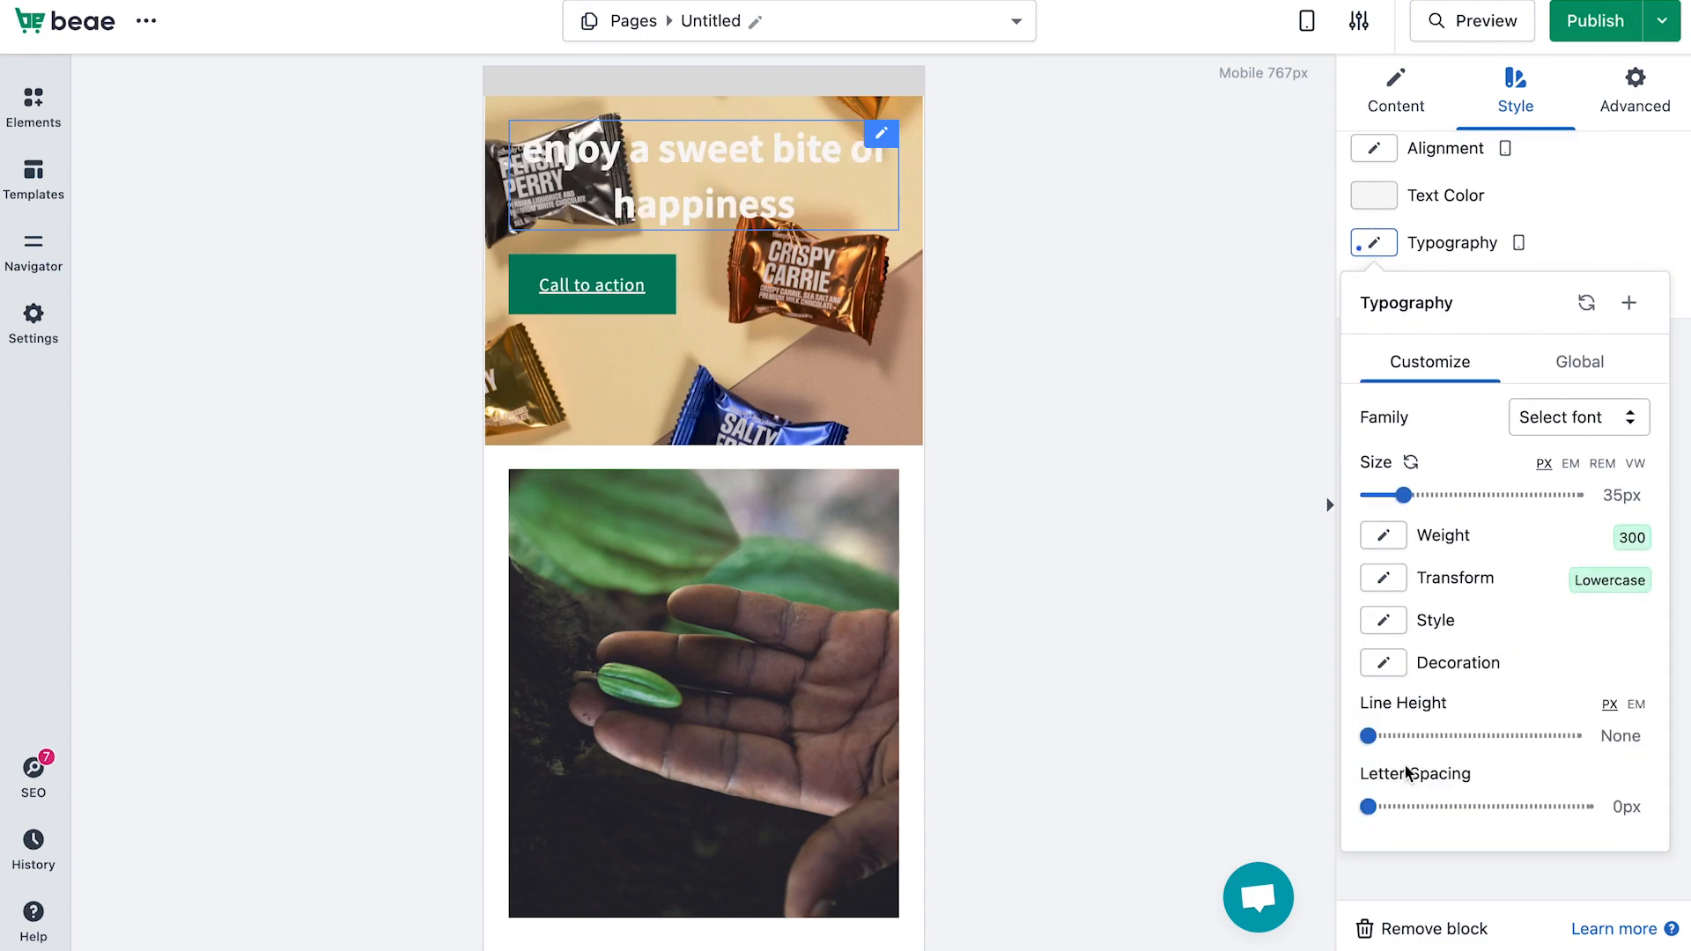
left_click(1383, 578)
left_click(1408, 719)
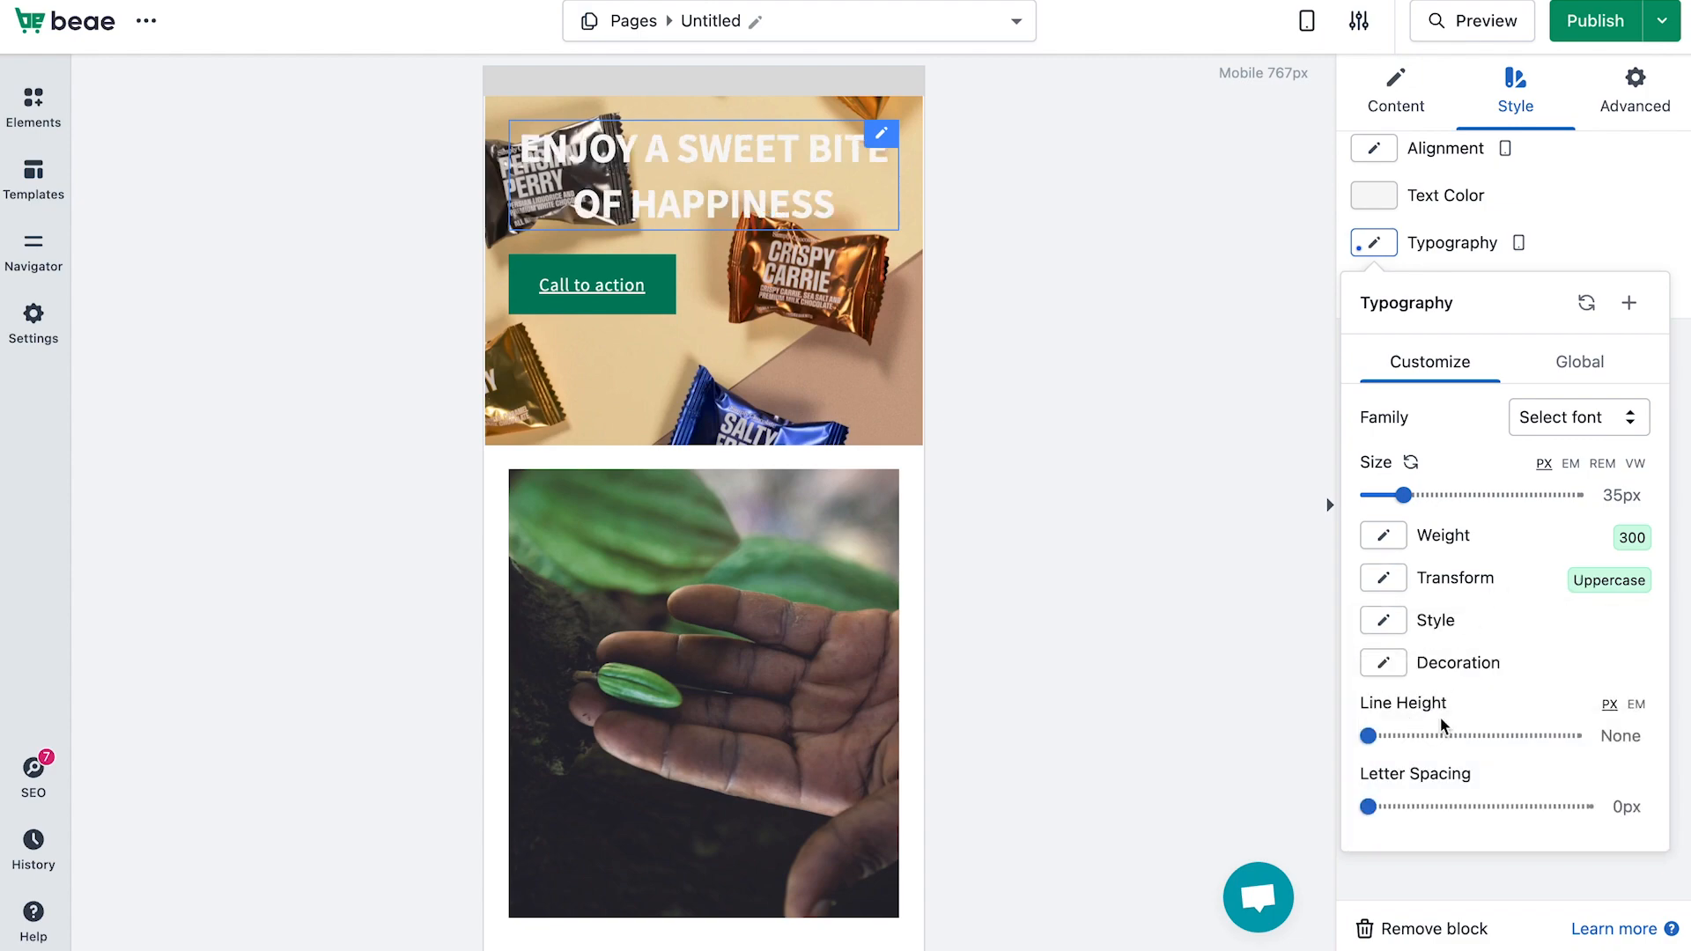
- Set the banner heading's mobile line height to 41 px and its font size to 31 px
left_click_drag(1369, 735, 1401, 736)
left_click_drag(1402, 495, 1399, 498)
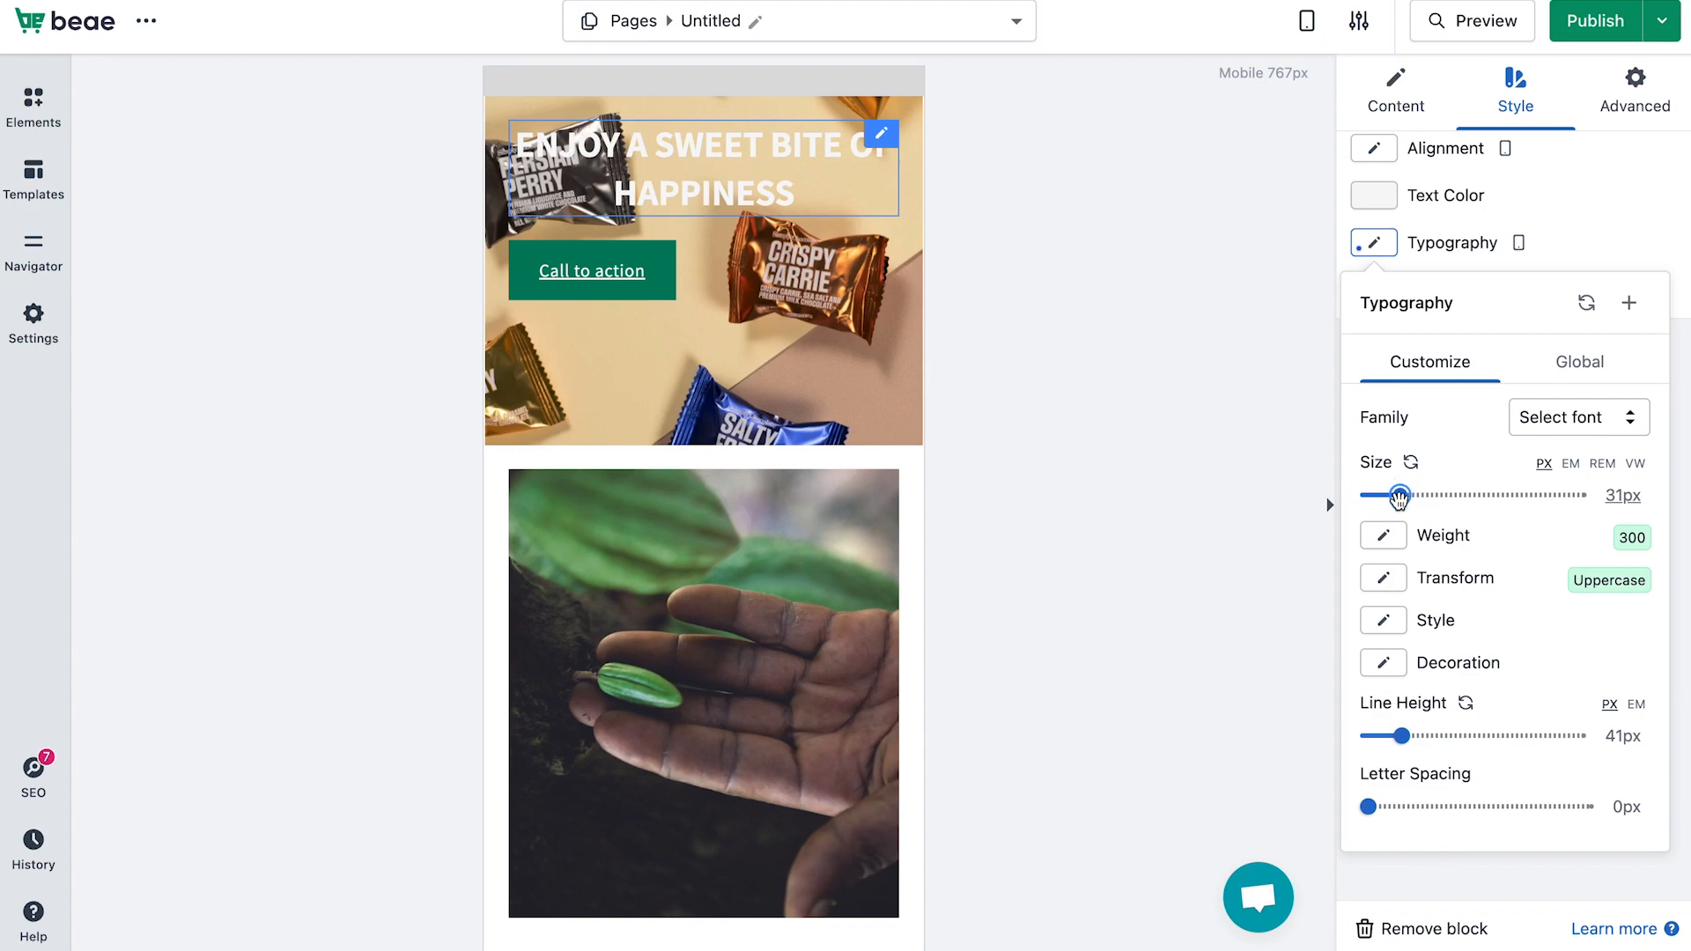
left_click(1547, 238)
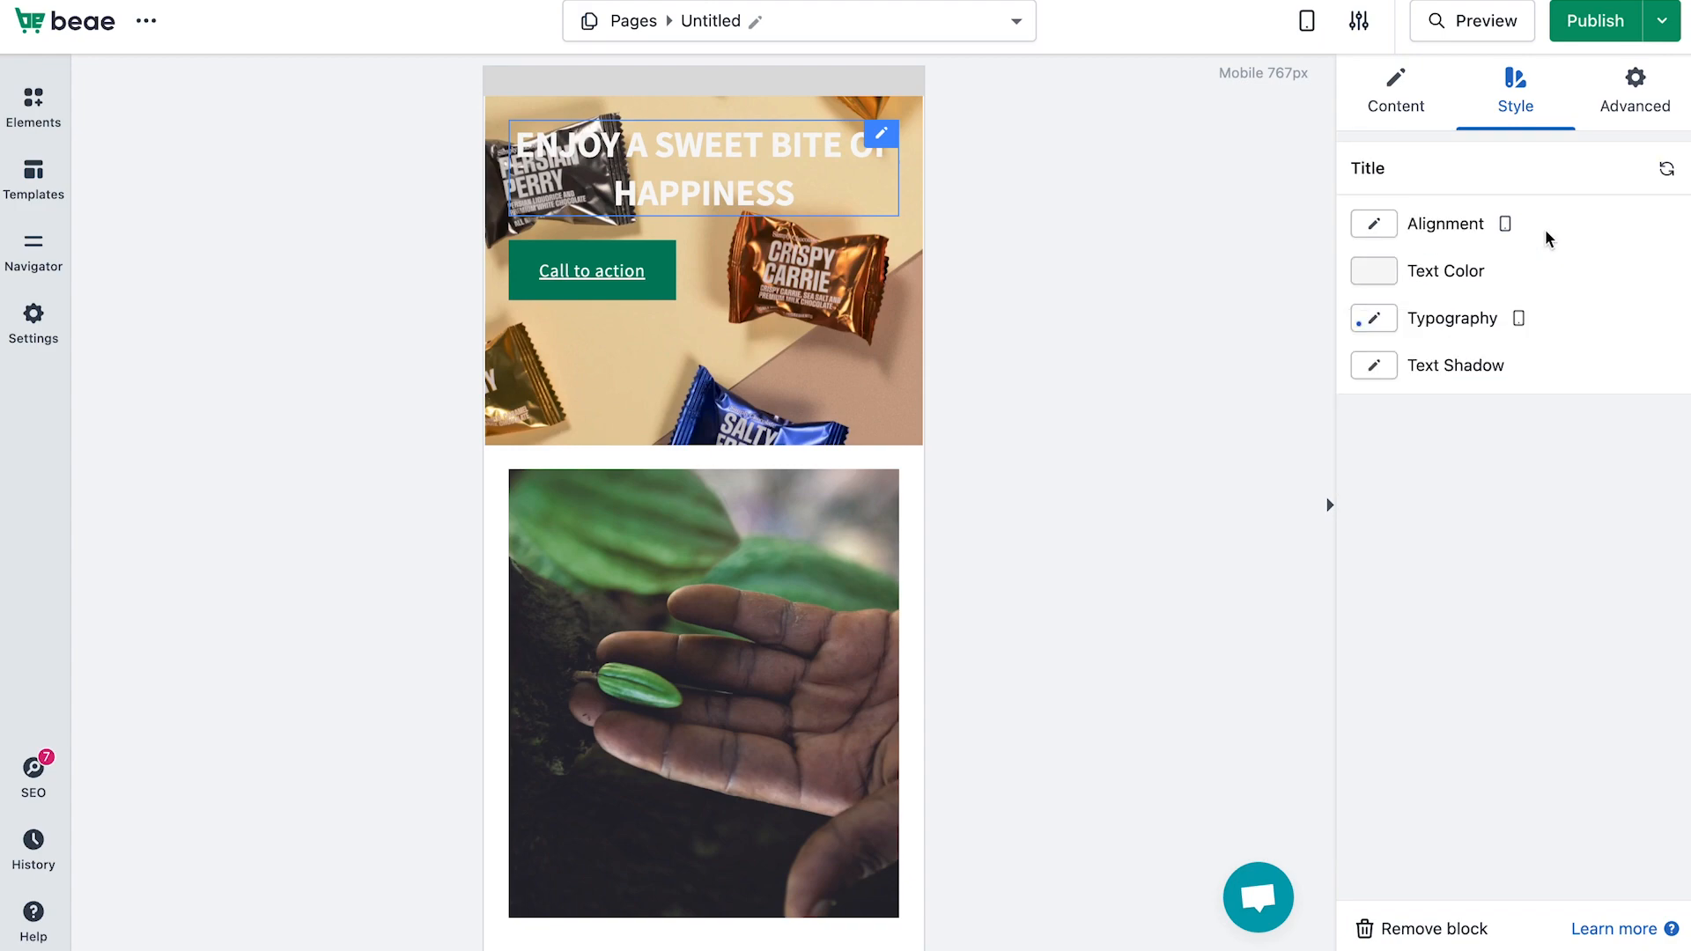
- Return to the desktop layout and set the banner heading's text shadow color to the pale pink #eddada
left_click(1380, 370)
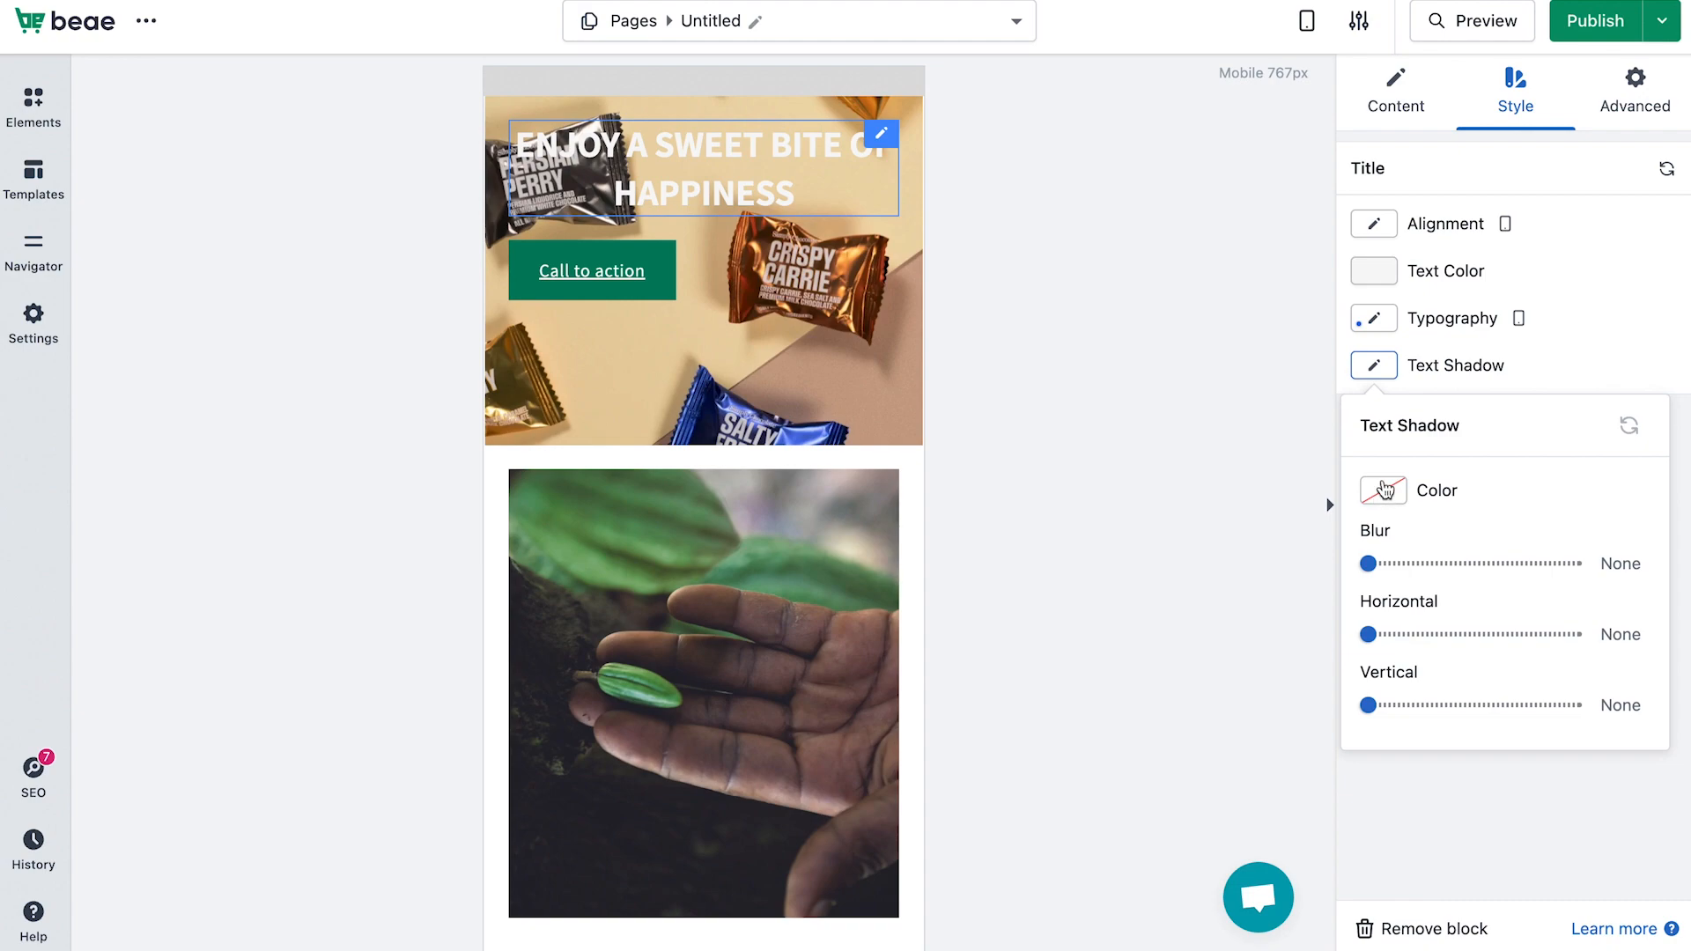
left_click(1513, 326)
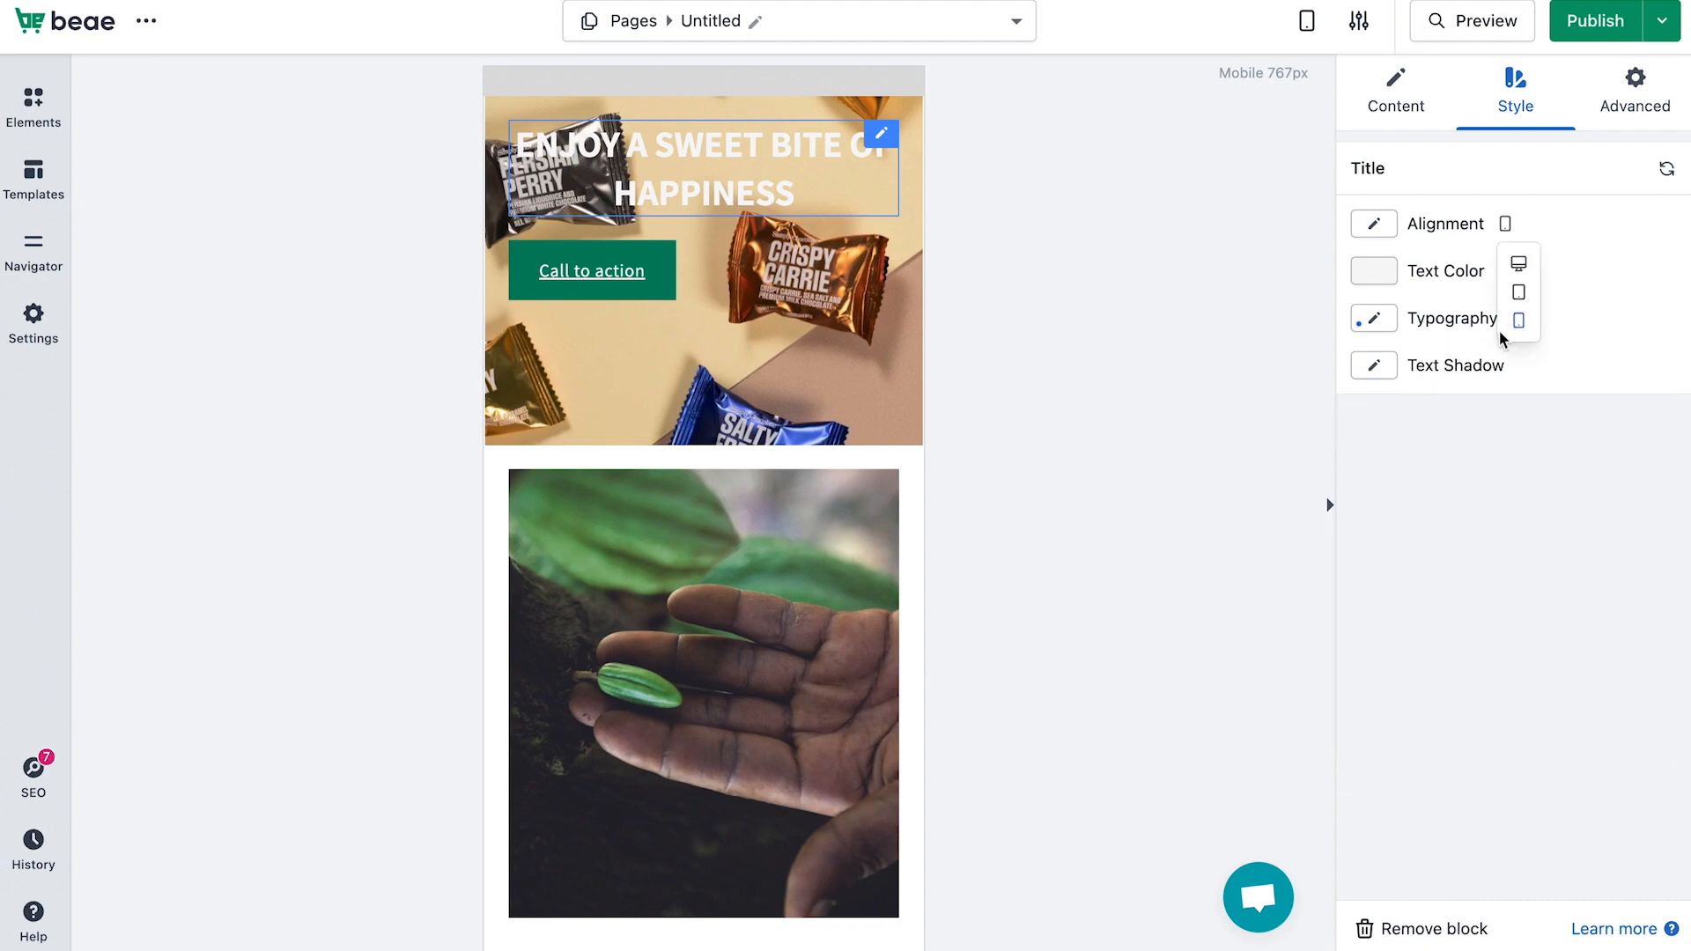
left_click(1518, 263)
left_click(1373, 366)
left_click(1383, 489)
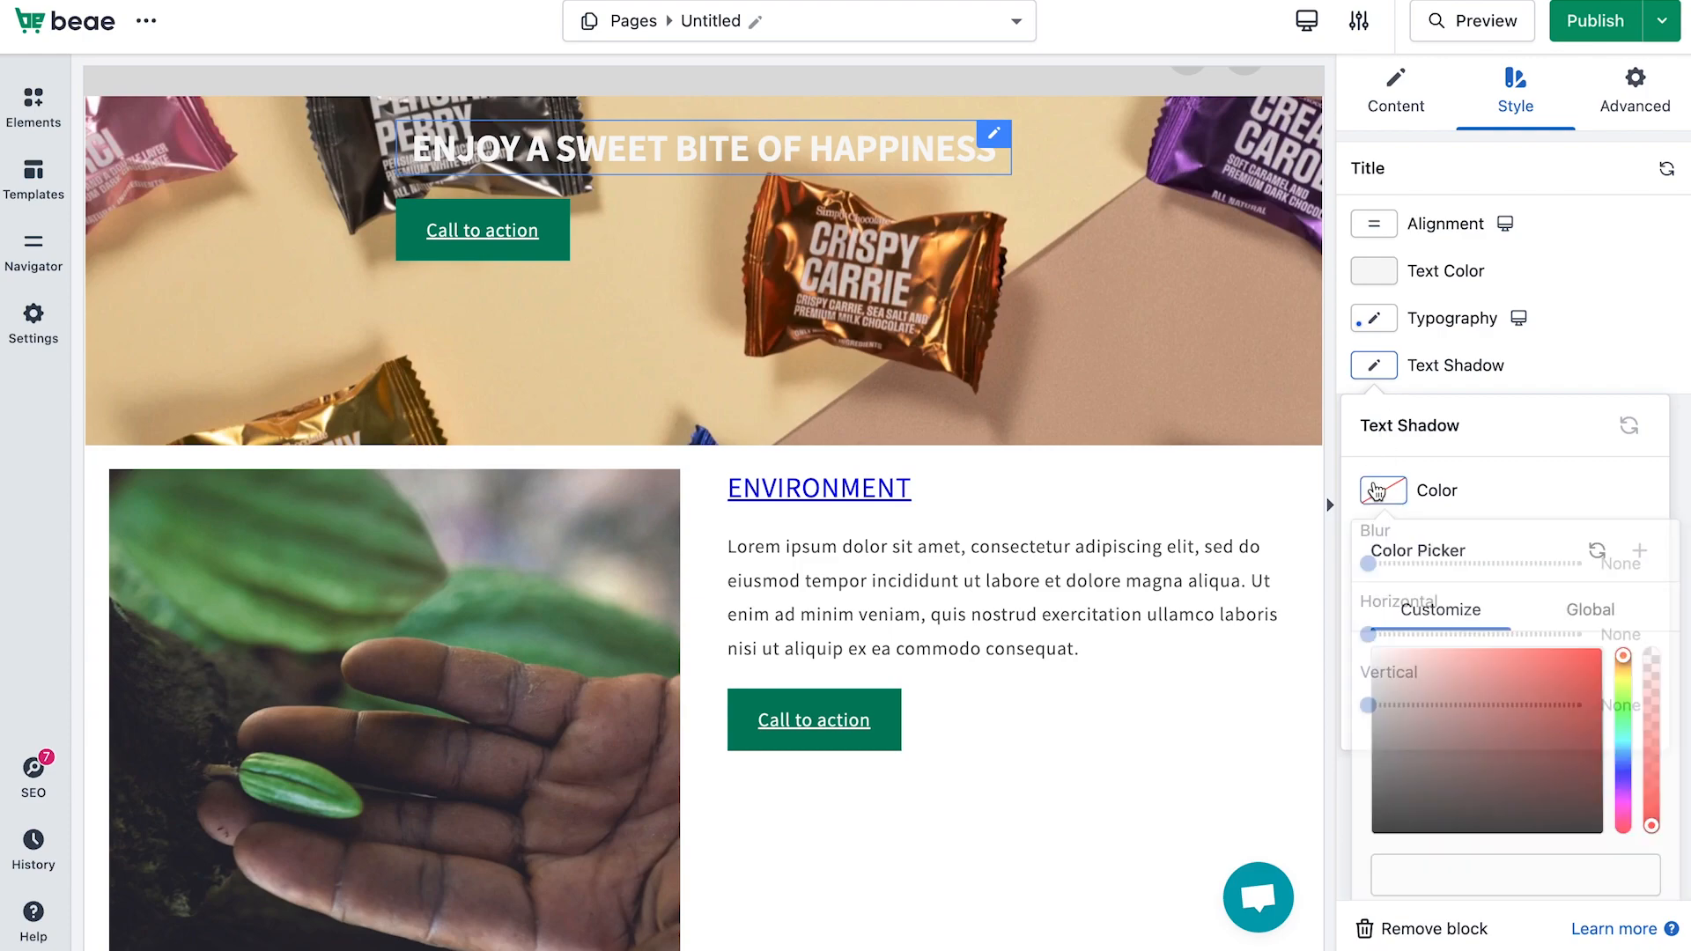
left_click(1396, 661)
left_click_drag(1396, 660, 1389, 661)
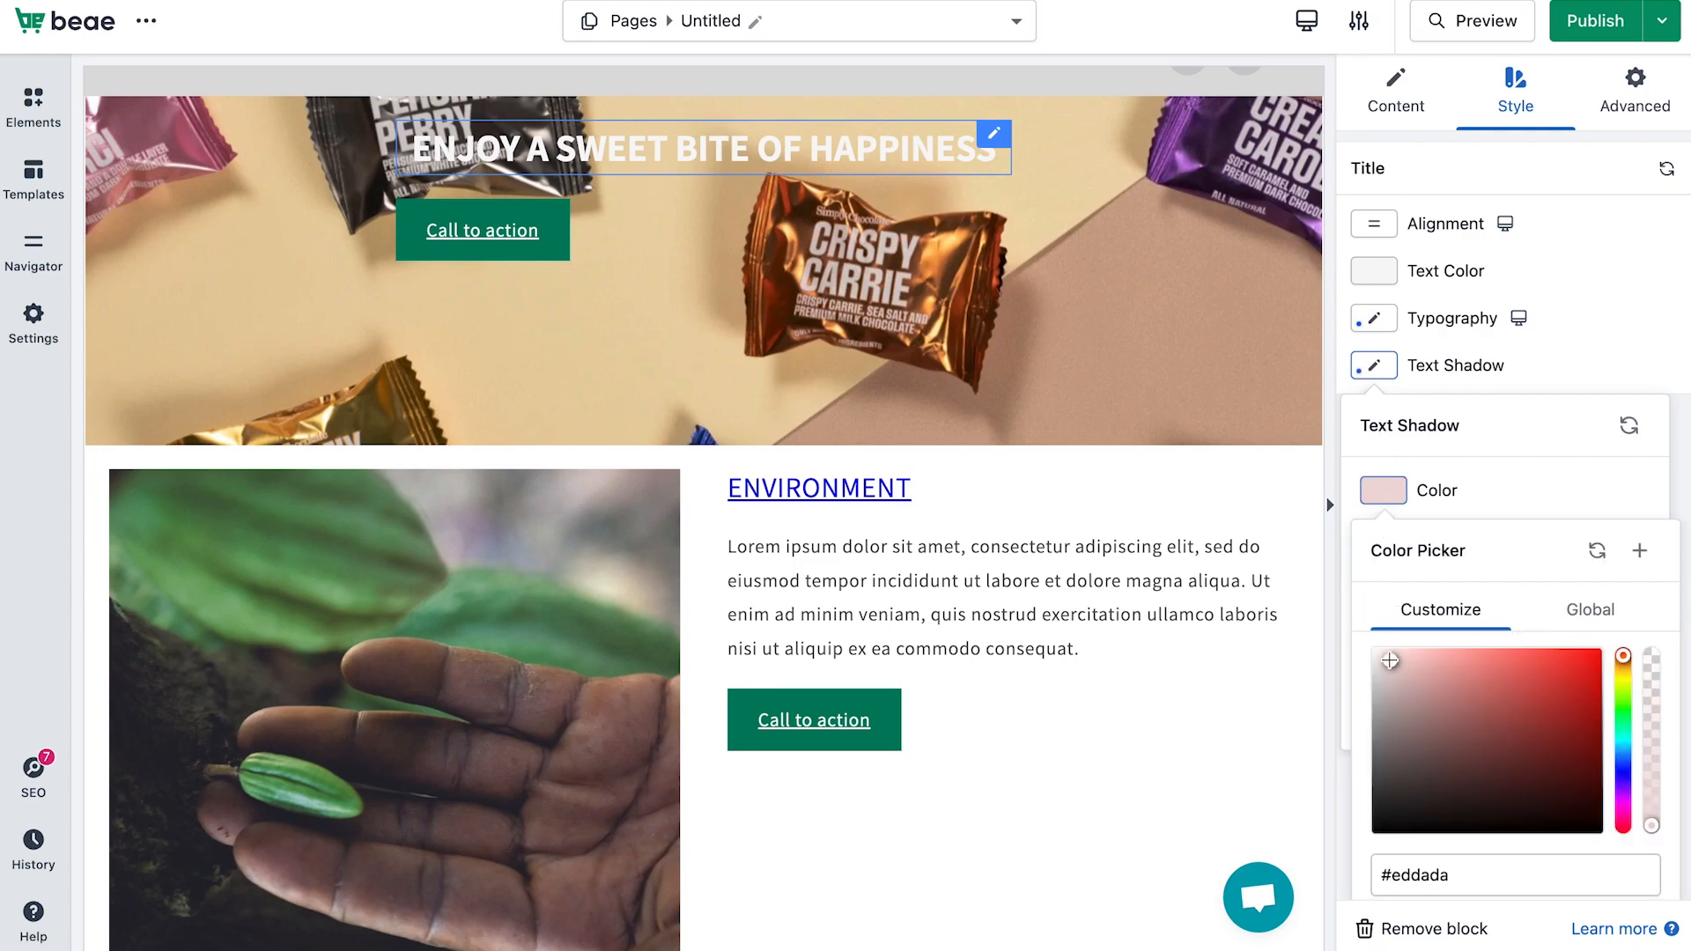
left_click(1593, 369)
- Set the heading's text shadow blur to 3 px and its horizontal offset to 53 px
left_click(1380, 372)
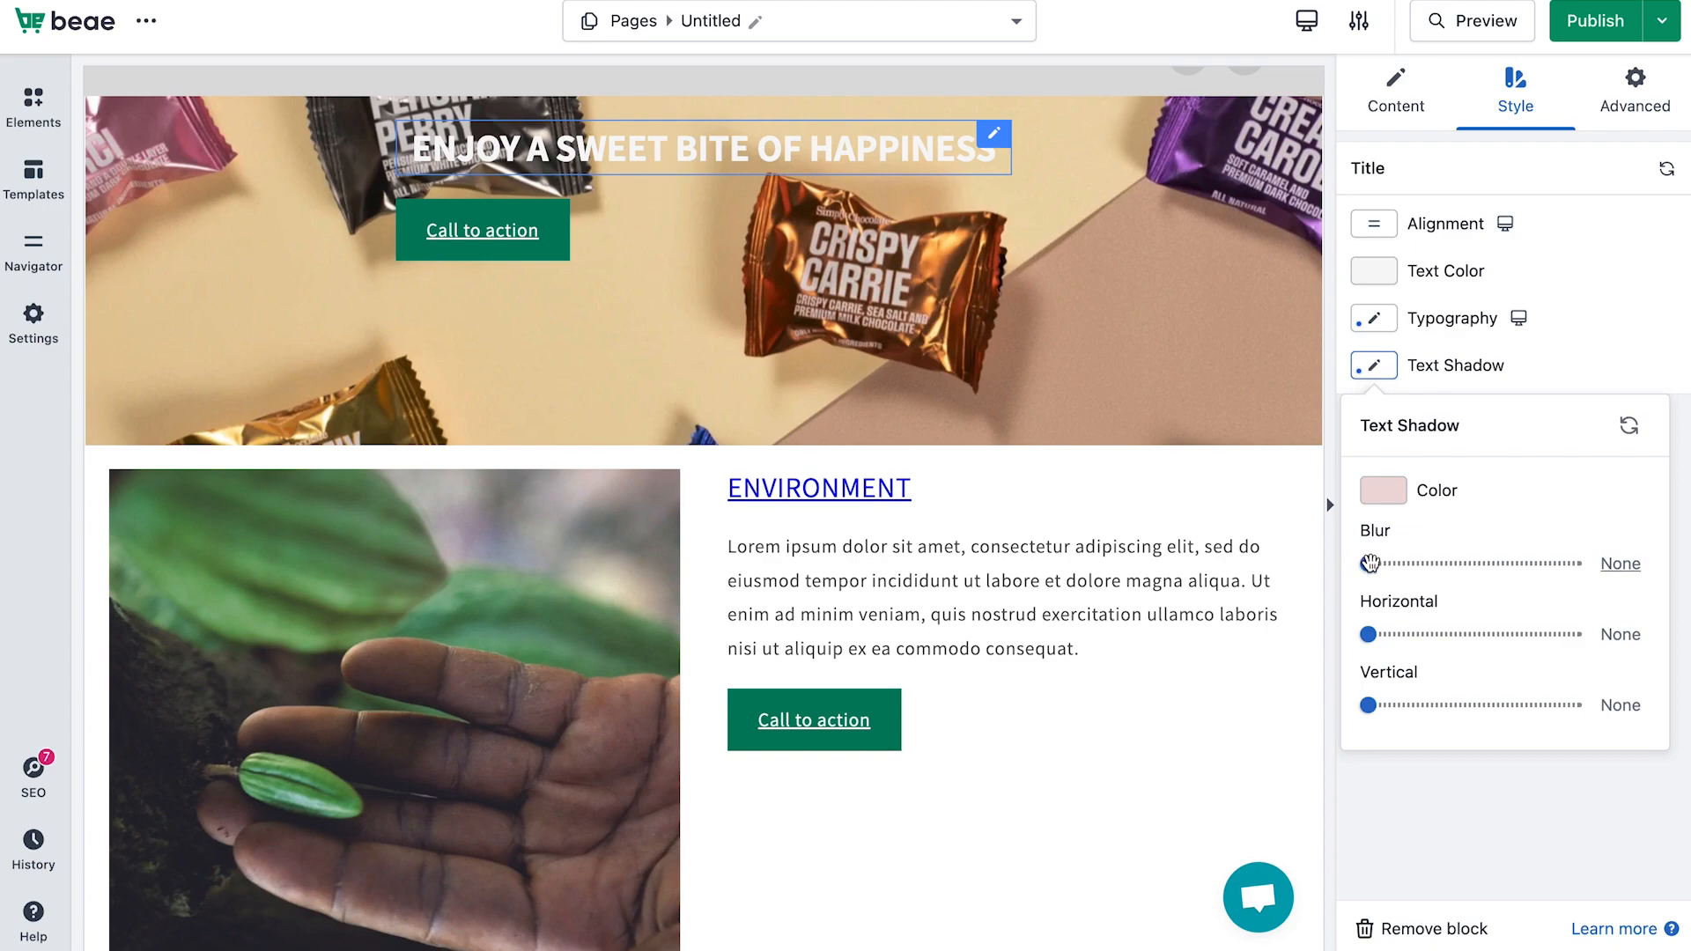
left_click_drag(1369, 564, 1384, 566)
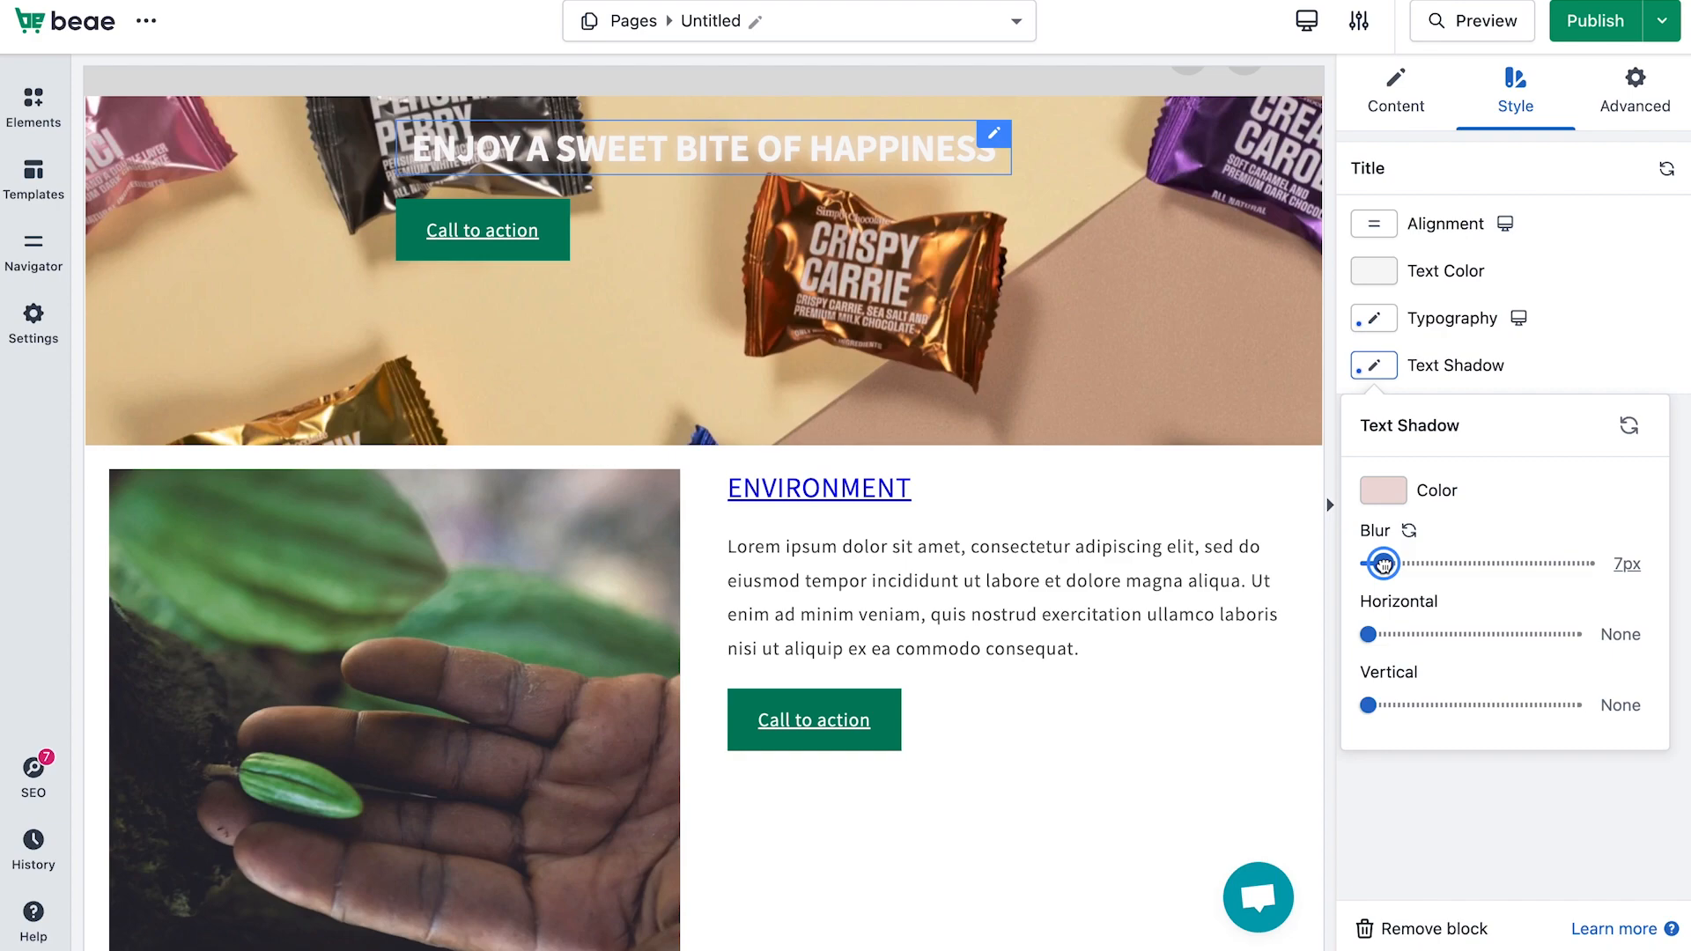
left_click_drag(1367, 634, 1527, 635)
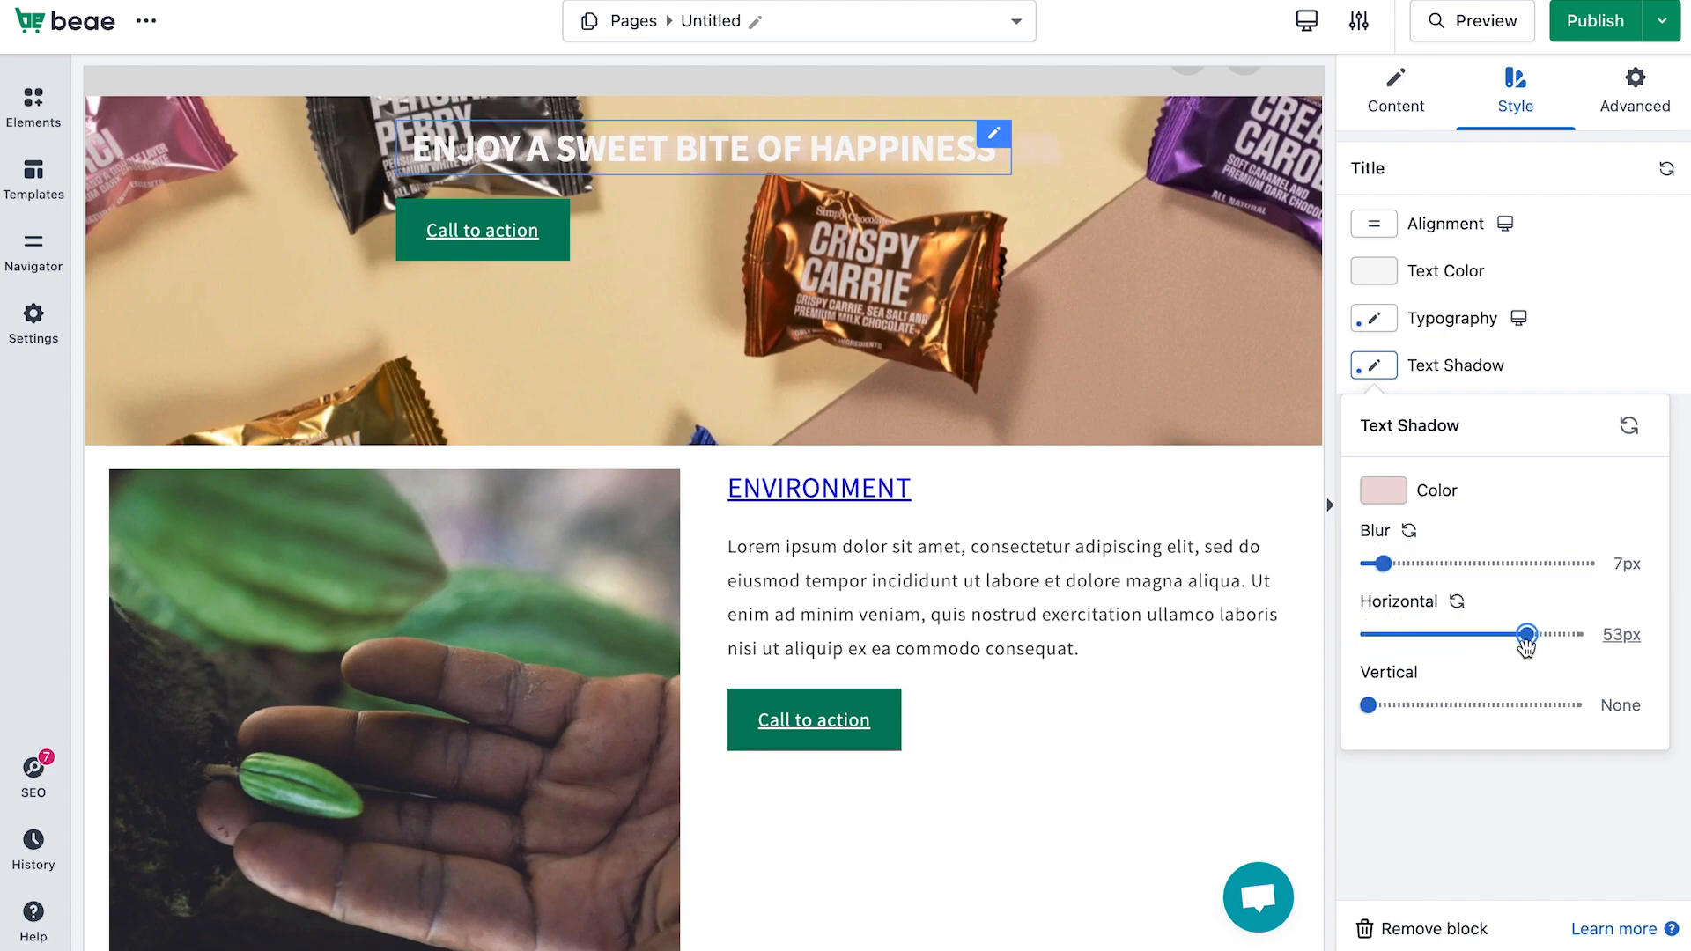
left_click_drag(1383, 565, 1374, 565)
- Reset the text shadow's horizontal offset, and try a 26 px vertical offset before resetting it as well
left_click_drag(1526, 634, 1511, 634)
left_click(1456, 602)
left_click_drag(1368, 704, 1498, 733)
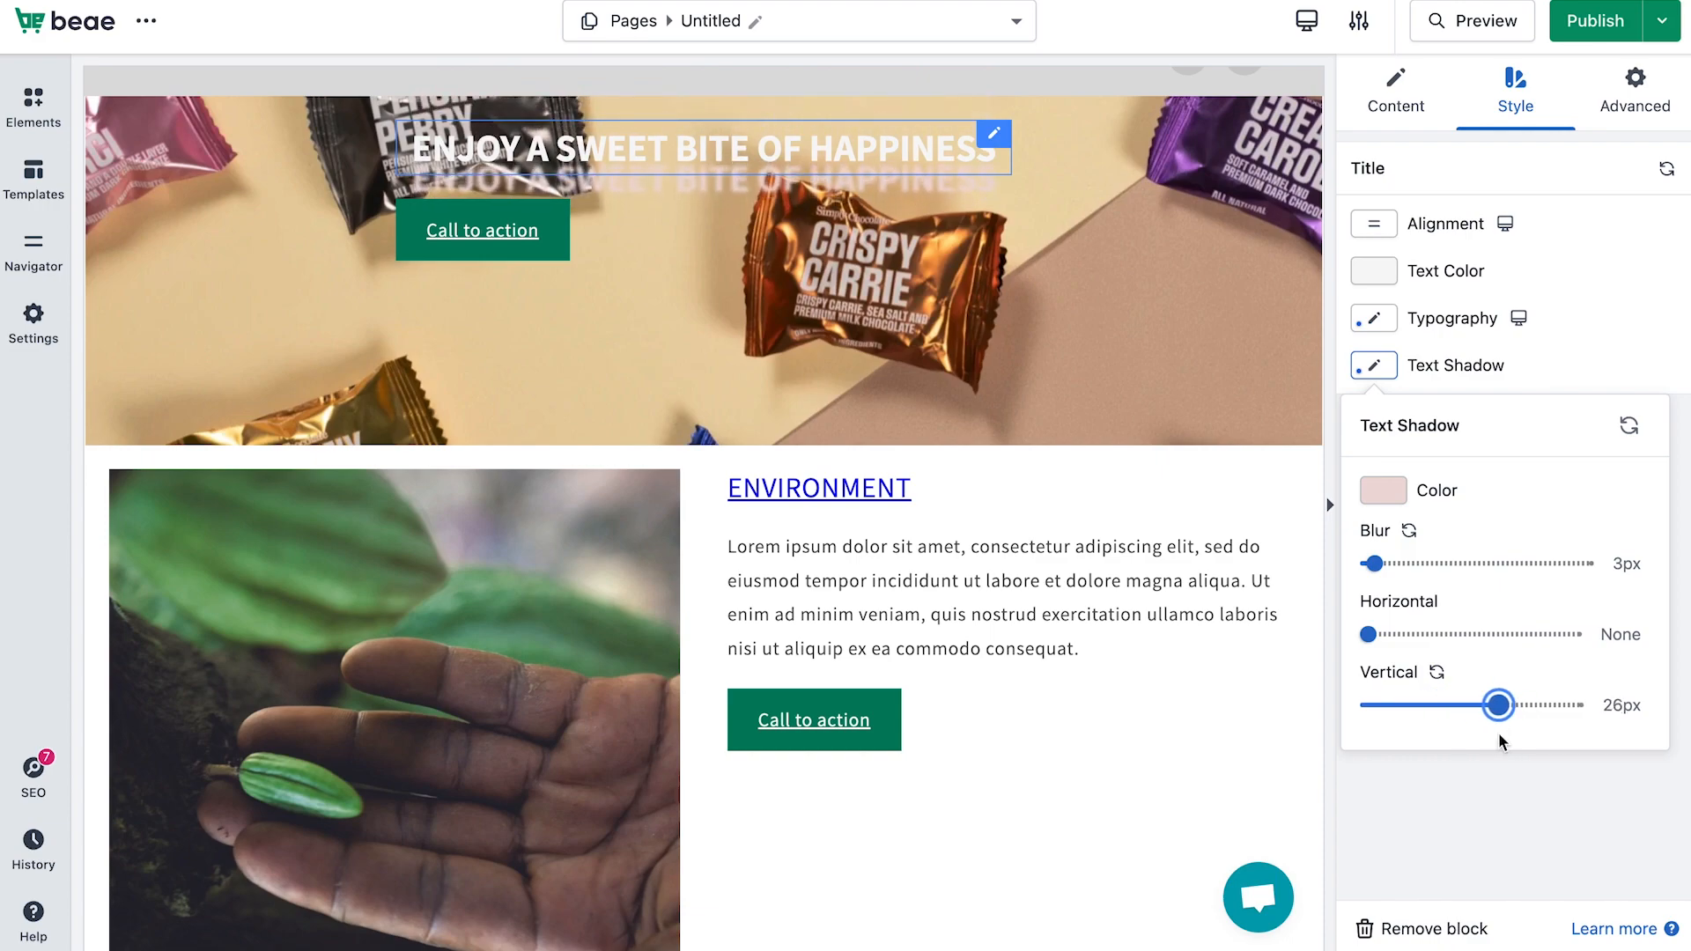
left_click(1436, 672)
- Look through the banner heading's advanced settings for background, border, responsive visibility and attributes, ending at the spacing options
left_click(1618, 99)
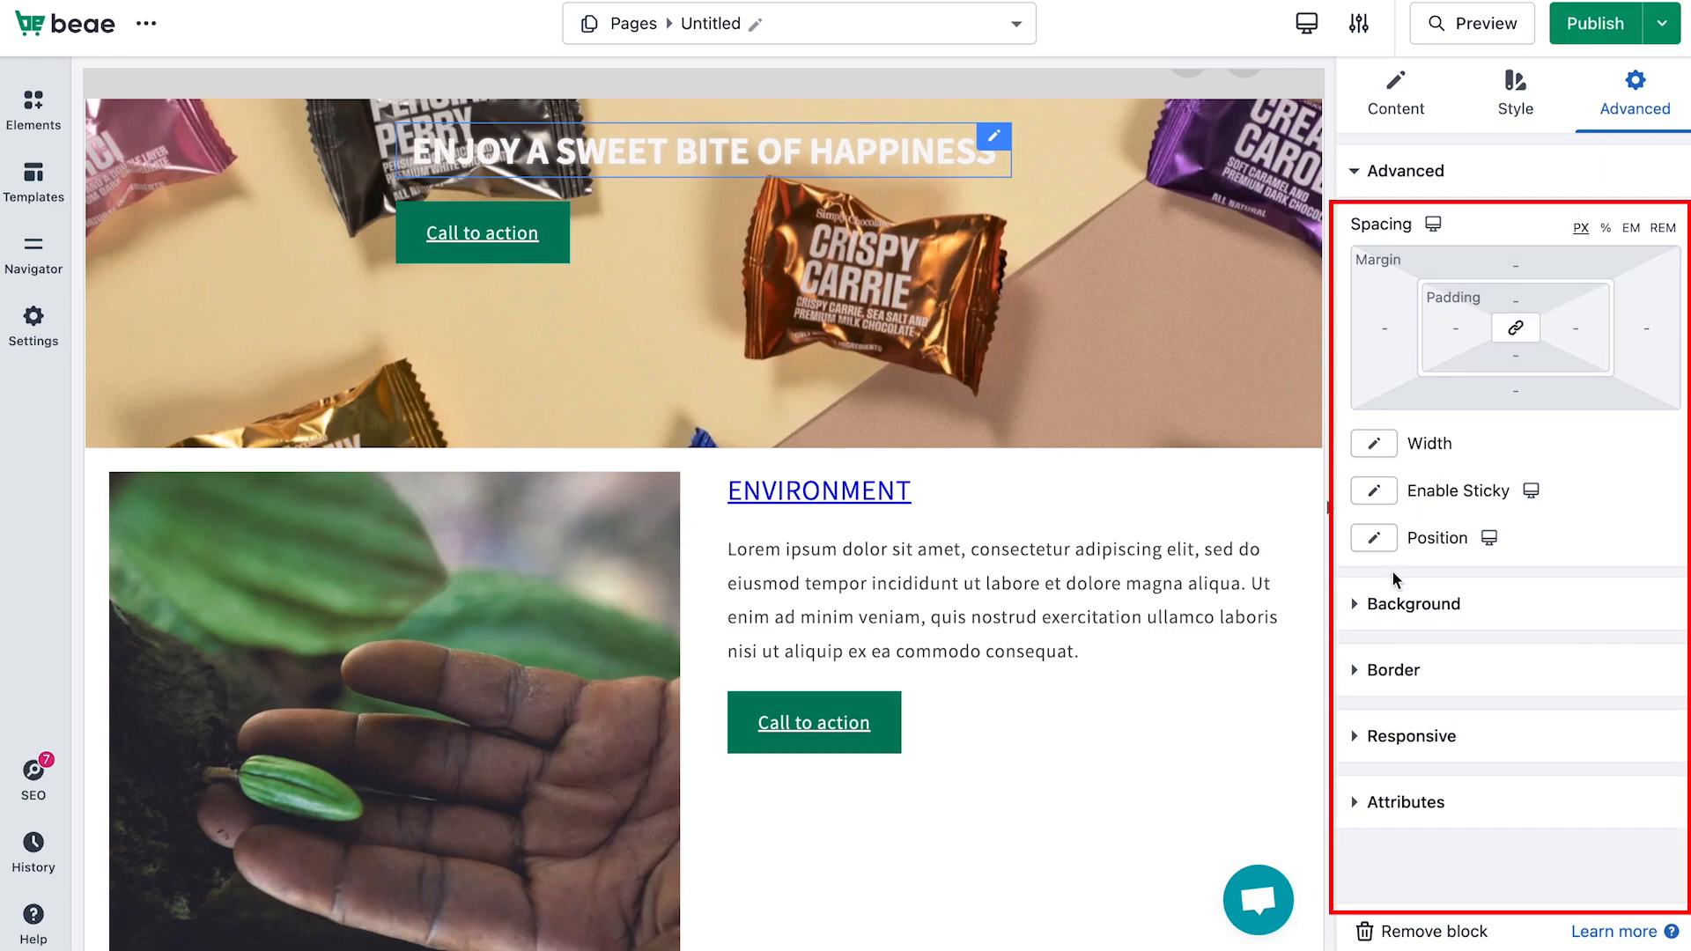
left_click(1393, 604)
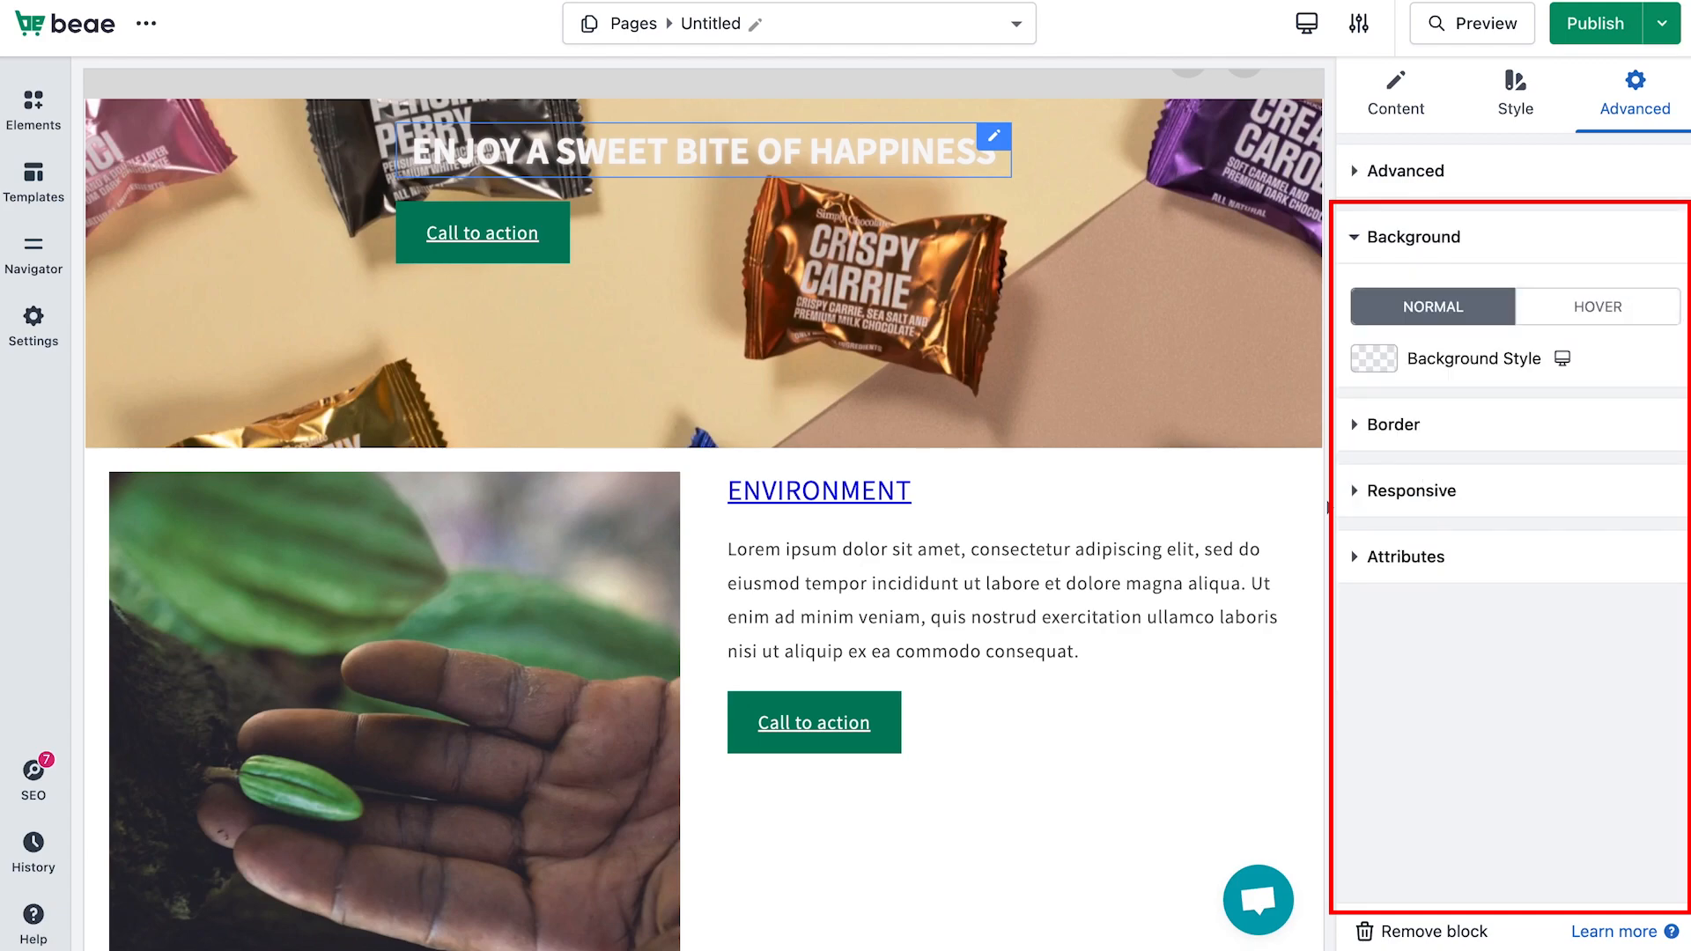
left_click(1430, 426)
left_click(1413, 695)
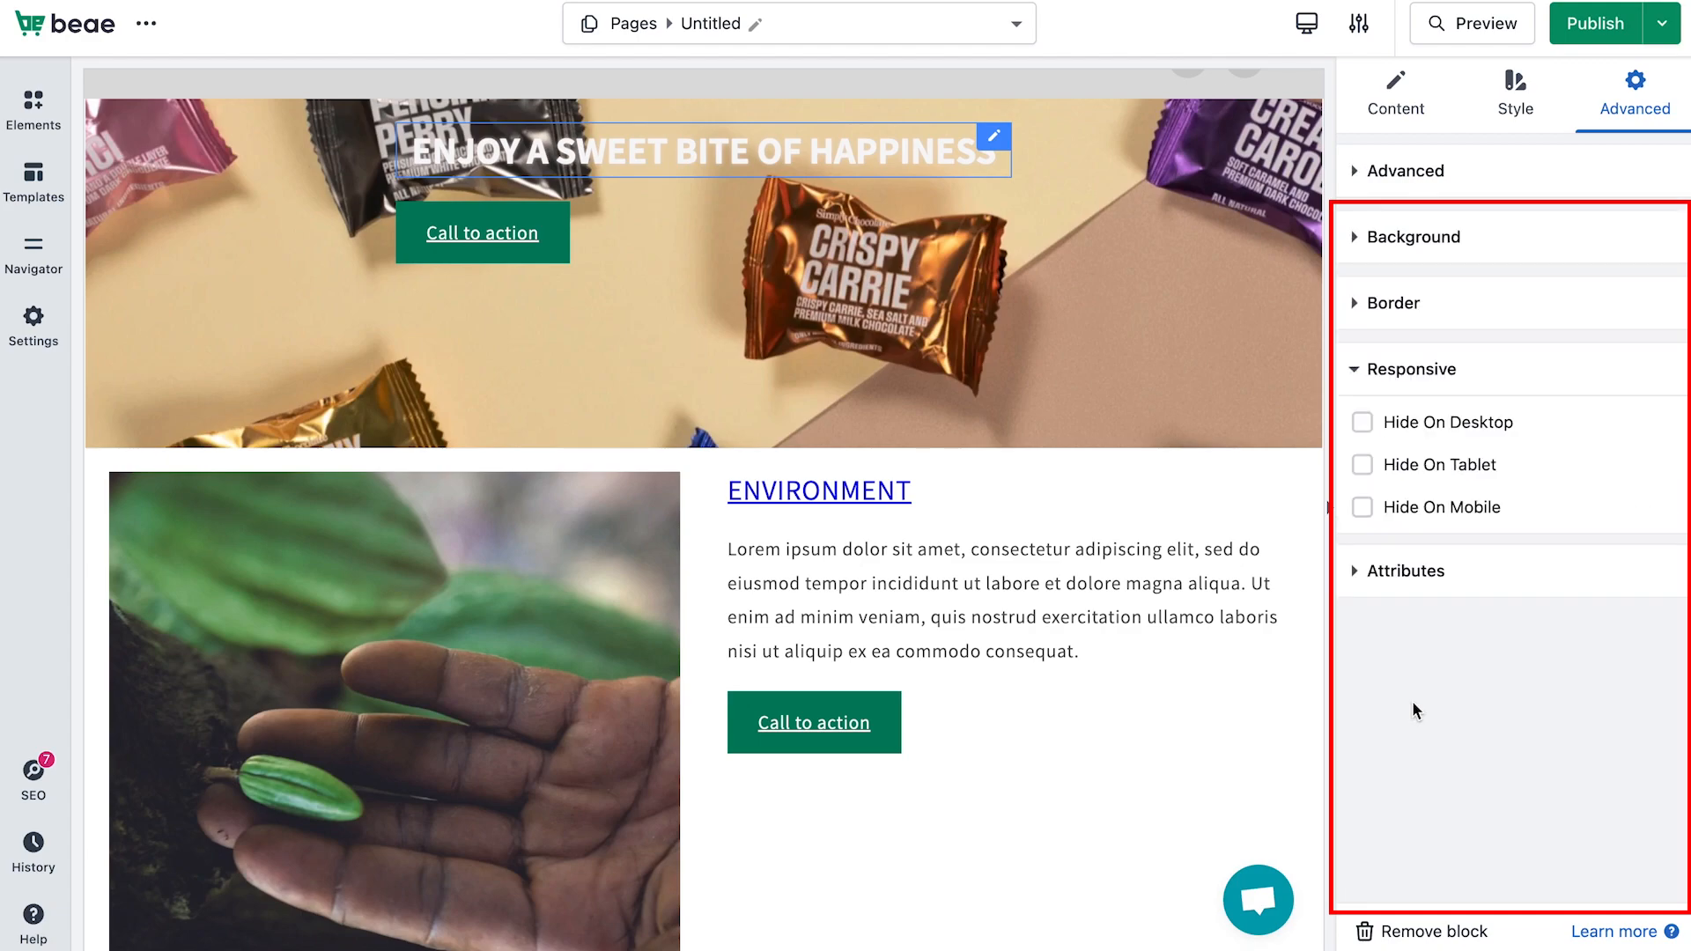
left_click(1428, 581)
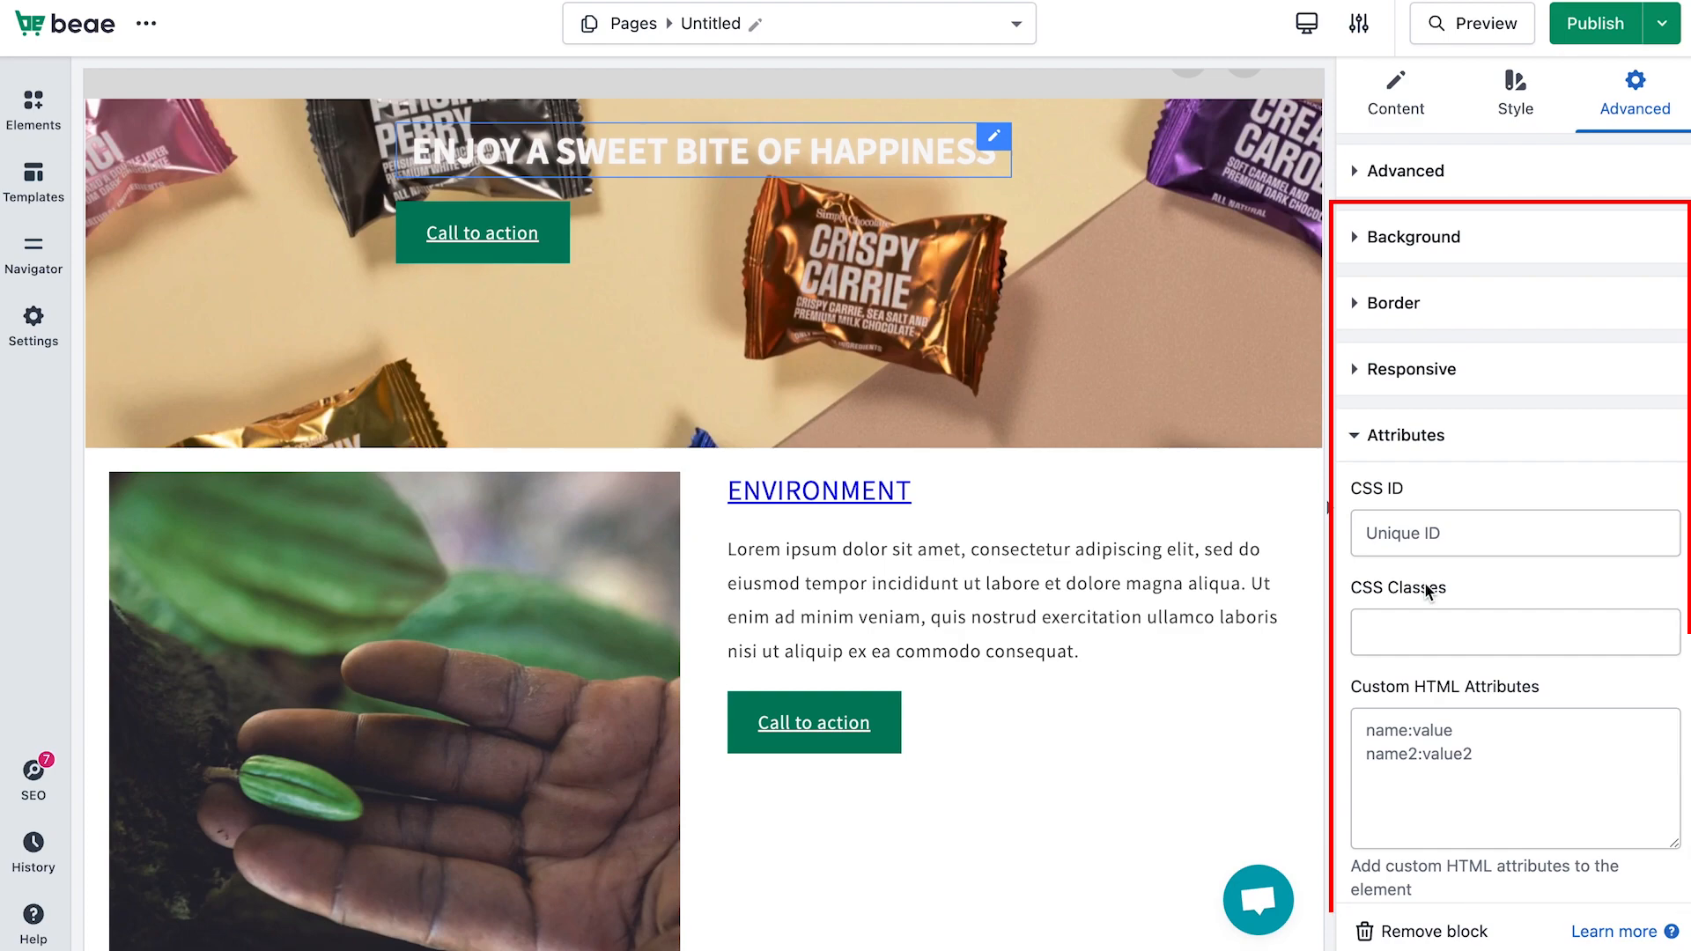
left_click(1465, 170)
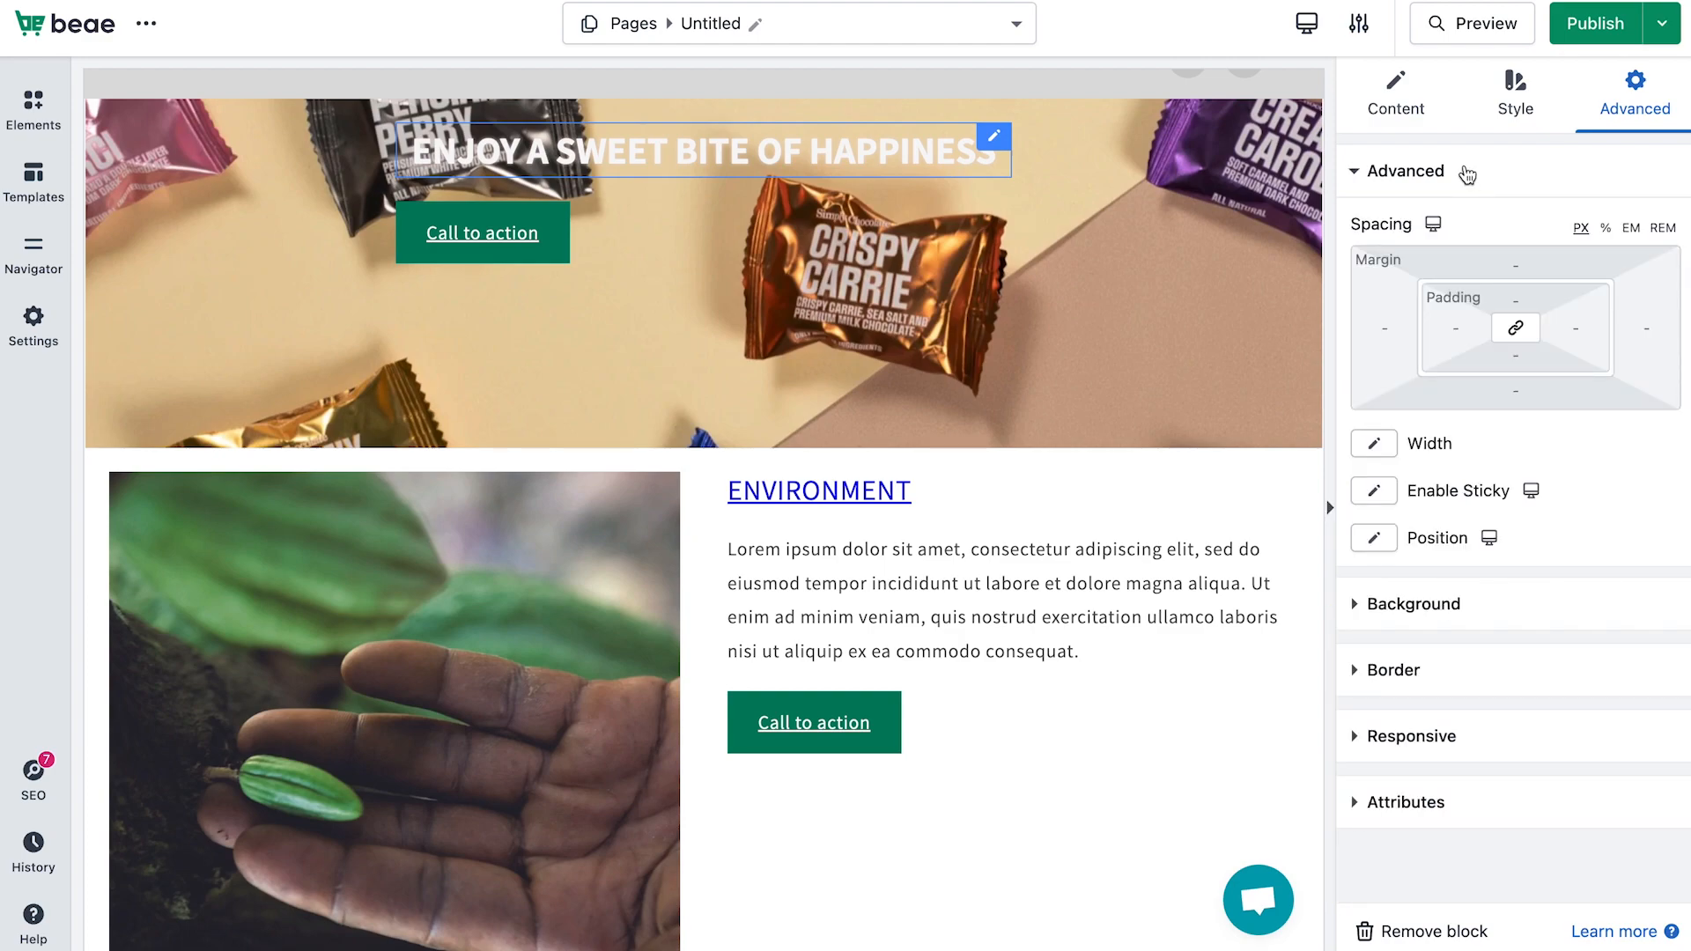
- Set the banner heading's top margin to 83 px
left_click(1508, 264)
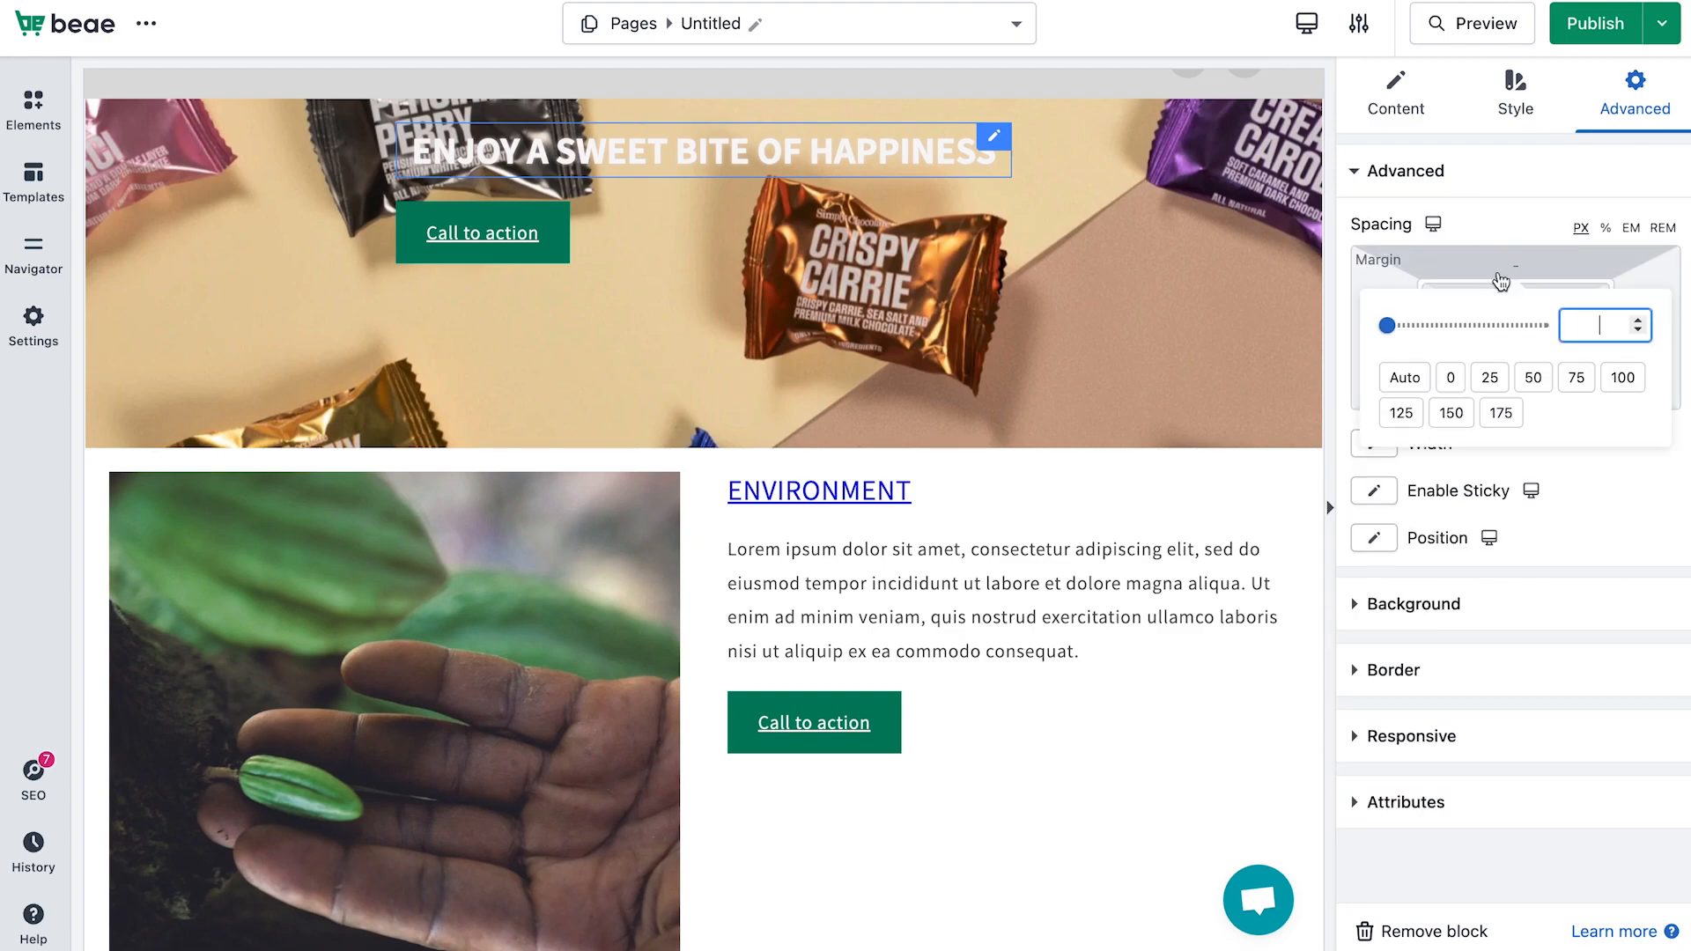
left_click_drag(1389, 325, 1503, 400)
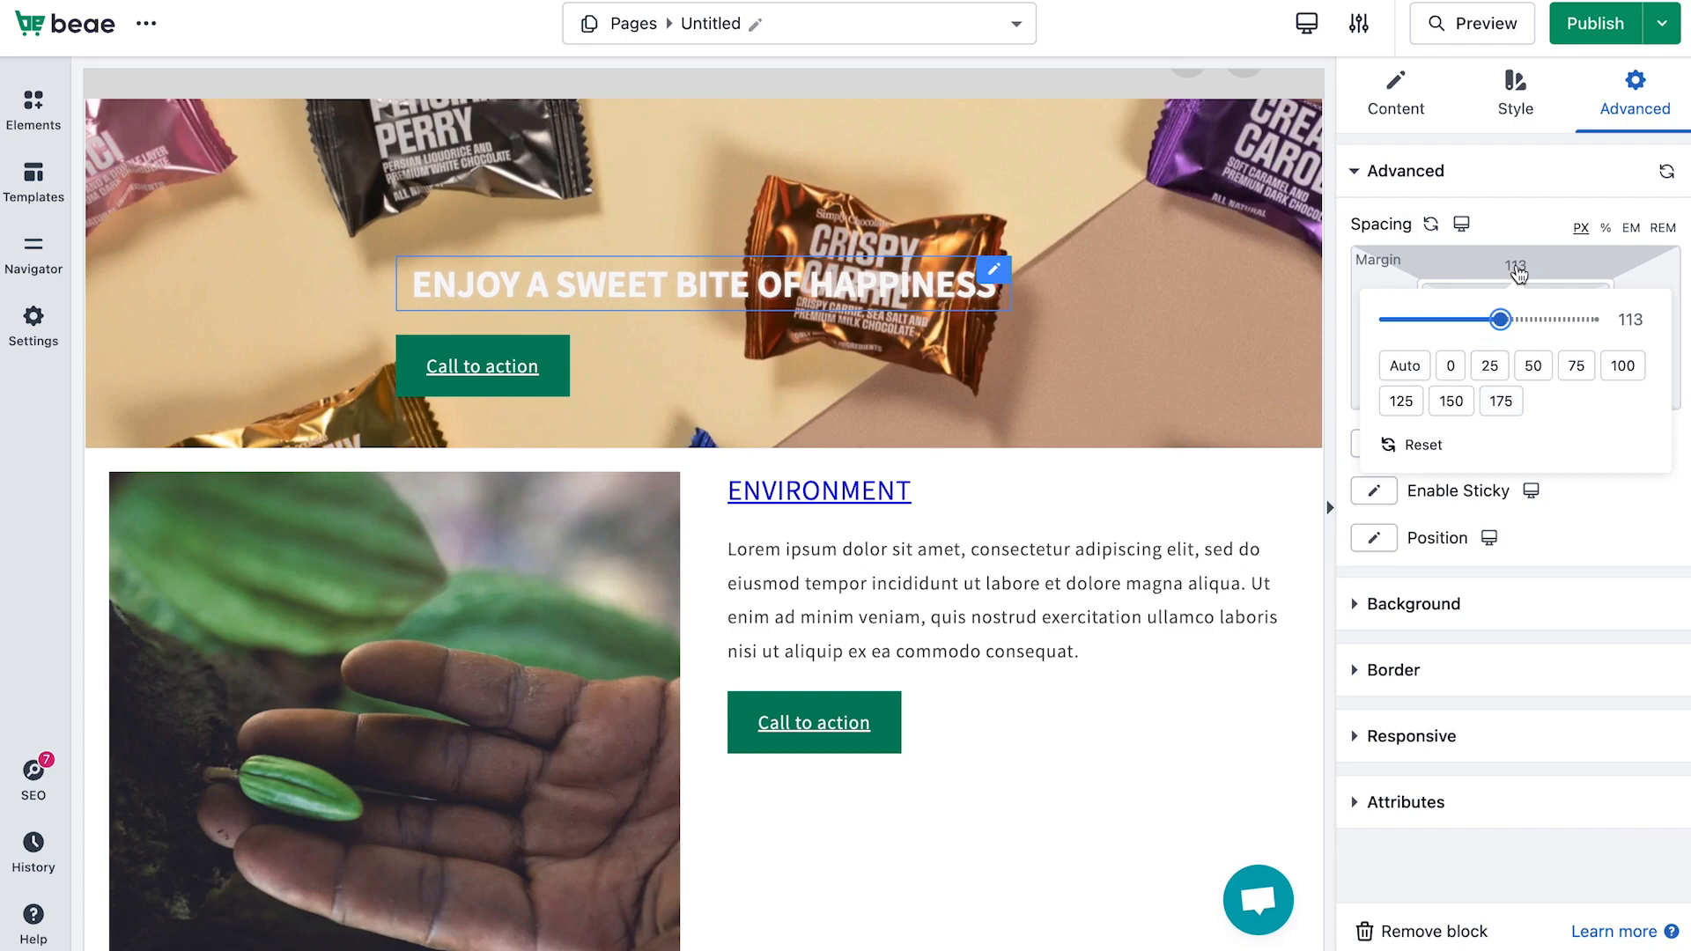
left_click_drag(1498, 317, 1500, 321)
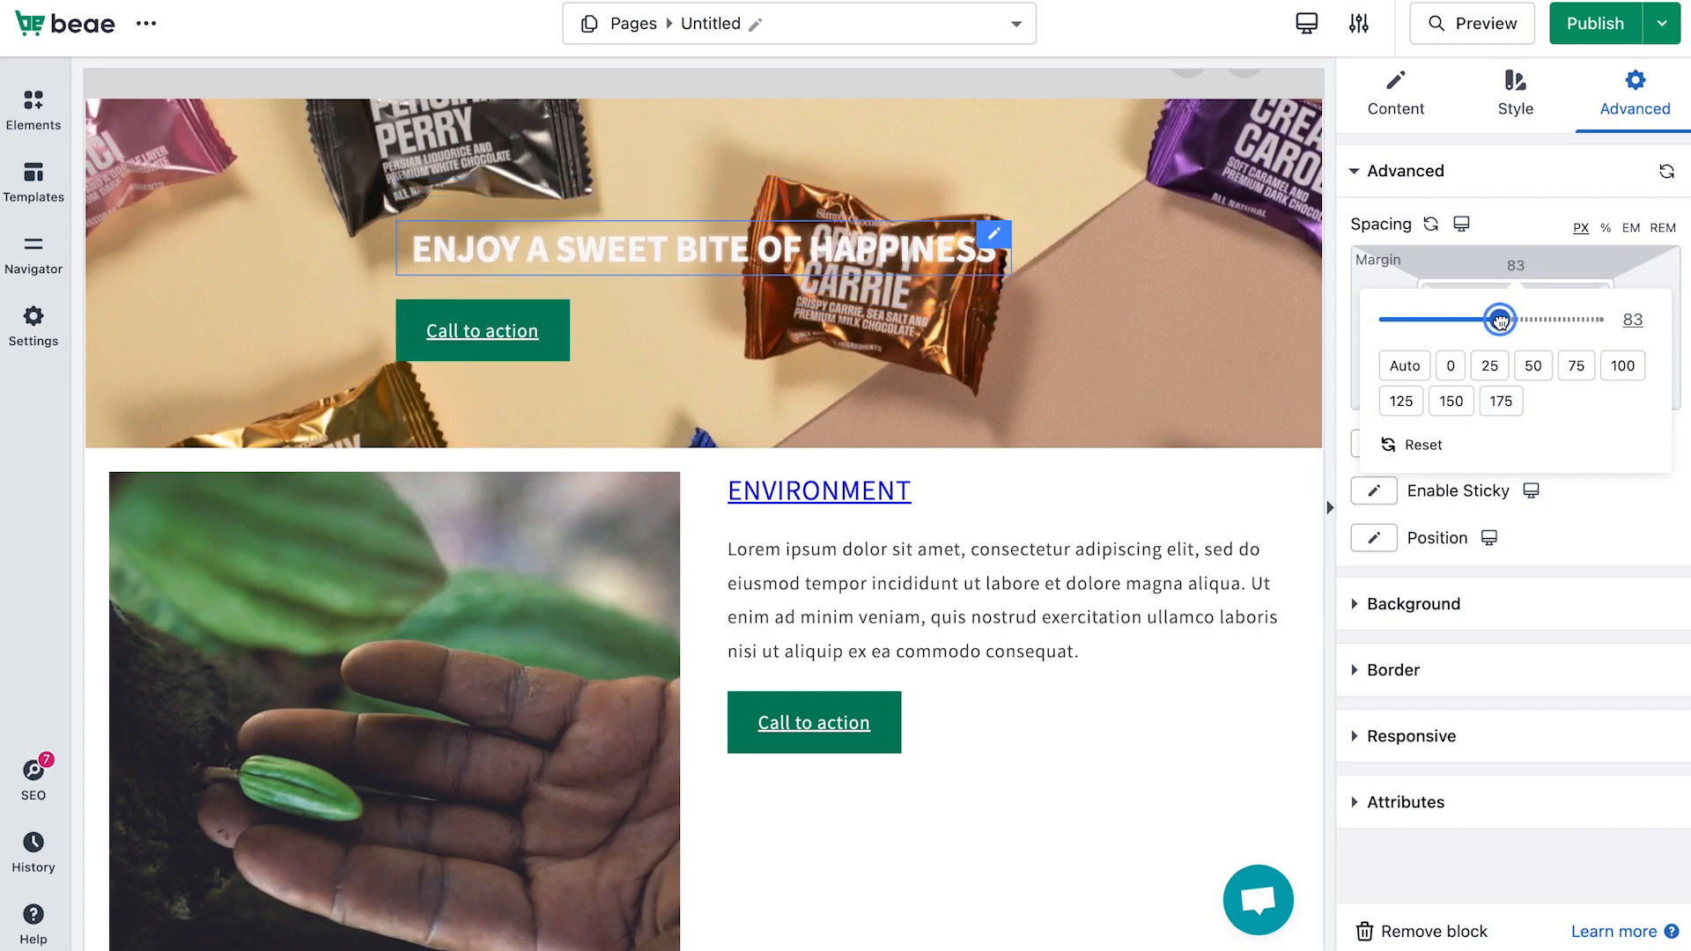
left_click(1528, 188)
left_click(1456, 158)
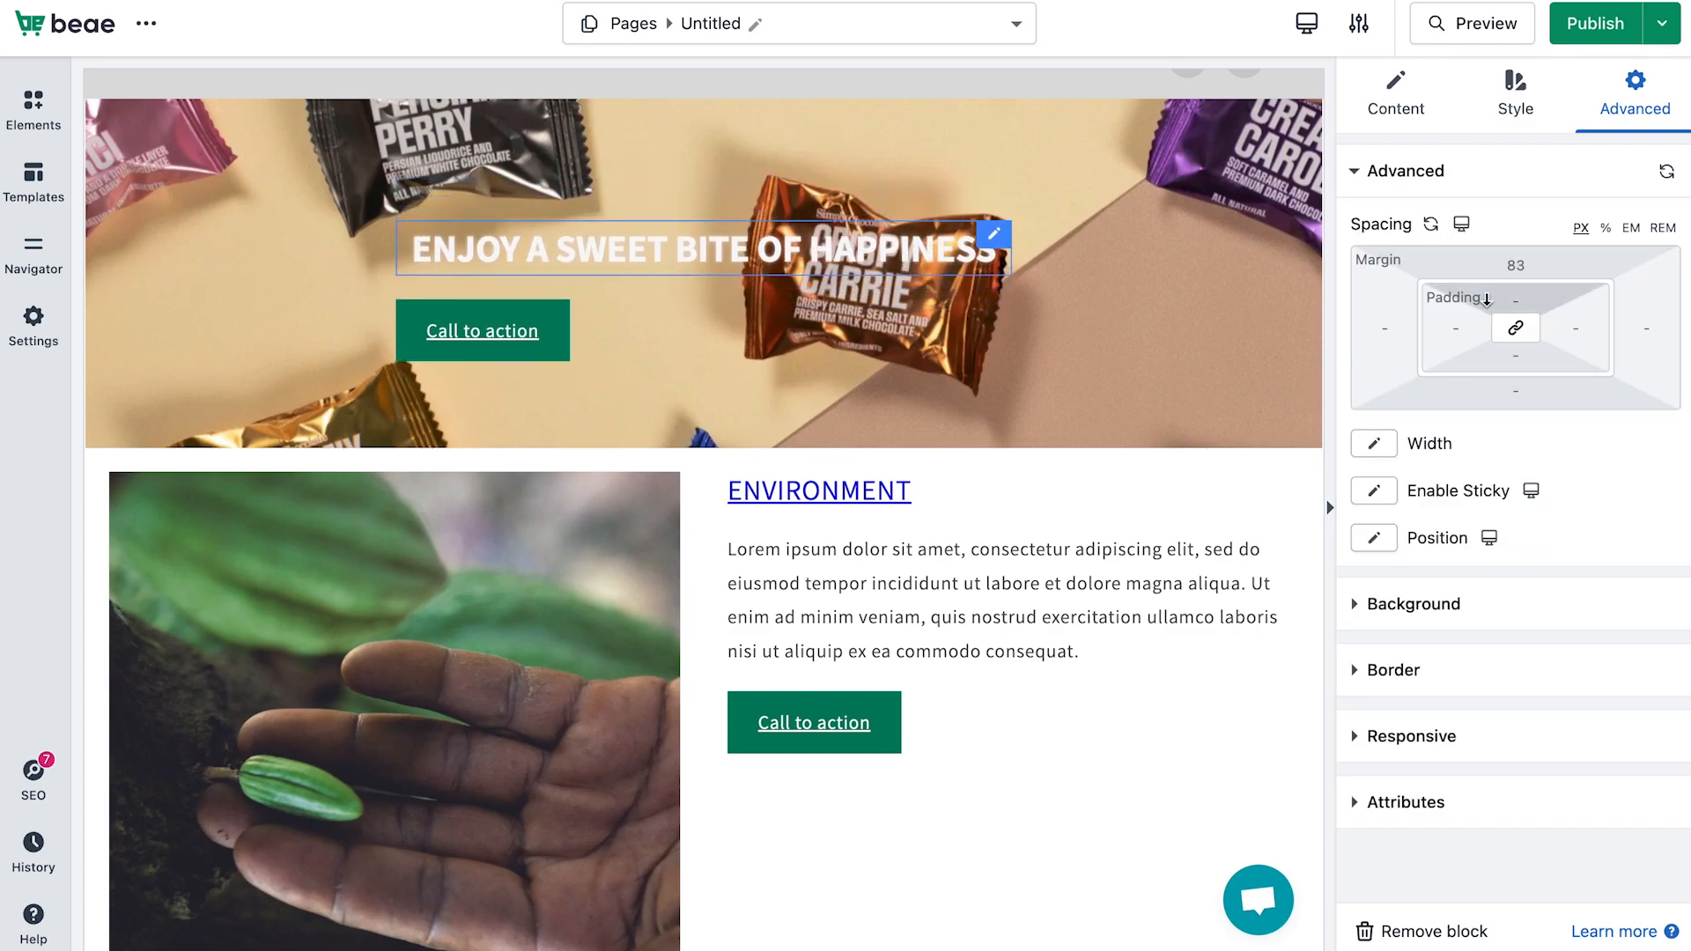
- Set the banner heading's top padding to 3 px
left_click(1500, 307)
left_click_drag(1501, 306, 1449, 279)
left_click(1505, 204)
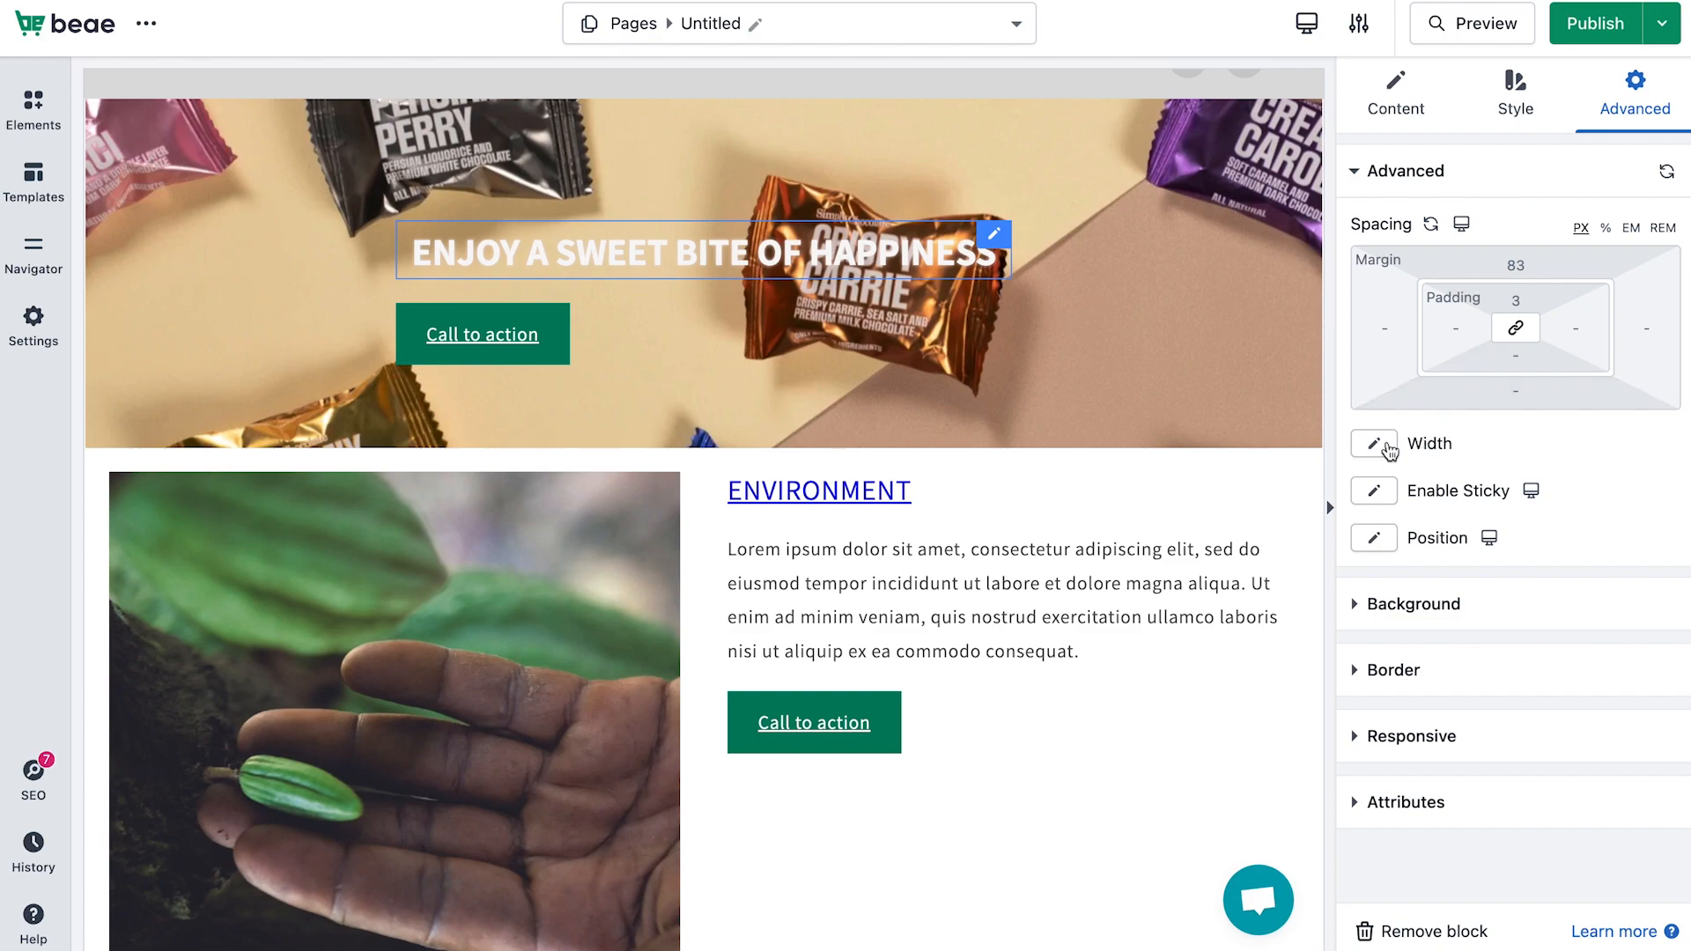
- Try a 100% width on the banner heading, and change its width to Unset
left_click(1374, 444)
left_click(1385, 526)
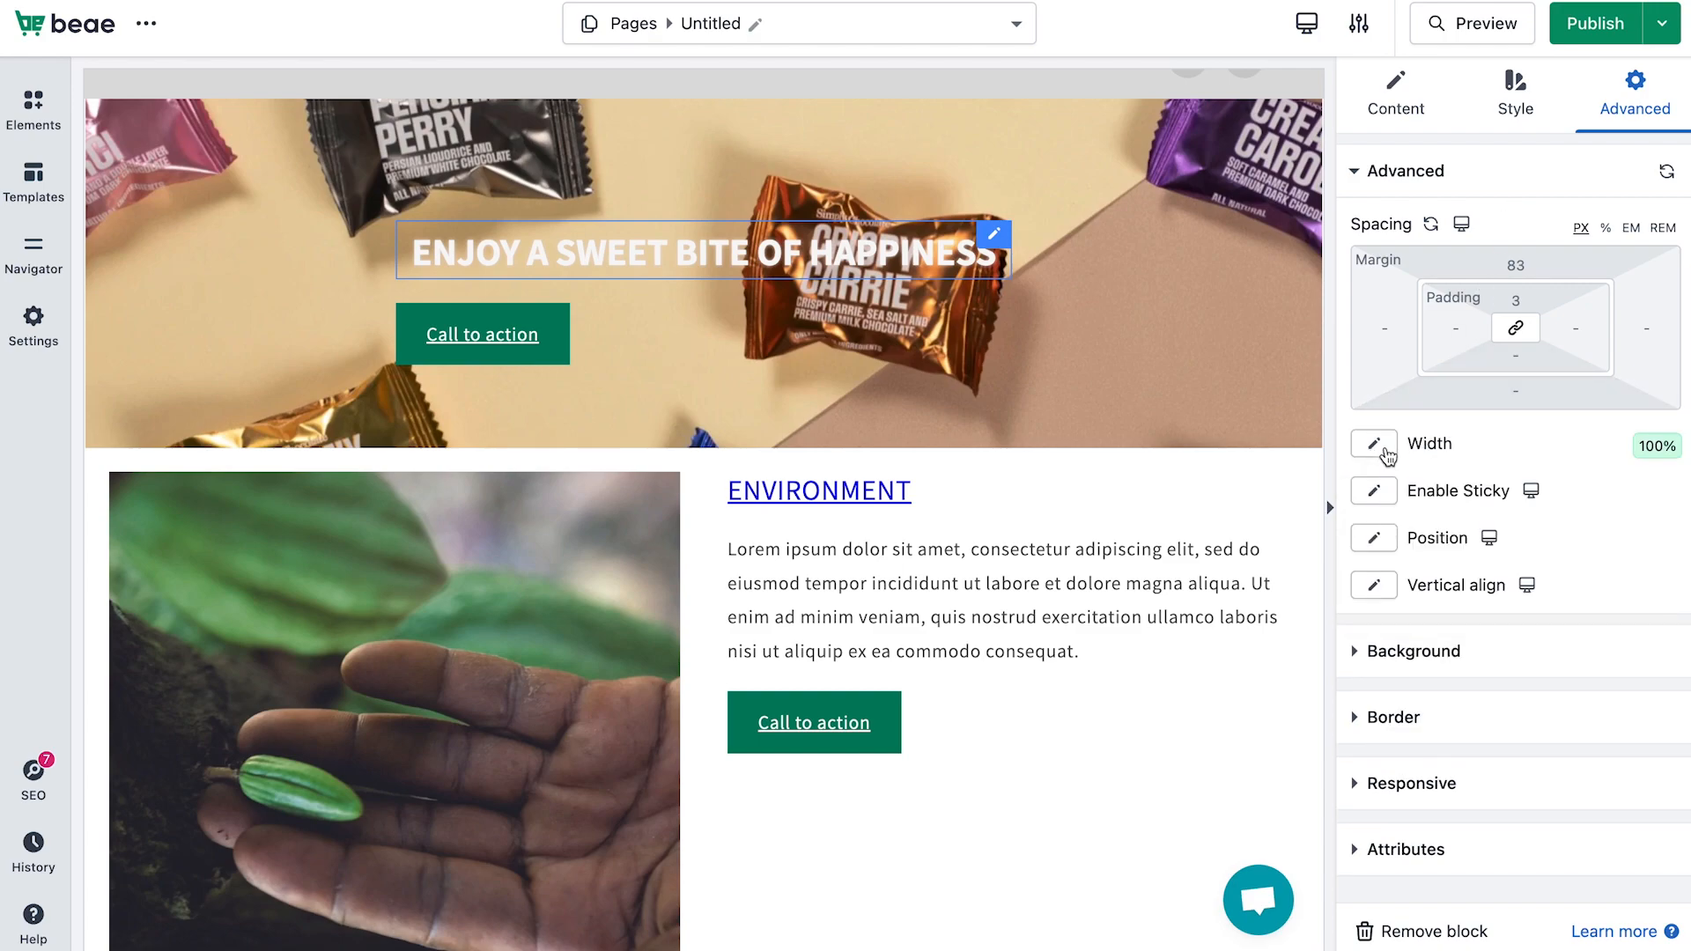
left_click(1382, 451)
left_click(1397, 591)
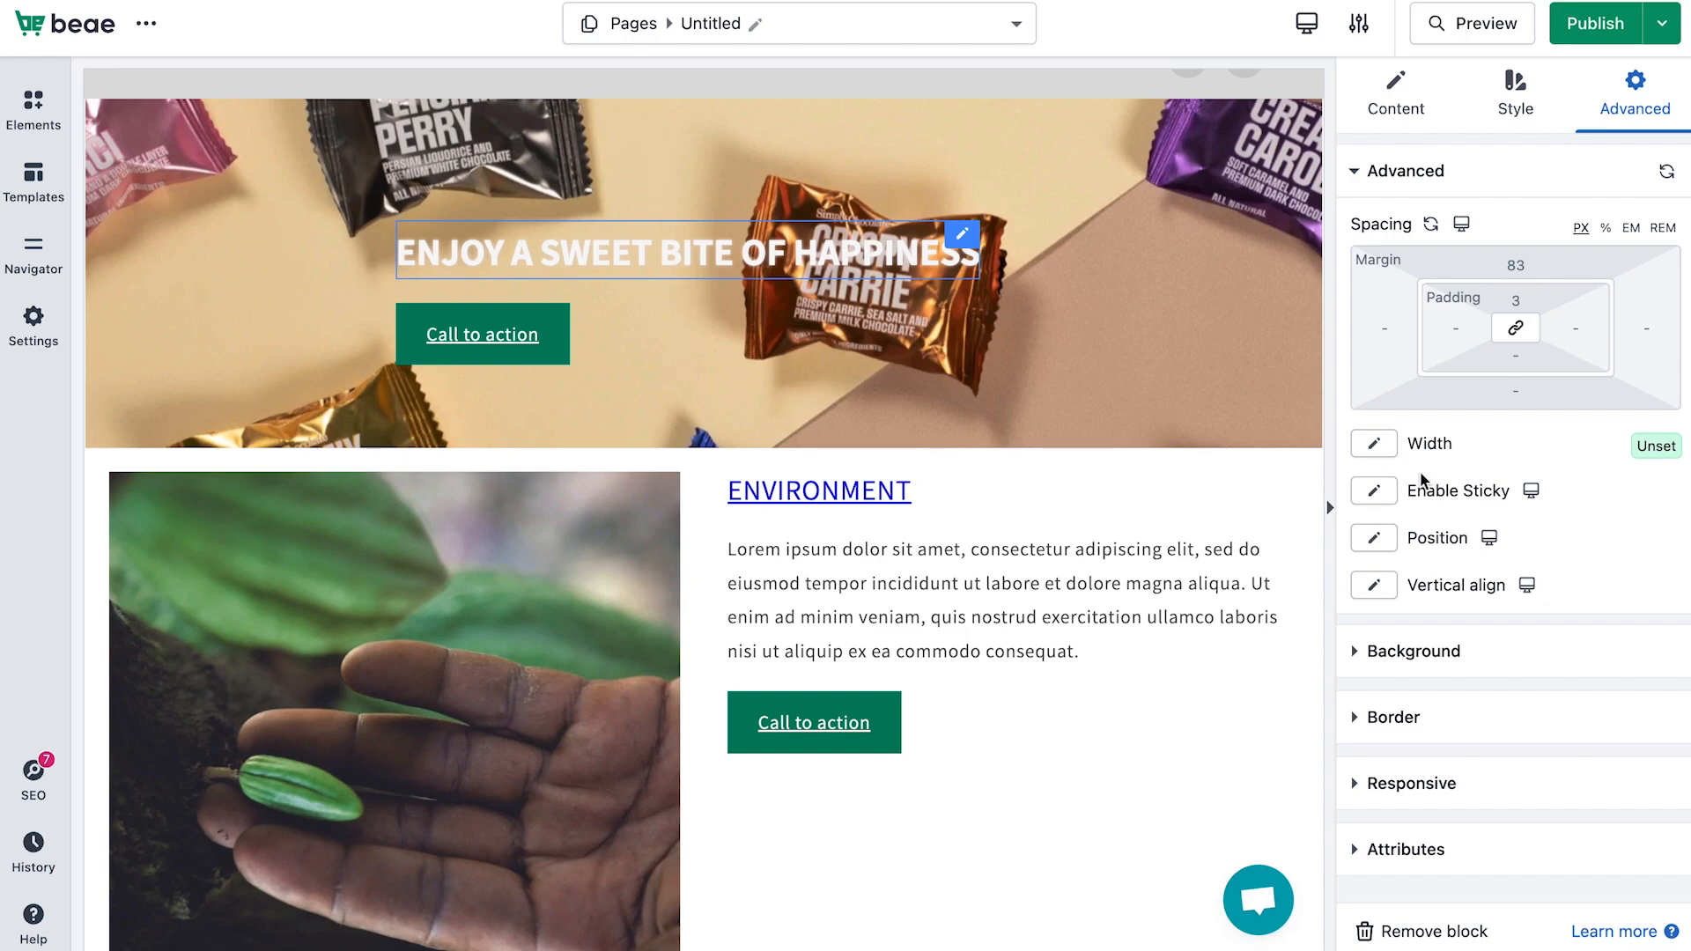
- Make the banner heading sticky with Stick on top and check how it behaves on the page
left_click(1378, 499)
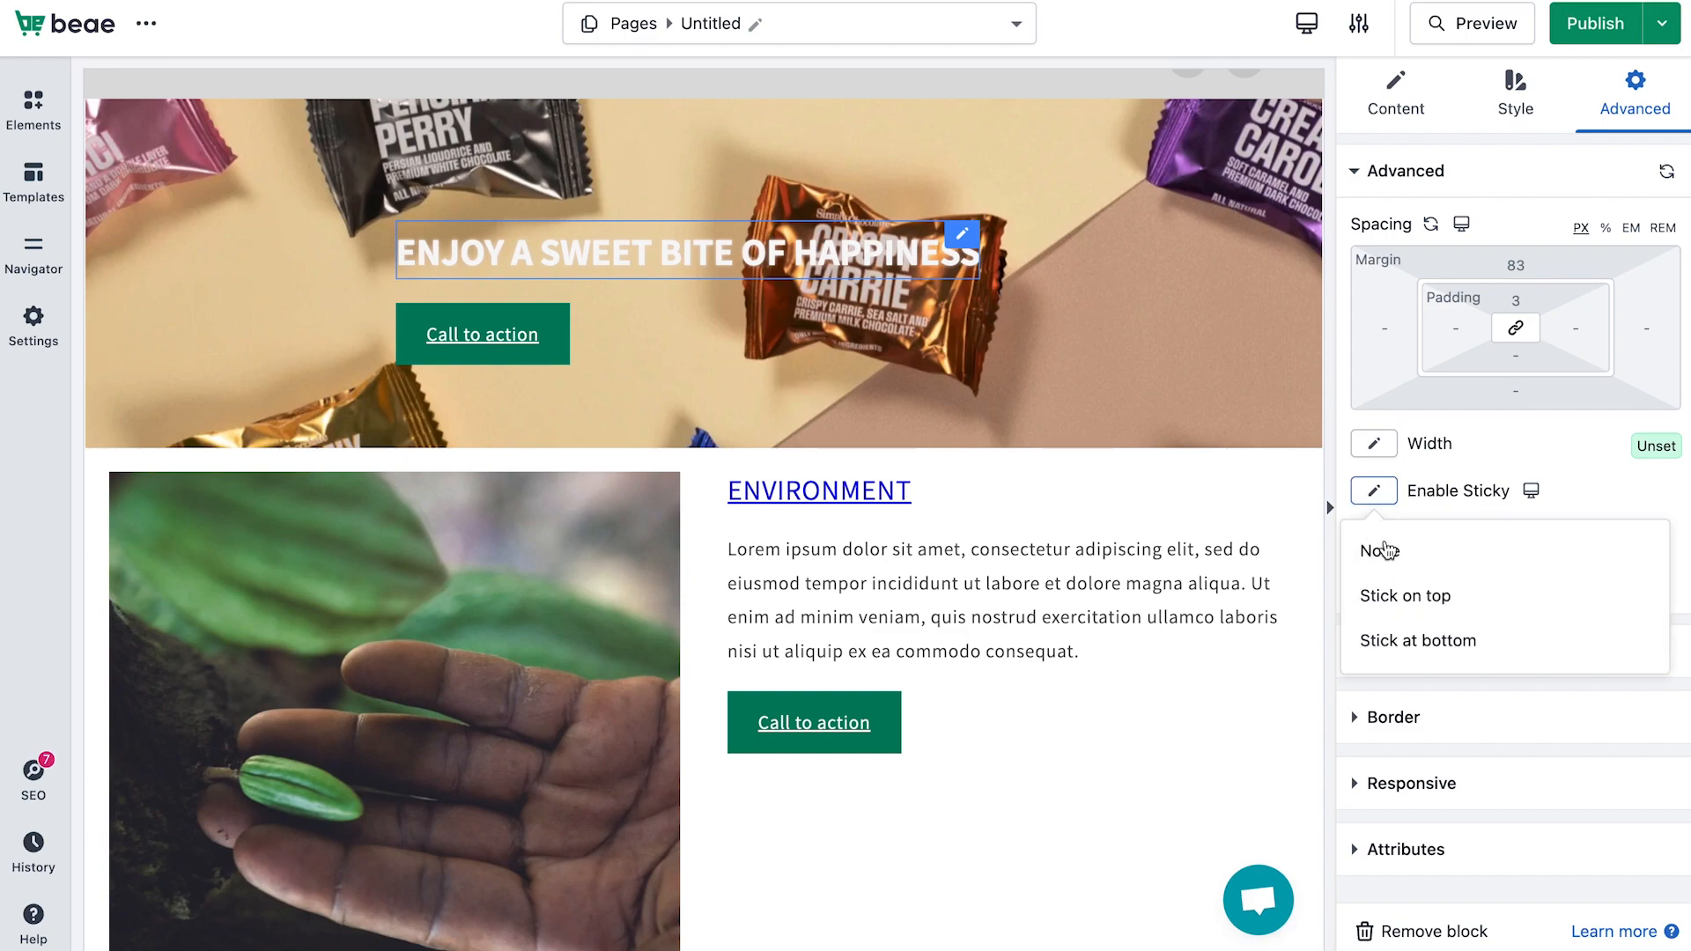
left_click(1405, 596)
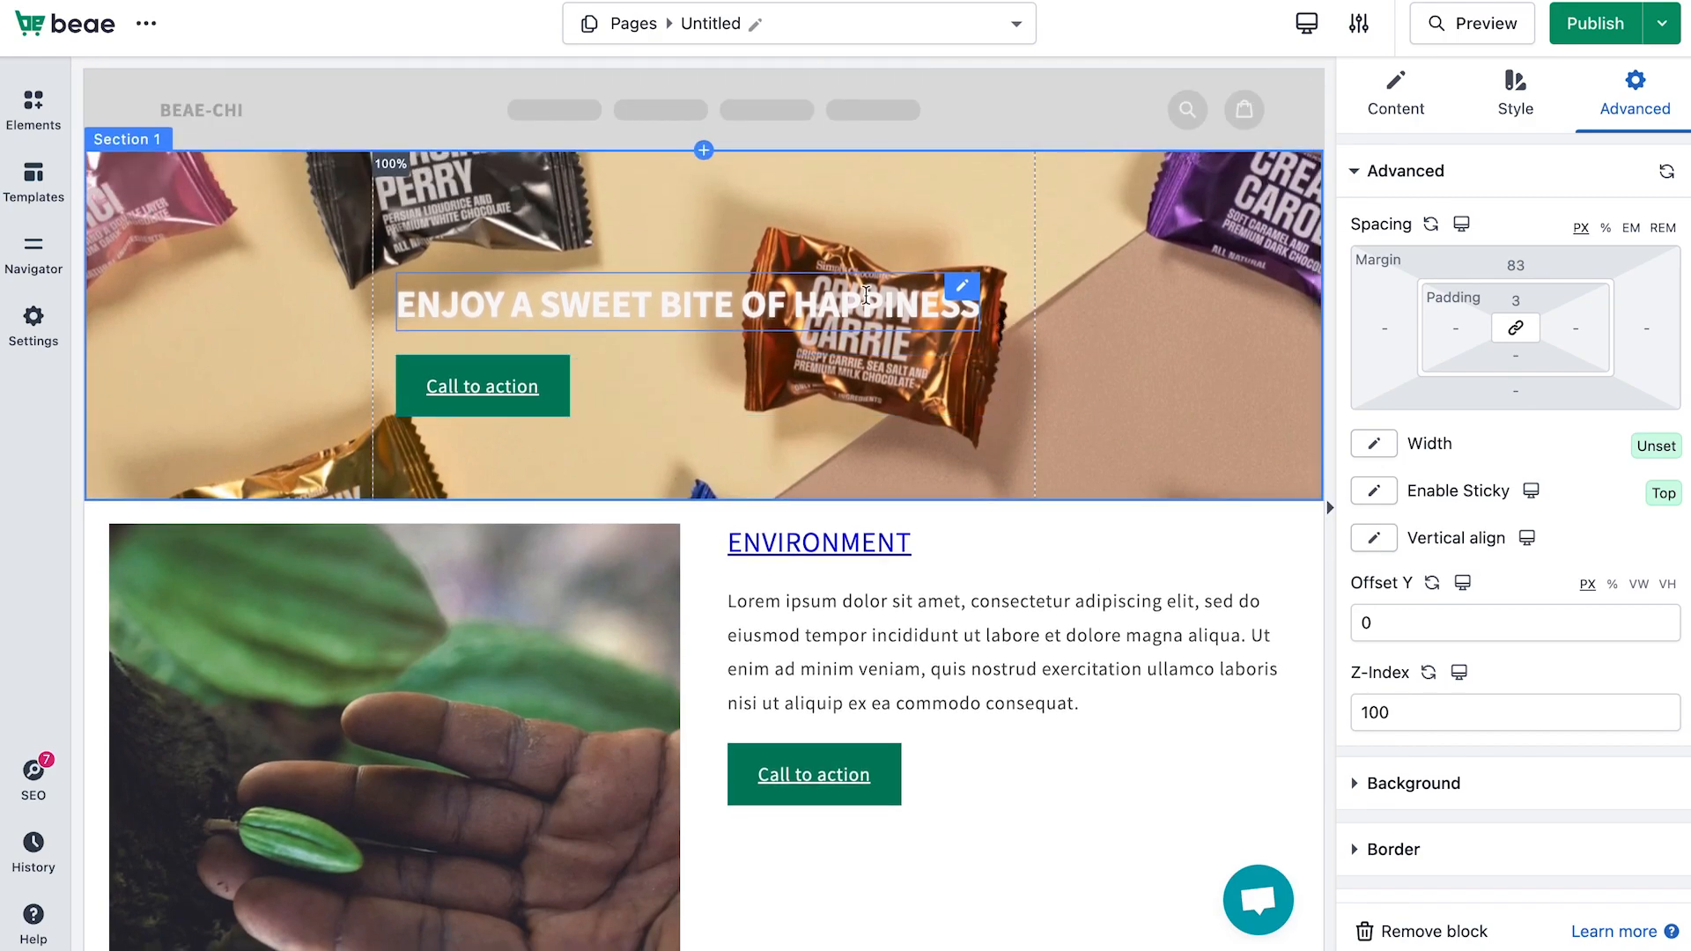
scroll(907, 373, "down", 2)
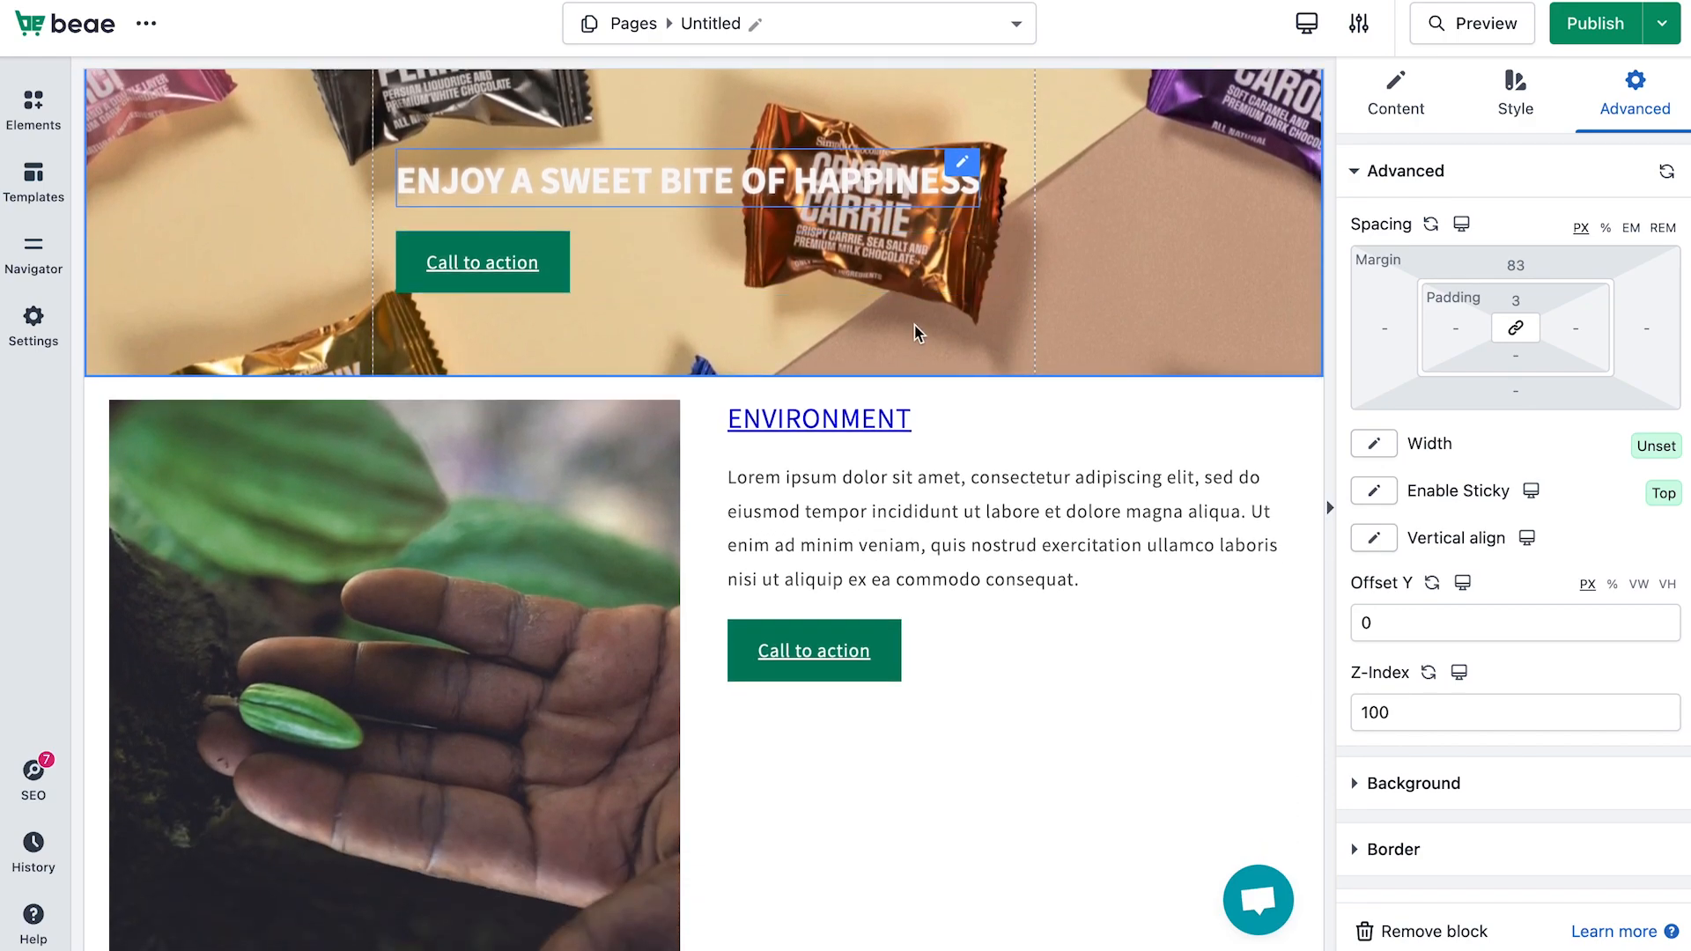
- Select the banner section and choose Stick at bottom as its sticky option
left_click(916, 331)
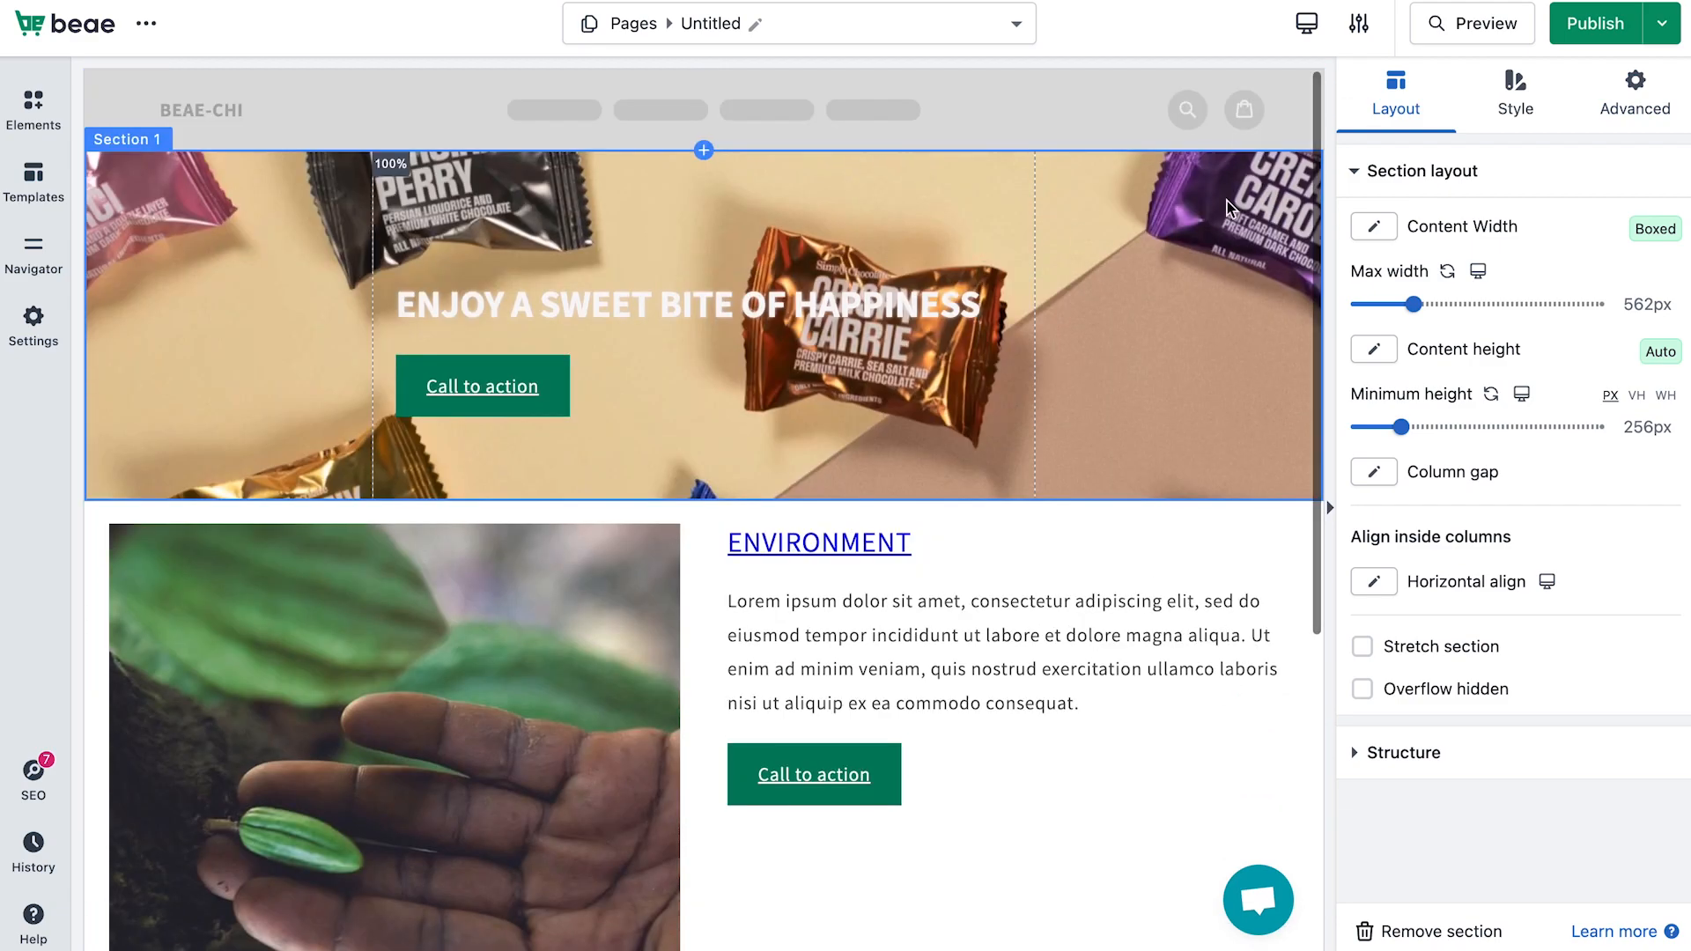
left_click(1634, 88)
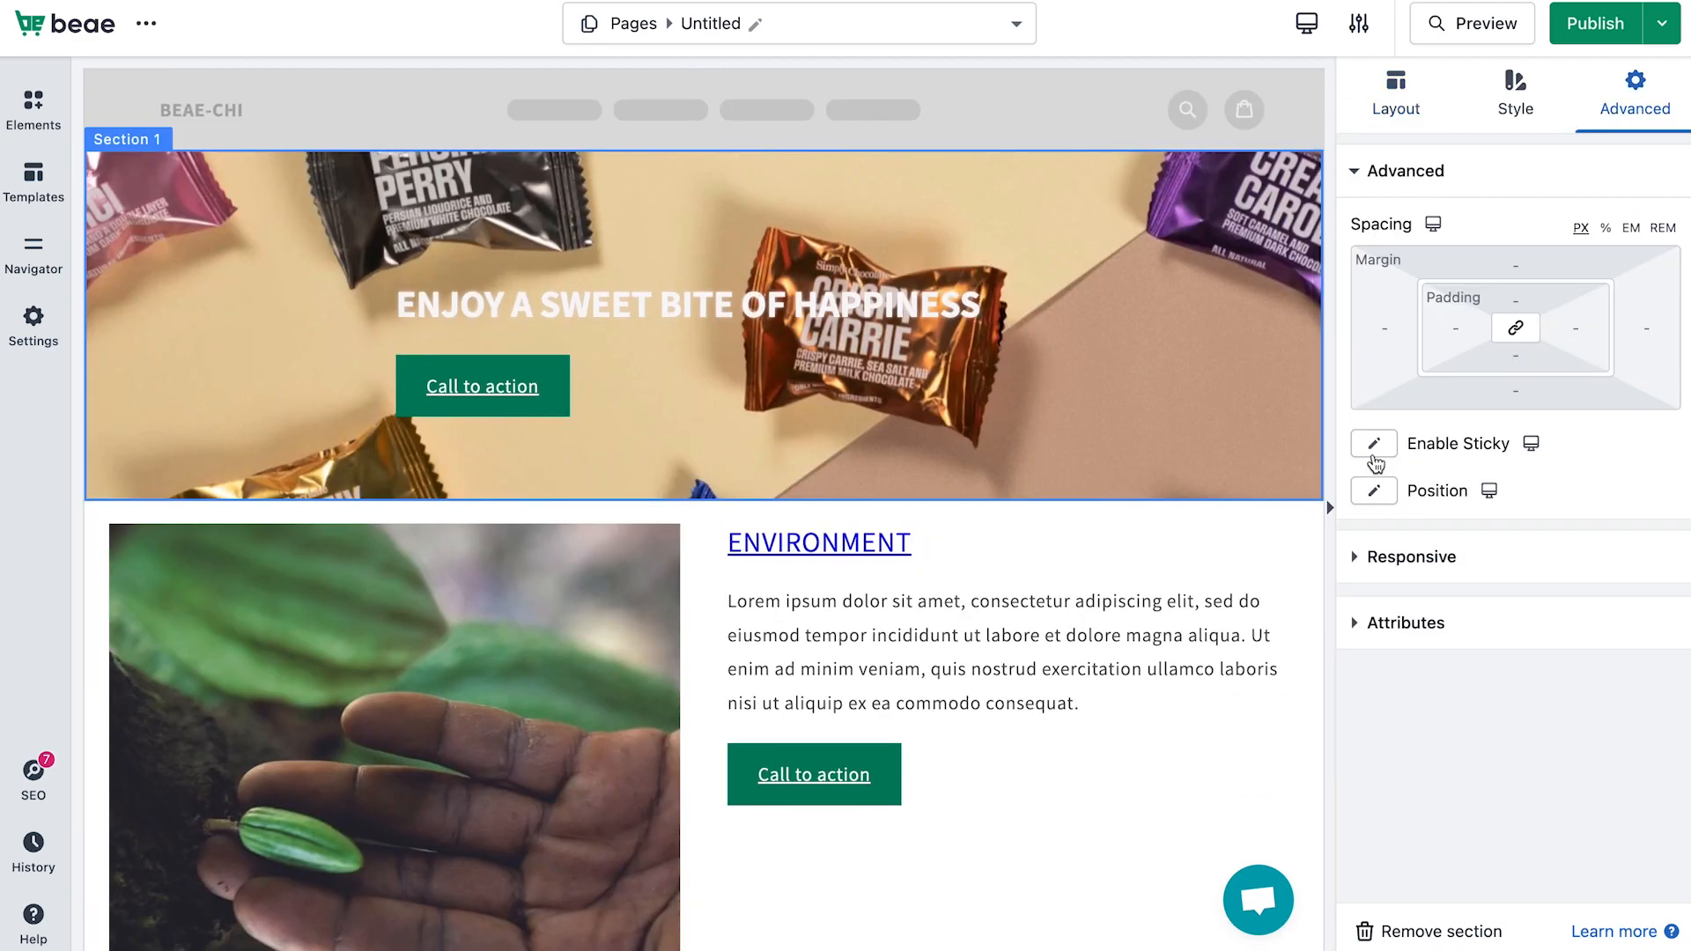
left_click(1373, 446)
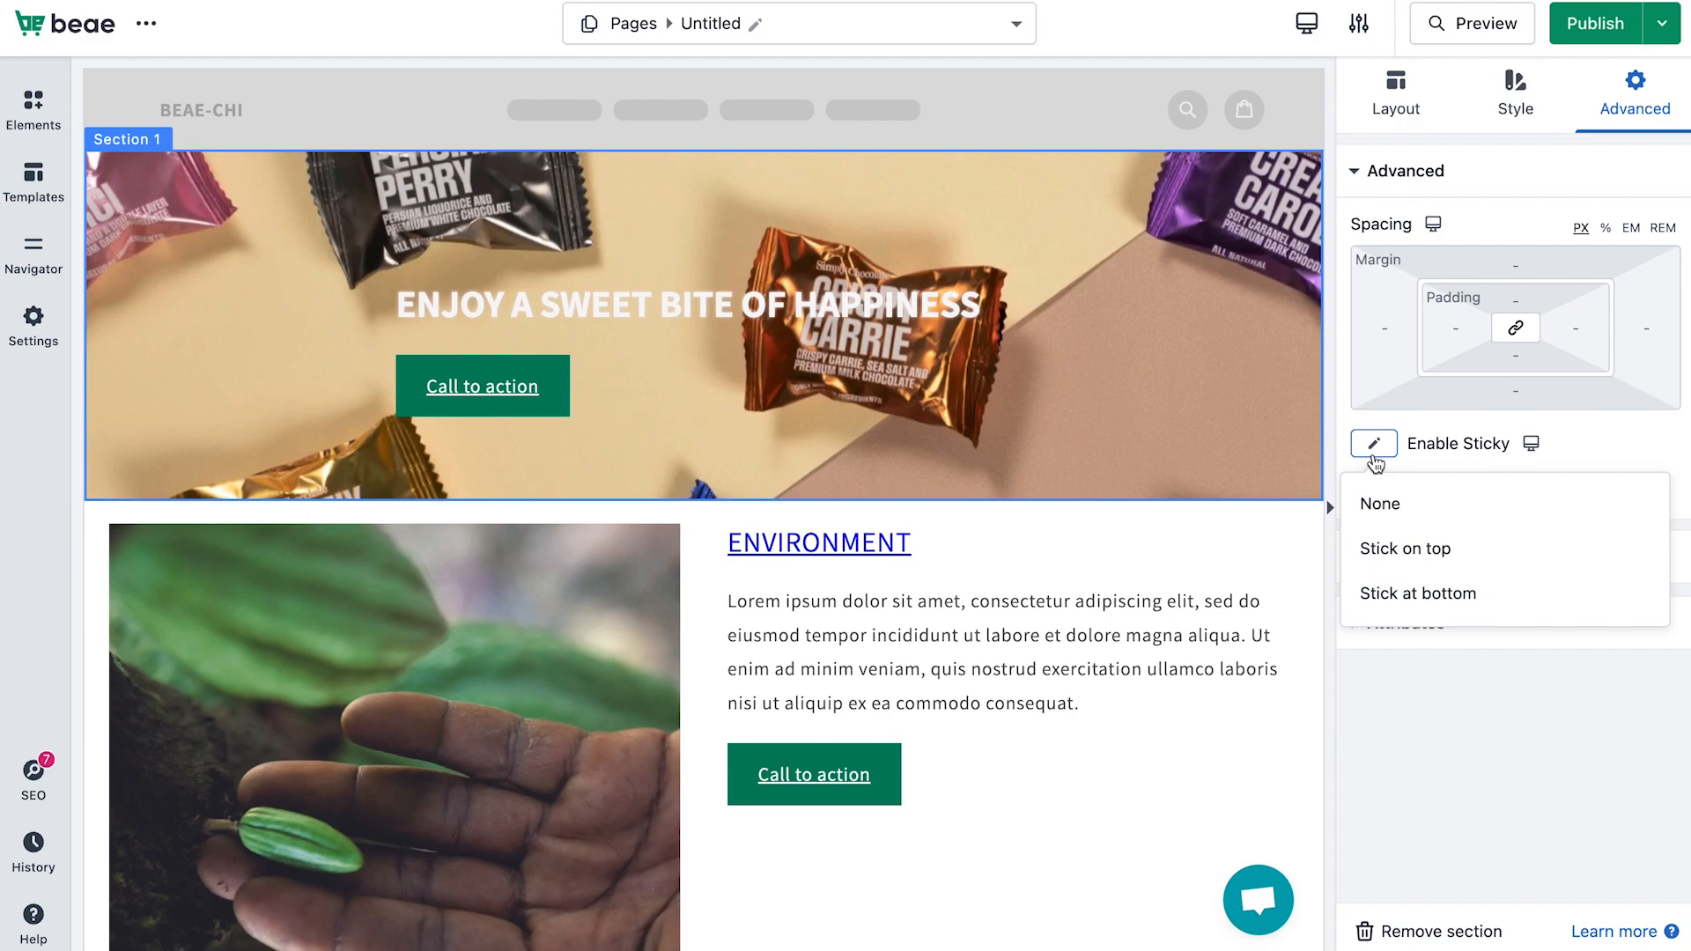
left_click(1387, 594)
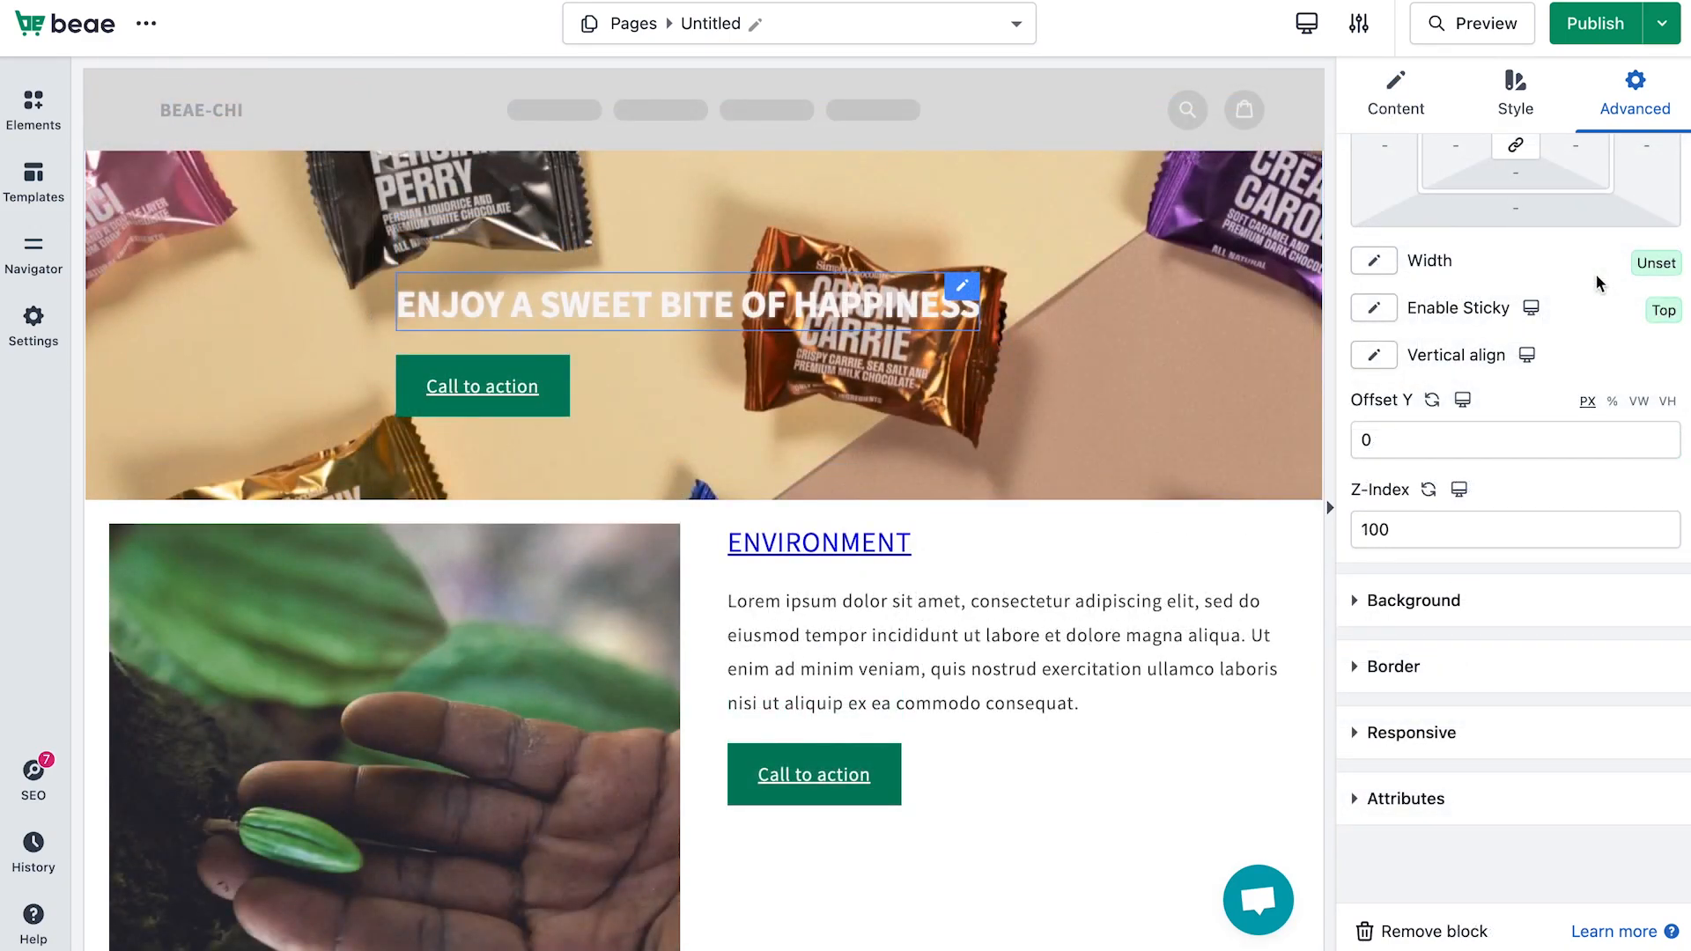
- Examine the available background and border settings of the banner heading
left_click(1459, 596)
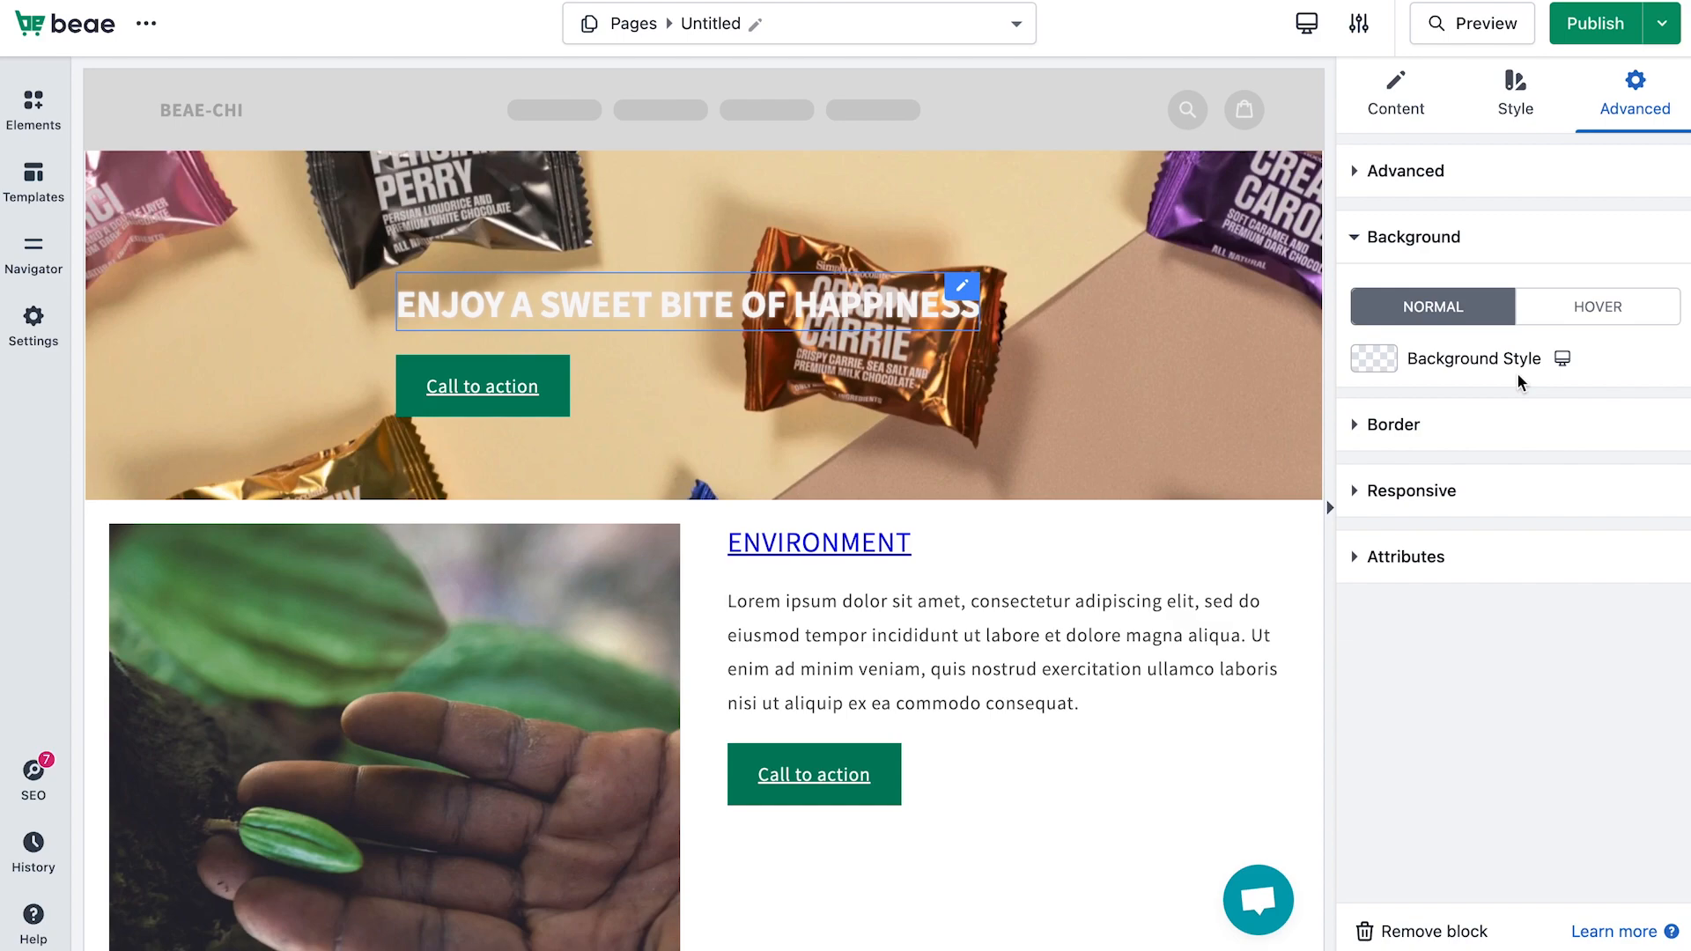
left_click(1448, 439)
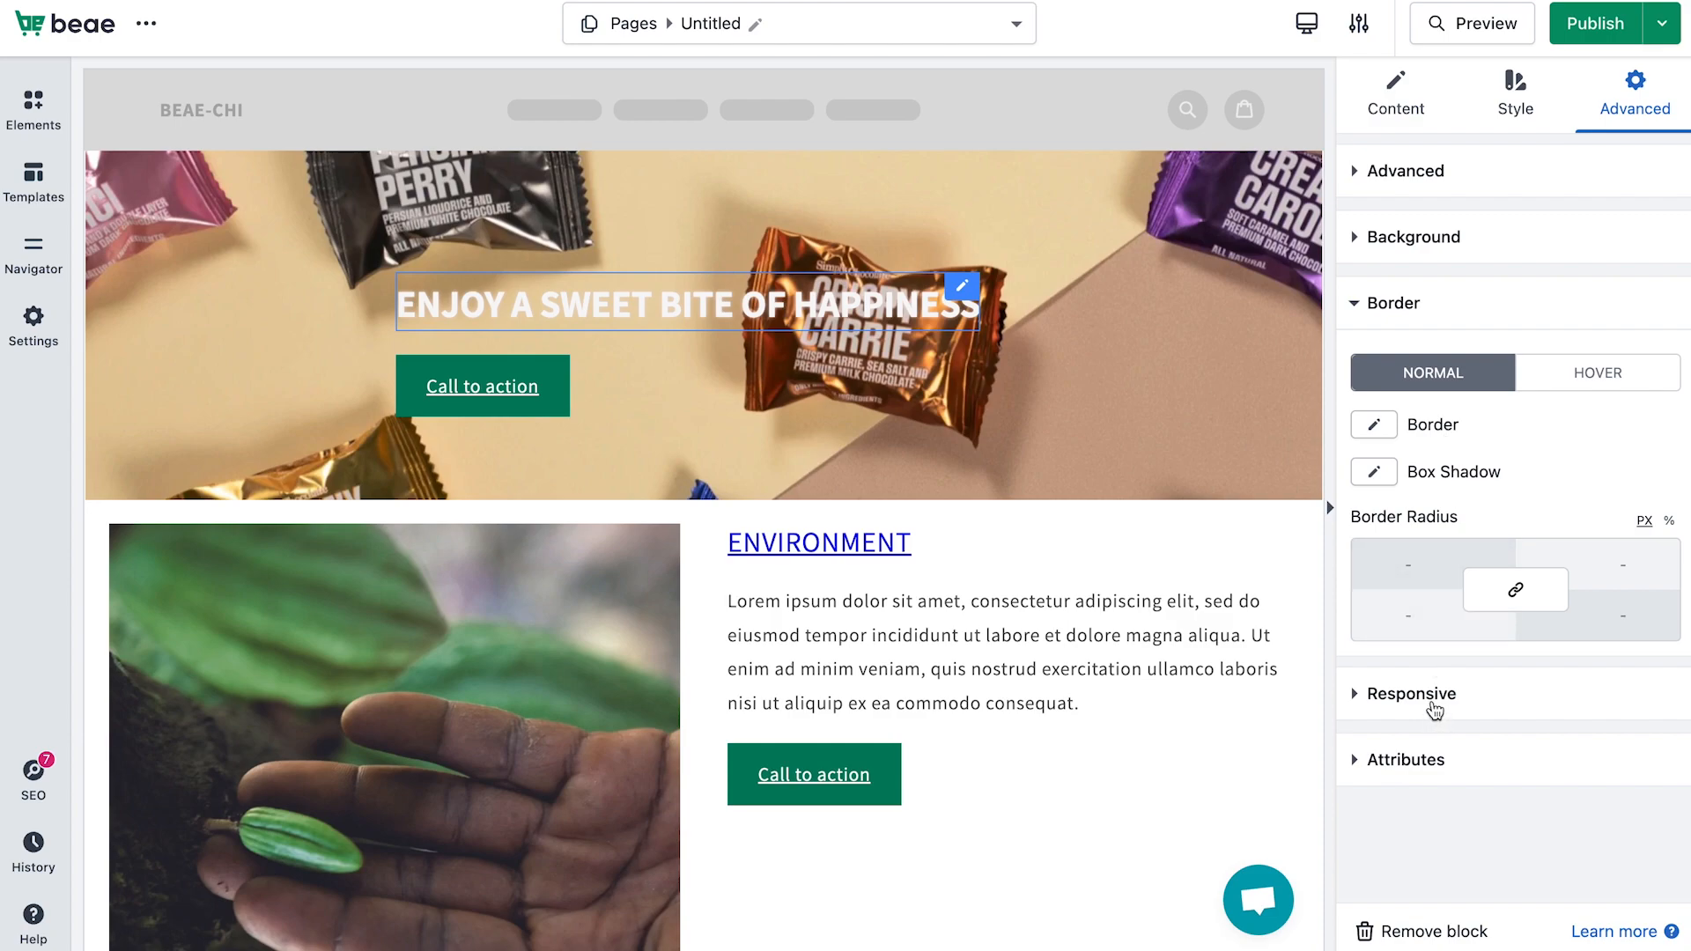
- Try hiding the banner heading on desktop with its responsive setting, and turn that option back off
left_click(1433, 704)
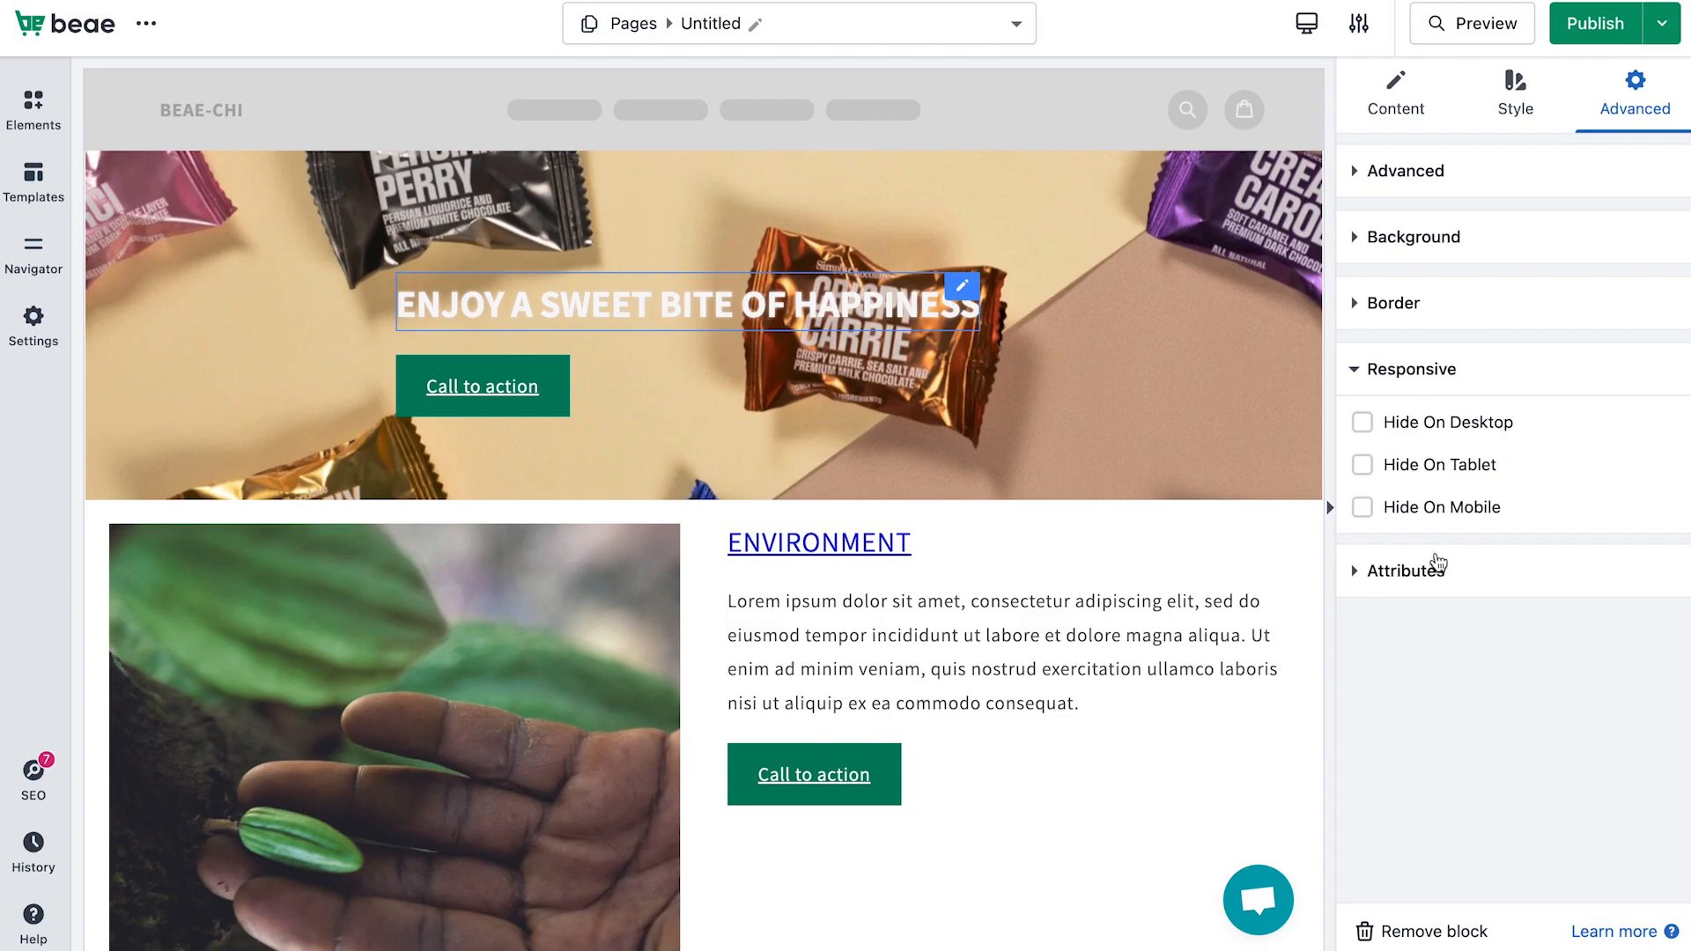
left_click(1362, 425)
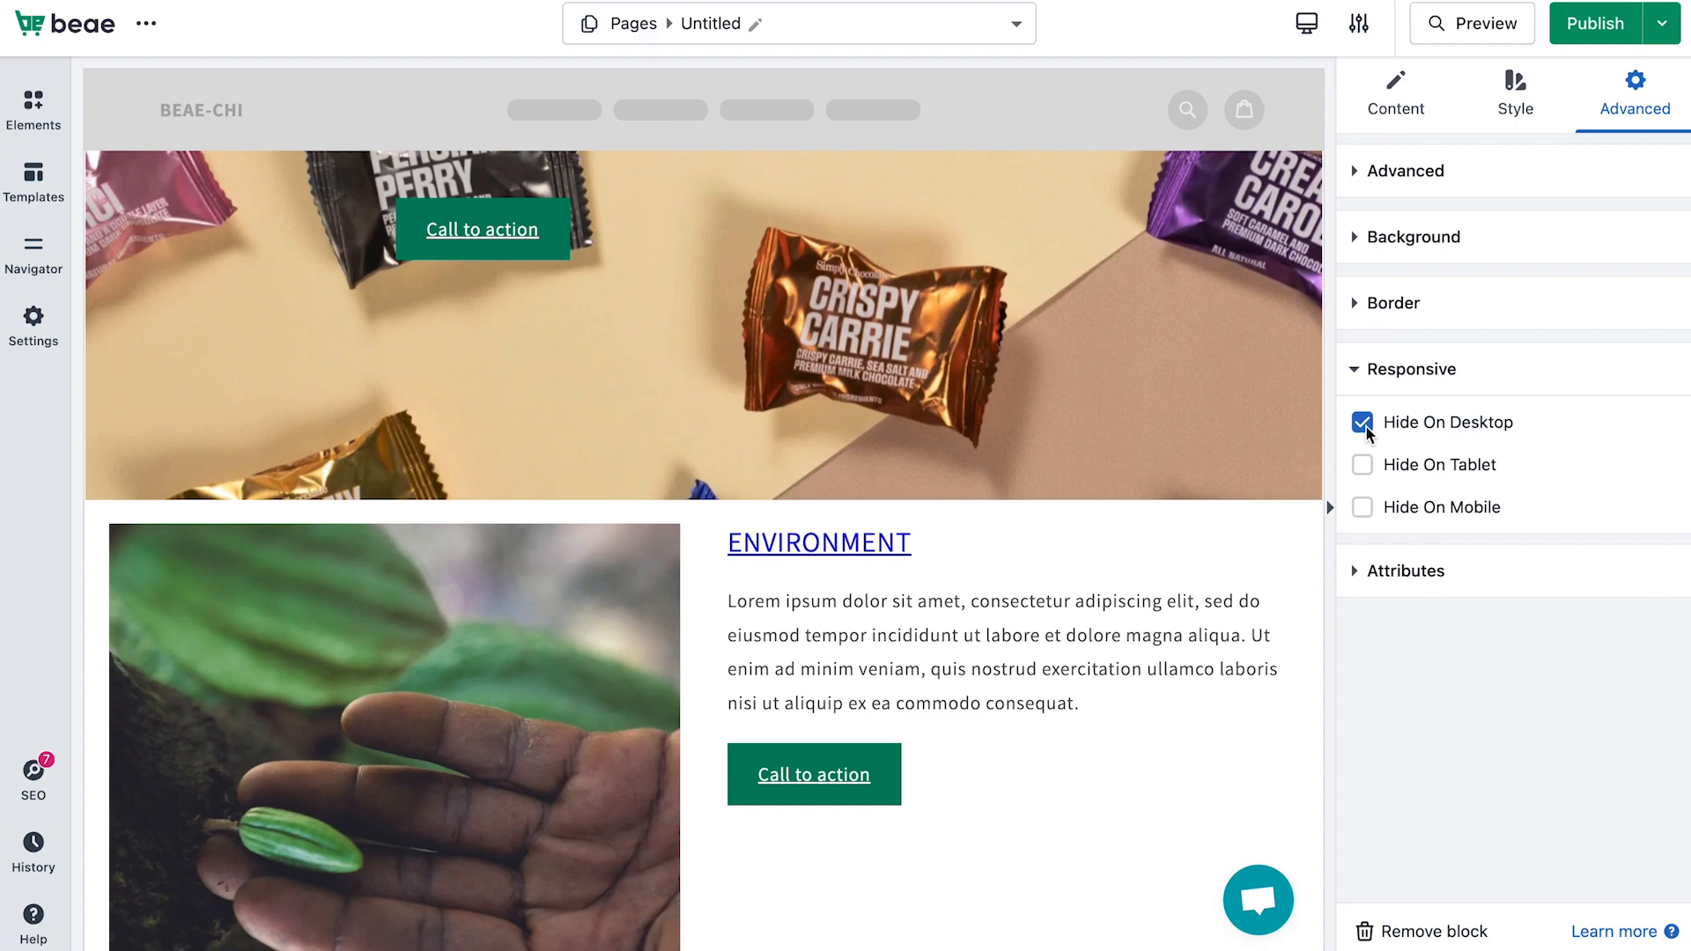
left_click(1363, 425)
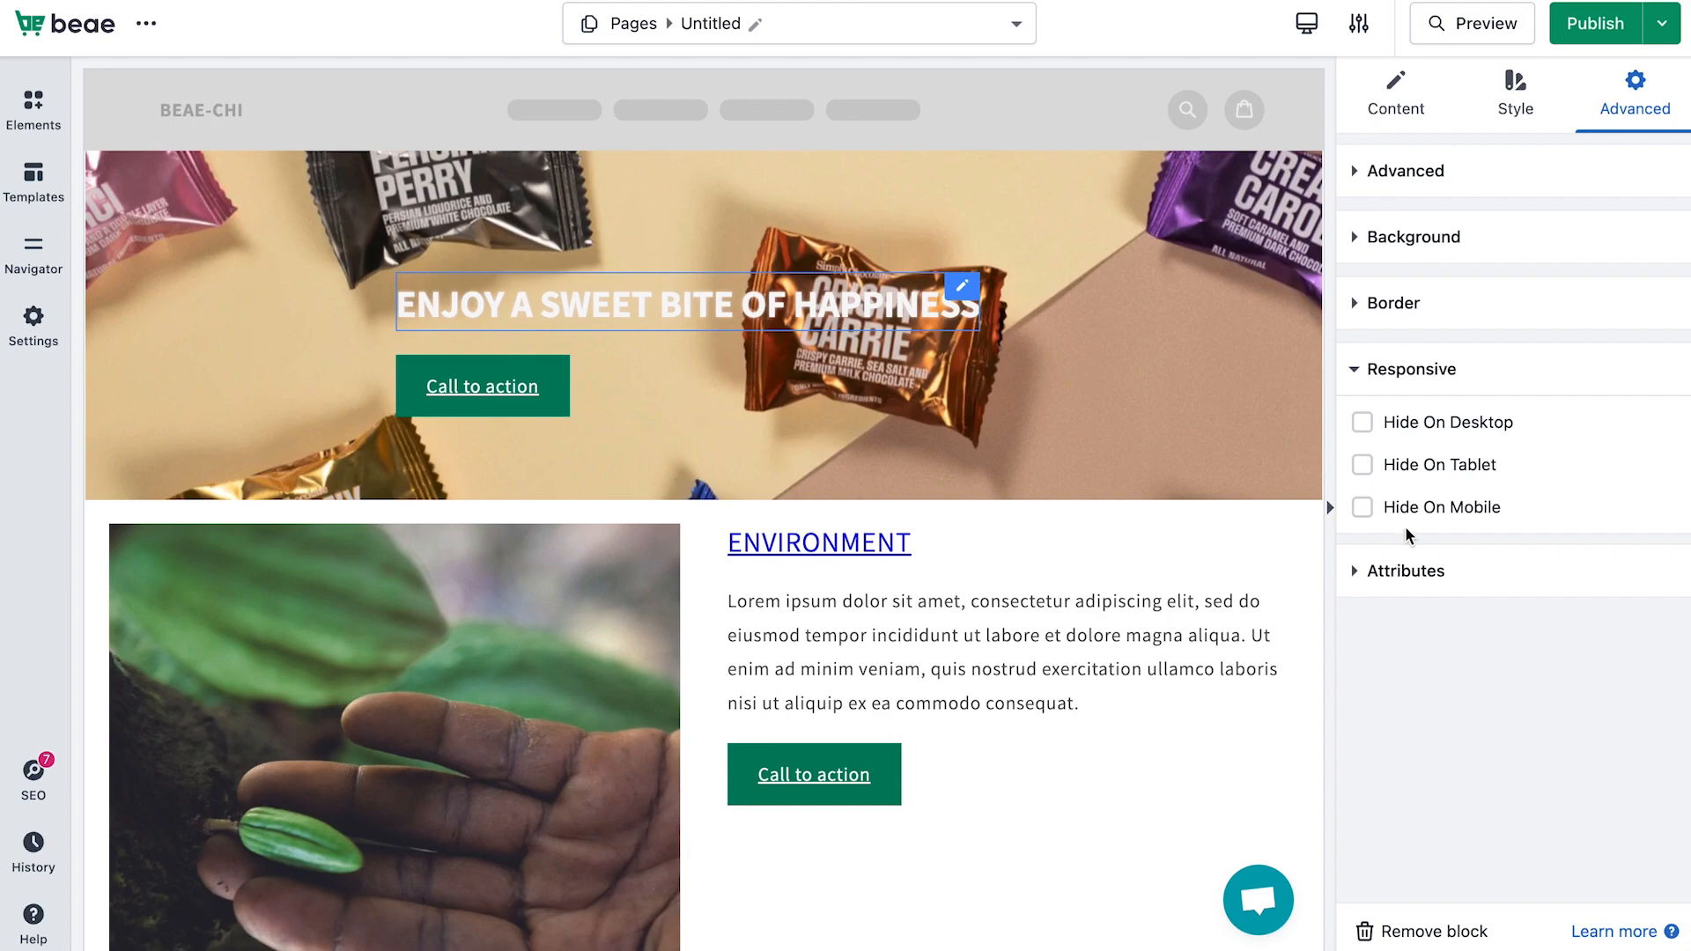
- Examine the banner heading's attribute options for CSS ID, CSS classes, custom HTML attributes and custom CSS
left_click(1408, 571)
scroll(1446, 690, "down", 2)
scroll(1444, 689, "down", 4)
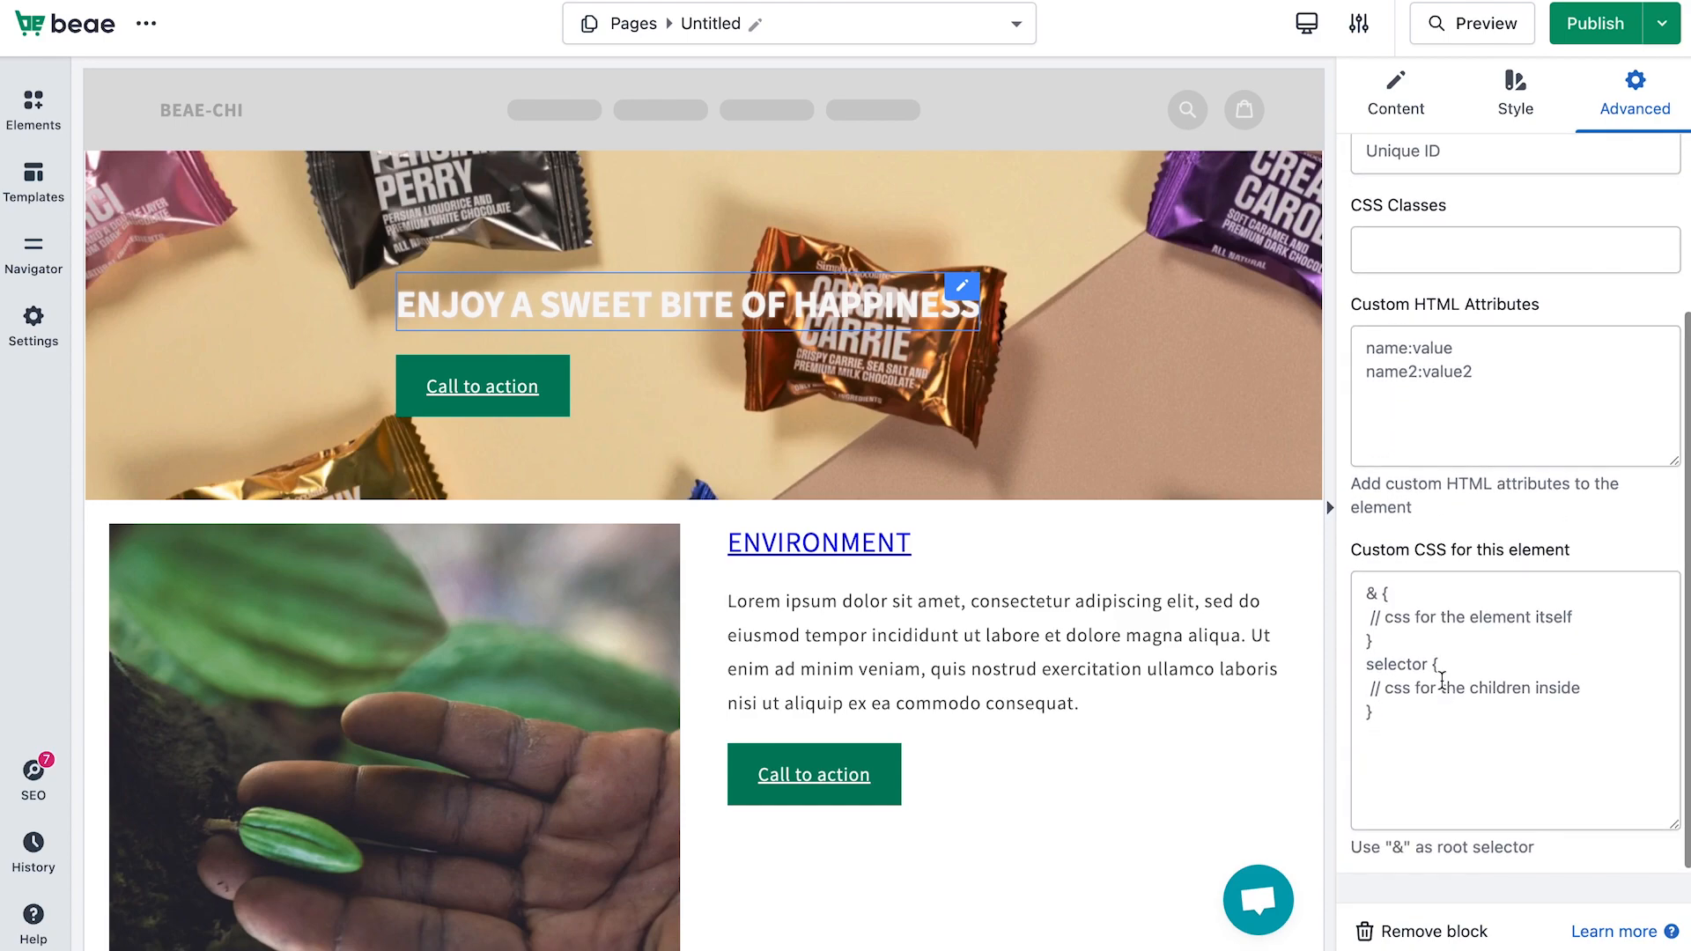
scroll(1444, 690, "up", 2)
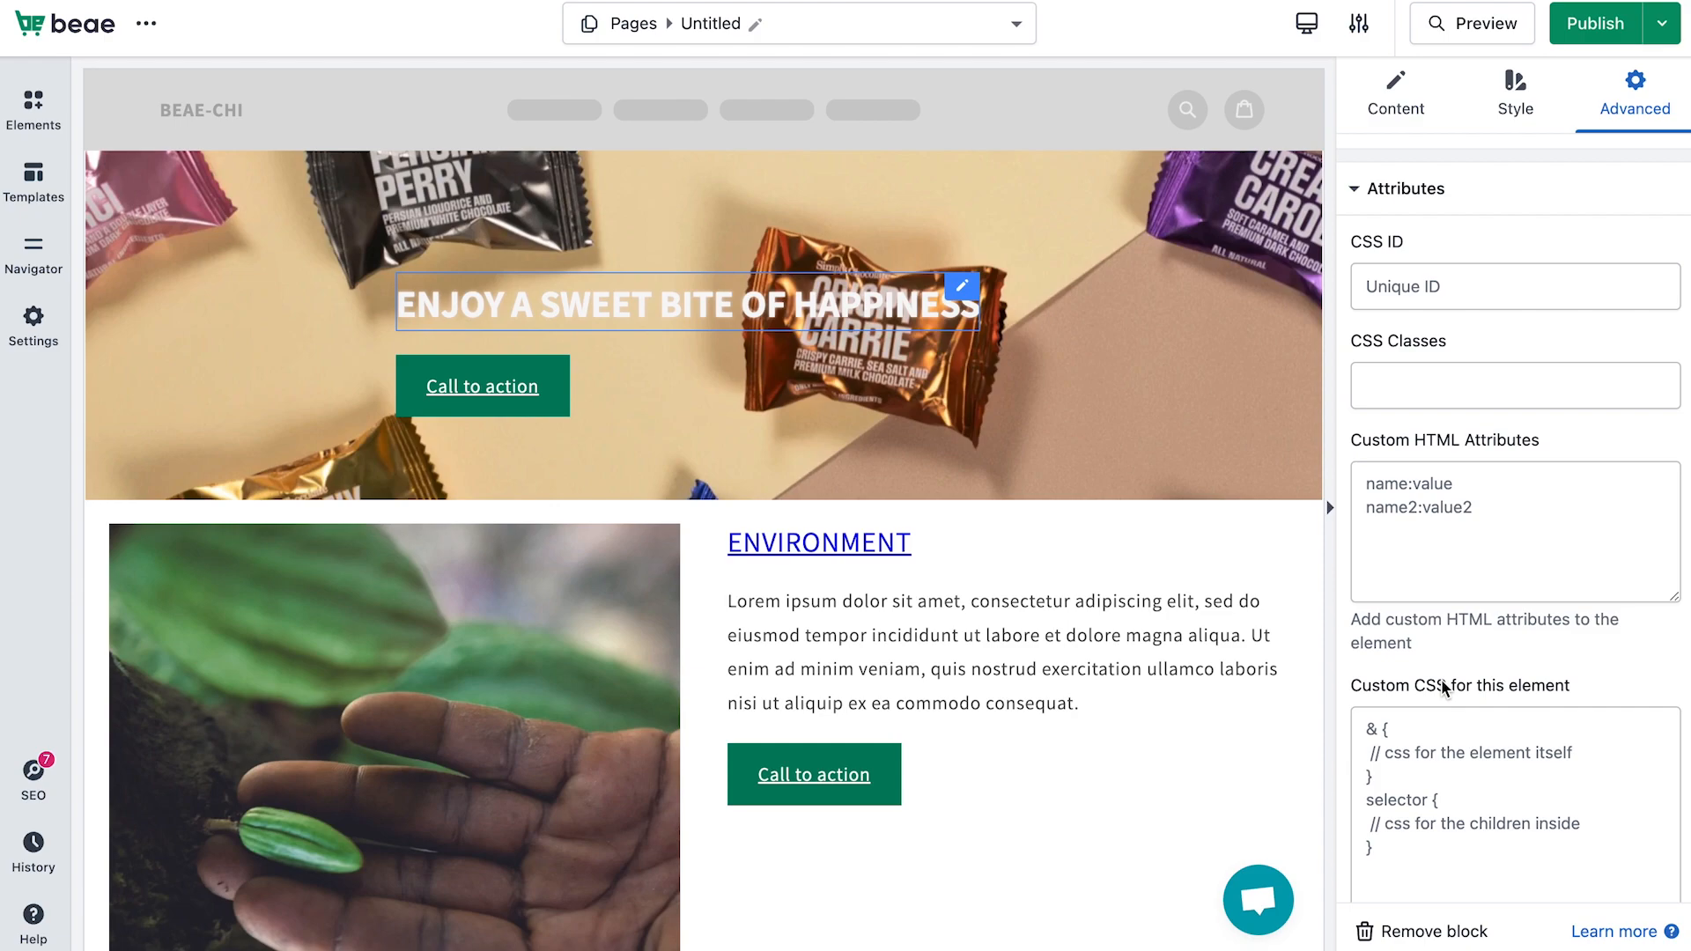
scroll(1444, 686, "down", 2)
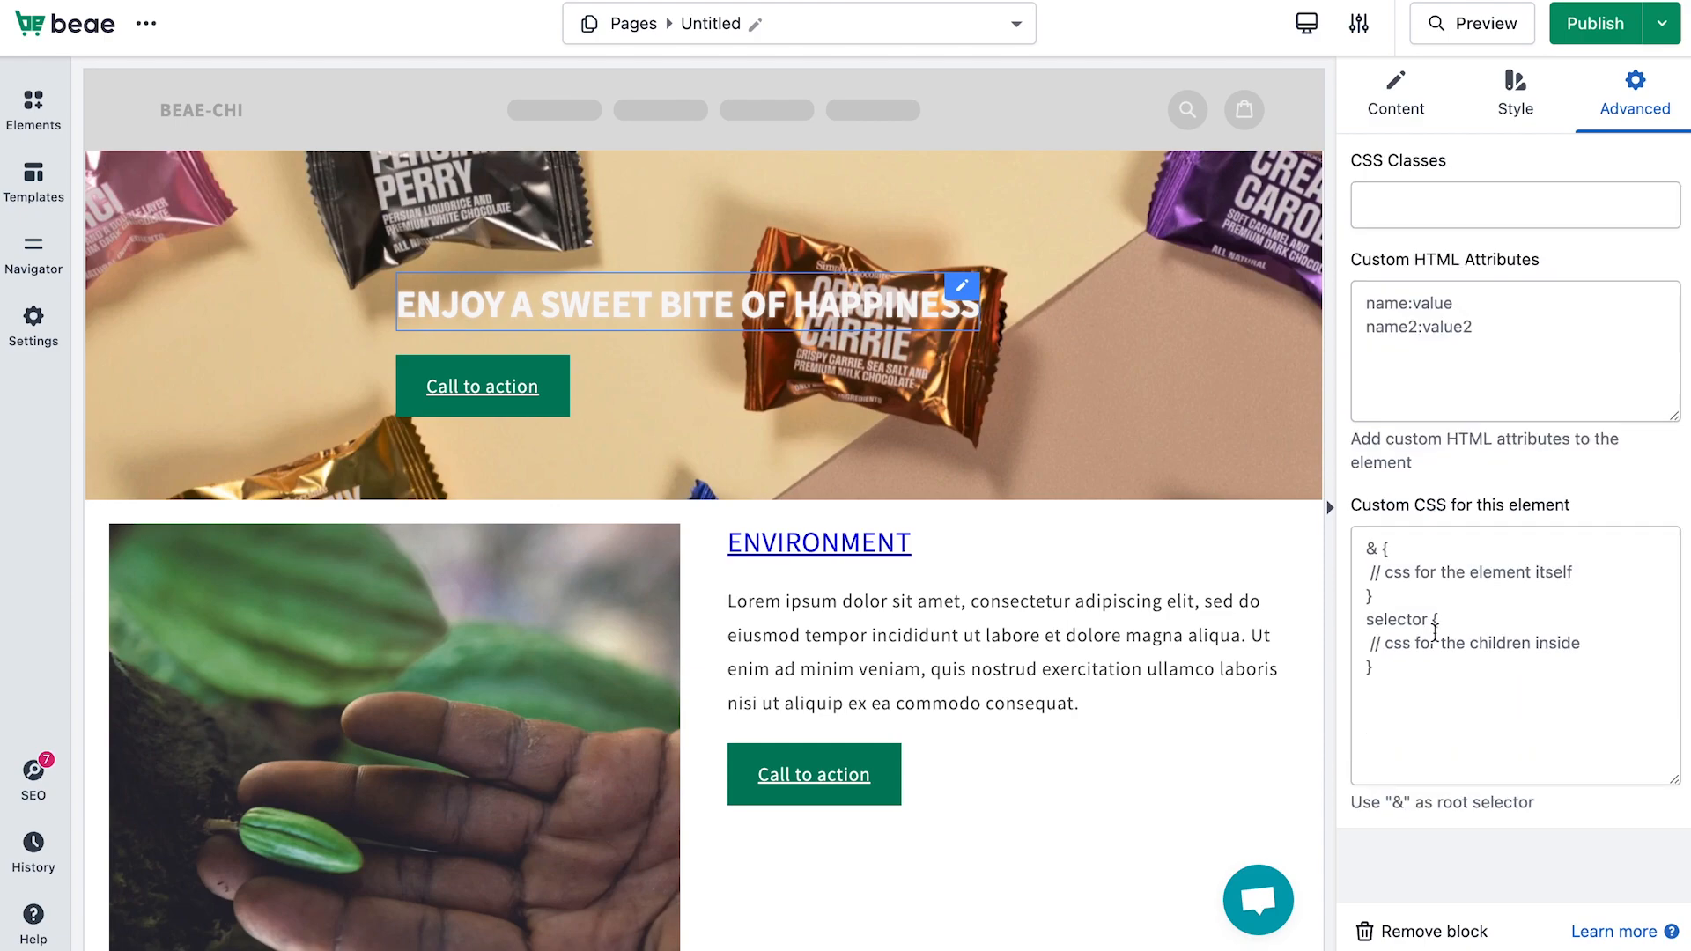